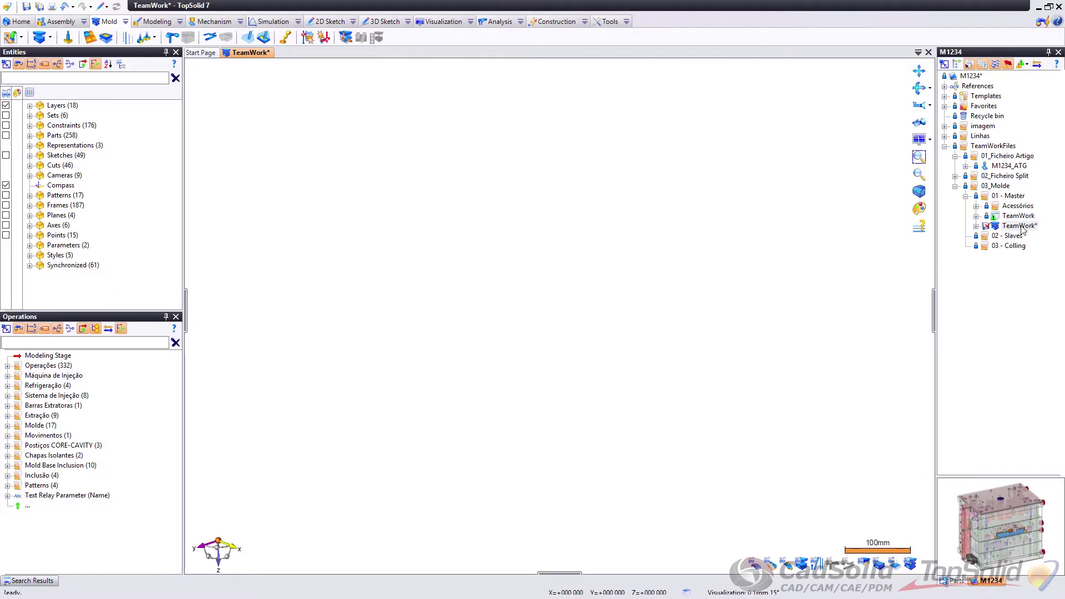
Step: Display one half of the TeamWork mold, with its plates, guide pillars and insert, in the empty view
click(1022, 228)
click(865, 565)
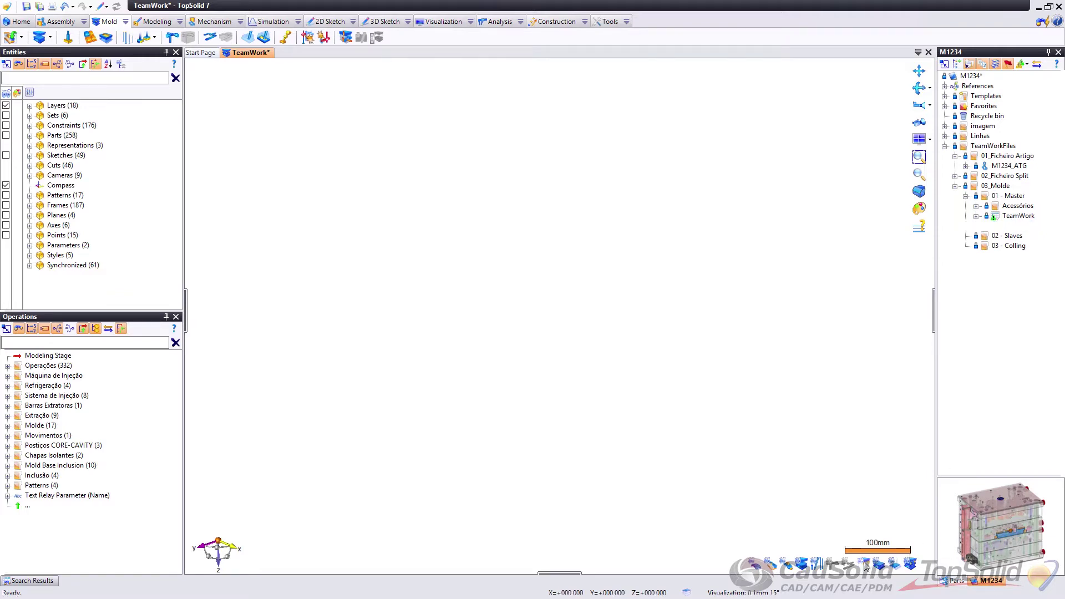
middle_drag(587, 255, 510, 270)
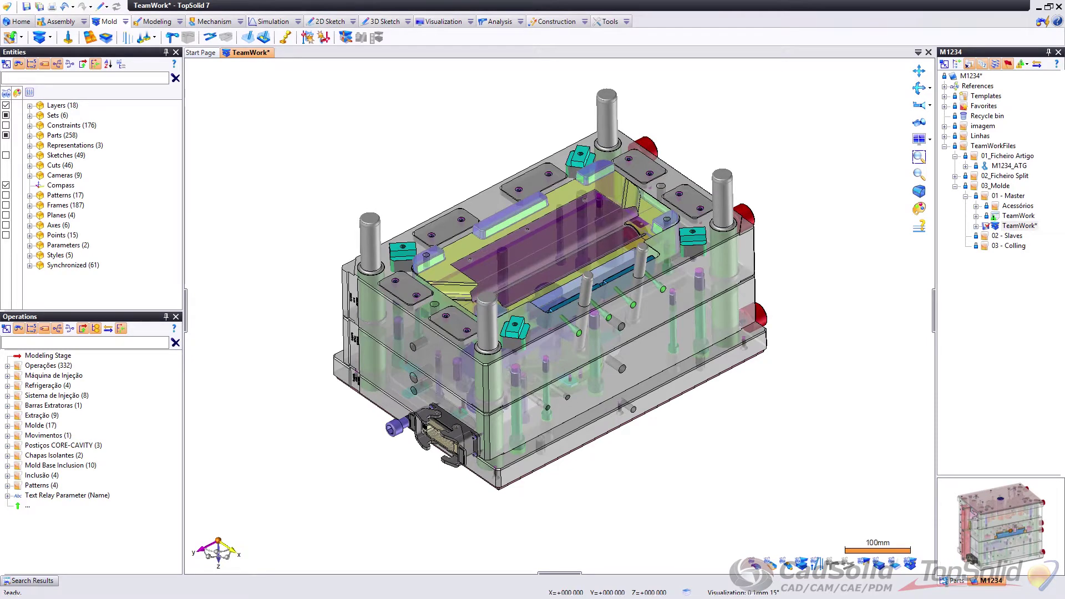
Step: Launch a second TopSolid 7.12 session alongside the one holding the master mold
key(super)
click(1043, 373)
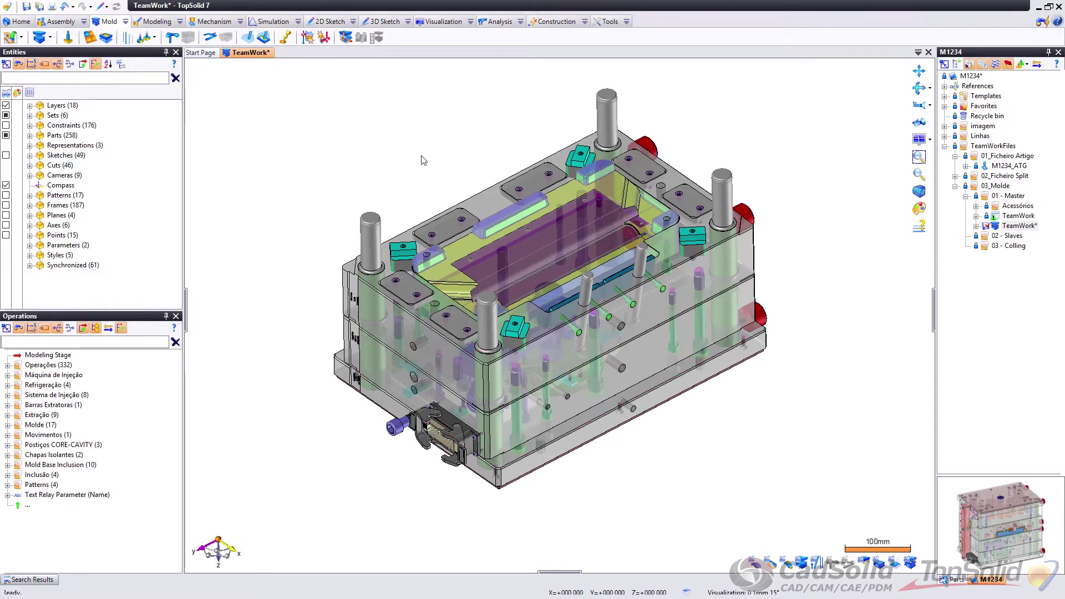
click(1021, 228)
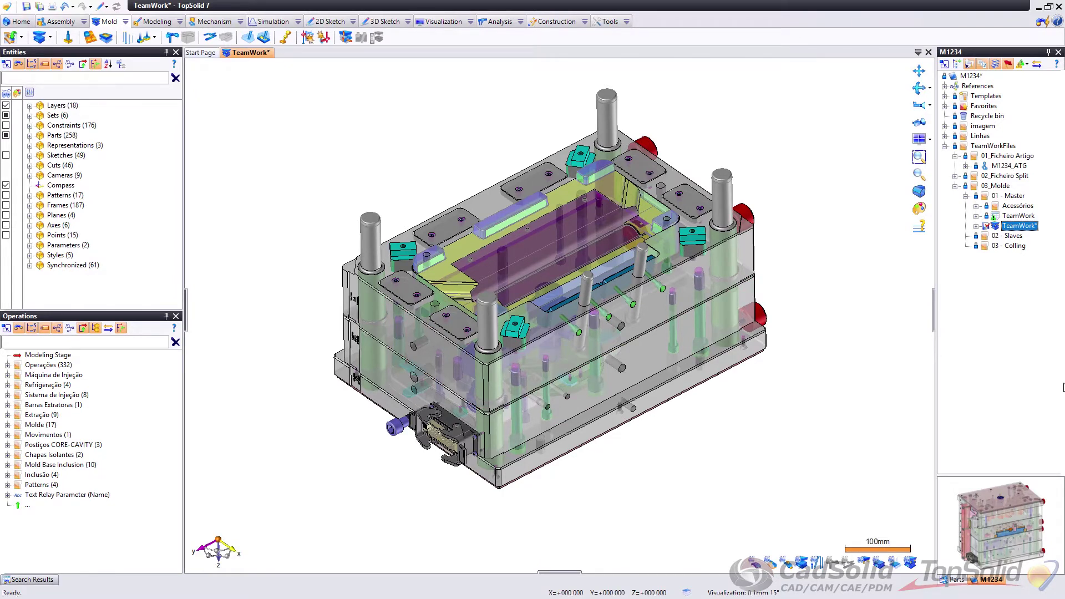
key(super)
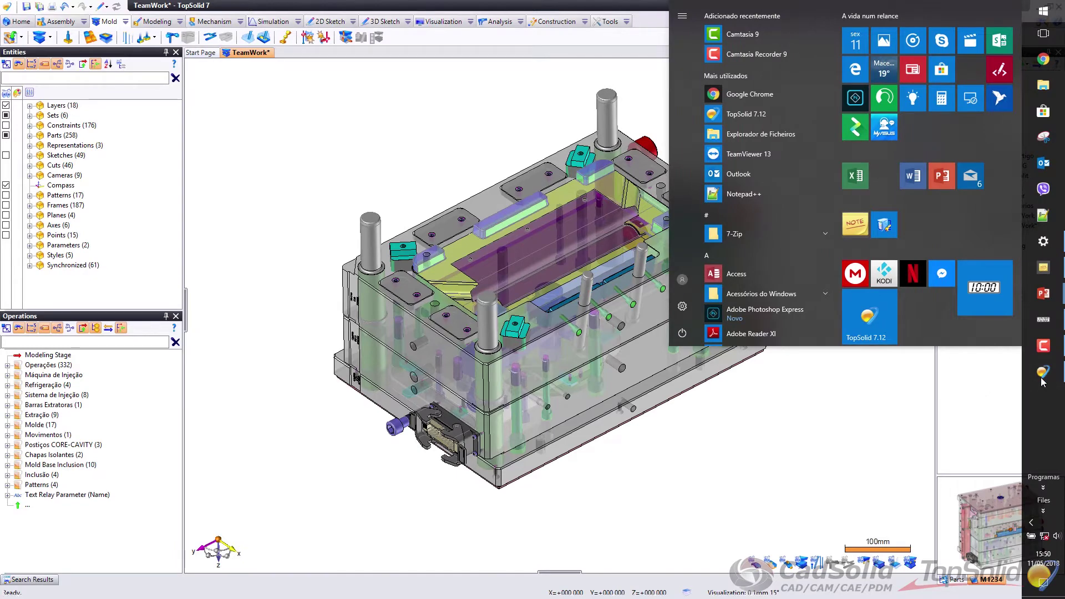
click(1042, 376)
key(super)
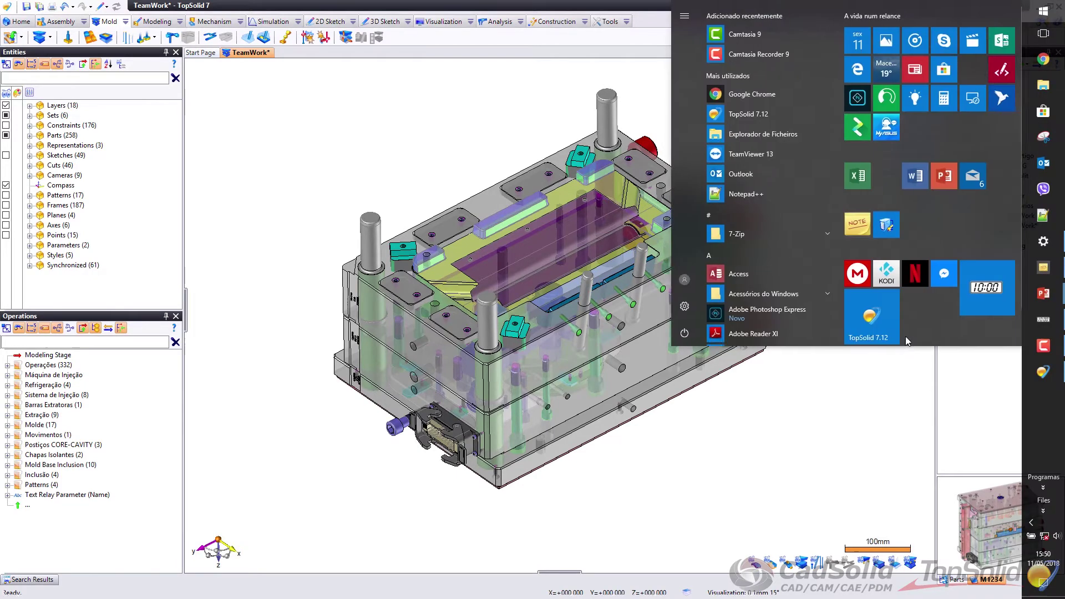
click(875, 315)
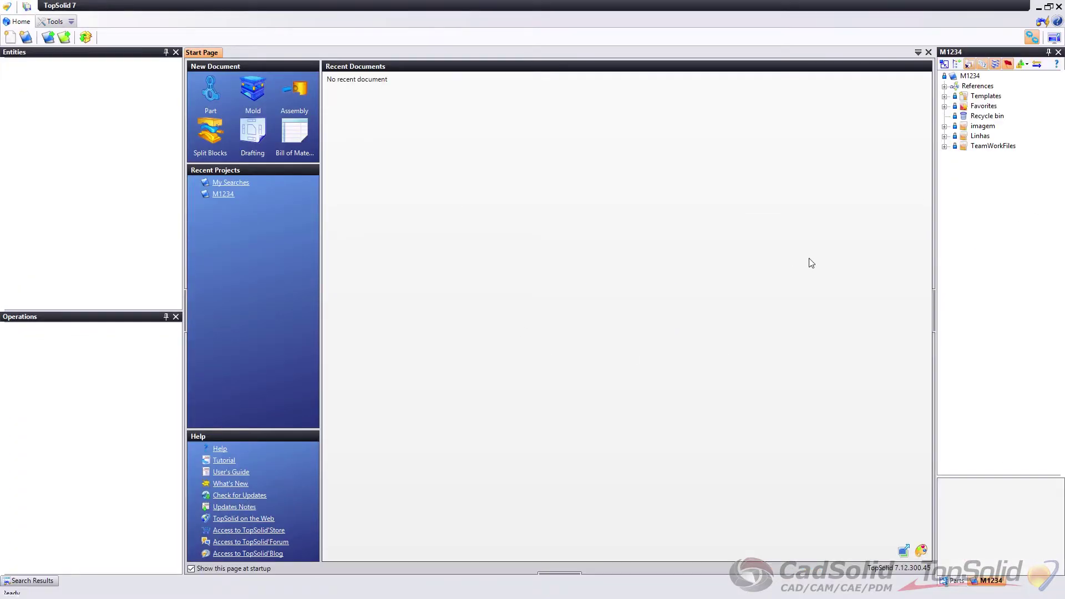
Step: Open the TeamWork mold from TeamWorkFiles > 03_Molde > 01 - Master in consultation mode
click(944, 146)
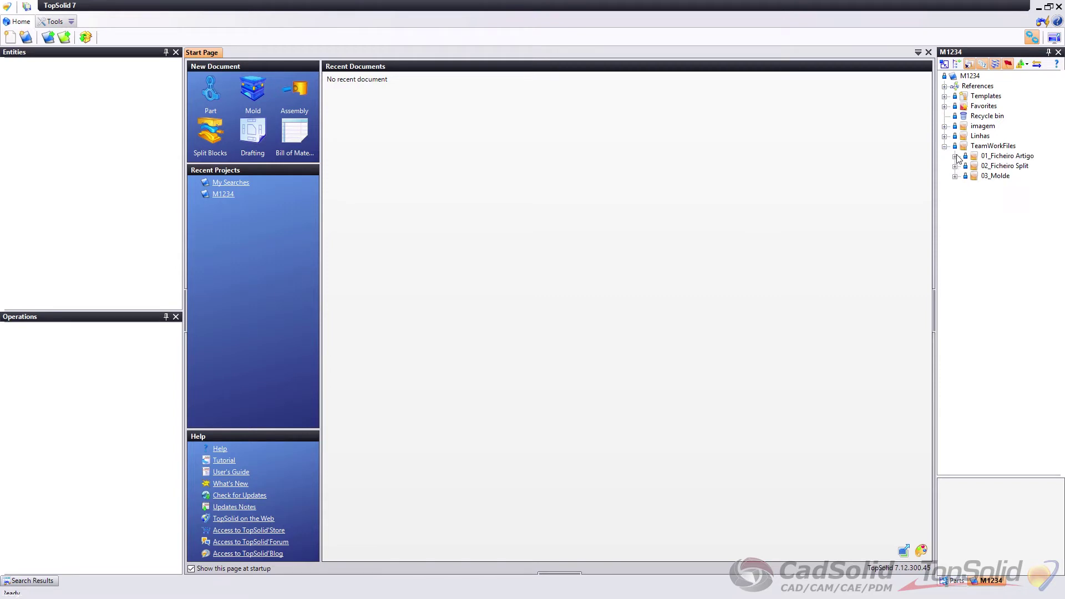
click(955, 156)
click(955, 186)
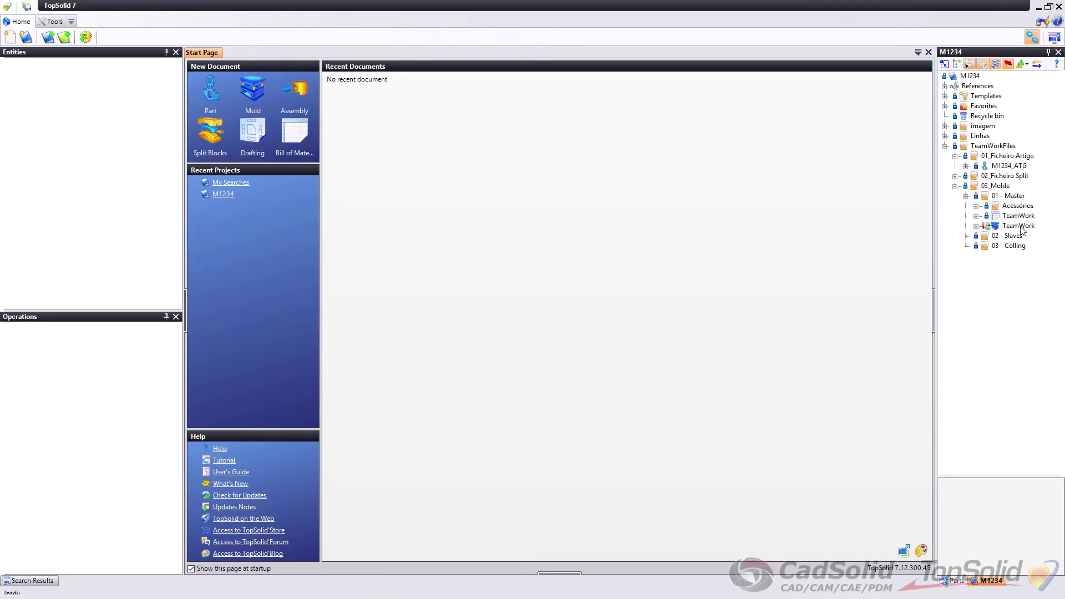
click(1018, 226)
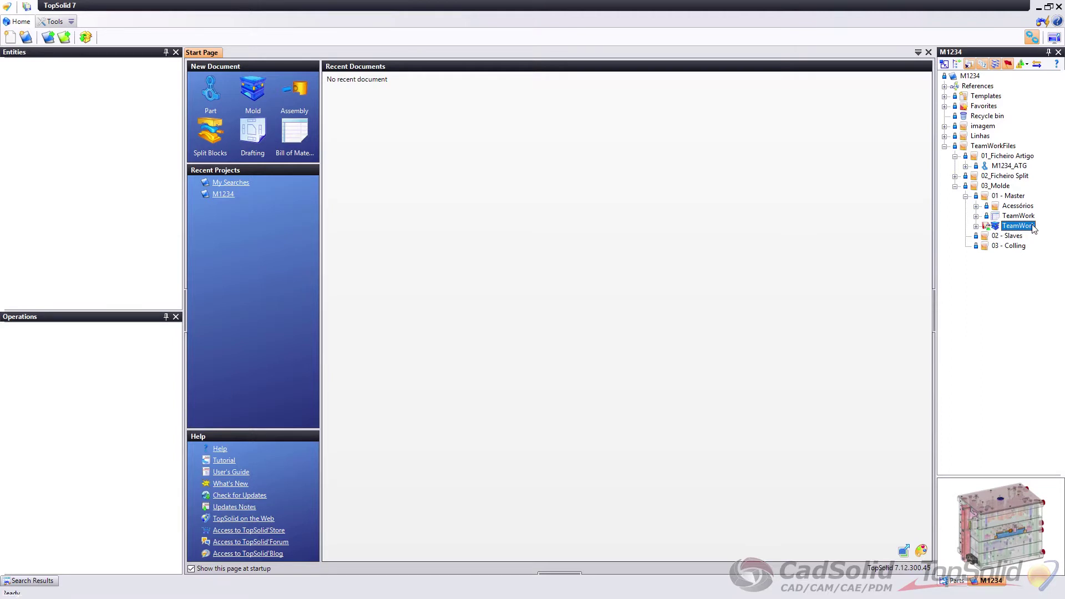
right_click(1004, 226)
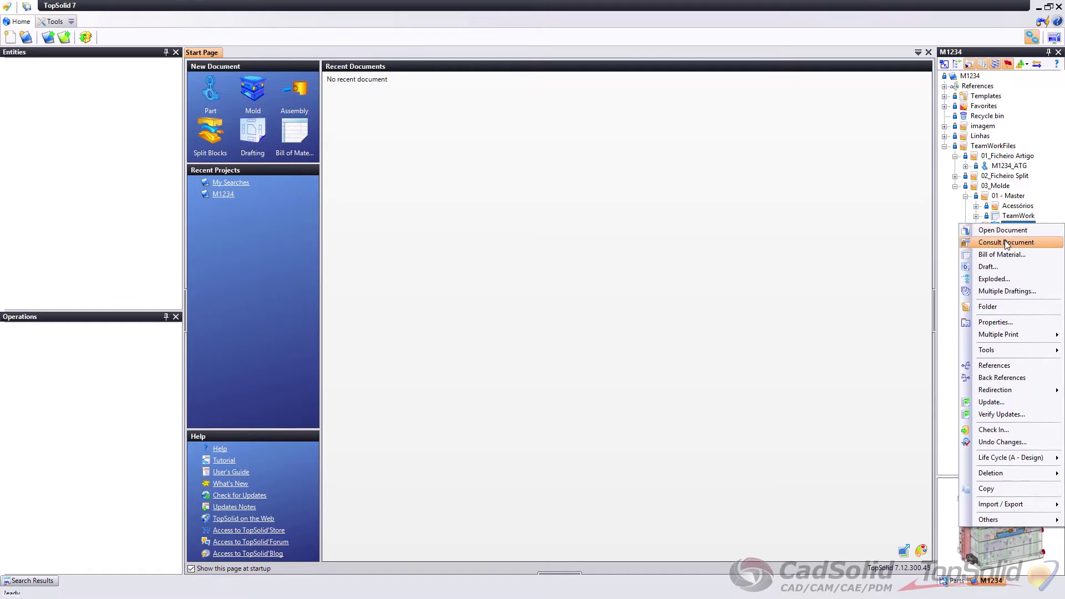
click(1024, 244)
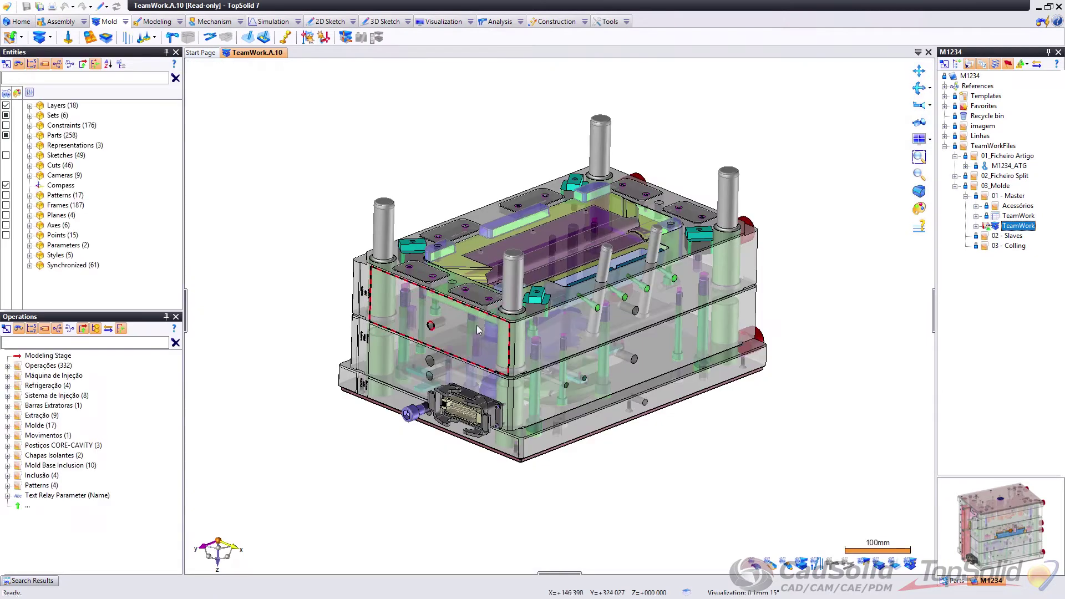
Step: Open the document of insert M1234_100_R00 from the mold assembly
middle_drag(473, 136, 473, 147)
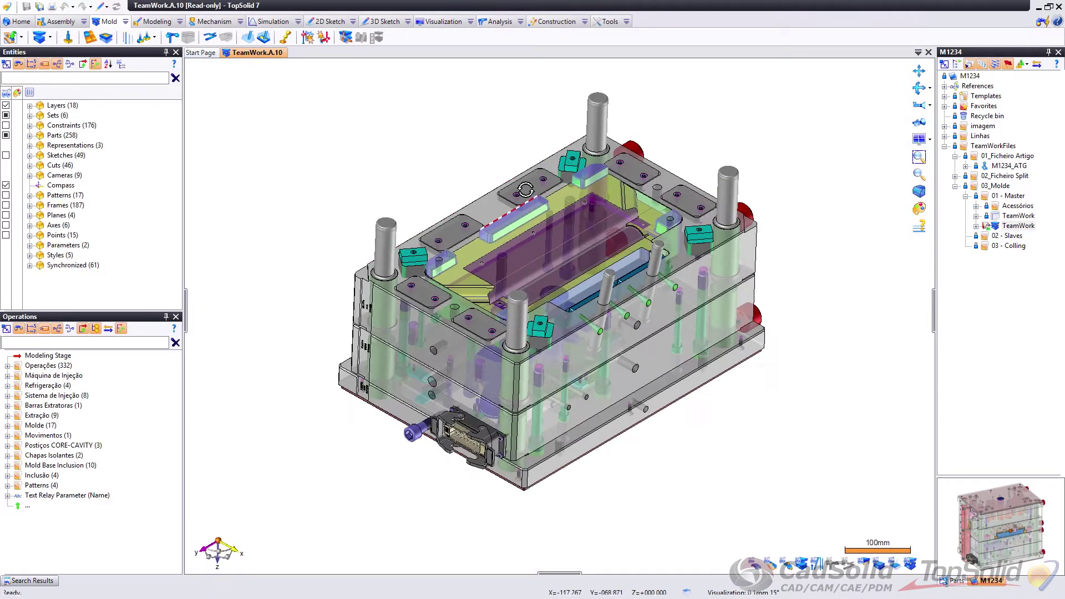
middle_drag(499, 222, 499, 342)
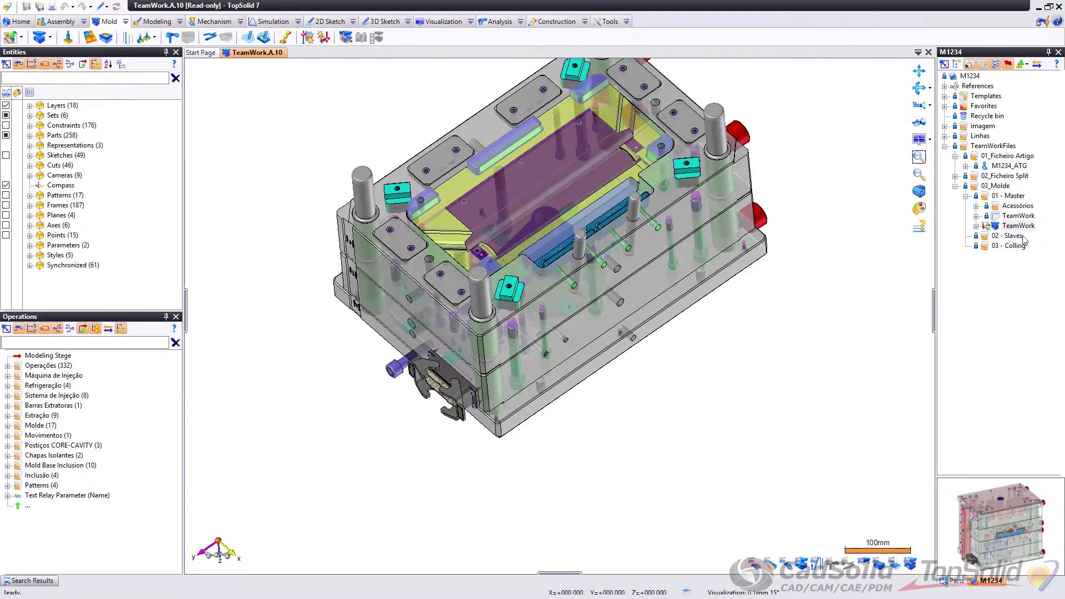
middle_drag(594, 203, 527, 192)
middle_drag(604, 158, 554, 161)
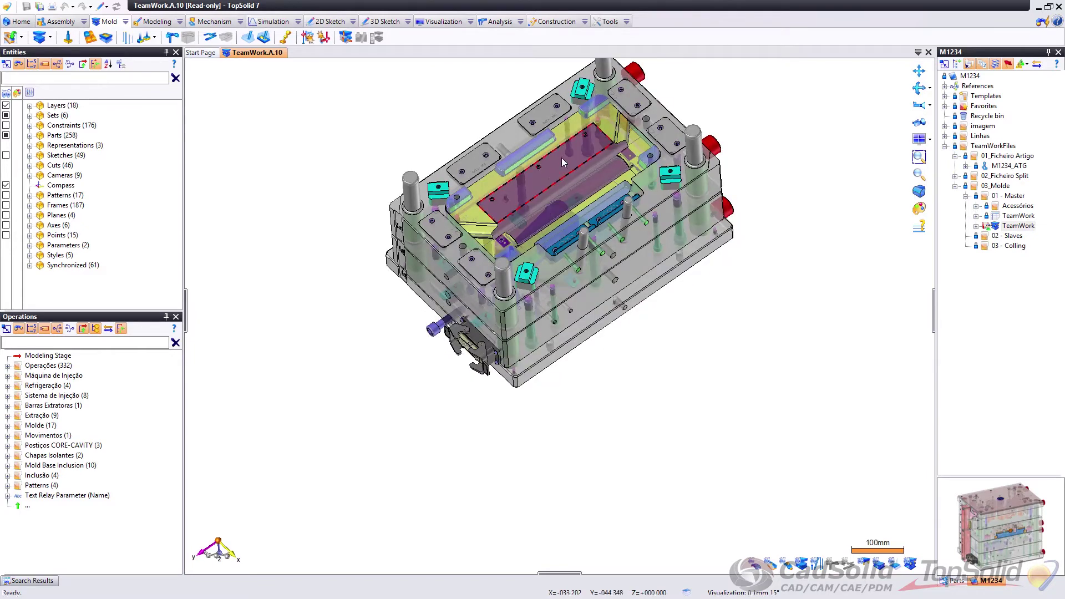
right_click(562, 159)
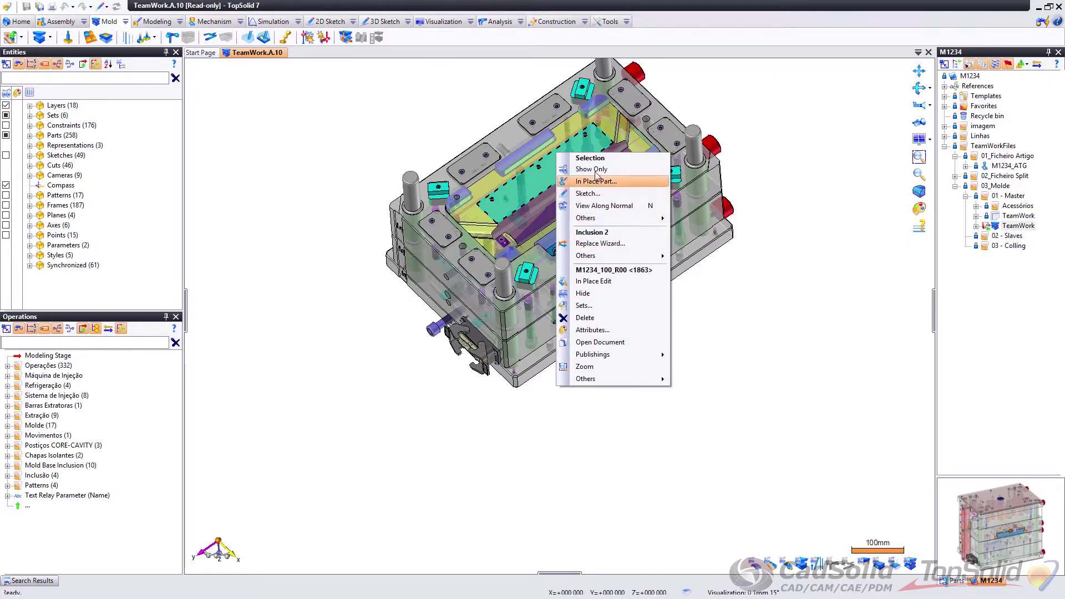
click(612, 343)
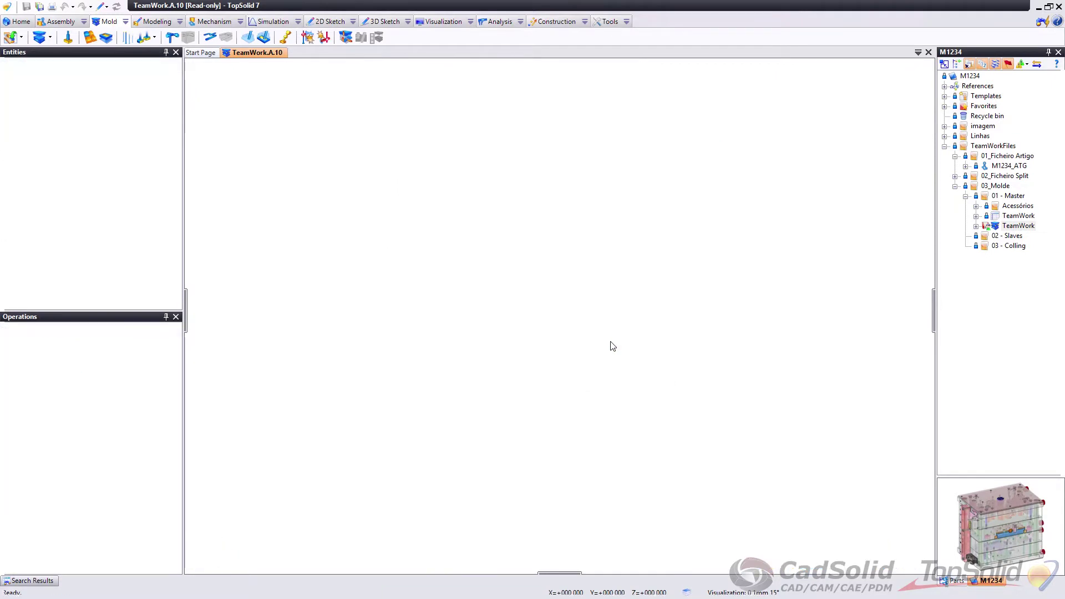
Step: Copy the insert's shape 100 with Entity Copy, using the Absolute Frame as reference
middle_drag(560, 241, 514, 234)
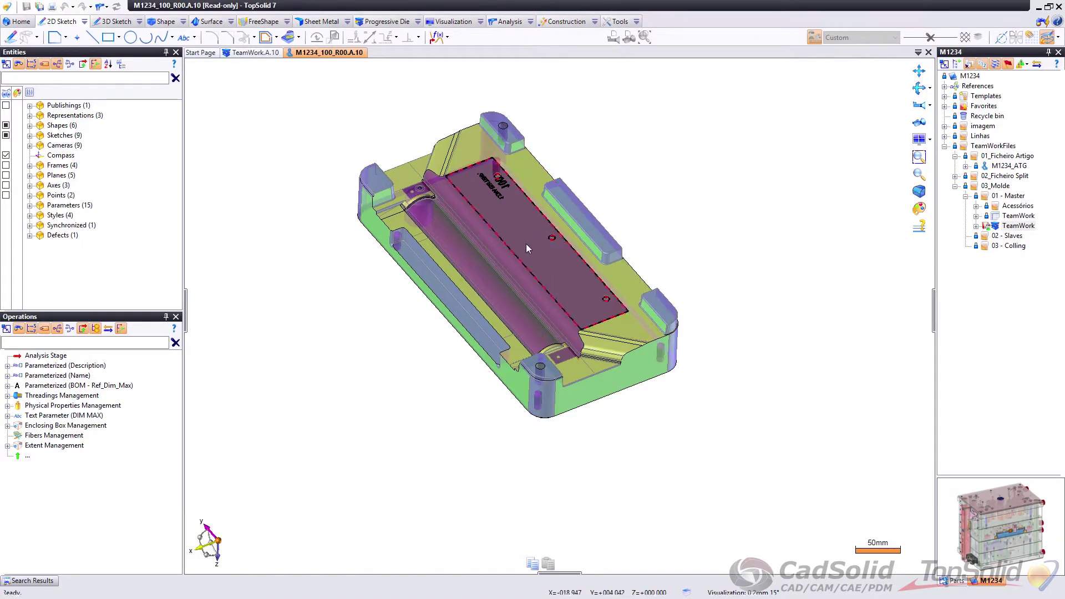
click(637, 22)
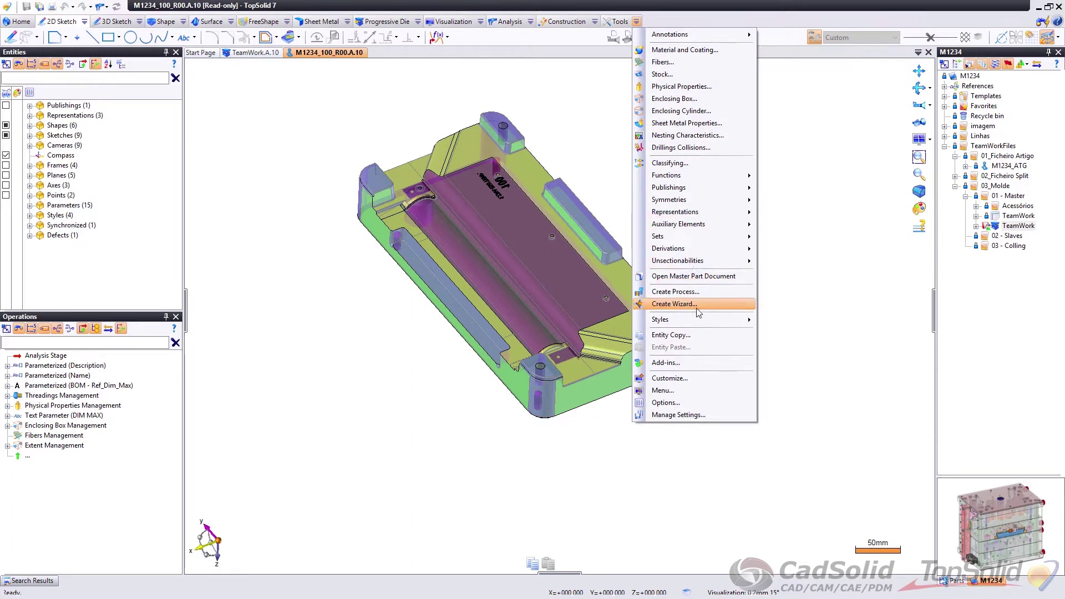
click(688, 339)
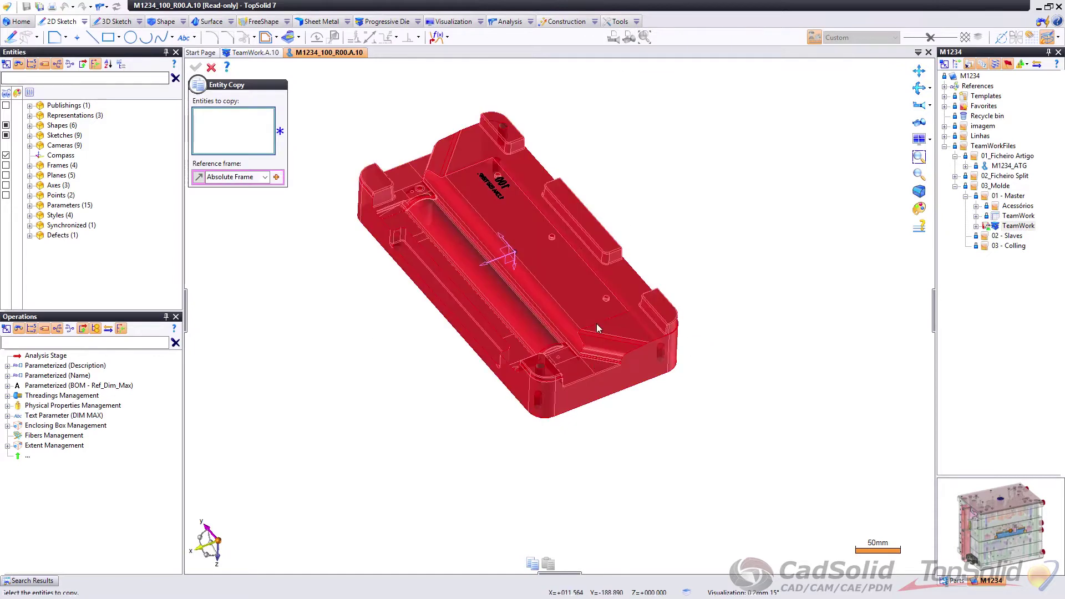
click(574, 268)
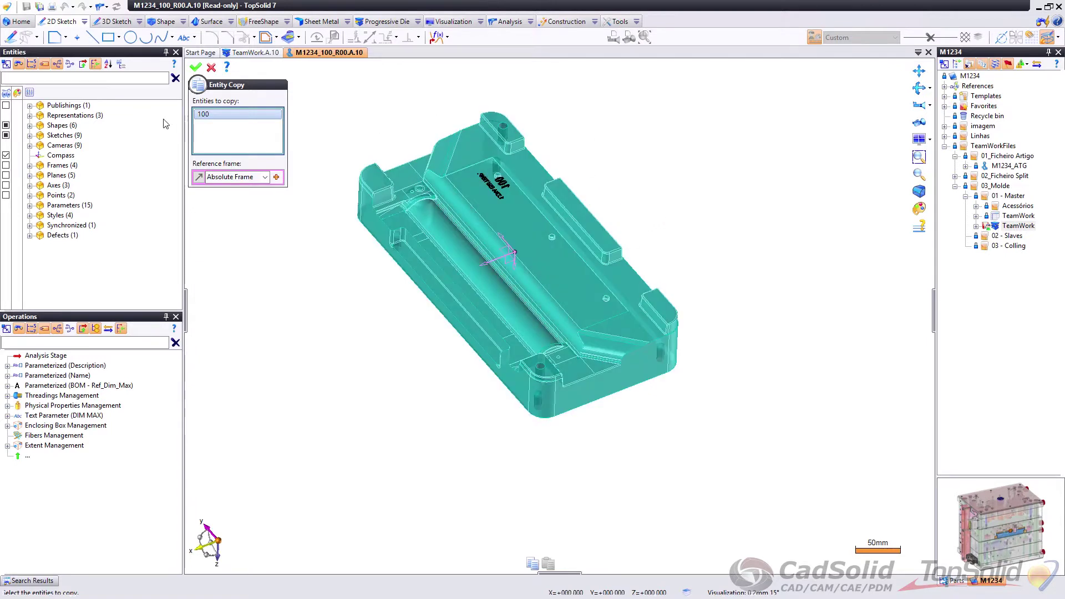
click(196, 69)
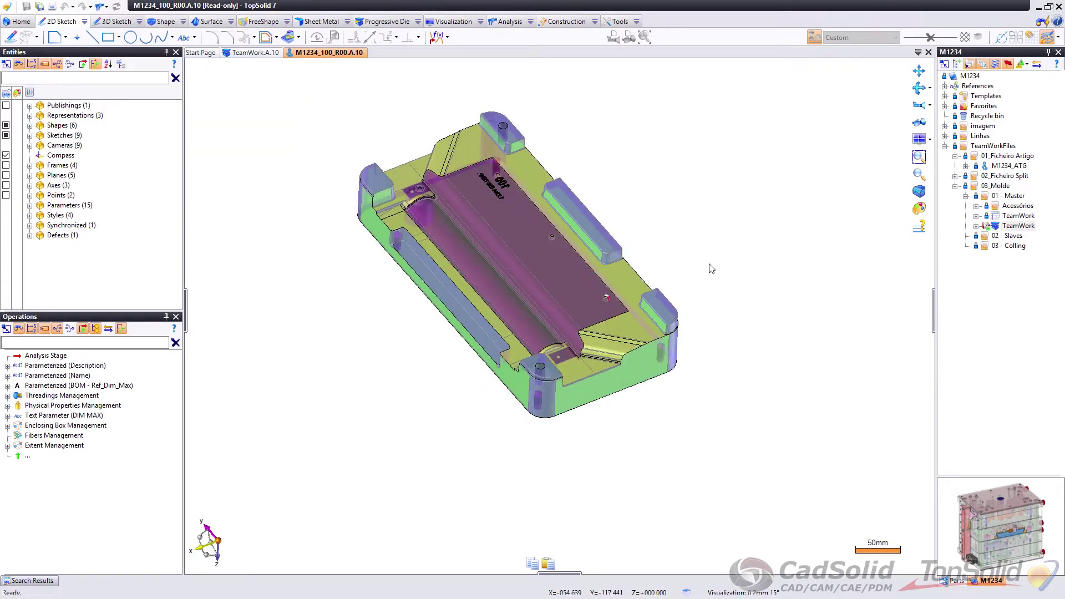
Step: Create a new mold document from the Blank Template in the 03 - Colling folder
right_click(1010, 237)
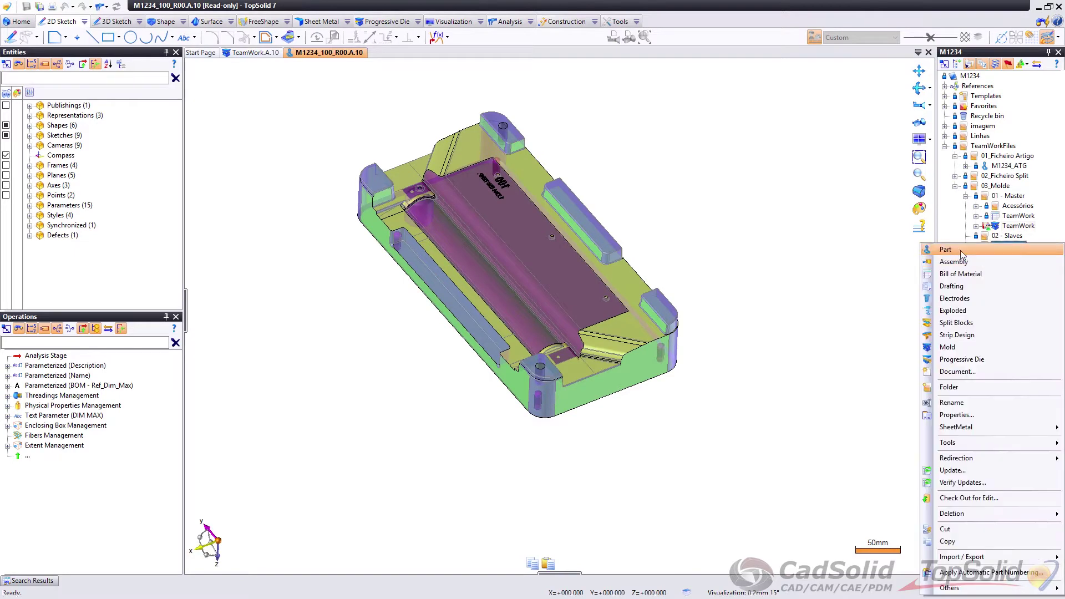
click(950, 348)
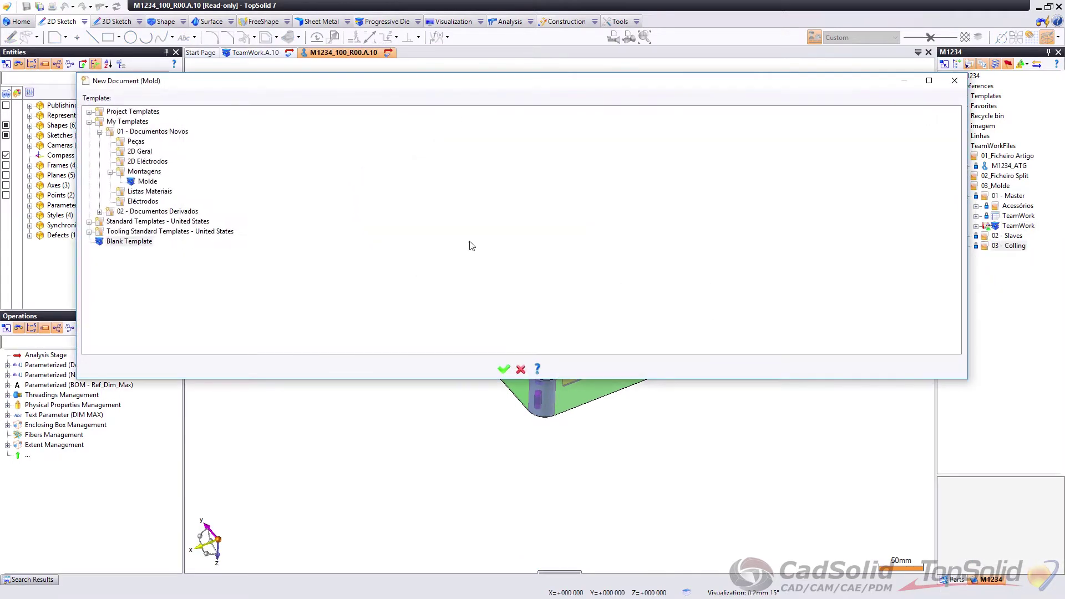
click(130, 241)
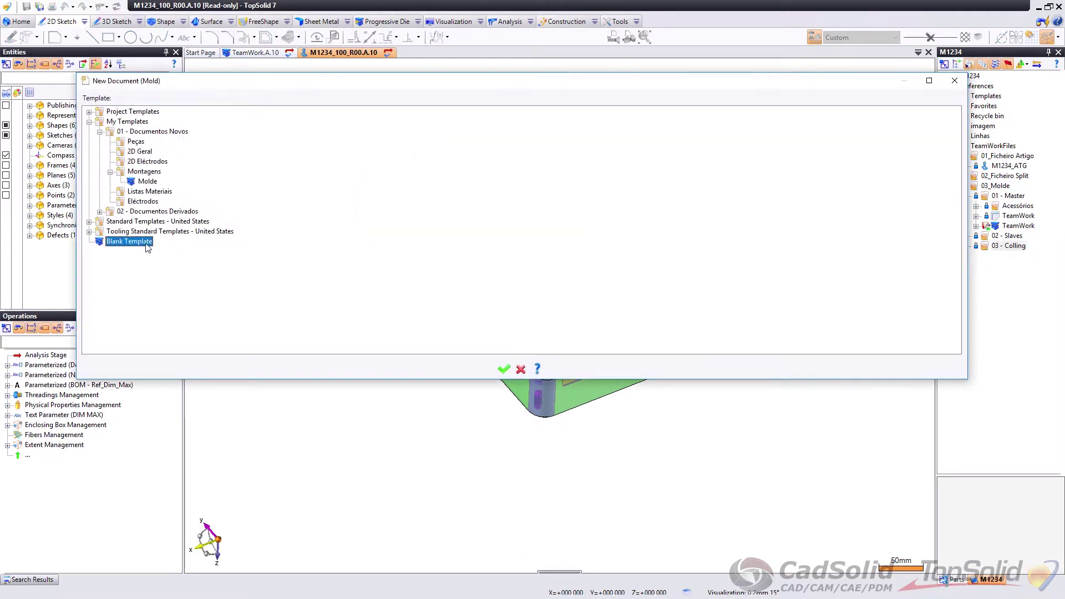
click(503, 370)
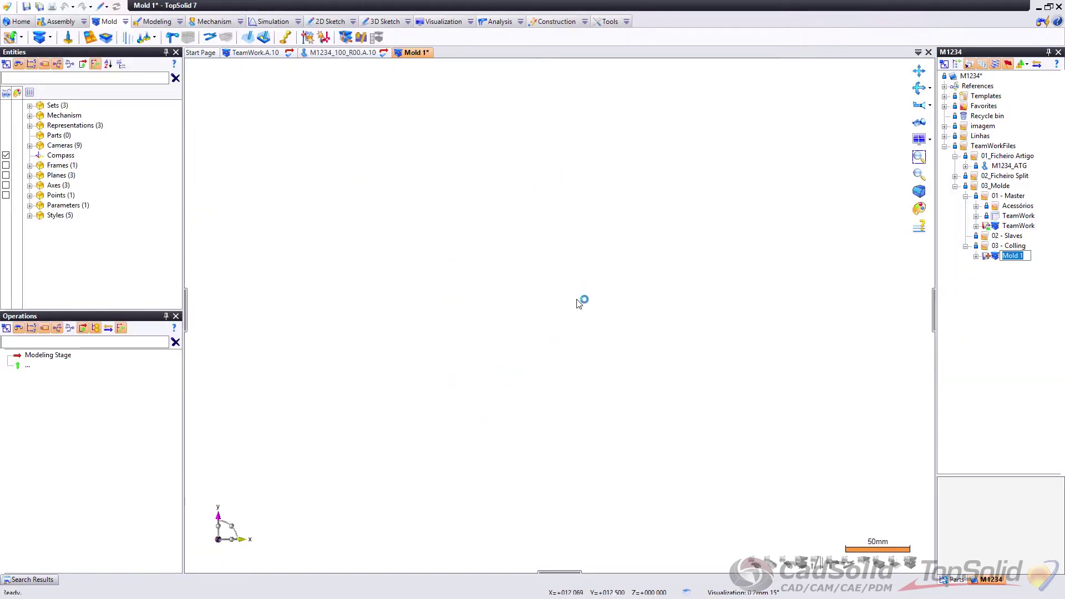
Step: Create an in-place part from the Blank Template inside the new mold document
right_click(511, 200)
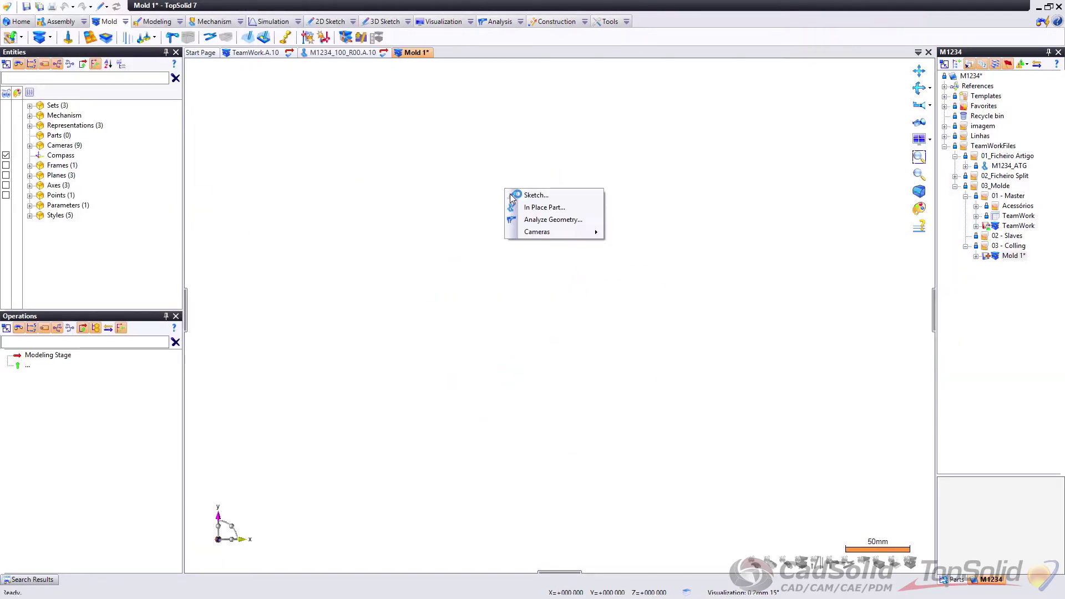
click(541, 208)
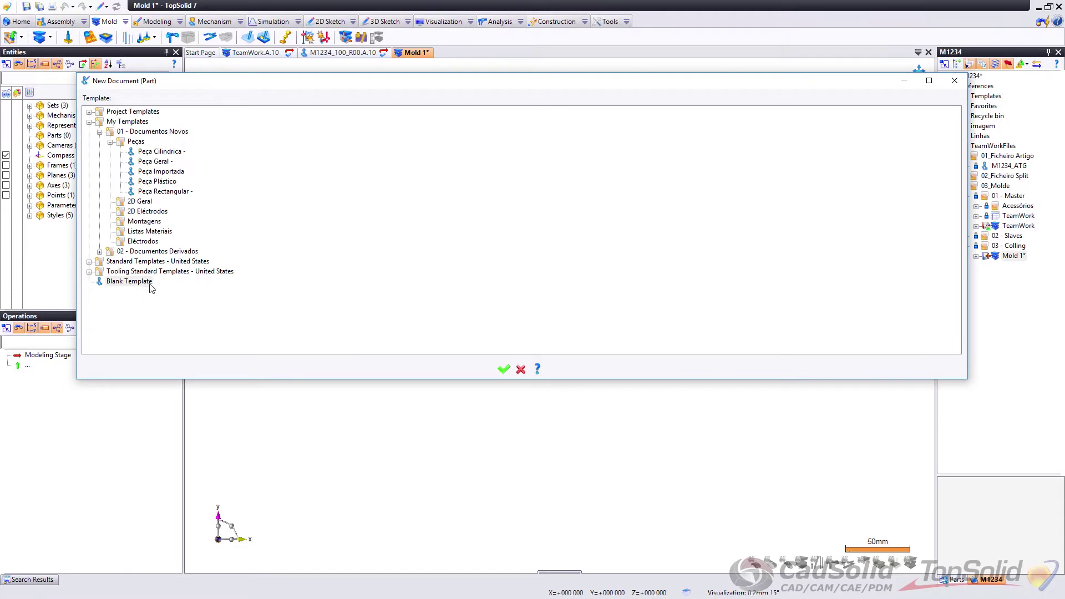
click(129, 282)
click(504, 370)
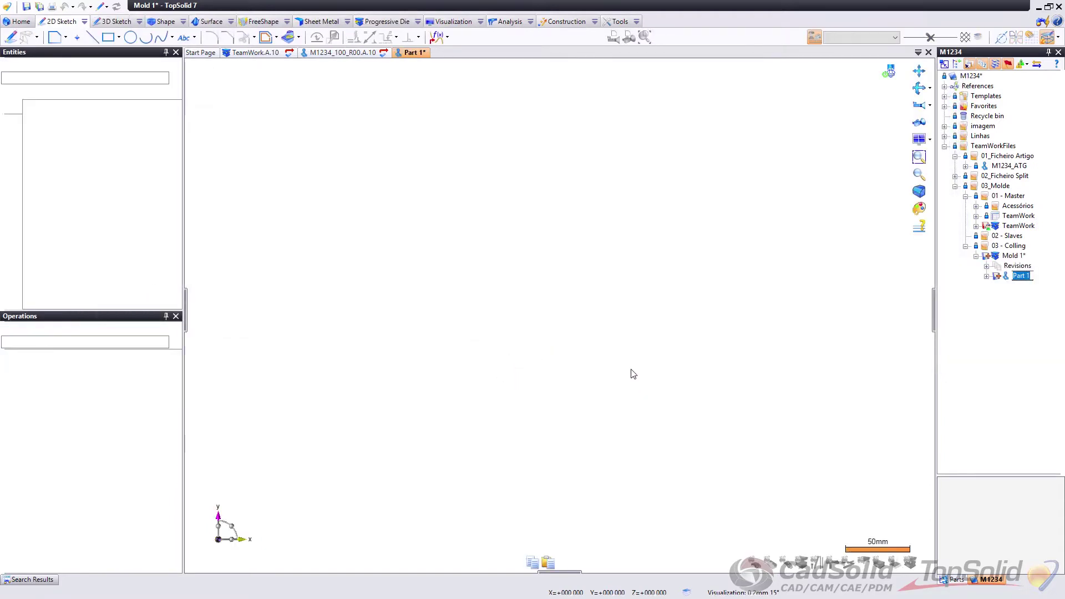
Step: Paste the copied insert shape into the in-place part with Entity Paste, using the Absolute Frame
click(623, 22)
click(637, 22)
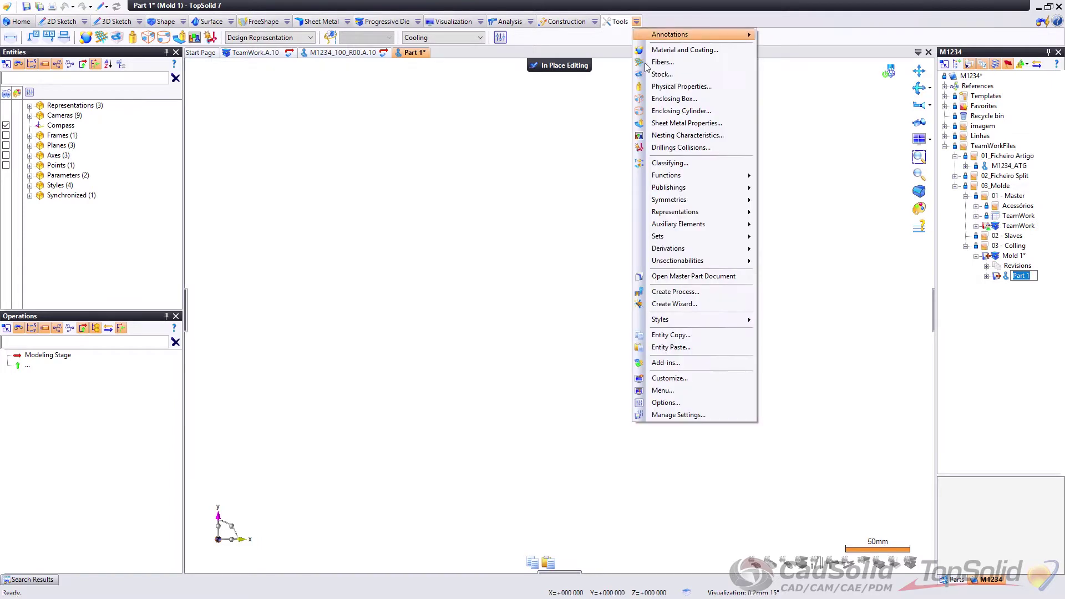
click(688, 348)
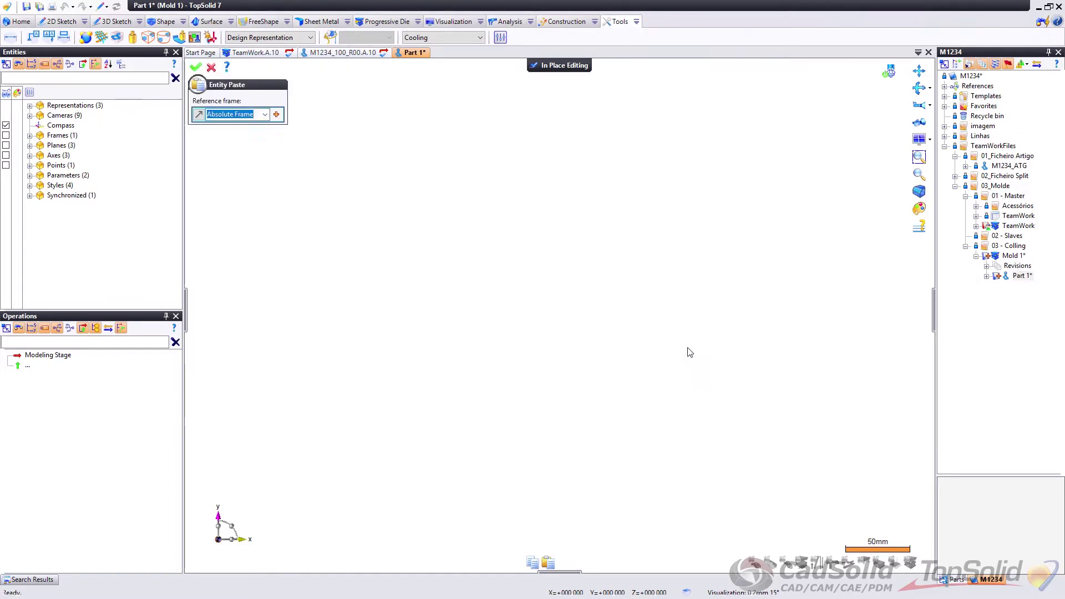
click(199, 70)
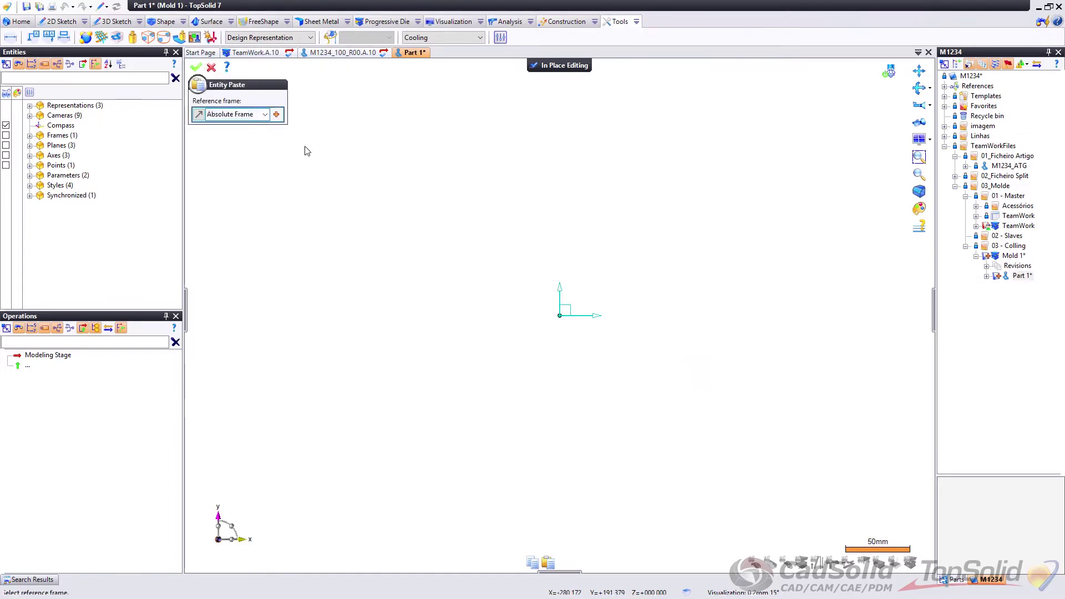
Step: Examine the pasted insert from several angles, including its threaded corner hole and engraved text
middle_drag(676, 301, 427, 300)
scroll(623, 523, up, 3)
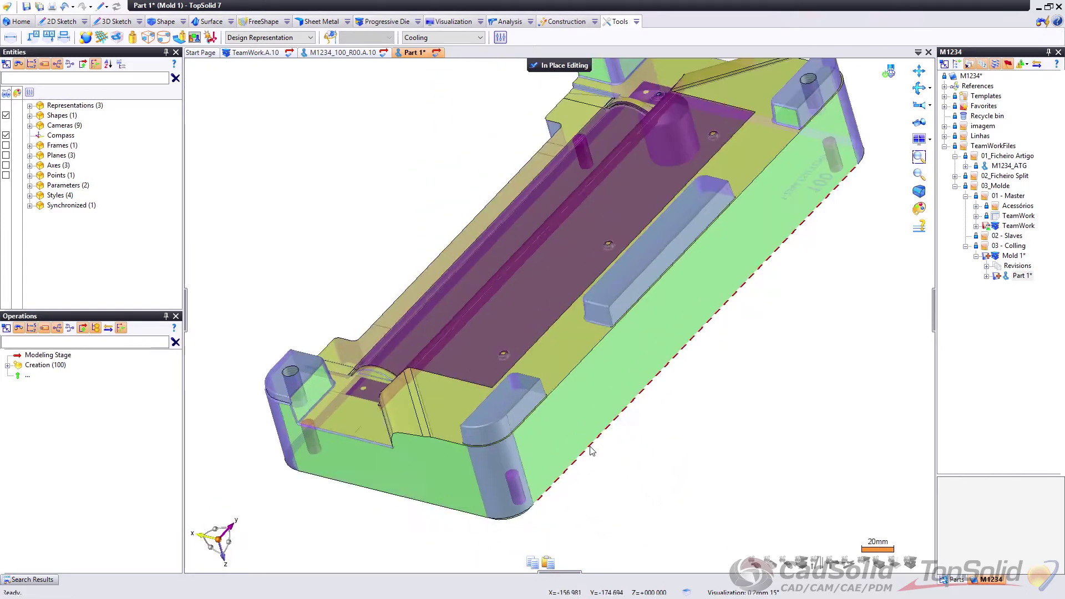
middle_drag(623, 523, 588, 410)
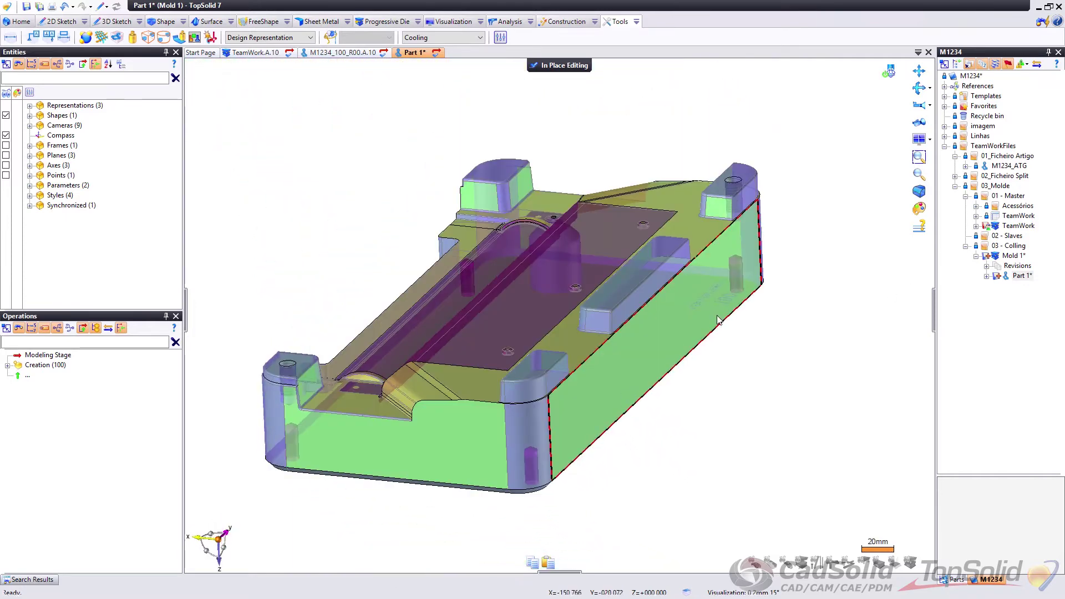
middle_drag(738, 294, 702, 267)
scroll(588, 156, up, 4)
scroll(589, 156, down, 3)
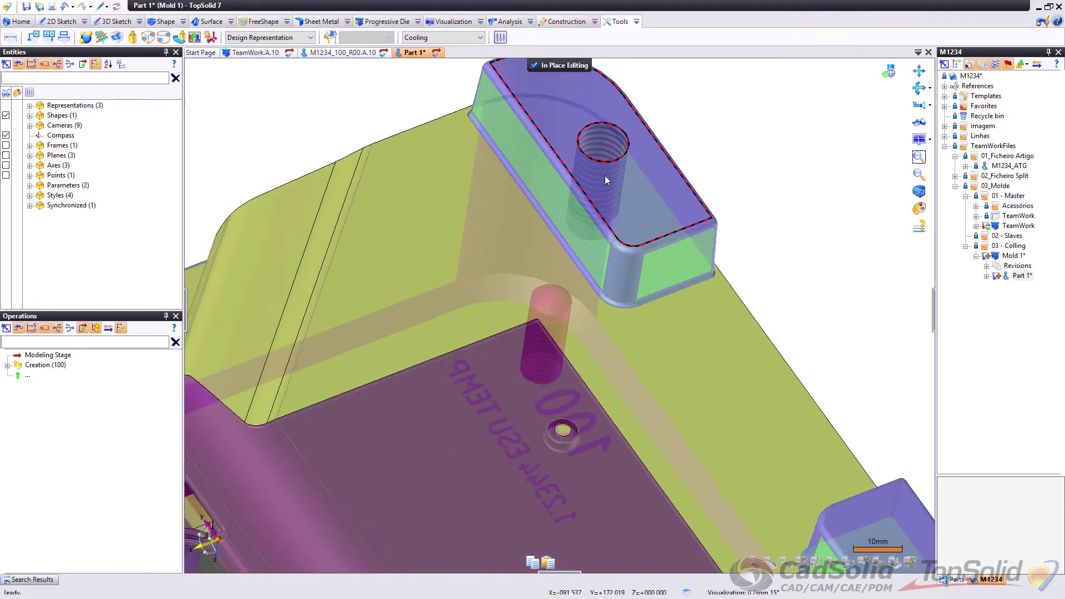
Step: Rename the in-place part holding the copied insert as 100
middle_drag(604, 167, 286, 511)
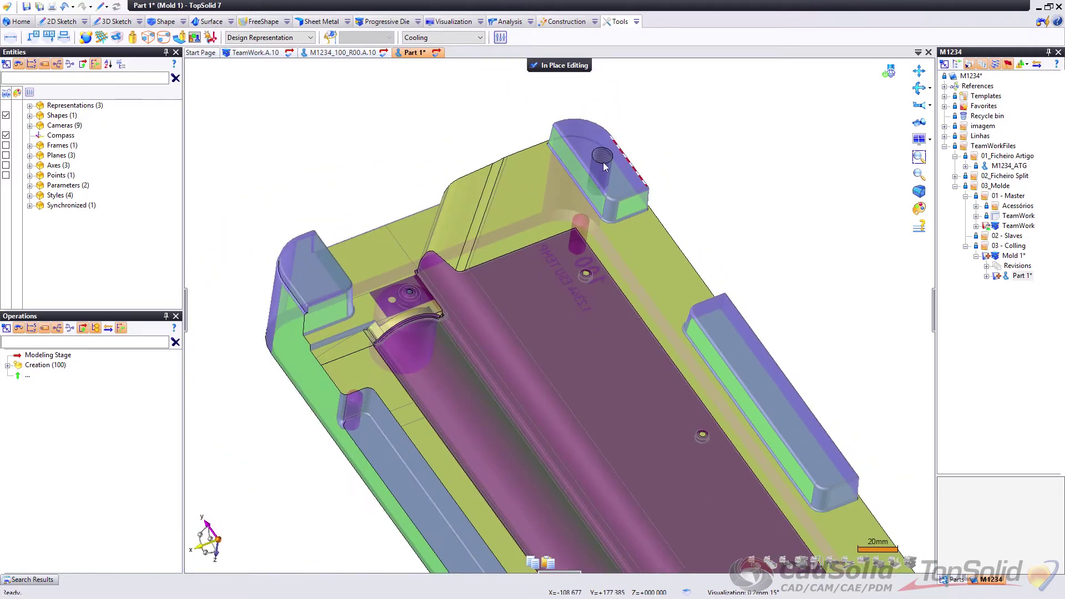
middle_drag(507, 403, 650, 341)
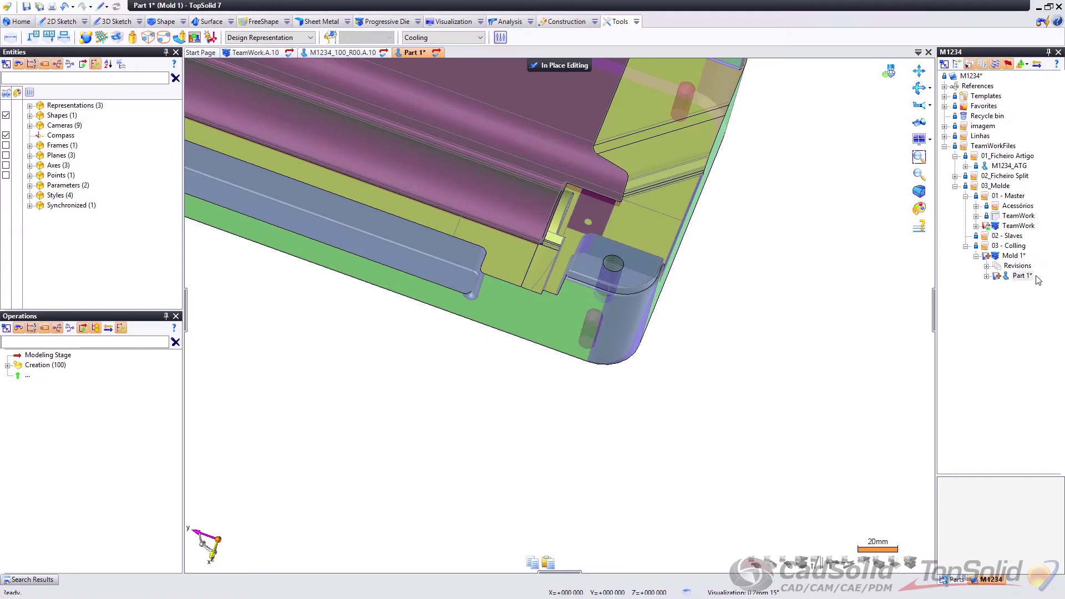
click(1020, 276)
key(Return)
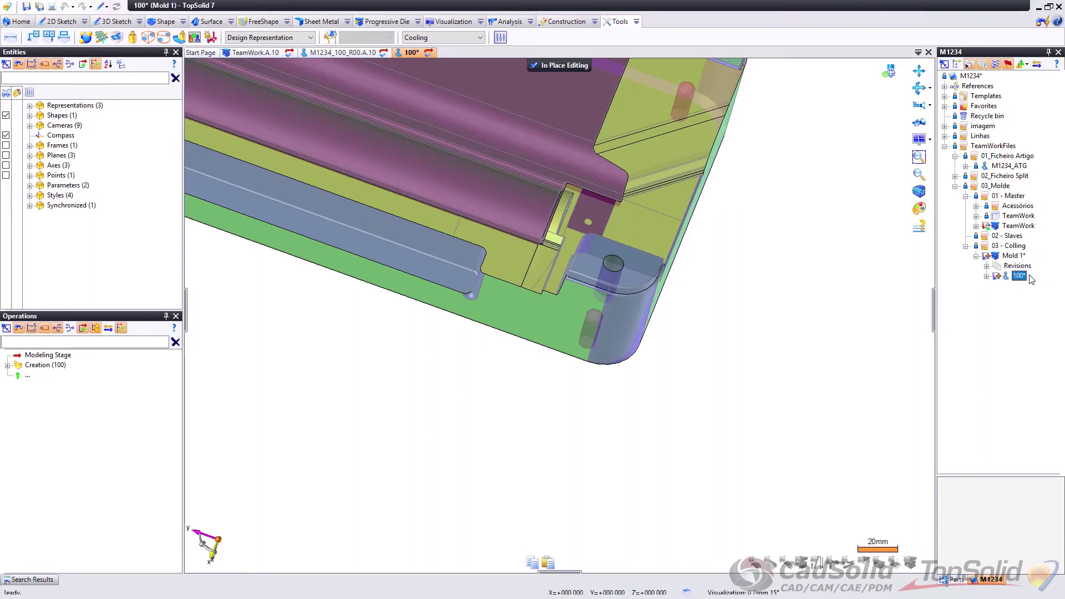
Step: Finish the in-place editing of part 100 and return to the cooling mold document
scroll(859, 307, down, 3)
middle_drag(716, 283, 677, 266)
middle_drag(798, 155, 460, 141)
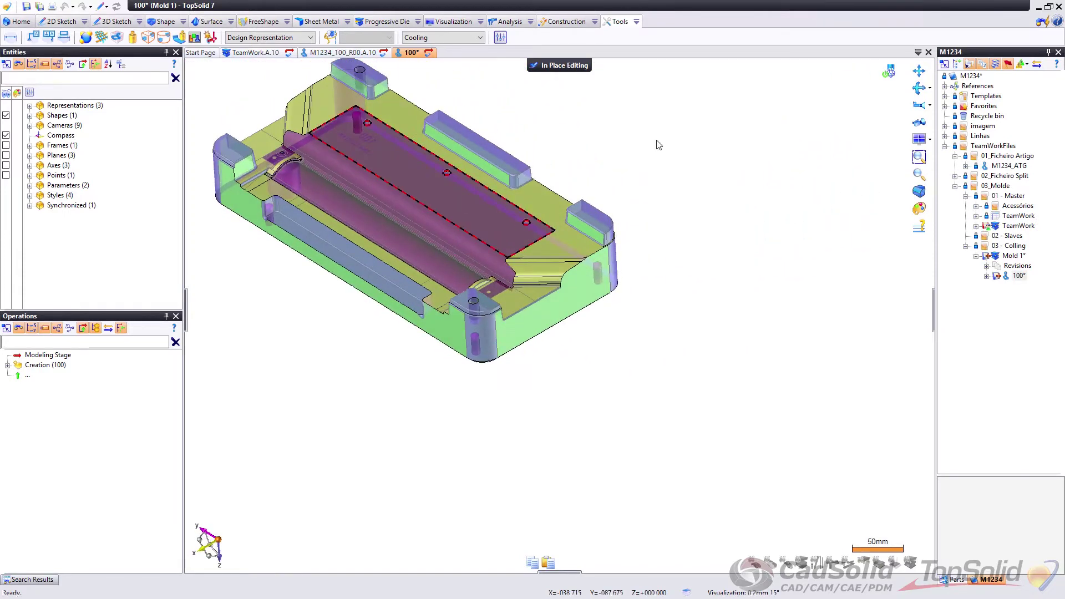
scroll(386, 151, up, 3)
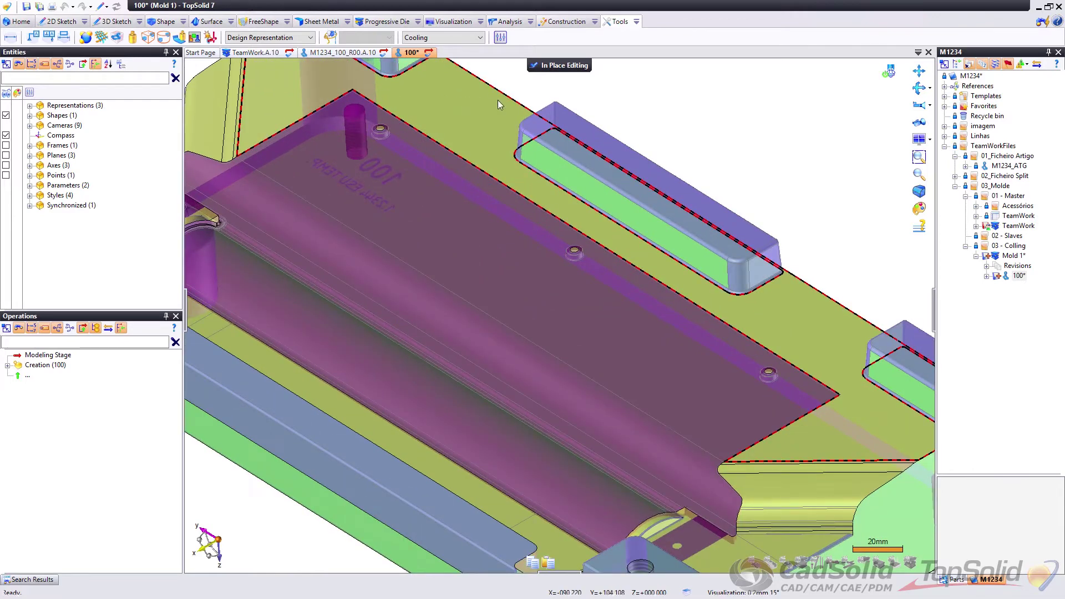
scroll(497, 100, down, 2)
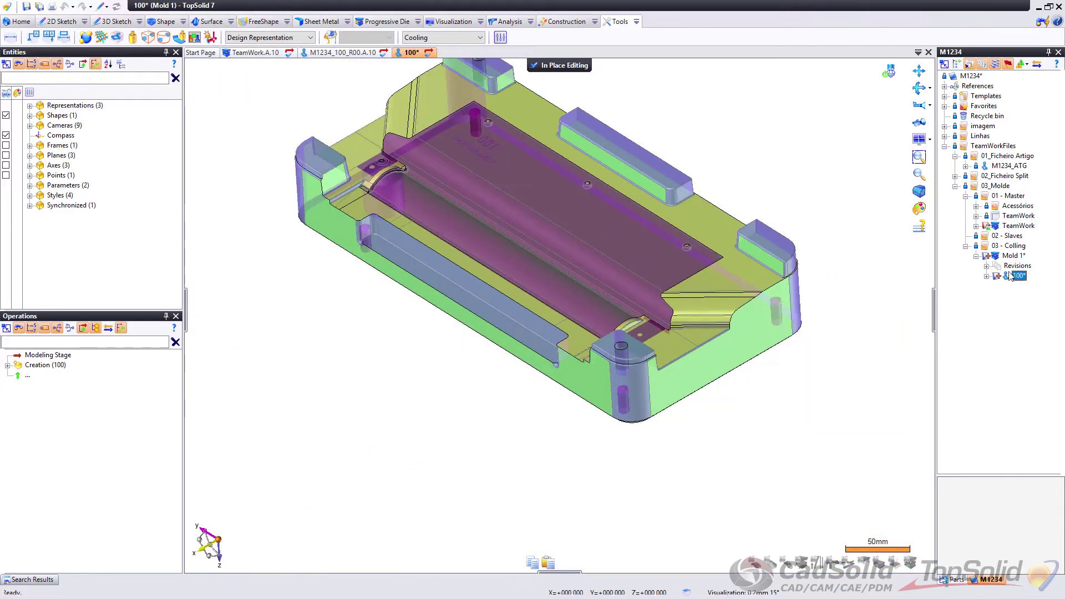
right_click(827, 200)
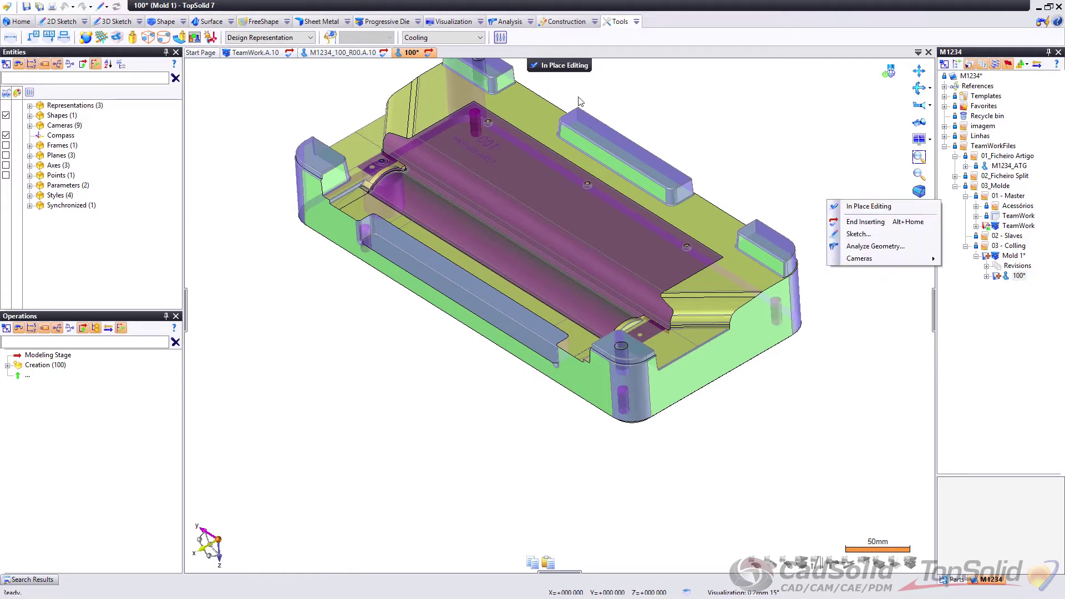
click(560, 65)
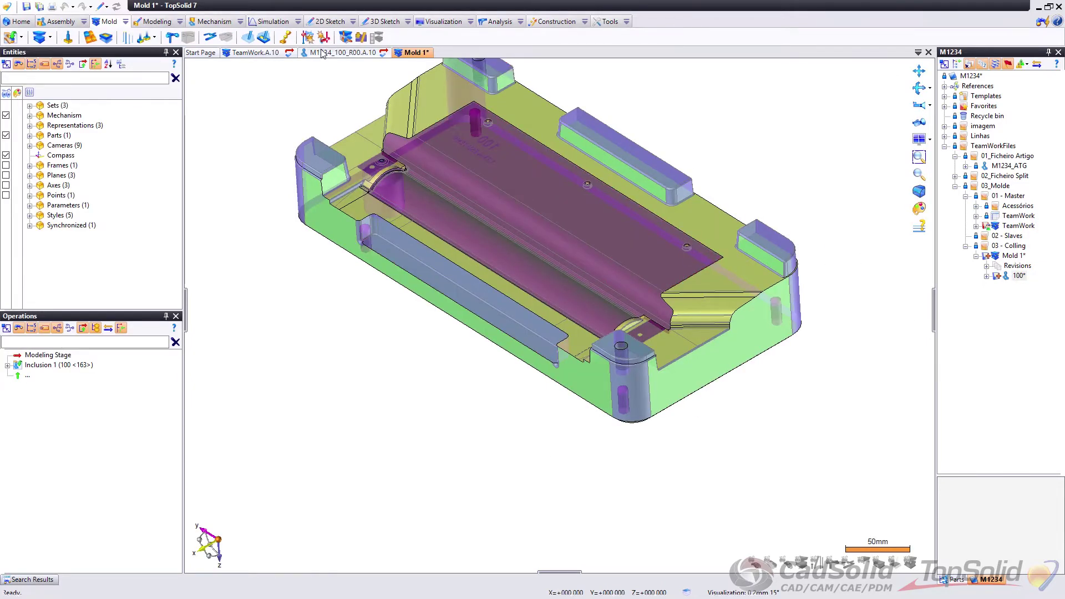
Step: Open the document of cavity plate M1234_002_R00 from the TeamWork master mold
click(255, 52)
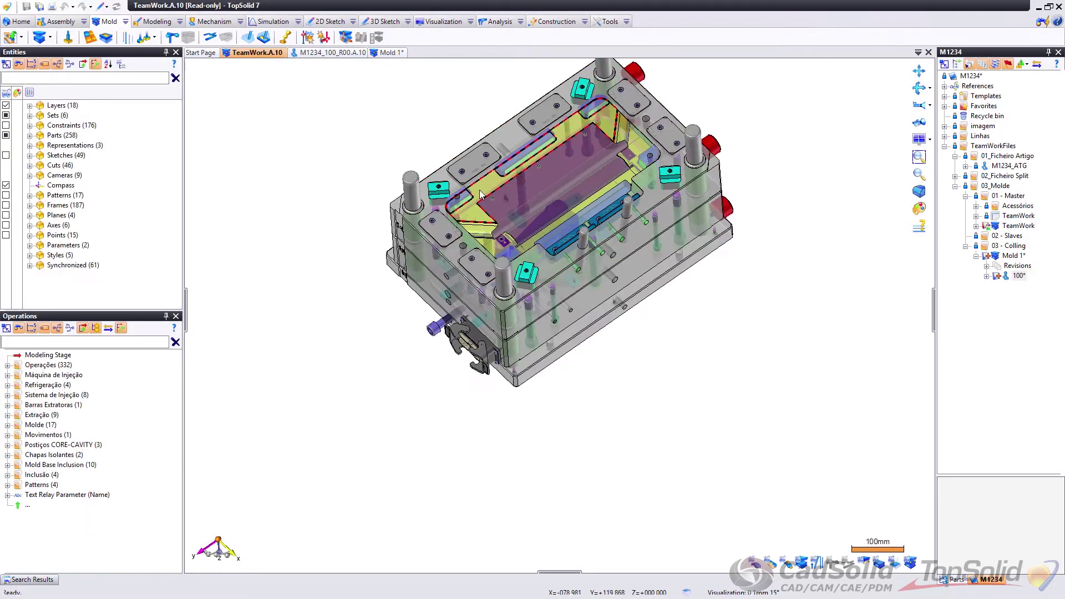
scroll(480, 194, up, 5)
right_click(379, 142)
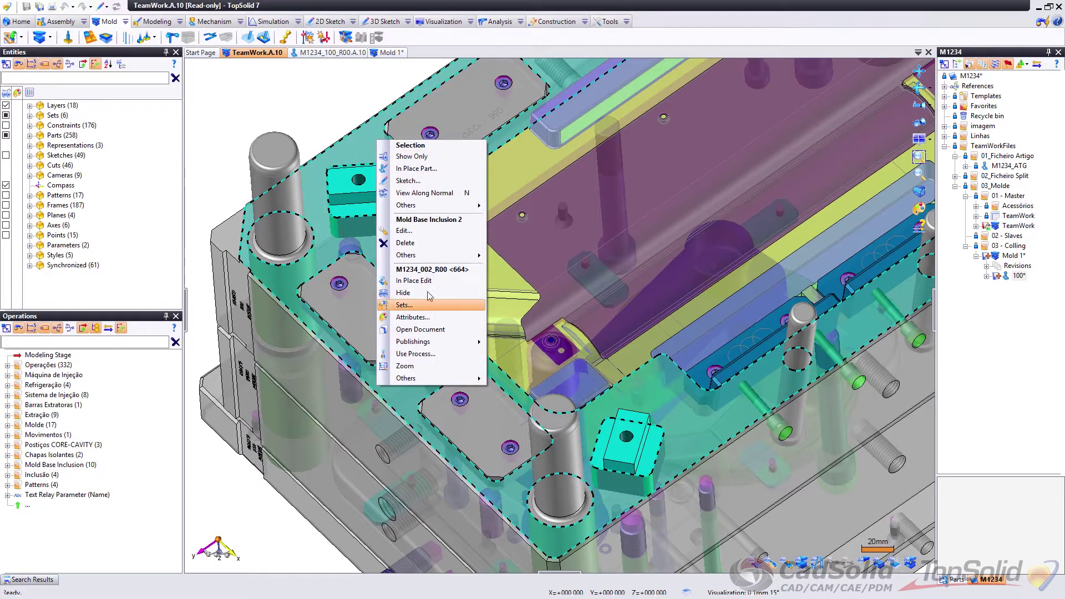
click(436, 330)
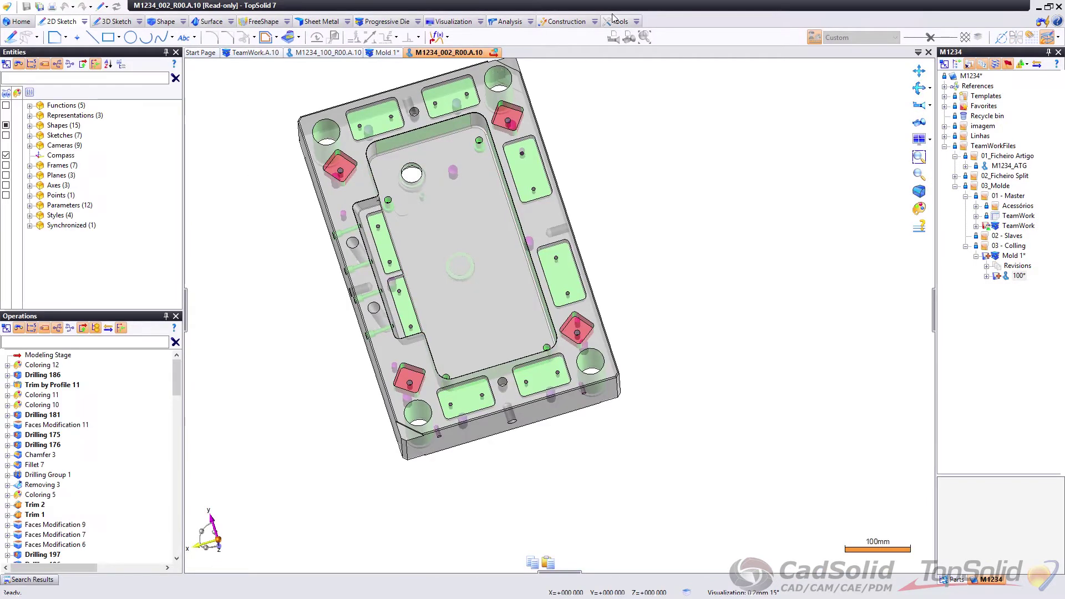
Step: Copy the plate's shape with Entity Copy, using the Absolute Frame as reference
click(636, 22)
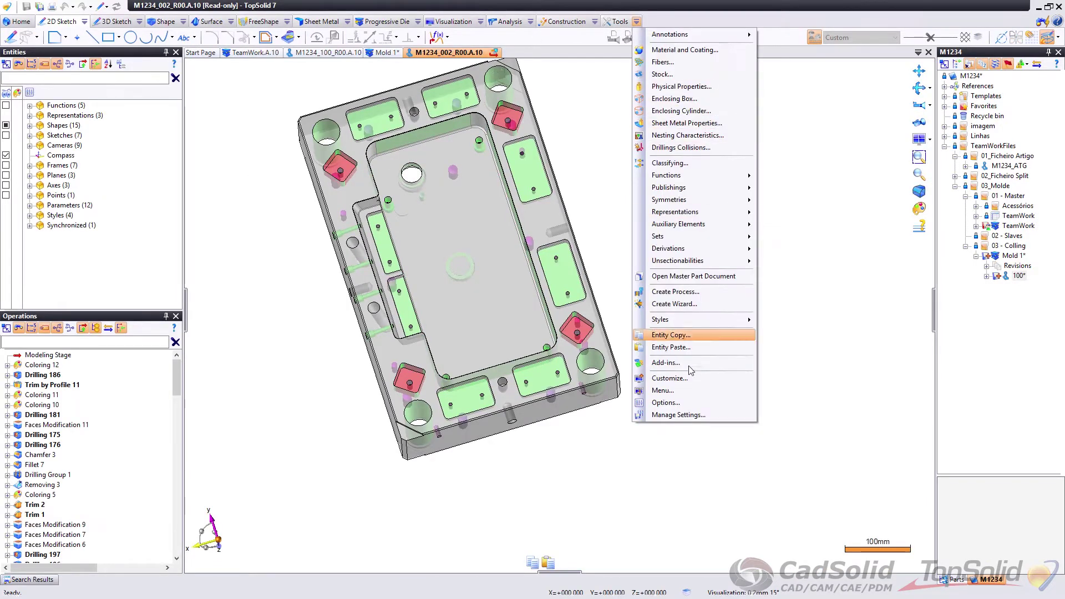
click(674, 335)
click(538, 278)
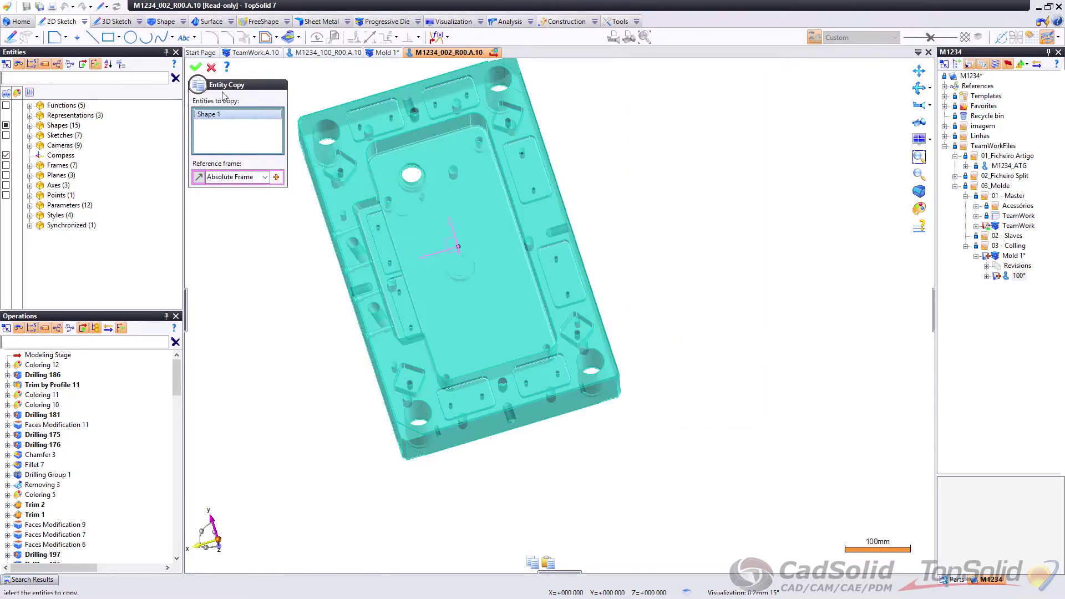
click(195, 68)
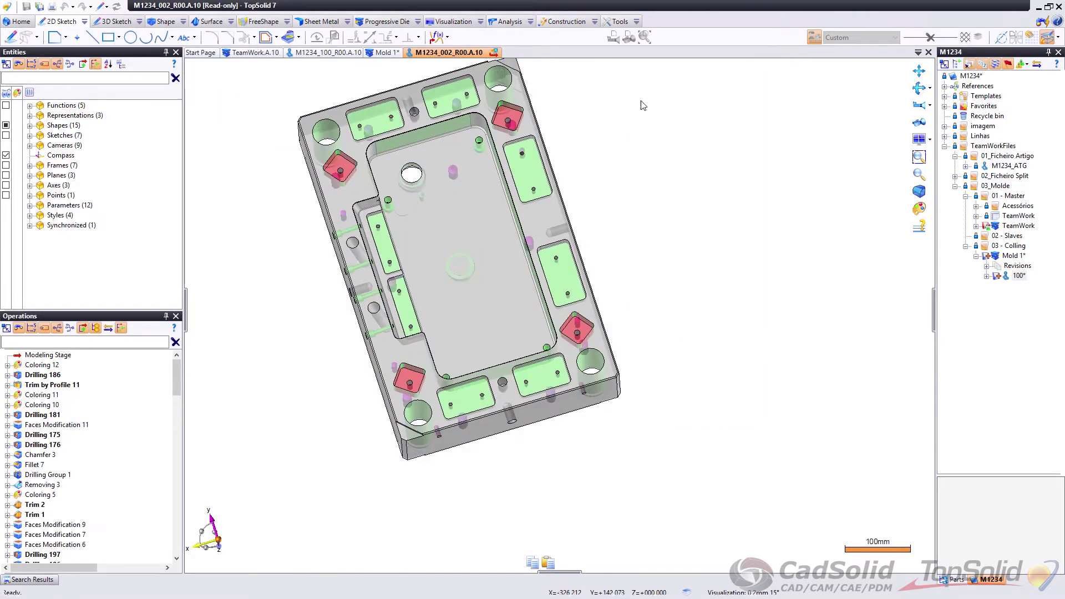
Step: Return to Mold 1 and create a second in-place part from the Blank Template
double_click(1015, 256)
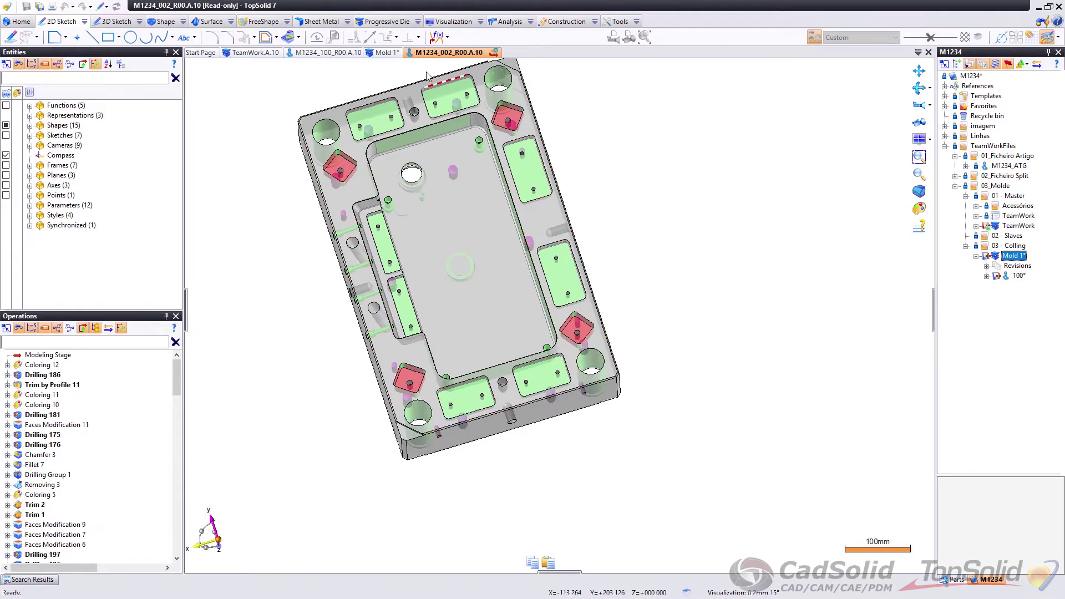
right_click(715, 139)
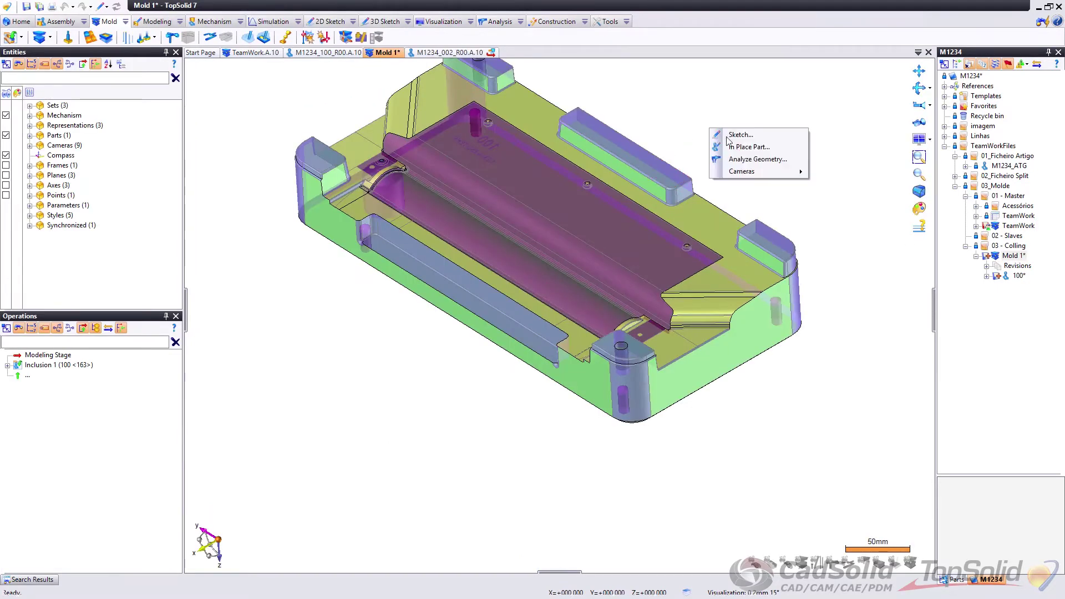
click(761, 147)
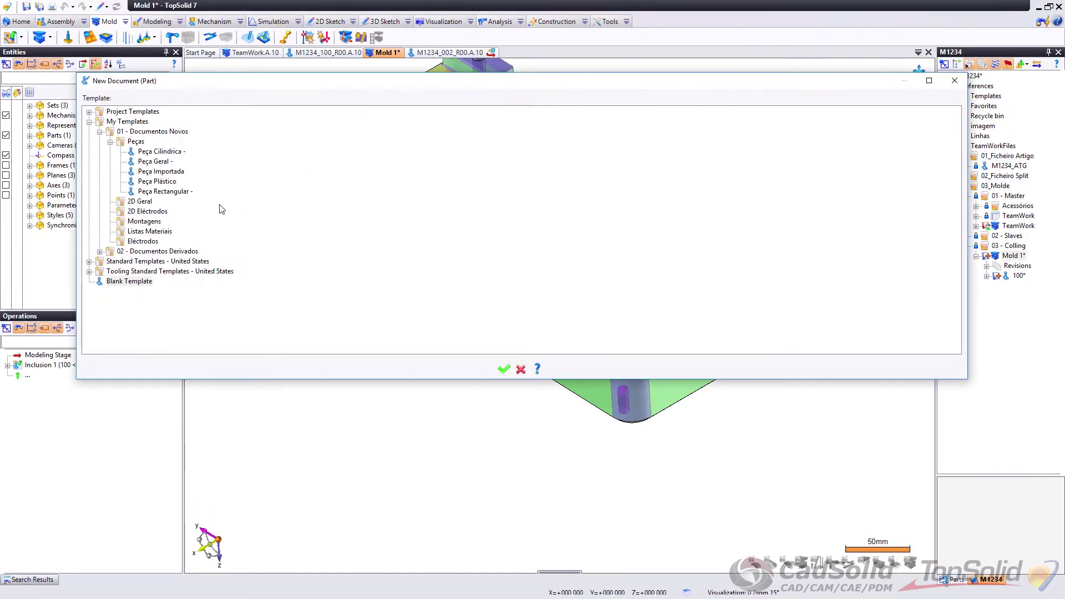
click(117, 285)
click(504, 368)
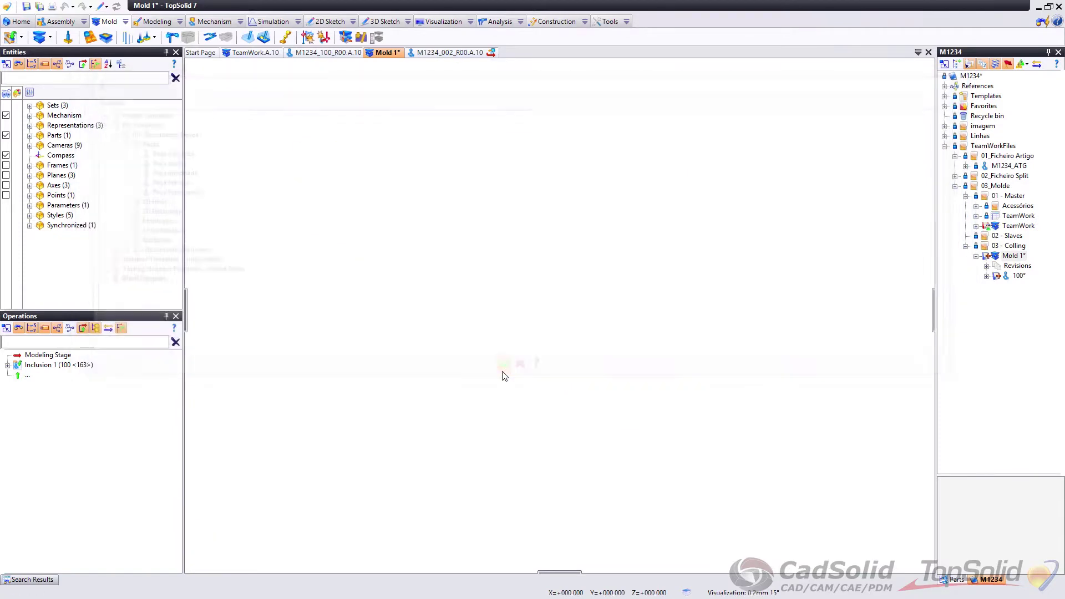
Step: Paste the copied plate shape into the new in-place part with Entity Paste, using the Absolute Frame
right_click(752, 158)
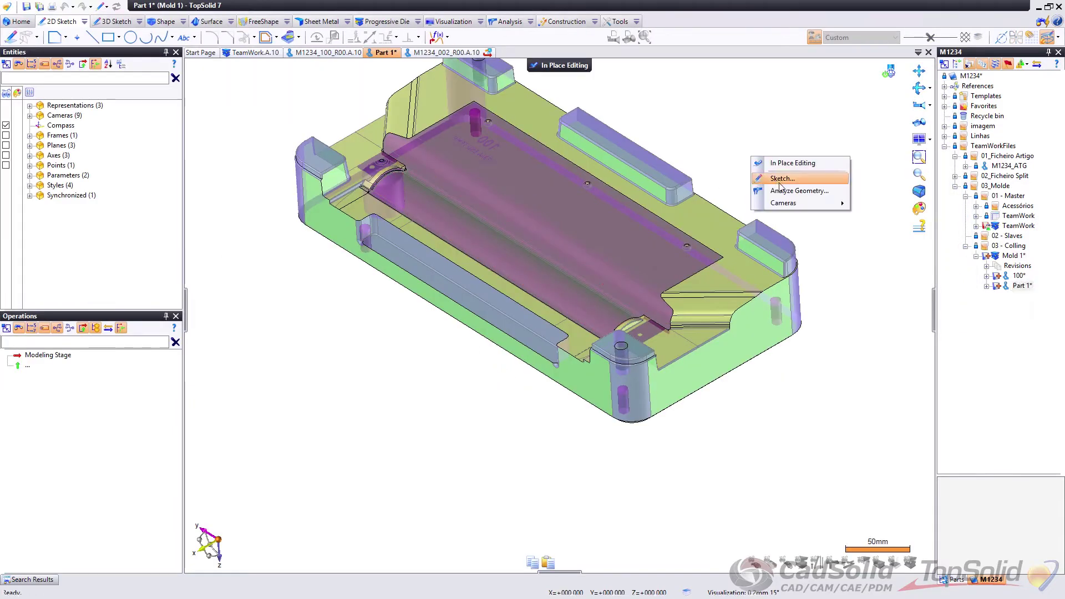
click(636, 21)
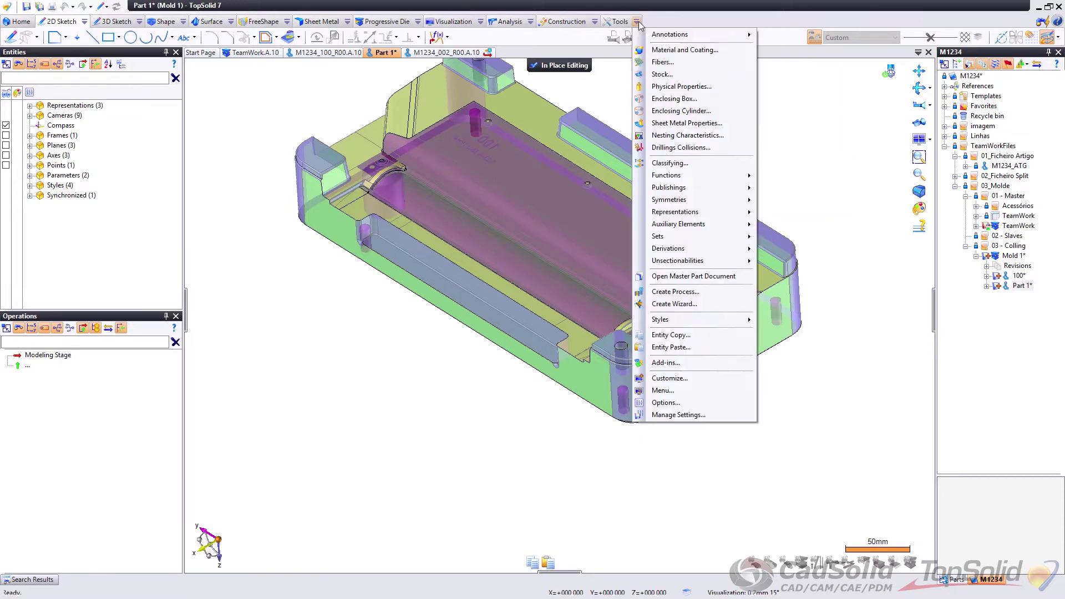
click(671, 347)
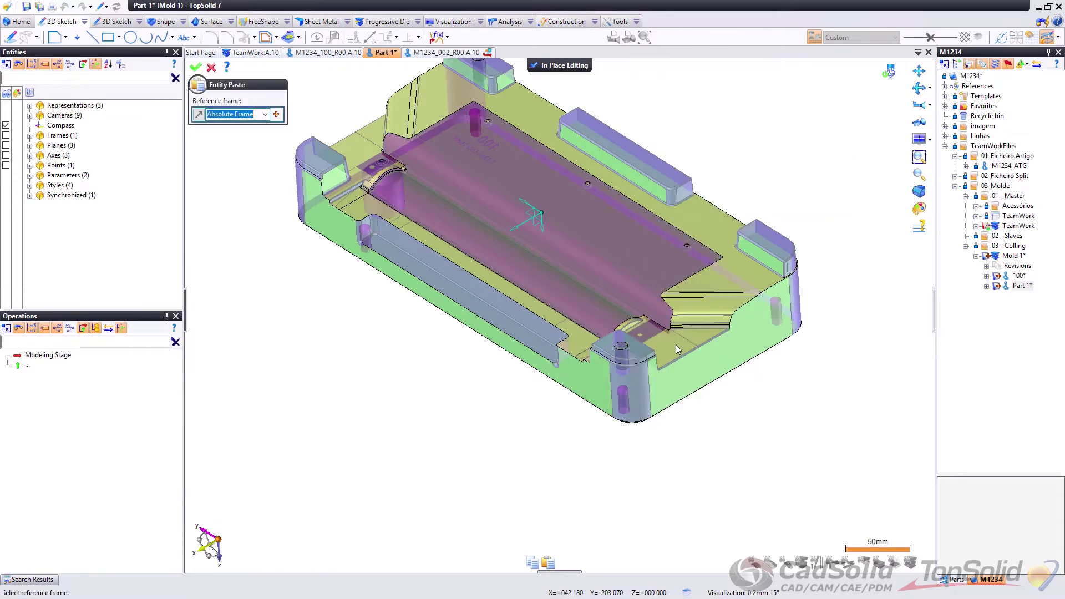
click(196, 68)
scroll(498, 417, down, 4)
middle_drag(511, 392, 559, 347)
Step: Rename the pasted plate part as 002 and finish its in-place editing
click(1020, 286)
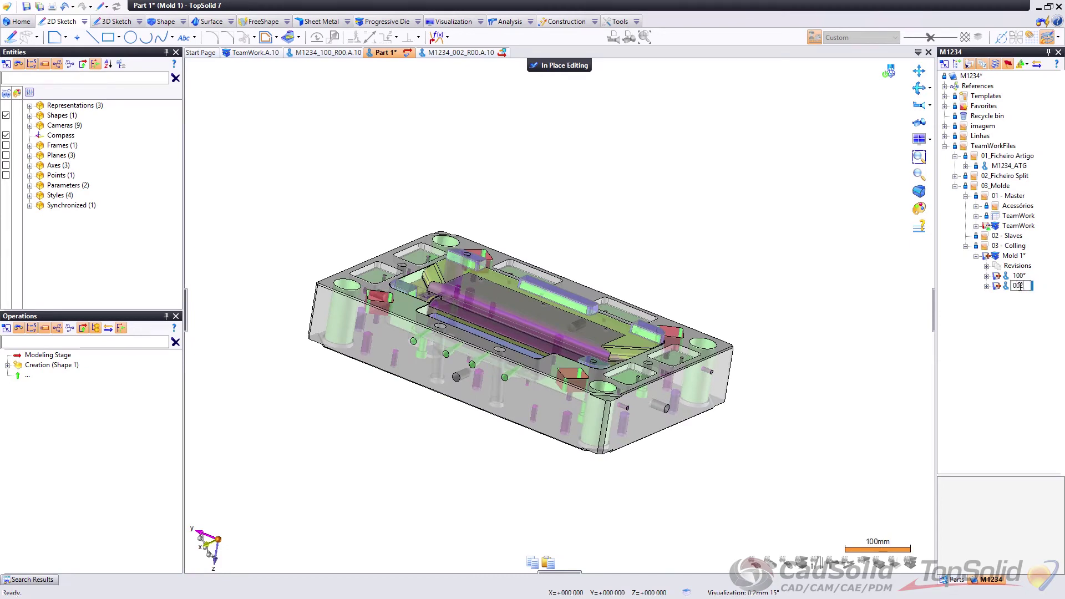
text(002)
key(Return)
middle_drag(777, 209, 624, 121)
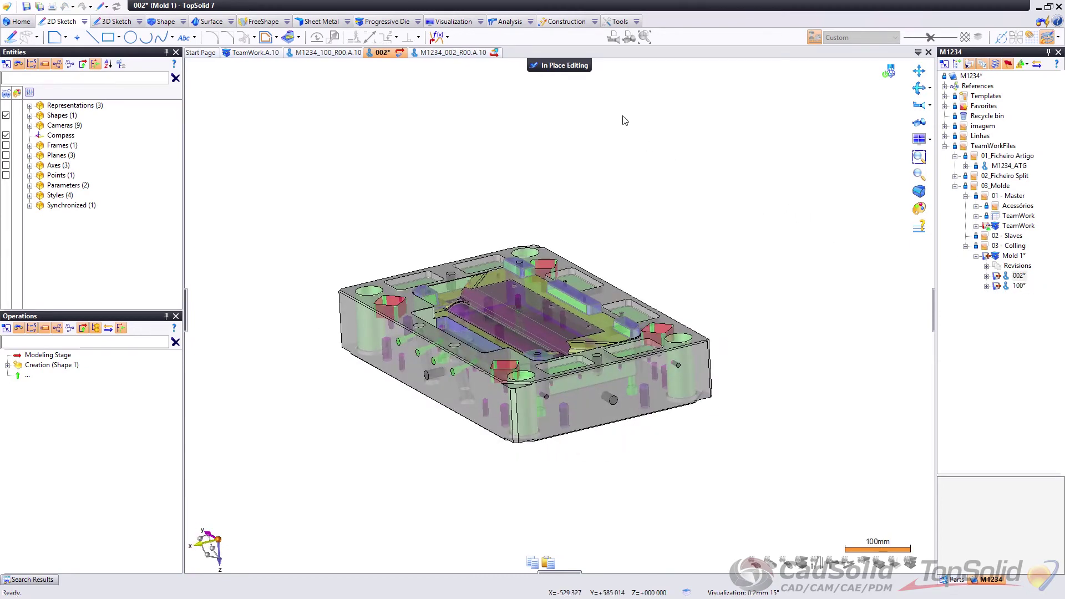
click(563, 65)
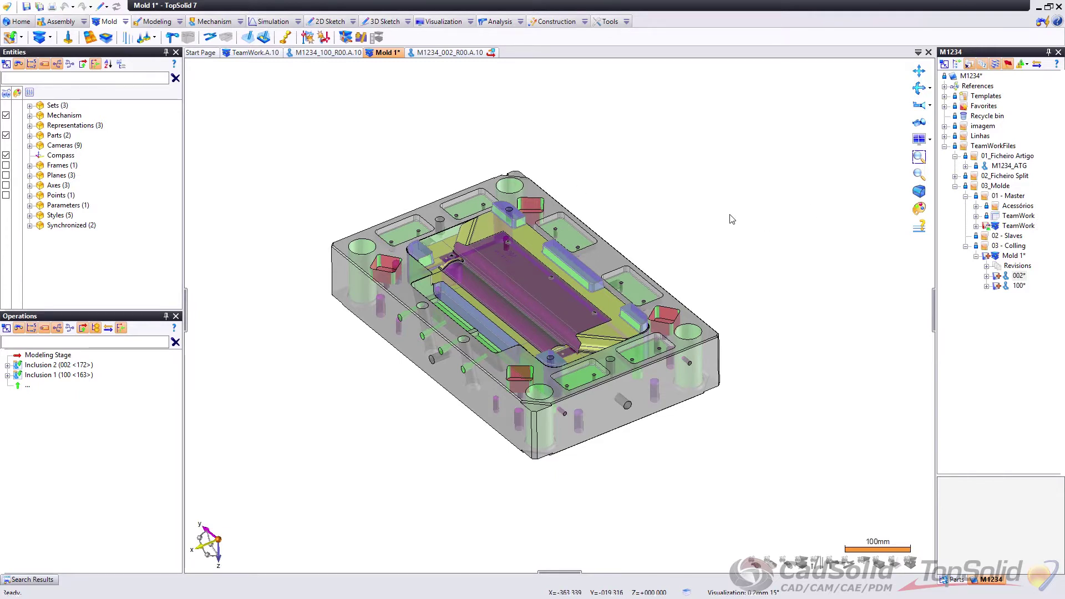
Step: Create a third in-place part from the Blank Template in the mold document
right_click(387, 134)
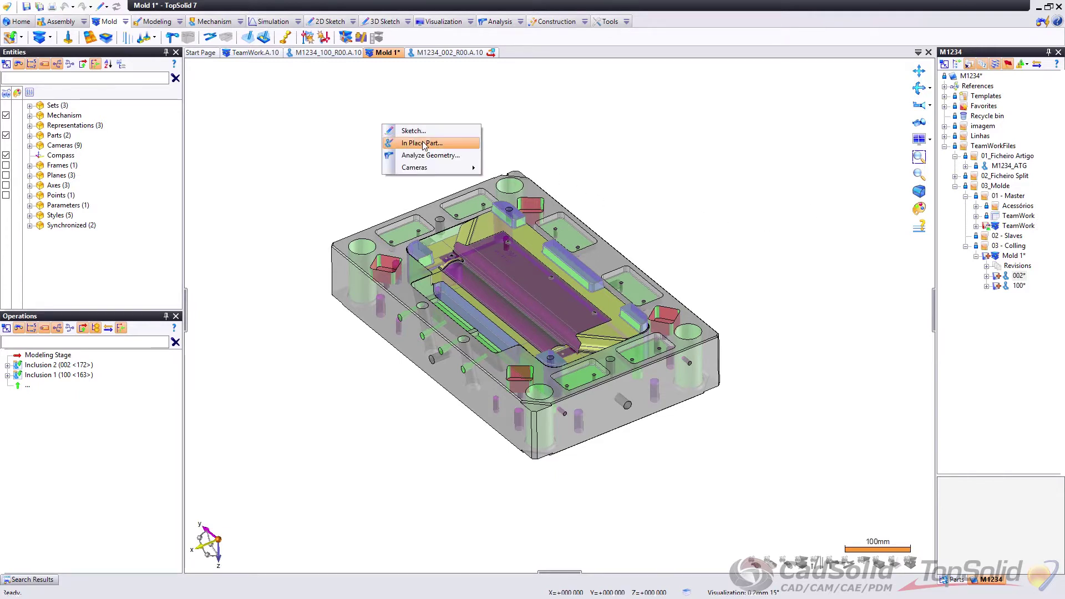
click(404, 145)
click(130, 283)
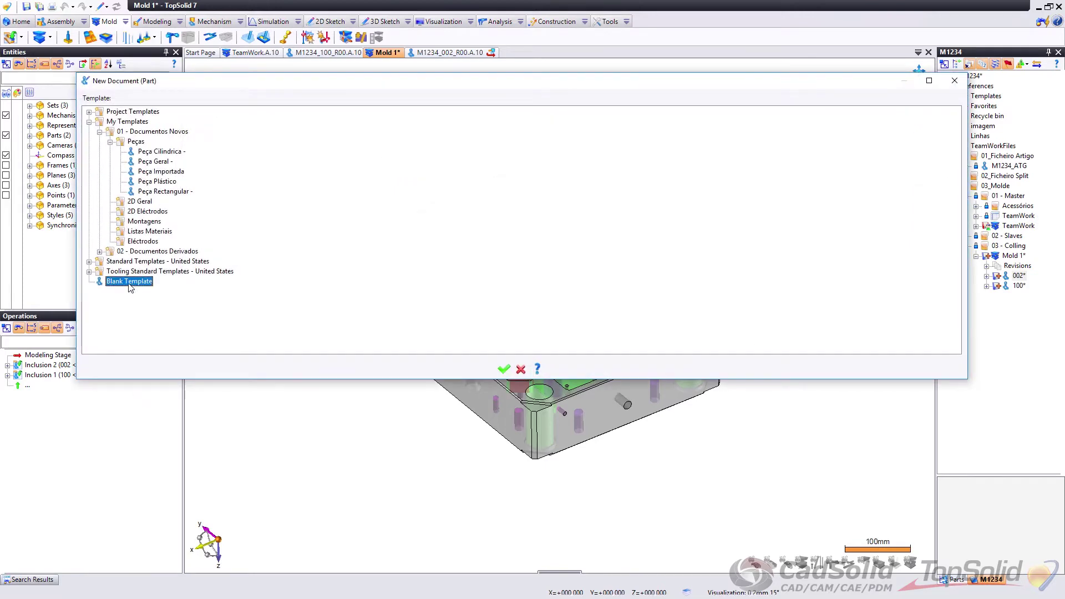
click(504, 369)
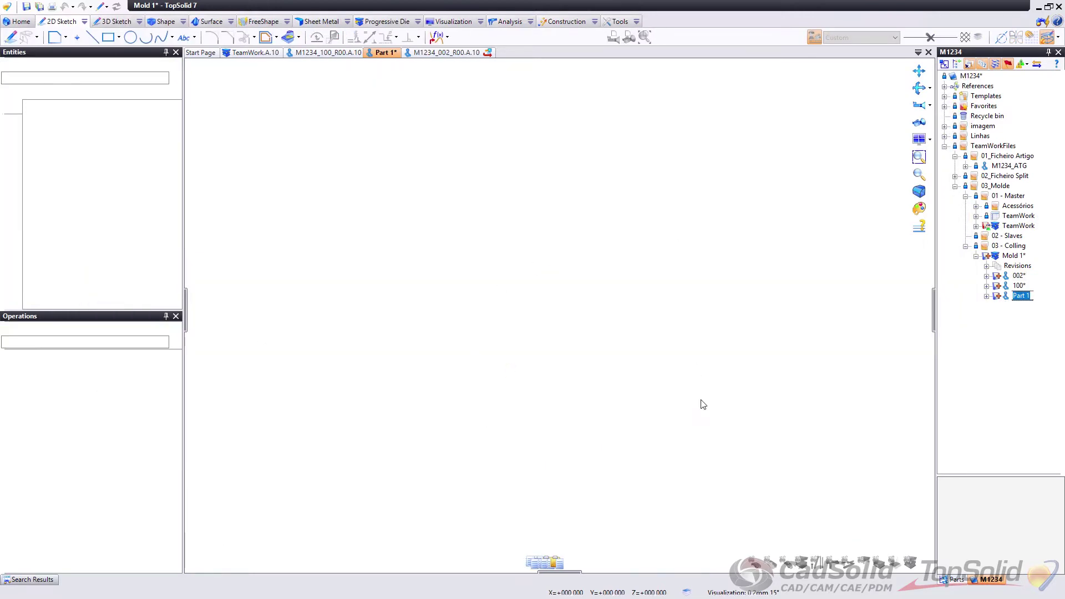
Step: Create an enclosing block around insert 100, oriented to the Absolute Frame
click(183, 21)
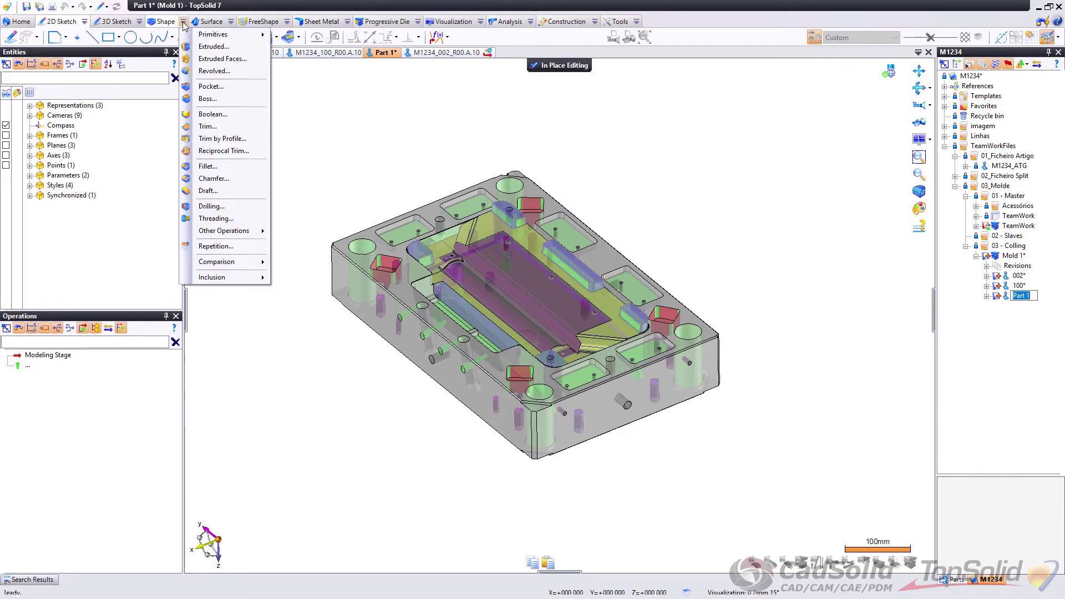
mouse_move(208, 35)
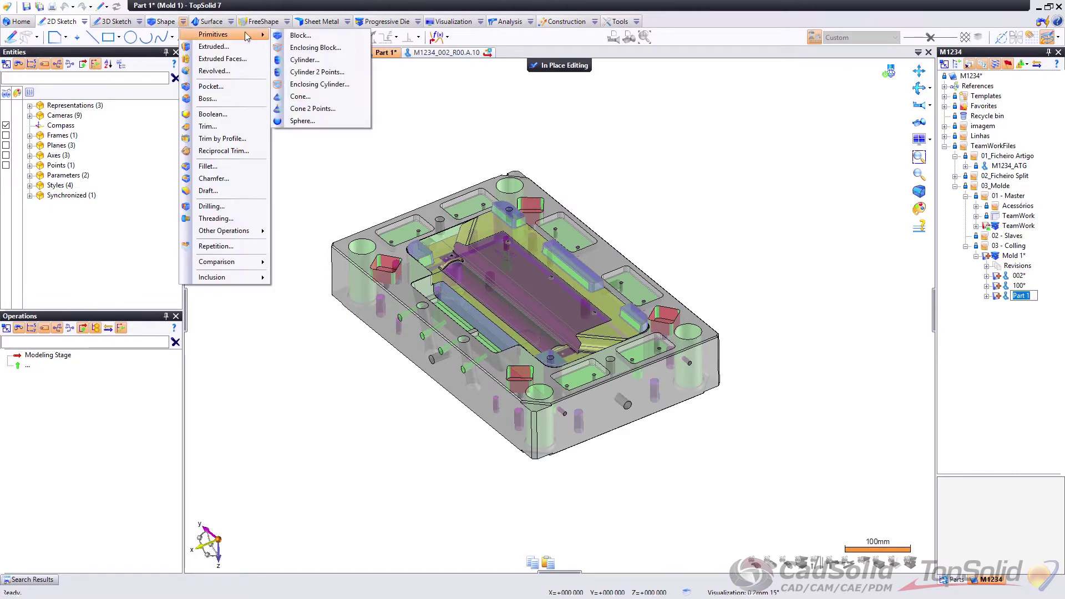
click(324, 49)
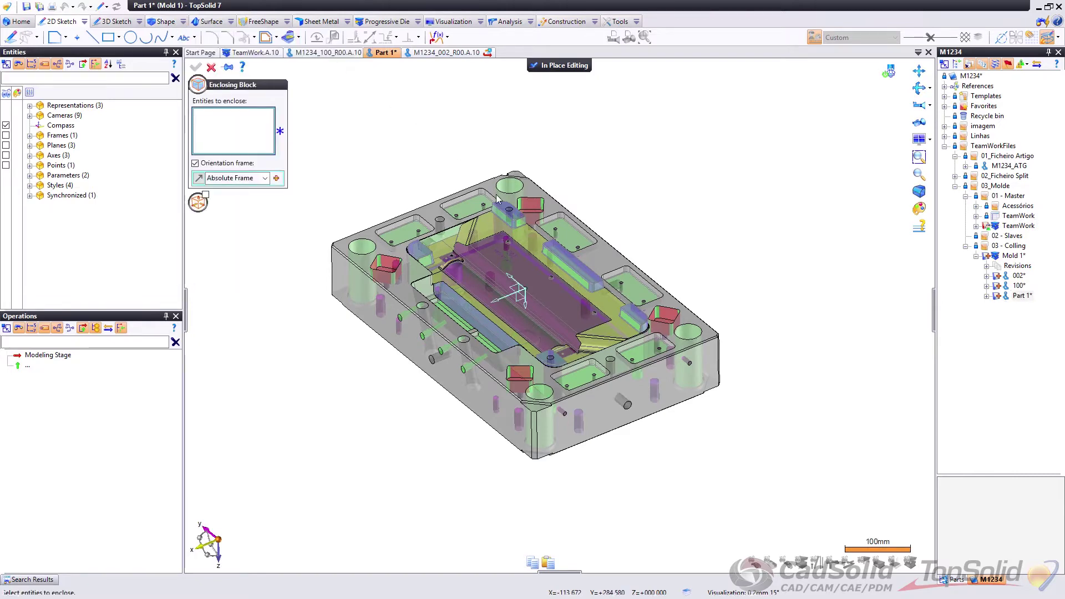
click(486, 232)
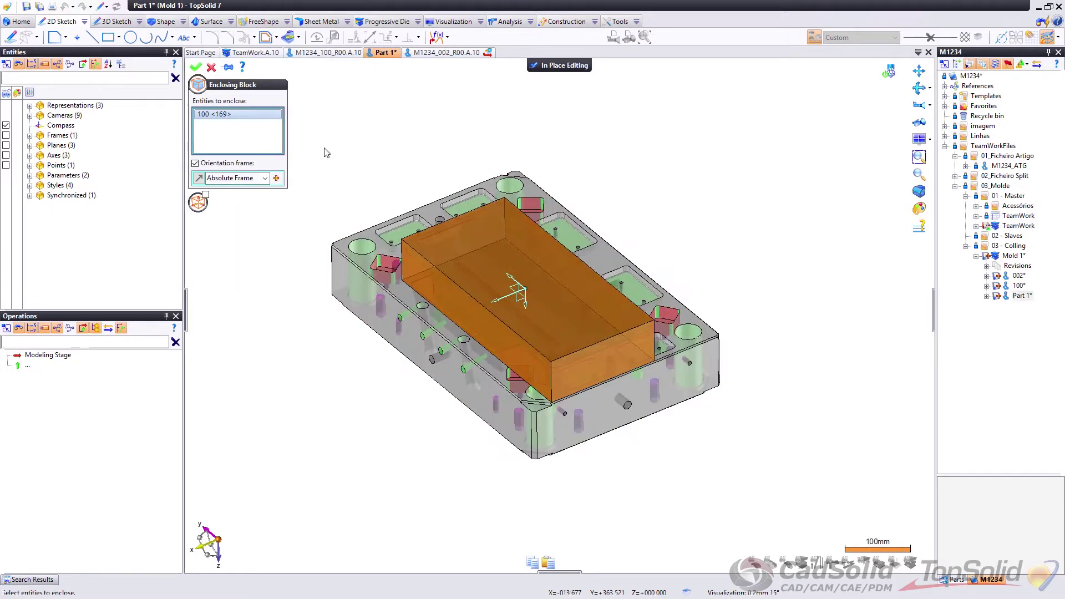
click(195, 67)
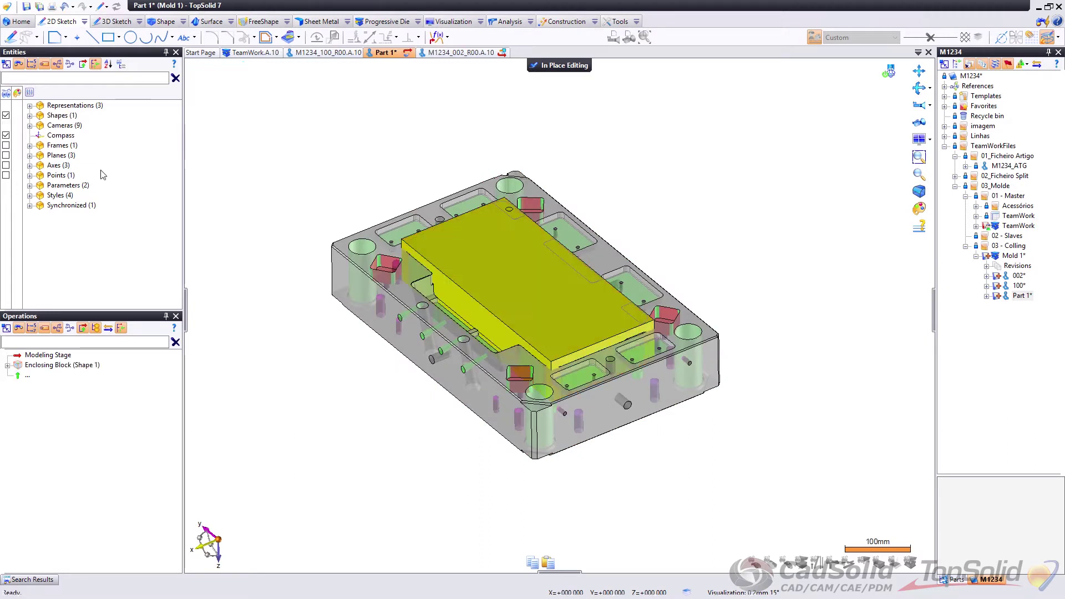
Step: Set the insert's enclosing block to light cyan with 60% transparency
right_click(485, 275)
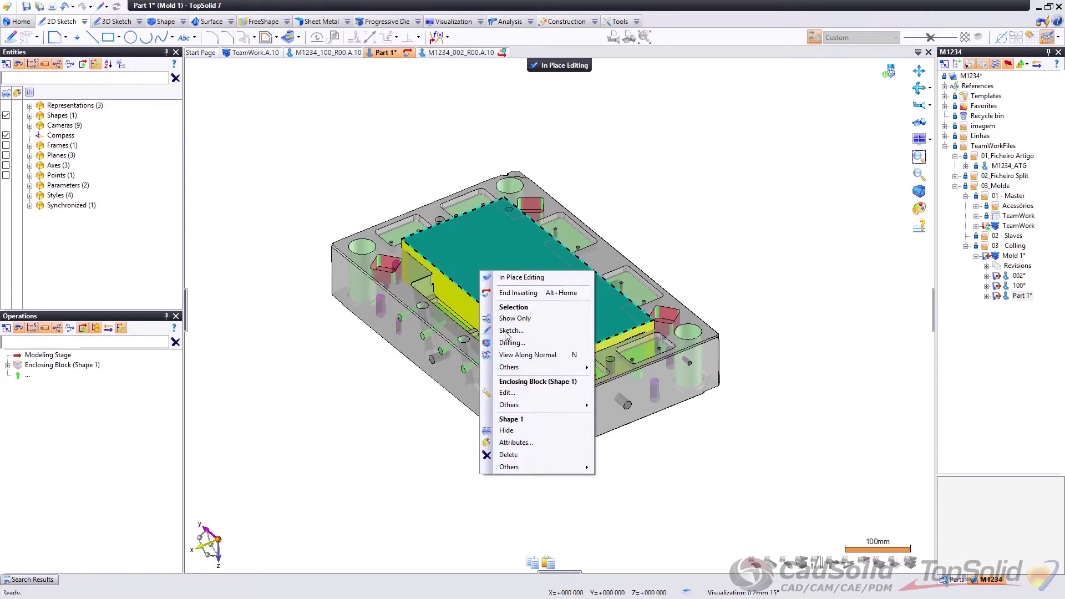
click(527, 438)
drag(199, 145, 224, 145)
click(232, 118)
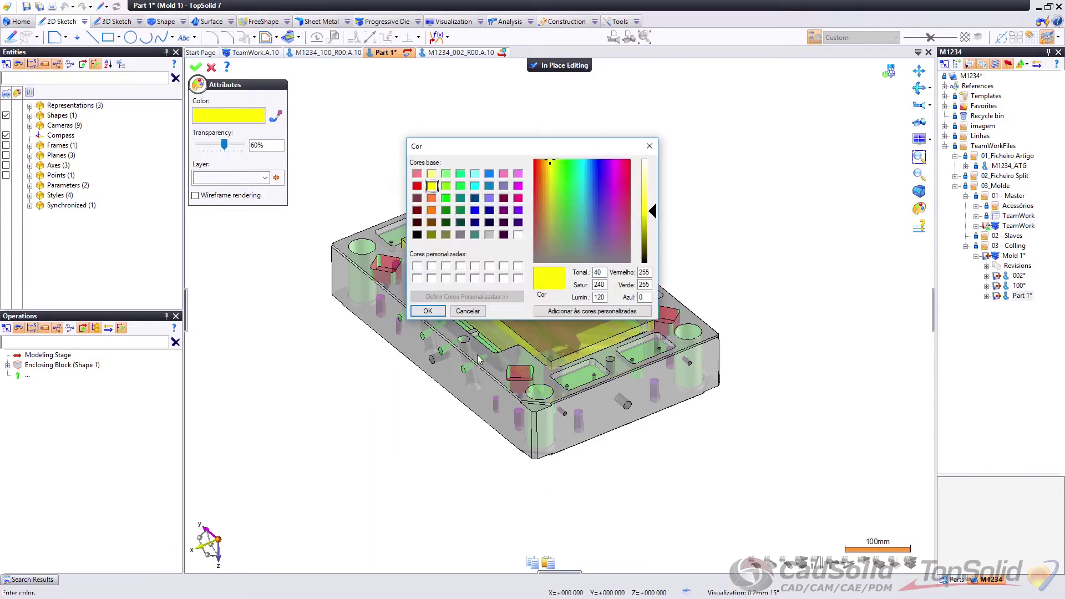
click(475, 174)
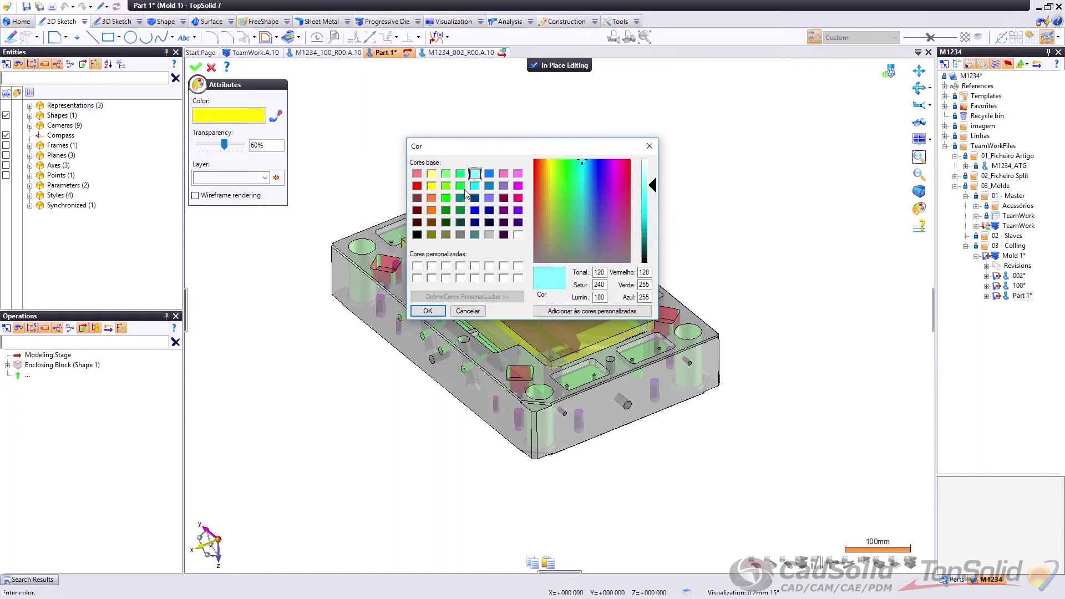
click(427, 311)
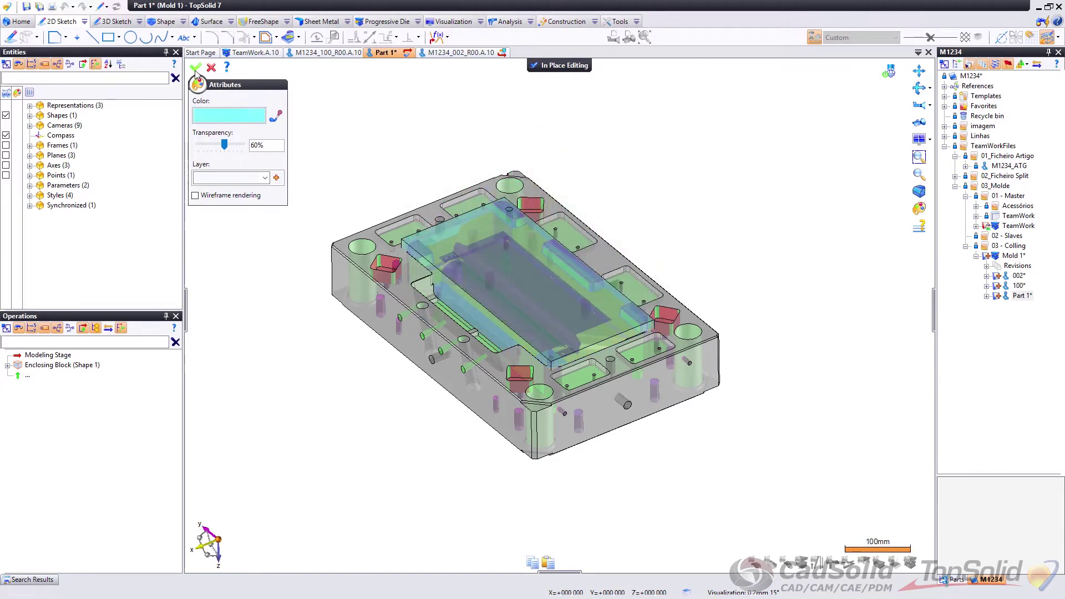
click(195, 68)
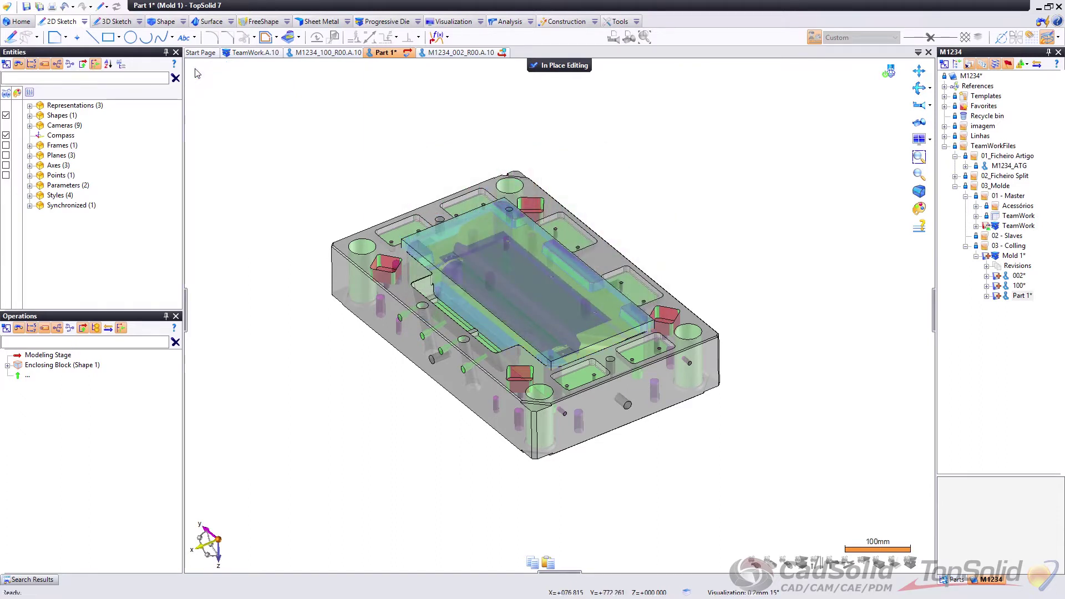
Step: Finish the in-place editing of the insert's enclosing block and rename its part as Bloco 100
click(537, 65)
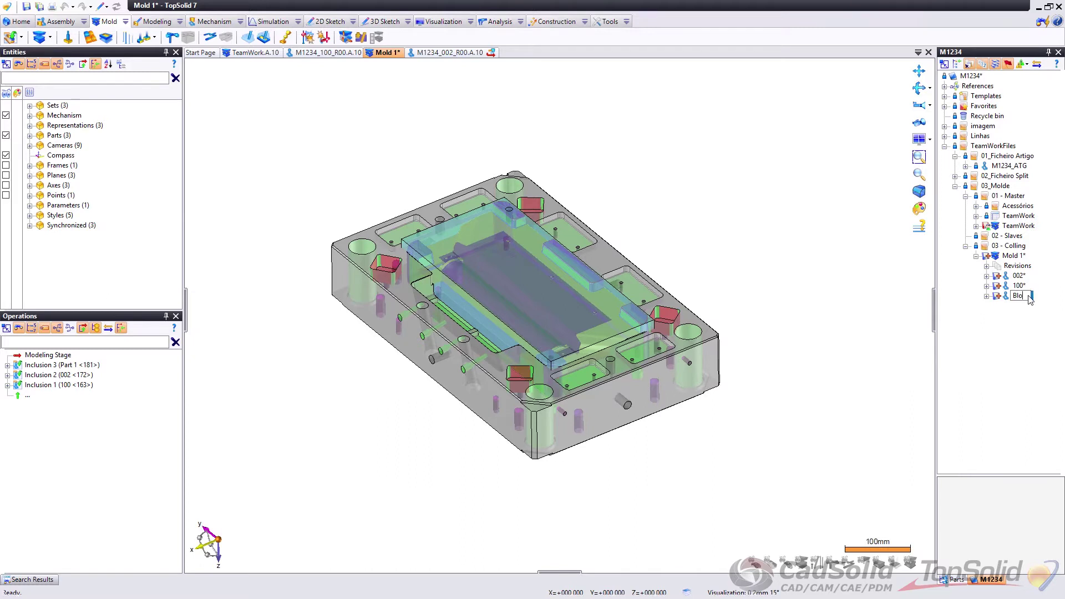
click(1029, 299)
text(Bloco 100)
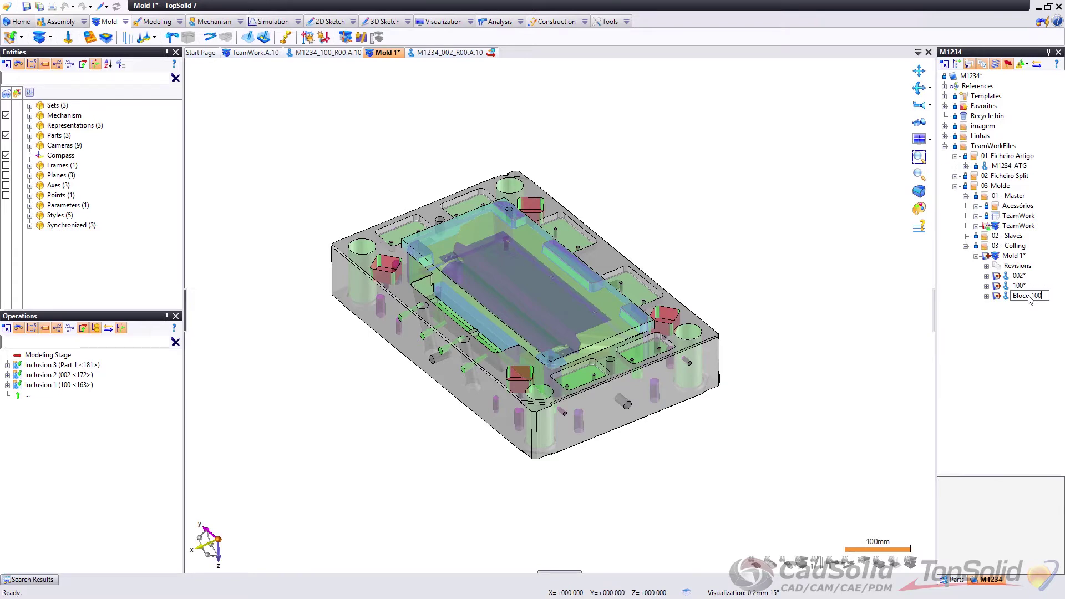
key(Return)
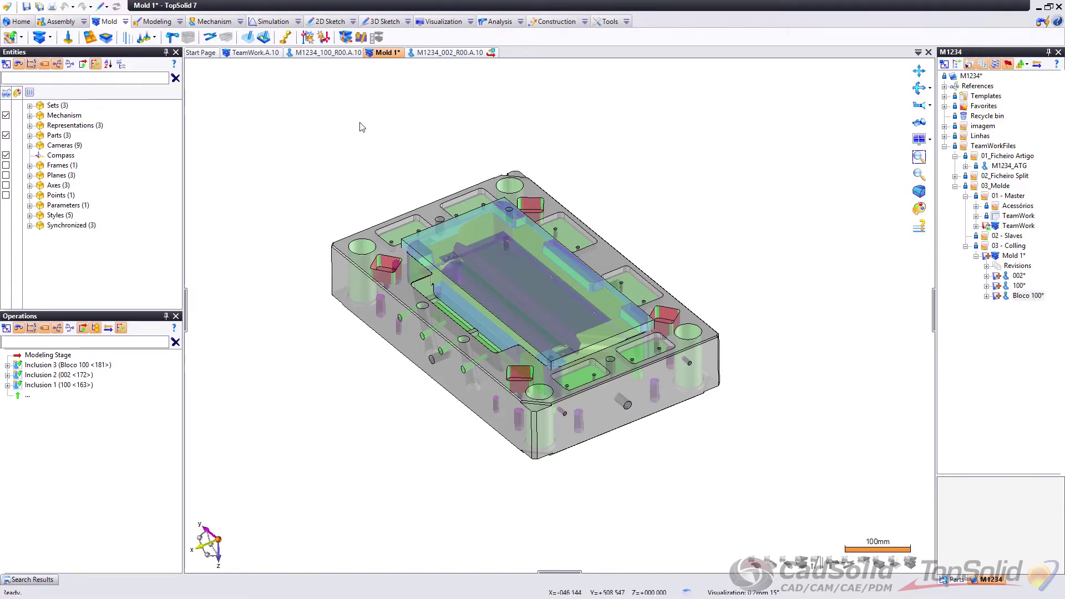
Step: Create a fourth in-place part from the Blank Template in the mold document
right_click(354, 118)
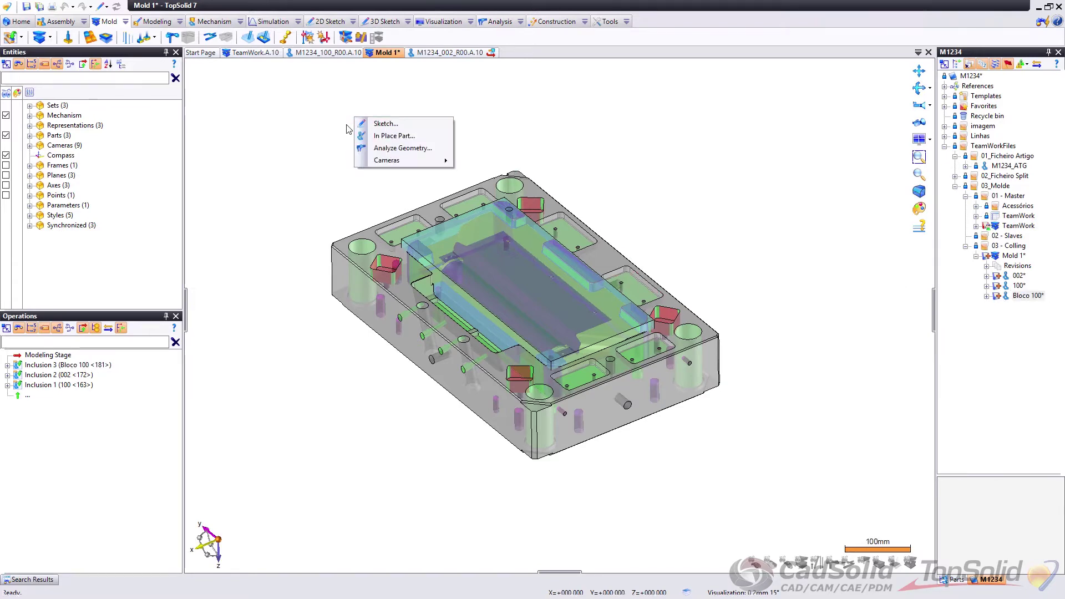
click(386, 137)
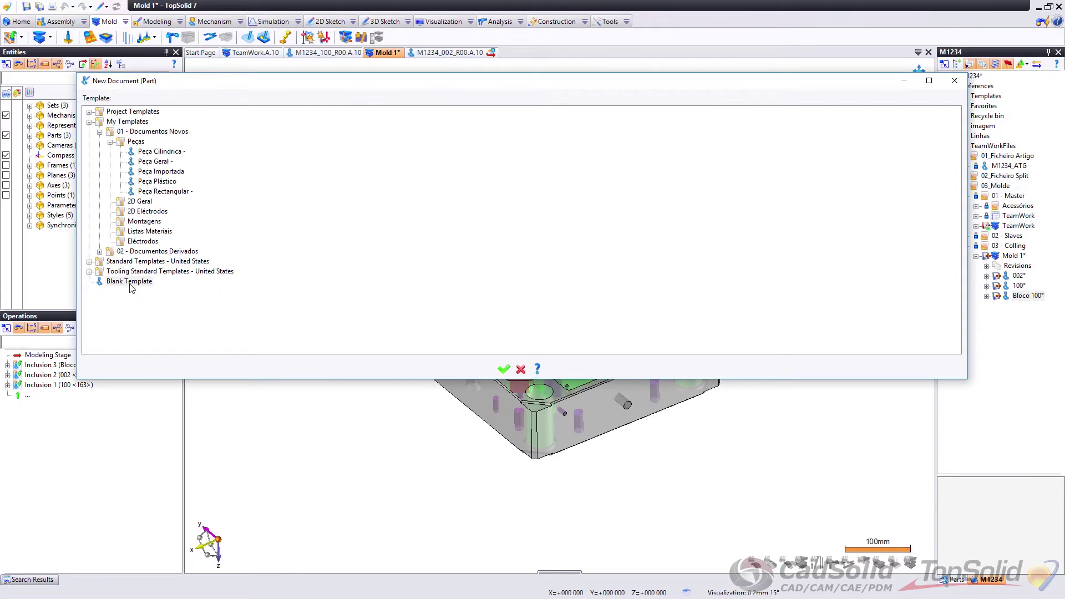
click(129, 282)
click(504, 369)
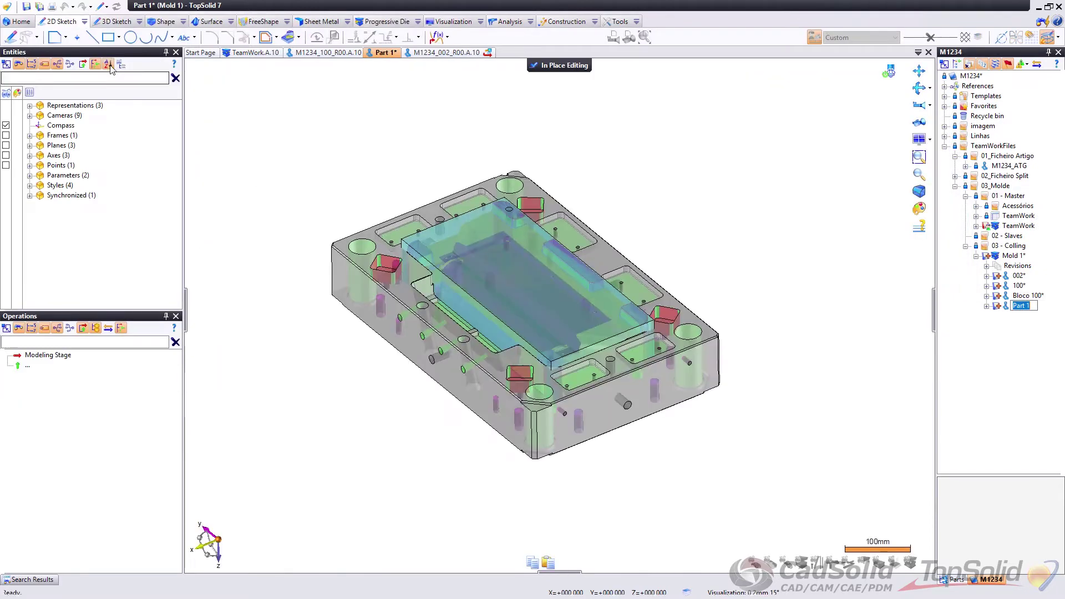
Step: Create an enclosing block around plate 002, oriented to the Absolute Frame
click(183, 23)
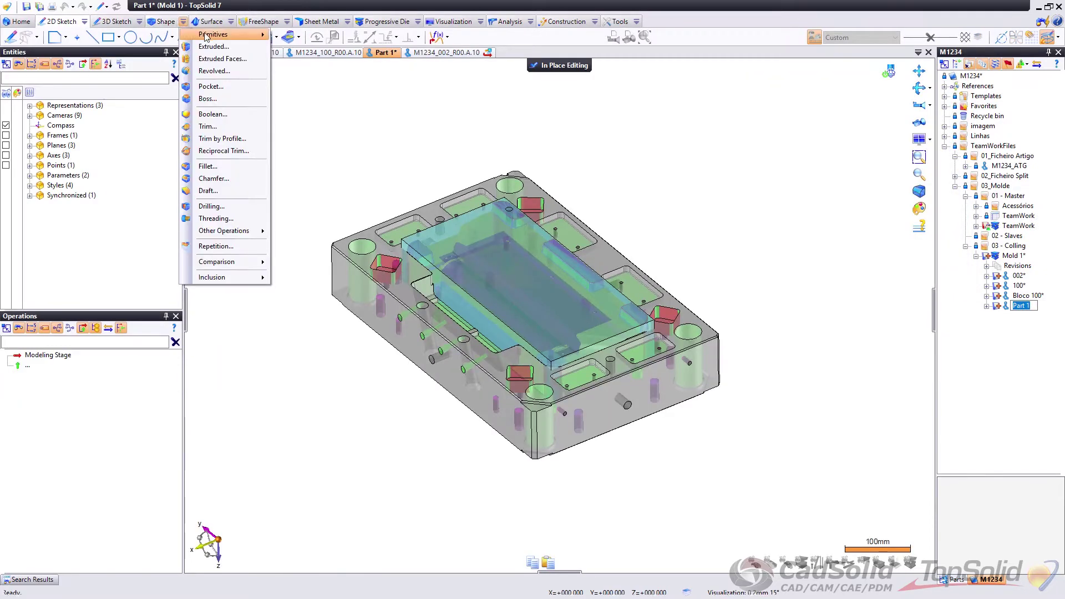
mouse_move(232, 34)
click(304, 48)
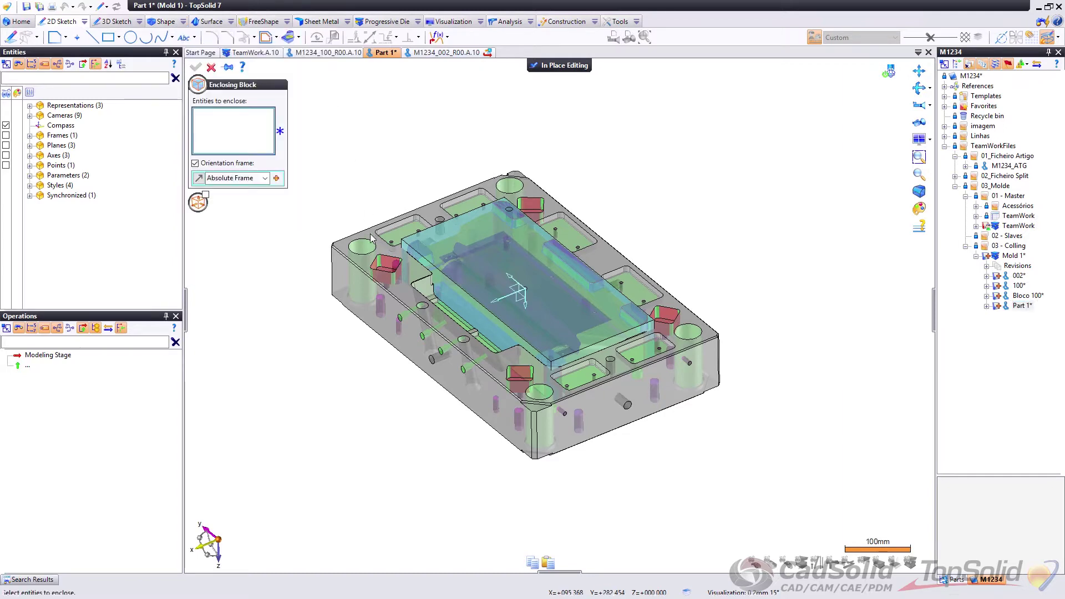
click(400, 233)
right_click(370, 146)
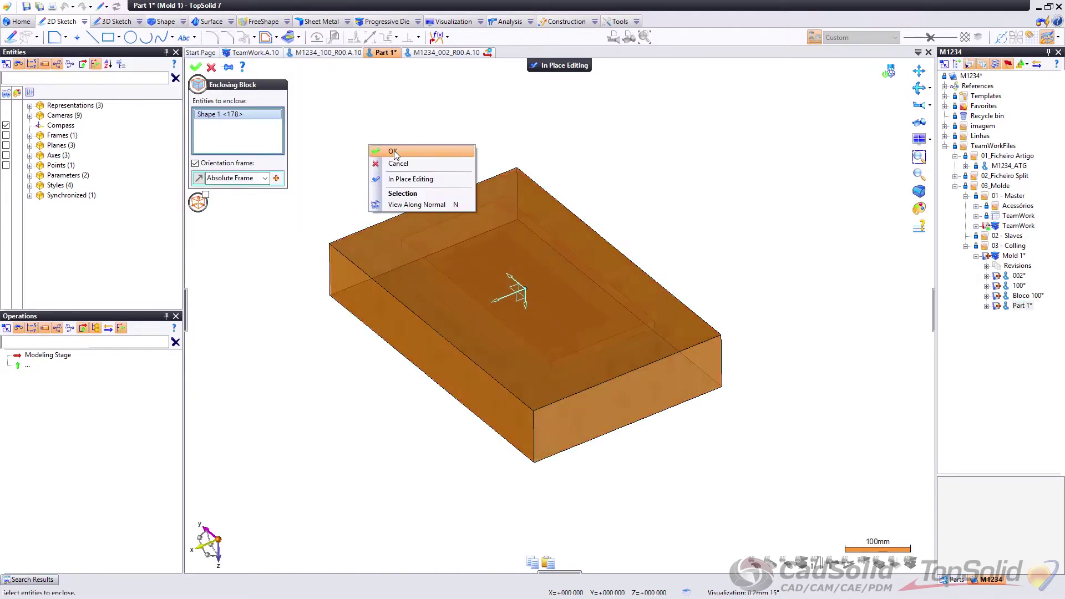
click(393, 152)
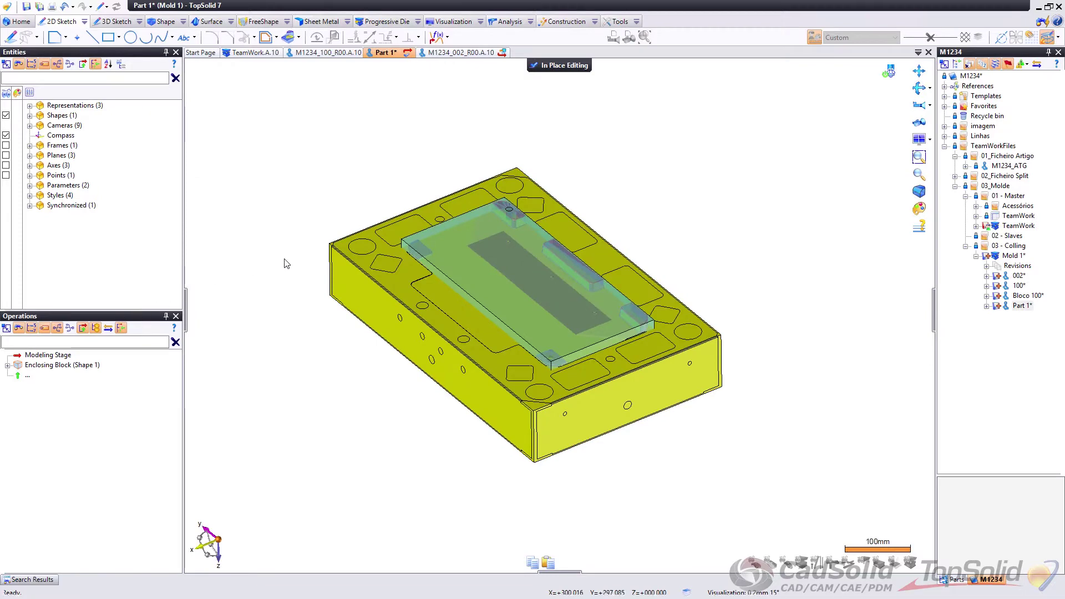
Step: Set the plate's enclosing block to light gray with 60% transparency
right_click(458, 301)
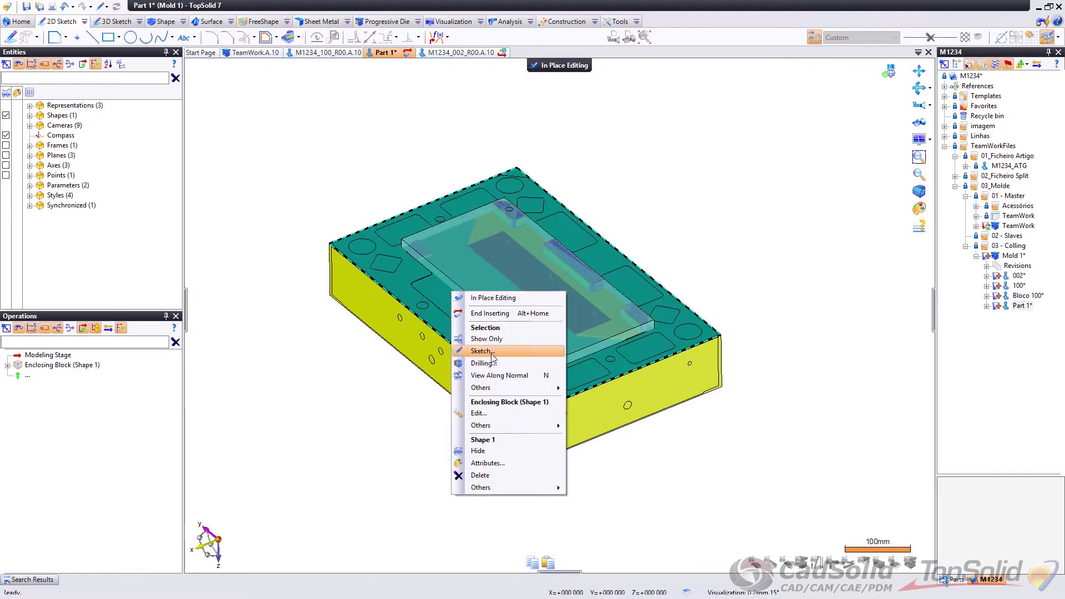
click(495, 464)
click(229, 115)
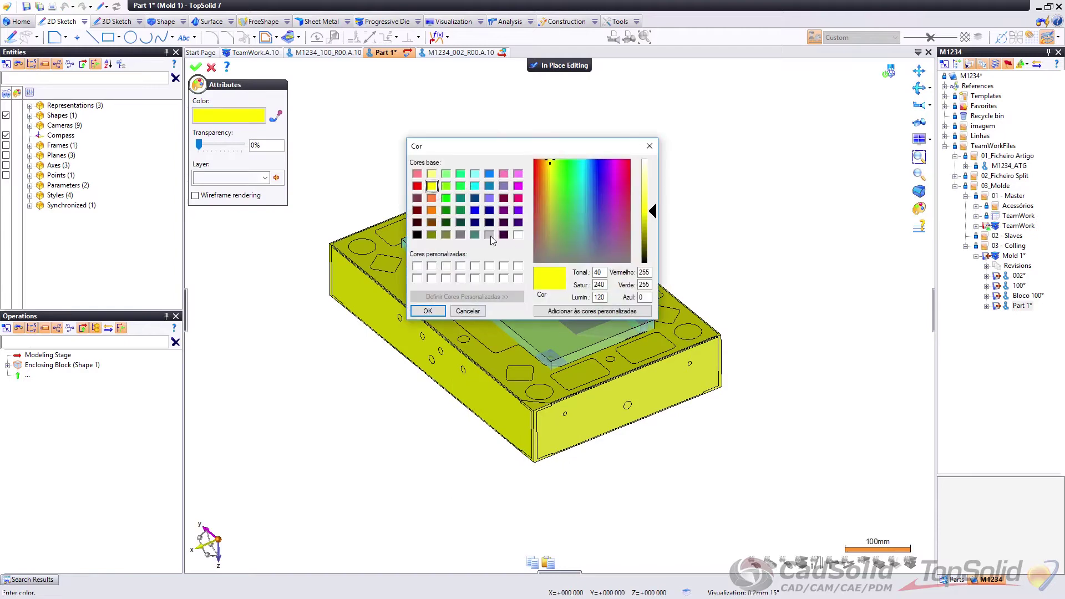
click(490, 235)
click(427, 312)
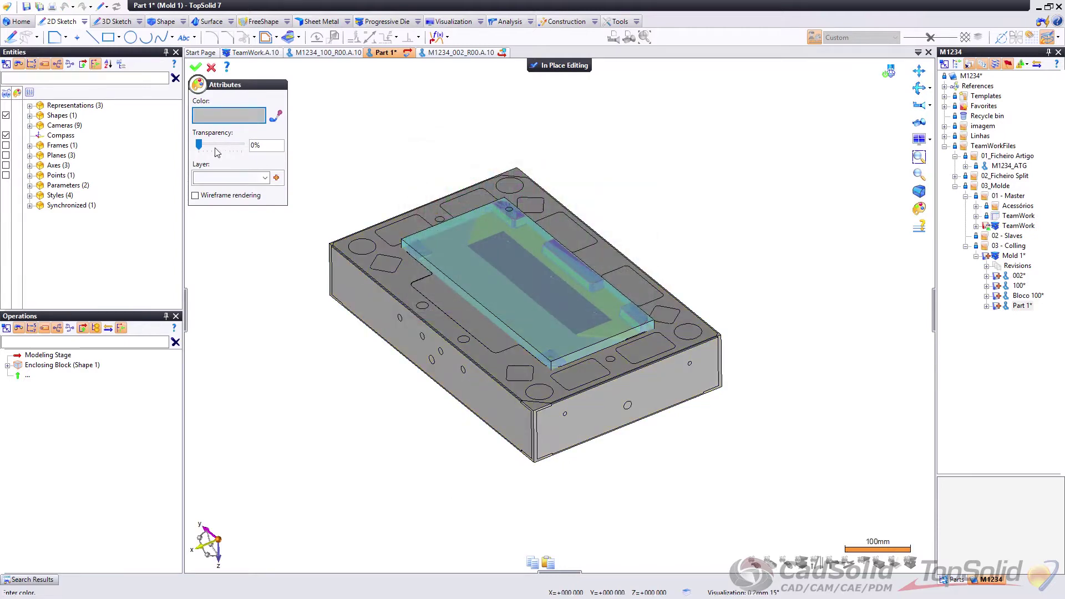
drag(199, 144, 224, 145)
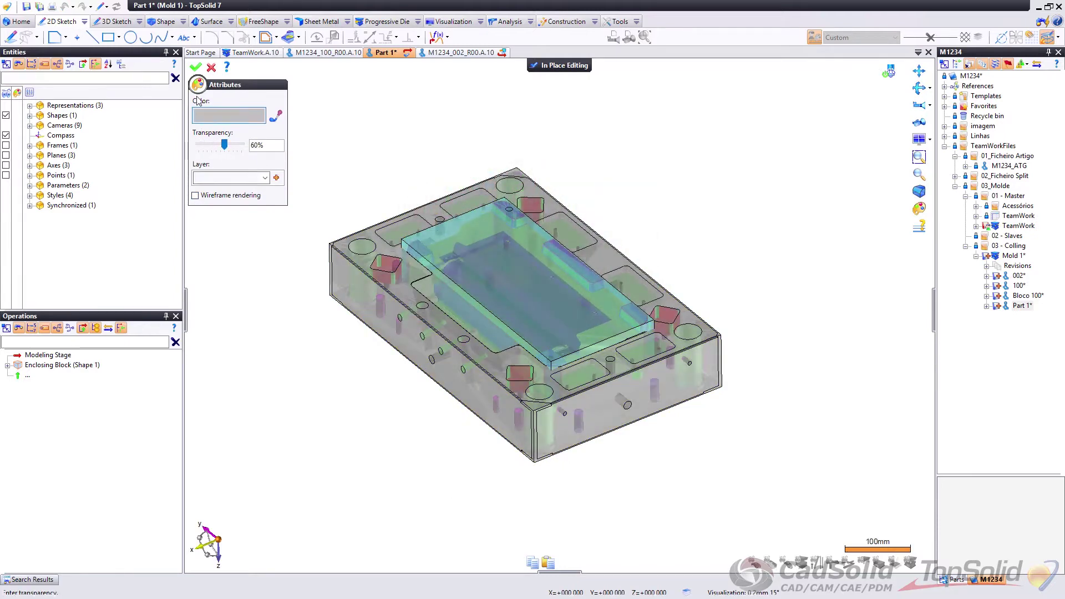
click(195, 66)
Step: Trim the plate's enclosing block using the Bloco 100 shape as the trimming shape, with Reverse enabled
scroll(468, 231, up, 3)
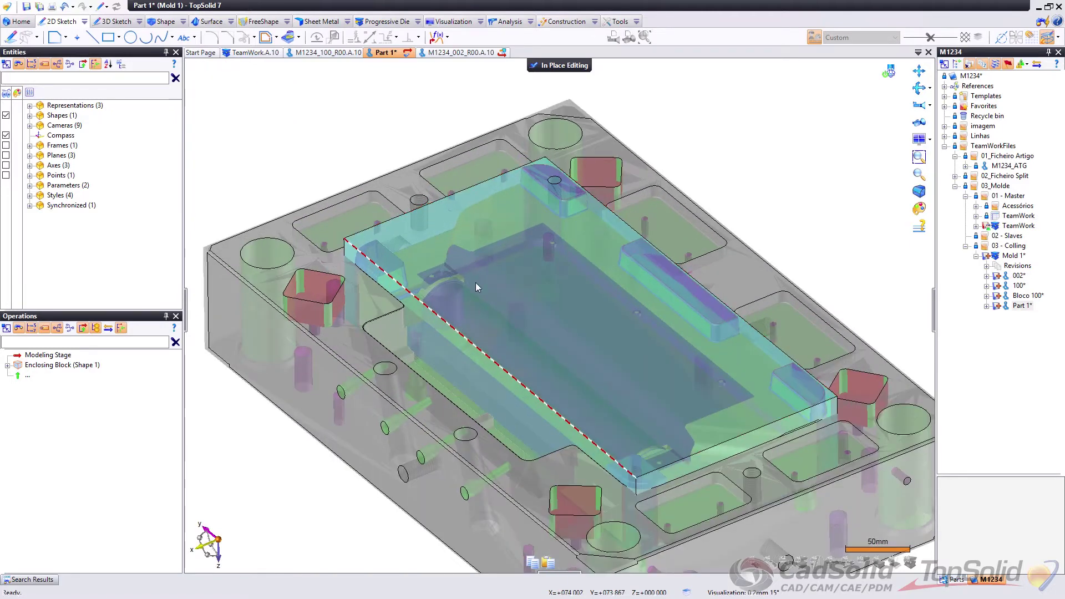
click(164, 23)
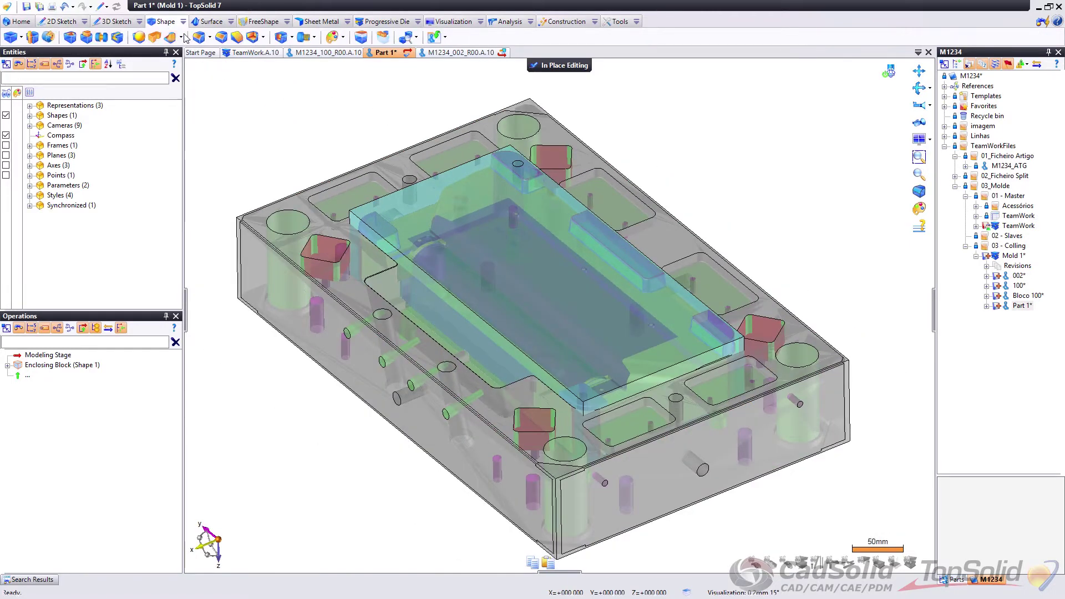
click(181, 37)
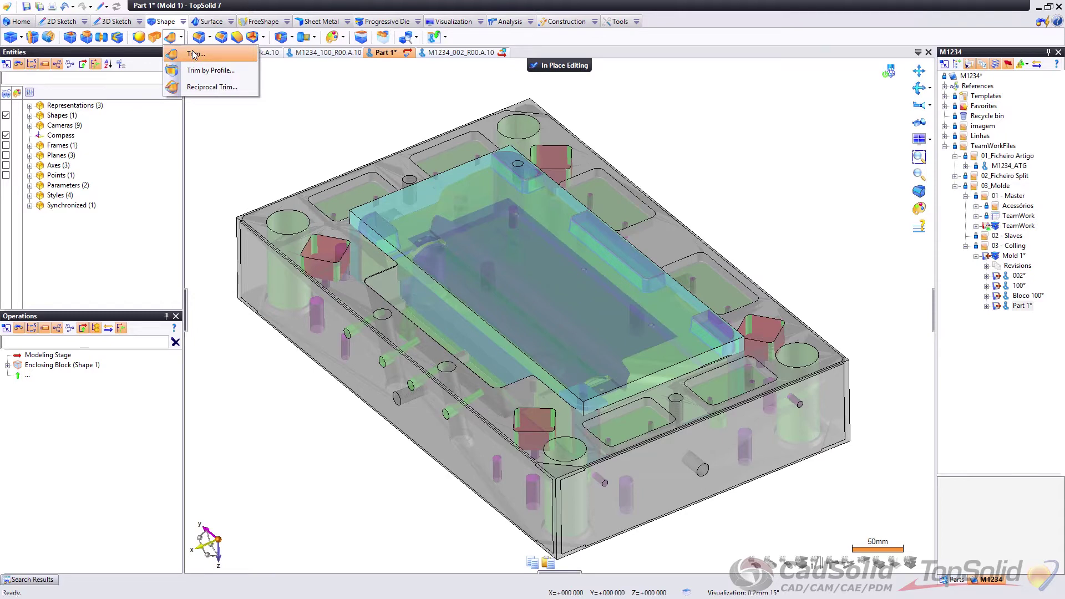
click(194, 54)
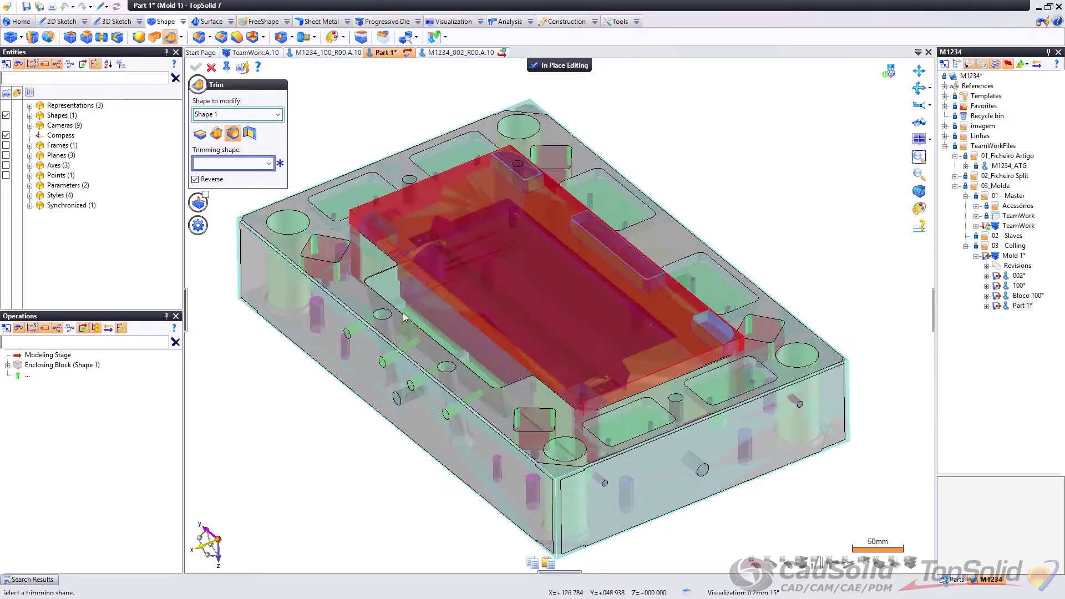
click(492, 265)
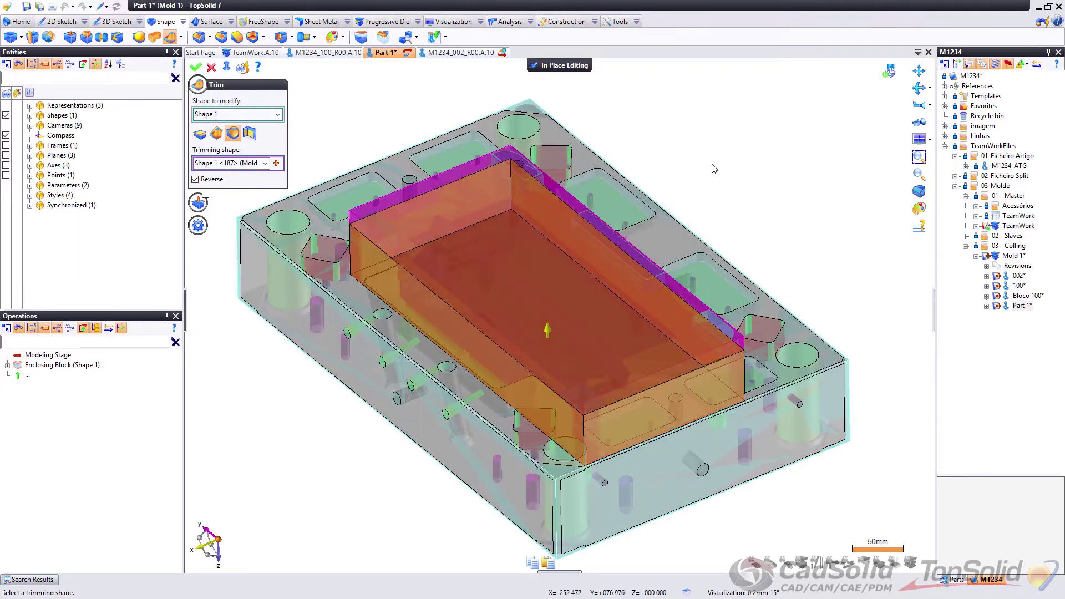
right_click(759, 172)
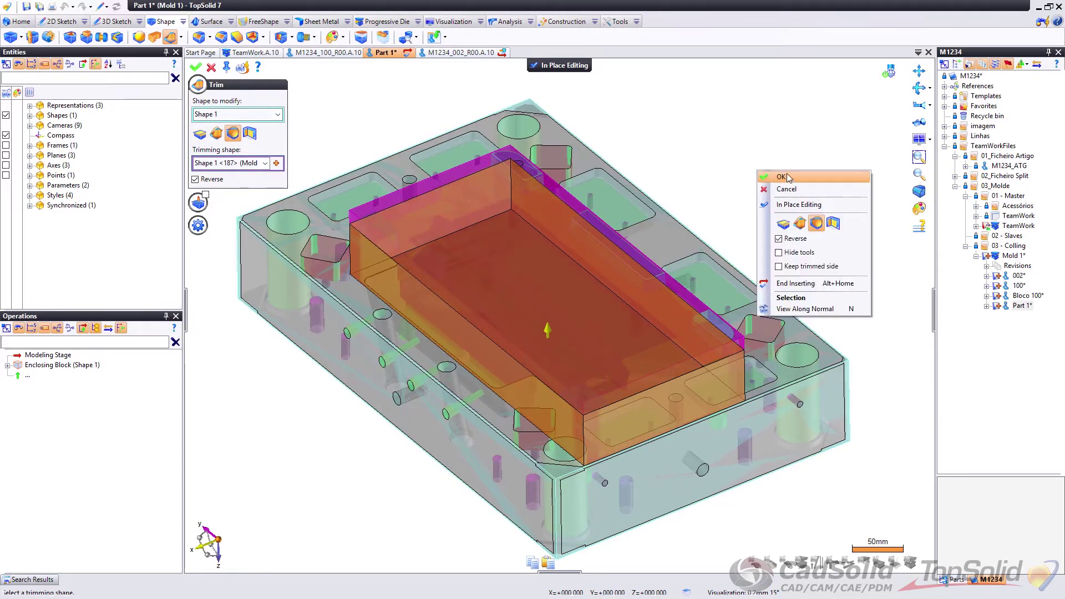
click(782, 177)
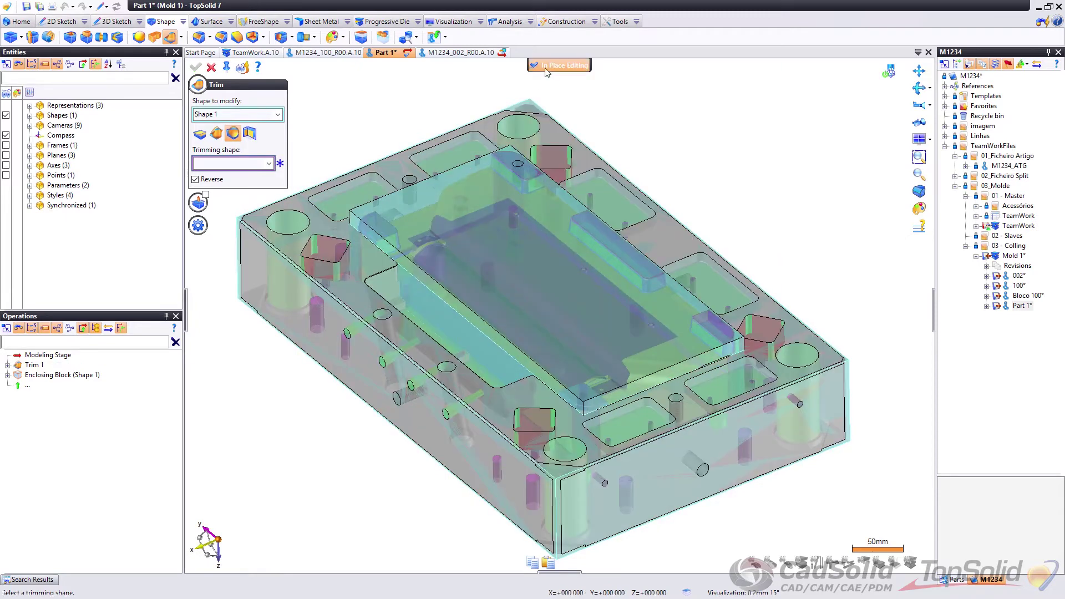
Step: Finish the in-place editing of the plate's enclosing block and rename its part as Bloco 002
click(546, 69)
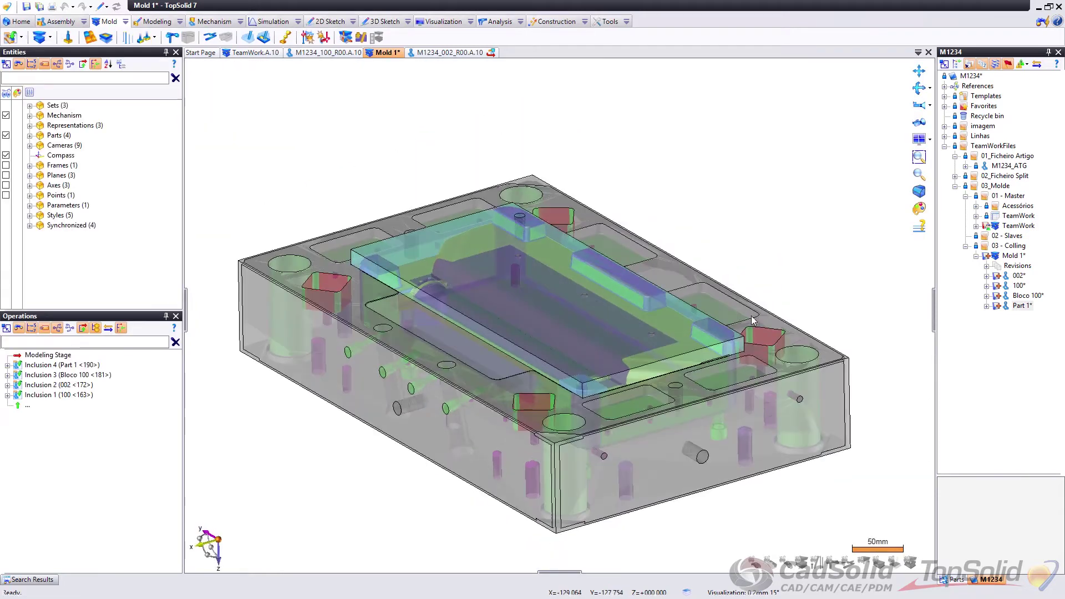
click(1020, 305)
click(1023, 306)
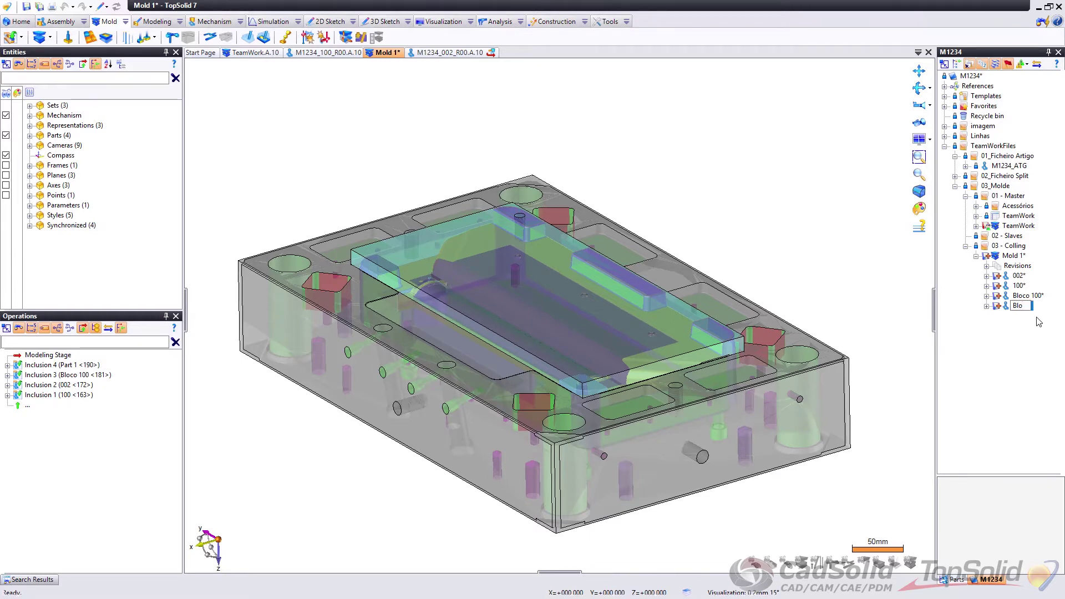
text(Bloco 002)
key(Return)
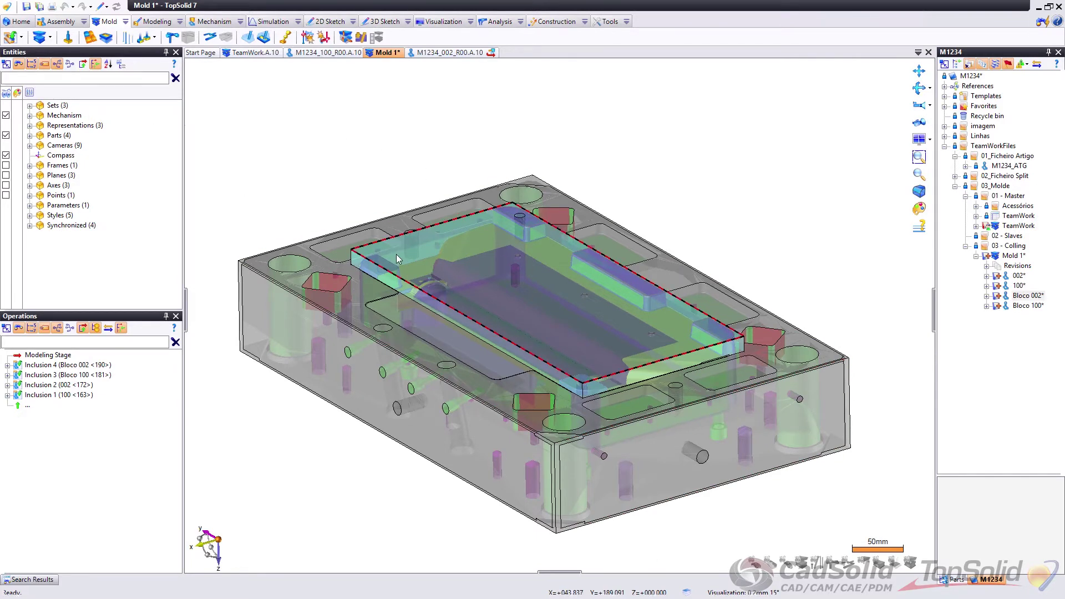
Step: Create a set named Blocos within the Mold set, containing the parts Bloco 100 and Bloco 002
middle_drag(396, 254, 409, 202)
scroll(408, 202, down, 3)
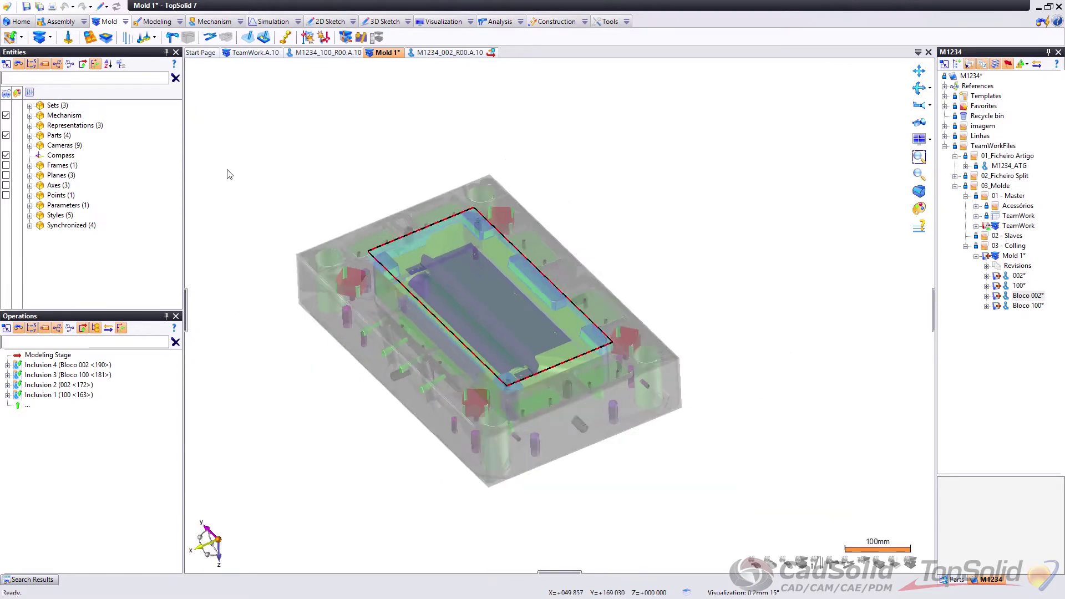
click(30, 105)
right_click(58, 115)
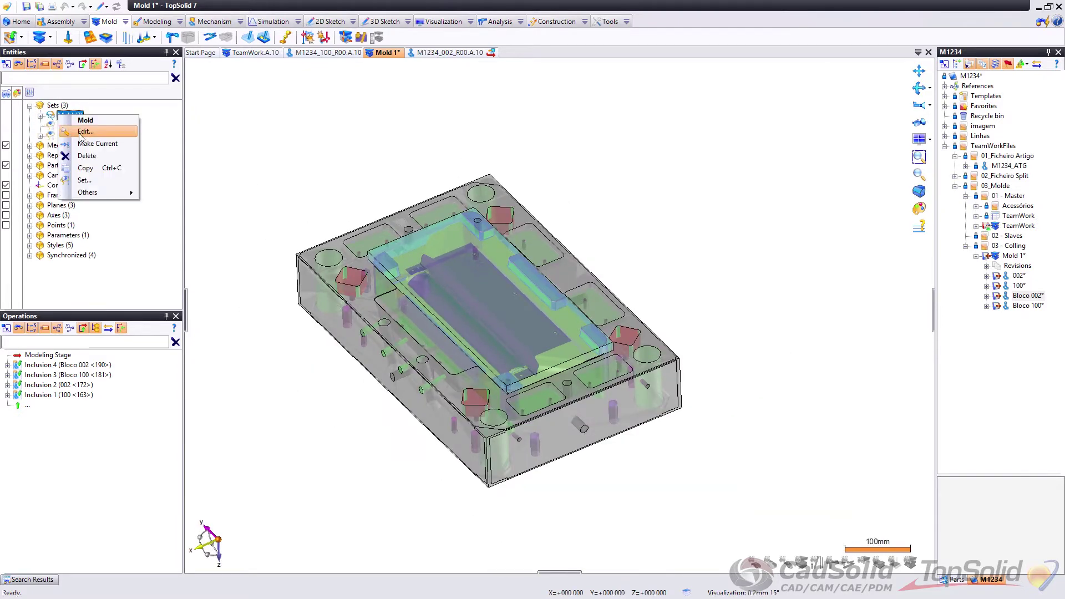
click(83, 181)
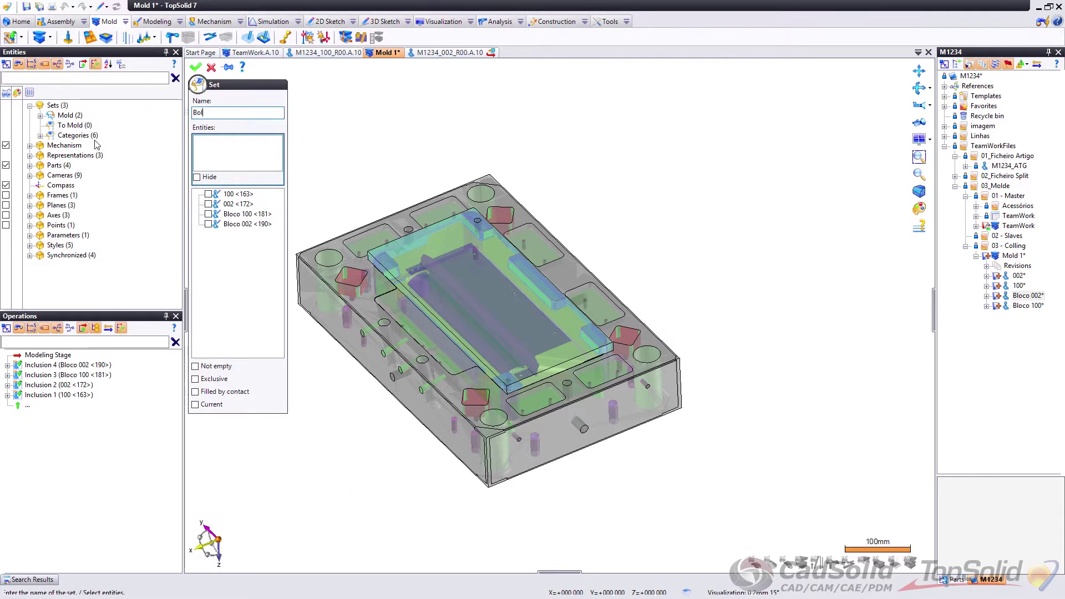
text(Bo)
key(BackSpace)
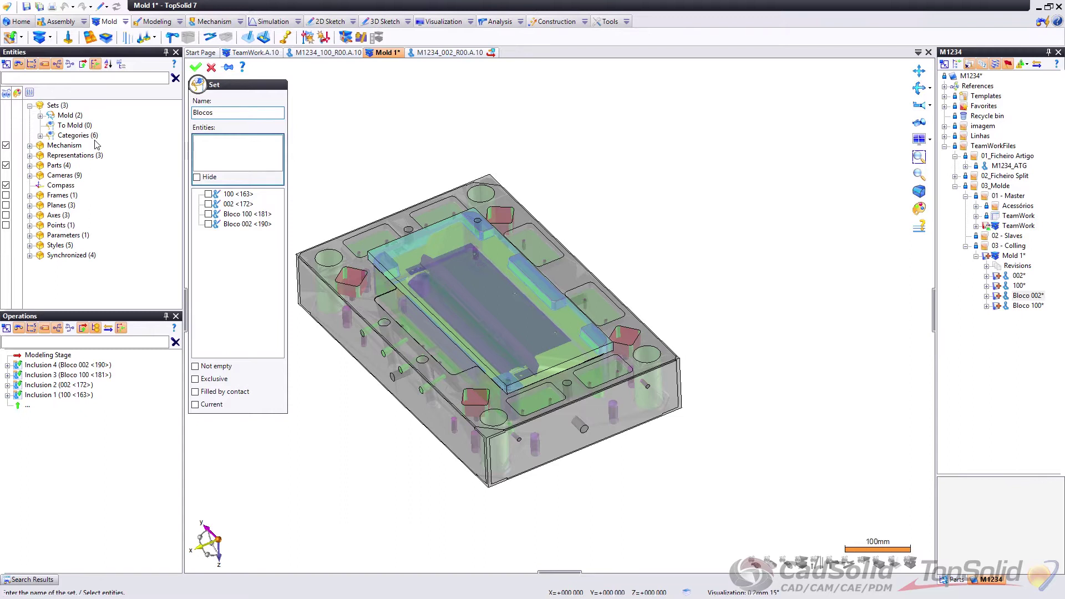
click(393, 250)
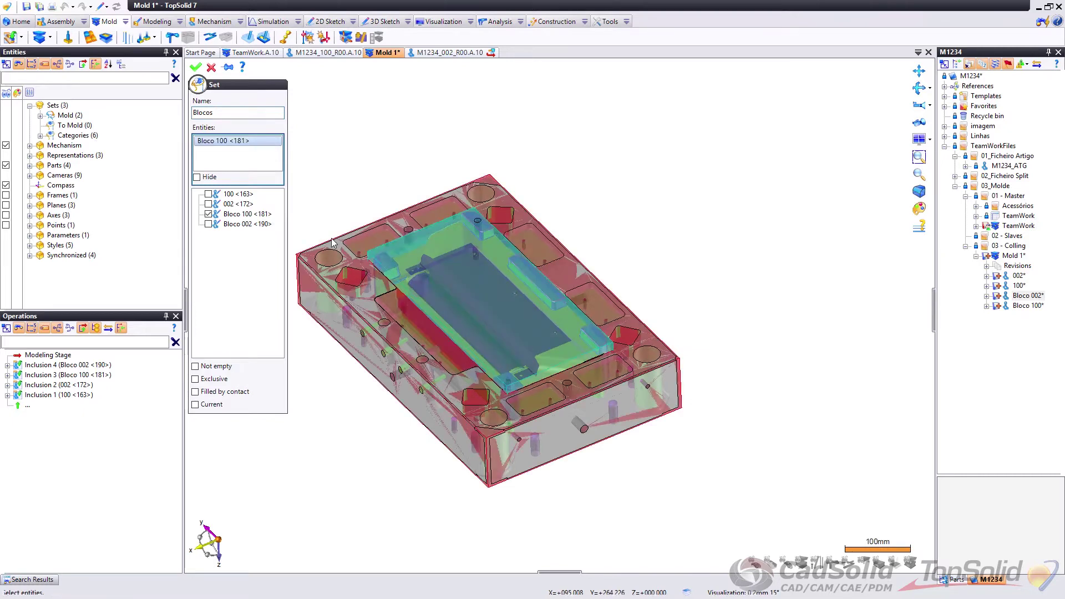
click(302, 256)
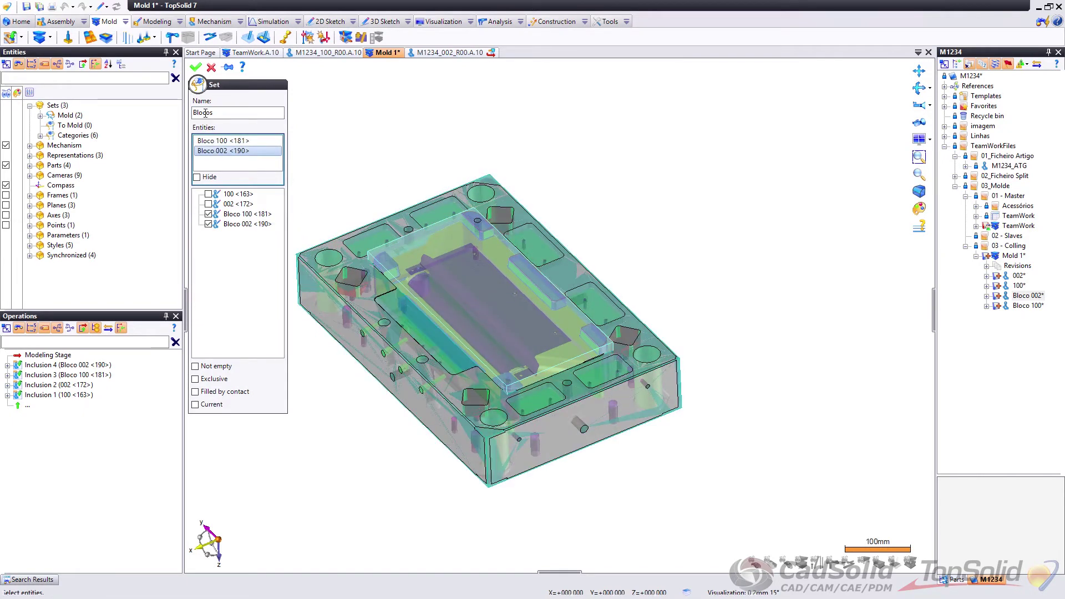
click(195, 66)
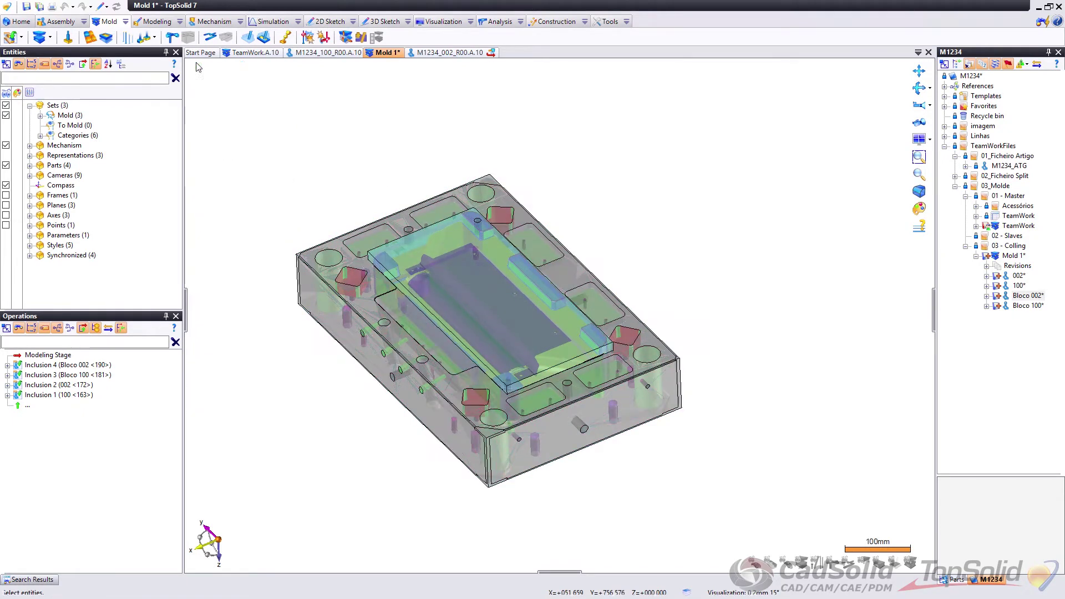
Step: Expand the Mold set and hide its Blocos subset
click(40, 115)
right_click(69, 116)
click(78, 135)
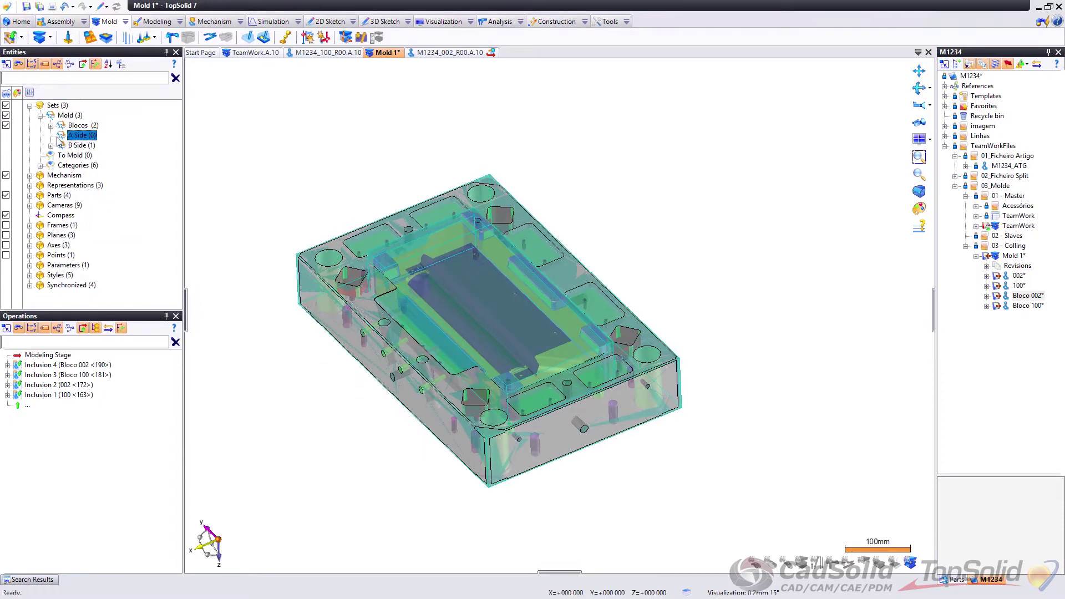
right_click(84, 139)
click(6, 125)
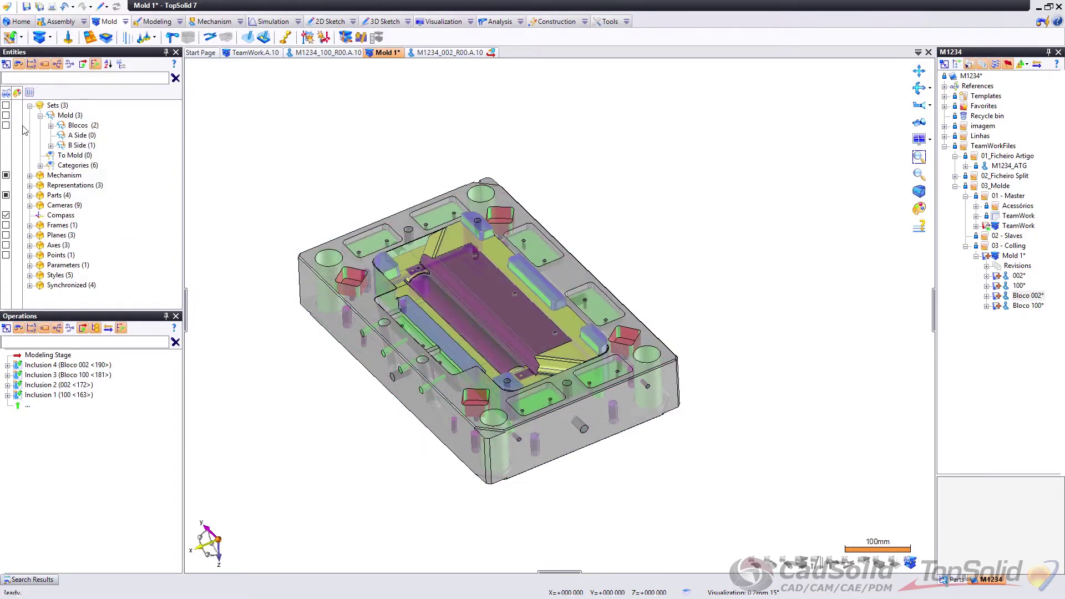
Step: Edit the A Side set so that it contains parts 100 and 002
click(79, 135)
right_click(80, 136)
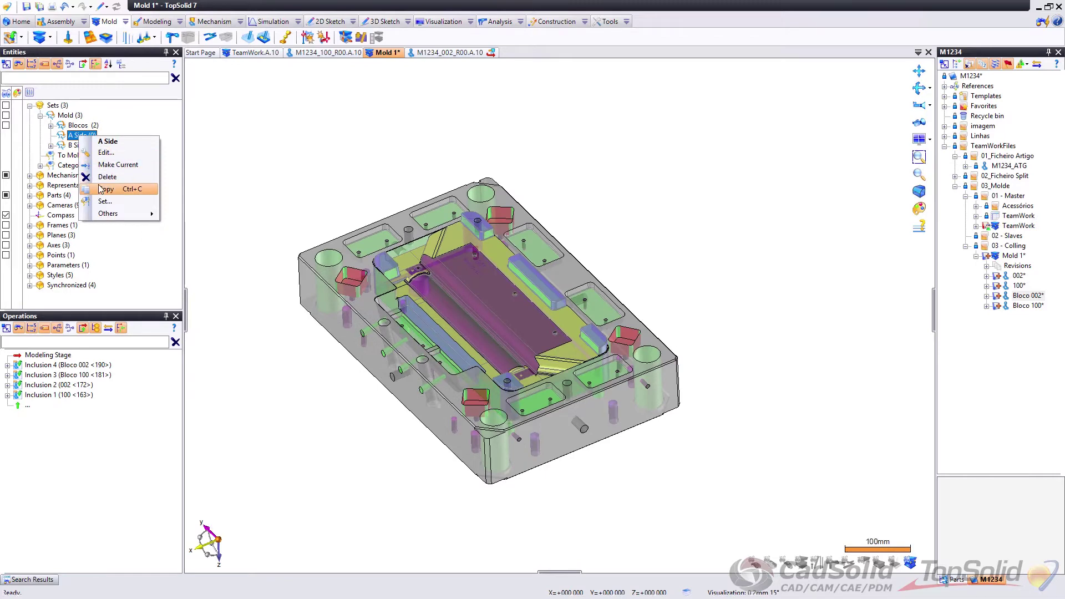
click(107, 153)
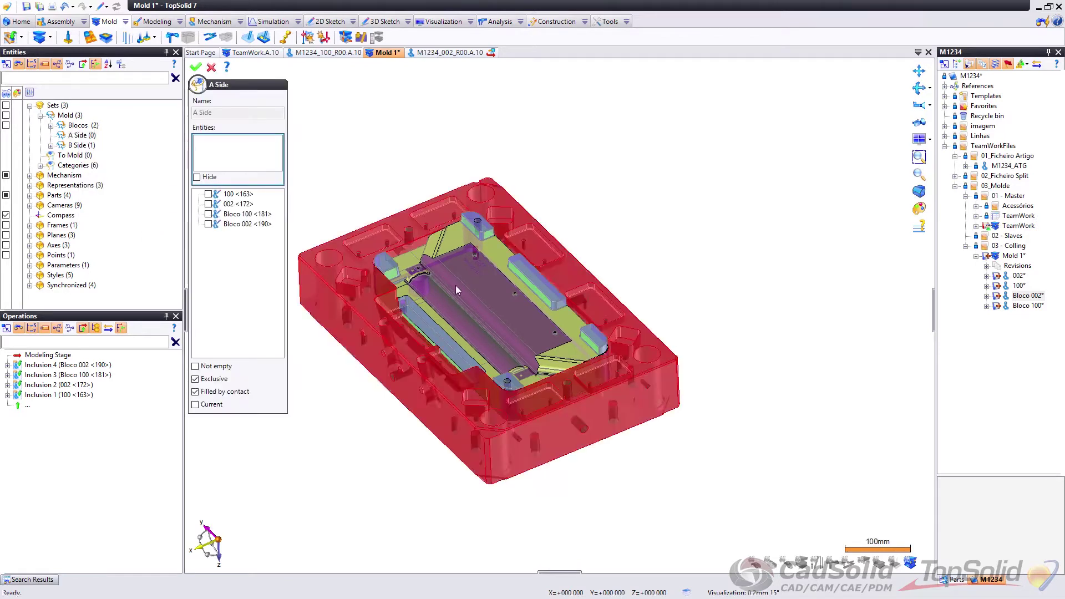
click(472, 302)
click(340, 274)
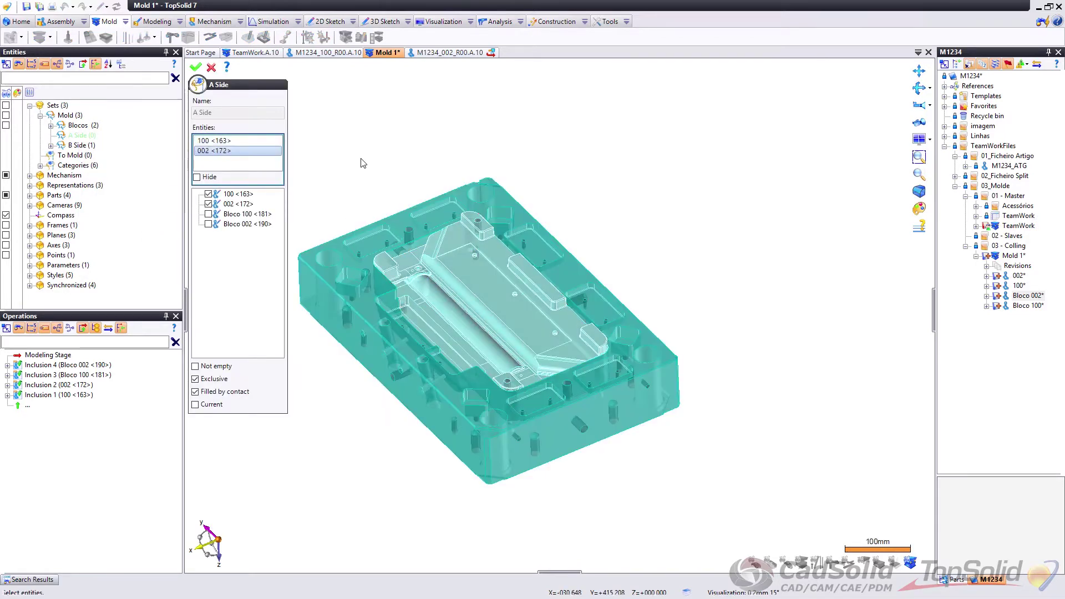
right_click(360, 157)
click(371, 164)
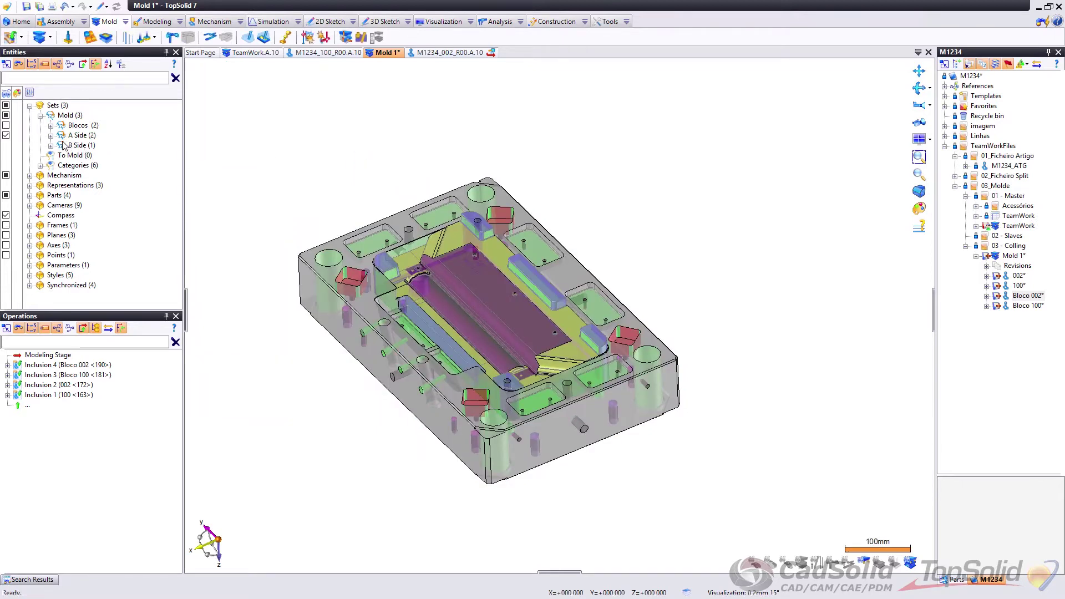
Step: Check the Blocos and A Side sets by toggling their visibility, leaving only A Side shown
click(50, 137)
click(50, 136)
click(6, 125)
click(6, 115)
click(6, 115)
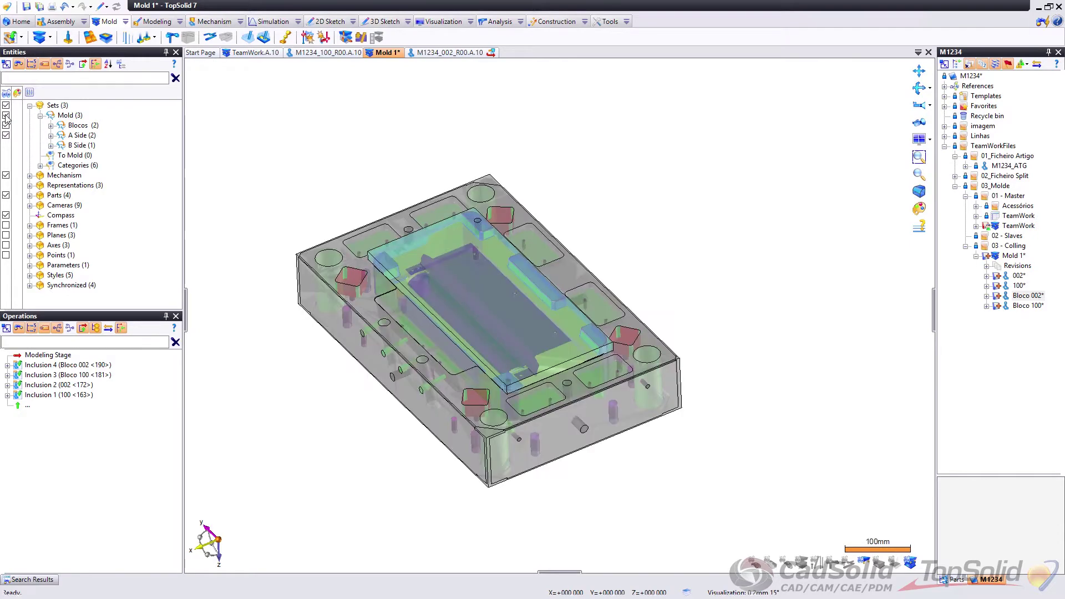
click(6, 125)
click(6, 135)
click(7, 135)
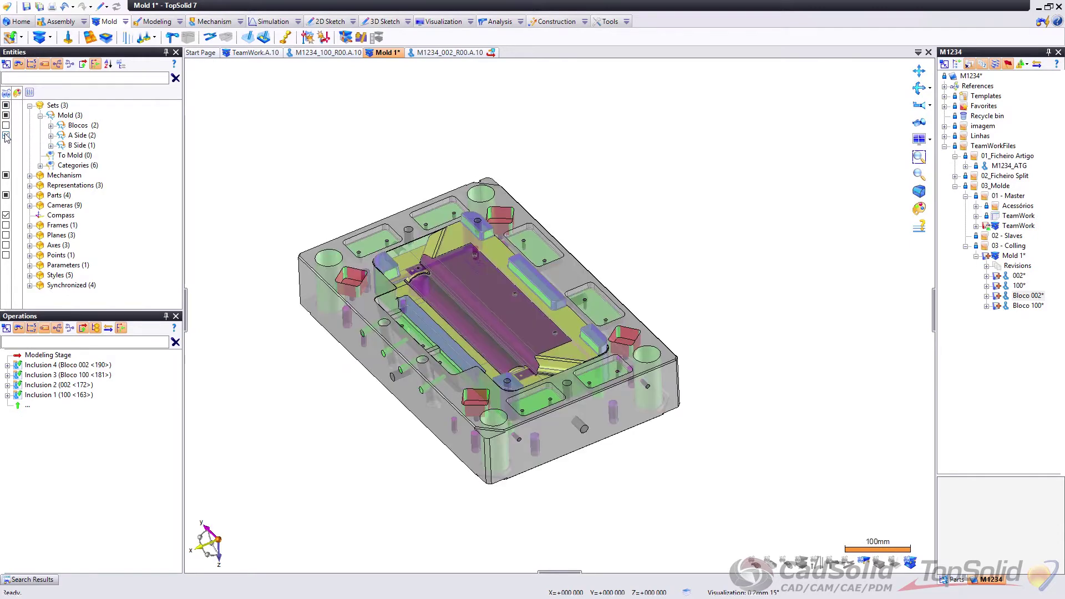
click(6, 125)
click(6, 135)
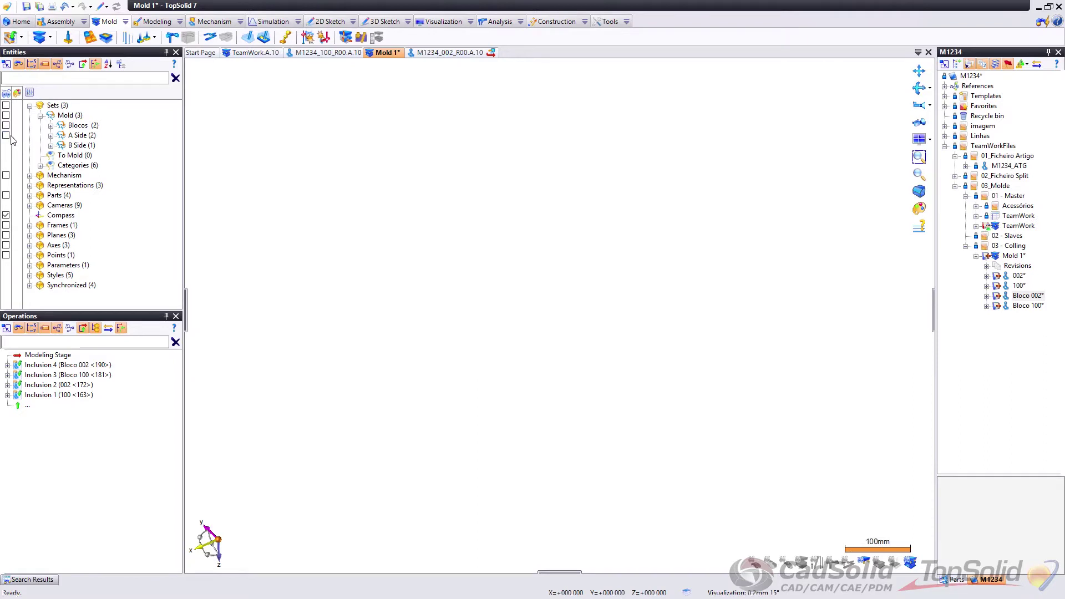
click(6, 136)
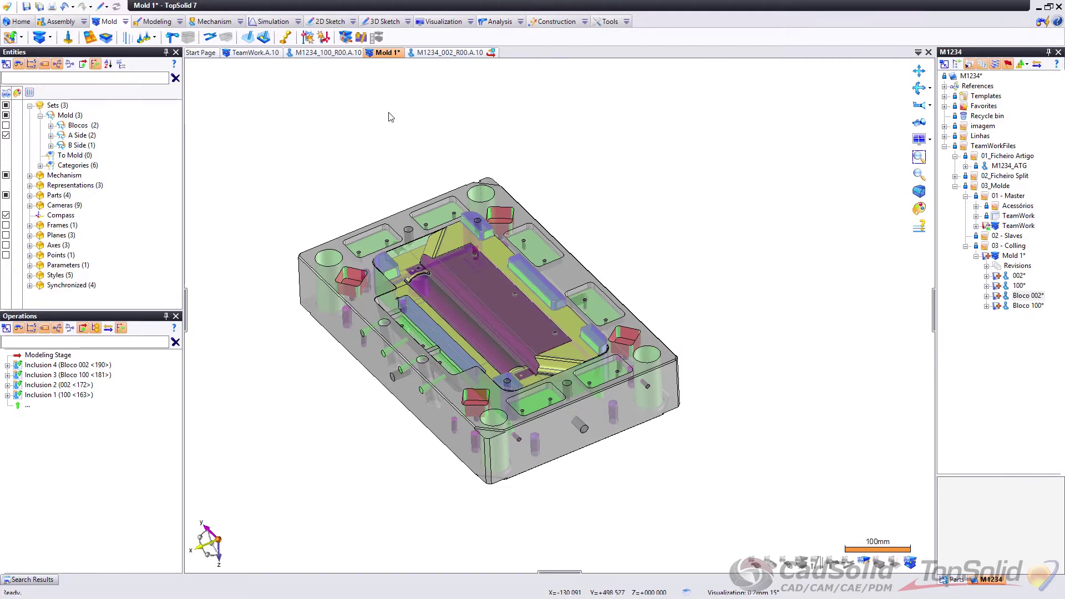
Step: Create cooling circuit Circuit 1 through parts 100 and 002 with an 8 mm drilling diameter
middle_drag(430, 310, 521, 284)
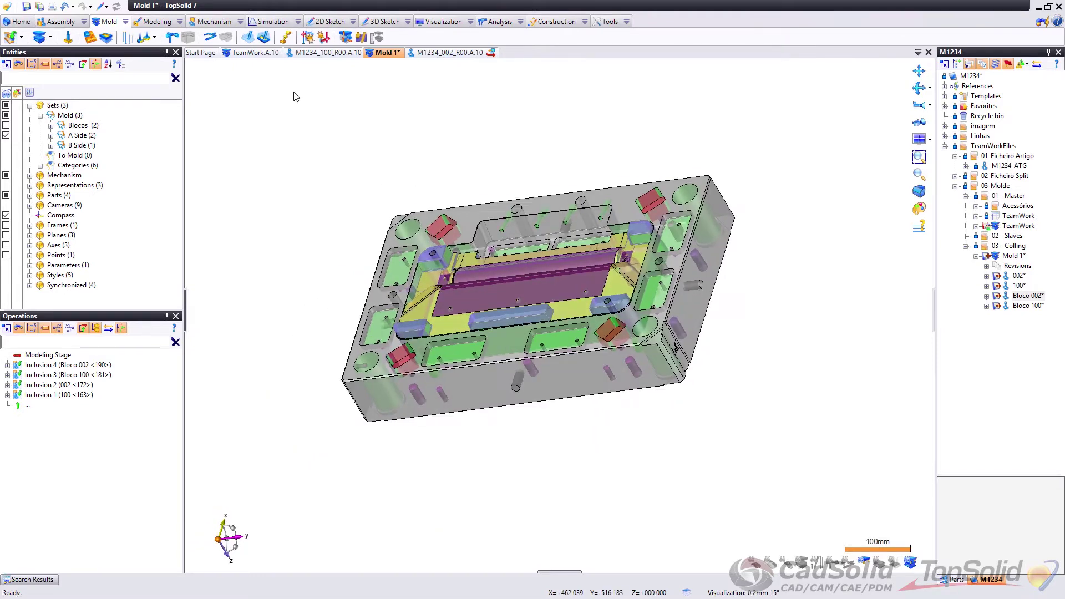
click(171, 37)
click(544, 276)
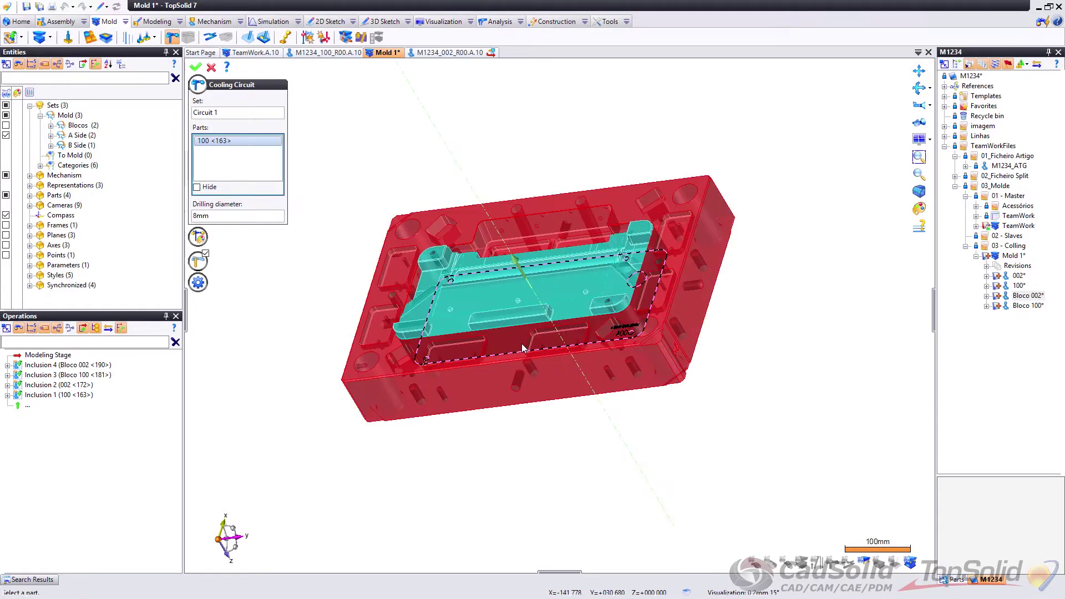
mouse_move(452, 295)
middle_down()
mouse_move(463, 281)
mouse_move(464, 304)
middle_up()
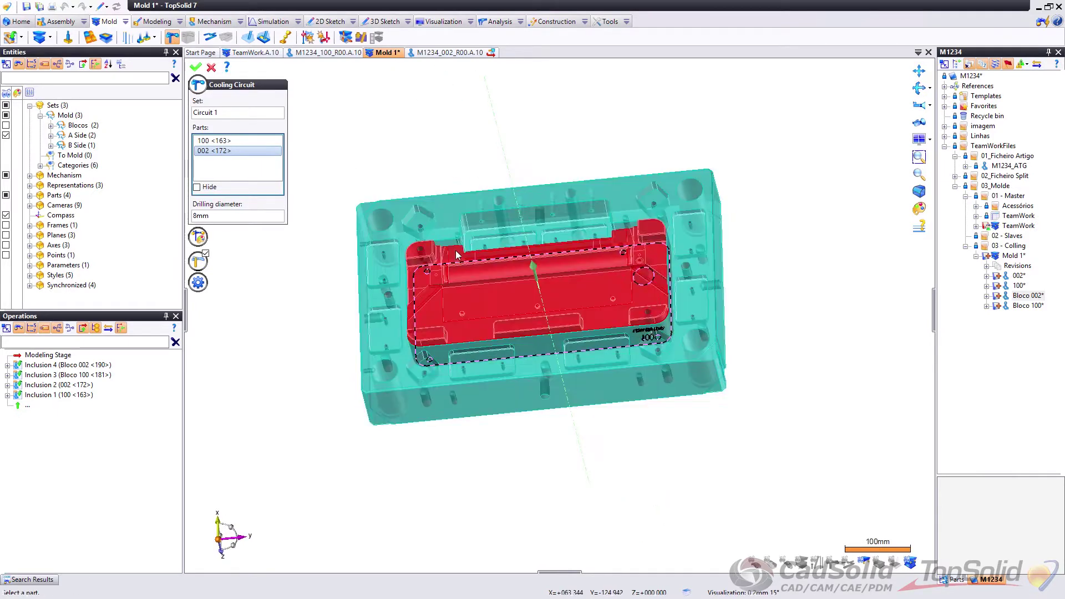
middle_drag(456, 253, 588, 369)
middle_drag(603, 379, 560, 327)
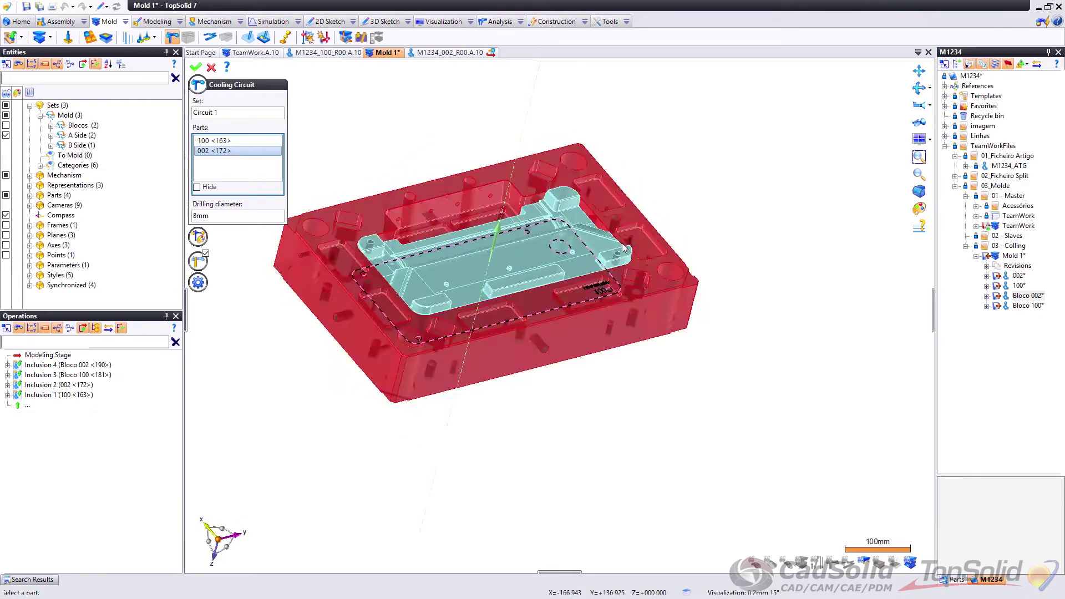
middle_drag(447, 262, 656, 357)
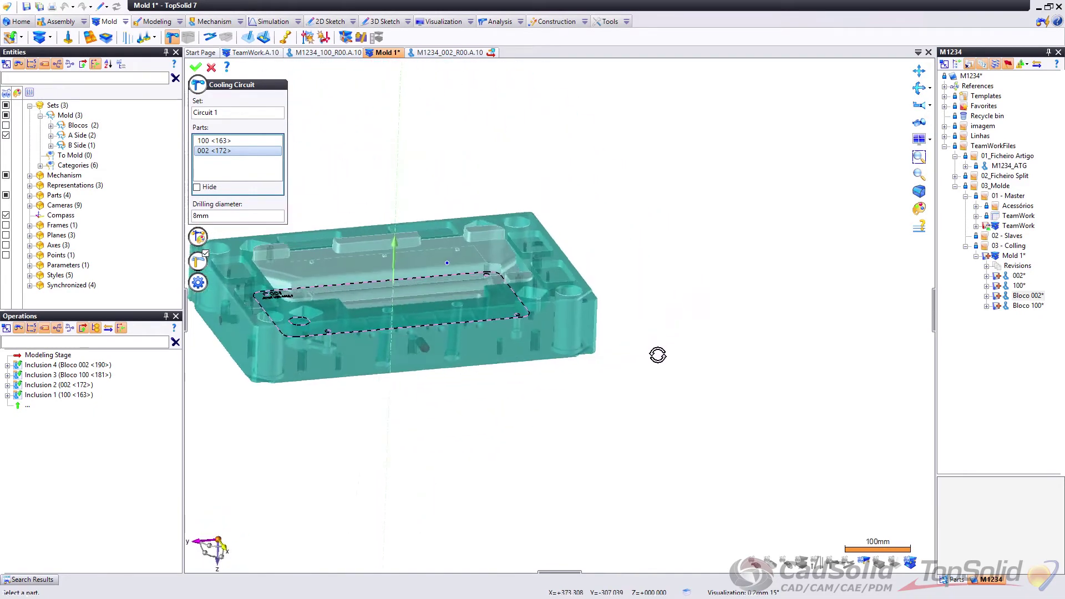
middle_drag(677, 279, 723, 272)
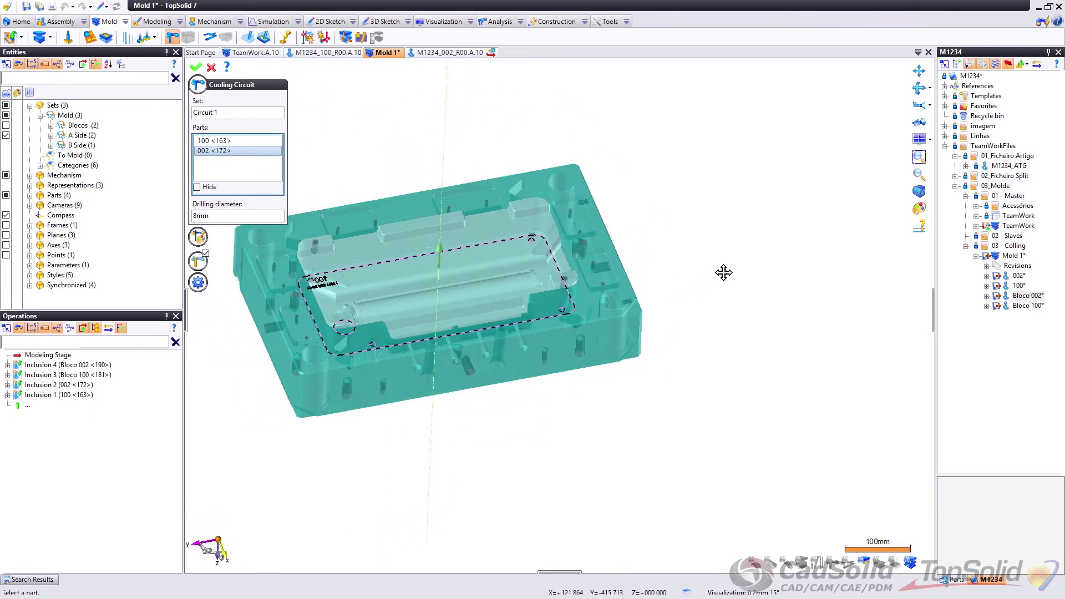
middle_drag(632, 288, 395, 395)
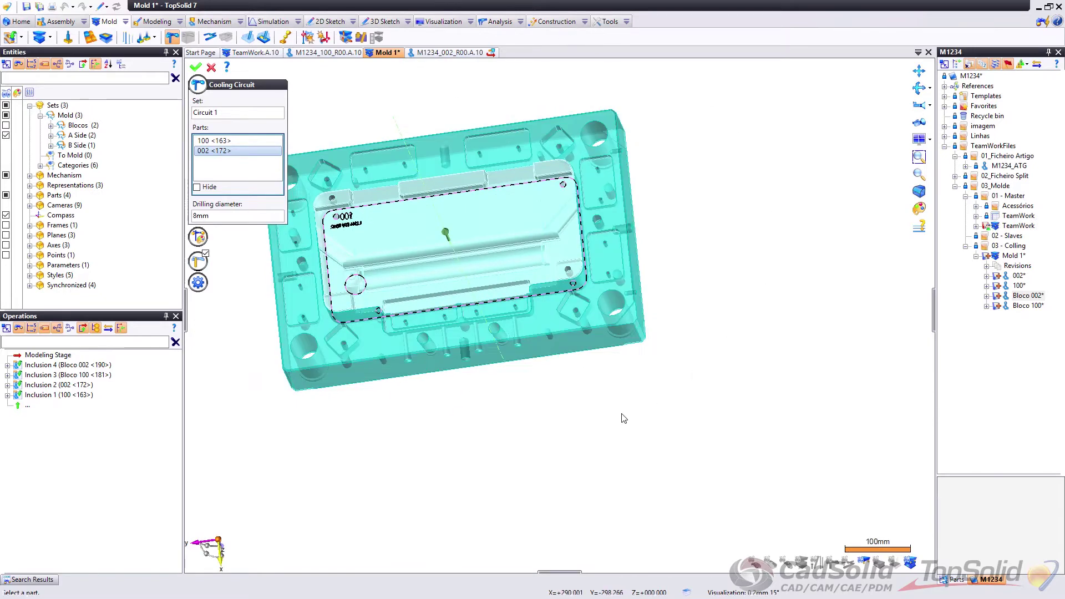
middle_drag(689, 394, 464, 360)
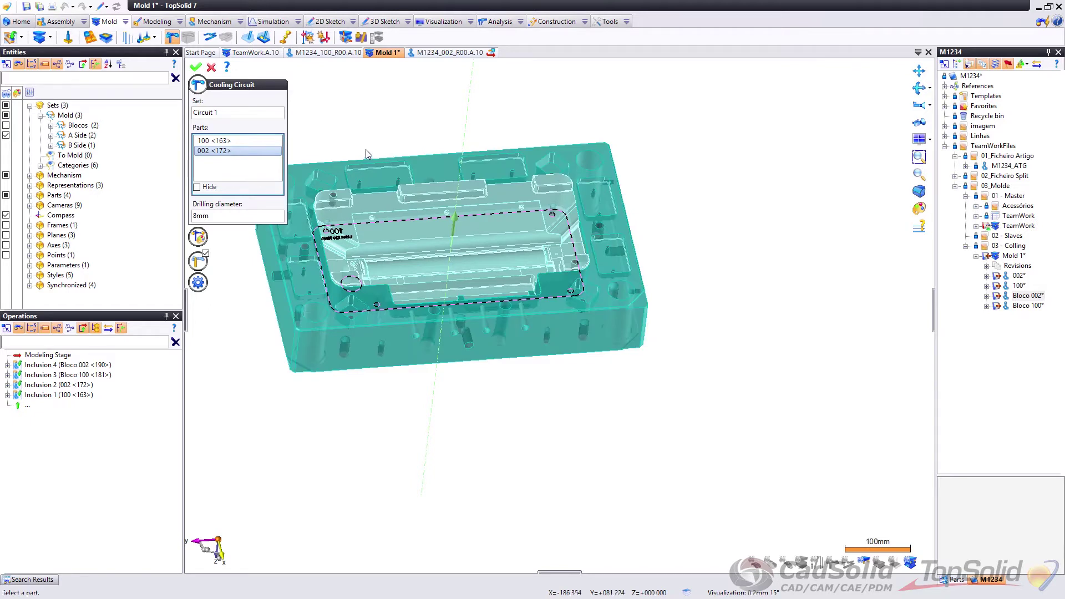
click(195, 68)
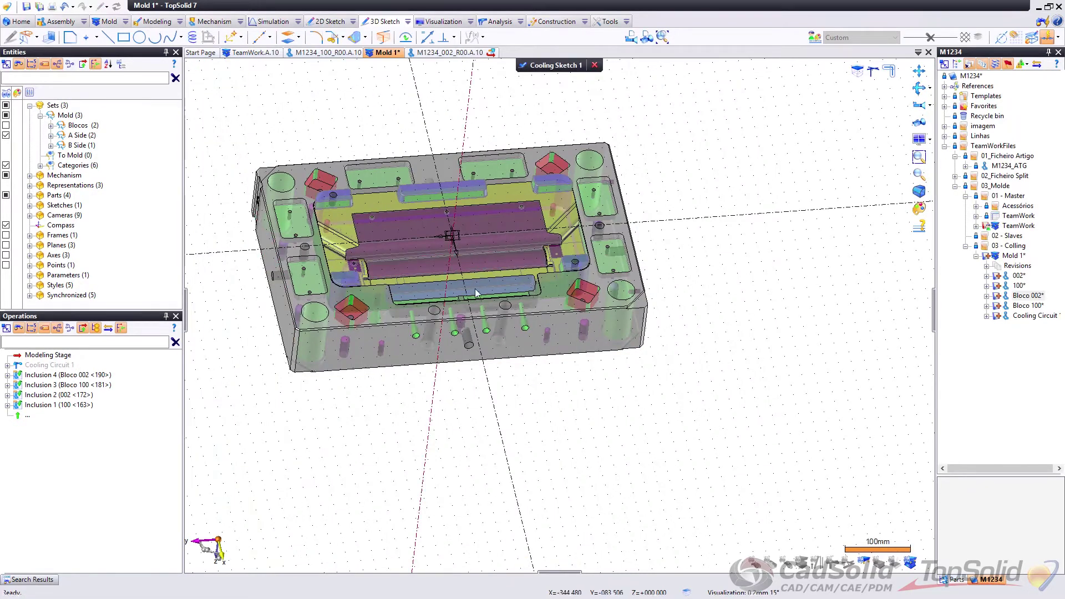
Step: Set the cooling sketch's working plane on the plate's long side face at X=173 mm and view the sketch from the top
right_click(392, 350)
click(425, 381)
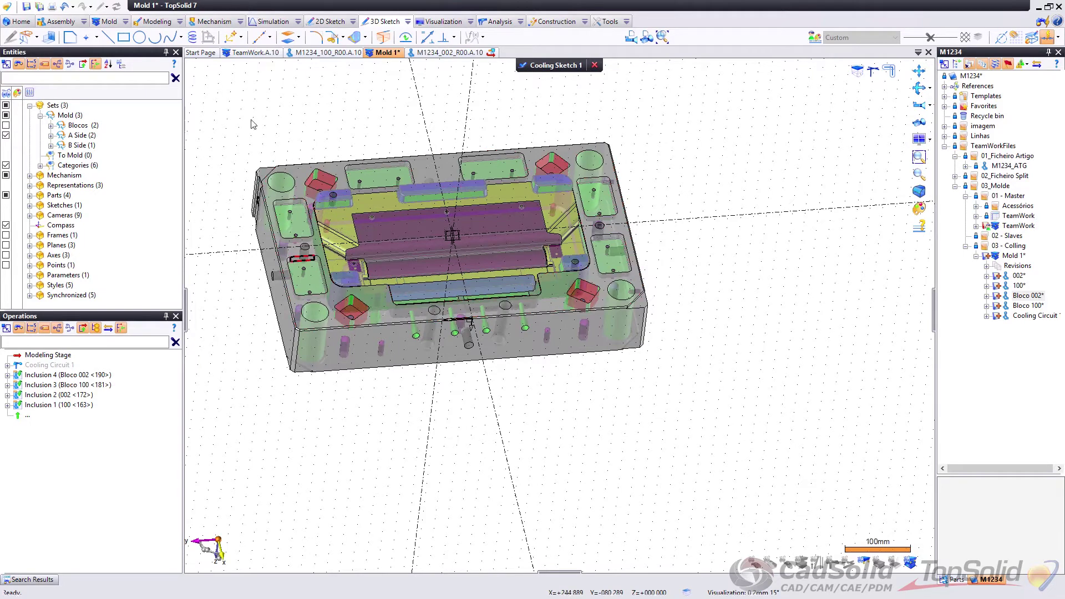
right_click(363, 353)
click(391, 383)
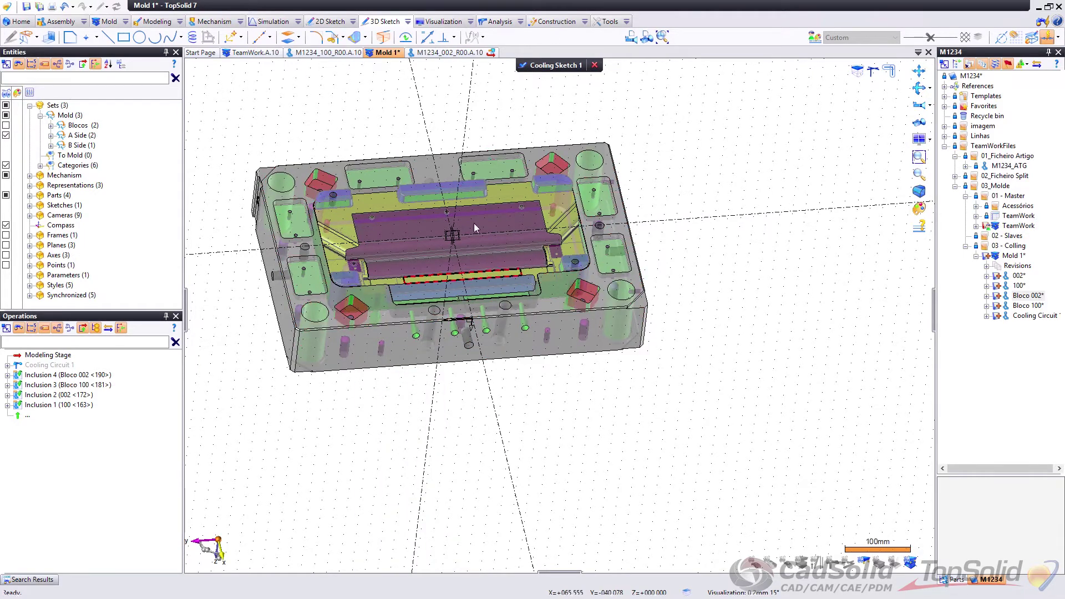
click(631, 37)
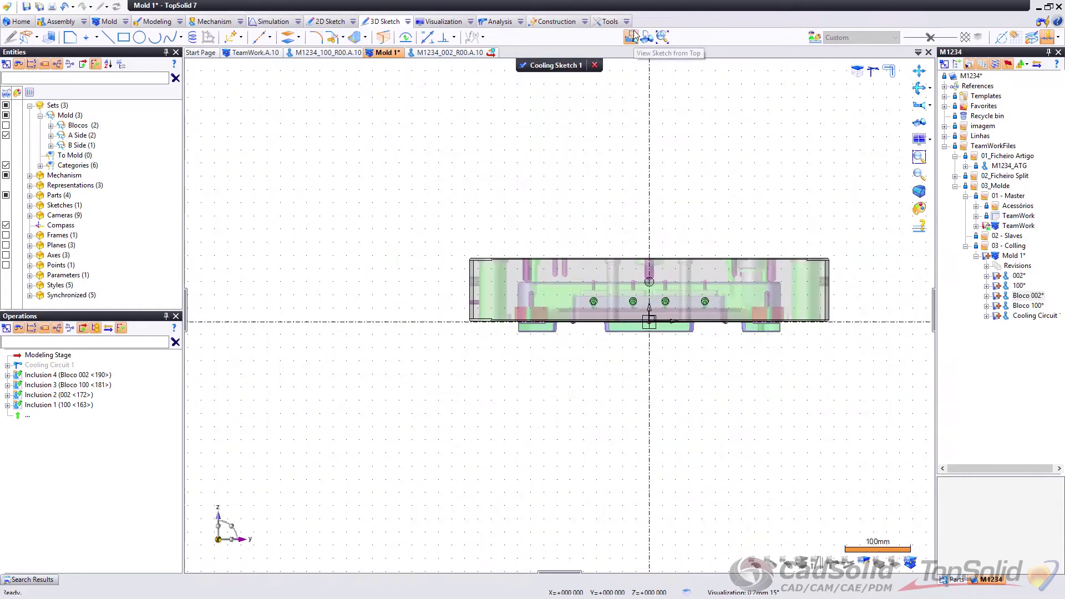
scroll(695, 222, up, 3)
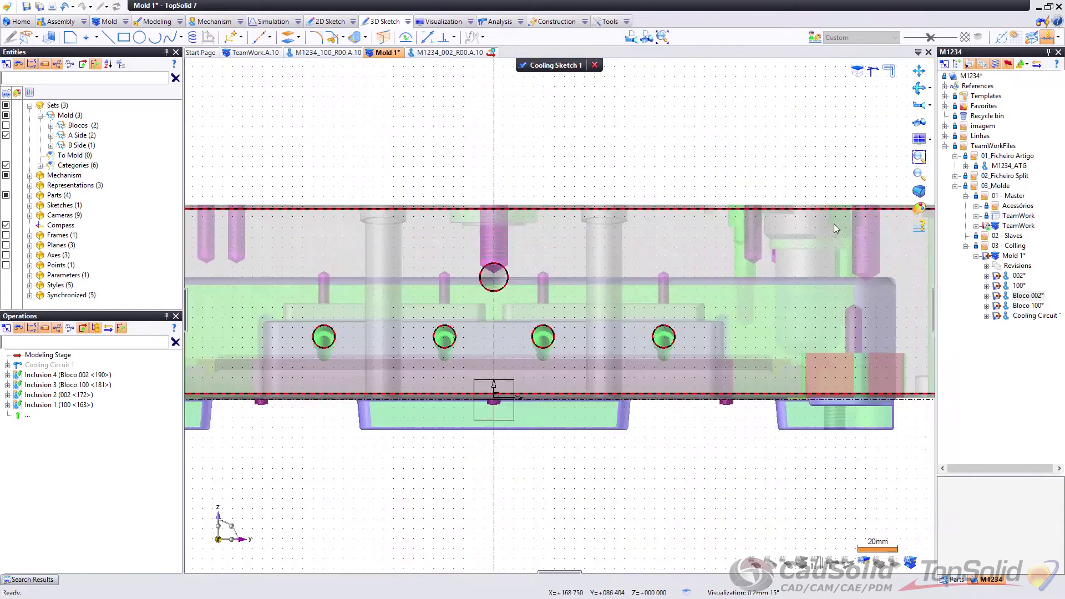
scroll(695, 222, up, 2)
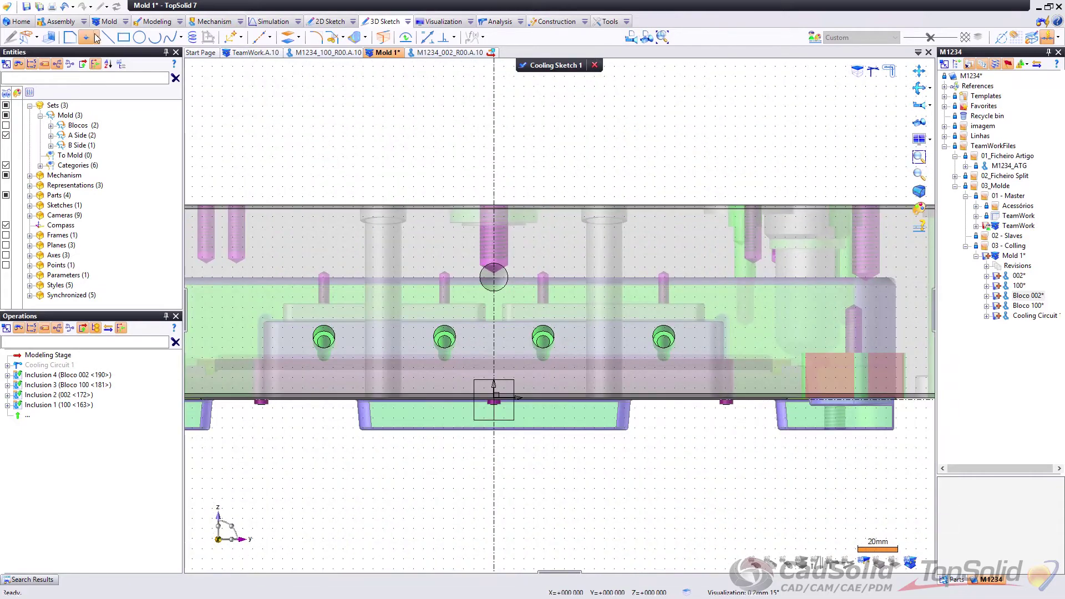
Step: Start a contour on the plate's side face at about Y=90 mm and Z=79 mm, then view the sketch from the top
click(71, 39)
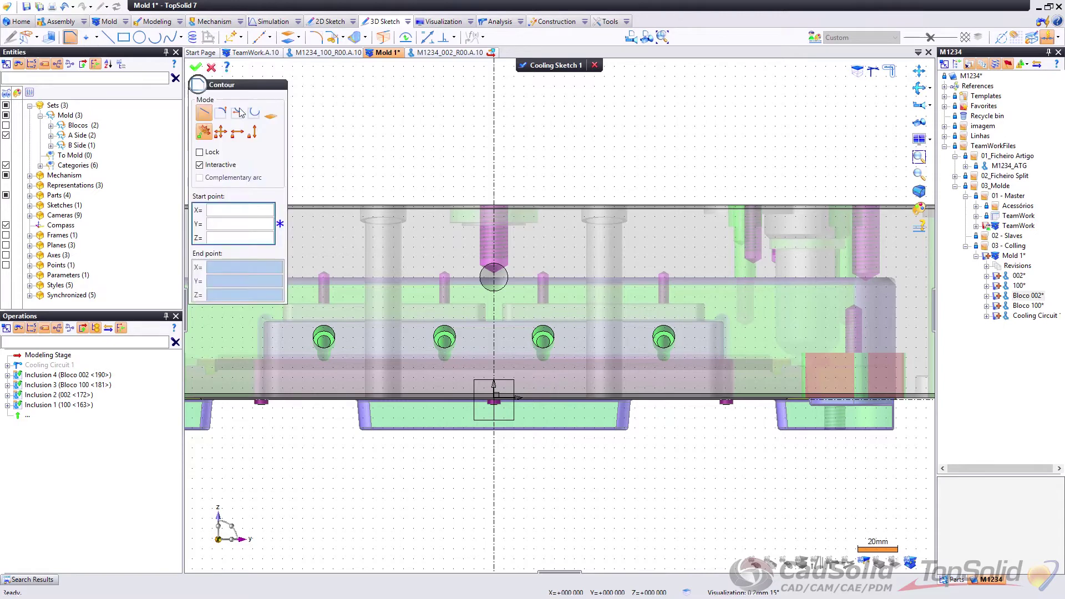
click(674, 240)
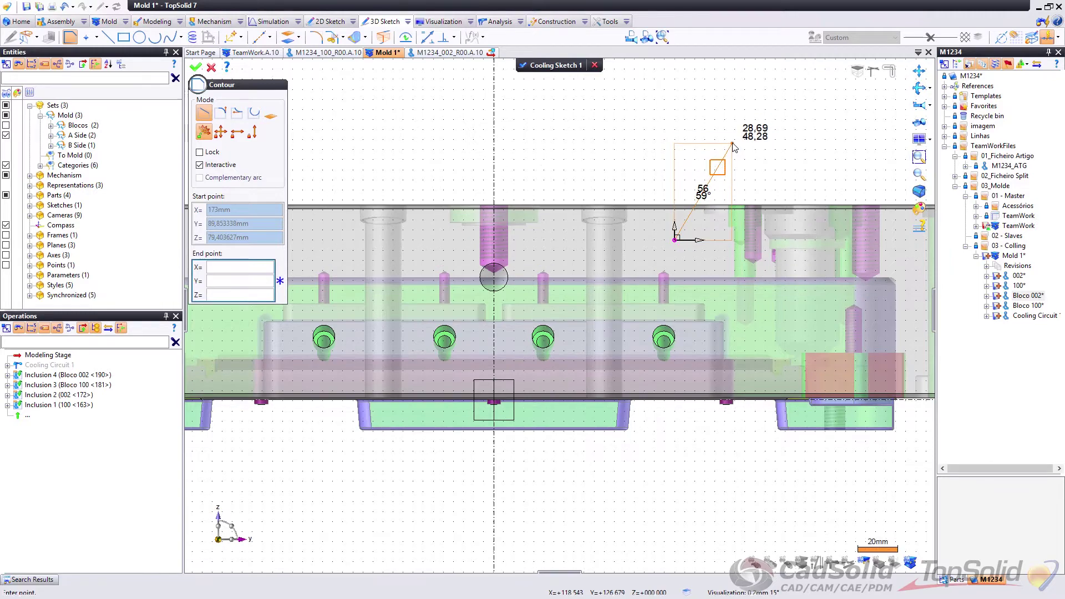
key(Tab)
key(Tab)
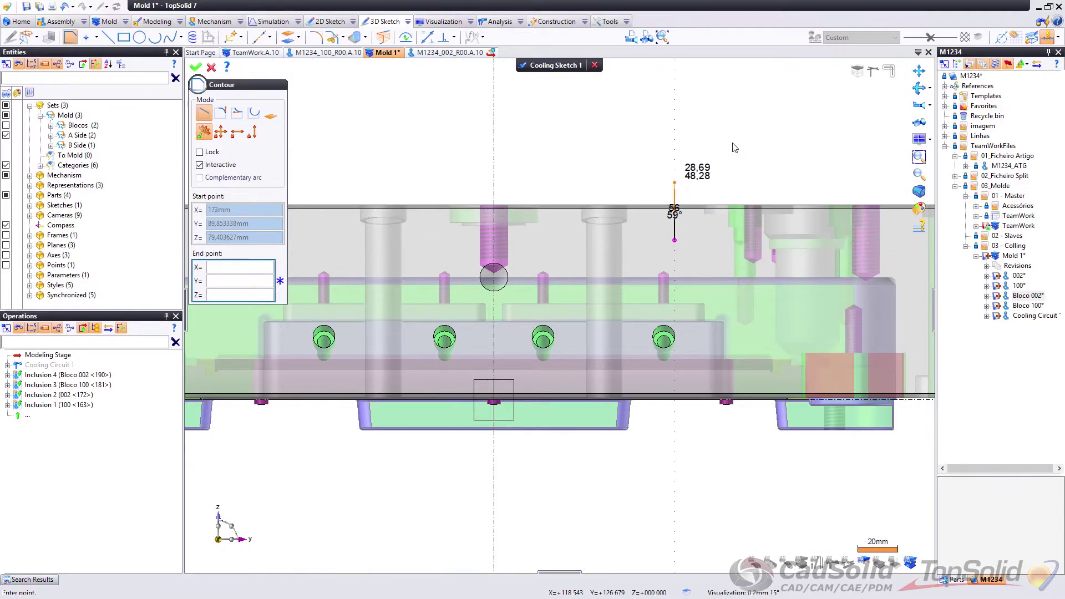
key(Tab)
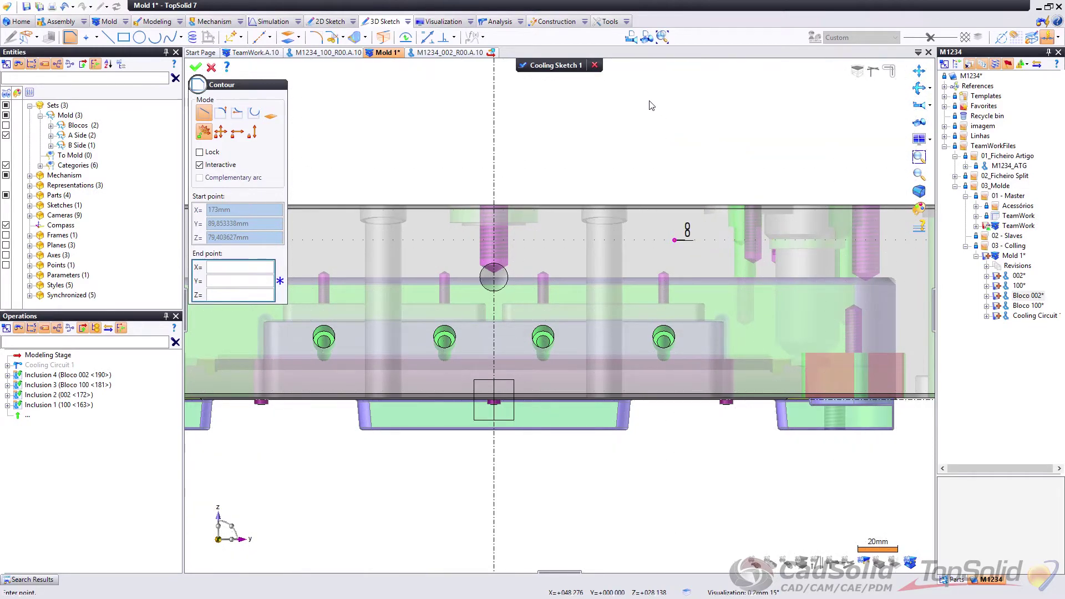
click(630, 38)
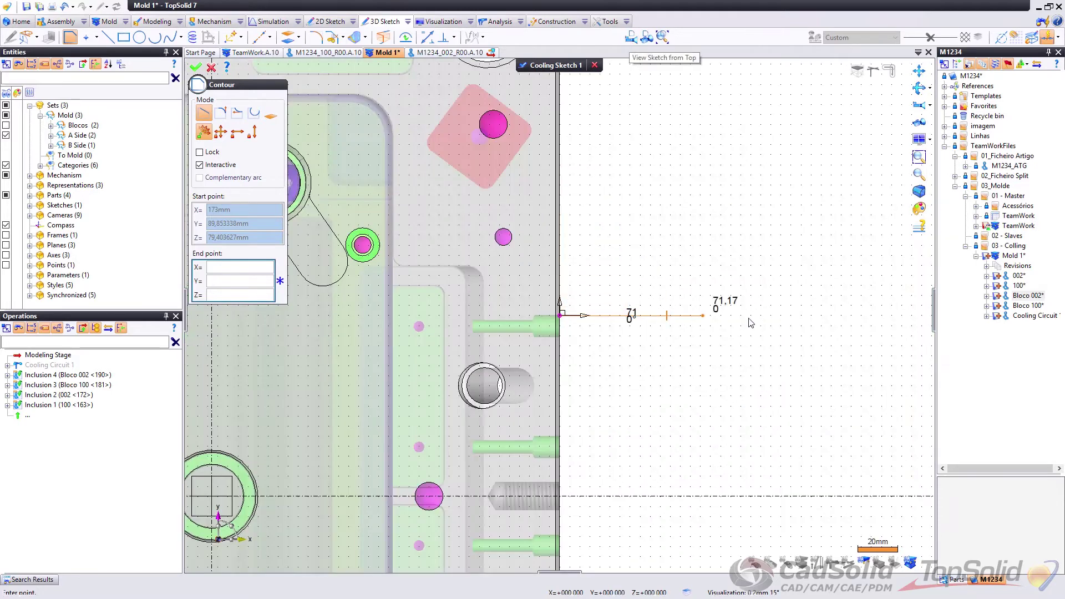
scroll(750, 323, down, 2)
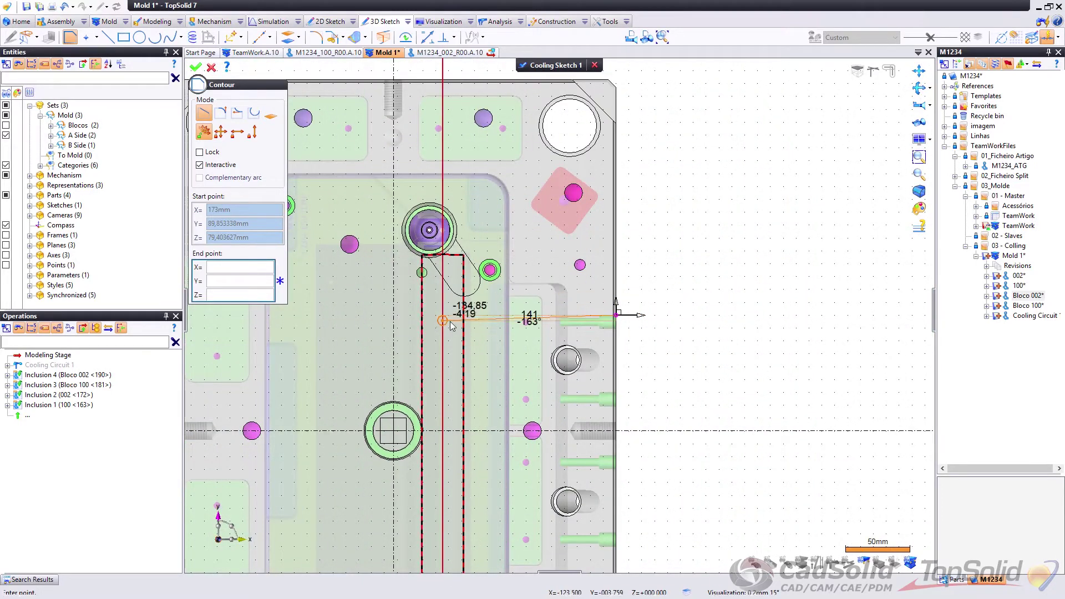
Step: Filter out external geometries and draw the inlet channel about 127 mm straight inward to about X=46 mm
click(1059, 36)
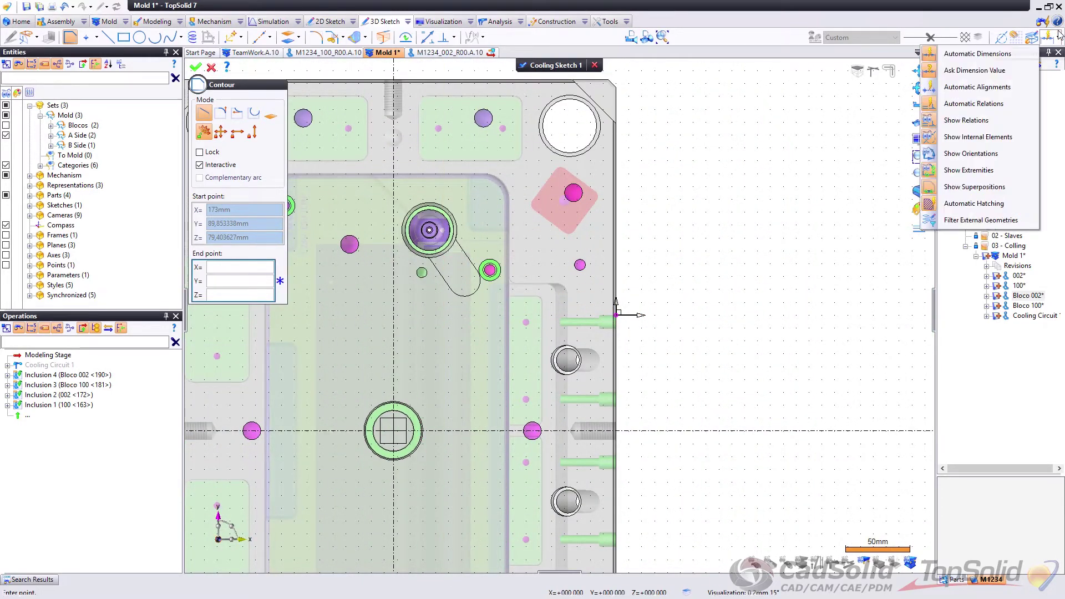
click(976, 219)
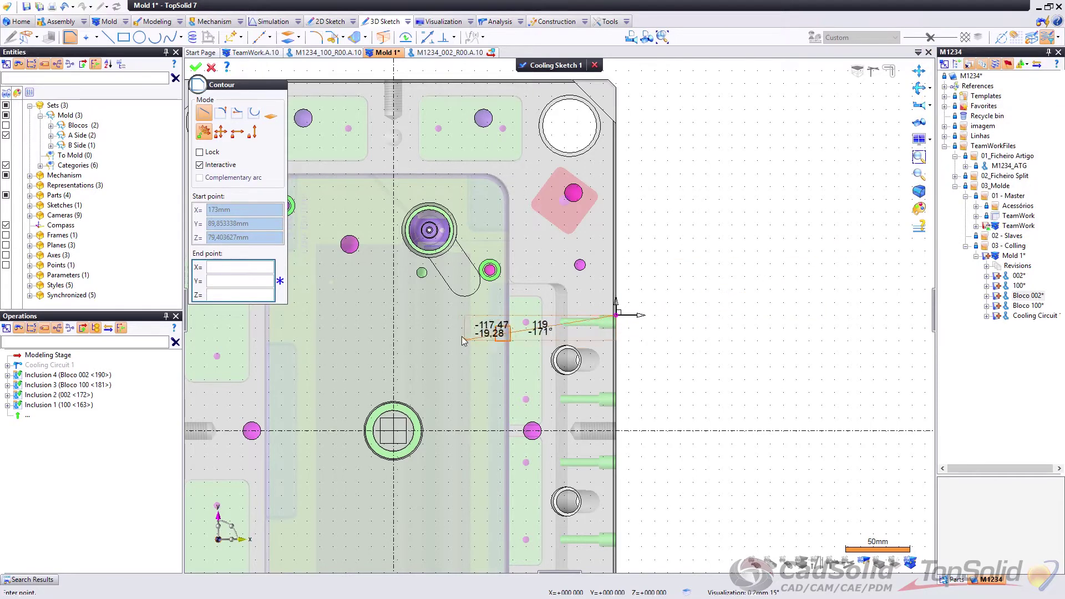
click(453, 317)
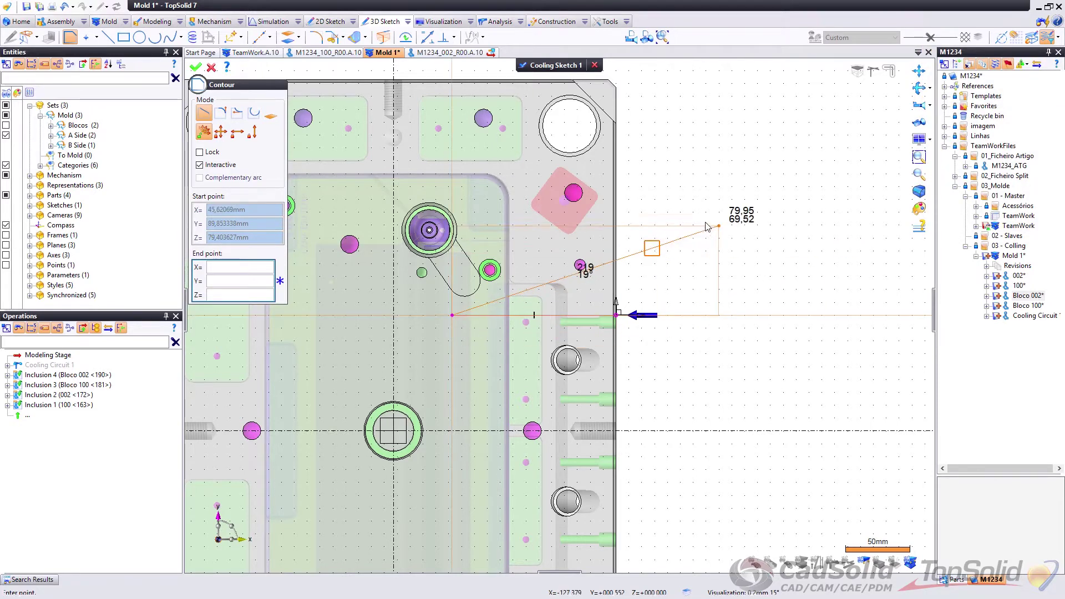
Step: Draw a perpendicular channel about 39 mm from the inlet channel's end into the insert, to about Z=40 mm
key(Tab)
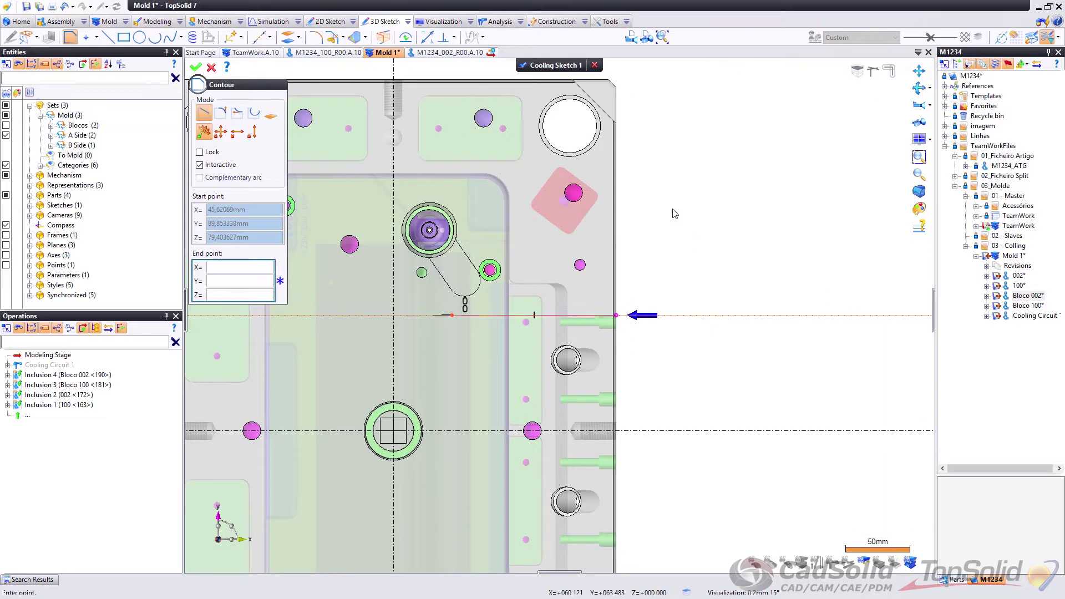
click(630, 36)
scroll(558, 310, up, 5)
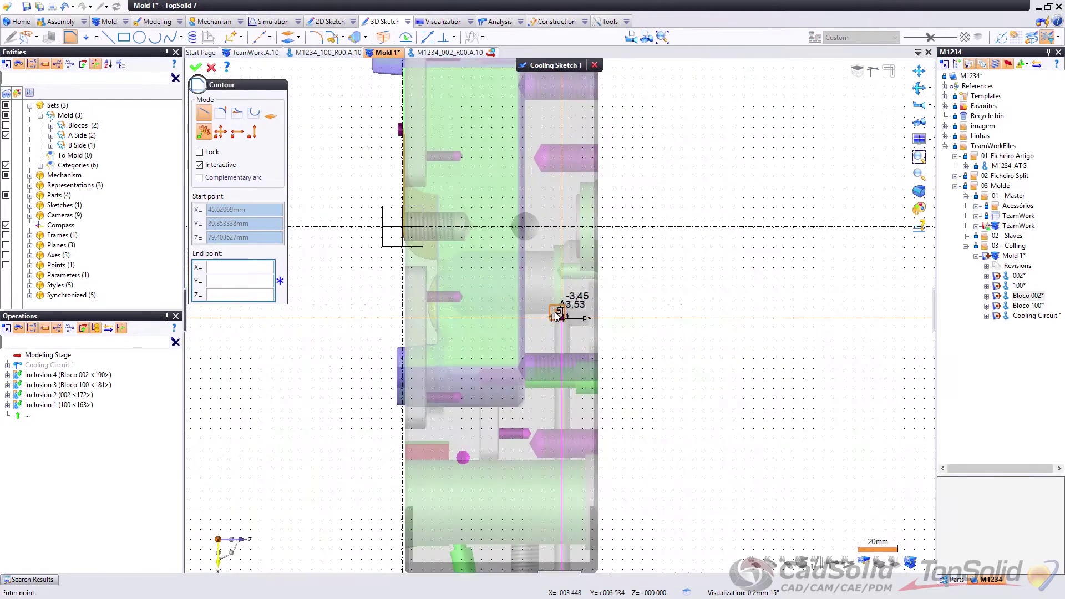
click(445, 318)
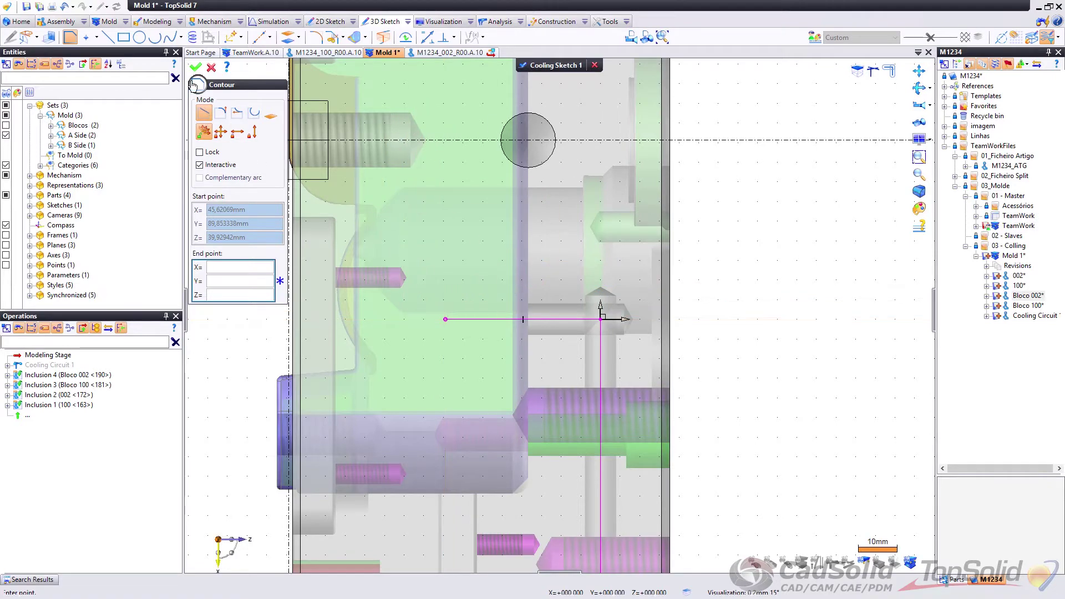
Step: Hide the A Side set and orient the sketch to the horizontal plane for continuing the contour
click(6, 136)
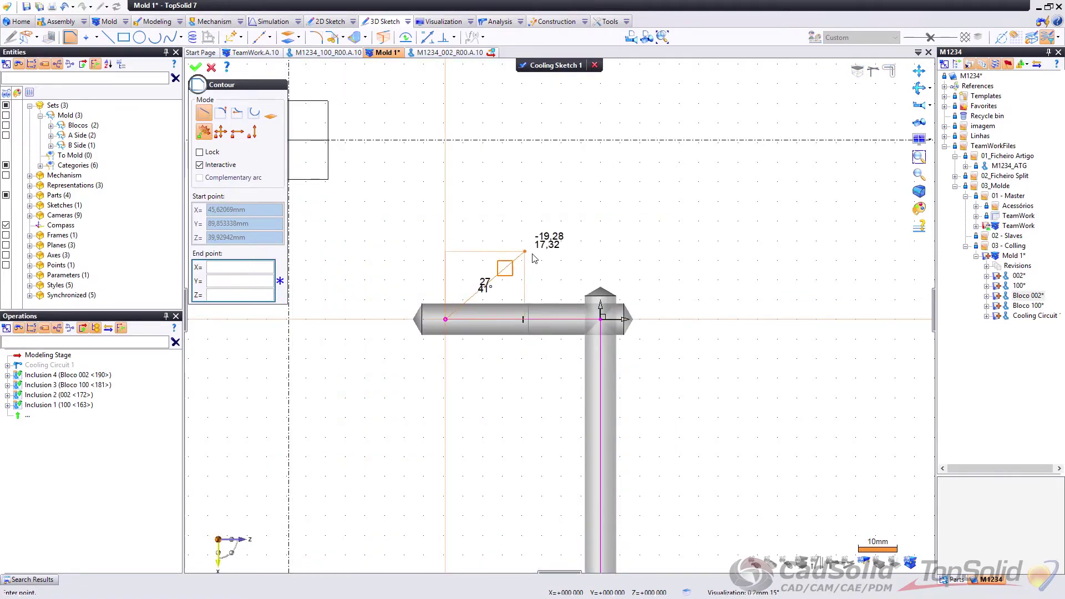
middle_drag(503, 266, 638, 218)
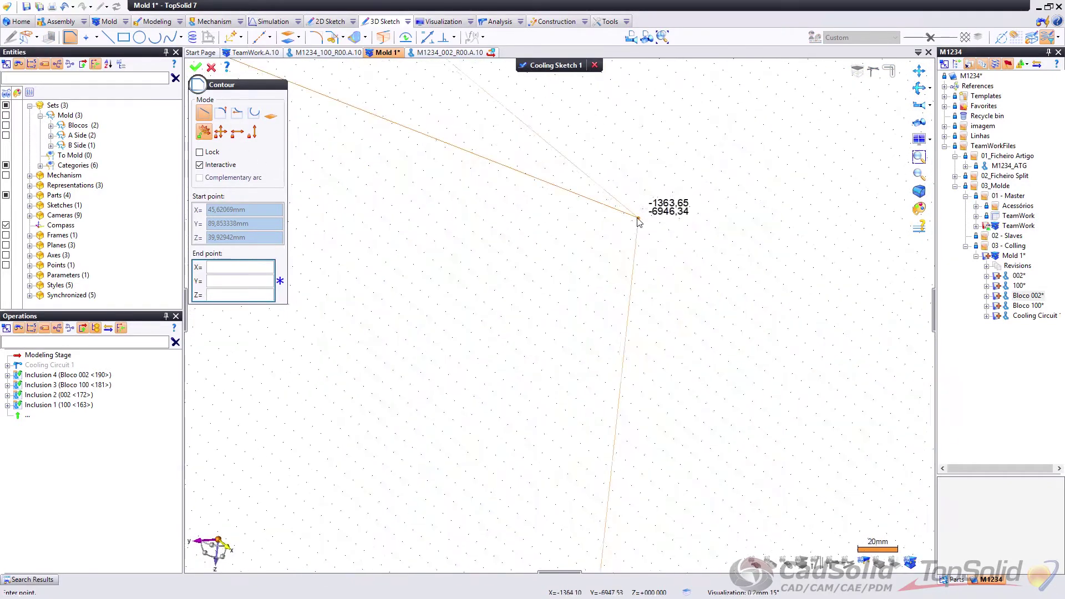
click(631, 37)
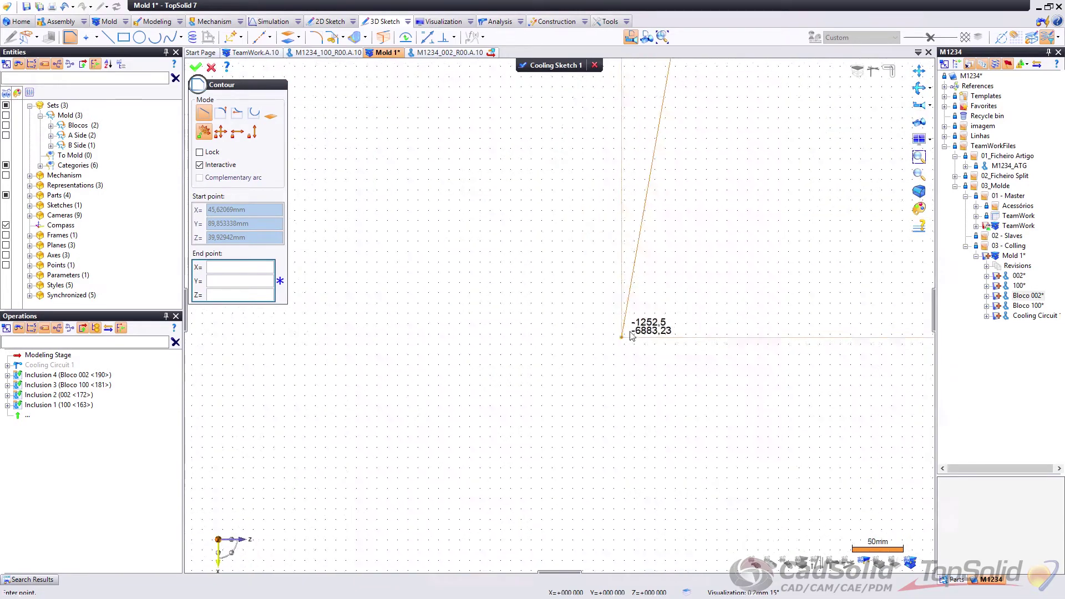
scroll(677, 309, down, 5)
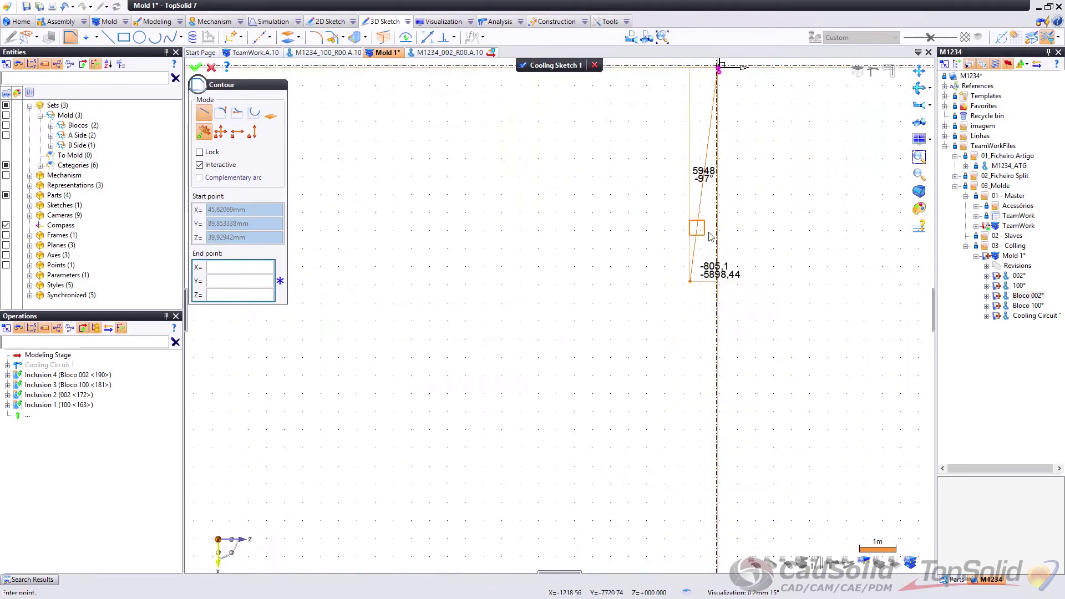
click(918, 157)
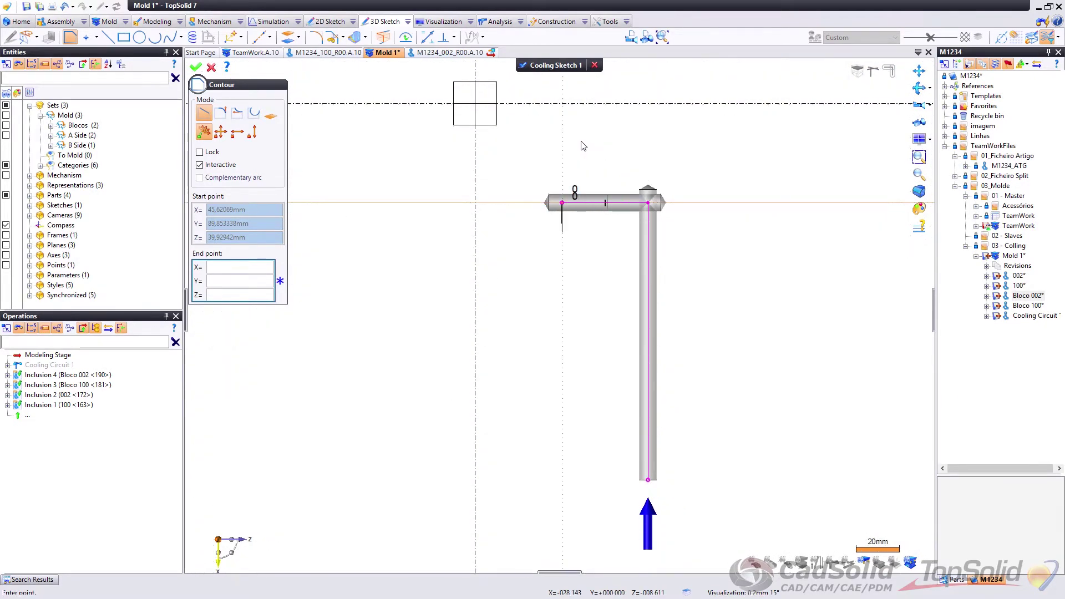
click(630, 38)
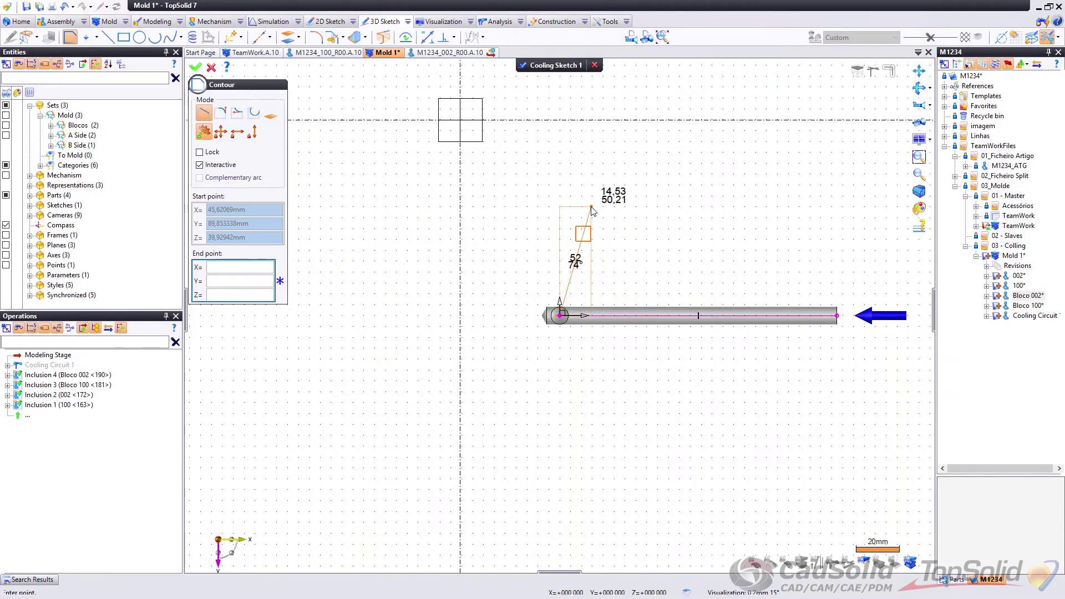
Step: Draw four connected channels at right angles in the insert, about 56, 75, 26 and 89 mm long, ending near X=60 mm, Y=9 mm
click(559, 195)
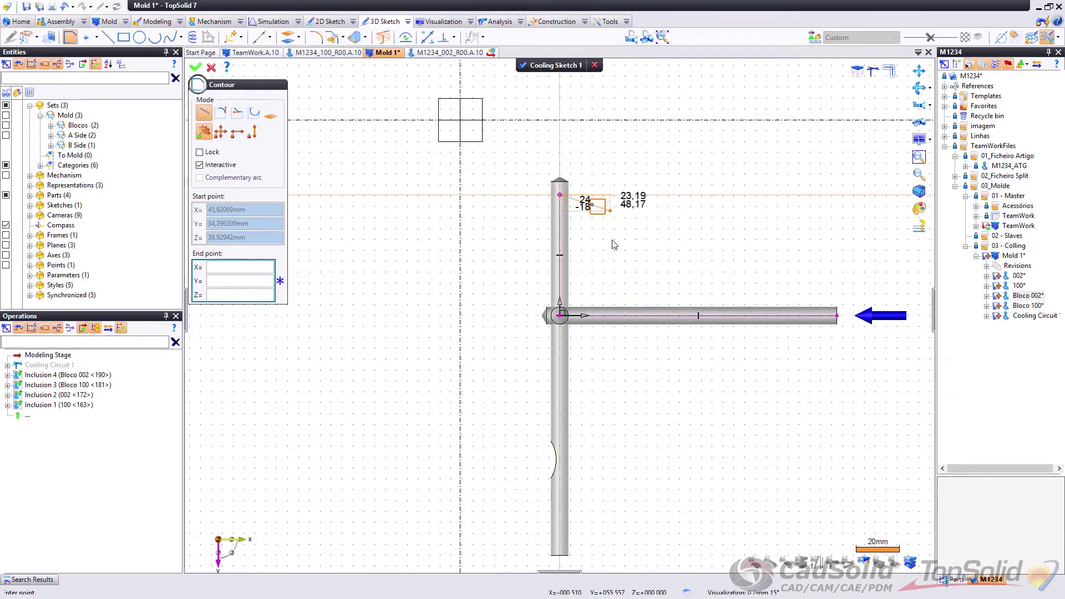
click(396, 194)
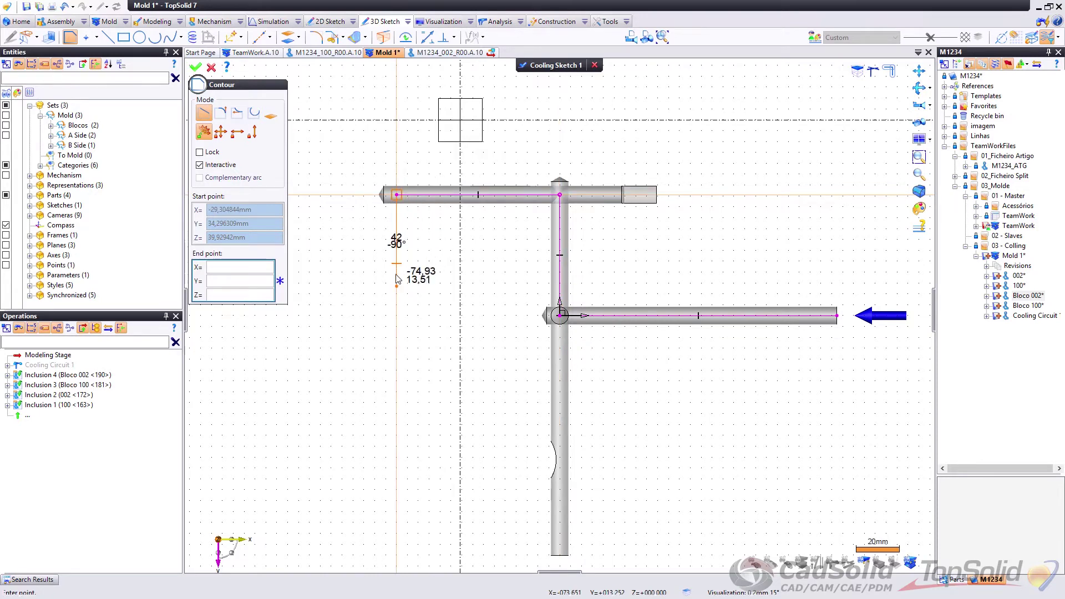
click(396, 139)
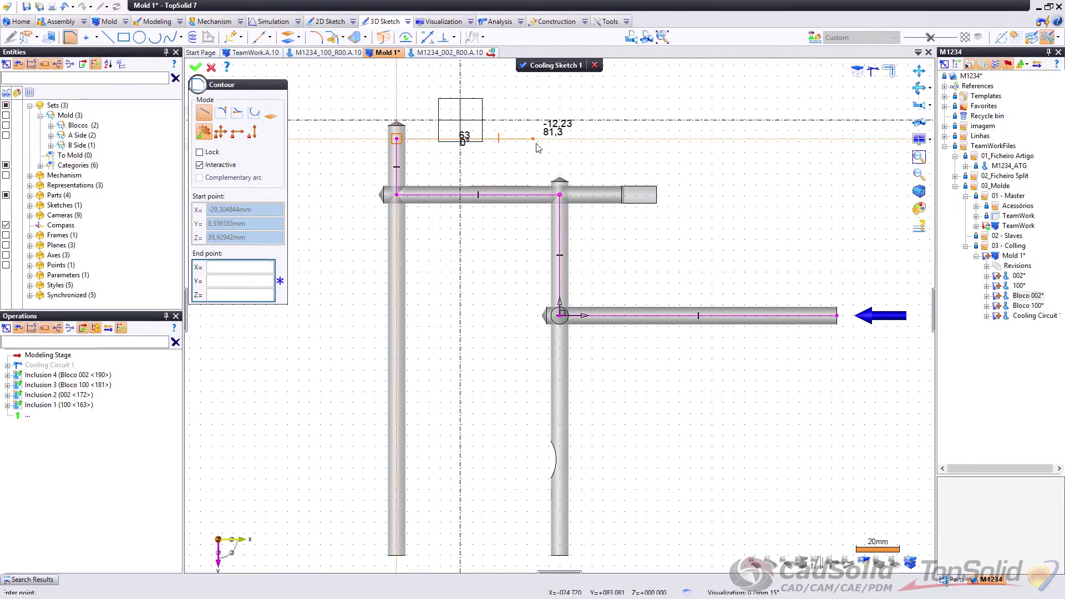
click(590, 140)
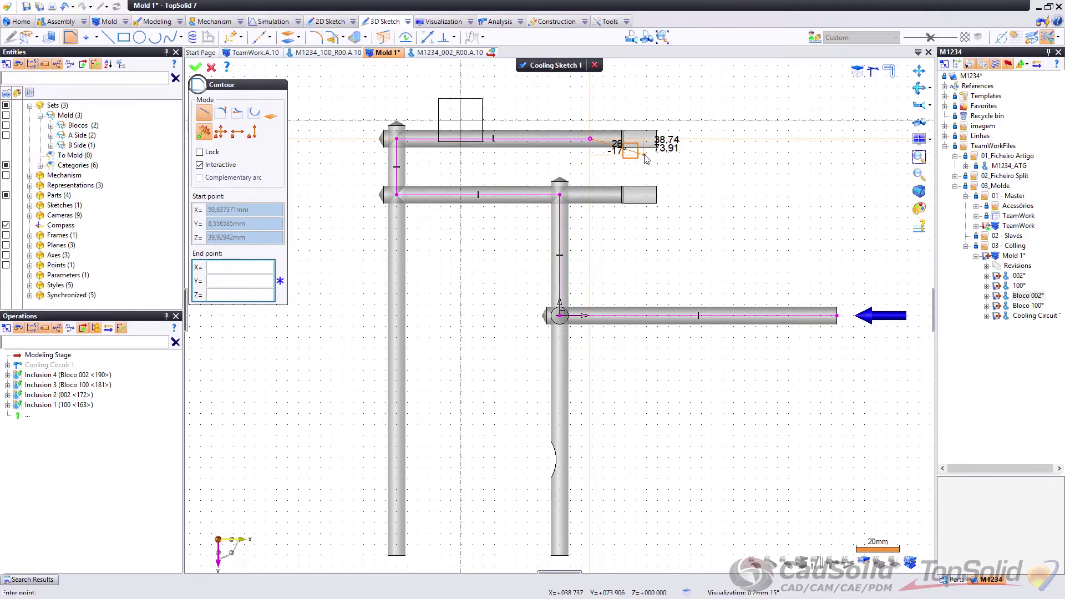
Step: Draw a riser about 51 mm to about Z=91 mm and an outlet channel about 124 mm outward to about X=184 mm
click(631, 37)
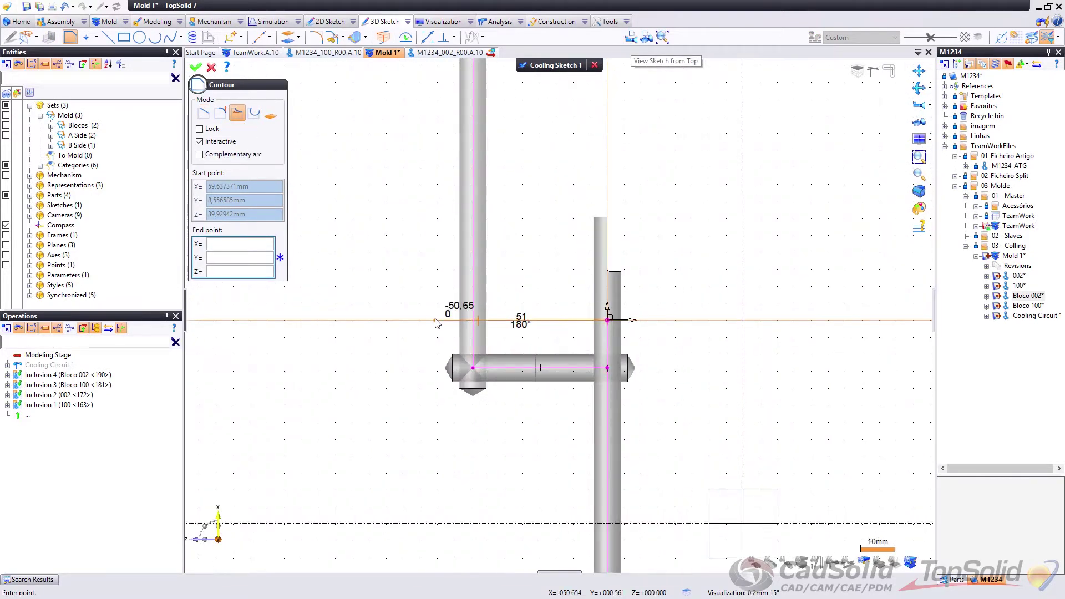
click(436, 322)
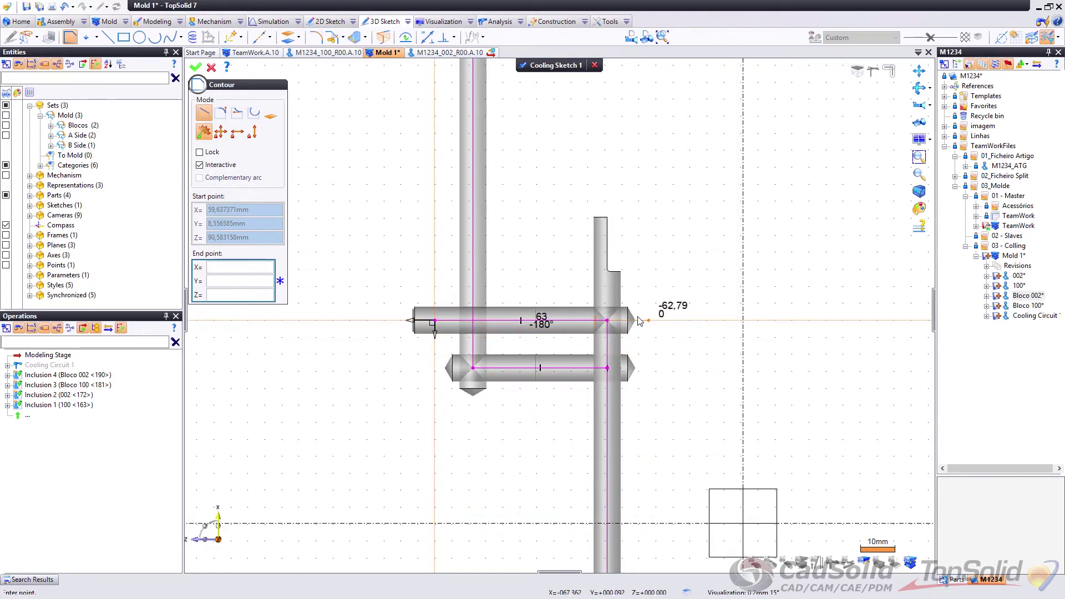
scroll(449, 318, down, 2)
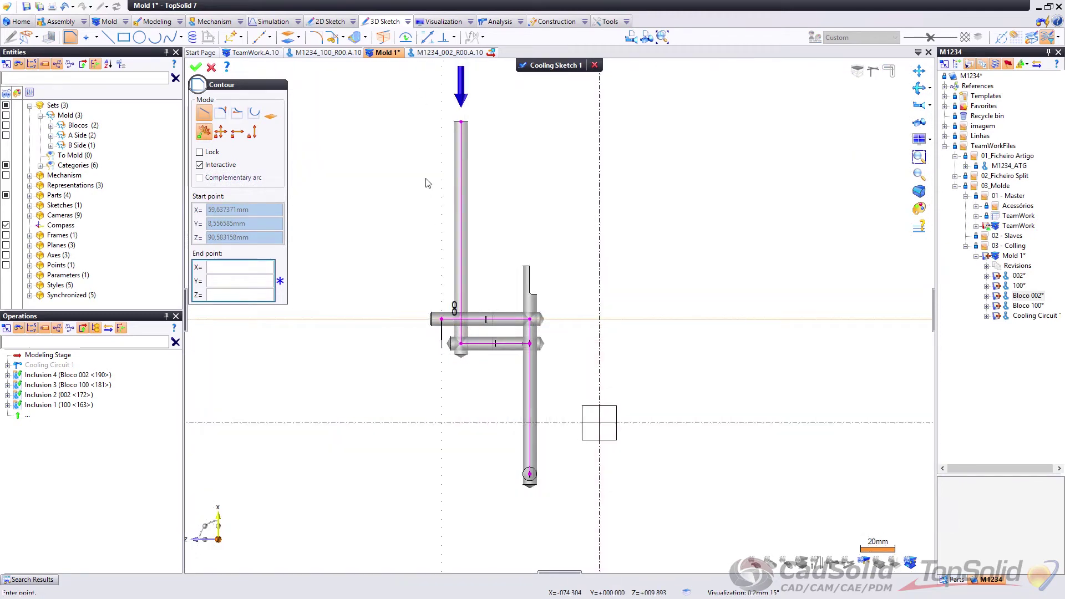
scroll(371, 220, down, 1)
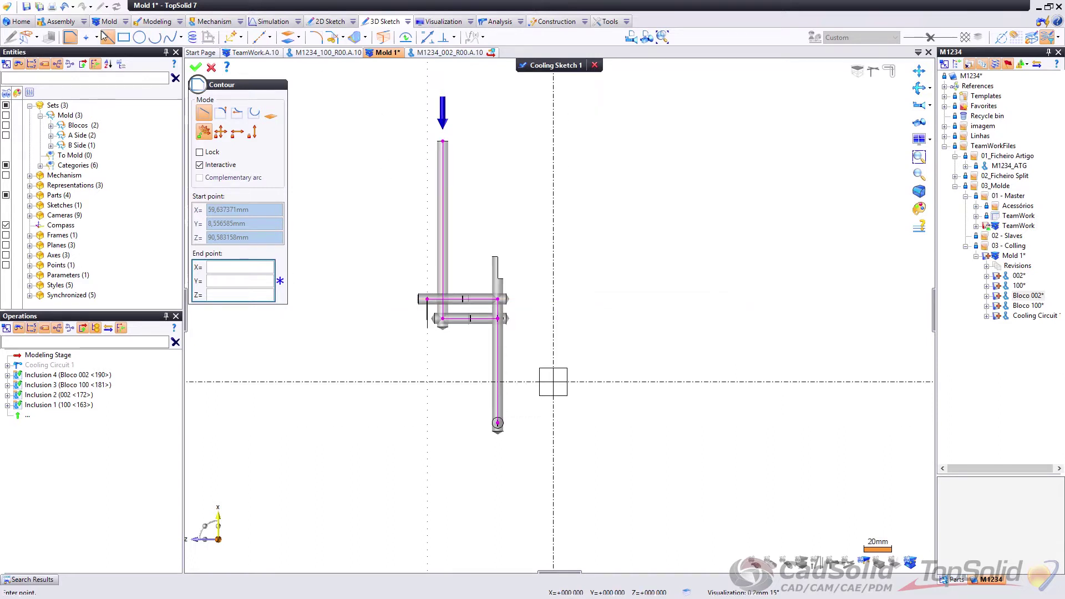
click(72, 37)
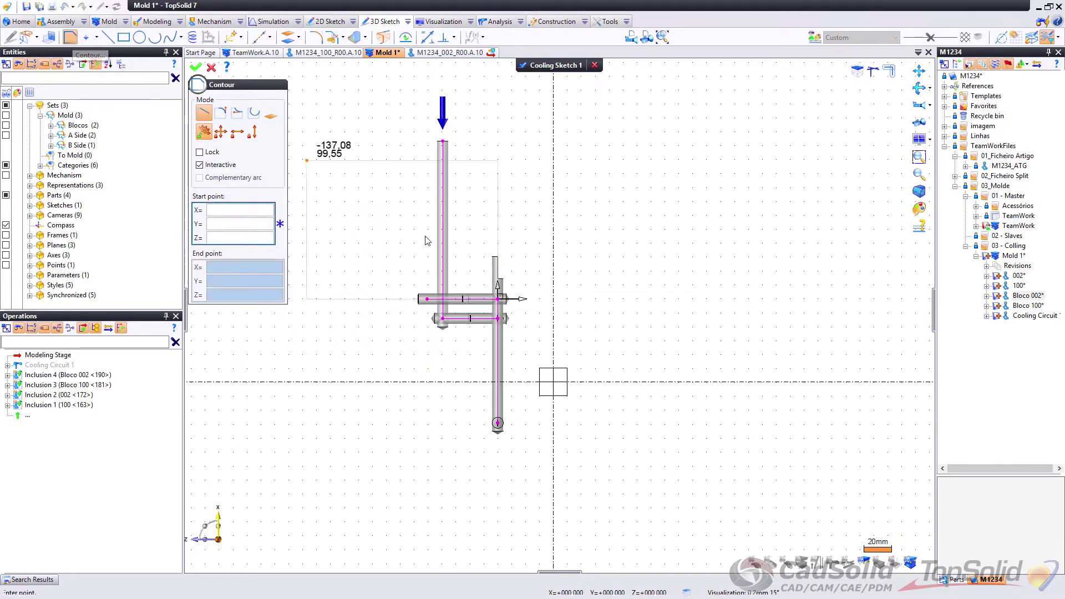
click(427, 300)
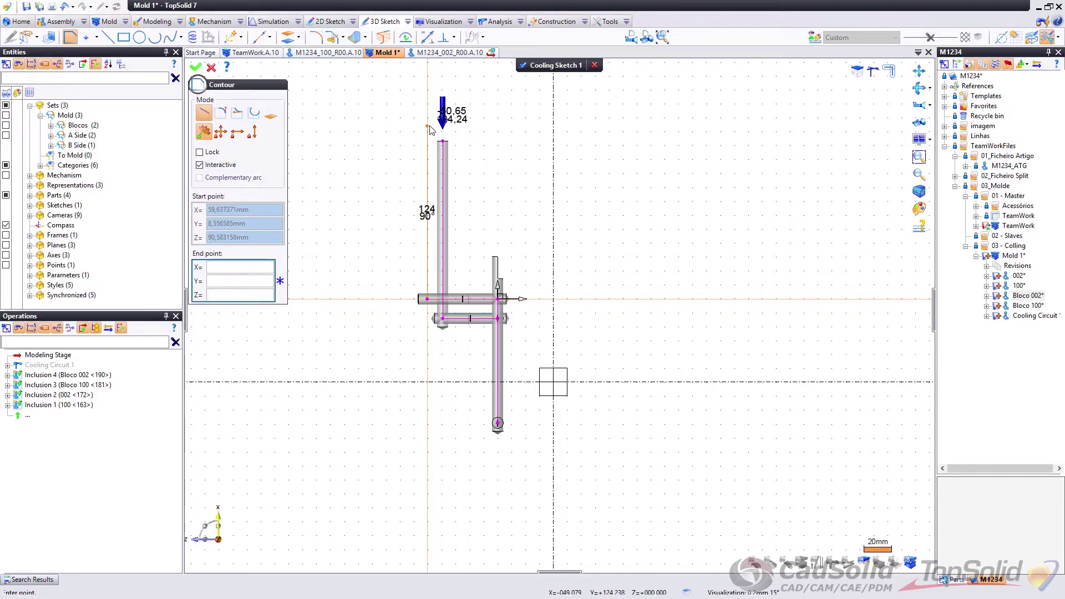
click(427, 126)
middle_drag(568, 162, 485, 93)
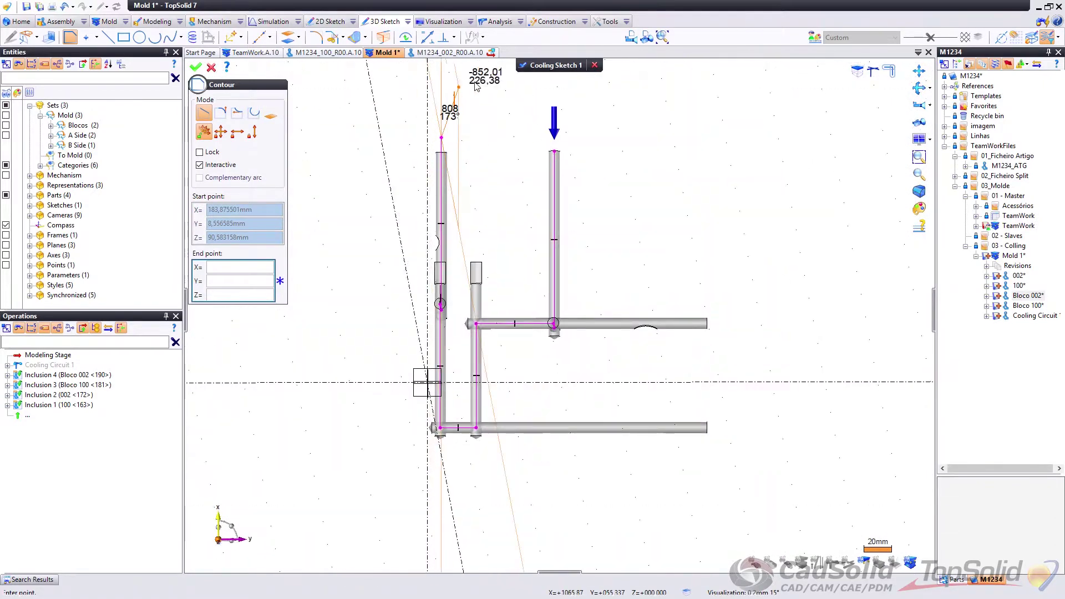
click(541, 99)
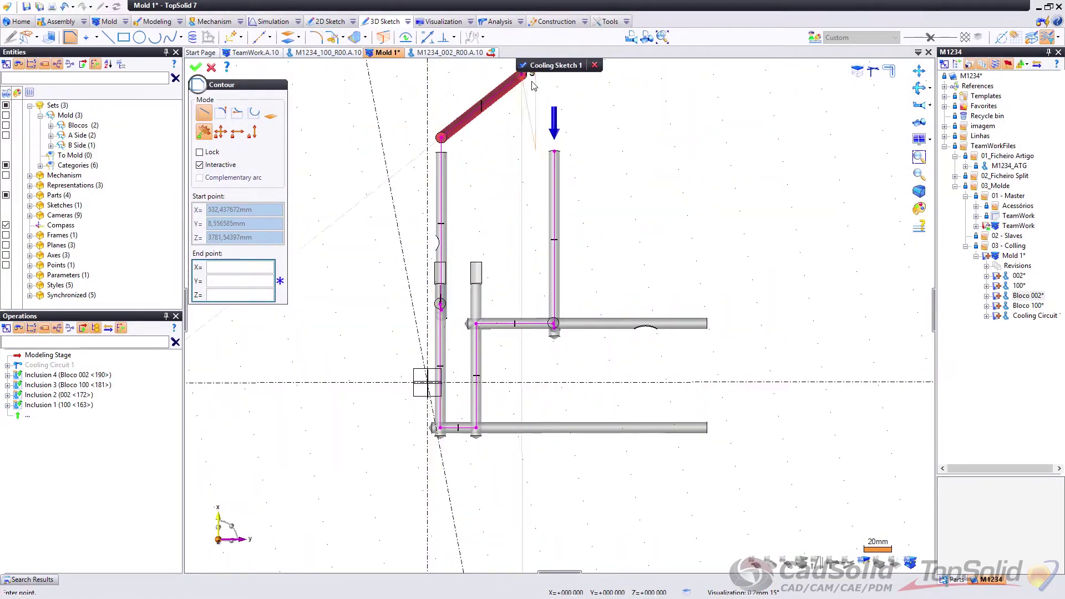
key(Escape)
scroll(521, 147, down, 3)
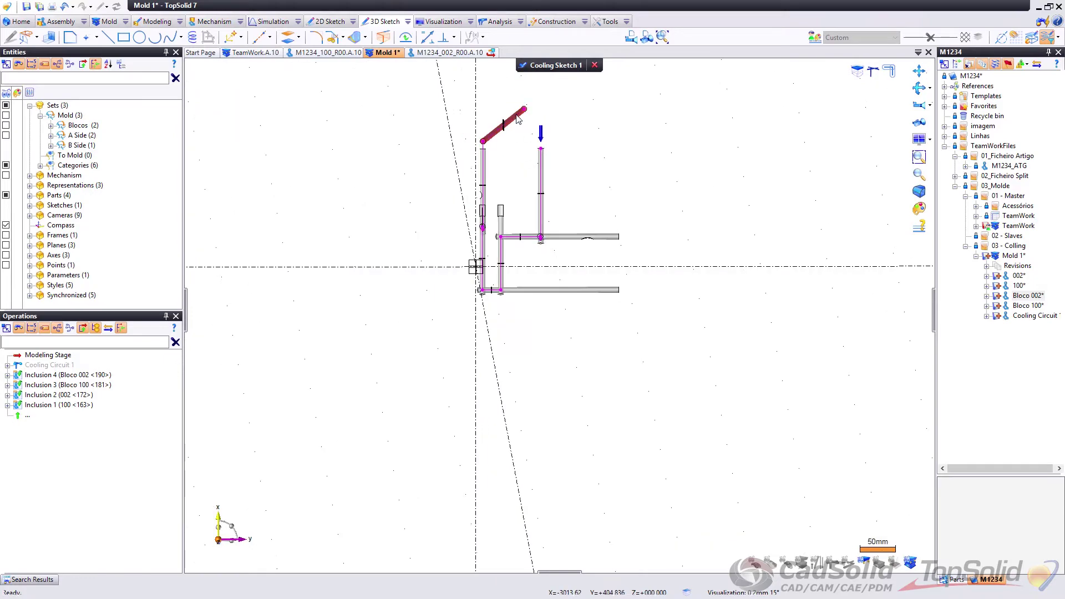
right_click(517, 119)
click(532, 210)
Step: Set the drilling of the outlet channel as the cooling circuit's exit
middle_drag(563, 133, 599, 238)
scroll(602, 233, up, 3)
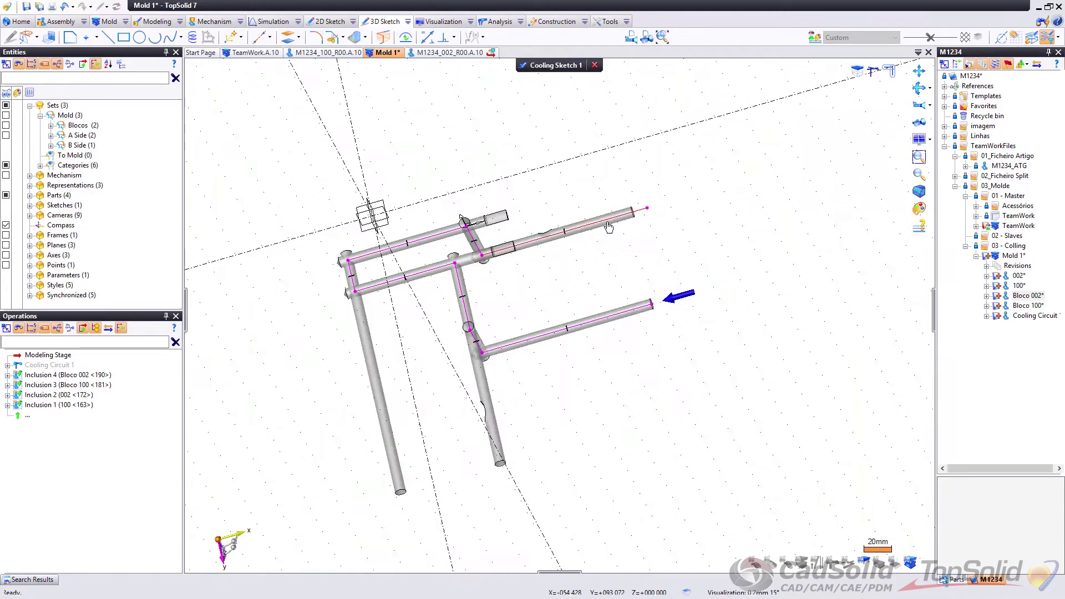
right_click(604, 222)
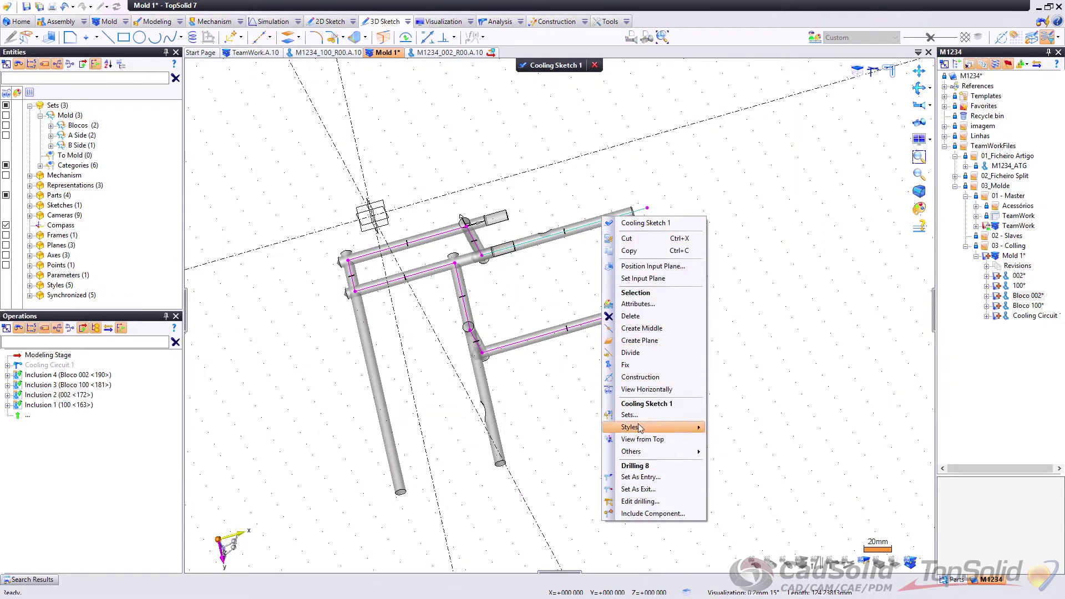
click(643, 489)
middle_drag(648, 435, 670, 232)
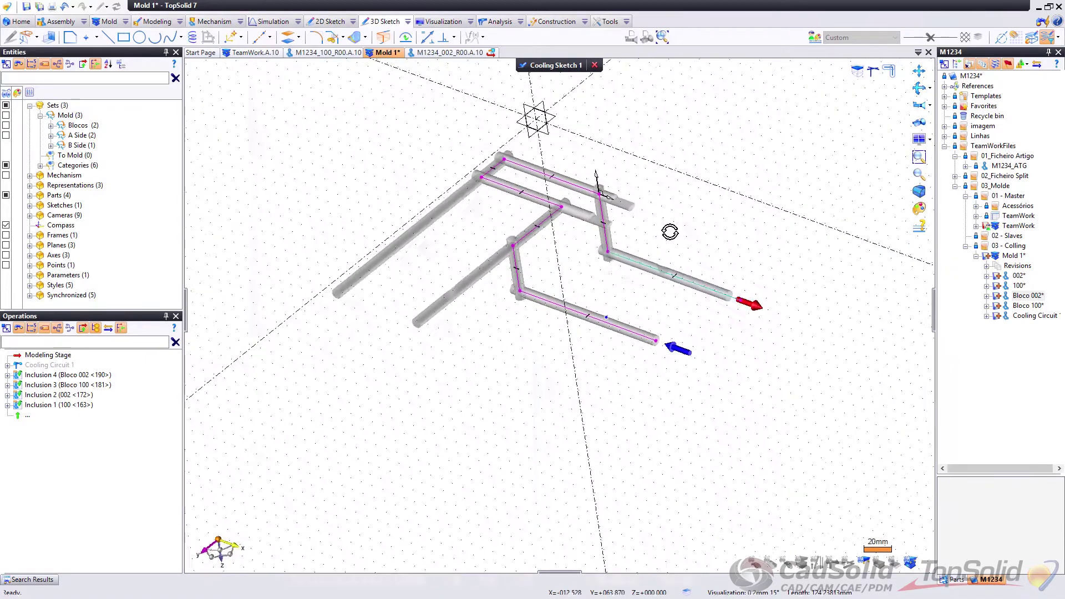
Step: Validate Cooling Sketch 1 to generate the solid cooling circuit and inspect its drillings up close
click(545, 66)
mouse_move(594, 179)
middle_down()
mouse_move(482, 290)
mouse_move(574, 216)
middle_up()
scroll(657, 366, up, 4)
middle_drag(654, 370, 602, 402)
scroll(603, 406, up, 3)
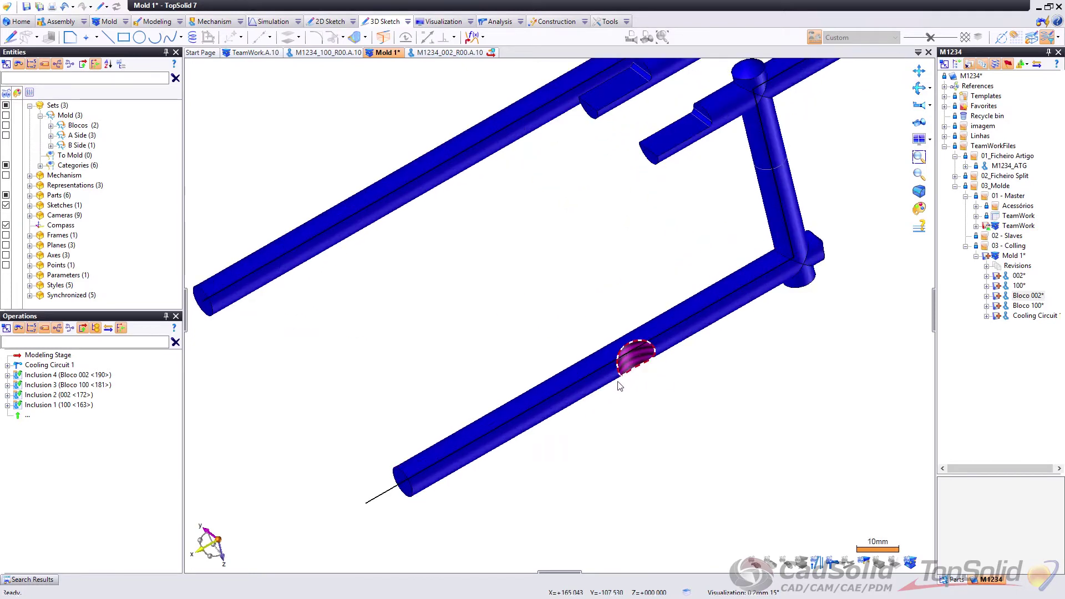
Step: Examine how the cooling channels run inside Bloco 100 and Bloco 002, showing each block in turn and hiding it again
scroll(638, 375, down, 3)
middle_drag(643, 372, 760, 366)
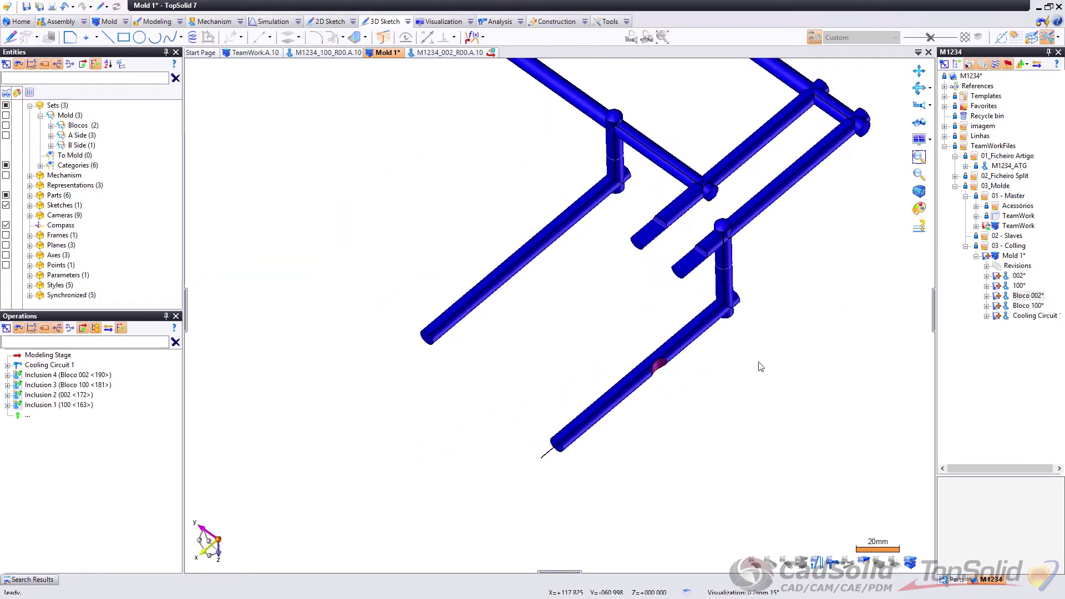
click(51, 125)
click(95, 135)
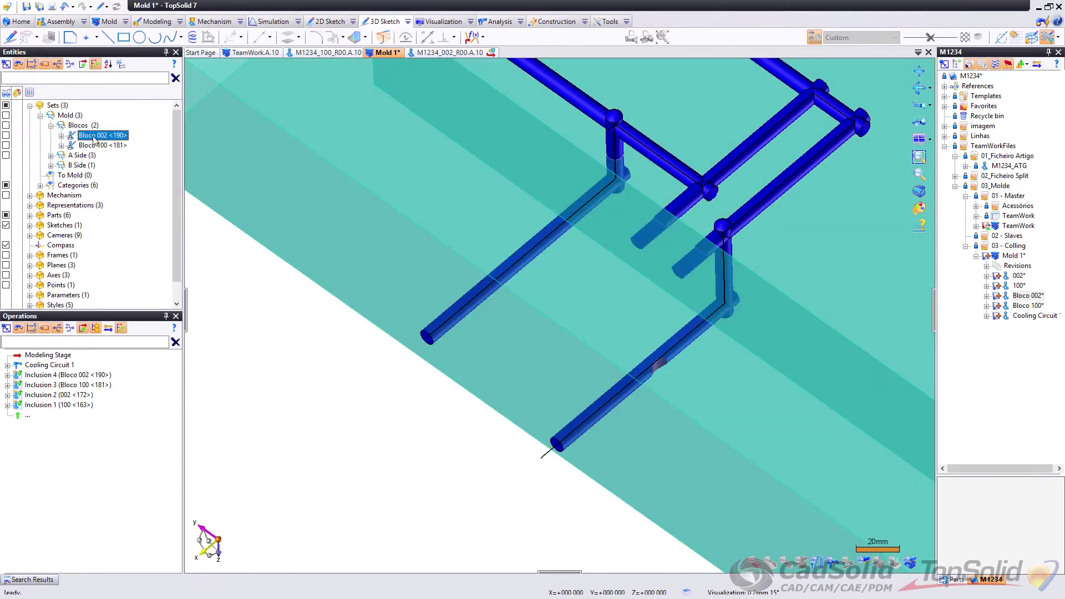
click(6, 146)
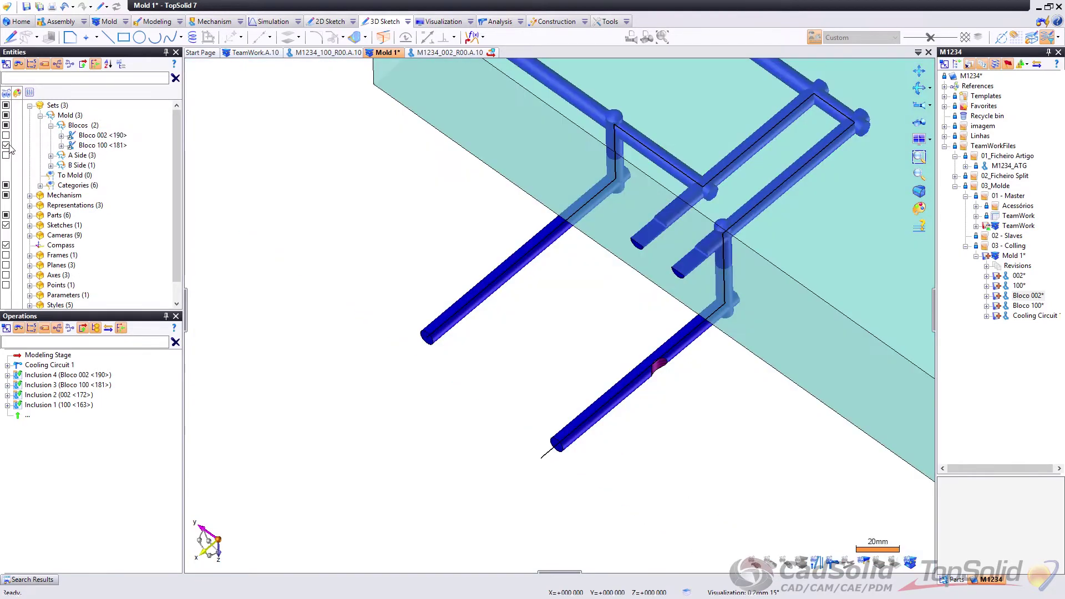
click(5, 146)
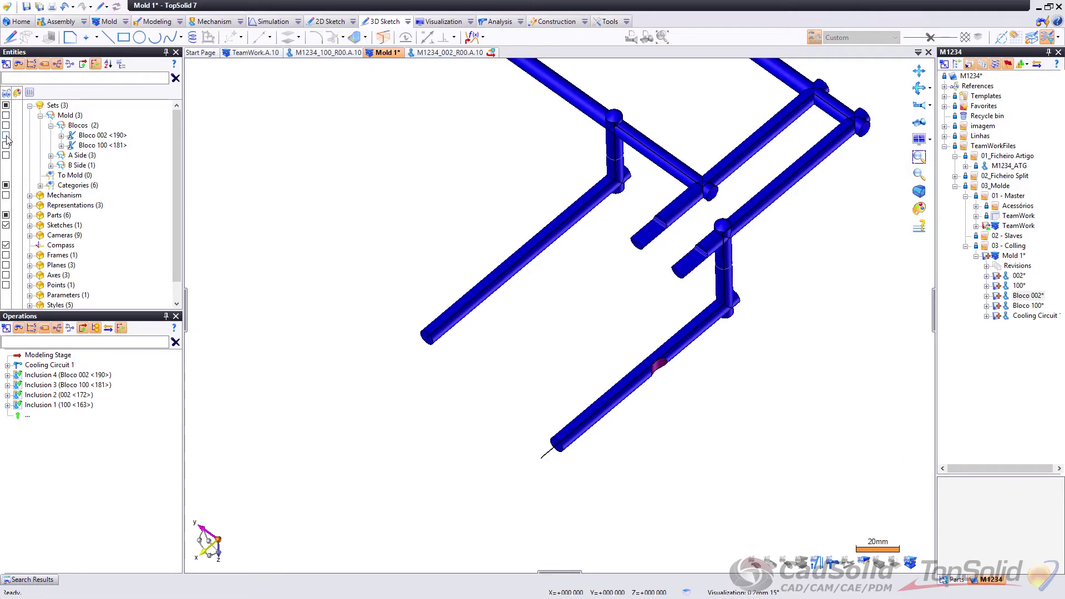
click(6, 135)
middle_drag(444, 222, 250, 189)
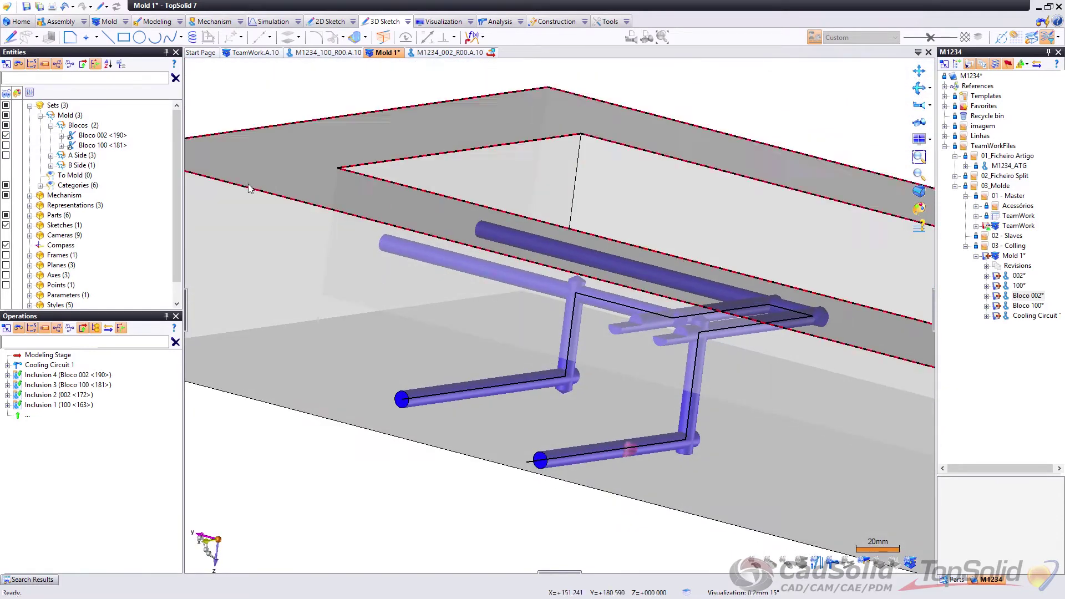
click(6, 136)
Step: Check the outlet channel for interference with the threaded holes of plate 002, showing the plate temporarily
click(50, 156)
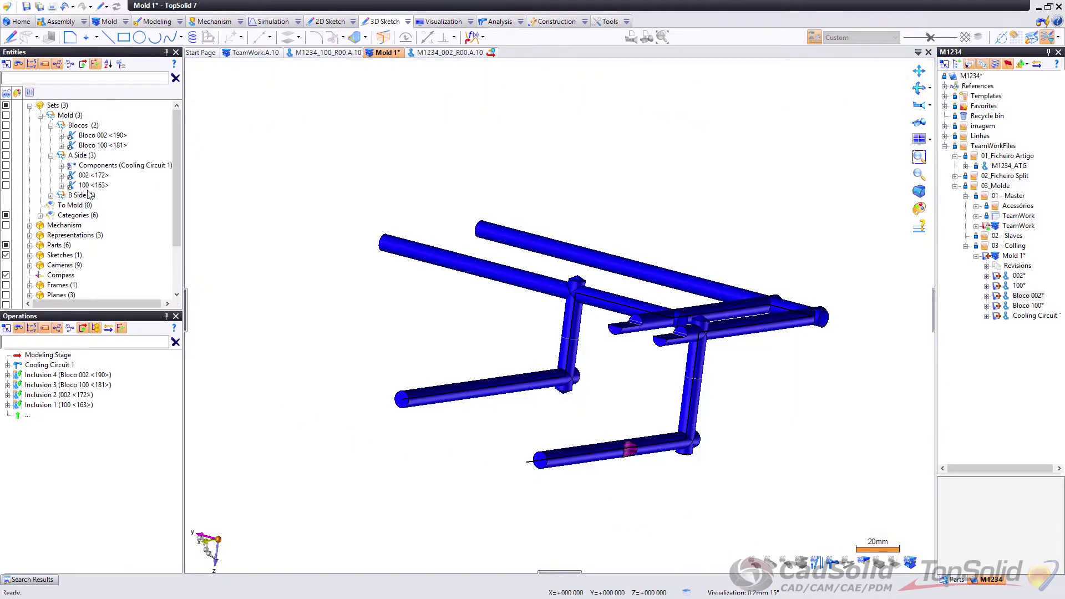
click(84, 185)
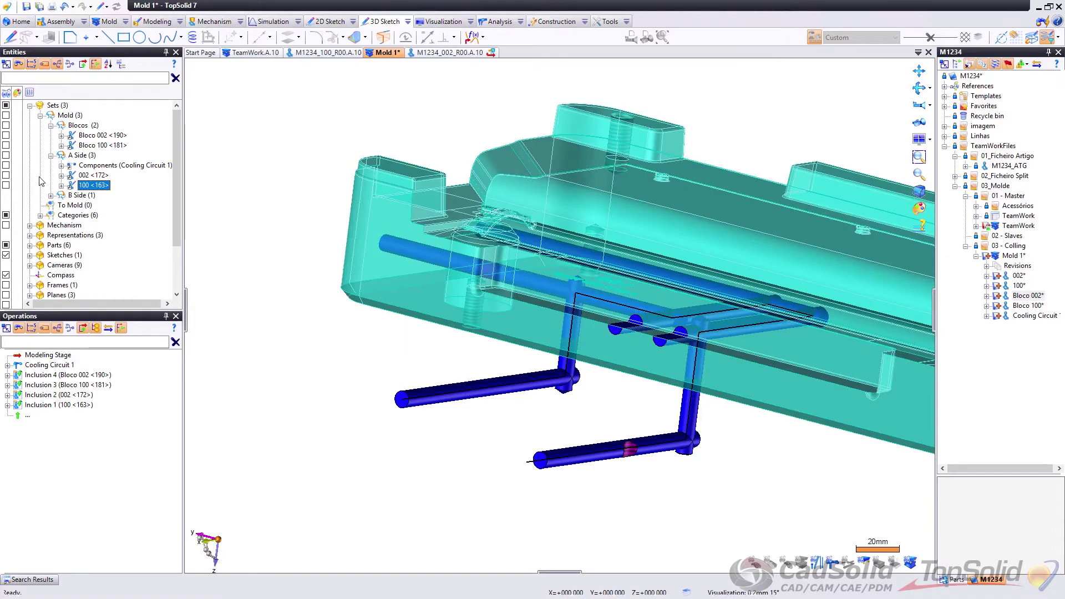
click(6, 176)
middle_drag(589, 351, 600, 277)
scroll(416, 467, up, 2)
mouse_move(416, 467)
middle_down()
mouse_move(425, 518)
mouse_move(435, 465)
middle_up()
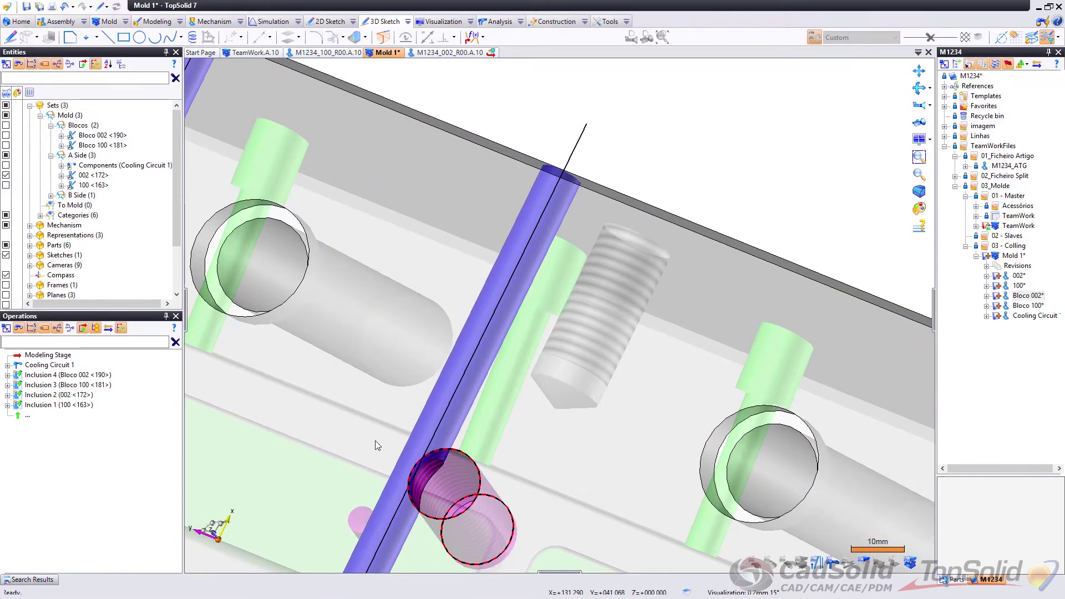
click(6, 176)
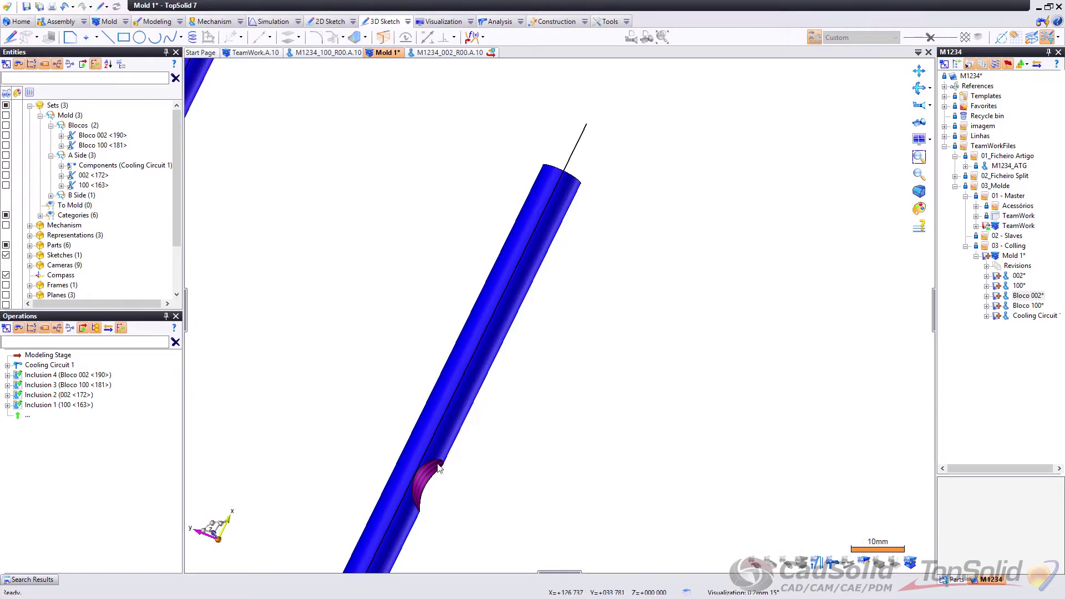
Step: Open Cooling Sketch 1 for editing from its outlet channel
scroll(479, 386, down, 3)
middle_drag(501, 341, 496, 402)
right_click(488, 355)
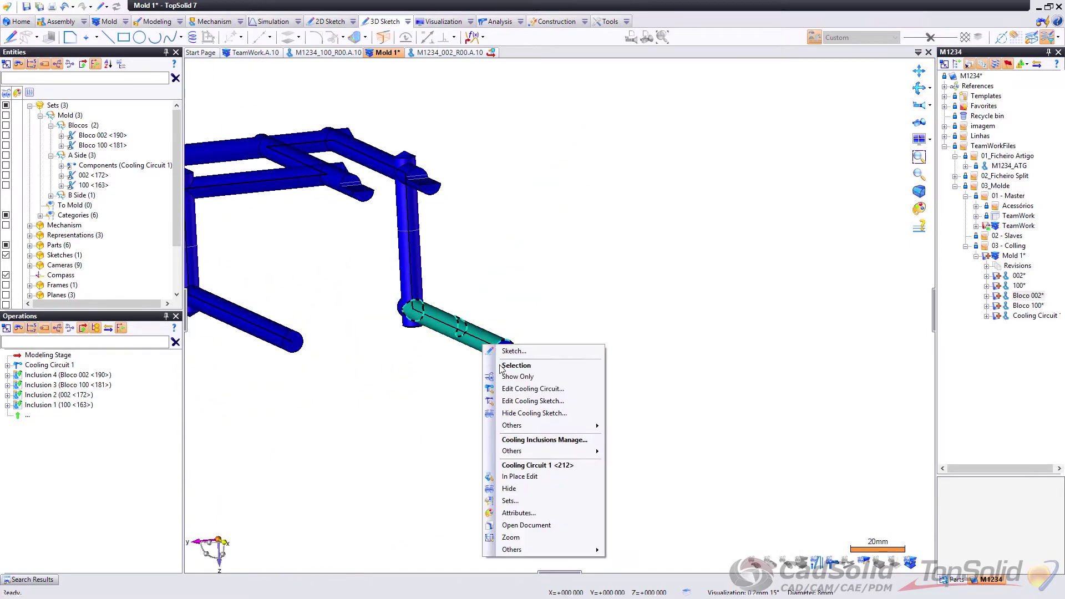
click(520, 401)
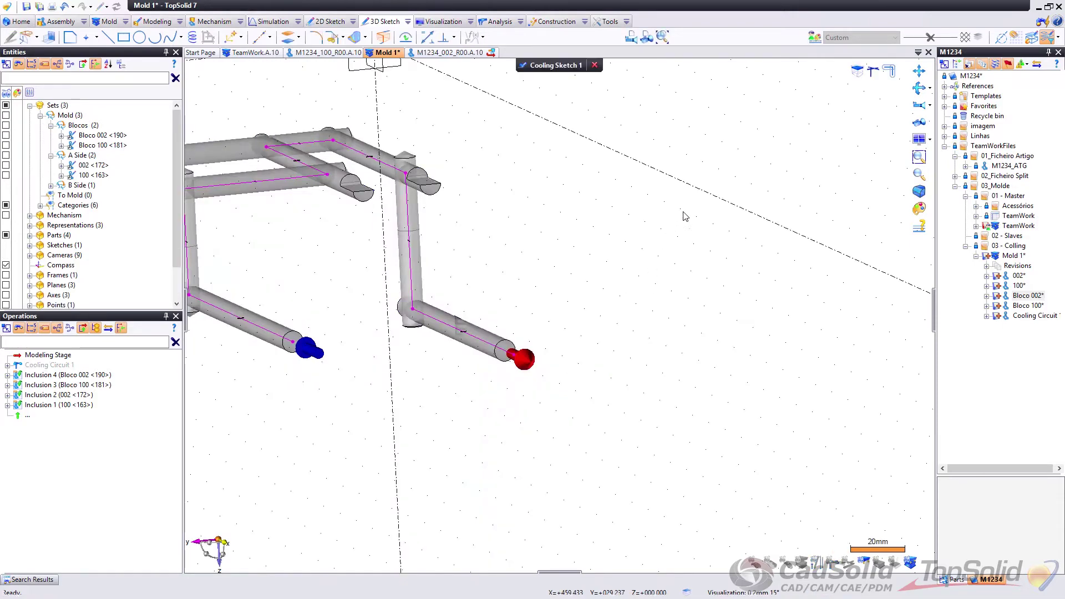
middle_drag(804, 155, 653, 206)
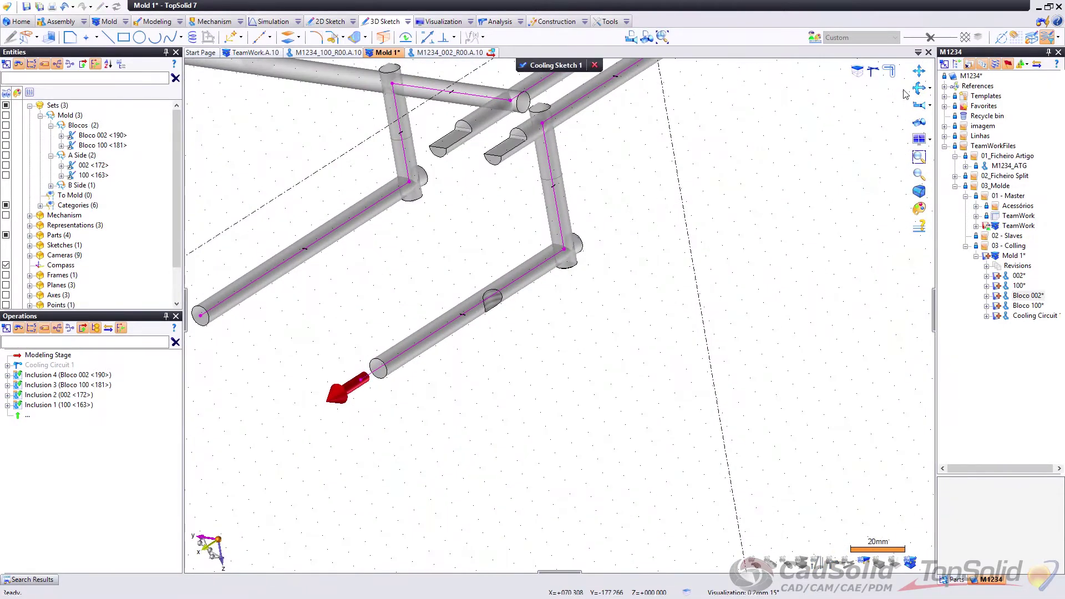
scroll(653, 222, down, 2)
middle_drag(588, 226, 651, 207)
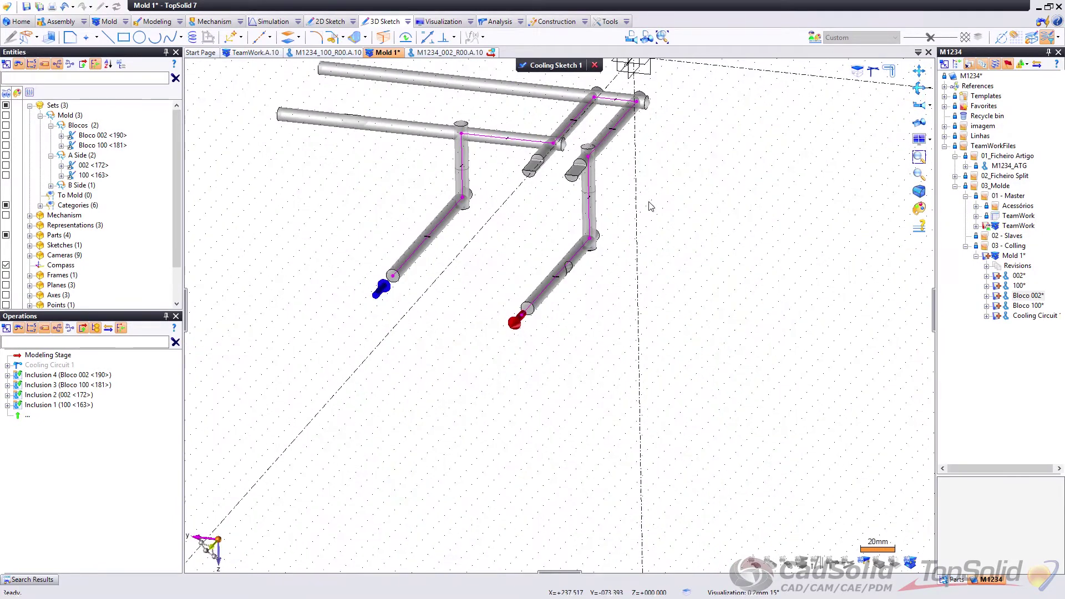
Step: Display the cooling channels with a 5 mm safety margin
click(889, 71)
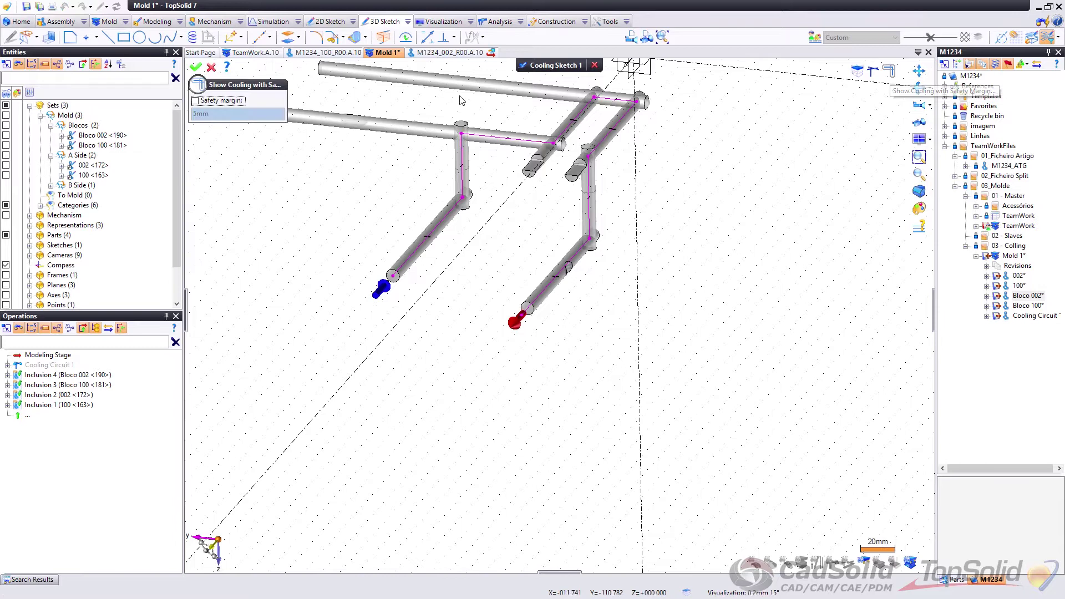
click(195, 102)
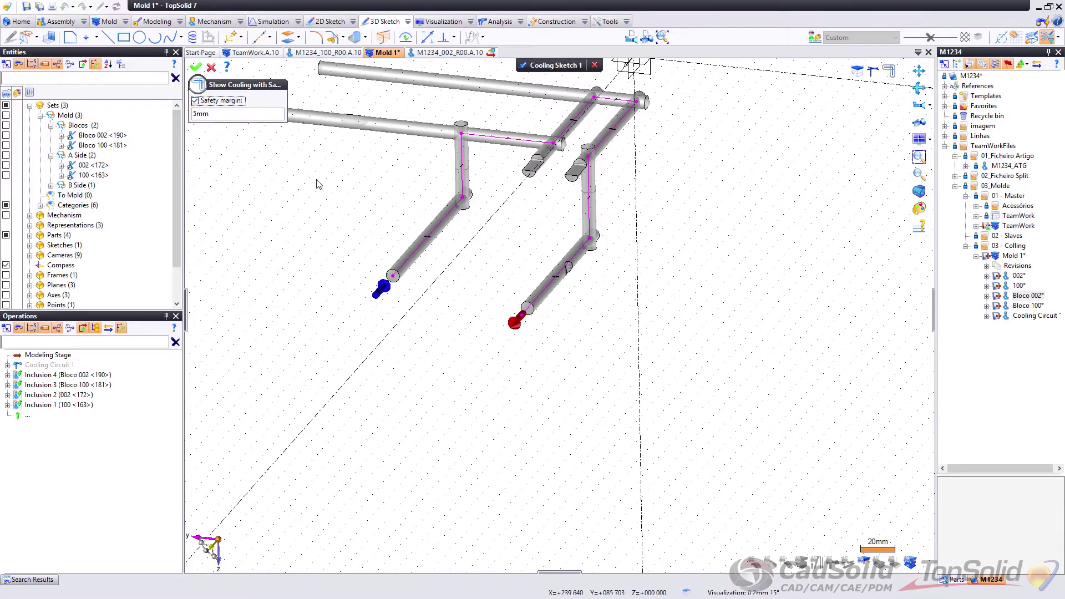
click(220, 115)
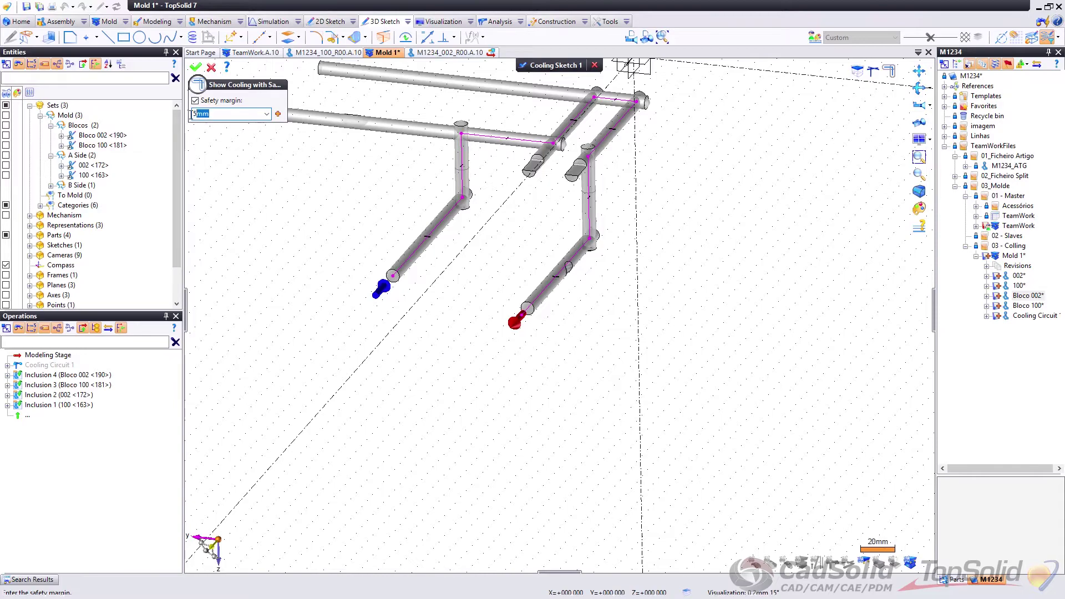
click(196, 67)
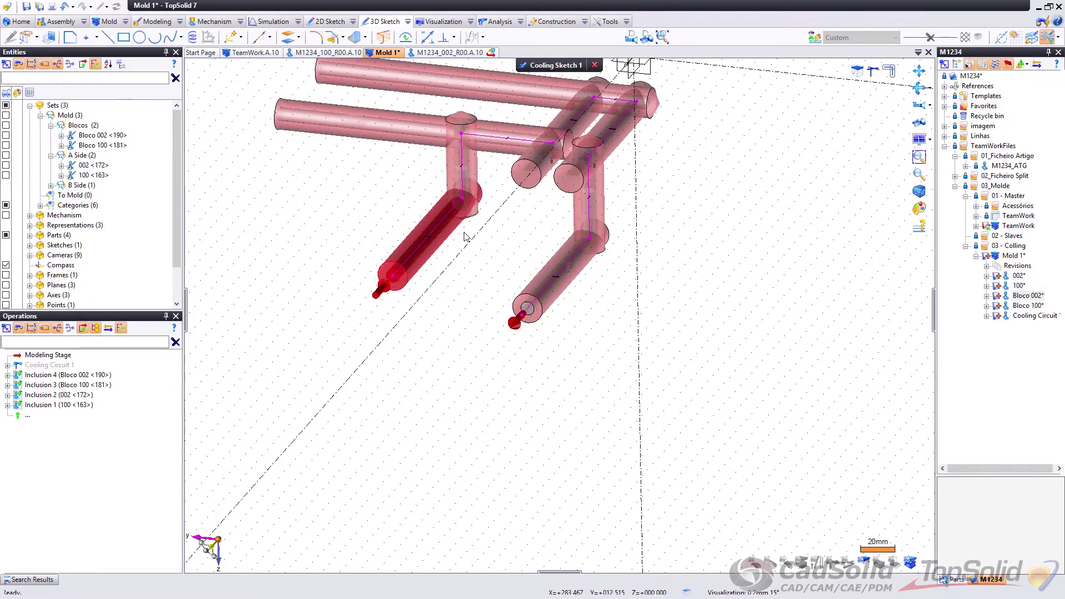
middle_drag(468, 232, 571, 277)
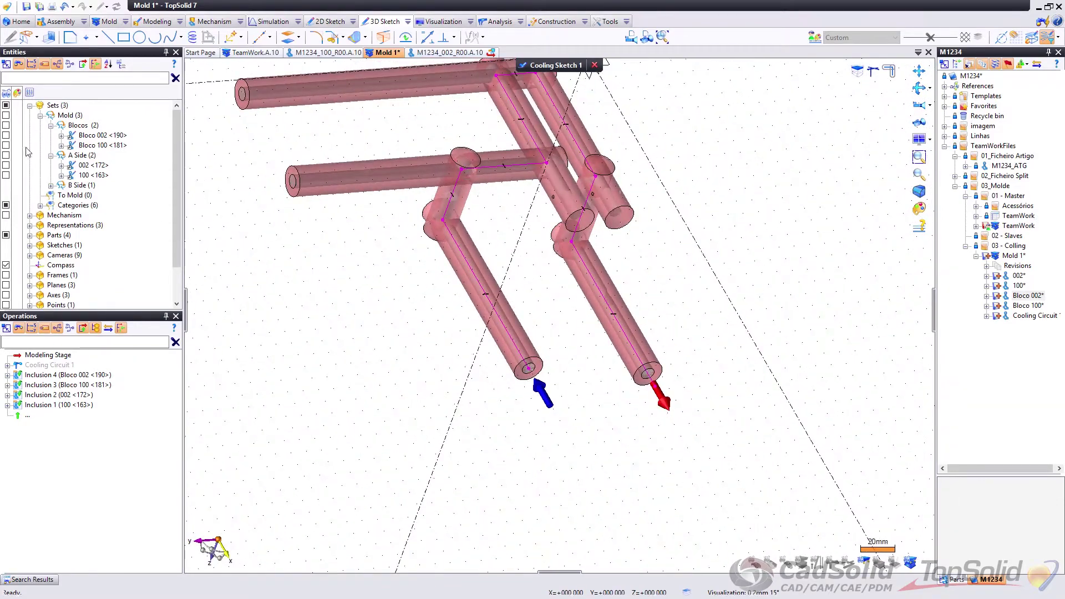
Step: Show plate 002 and move the inlet-side channel corner across the insert so it runs into the large round hole
click(7, 166)
middle_drag(309, 278, 467, 230)
middle_drag(549, 199, 658, 310)
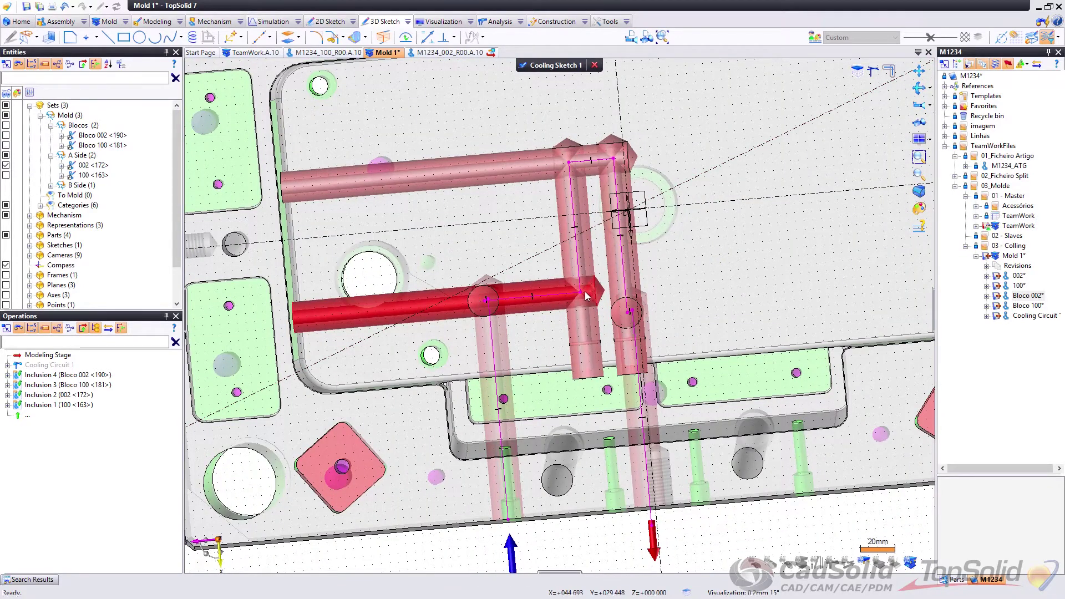
mouse_move(585, 295)
mouse_down()
mouse_move(411, 308)
mouse_move(376, 300)
mouse_up()
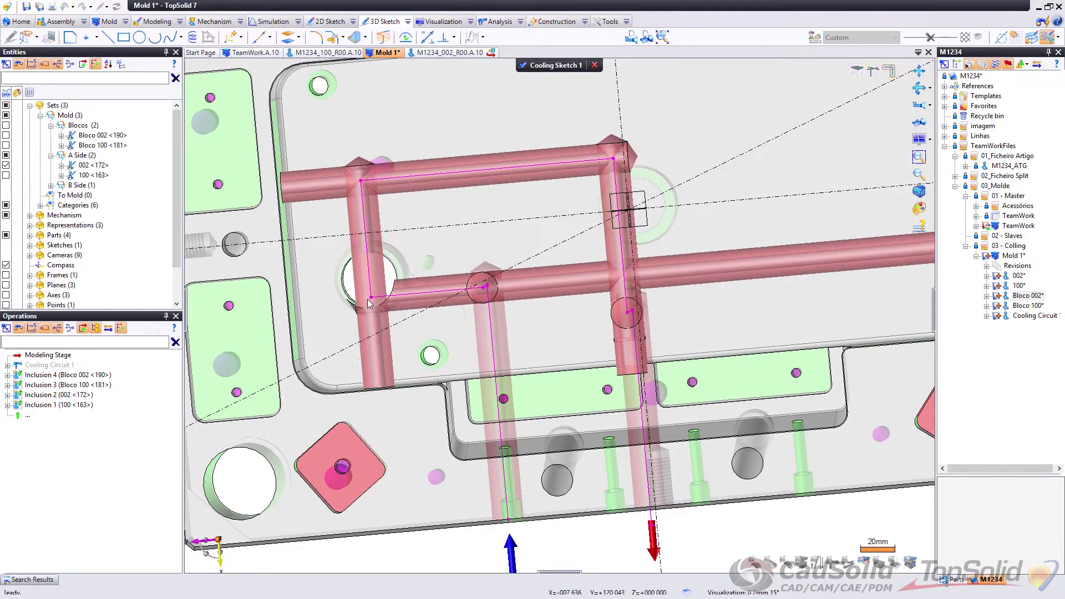
middle_drag(372, 302, 405, 247)
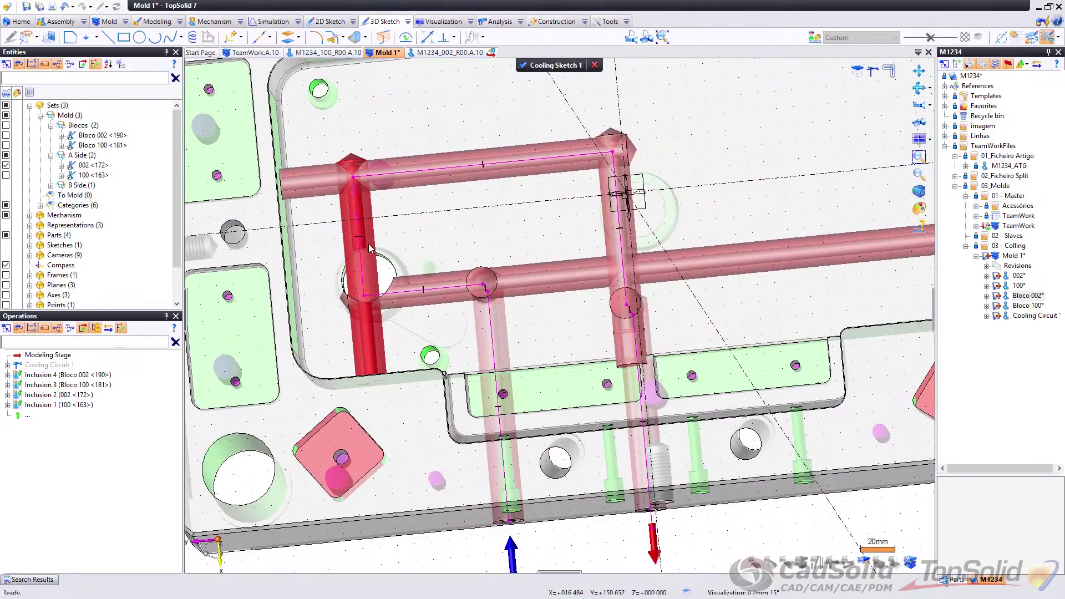
Step: Replace plate 002 with insert 100 in the display, validate Cooling Sketch 1, and hide the insert to inspect the cut channels
click(5, 165)
click(6, 174)
middle_drag(299, 239, 391, 283)
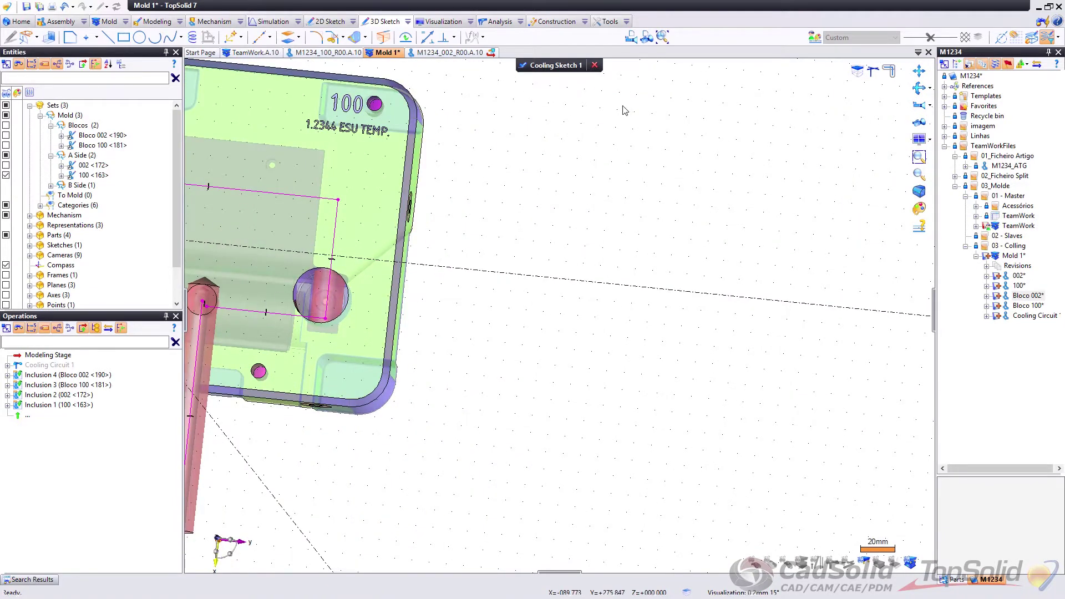
click(560, 65)
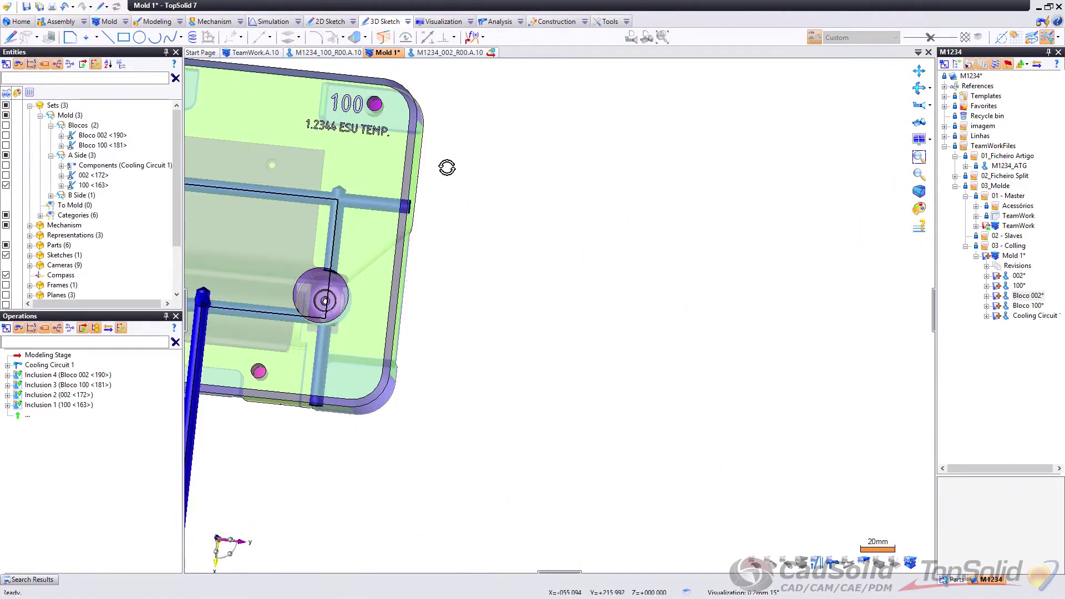
click(6, 185)
middle_drag(323, 272, 290, 348)
Step: Edit the cooling circuit again and accept the solving of parts 002 and 100 with an 8 mm drilling diameter
right_click(356, 222)
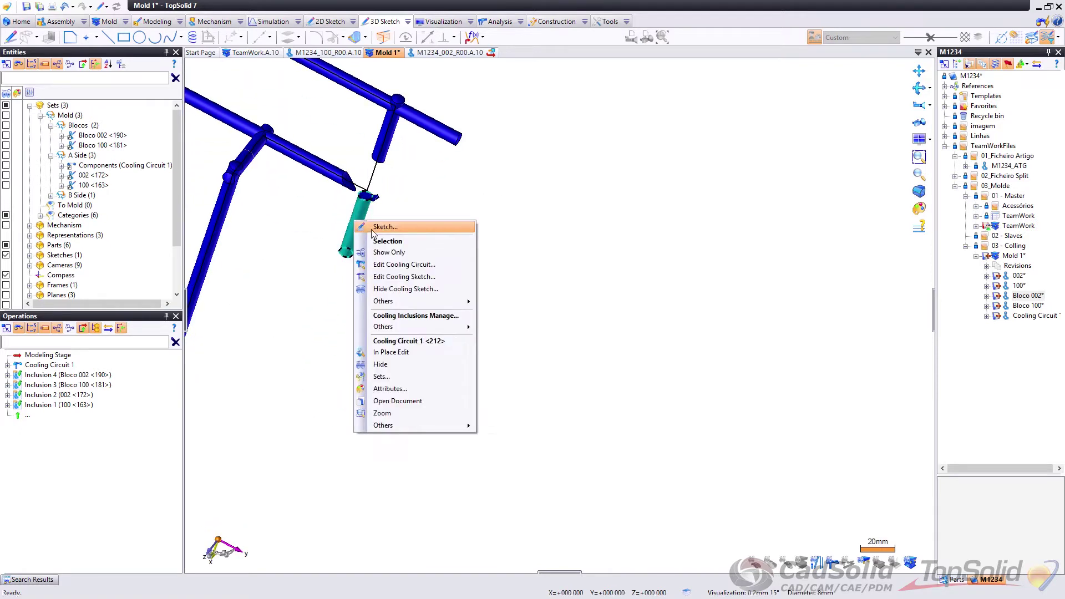
click(392, 266)
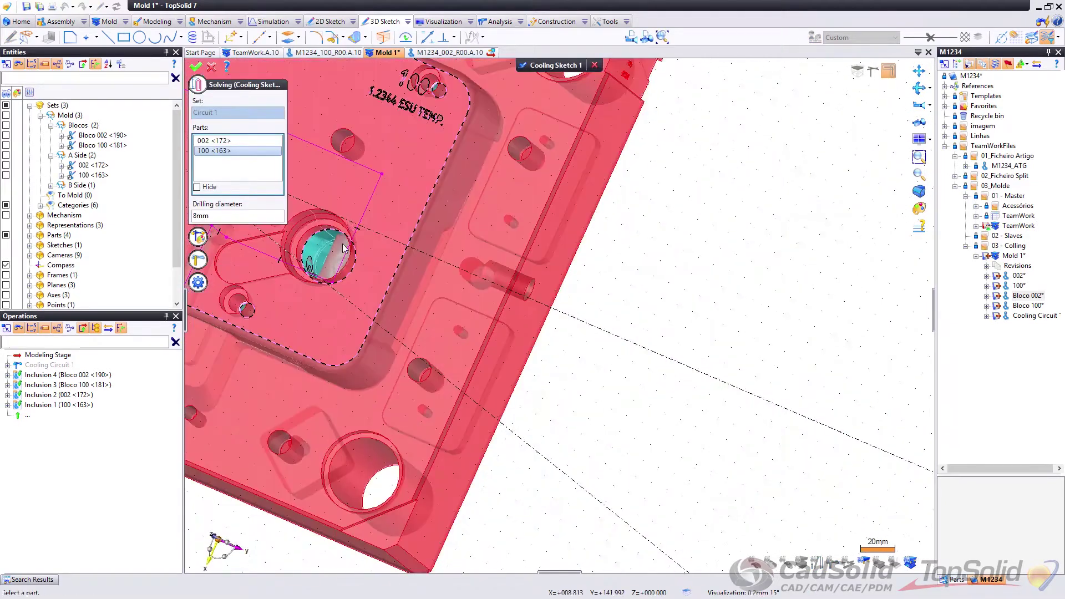
scroll(344, 247, up, 3)
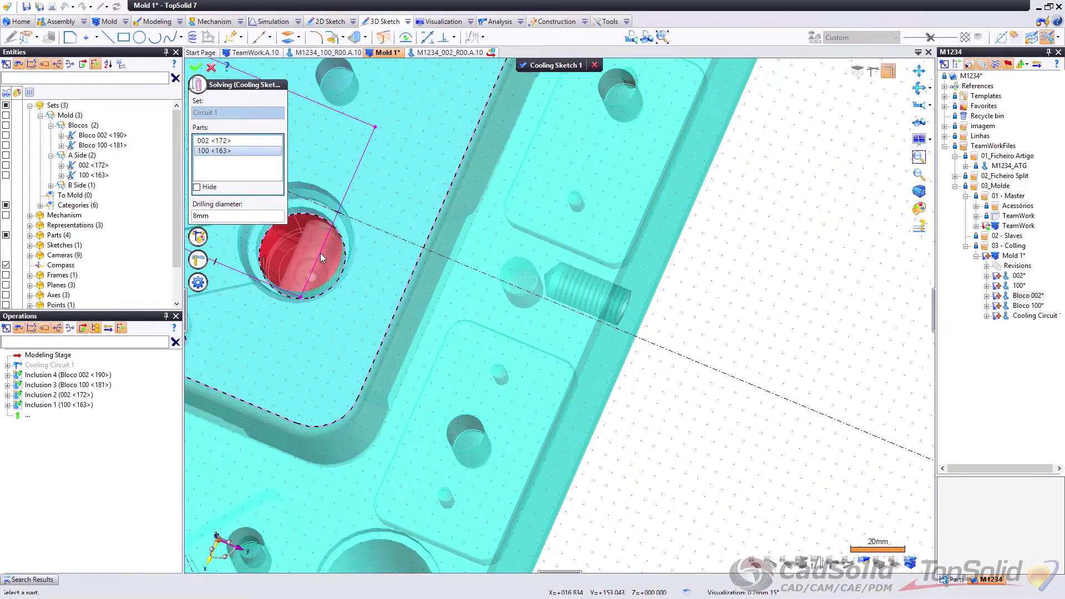
scroll(360, 201, down, 4)
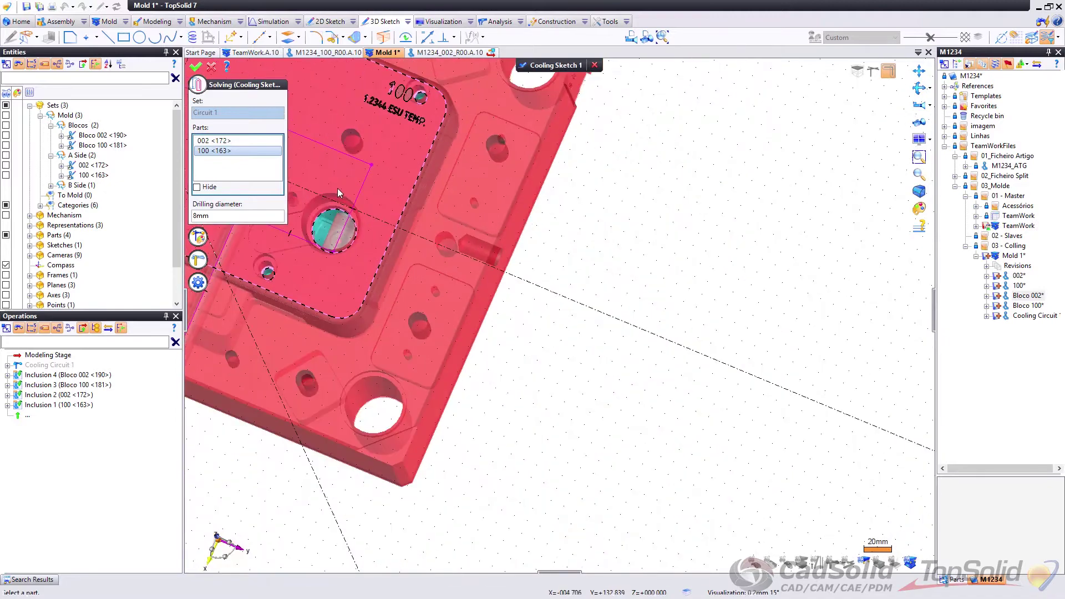
click(195, 65)
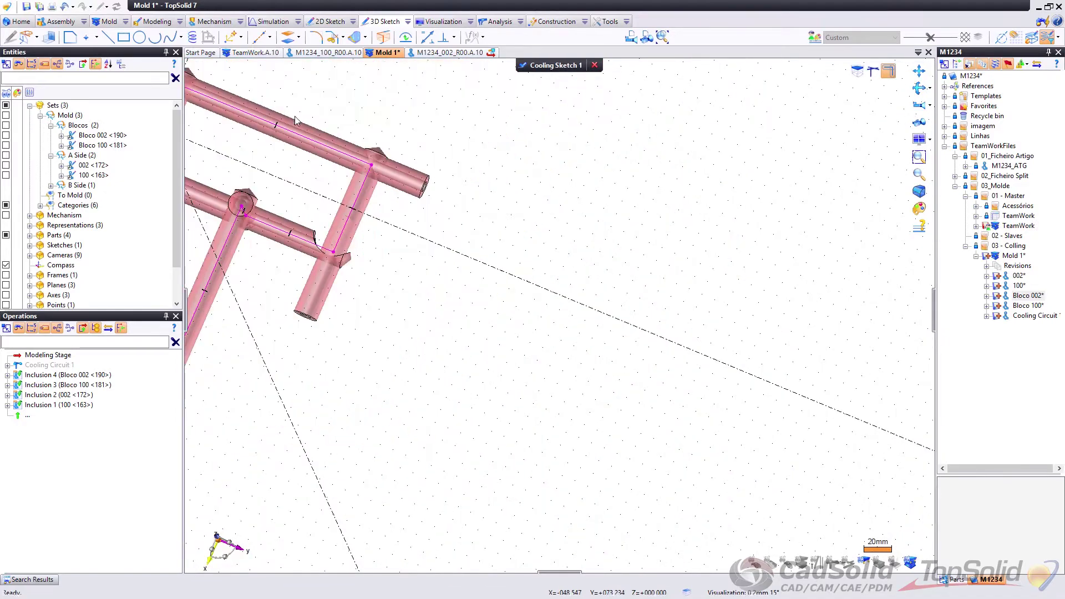
Step: Show insert 100 from above and move the short cross channel outward past the large round hole to about Y=180 mm
scroll(360, 242, up, 3)
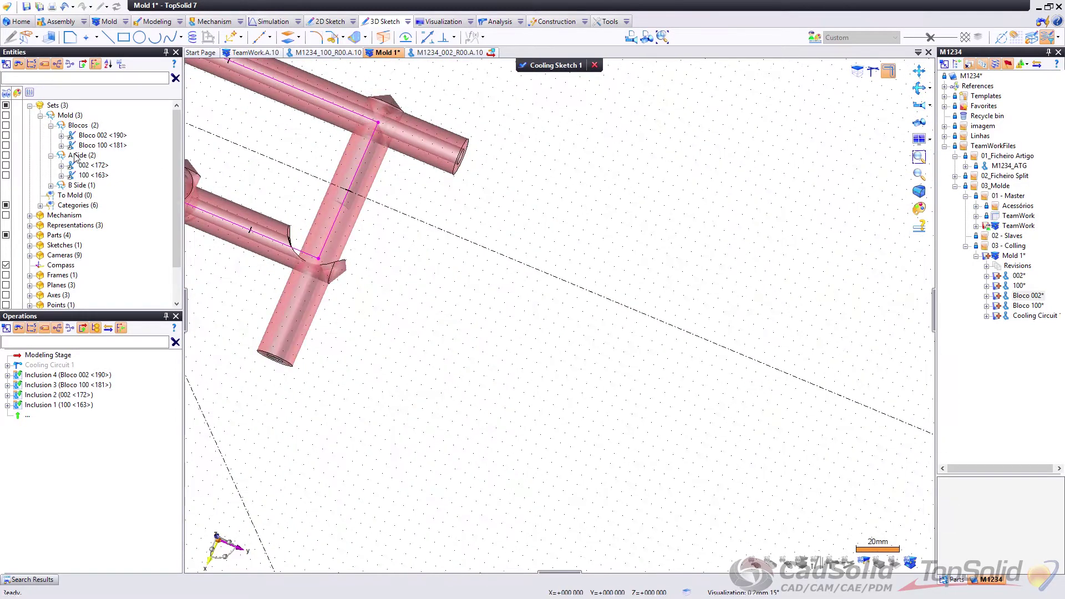
click(5, 175)
scroll(424, 265, down, 3)
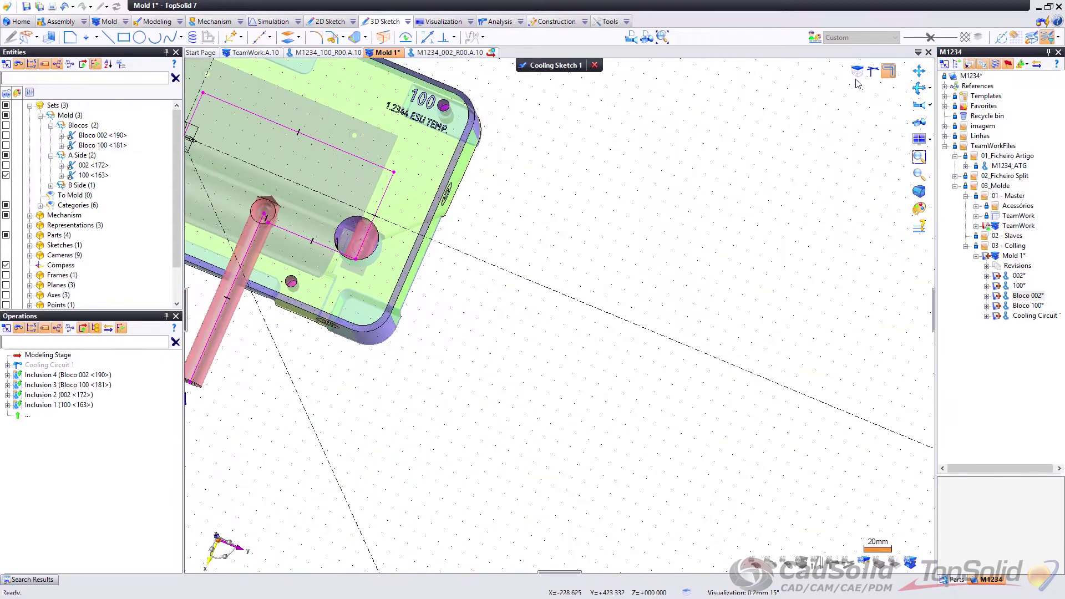
click(919, 157)
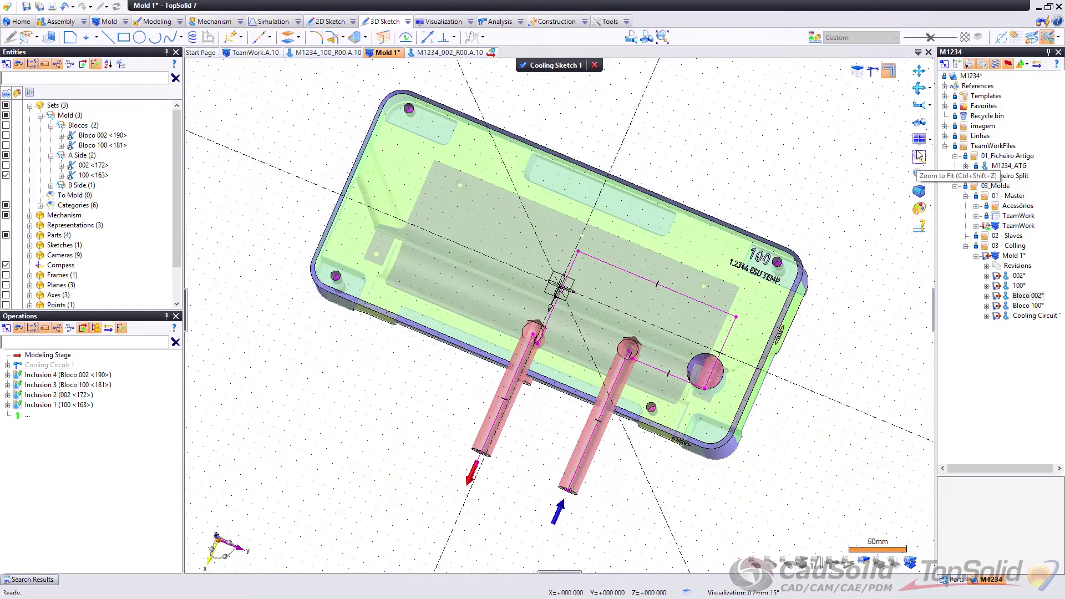
click(919, 105)
scroll(570, 234, up, 5)
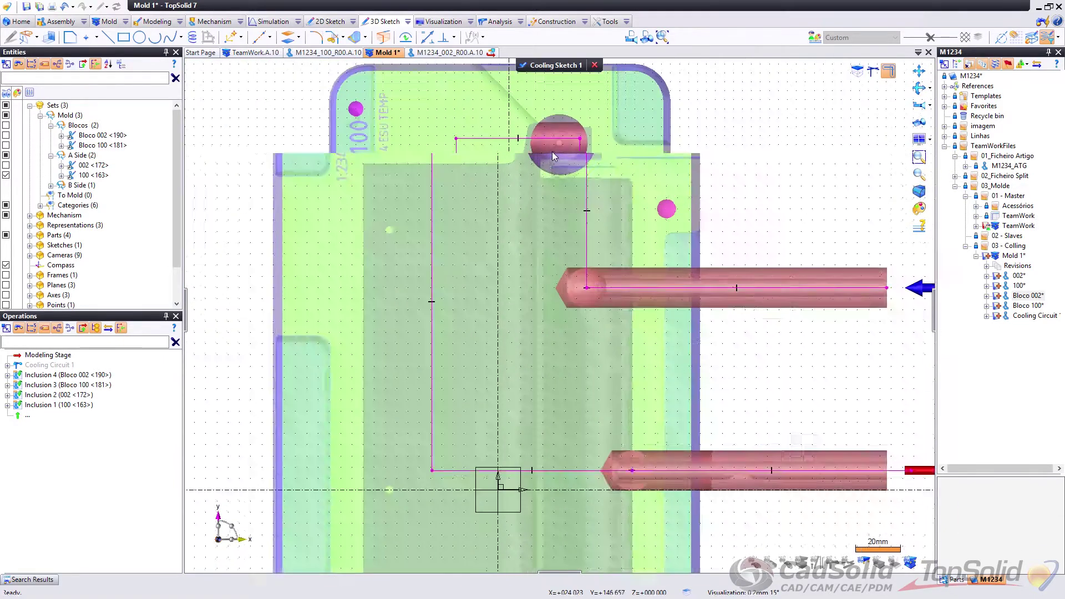
middle_drag(567, 184, 541, 275)
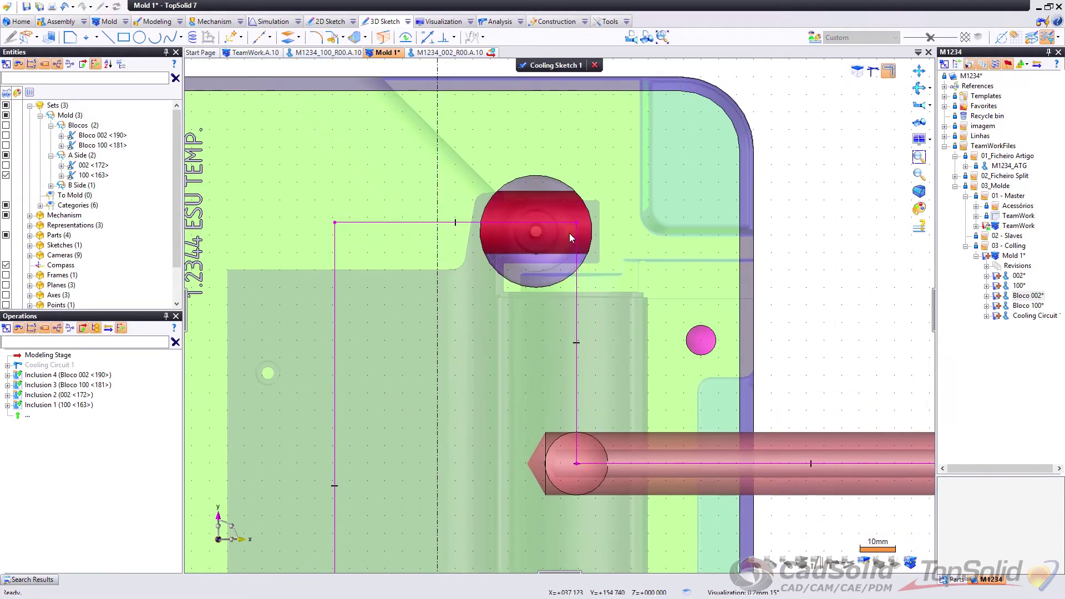
drag(573, 194, 577, 145)
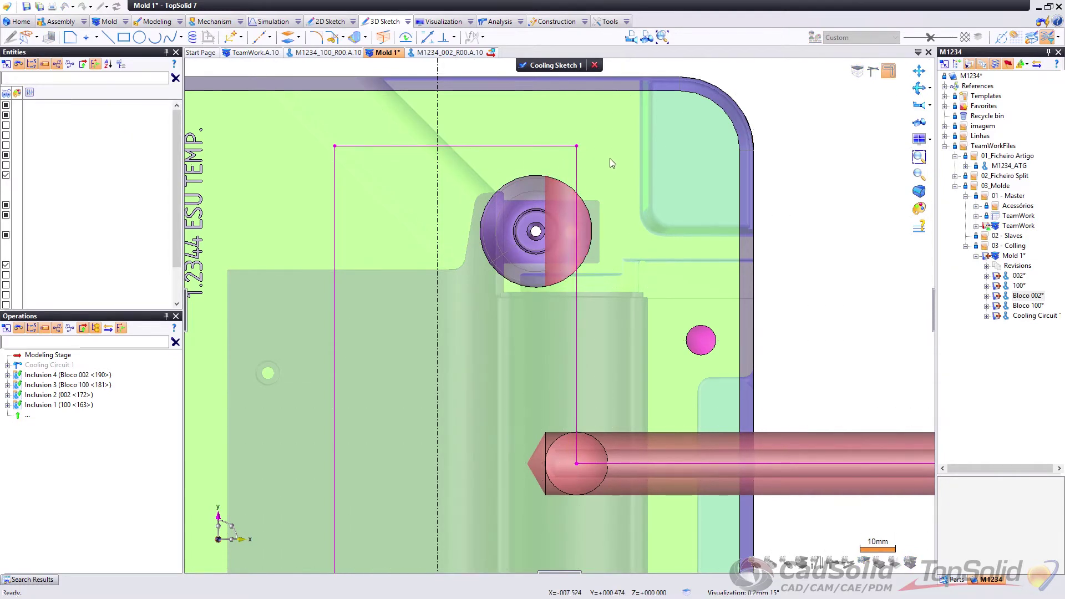
scroll(624, 159, up, 2)
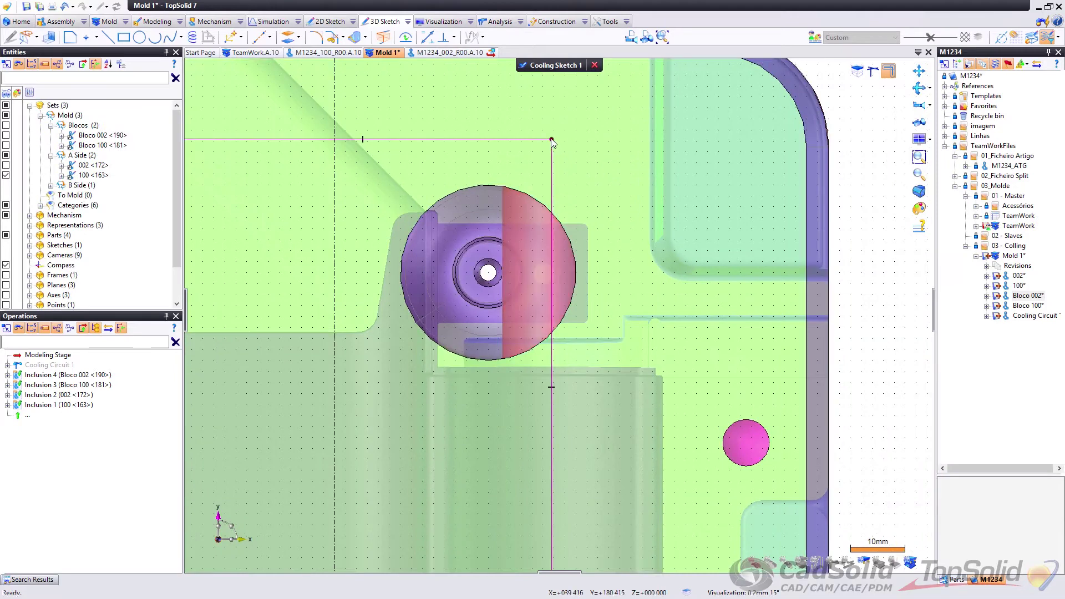
Step: Move the channel corner further outward in X so the long channel clears the large round hole, validate Cooling Sketch 1, and inspect the circuit
mouse_move(552, 140)
mouse_down()
mouse_move(641, 128)
mouse_move(623, 128)
mouse_up()
scroll(588, 152, down, 4)
mouse_move(603, 177)
middle_down()
mouse_move(634, 152)
mouse_move(625, 163)
middle_up()
click(553, 68)
mouse_move(541, 170)
middle_down()
mouse_move(509, 178)
mouse_move(519, 194)
middle_up()
mouse_move(553, 227)
middle_down()
mouse_move(547, 234)
mouse_move(565, 227)
middle_up()
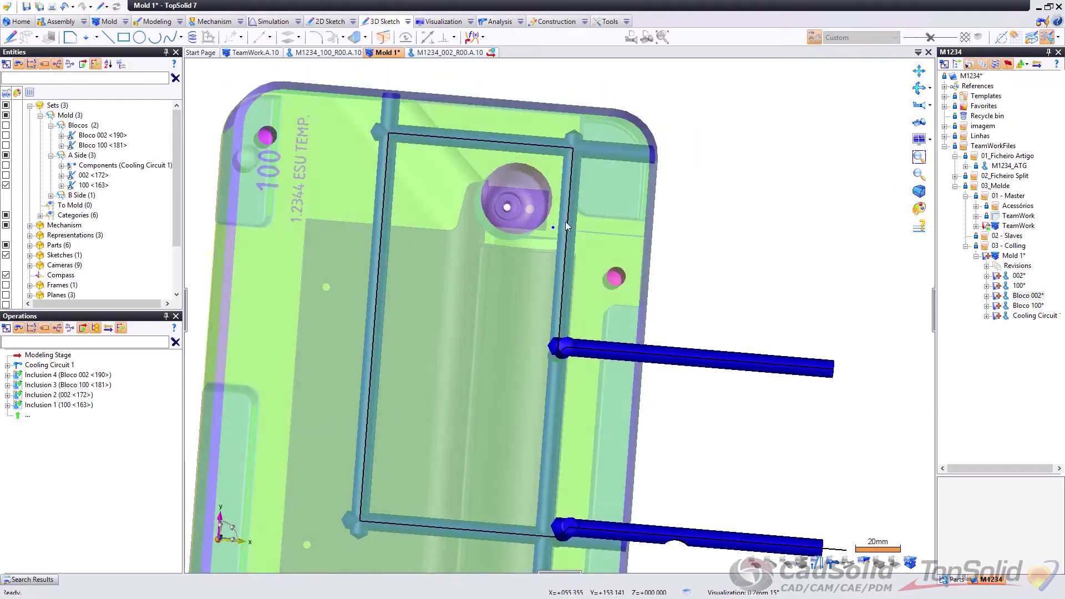
scroll(420, 287, down, 3)
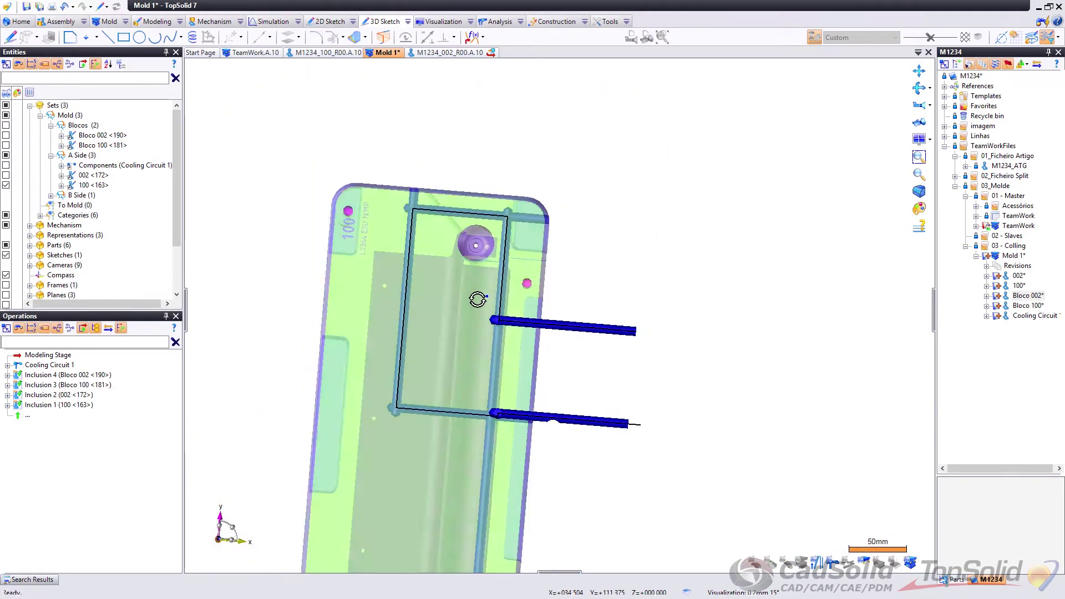
middle_drag(477, 300, 645, 232)
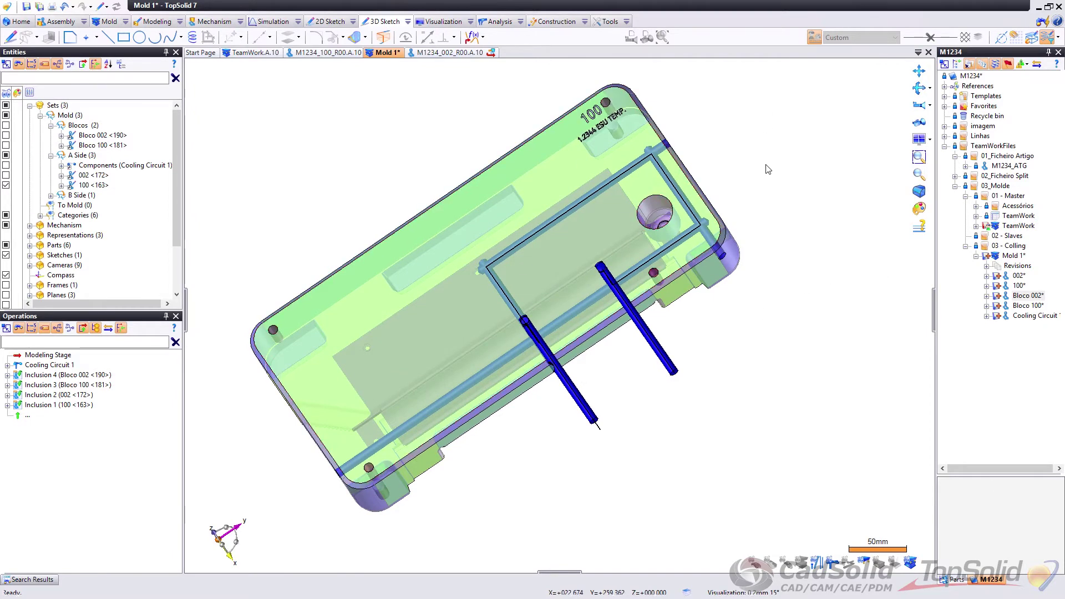
middle_drag(653, 231, 549, 221)
Step: Delete Cooling Circuit 1 and accept its deletion from the mold assembly
click(48, 365)
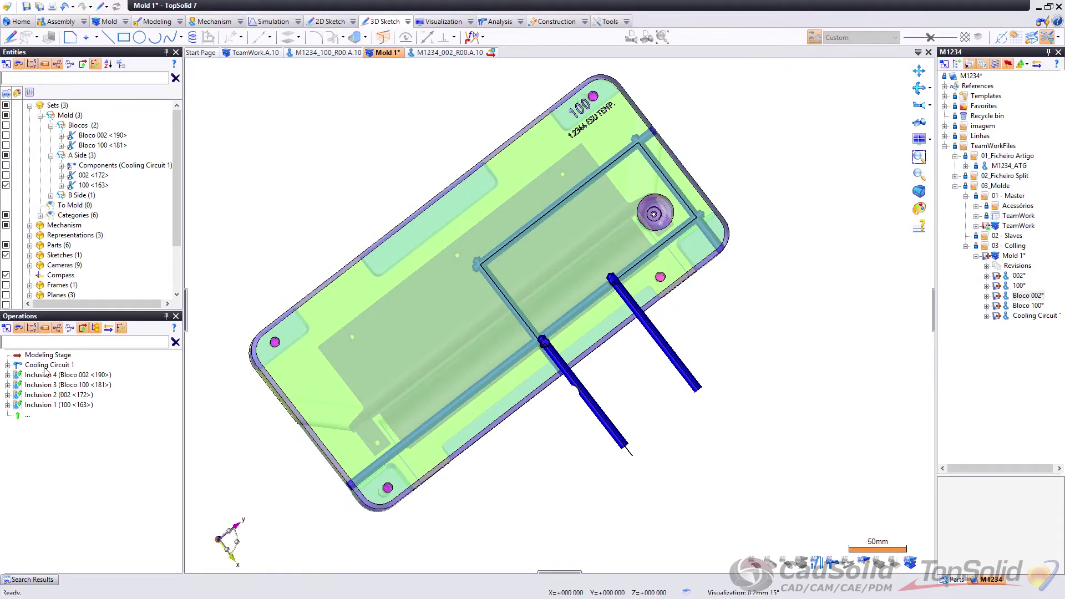
right_click(45, 367)
click(72, 421)
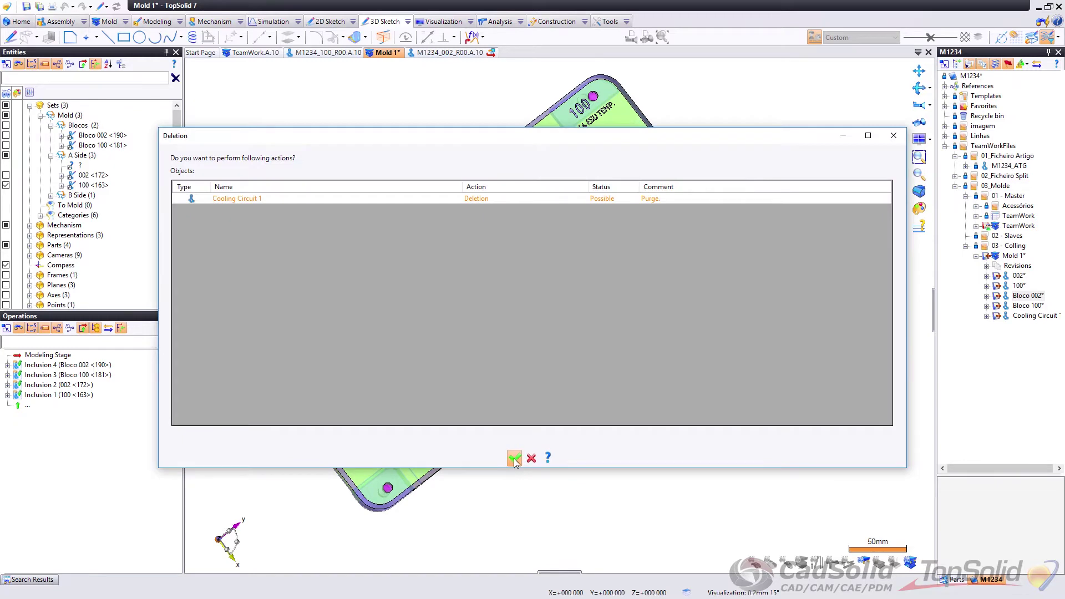
click(515, 458)
click(510, 316)
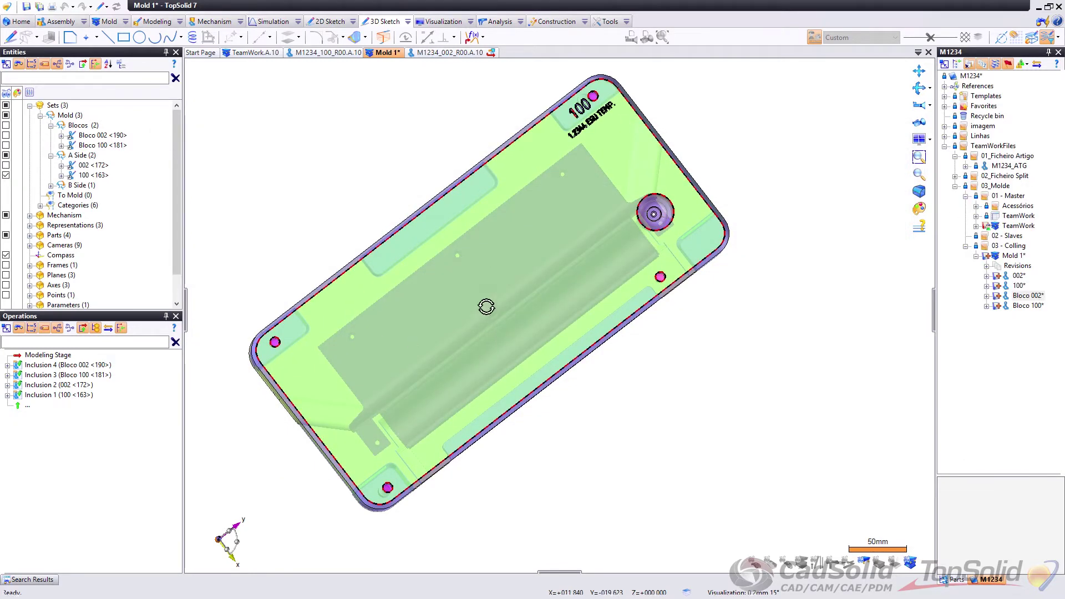
middle_drag(486, 307, 512, 228)
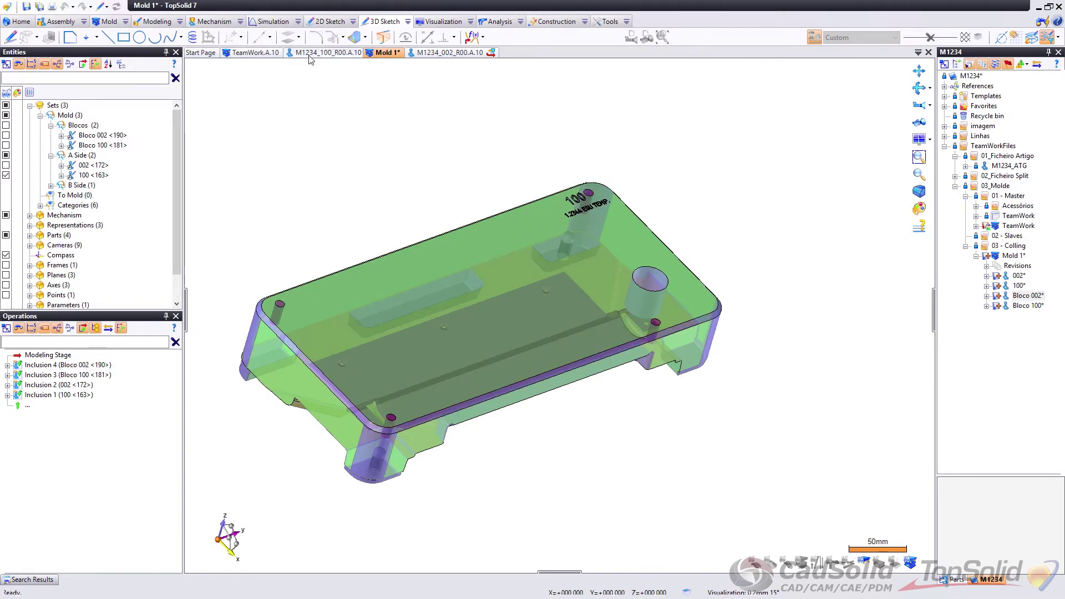
Step: Show plate 002 together with insert 100 and insert the Linhas A Side part from the Linhas folder into the mold assembly
click(5, 164)
middle_drag(295, 259, 511, 244)
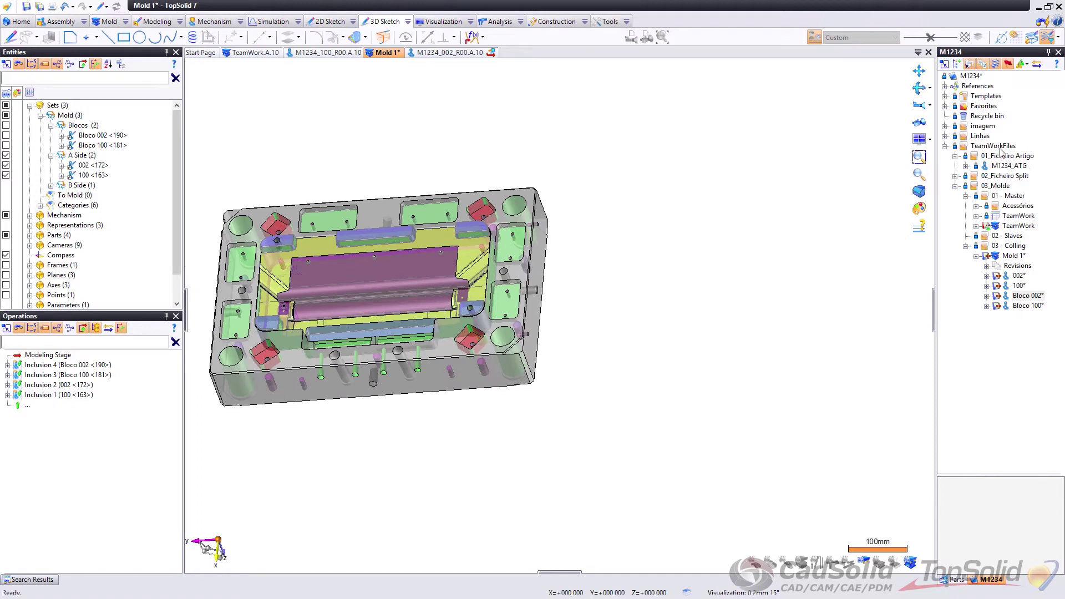
click(945, 136)
click(992, 147)
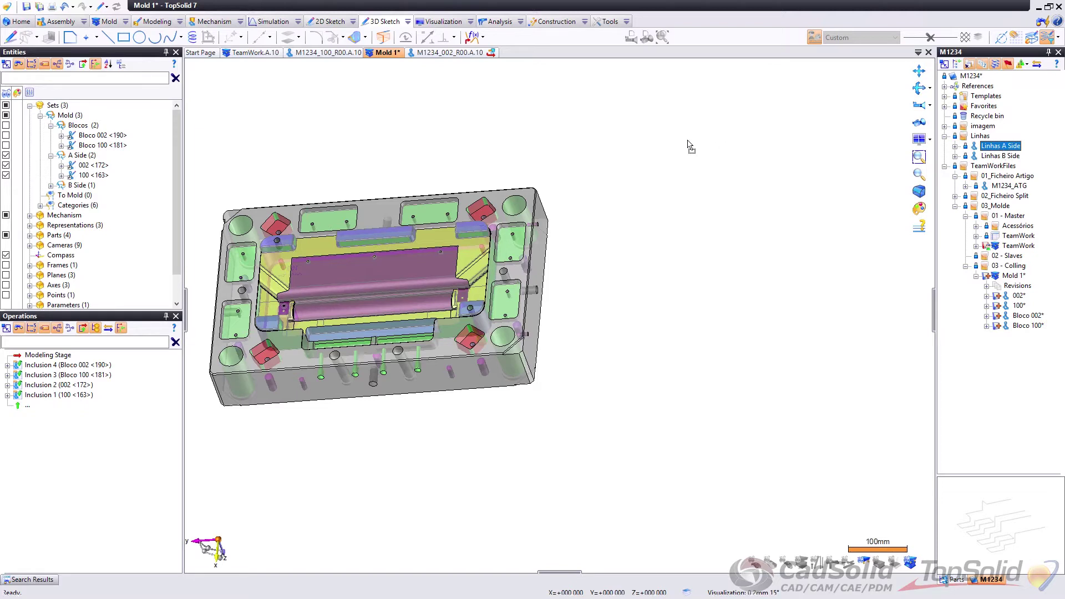
drag(687, 141, 625, 130)
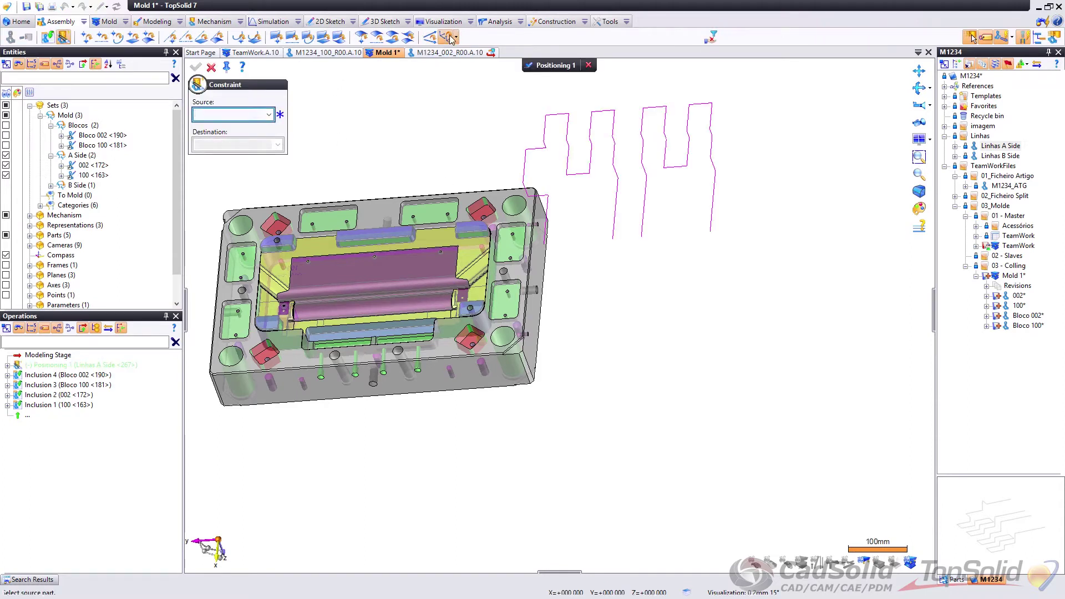
Step: Position Linhas A Side with a Frame on Frame constraint from its own frame to the Absolute Frame, with zero offsets and rotations
click(447, 37)
click(268, 116)
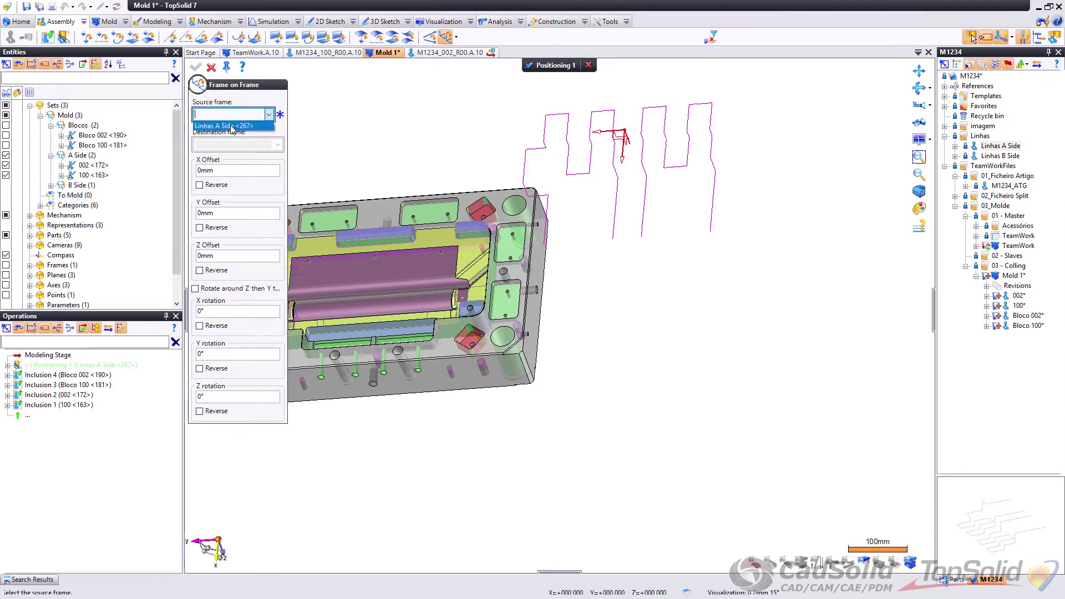
click(244, 128)
click(270, 145)
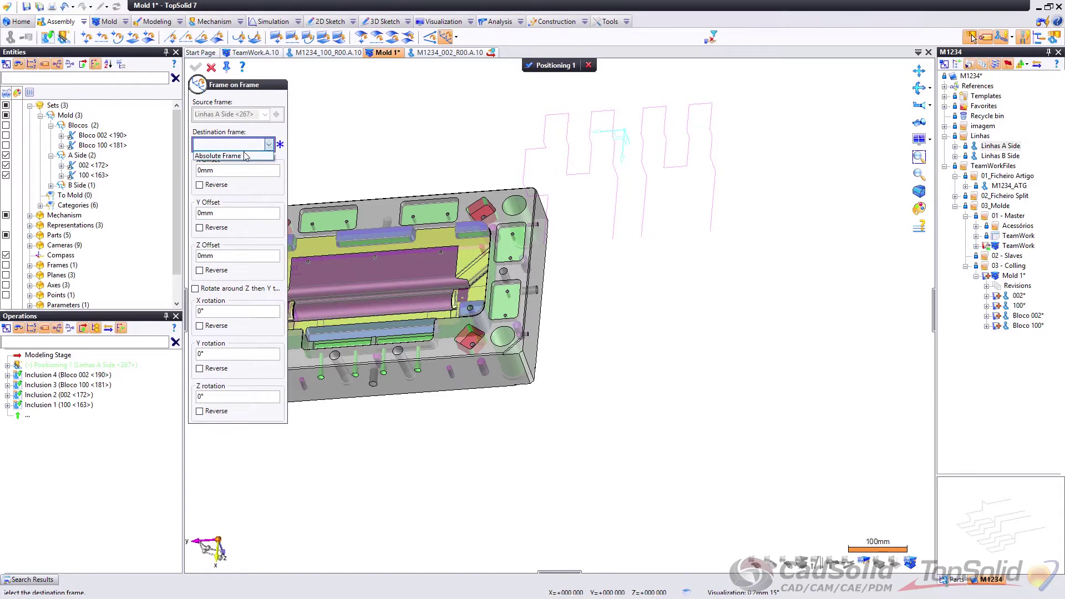
click(233, 157)
click(211, 68)
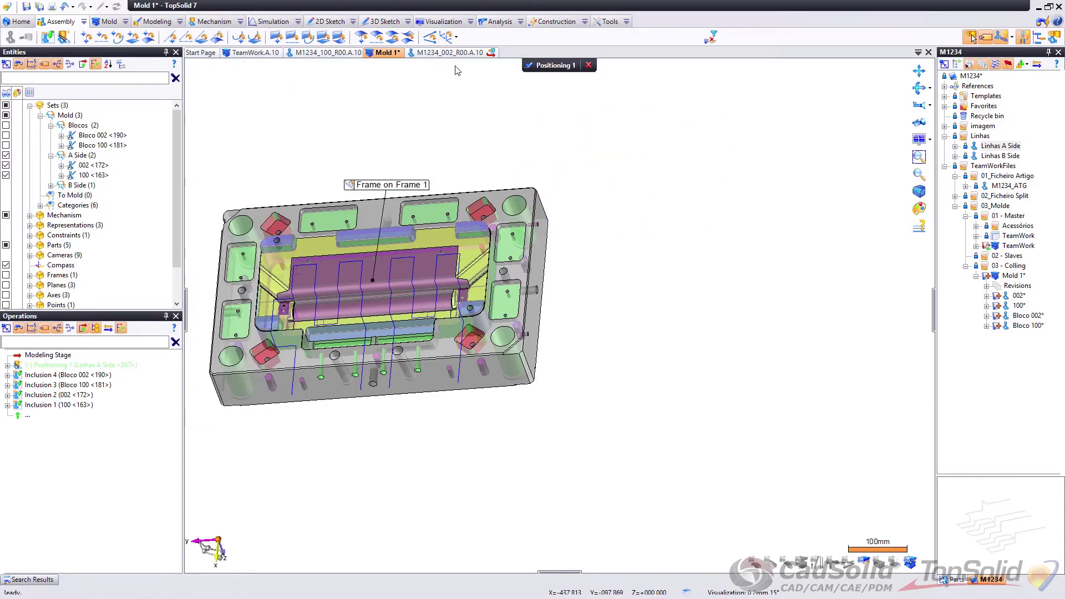
Step: Examine the imported cooling lines against the mold, hiding plate 002 and insert 100 and showing both again
middle_drag(571, 149, 528, 224)
scroll(577, 227, down, 3)
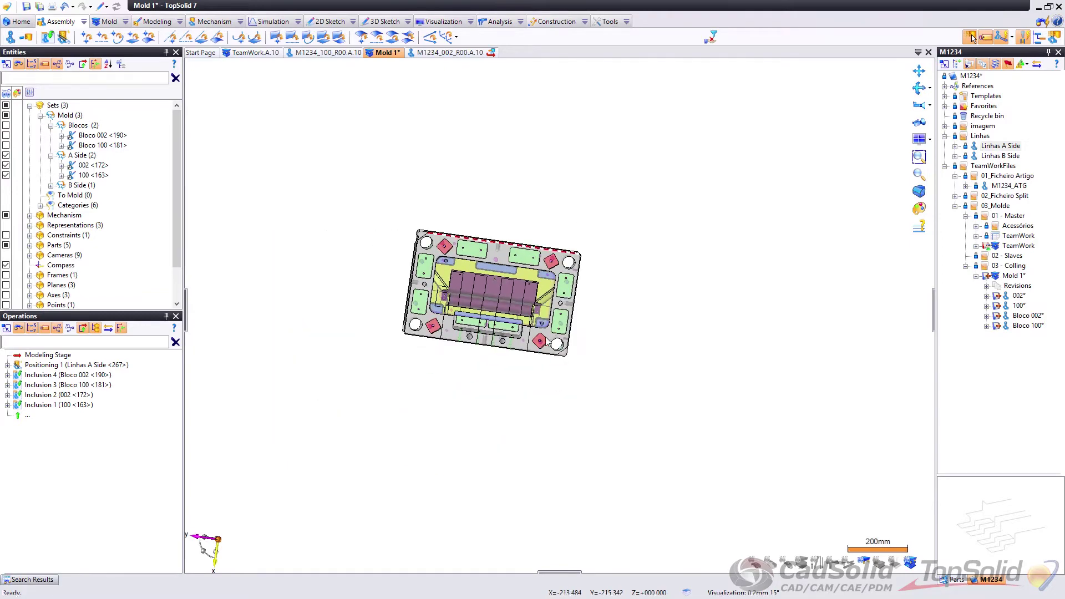
scroll(521, 184, up, 5)
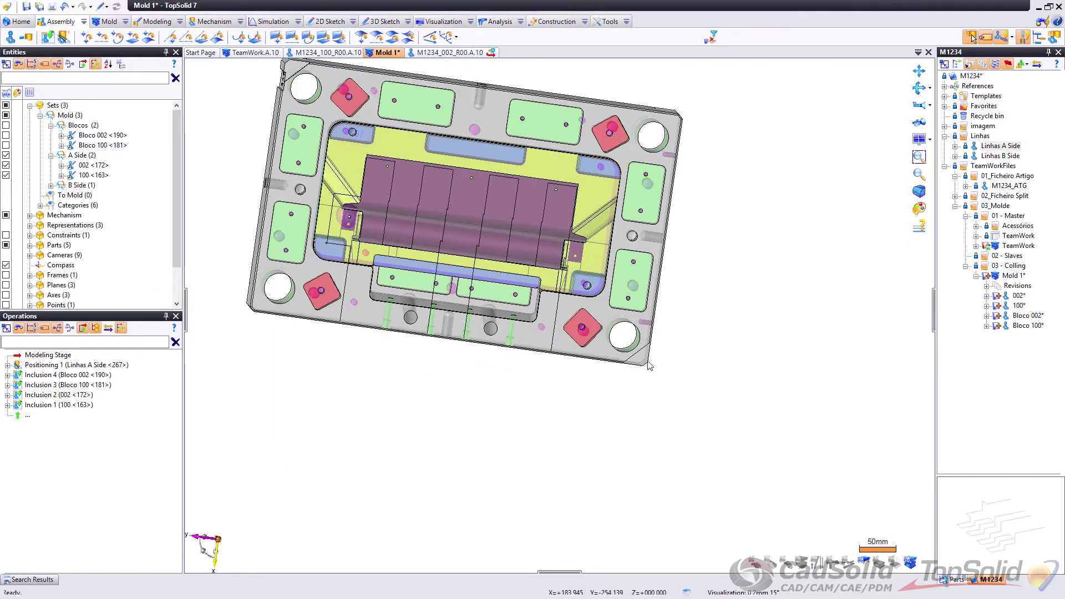
mouse_move(659, 315)
middle_down()
mouse_move(660, 292)
mouse_move(667, 322)
mouse_move(684, 269)
middle_up()
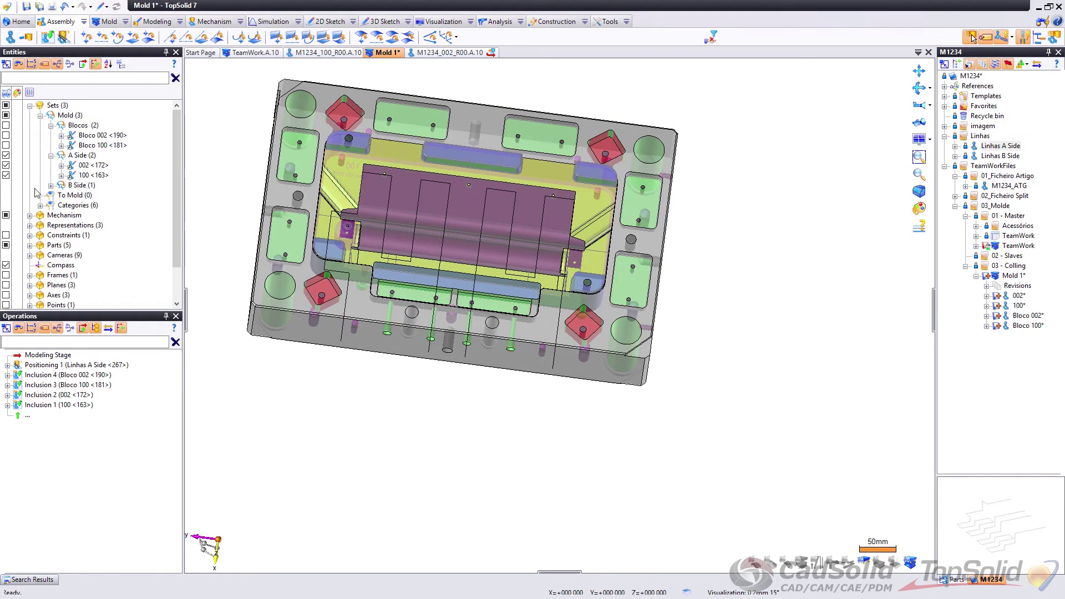
click(6, 165)
click(6, 175)
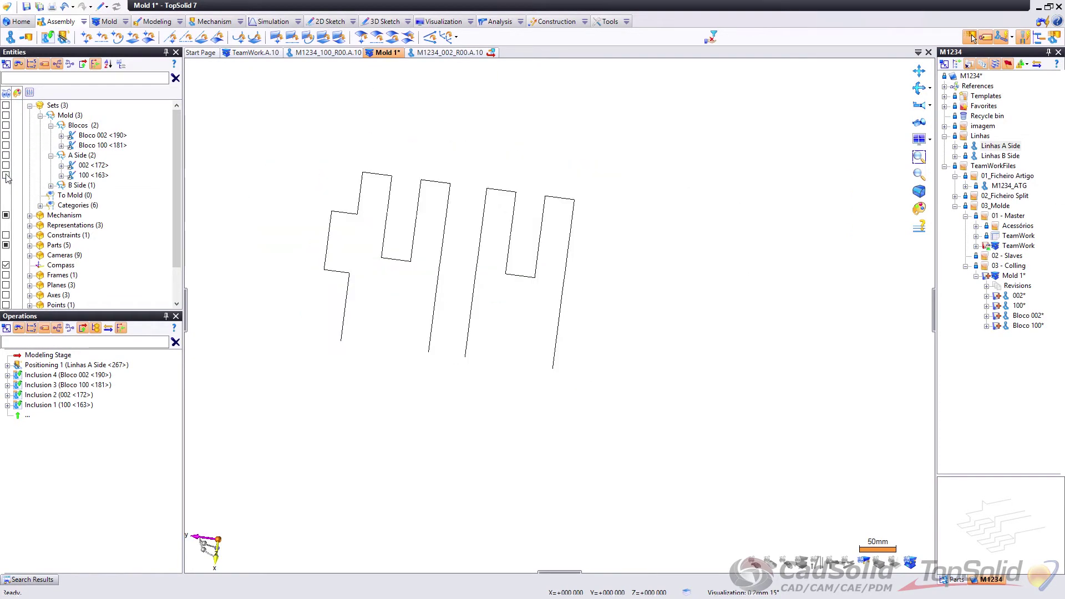
click(6, 165)
click(6, 175)
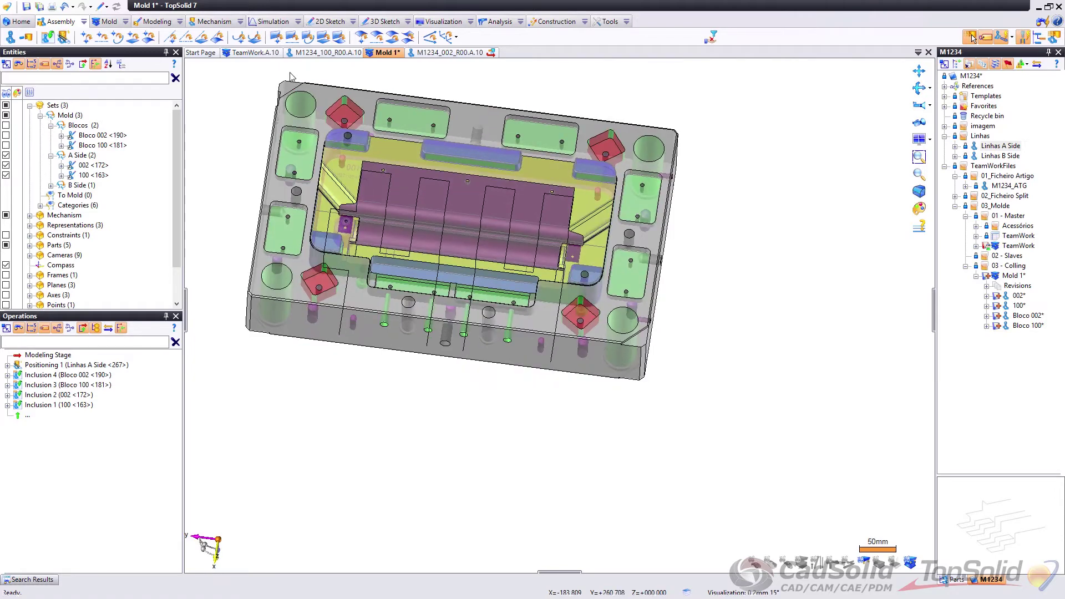
Step: Start a cooling circuit in set Circuit 1 through insert 100 and plate 002, with an 8 mm drilling diameter
click(116, 21)
click(173, 37)
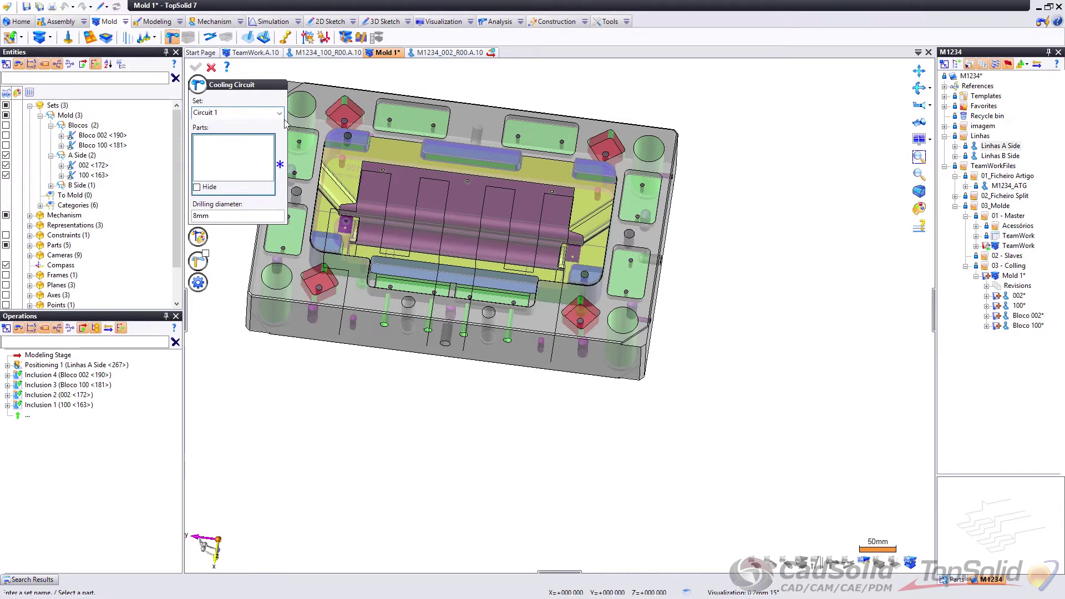
key(Return)
click(465, 167)
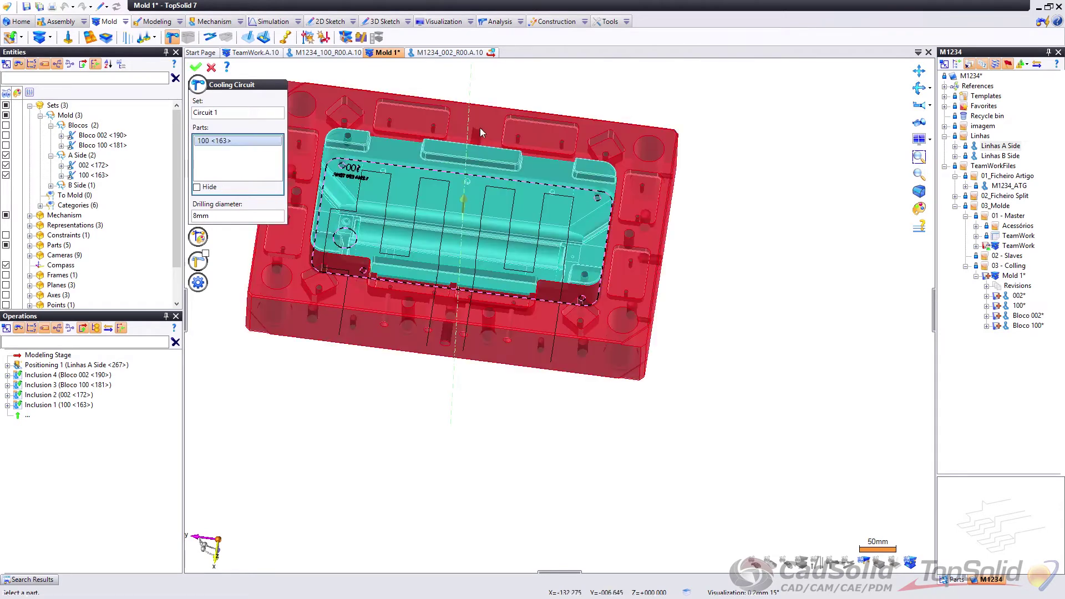
click(479, 127)
middle_drag(511, 218, 577, 250)
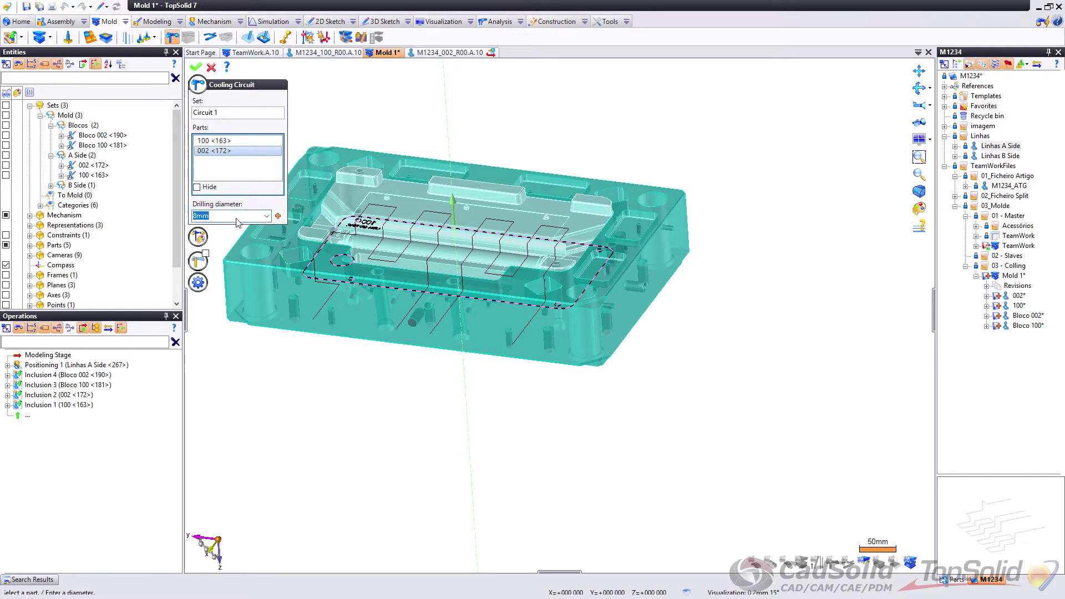
Step: Review the circuit's options, keep the Normal style, no baffle lines and Shortest drilling as direction mode, and accept the circuit
click(200, 237)
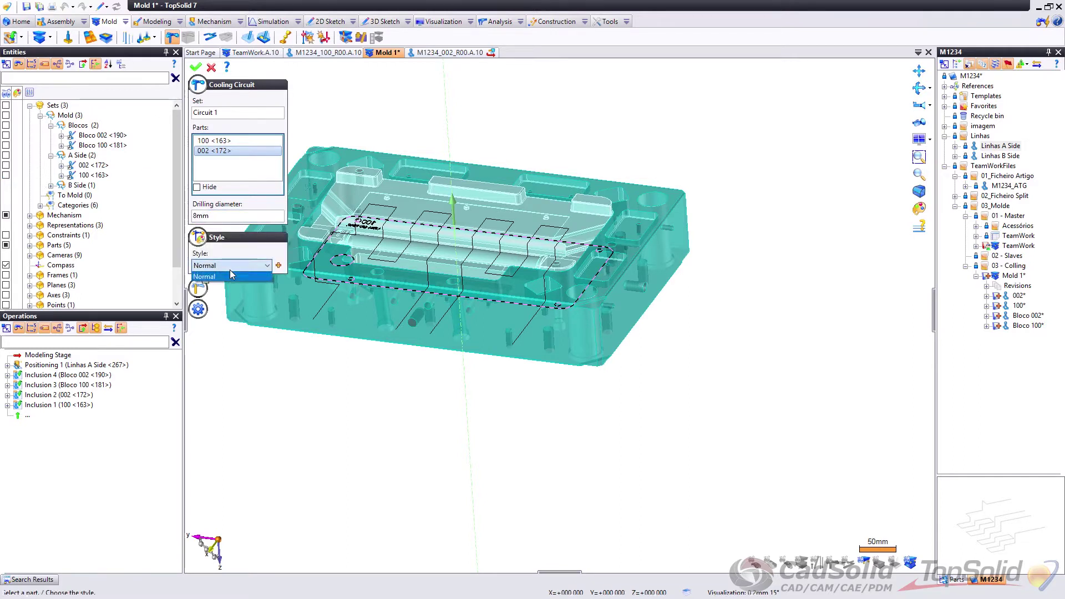
click(198, 290)
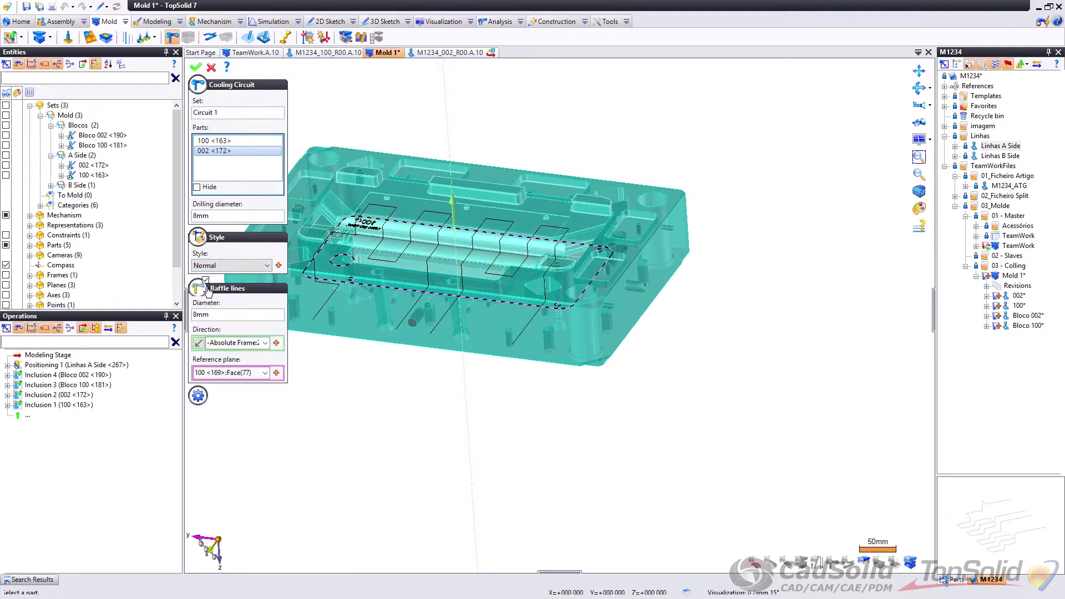
click(200, 288)
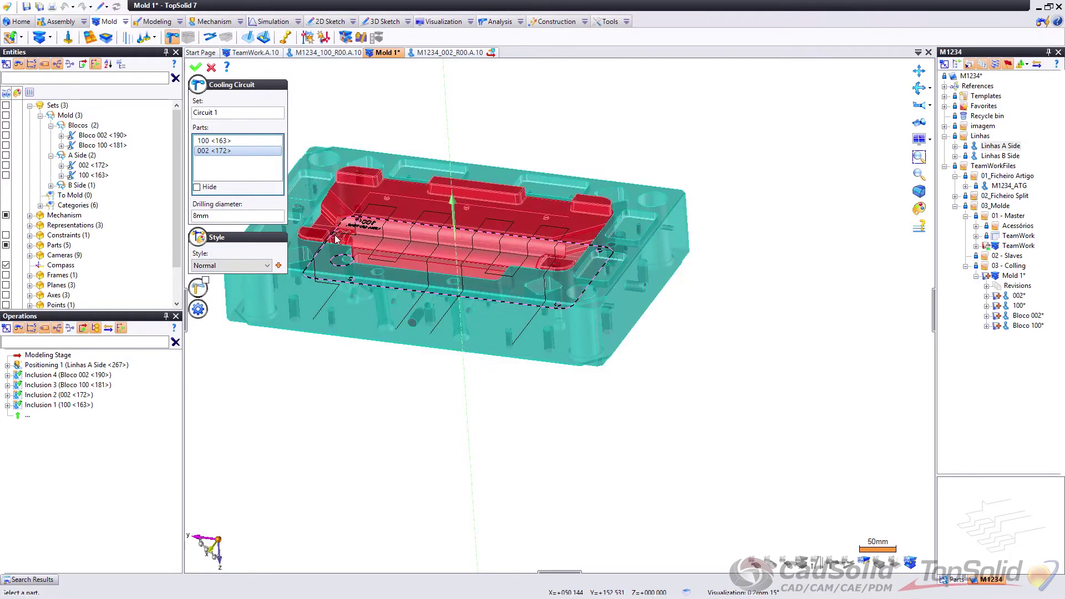
click(197, 312)
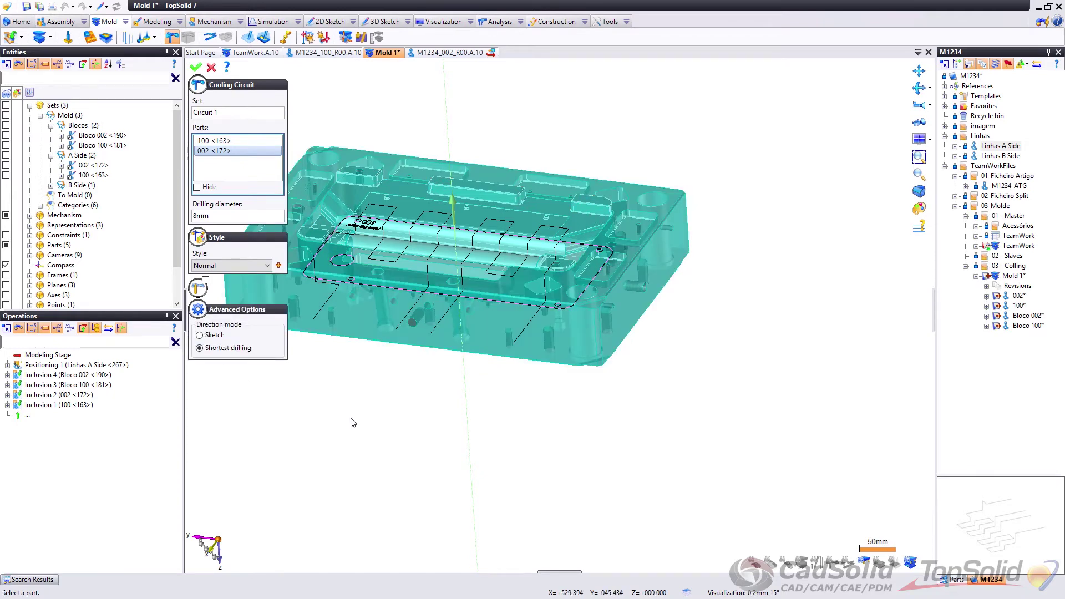
scroll(737, 305, down, 2)
middle_drag(640, 268, 626, 326)
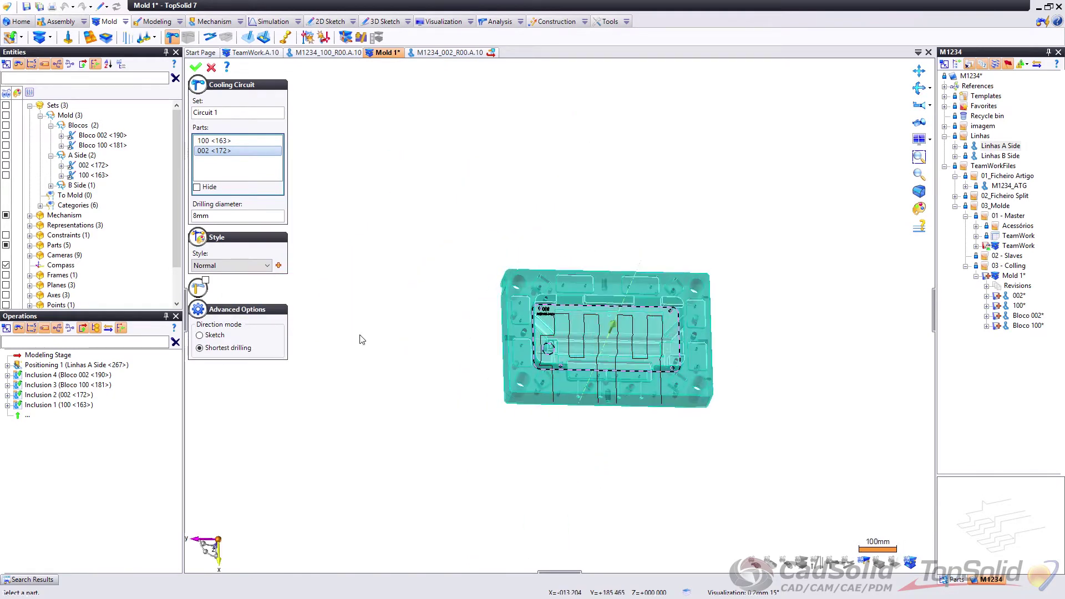
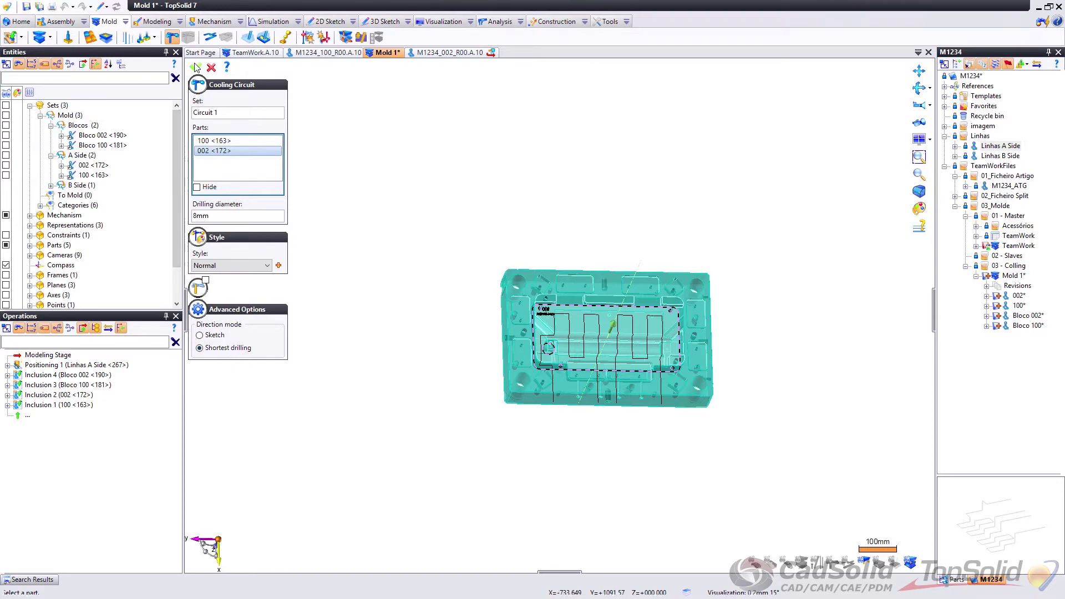
click(195, 68)
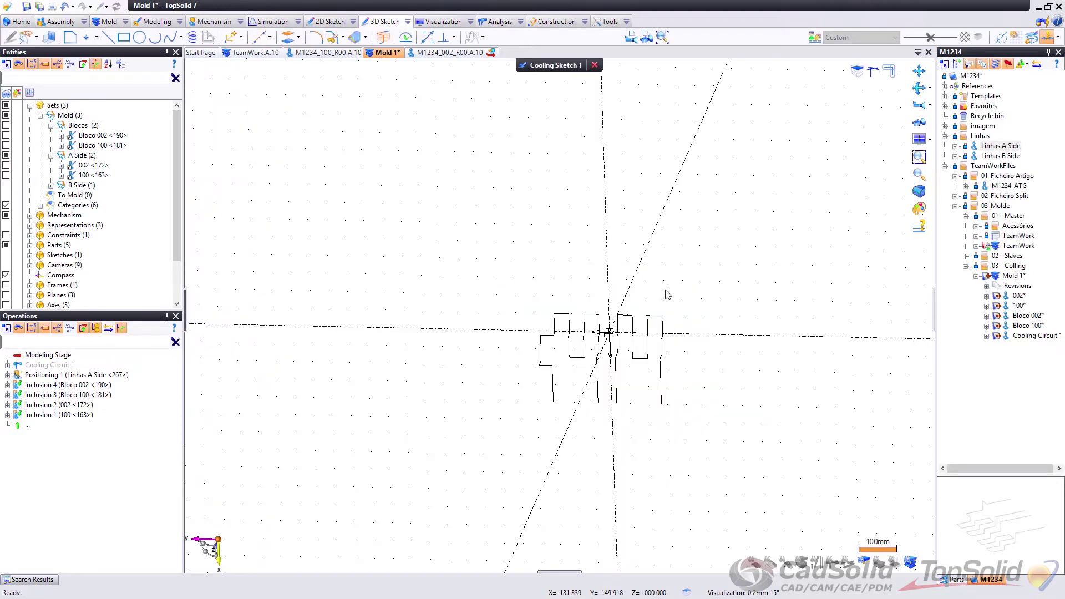
Step: Use Edges Copy to bring the imported serpentine line on the negative Y side into Cooling Sketch 1 as drilled channels
click(631, 38)
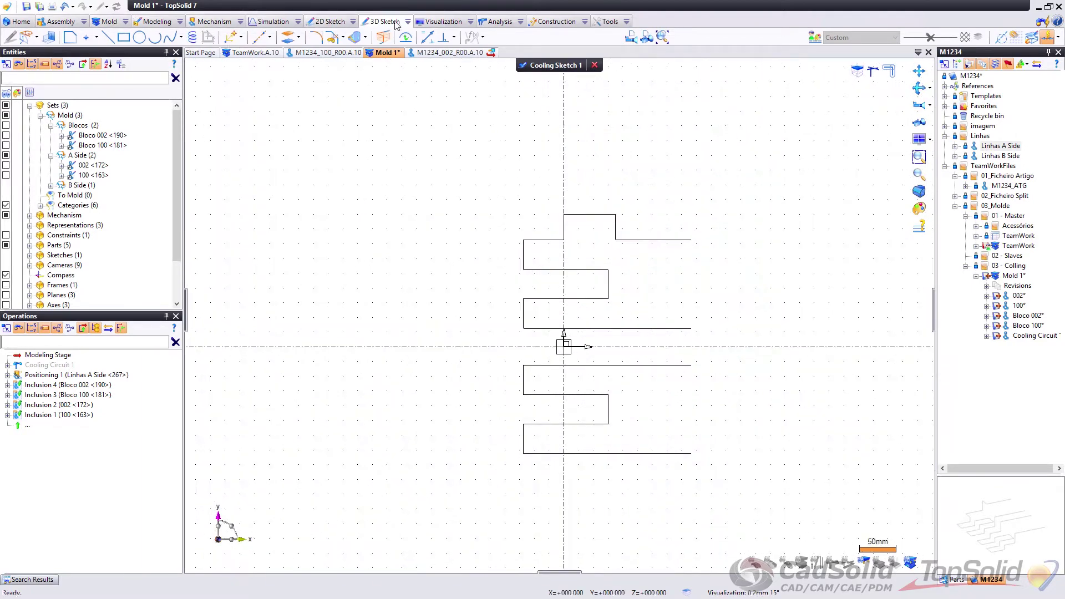
click(366, 38)
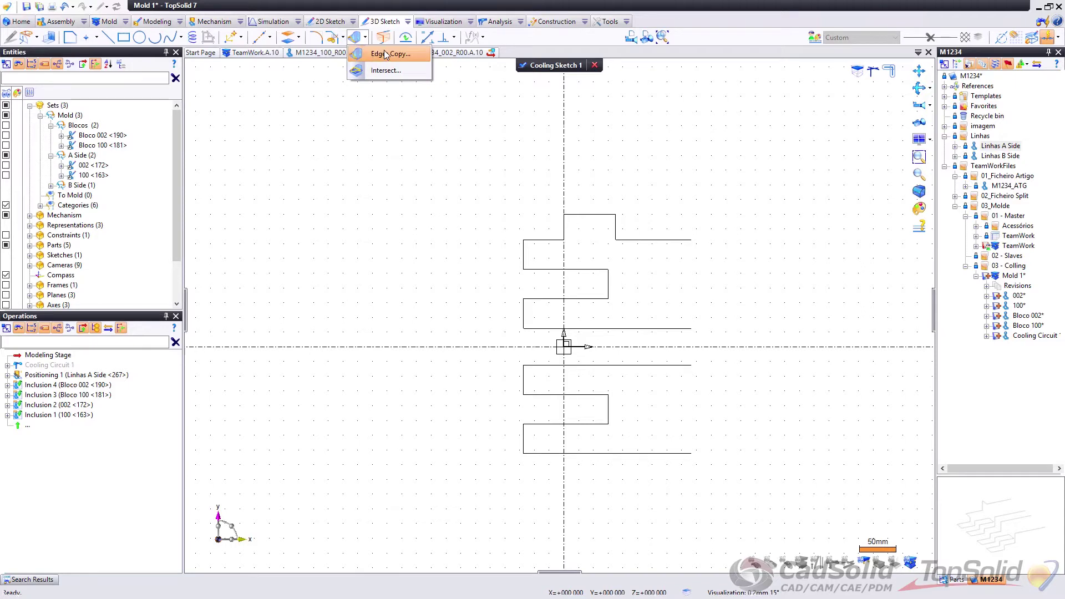
click(382, 55)
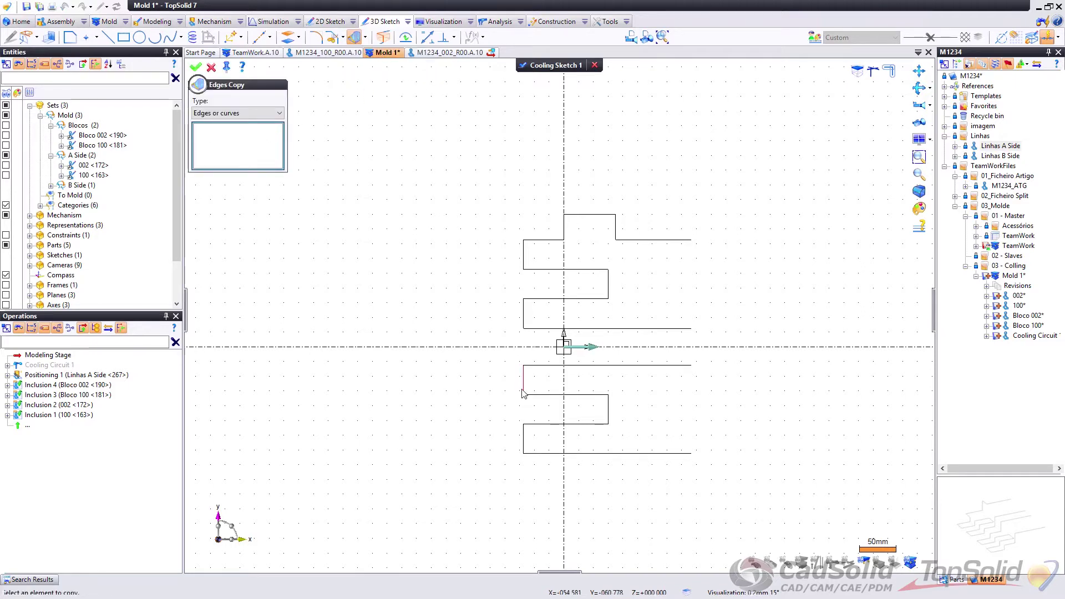
drag(543, 379, 710, 472)
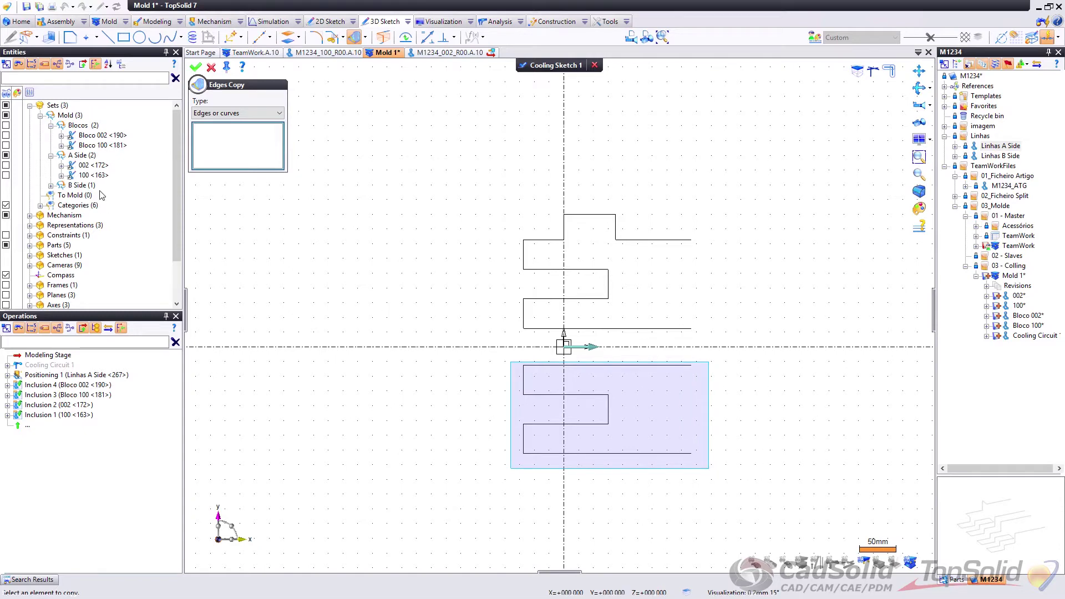
scroll(304, 184, down, 2)
scroll(532, 319, up, 2)
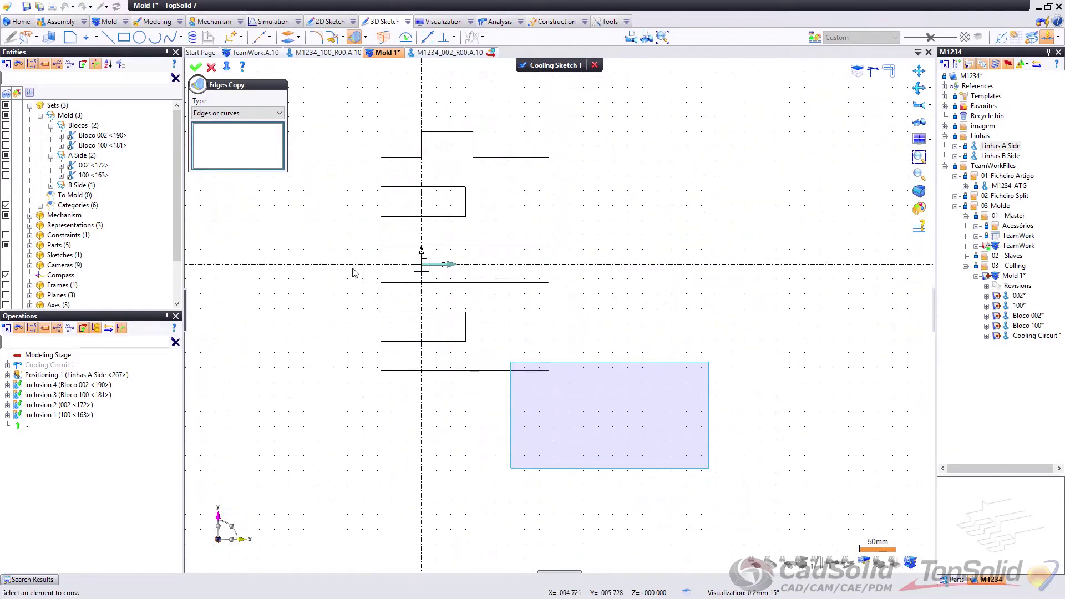
drag(355, 272, 610, 420)
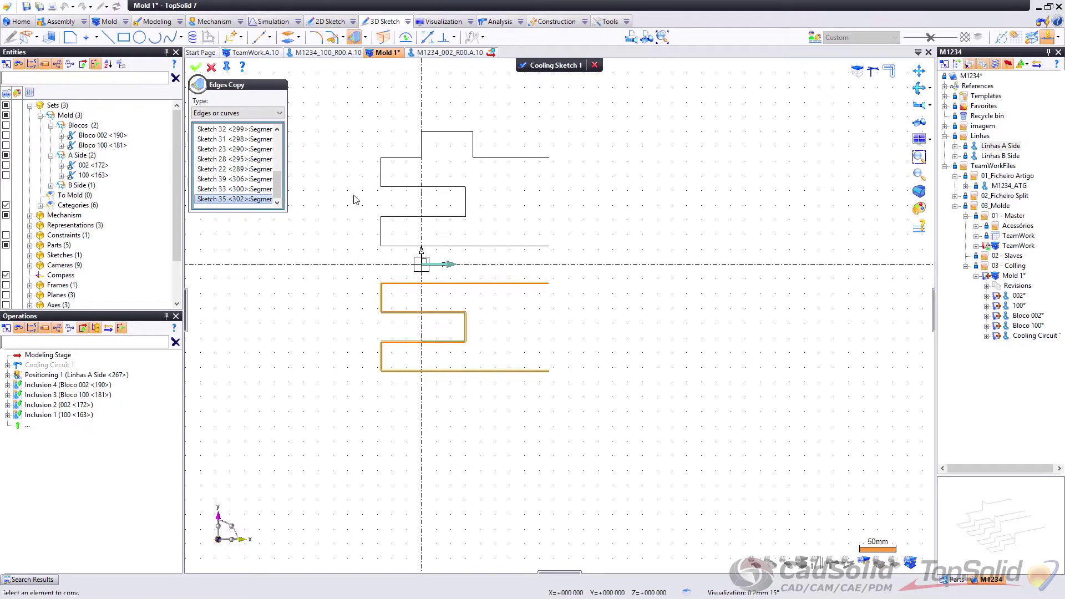
key(Return)
mouse_move(517, 246)
middle_down()
mouse_move(535, 172)
mouse_move(670, 188)
mouse_move(583, 171)
mouse_move(303, 158)
middle_up()
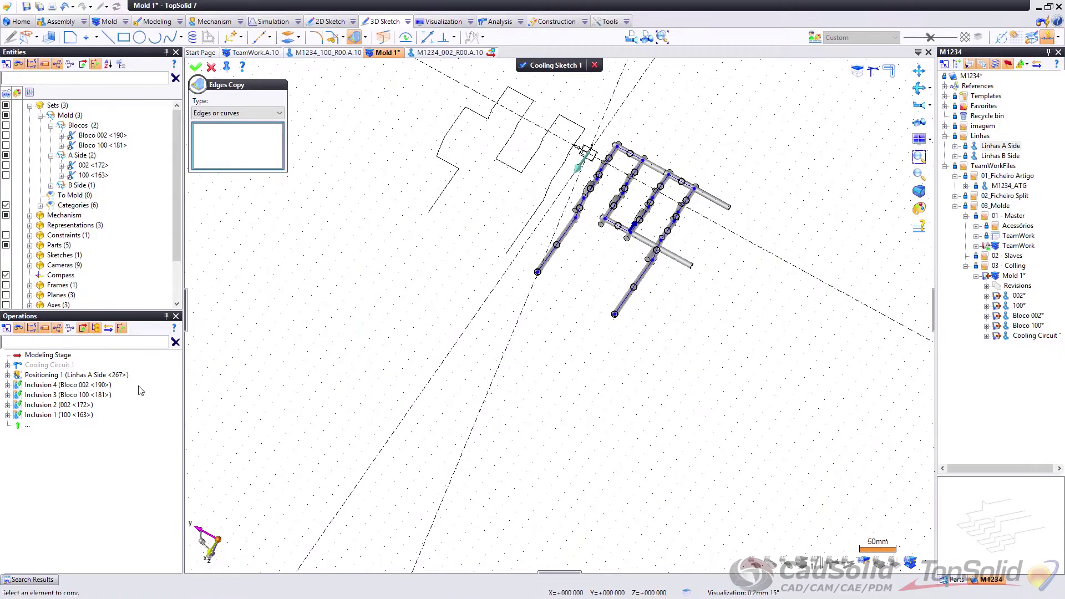
Step: Validate Cooling Sketch 1 so the copied lines become the circuit's drilled channels
middle_drag(708, 282, 561, 81)
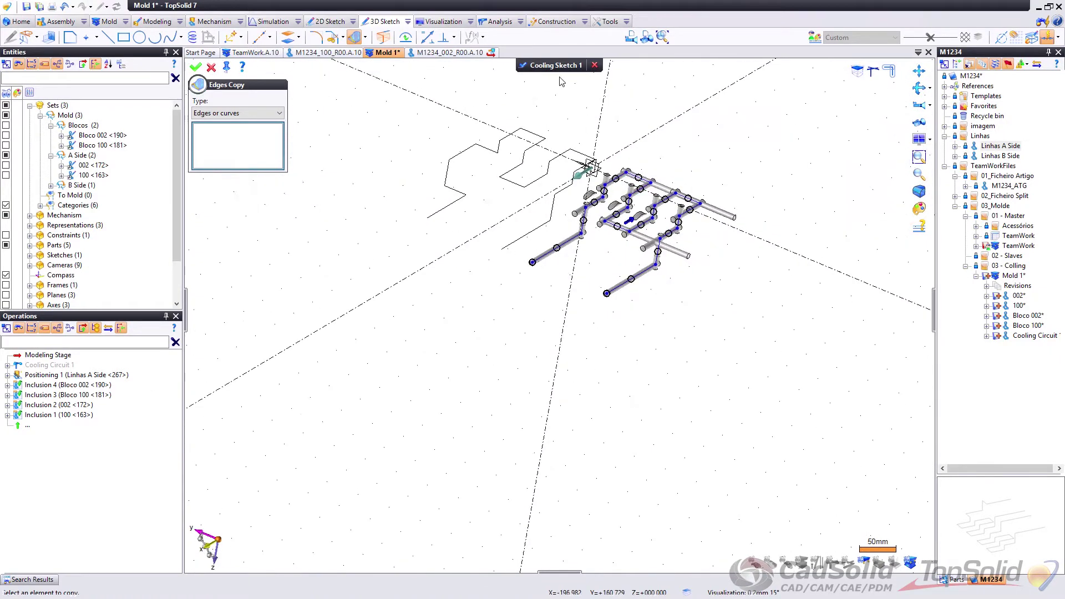
click(528, 63)
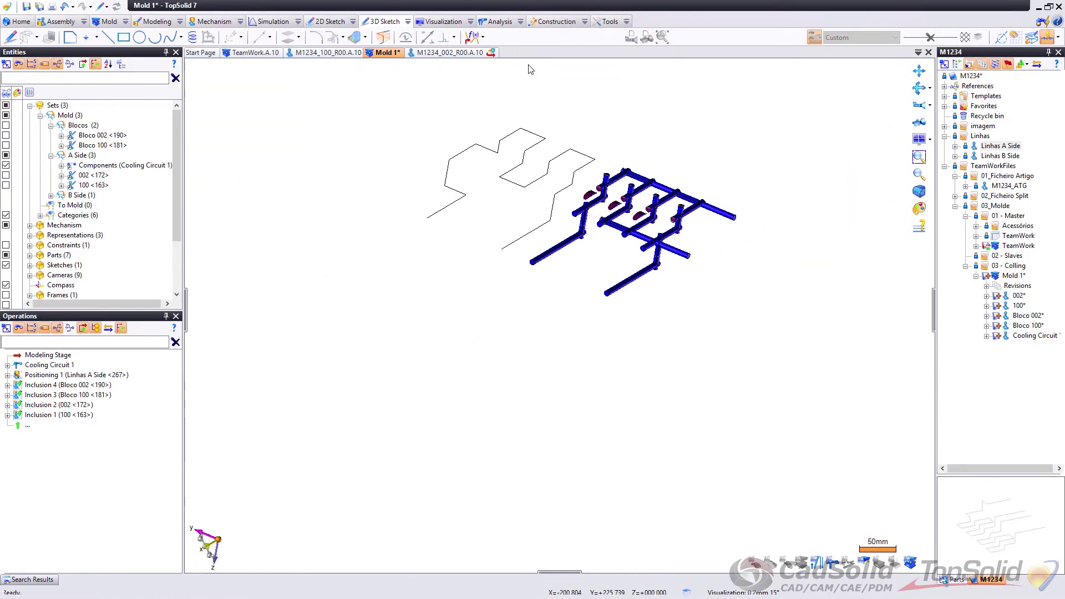
mouse_move(545, 229)
middle_down()
mouse_move(563, 261)
mouse_move(533, 229)
middle_up()
scroll(533, 229, up, 5)
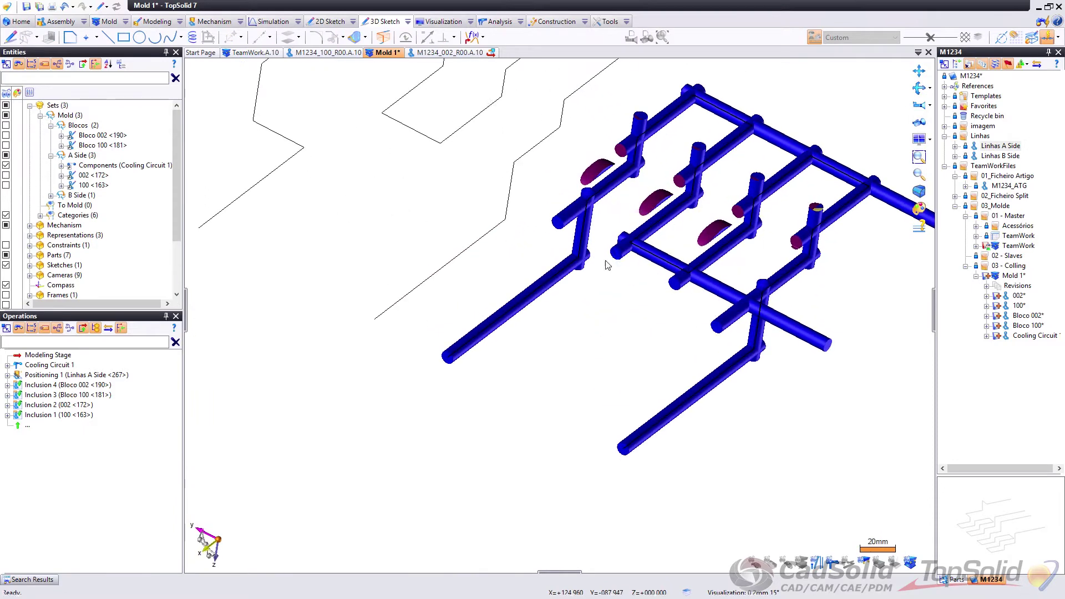
Step: Edit Cooling Circuit 1's cooling sketch and set the long end drilling farther from the mold centre as the circuit's entry
right_click(42, 365)
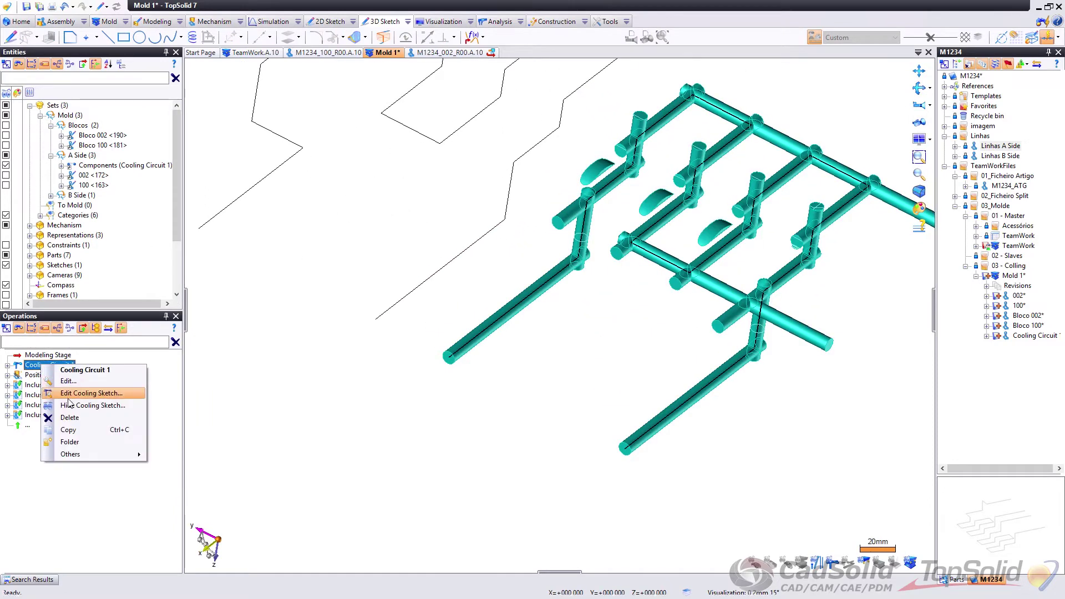
click(76, 393)
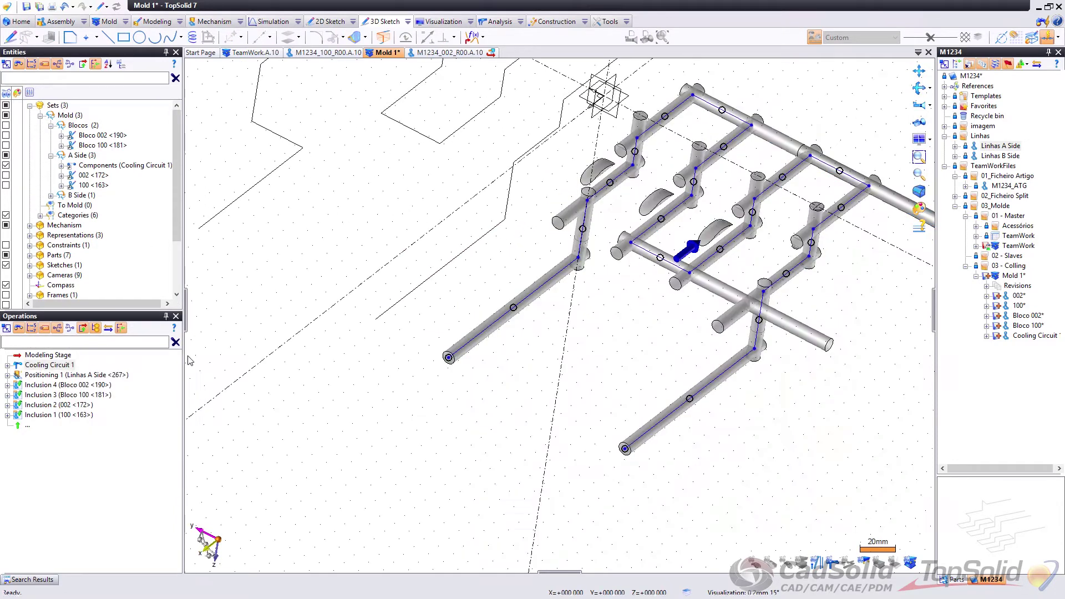
scroll(427, 290, down, 5)
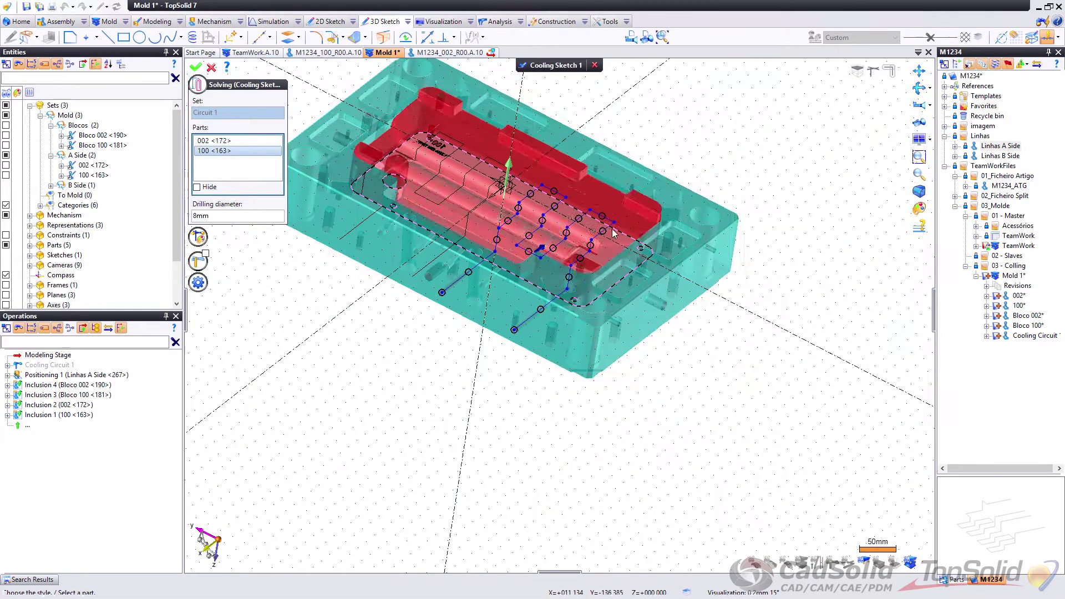
click(195, 67)
scroll(627, 233, up, 2)
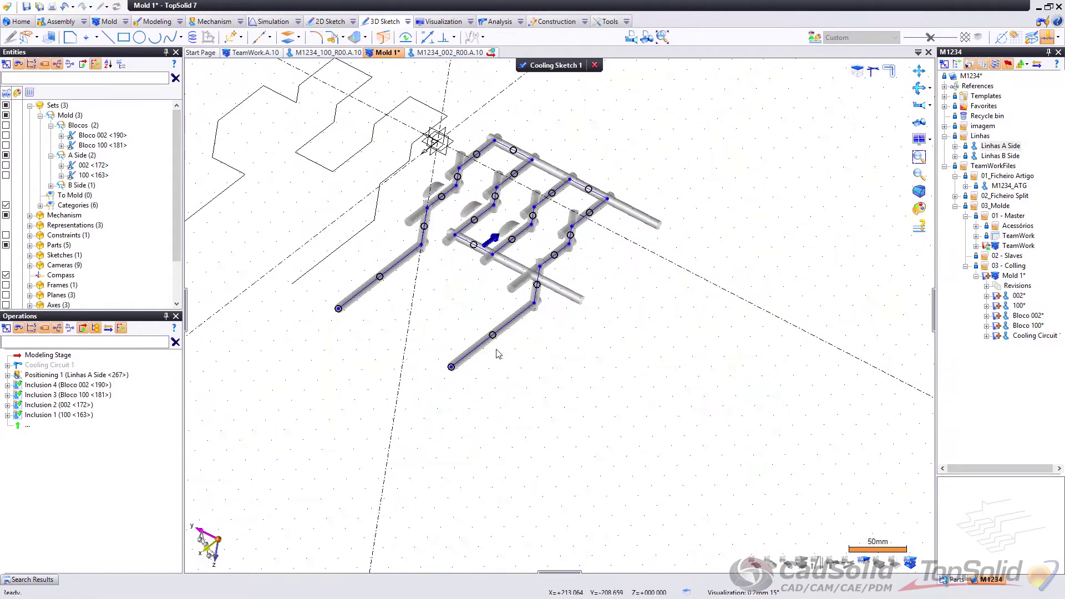
click(514, 216)
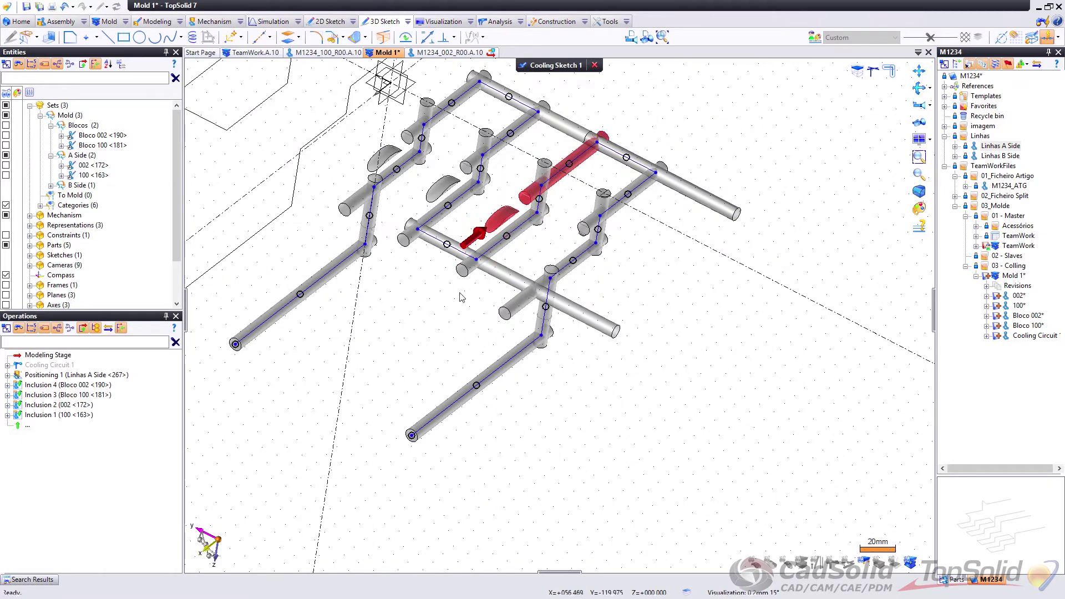
right_click(427, 439)
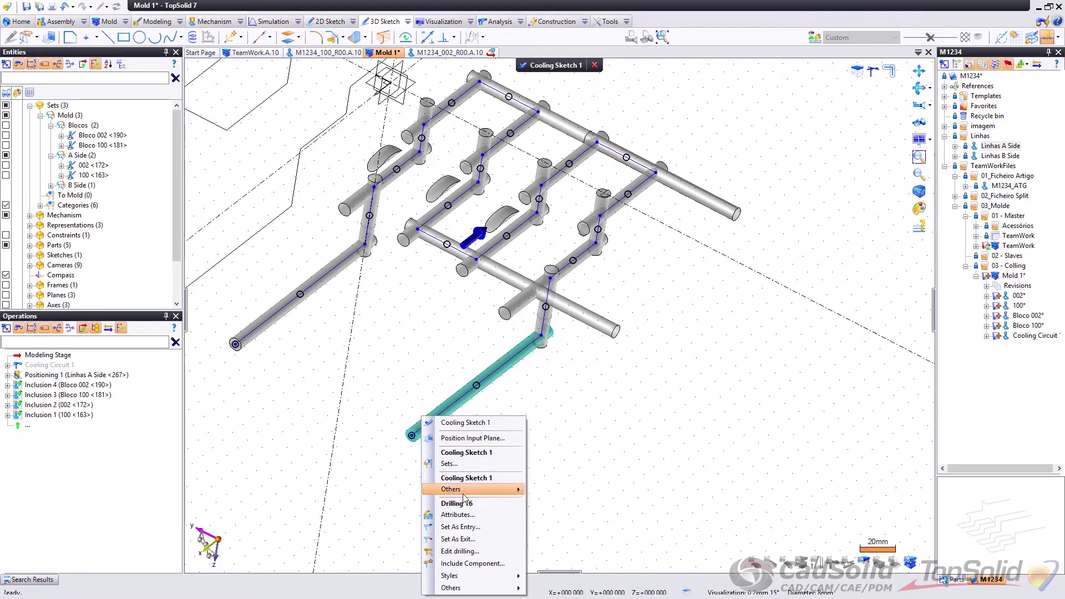
click(465, 528)
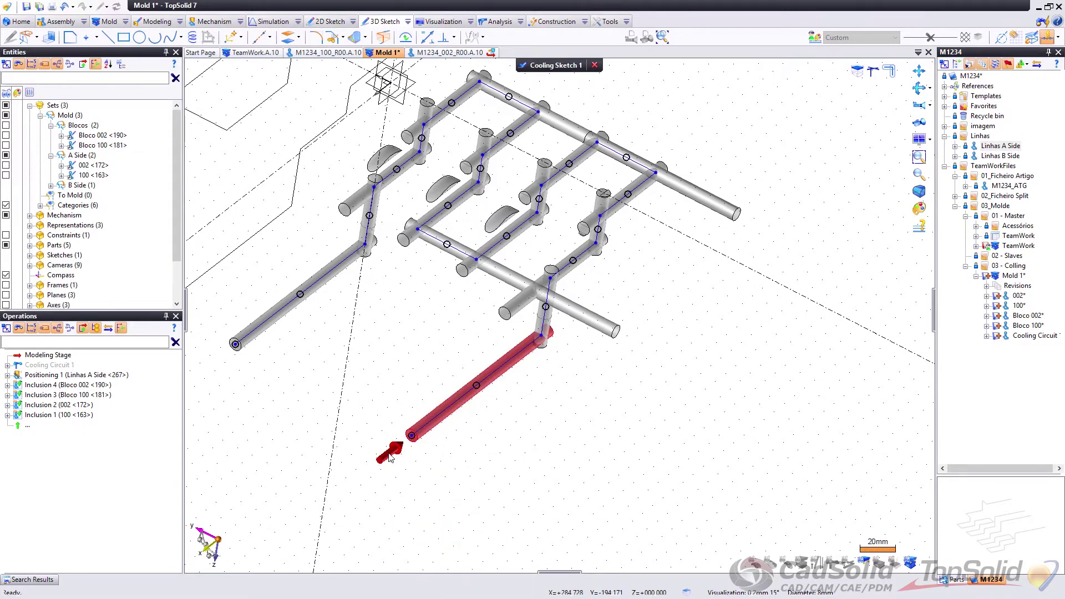
middle_drag(369, 475, 373, 487)
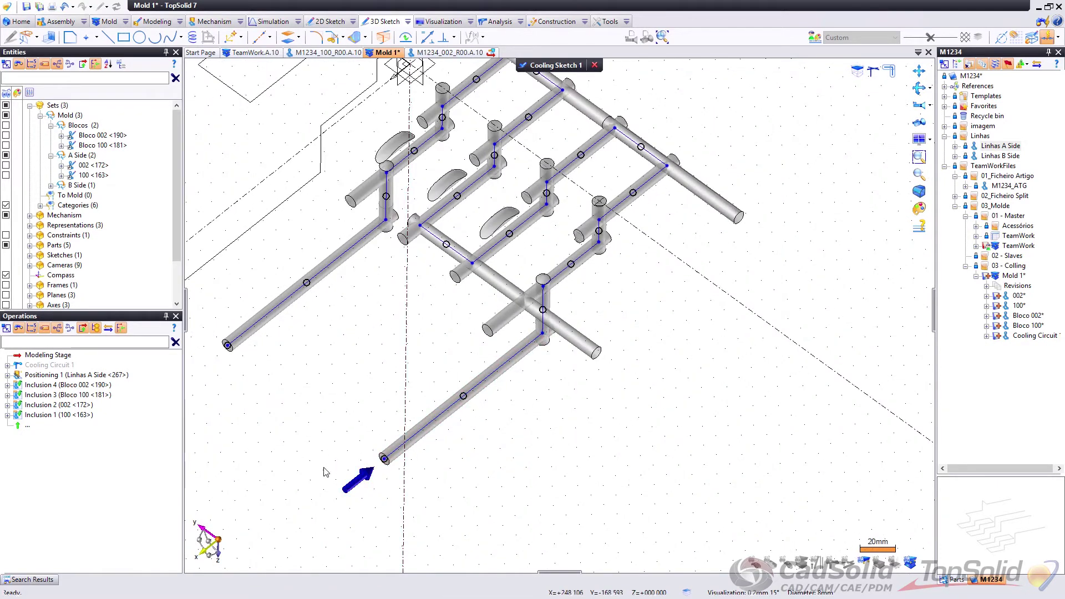
Step: Set the other long end drilling, nearer the mold centre, as the circuit's exit and validate the cooling sketch
middle_drag(384, 447, 391, 370)
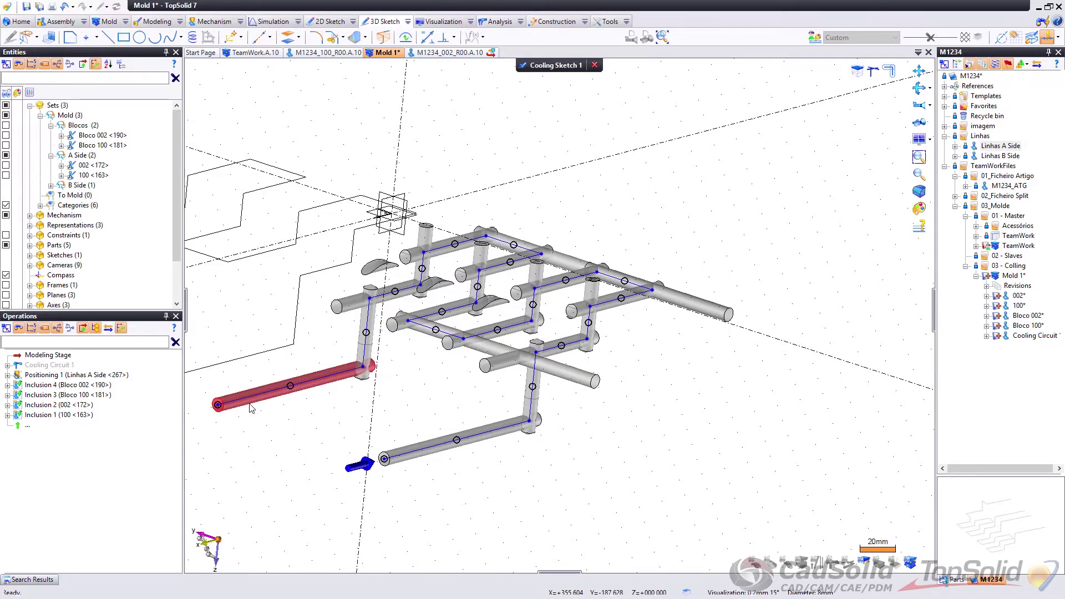
right_click(249, 404)
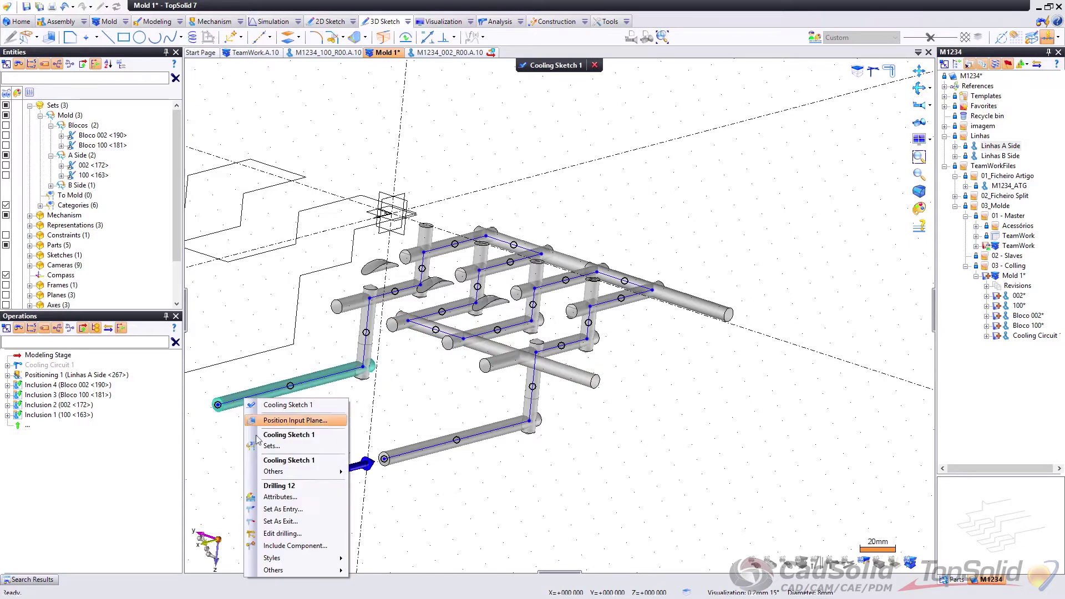
click(278, 521)
middle_drag(366, 428, 361, 276)
scroll(377, 324, down, 3)
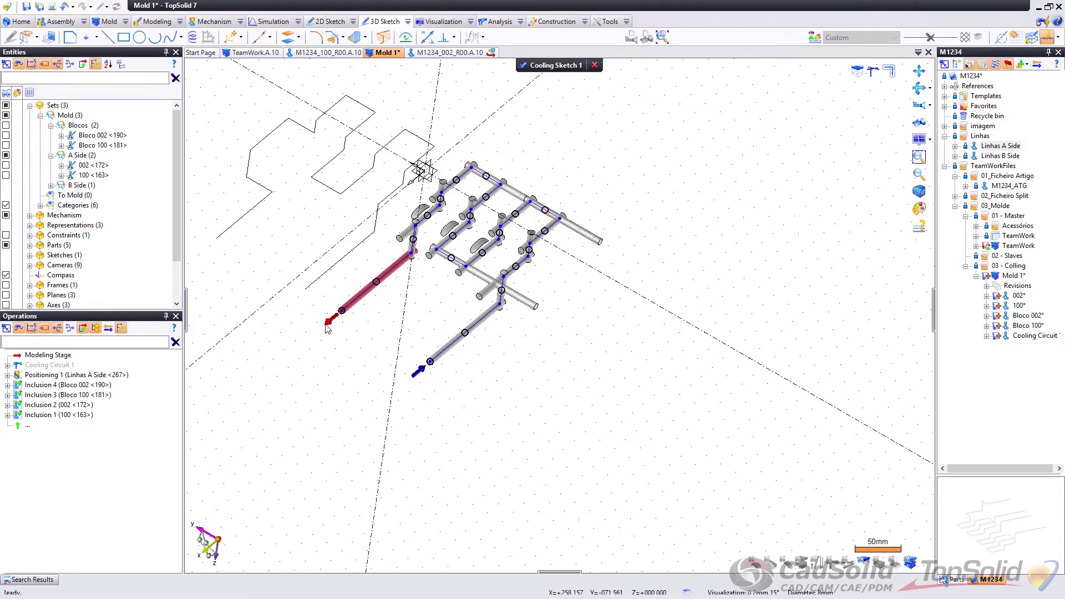
scroll(332, 313, up, 2)
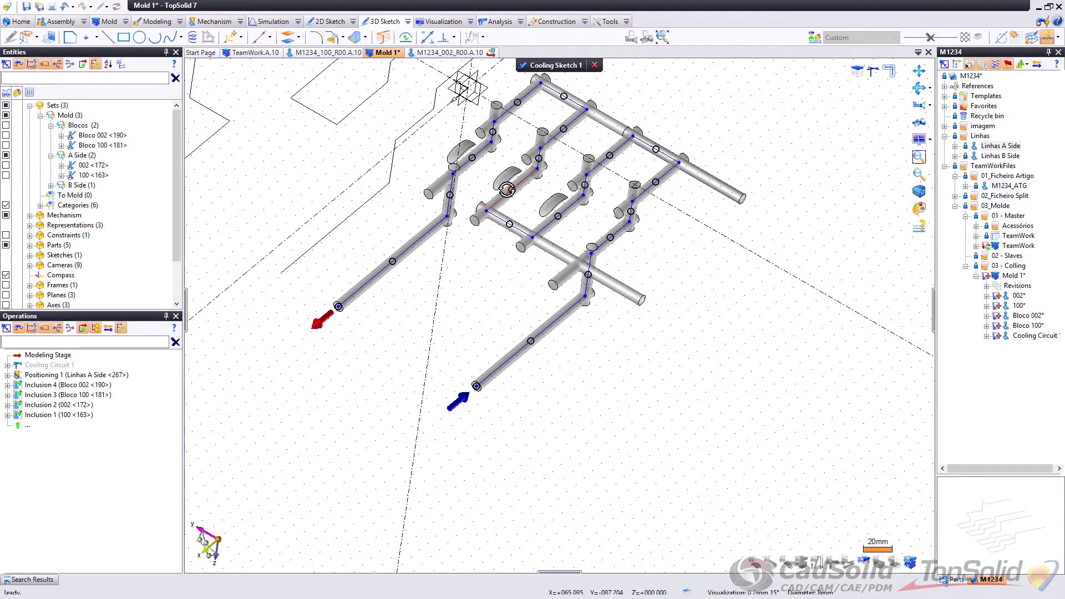
middle_drag(504, 192, 488, 186)
scroll(422, 221, up, 3)
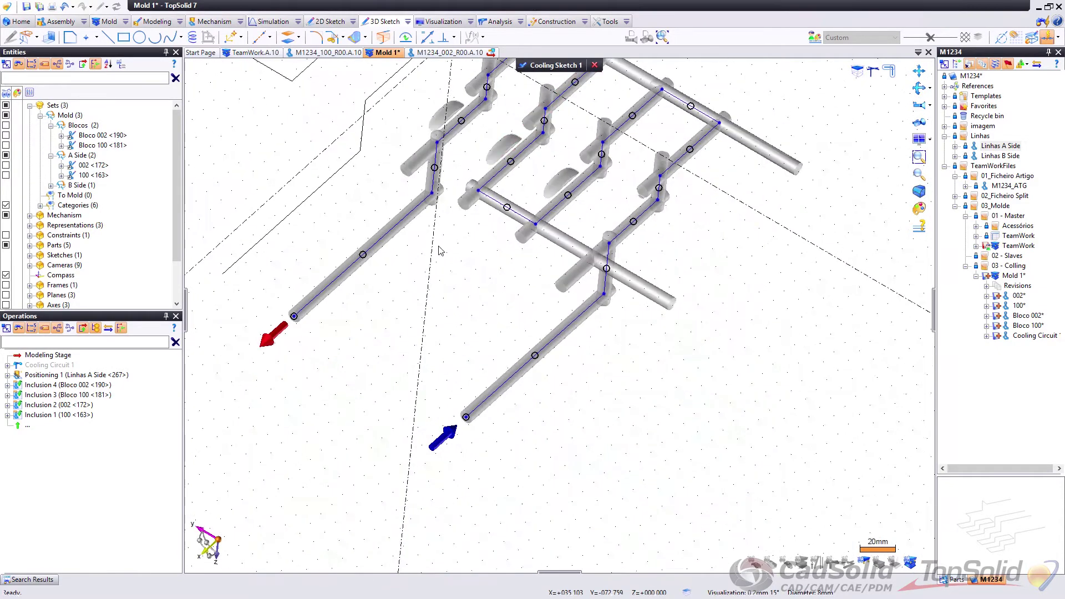
click(523, 65)
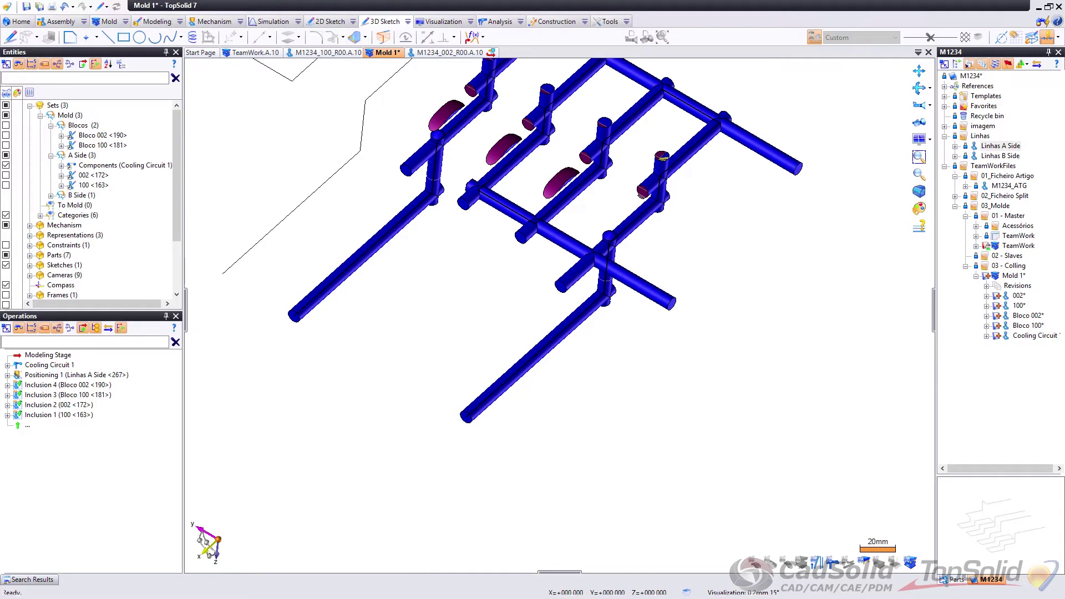
key(super)
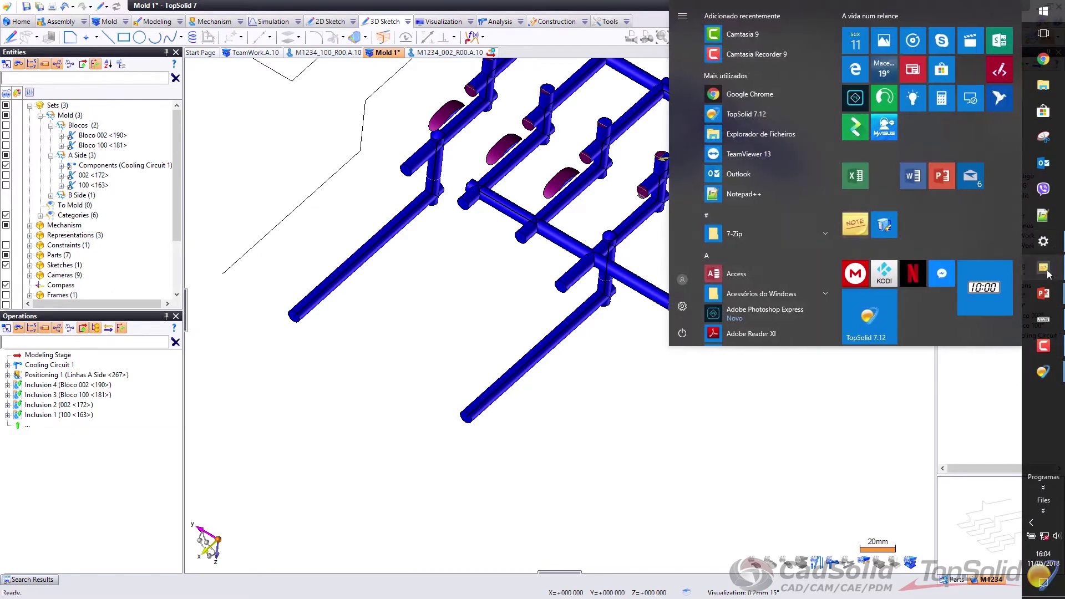
key(super)
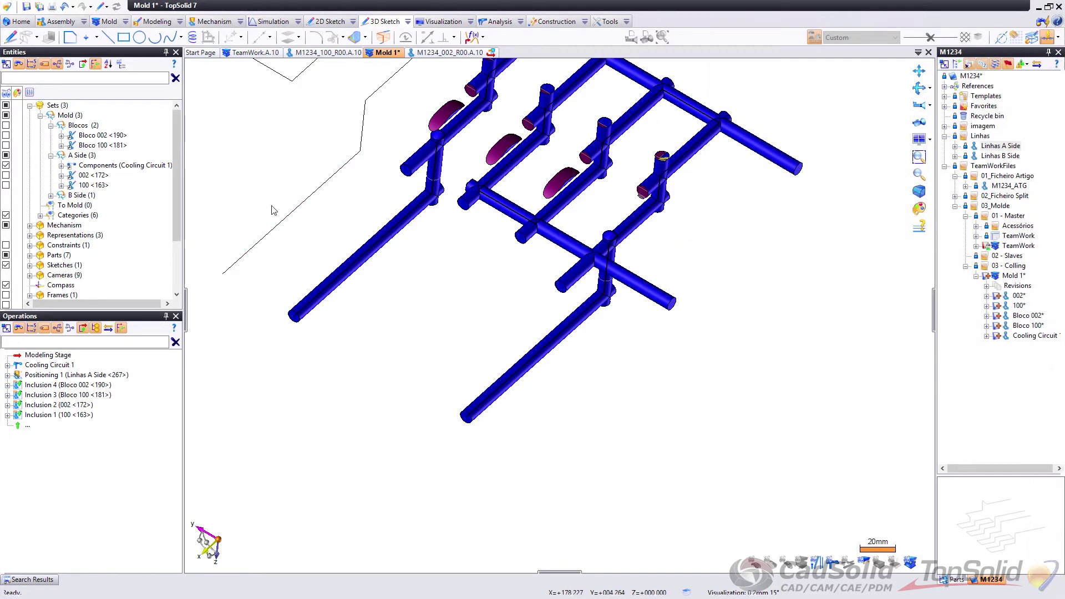
Step: Find the mold document's cooling circuit styles and examine the drilling ends of the generated circuit
click(62, 275)
scroll(58, 277, down, 2)
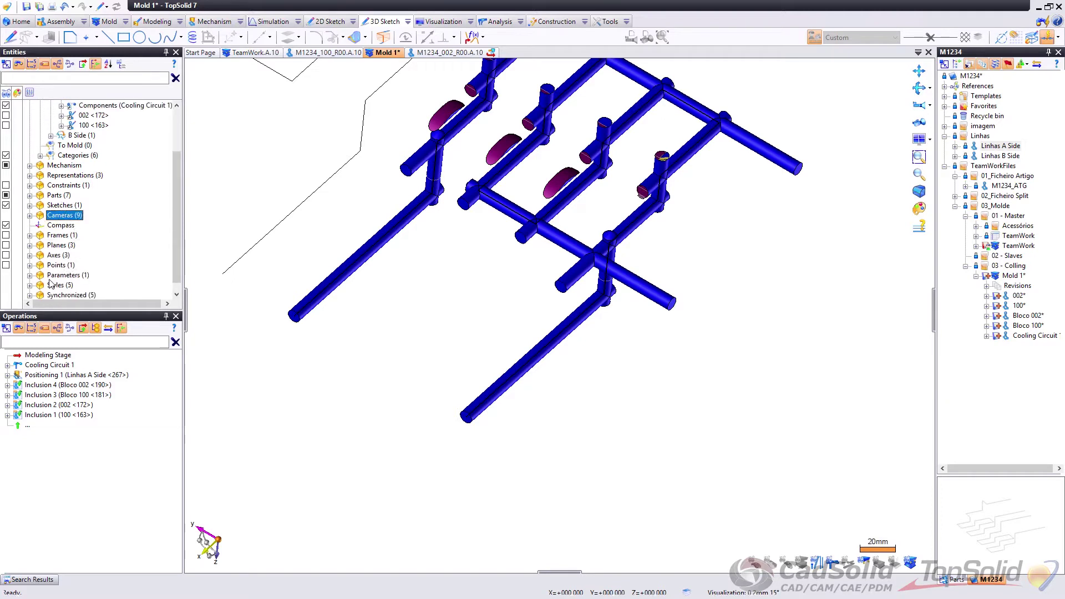
click(51, 284)
scroll(51, 284, down, 1)
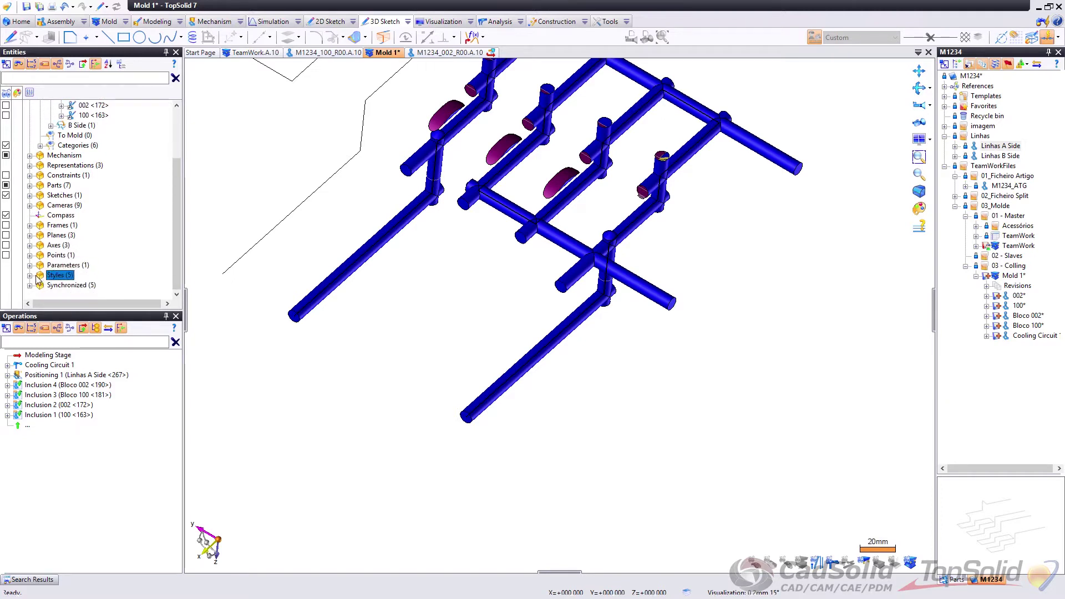
double_click(39, 277)
click(49, 246)
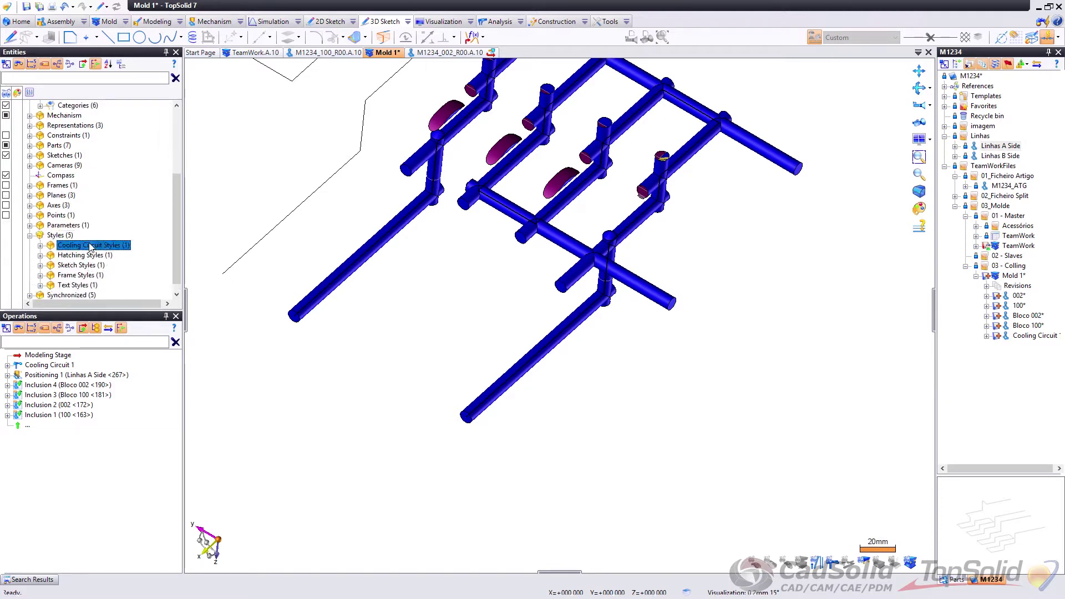
click(40, 246)
click(91, 255)
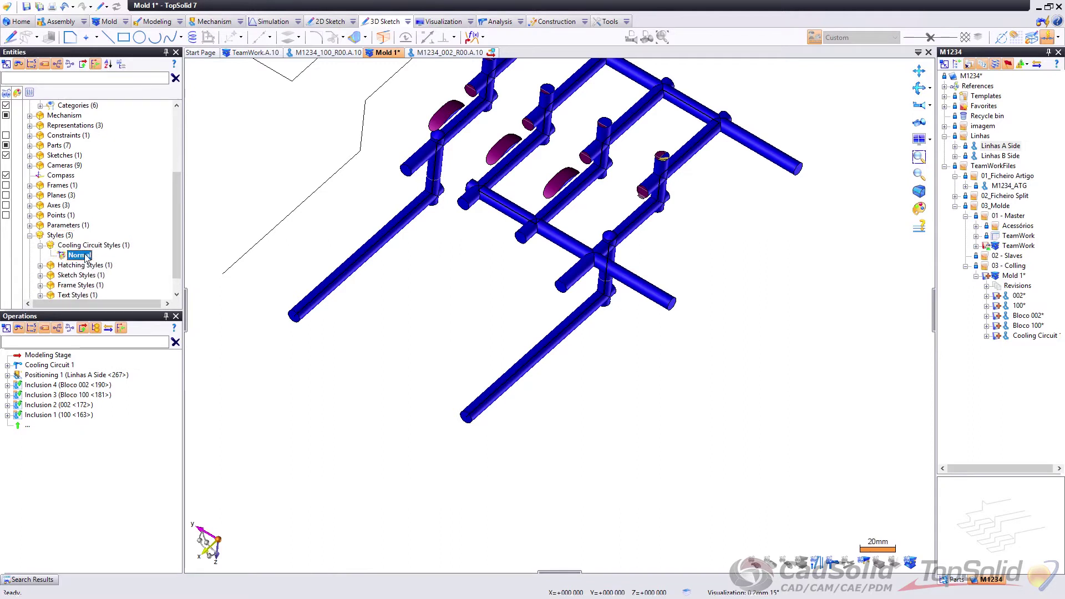
right_click(90, 247)
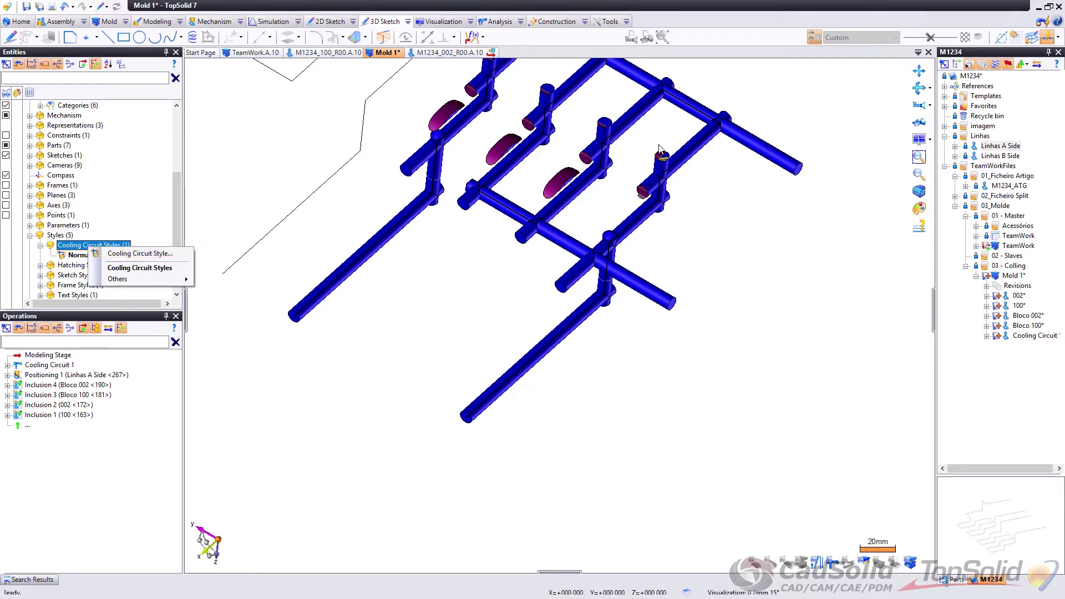
scroll(608, 191, up, 4)
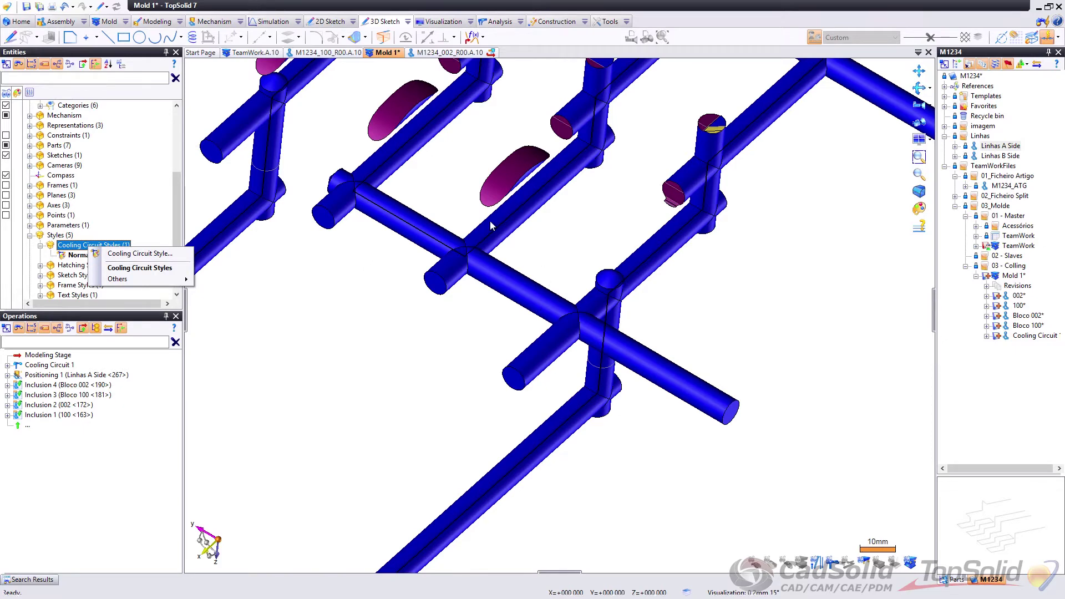
scroll(491, 224, down, 4)
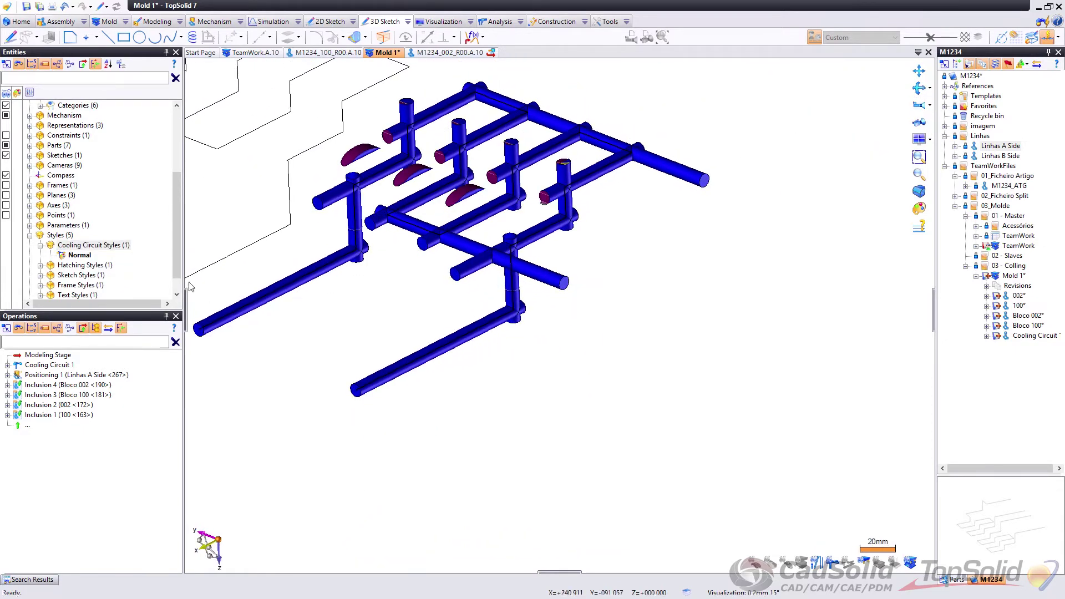
Step: Create a cooling circuit style named Cooling Circuit Componentes, based on Normal, and make it the current style
right_click(108, 245)
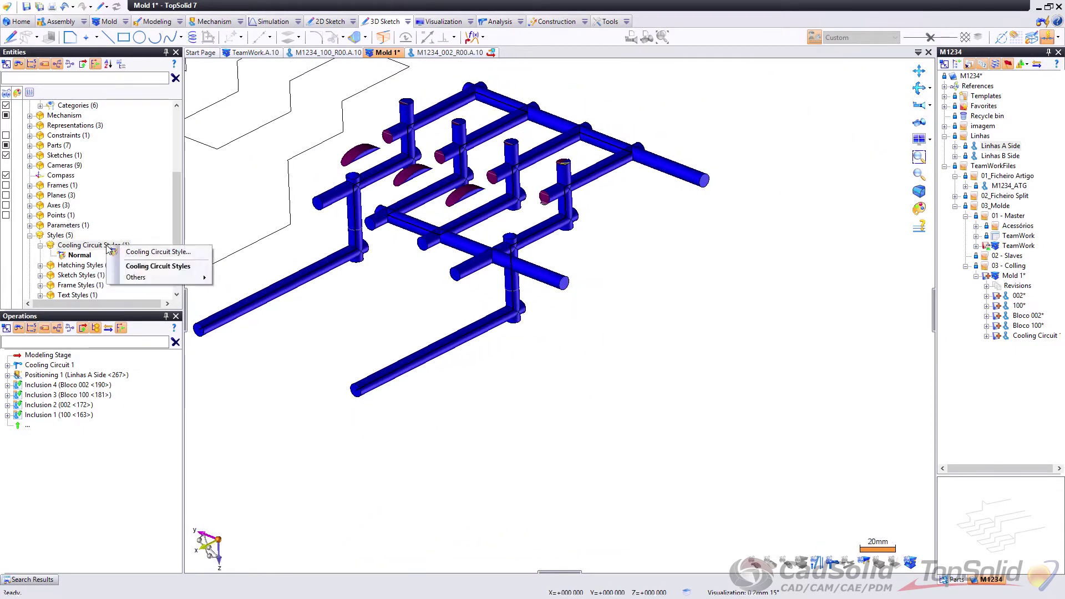
click(155, 253)
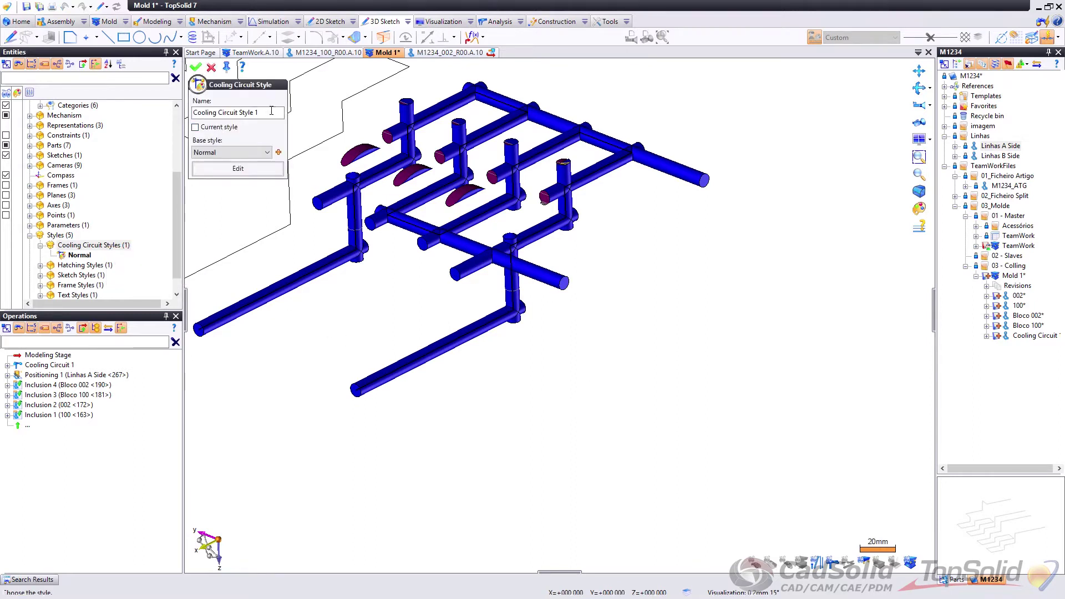
drag(244, 113, 307, 121)
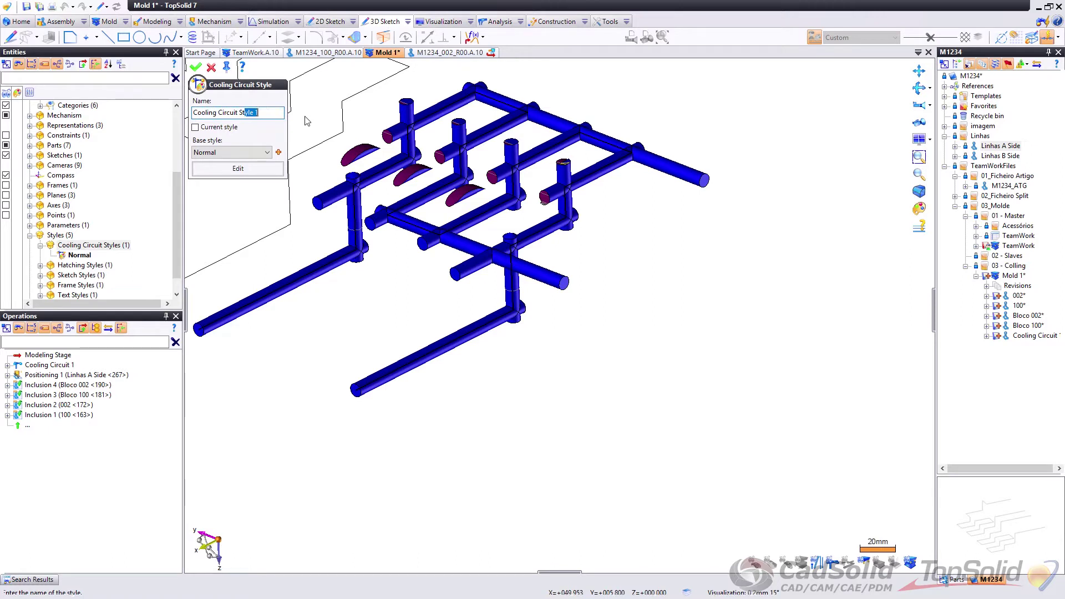
key(BackSpace)
key(BackSpace)
click(196, 127)
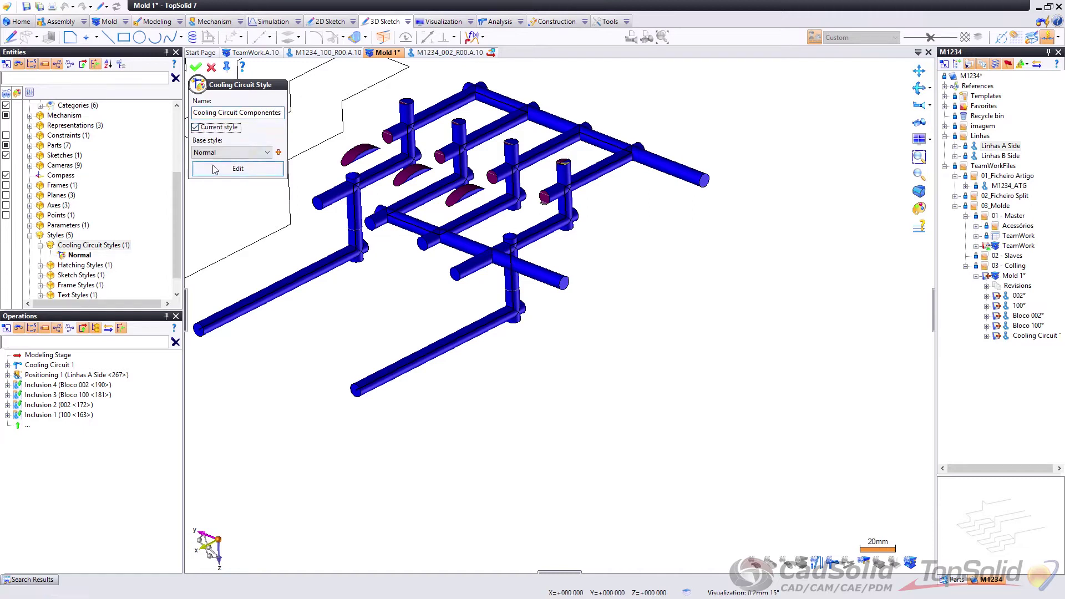
Step: Enable the new style's drilling attribute for all diameters and set the overlap of the first and second bottom types to 0 mm
click(240, 174)
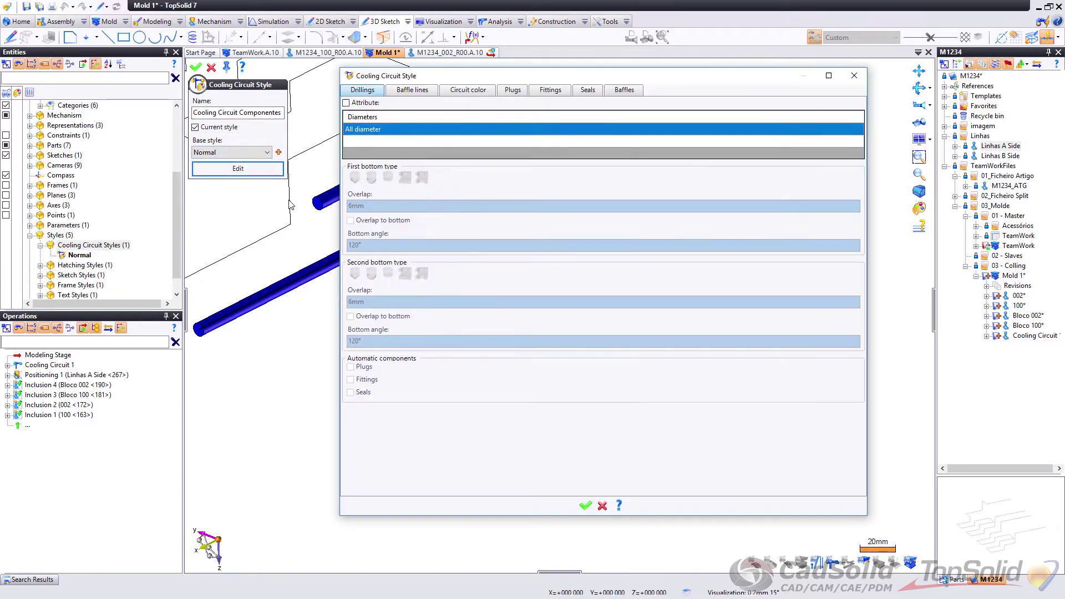
click(346, 104)
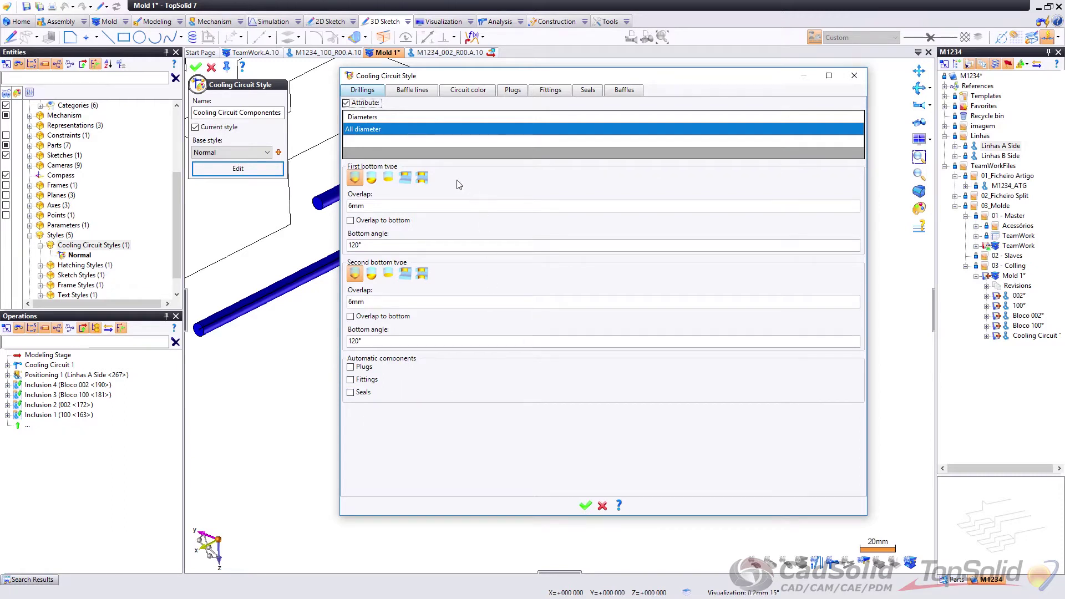
click(355, 206)
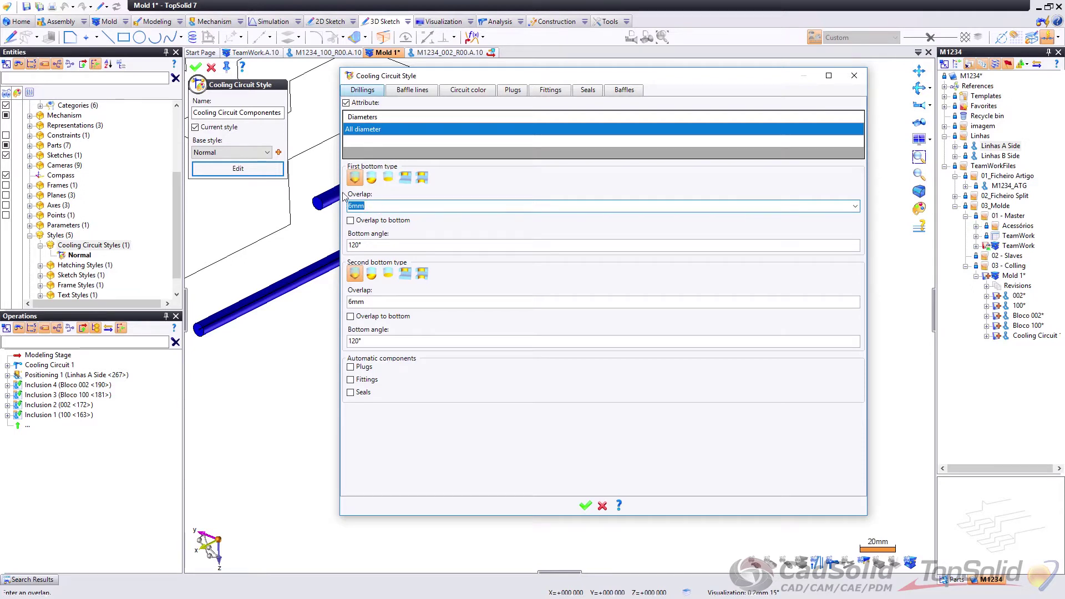
drag(508, 80, 603, 96)
scroll(339, 203, down, 3)
scroll(335, 205, up, 3)
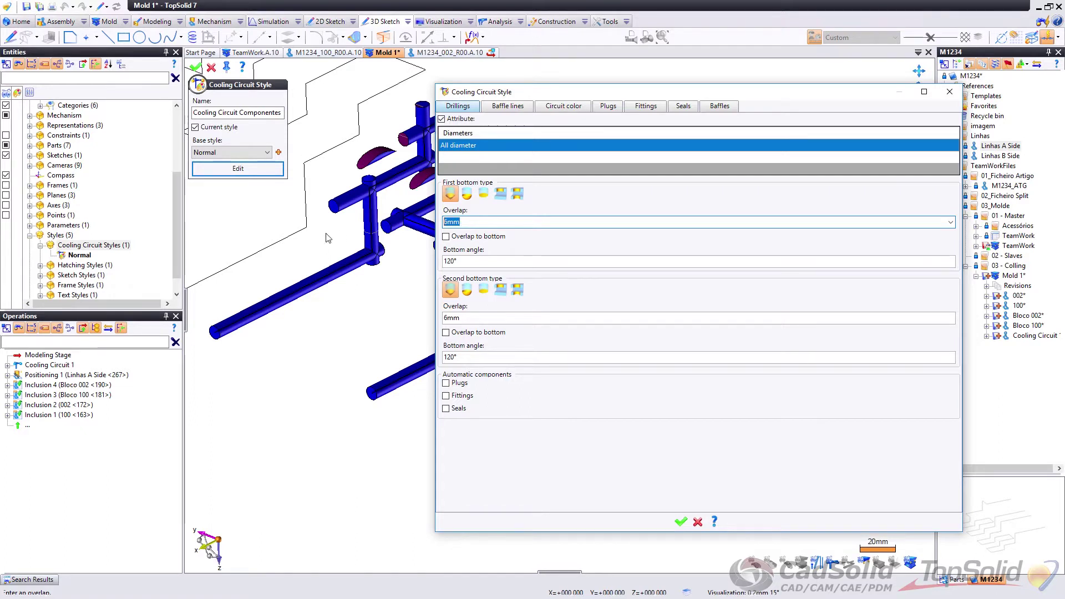
text(0)
click(488, 318)
text(0)
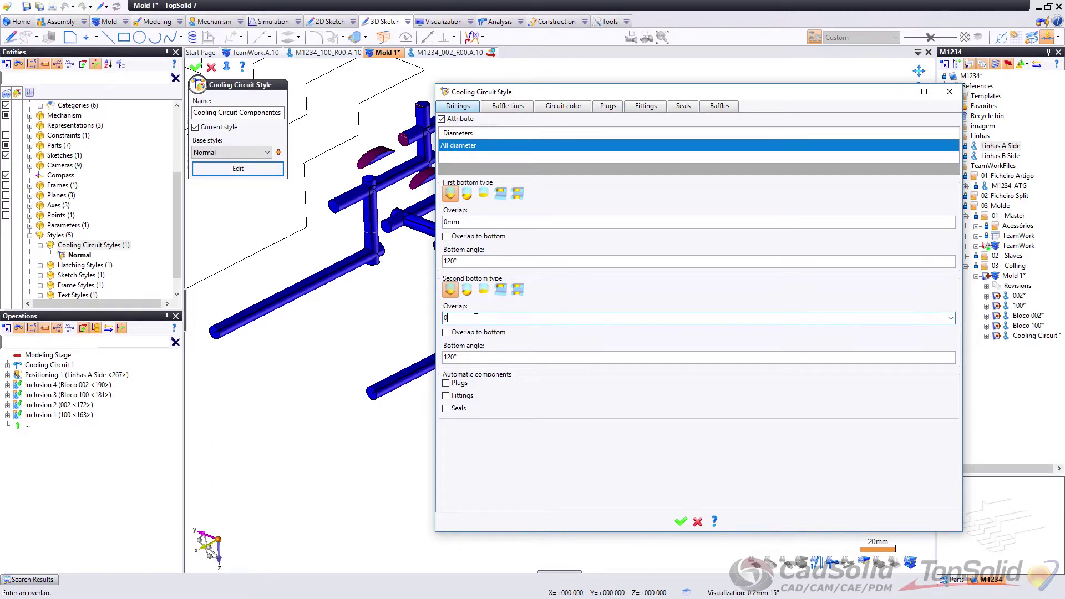
Step: Enable plugs, fittings and seals as automatic components for the style's drillings
click(520, 238)
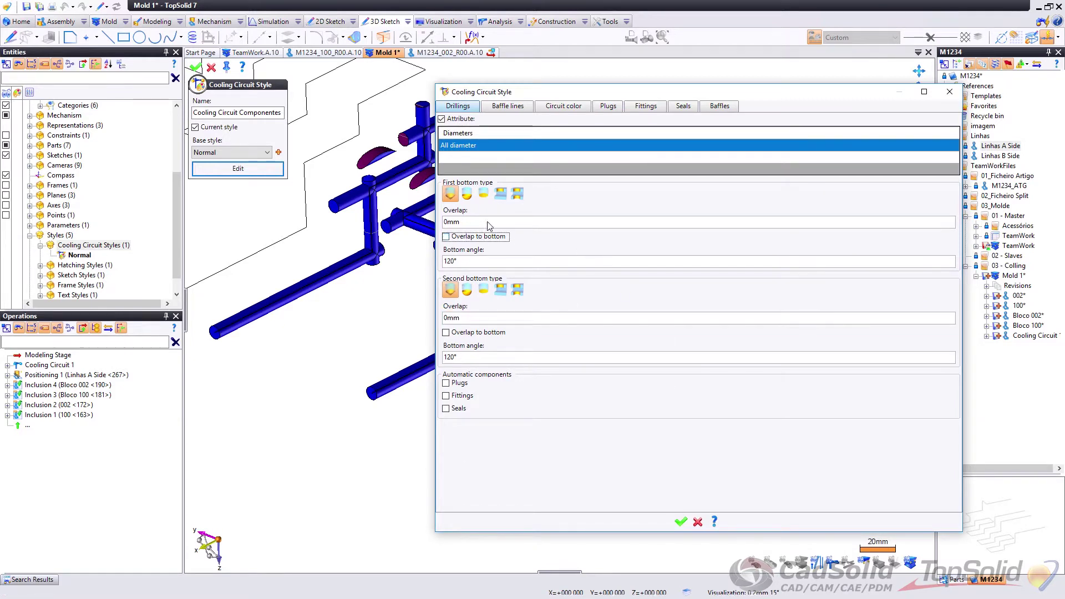
click(455, 358)
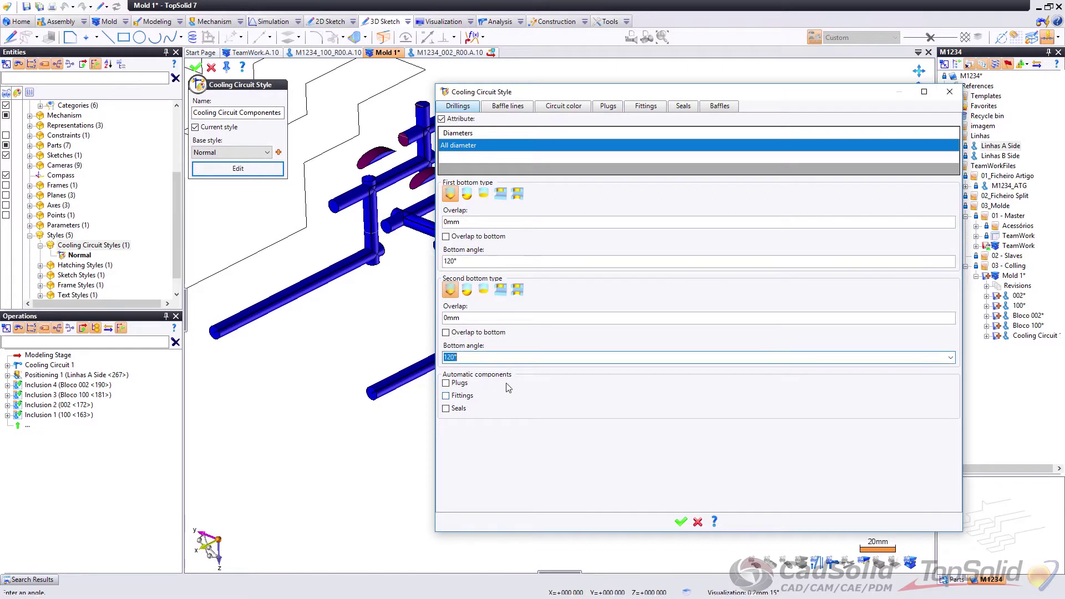
click(446, 383)
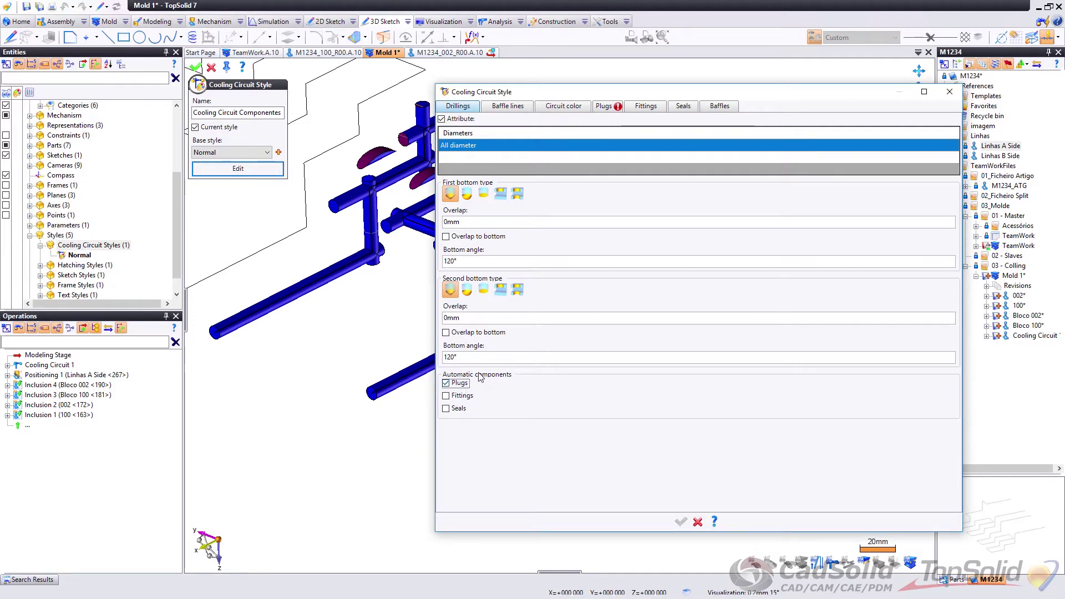
click(454, 396)
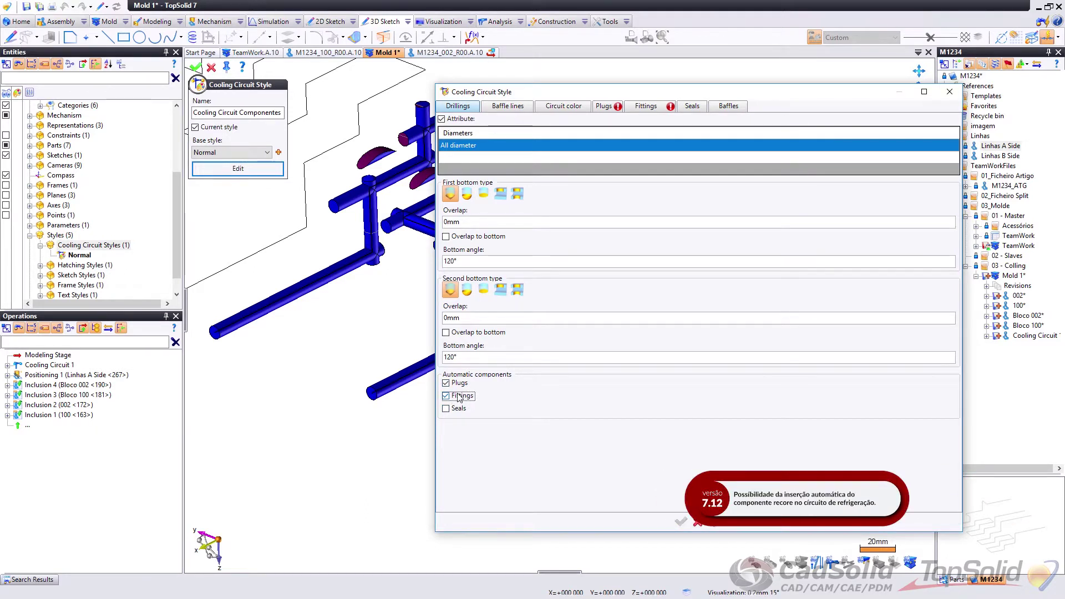
click(450, 409)
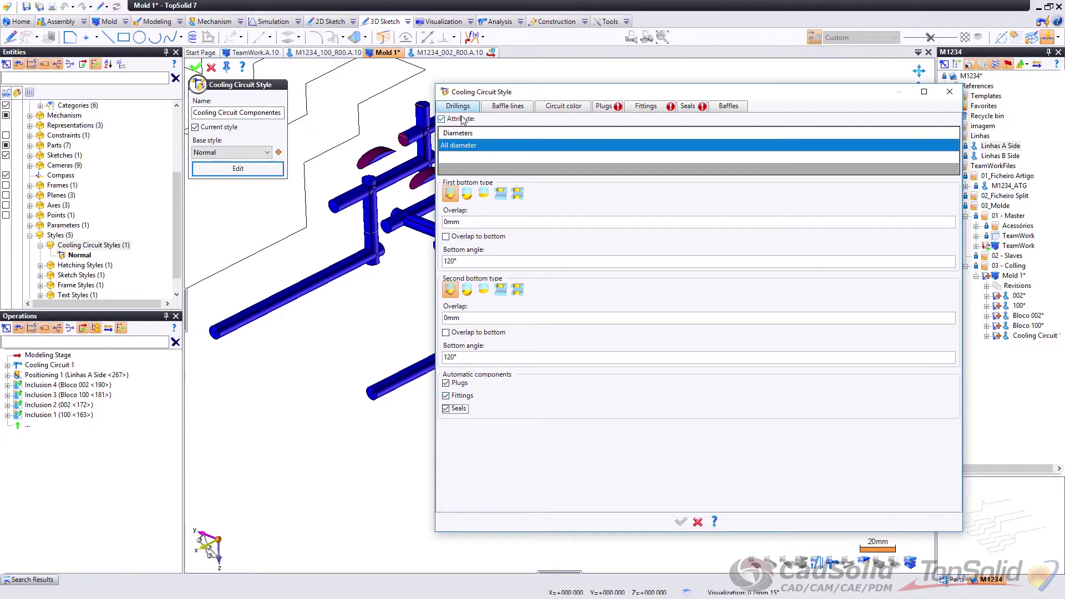
Step: Enable the style's circuit color attribute and set the circuit color to medium blue
click(500, 110)
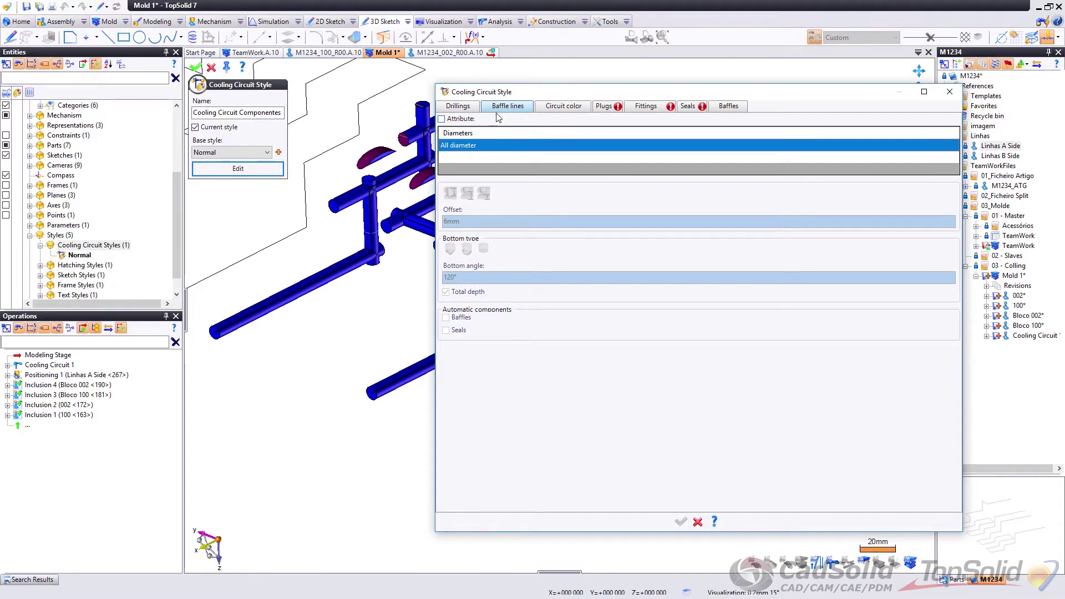
click(569, 107)
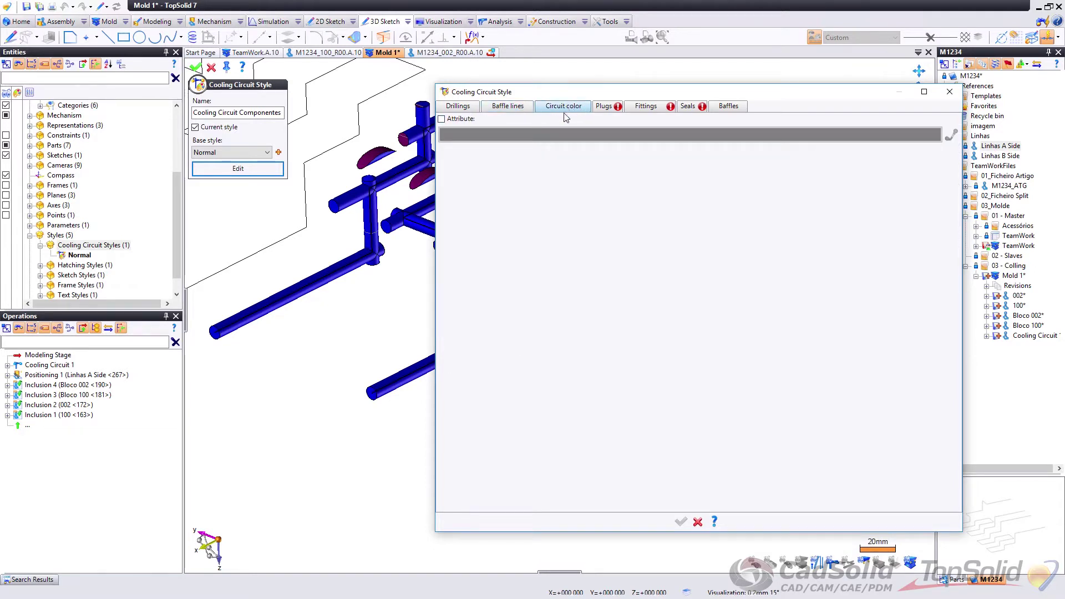
click(442, 119)
click(446, 134)
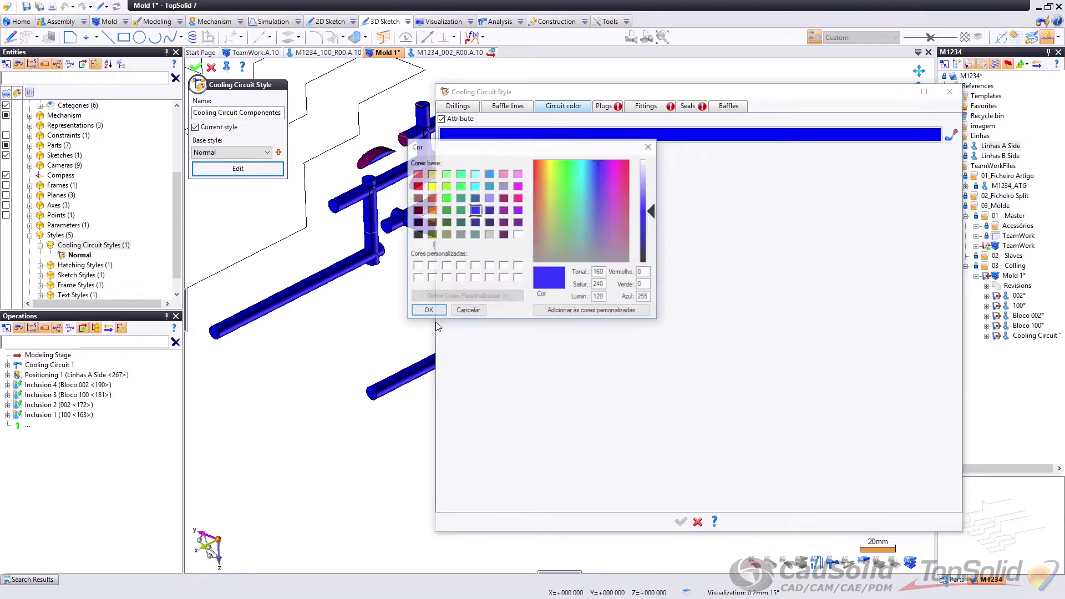
click(476, 187)
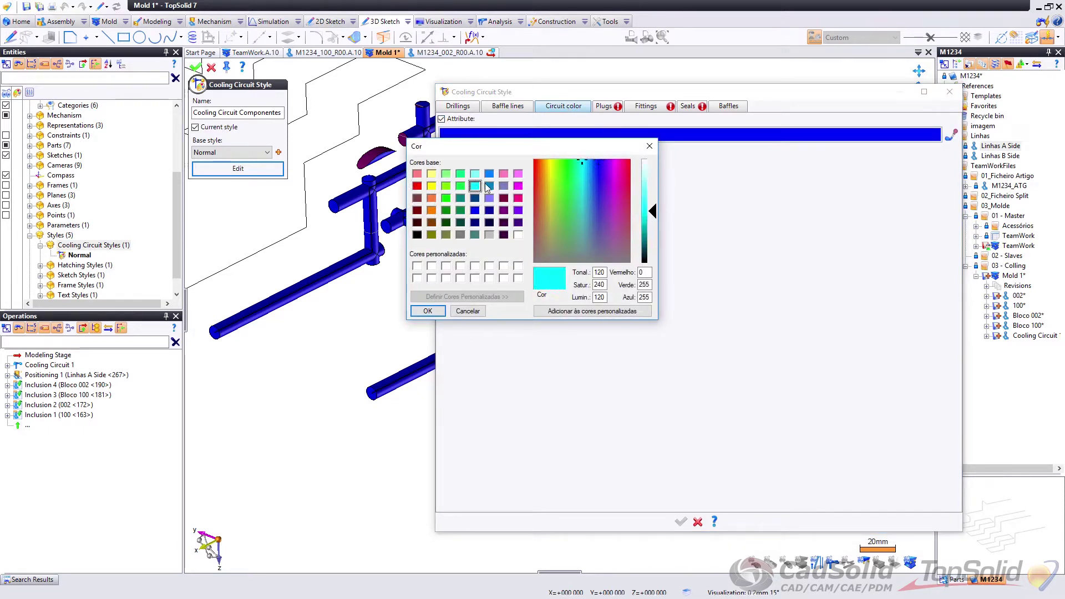
click(489, 186)
click(428, 311)
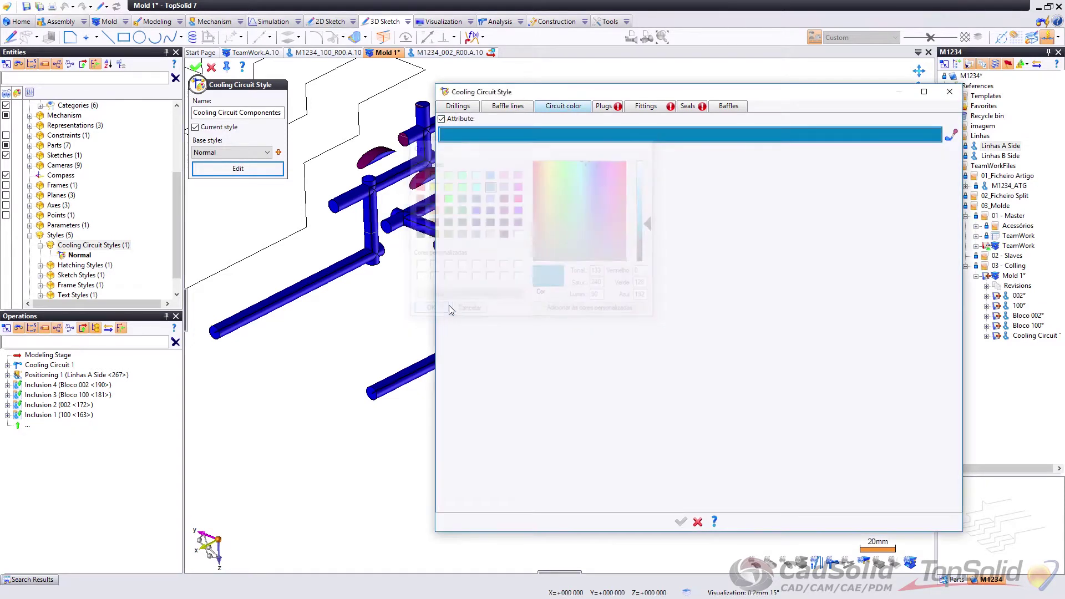
Step: Define the plugs for all diameters with manufacturer CadSolid and document Tampão BSPT, and color them red
click(609, 109)
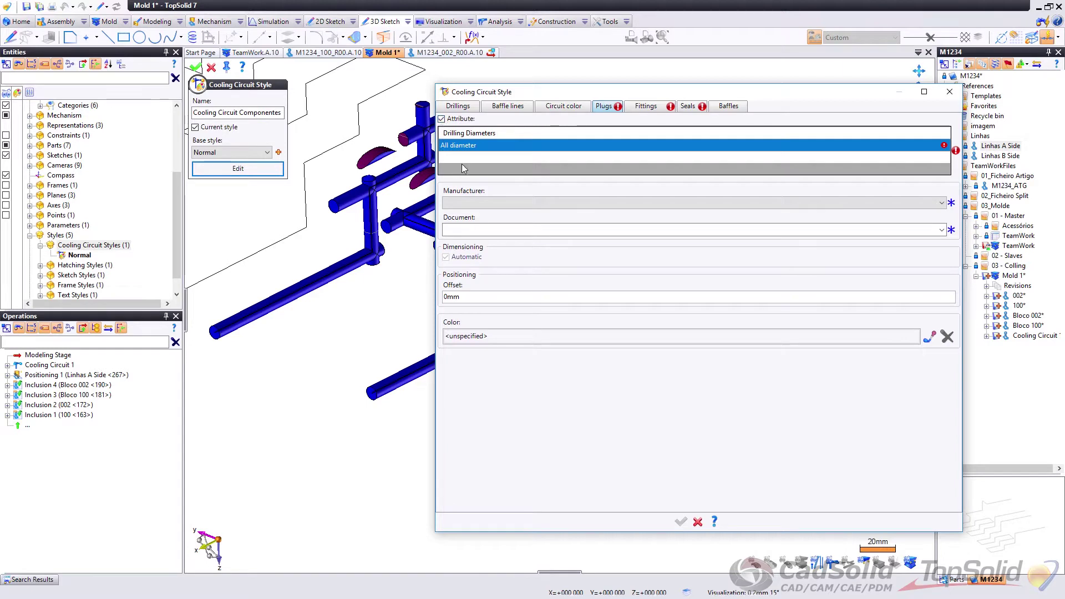
click(462, 202)
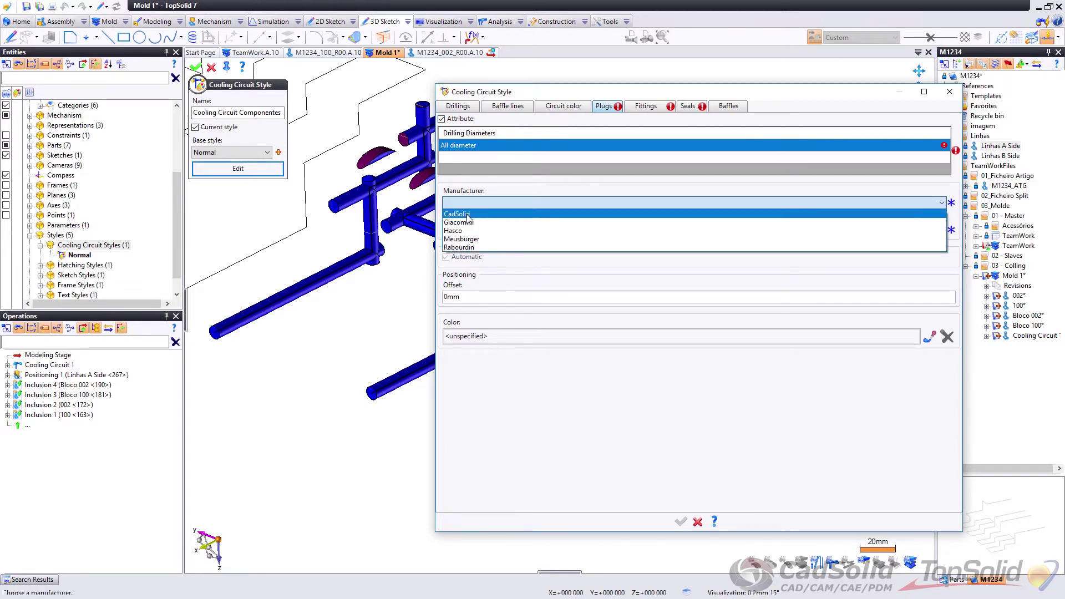
click(468, 216)
click(468, 229)
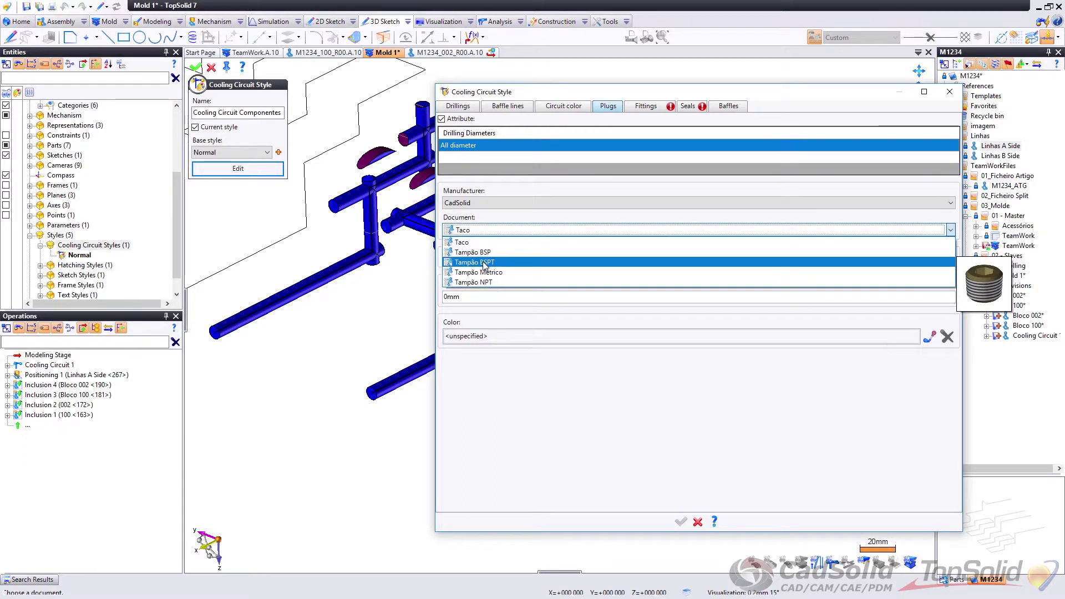
click(486, 263)
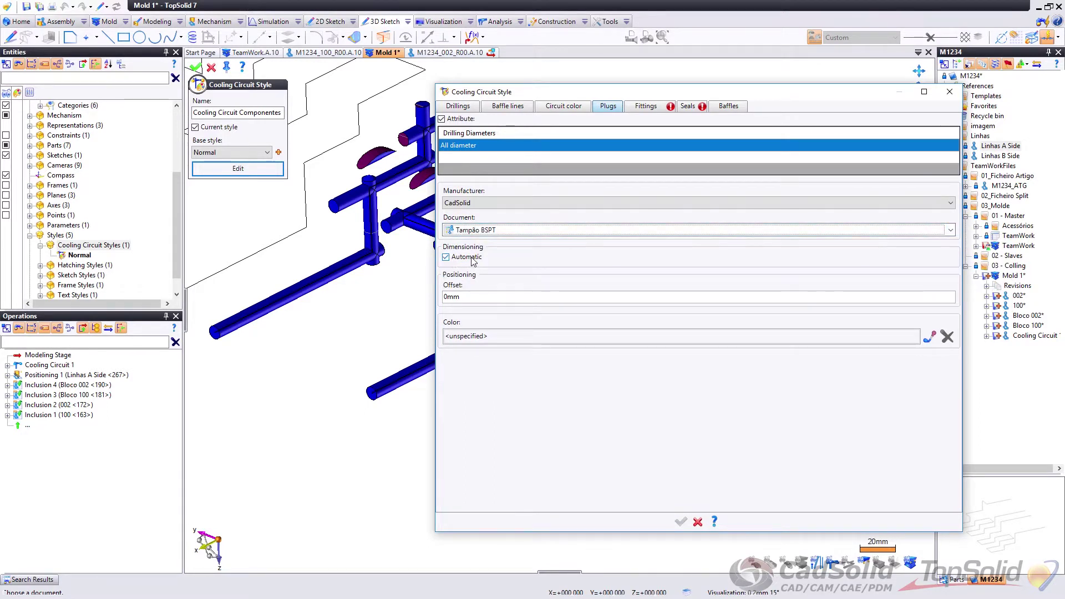
click(468, 297)
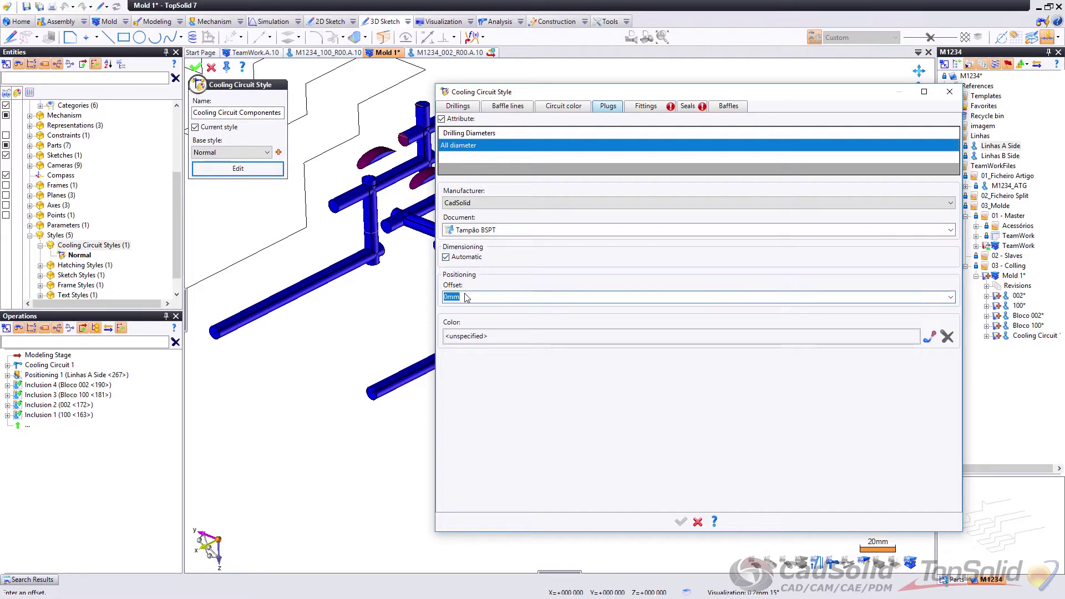
click(466, 336)
click(417, 186)
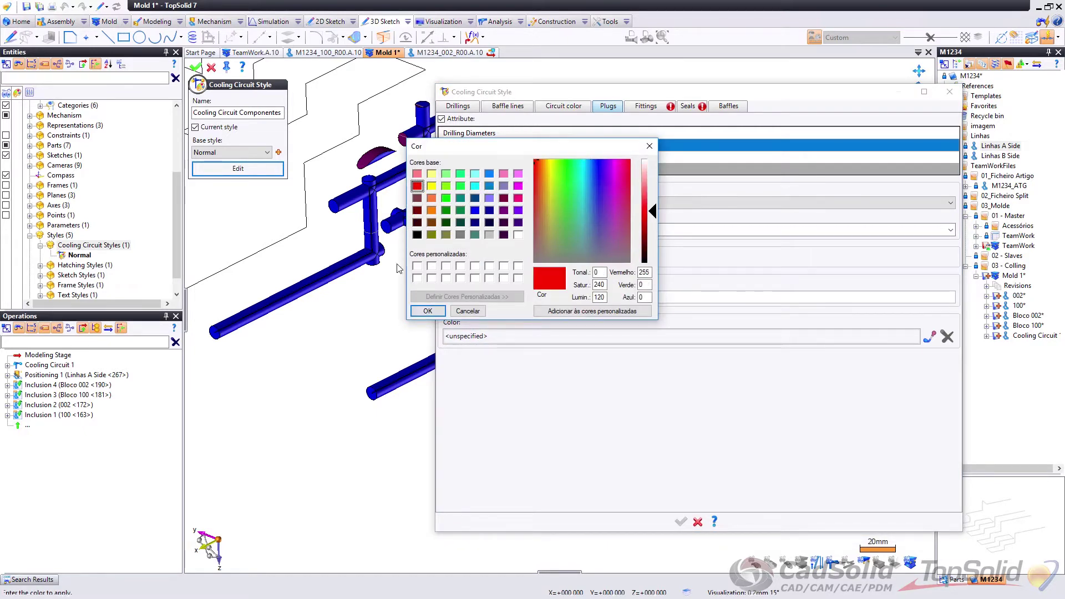
click(425, 311)
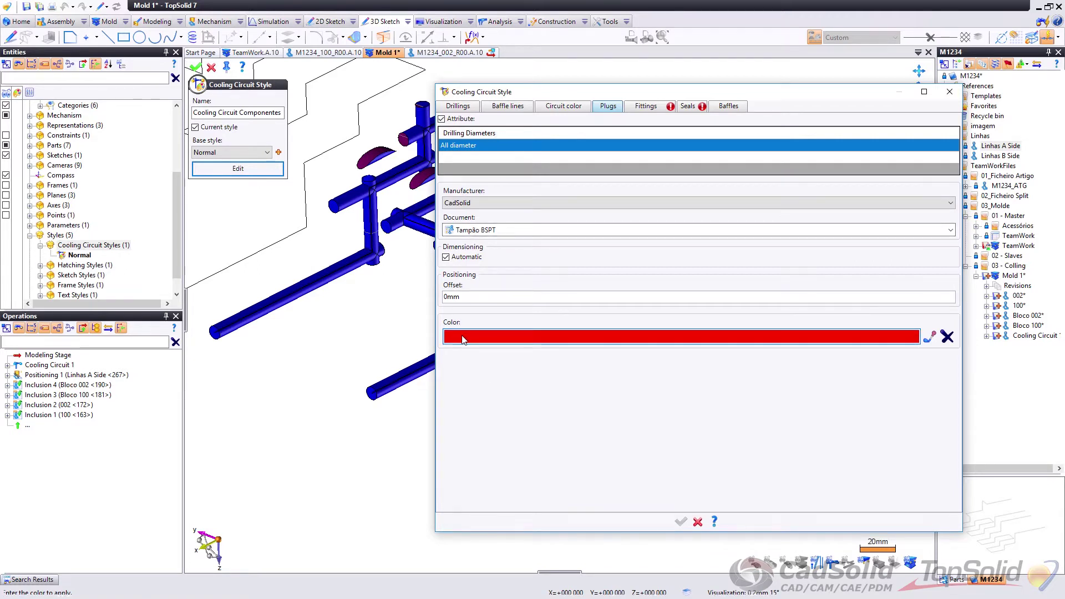
Step: Add separate plug entries for the 8 mm and 10 mm drilling diameters
click(474, 155)
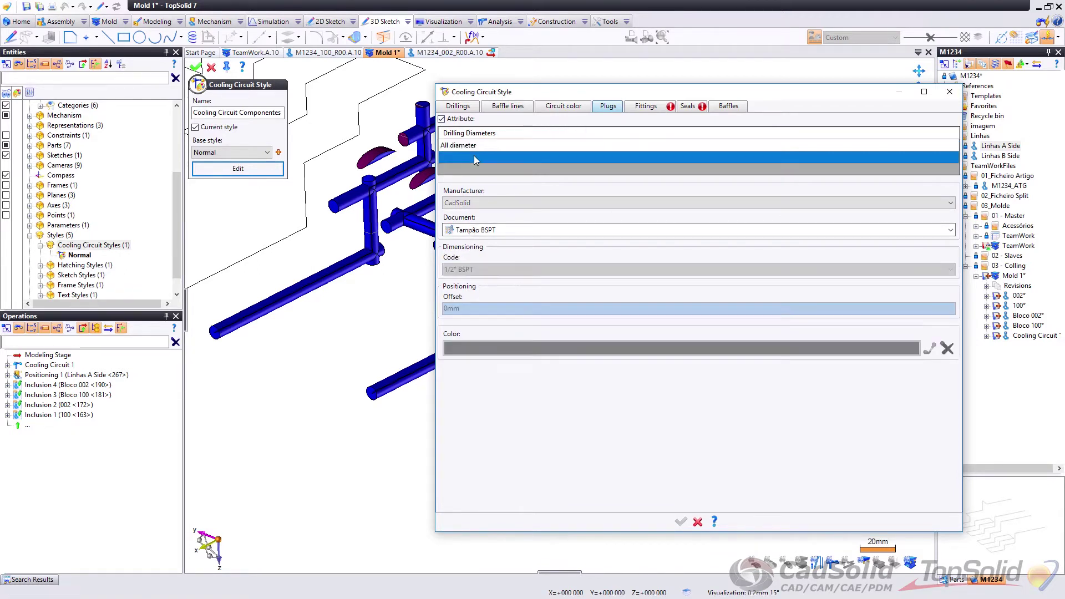
text(8)
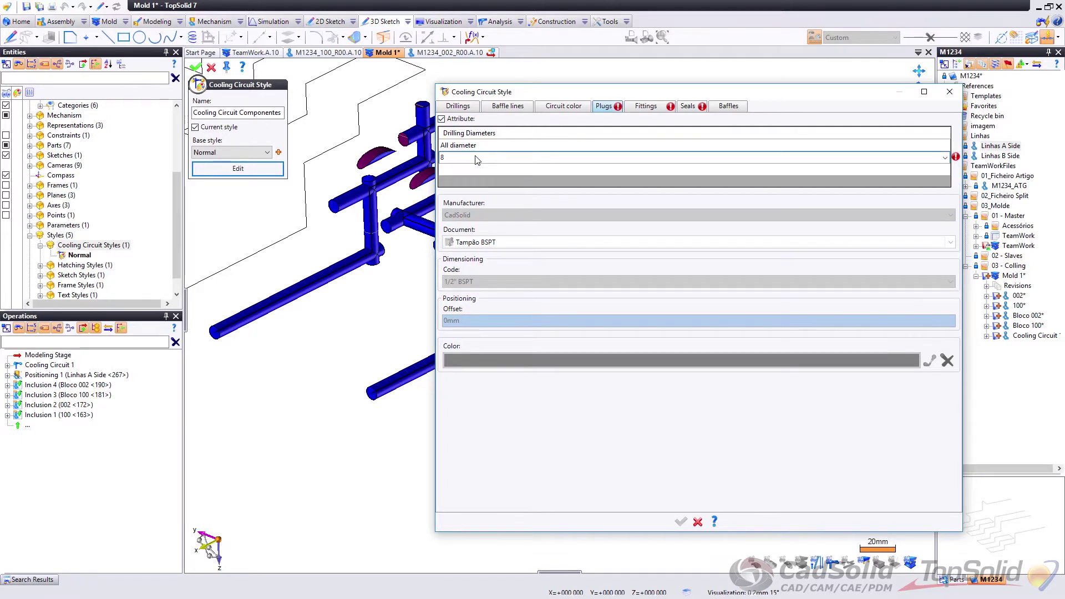
click(467, 171)
text(10)
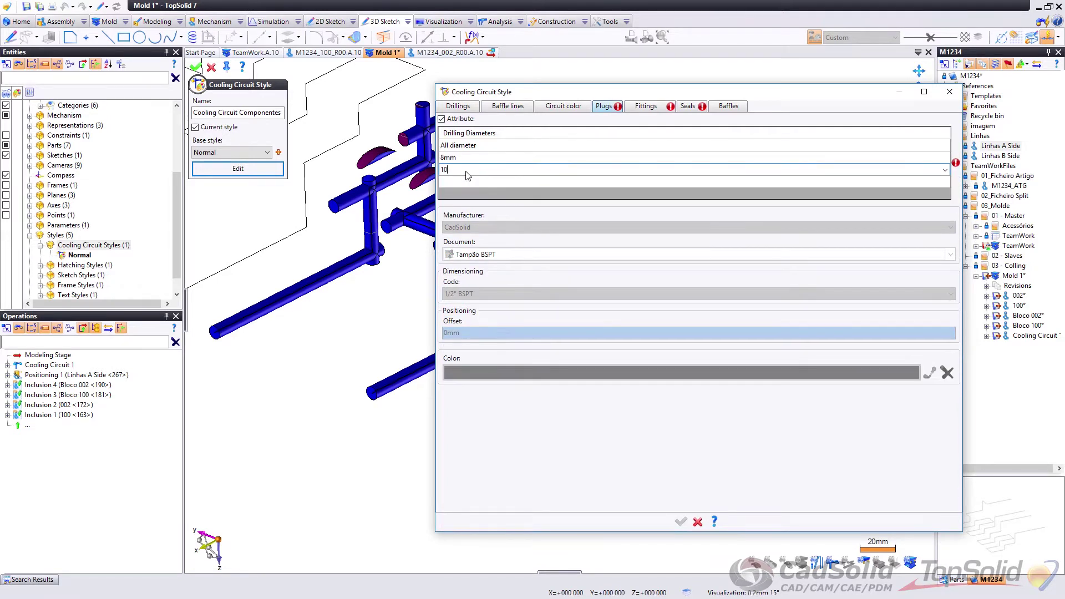
click(470, 179)
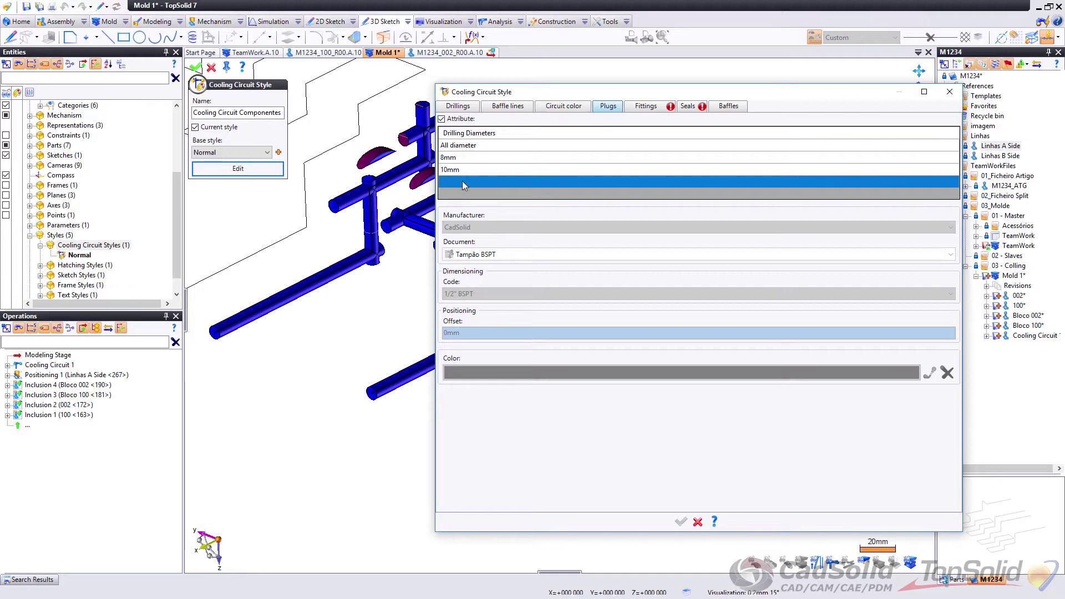
Step: Set the 8 mm drilling's plug code to 1/8" BSPT and its color to orange
click(466, 159)
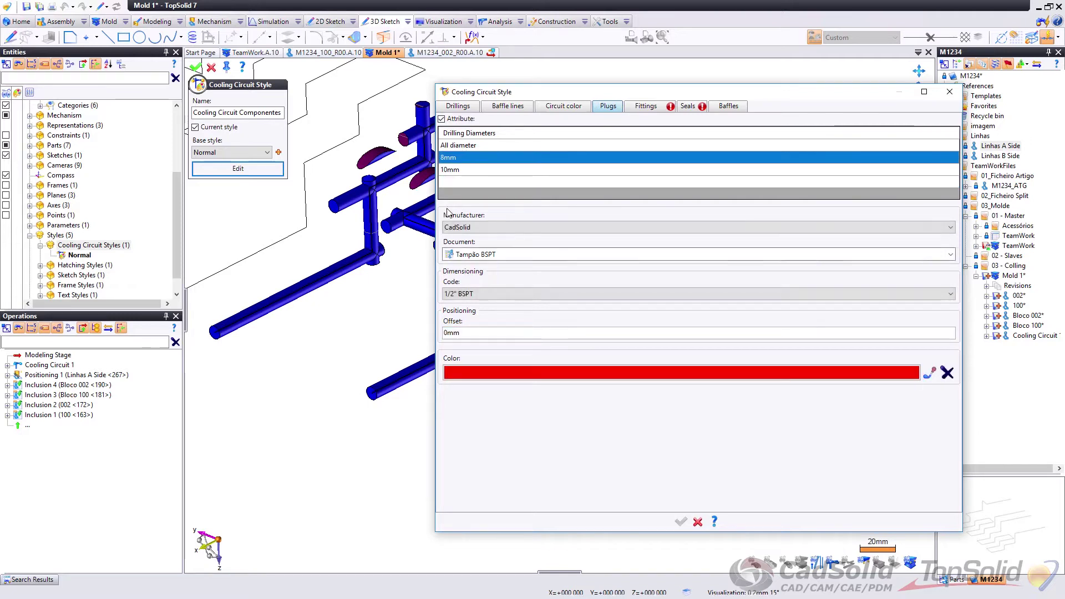
click(490, 293)
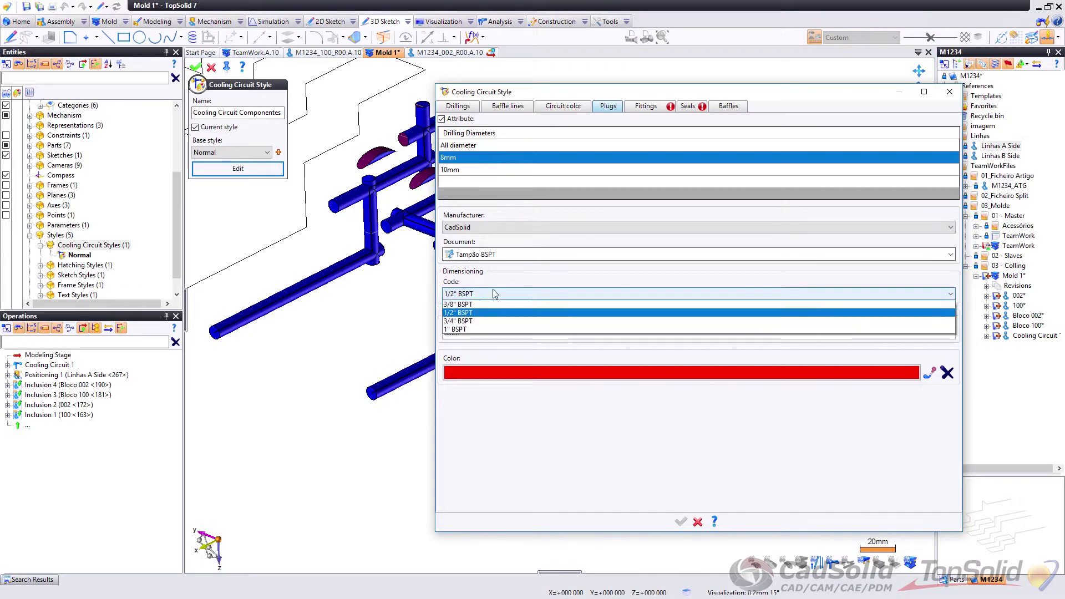
click(472, 313)
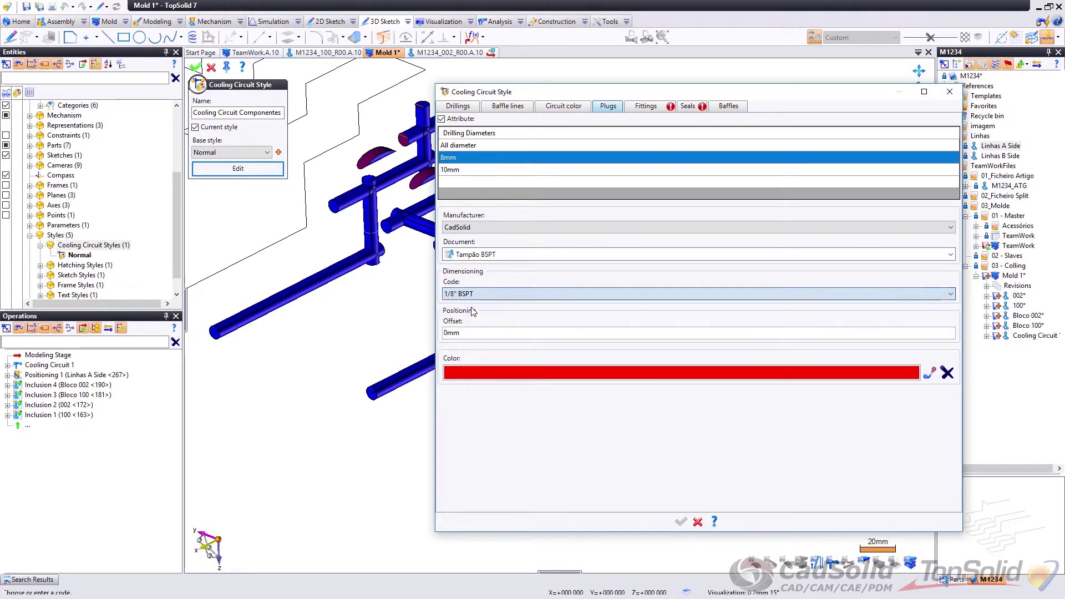
click(474, 370)
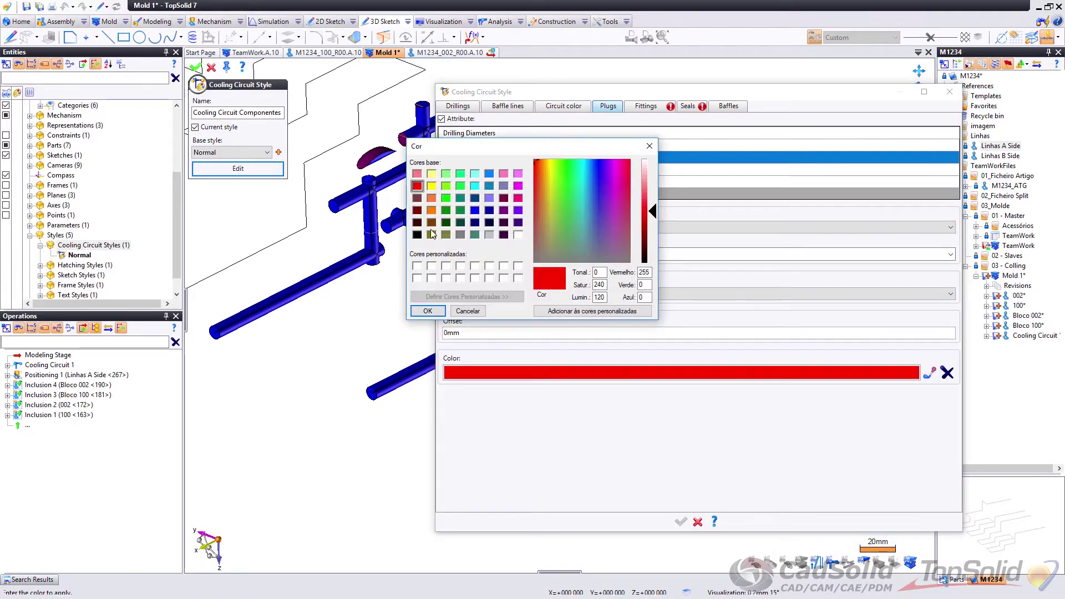
click(432, 212)
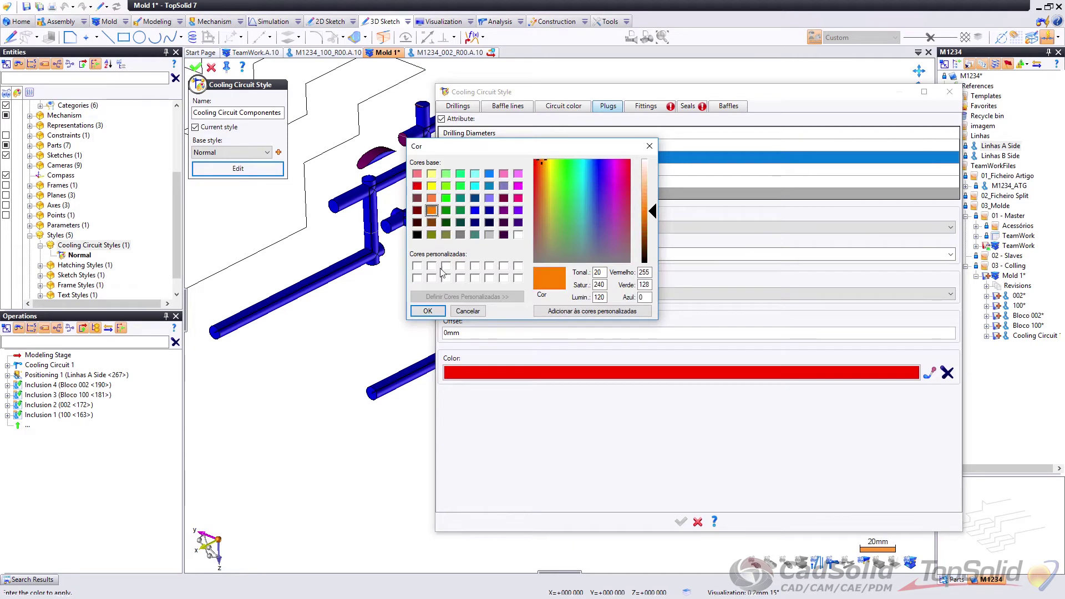
click(427, 310)
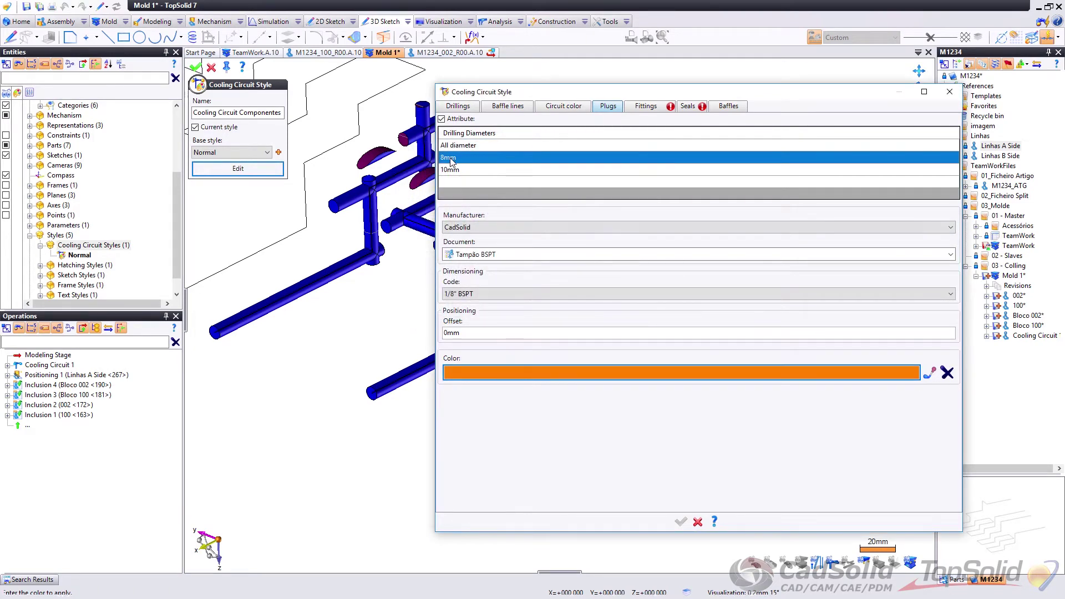
click(464, 335)
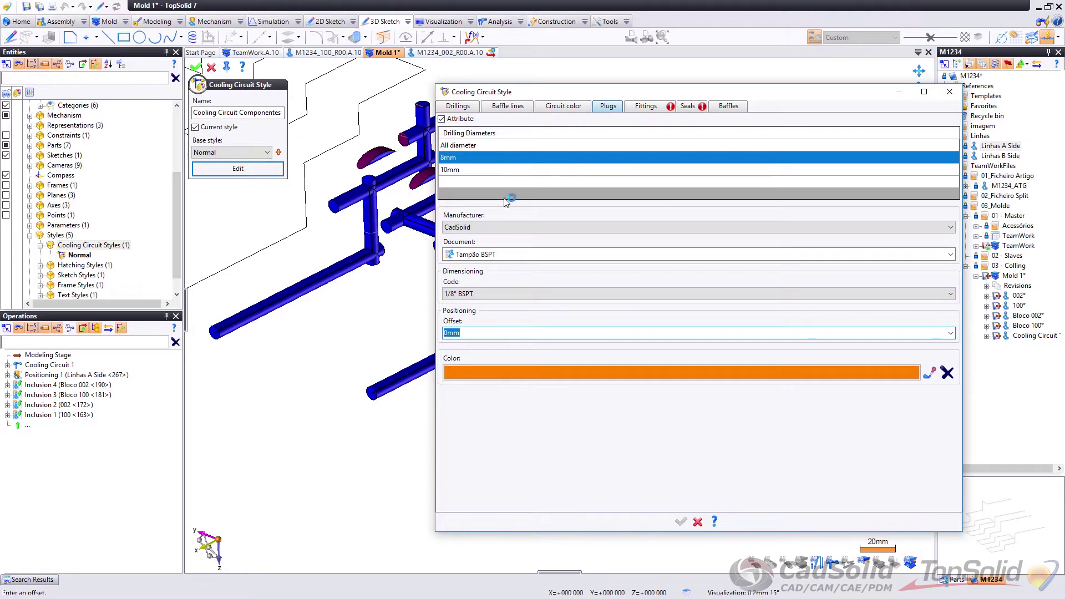
Step: Set the 10 mm drilling's plug code to 1/4" BSPT with an olive color, and compare it with the 8 mm entry
click(463, 170)
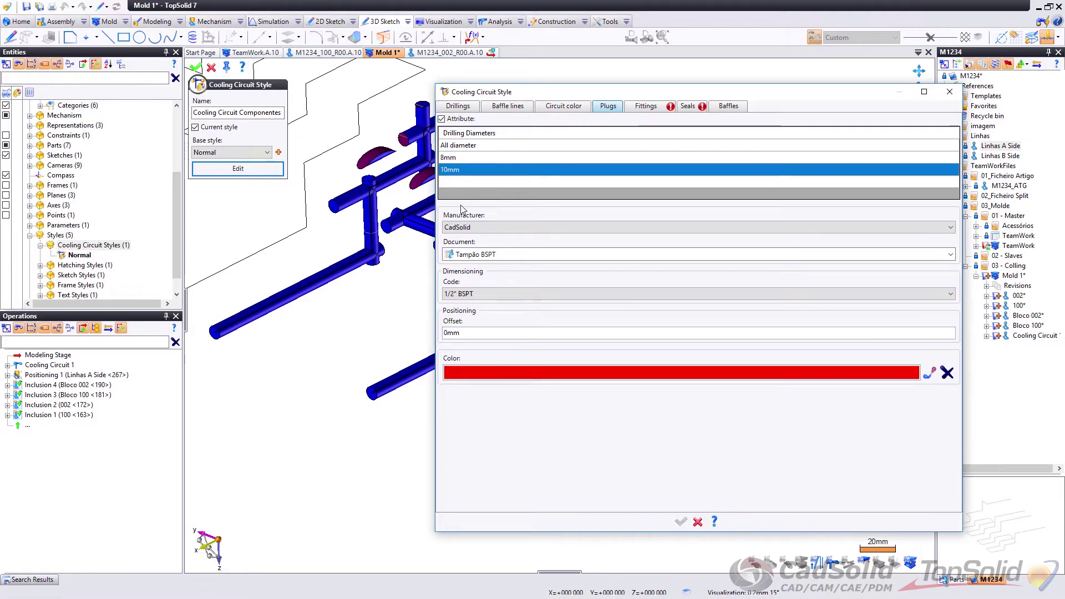
click(484, 256)
click(480, 274)
click(474, 295)
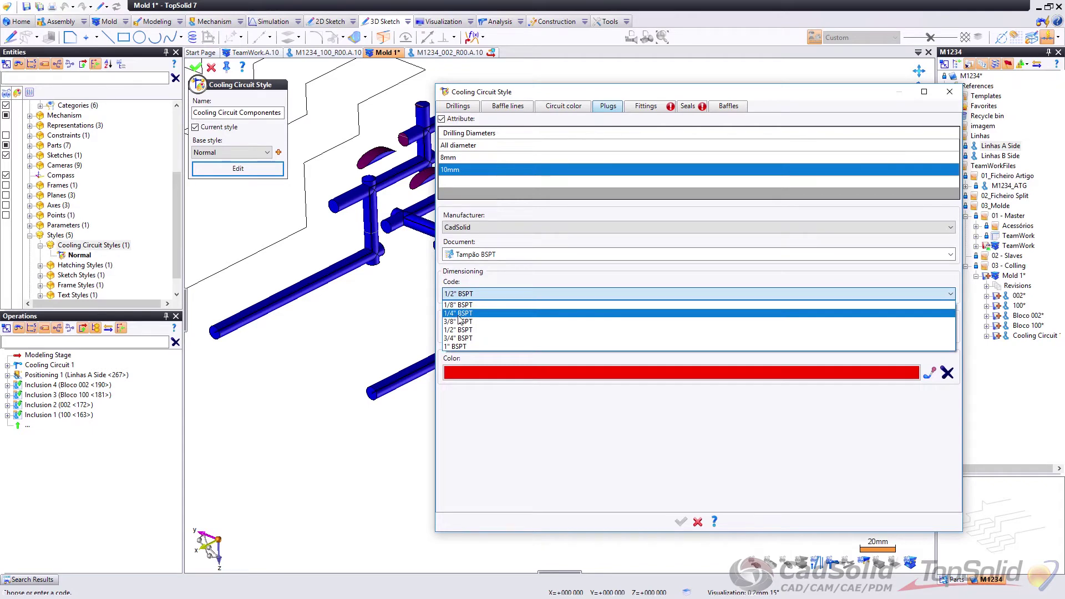
click(458, 314)
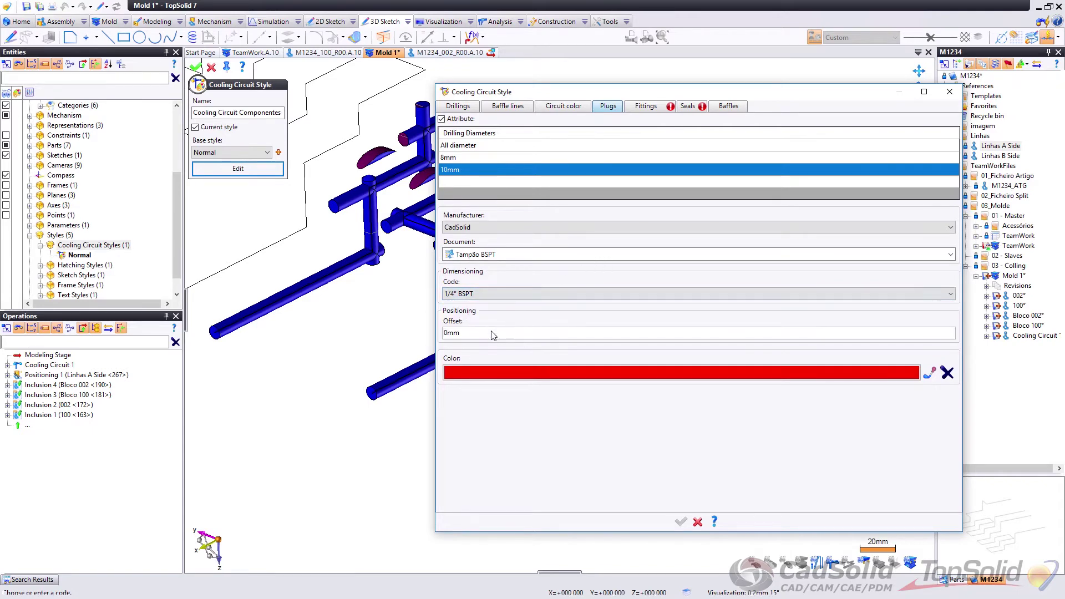
click(471, 372)
click(431, 235)
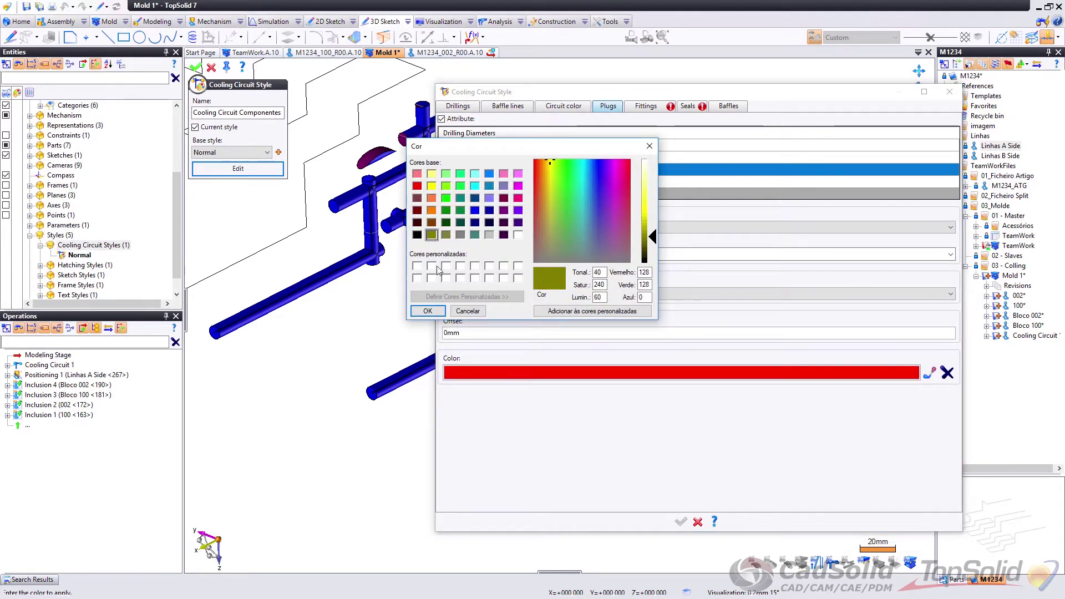
click(427, 311)
click(451, 159)
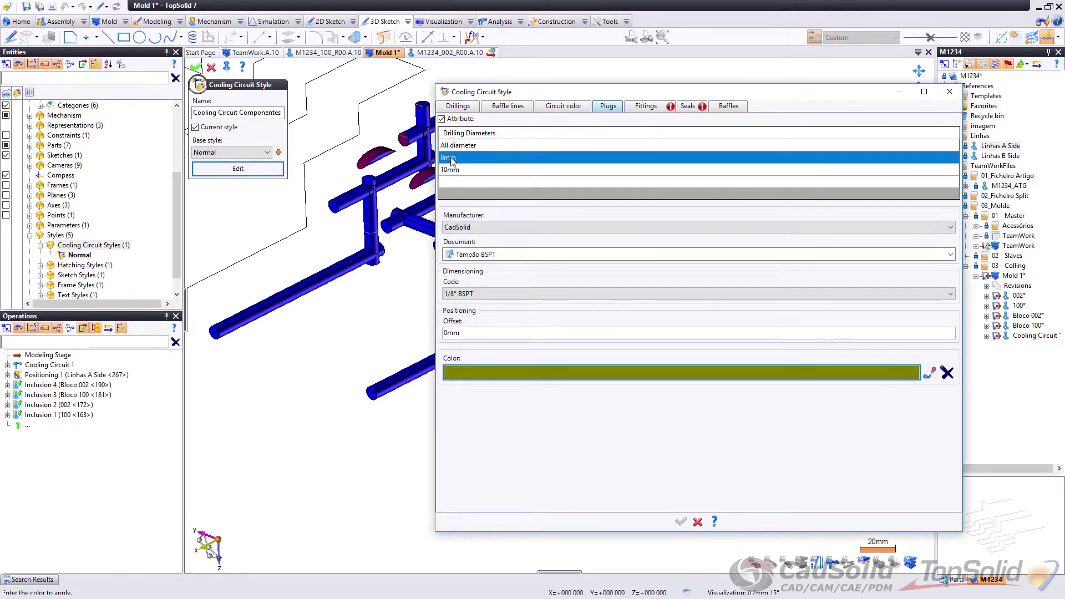
click(453, 171)
click(452, 159)
click(453, 172)
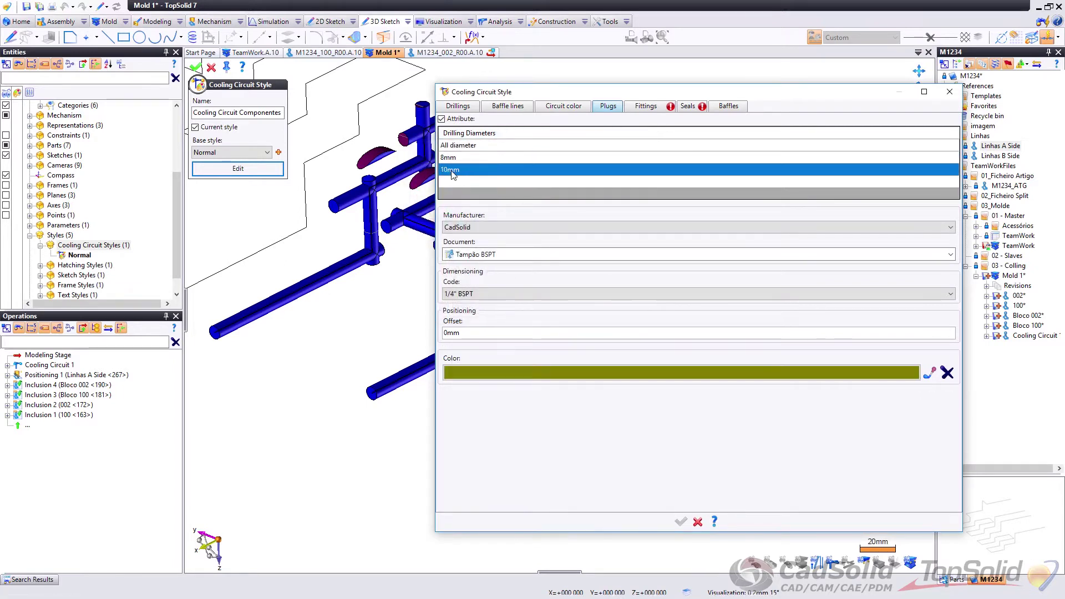
Step: Define the fittings for all diameters with manufacturer Staubli and document Recore Macho - RPL
click(647, 107)
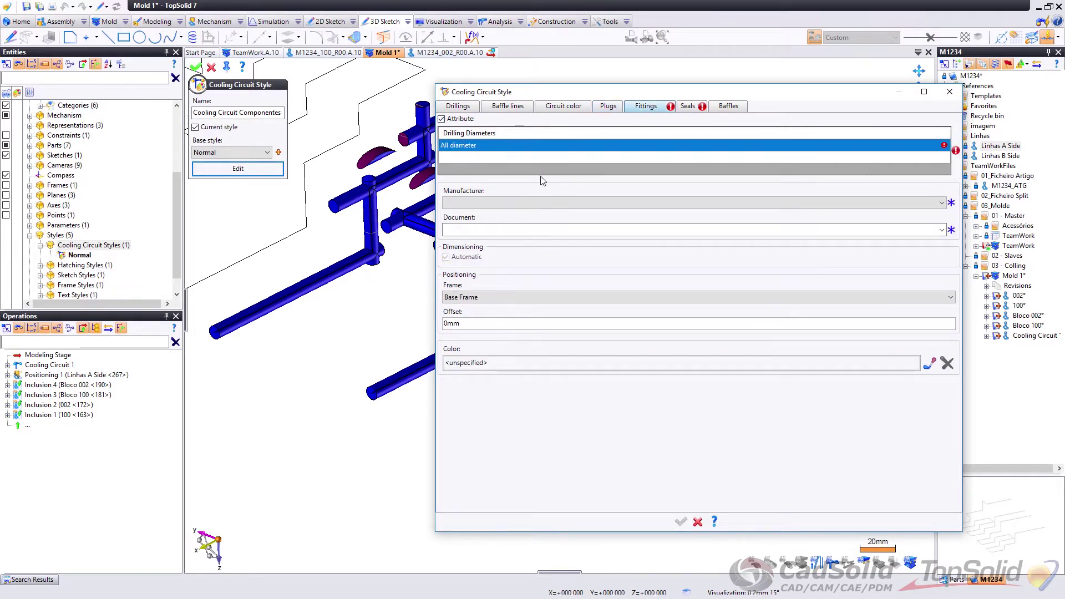
click(459, 204)
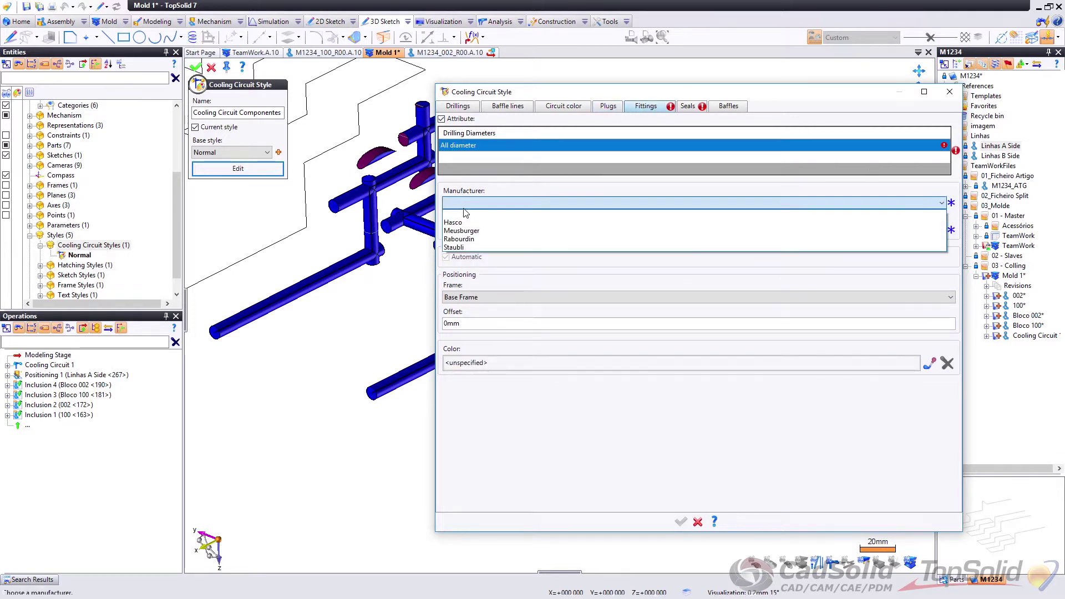
click(459, 247)
click(488, 228)
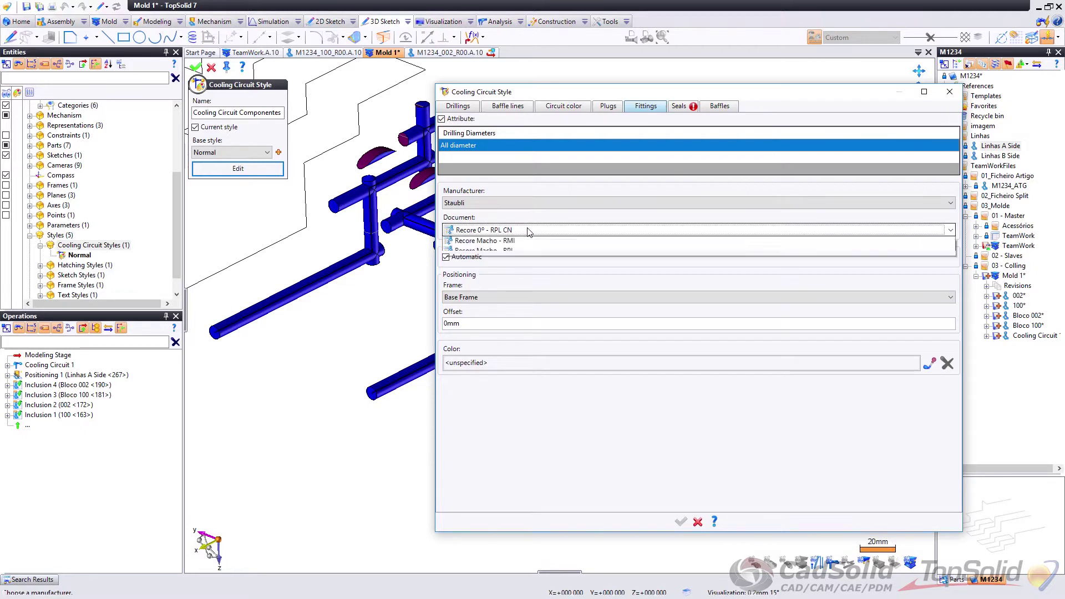
click(490, 283)
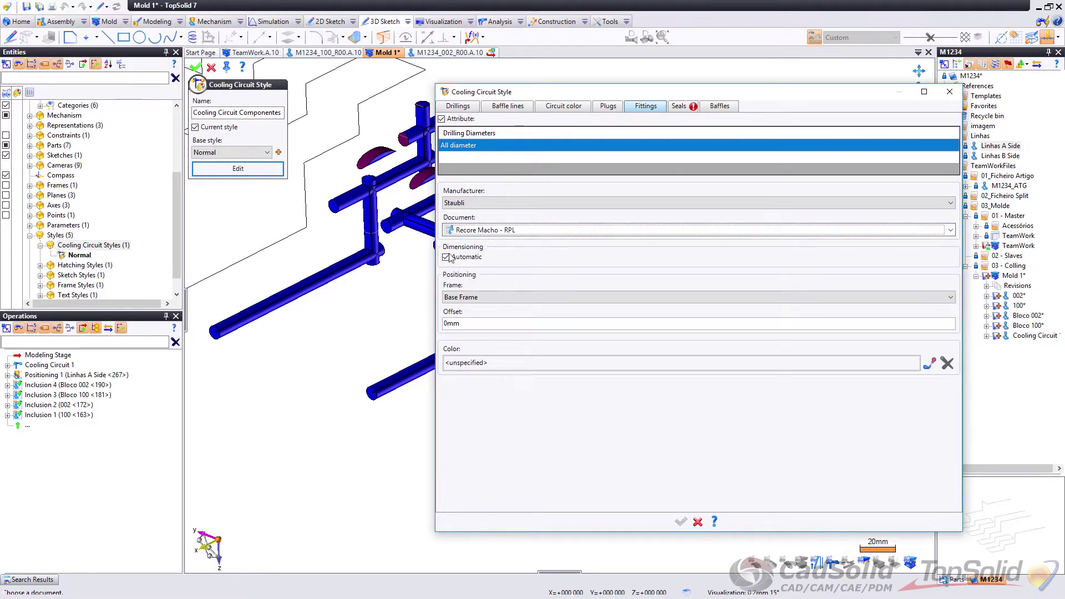
Step: Set the offset of the all-diameter fittings to 10 mm and color them red
click(460, 324)
text(1)
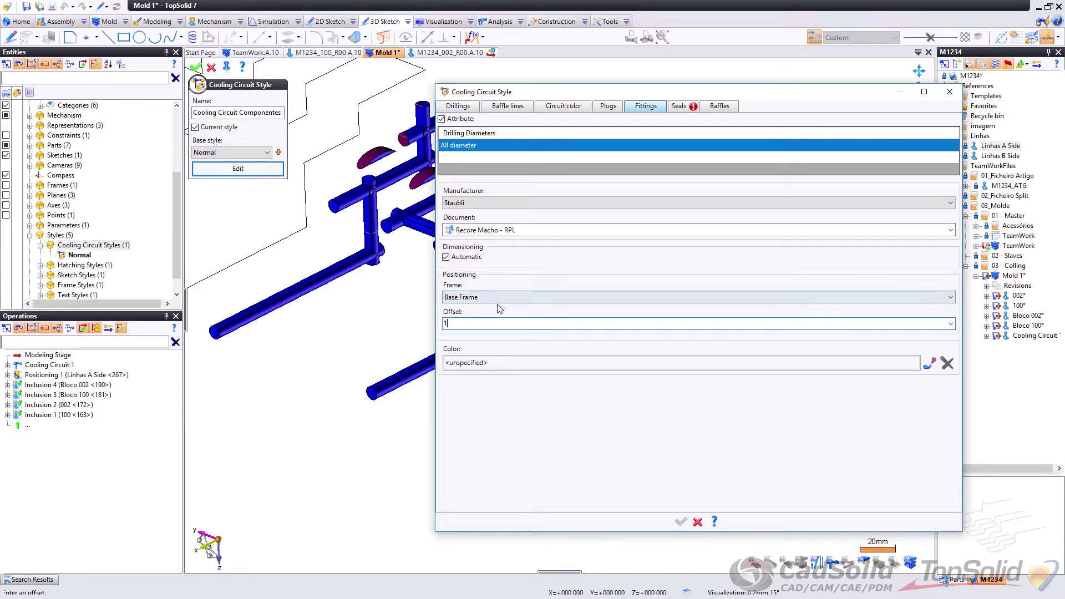
text(0)
click(487, 361)
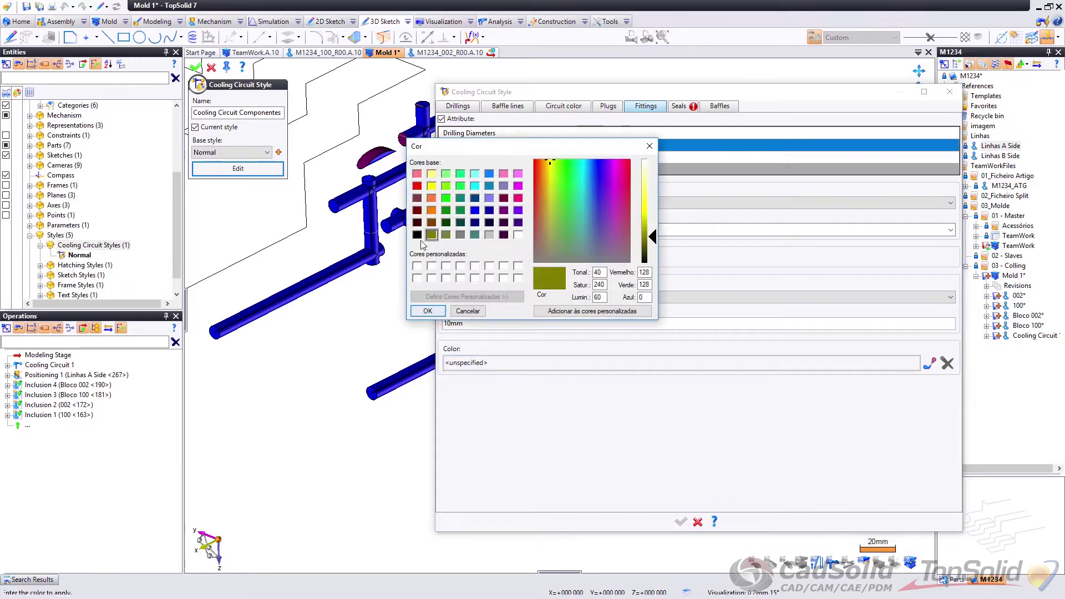
click(417, 186)
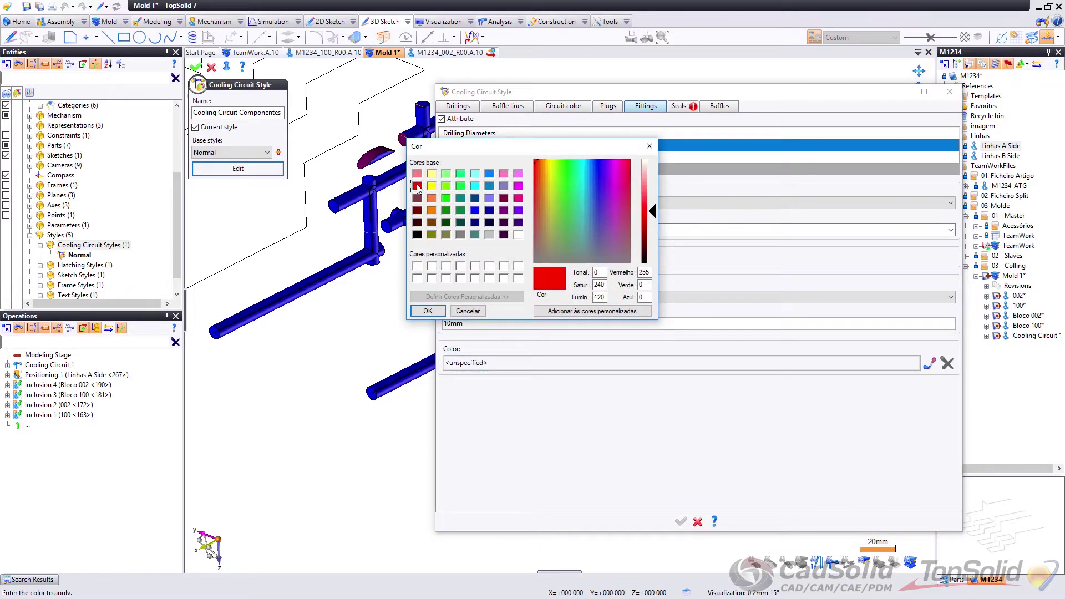
click(427, 311)
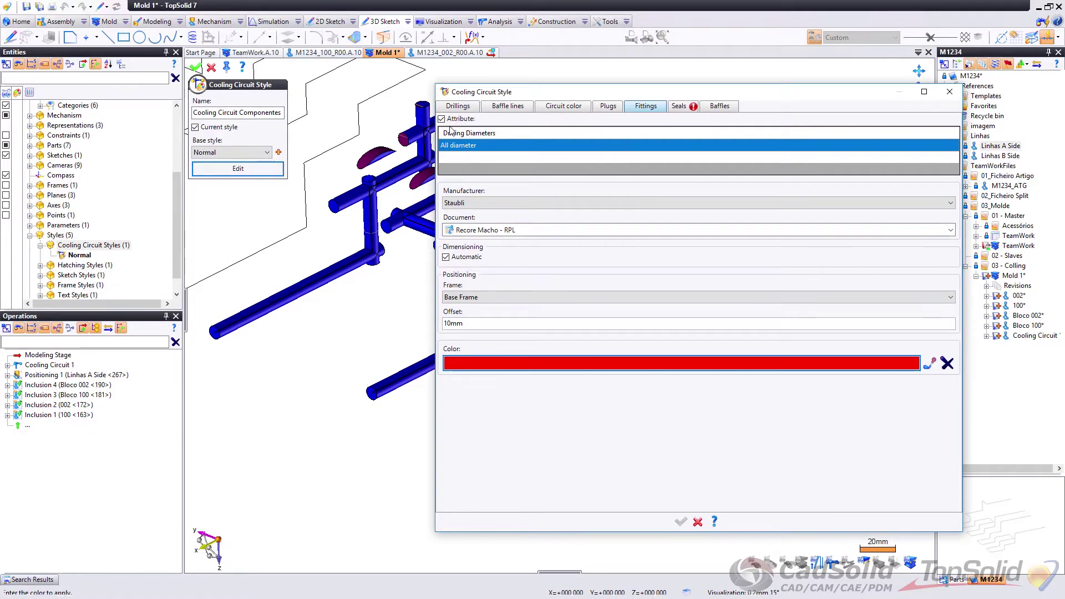
Step: Add separate fitting entries for the 8 mm and 10 mm drilling diameters
click(447, 156)
text(1)
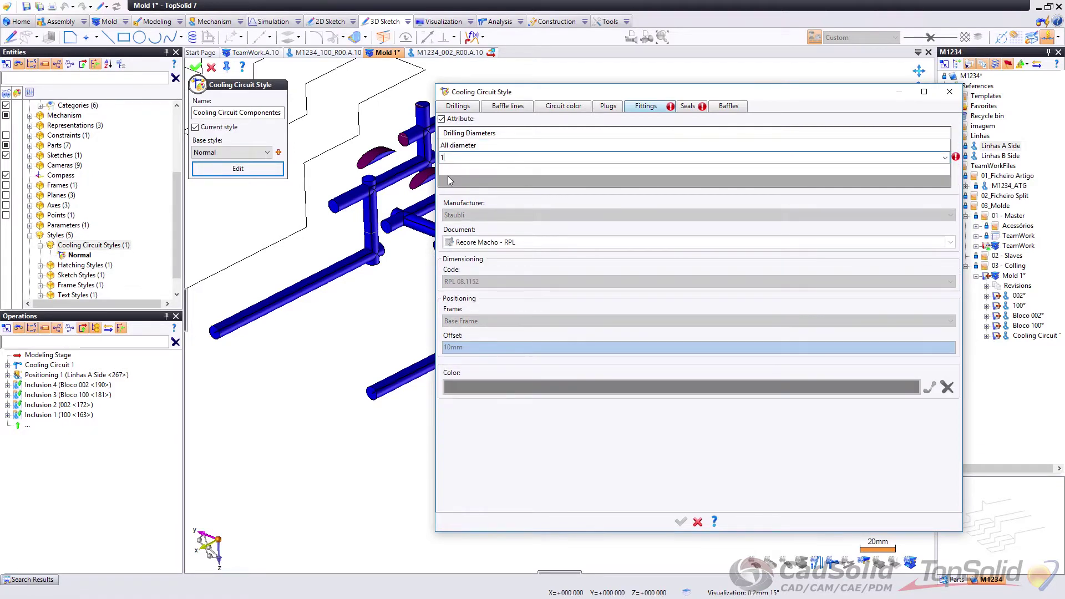
key(BackSpace)
text(8)
click(458, 167)
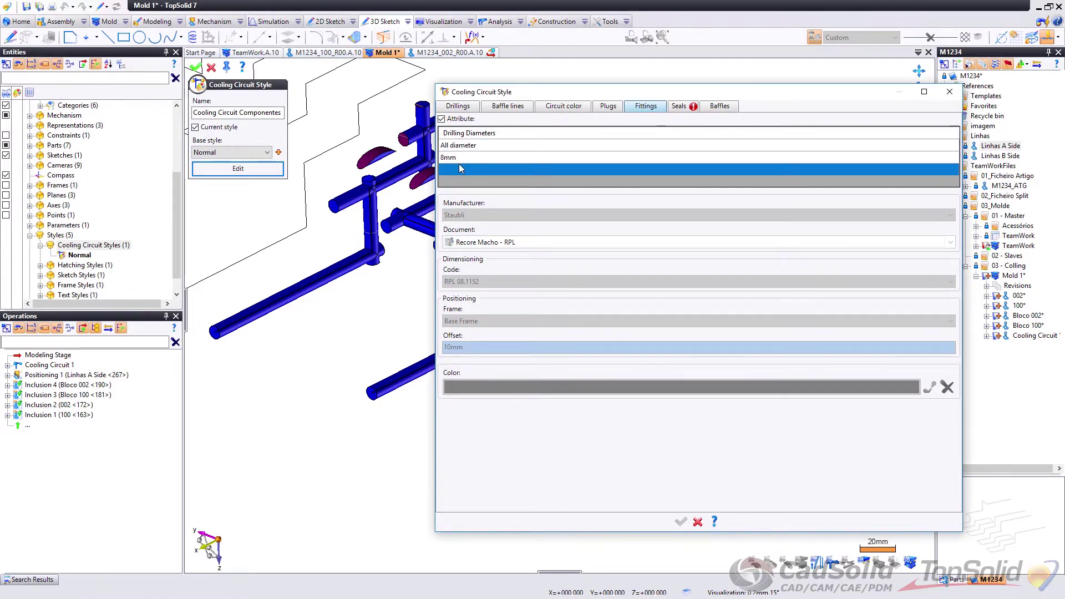
click(453, 168)
text(10)
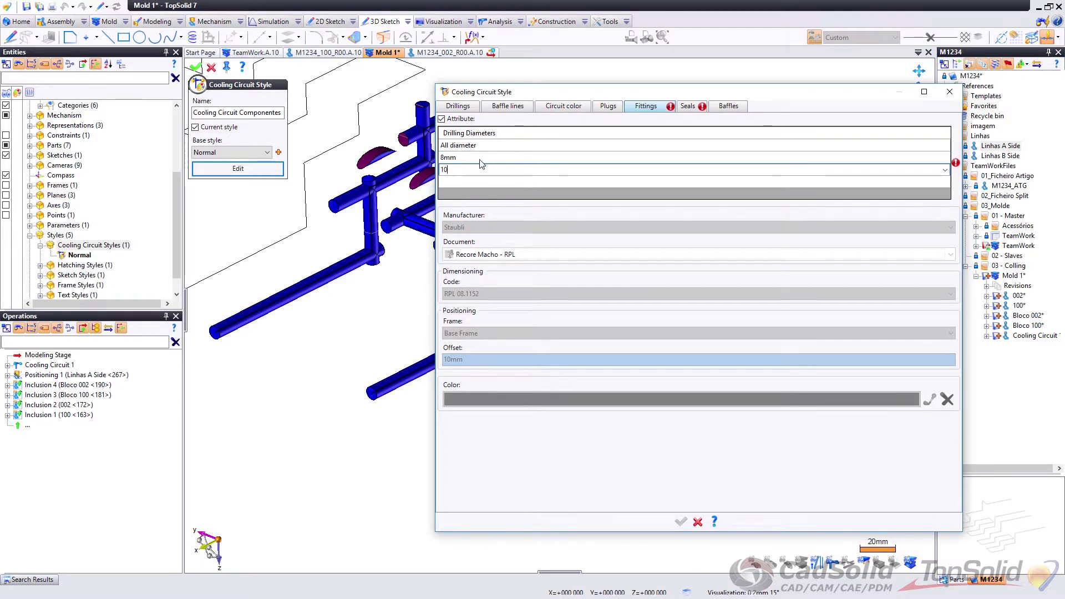
Step: Configure the 8 mm drilling's fitting with code RPL 08.1150, a 20 mm offset and an orange color
click(480, 161)
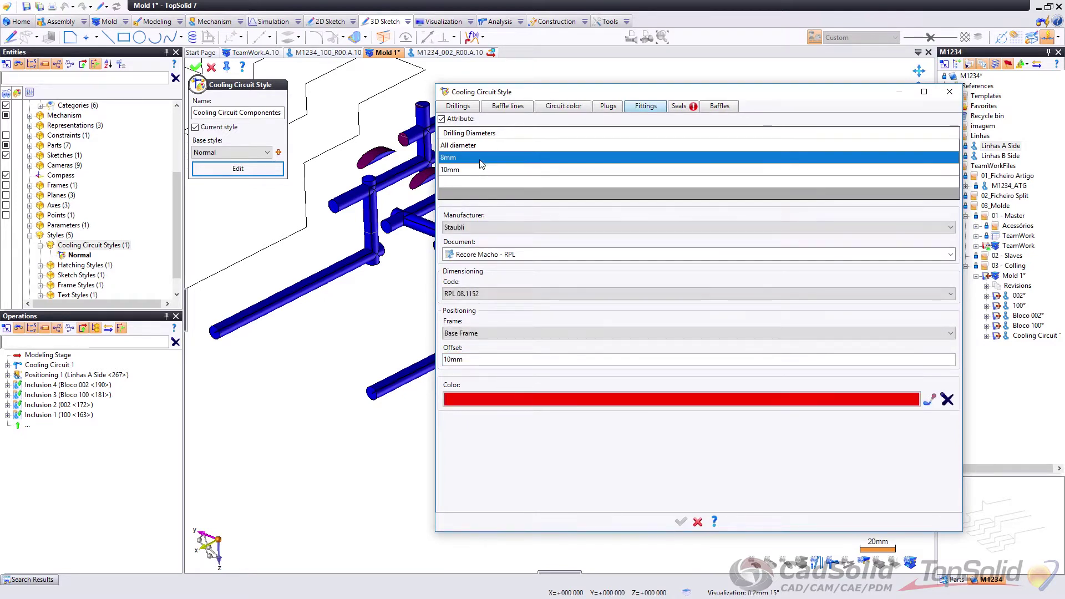
click(485, 294)
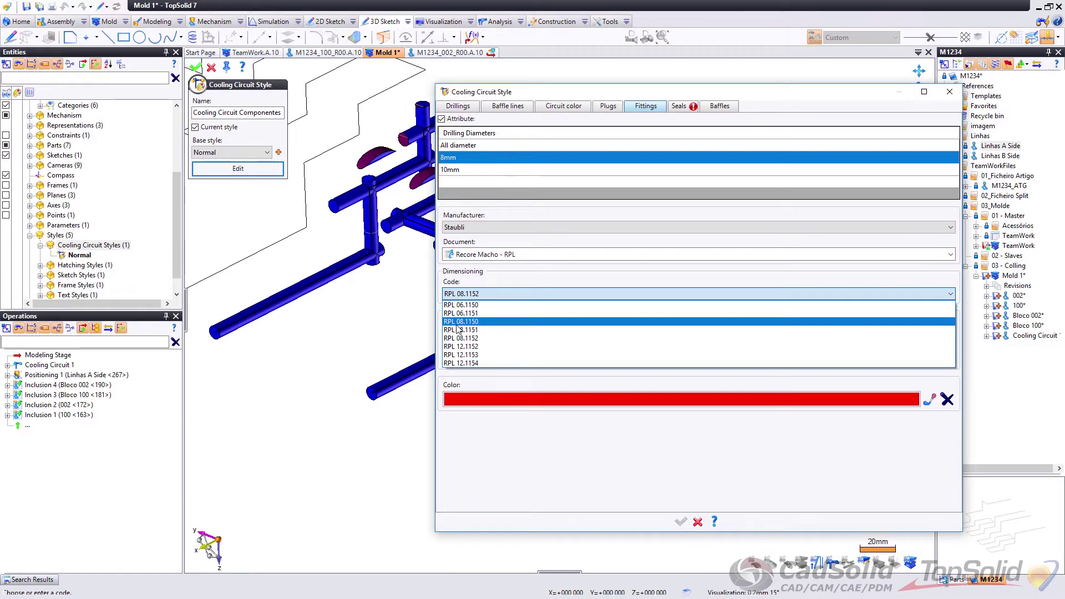
click(478, 323)
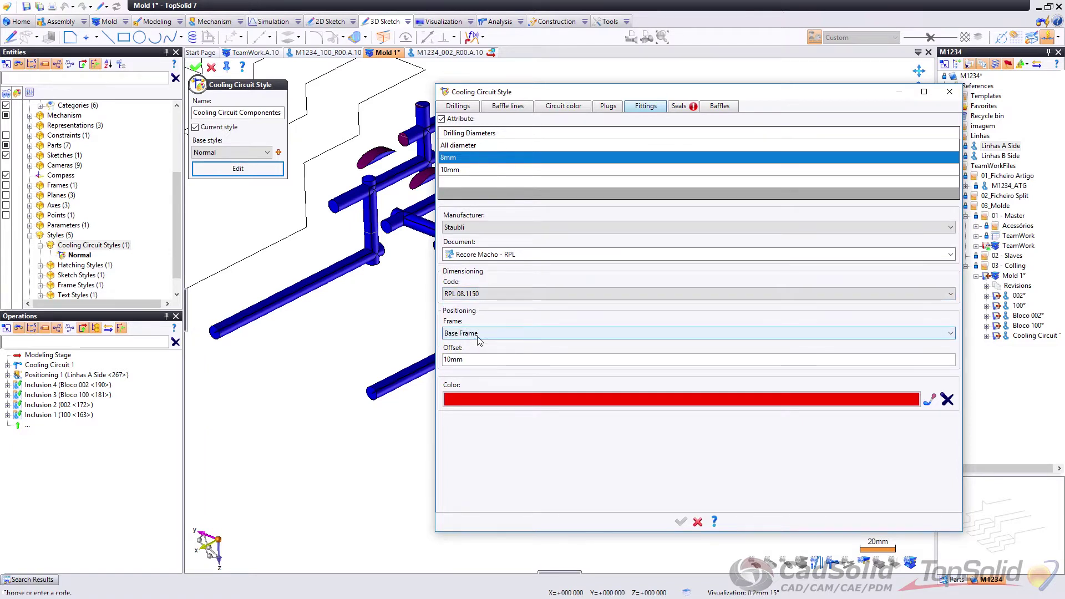
click(472, 362)
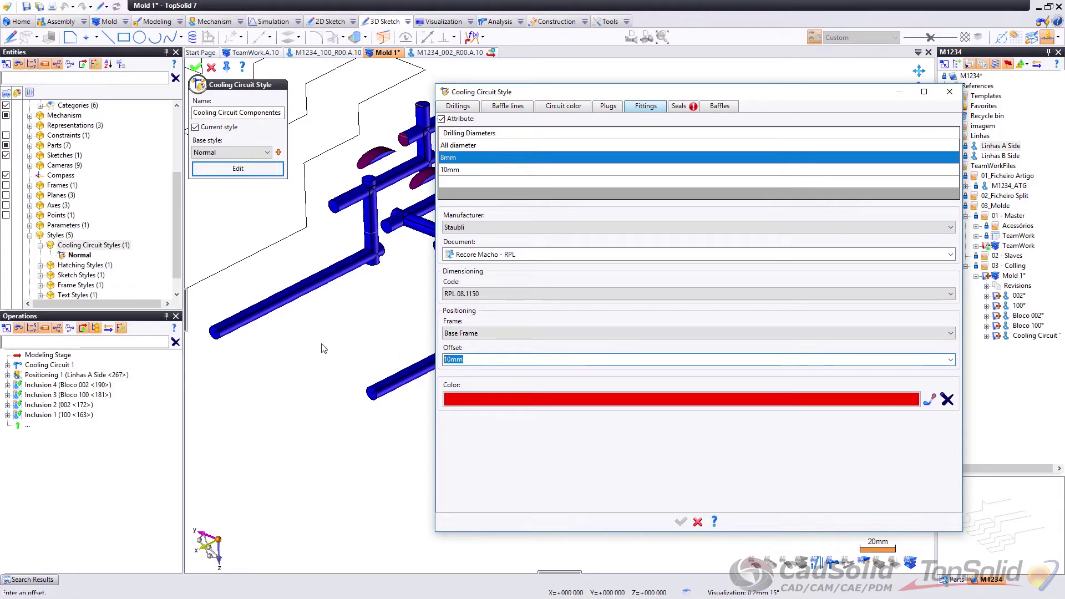
text(20)
click(472, 405)
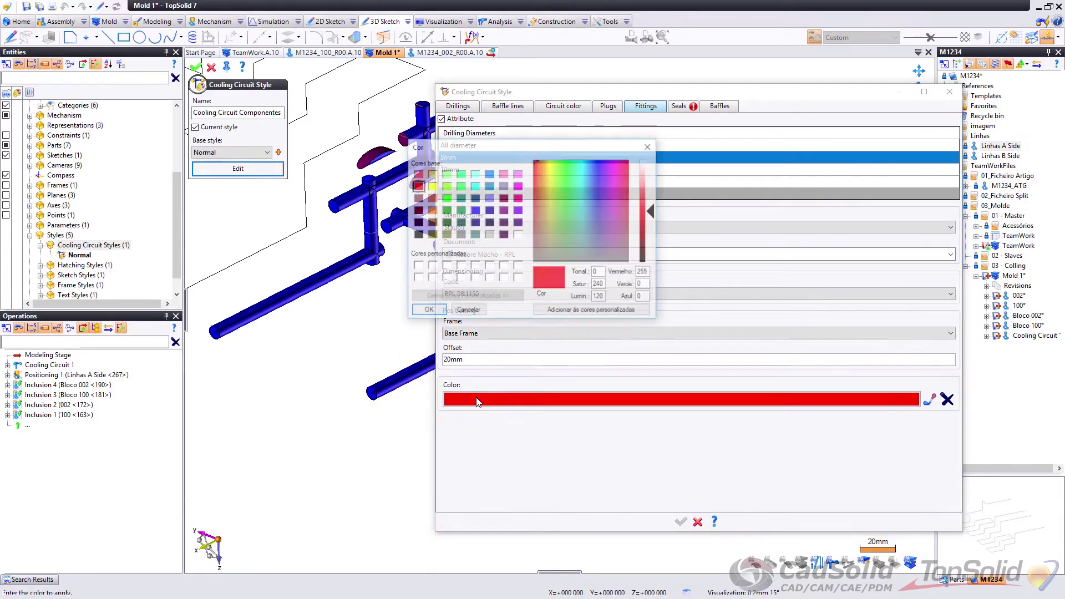
click(431, 211)
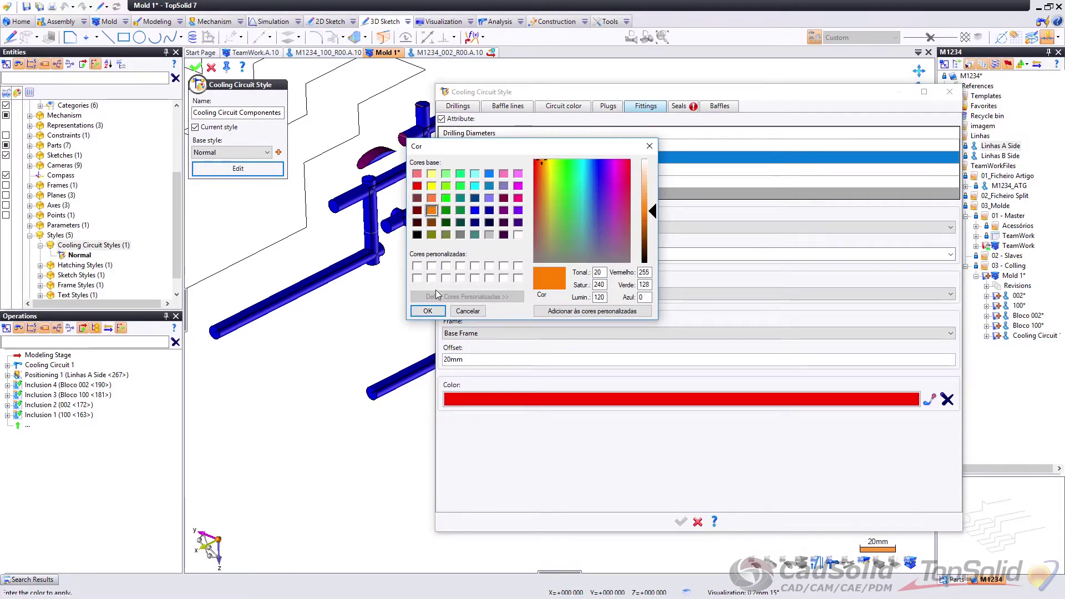
click(435, 311)
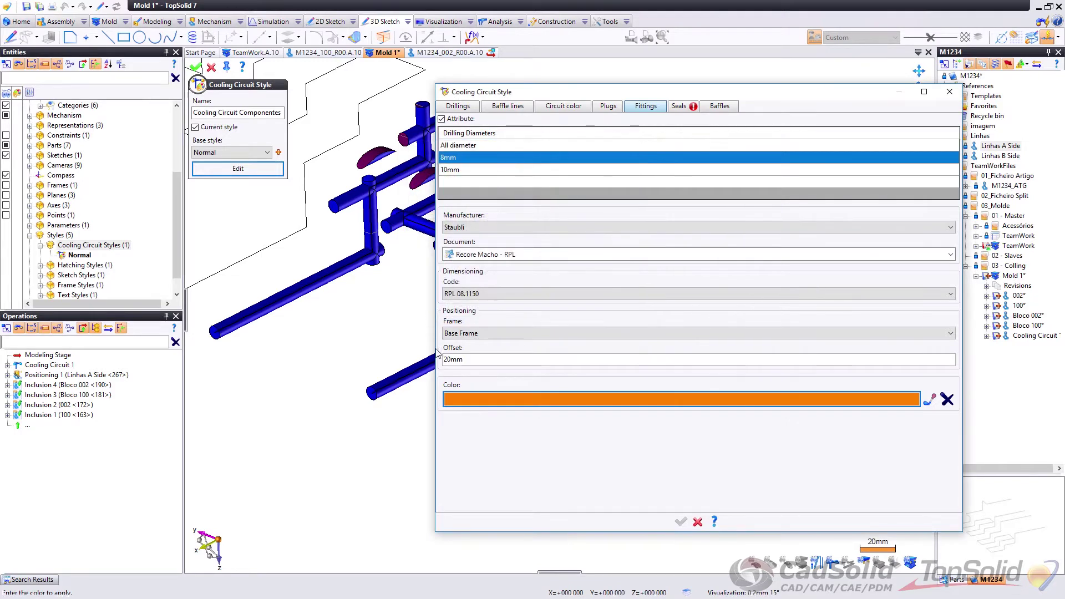
Step: Configure the 10 mm drilling's fitting with code RPL 08.1151, a 22 mm offset and an olive color
click(453, 171)
click(482, 294)
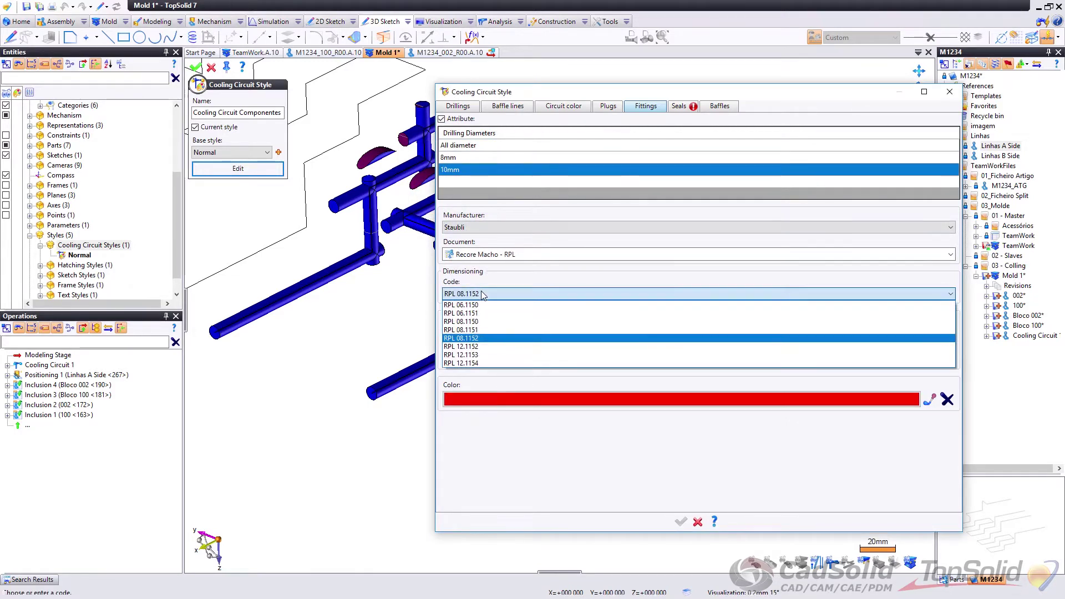
click(470, 330)
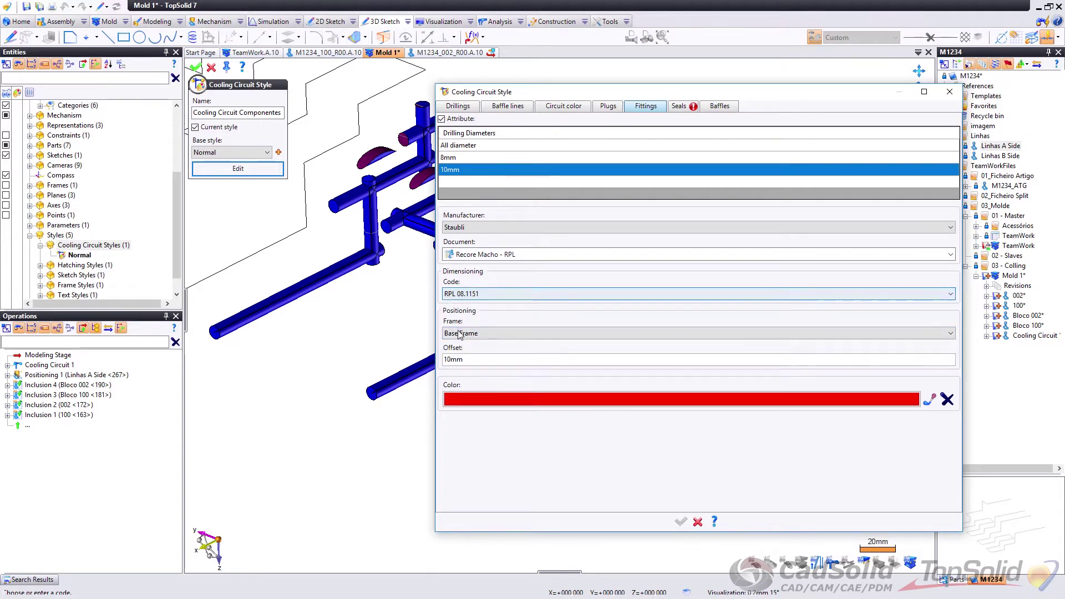
click(459, 360)
text(22)
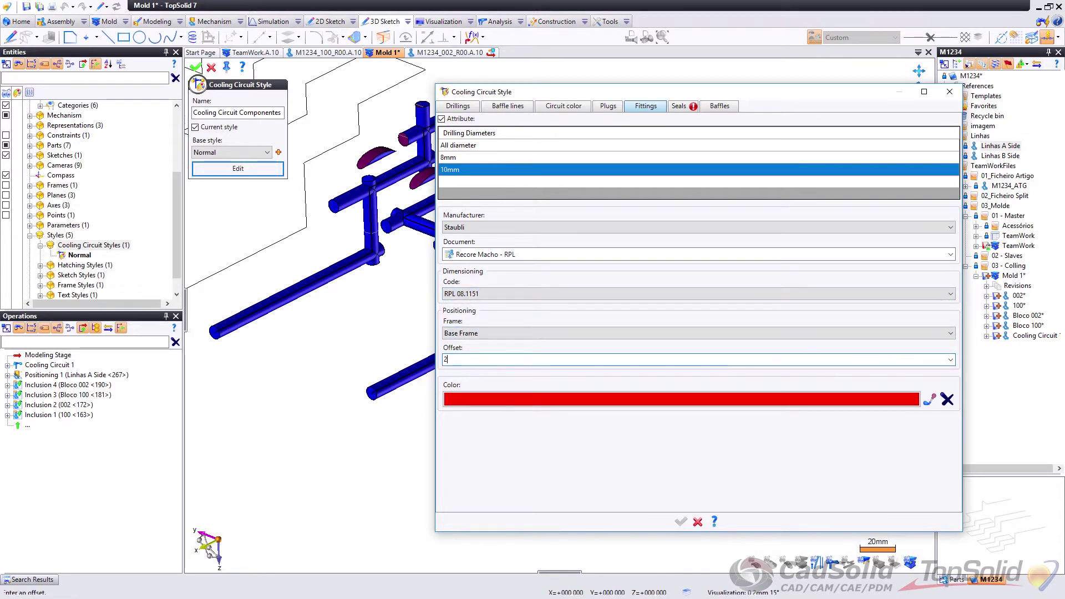
click(455, 398)
click(431, 235)
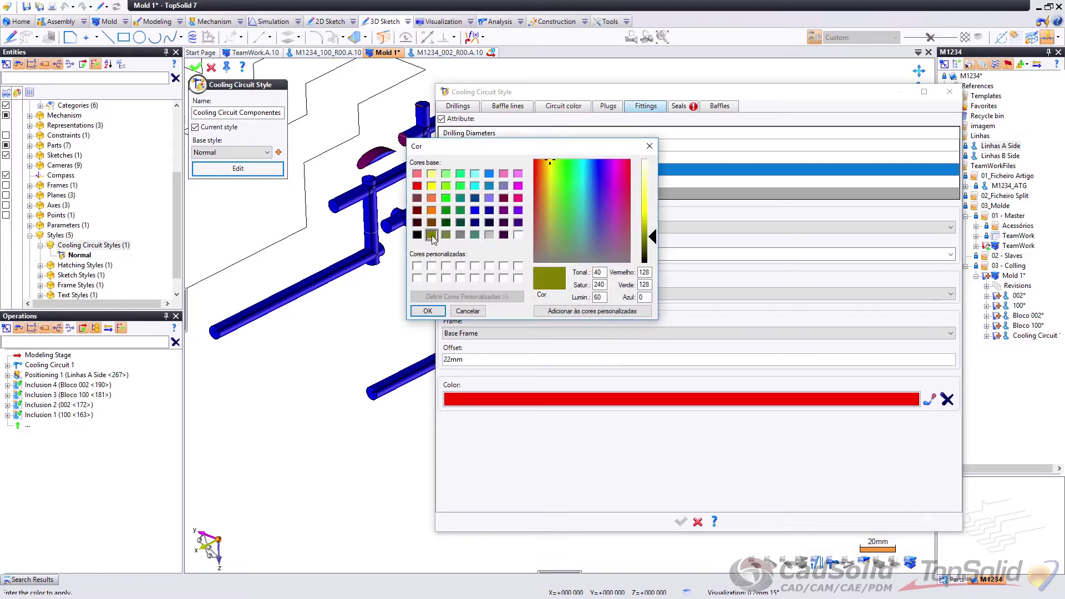
click(428, 309)
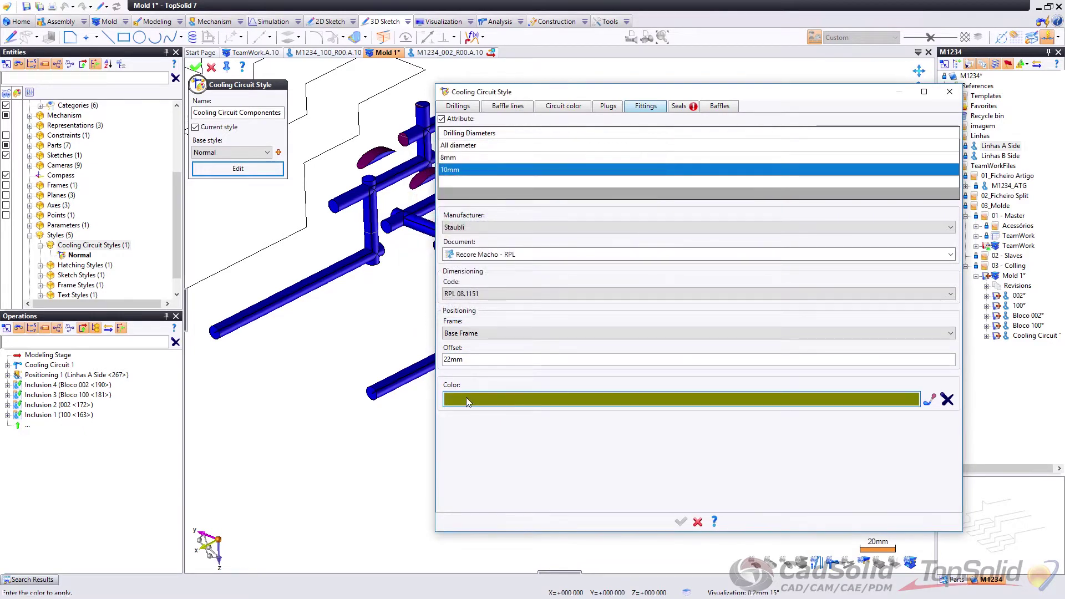
Step: Set the seals for all diameters to manufacturer Parker with the Vedante document and colour them red
click(679, 106)
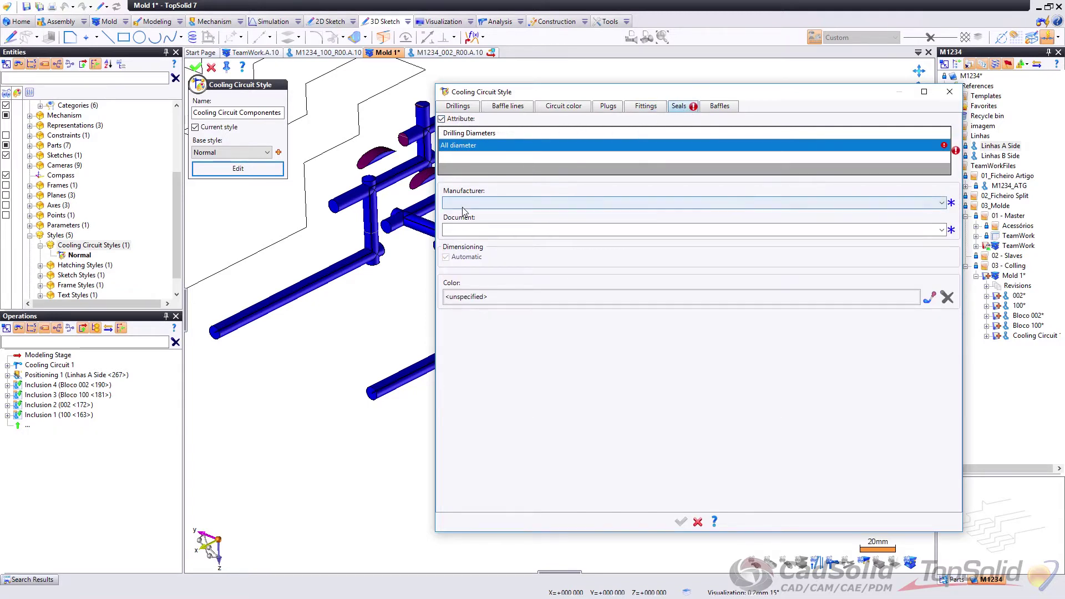
click(462, 202)
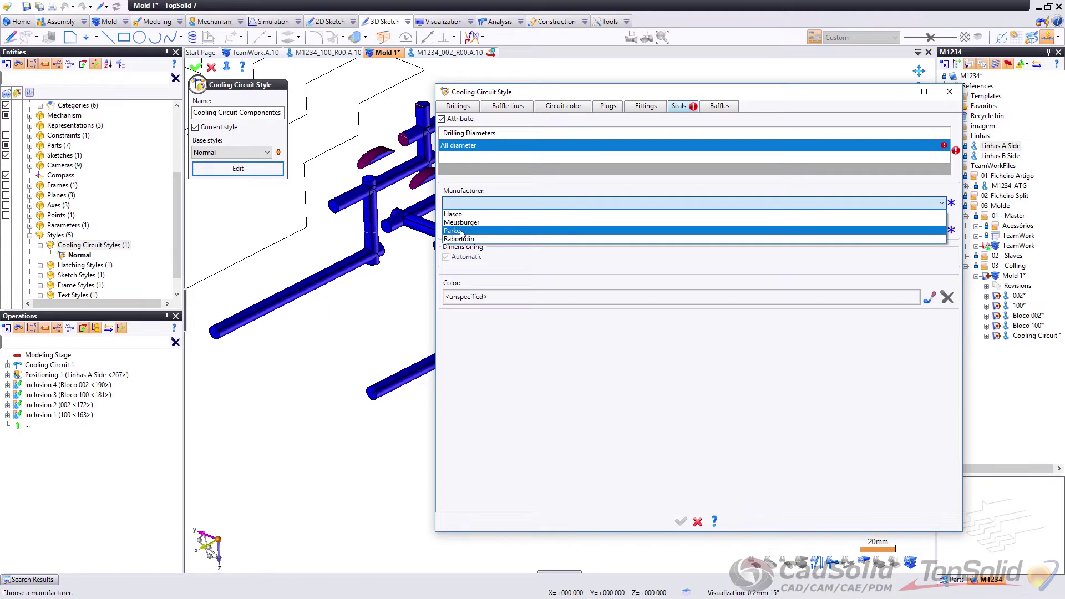
click(461, 231)
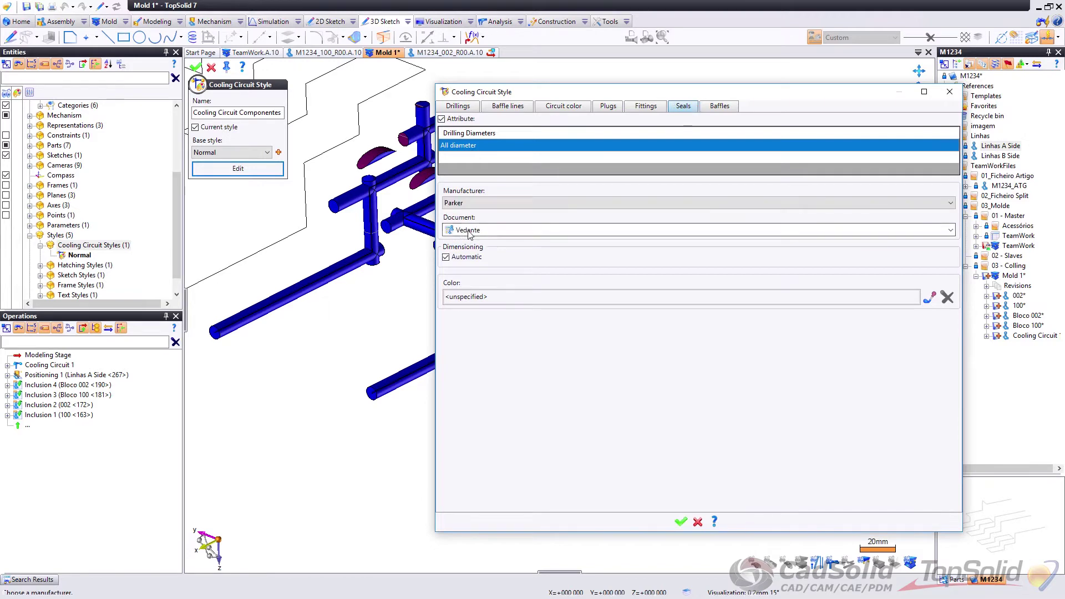
click(471, 296)
click(416, 186)
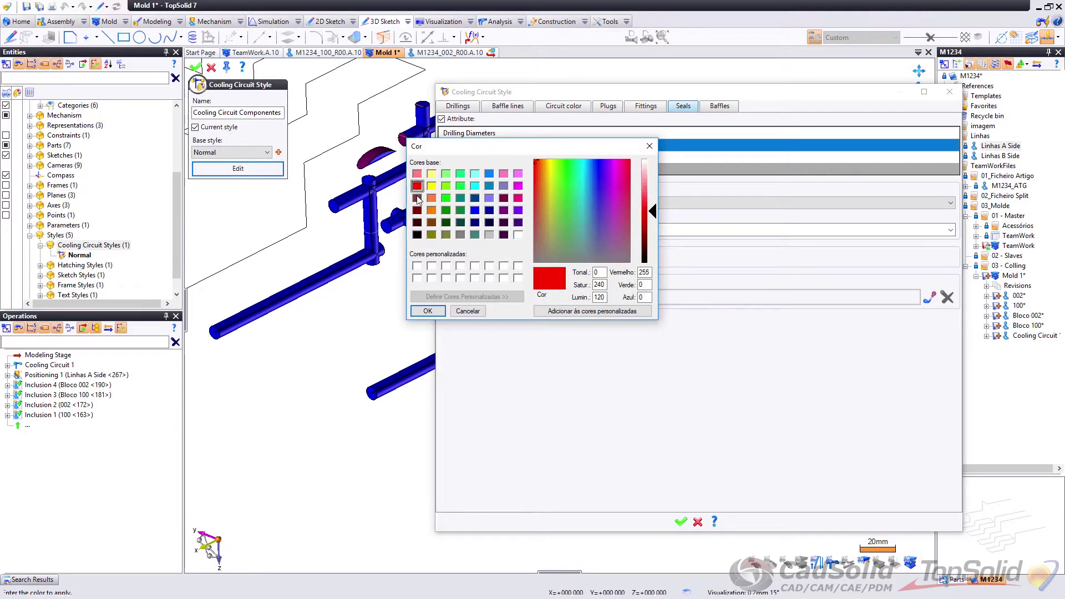
click(427, 311)
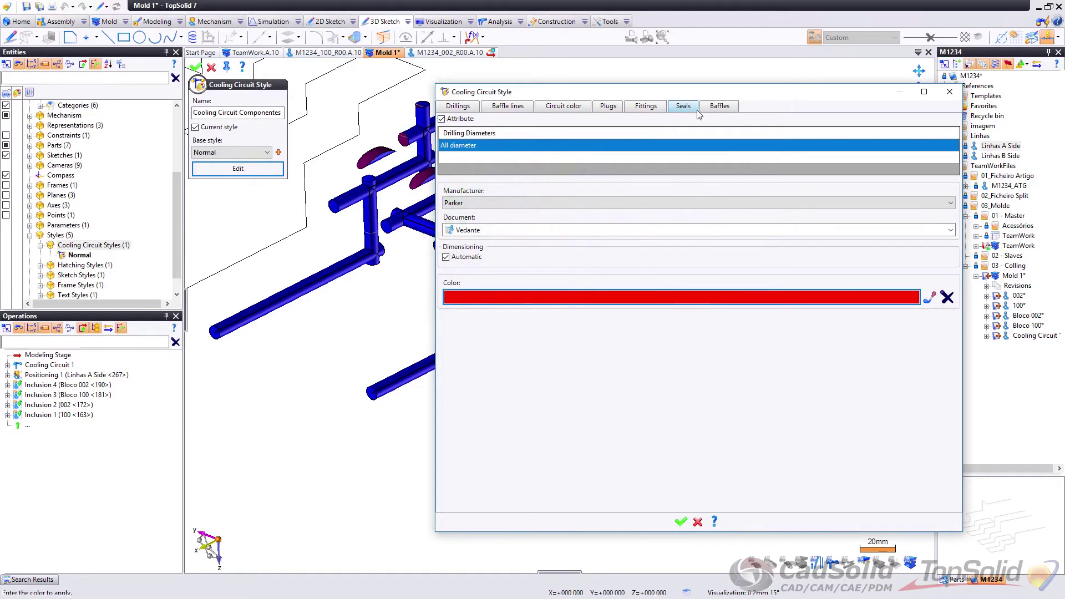
Step: Add 8 mm and 10 mm drilling diameters to the seals list
click(490, 158)
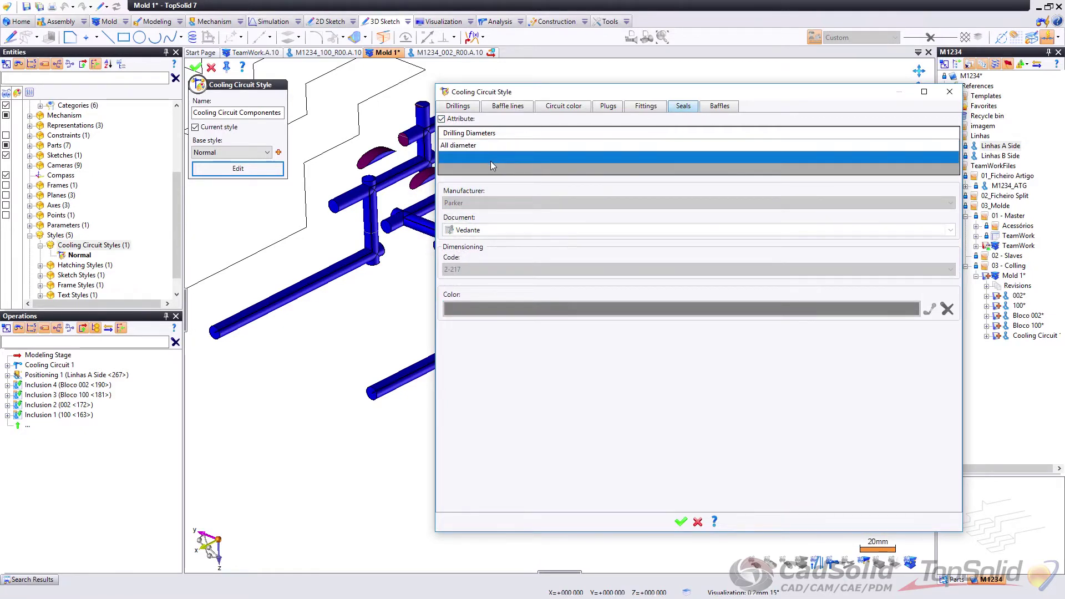
text(8mm)
key(Return)
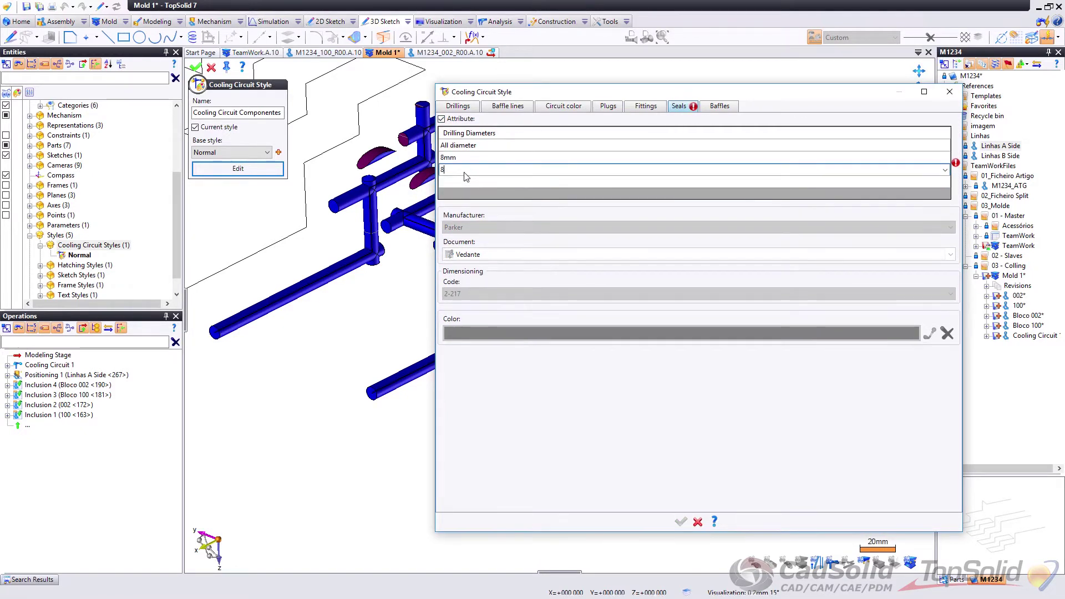
text(10)
Step: Assign seal code 2-111 to the 8 mm drilling diameter
click(469, 158)
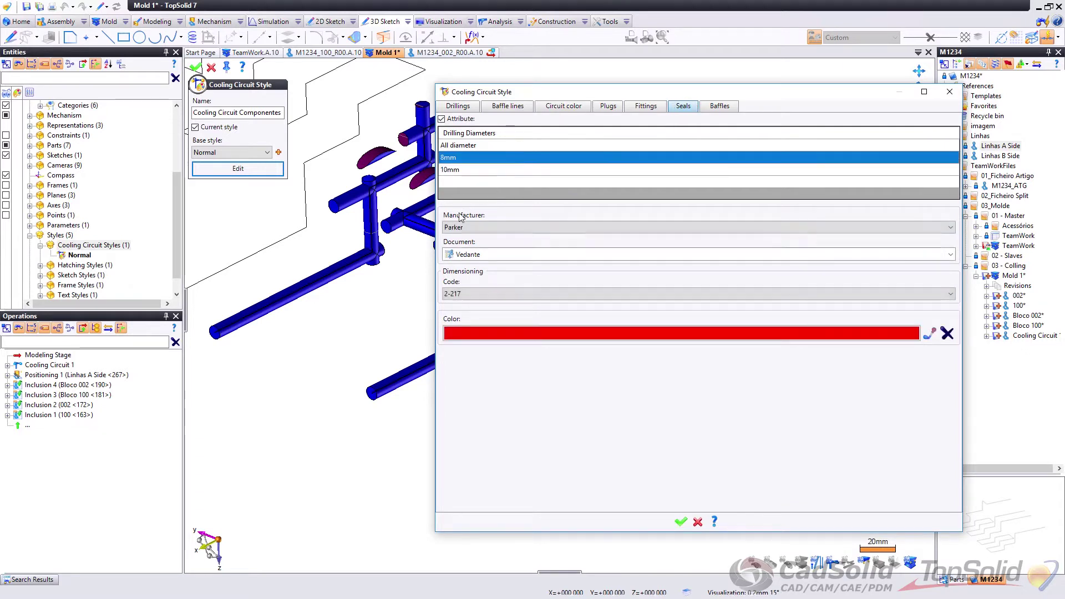
click(470, 294)
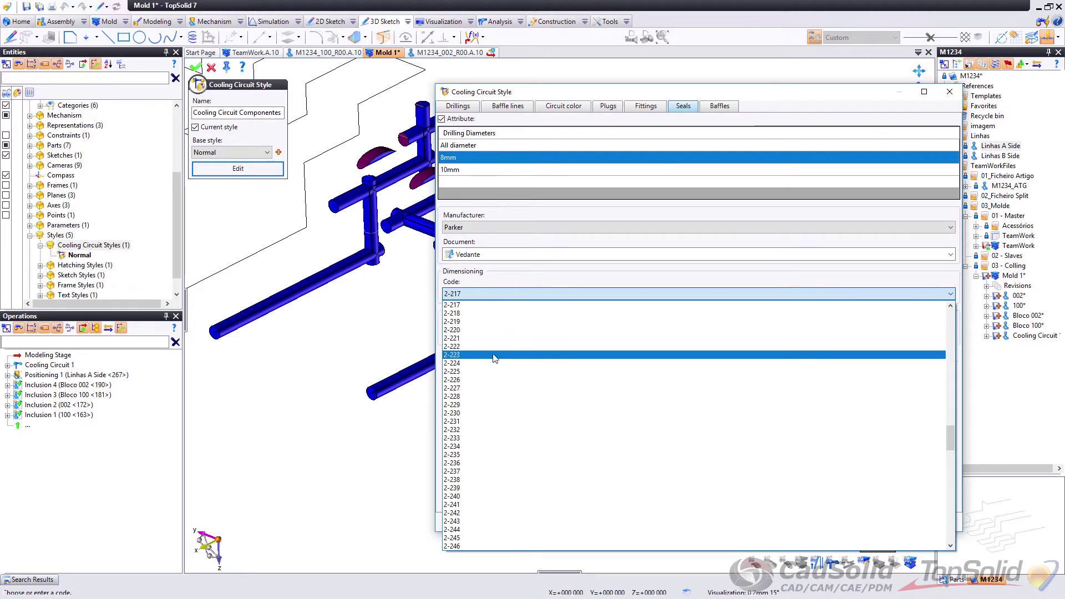
scroll(462, 332, up, 7)
scroll(463, 330, up, 15)
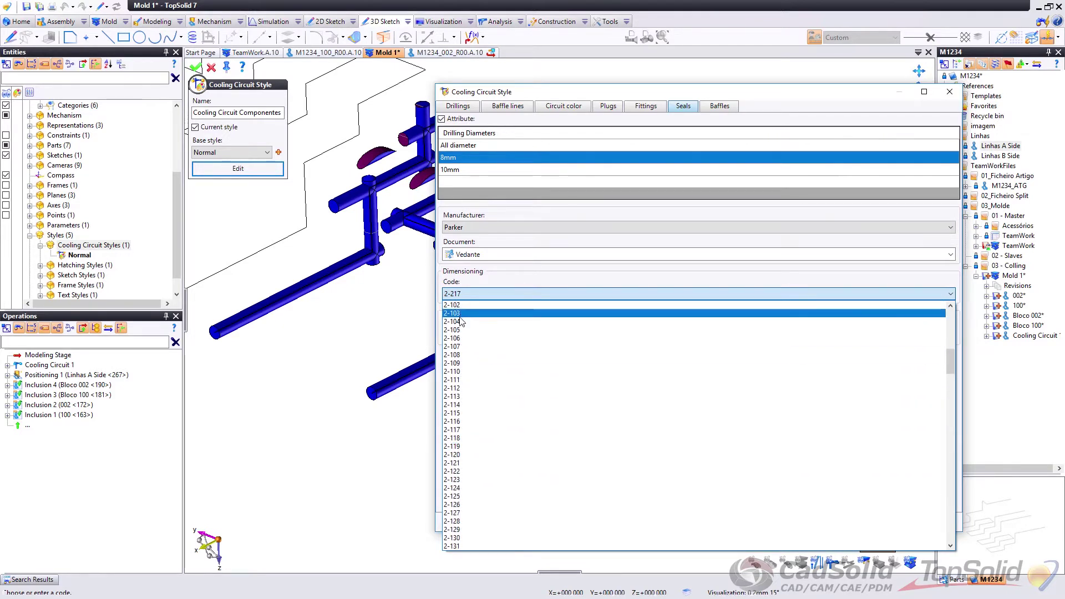
click(463, 339)
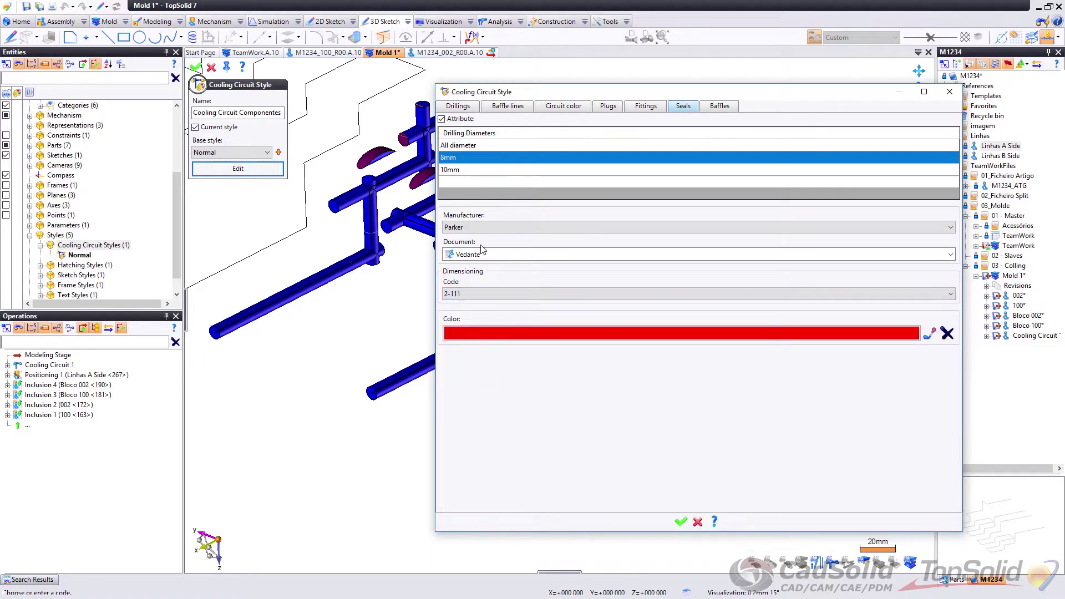
Step: Assign seal code 2-113 to the 10 mm drilling diameter
click(452, 172)
click(463, 293)
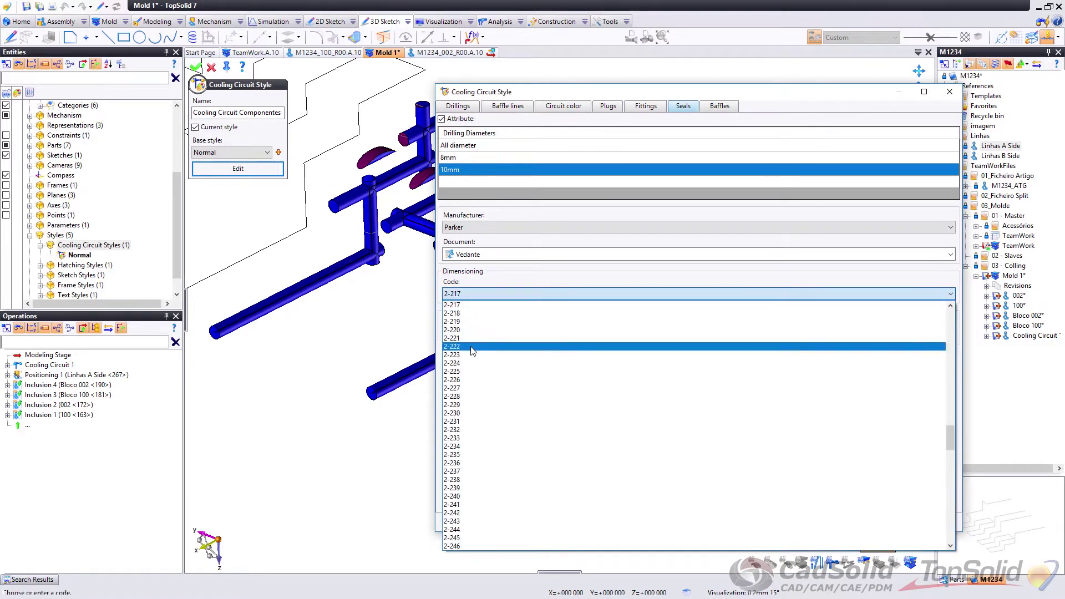
scroll(468, 341, up, 14)
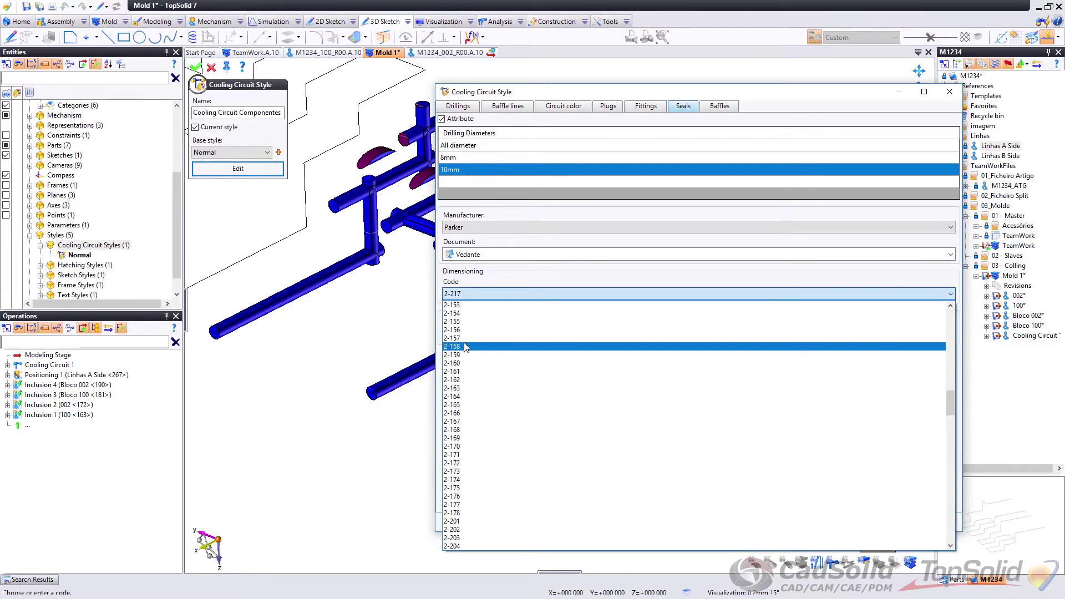
scroll(465, 330, up, 10)
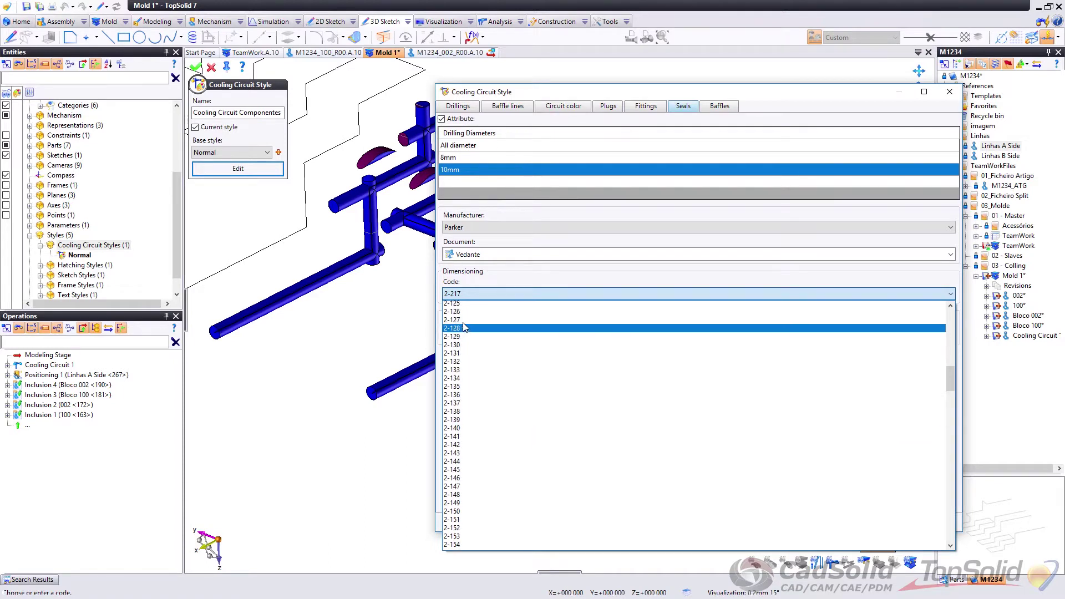
scroll(465, 329, up, 4)
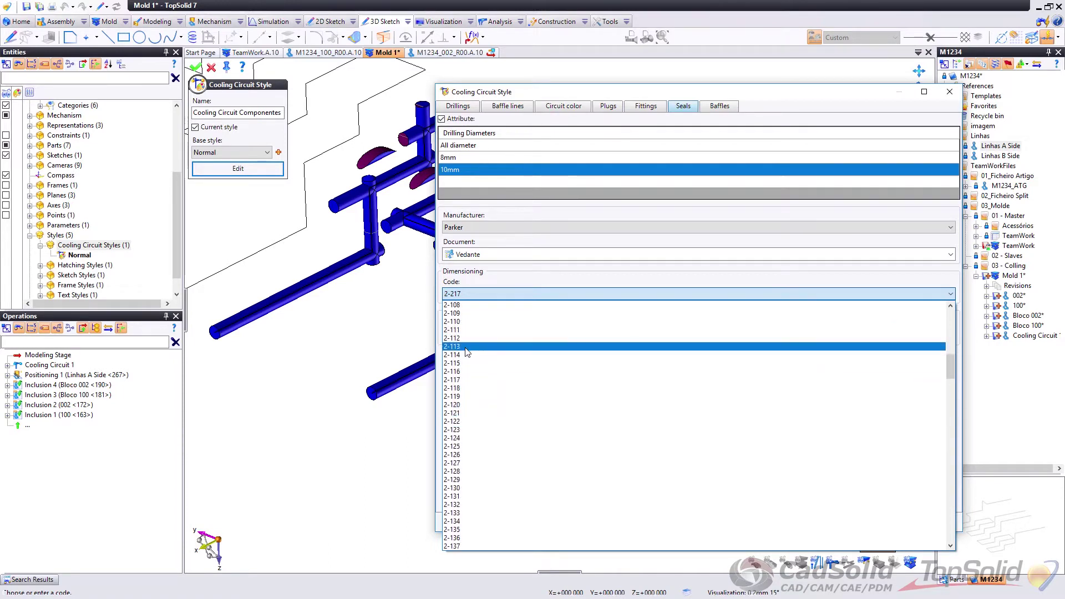
click(467, 353)
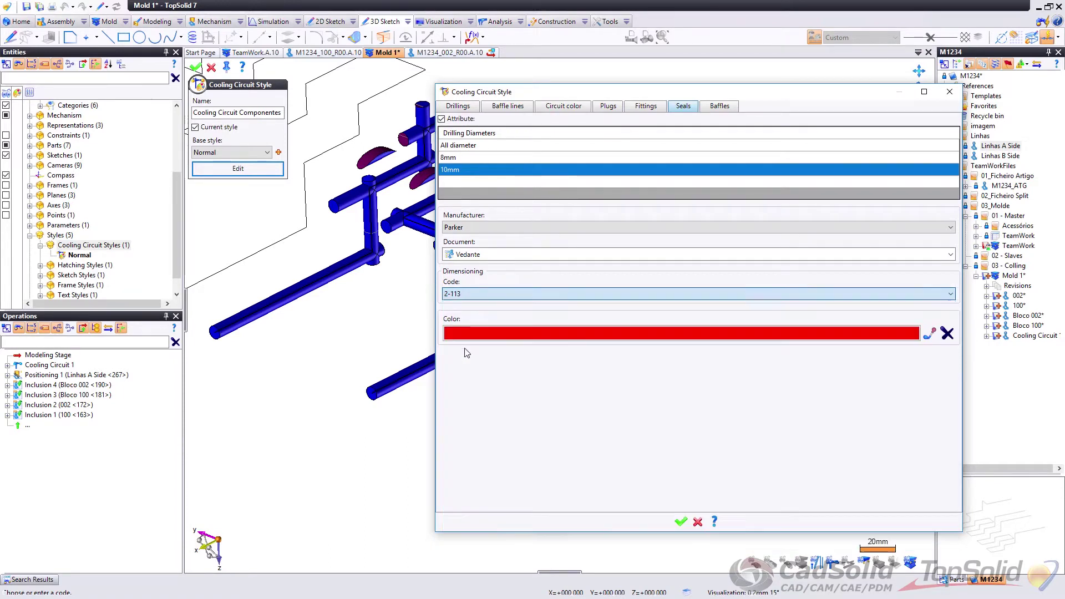
Step: Set the seal colour to black for both the 8 mm and 10 mm drilling diameters
click(455, 158)
click(560, 332)
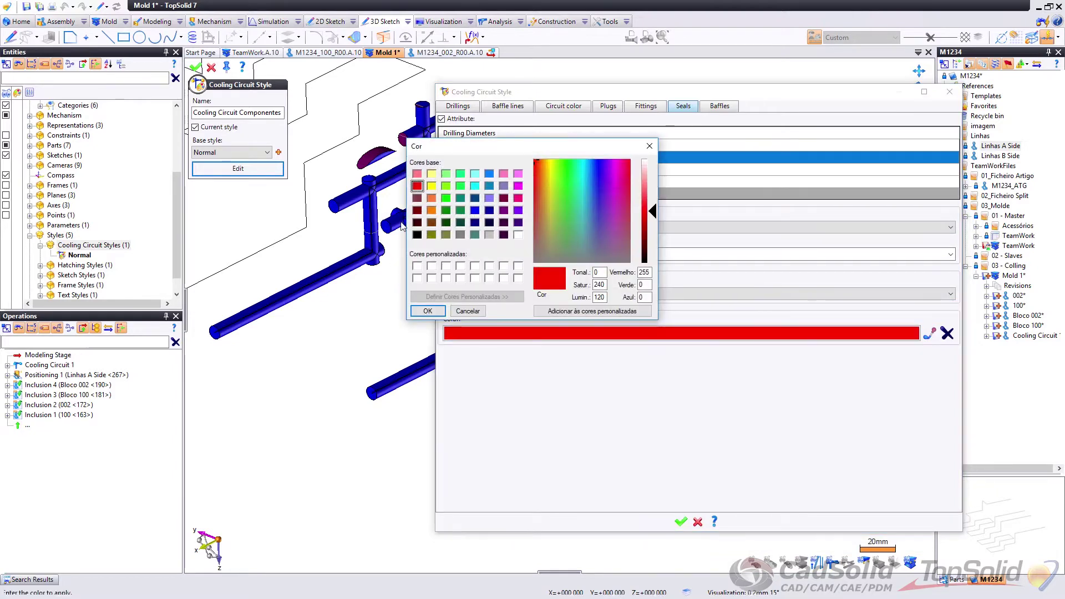
click(417, 235)
click(427, 311)
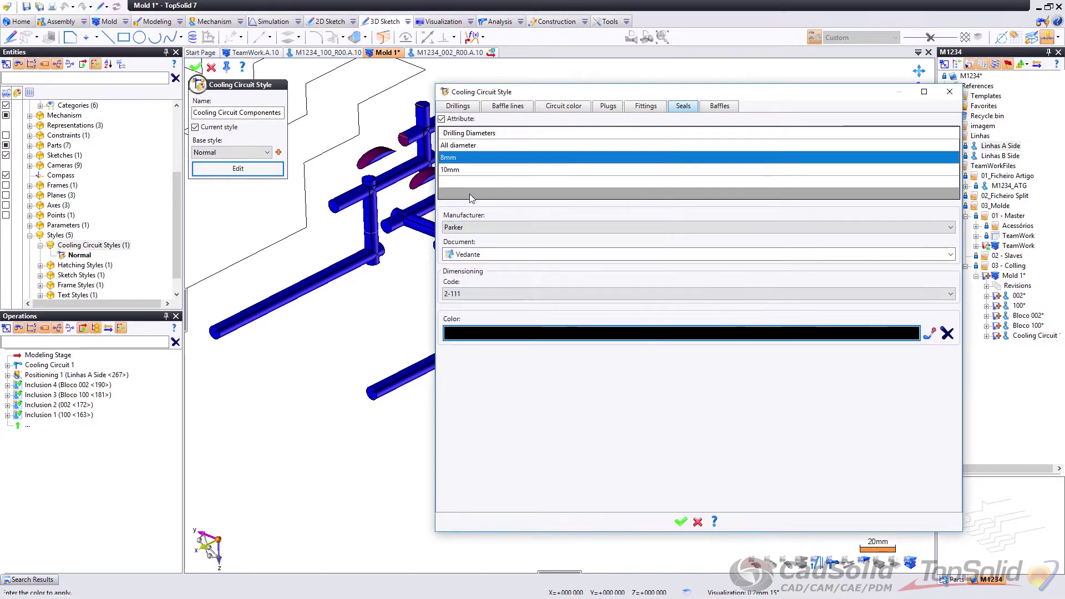
click(453, 170)
click(466, 333)
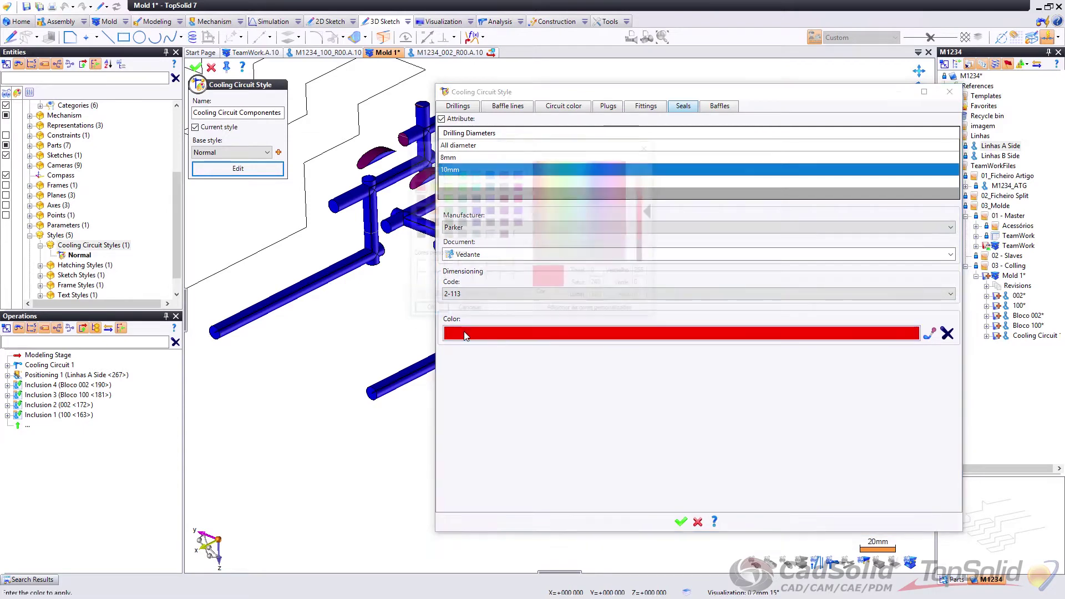
click(416, 235)
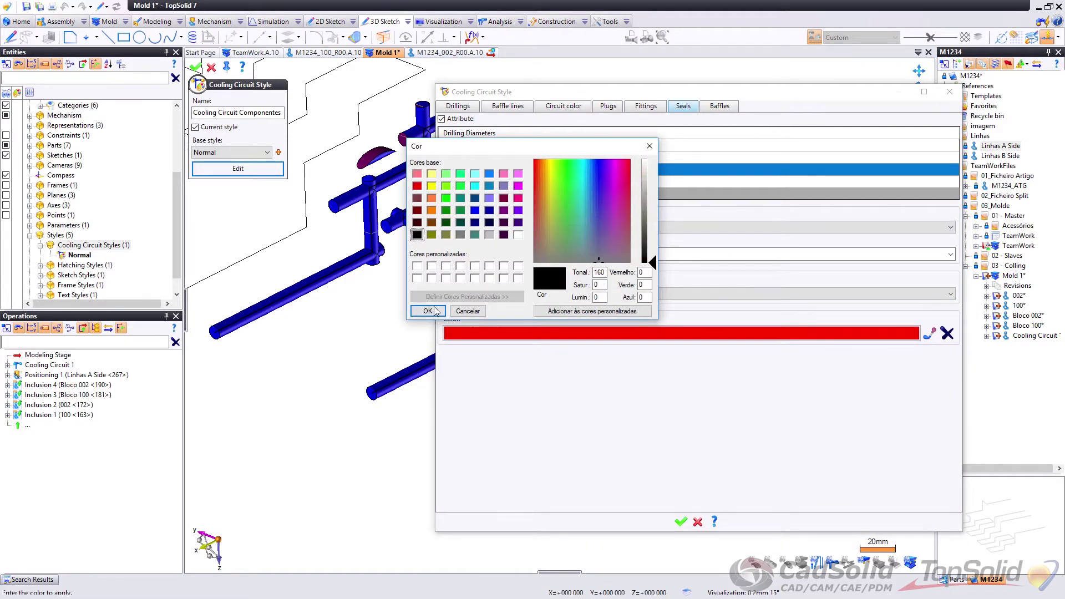
click(427, 311)
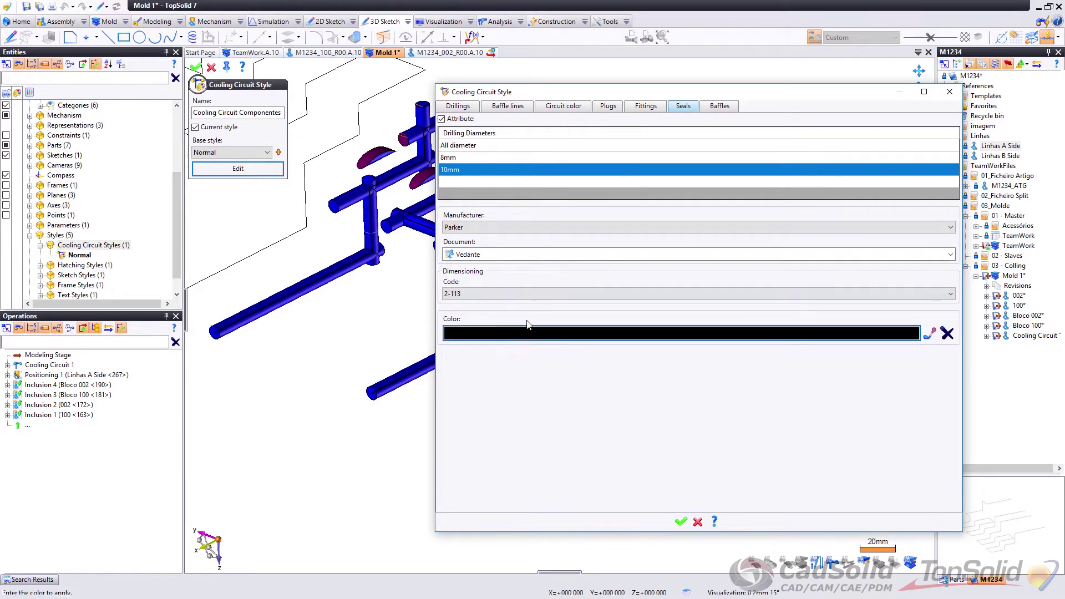
Step: Leave the baffles attribute disabled and create the Cooling Circuit Componentes style, without starting another style
click(721, 106)
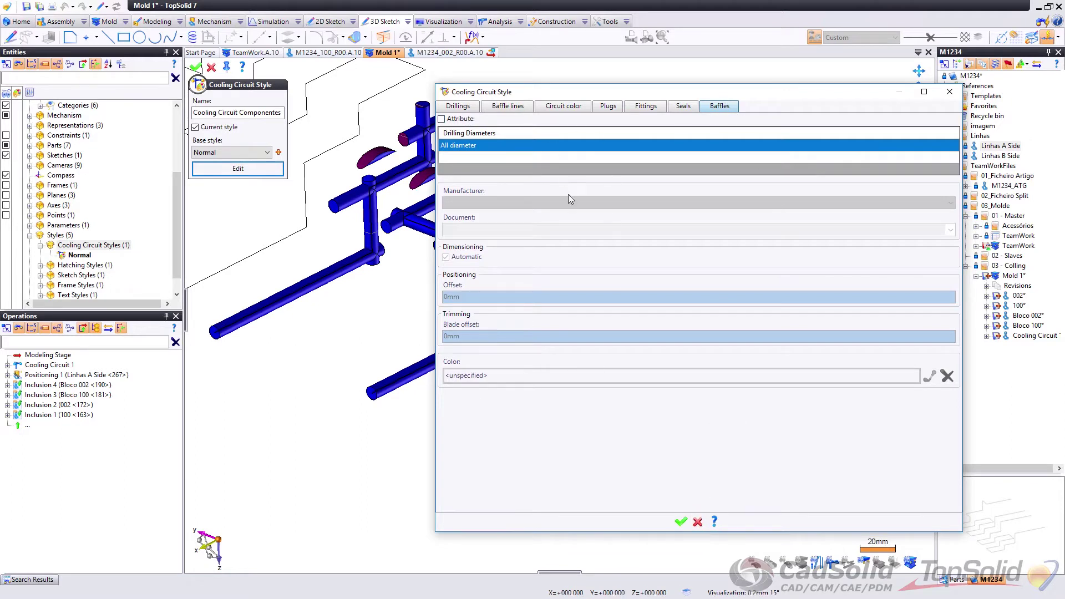
click(503, 198)
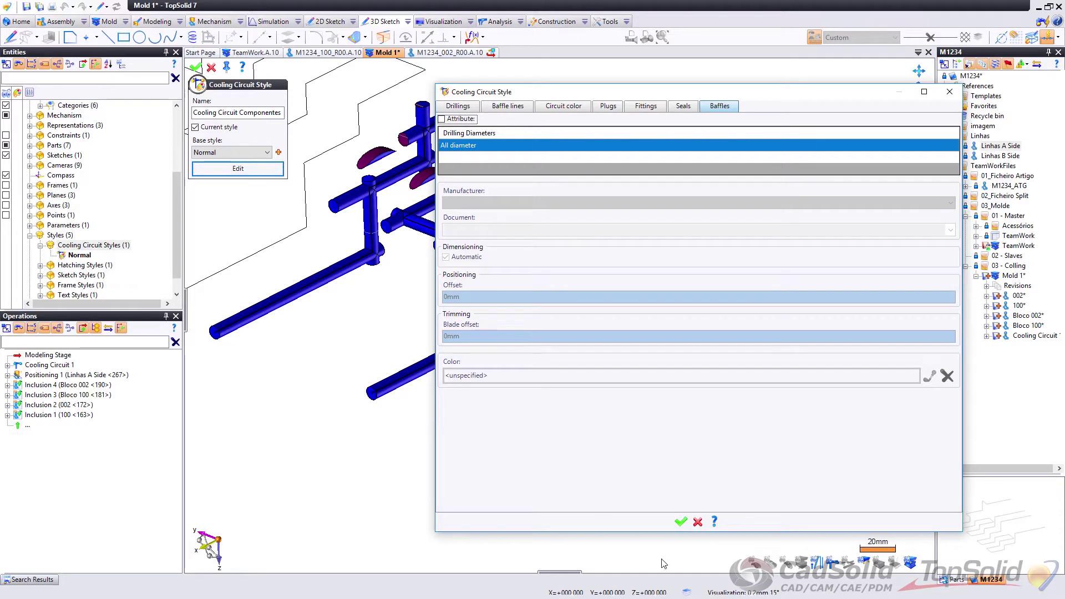
click(681, 522)
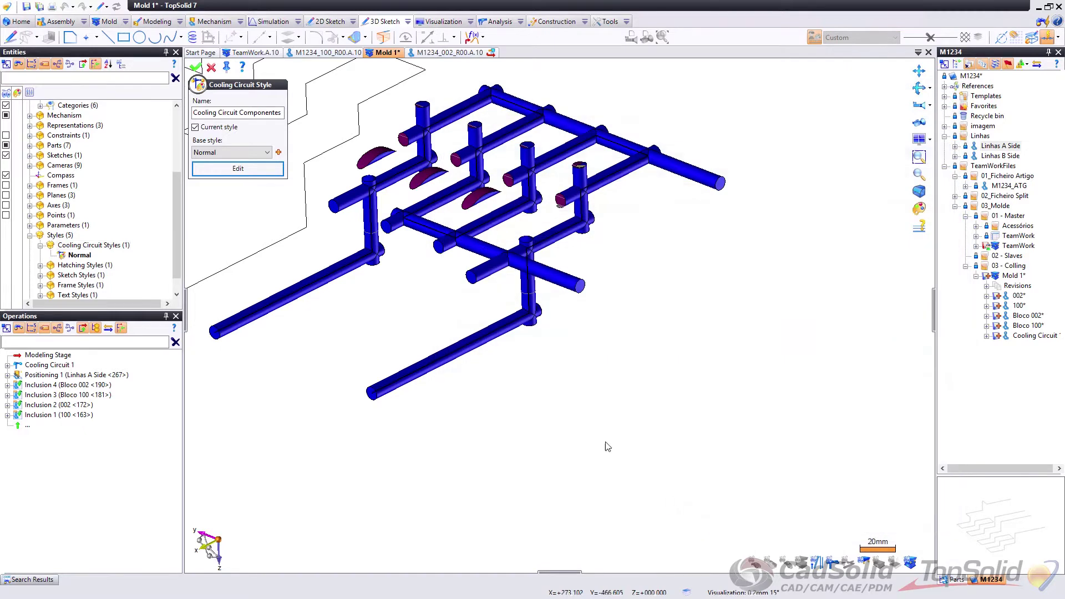
click(196, 67)
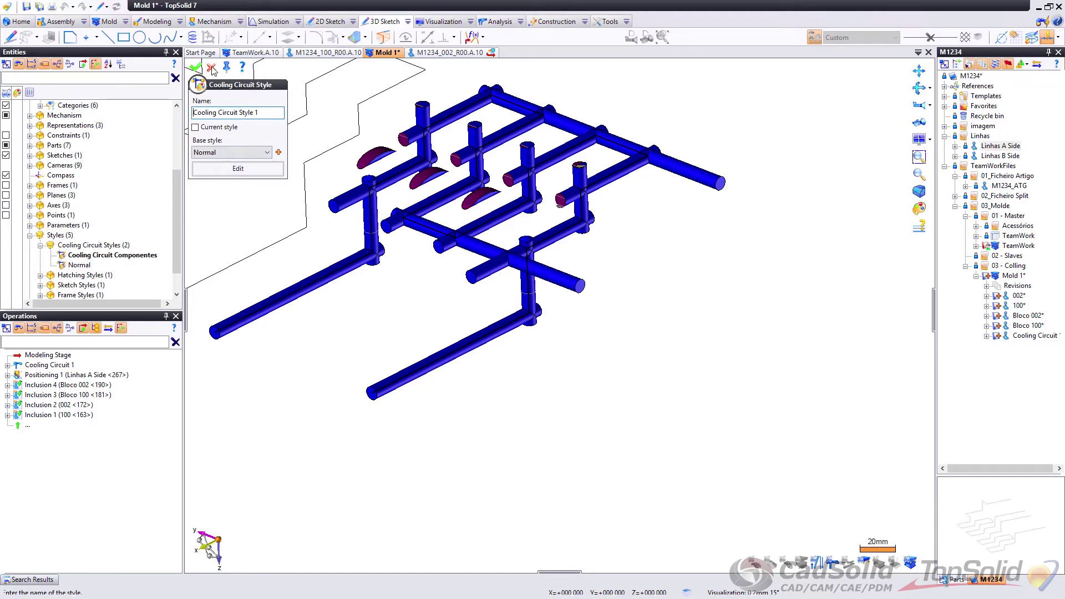
click(211, 67)
Step: Examine the cooling channels on their own and with the A side part 100 temporarily shown around them
middle_drag(547, 294, 603, 257)
middle_drag(604, 324, 599, 204)
scroll(591, 201, up, 3)
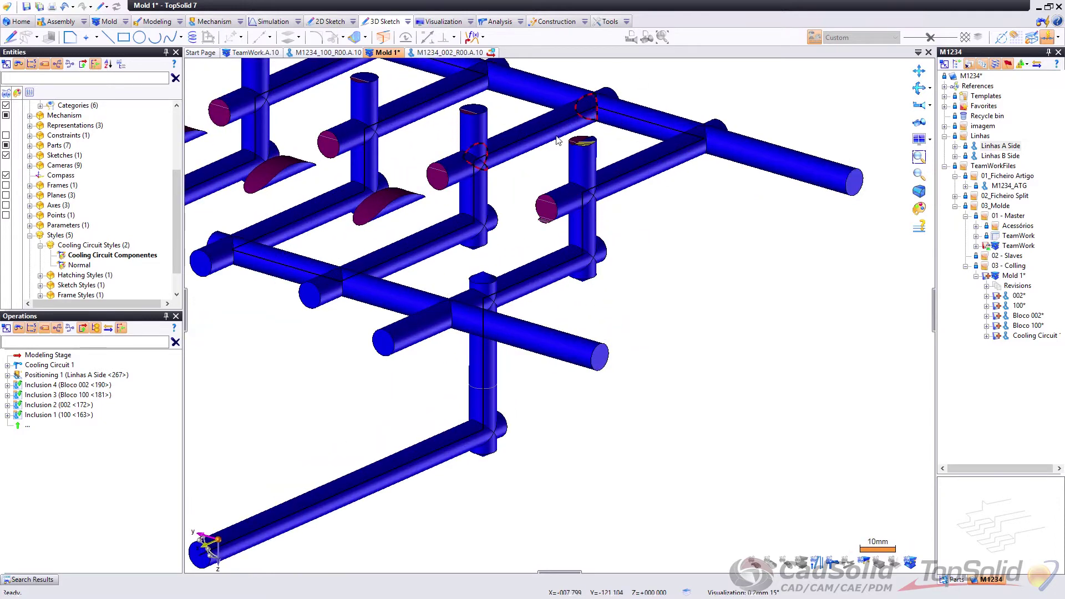
middle_drag(557, 140, 577, 353)
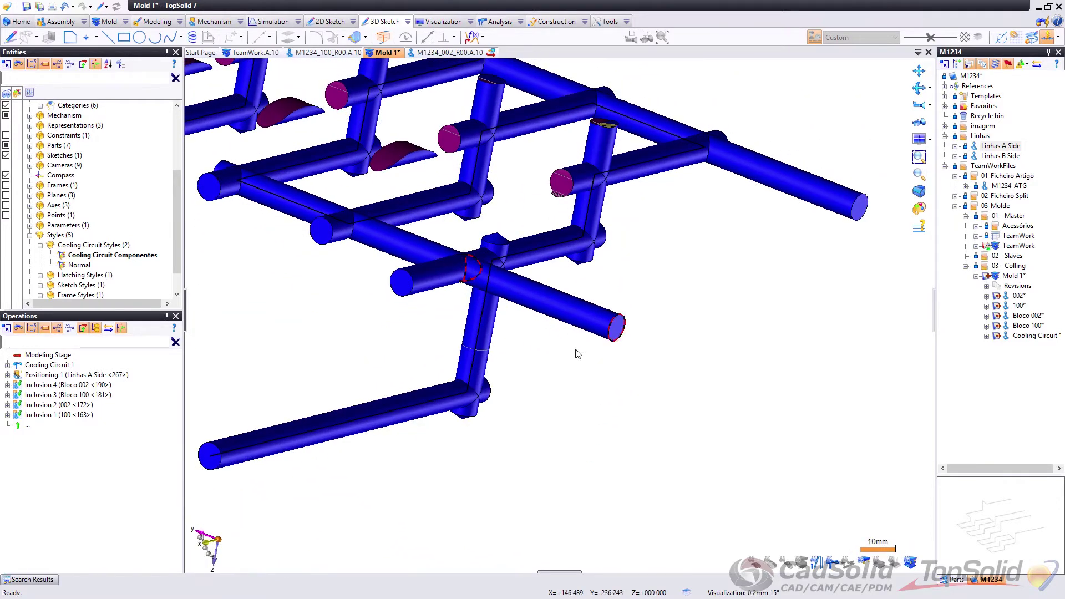
scroll(721, 206, down, 3)
middle_drag(625, 188, 552, 191)
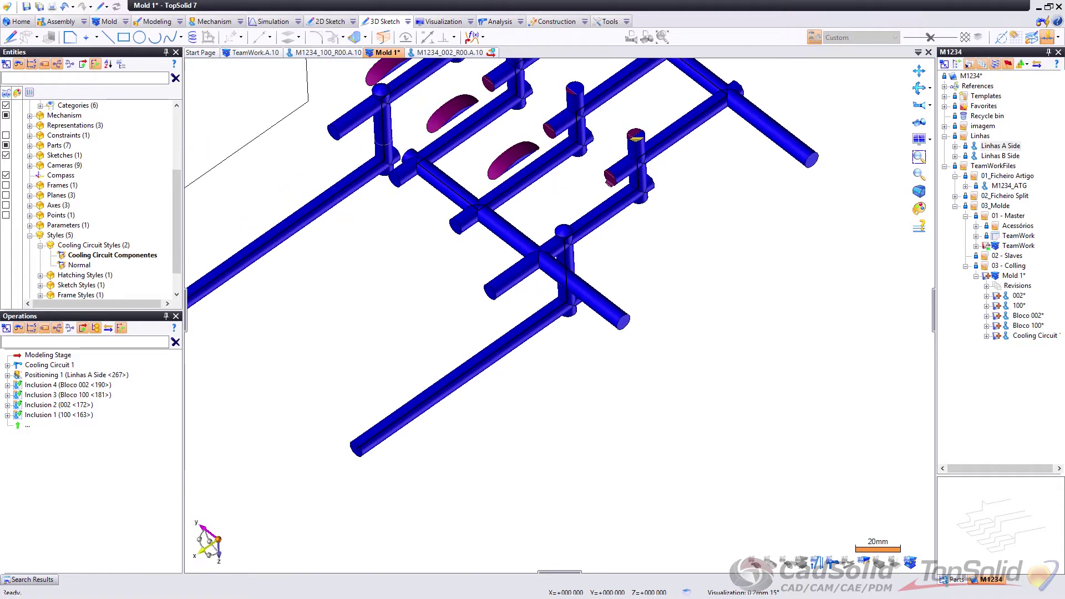
scroll(164, 138, up, 4)
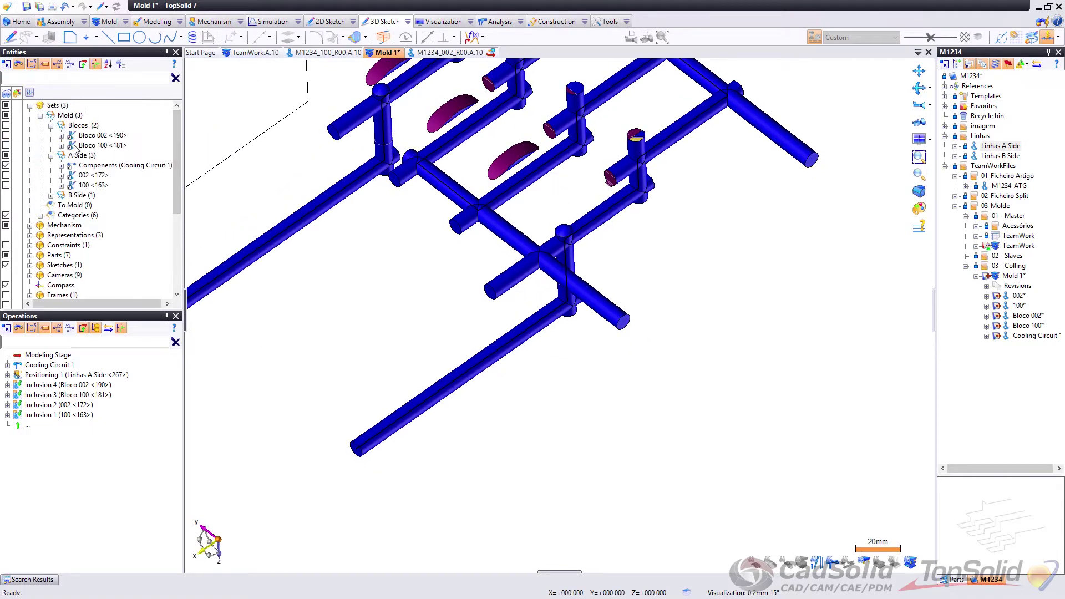
click(6, 185)
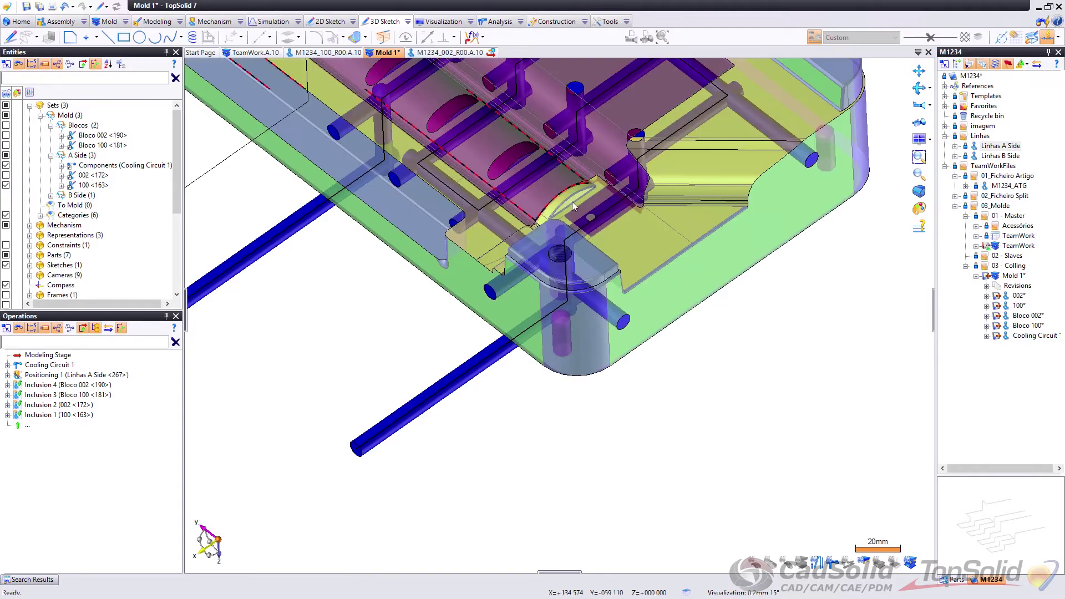
middle_drag(593, 194, 487, 162)
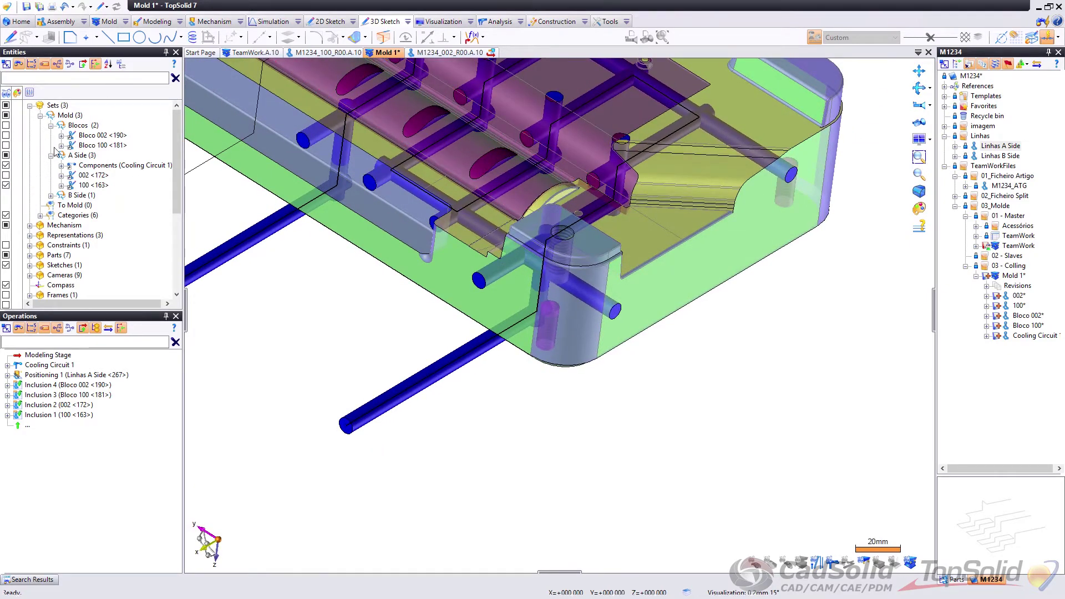
click(6, 184)
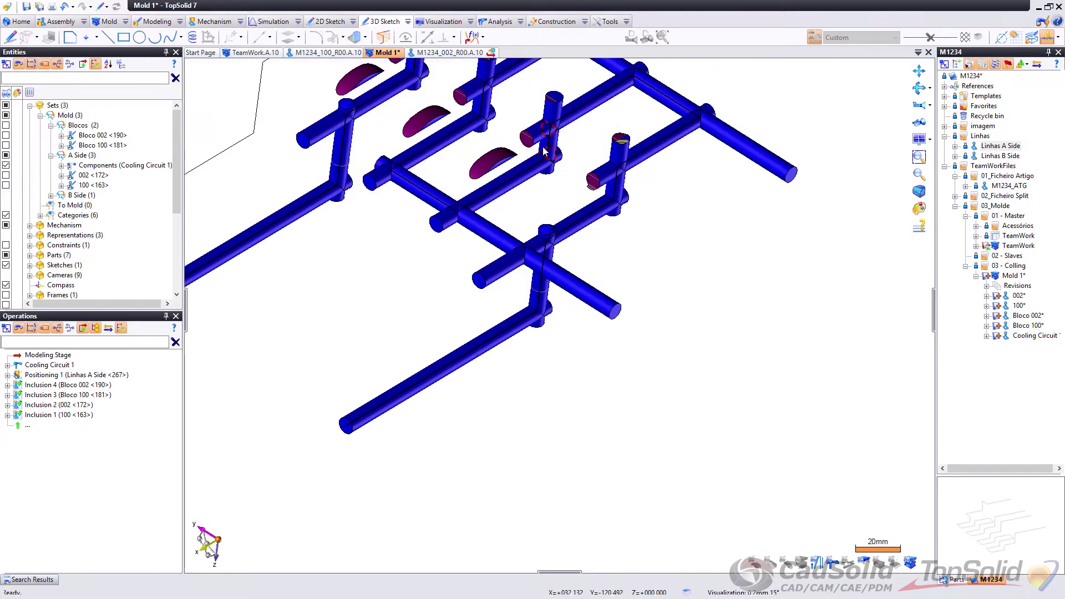
Step: Open the cooling circuit's sketch for editing and select the line between the last riser and the outlet-side cross channel
middle_drag(544, 150, 490, 155)
right_click(486, 151)
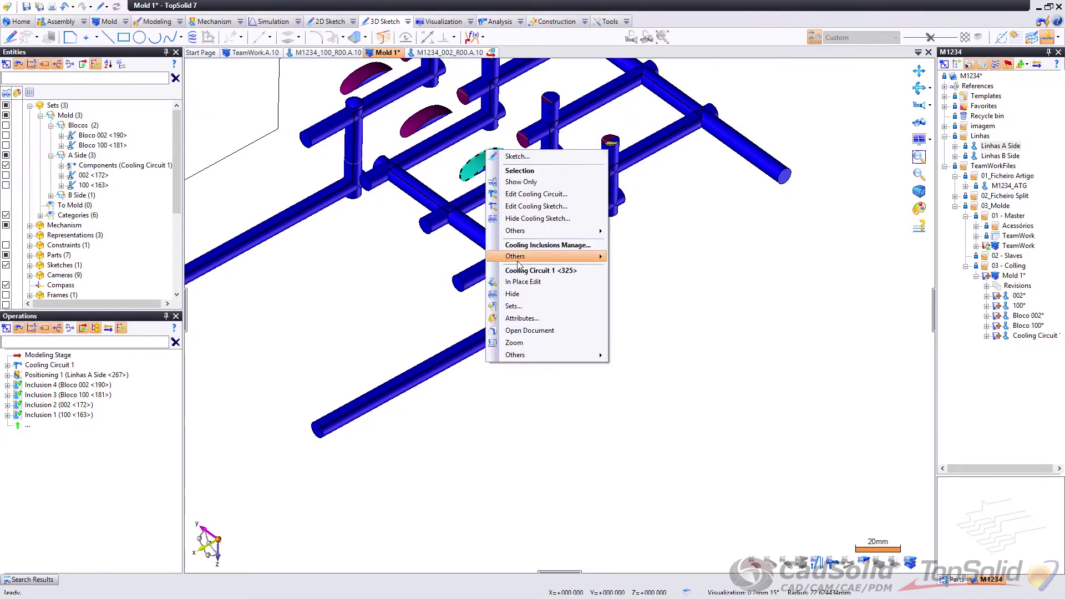
click(524, 207)
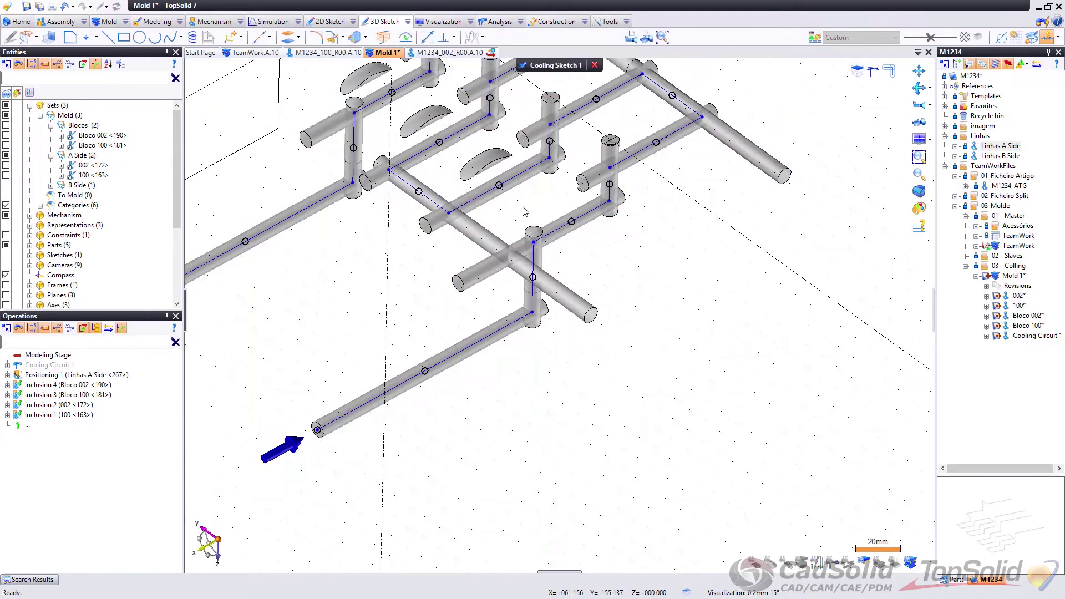
scroll(587, 244, down, 4)
scroll(603, 176, up, 4)
click(654, 204)
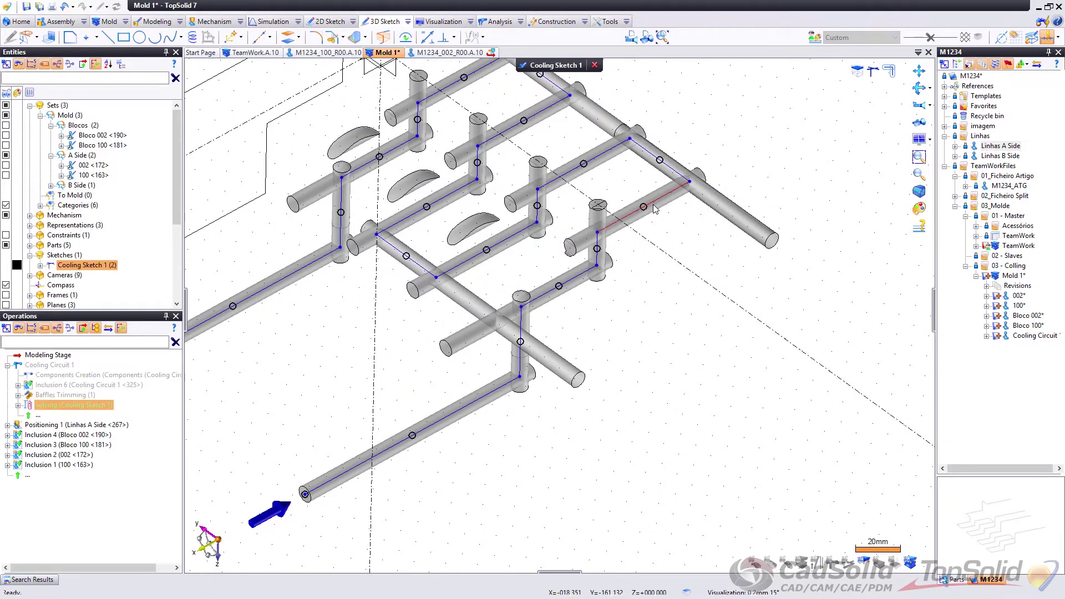
Step: Reverse the drilling direction of the upper horizontal channel at the last riser and of the parallel channel beside it
click(653, 206)
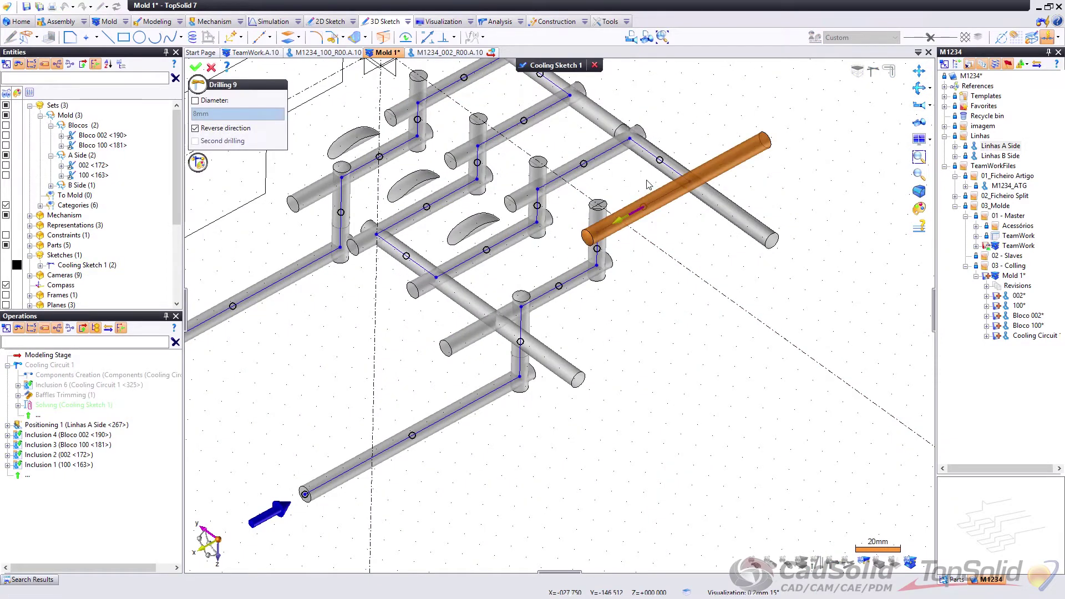
right_click(649, 184)
click(657, 189)
double_click(607, 161)
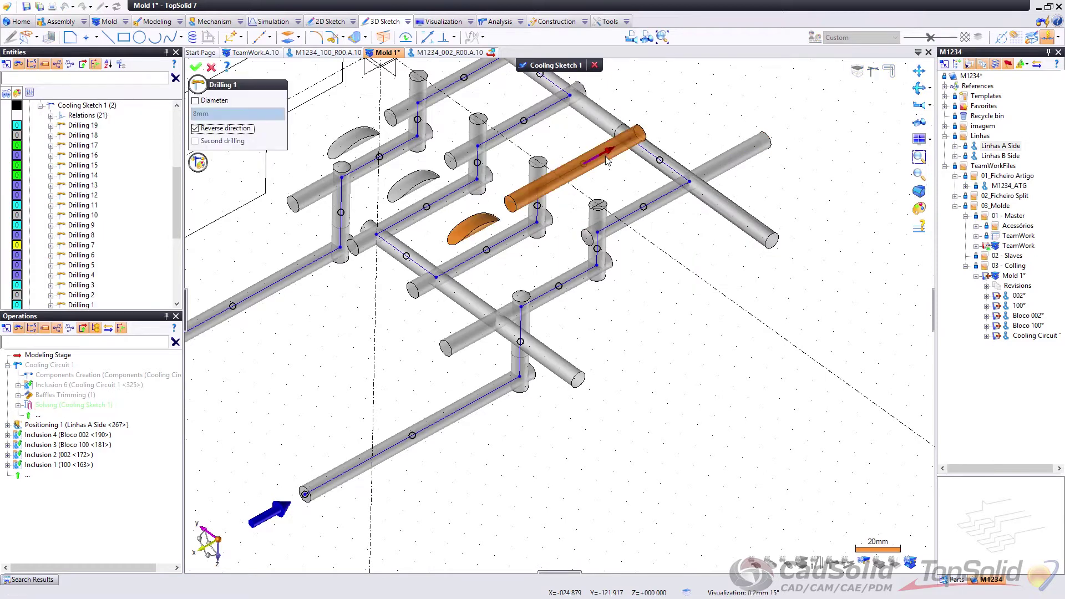
right_click(619, 165)
click(637, 174)
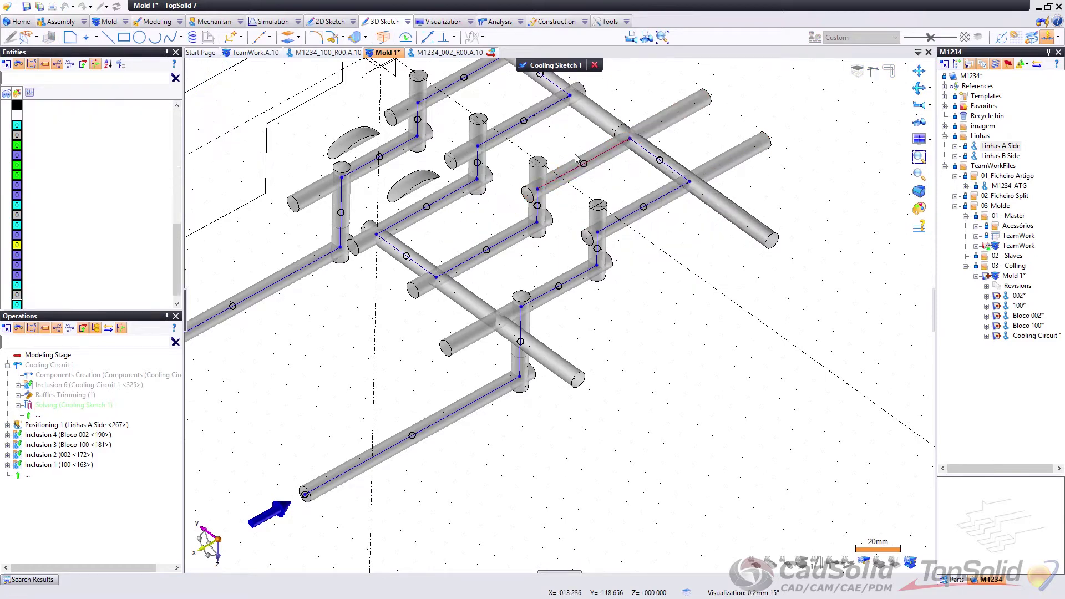
Step: Reverse the drilling direction of the other two upper parallel channels that meet the outlet-side cross channel
double_click(548, 119)
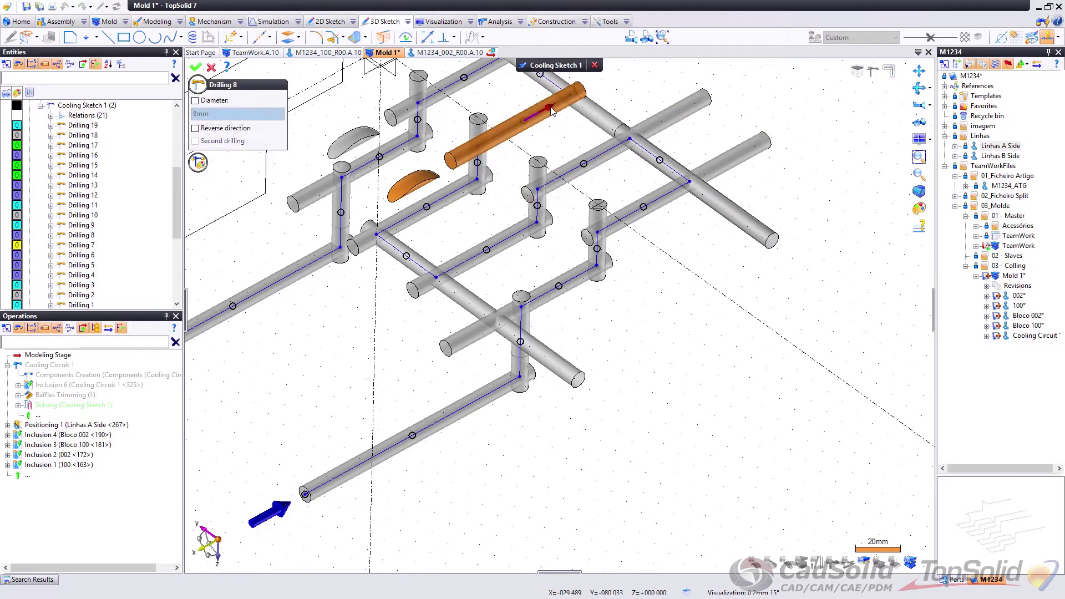
right_click(577, 121)
click(594, 128)
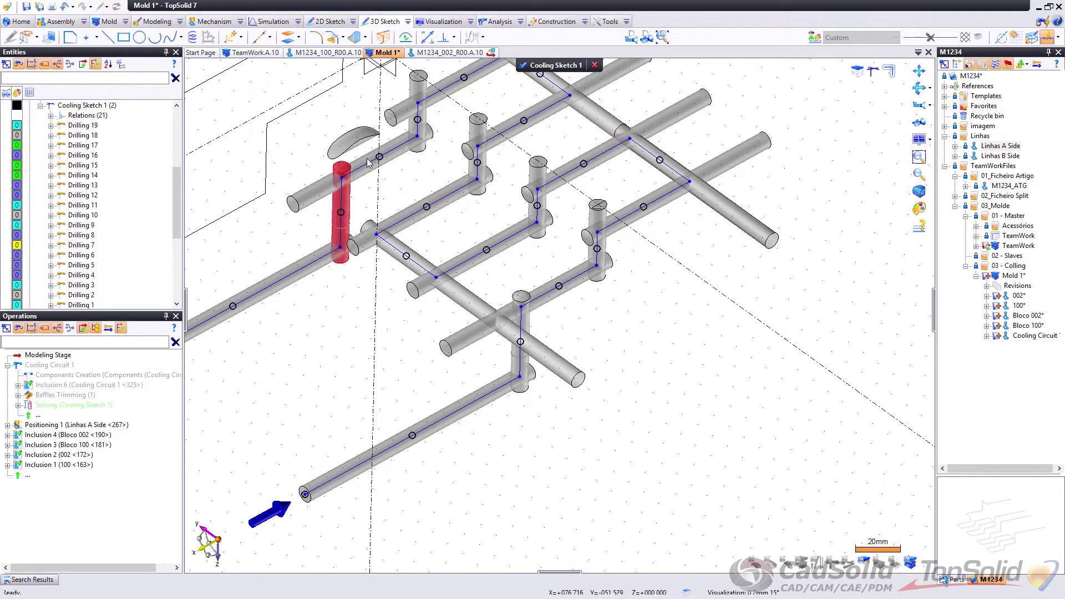
scroll(427, 168, down, 2)
scroll(428, 168, up, 2)
double_click(407, 123)
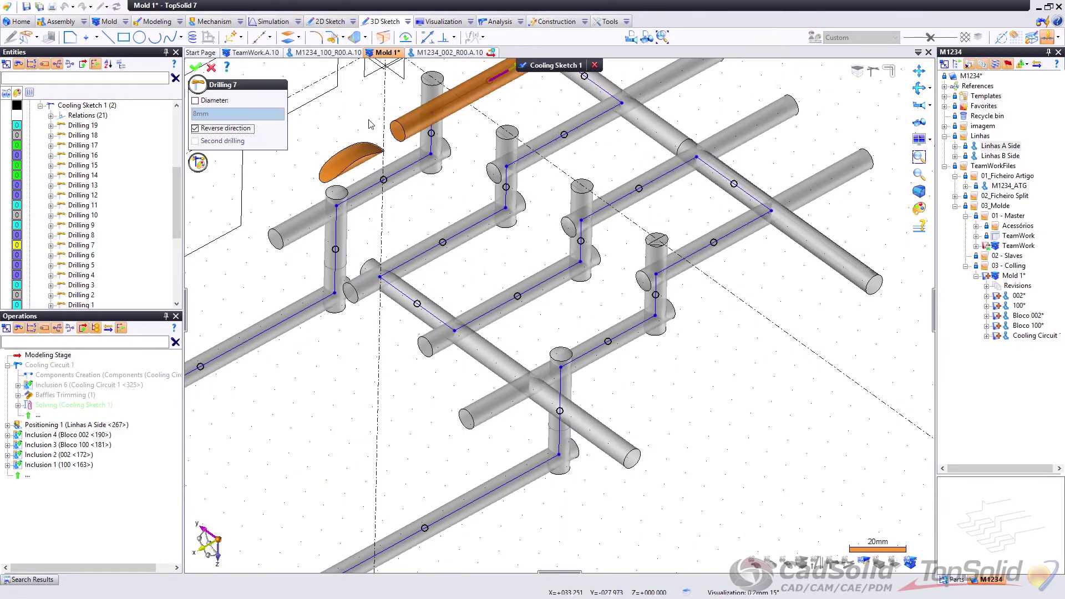
scroll(530, 182, down, 3)
click(531, 120)
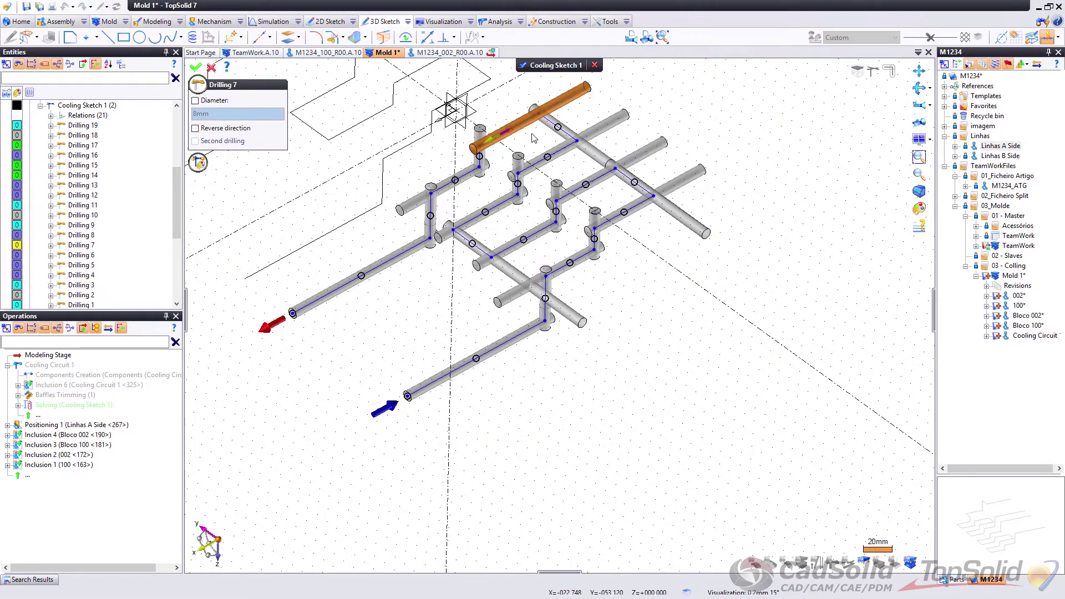
right_click(531, 133)
click(536, 144)
Step: Reverse the vertical drilling direction of the two middle risers between the lower and upper parallel channels
scroll(535, 147, up, 3)
double_click(517, 166)
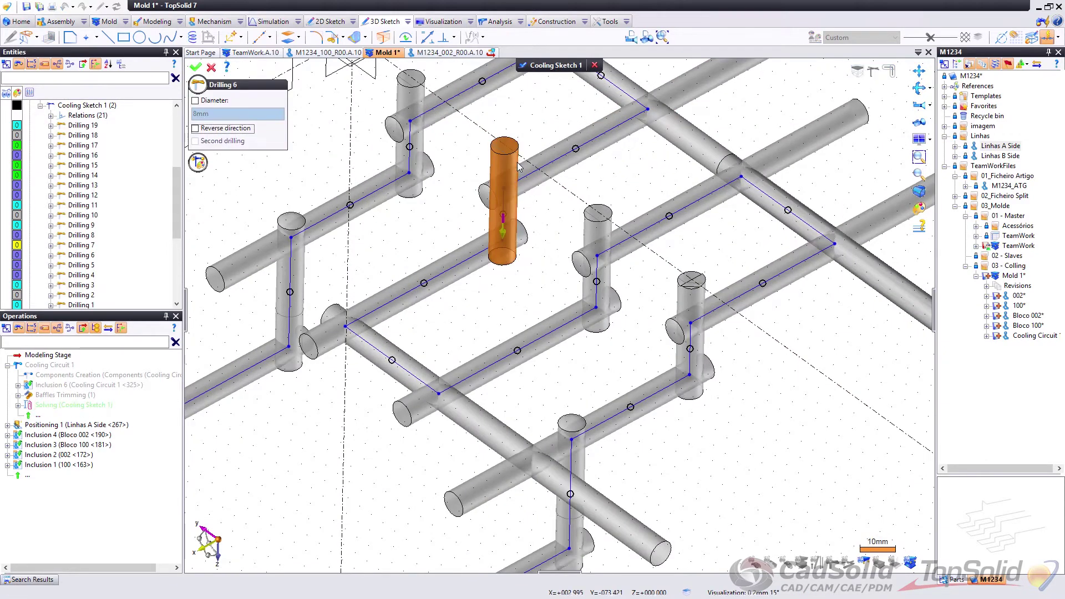
click(506, 238)
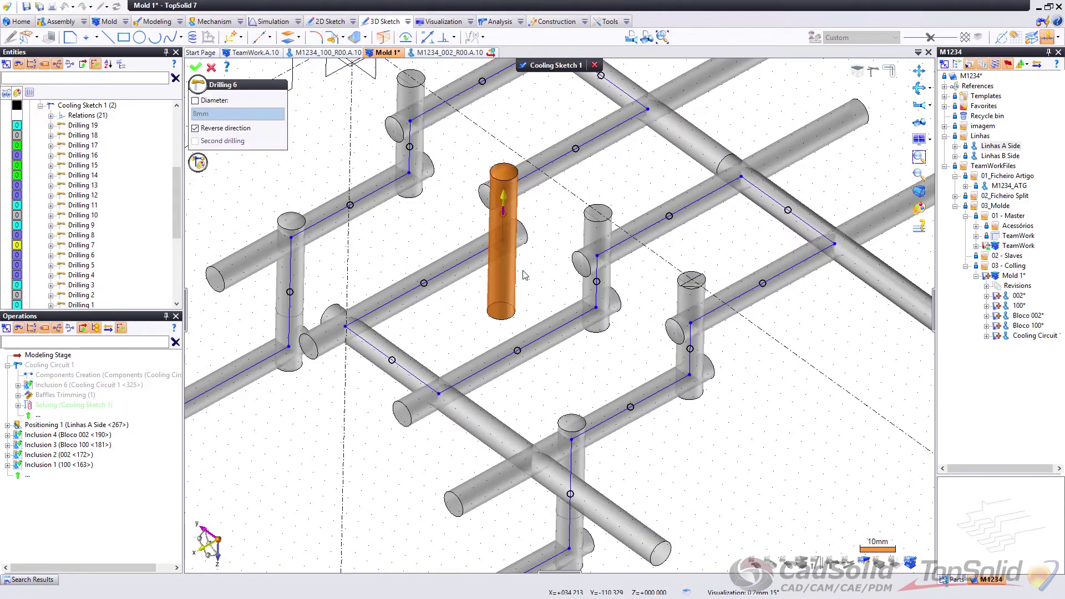
right_click(518, 265)
click(532, 274)
double_click(597, 304)
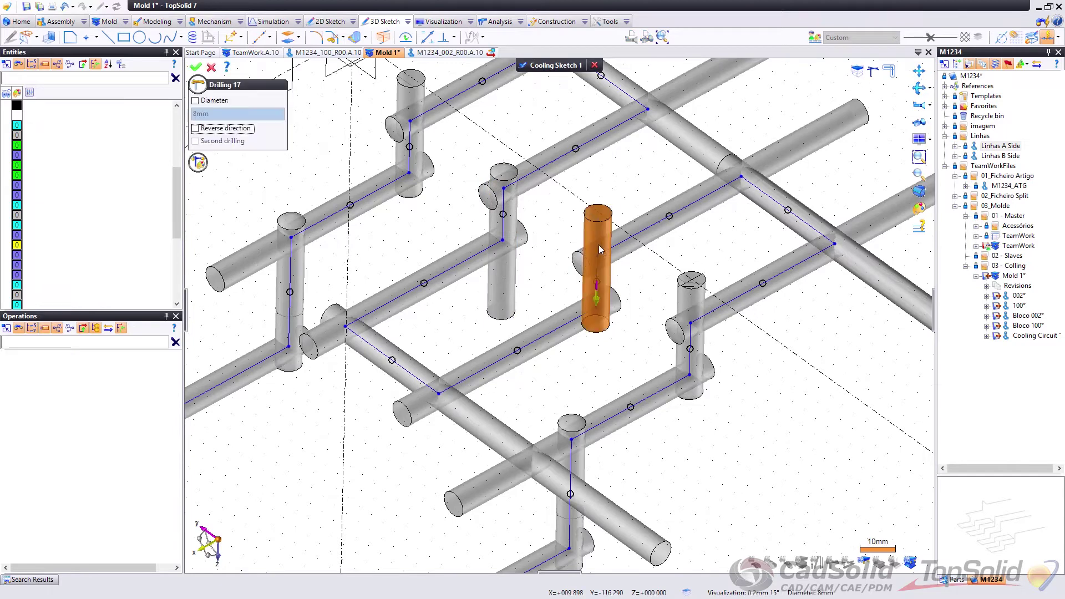
click(597, 304)
right_click(627, 299)
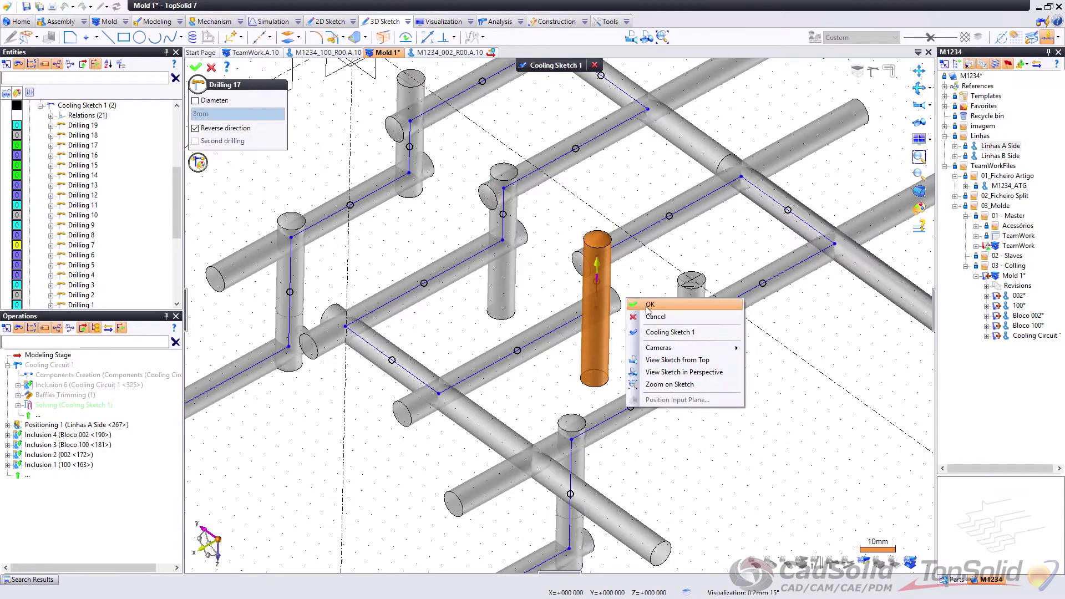
click(639, 304)
Step: Reverse the drilling direction of the last riser in the row, beside the two middle risers
double_click(683, 315)
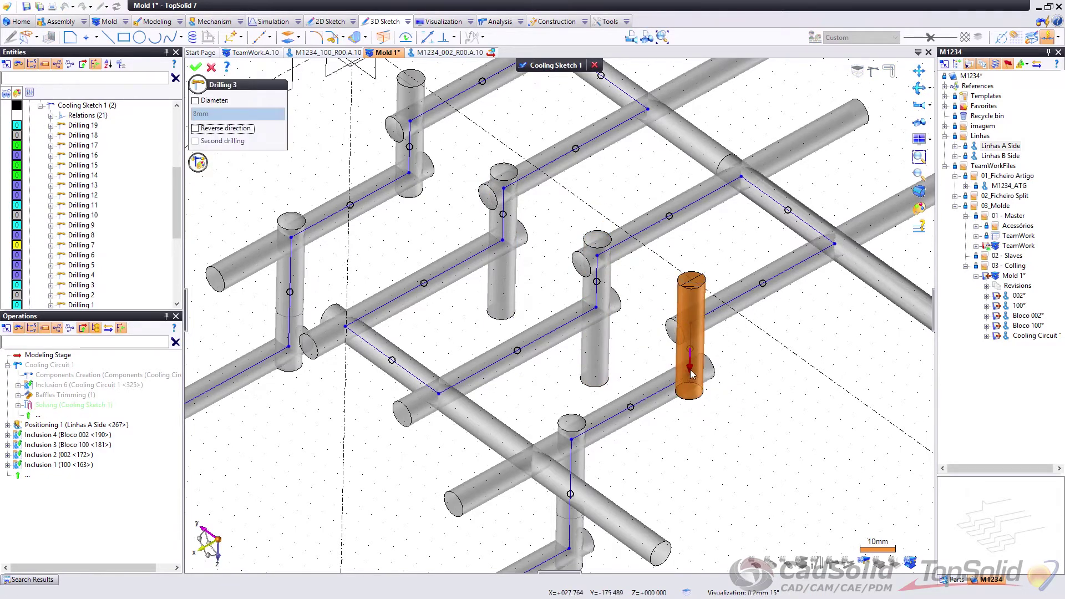
click(688, 366)
middle_drag(679, 365, 674, 362)
right_click(683, 361)
click(691, 366)
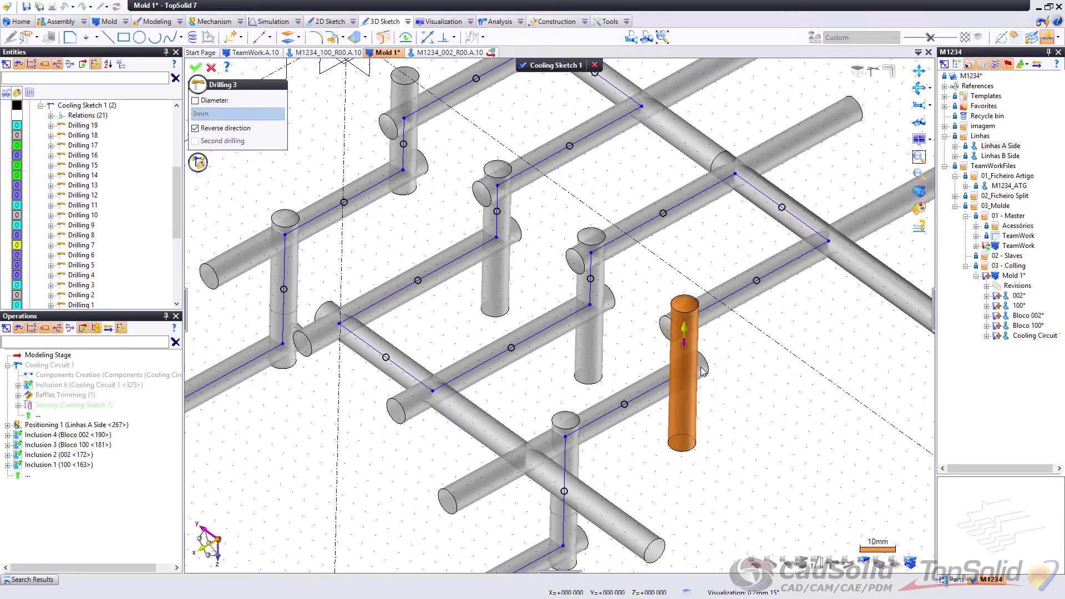
Step: Finish editing the cooling sketch and roll the Mold 1 modeling stage back to just after the inclusion of part 002
scroll(507, 299, down, 3)
mouse_move(596, 380)
middle_down()
mouse_move(602, 388)
mouse_move(626, 349)
mouse_move(614, 337)
middle_up()
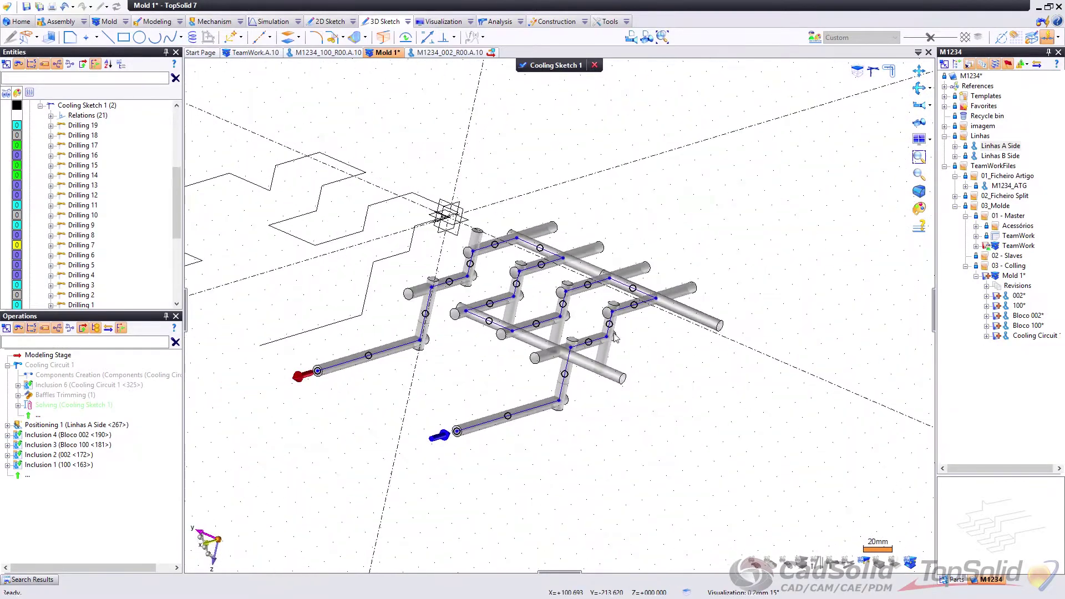
click(537, 67)
middle_drag(547, 202, 530, 234)
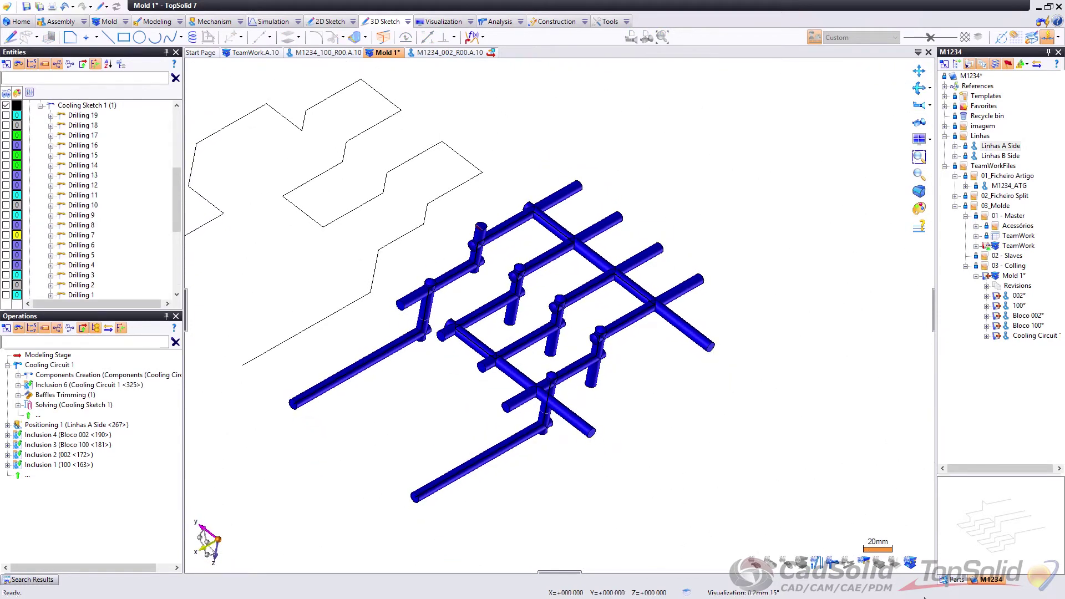
mouse_move(588, 387)
middle_down()
mouse_move(533, 324)
mouse_move(547, 341)
middle_up()
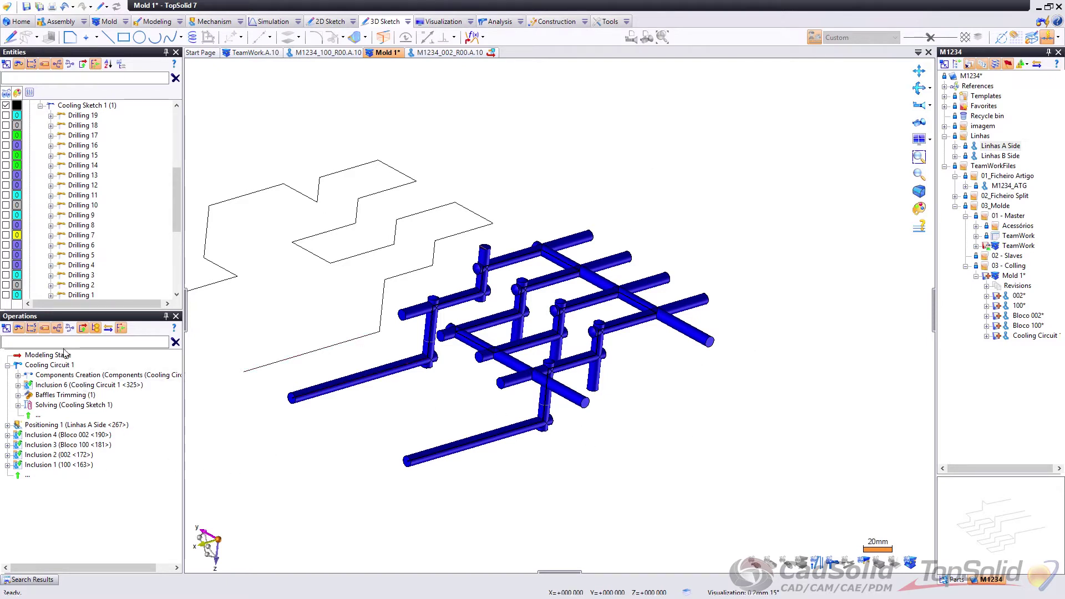
drag(64, 358, 55, 449)
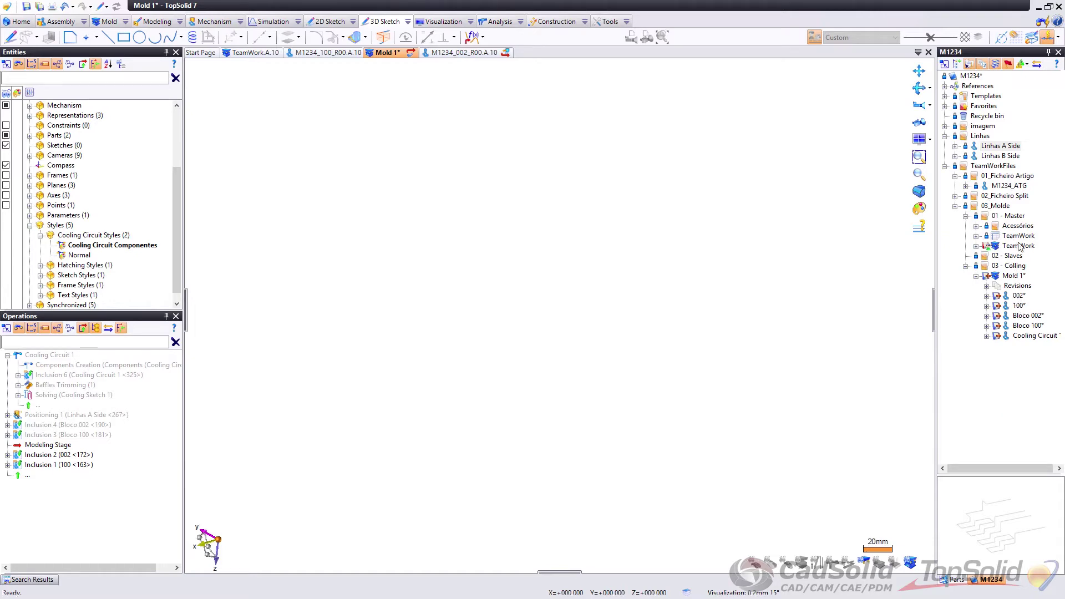
Step: Switch to the TeamWork mold assembly, accept analysis-only mode for it and acknowledge the repetition warning
click(245, 53)
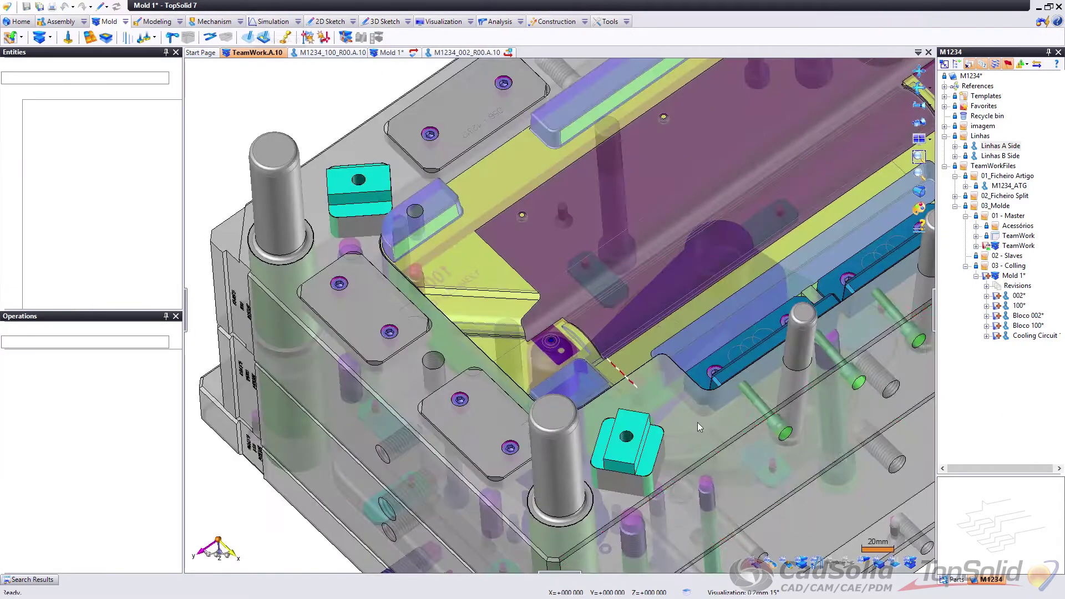
click(752, 559)
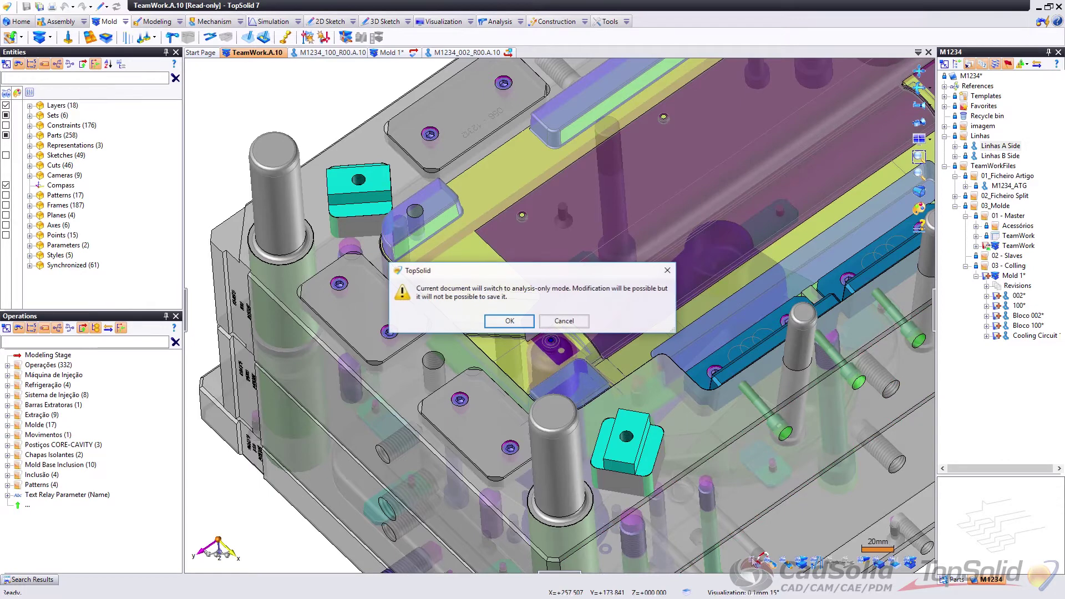
click(509, 321)
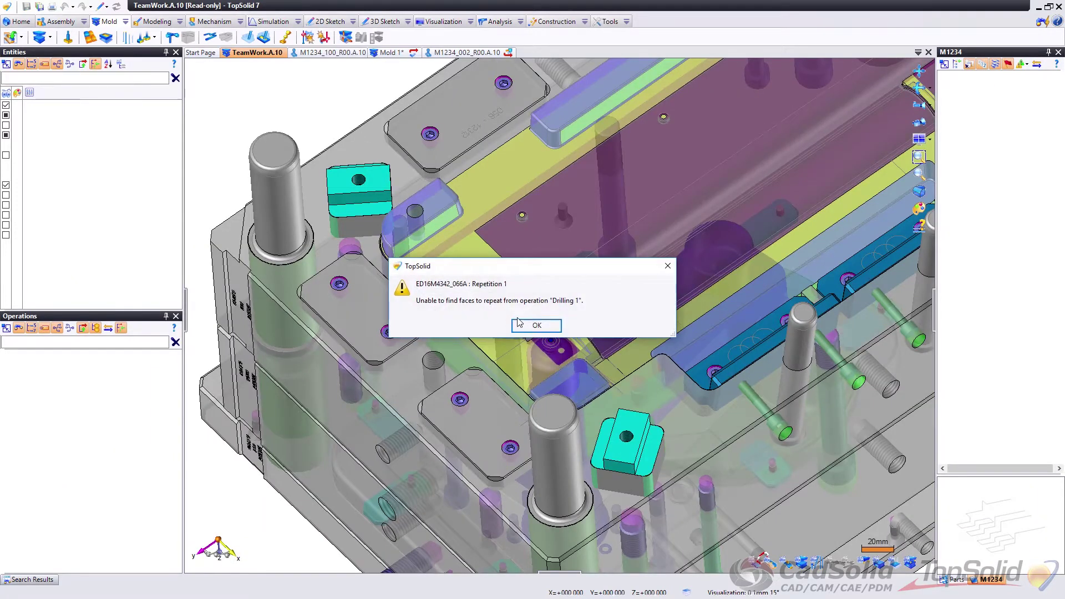
click(535, 326)
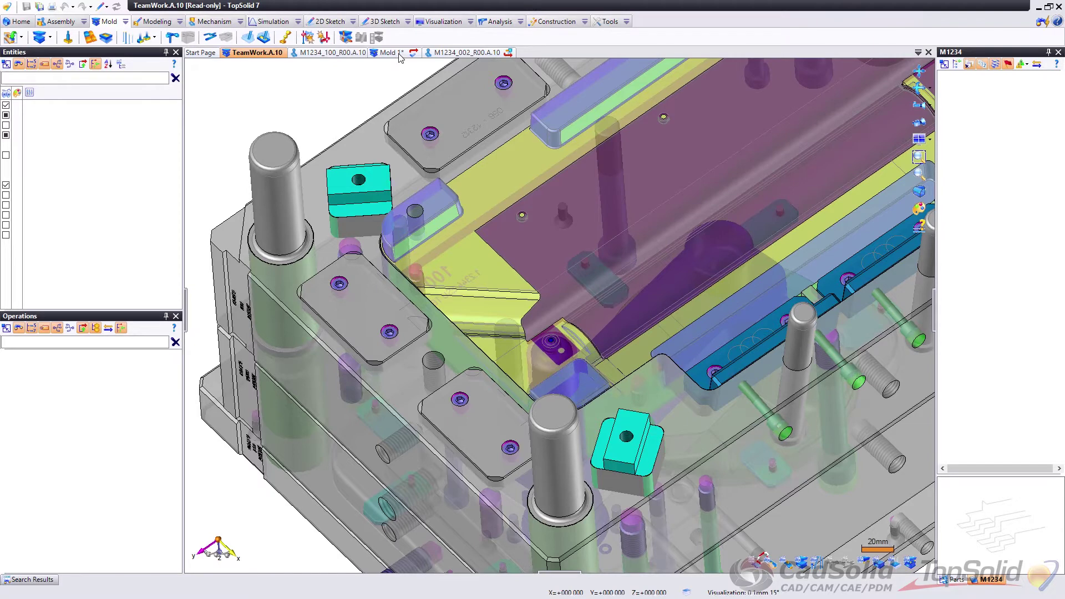
click(327, 53)
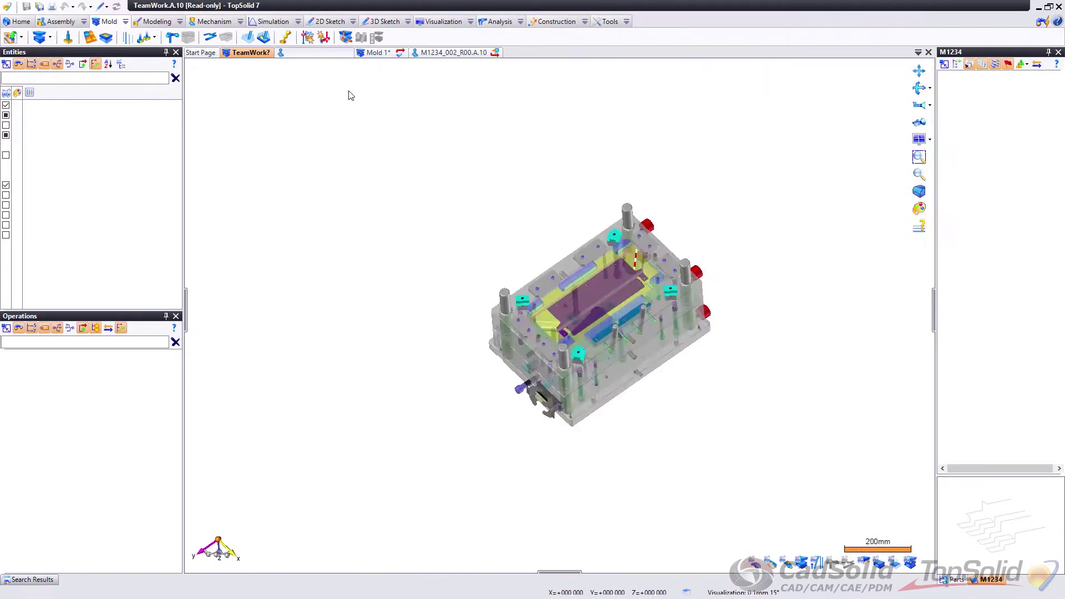
click(264, 53)
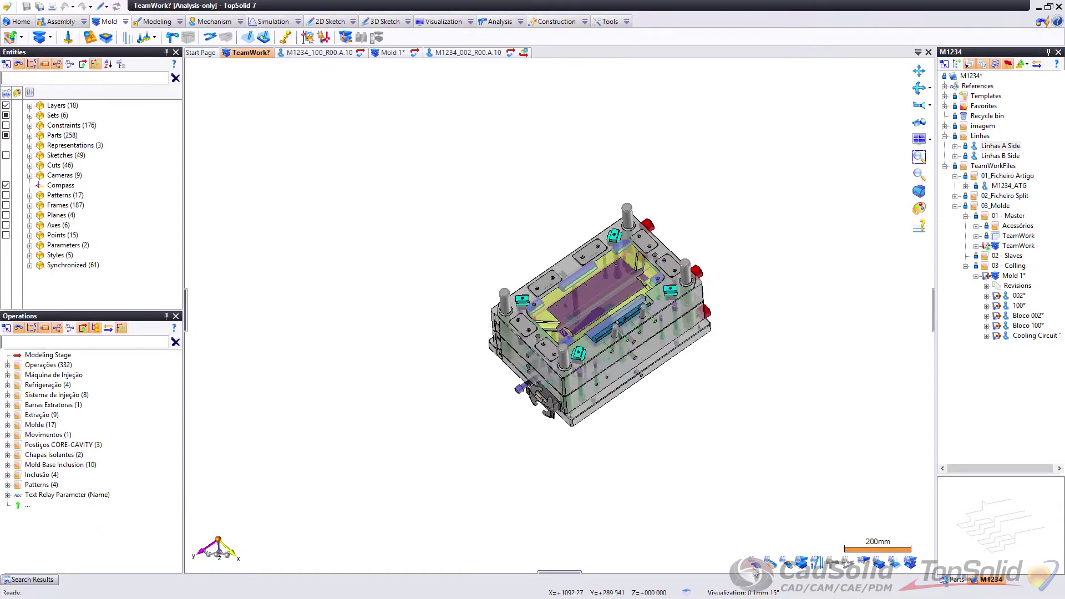
Step: Try to open the document of the molded part M1234_ATG_CC from within the TeamWork assembly
scroll(606, 288, up, 5)
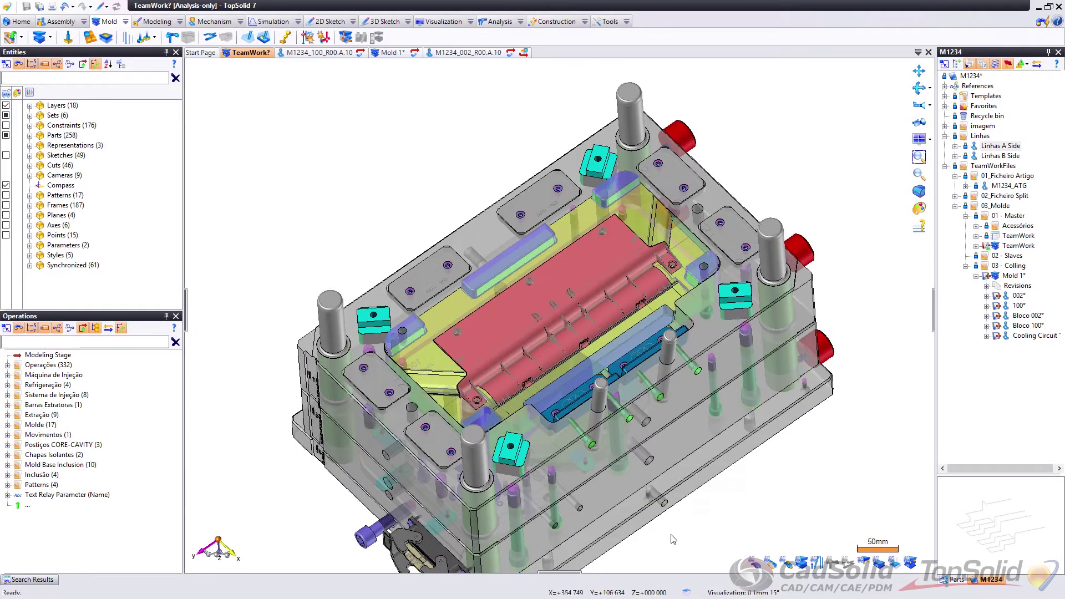
right_click(582, 253)
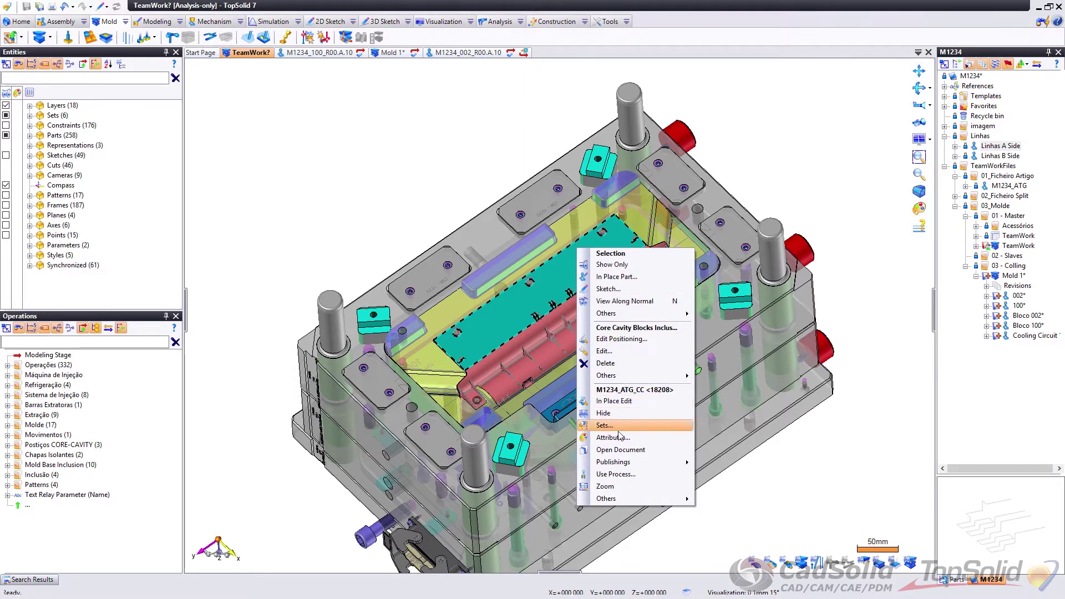
click(621, 450)
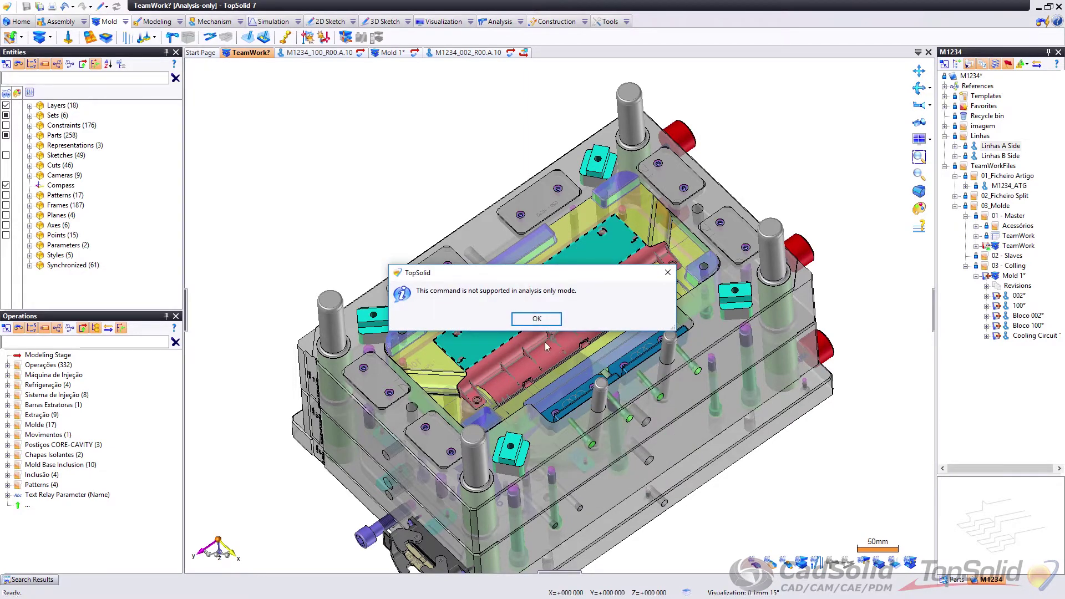
click(535, 319)
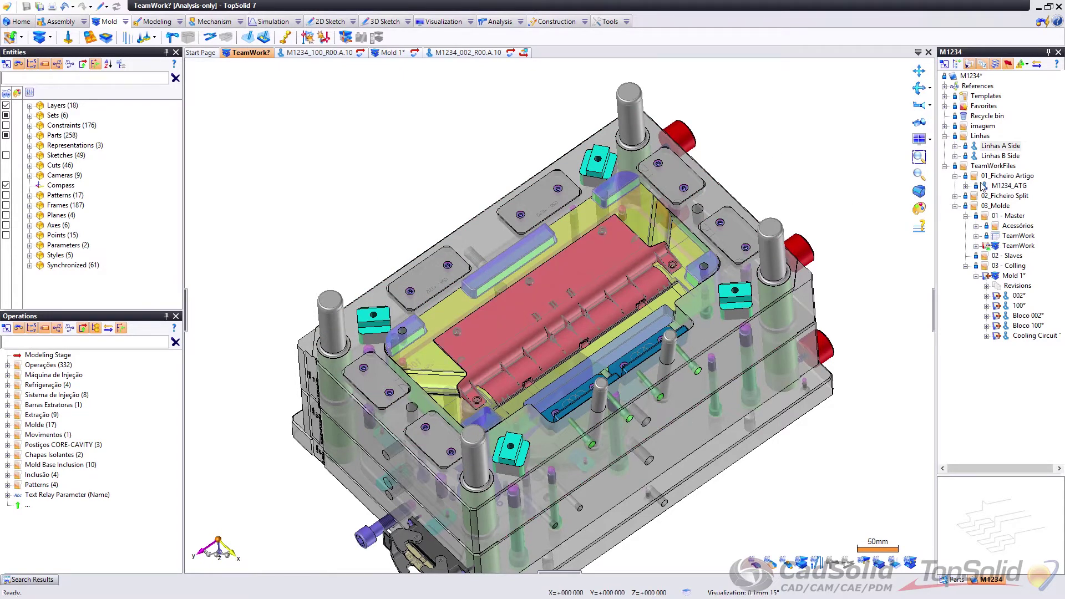
Step: Open the M1234_ATG_CC part document from the Parts From Split folder in the 02_Ficheiro Split project folder
click(955, 195)
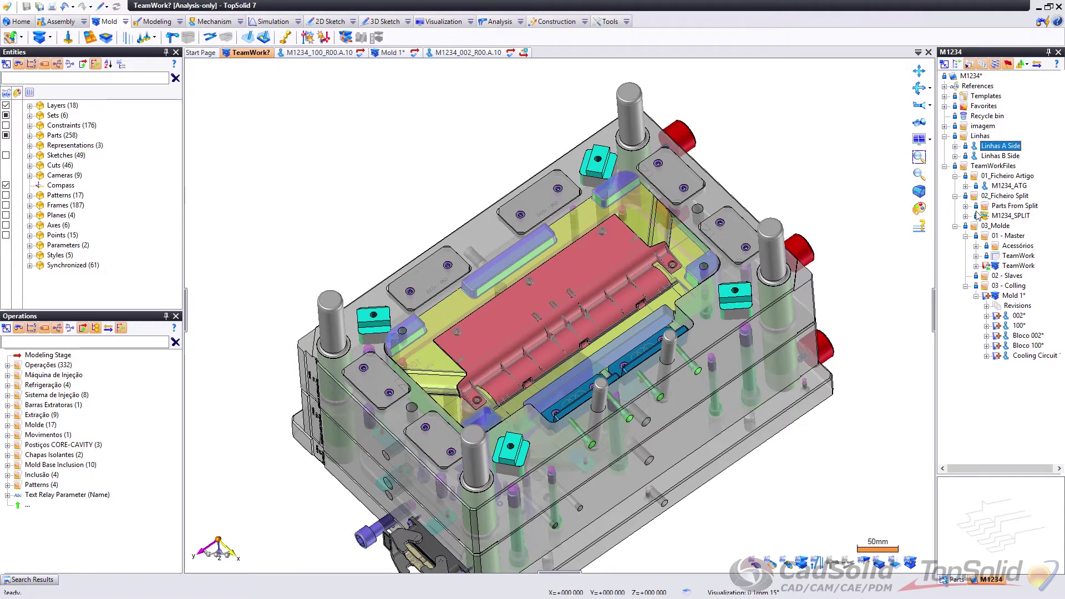
click(965, 206)
click(1017, 226)
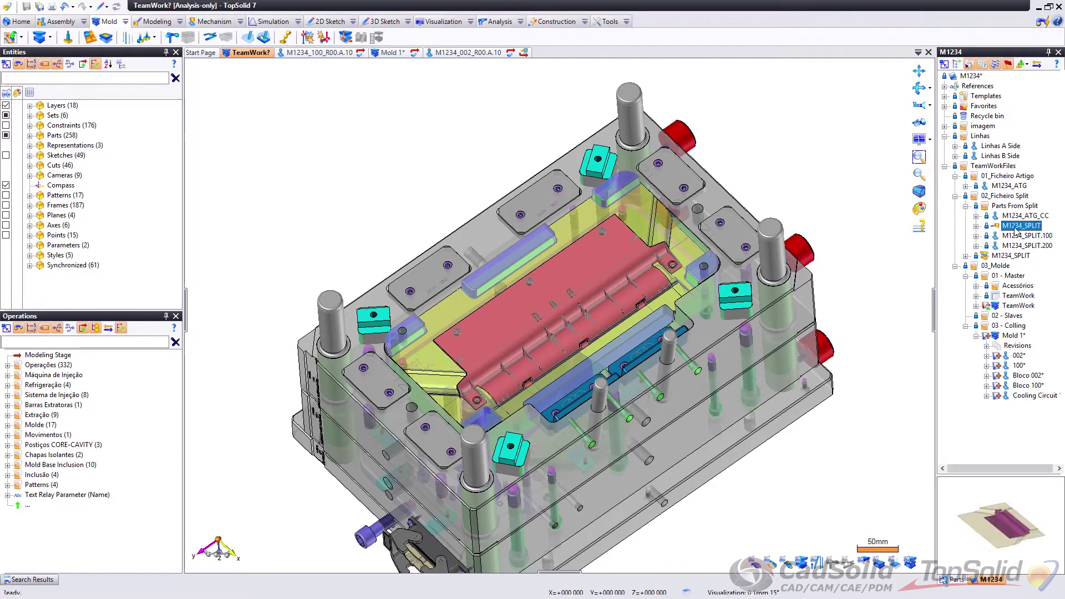
click(1034, 216)
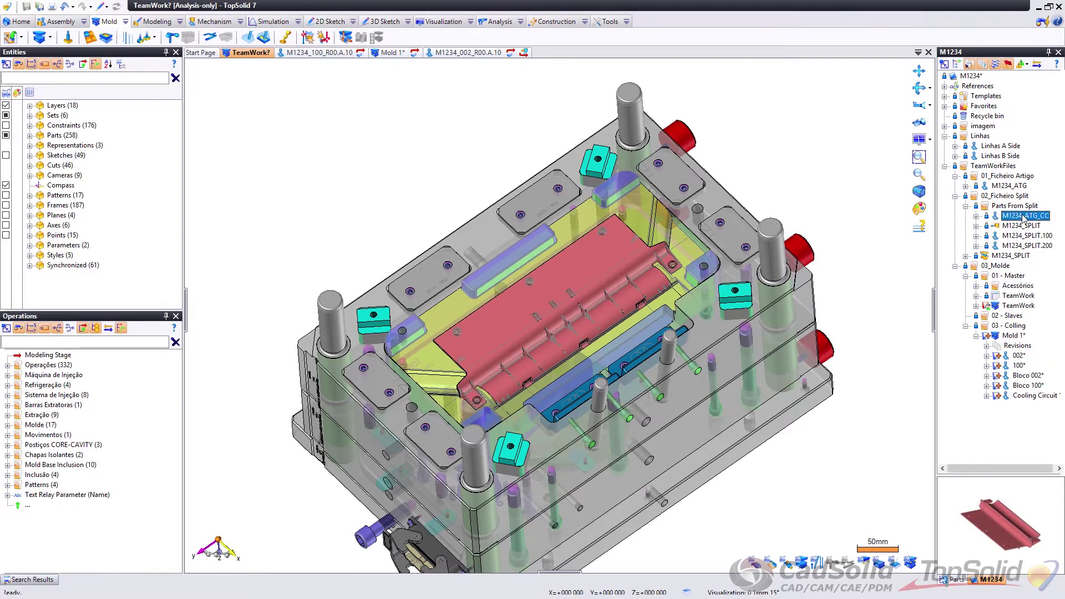
double_click(1025, 217)
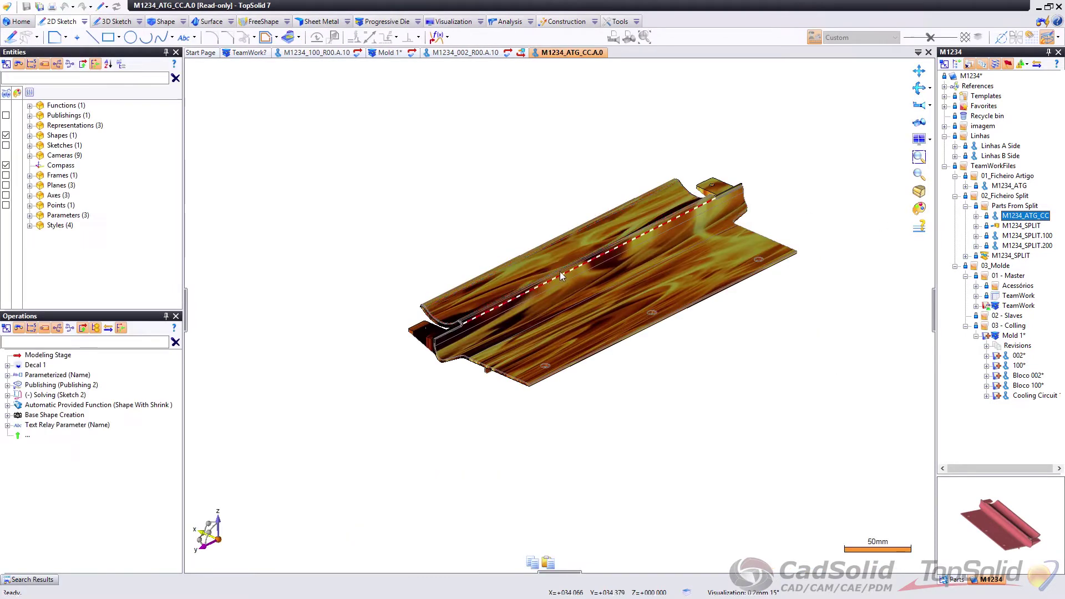
Step: Display the part in Shading Render Mode with Edges and examine its ribbed side
middle_drag(571, 251, 626, 139)
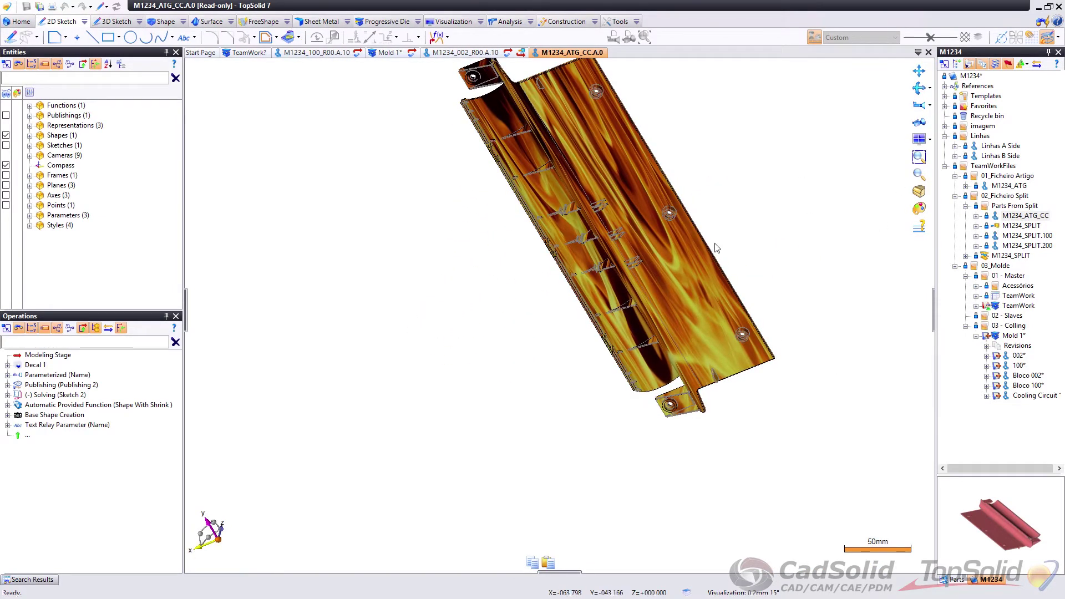
middle_drag(693, 340, 689, 358)
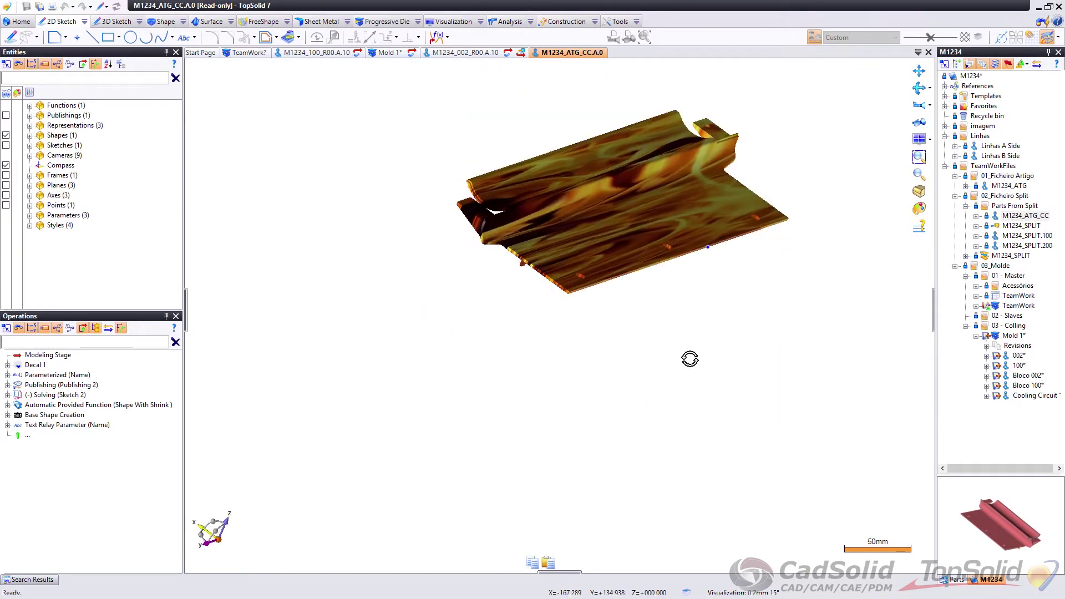
click(918, 192)
mouse_move(937, 209)
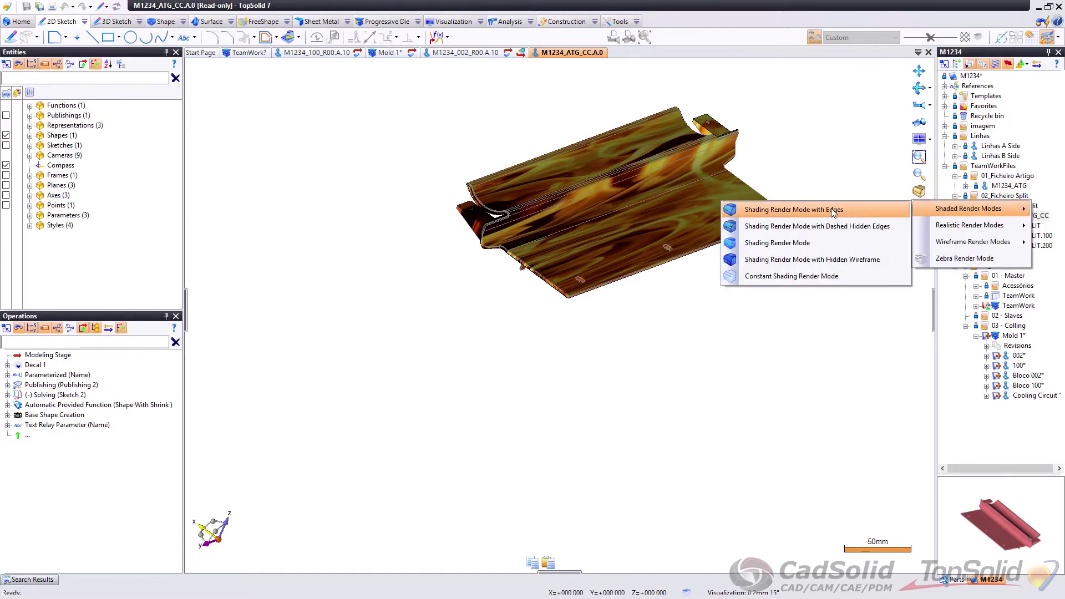
click(777, 209)
mouse_move(620, 231)
middle_down()
mouse_move(605, 478)
mouse_move(637, 95)
middle_up()
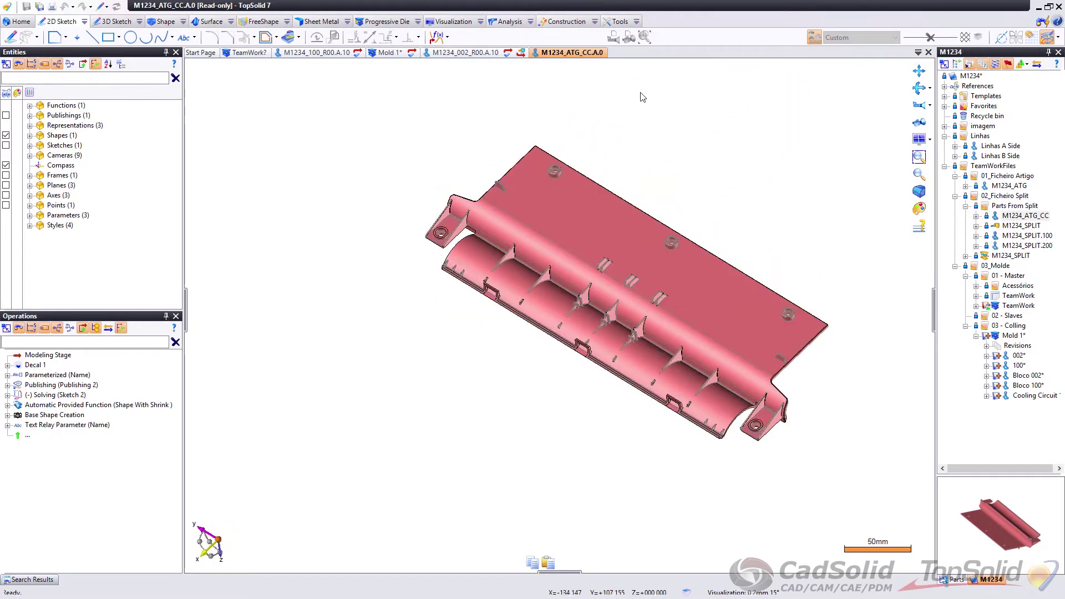
Step: Copy the molded part's shape from the M1234_ATG_CC document with Entity Copy, using the Absolute Frame as reference
click(636, 21)
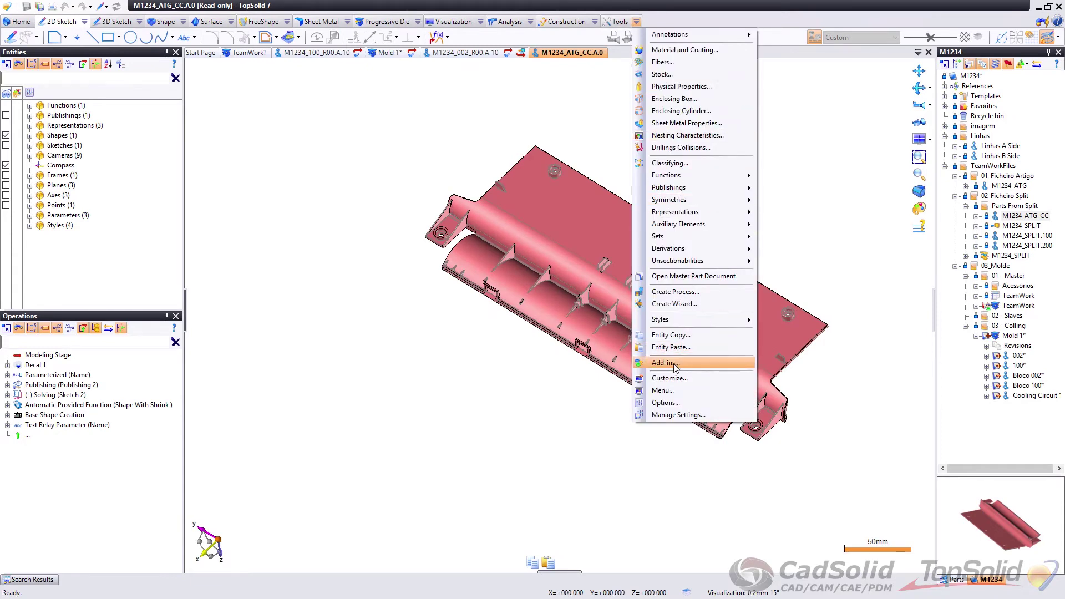
click(671, 335)
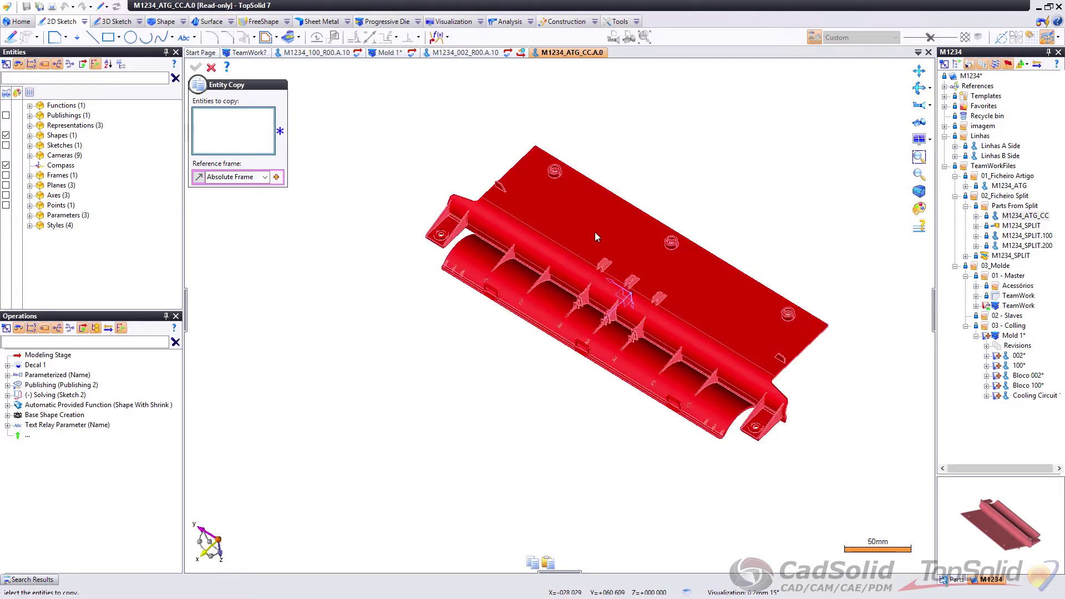
click(509, 173)
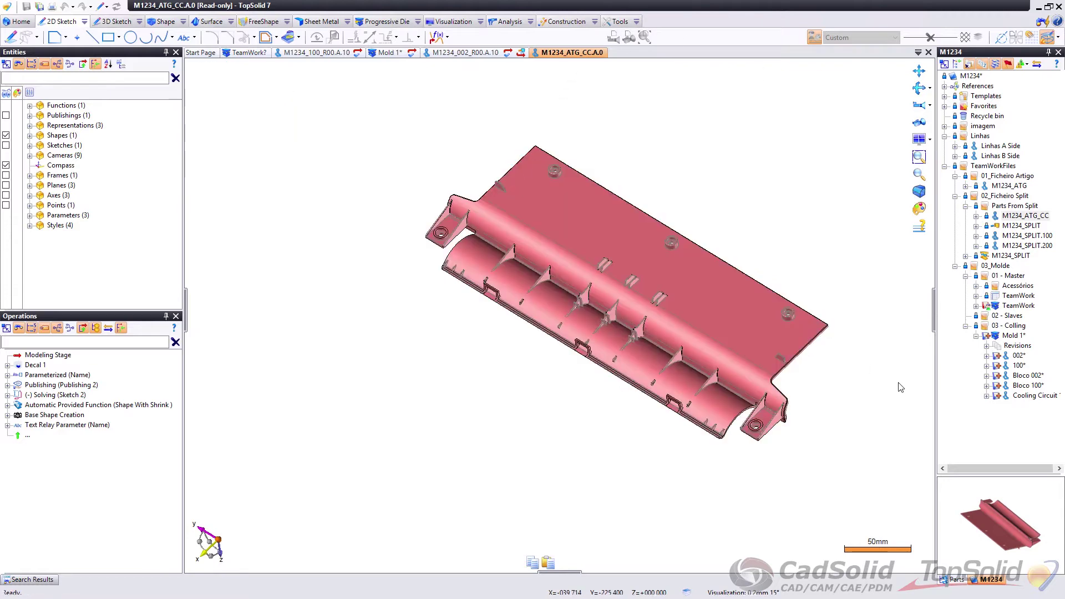
Step: Switch to the Mold 1 assembly and create a new in-place part from the Blank Template
click(388, 53)
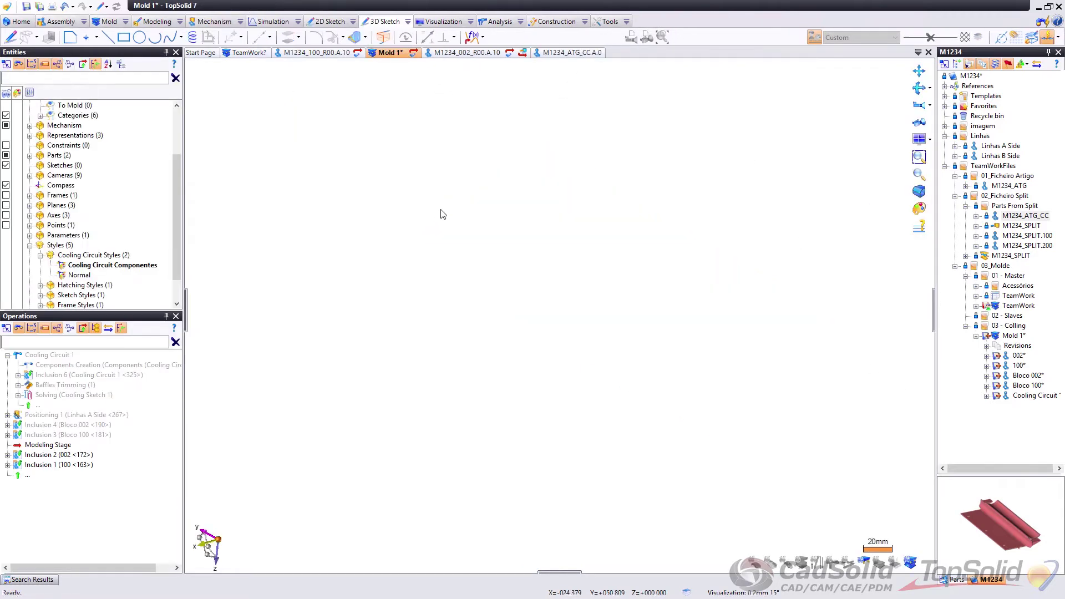
right_click(449, 276)
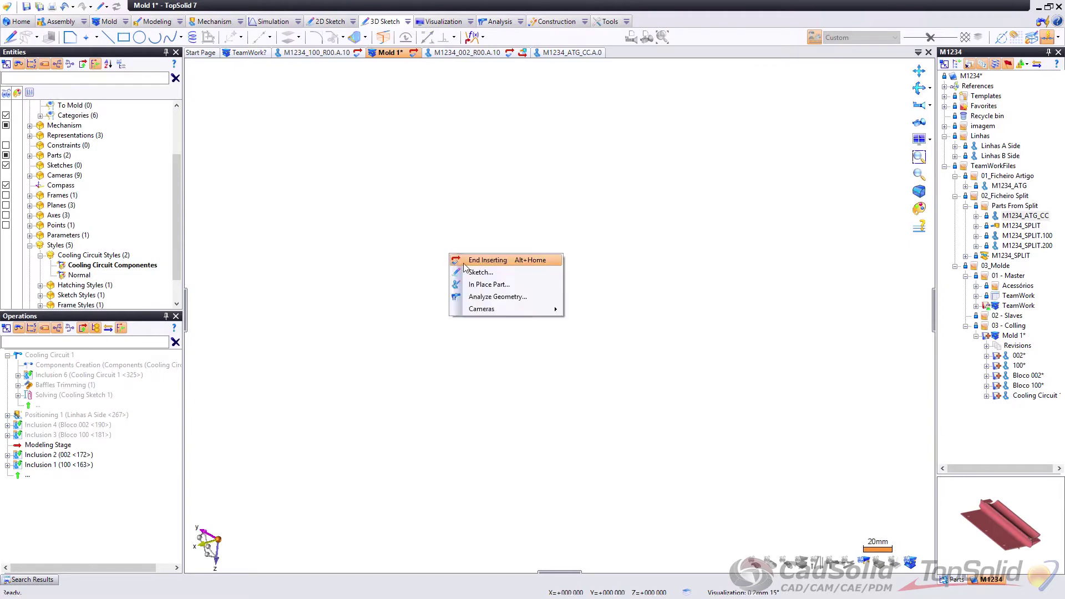
click(491, 286)
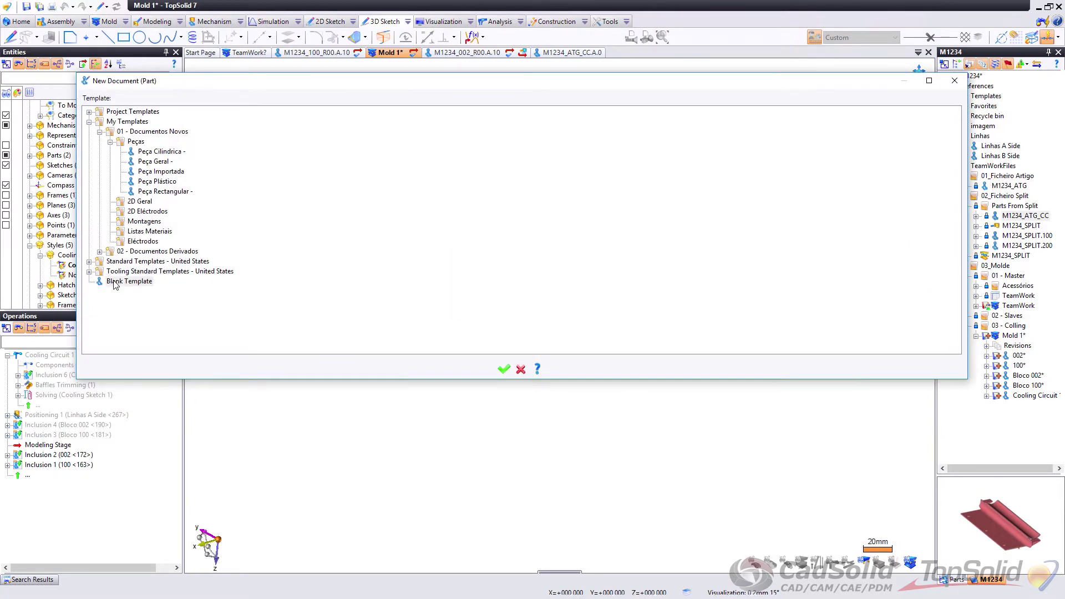
click(503, 369)
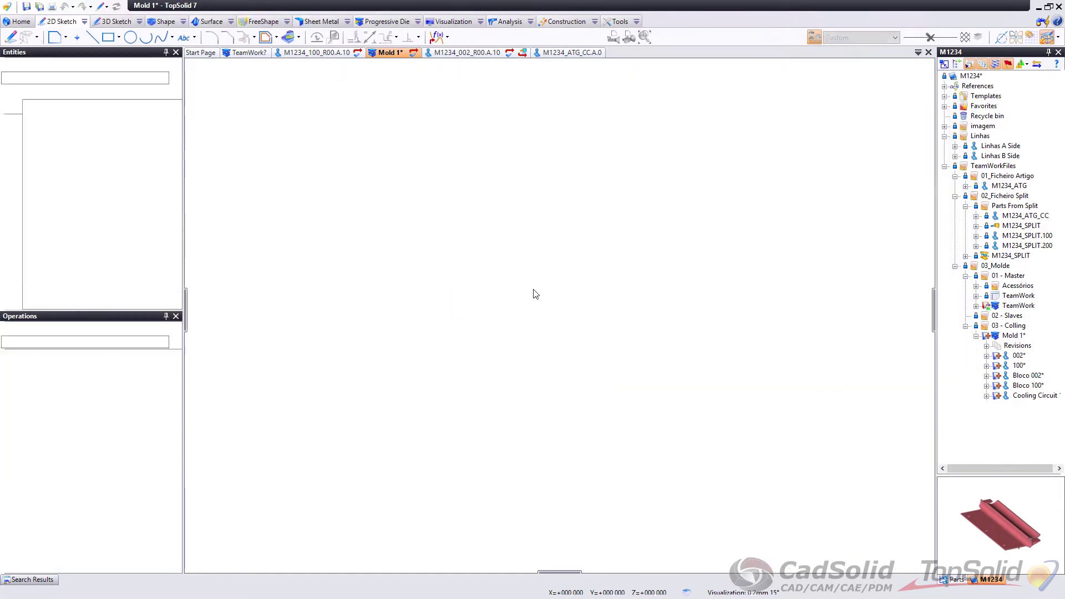
Step: Paste the copied shape into the new part on the Absolute Frame and finish the in-place editing
click(636, 22)
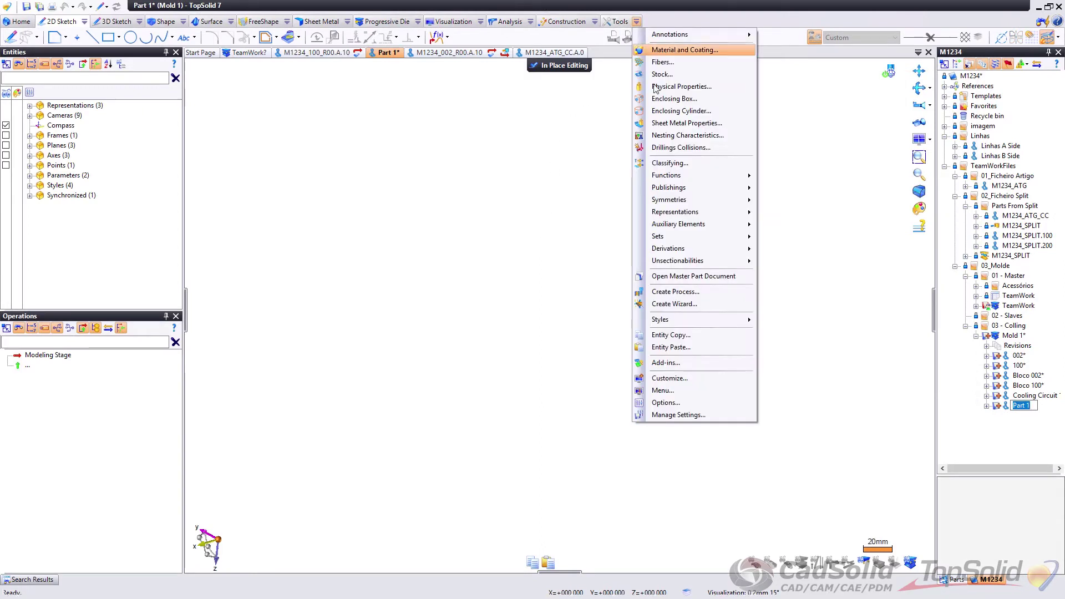
click(675, 349)
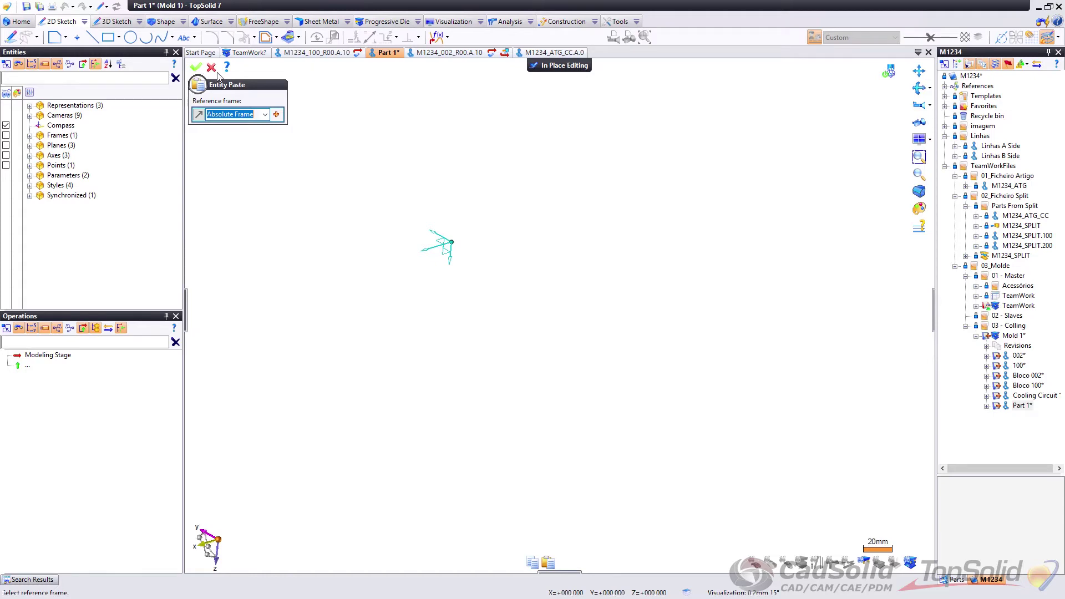
click(195, 67)
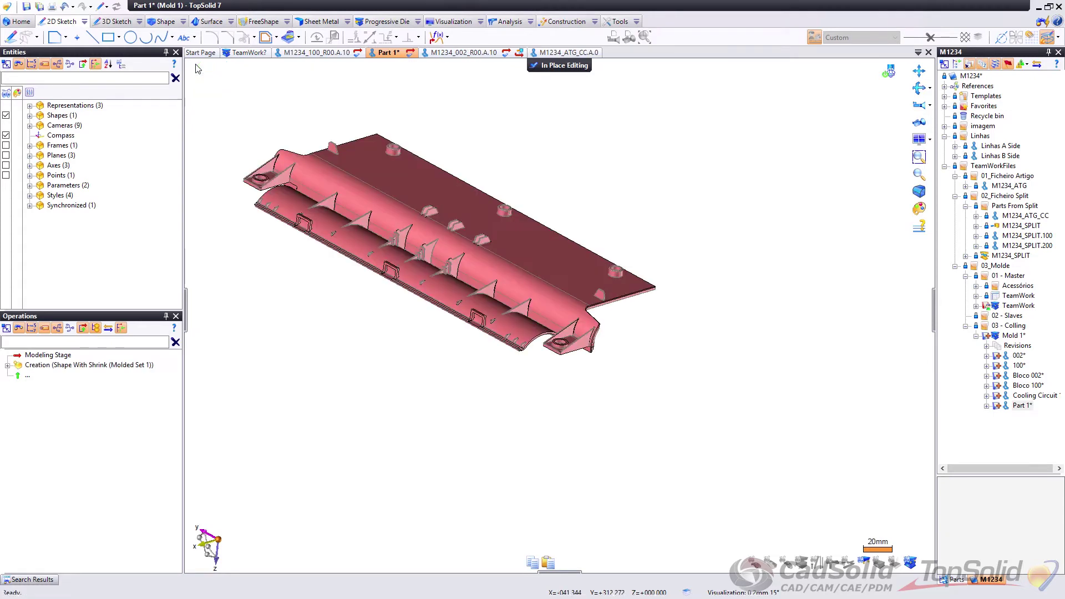
click(544, 69)
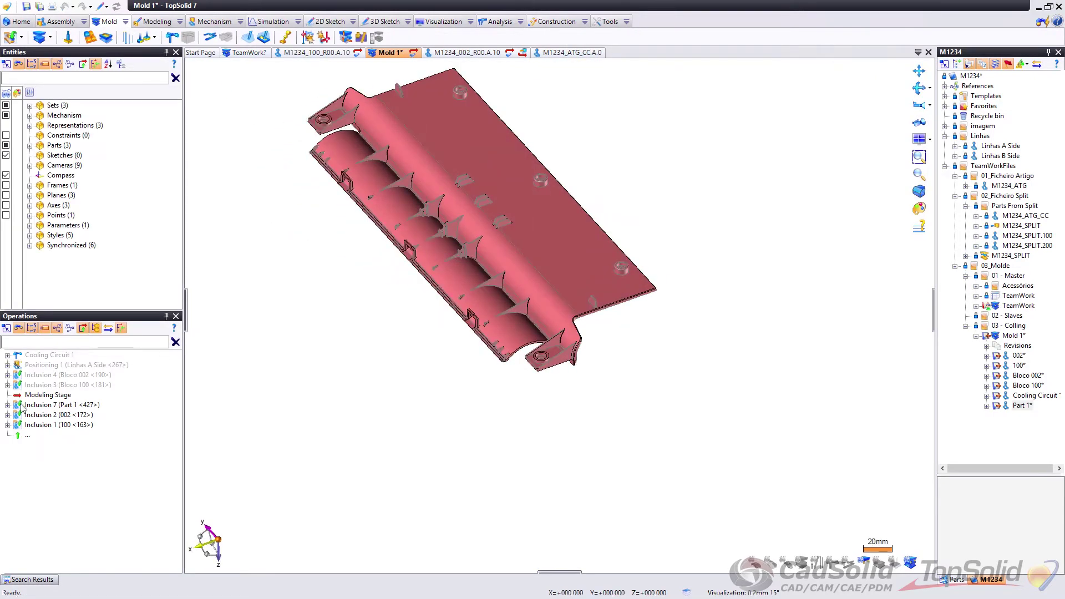
Step: Move the Modeling Stage above Cooling Circuit 1 in the operations and examine the molded part against the cooling channels
click(37, 397)
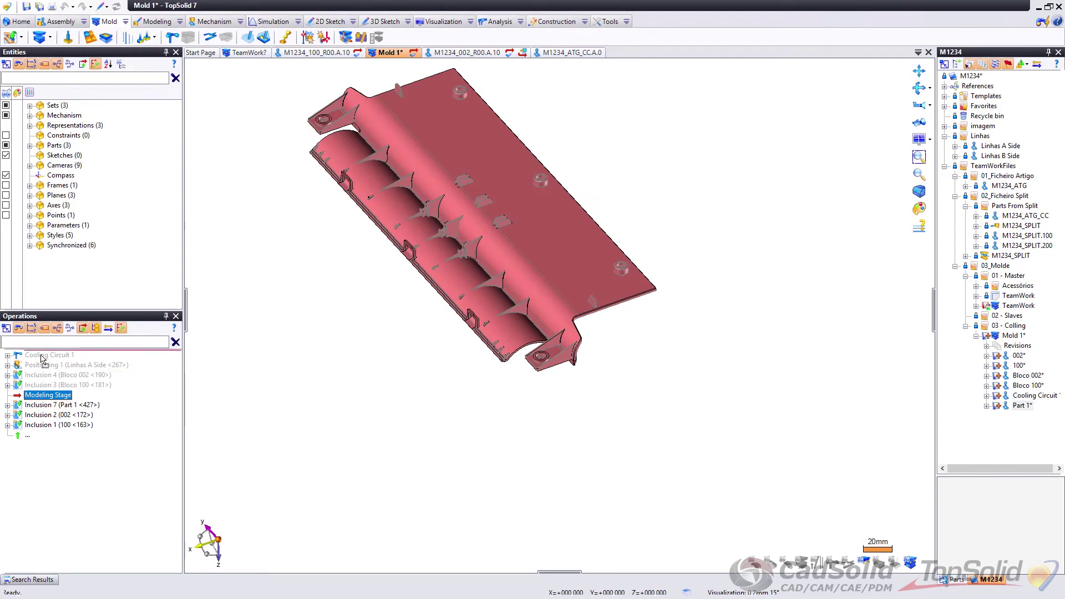
drag(41, 355, 41, 355)
middle_drag(611, 303, 630, 326)
scroll(623, 310, up, 4)
scroll(615, 320, down, 4)
scroll(477, 322, up, 2)
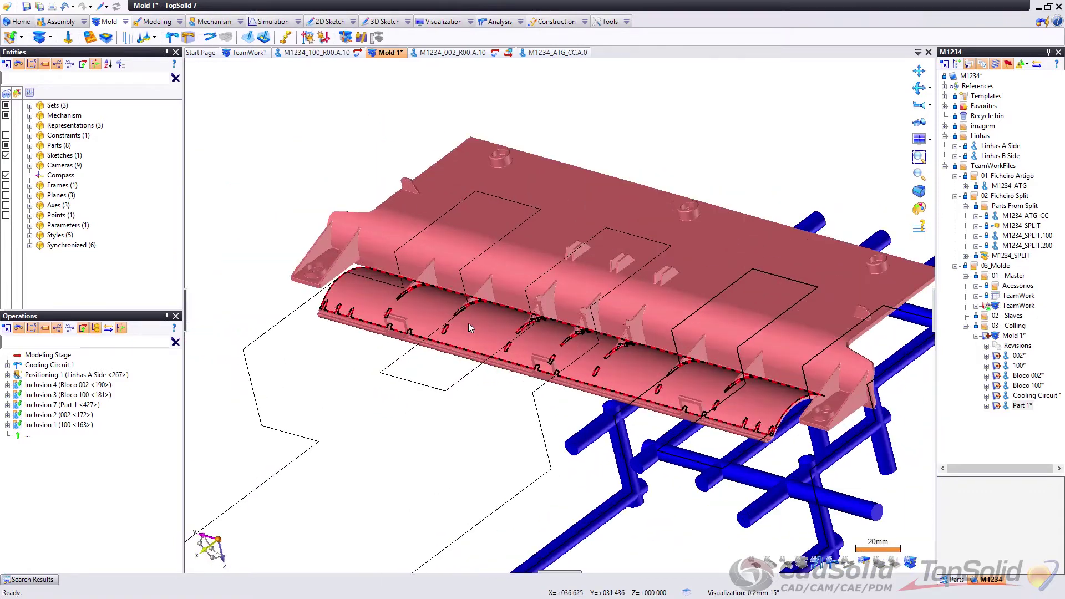
middle_drag(468, 323, 317, 323)
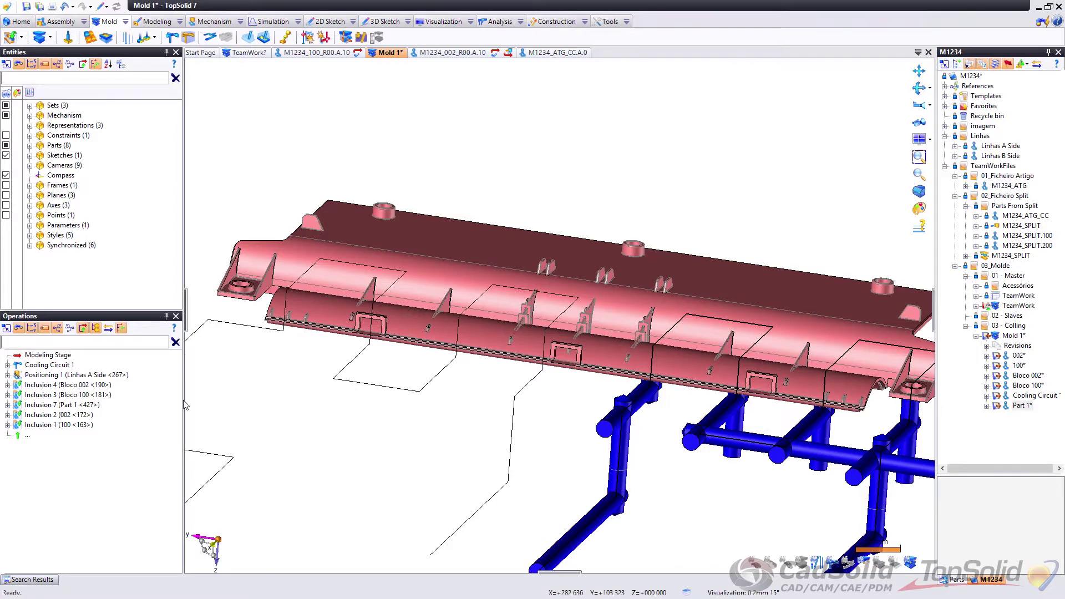
Step: Identify the inclusions of 002 and 100, show part 100 from the A Side set, and examine the molded part's corner against it
click(77, 385)
click(64, 415)
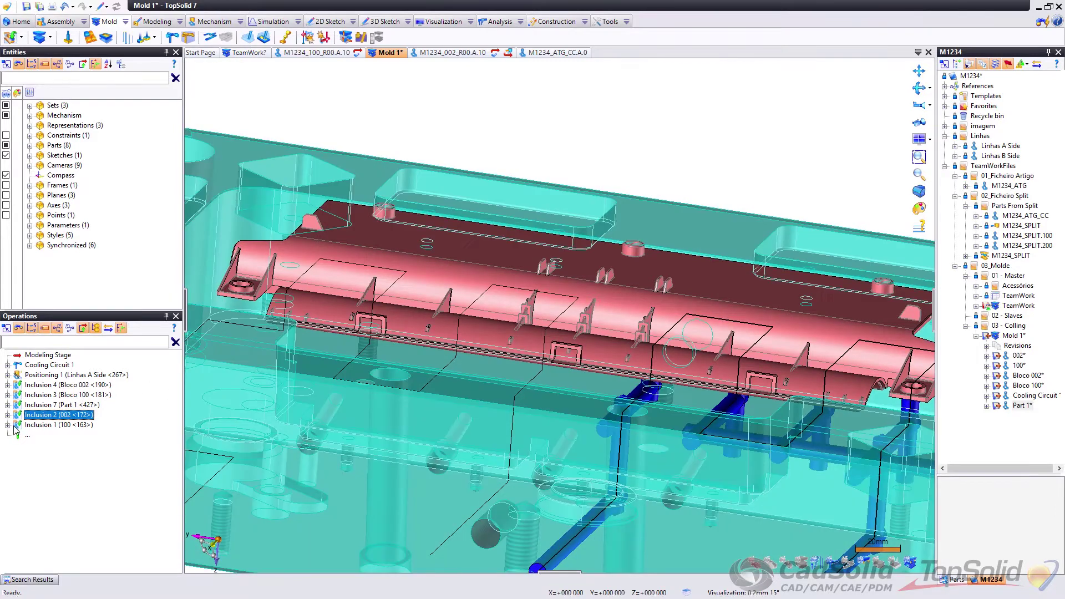
click(18, 426)
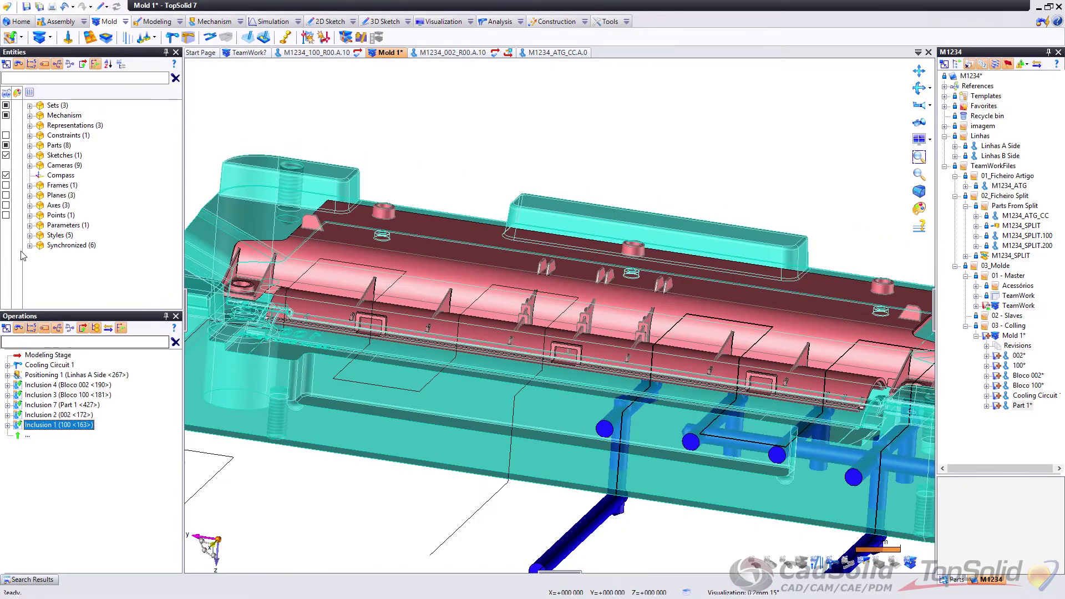
click(30, 105)
click(40, 116)
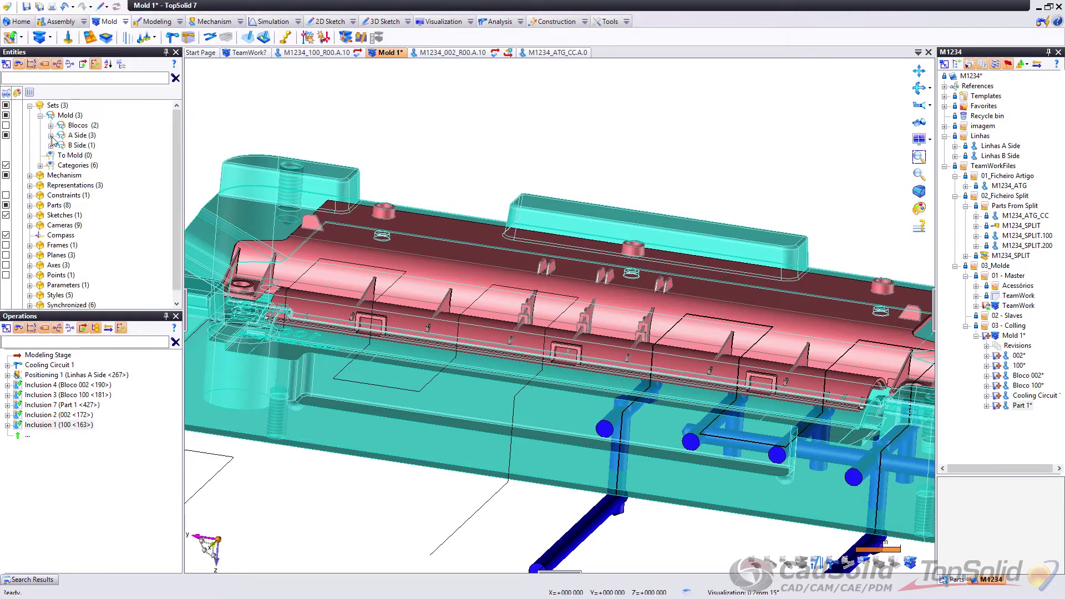
click(50, 135)
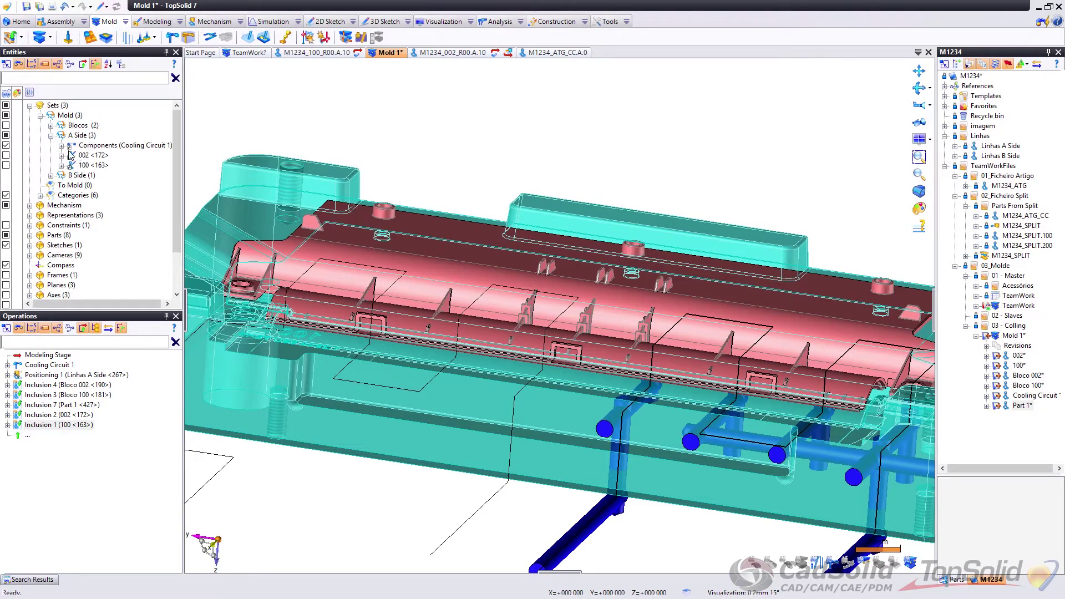
click(6, 166)
middle_drag(282, 255, 360, 317)
scroll(293, 347, up, 4)
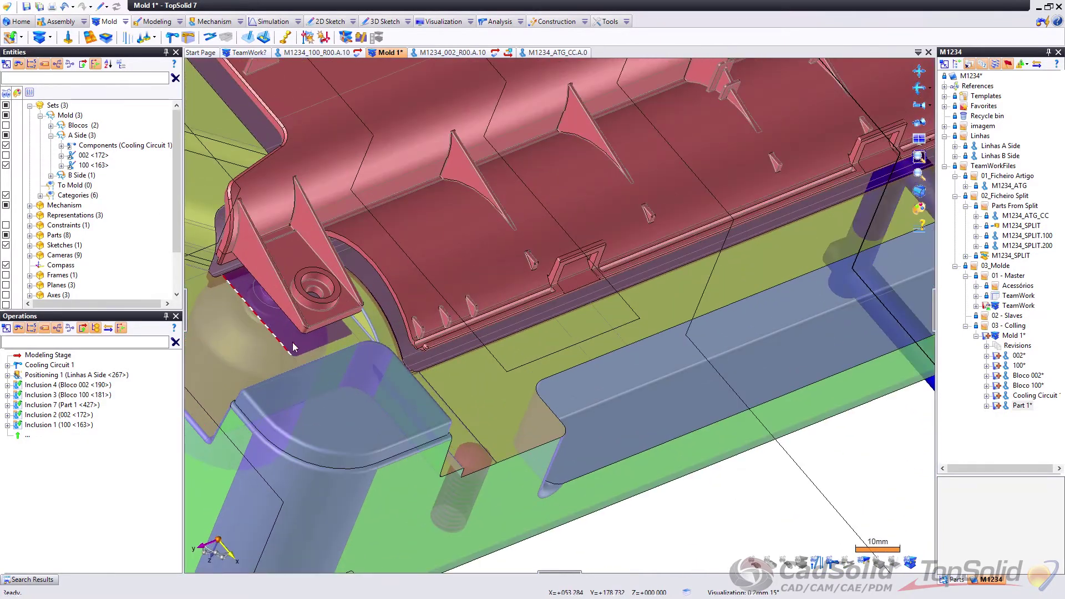
scroll(293, 348, up, 5)
Step: Analyze the molded part's corner edge and measure the distance from its lower vertex to the matching vertex on part 100
click(490, 24)
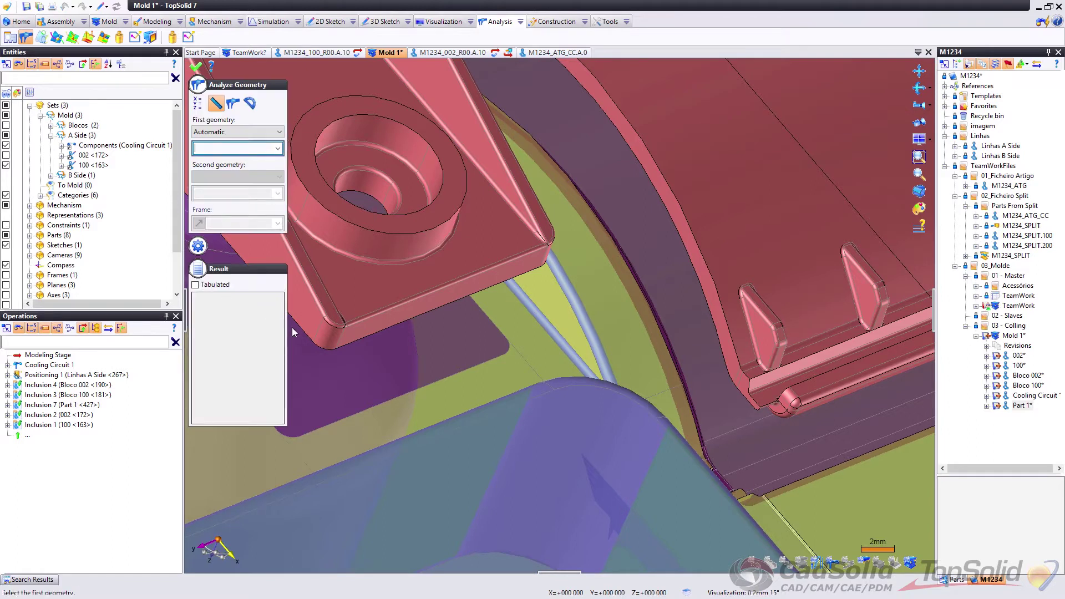
click(314, 346)
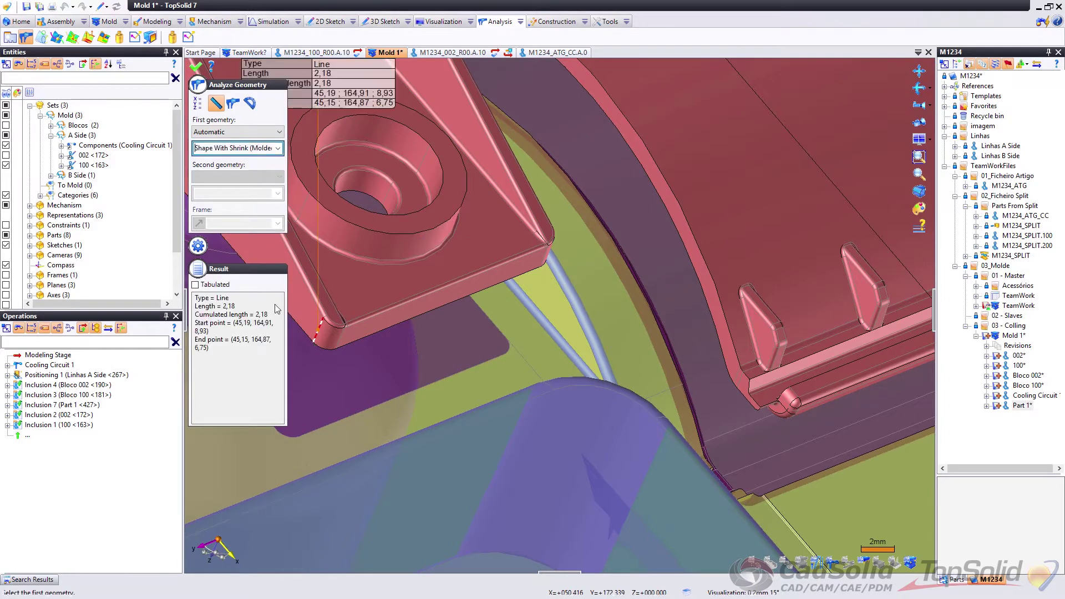
click(234, 103)
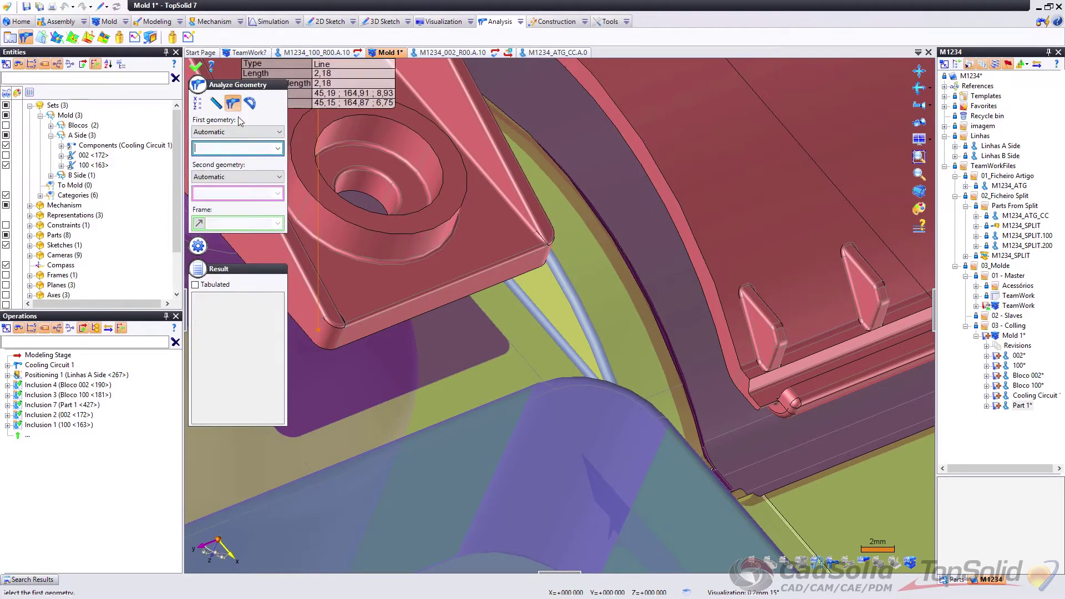
click(317, 347)
scroll(382, 391, down, 3)
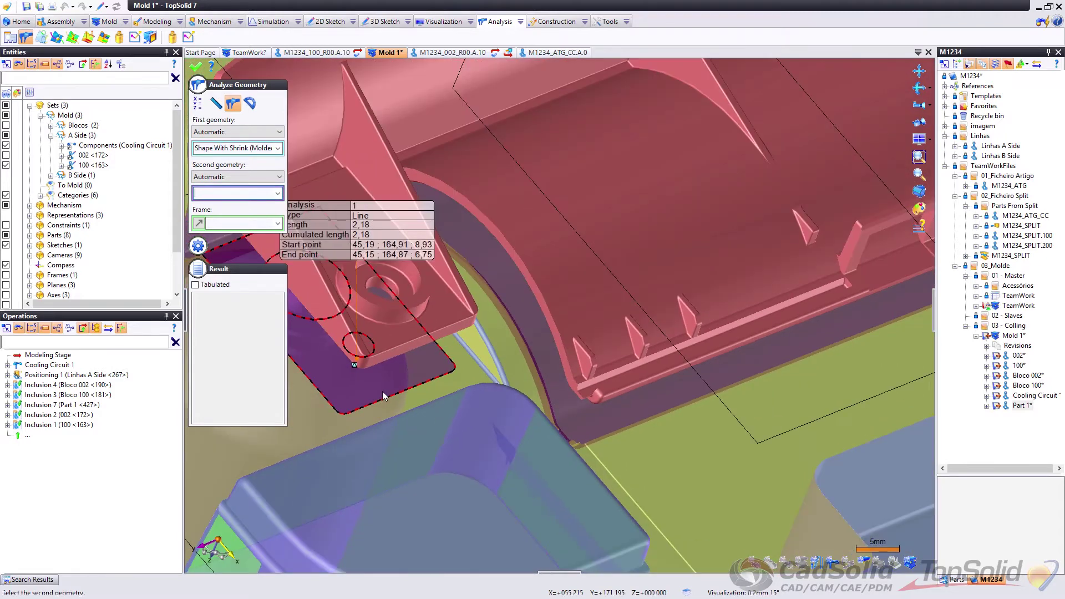
click(335, 409)
scroll(772, 431, down, 2)
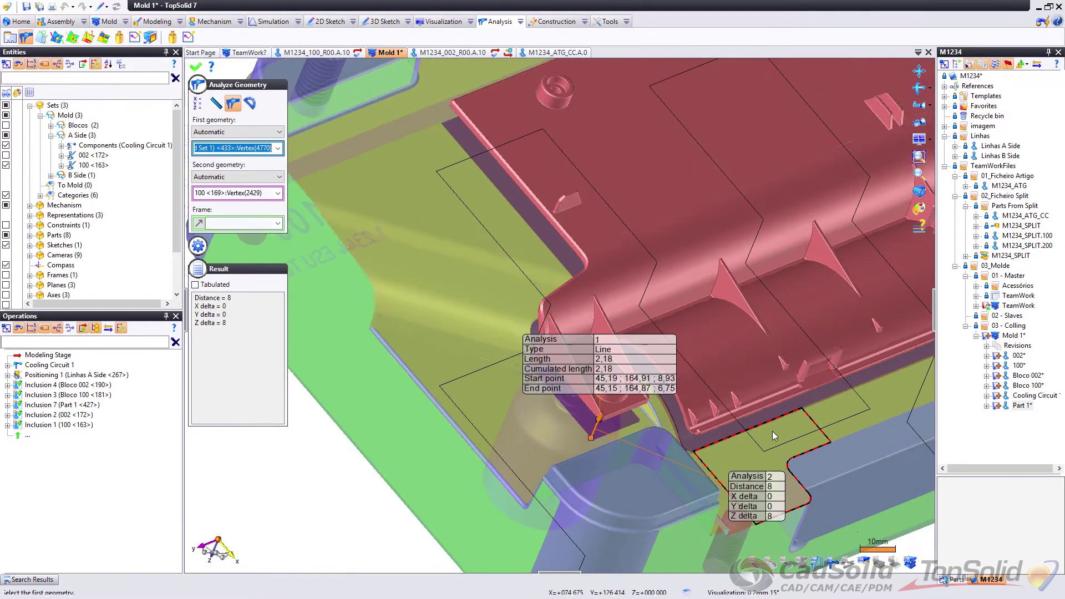
click(195, 67)
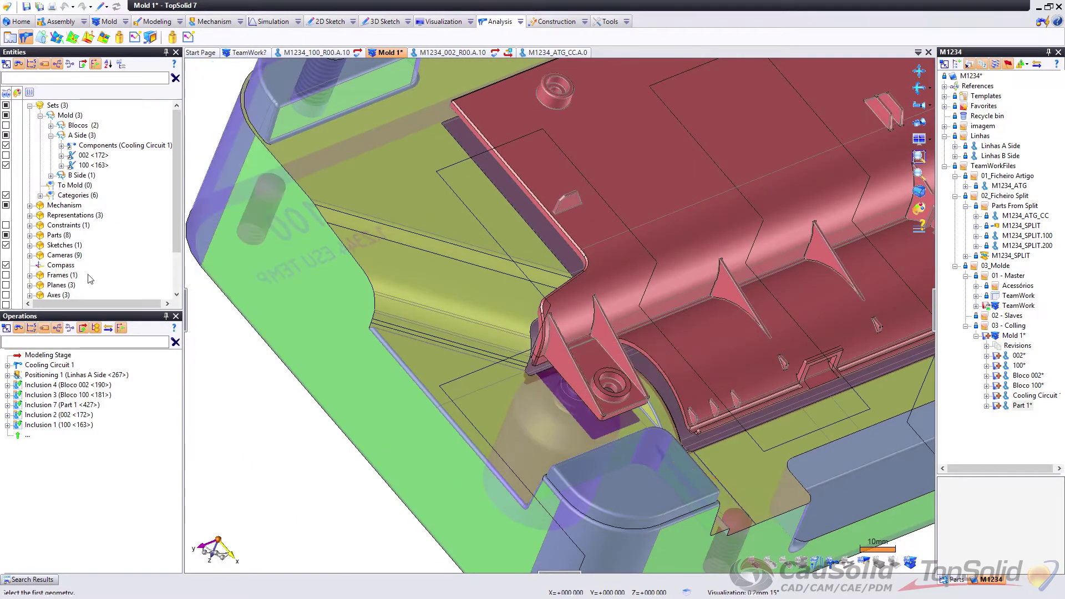
Step: Open Part 1 from Inclusion 7 for in-place editing within the mold assembly
right_click(64, 405)
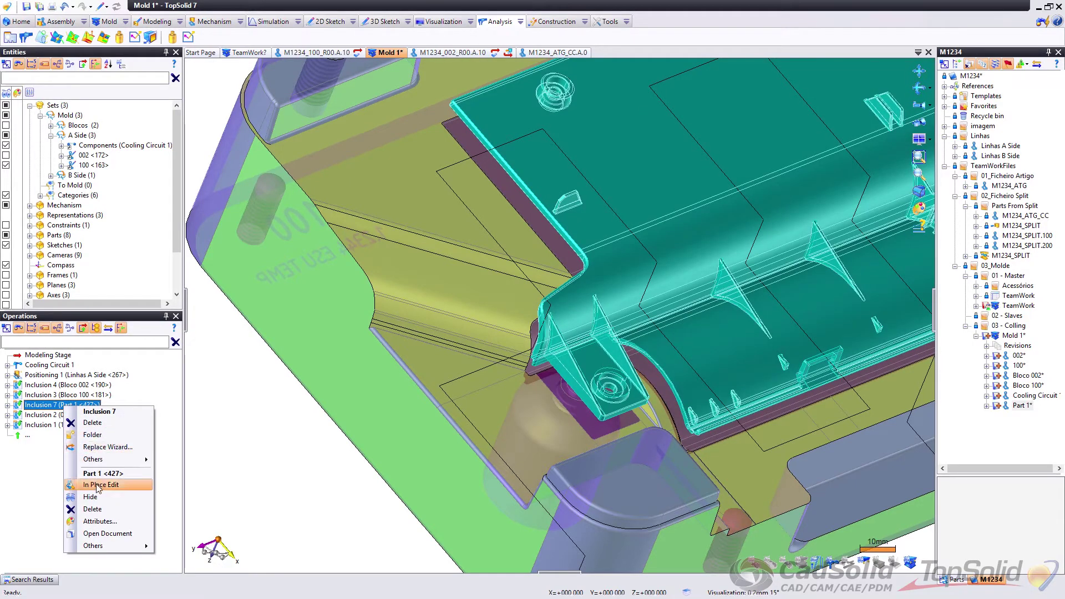
click(51, 436)
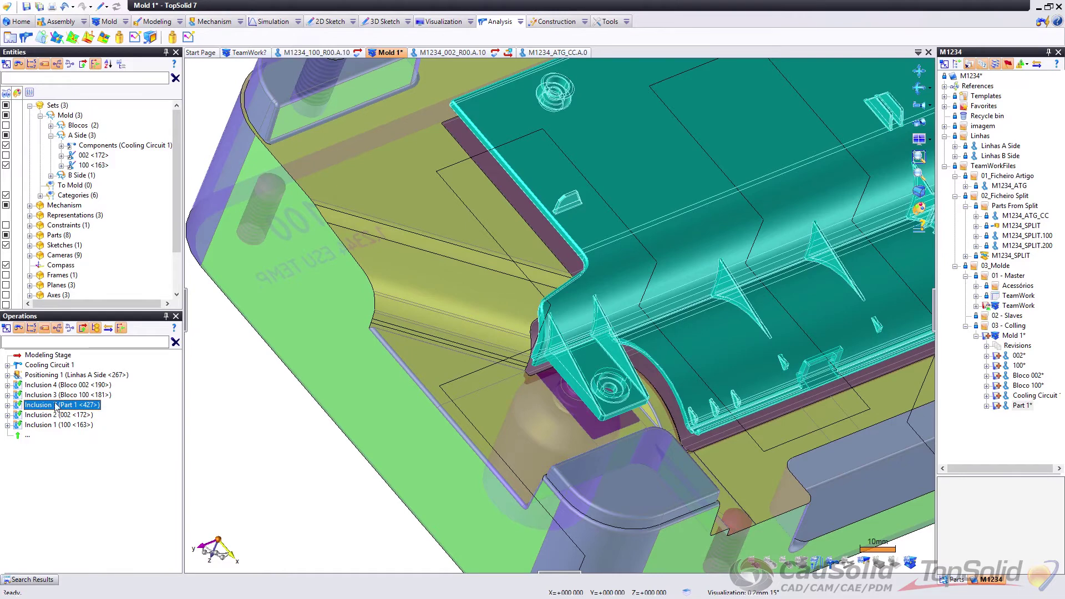
scroll(343, 277, down, 5)
middle_drag(412, 223, 383, 202)
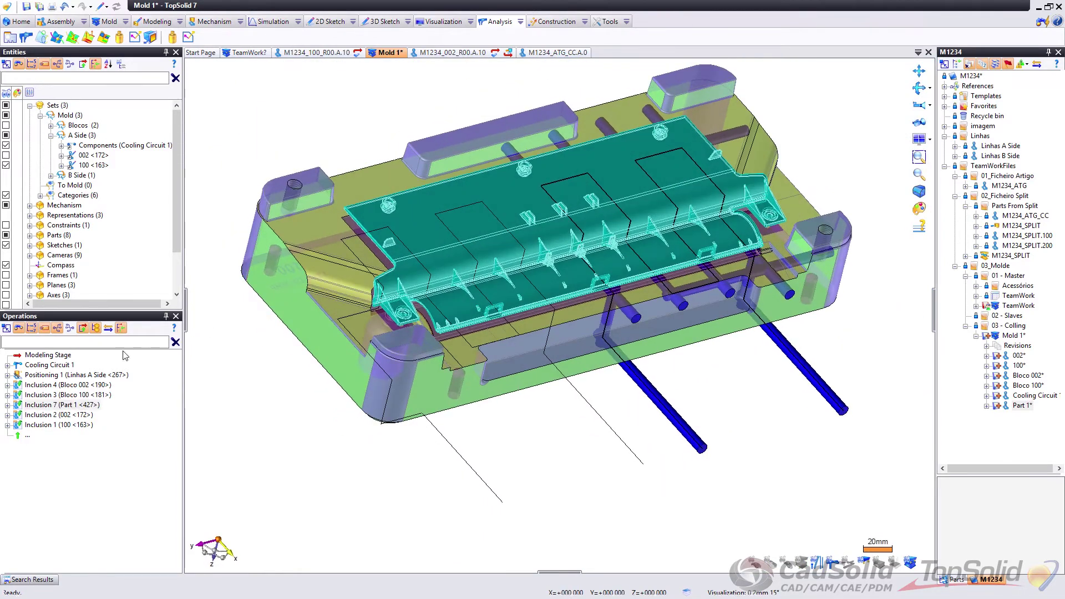
right_click(61, 405)
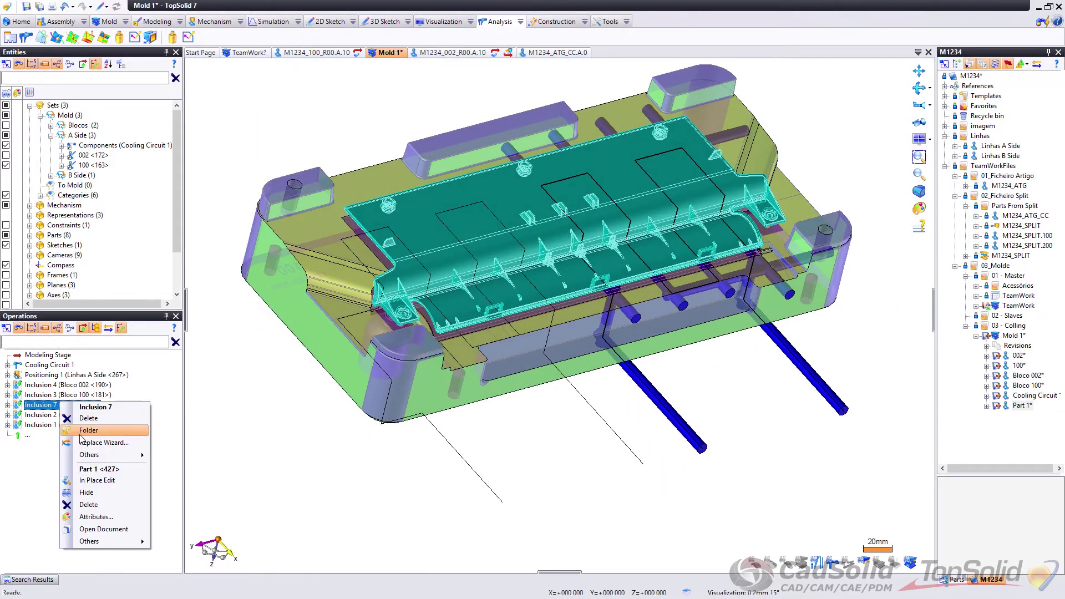
click(97, 480)
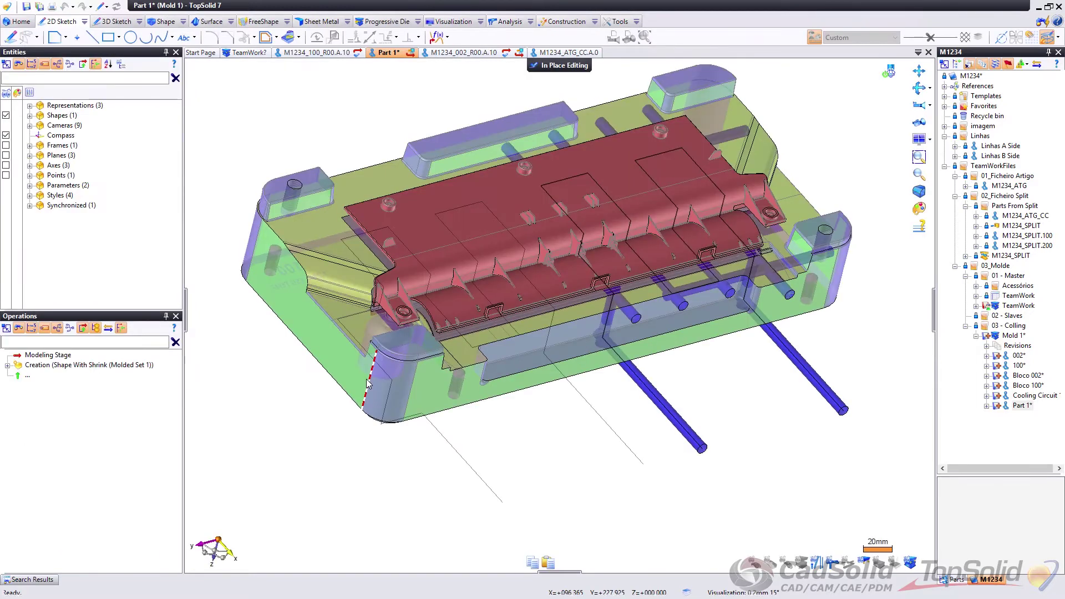
Step: Translate the molded shape from its corner vertex to the matching vertex on part 100 and finish the in-place editing
click(161, 22)
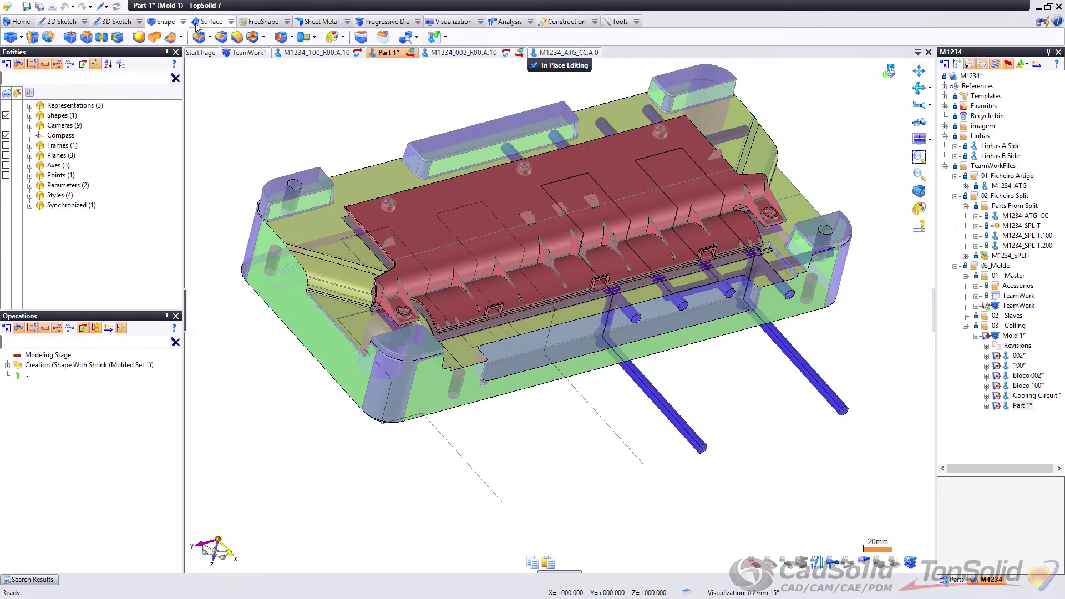
click(262, 37)
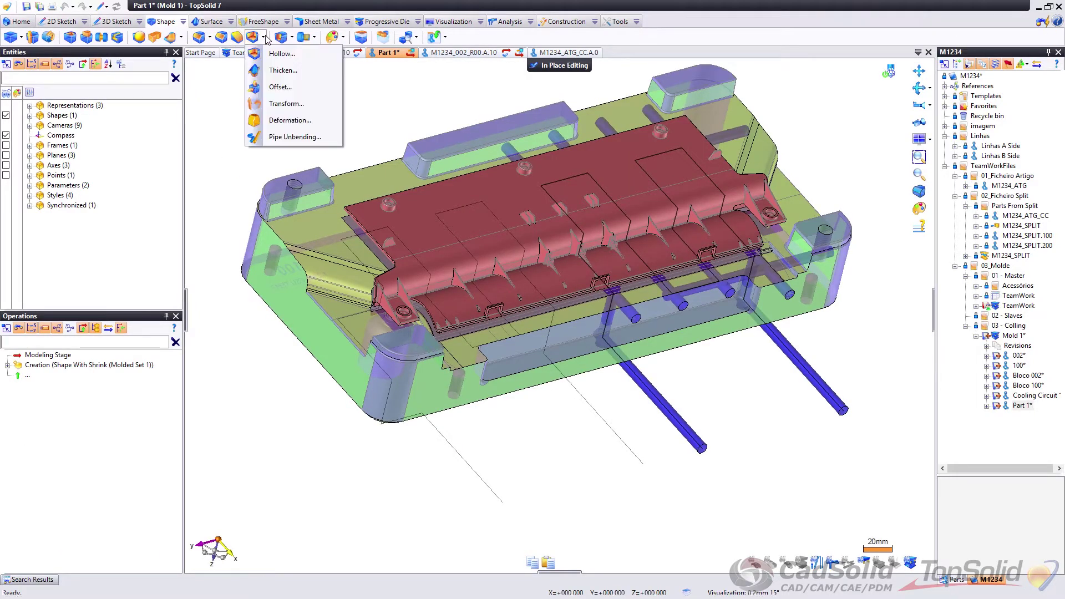
click(286, 104)
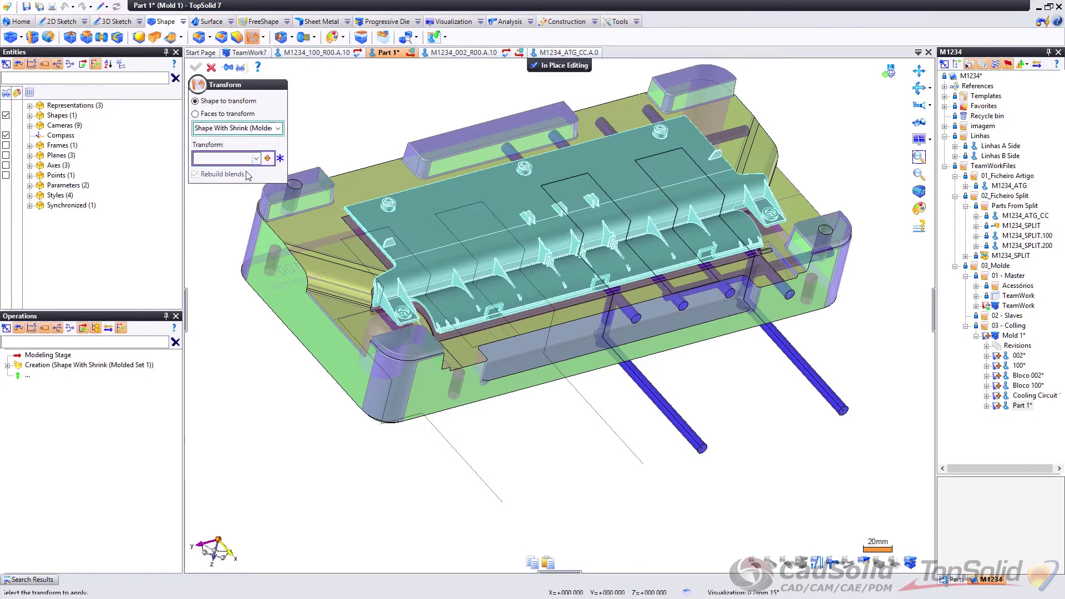
click(267, 160)
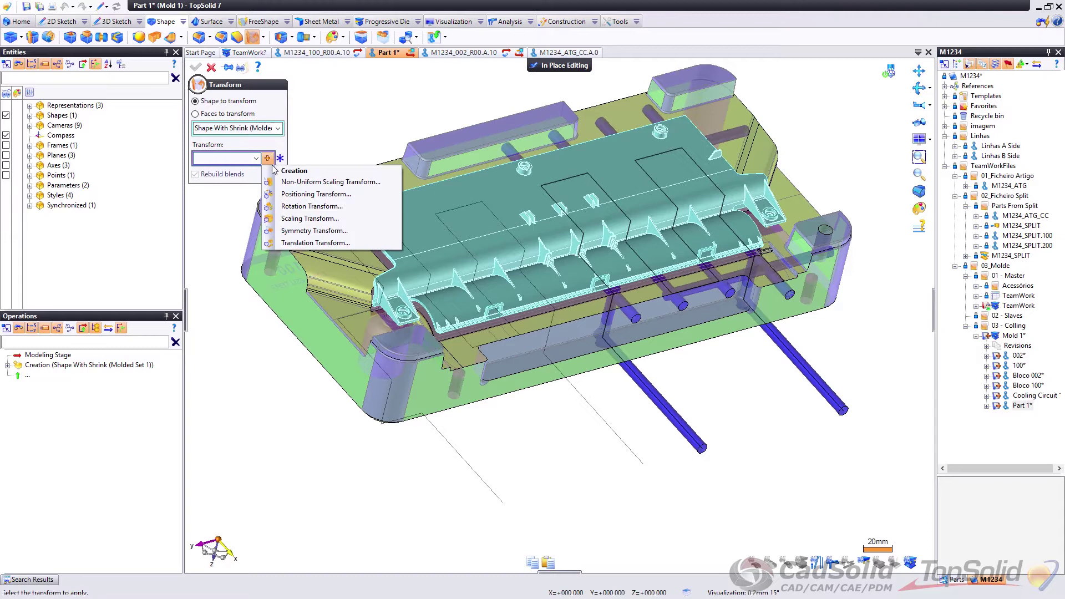
click(289, 244)
scroll(296, 205, up, 10)
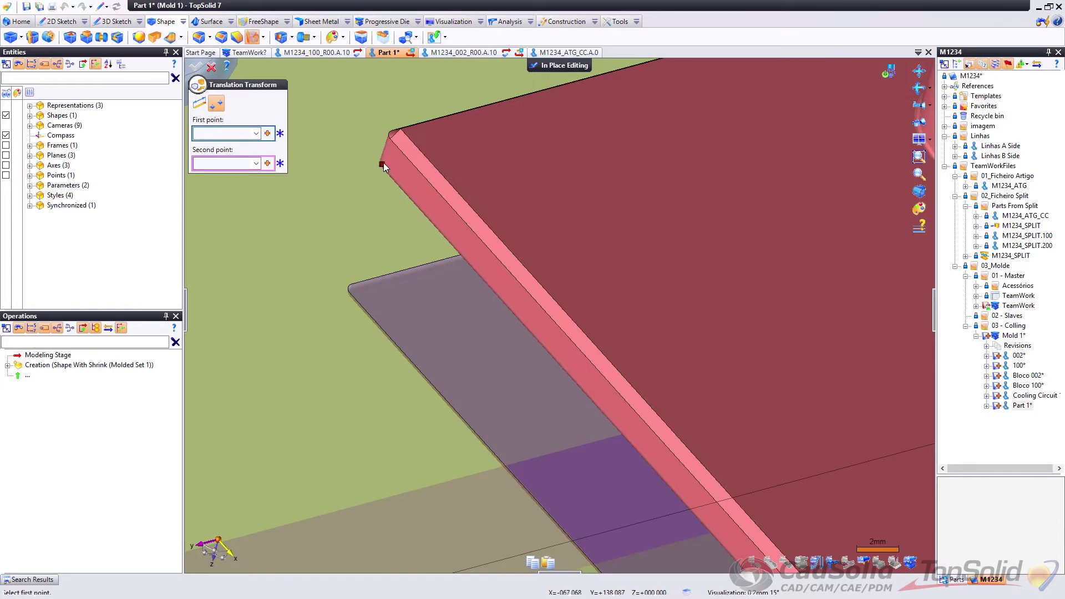
click(382, 165)
middle_drag(371, 229, 371, 276)
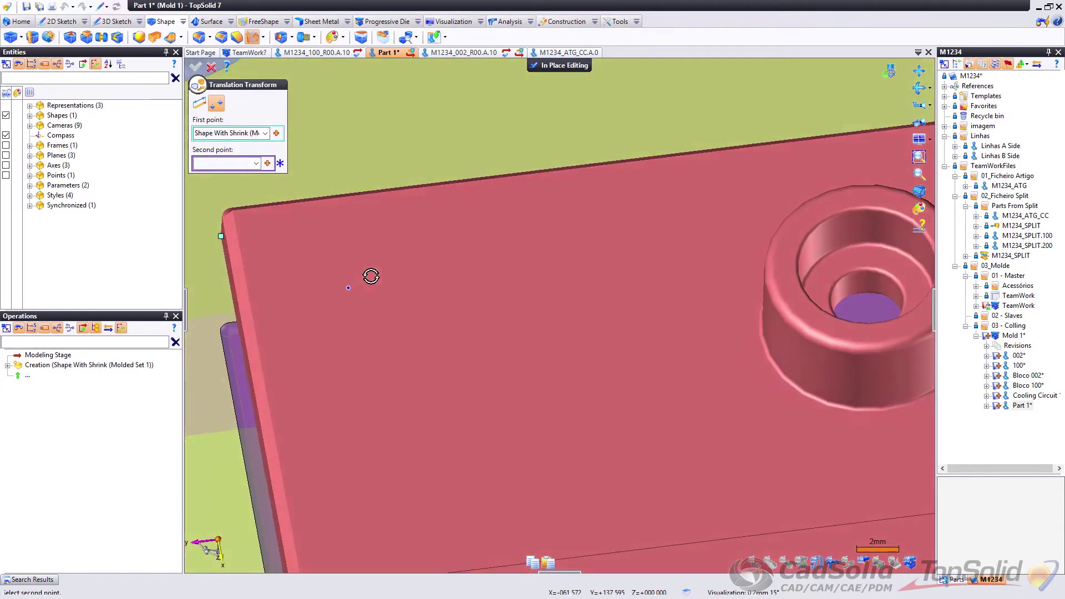
scroll(224, 331, up, 3)
click(223, 327)
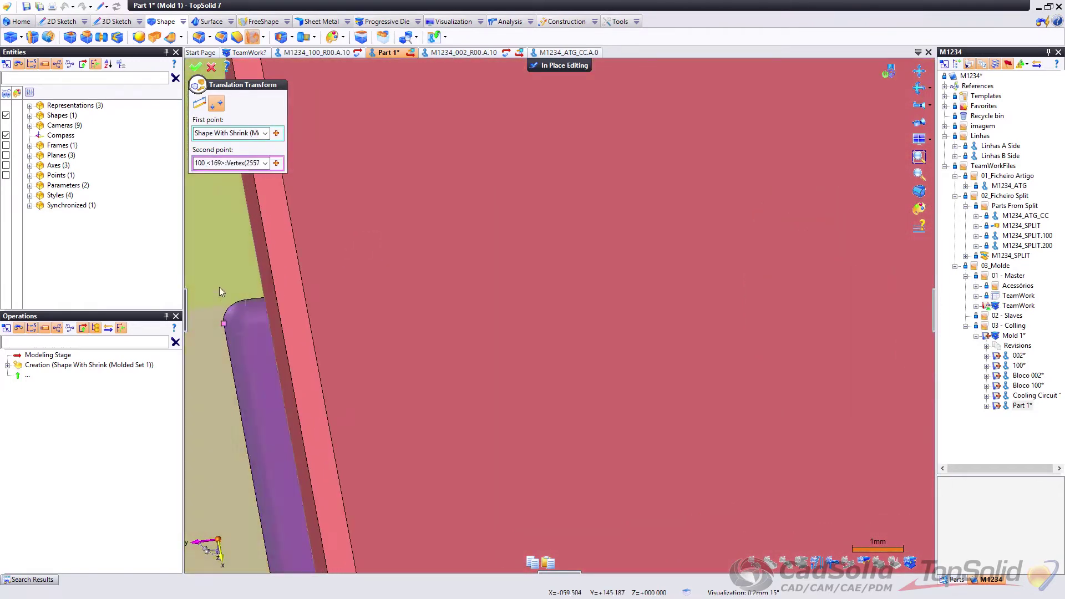
click(197, 69)
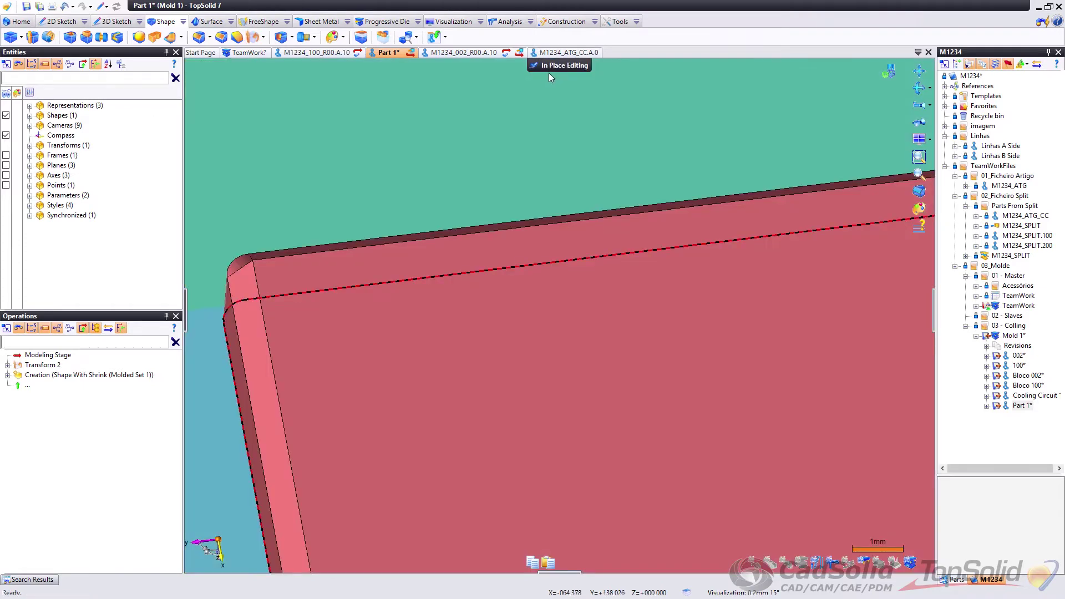
click(546, 65)
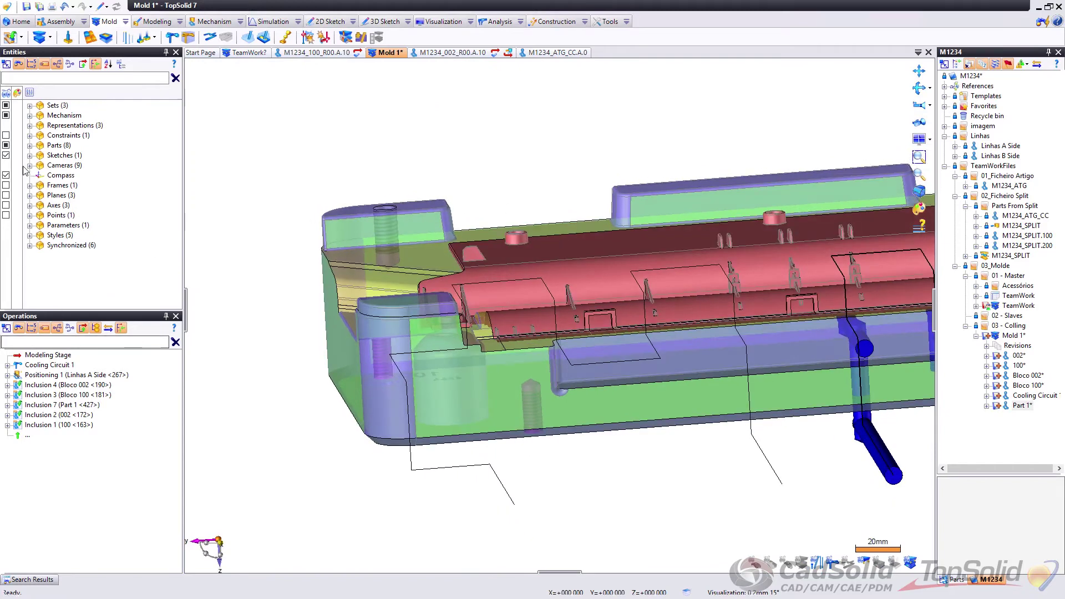
Step: Add the molded part to the To Mold set and rename Part 1 as ATG
click(29, 106)
click(39, 135)
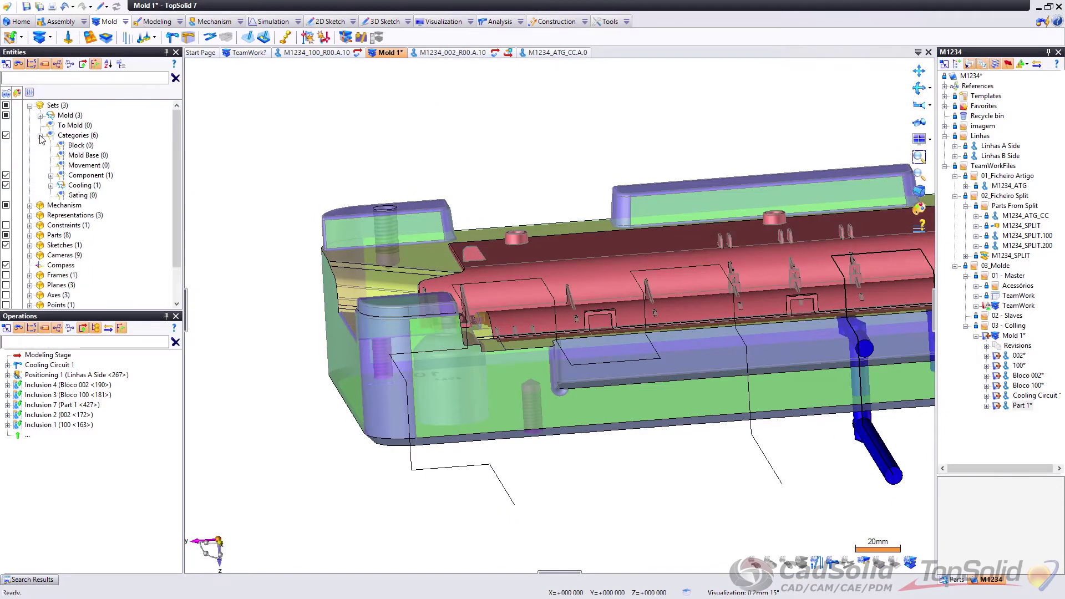
right_click(83, 126)
click(108, 135)
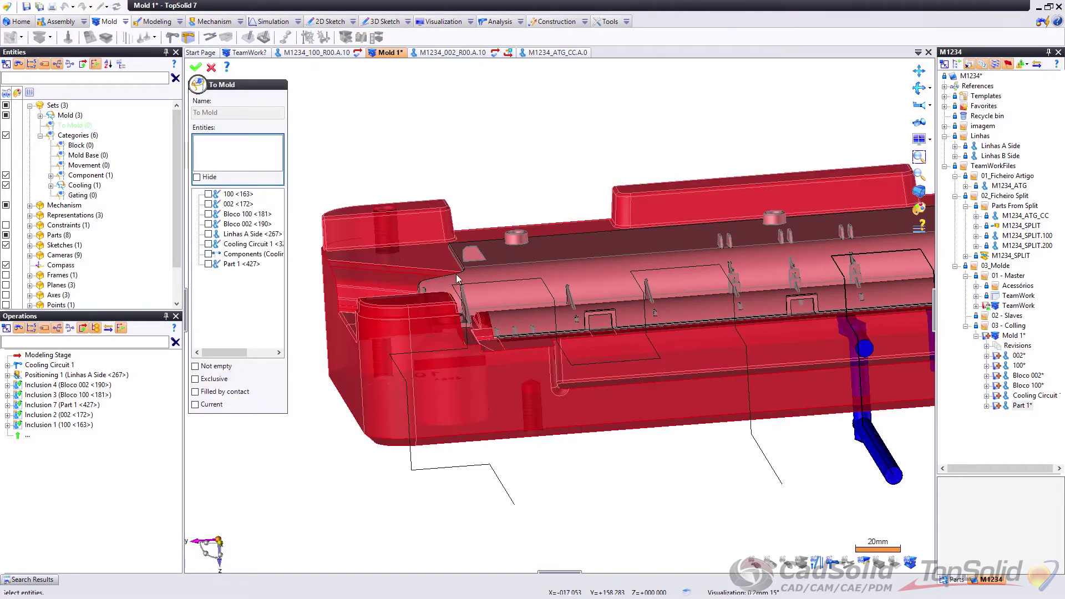
click(457, 278)
right_click(470, 176)
click(488, 182)
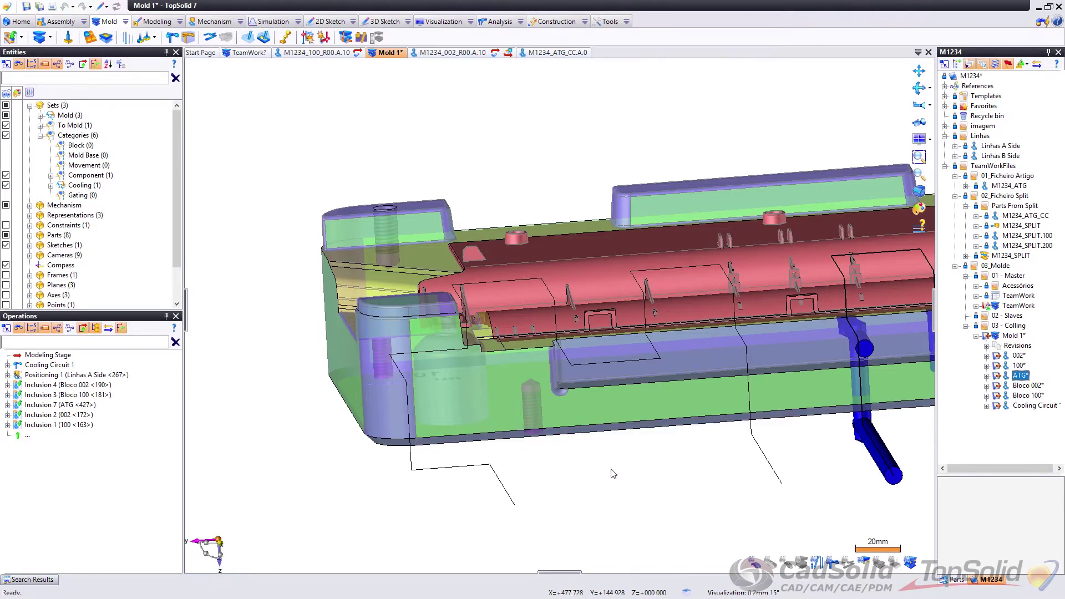
Step: Toggle the display of the To Mold set to check the molded part's visibility
click(759, 565)
click(759, 565)
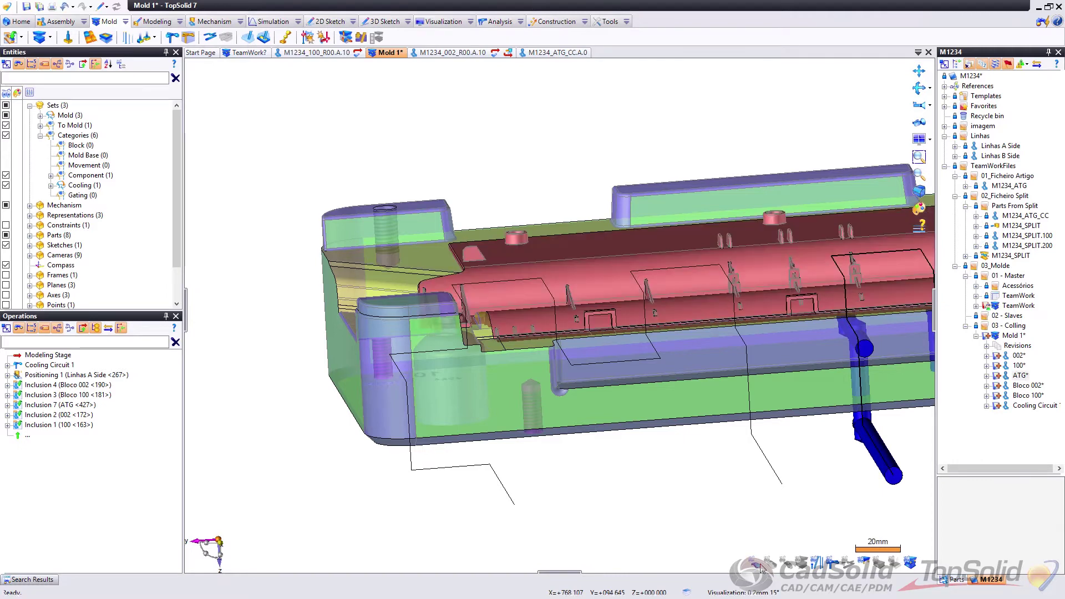
click(759, 565)
click(759, 565)
Step: Add part 100 to the Block set and hide that category, leaving the molded part and cooling channels in view
right_click(81, 149)
click(105, 159)
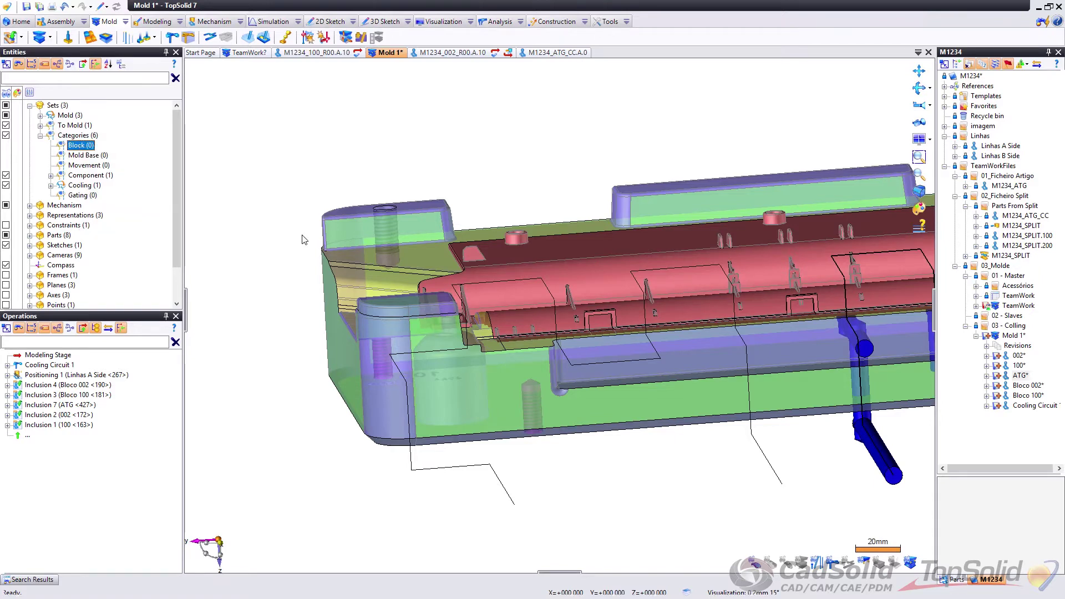
click(406, 248)
right_click(427, 142)
click(447, 147)
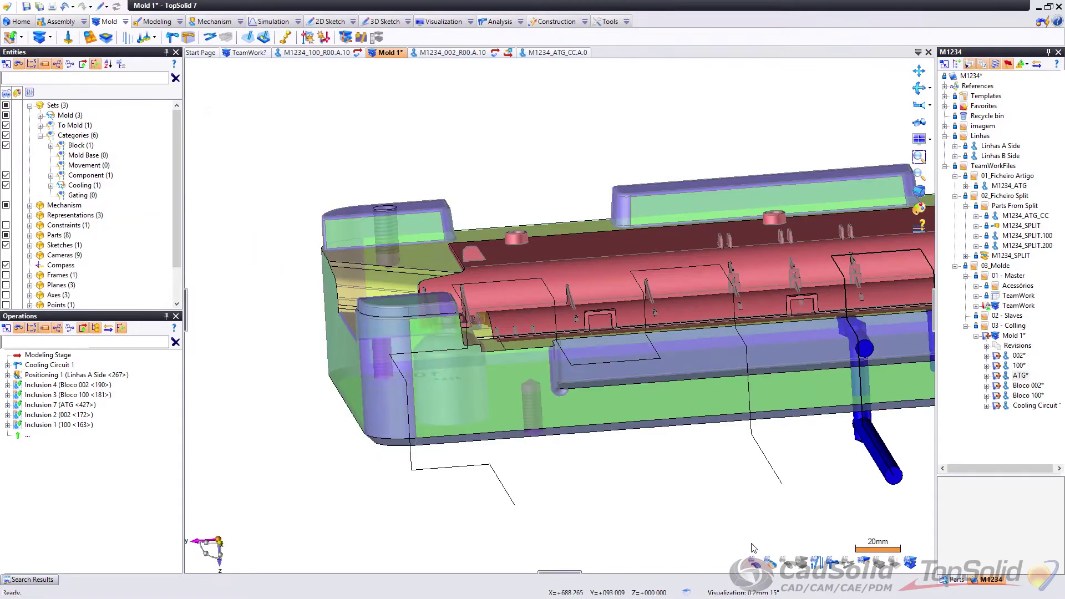
click(769, 565)
middle_drag(604, 409, 544, 450)
scroll(544, 450, down, 4)
scroll(647, 435, up, 4)
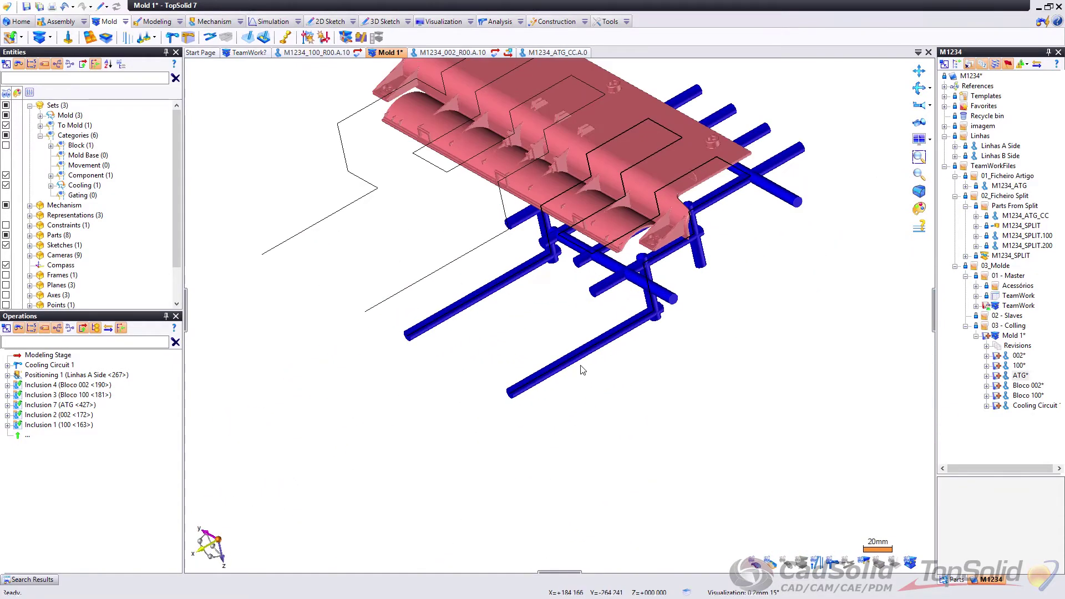
Step: Edit Cooling Circuit 1 and set its style to Cooling Circuit Components
right_click(581, 355)
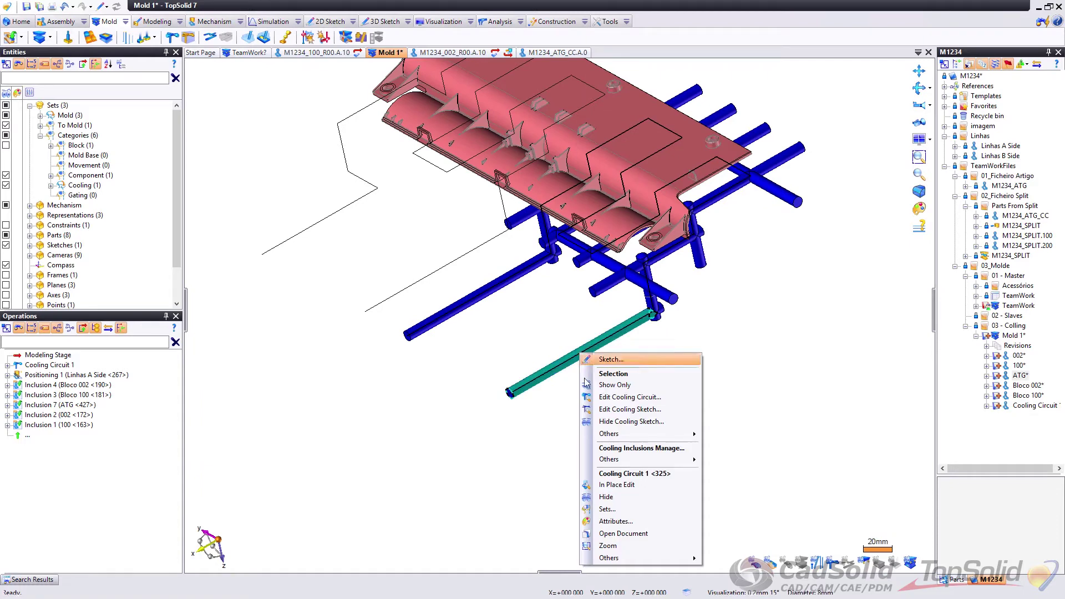
click(628, 398)
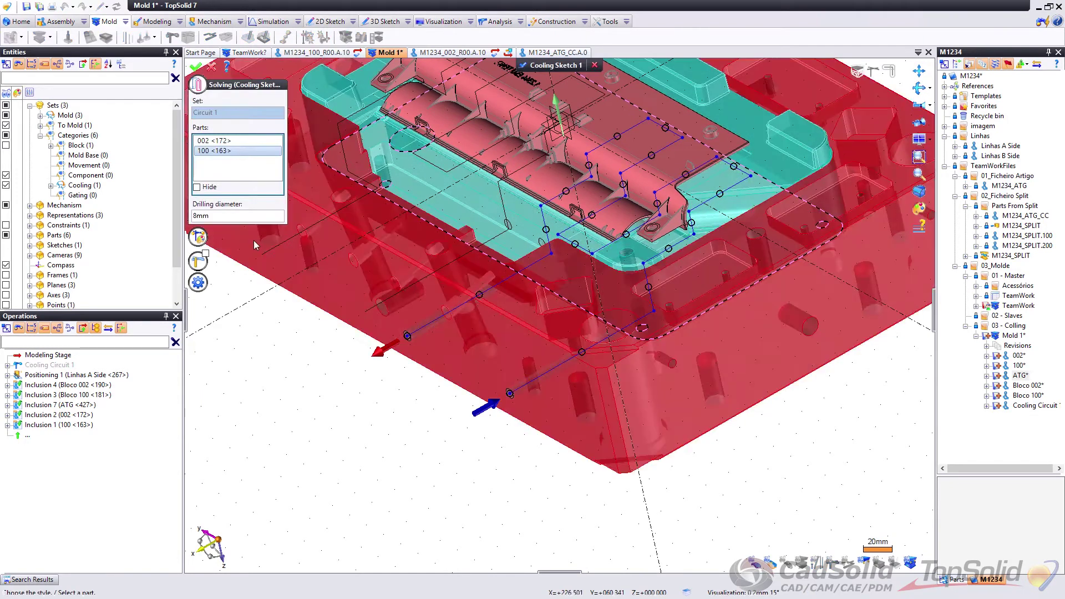
scroll(639, 320, down, 5)
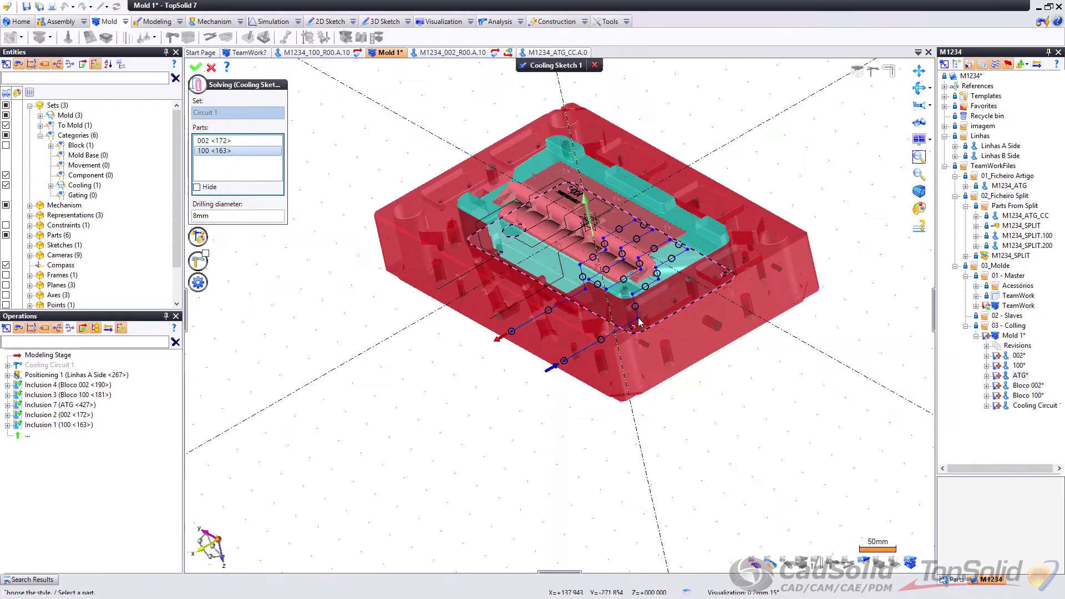
middle_drag(640, 320, 289, 175)
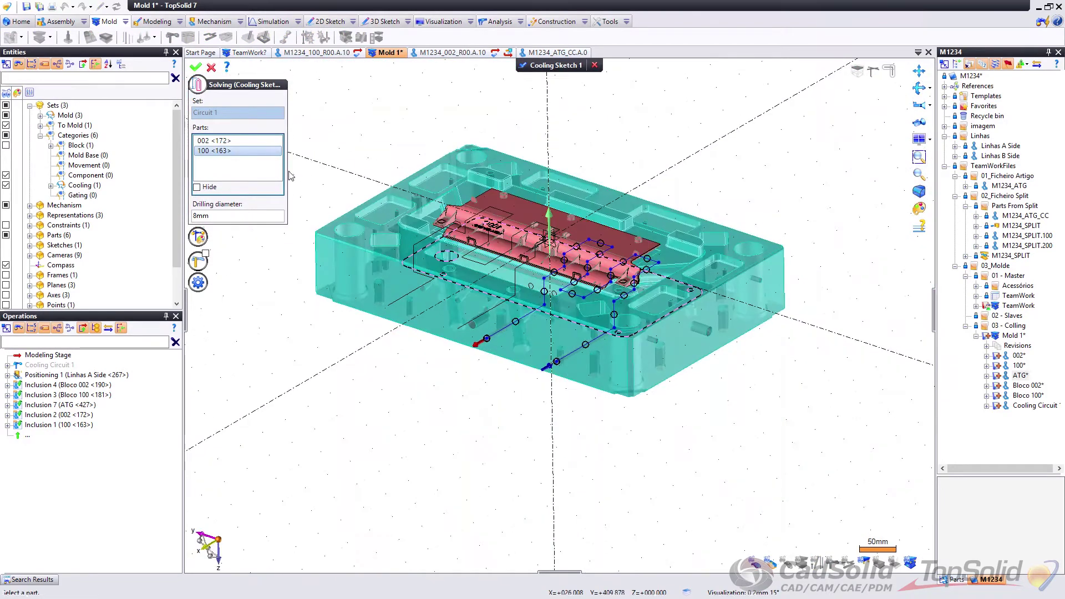
click(199, 238)
click(227, 265)
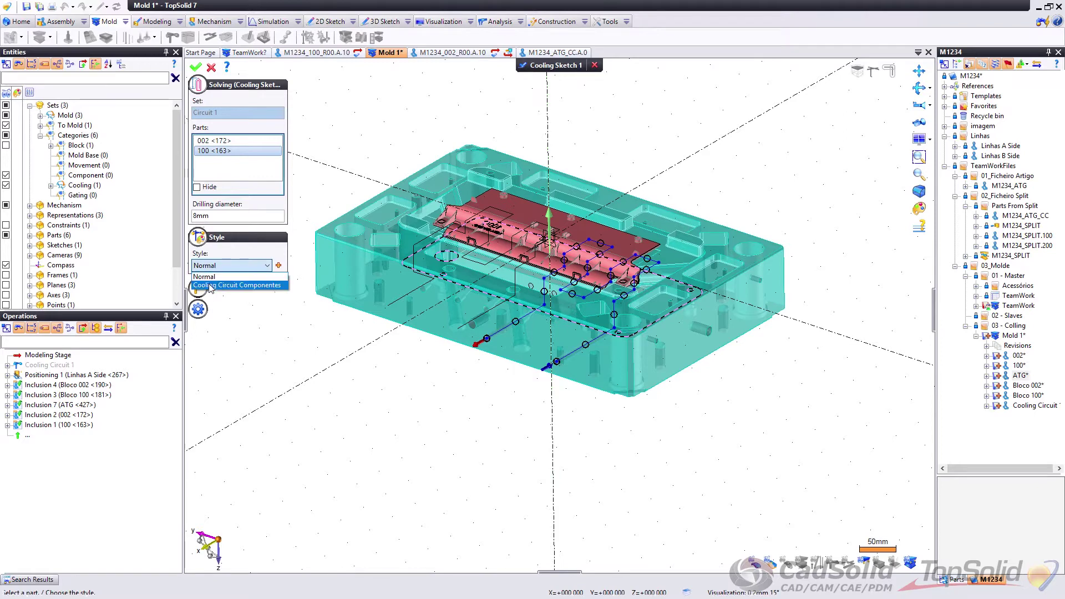
click(261, 285)
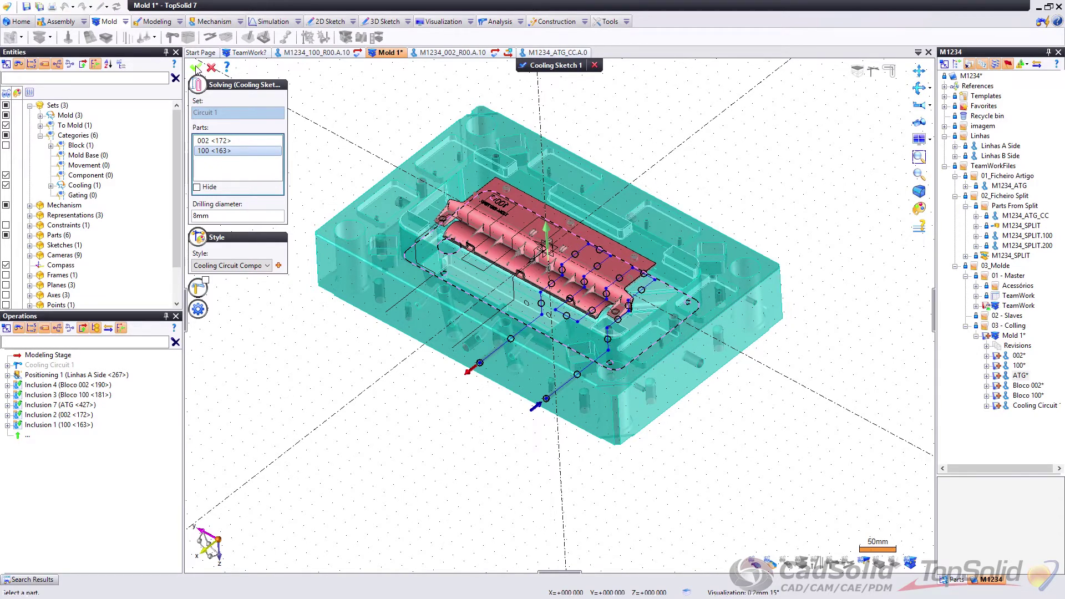
key(Return)
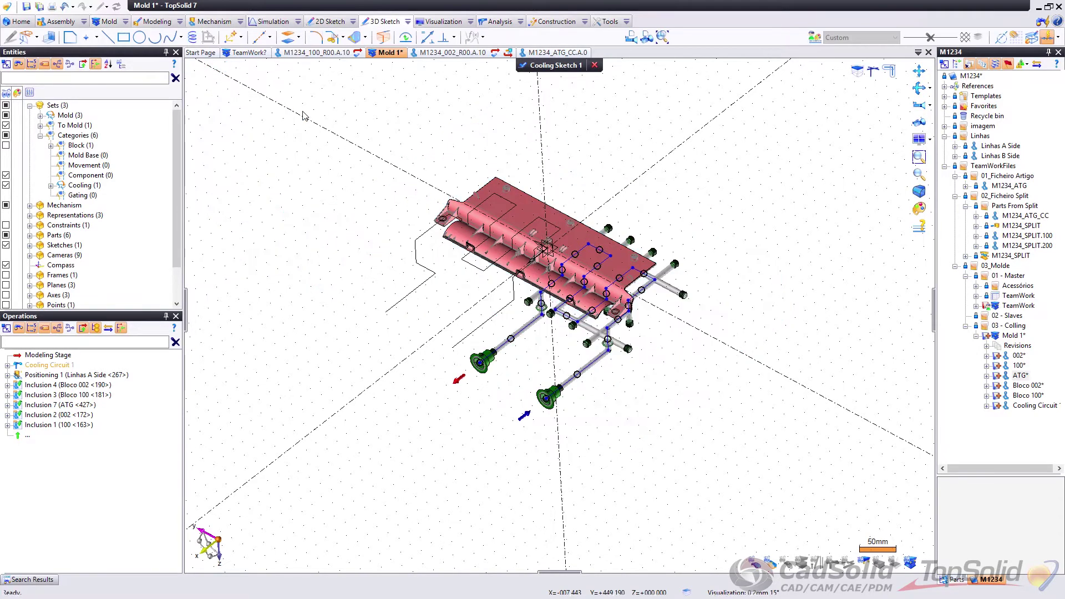
Step: Inspect the plugs, O-rings and connectors on the cooling channels and one drilling's options, and finish editing Cooling Sketch 1
middle_drag(544, 344, 616, 392)
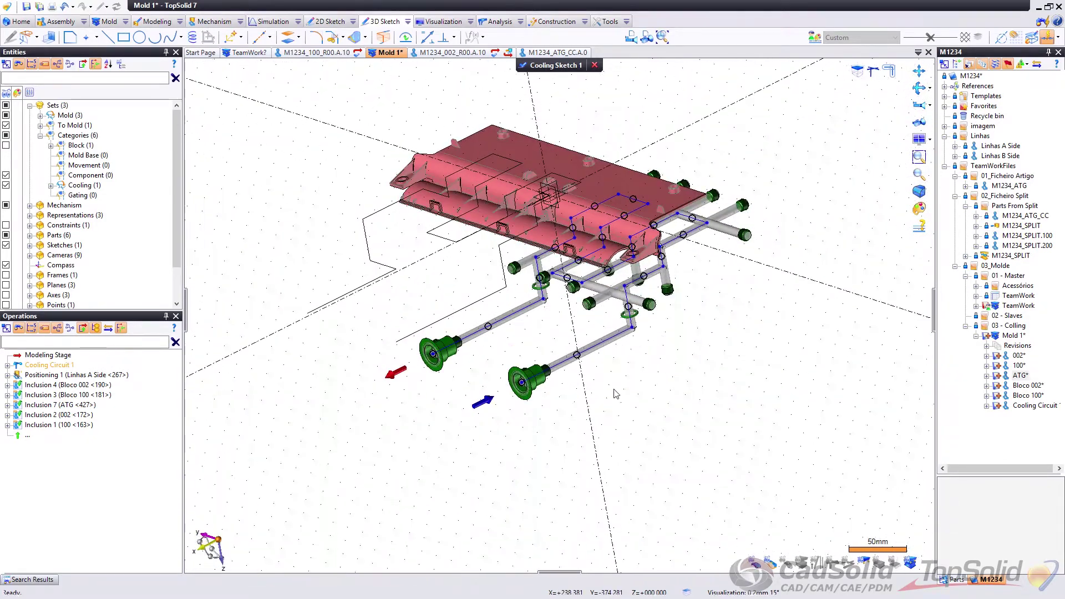
scroll(542, 392, up, 3)
middle_drag(542, 392, 577, 373)
middle_drag(779, 260, 743, 283)
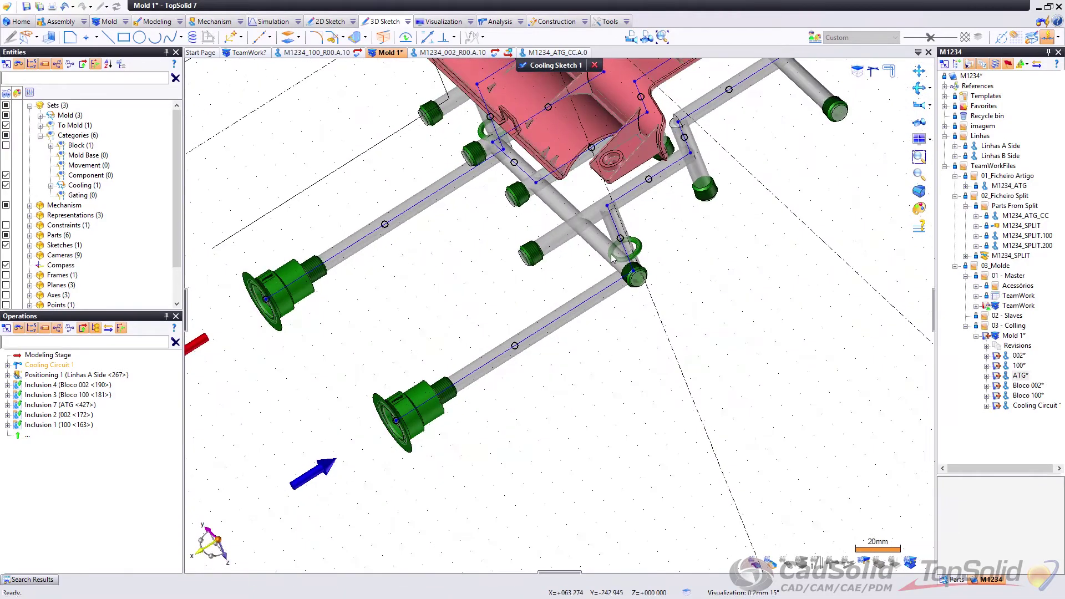
middle_drag(415, 249, 438, 239)
middle_drag(634, 378, 681, 371)
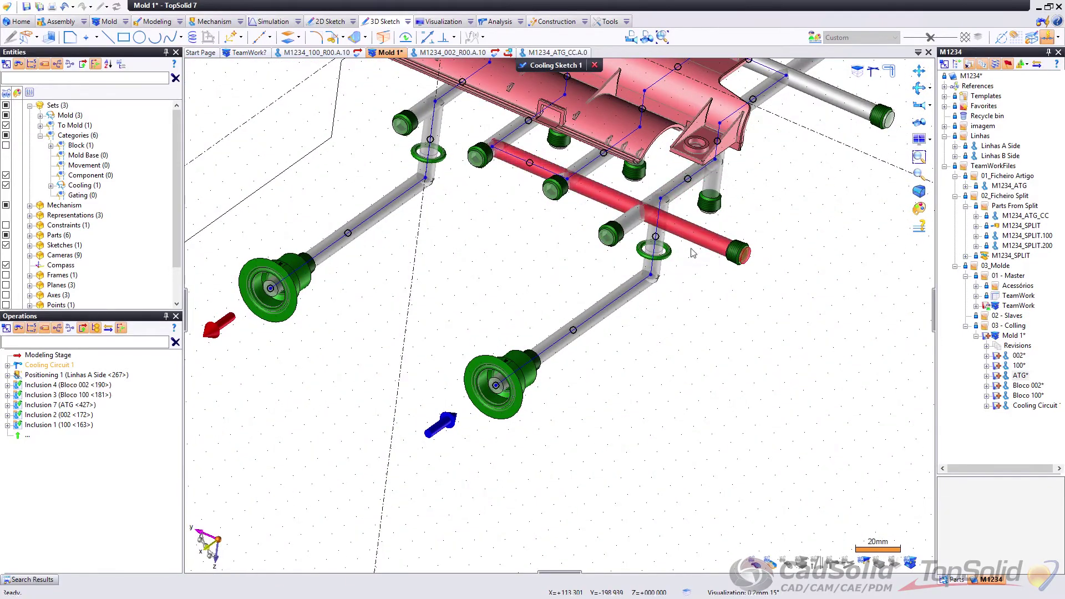
mouse_move(610, 235)
middle_down()
mouse_move(637, 299)
mouse_move(610, 249)
middle_up()
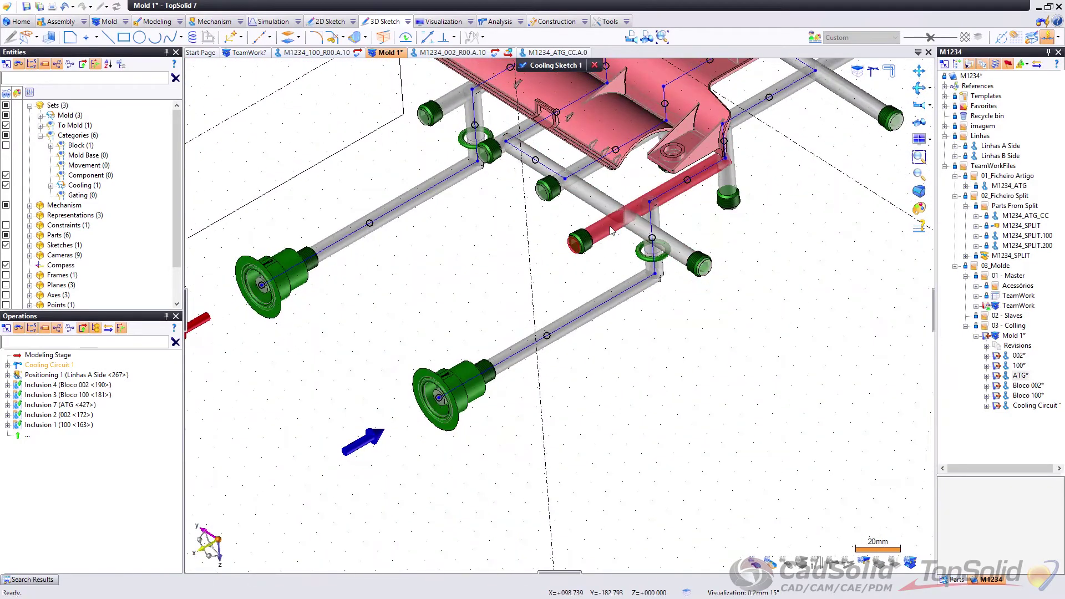
right_click(612, 231)
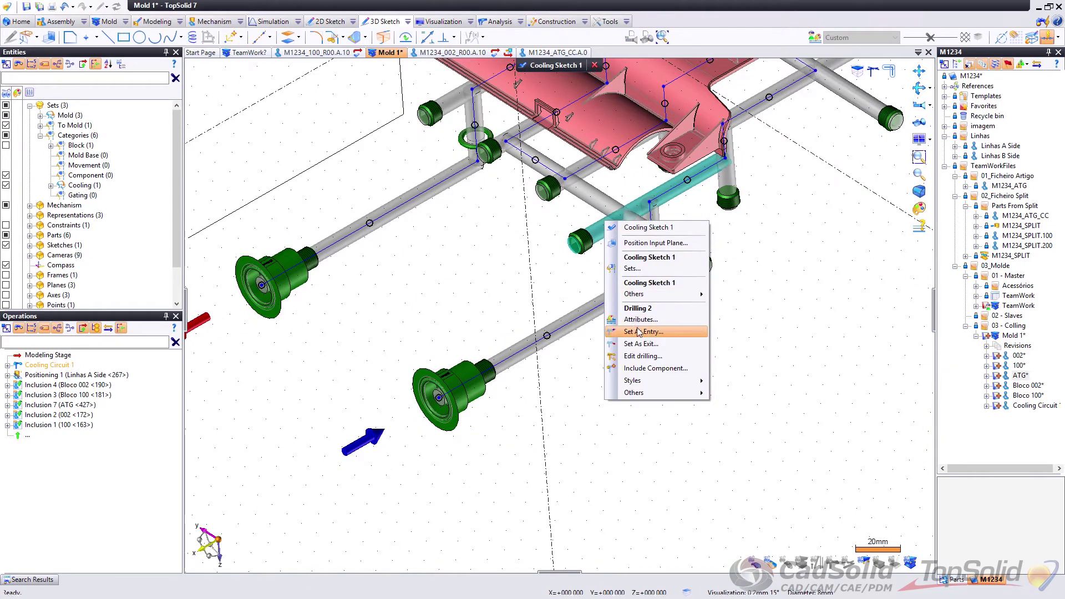
click(547, 65)
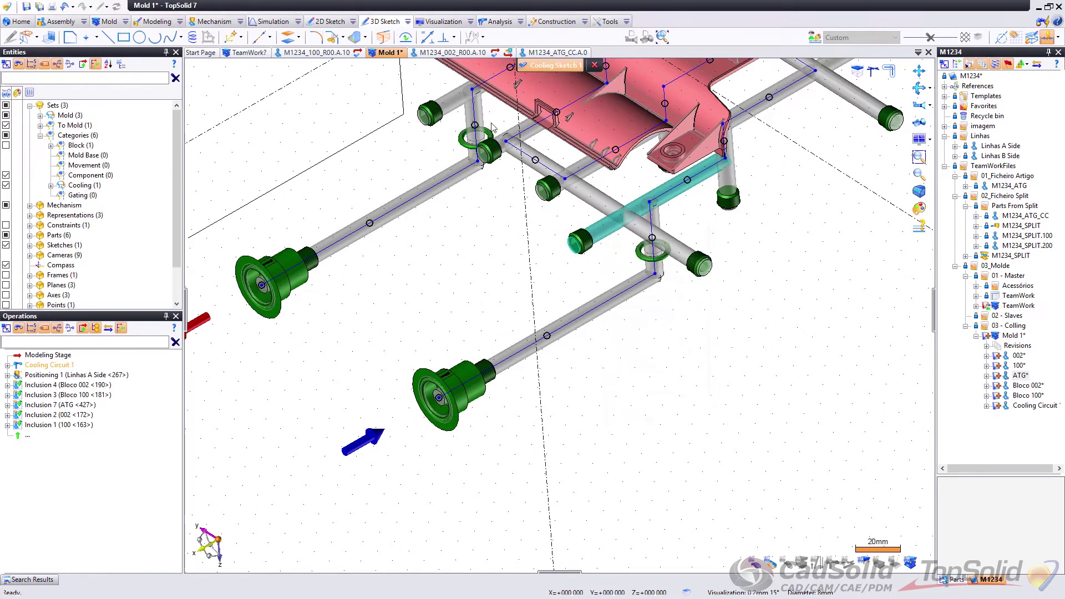
middle_drag(363, 273, 447, 264)
scroll(447, 264, up, 3)
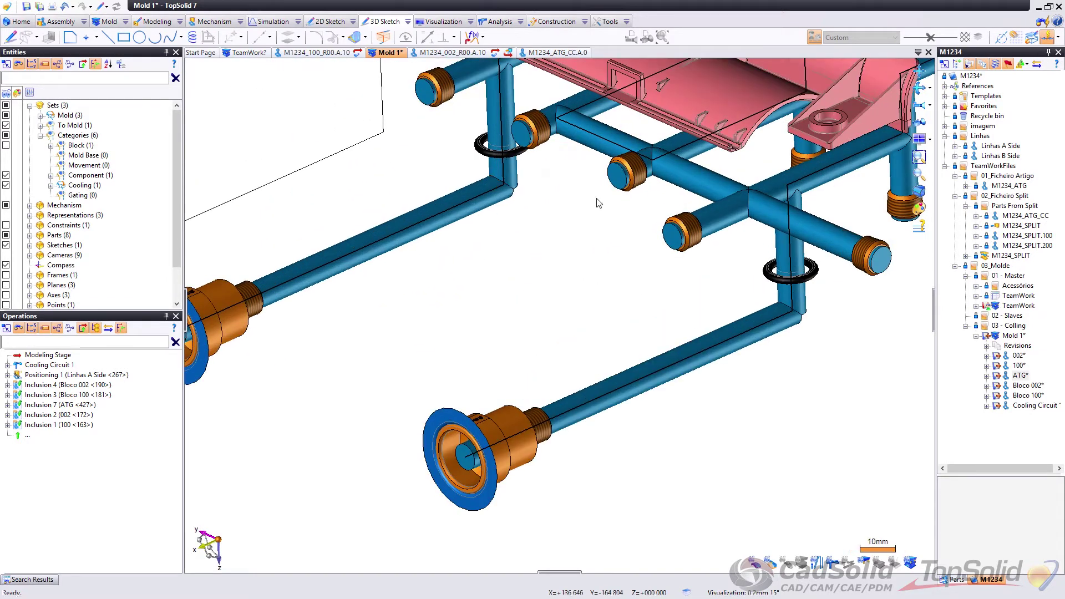
Step: Set Cooling Circuit 1's drilling diameter to 10 mm, finish the cooling sketch and inspect the fittings on the channels
right_click(477, 203)
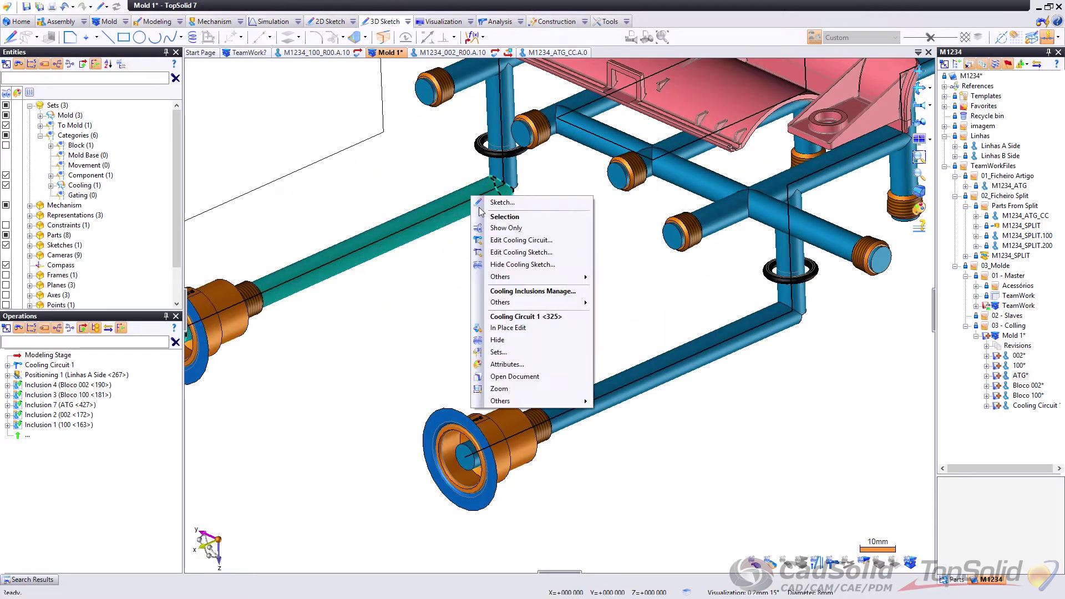
click(511, 242)
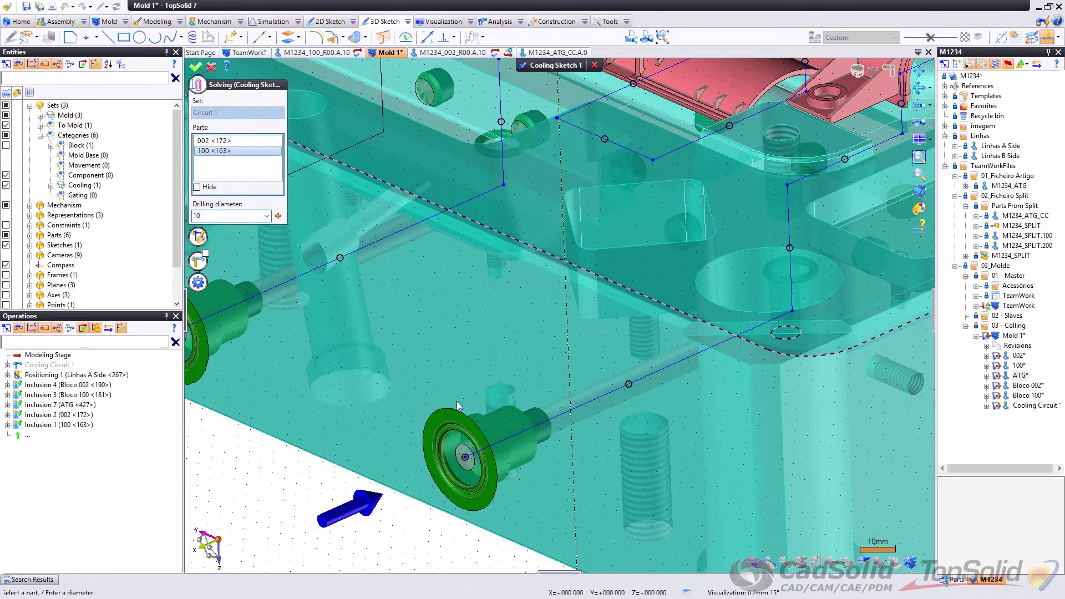
key(Return)
scroll(508, 417, down, 3)
middle_drag(496, 391, 470, 397)
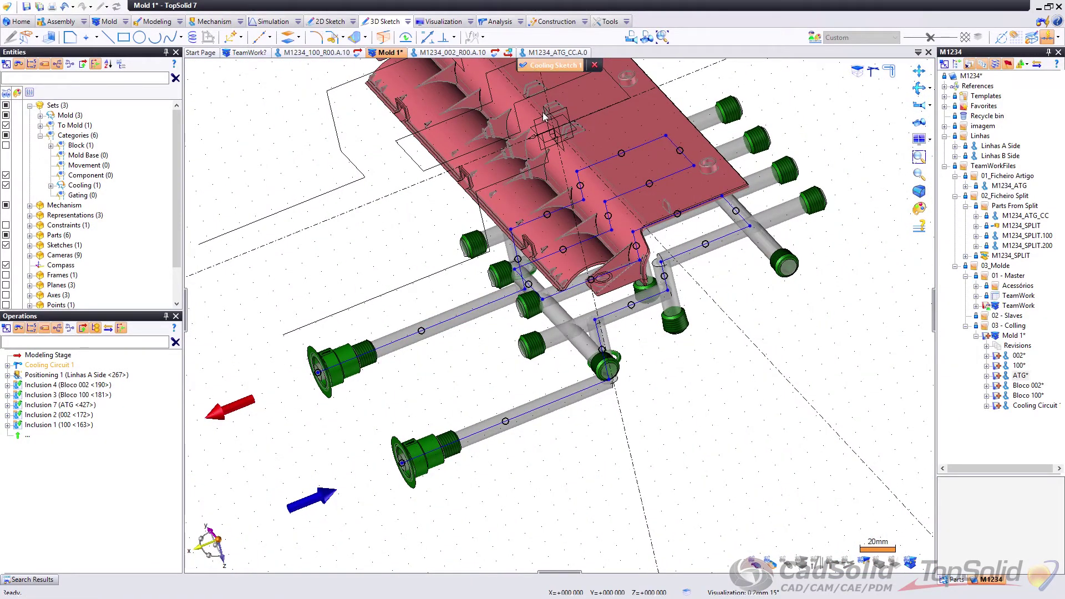
mouse_move(499, 390)
middle_down()
mouse_move(488, 419)
mouse_move(506, 416)
middle_up()
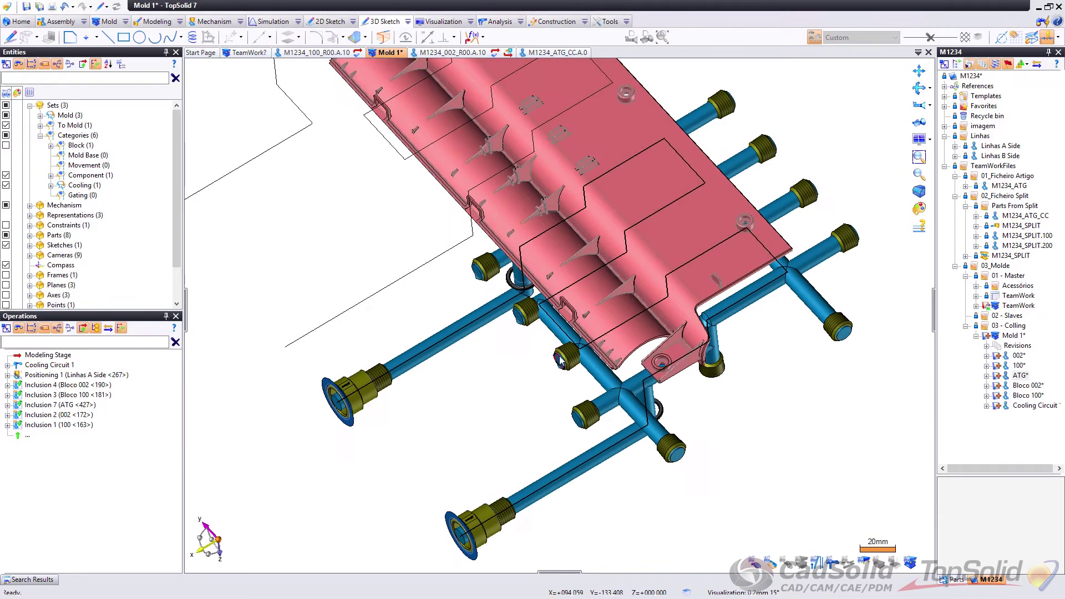
middle_drag(562, 360, 567, 311)
scroll(567, 311, up, 3)
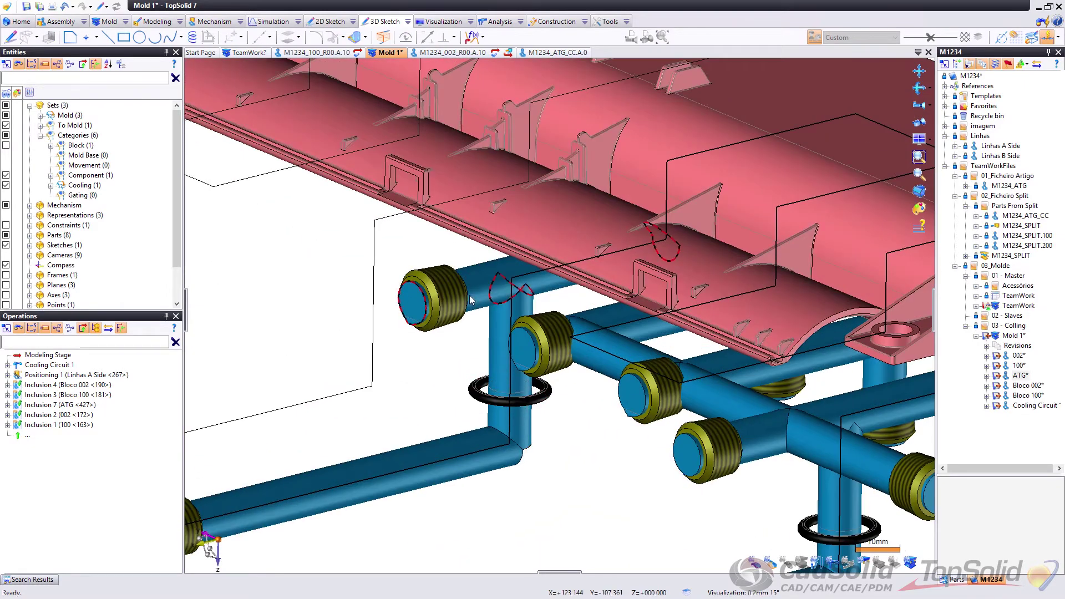
Step: Hide the molded part so that only the cooling channels and their fittings remain in view
scroll(470, 300, down, 3)
middle_drag(470, 300, 484, 388)
scroll(225, 492, up, 3)
scroll(411, 418, down, 3)
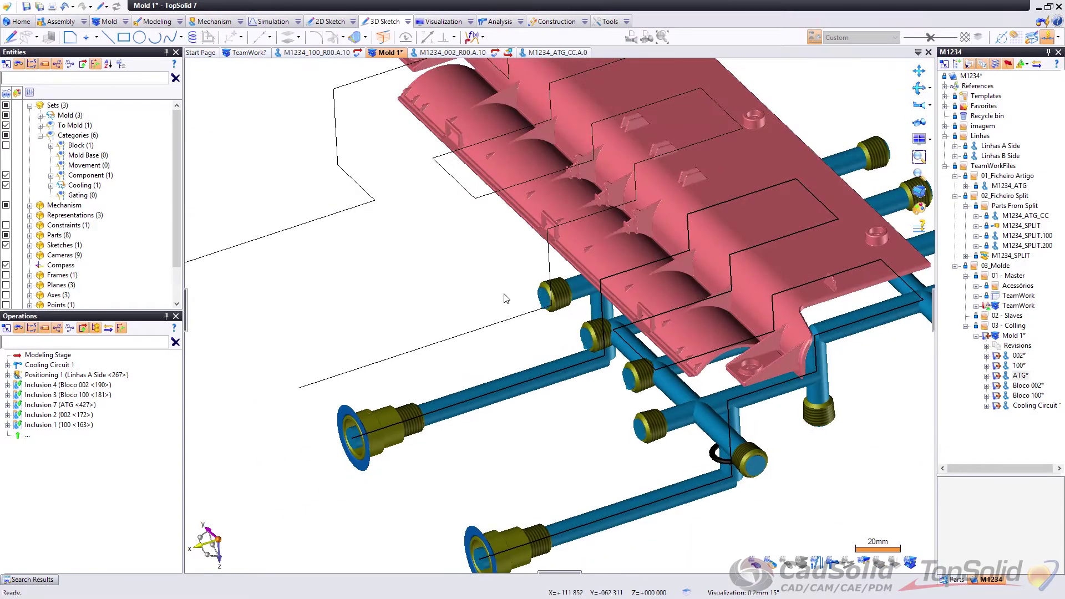
middle_drag(506, 298, 643, 239)
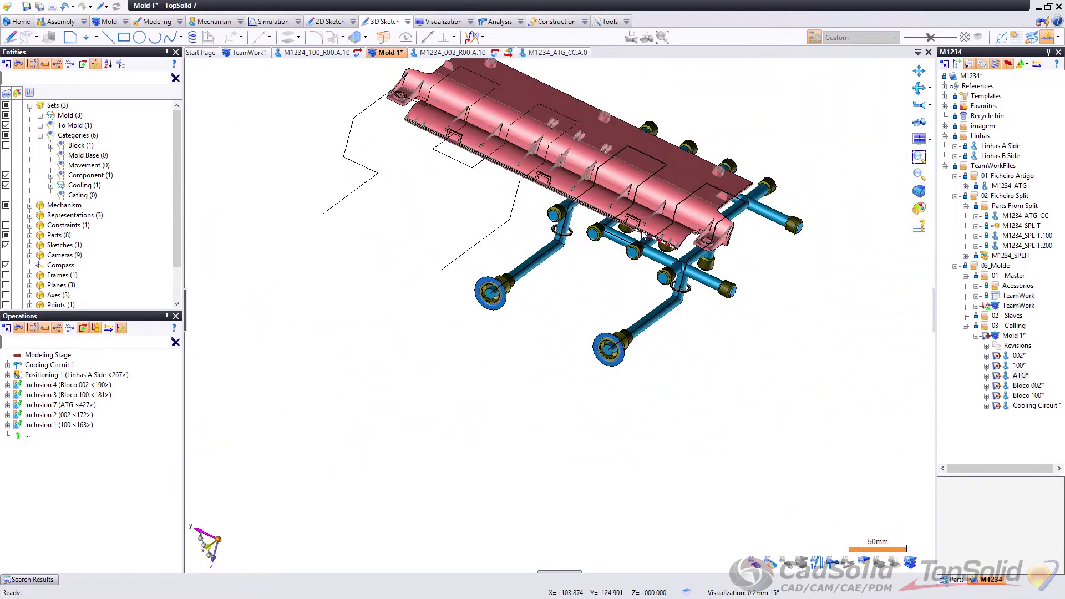
click(756, 571)
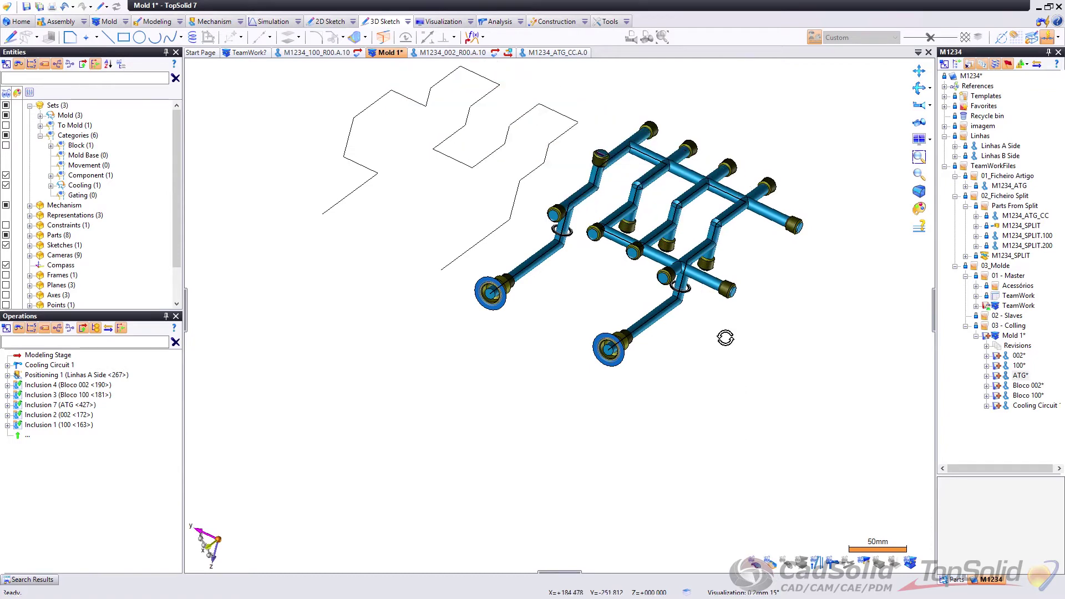
Step: Edit Cooling Sketch 1 and include a CadSolid Taco plug in the far cross drilling, between its second and third branches
scroll(666, 141, up, 3)
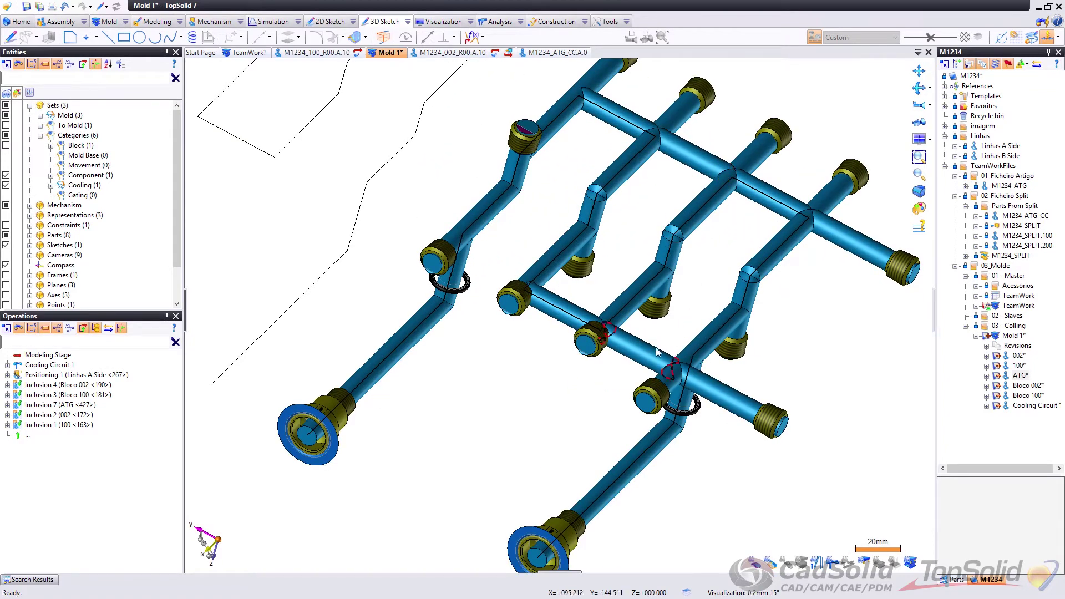
scroll(575, 249, down, 3)
middle_drag(575, 249, 339, 301)
scroll(388, 272, up, 4)
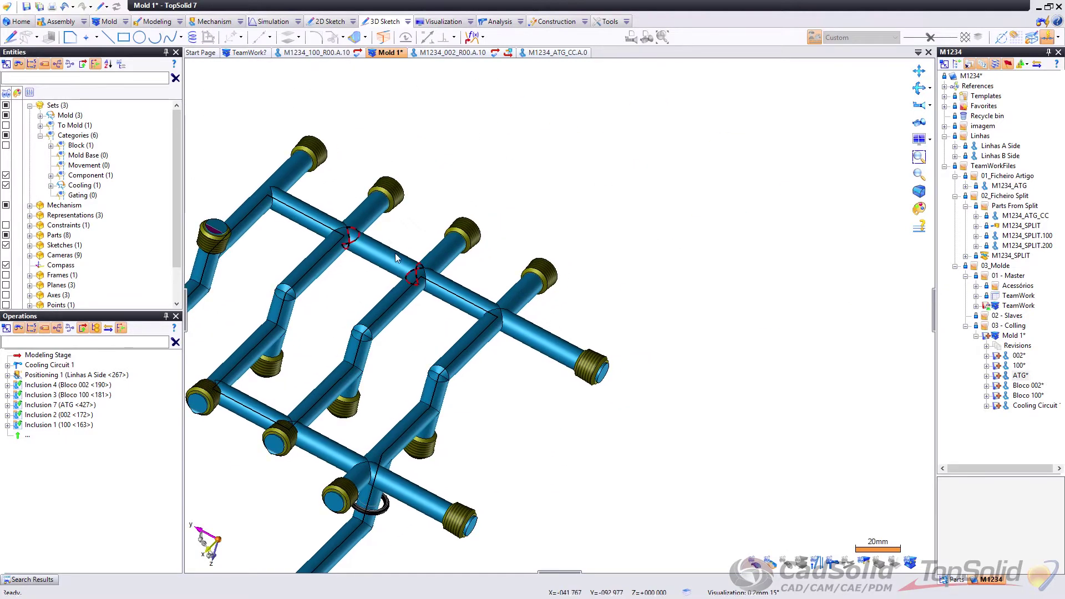
right_click(373, 259)
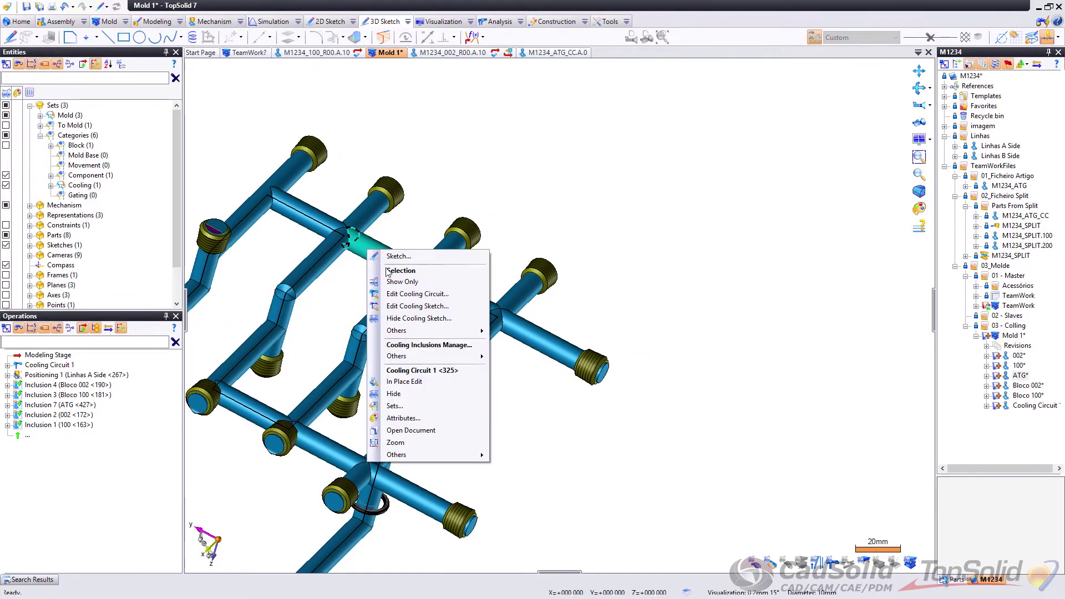
click(413, 307)
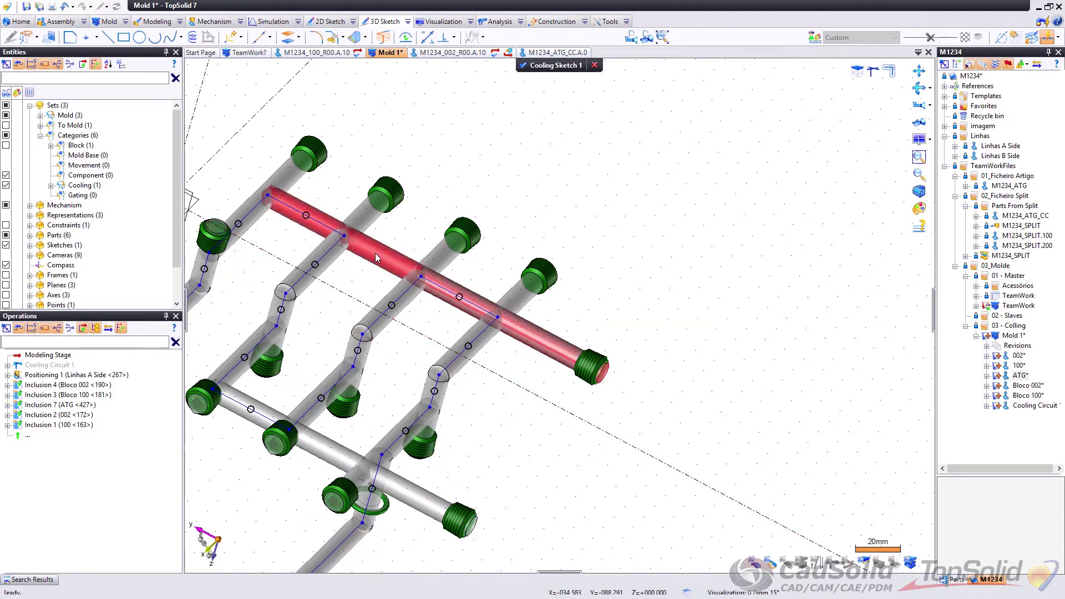
right_click(375, 253)
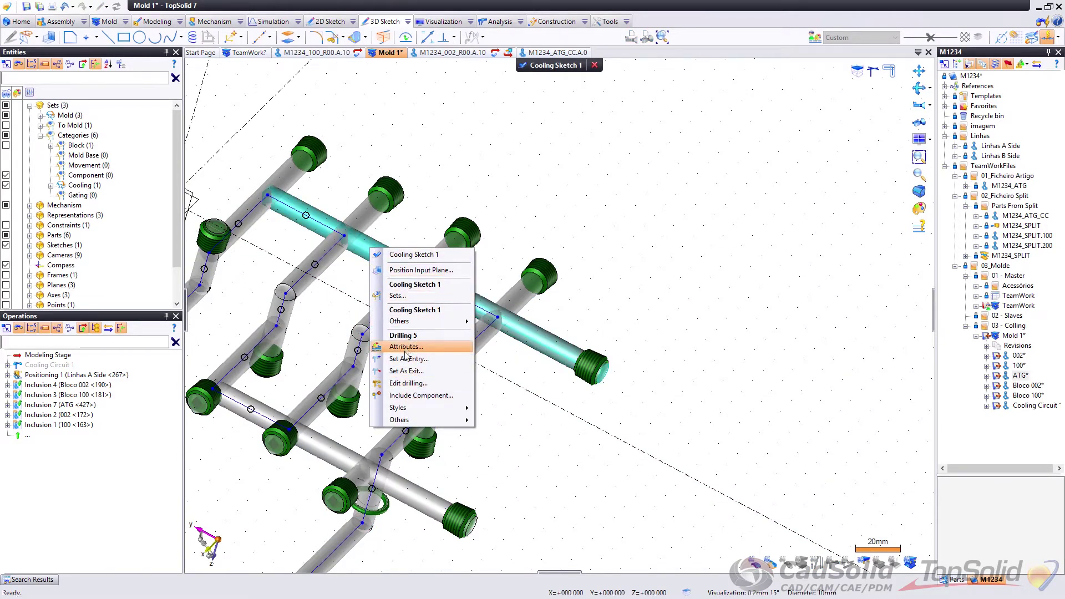
click(426, 396)
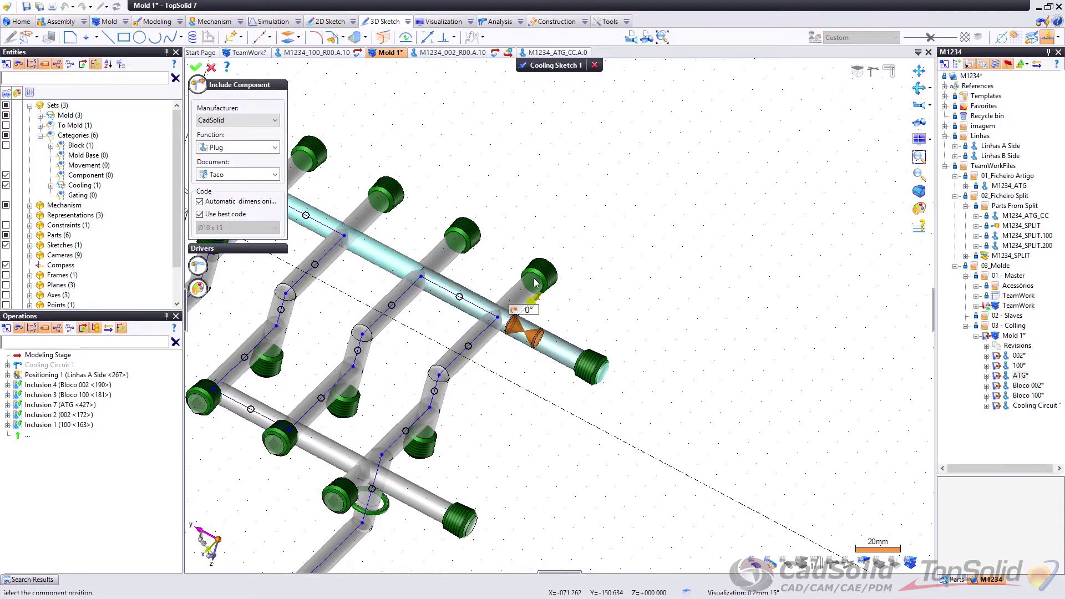
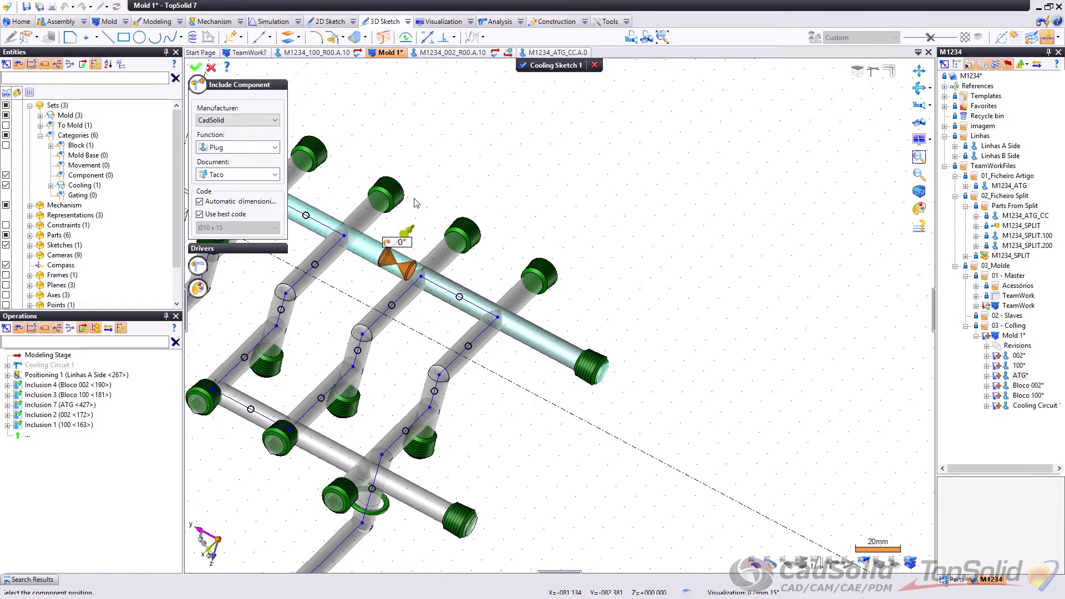
click(424, 215)
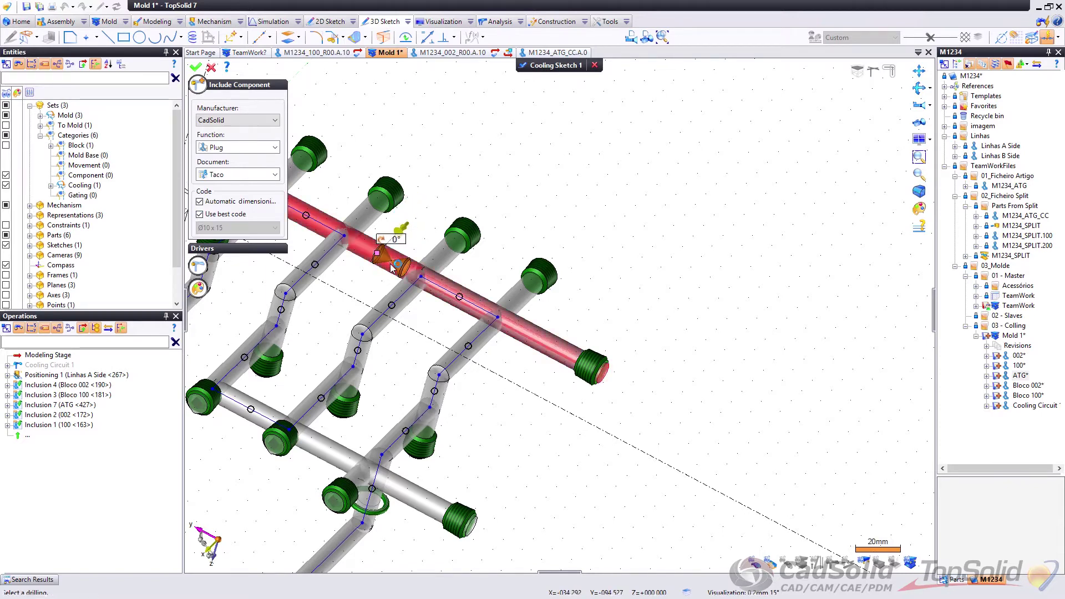
click(195, 67)
Step: Move the inner plug's position dimension clear of the far cross drilling and set it to 118 mm
mouse_move(480, 323)
mouse_down()
mouse_move(466, 238)
mouse_move(544, 226)
mouse_up()
double_click(542, 224)
text(118)
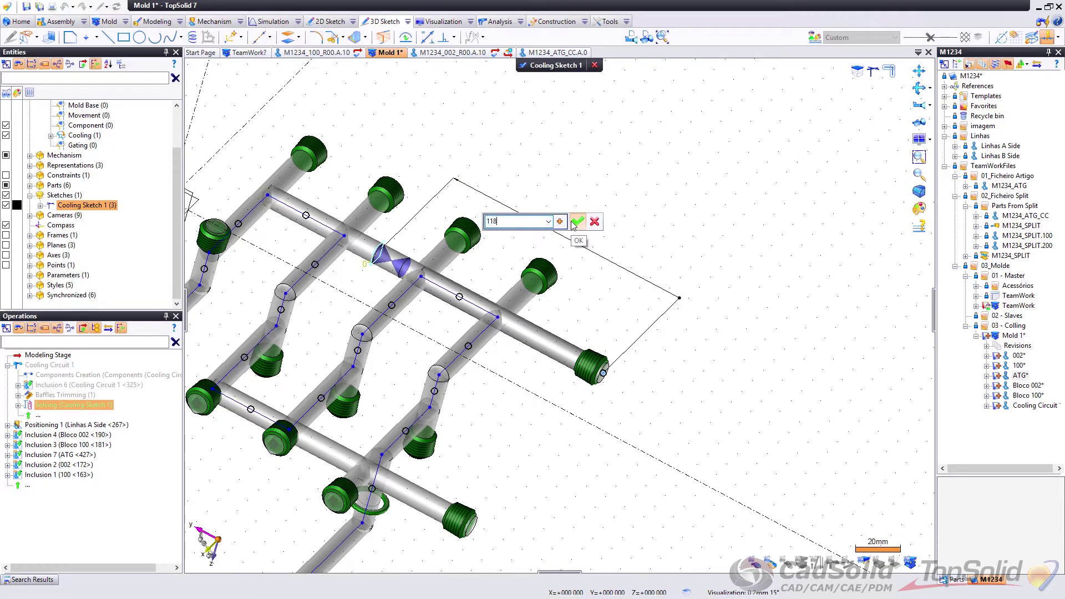
click(576, 222)
Step: Set the position dimension of the plug in the far cross drilling to 120 mm
middle_drag(570, 240, 565, 263)
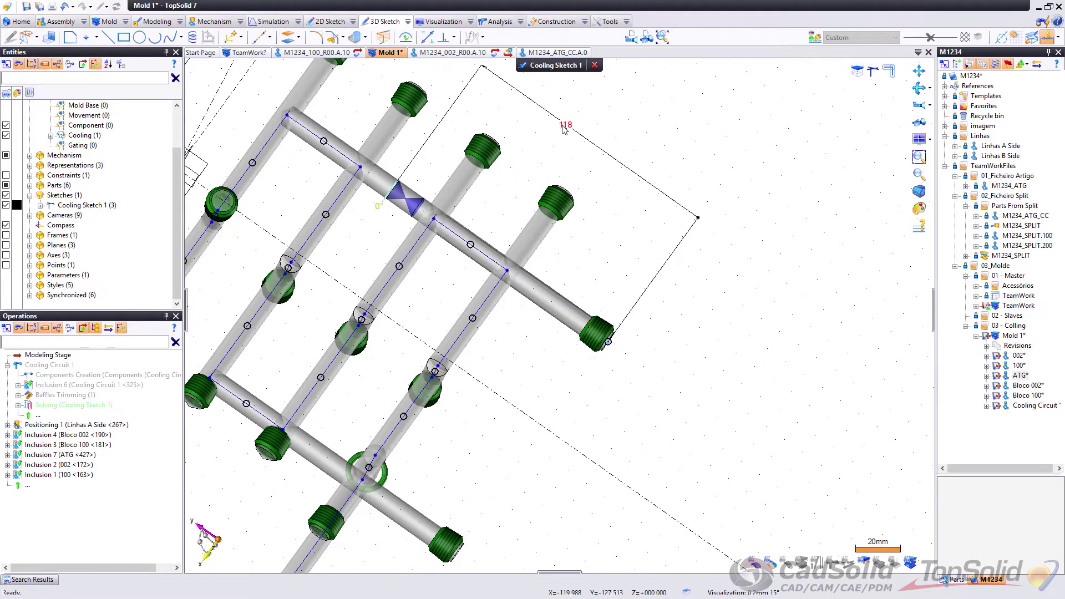
double_click(566, 125)
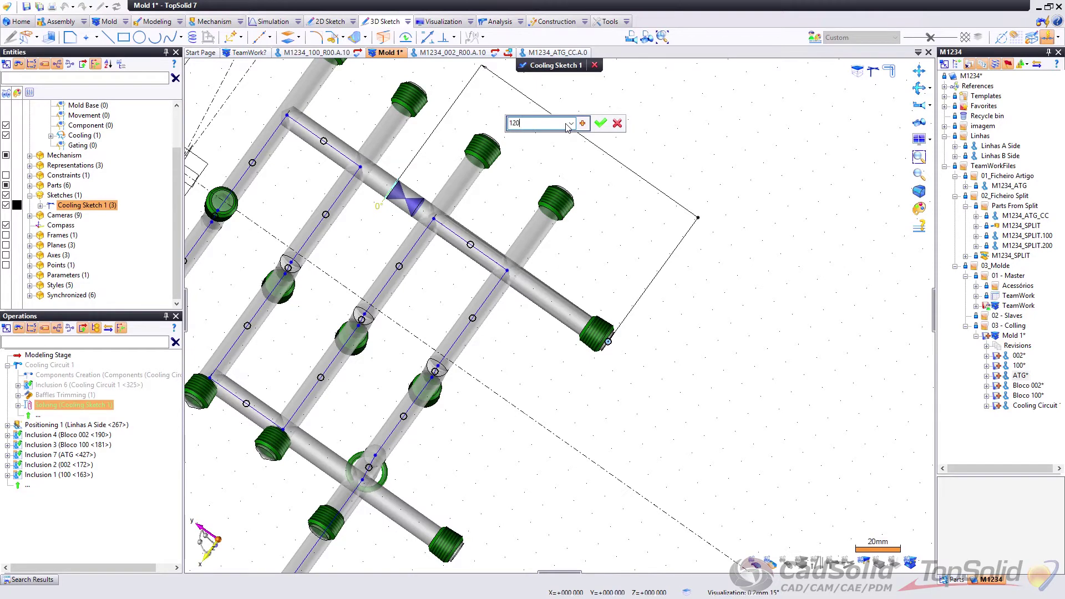
key(Return)
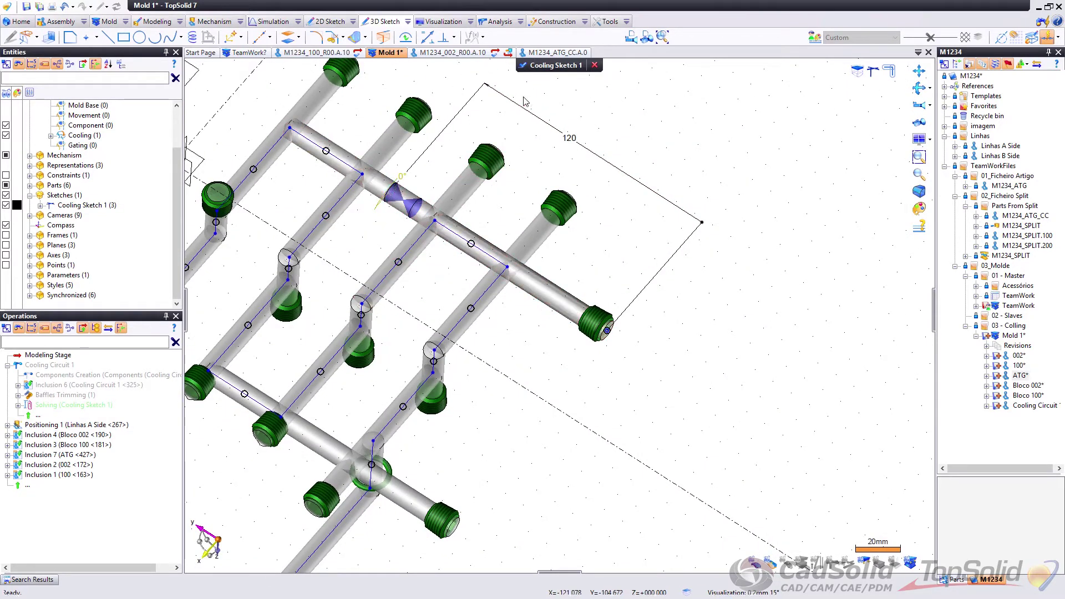
Step: Include a CadSolid Taco plug in the near cross drilling, between the last two branches
right_click(320, 447)
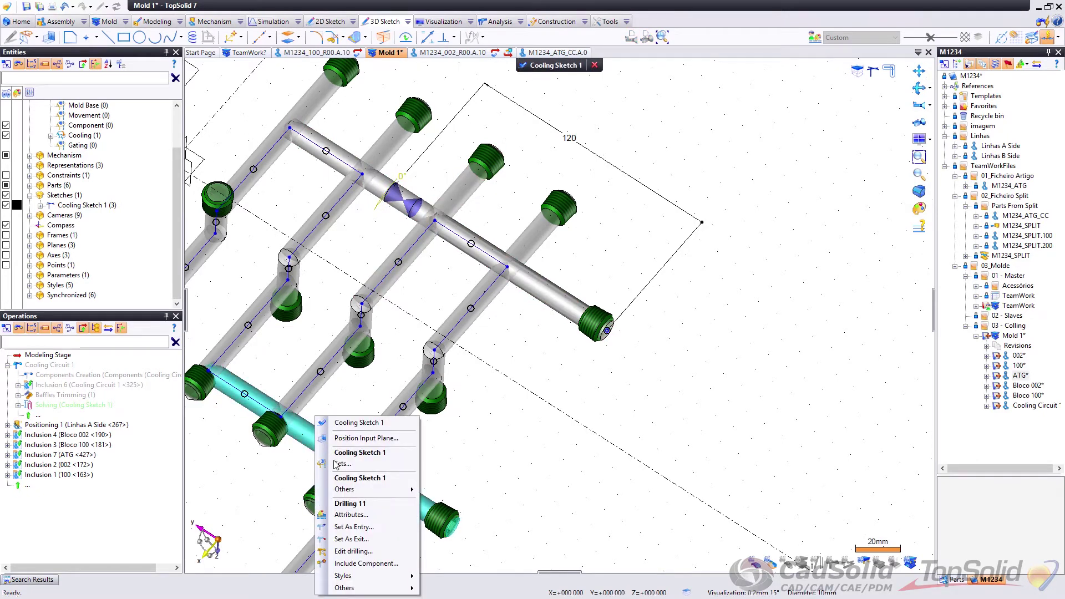
click(358, 565)
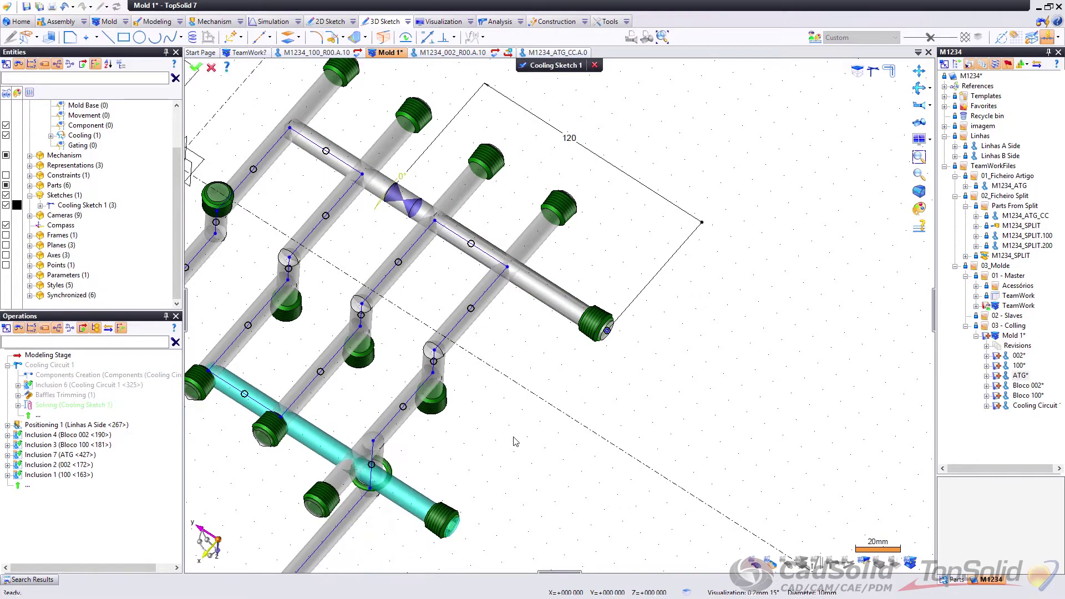
click(350, 386)
right_click(377, 383)
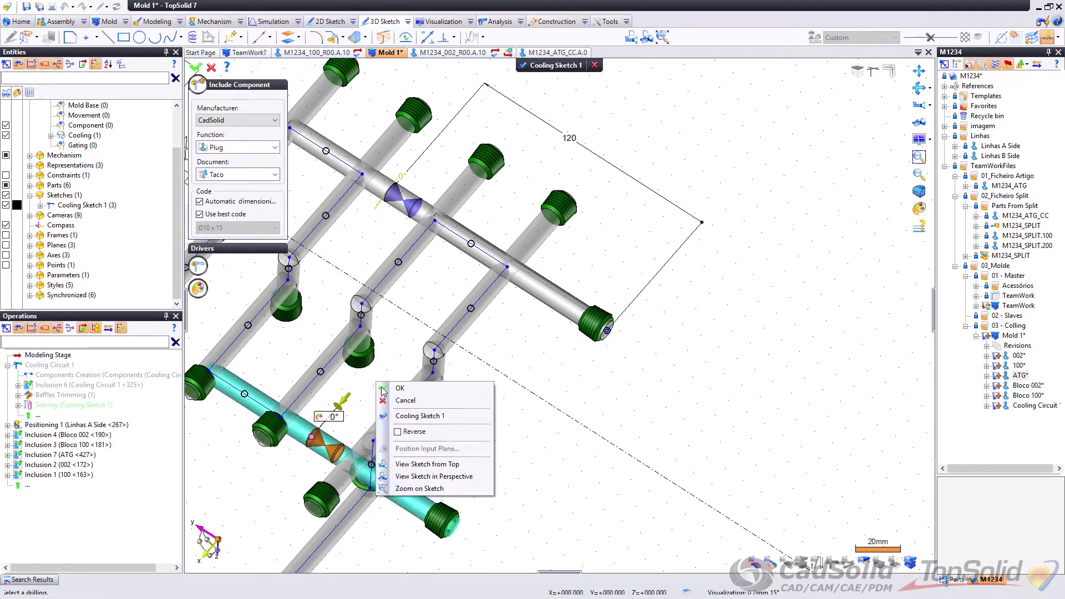
click(383, 388)
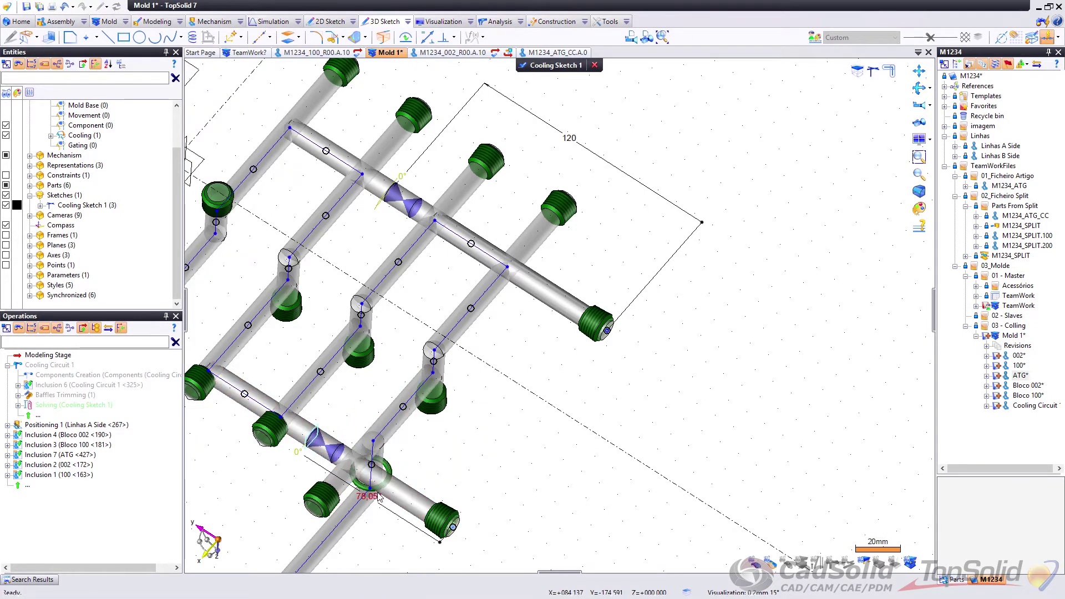
Step: Move the near plug's position dimension clear of the channels and set it to 80 mm
drag(366, 506, 309, 541)
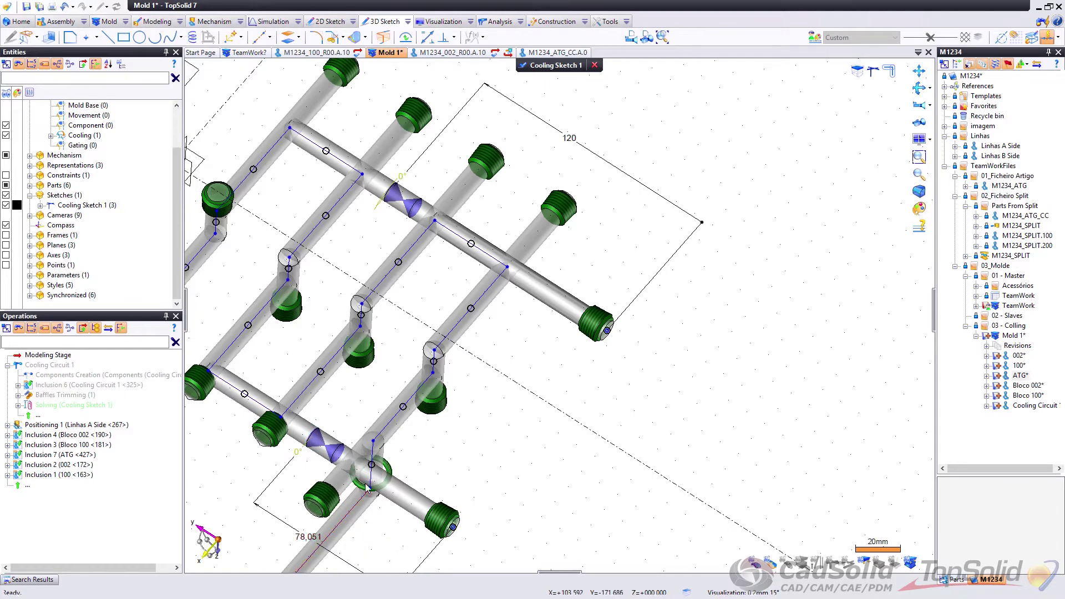
middle_drag(440, 363, 633, 150)
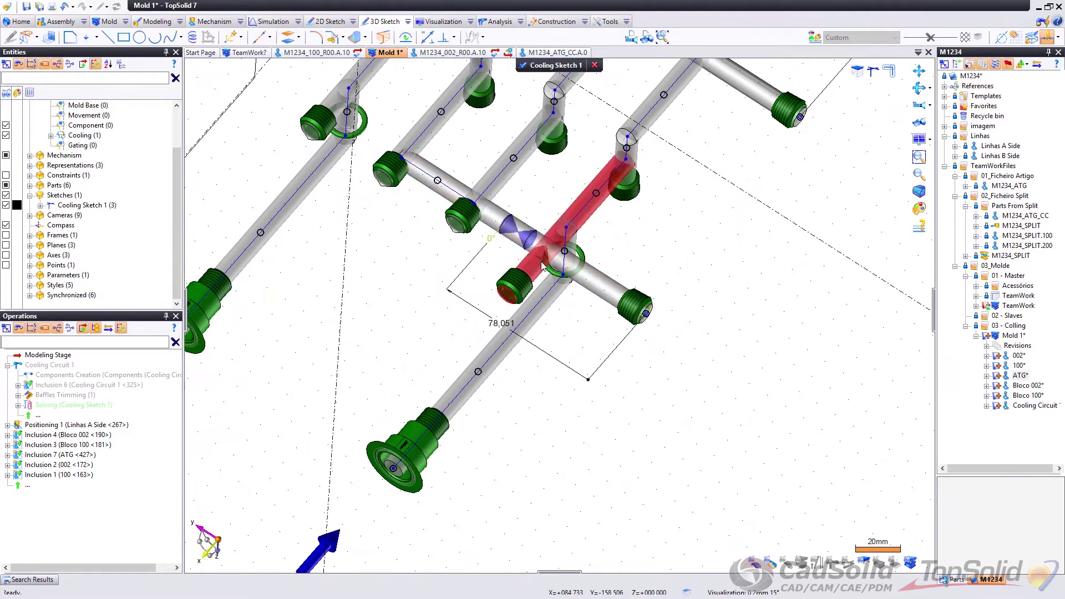
double_click(498, 325)
text(80)
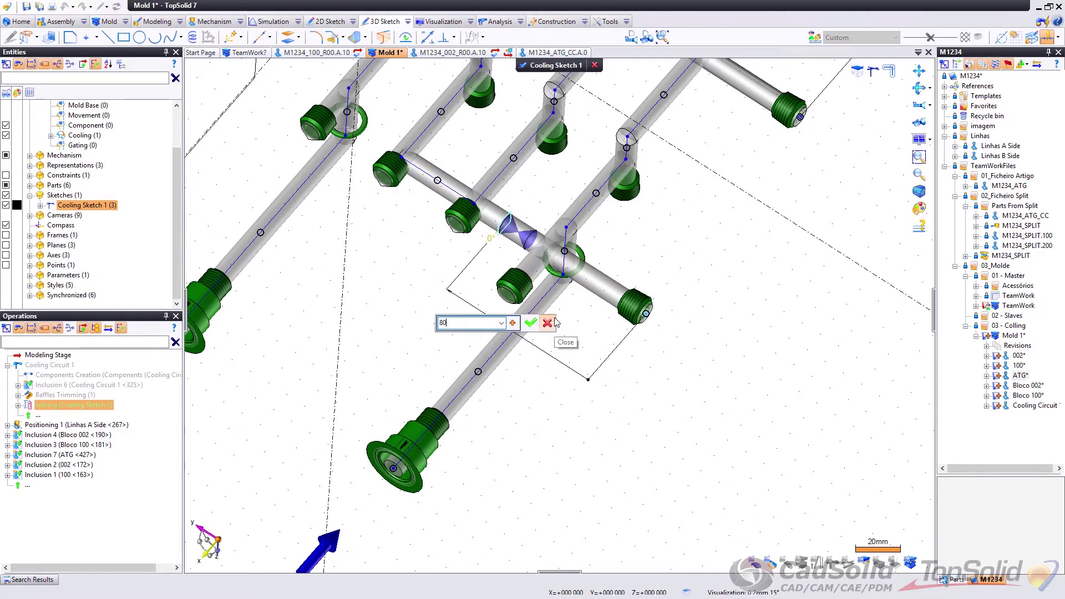
click(554, 322)
middle_drag(591, 166, 594, 192)
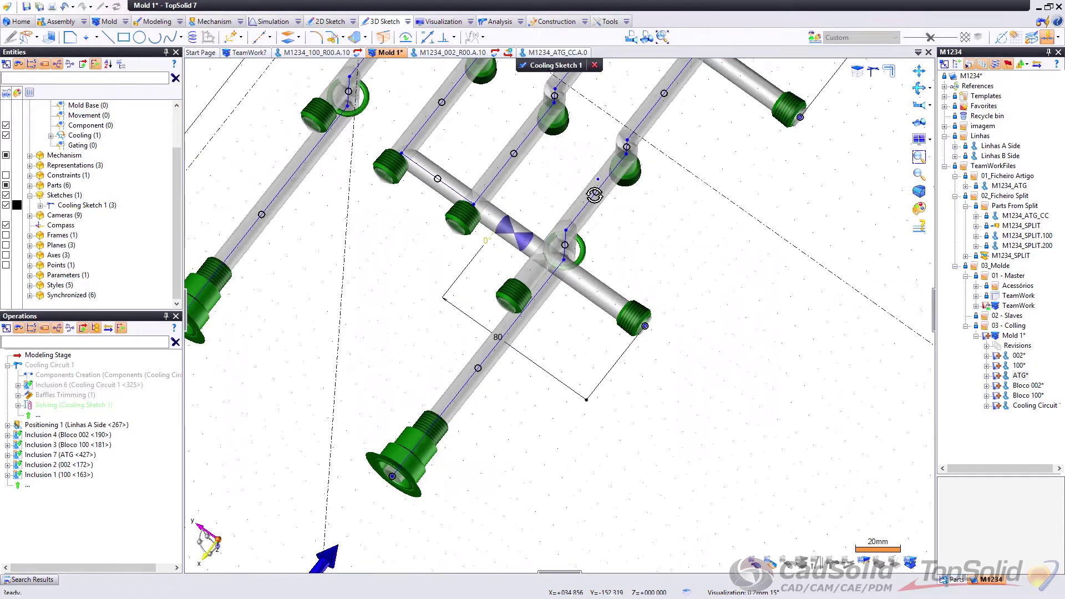
Step: Finish editing Cooling Sketch 1 and inspect the plug inside the near cross drilling
click(546, 65)
middle_drag(679, 277, 663, 188)
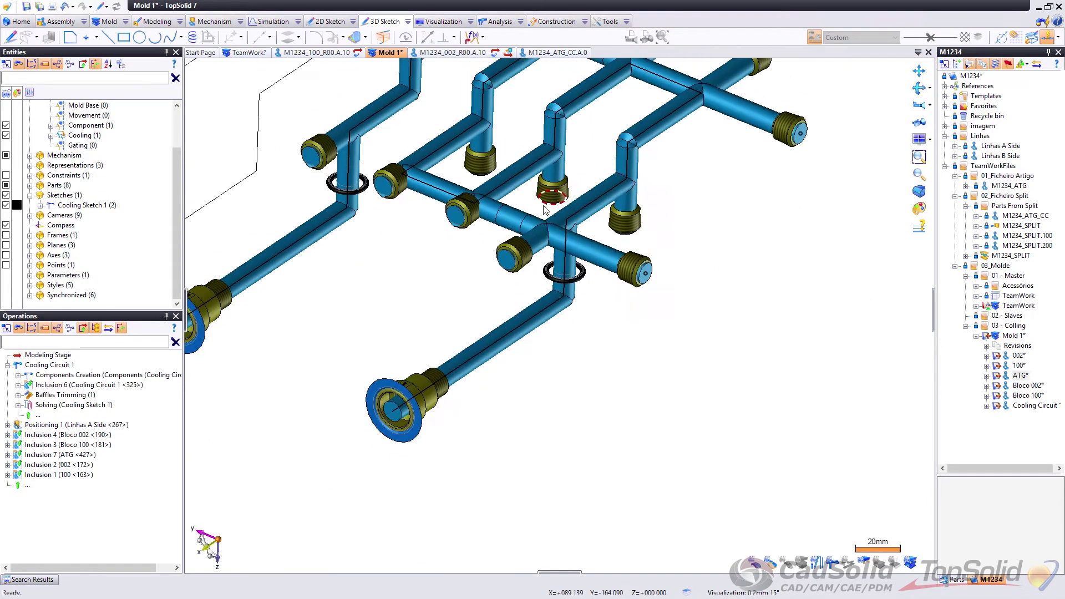
scroll(549, 224, up, 5)
scroll(582, 245, down, 5)
middle_drag(577, 247, 538, 222)
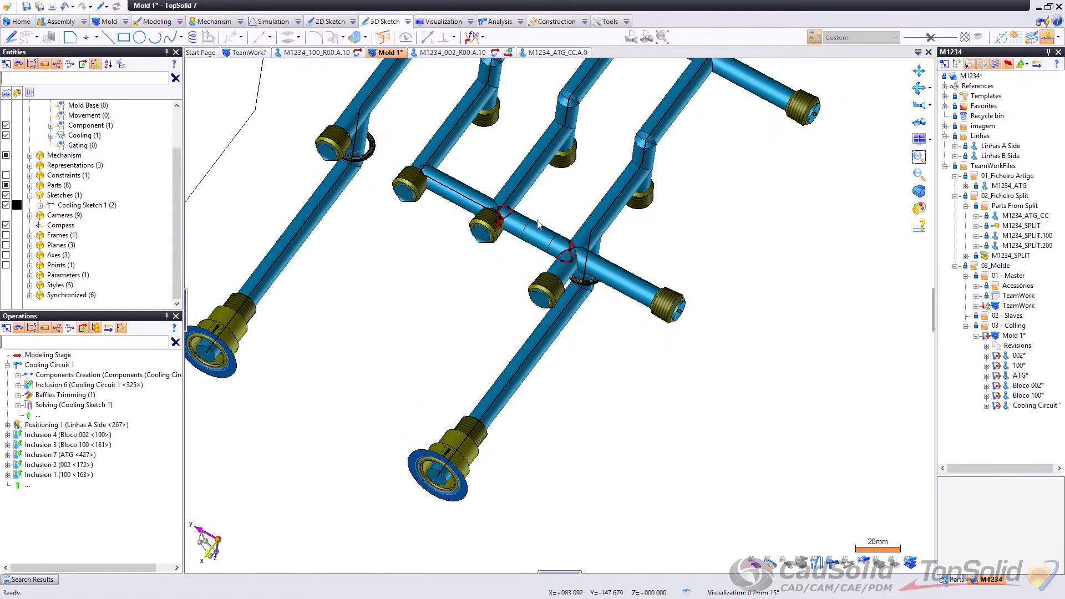
middle_drag(380, 191, 373, 148)
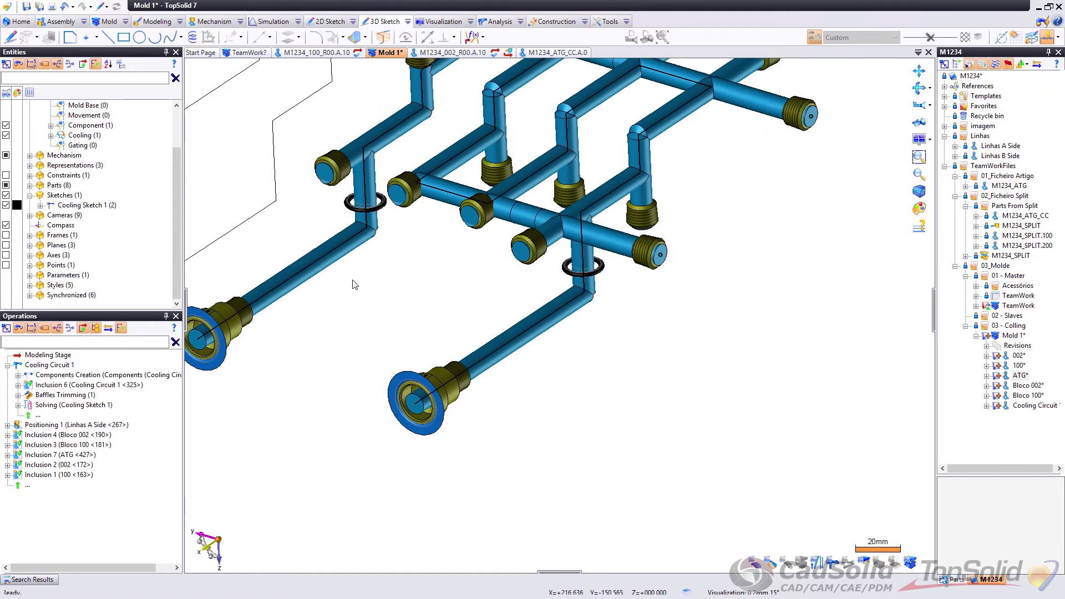
Step: Edit Cooling Sketch 1 again and set its drilling diameter to 8 mm
right_click(352, 248)
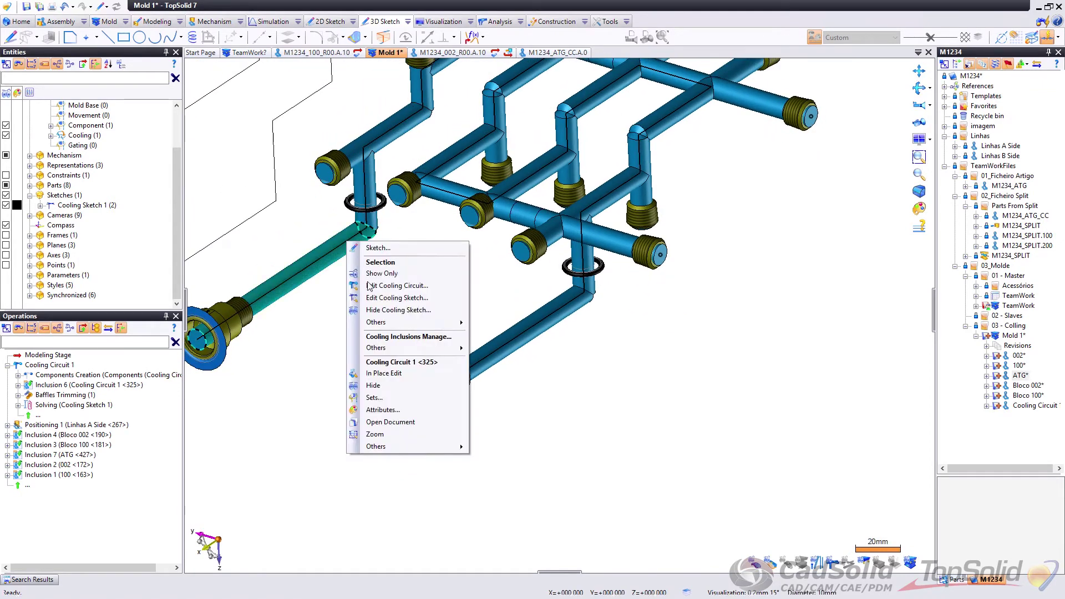
click(397, 299)
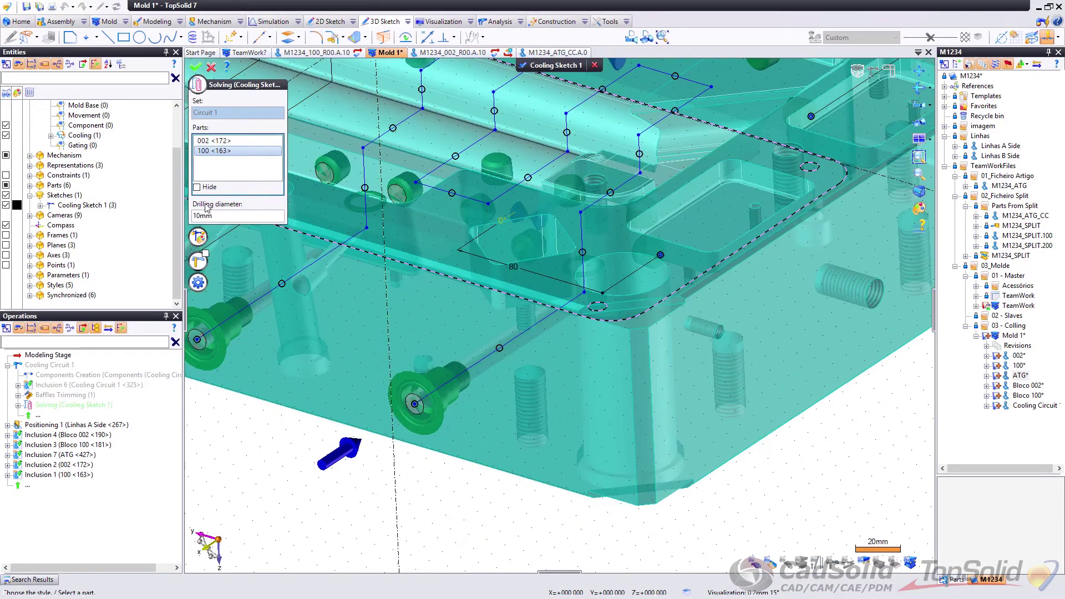
click(221, 217)
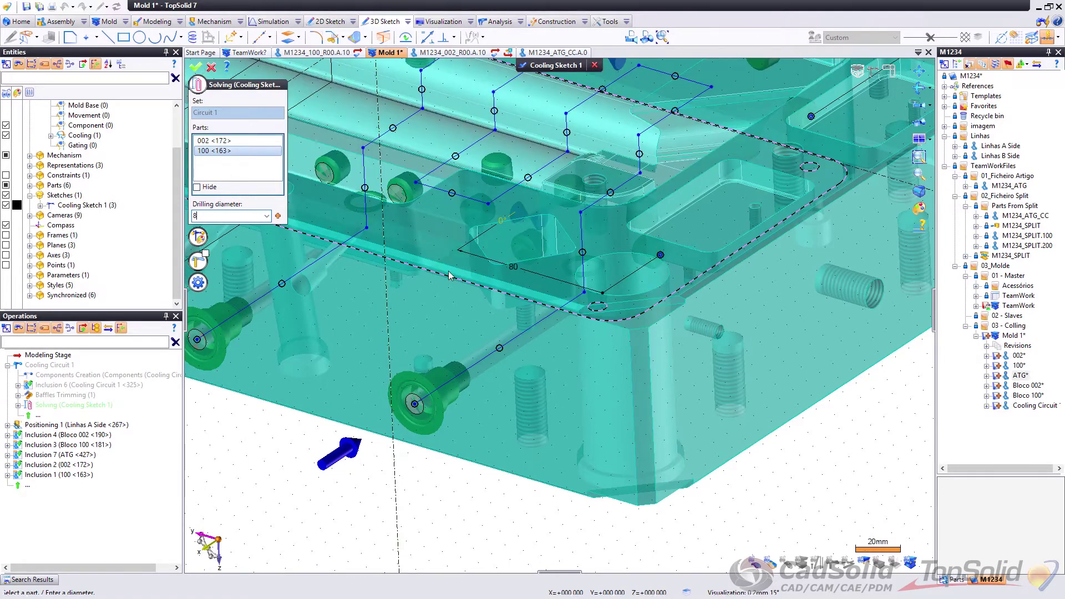
key(Return)
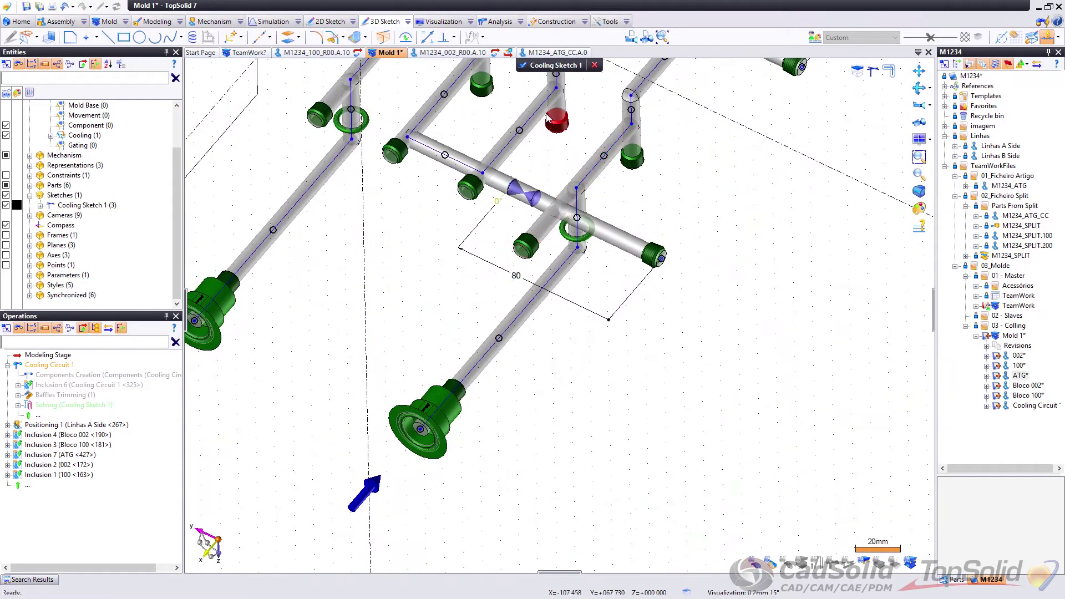
Step: Check the inner plugs in the resized drillings, finish the cooling sketch and examine the connectors at the channel ends
scroll(511, 436, down, 2)
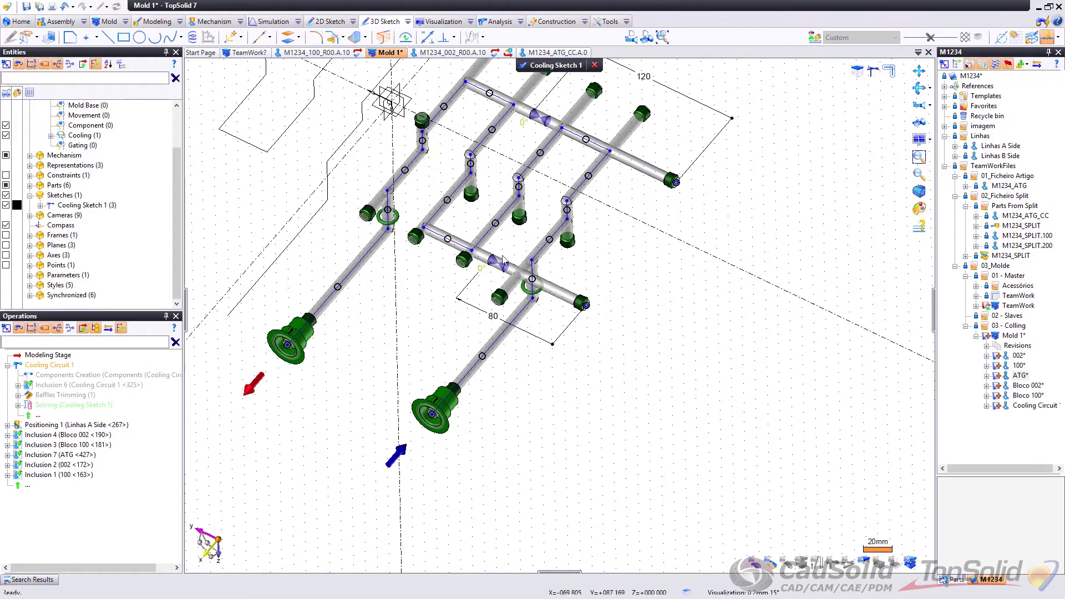
scroll(505, 262, up, 5)
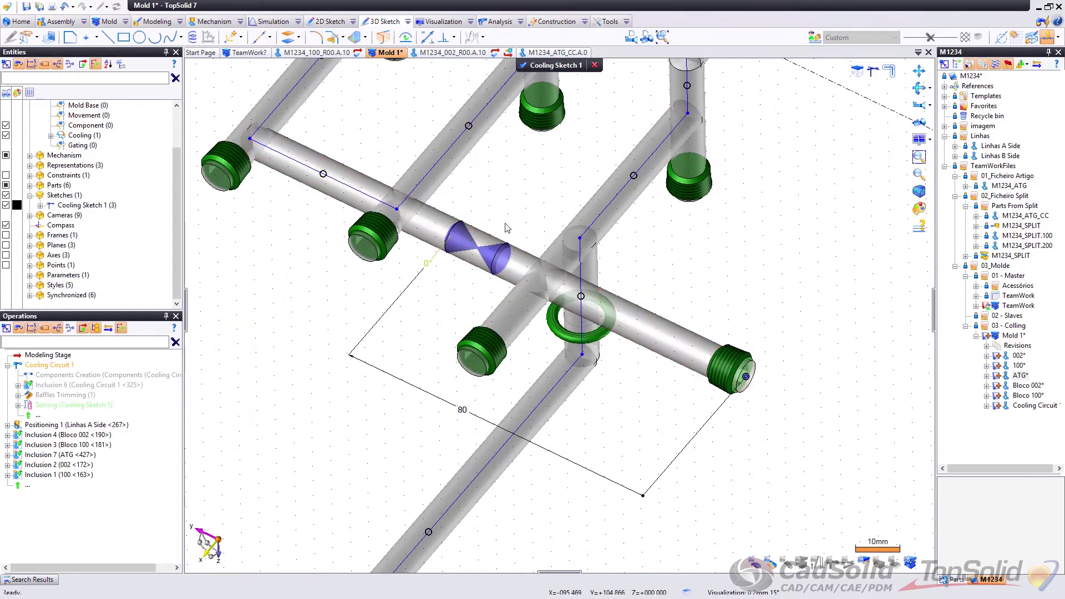
scroll(468, 271, down, 4)
scroll(523, 174, up, 2)
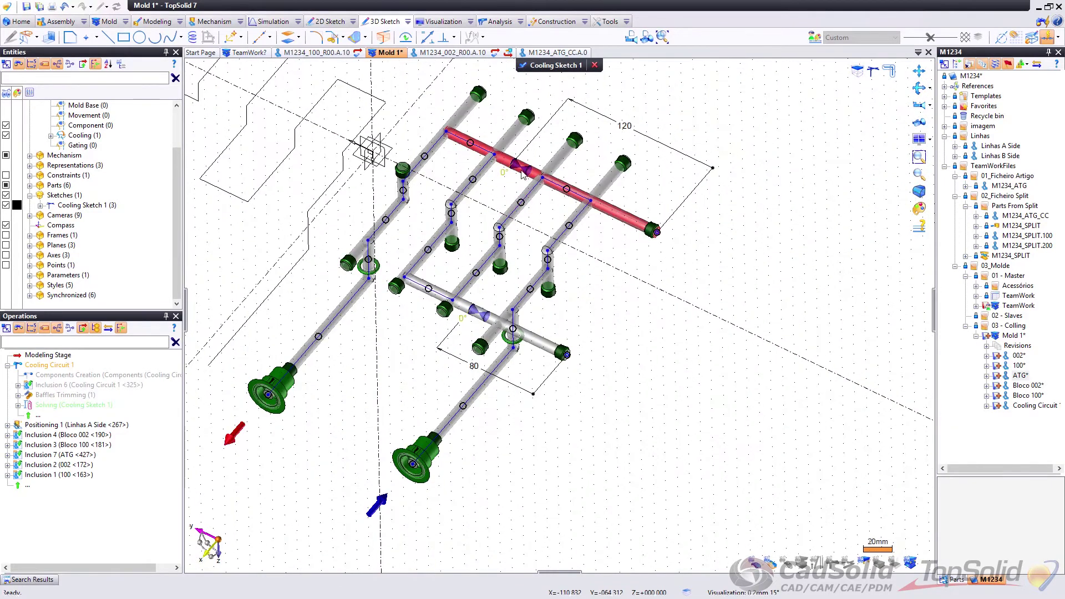
click(537, 71)
mouse_move(565, 158)
middle_down()
mouse_move(512, 178)
mouse_move(602, 230)
mouse_move(580, 225)
middle_up()
middle_drag(609, 443, 673, 324)
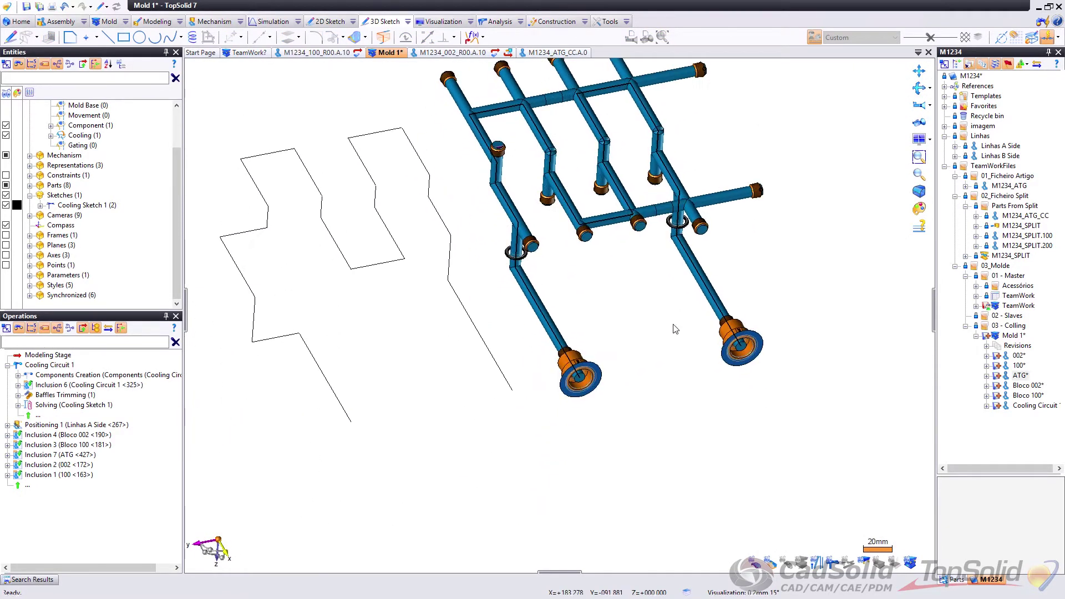
scroll(669, 355, up, 3)
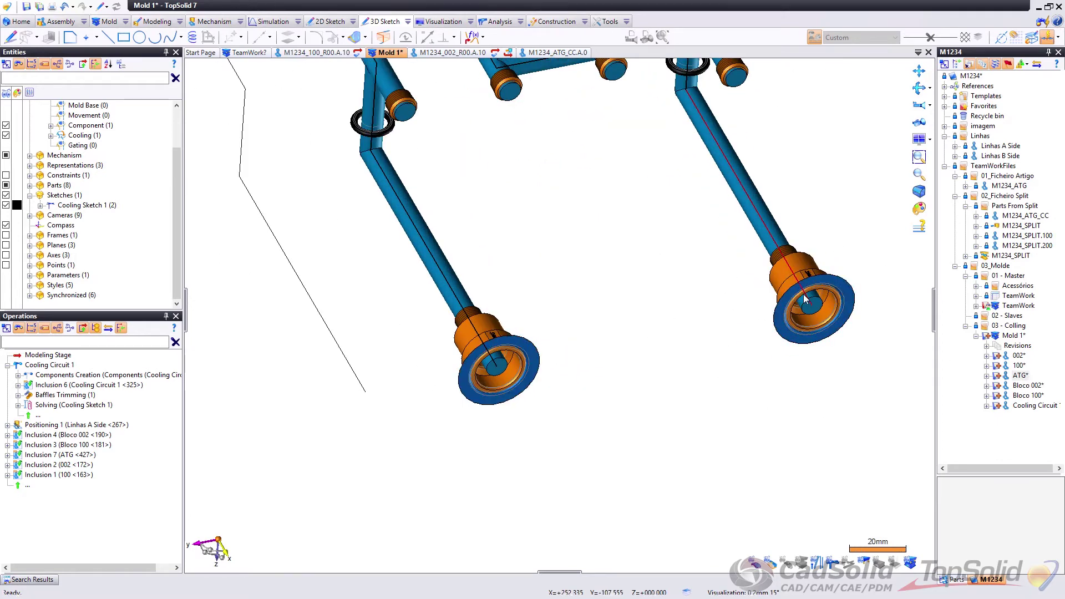
Step: Edit Cooling Sketch 1 from the outlet-end connector and open that connector's drivers
middle_drag(855, 304, 402, 349)
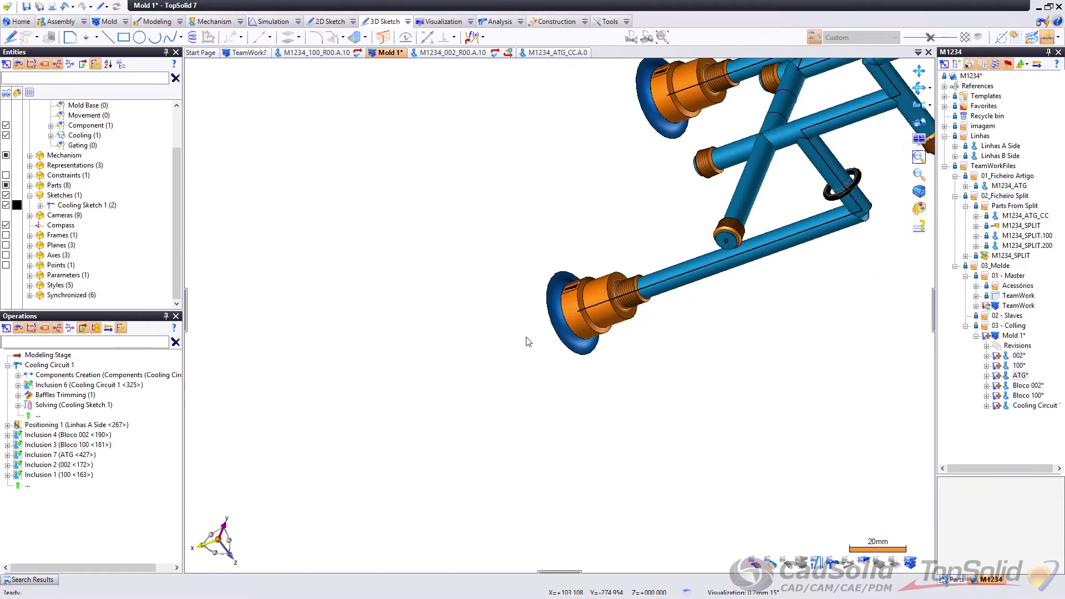
middle_drag(528, 337, 496, 217)
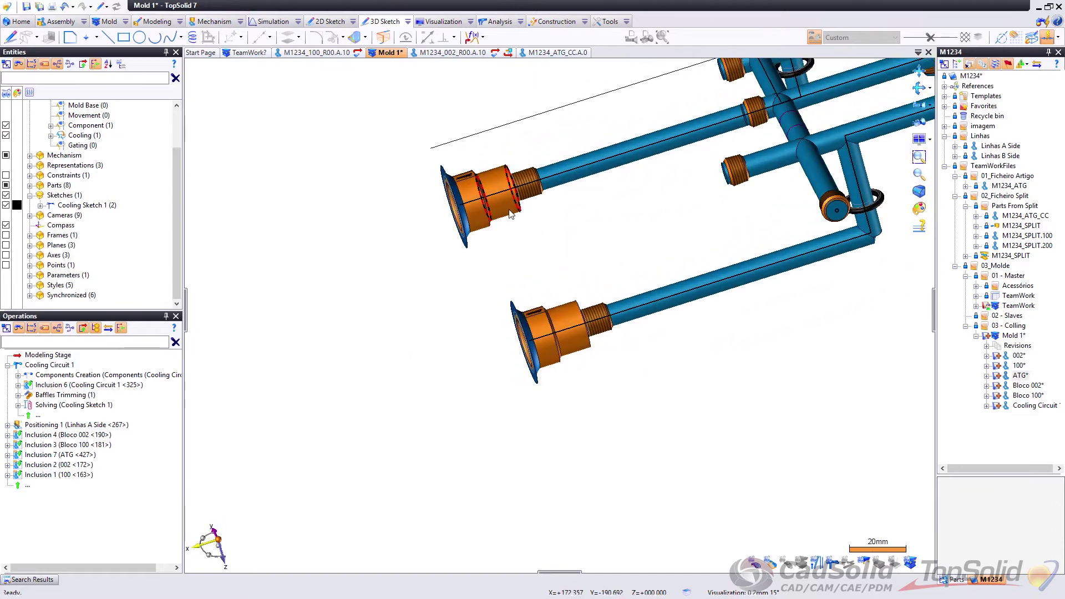
right_click(497, 214)
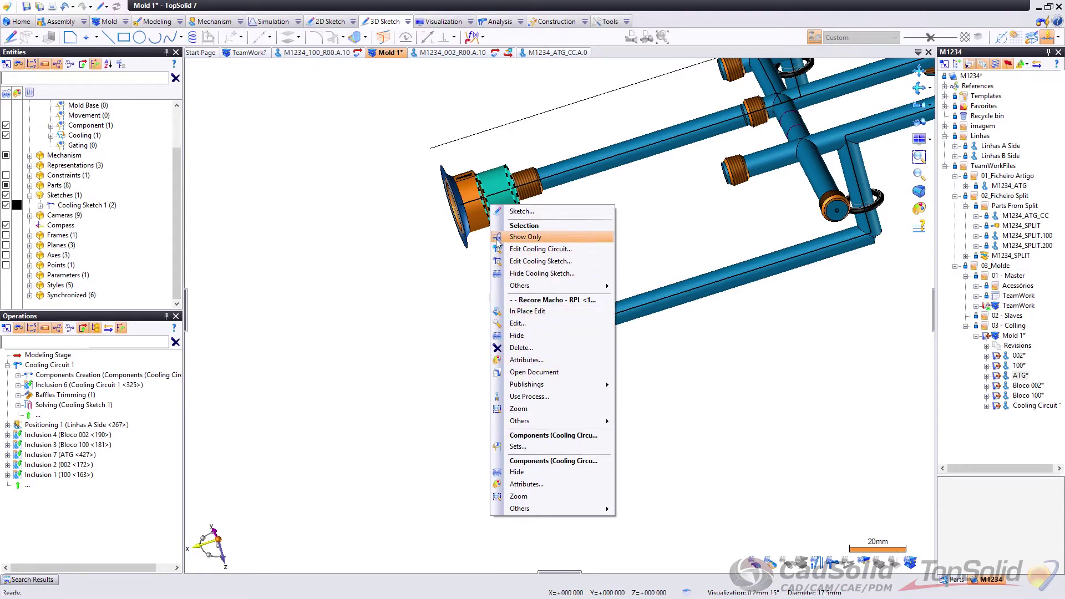
click(595, 176)
right_click(595, 173)
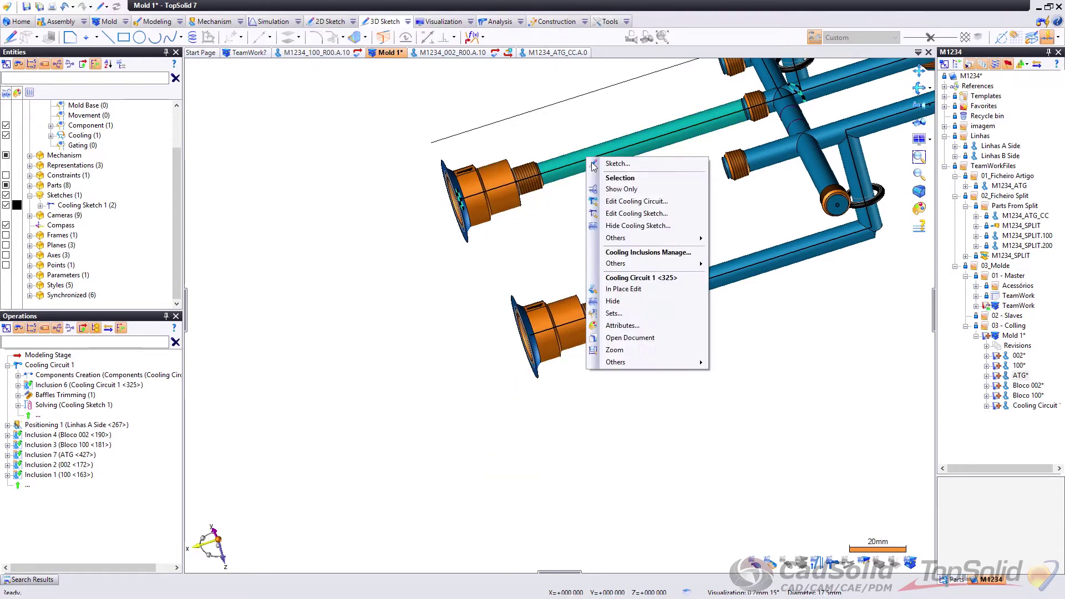
click(610, 214)
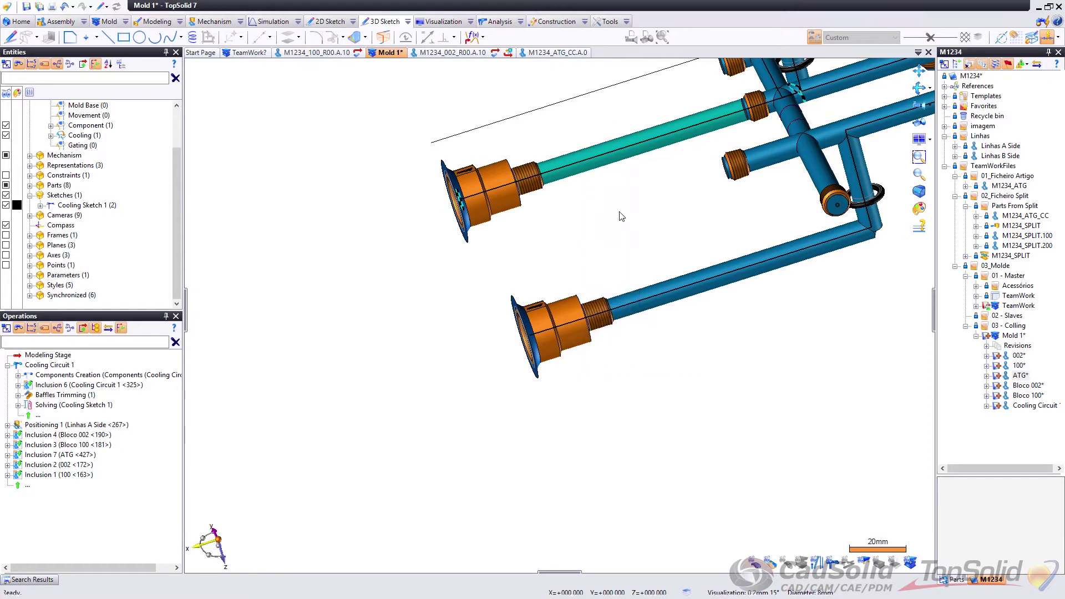
right_click(511, 196)
click(536, 243)
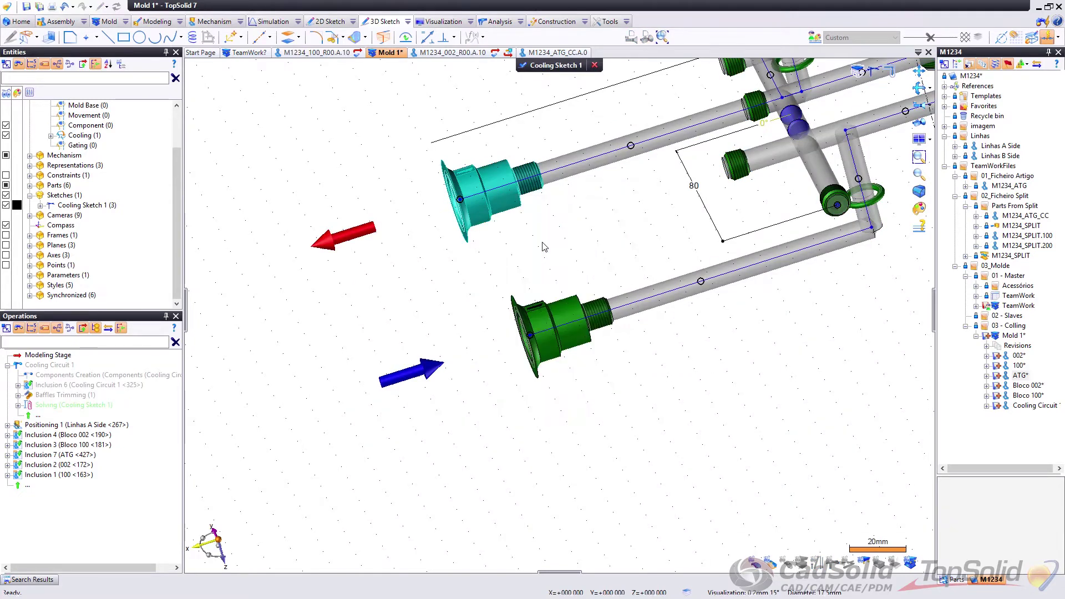
click(198, 216)
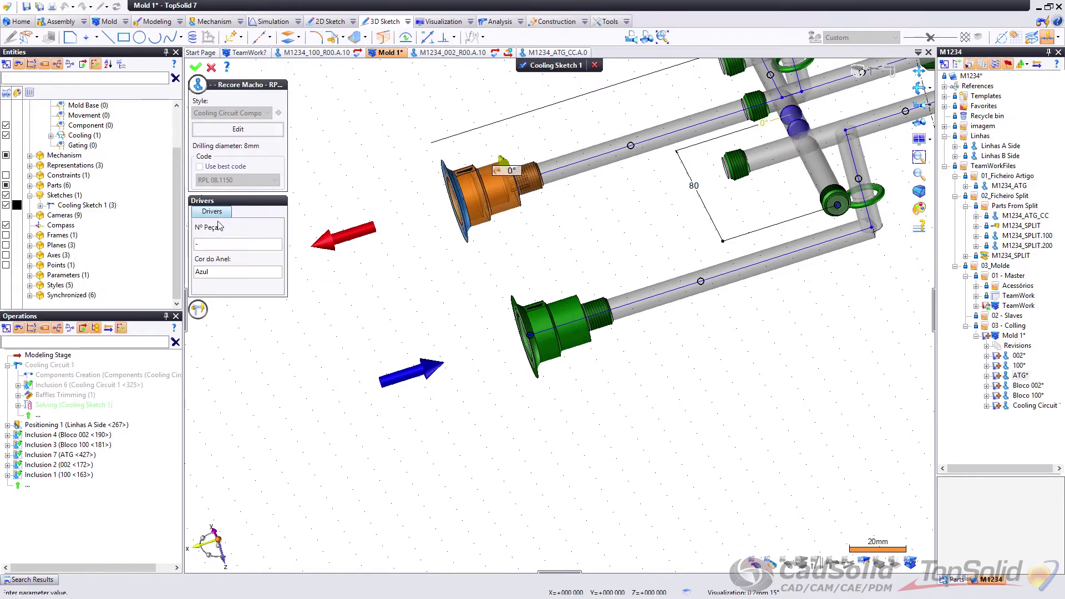
Step: Try the Vermelho and Sem Anel options for the outlet connector's ring colour
middle_drag(333, 266, 298, 264)
click(227, 271)
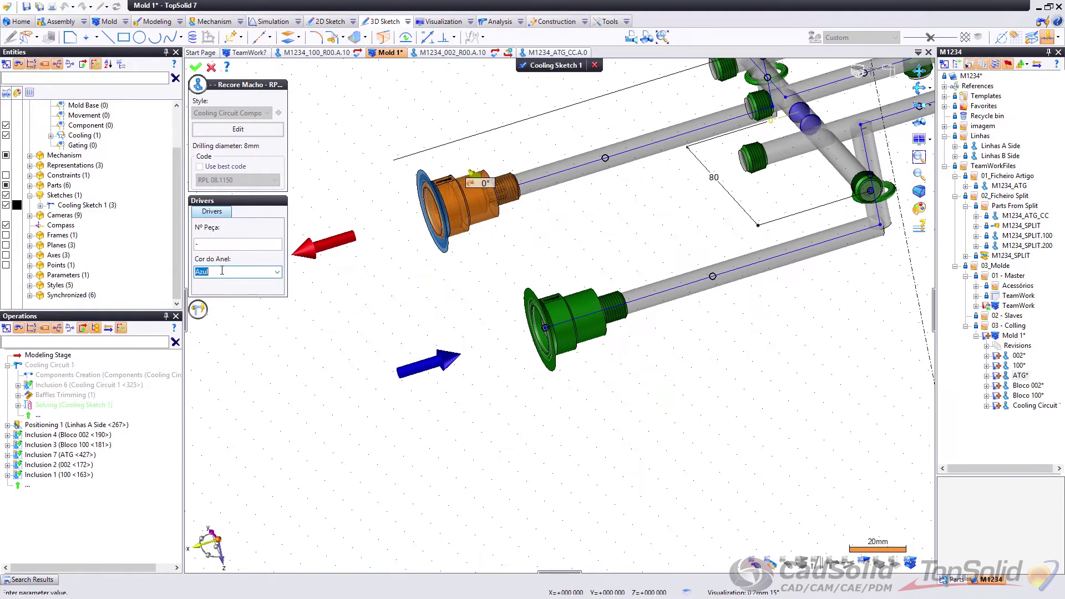
click(276, 272)
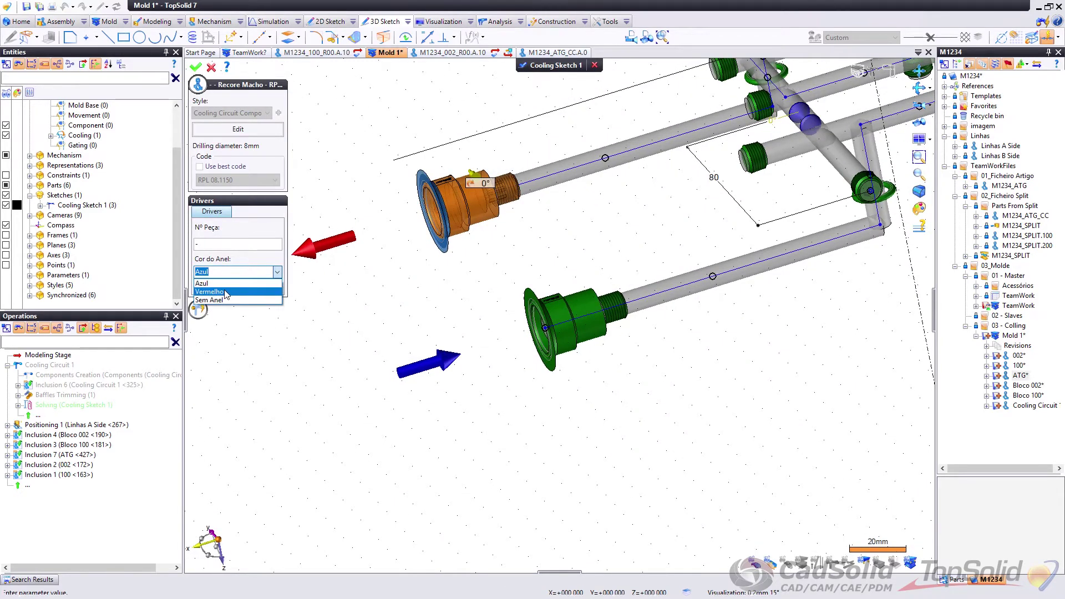
click(232, 289)
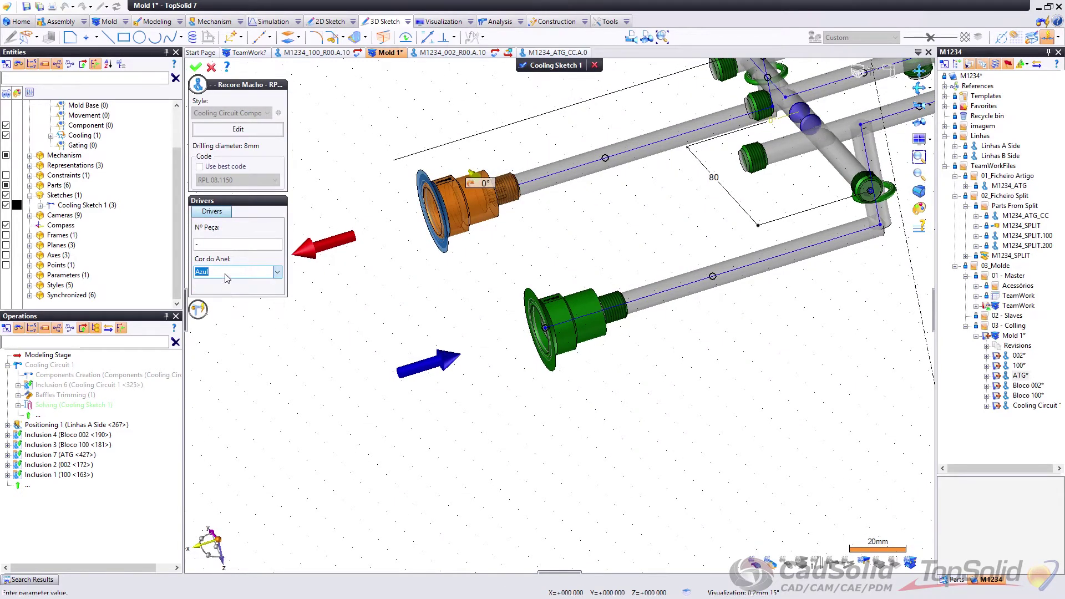
click(276, 271)
click(385, 269)
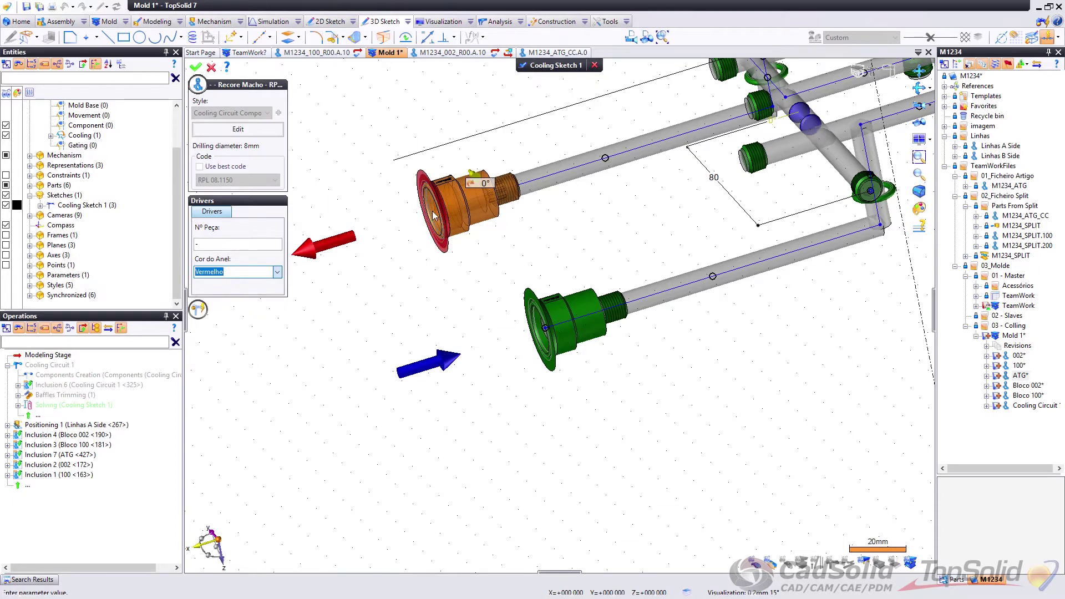
key(Down)
scroll(448, 199, up, 2)
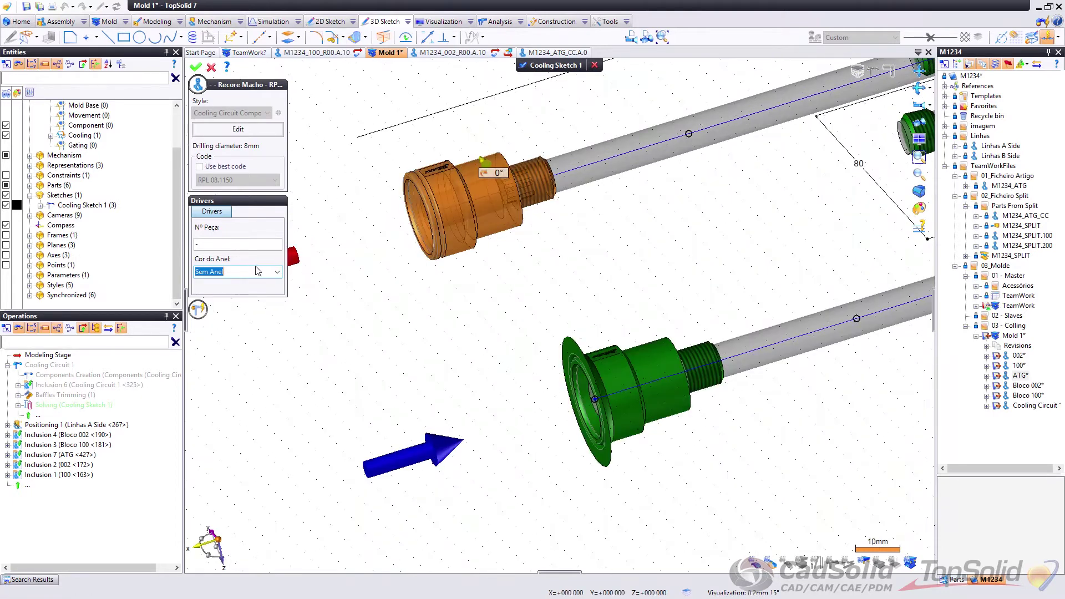
Step: Set the outlet connector's ring colour to Vermelho, finish Cooling Sketch 1 and check the rings on both connectors
click(277, 271)
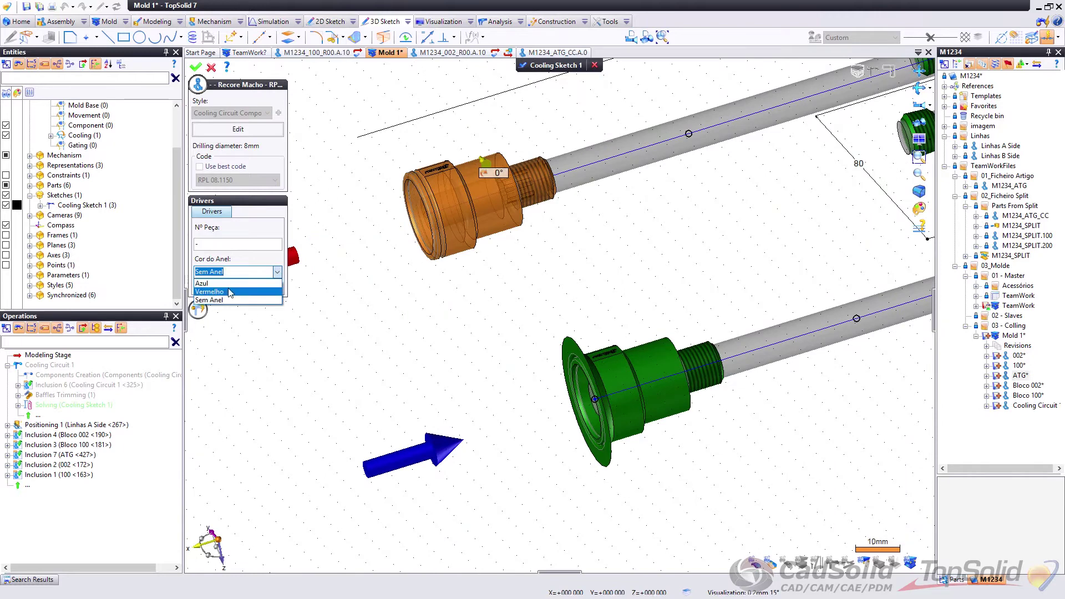
click(222, 282)
right_click(507, 287)
click(507, 286)
scroll(499, 283, down, 2)
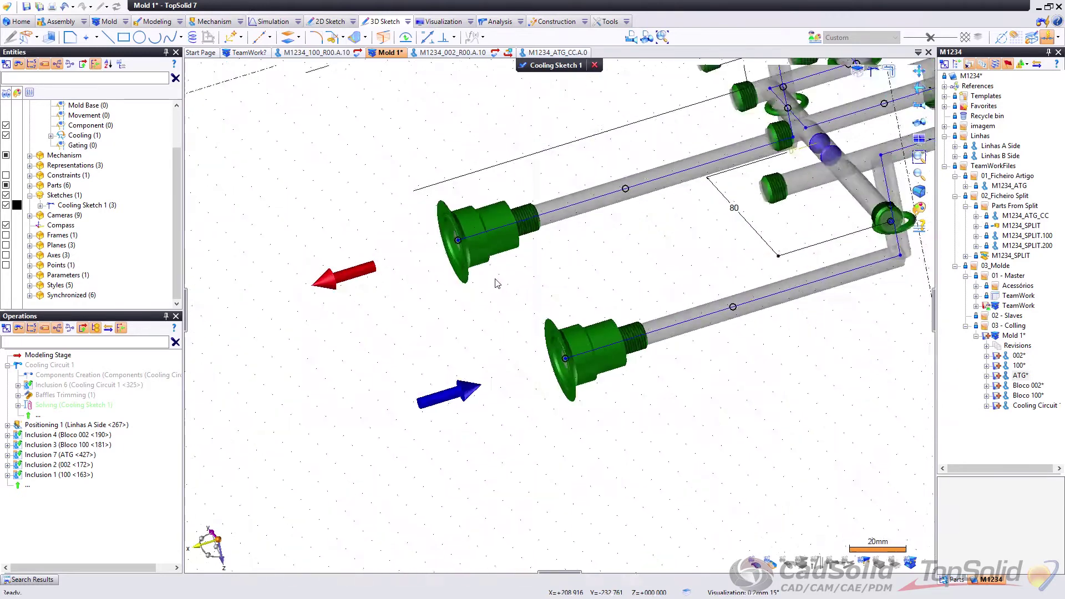
click(545, 69)
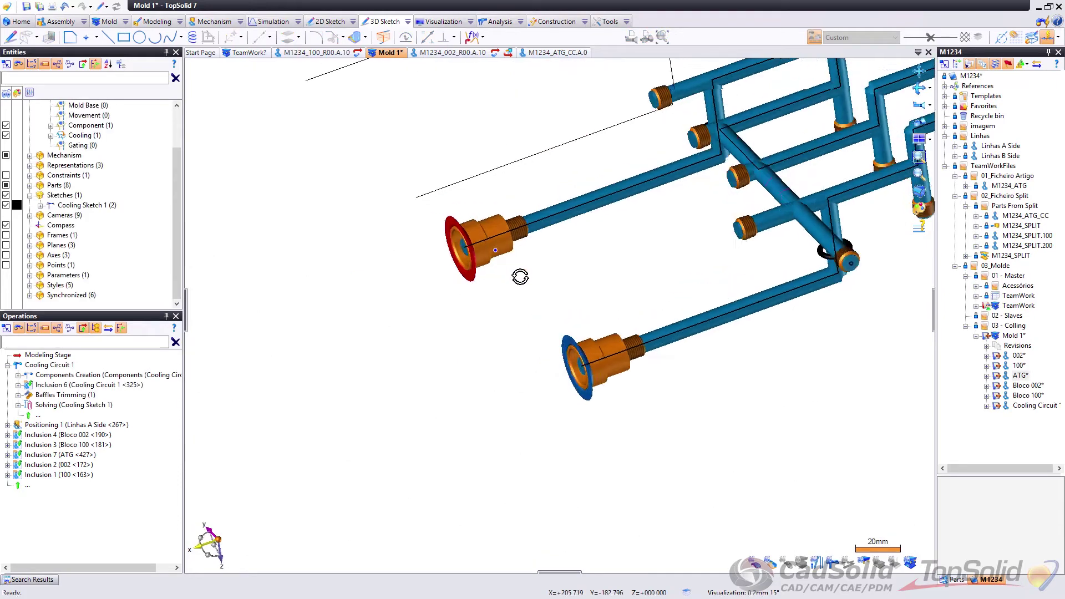
scroll(590, 255, up, 3)
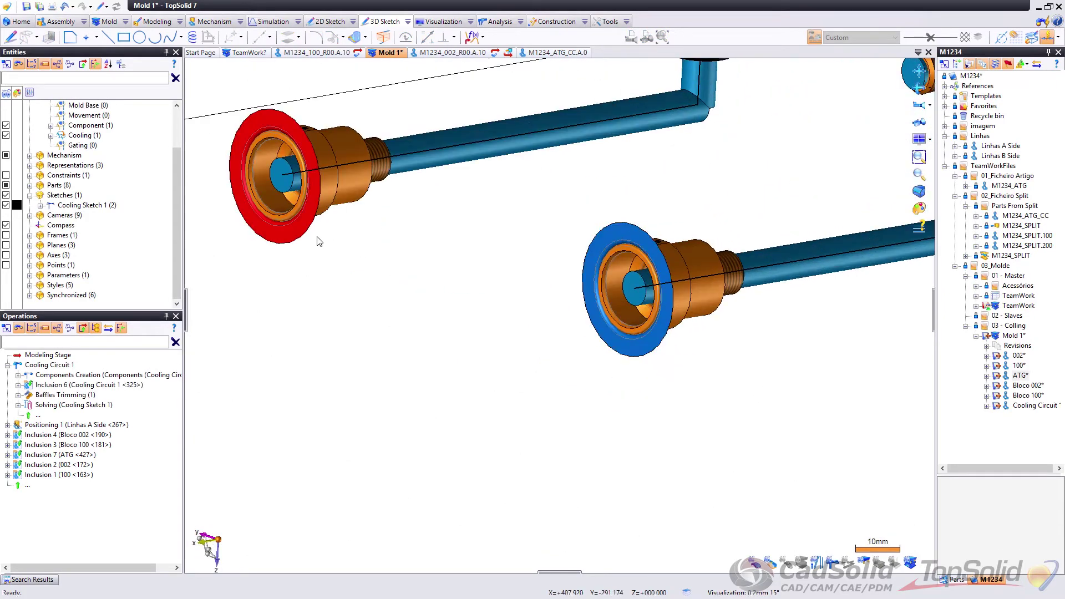
scroll(624, 359, down, 2)
middle_drag(623, 360, 603, 307)
scroll(634, 291, down, 3)
Step: Highlight the complete Cooling Circuit 1 in the model and save the Mold 1 assembly with all its modified parts
click(8, 365)
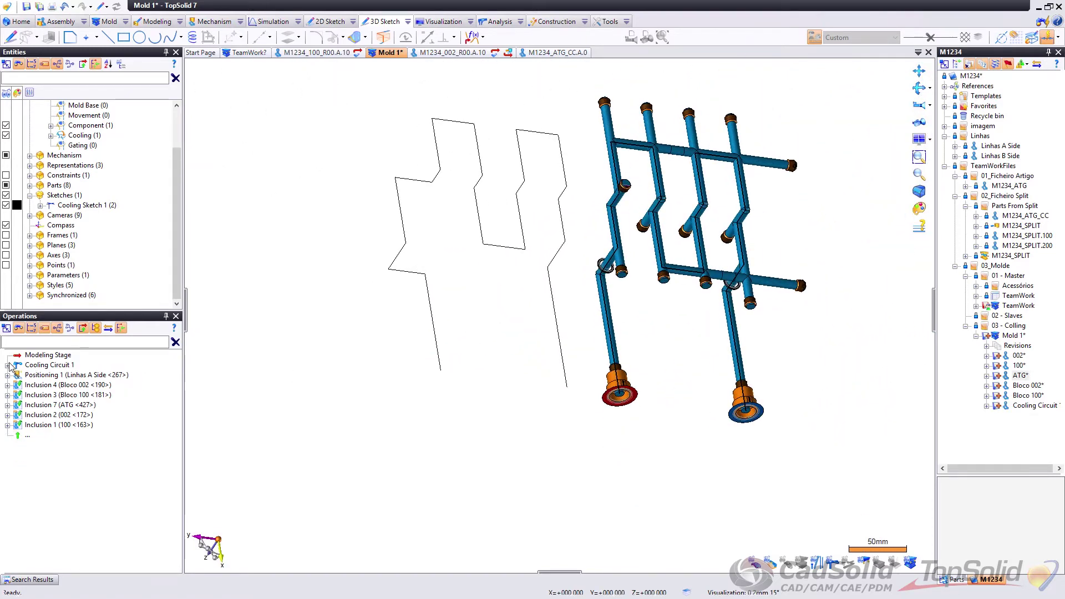
click(55, 365)
middle_drag(603, 356, 599, 278)
scroll(622, 283, up, 3)
scroll(622, 283, down, 3)
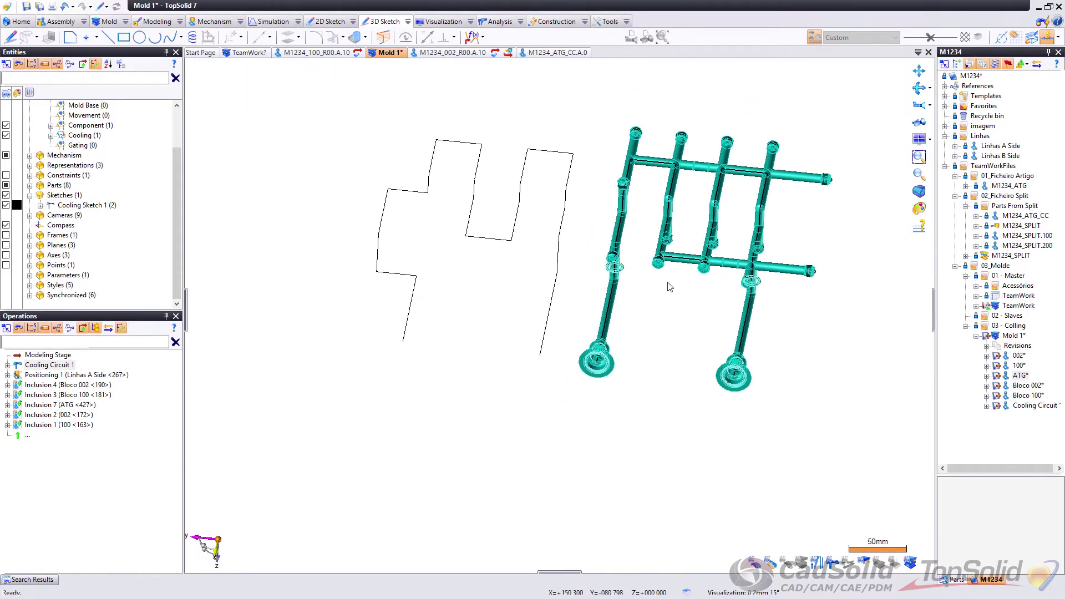
middle_drag(797, 338, 825, 353)
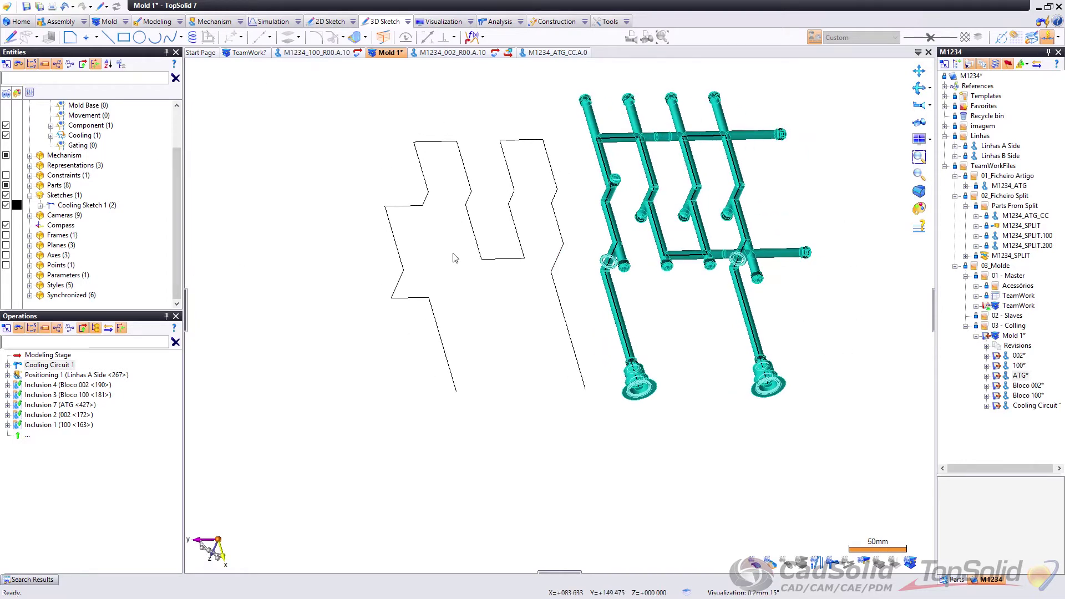
click(39, 7)
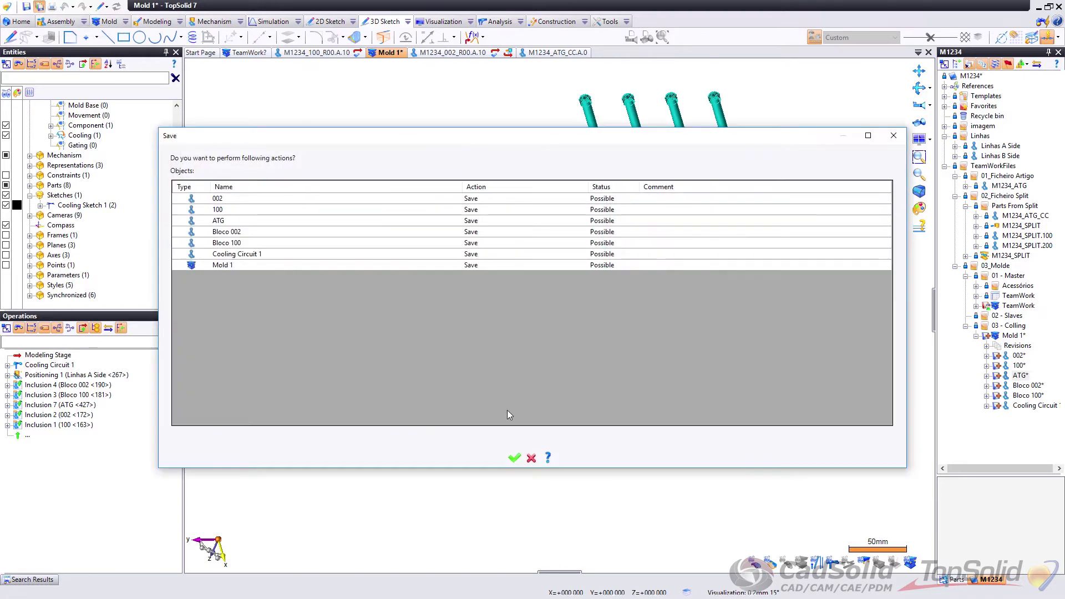
click(514, 457)
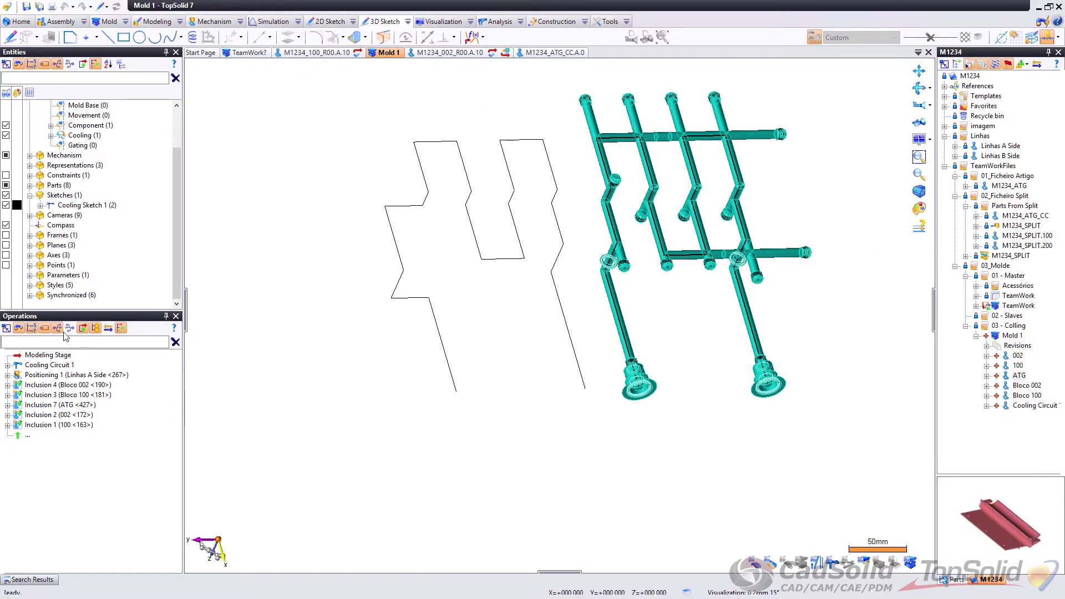
Step: Copy the Cooling Circuit 1 operation and start pasting it with a pattern at the modeling stage
right_click(46, 365)
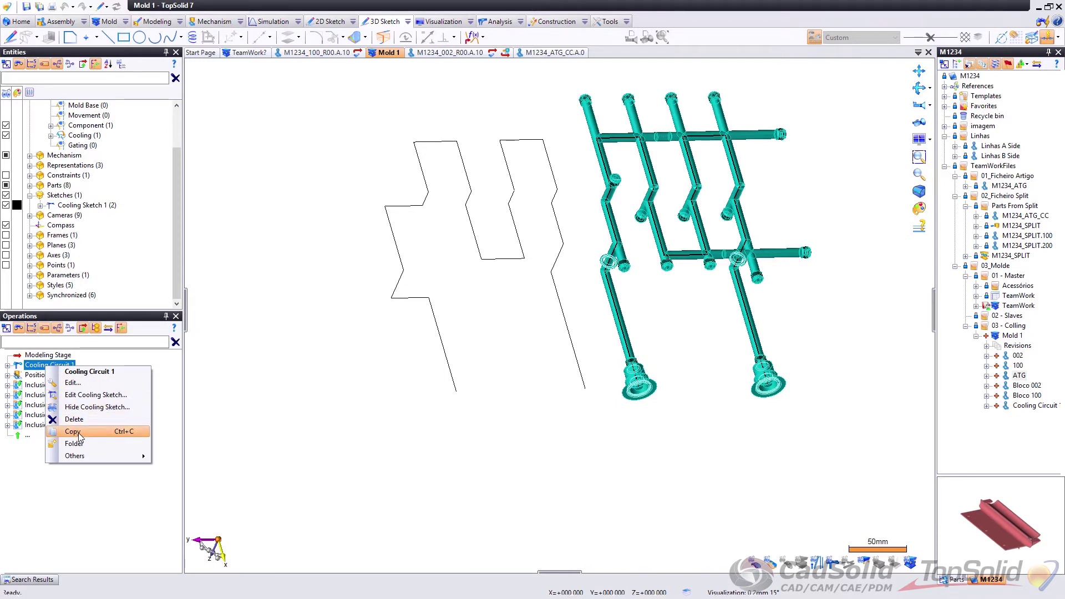
click(77, 432)
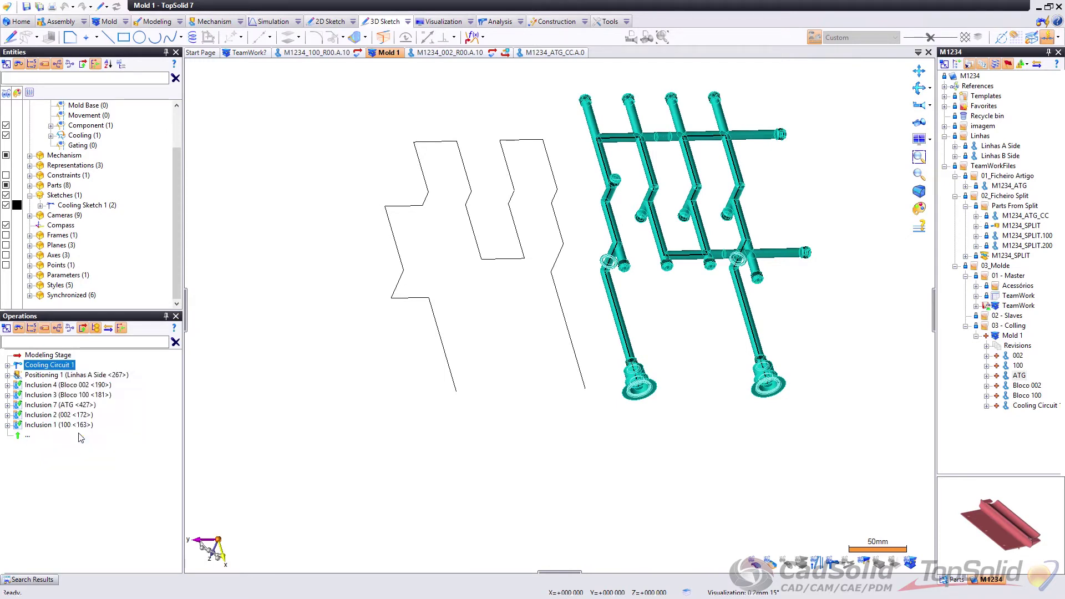
right_click(43, 356)
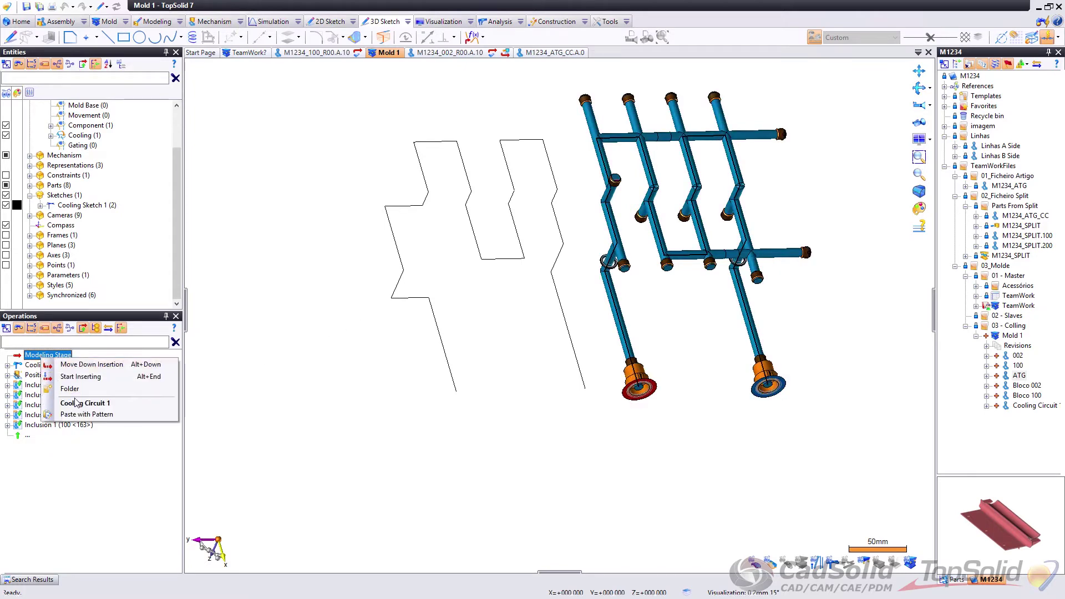
click(89, 415)
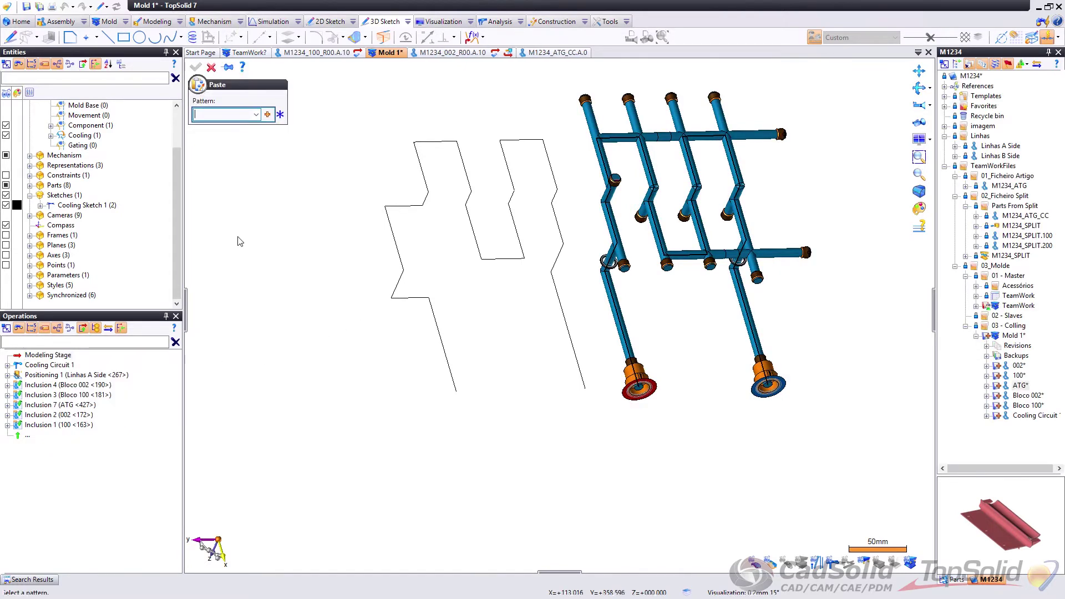
Step: Paste the circuit using a symmetrical pattern about the Absolute XZ Plane with the Symmetry transform
click(267, 114)
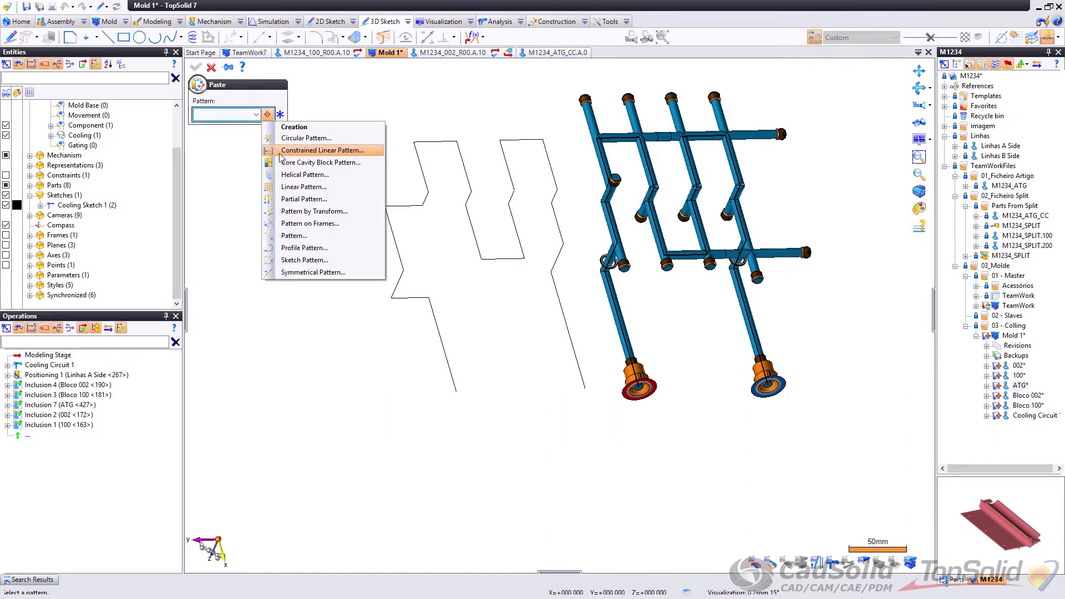
click(311, 273)
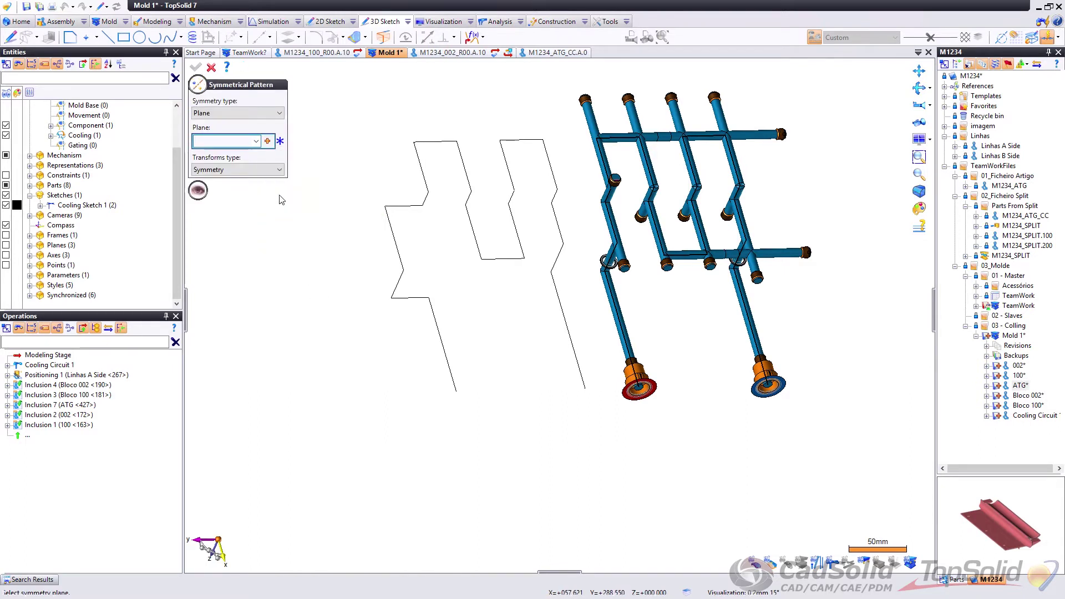
click(257, 141)
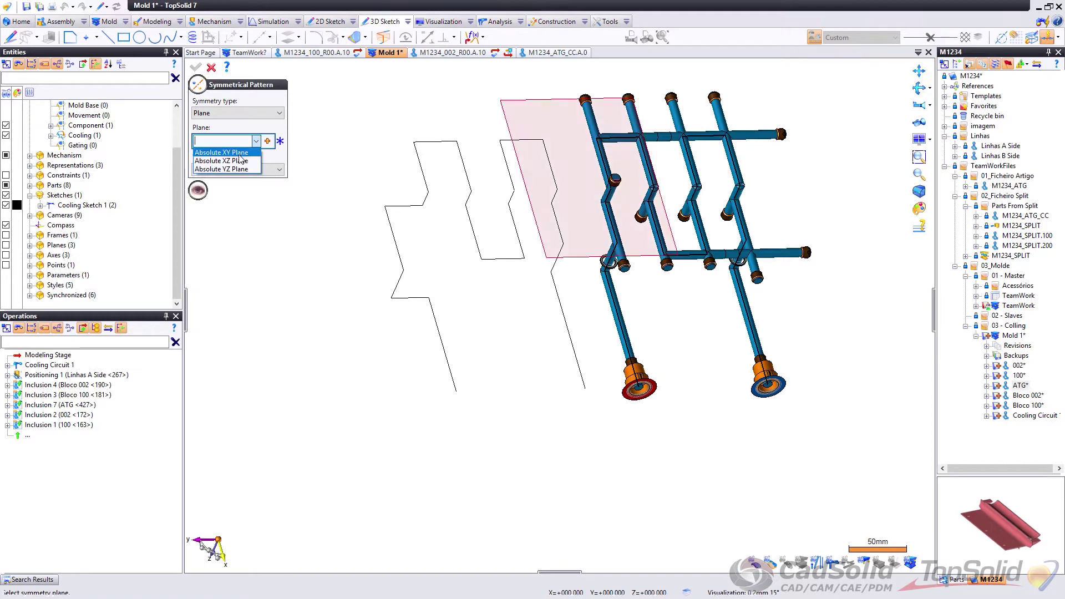
click(242, 166)
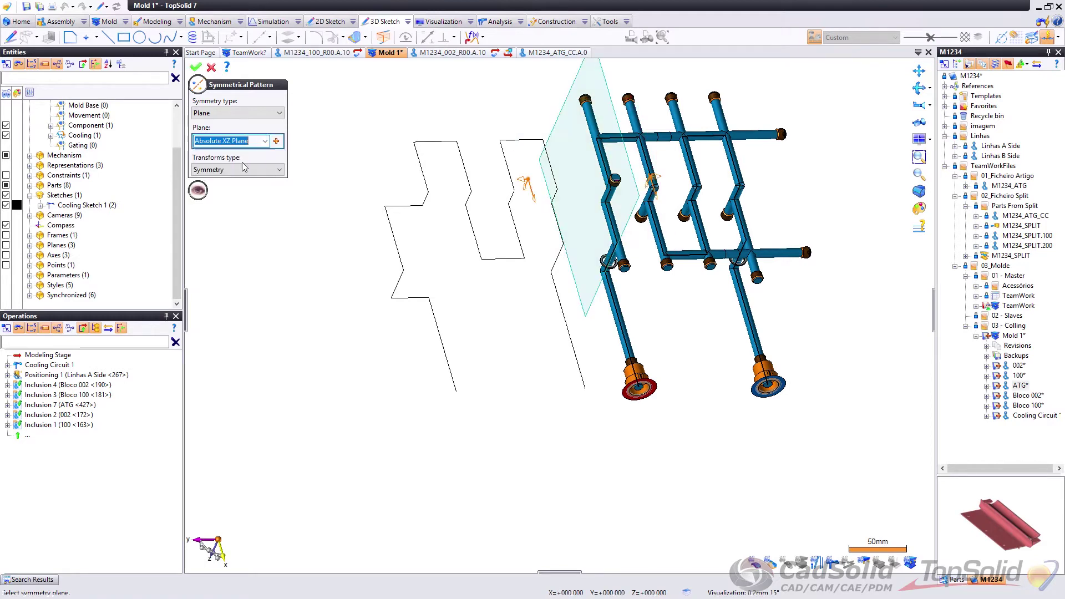
click(195, 67)
middle_drag(517, 231, 492, 125)
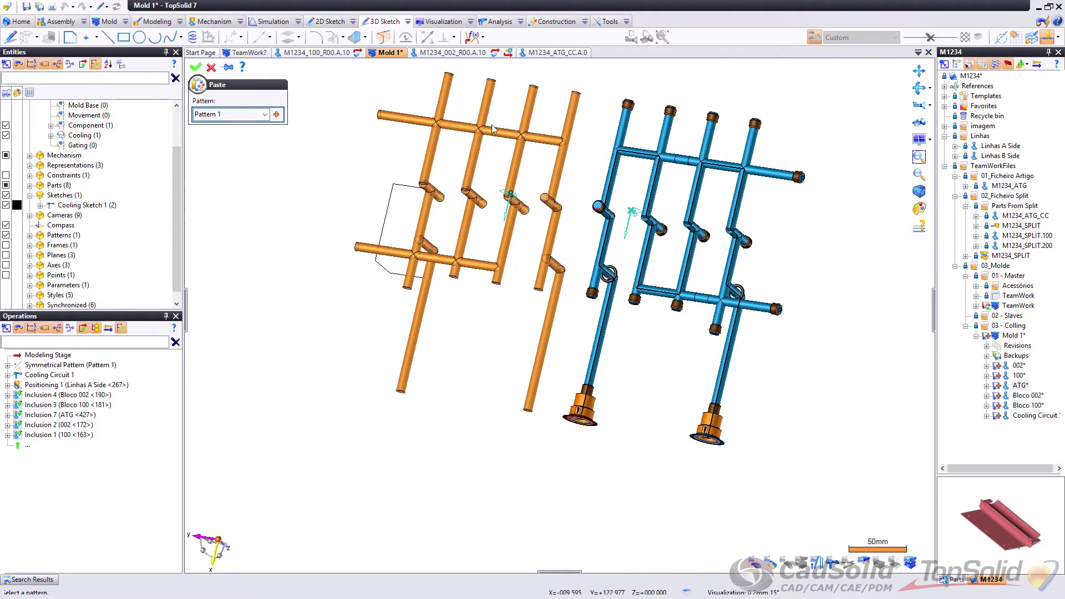
middle_drag(477, 401, 374, 267)
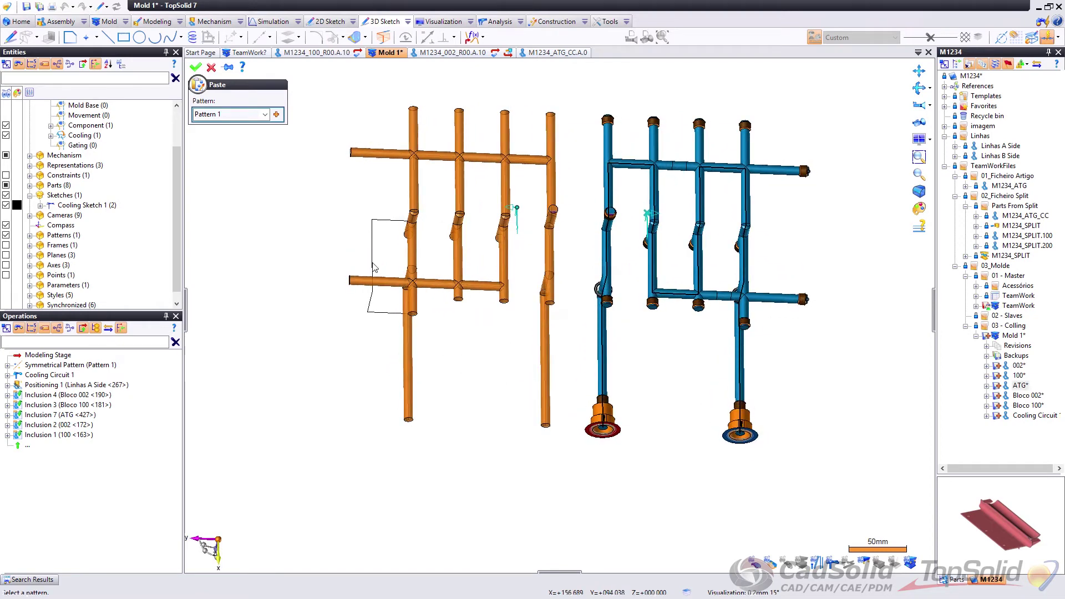
click(196, 69)
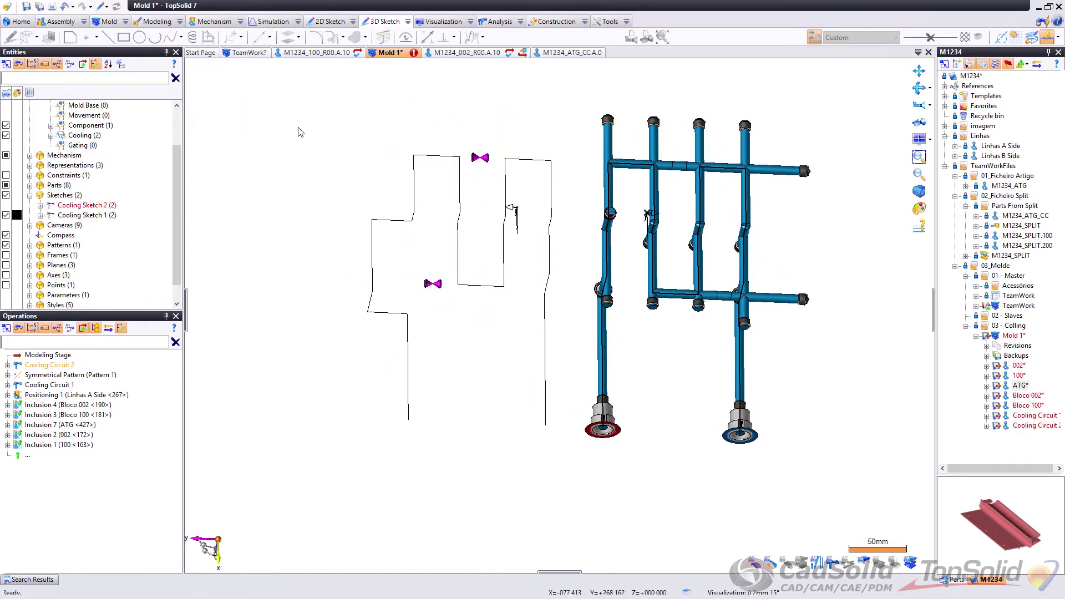
Step: Highlight Cooling Sketch 2 and show the Blocos and A Side sets of the mold around the circuits
click(107, 205)
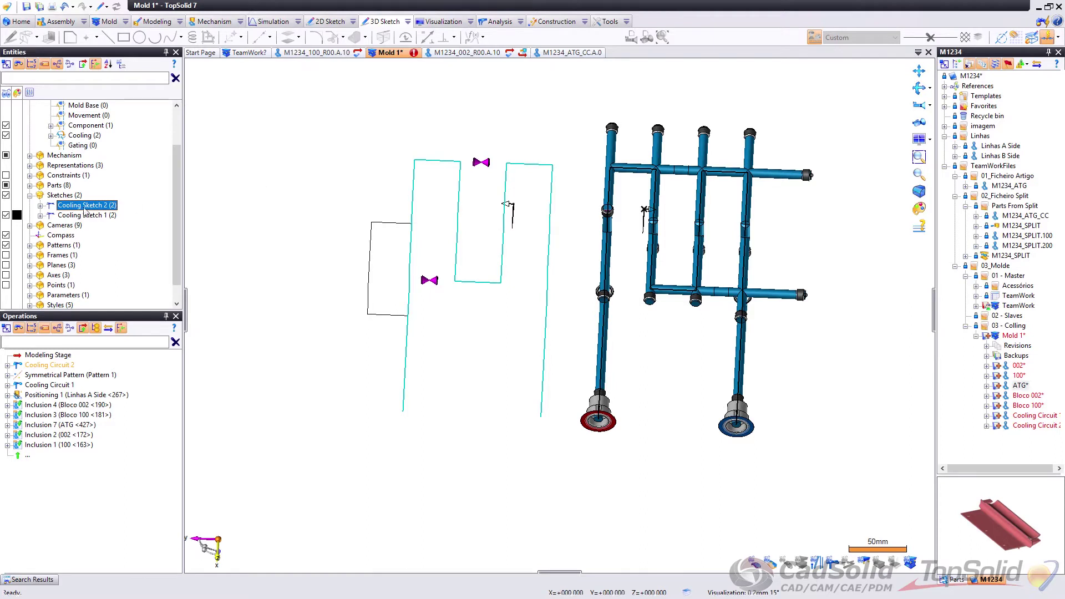
scroll(87, 179, up, 2)
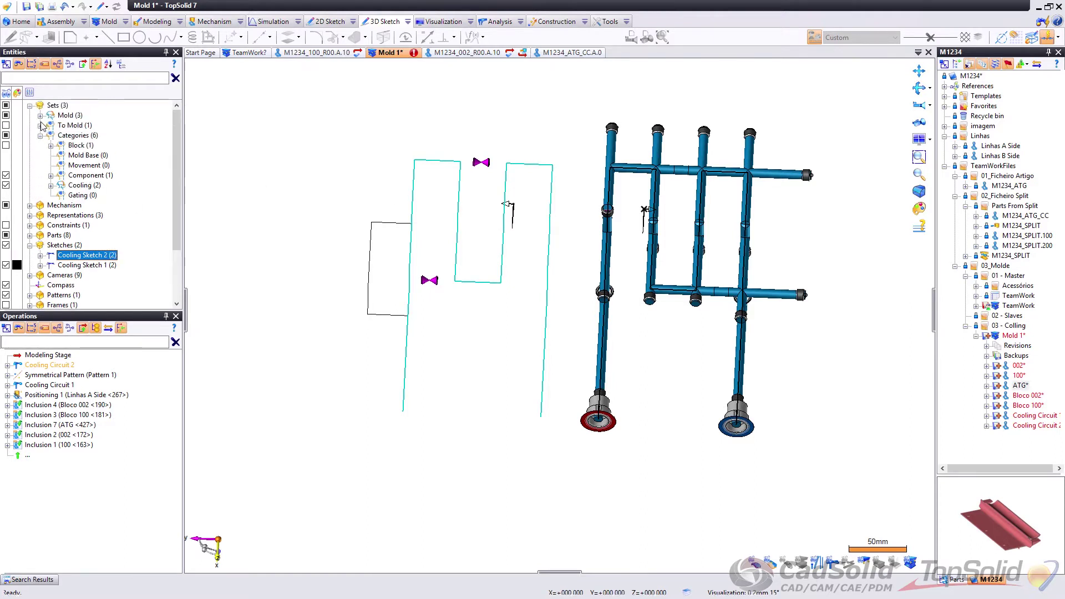
click(40, 115)
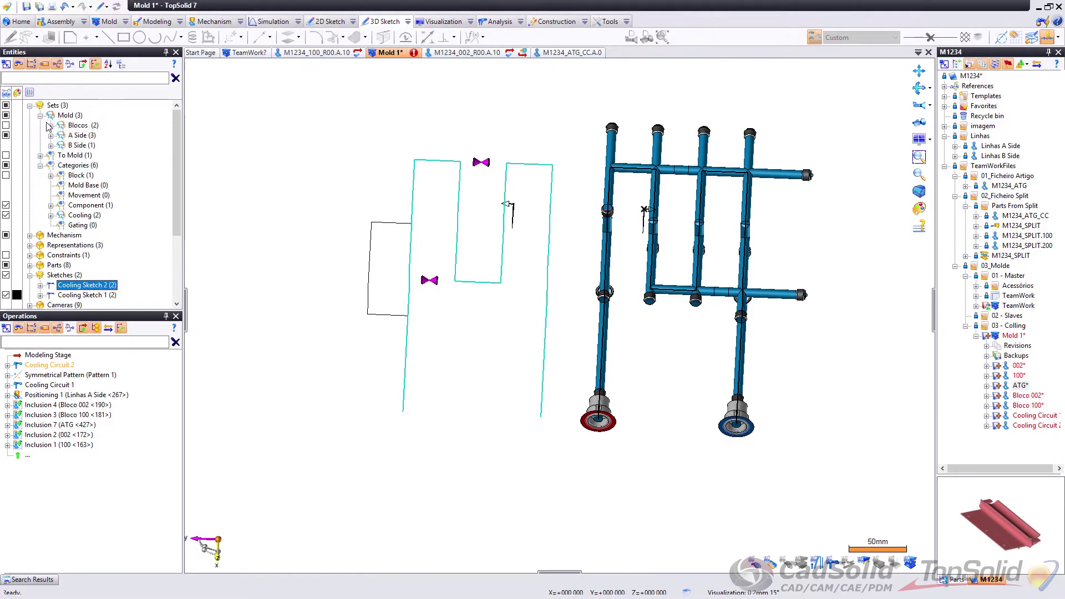
click(6, 126)
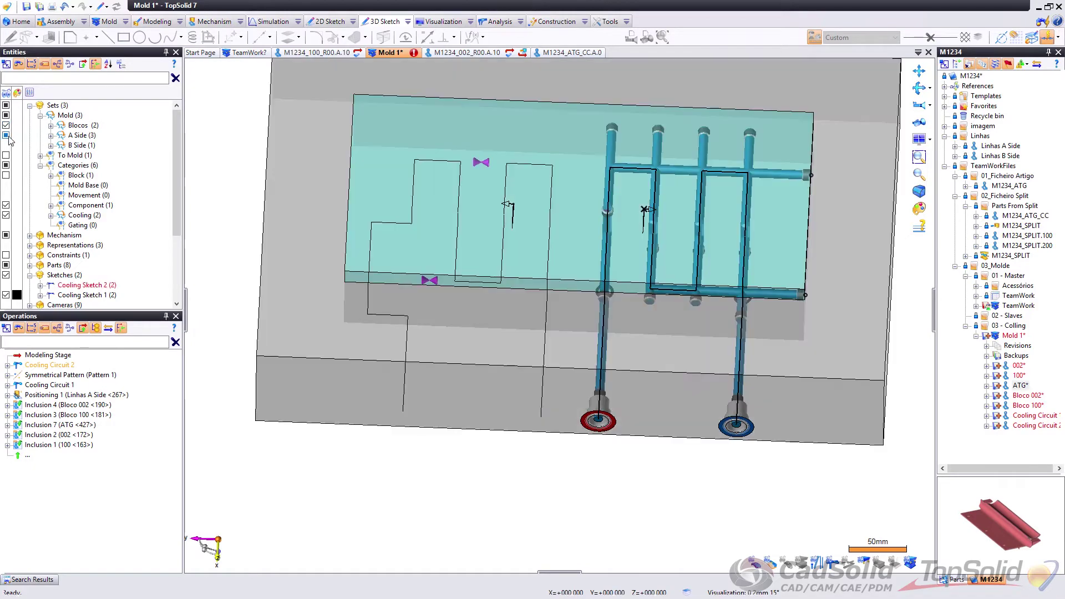
mouse_move(612, 222)
middle_down()
mouse_move(608, 249)
mouse_move(617, 214)
mouse_move(616, 233)
middle_up()
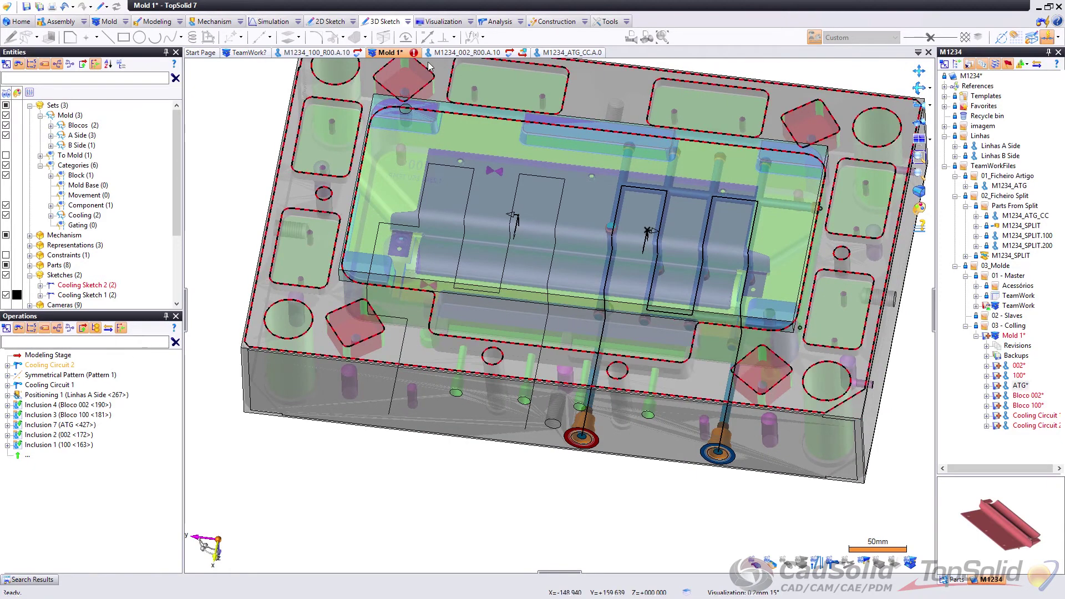
Step: Edit Cooling Circuit 2 and remove Bloco 002 and Bloco 100 from the parts in its solving settings
click(49, 365)
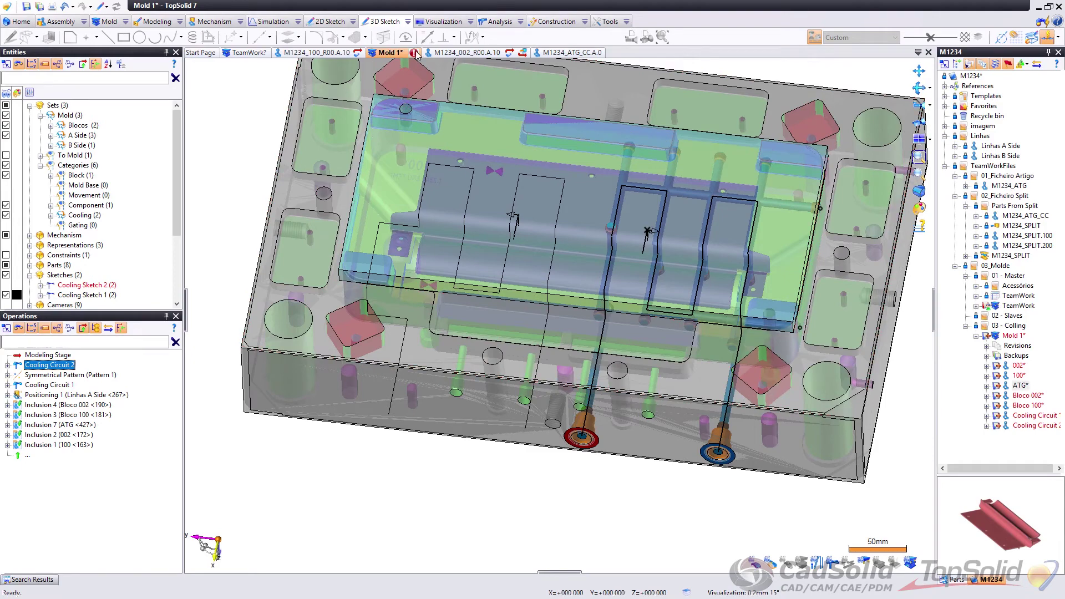
double_click(49, 365)
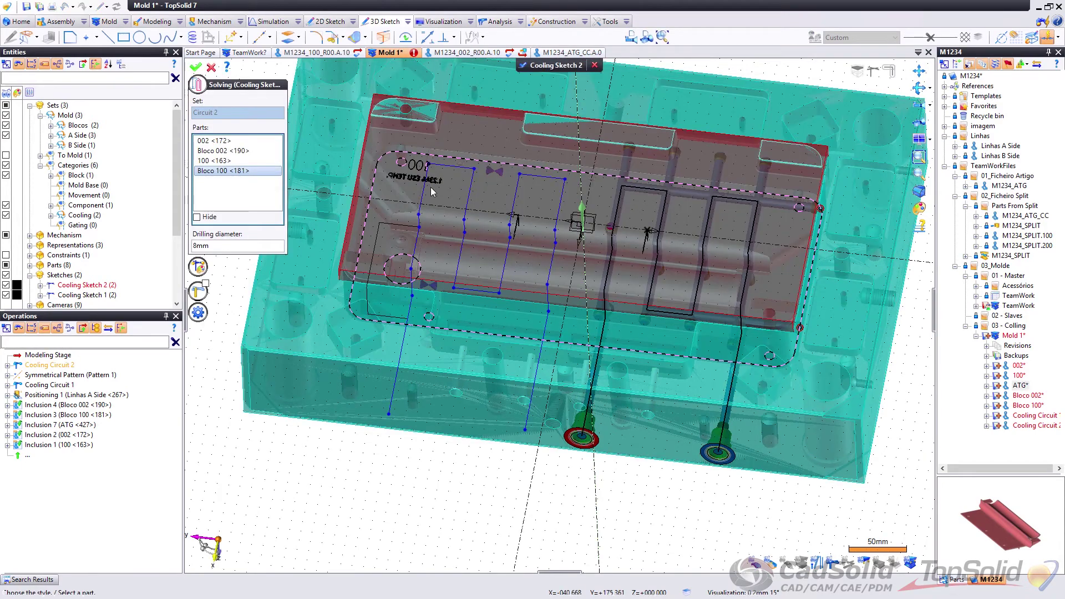
scroll(511, 184, down, 3)
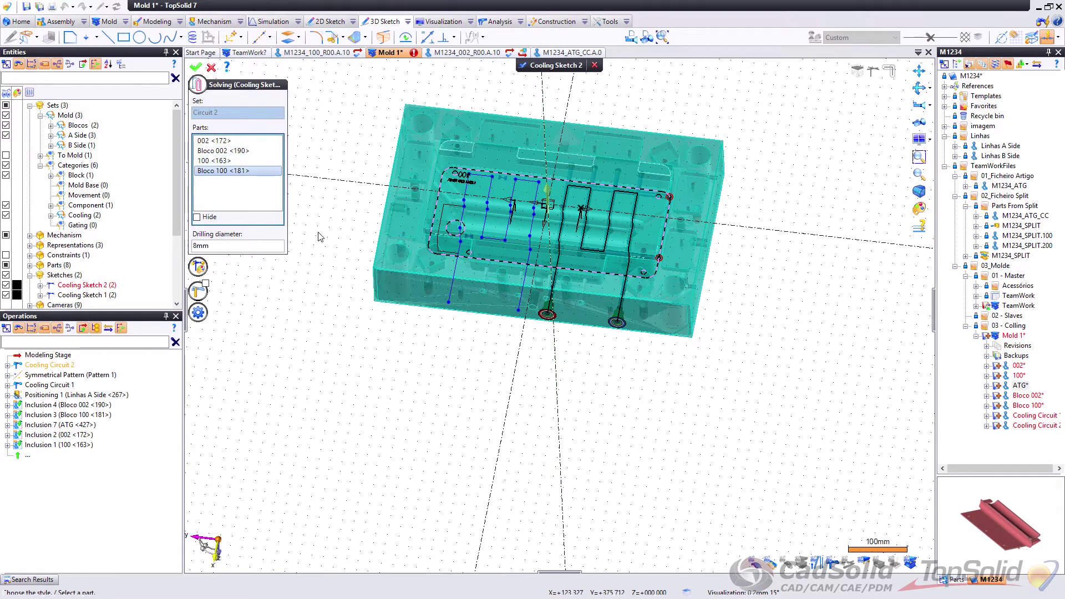
click(237, 152)
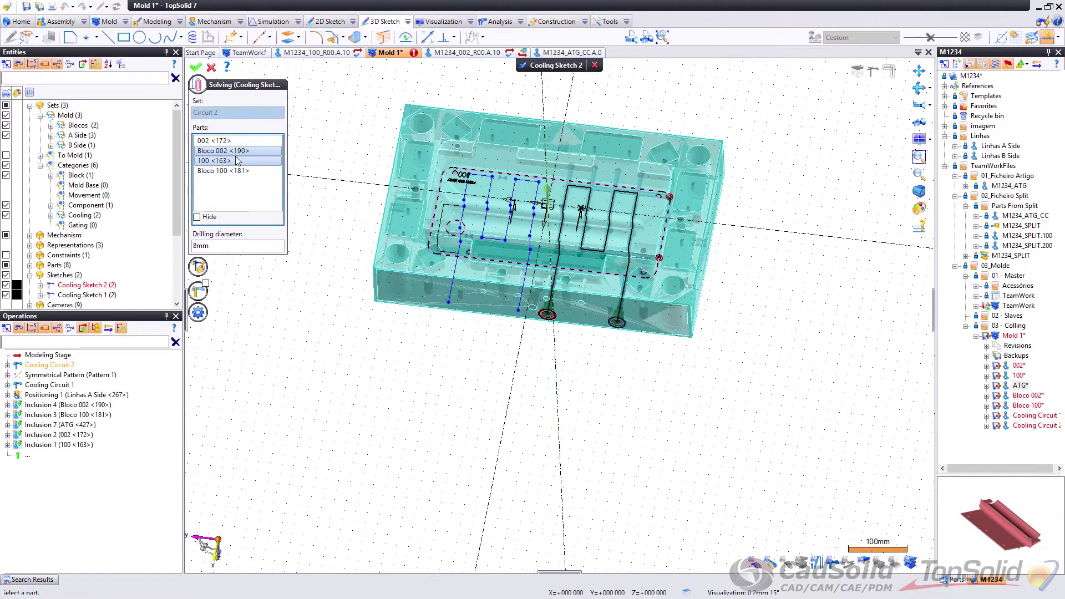
key(Delete)
click(230, 161)
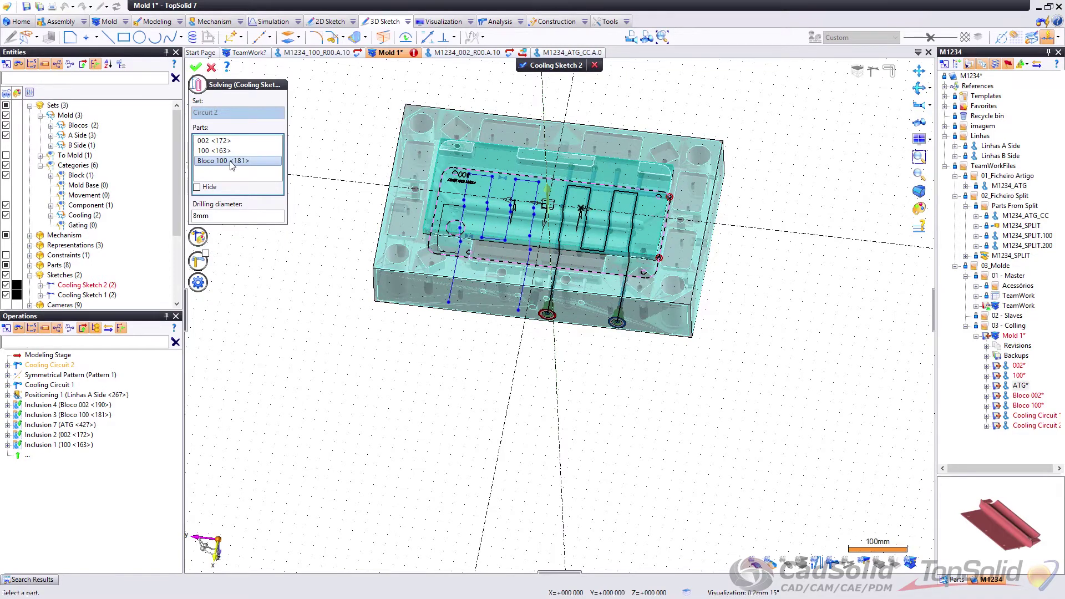
key(Delete)
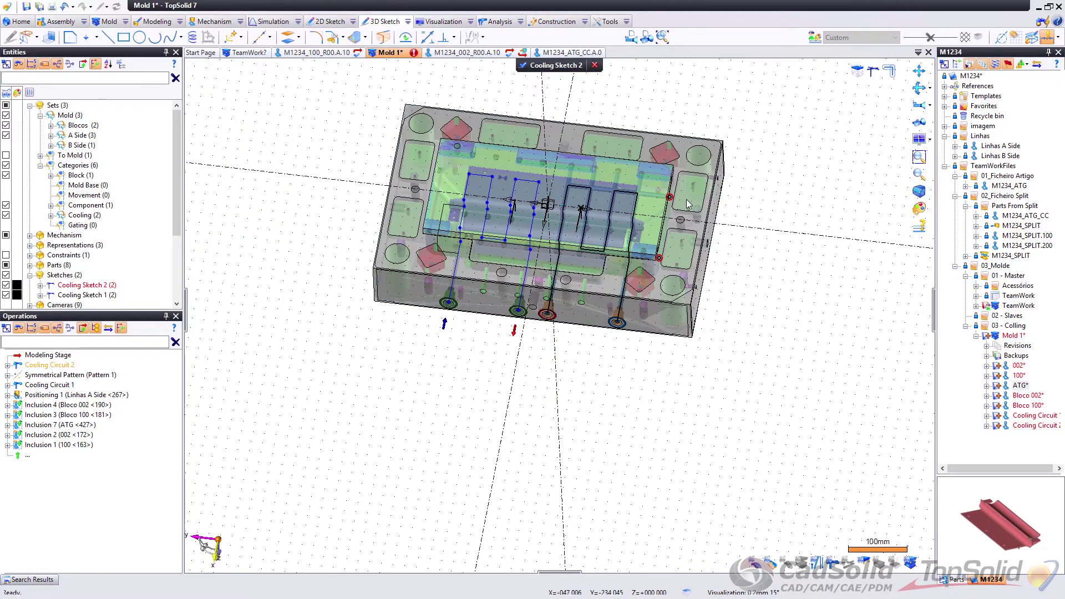
Step: Delete the relations Coincidence 1 and Coincidence 2 from Cooling Sketch 2
scroll(675, 206, down, 3)
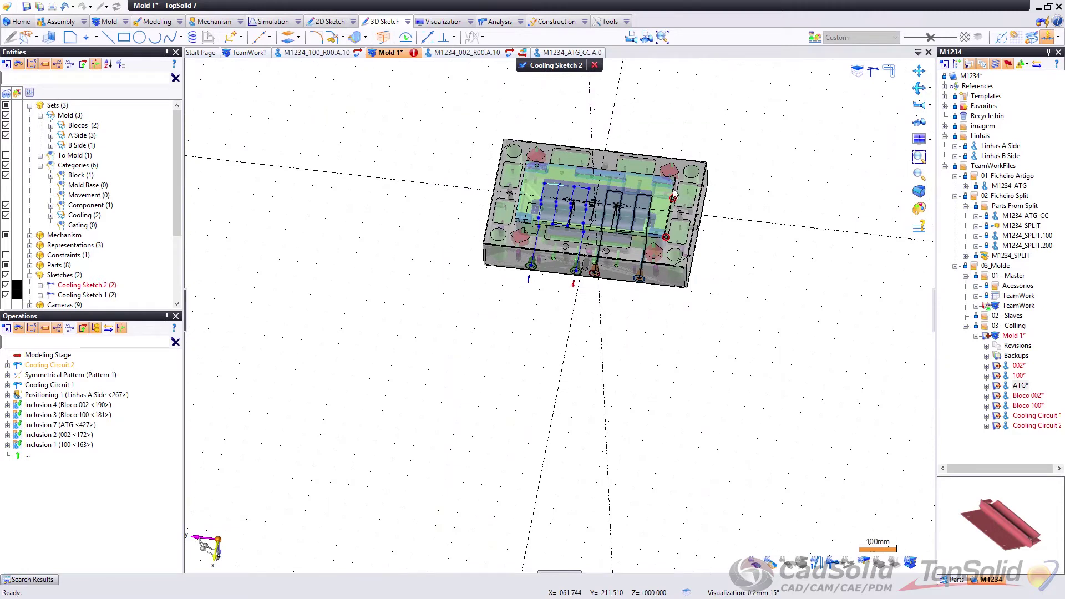
scroll(673, 194, up, 4)
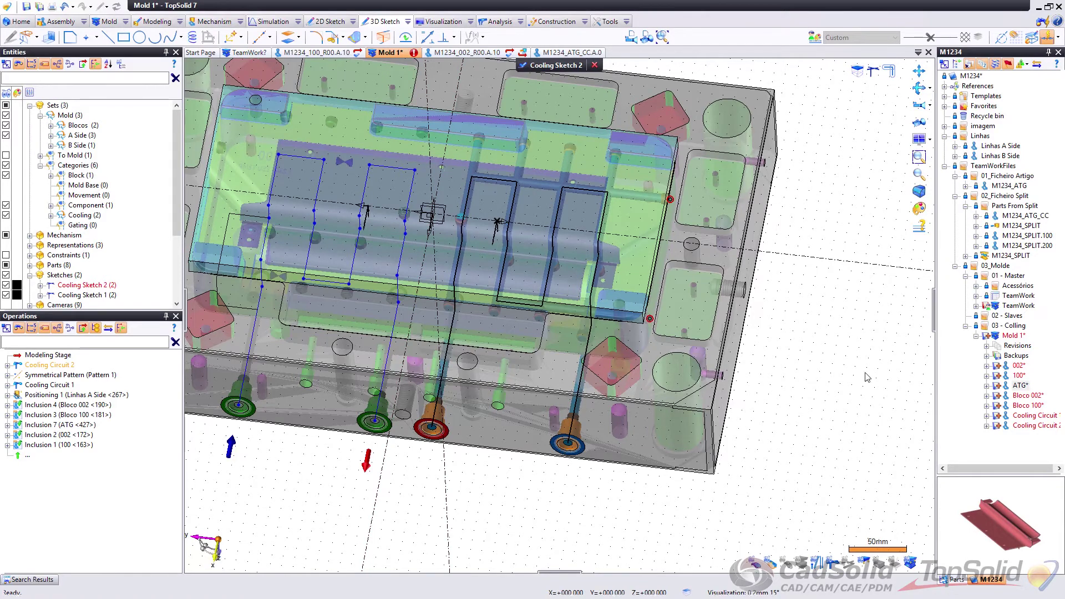
scroll(755, 330, down, 4)
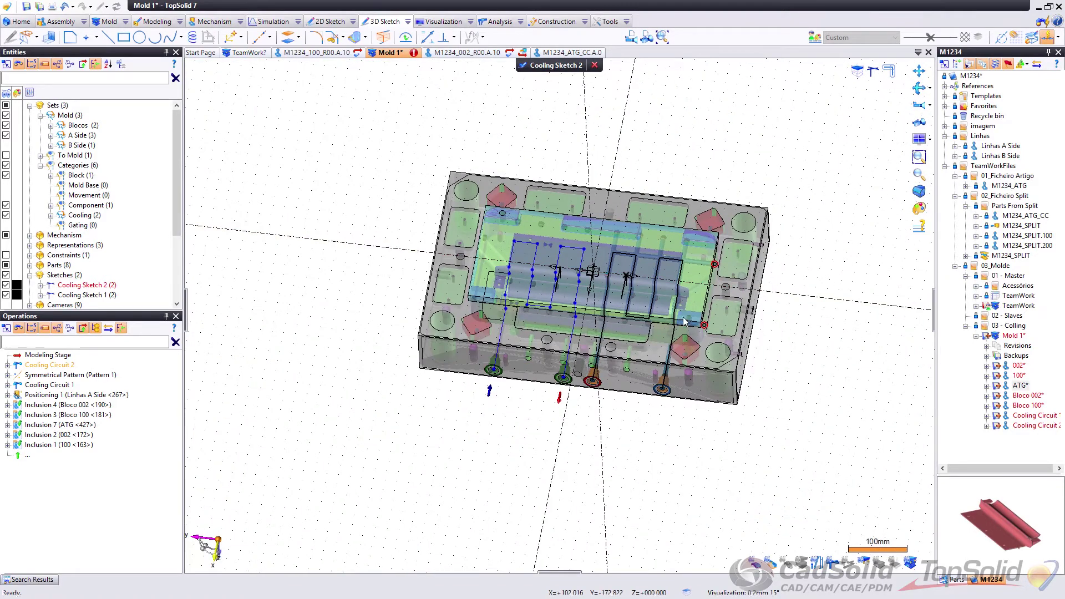
click(40, 285)
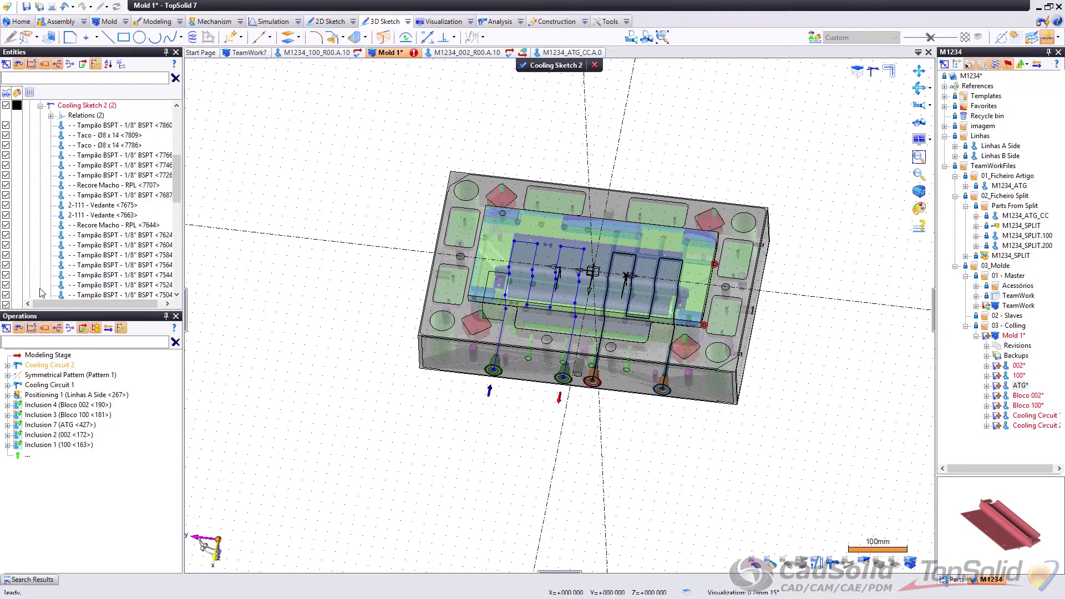
click(51, 116)
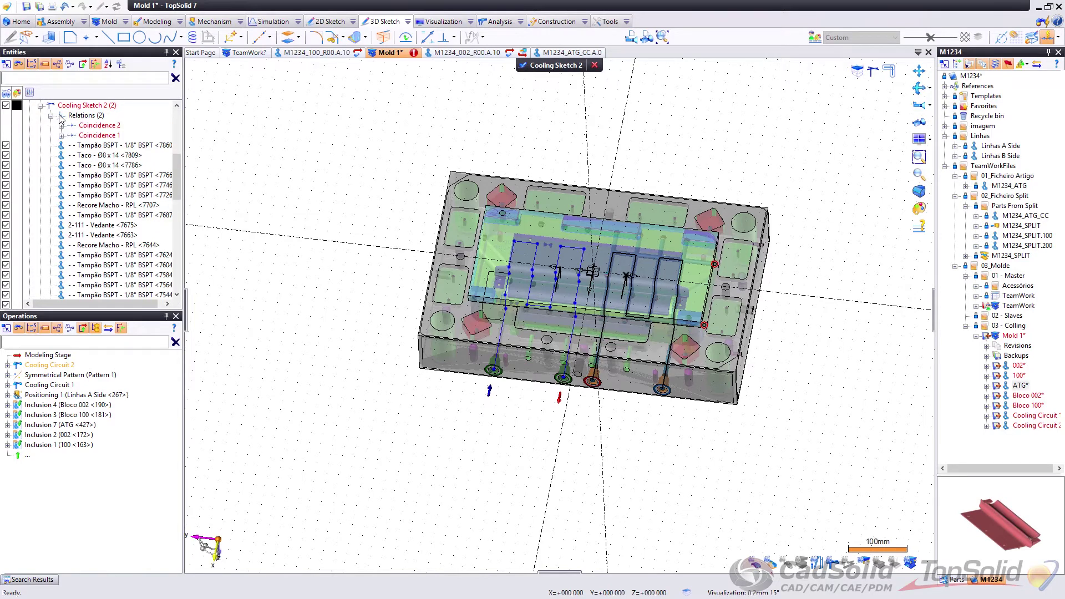
click(97, 135)
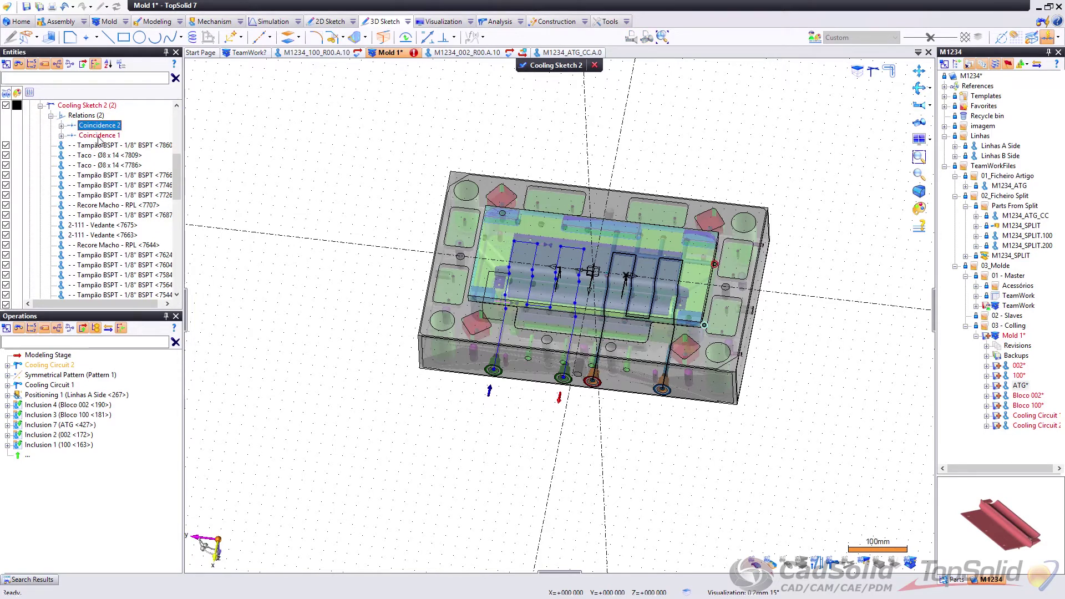
ctrl+click(94, 127)
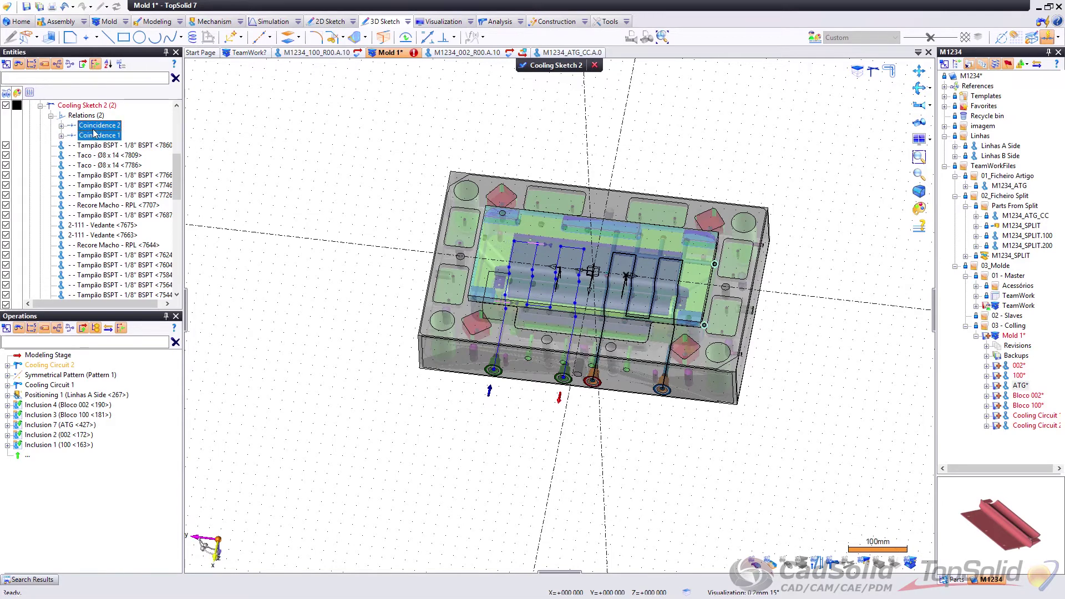
scroll(86, 162, up, 3)
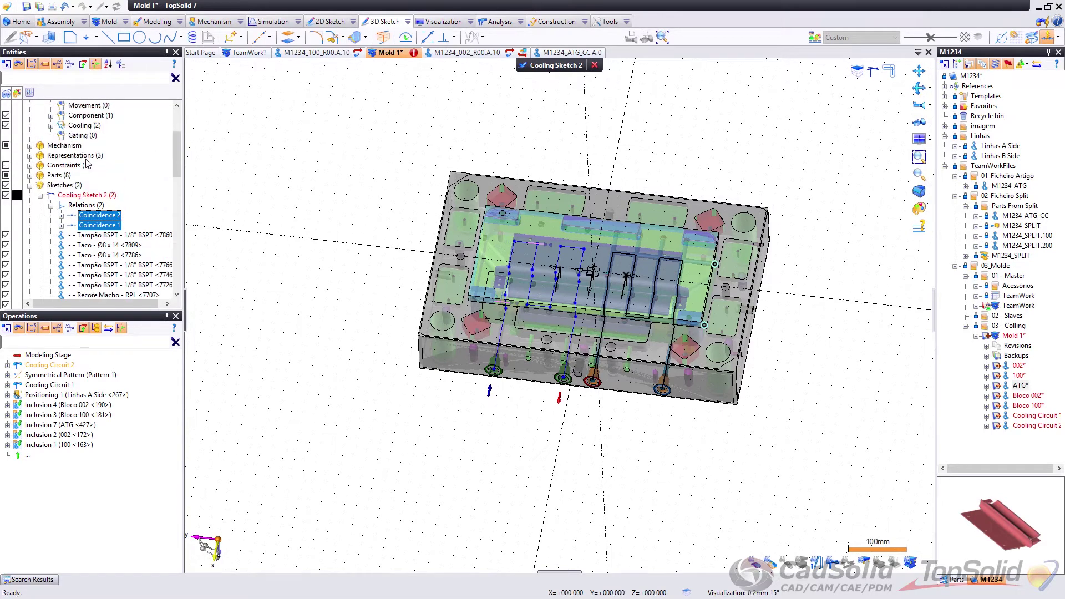
key(Delete)
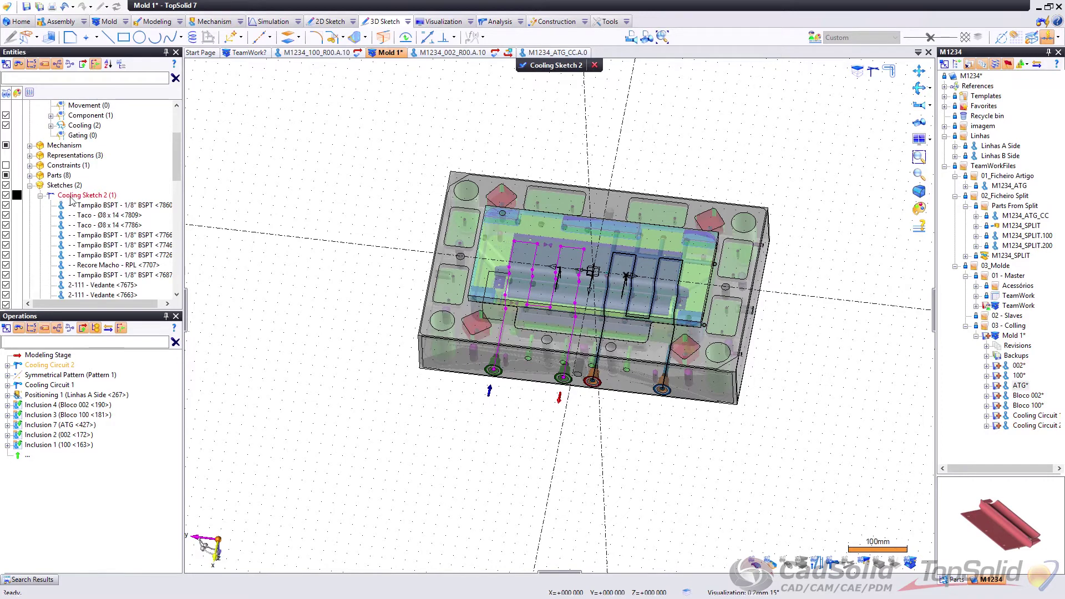
Step: Review the plugs and drillings listed under Cooling Sketch 2 and finish editing the sketch
click(82, 196)
scroll(100, 191, down, 3)
scroll(91, 222, up, 4)
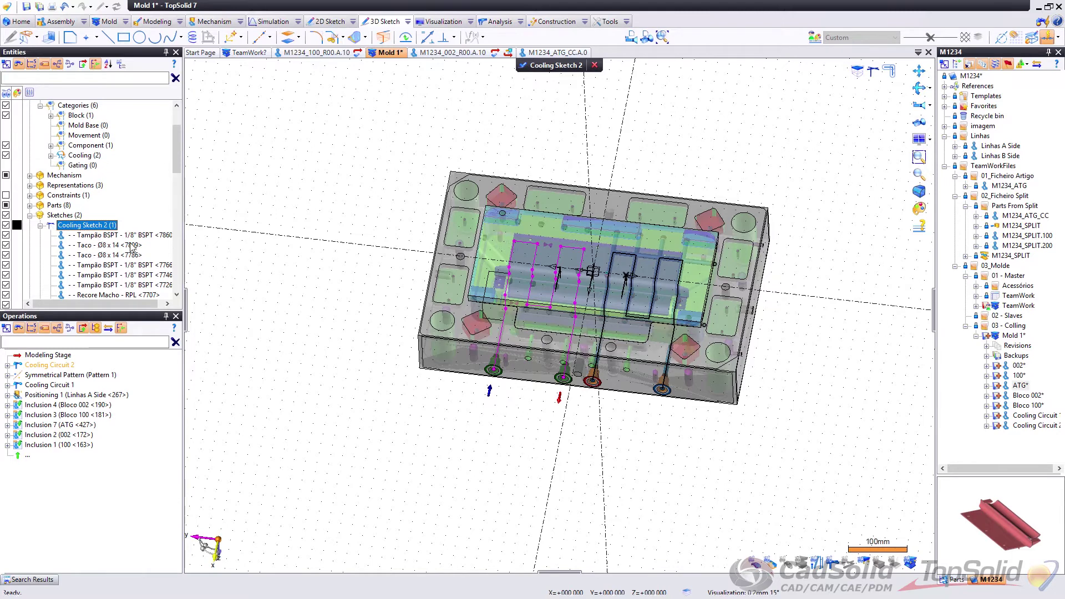
scroll(131, 245, down, 3)
scroll(122, 294, down, 4)
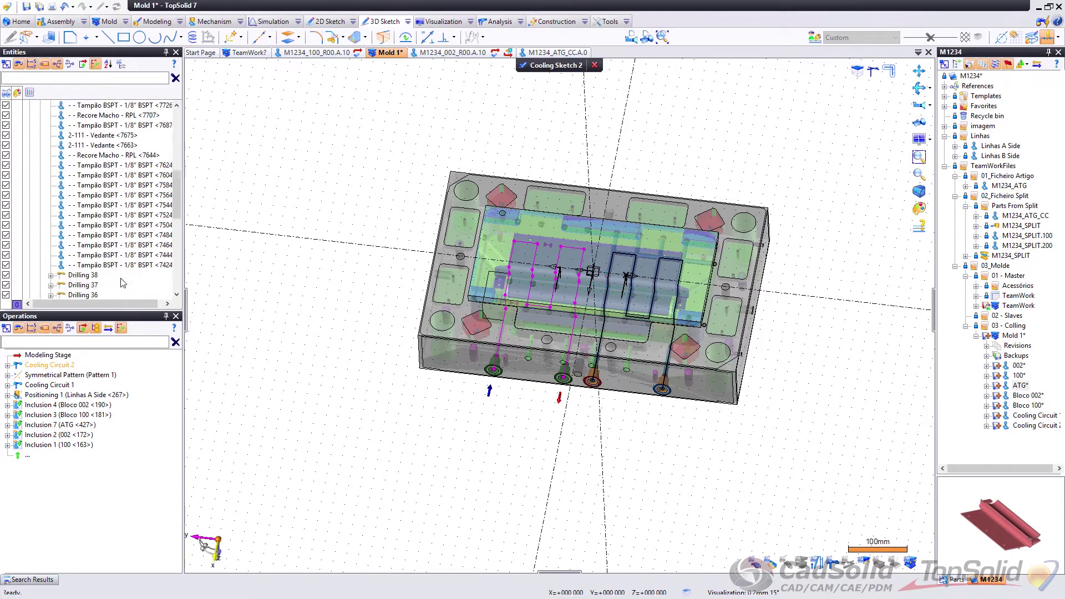
scroll(114, 244, up, 4)
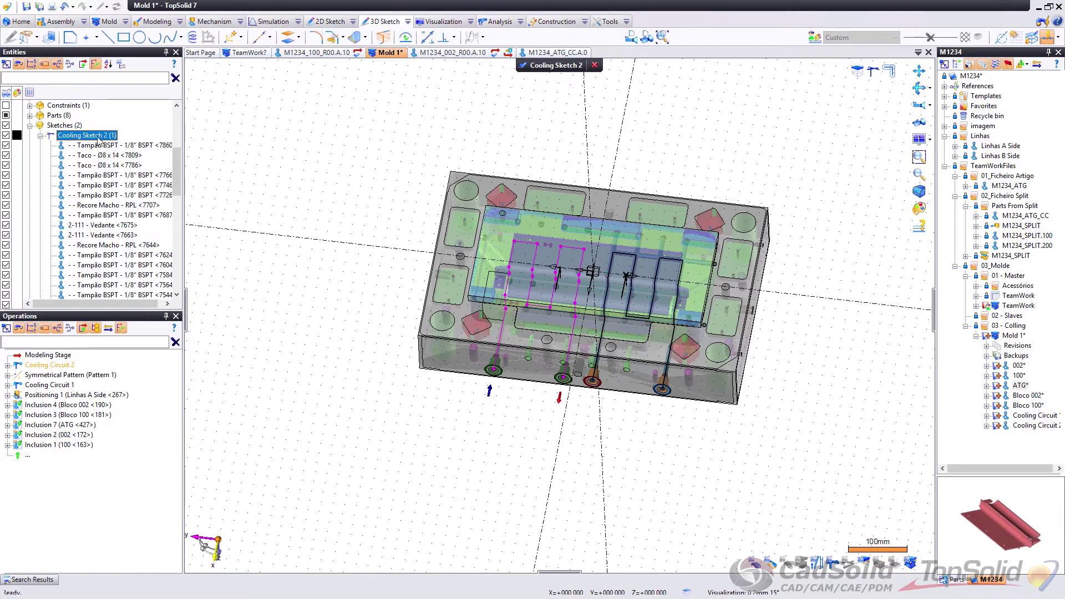
click(523, 65)
scroll(490, 329, up, 3)
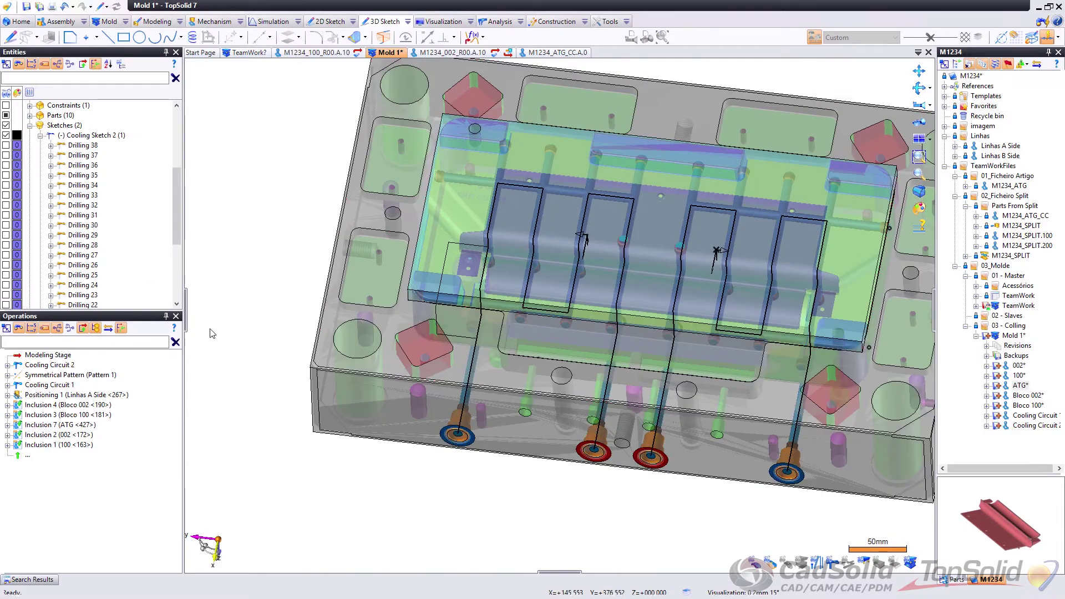
Step: Hide the Blocos set and reopen Cooling Sketch 2 of Cooling Circuit 2 for editing
right_click(82, 136)
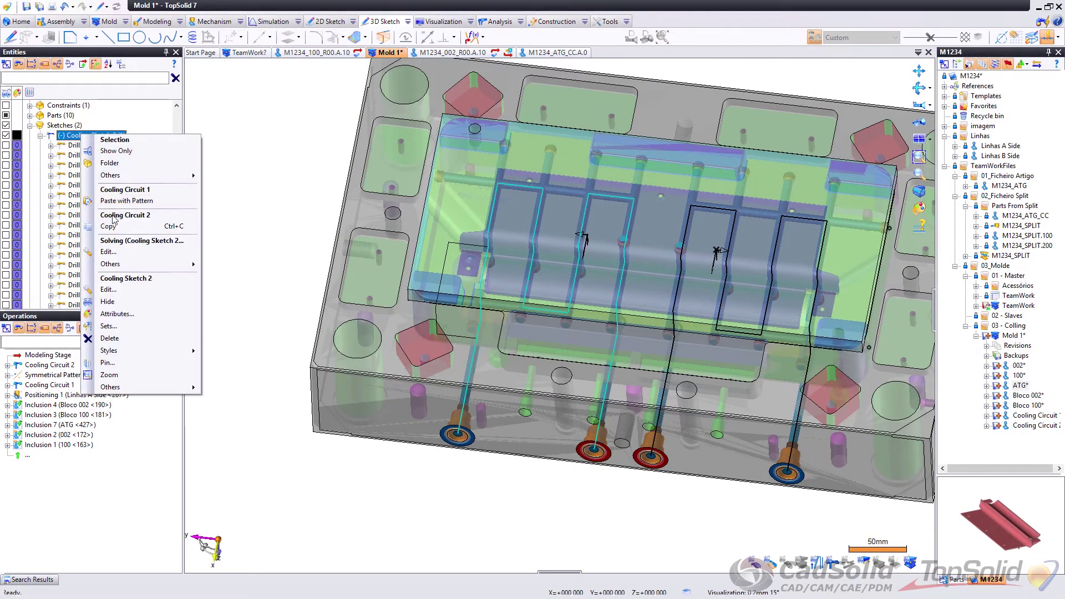
click(108, 289)
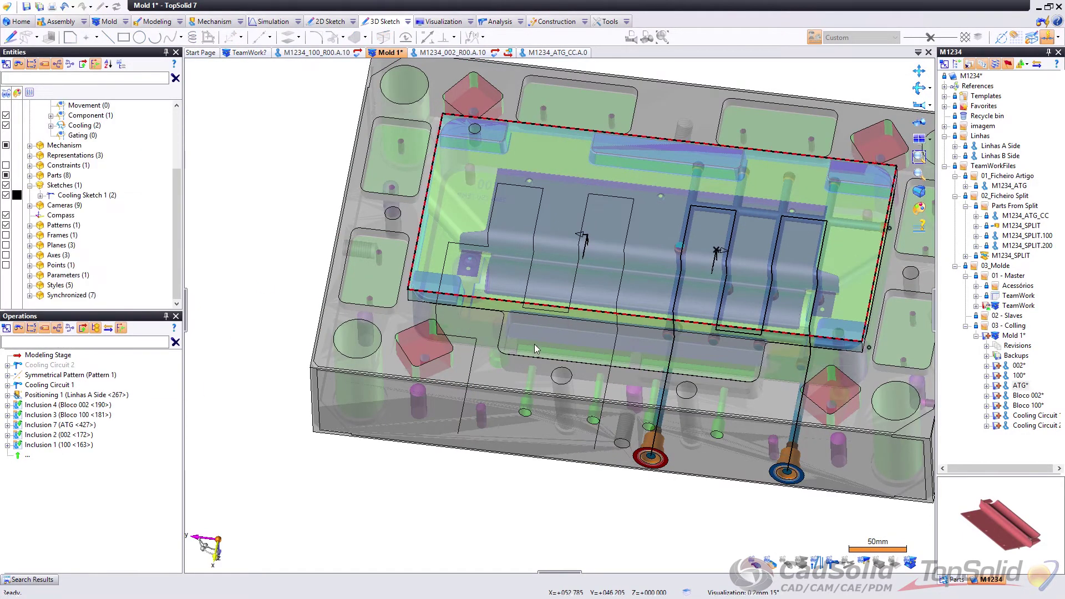
scroll(329, 173, up, 1)
scroll(97, 156, up, 1)
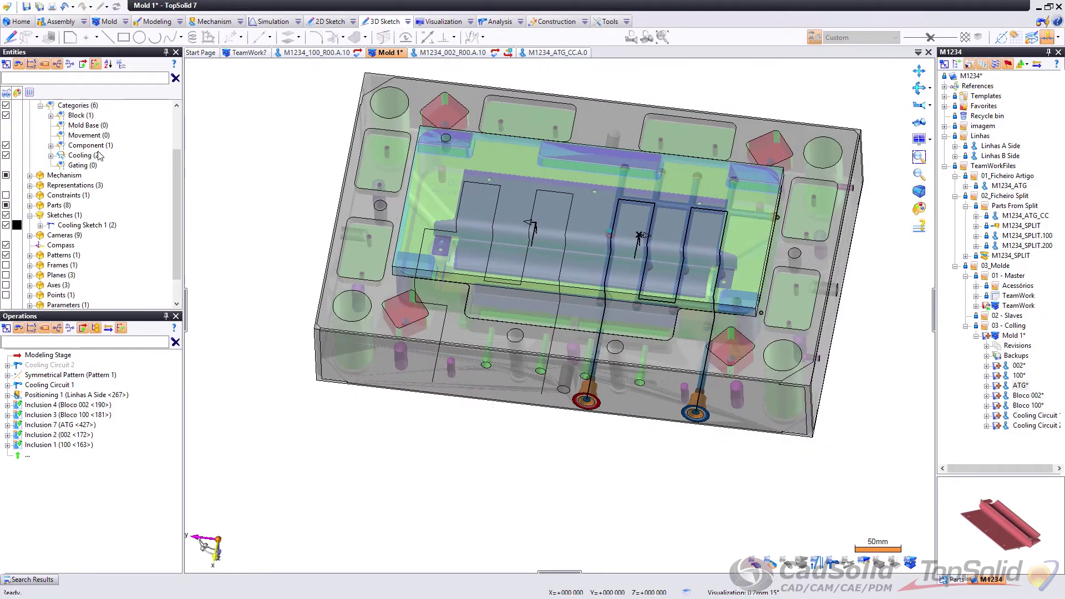
scroll(97, 156, up, 2)
click(762, 564)
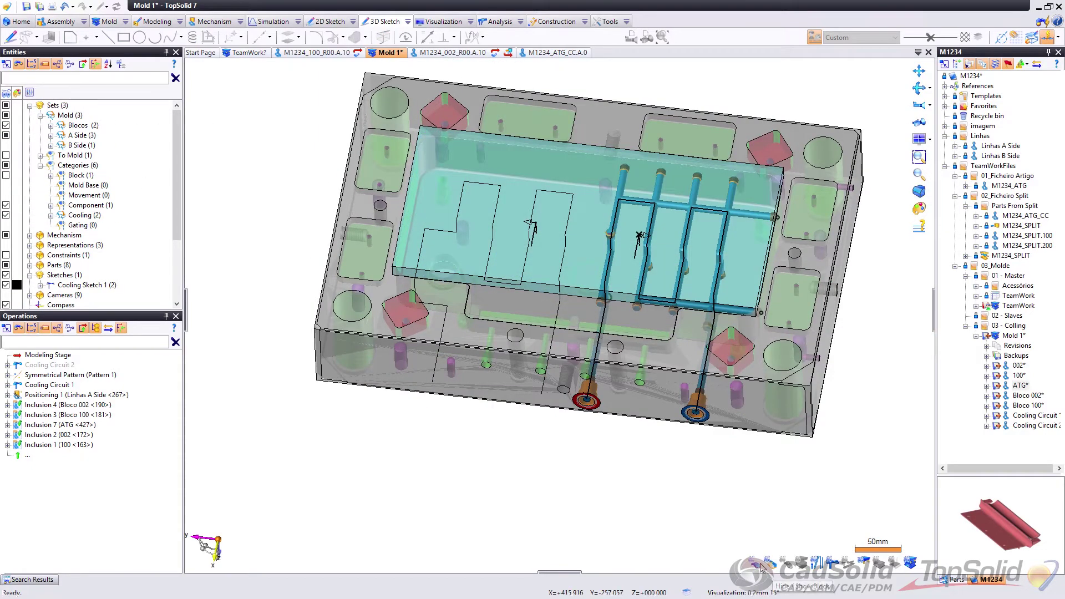
click(7, 126)
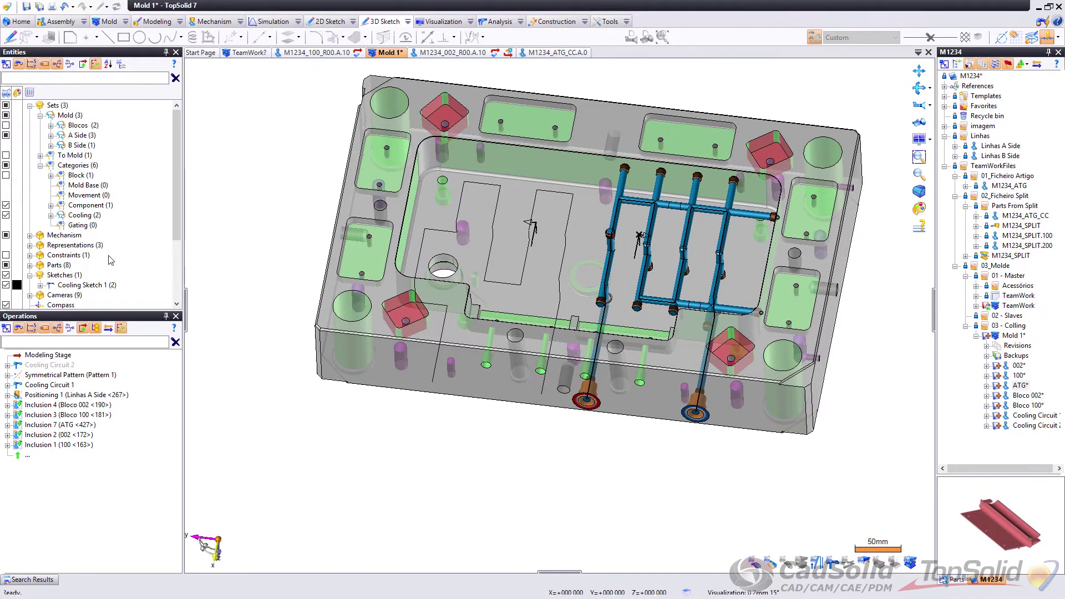
right_click(40, 367)
click(72, 393)
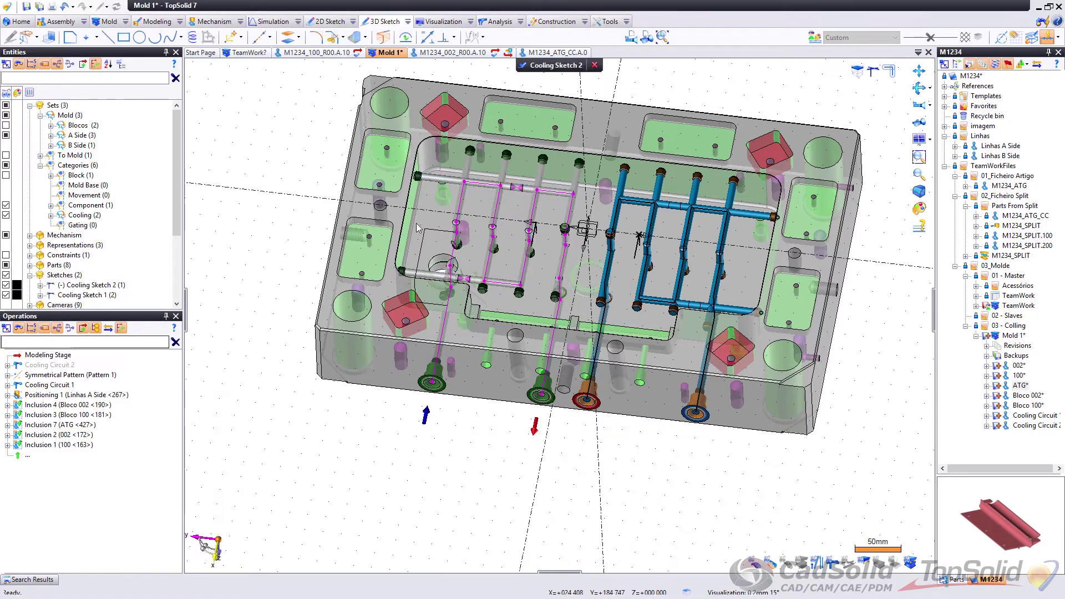
Step: Hide the A Side set to isolate both cooling circuits and examine the plugs and connectors of the mirrored circuit
scroll(535, 291, up, 3)
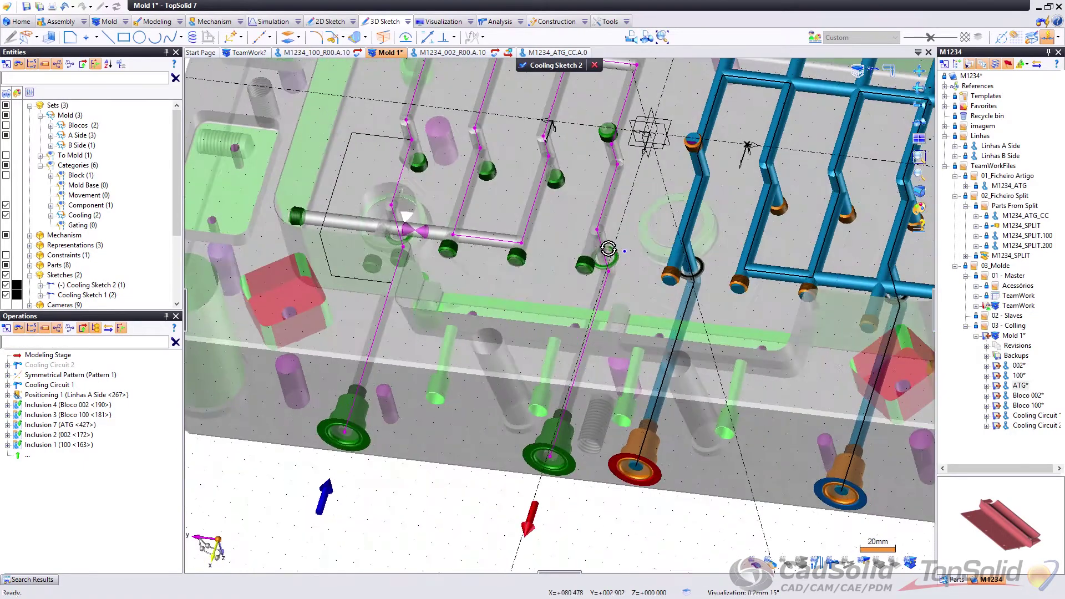
middle_drag(608, 249, 616, 244)
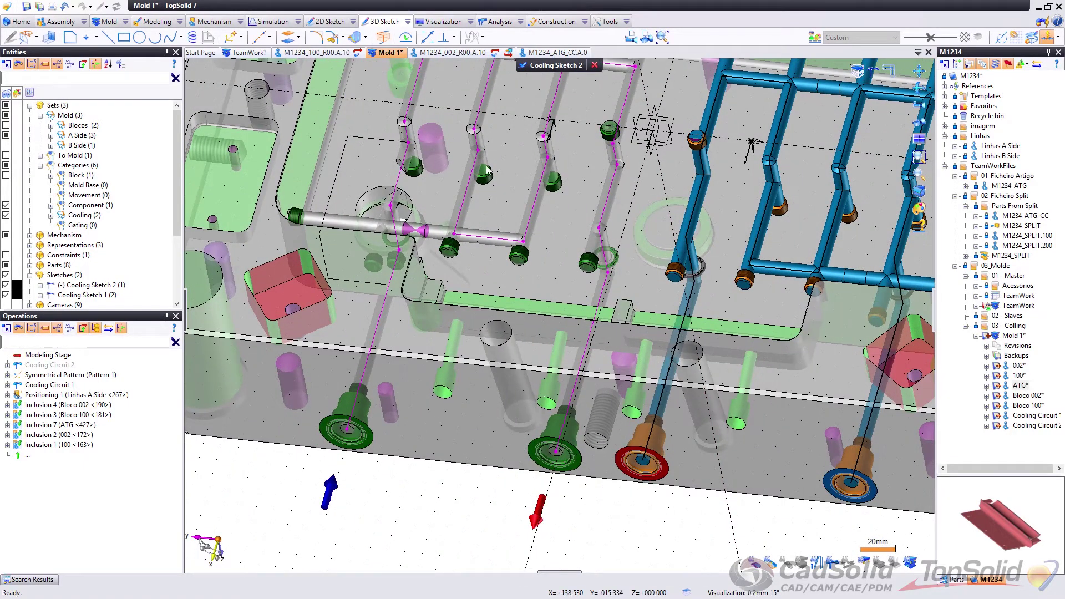
scroll(486, 171, down, 3)
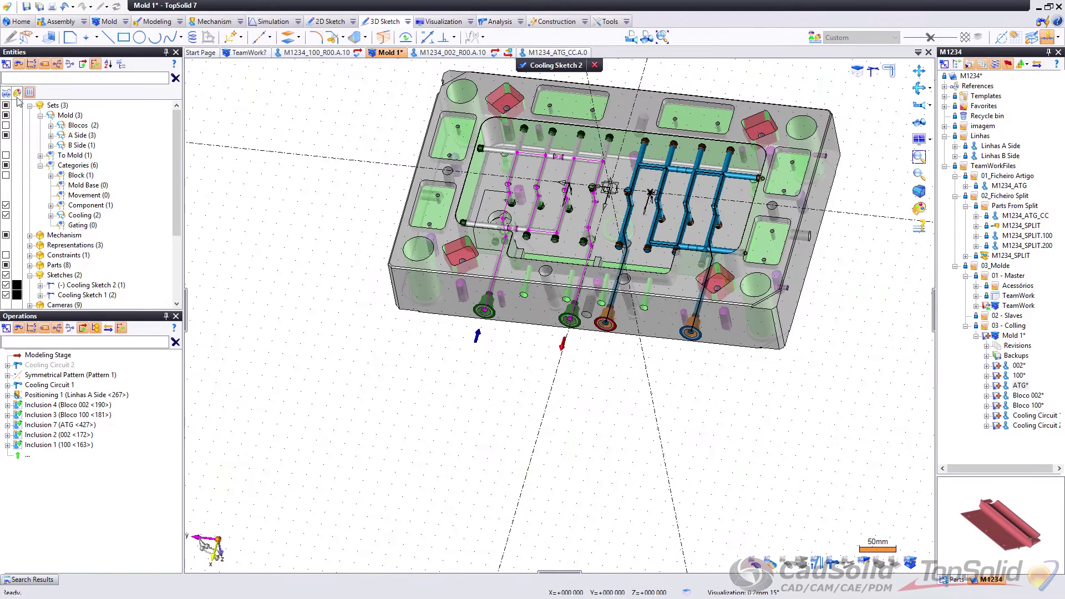
click(6, 135)
middle_drag(445, 208, 548, 232)
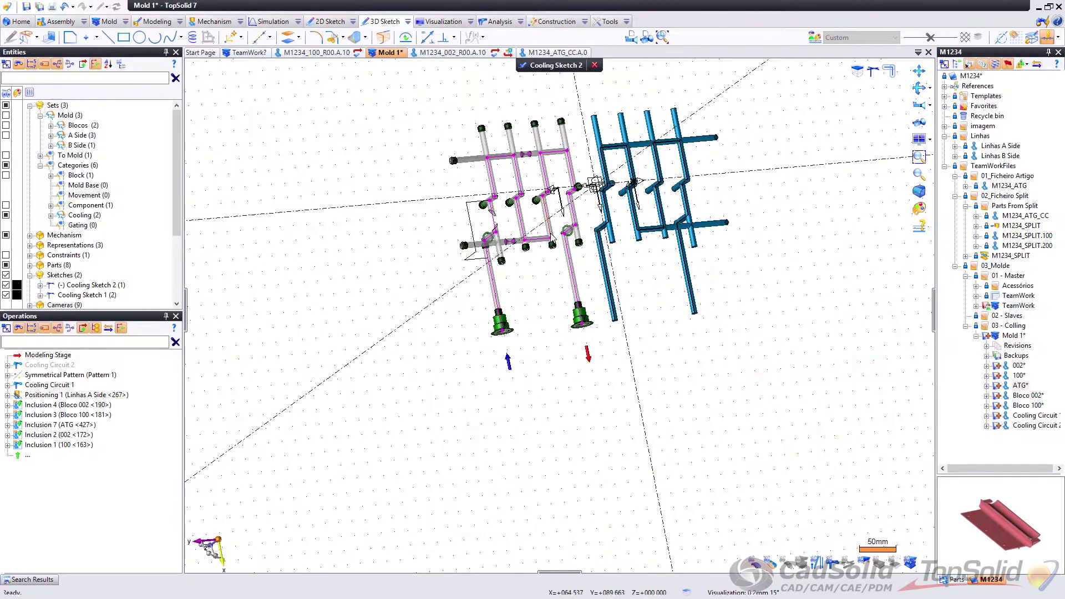
scroll(549, 232, up, 1)
middle_drag(549, 148, 463, 118)
mouse_move(685, 155)
middle_down()
mouse_move(669, 155)
mouse_move(655, 183)
mouse_move(657, 161)
middle_up()
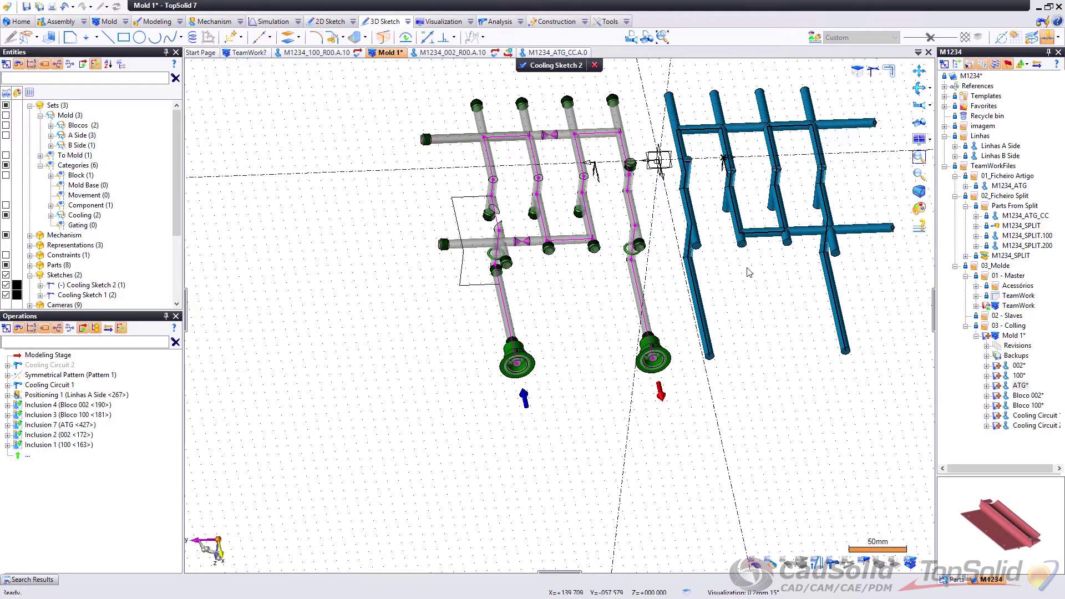
Step: Fix all the geometry of Cooling Sketch 2 in the mirrored circuit
scroll(472, 183, down, 2)
drag(391, 111, 574, 326)
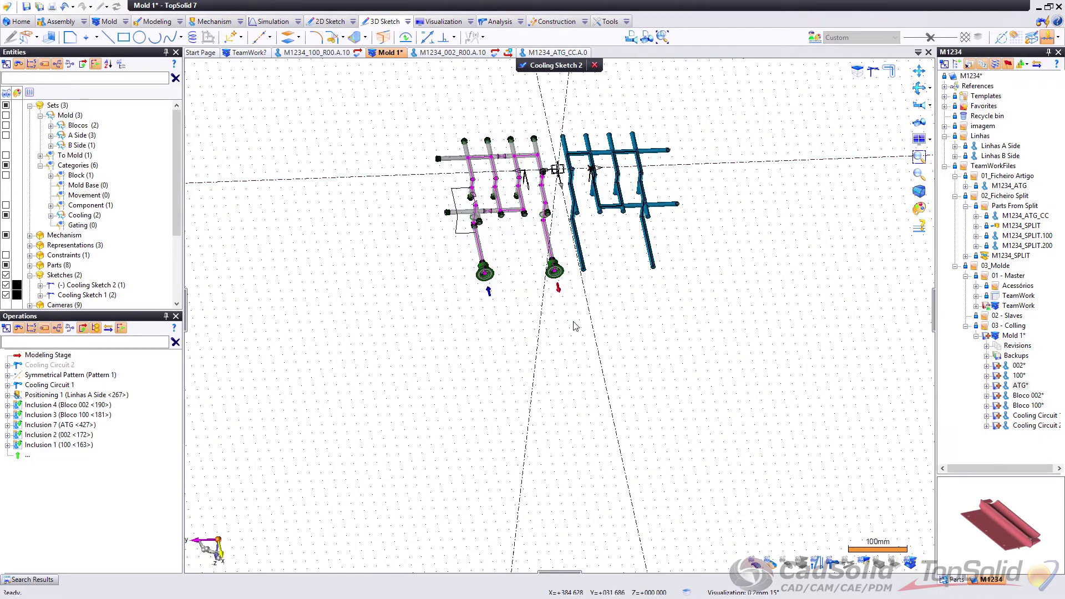
right_click(548, 250)
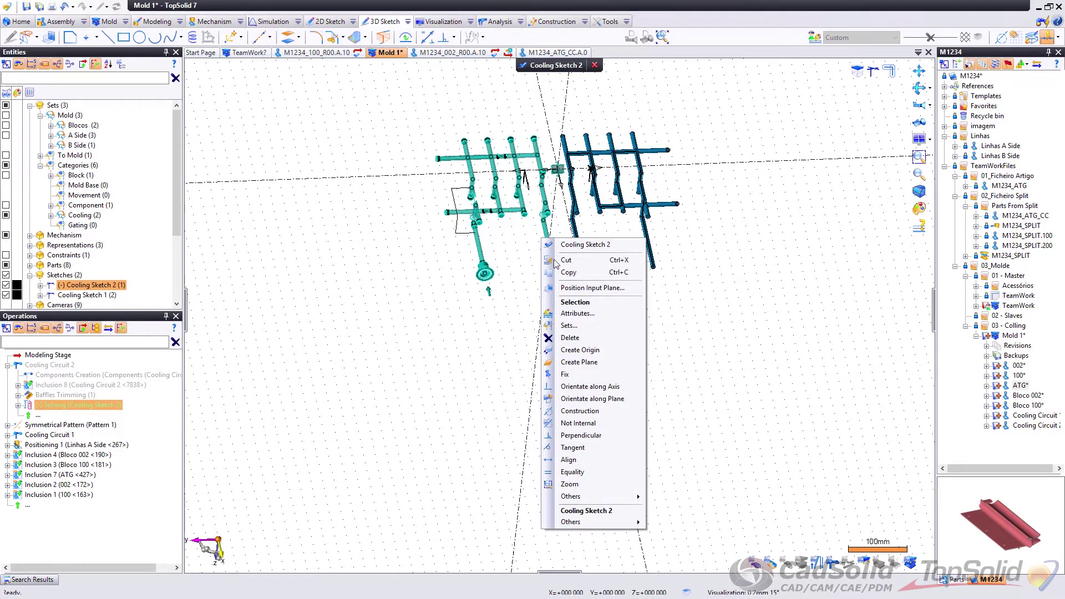
click(563, 381)
scroll(541, 224, up, 2)
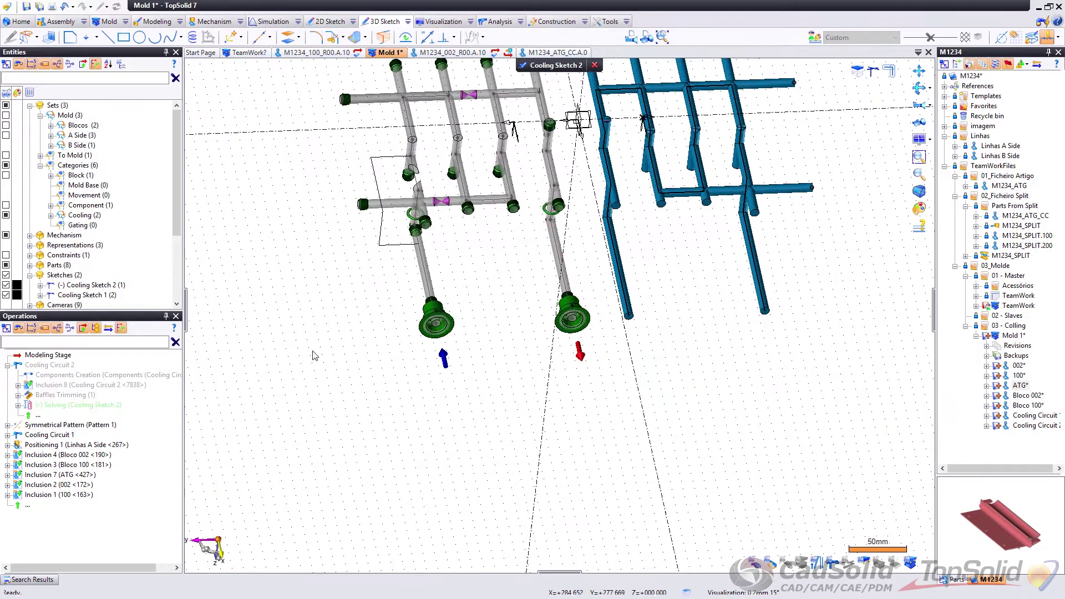
scroll(551, 188, up, 2)
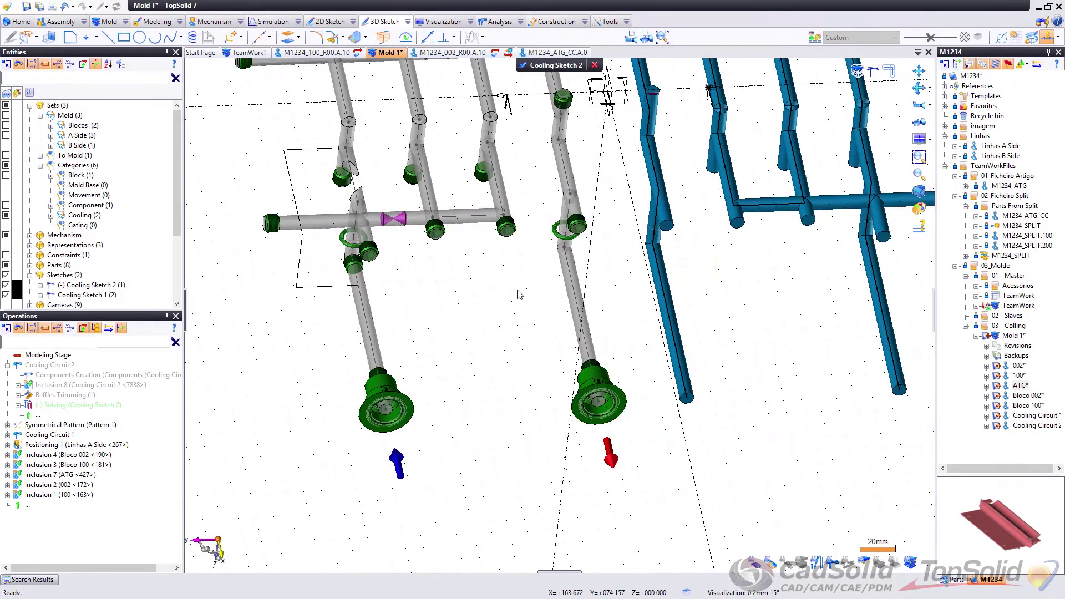
scroll(482, 216, down, 2)
middle_drag(489, 212, 467, 230)
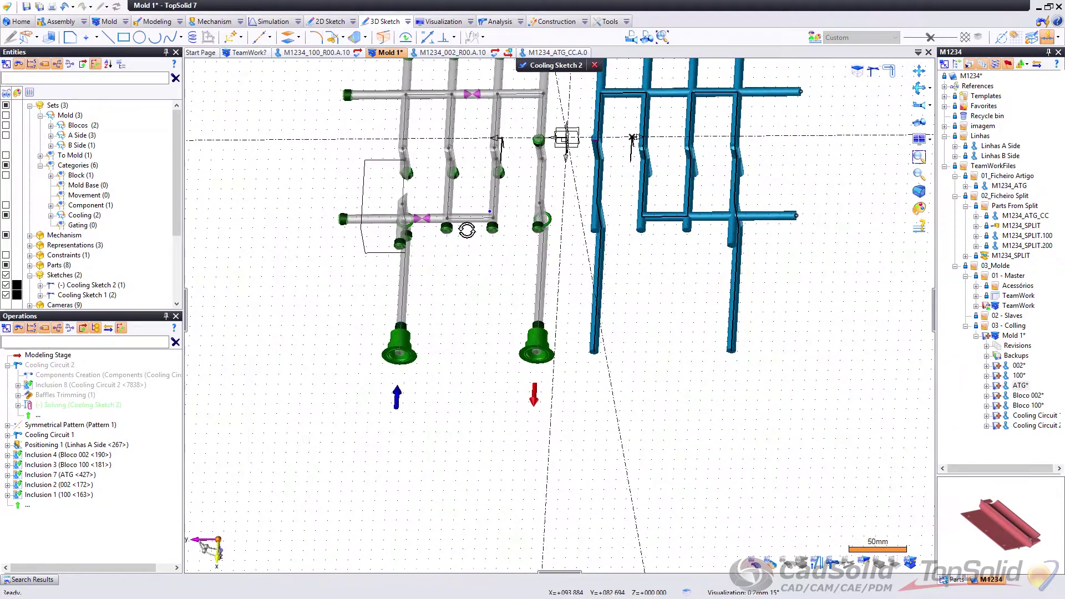
scroll(478, 95, up, 4)
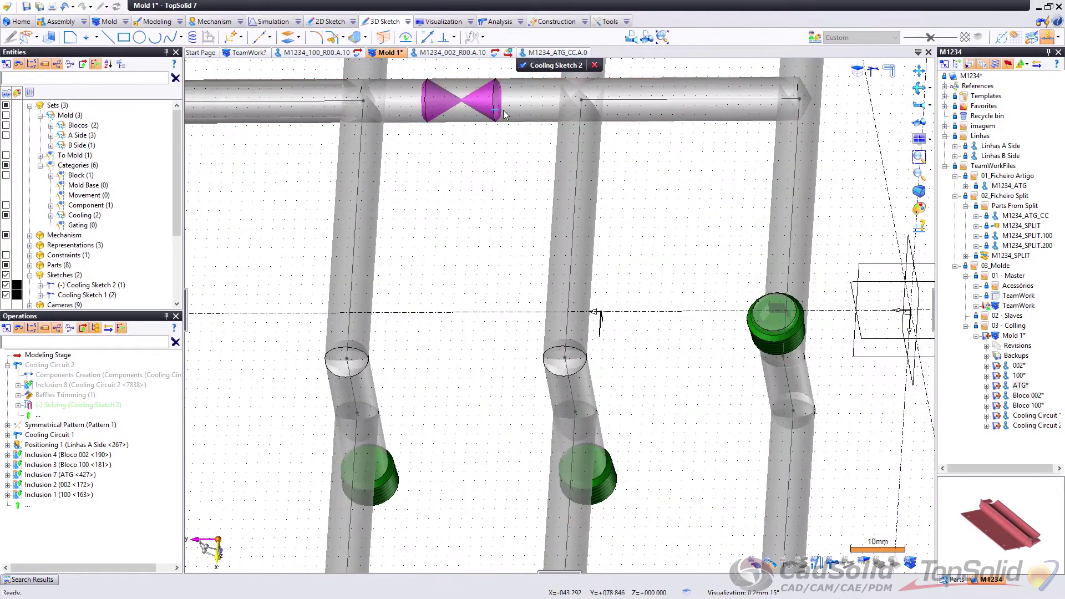
scroll(505, 111, down, 2)
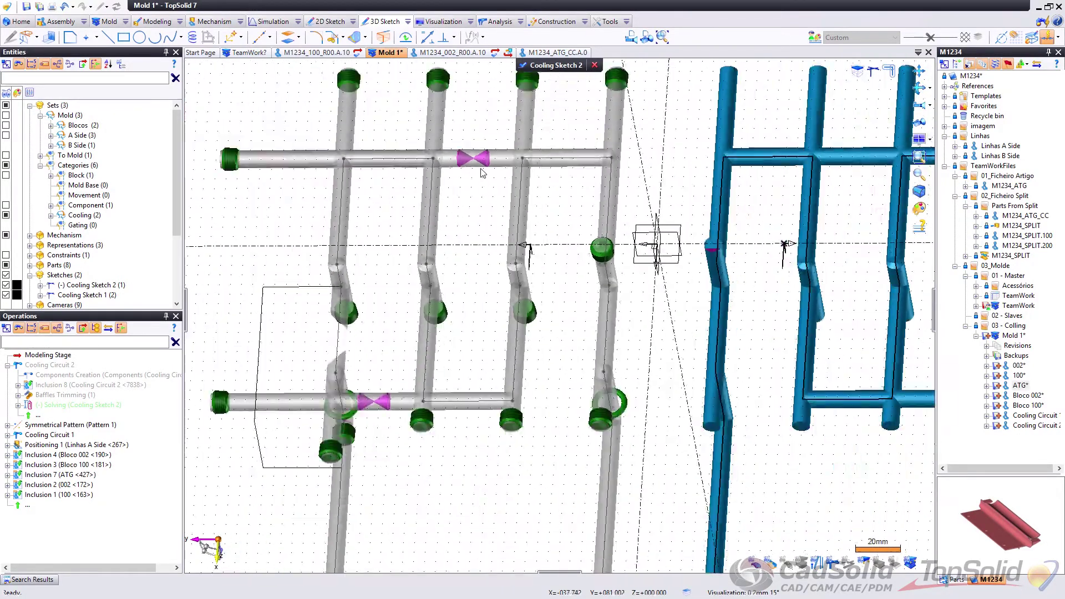
click(427, 38)
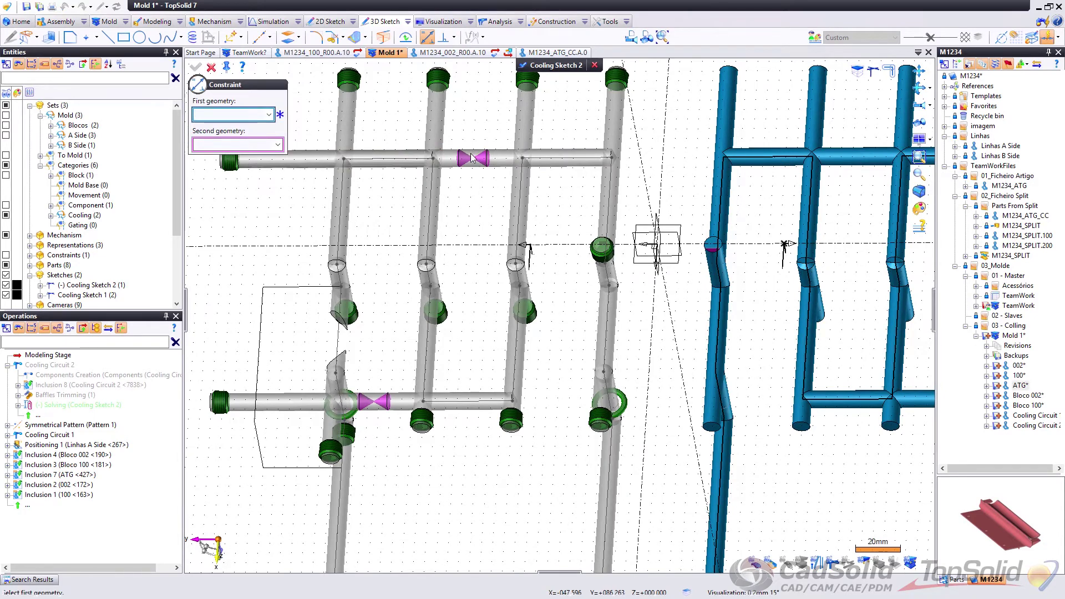
scroll(472, 158, up, 3)
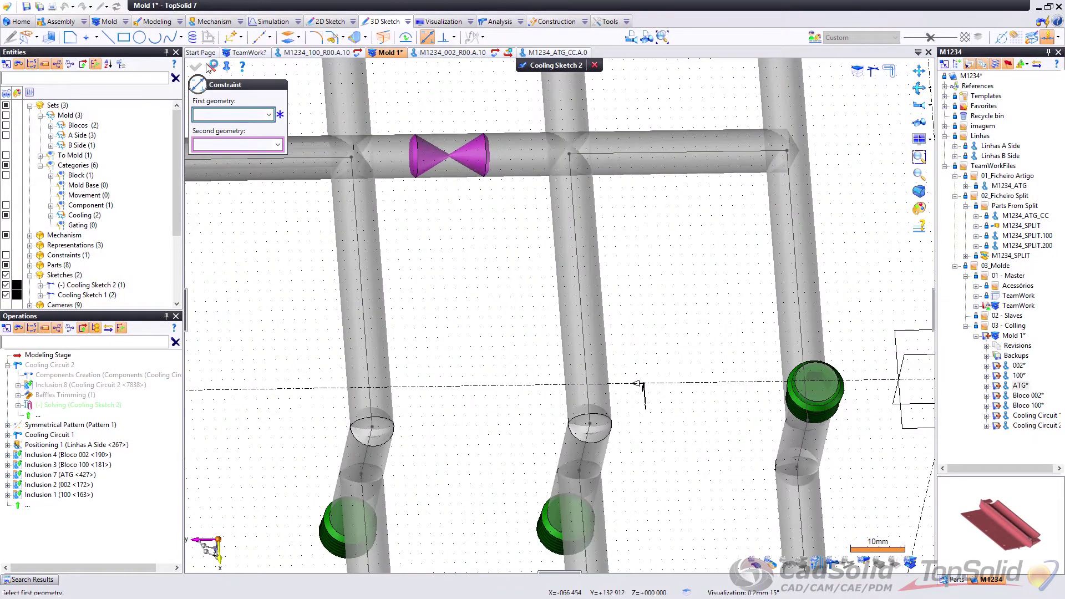
click(208, 66)
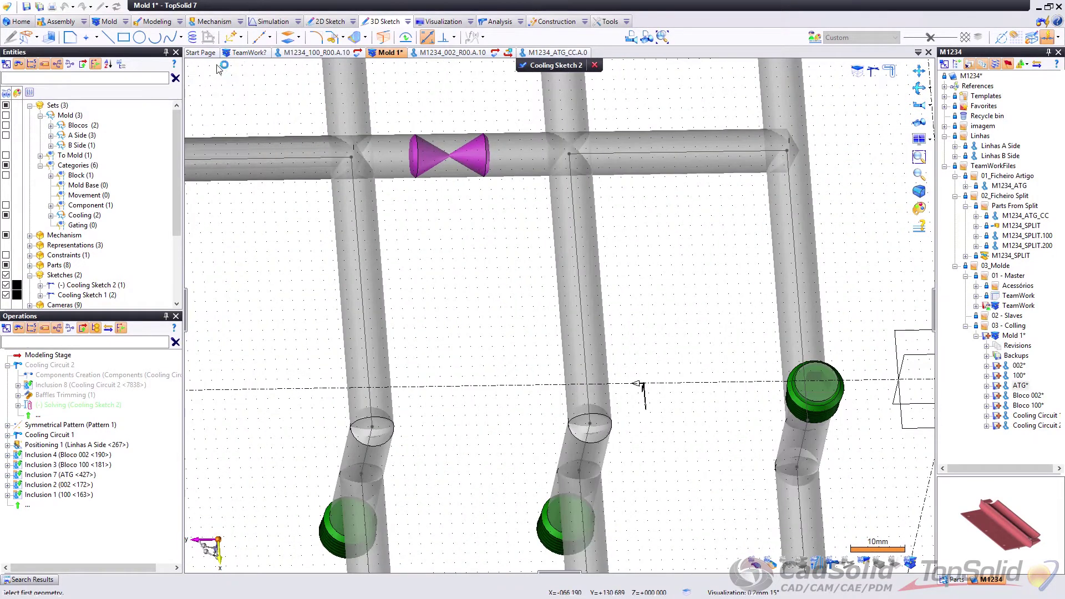
Step: Select Drilling 24, finish editing the sketch and reopen Cooling Sketch 2 of Cooling Circuit 2 for editing
click(422, 164)
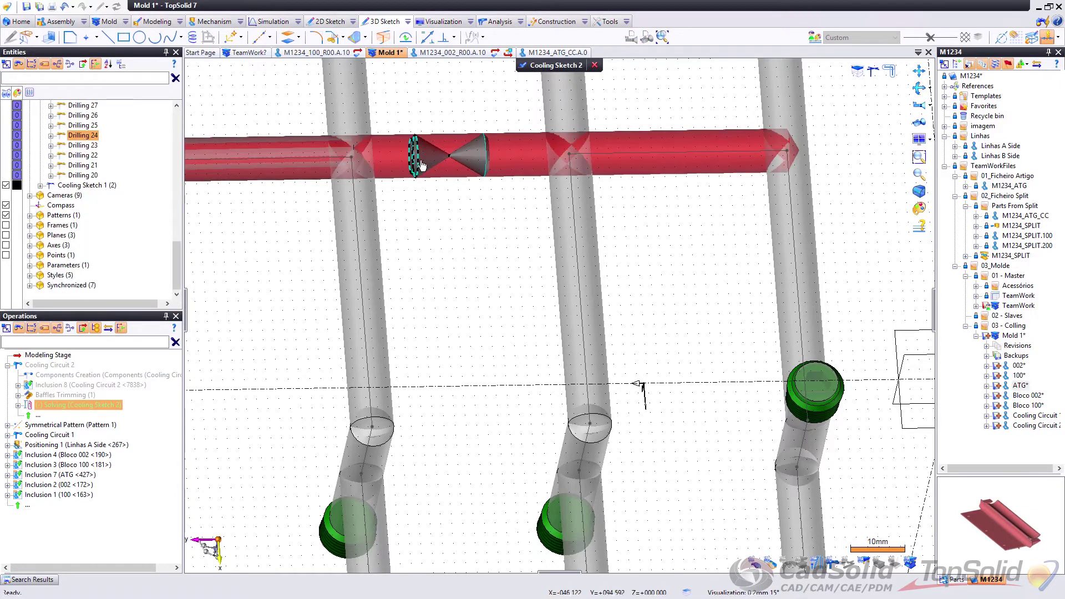
right_click(420, 162)
double_click(39, 416)
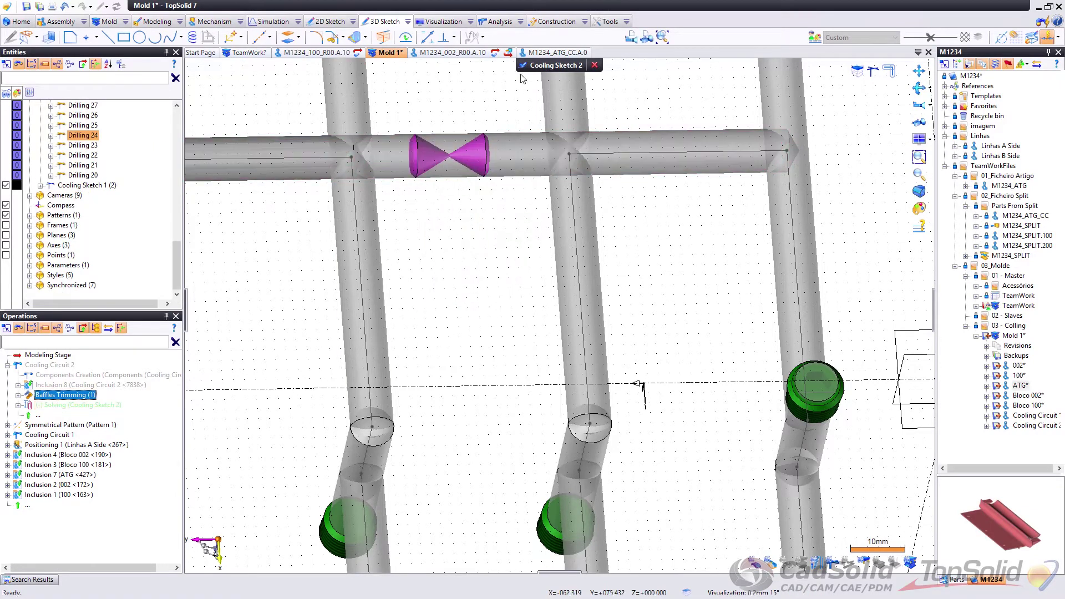
click(56, 405)
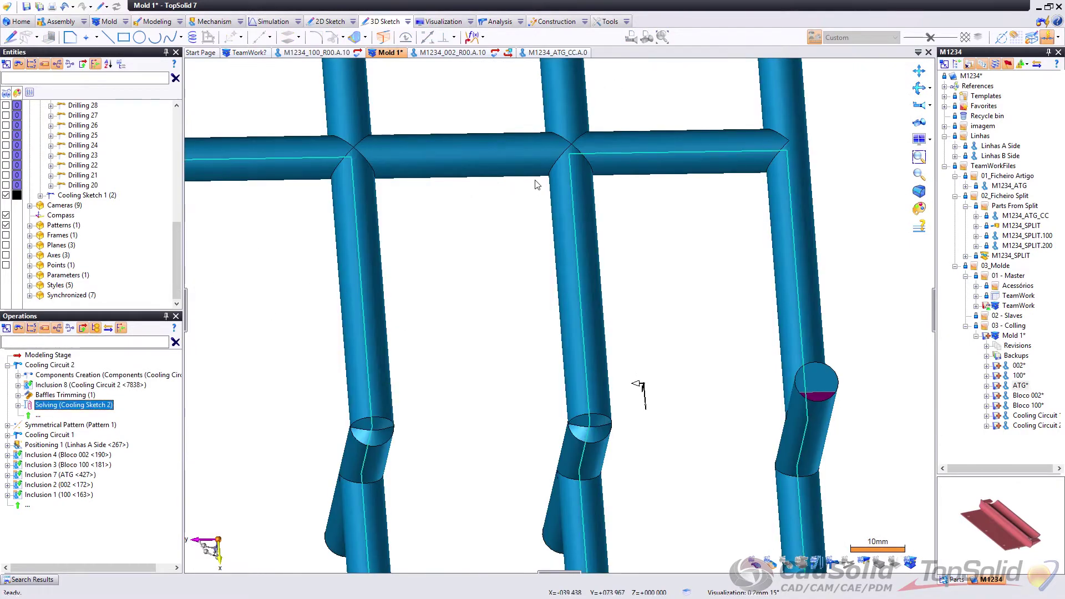
right_click(31, 366)
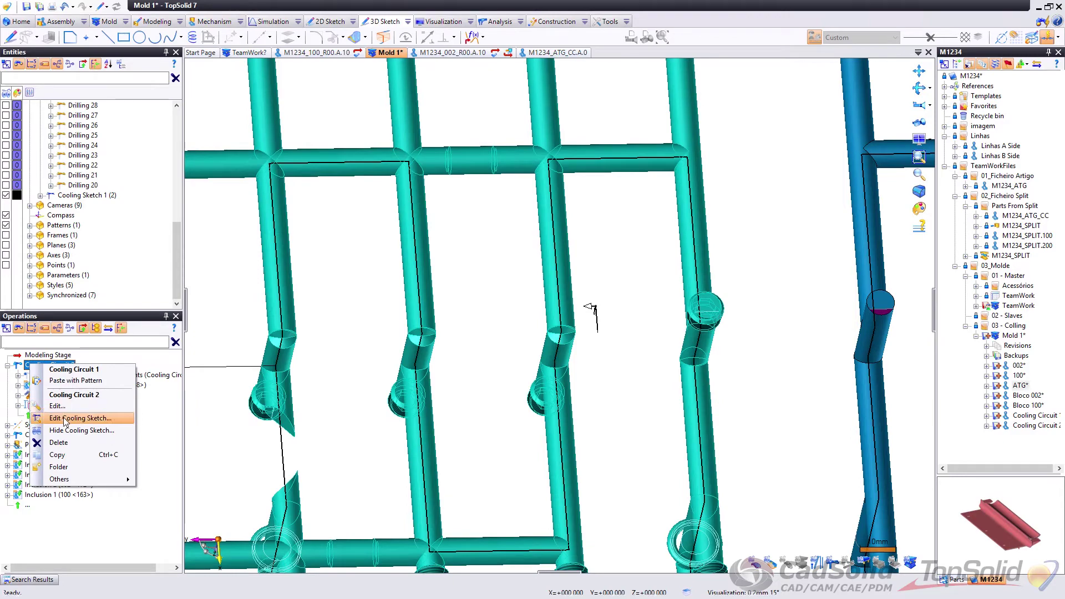
click(63, 420)
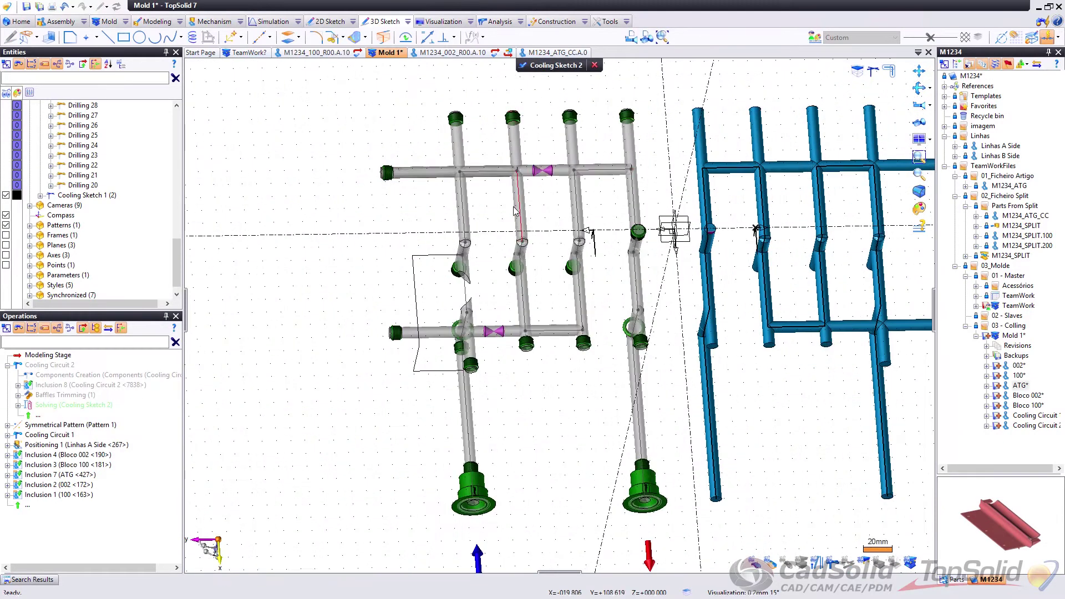
Step: Show part 100 of the A Side set and examine how the mirrored circuit runs through it
scroll(487, 242, up, 3)
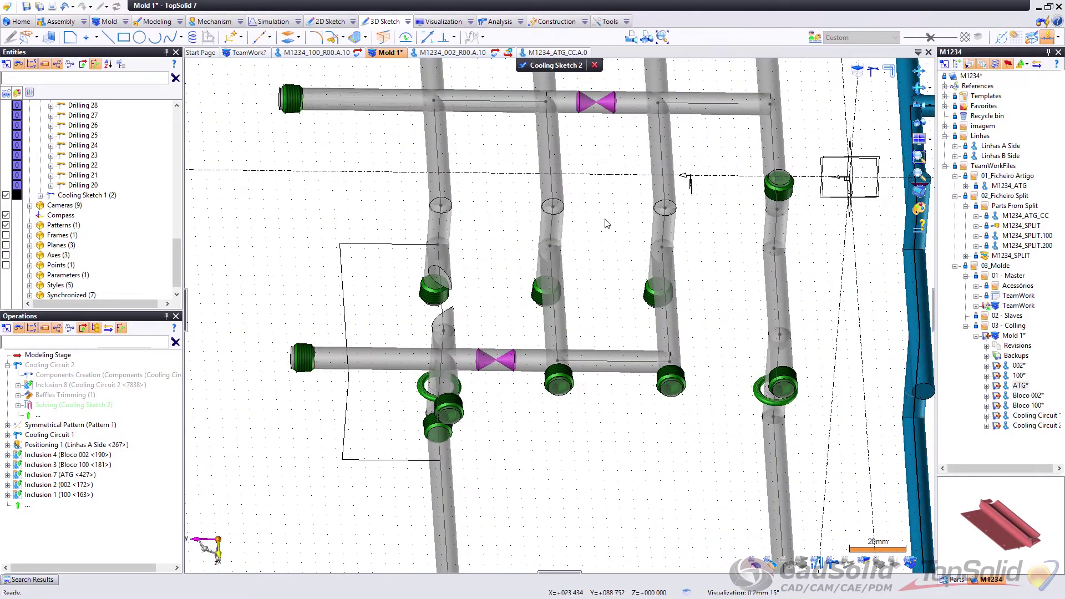
middle_drag(458, 316, 278, 238)
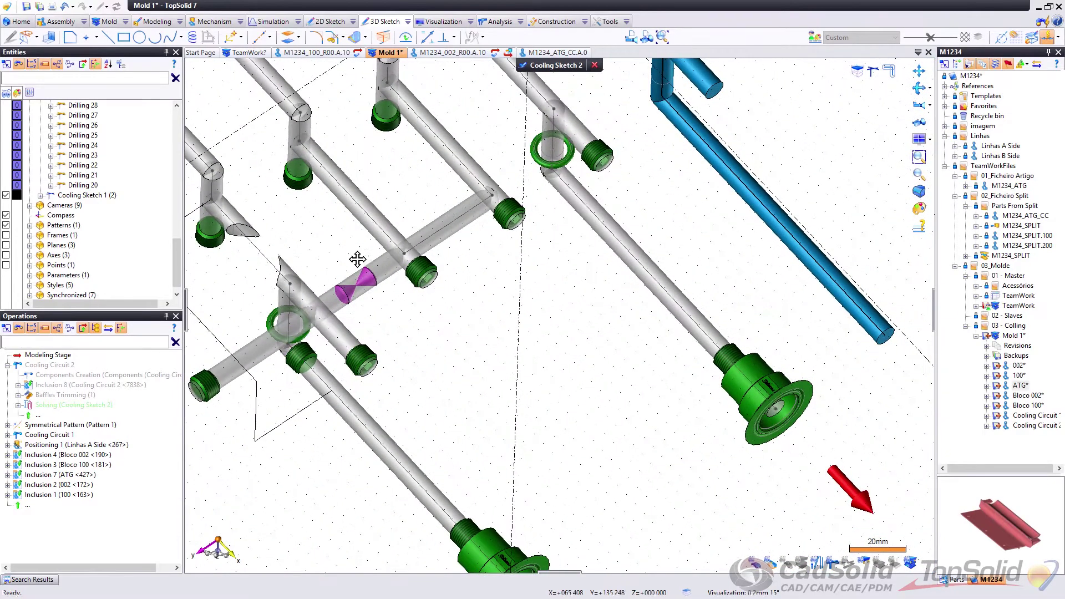
scroll(486, 329, up, 2)
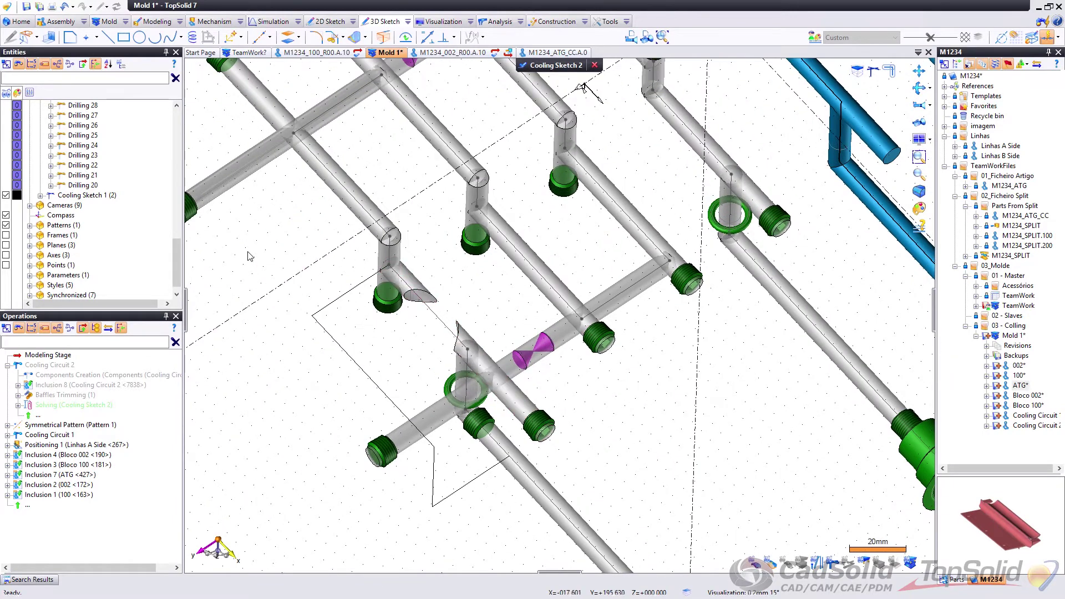
drag(176, 264, 175, 133)
click(51, 135)
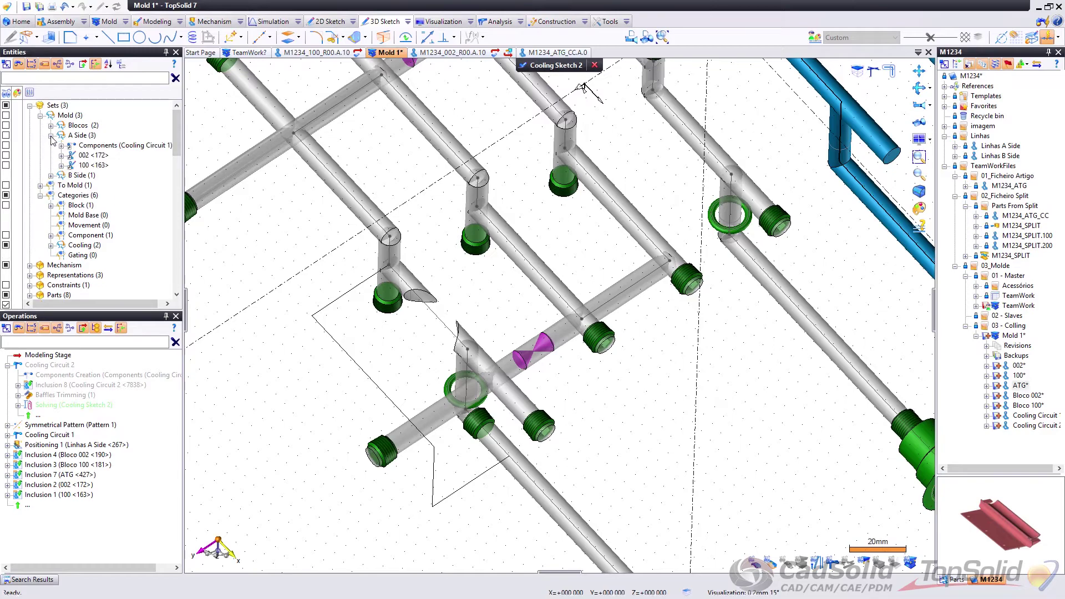
click(6, 165)
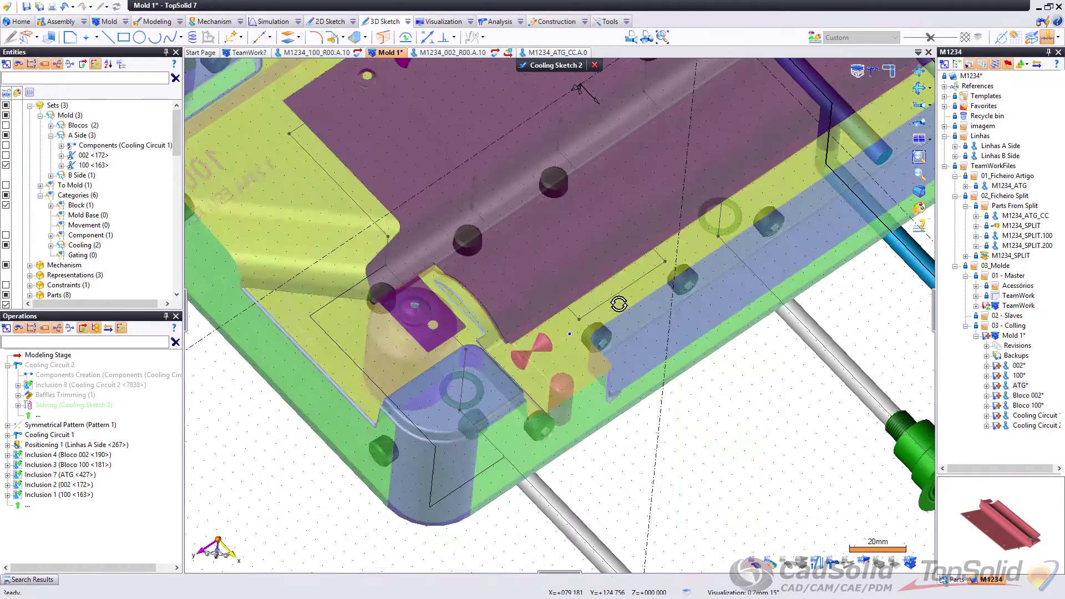
middle_drag(617, 302, 671, 278)
Step: Finish editing Cooling Sketch 2 and examine the circuit around the large round hole in the corner of part 100
right_click(670, 275)
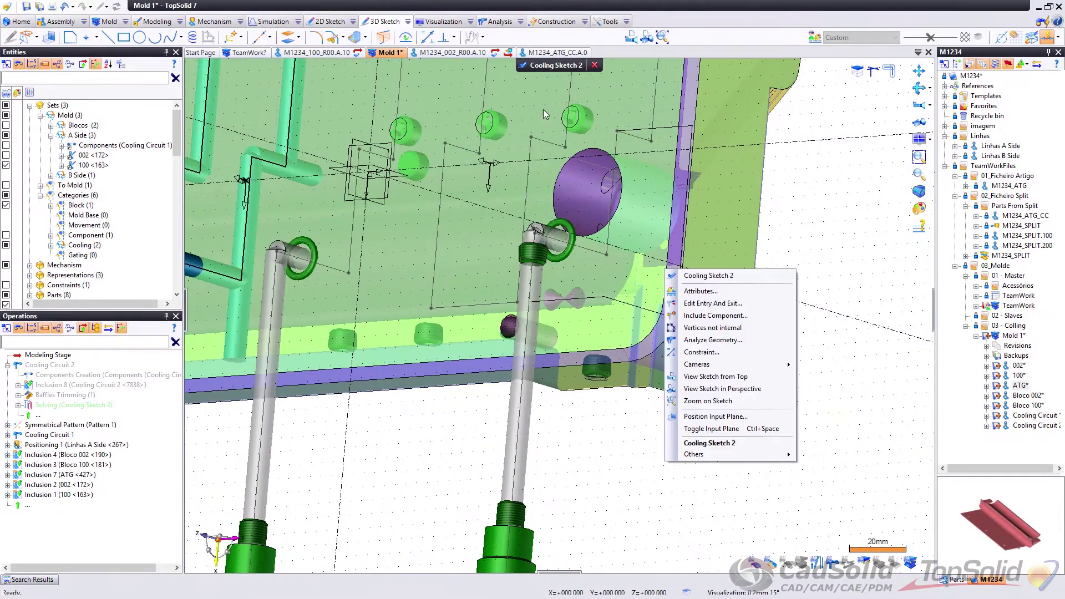
click(535, 66)
middle_drag(610, 261, 696, 261)
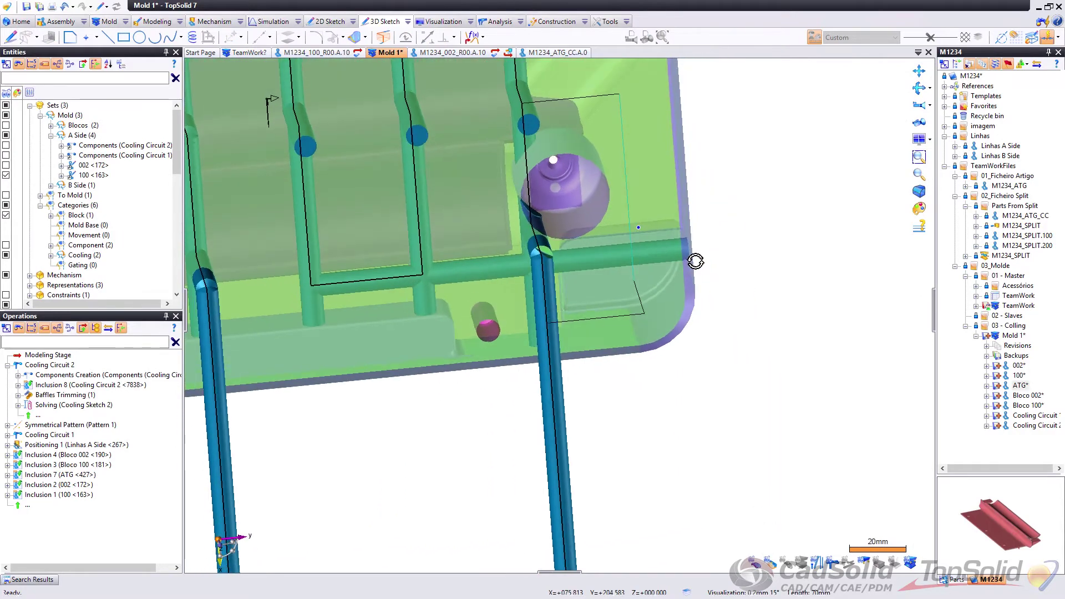
scroll(552, 211, up, 4)
middle_drag(552, 212, 597, 206)
scroll(524, 164, down, 3)
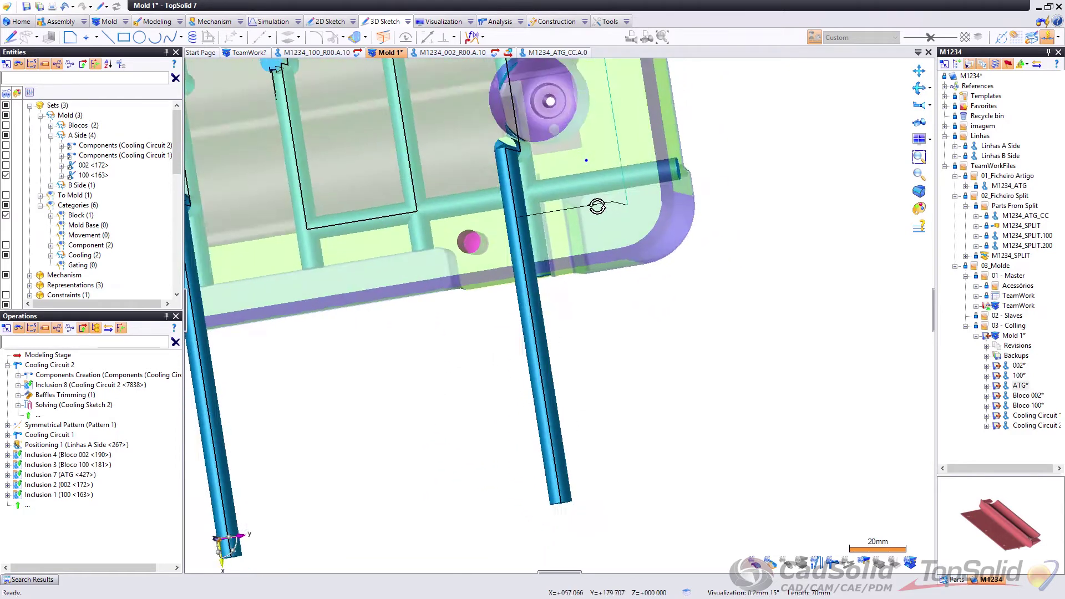
drag(597, 206, 596, 148)
scroll(596, 149, down, 3)
right_click(596, 138)
click(539, 329)
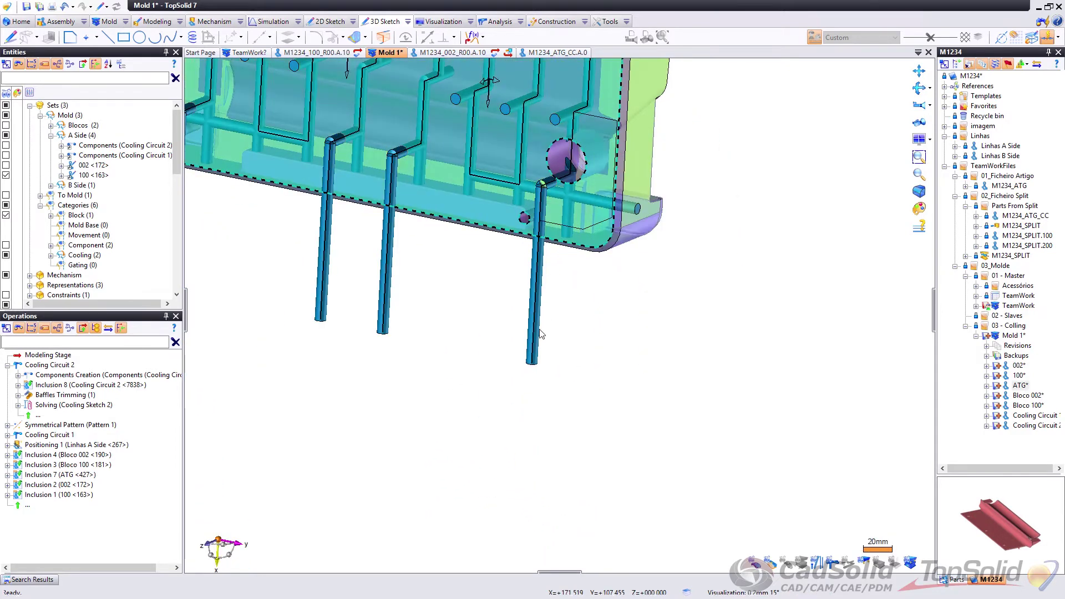
Step: Reopen Cooling Sketch 2 for editing and hide part 100 of the A Side set
right_click(541, 332)
click(575, 382)
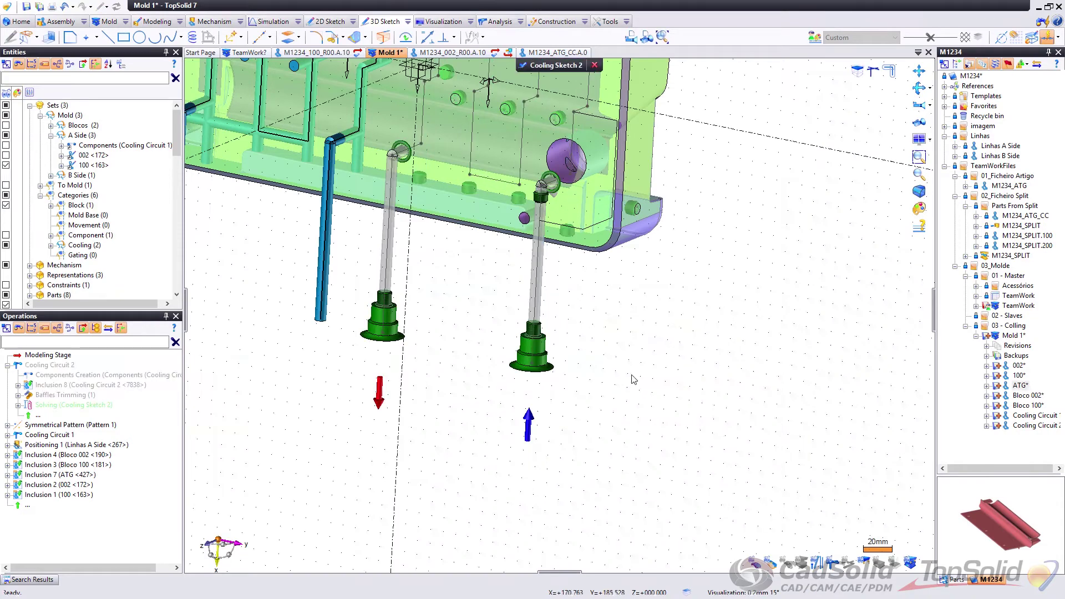
scroll(540, 152, up, 3)
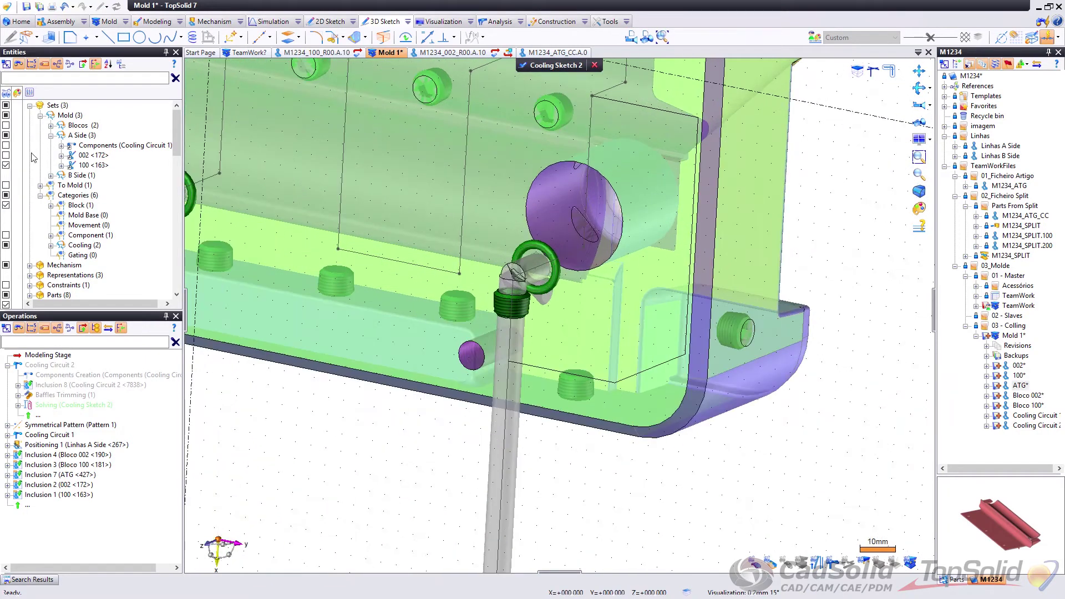
click(6, 166)
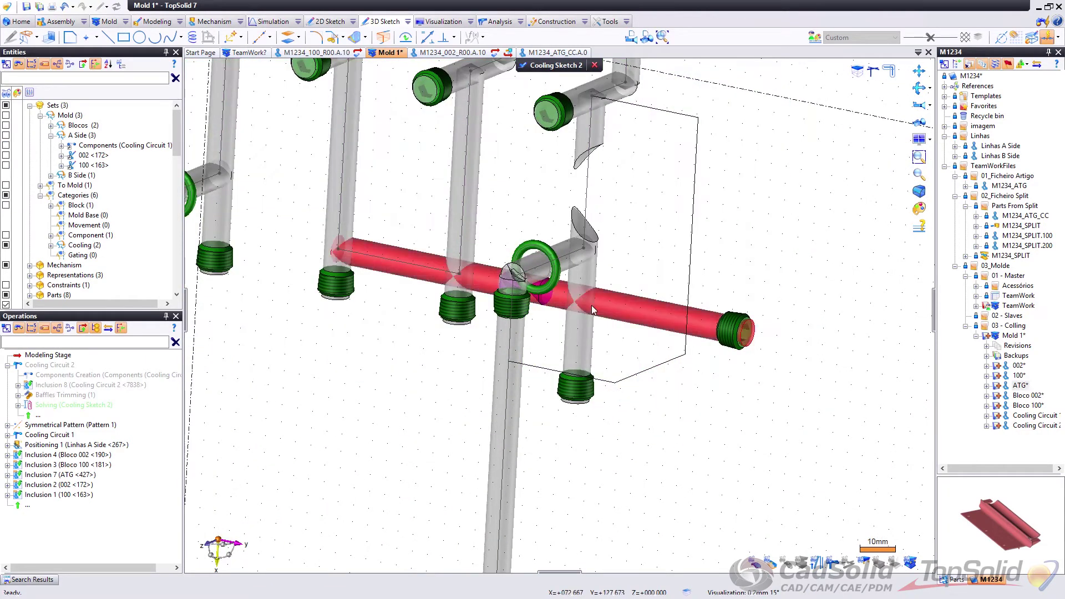
Step: Delete the segments of Drilling 21, Drilling 33 and Drilling 35, from the interrupted drilling down to the inlet connector
middle_drag(676, 295, 467, 250)
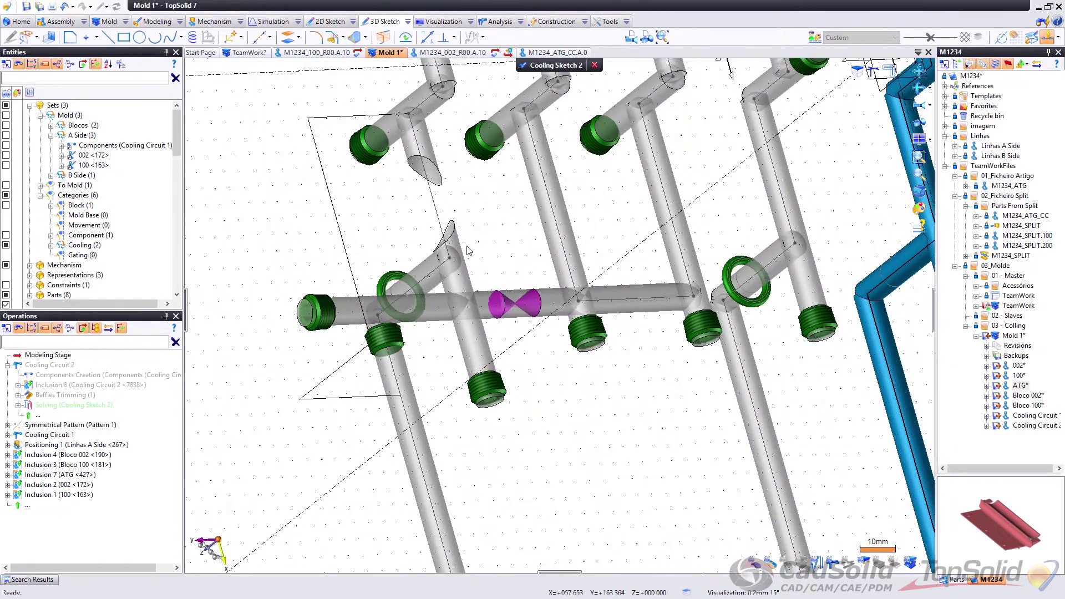
right_click(438, 215)
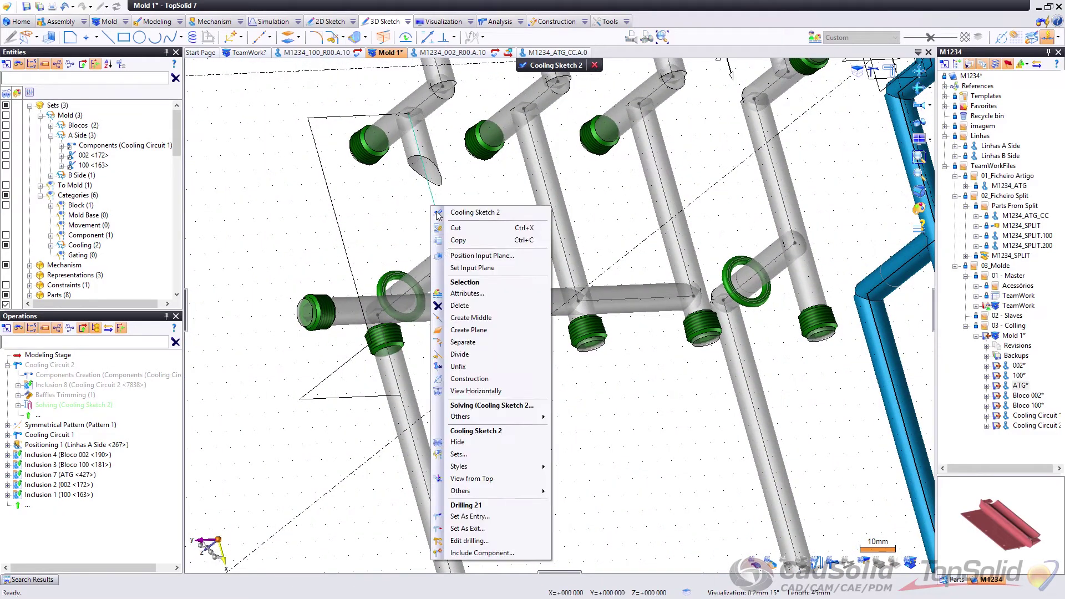
click(463, 311)
middle_drag(408, 265, 381, 266)
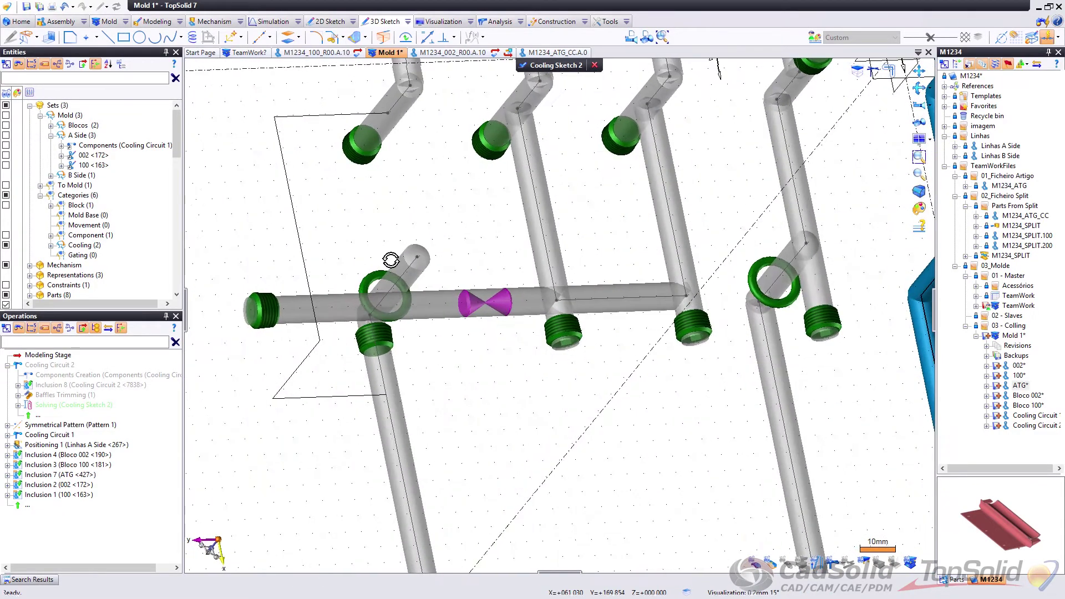
right_click(409, 274)
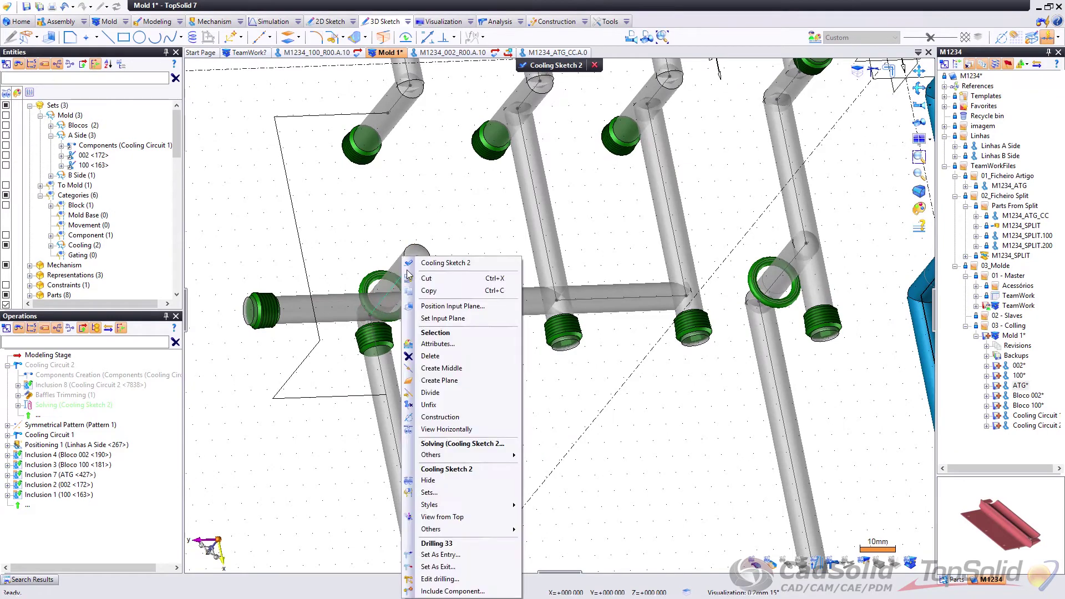
click(425, 358)
mouse_move(424, 370)
middle_down()
mouse_move(404, 391)
mouse_move(403, 367)
middle_up()
right_click(399, 363)
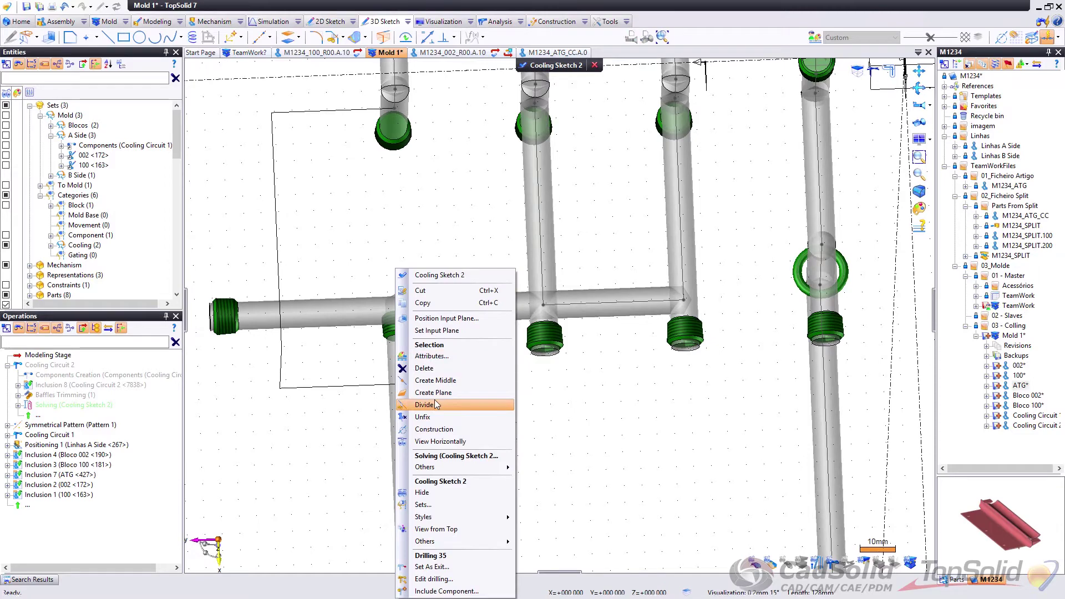
click(434, 404)
Step: Copy the five guide line segments of Sketches 11, 12, 13, 14 and 1 into Cooling Sketch 2 as the inlet branch
scroll(428, 290, down, 3)
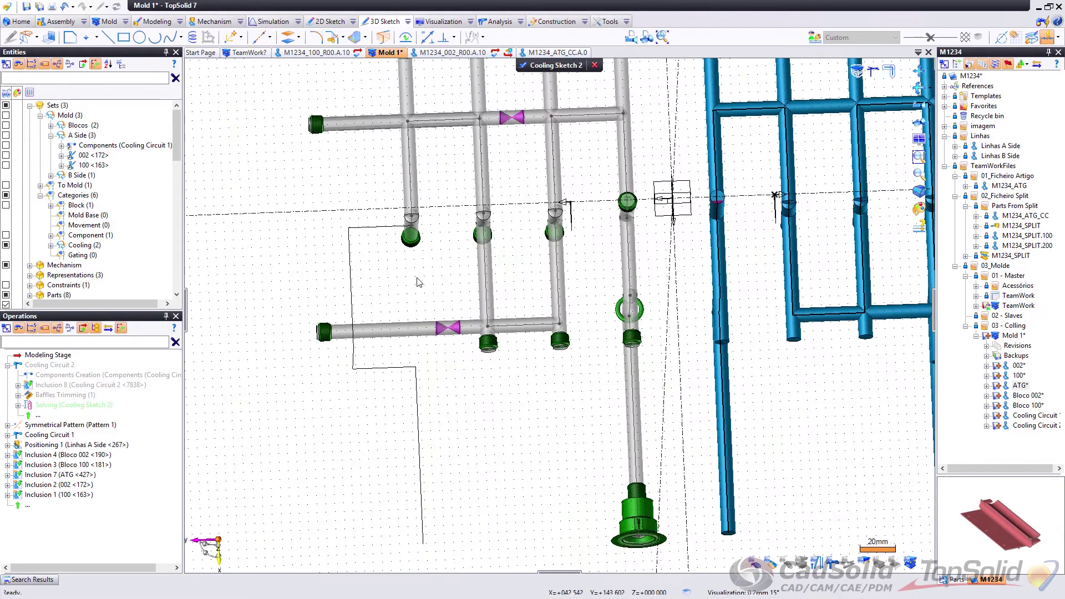
click(355, 38)
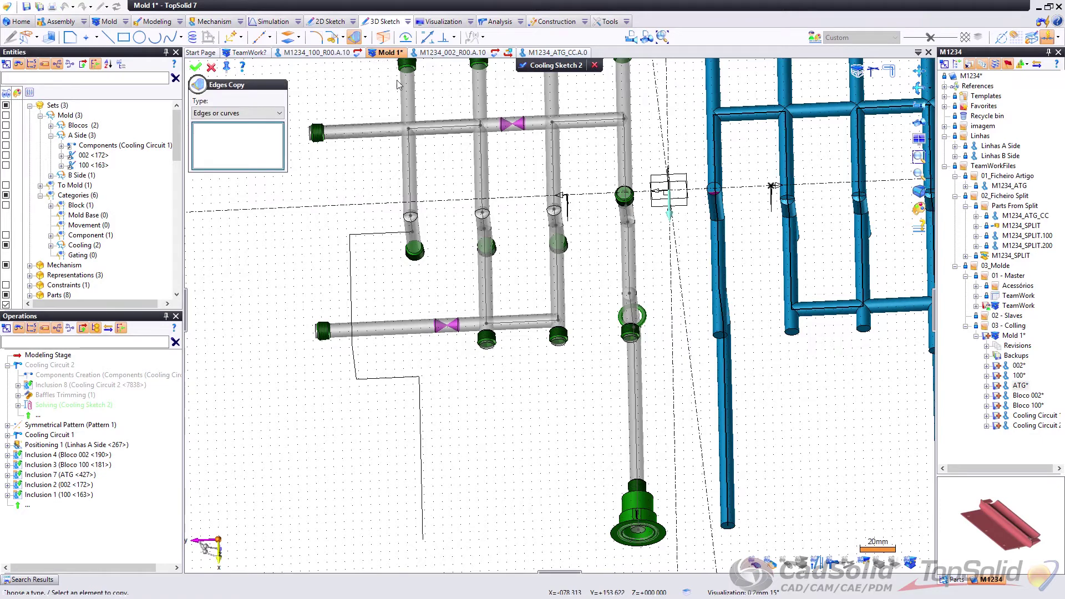
click(383, 239)
click(352, 270)
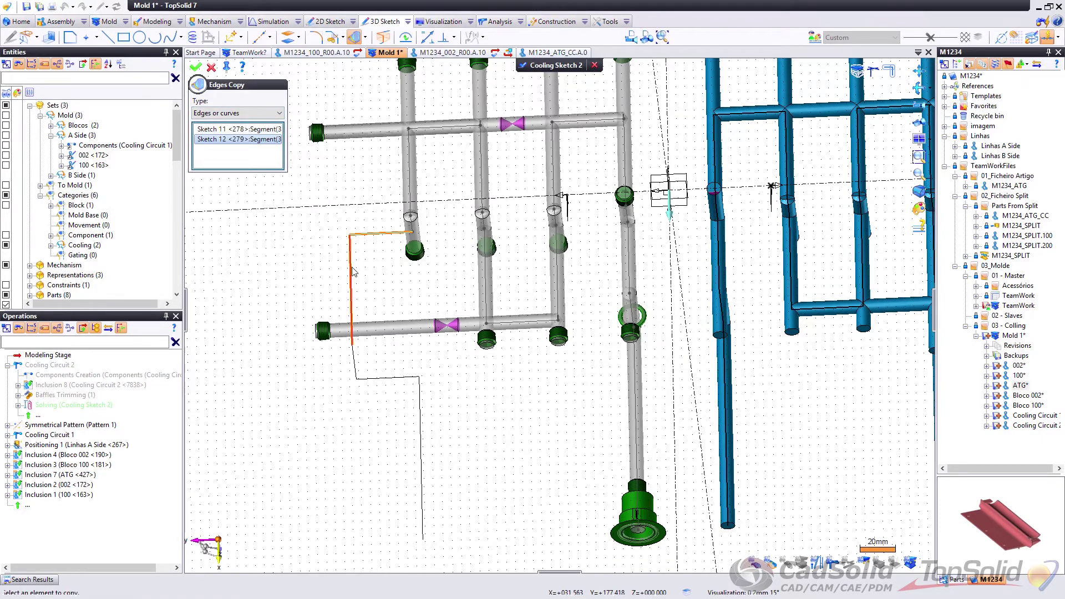
click(355, 364)
click(377, 382)
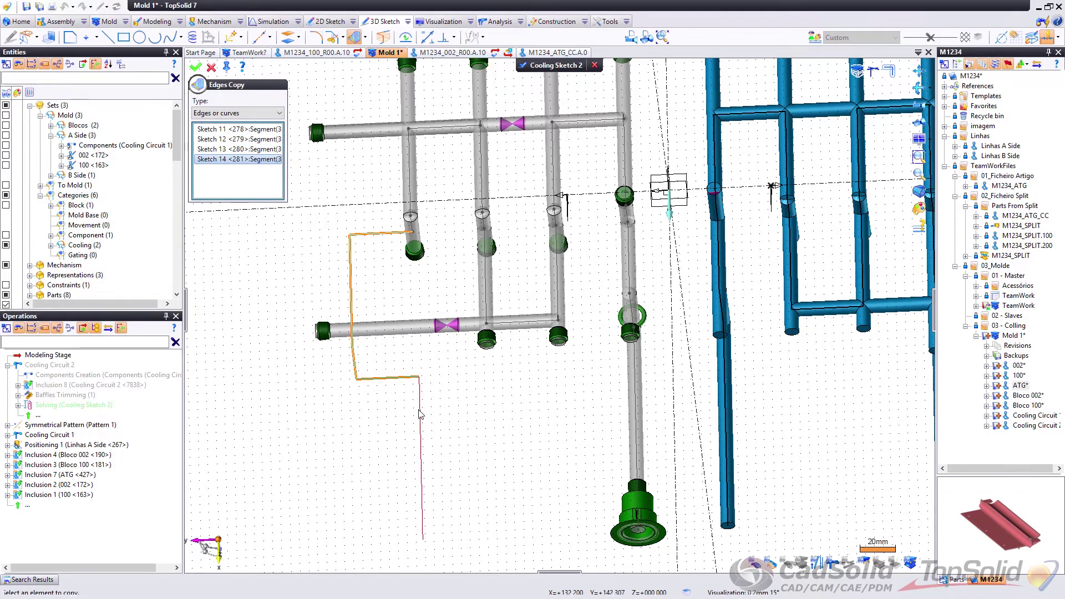
click(419, 413)
right_click(456, 390)
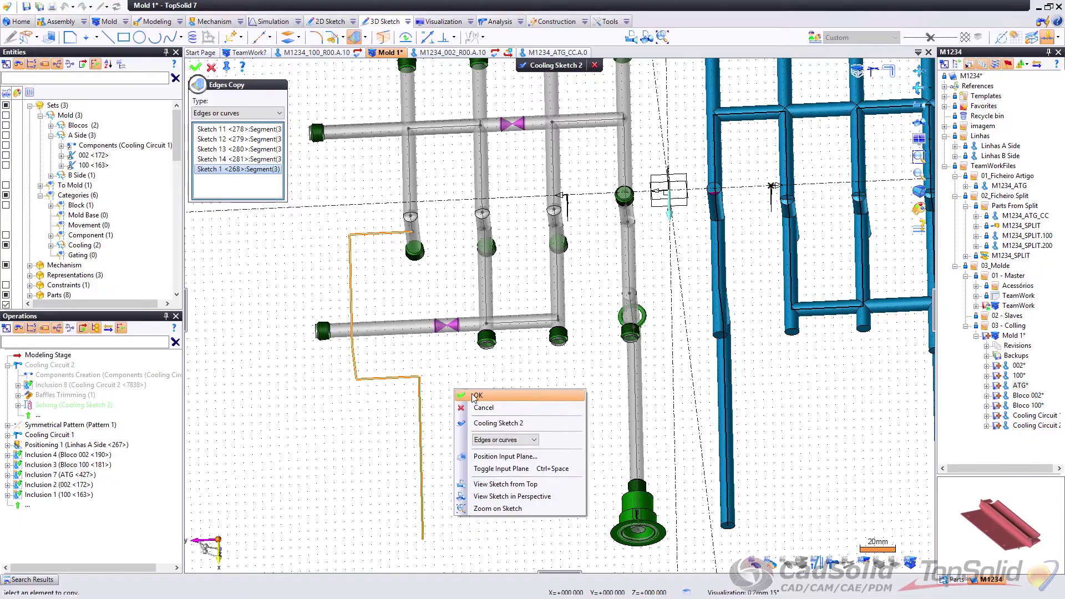
click(475, 396)
mouse_move(478, 397)
middle_down()
mouse_move(489, 416)
mouse_move(471, 342)
mouse_move(476, 436)
mouse_move(490, 397)
mouse_move(478, 388)
middle_up()
scroll(424, 394, up, 3)
scroll(516, 349, up, 1)
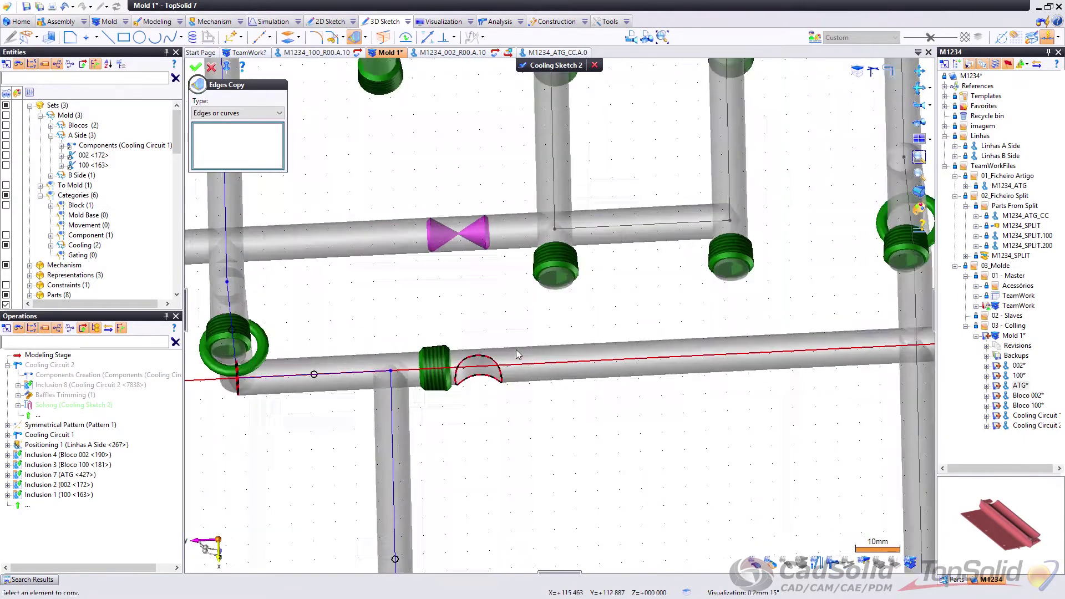
scroll(516, 350, up, 1)
middle_drag(516, 350, 514, 366)
scroll(522, 360, down, 3)
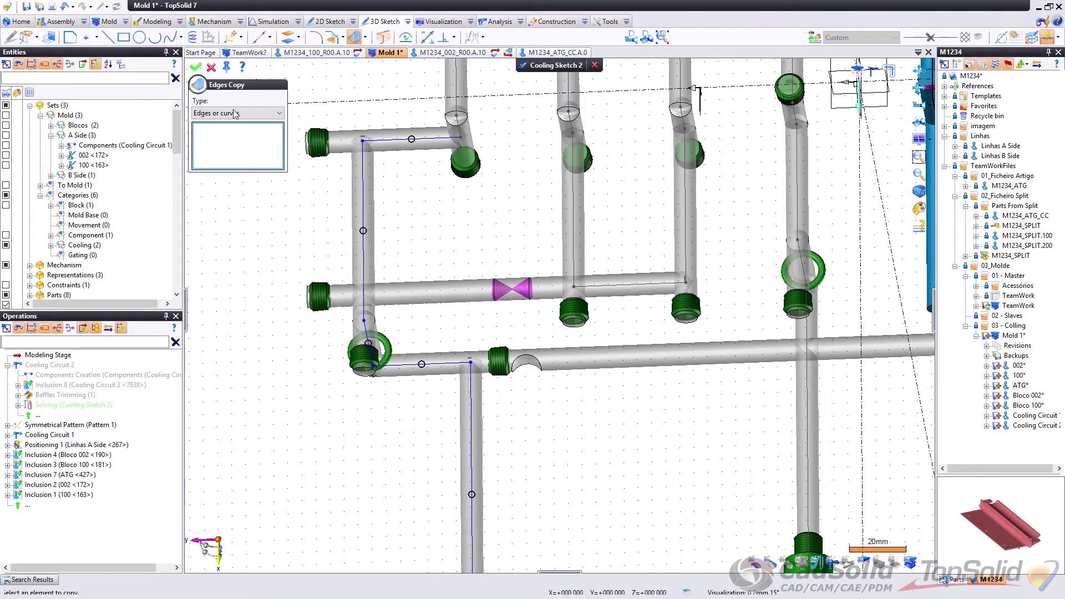
click(215, 67)
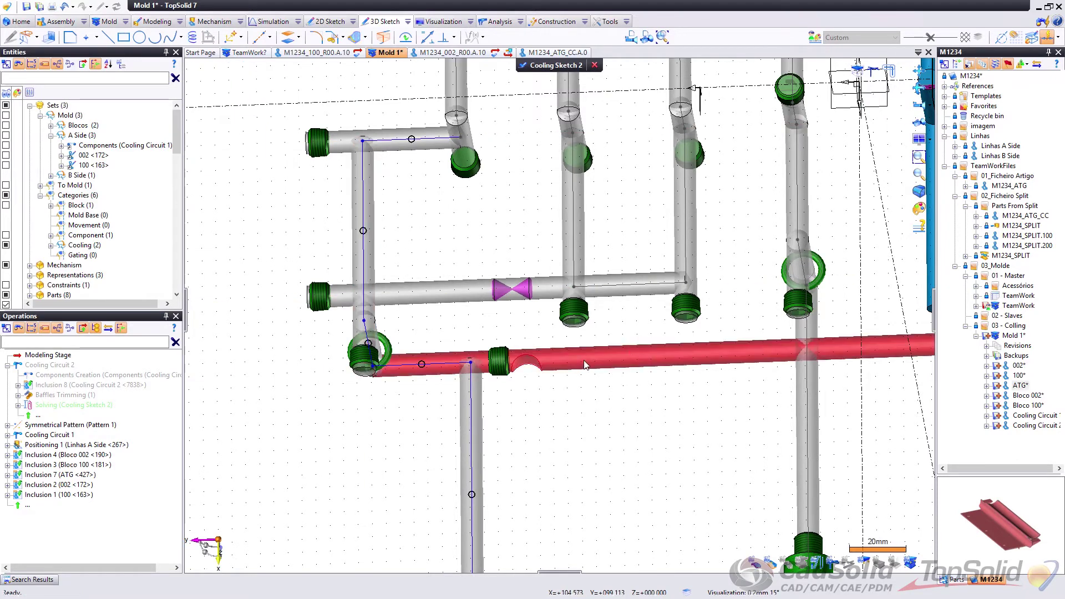
Step: Turn off the reversed direction of Drilling 42 so it enters from the opposite side of the circuit
right_click(527, 358)
click(561, 471)
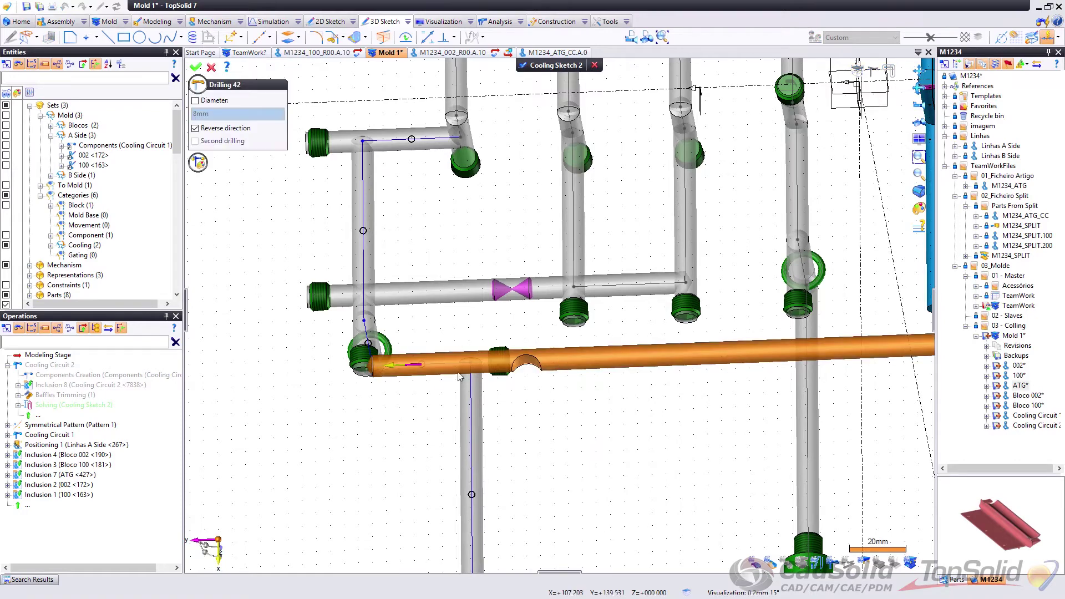
click(392, 367)
scroll(350, 388, down, 5)
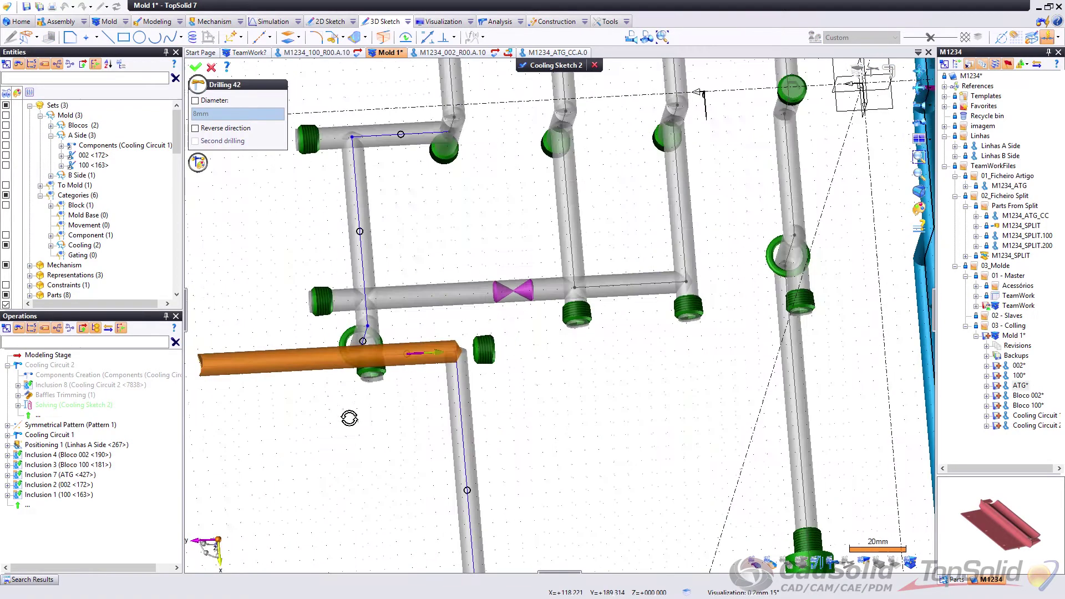
scroll(333, 354, up, 4)
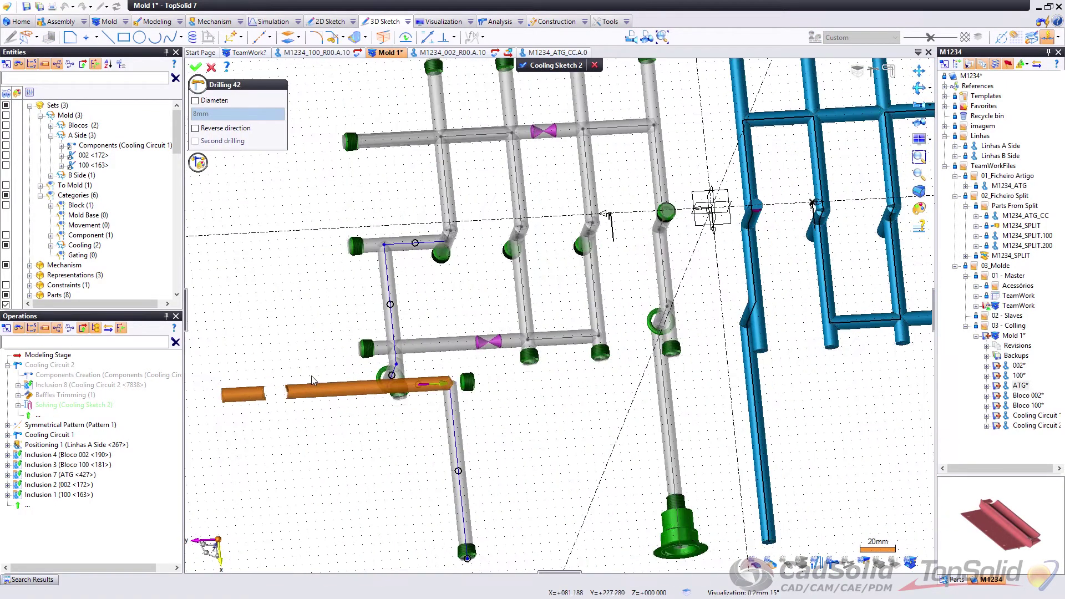
click(196, 67)
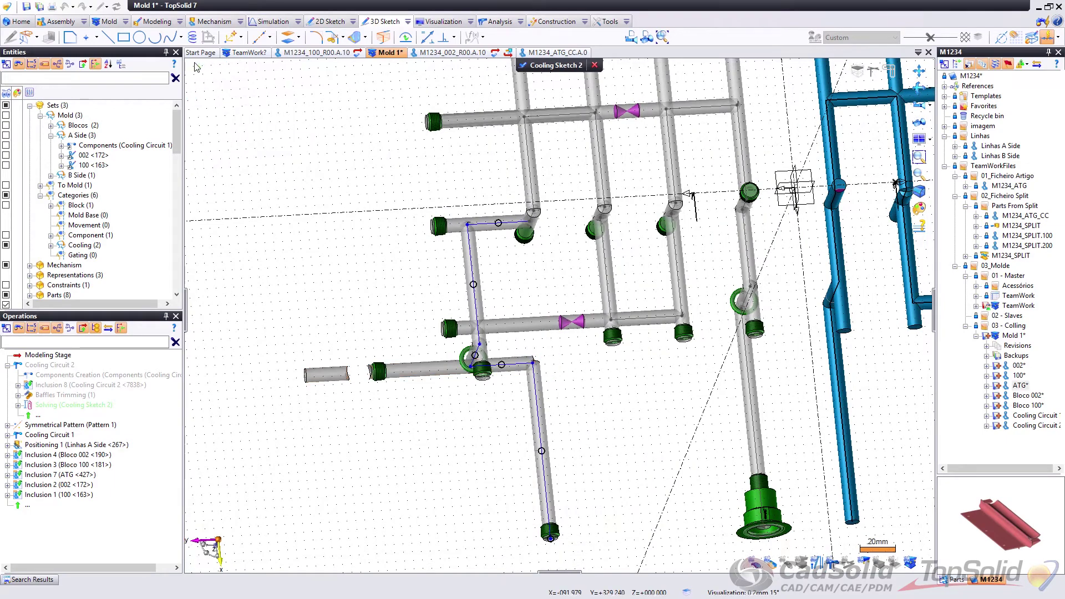
Step: Examine the interrupted outer stretch of Drilling 42 and the plug beside it
scroll(342, 383, up, 4)
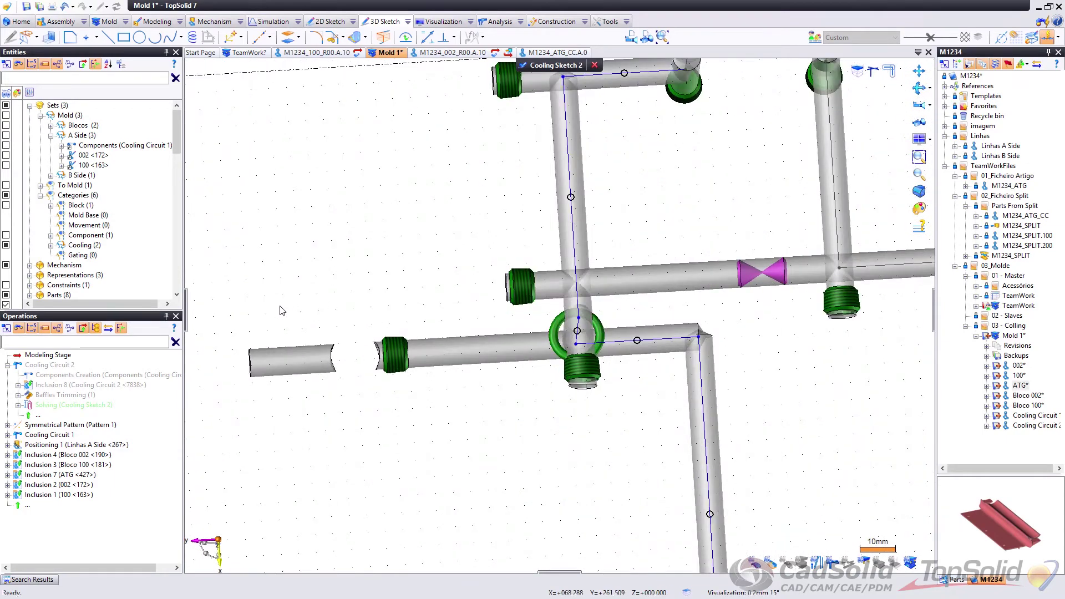
middle_drag(314, 300, 339, 314)
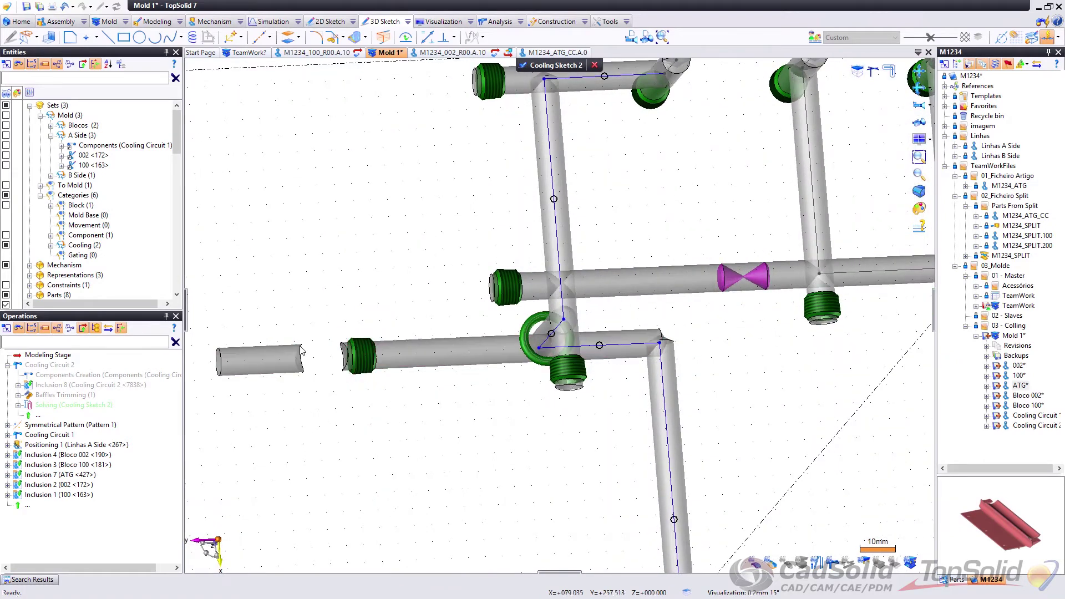
middle_drag(332, 391, 461, 377)
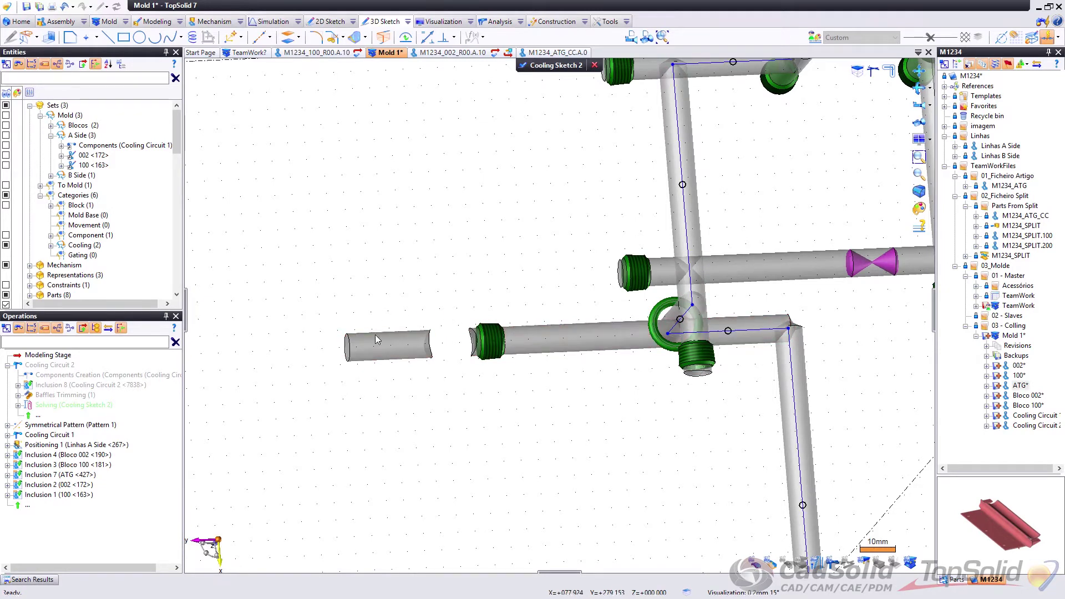
middle_drag(437, 342, 431, 344)
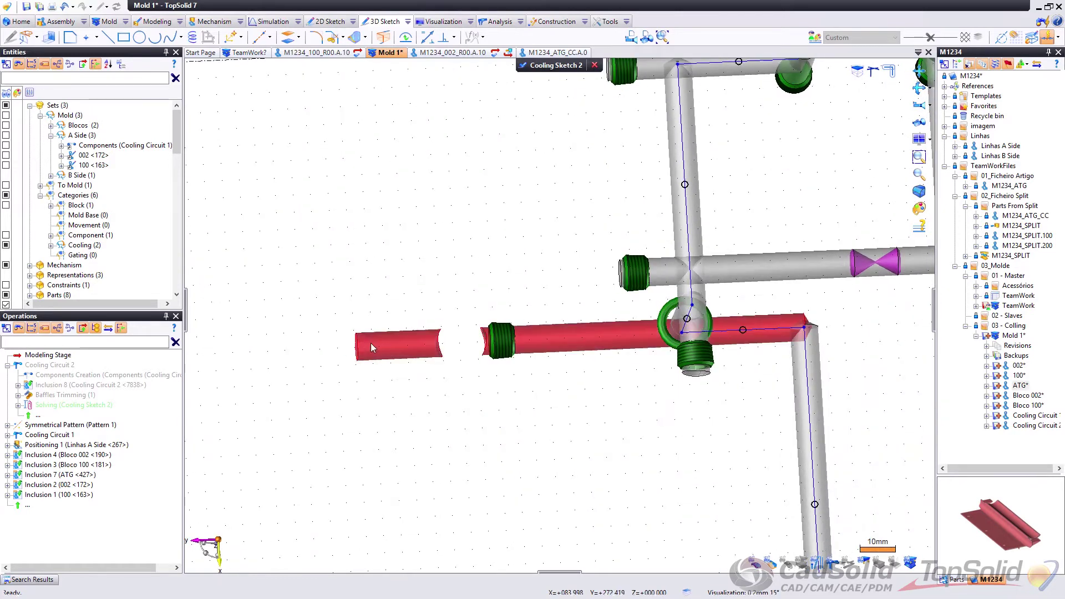
scroll(485, 335, up, 2)
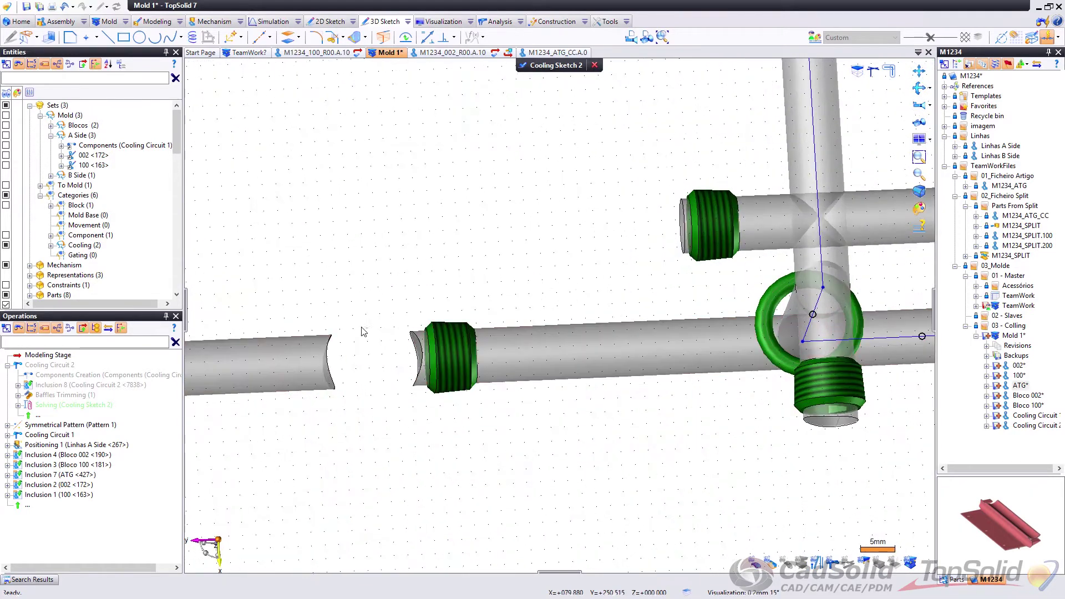
middle_drag(369, 332, 368, 358)
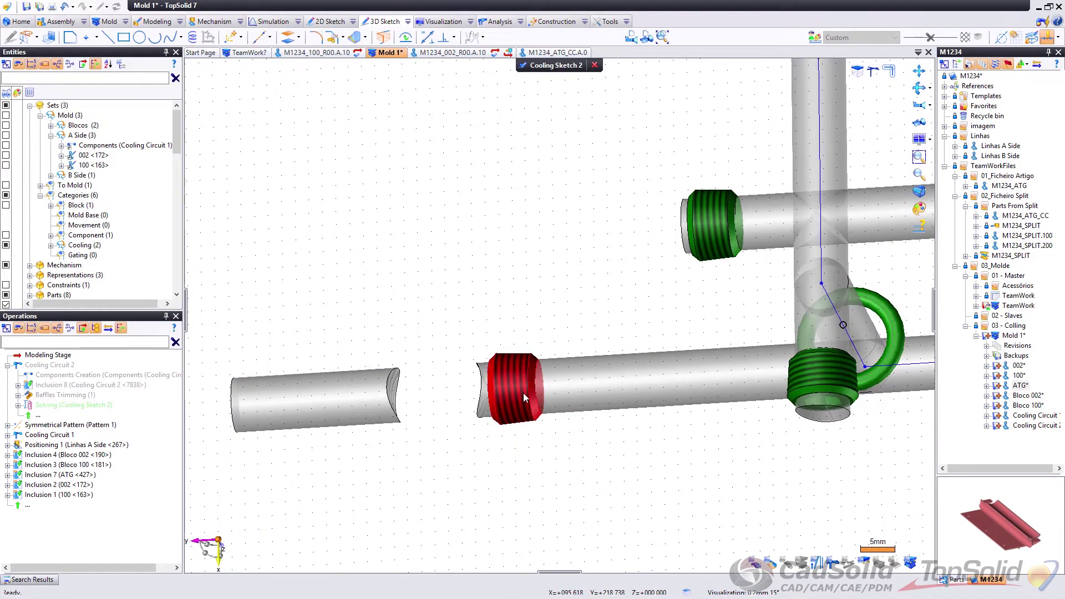
scroll(523, 393, down, 4)
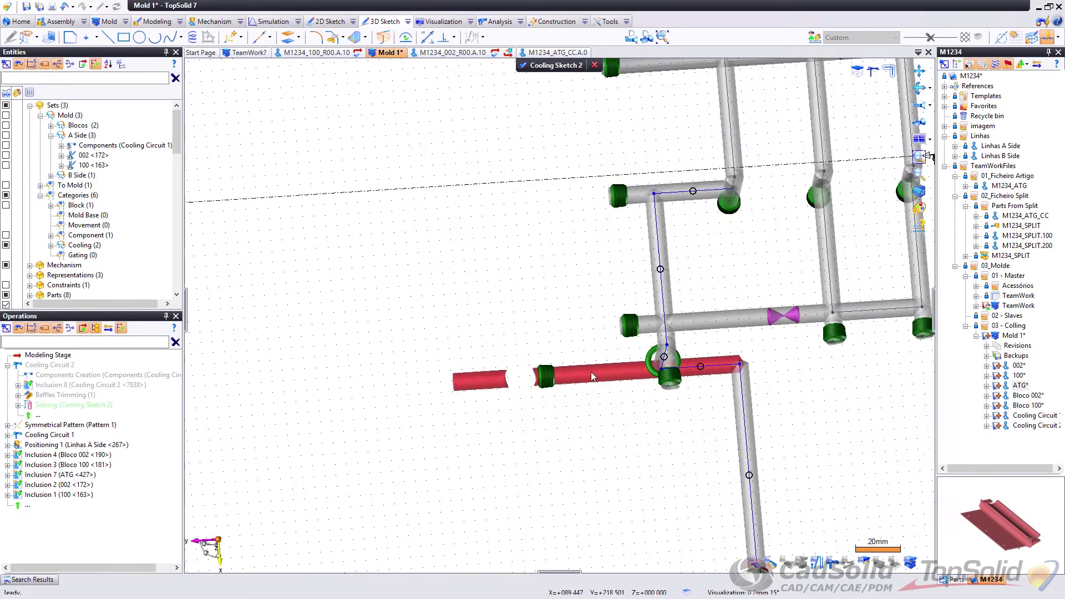
scroll(590, 371, down, 1)
middle_drag(637, 364, 485, 360)
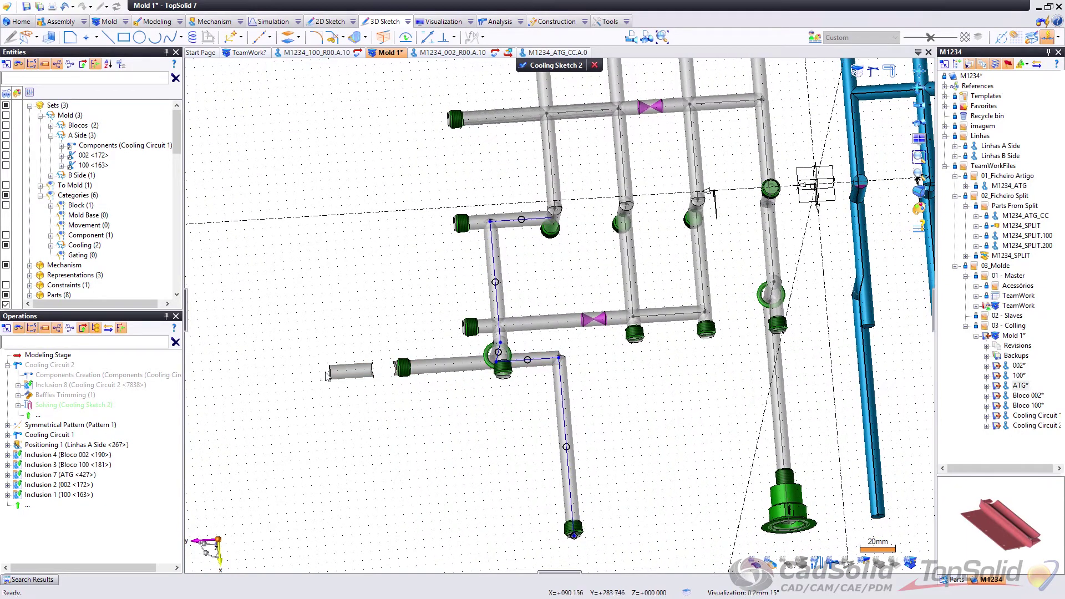
Step: Show part 002 of the A Side set and examine where Drilling 42 meets the vertical hole in its pocket
click(4, 156)
middle_drag(329, 383, 547, 333)
scroll(793, 324, up, 2)
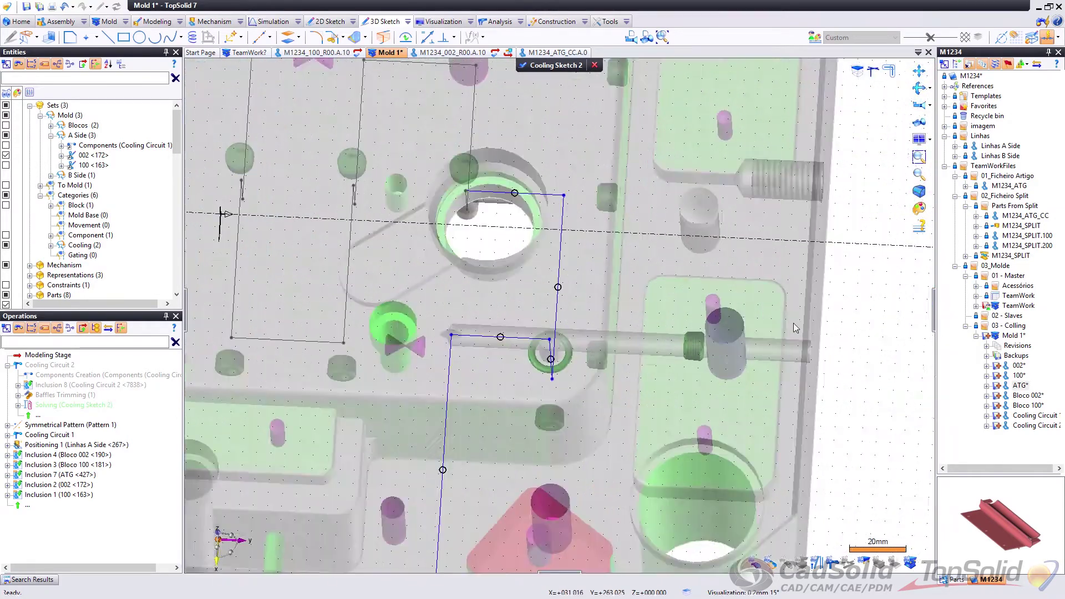
scroll(796, 327, up, 4)
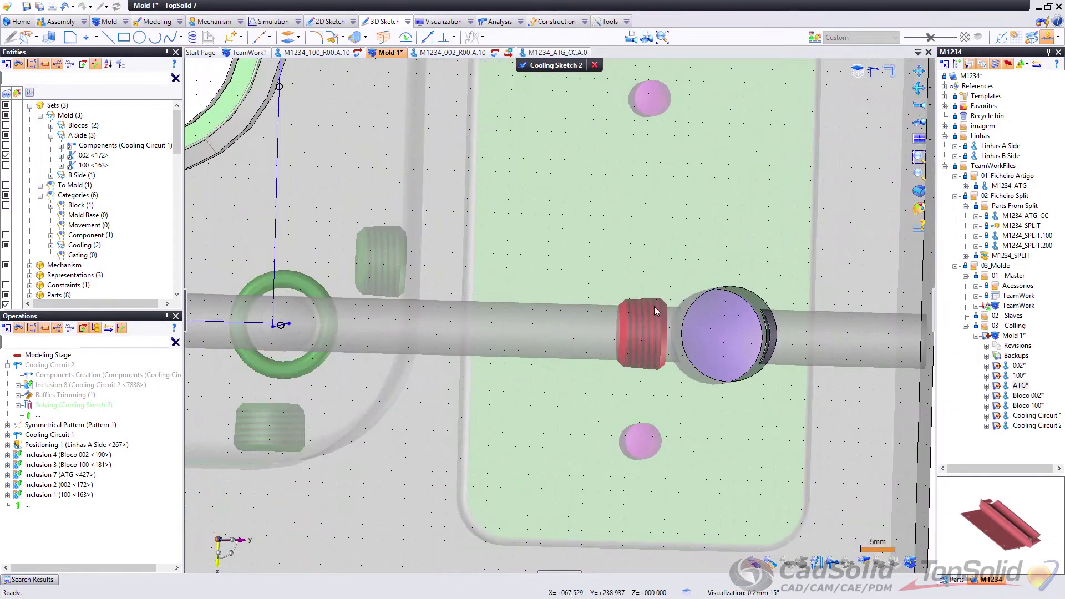
mouse_move(657, 328)
middle_down()
mouse_move(632, 333)
mouse_move(554, 293)
mouse_move(532, 294)
middle_up()
scroll(532, 295, down, 4)
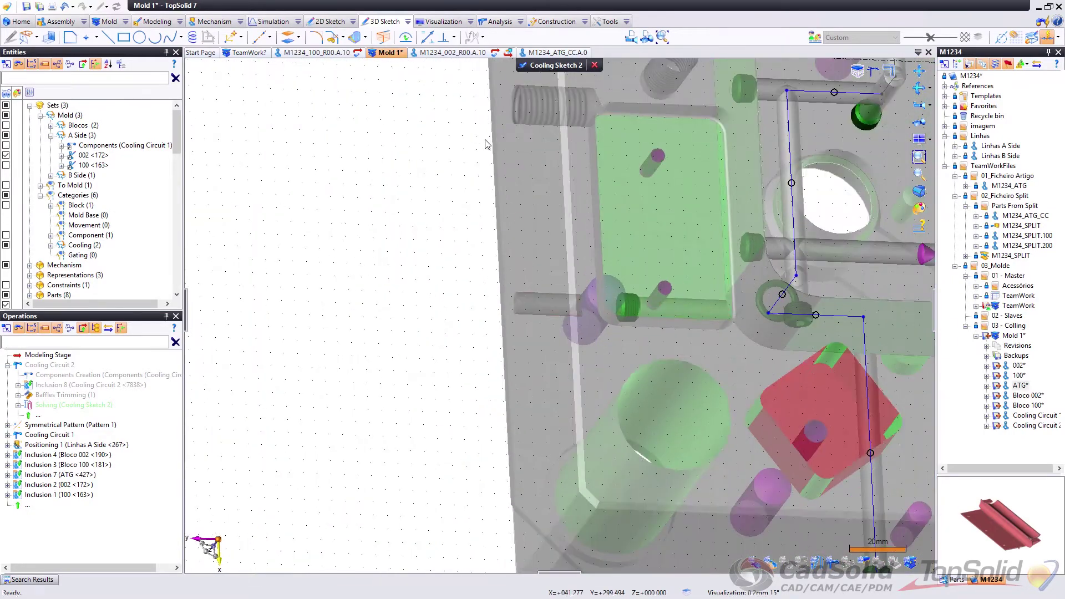
Step: Finish editing Cooling Sketch 2, collapse the Cooling Circuit 2 operation and inspect the rebuilt circuit inside part 002
click(523, 66)
mouse_move(471, 238)
middle_down()
mouse_move(447, 256)
mouse_move(490, 226)
mouse_move(610, 308)
mouse_move(593, 303)
mouse_move(590, 327)
mouse_move(433, 313)
middle_up()
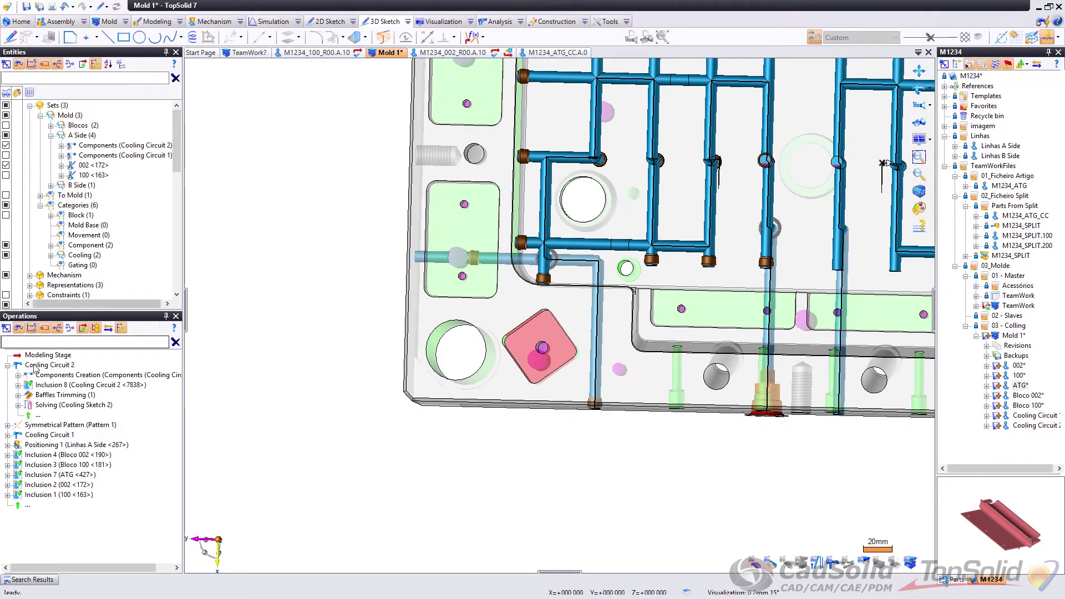
click(8, 365)
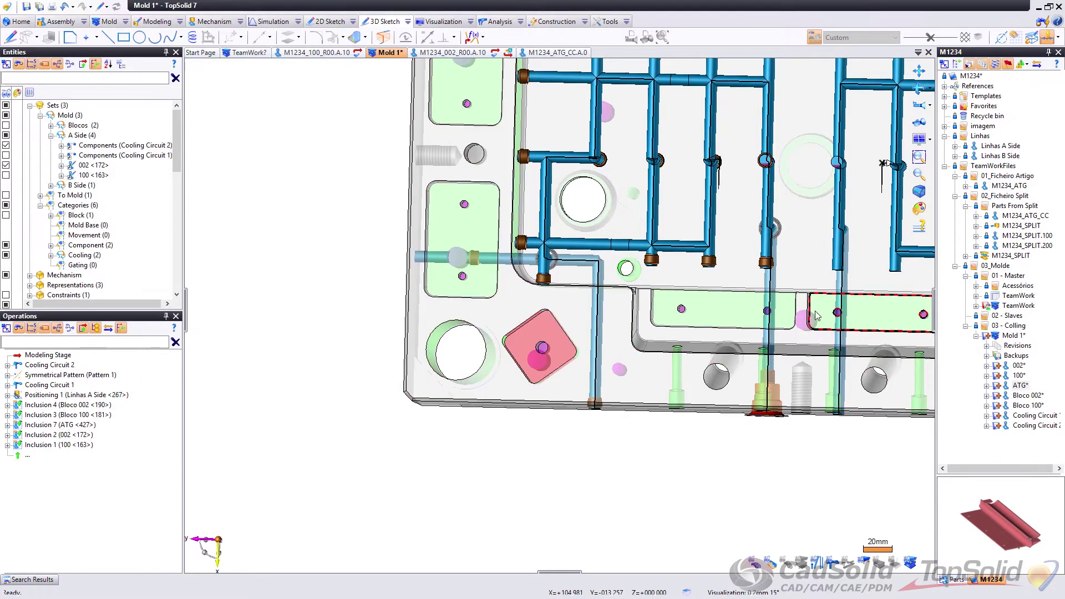
scroll(787, 390, down, 1)
middle_drag(768, 446, 717, 382)
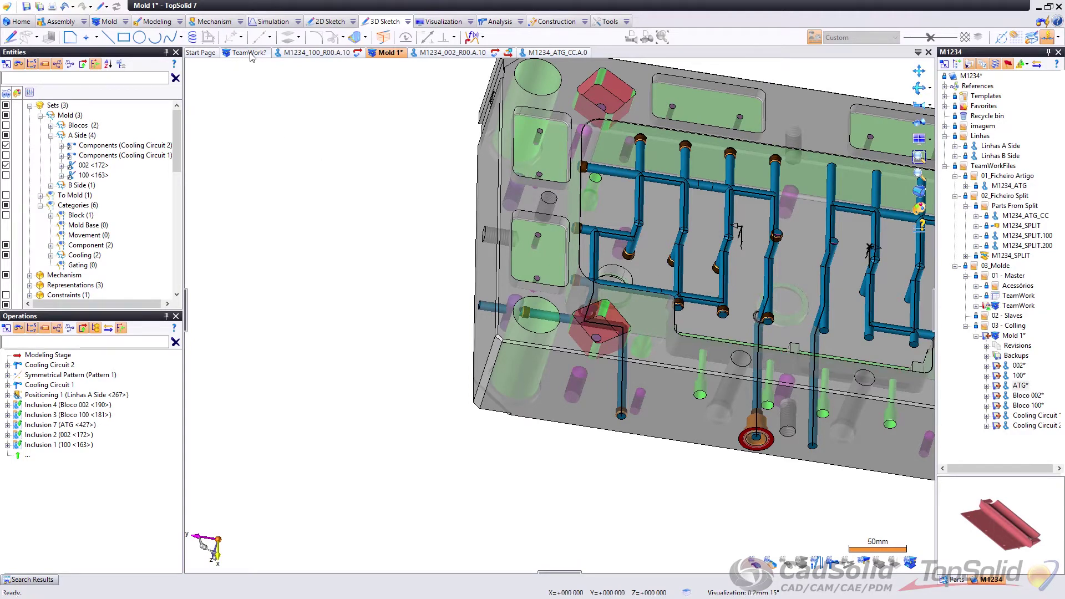
Step: Close the M1234_002_R00 document and return to Mold 1
click(288, 53)
right_click(302, 54)
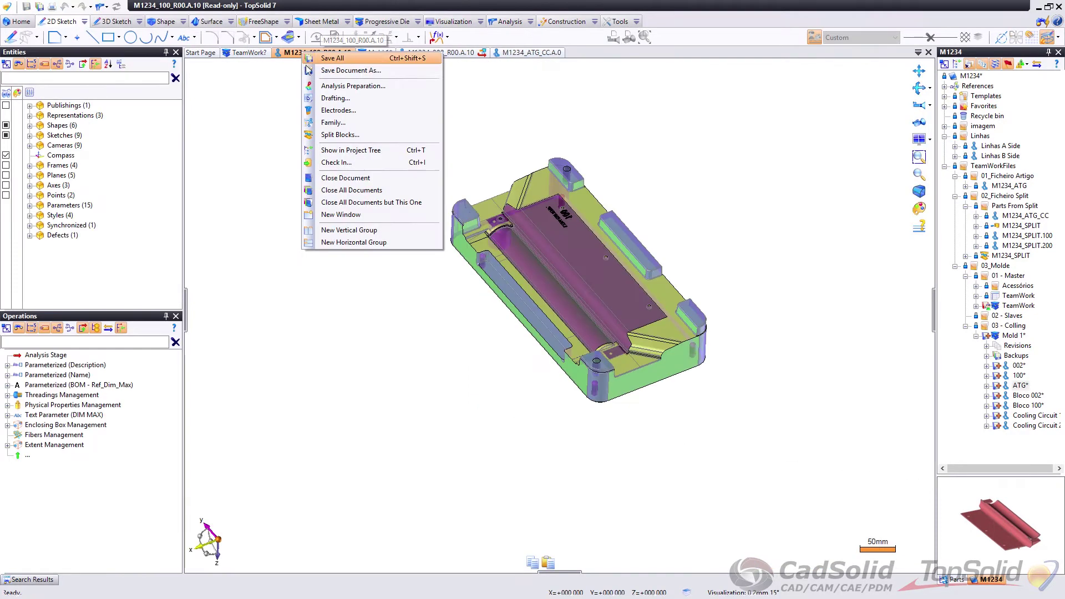
click(337, 134)
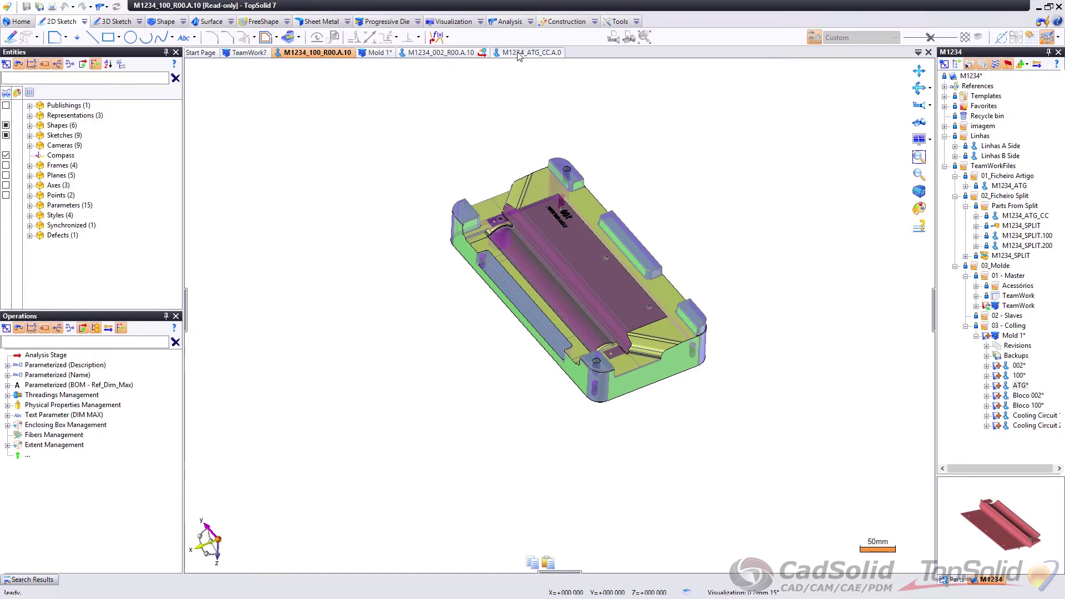
click(517, 54)
click(420, 54)
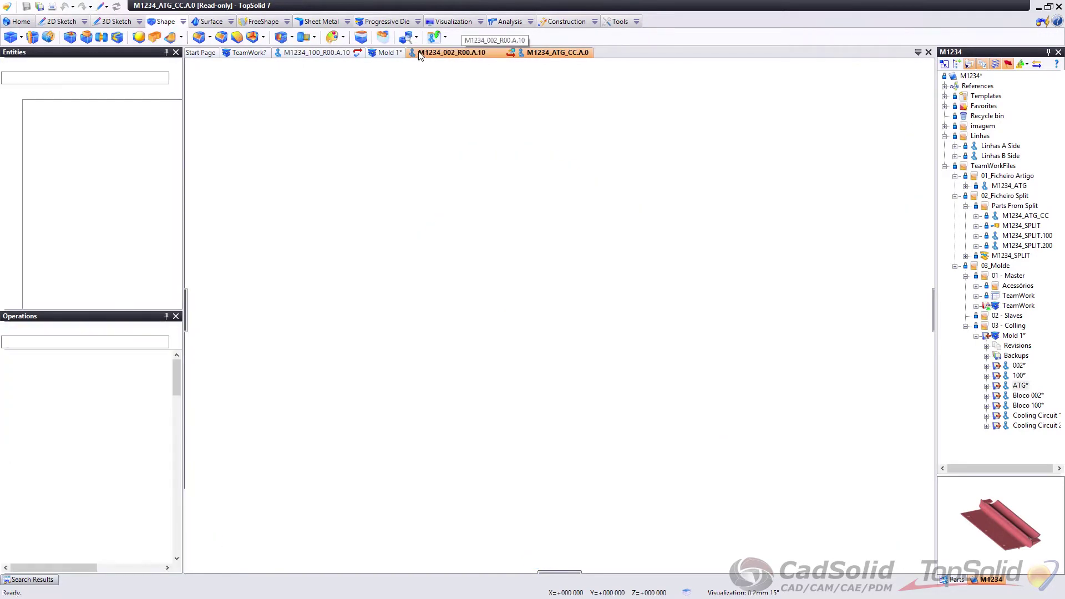
click(390, 54)
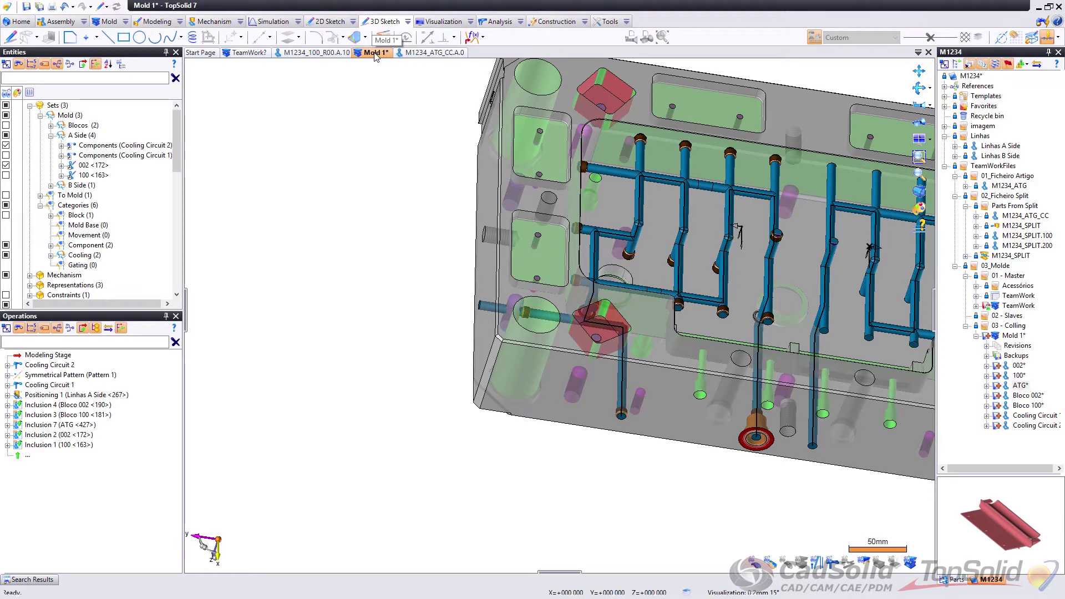
Step: Close Mold 1, saving the changes to it and its dependent documents
middle_click(377, 57)
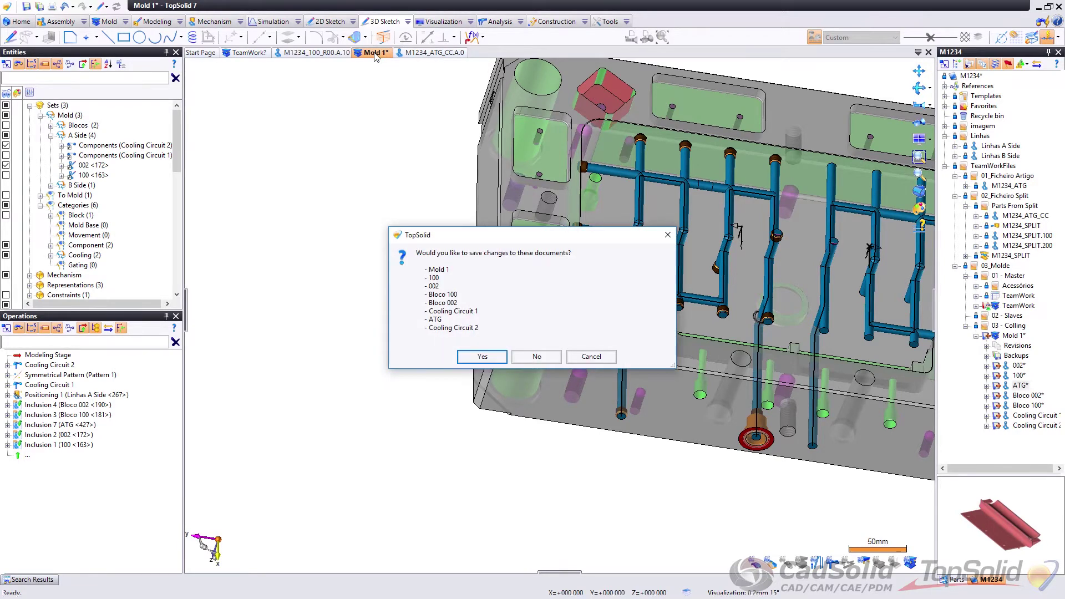
click(482, 356)
click(515, 452)
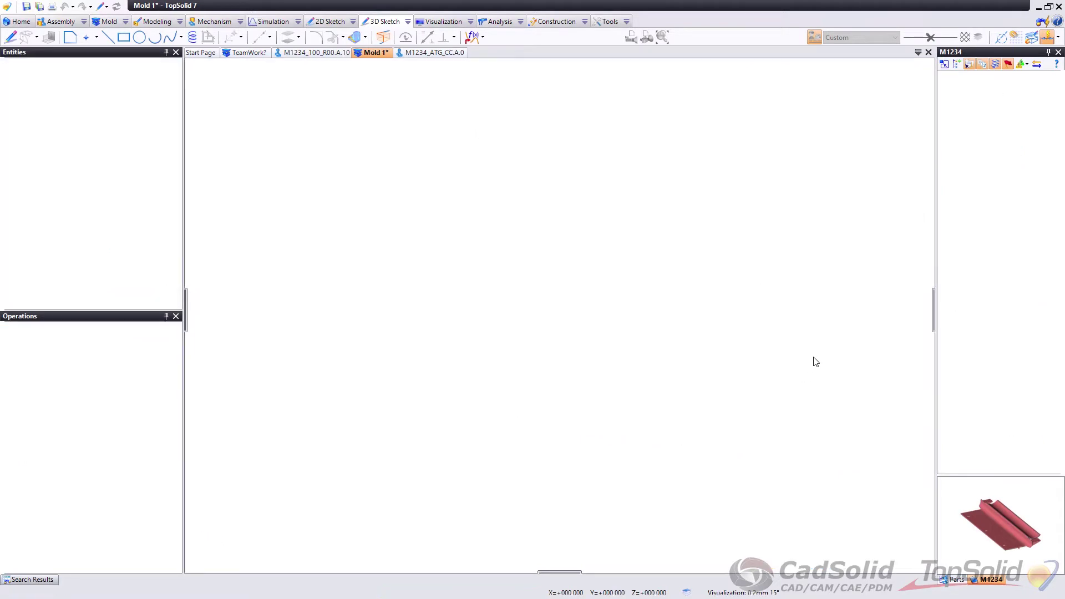
Step: Rename the Mold 1 document in the 03 - Colling folder as Cooling A Side
click(1012, 336)
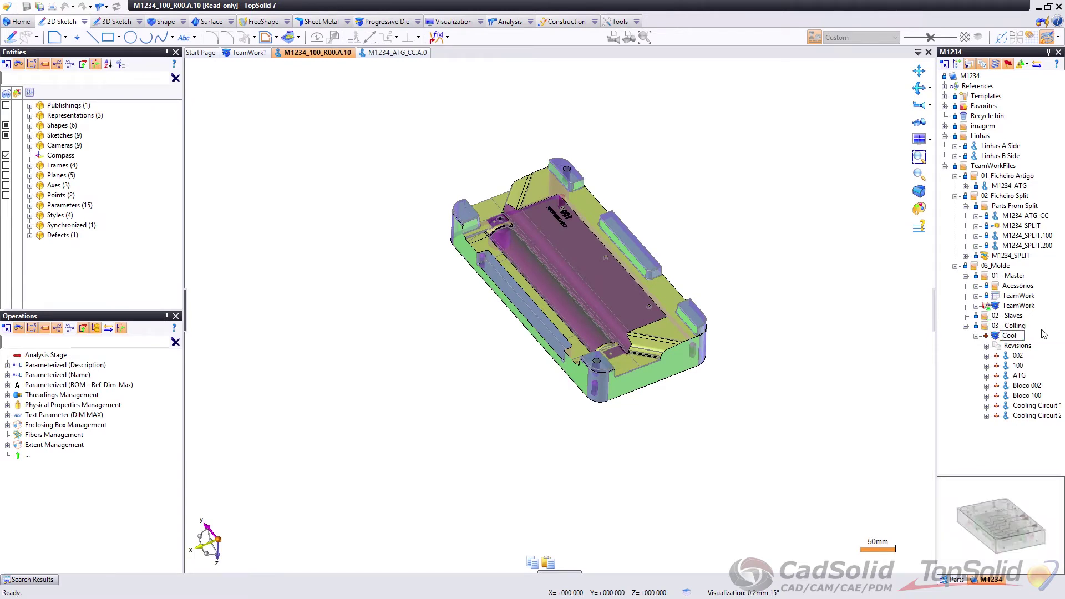
text(Cooling A S)
key(Return)
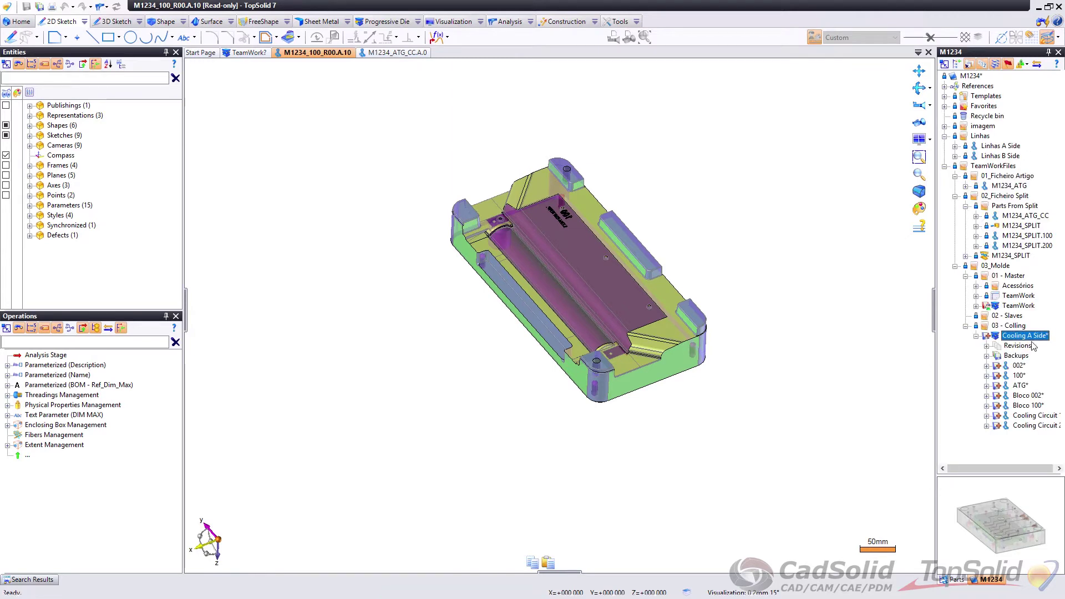
Step: Check in the Cooling A Side mold document together with its dependent parts
right_click(1026, 336)
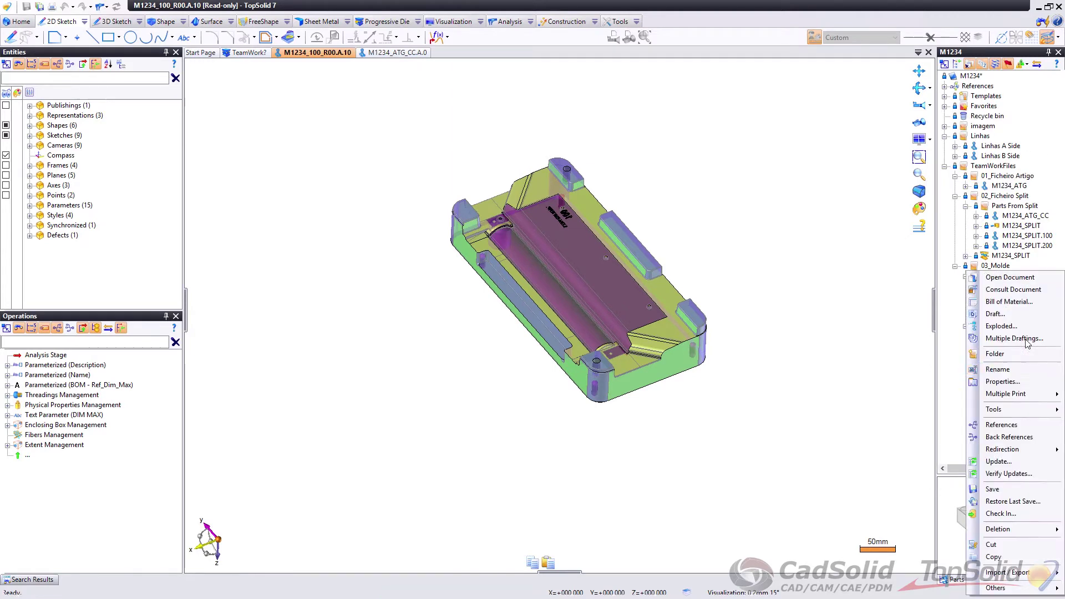
click(998, 516)
click(514, 458)
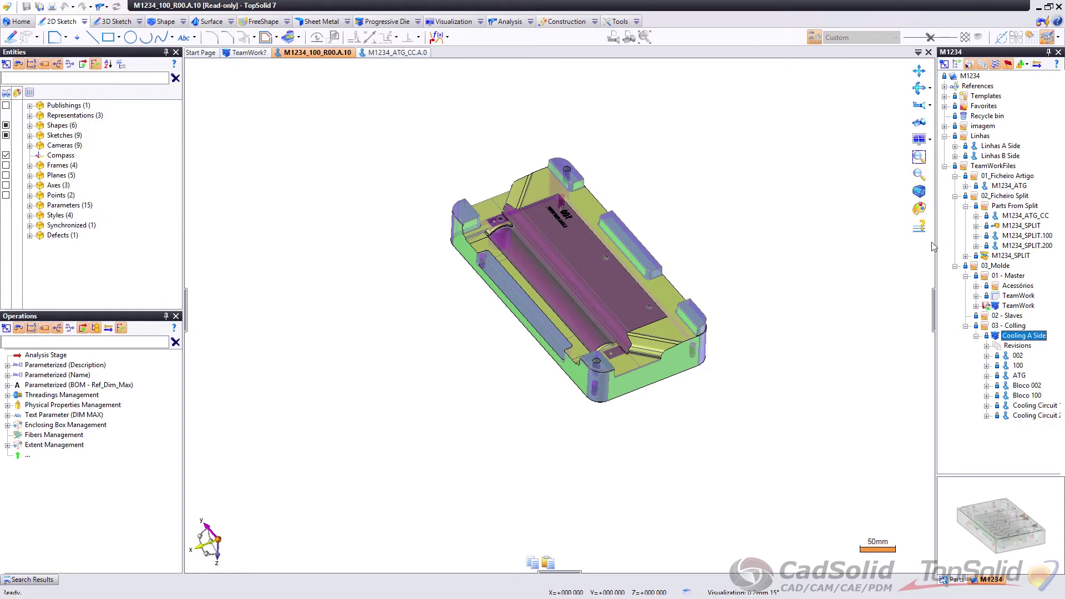
Step: Switch to the other TopSolid session with the TeamWork mold, update the 03 - Colling folder and expand it to select Cooling A Side
key(alt+Tab)
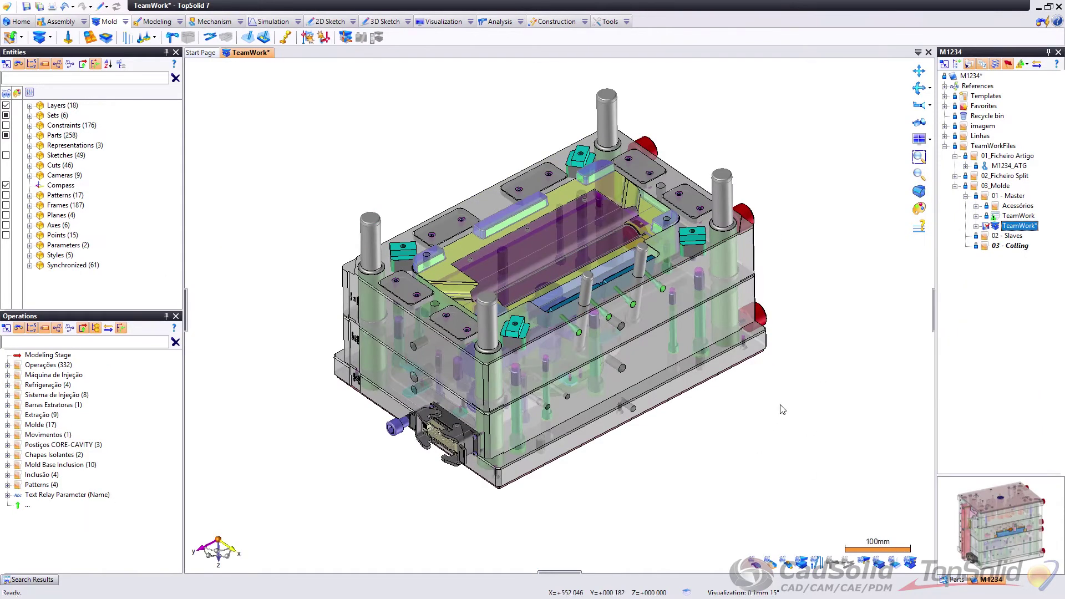
click(985, 248)
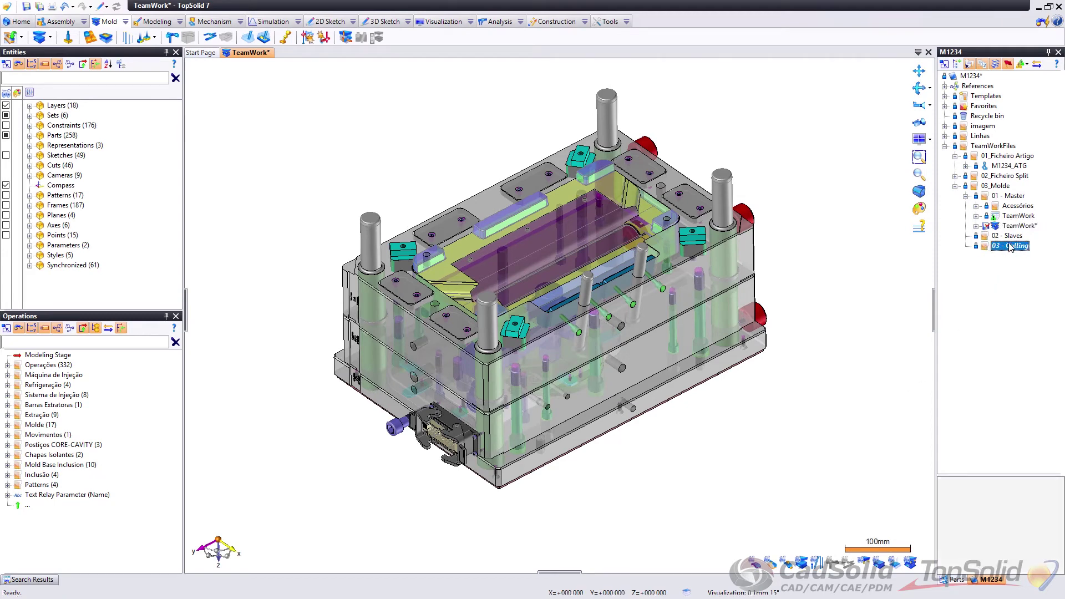
key(Up)
right_click(1018, 248)
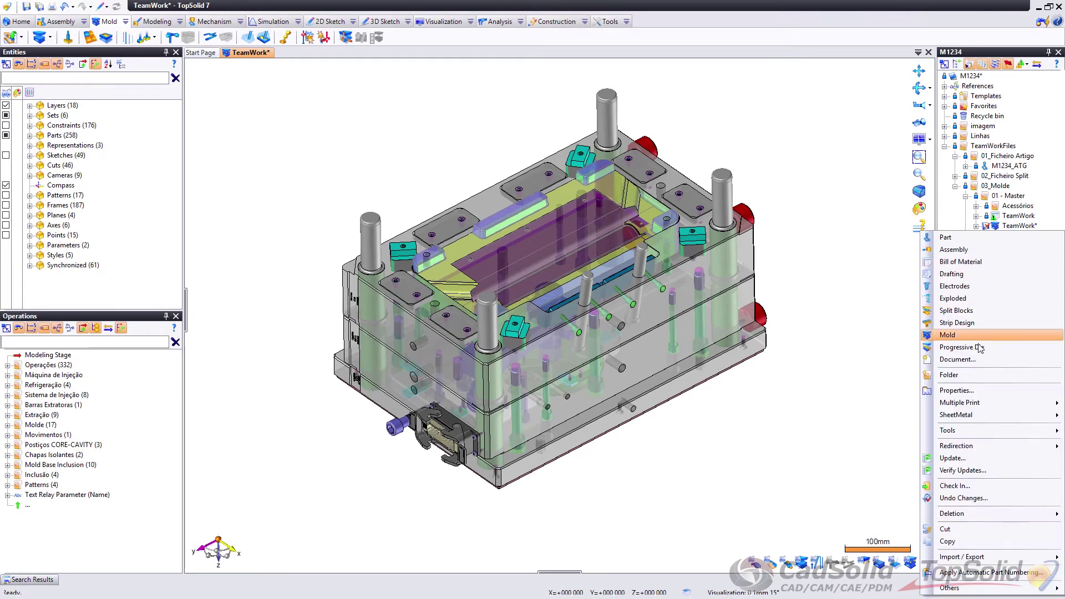
click(967, 459)
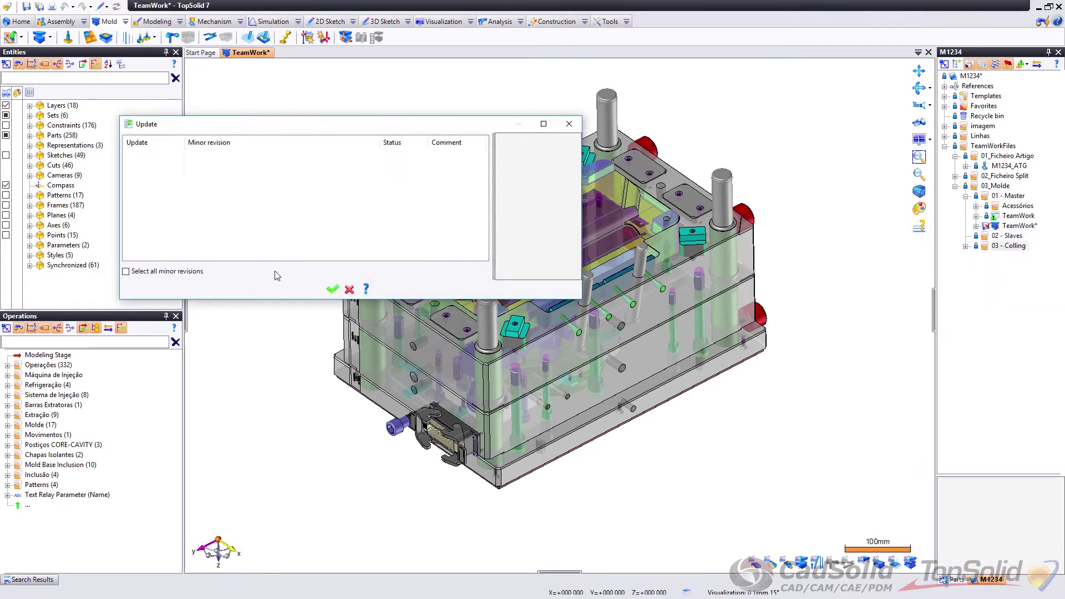
click(324, 291)
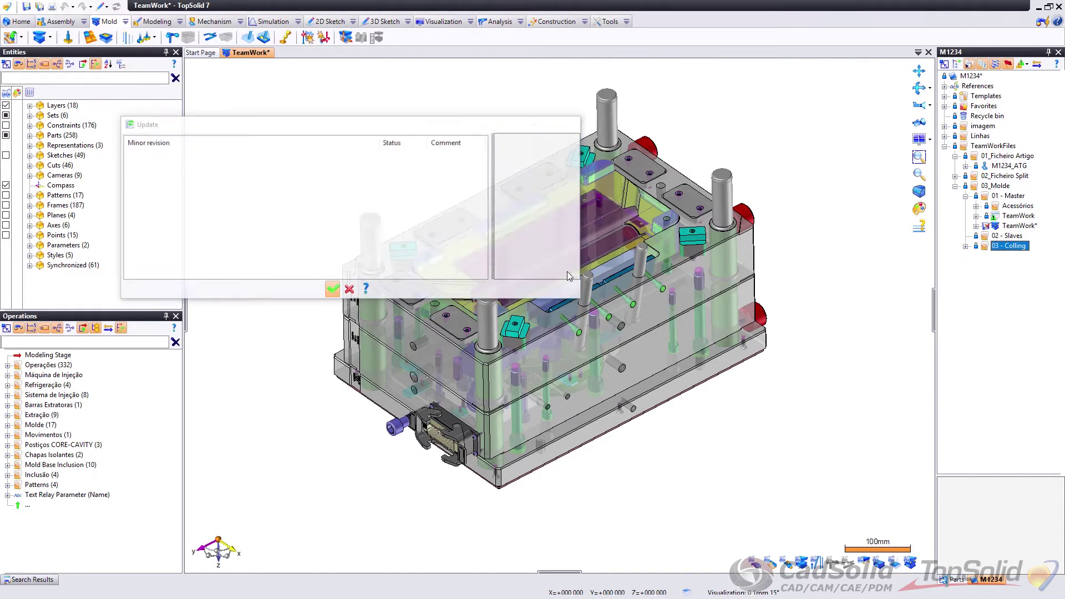
click(966, 246)
key(F2)
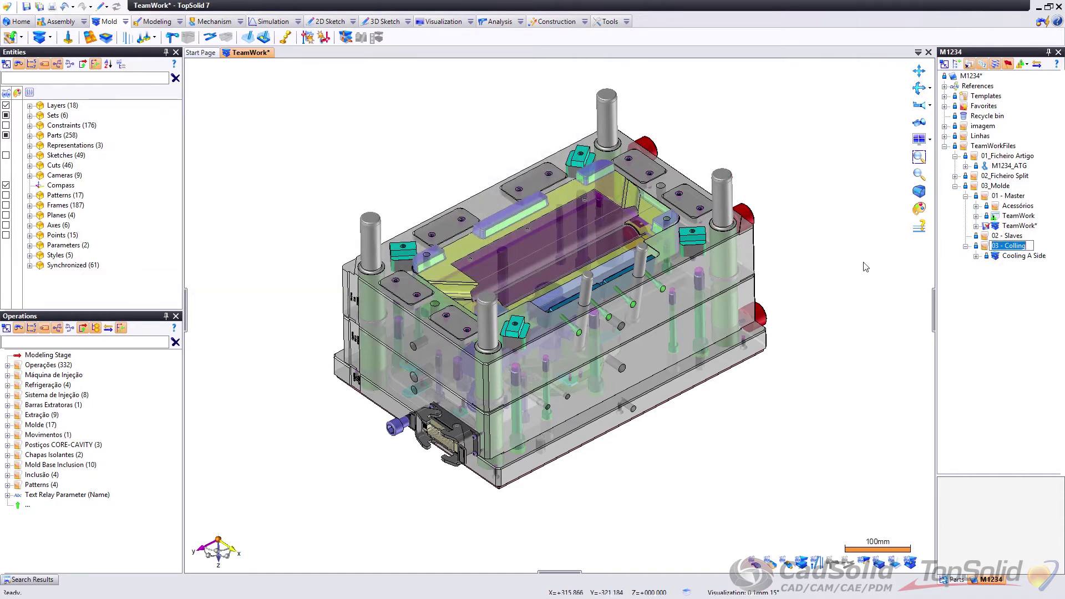
click(1024, 257)
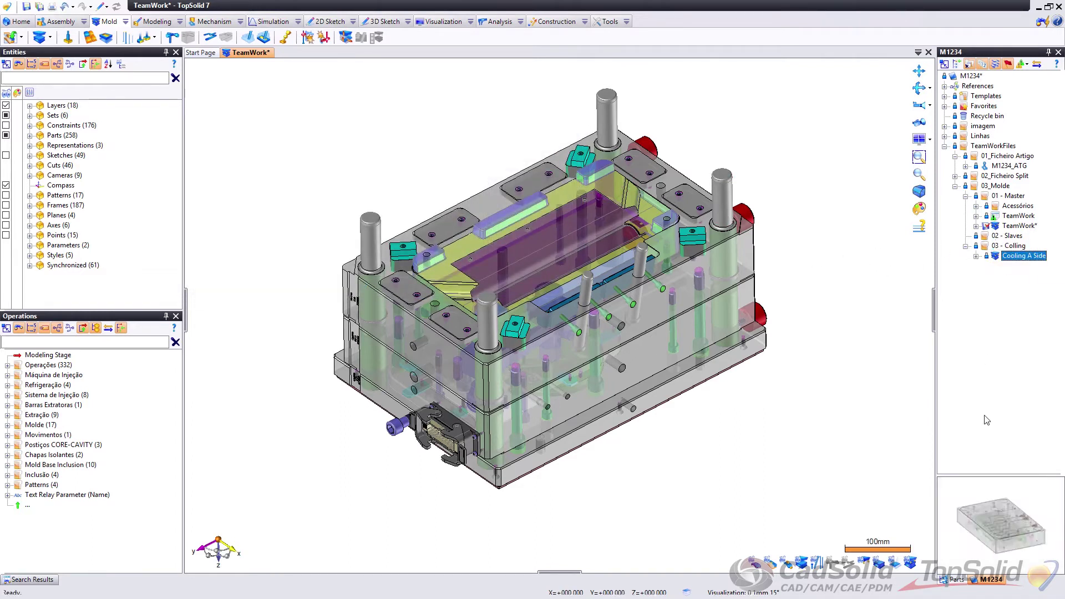
Step: Locate the P100 screw drilling in plate M1234_002_R00 of the TeamWork mold and open its Sketch P100 for editing
click(1017, 227)
middle_drag(537, 302, 90, 400)
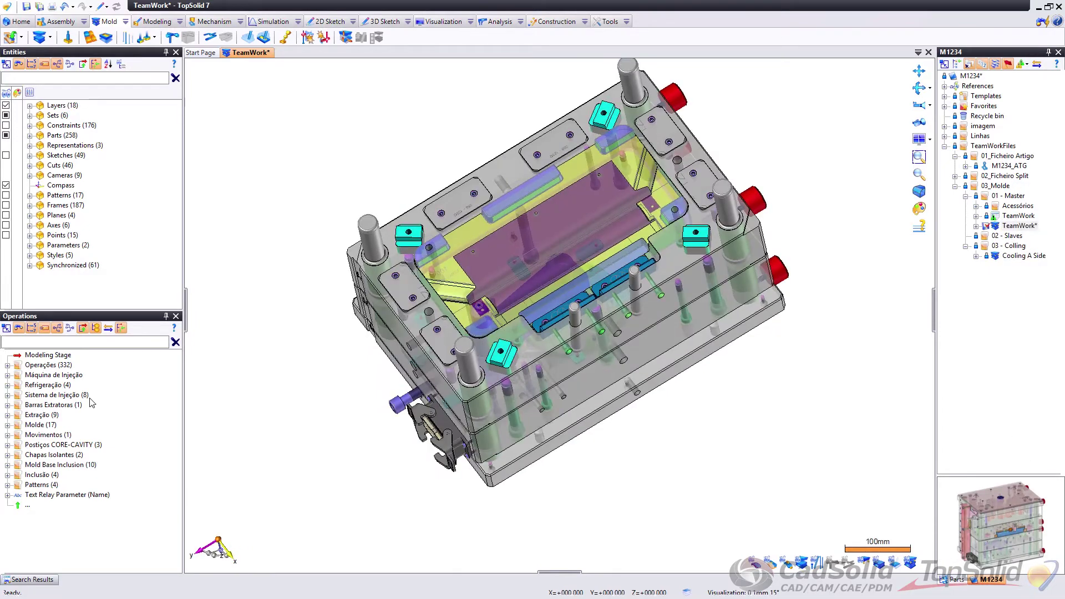
scroll(499, 289, up, 5)
middle_drag(494, 285, 499, 240)
scroll(371, 379, up, 2)
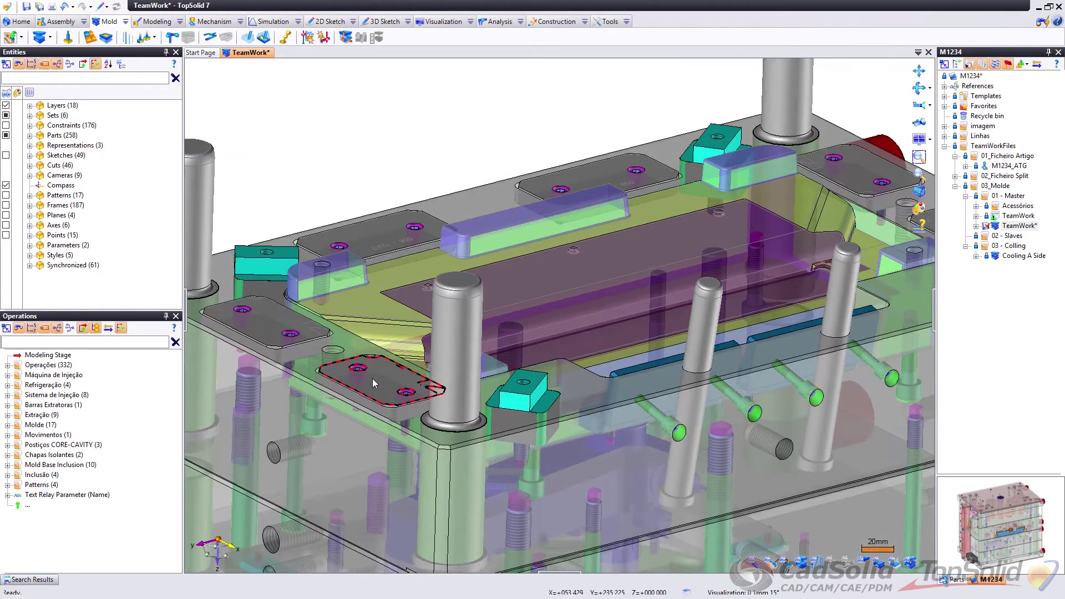
scroll(307, 437, up, 4)
click(306, 437)
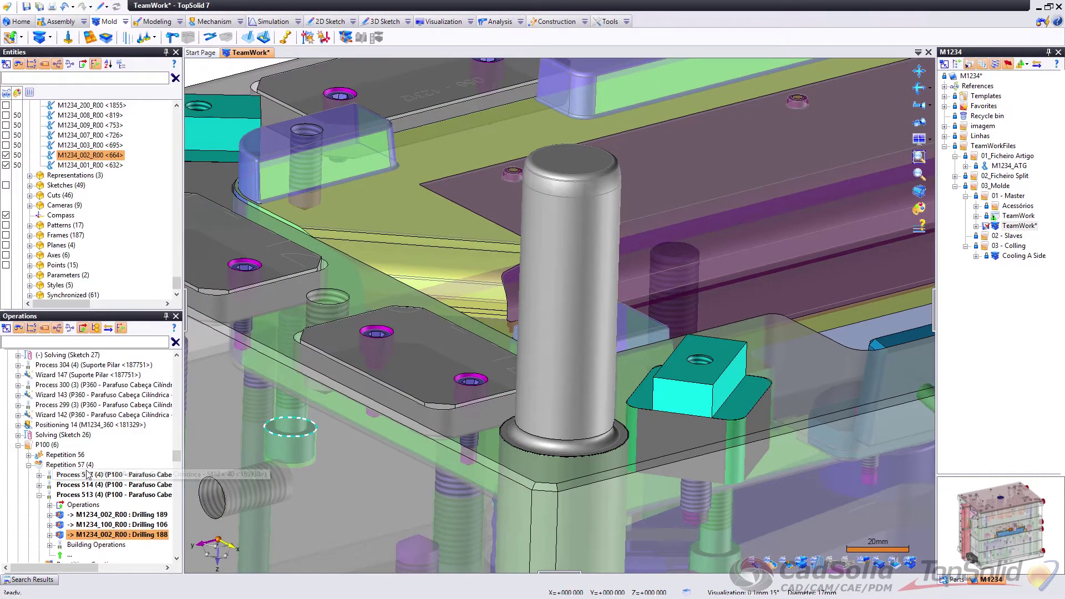
scroll(83, 499, down, 3)
right_click(60, 524)
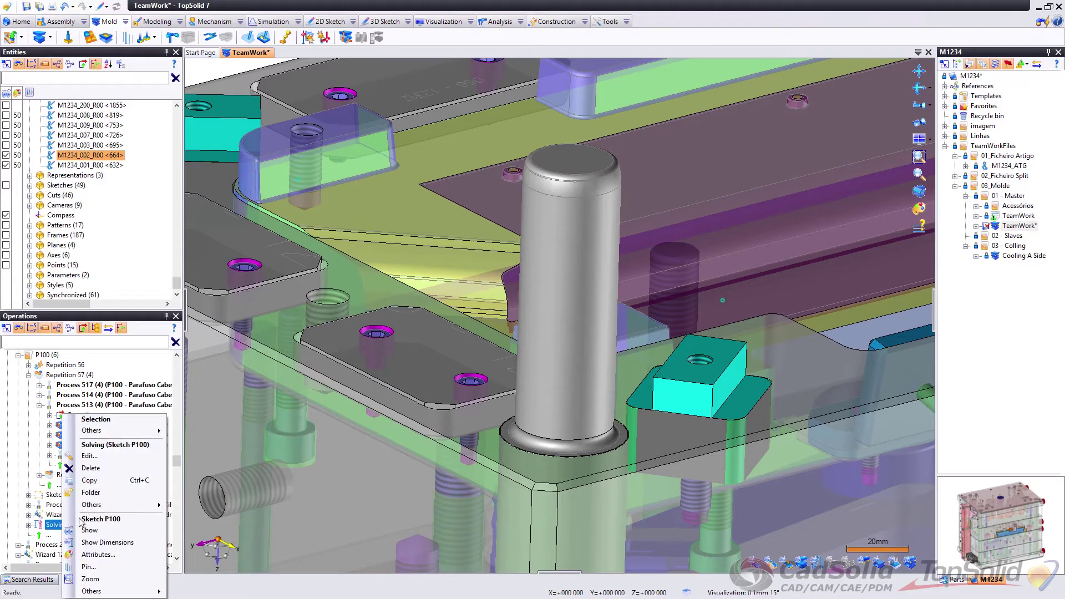
click(90, 455)
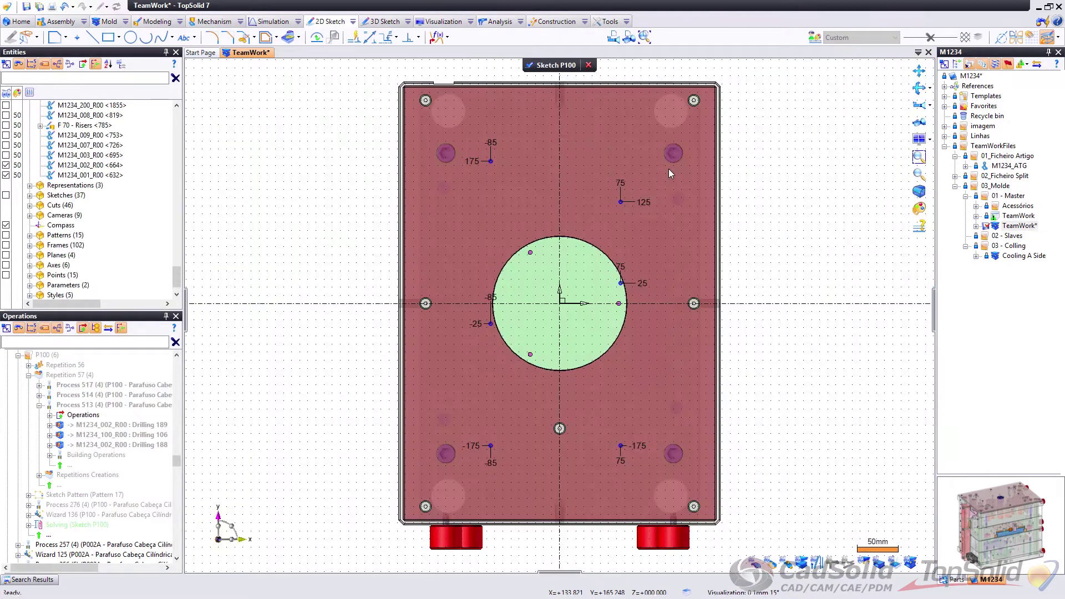
Step: Set the Sketch P100 points at (75, 25) and (-85, -25) as Not Internal and finish the sketch
right_click(622, 285)
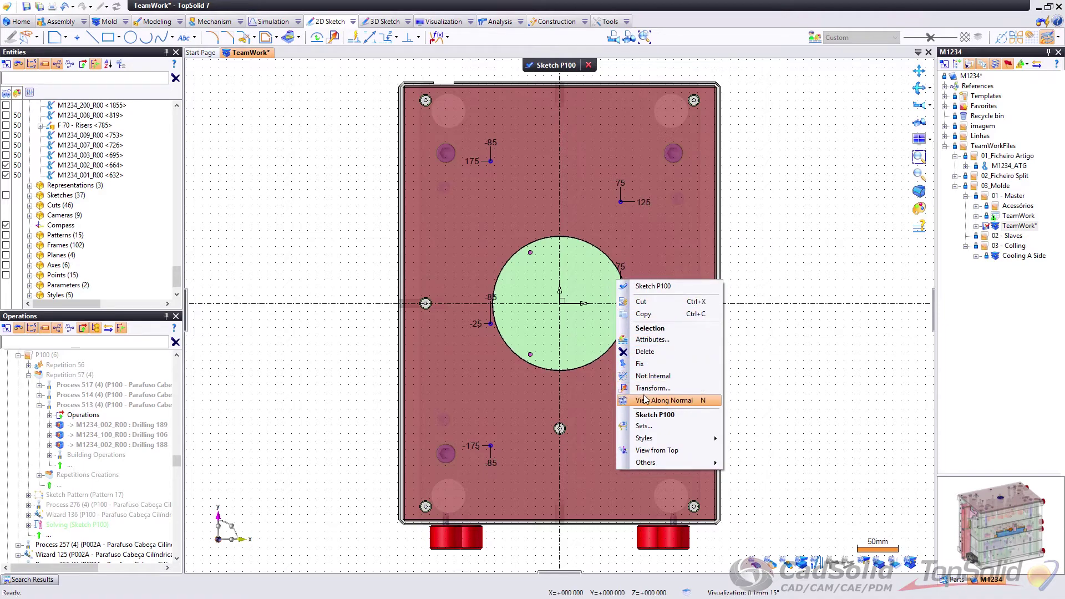
click(651, 377)
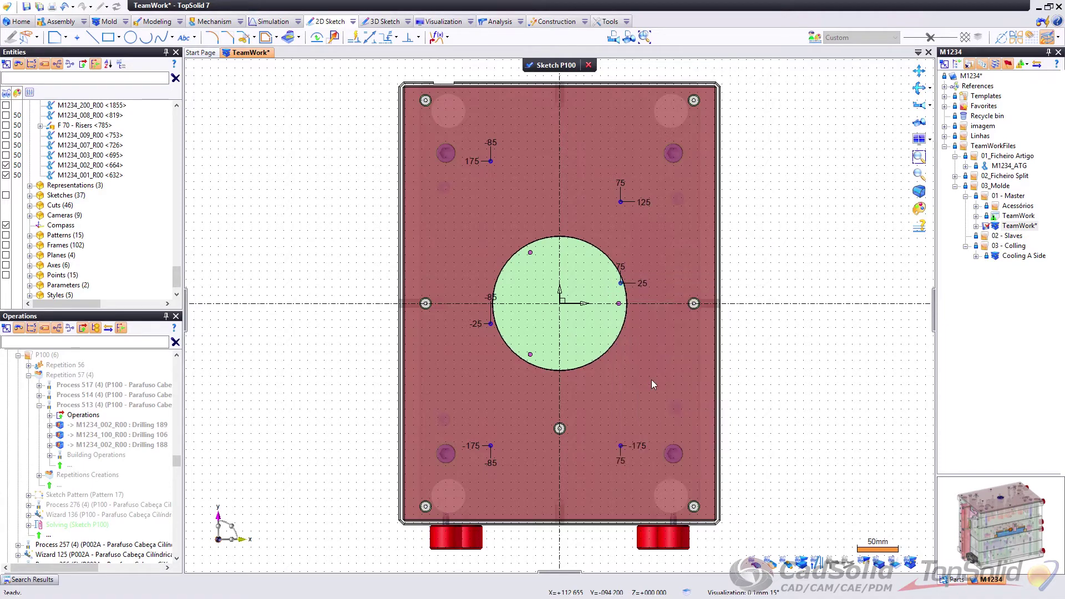
right_click(491, 324)
click(518, 413)
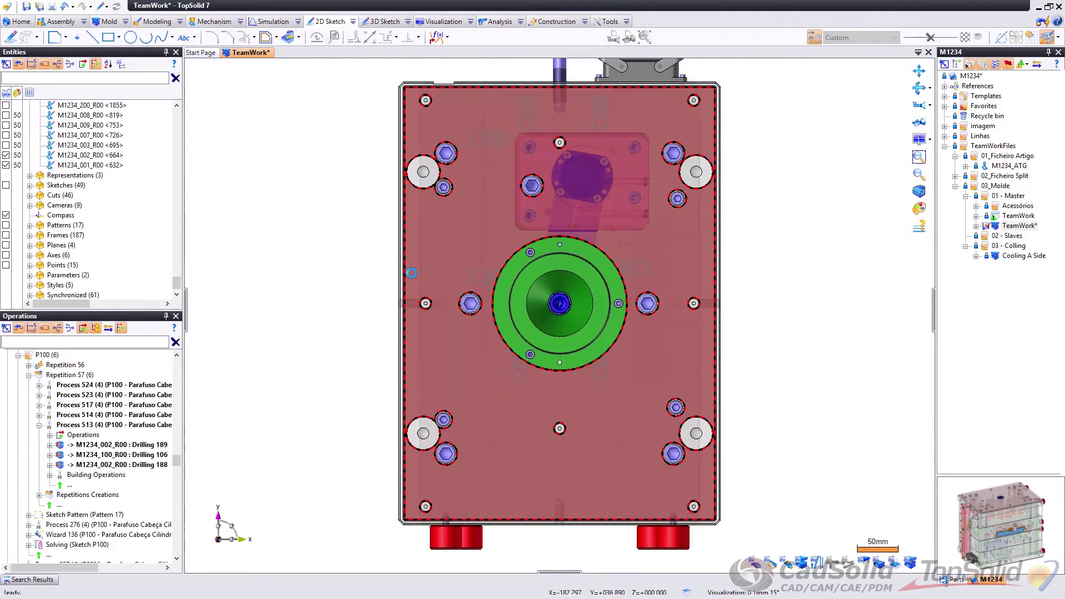
Step: Examine the 100 insert and its P100 screws in the TeamWork mold, and preview the Cooling A Side document
middle_drag(431, 258, 623, 220)
scroll(614, 318, up, 5)
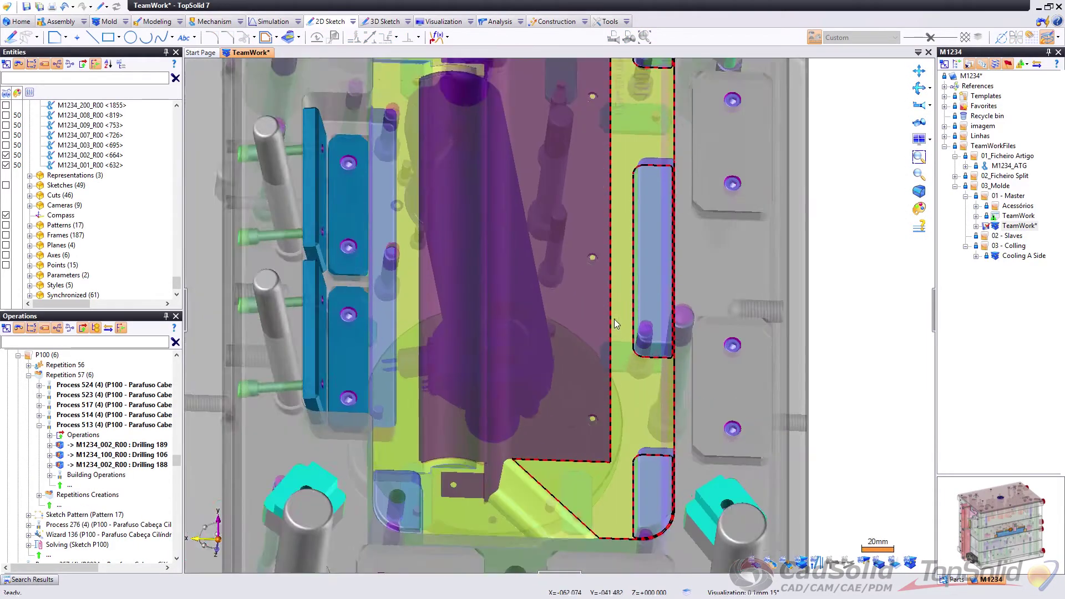
middle_drag(614, 319, 573, 326)
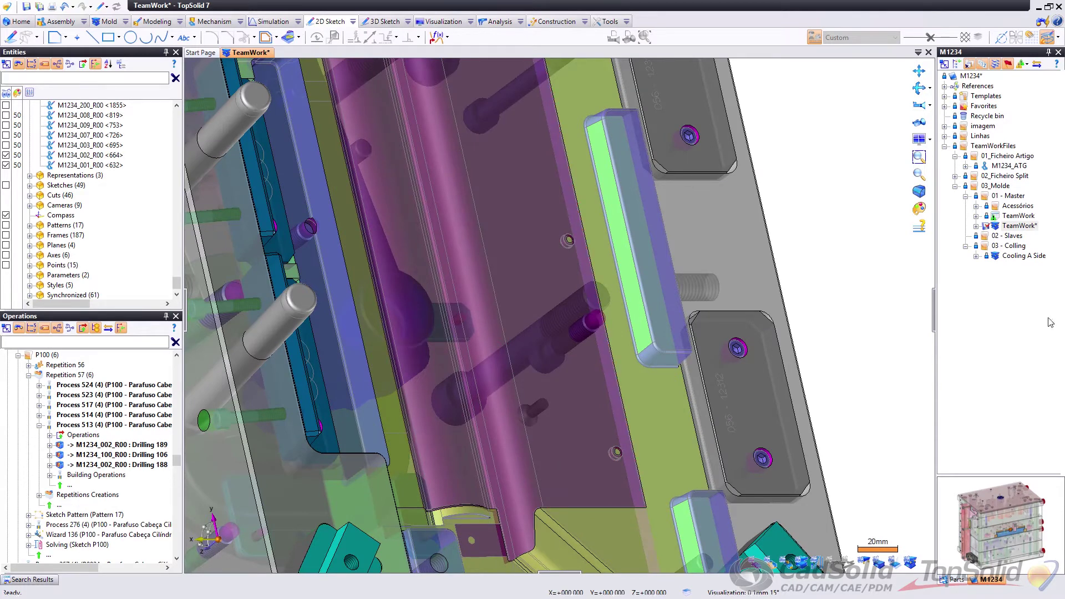
click(1020, 256)
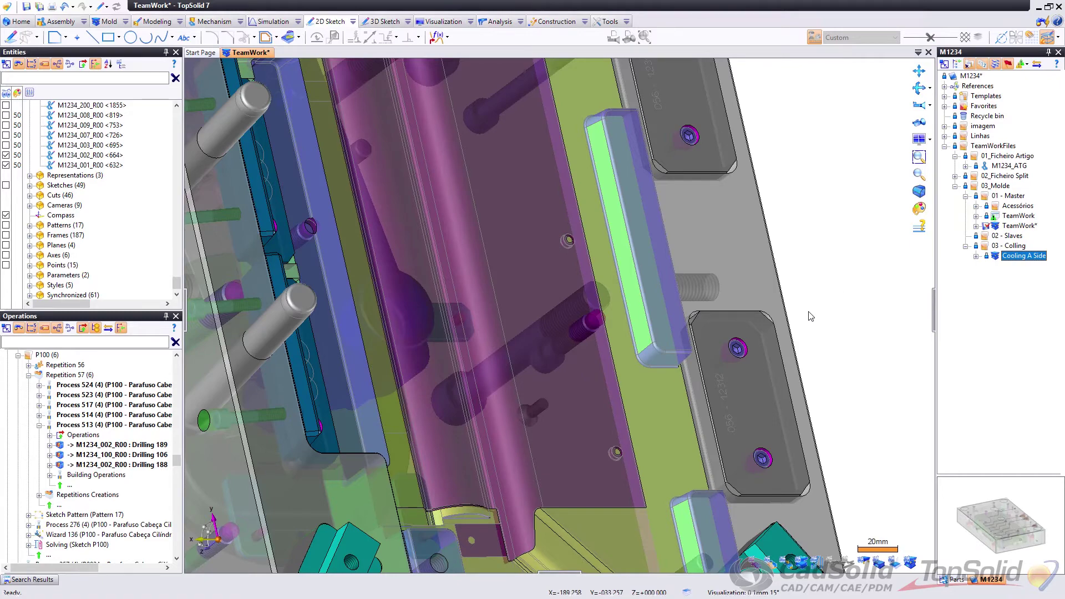
scroll(749, 321, down, 3)
middle_drag(746, 322, 627, 289)
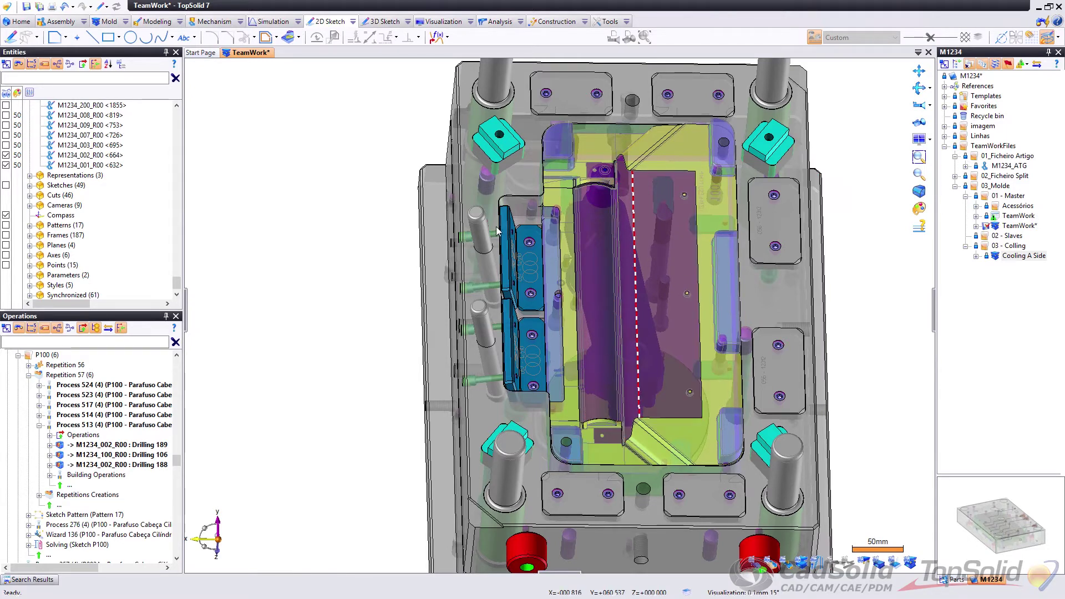
Step: Save the TeamWork mold together with all its modified documents
right_click(242, 54)
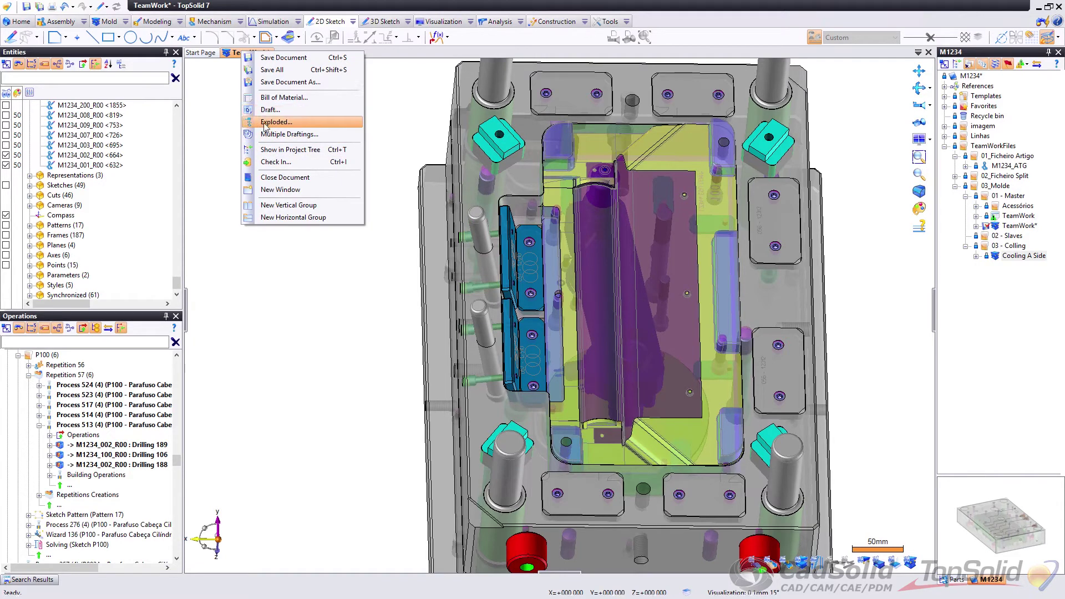
click(231, 101)
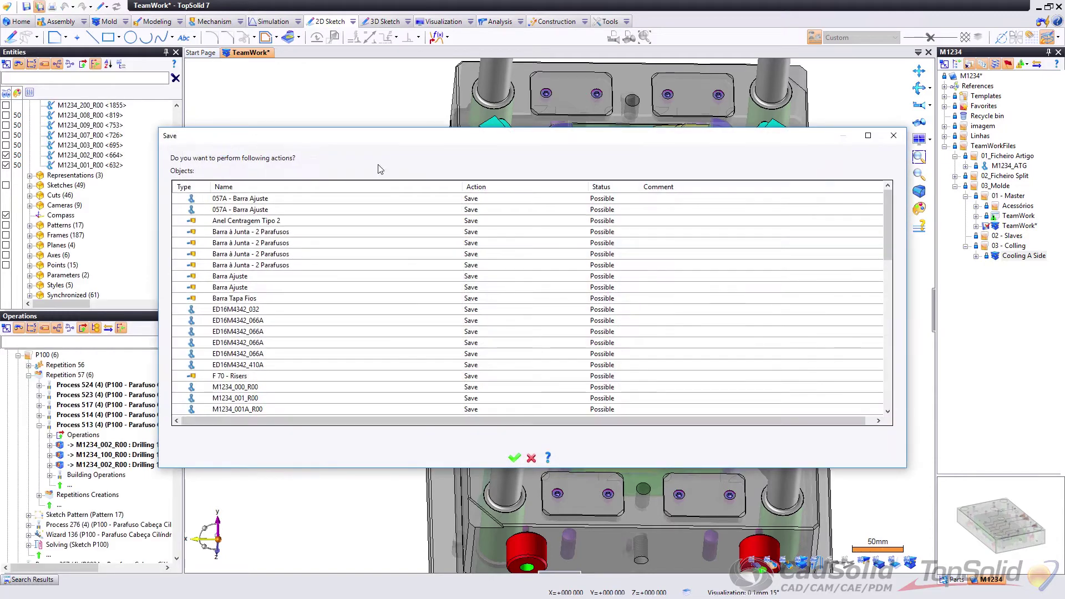
click(514, 458)
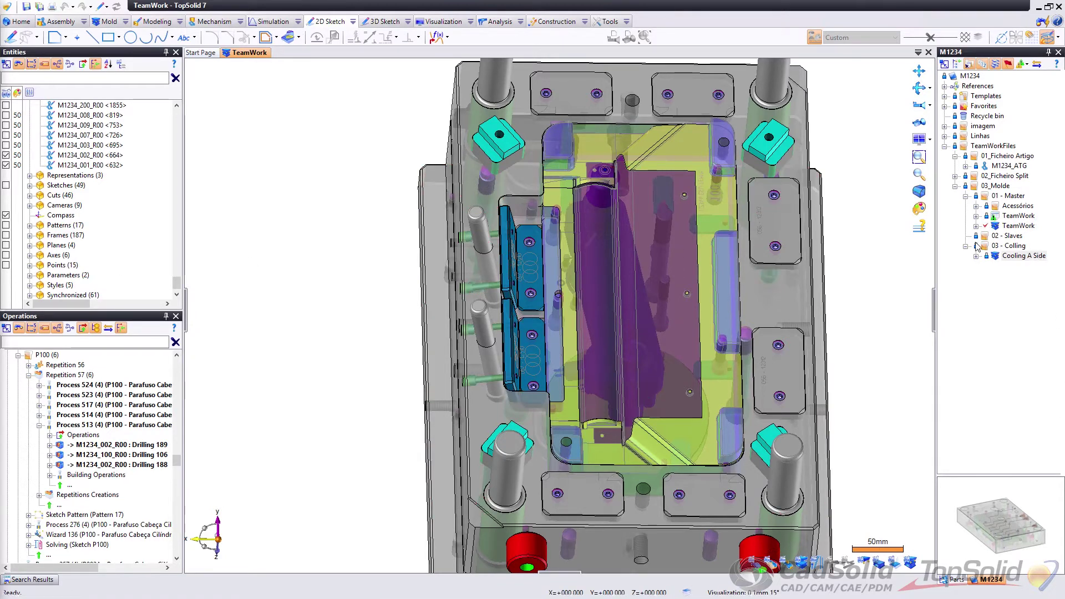
Step: Toggle the visibility of the mold's A and B sides to check each half
click(869, 562)
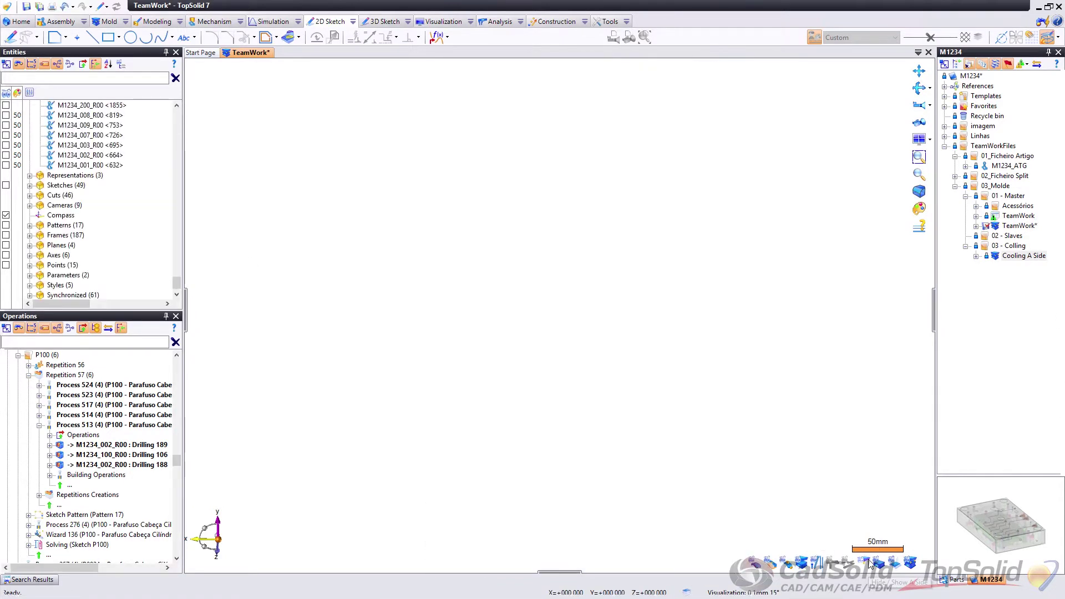
click(879, 565)
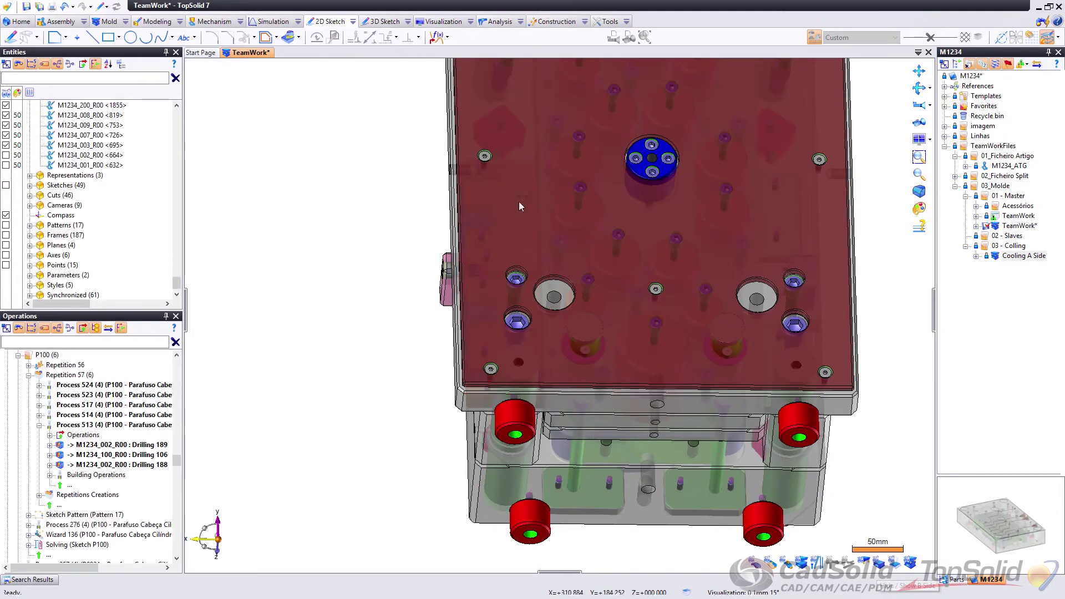
click(873, 562)
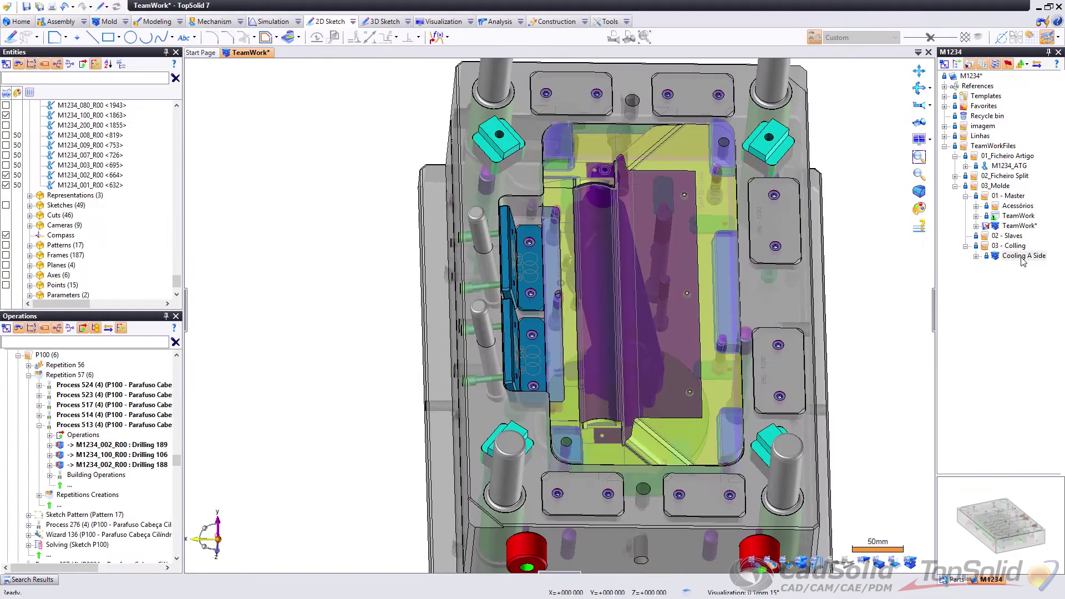
middle_drag(554, 299, 573, 313)
Step: Open the Cooling A Side document from the project and close TeamWork without saving its changes
key(ctrl+Tab)
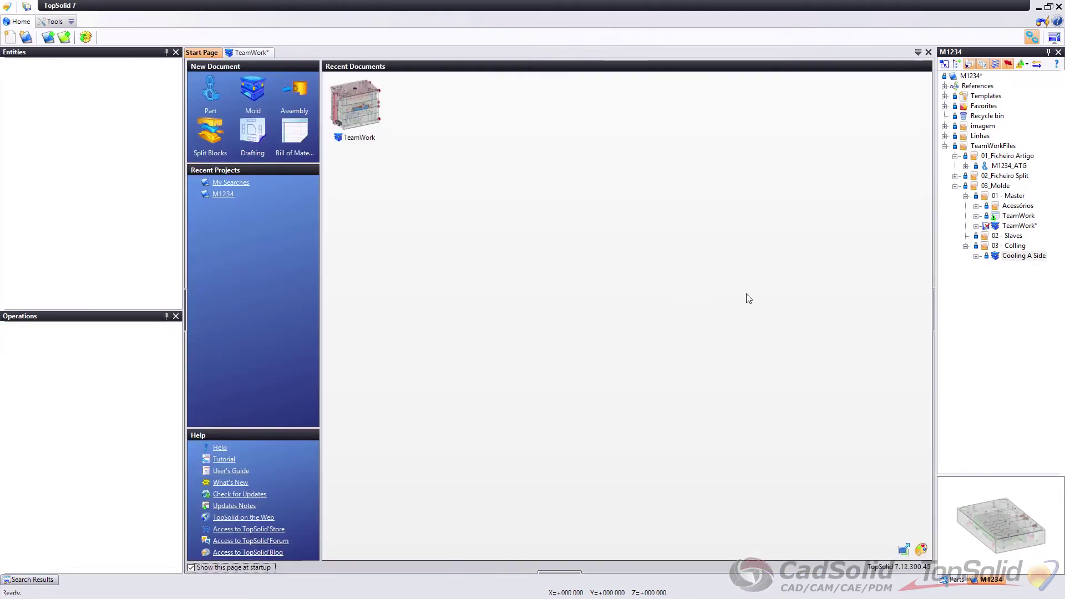
double_click(1022, 256)
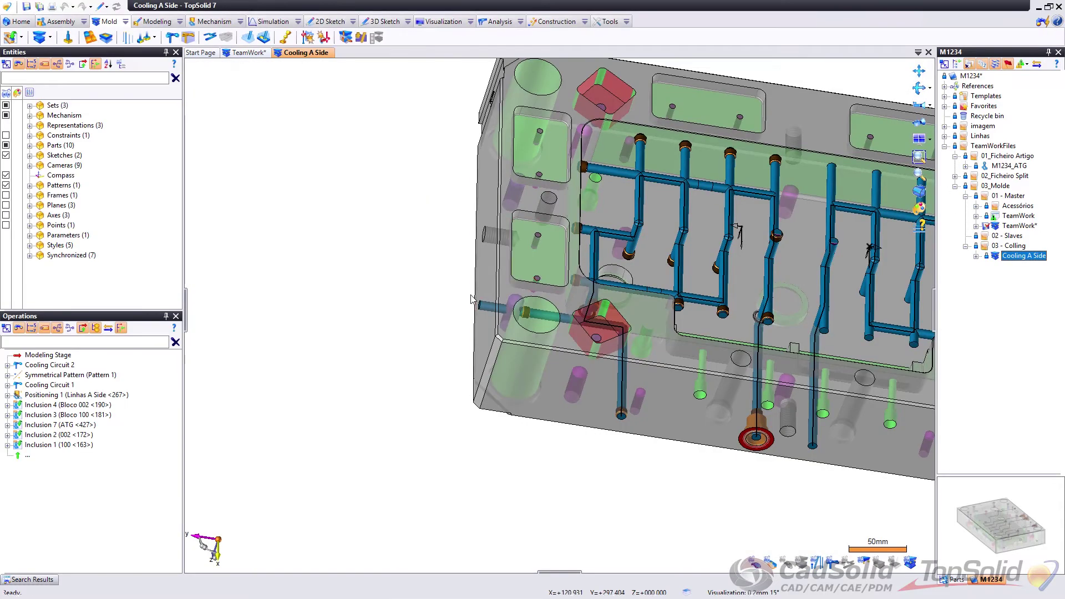
middle_drag(470, 300, 491, 326)
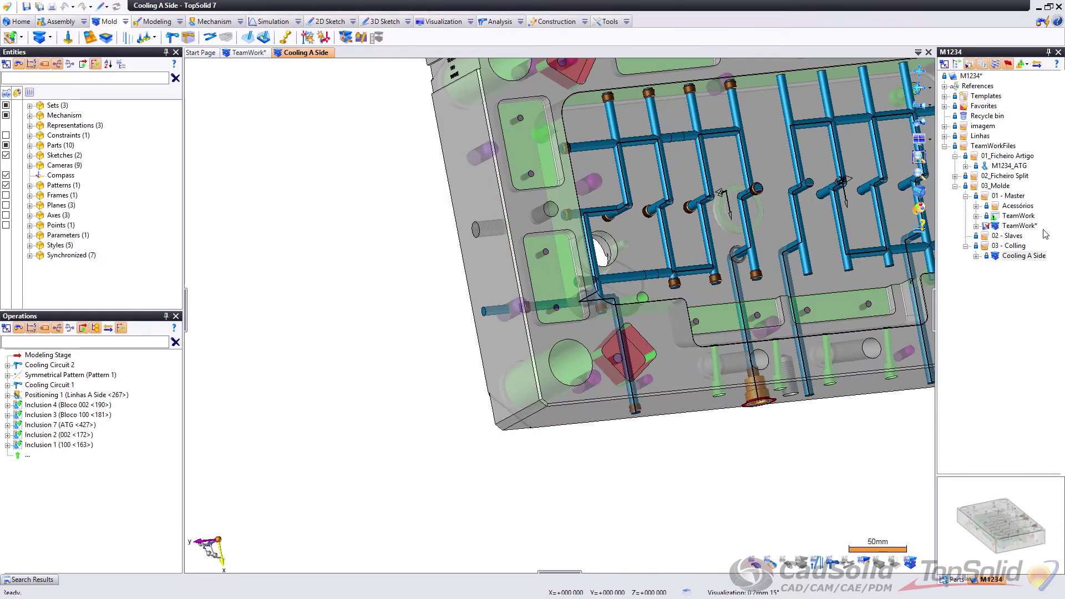
click(251, 52)
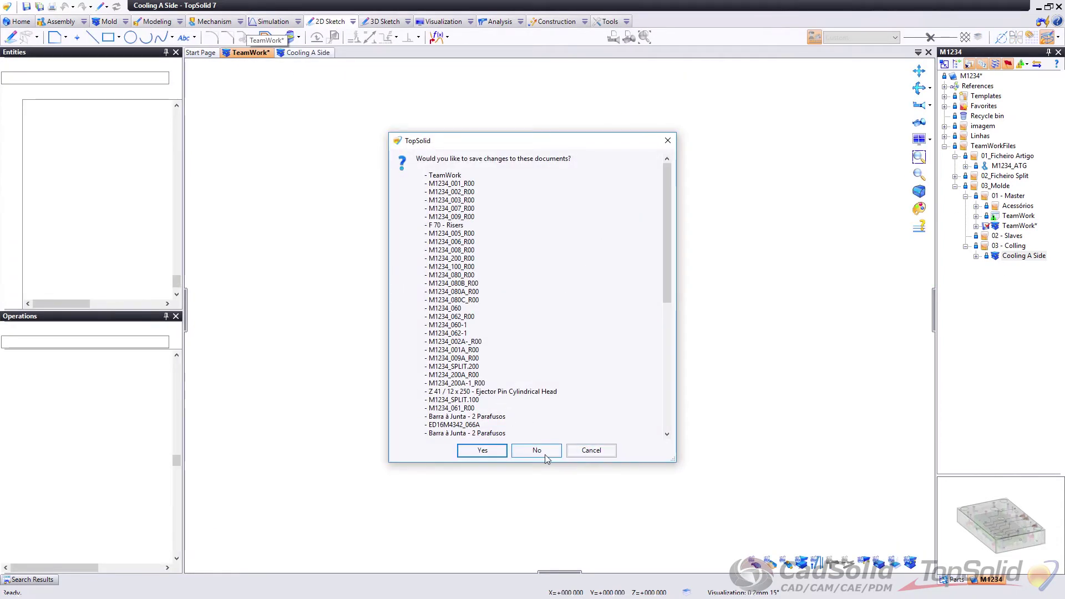
click(543, 453)
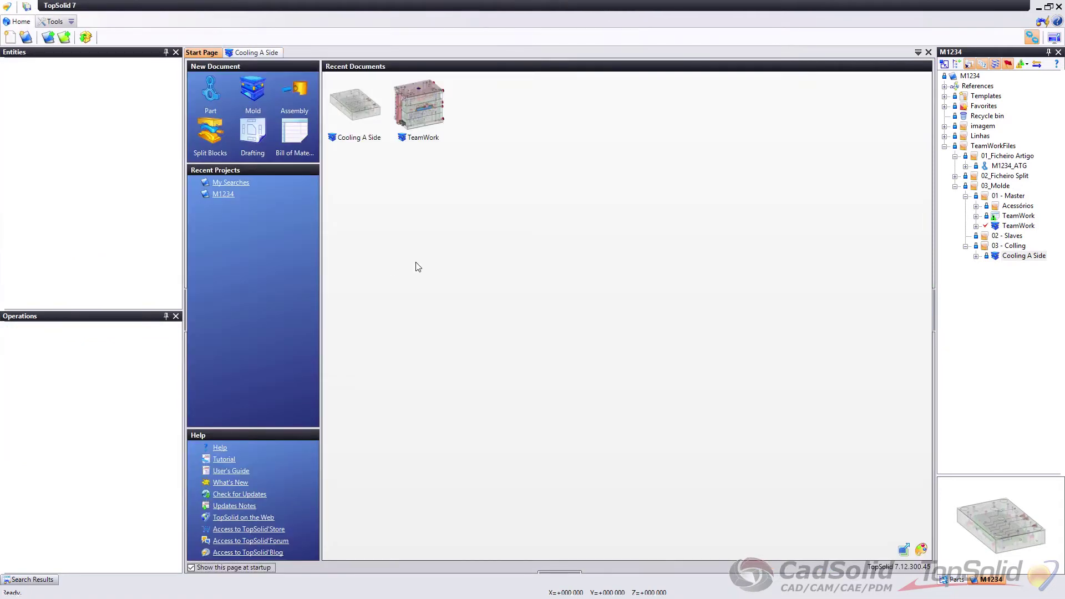
Step: Switch to the other TopSolid window and close its TeamWork, M1234_100_R00 and M1234_ATG_CC documents
key(alt+Tab)
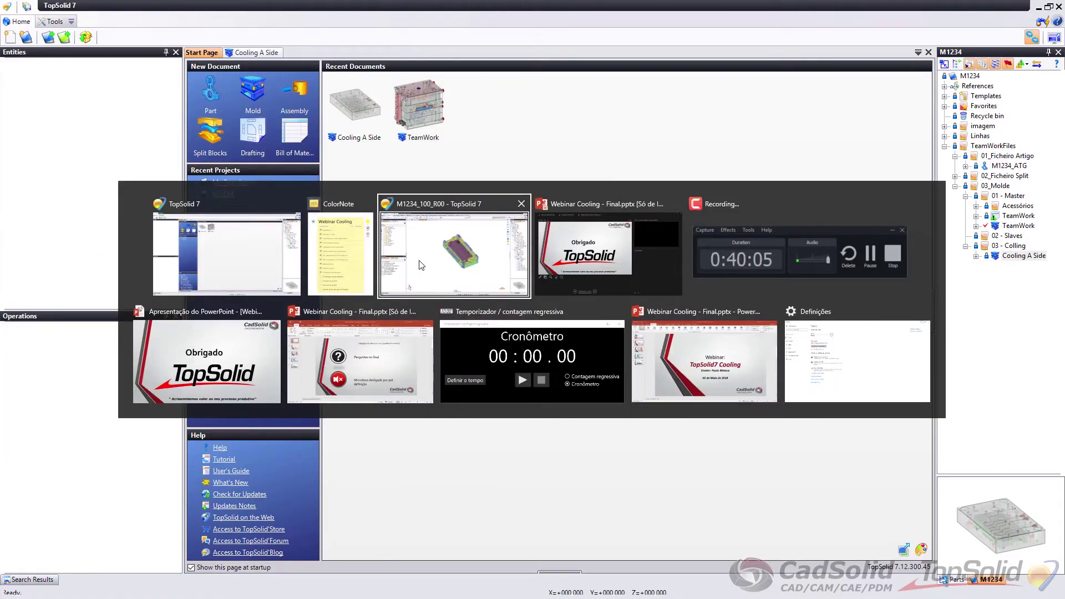
click(450, 261)
click(252, 53)
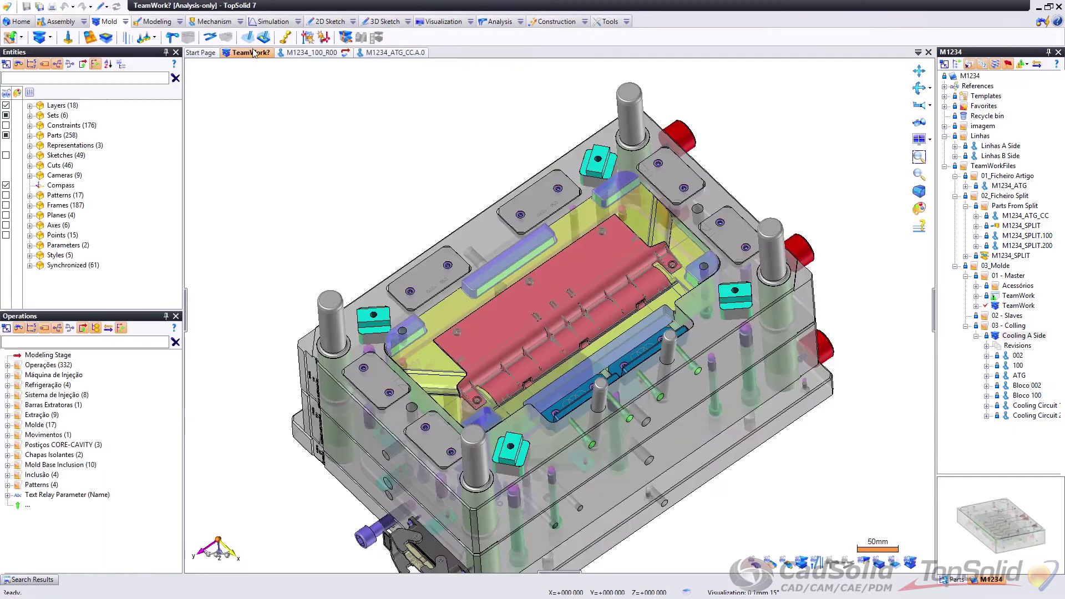
right_click(257, 54)
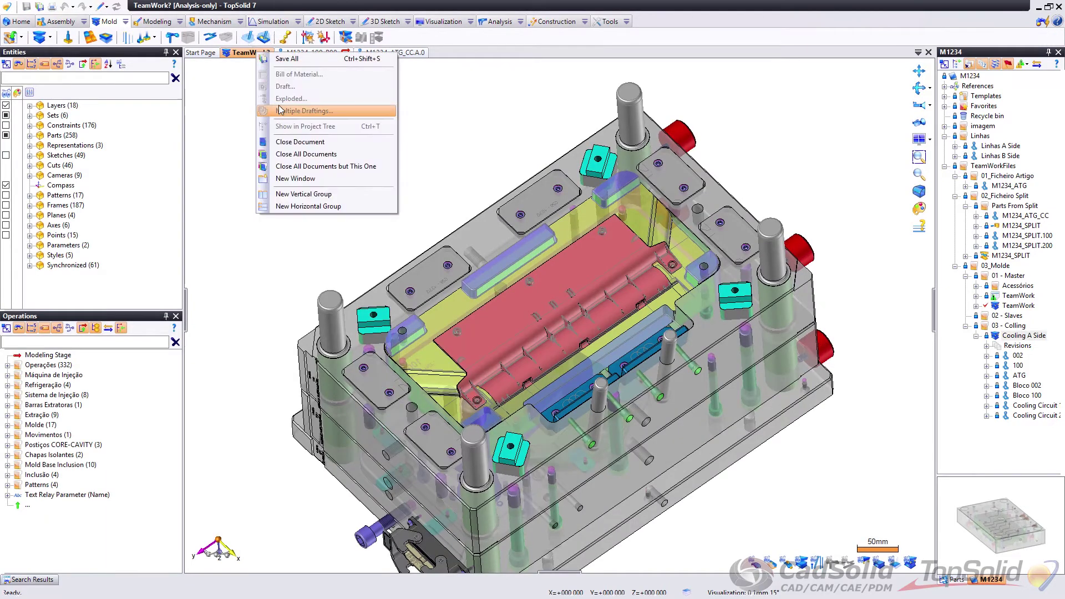
click(300, 142)
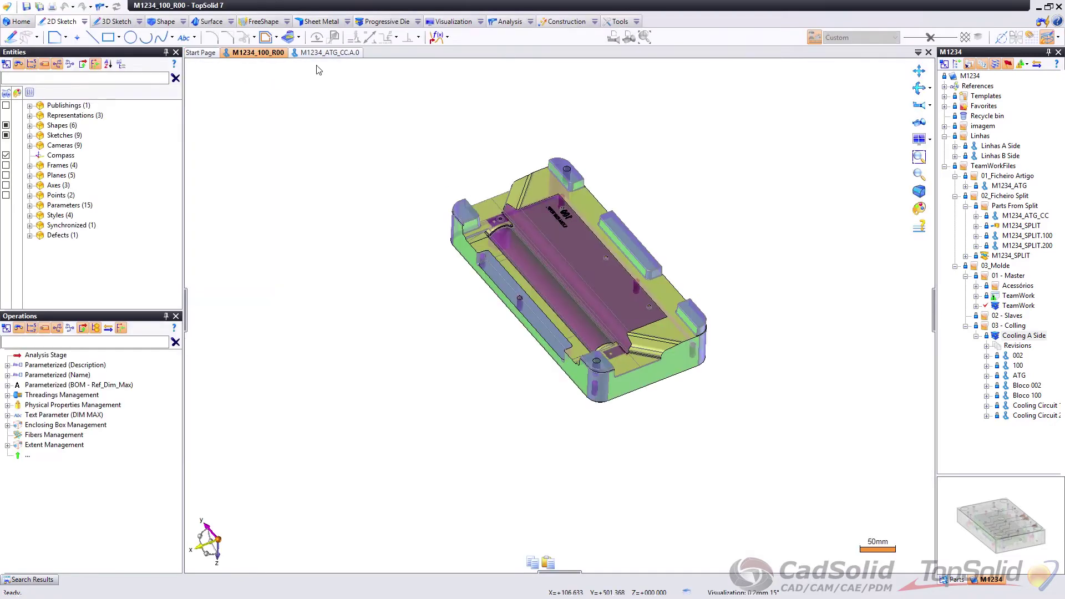
middle_click(262, 55)
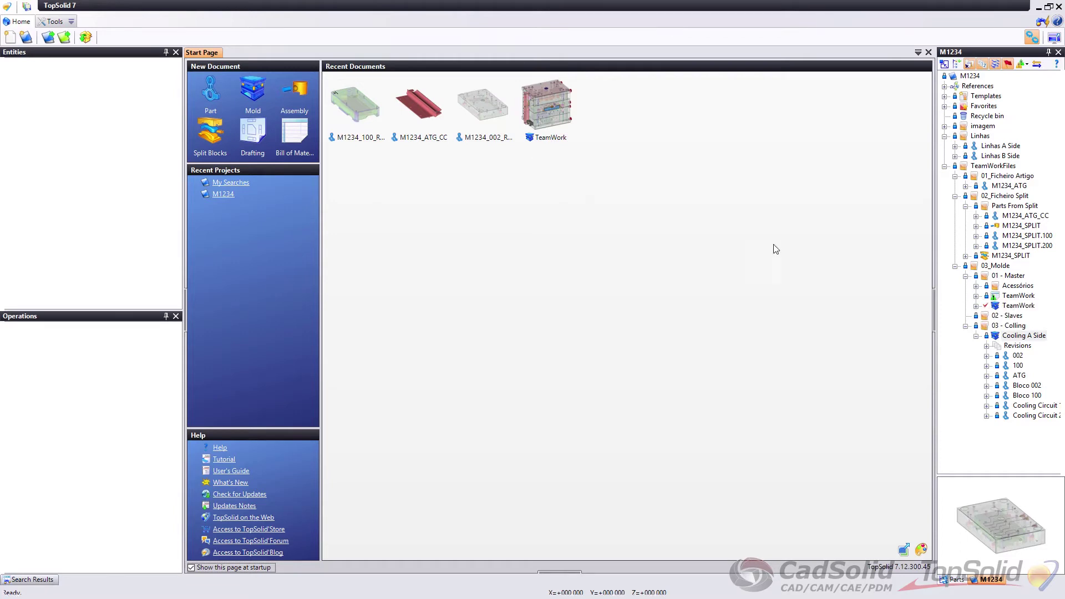
Step: Open the TeamWork mold from the recent documents
click(552, 112)
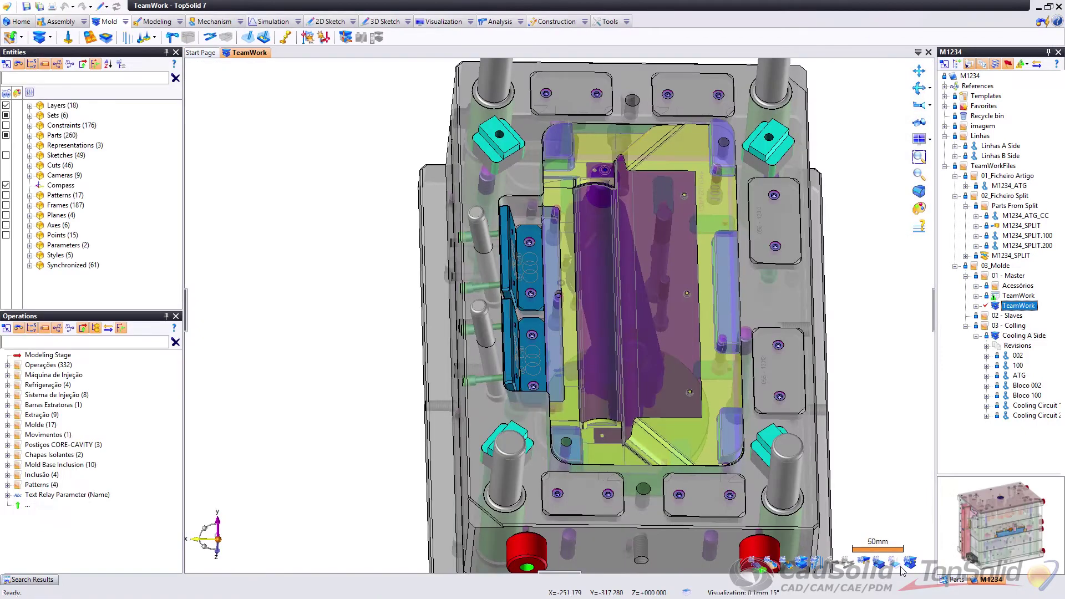
middle_drag(778, 393, 774, 359)
scroll(775, 359, down, 3)
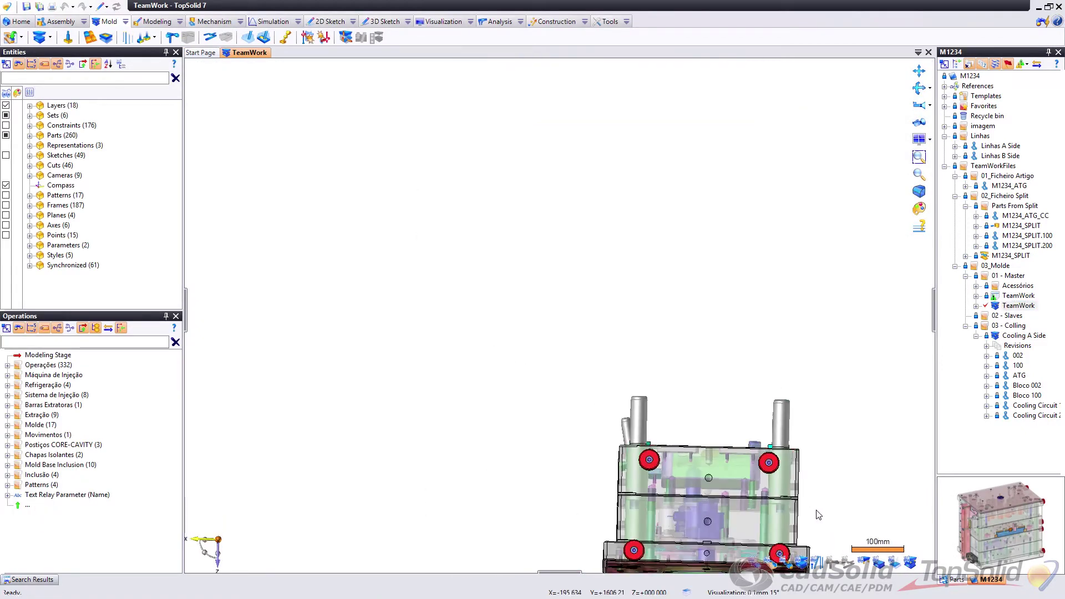
Step: Hide and redisplay the mold's A side and examine the whole mold
click(865, 563)
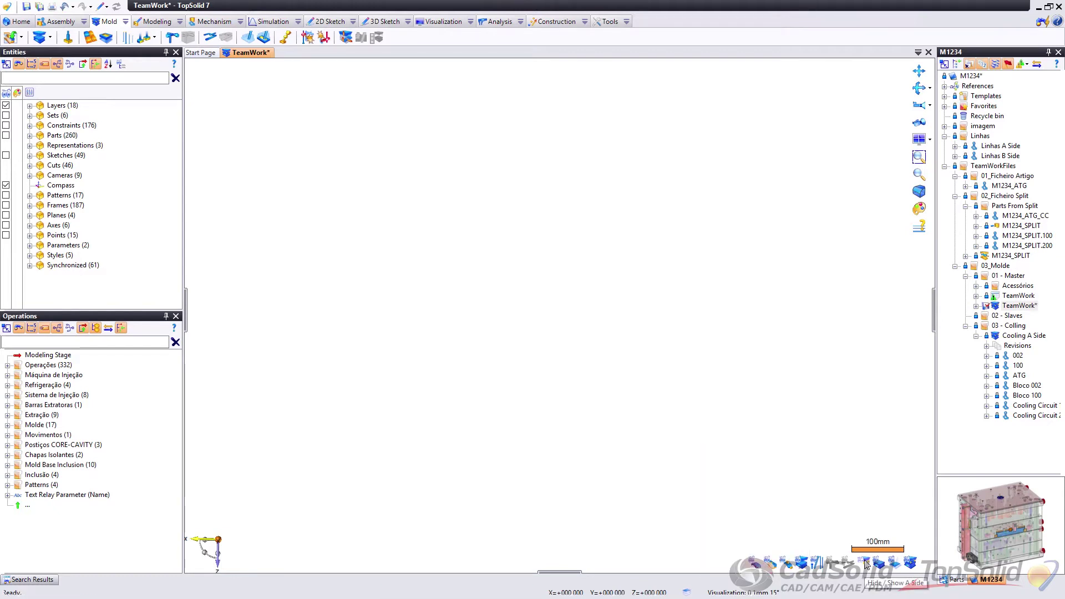
scroll(565, 377, down, 5)
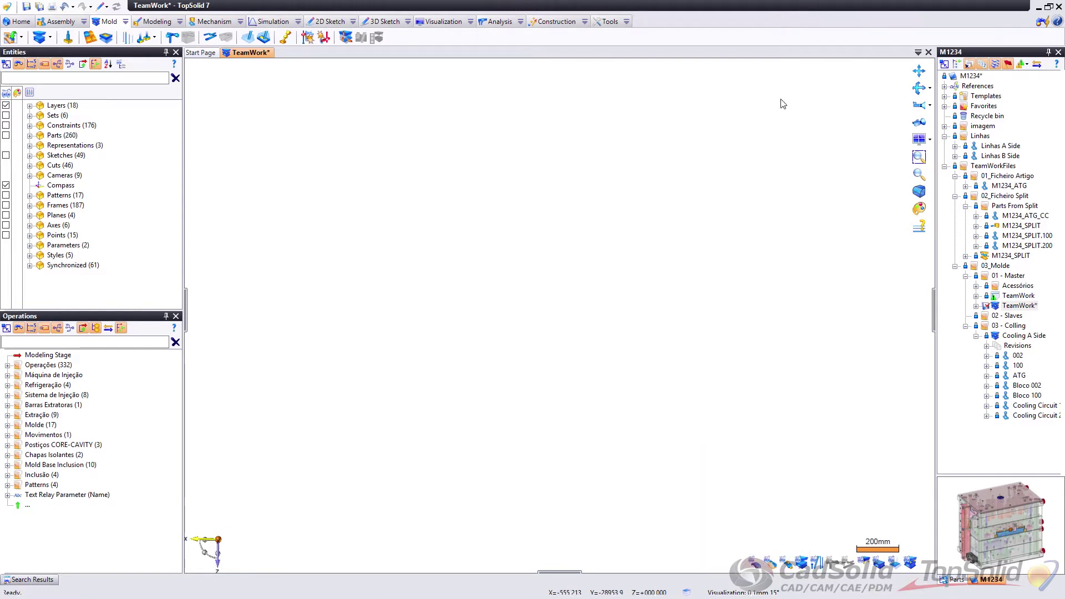
click(865, 564)
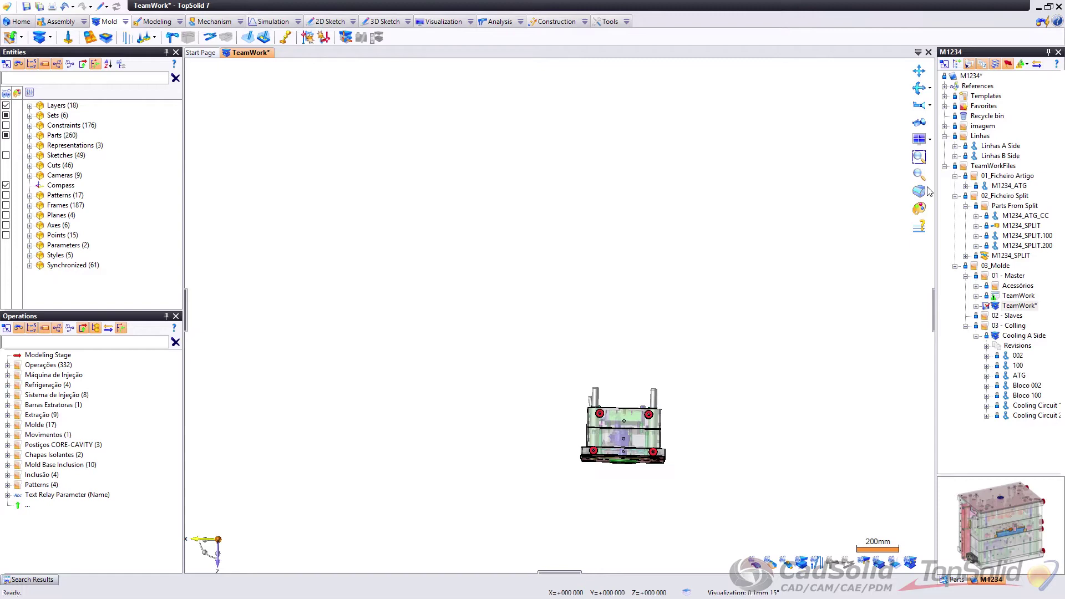
click(922, 156)
middle_drag(738, 238, 702, 270)
scroll(701, 269, down, 4)
middle_drag(638, 239, 461, 249)
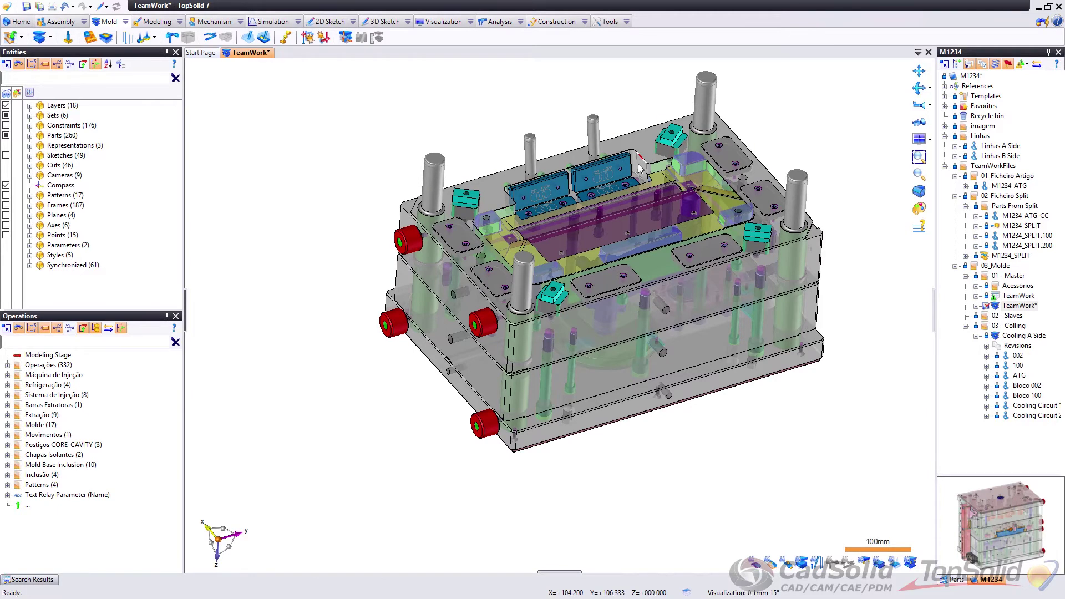
Step: Switch back to the TopSolid window holding Cooling A Side and consult the TeamWork document as read-only
key(alt+Tab)
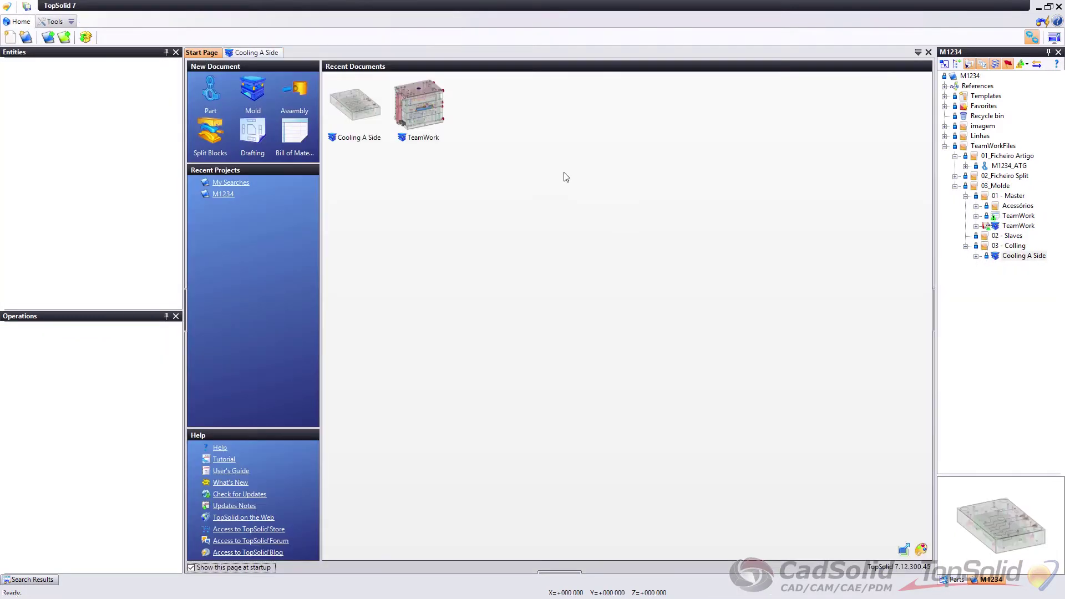
click(1016, 226)
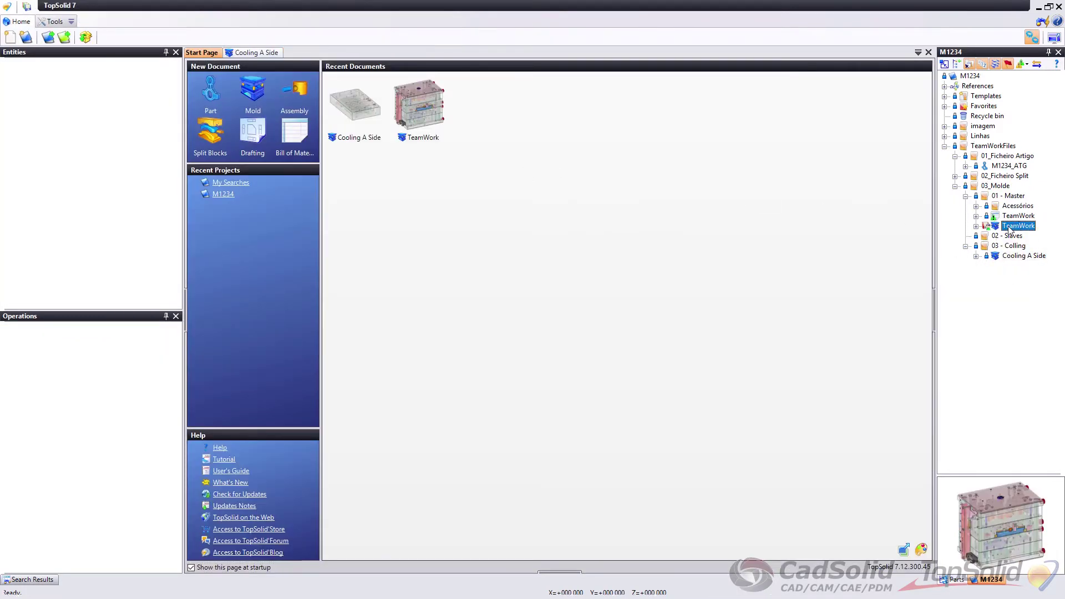
right_click(1009, 228)
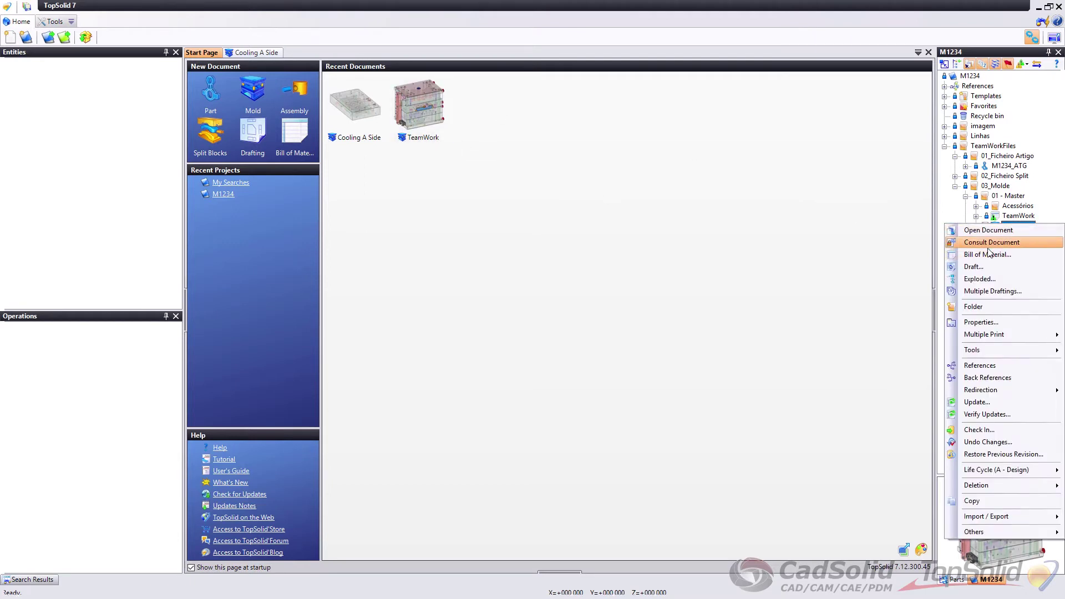
click(988, 244)
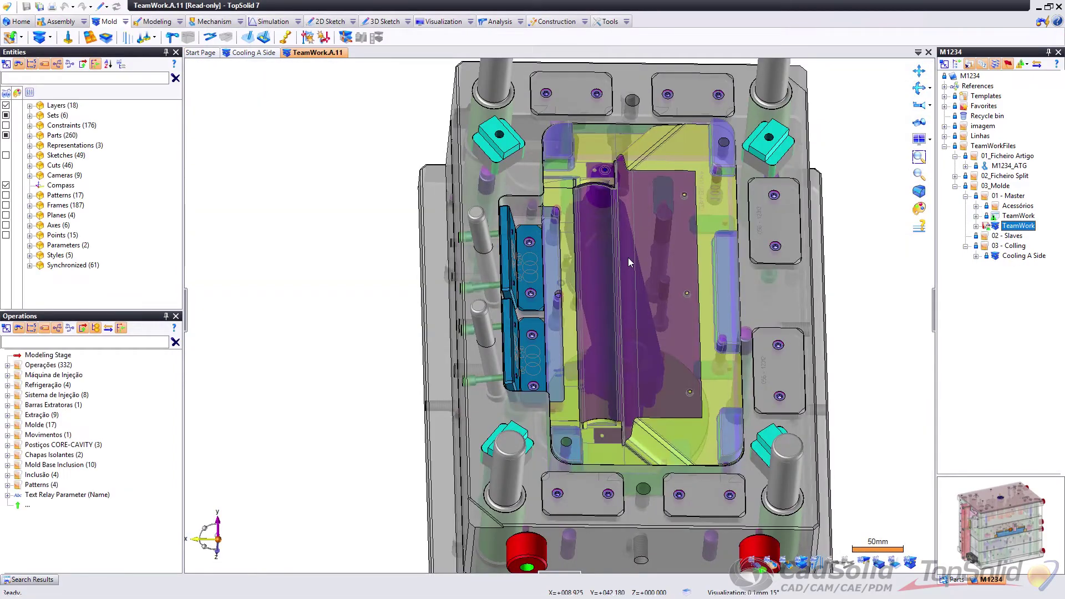
Step: Open the document of the M1234_100_R00 insert from the mold assembly
middle_drag(628, 257, 563, 380)
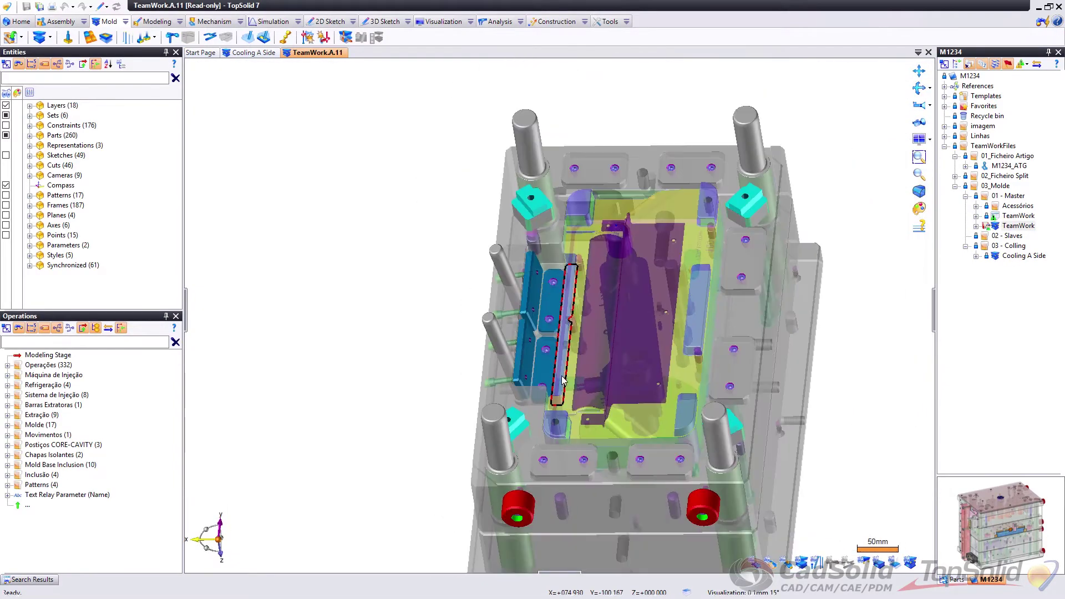
scroll(624, 351, up, 8)
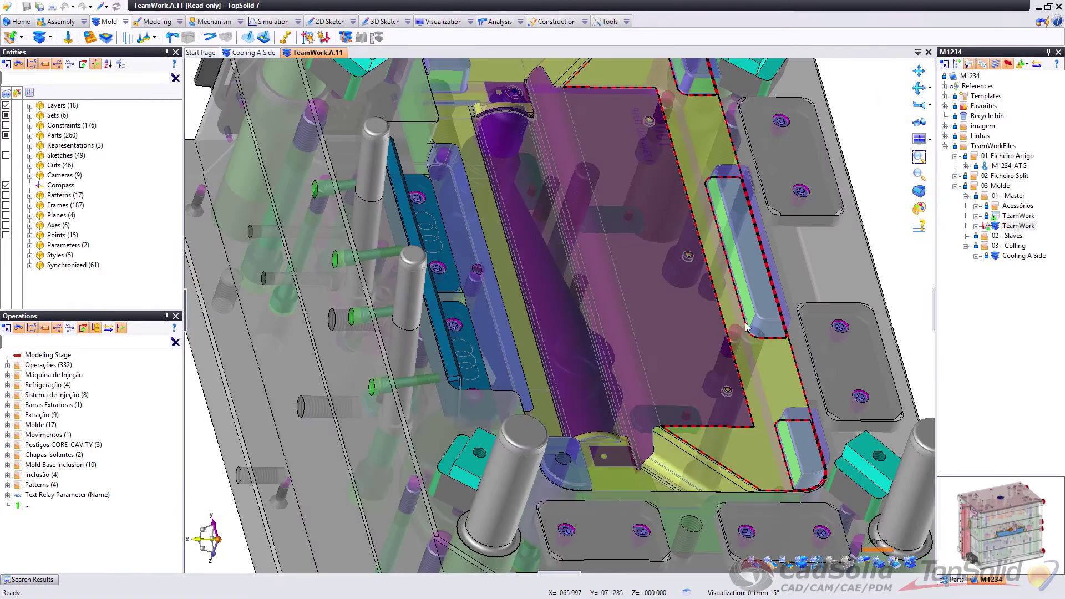
scroll(683, 268, up, 5)
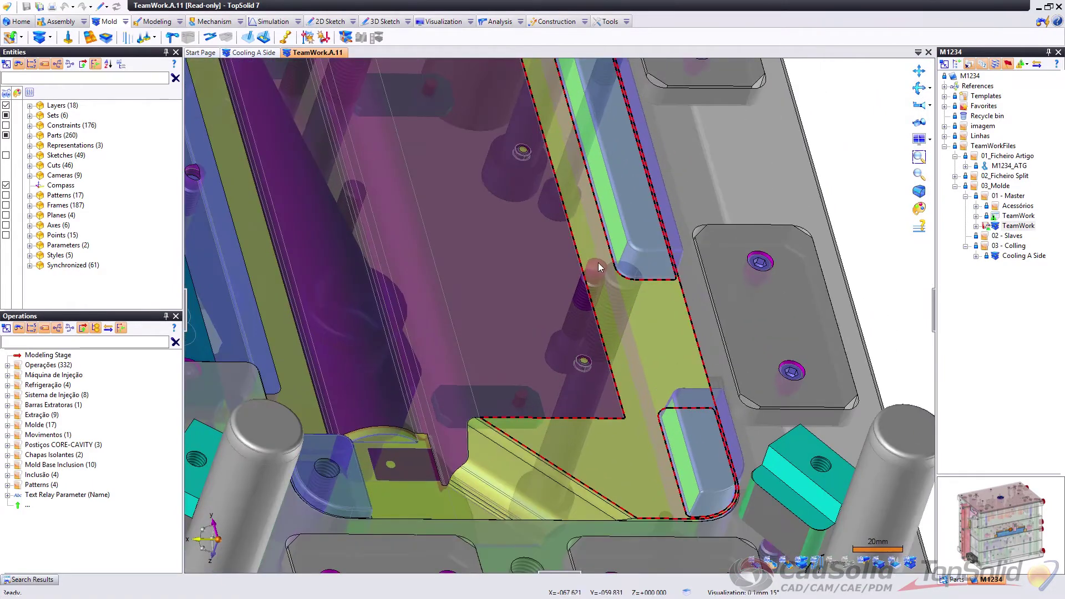
right_click(539, 267)
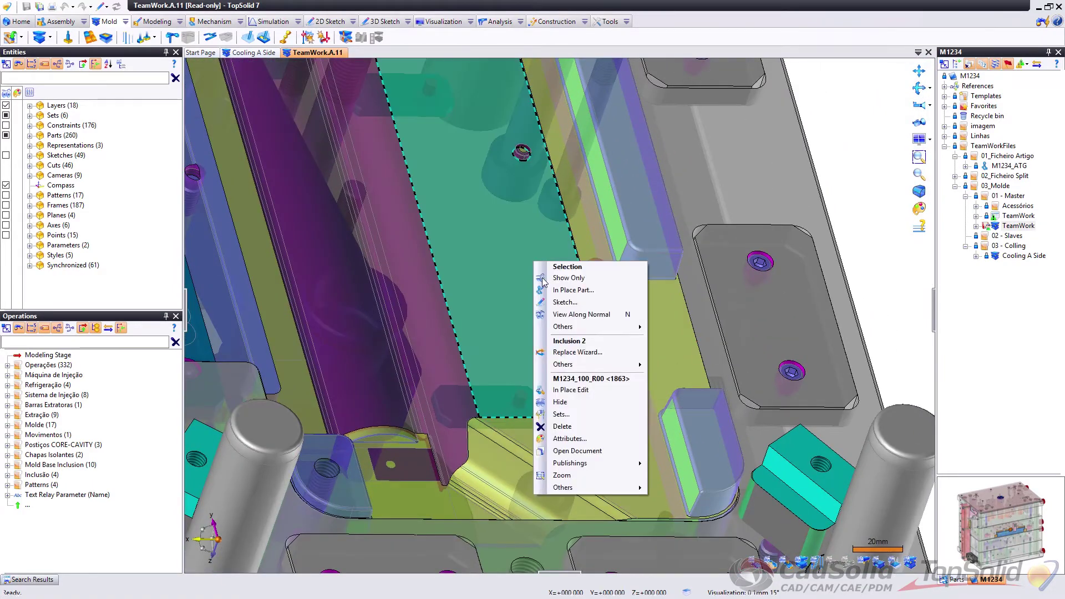
click(583, 452)
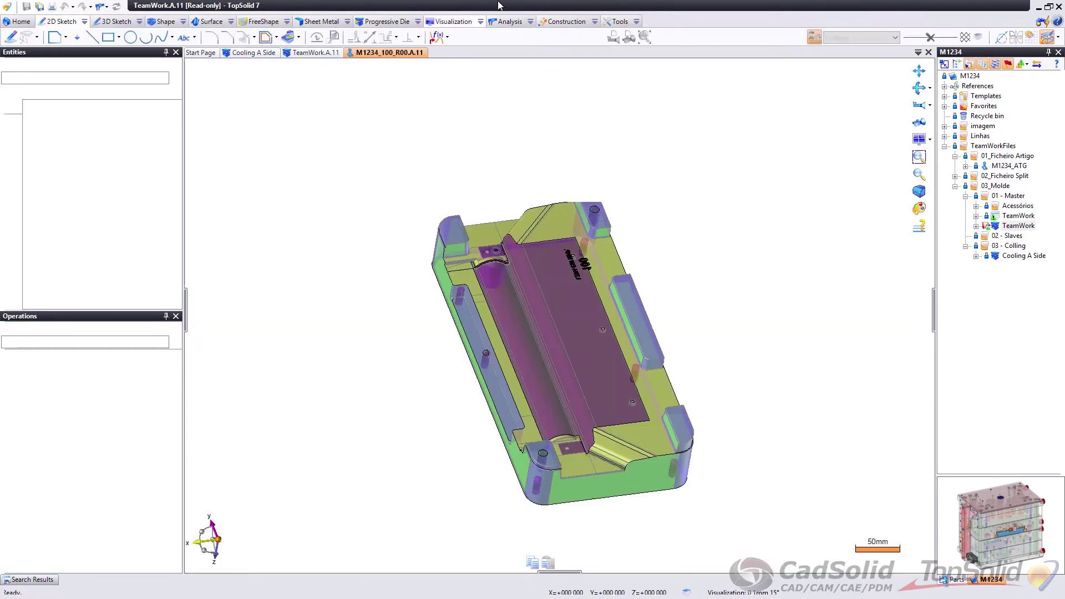
Step: Copy the insert's shape 100 with Entity Copy, using the Absolute Frame as reference
click(636, 22)
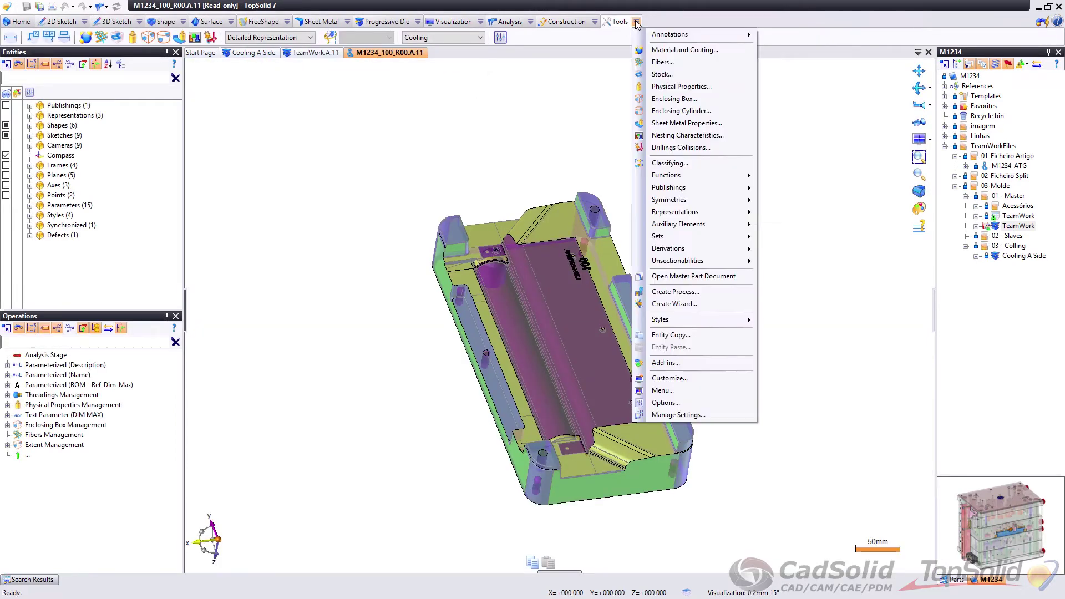
click(675, 335)
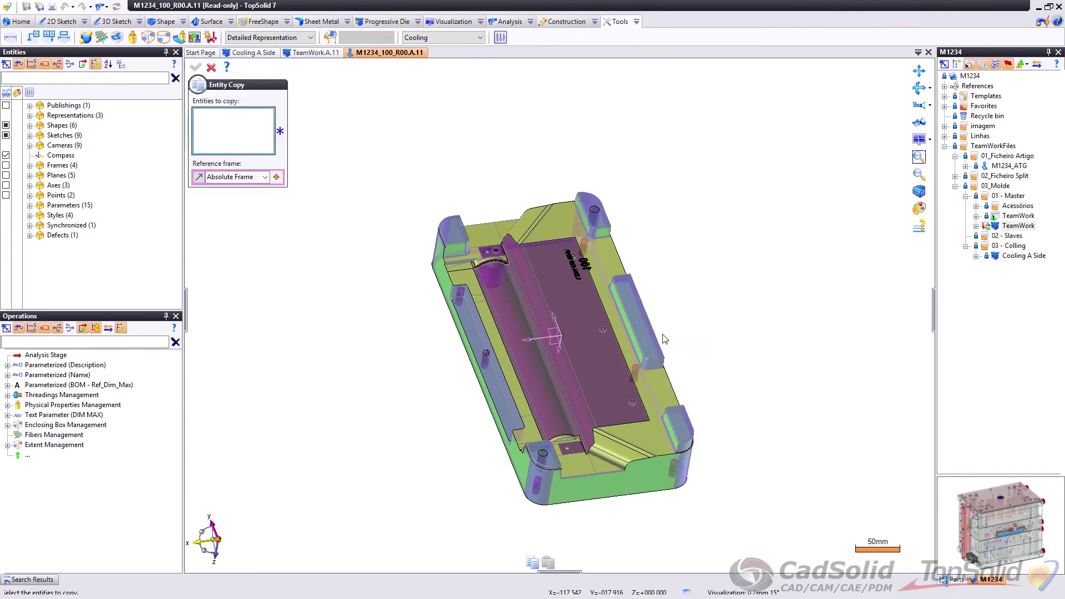
click(585, 338)
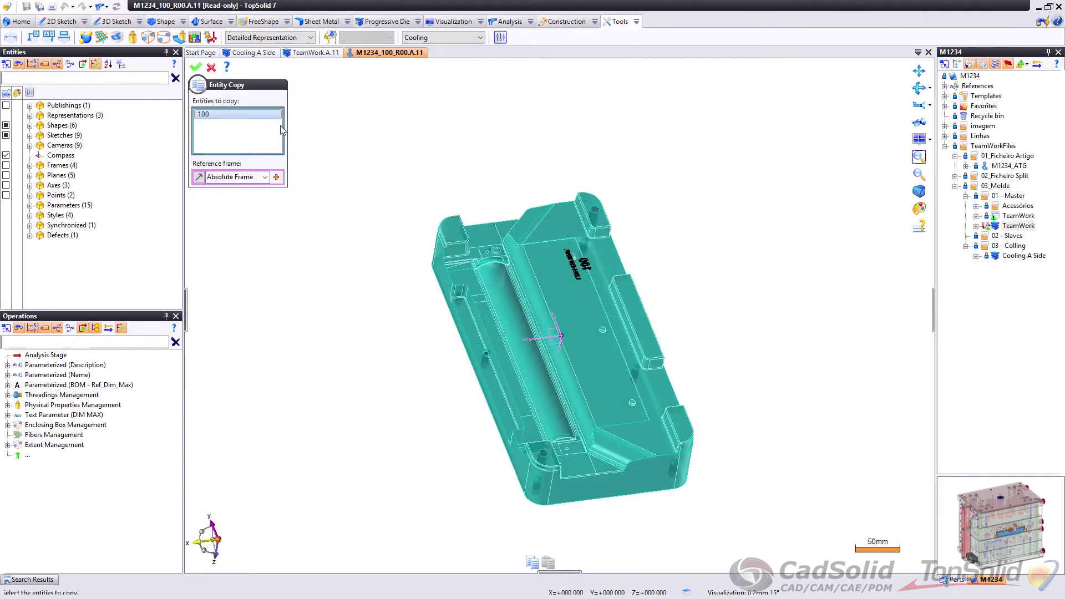
click(198, 68)
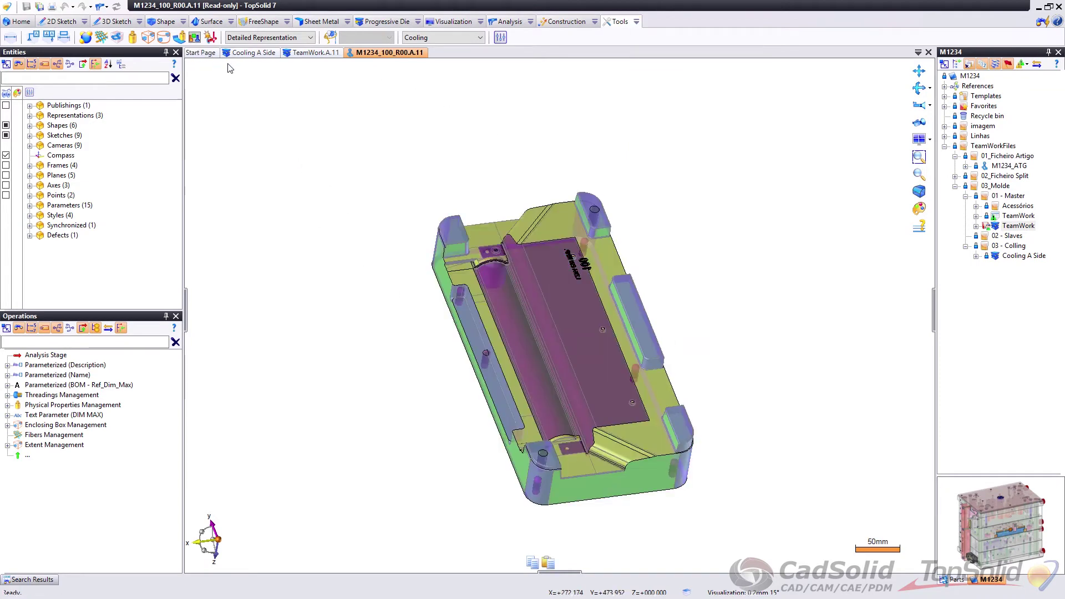
Step: Return to Cooling A Side and open the document of its part 100 from the project tree
click(264, 58)
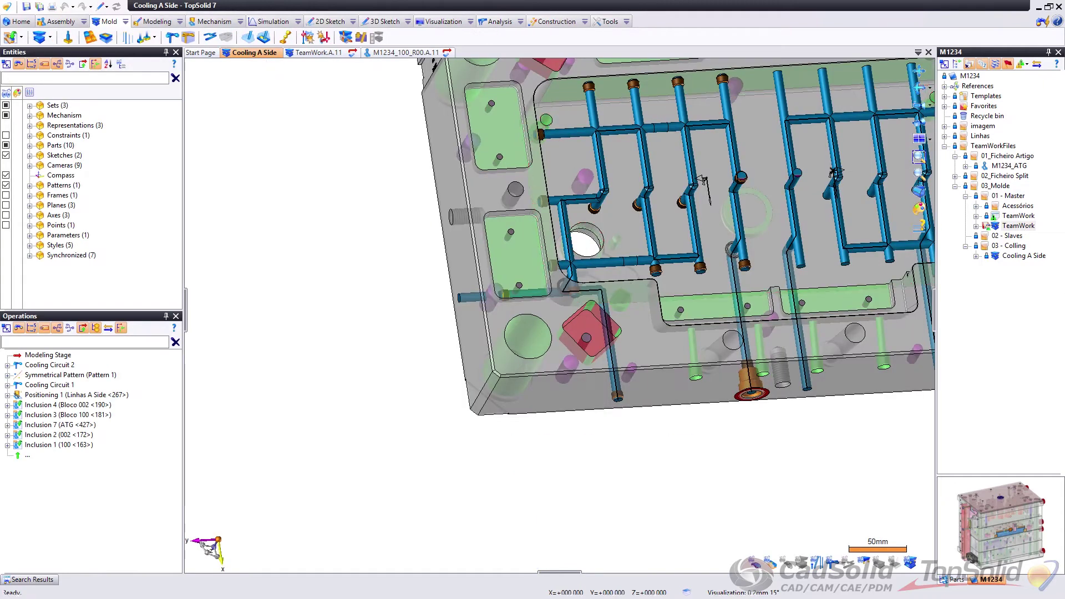
click(977, 257)
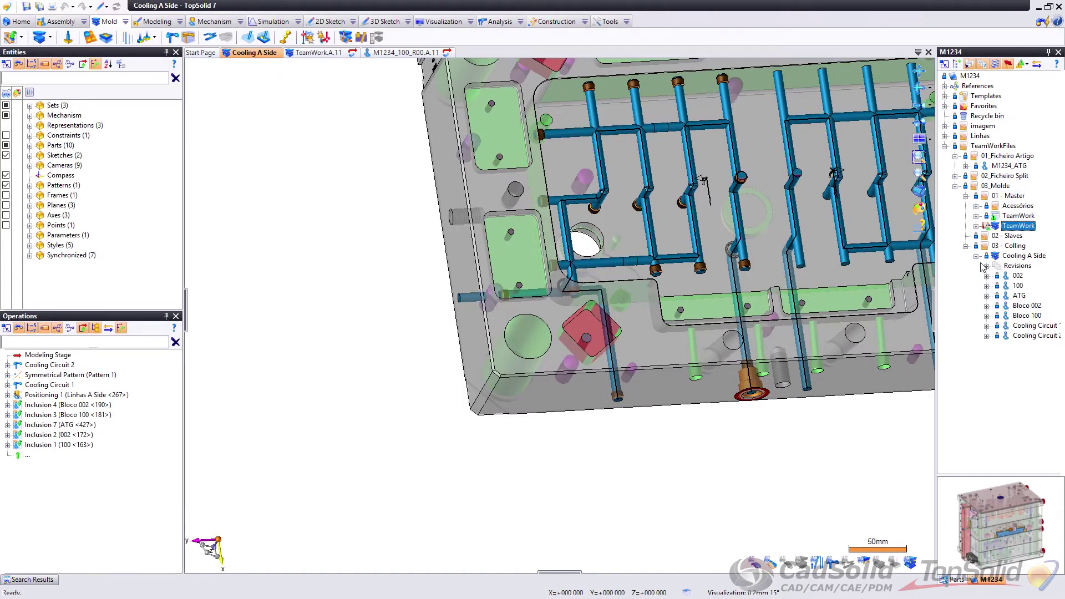
click(1021, 256)
click(1015, 287)
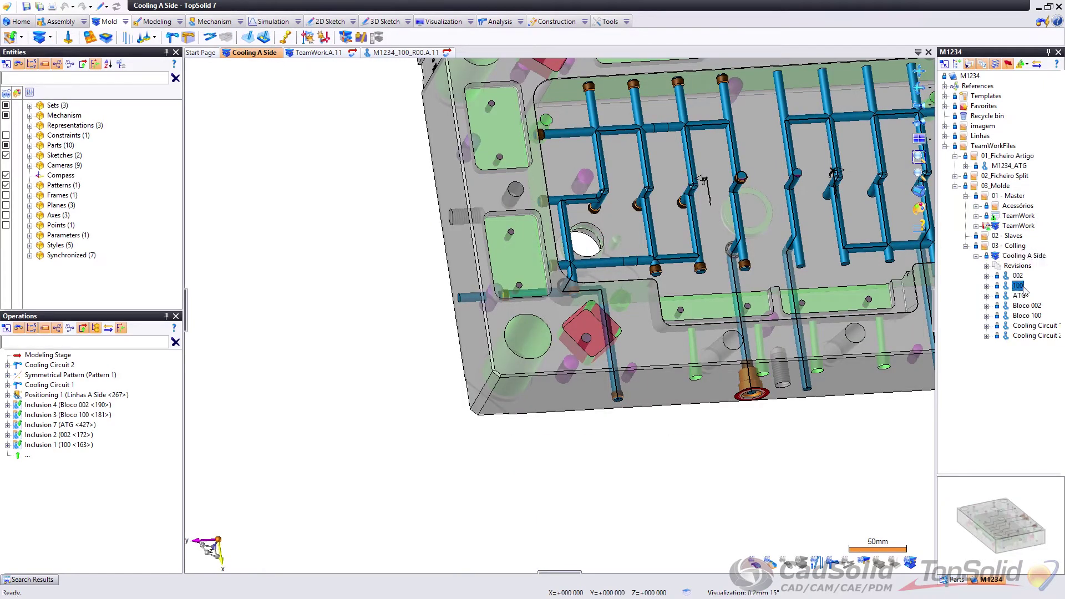
double_click(1017, 286)
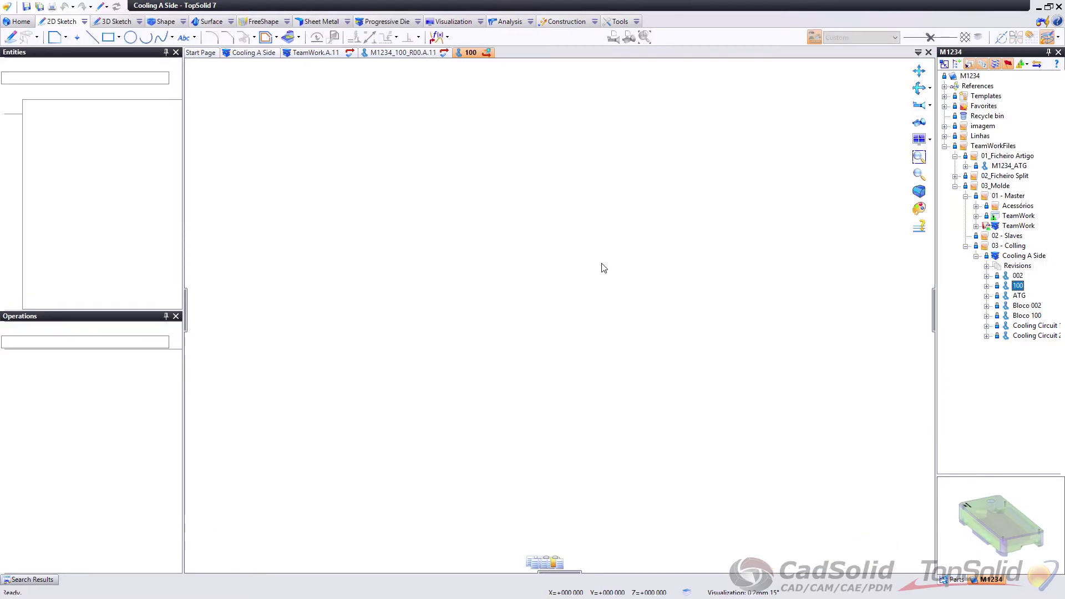
Step: Paste the copied insert shape into part 100 with Entity Paste, using the Absolute Frame as reference frame
right_click(299, 221)
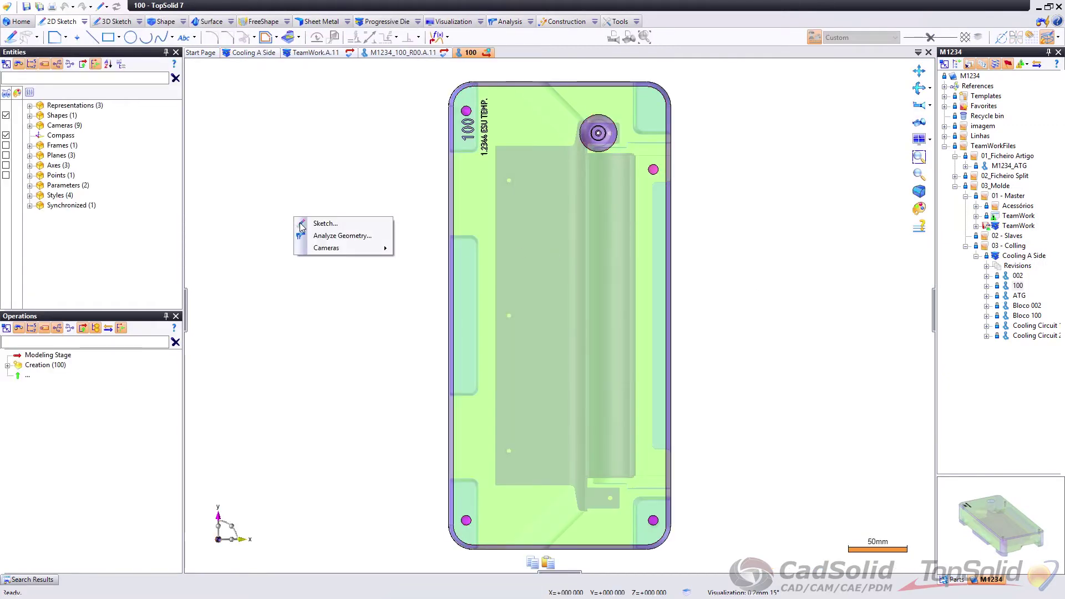
click(297, 186)
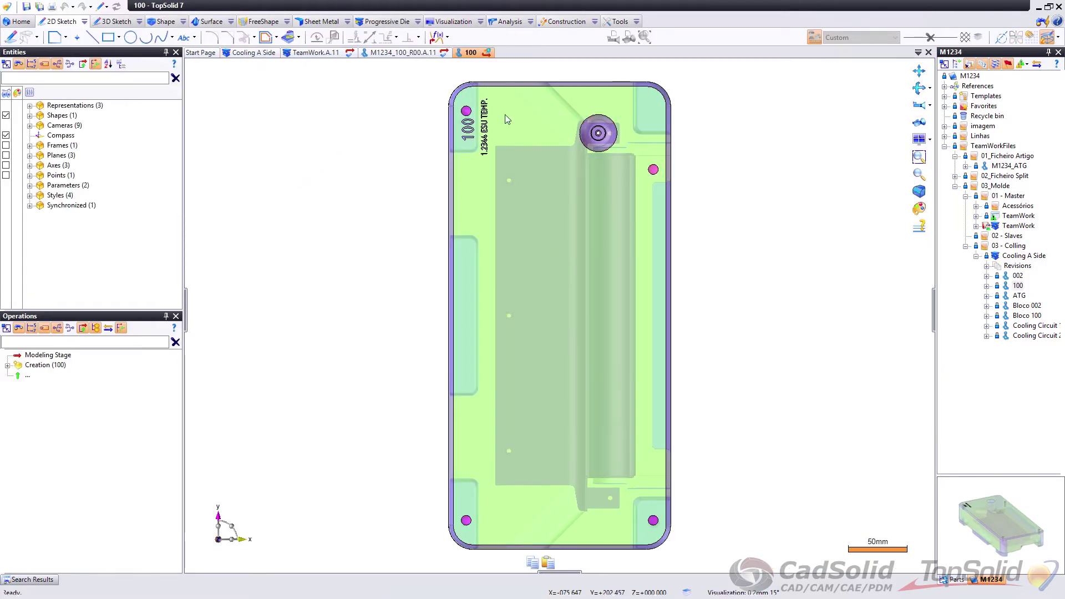
click(636, 21)
click(669, 347)
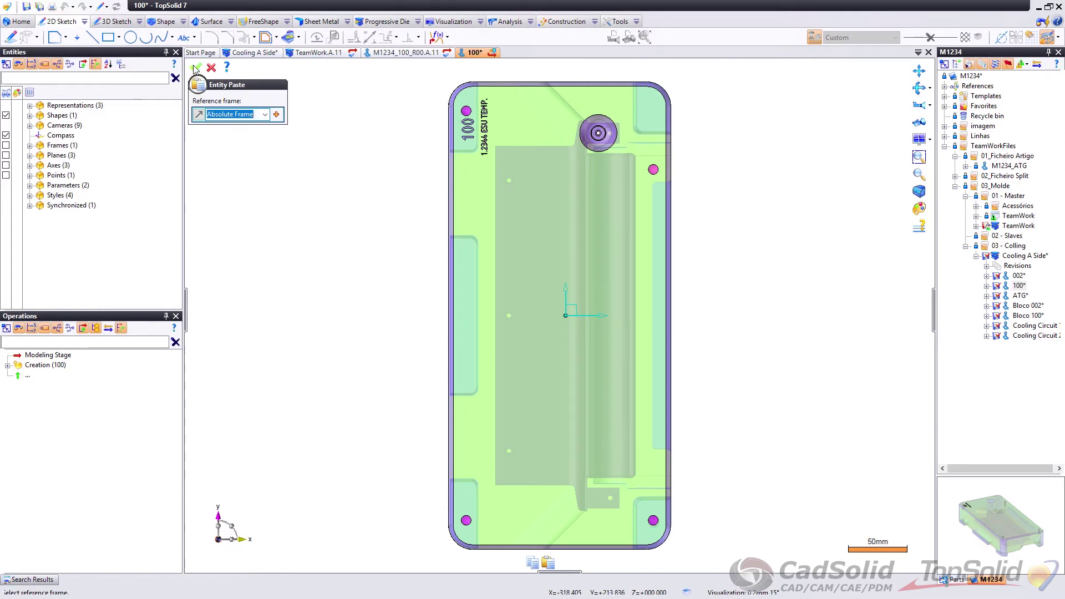
middle_drag(433, 399, 768, 15)
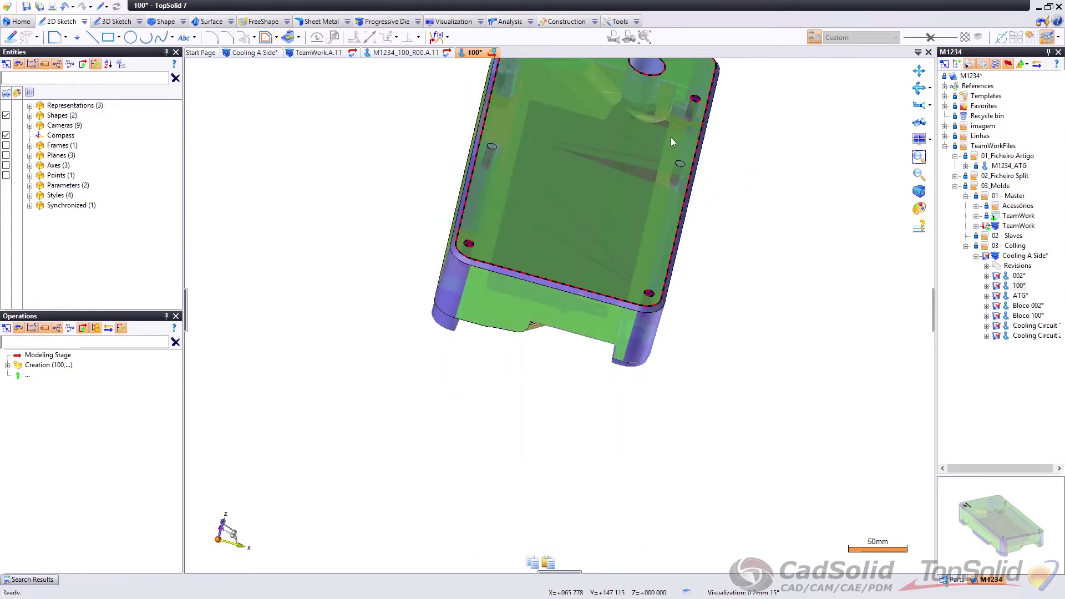
middle_drag(671, 142, 654, 176)
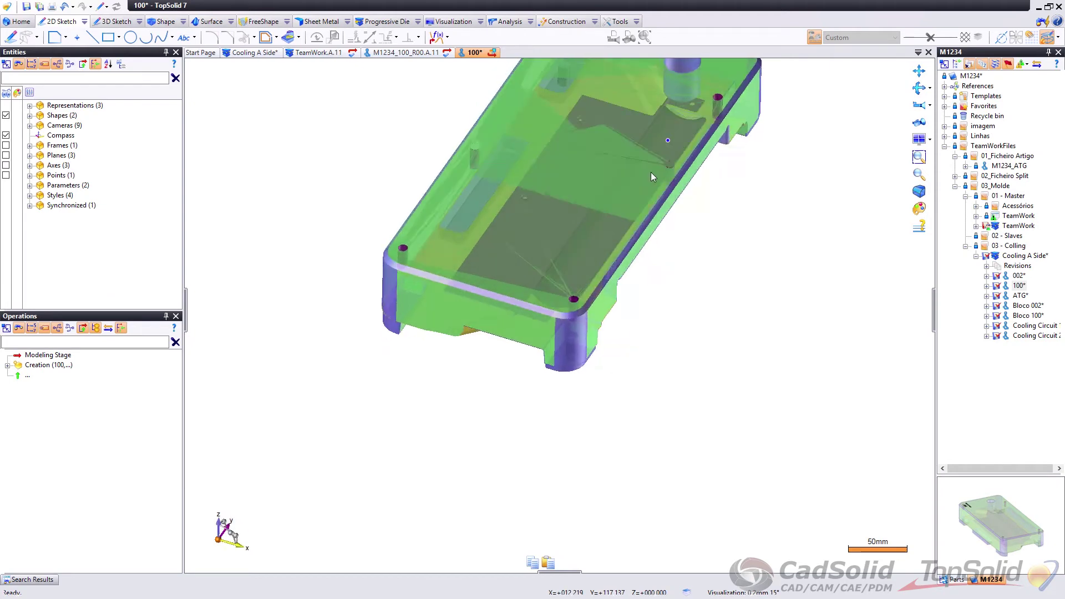
Step: Tell the part's two shapes apart and hide the original shape 100, keeping 100 - Copy displayed
click(30, 115)
click(61, 135)
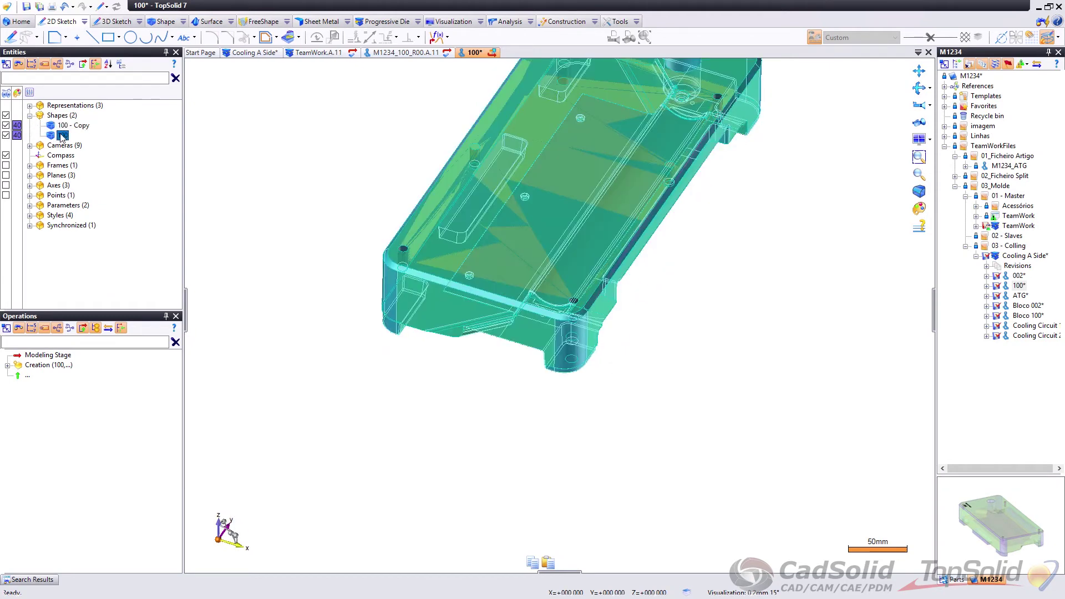
key(Up)
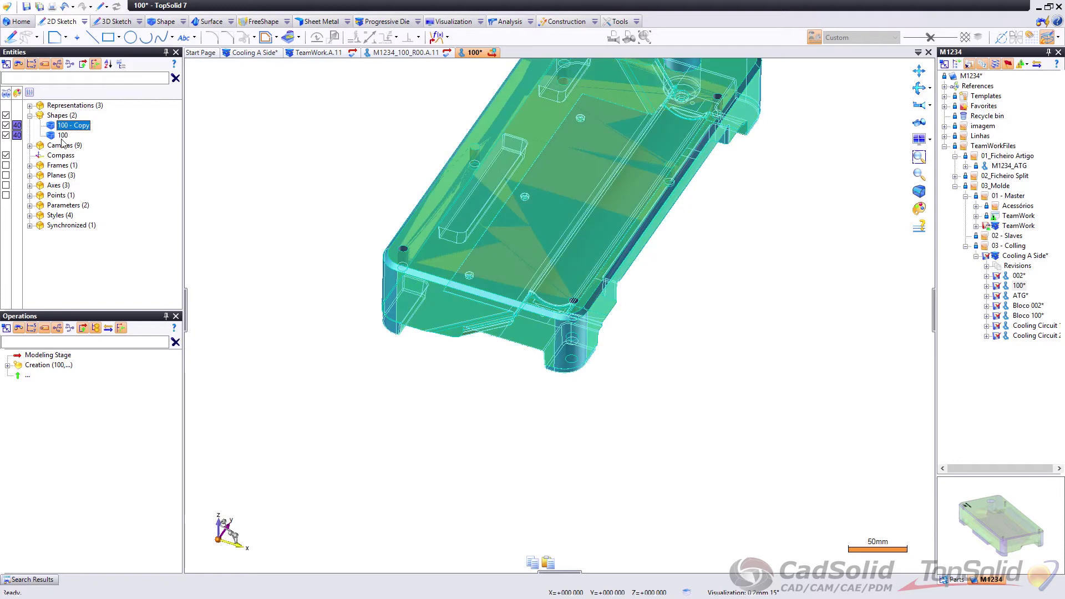
click(5, 136)
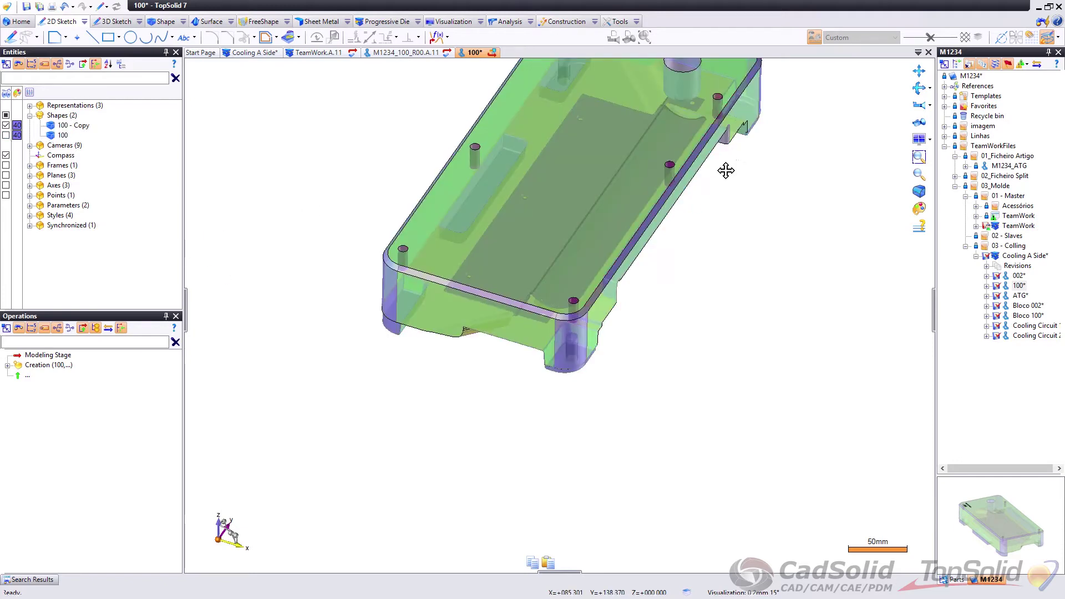
middle_drag(726, 170, 683, 320)
click(71, 126)
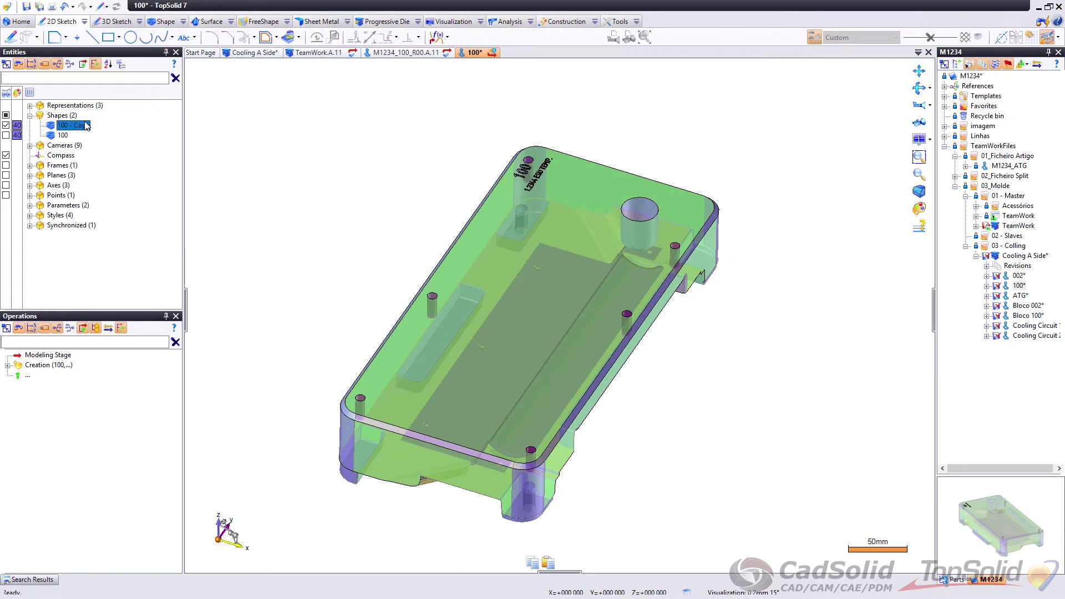
Step: Remove the original shape 100 from the Detailed, Design and Simplified representations of the part
click(30, 106)
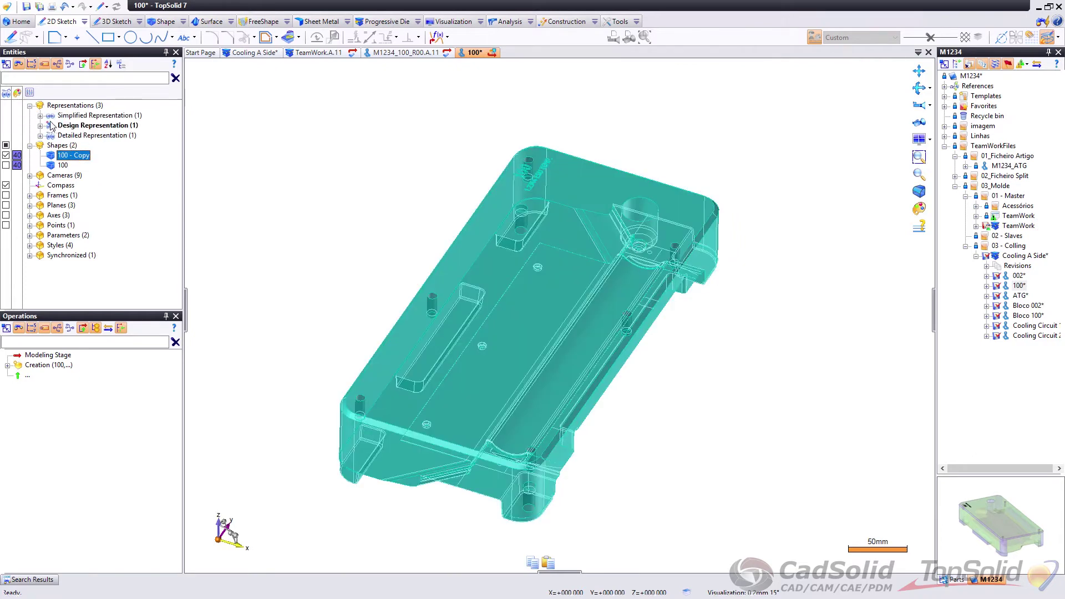
click(40, 115)
click(69, 125)
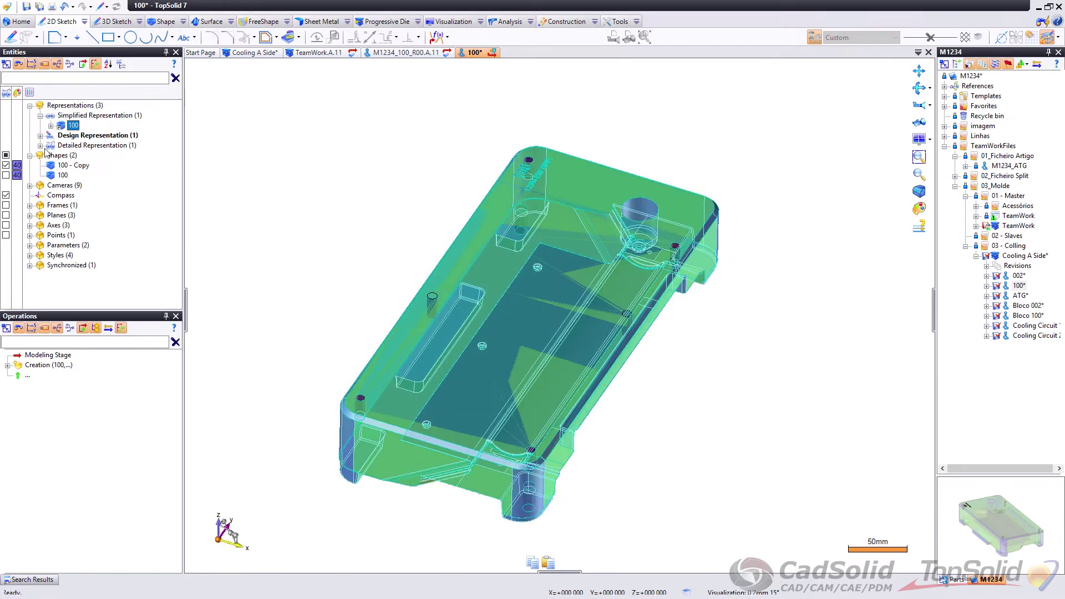
click(40, 135)
click(40, 156)
click(70, 165)
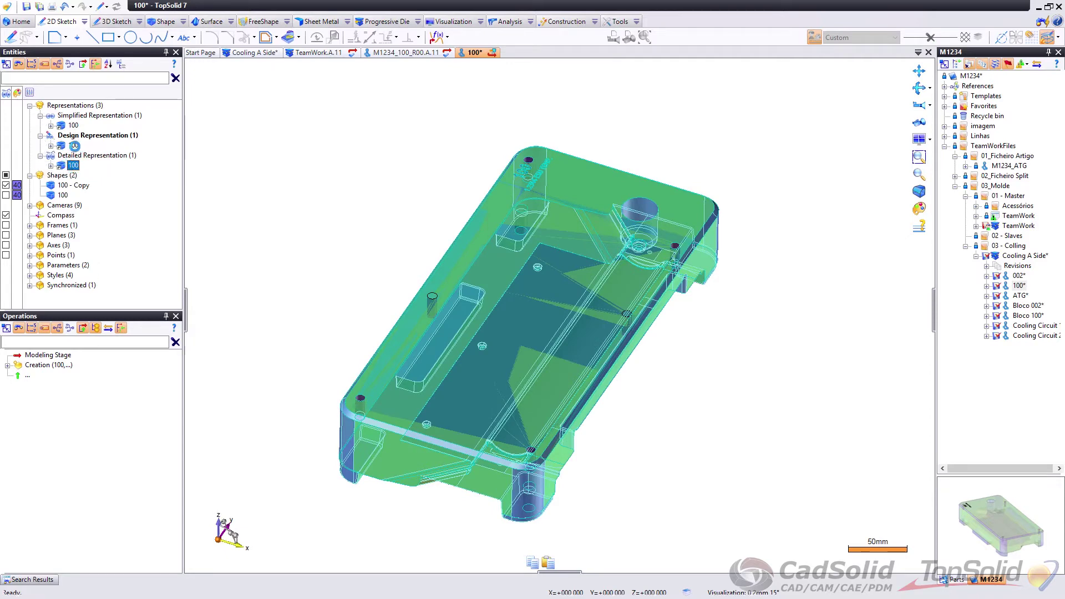
key(Delete)
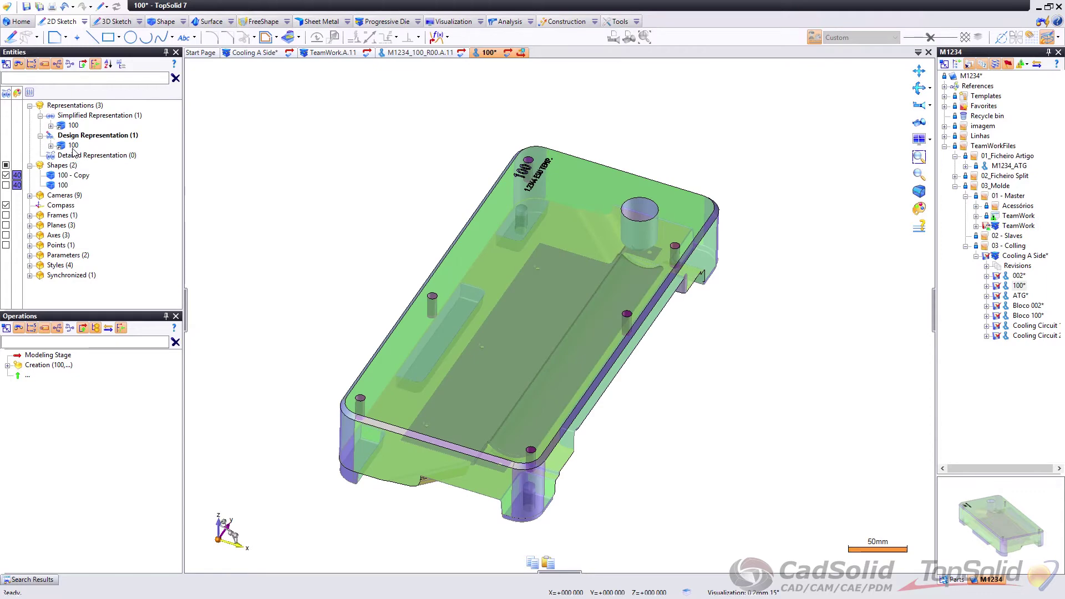
click(72, 146)
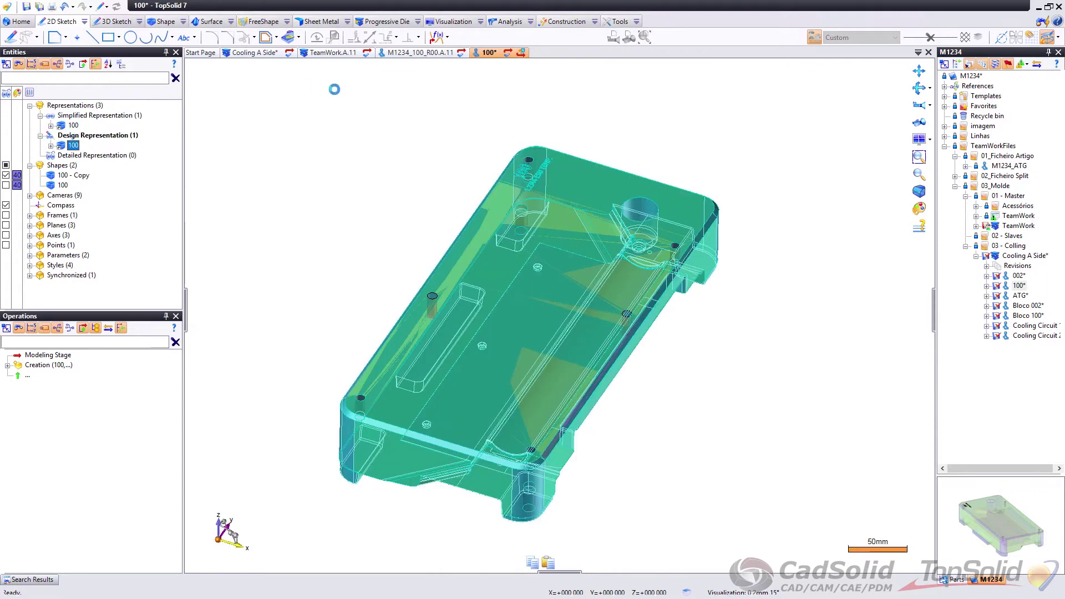
key(Delete)
click(78, 126)
key(Delete)
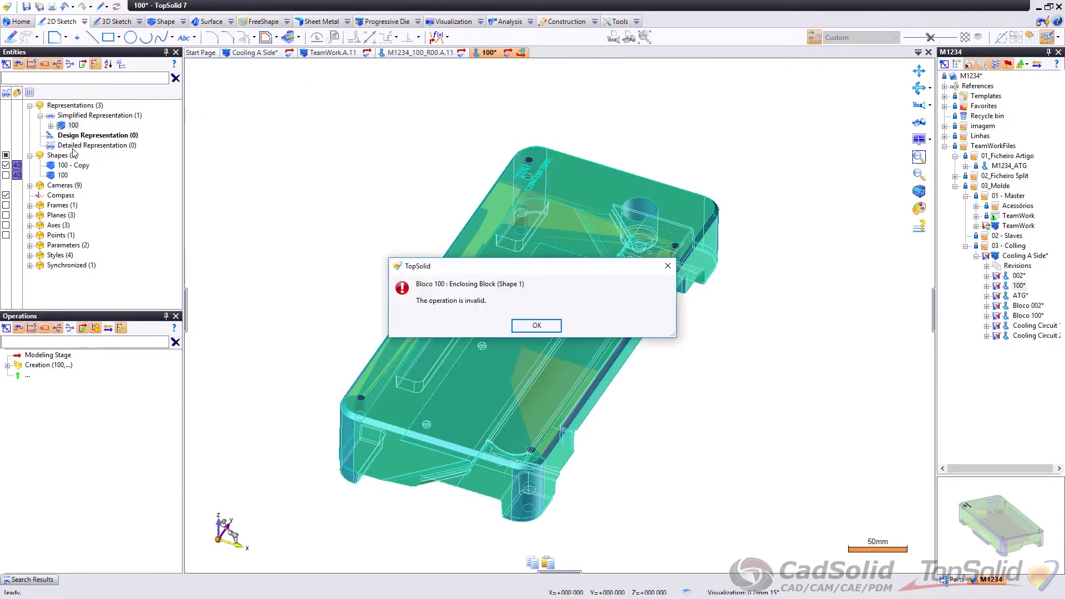
click(536, 326)
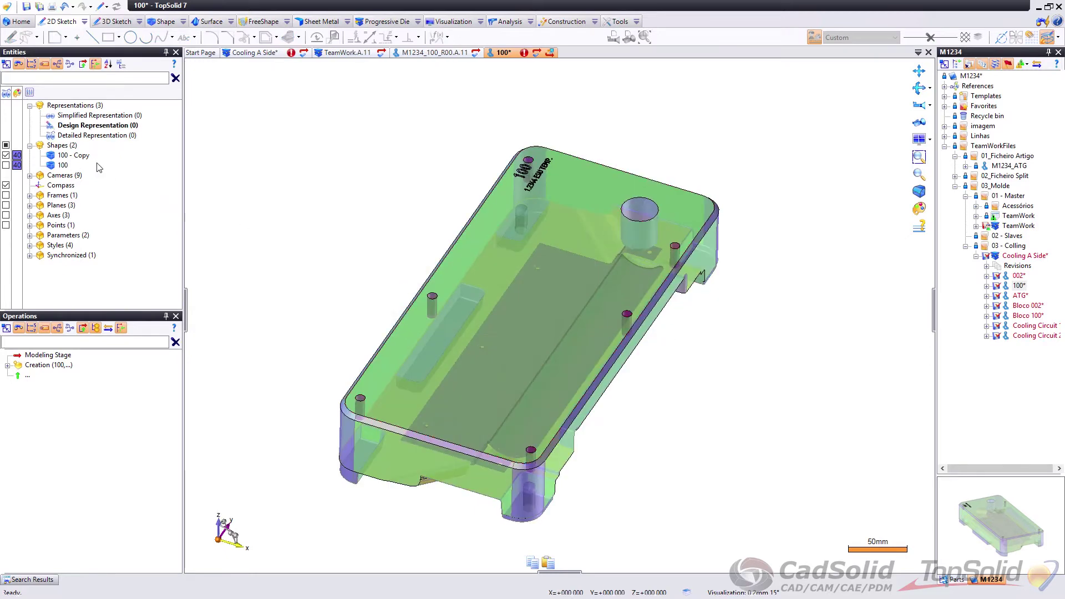
Step: Add the shape 100 - Copy to the Simplified, Design and Detailed representations
click(84, 156)
mouse_move(112, 137)
mouse_down()
mouse_move(95, 130)
mouse_move(122, 119)
mouse_up()
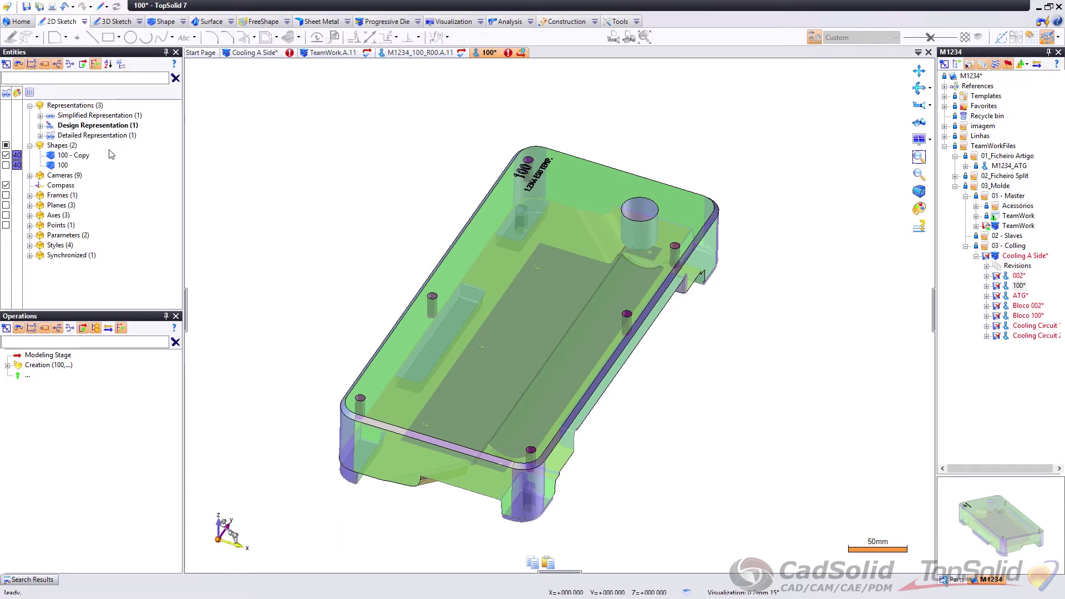
click(83, 155)
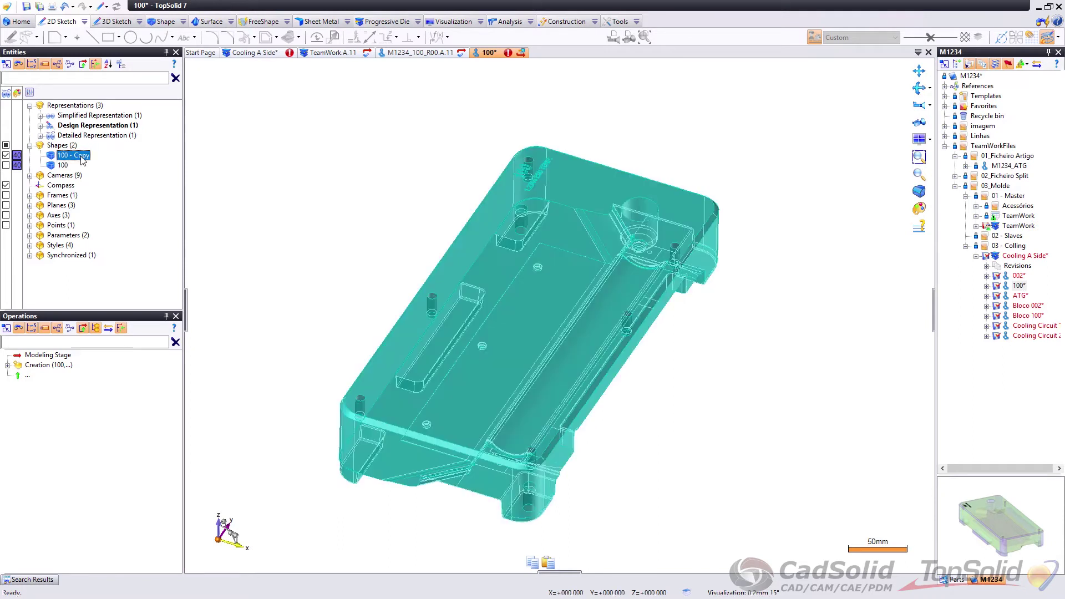
Step: Close the part 100 document and save the changes to it, Cooling A Side and the other modified documents
click(493, 57)
middle_click(491, 53)
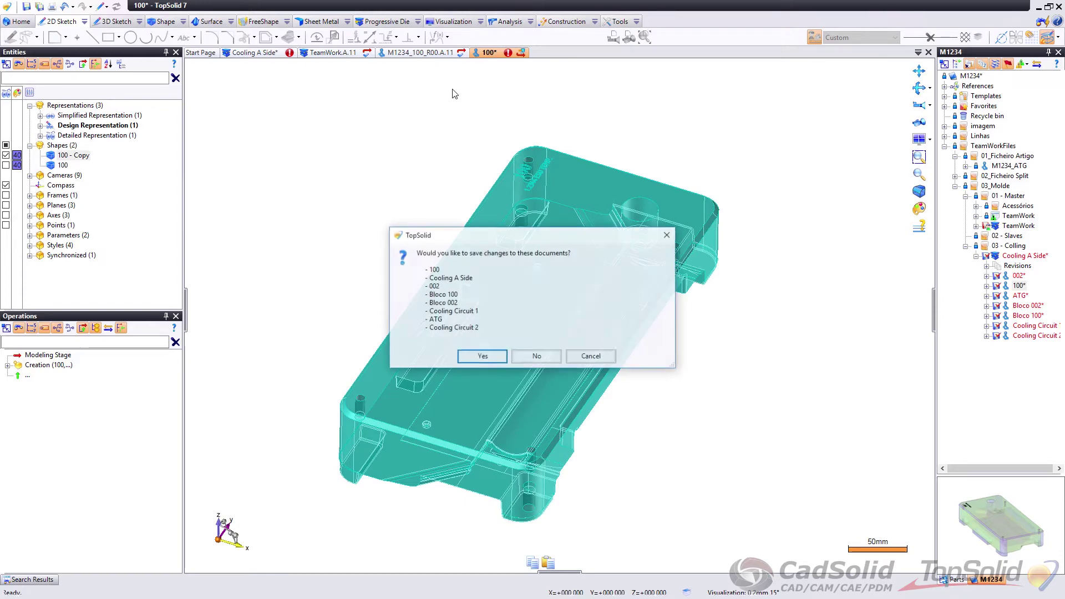
click(482, 357)
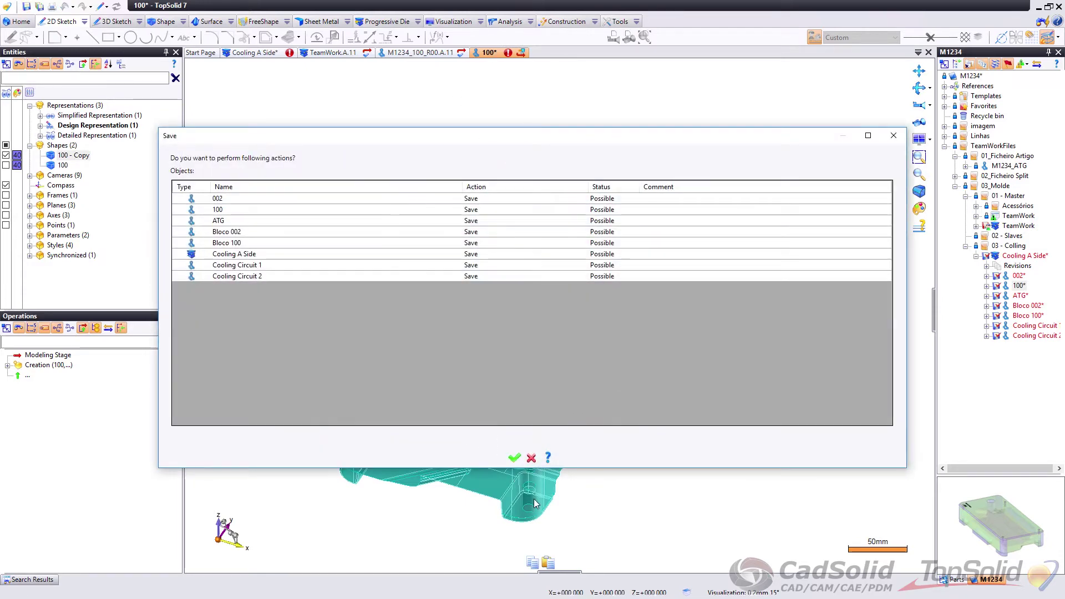
click(514, 457)
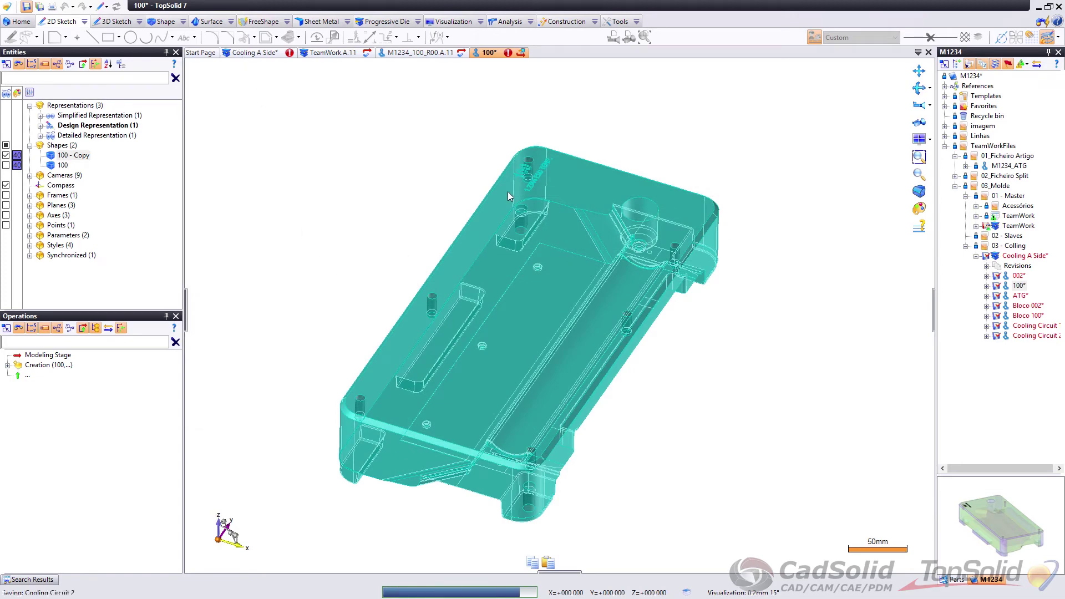
Step: Repair the invalid Enclosing Block of Bloco 100 by choosing 100 - Copy as the entity to enclose, and finish the in-place editing
click(286, 52)
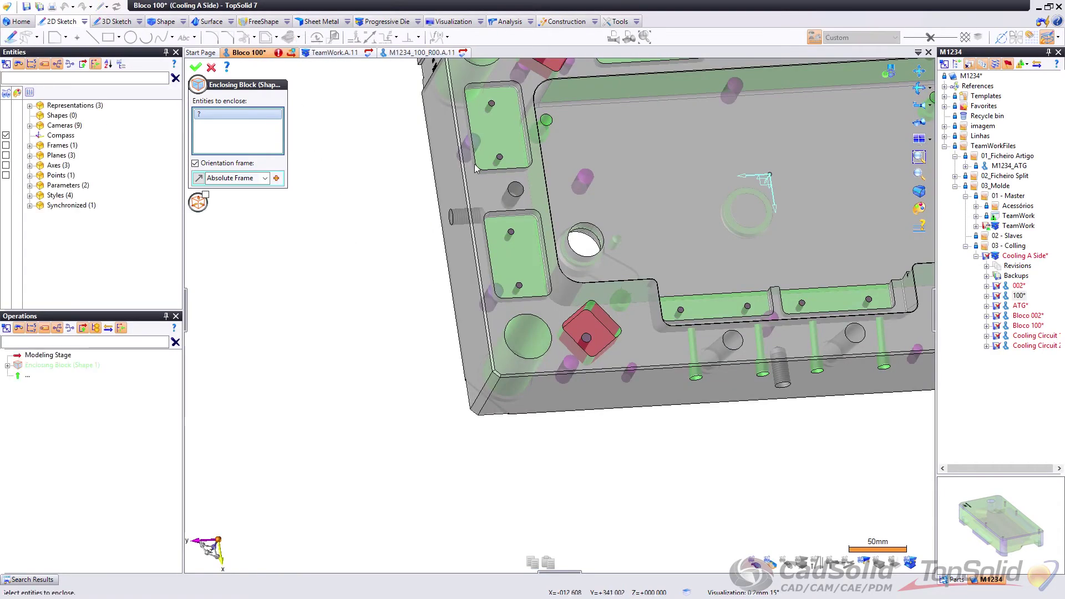
scroll(726, 201, down, 5)
middle_drag(668, 216, 535, 154)
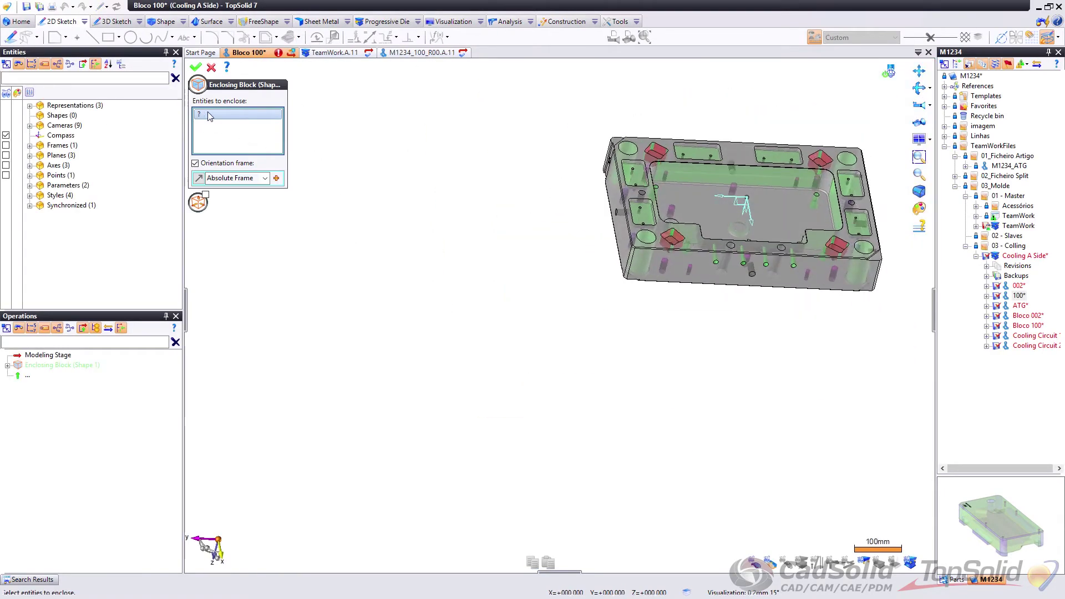
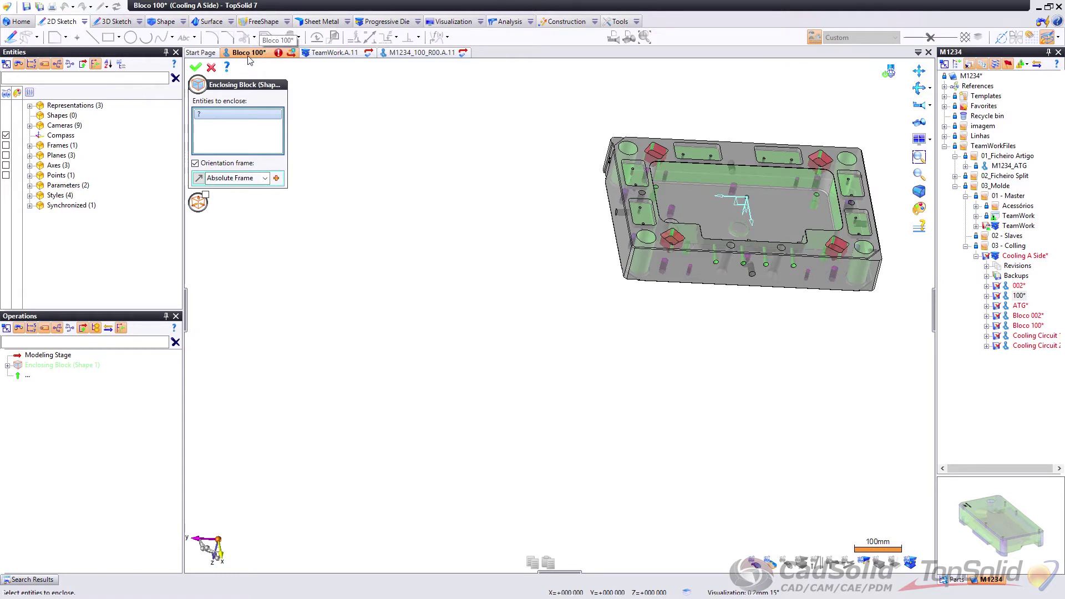
click(30, 105)
click(30, 105)
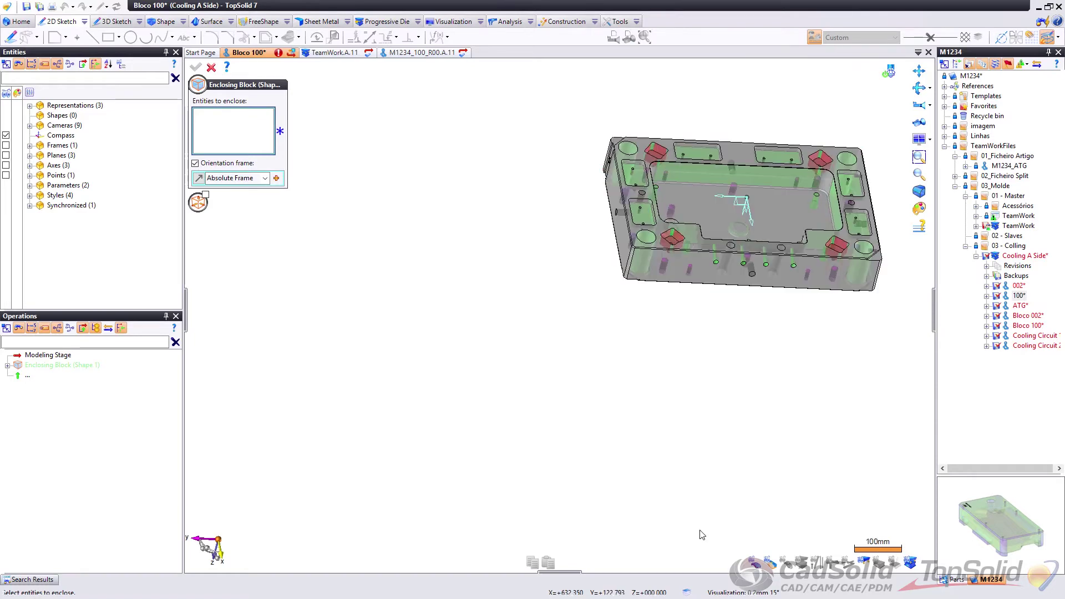
click(767, 560)
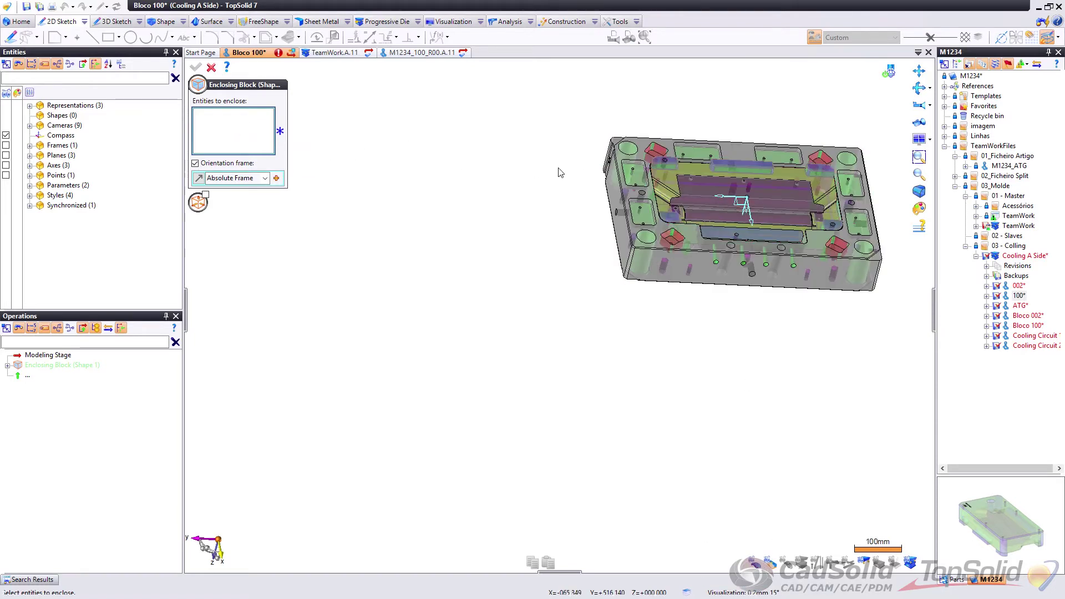
click(651, 195)
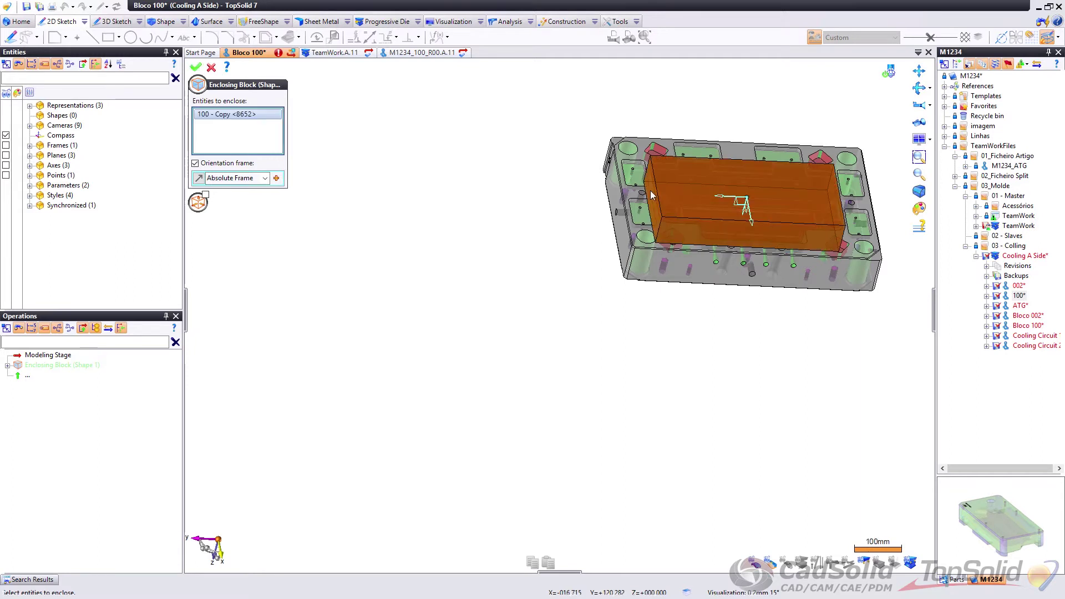
right_click(446, 194)
click(466, 191)
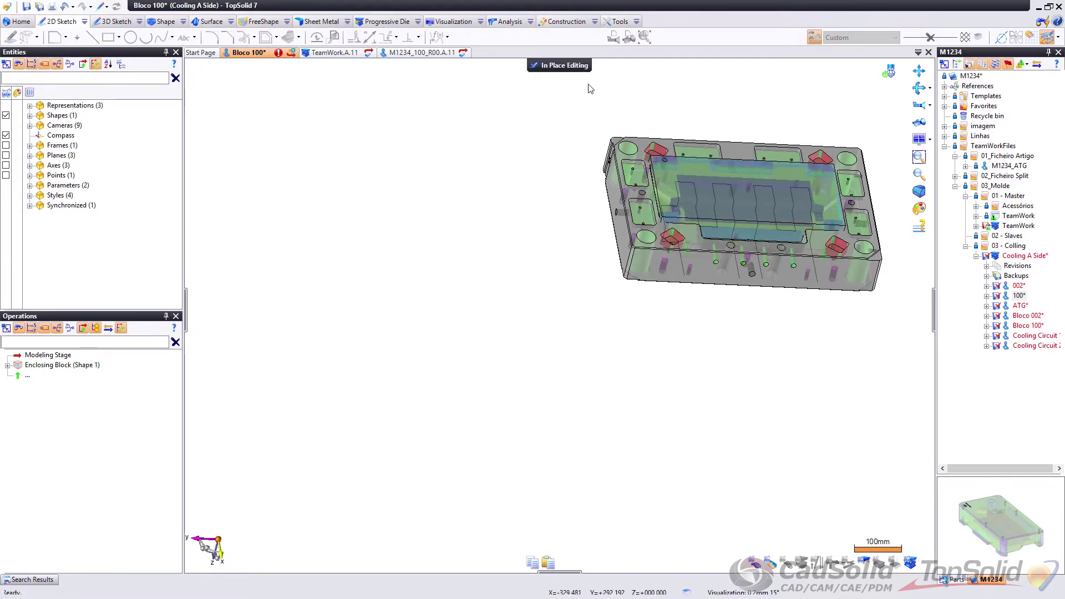
click(559, 66)
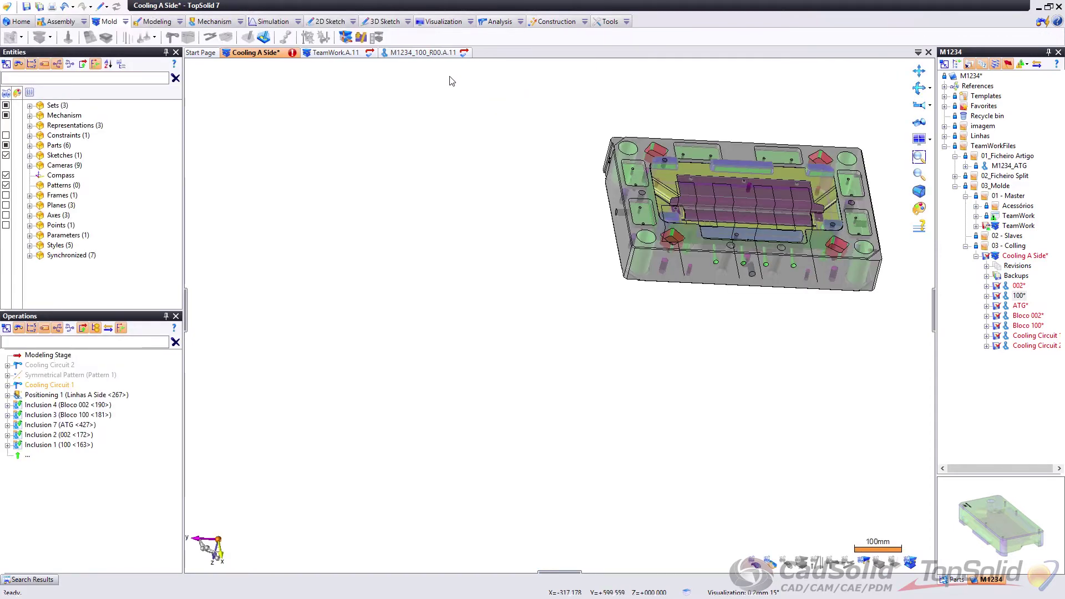
Step: Open the invalid solving of Cooling Sketch 1 for repair, with its baffle lines option enabled
click(294, 54)
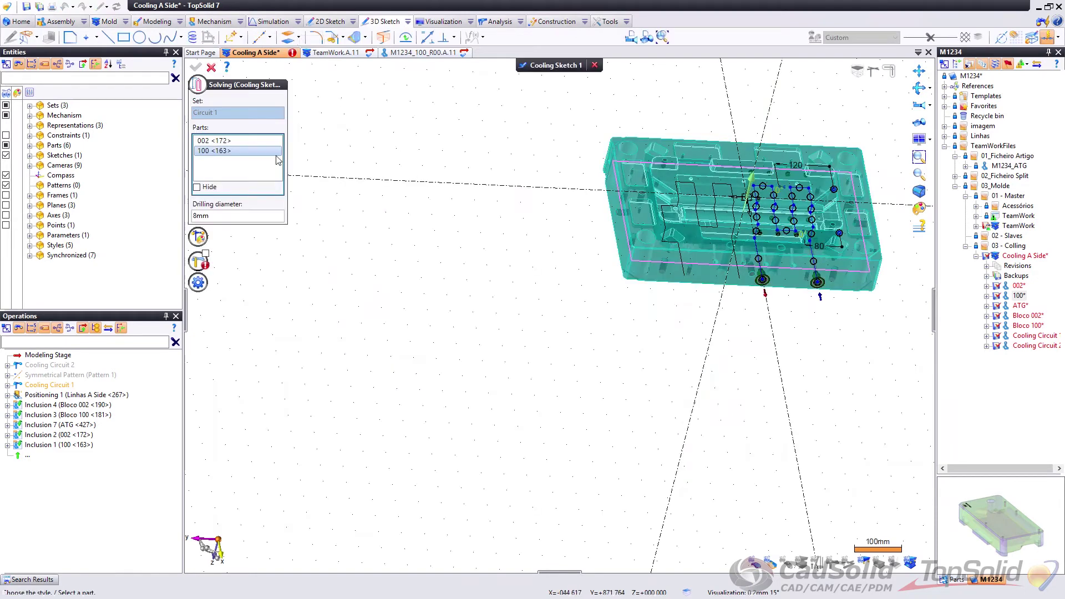
click(201, 266)
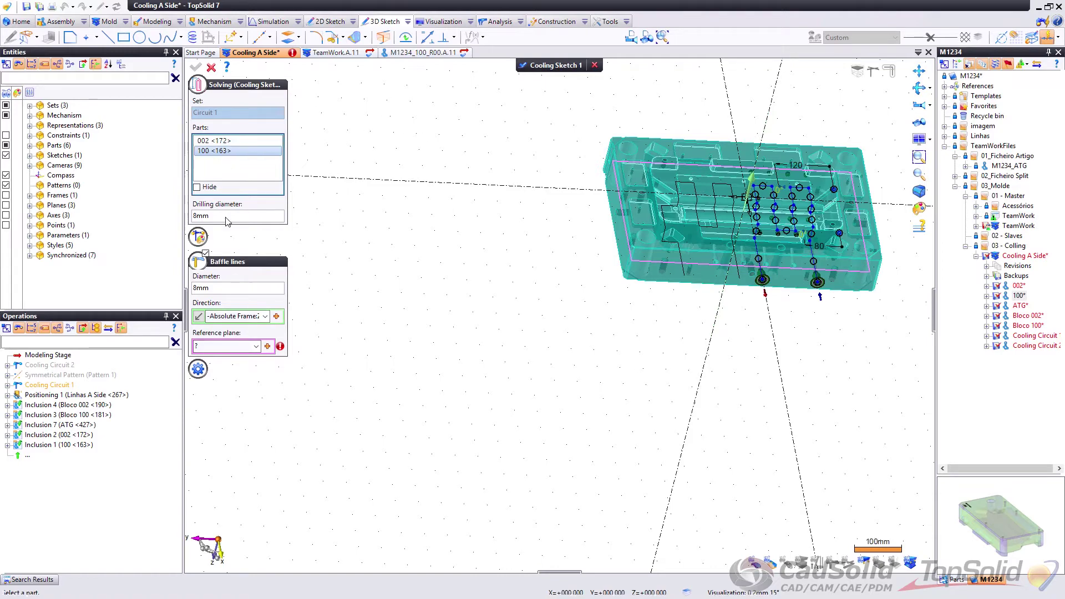
click(239, 347)
middle_drag(604, 289, 551, 174)
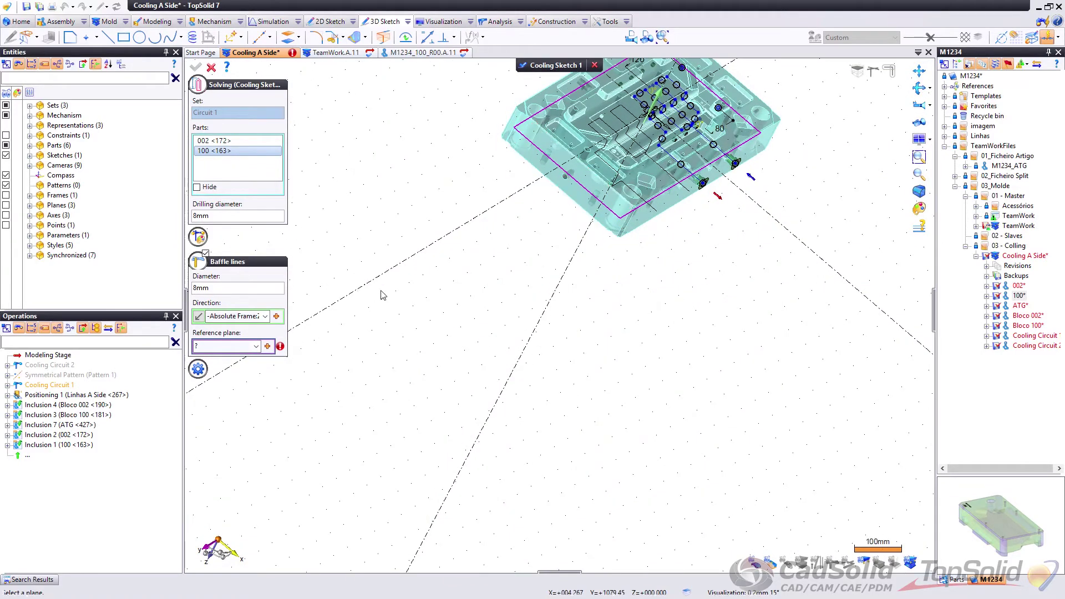
click(206, 253)
click(206, 255)
scroll(576, 239, down, 2)
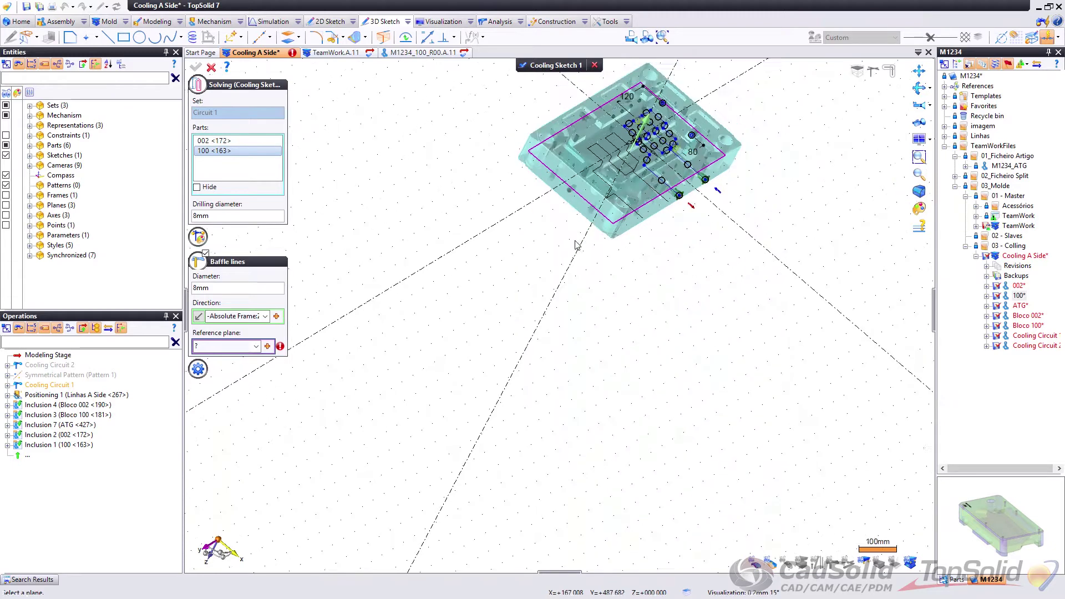
middle_drag(814, 237, 760, 191)
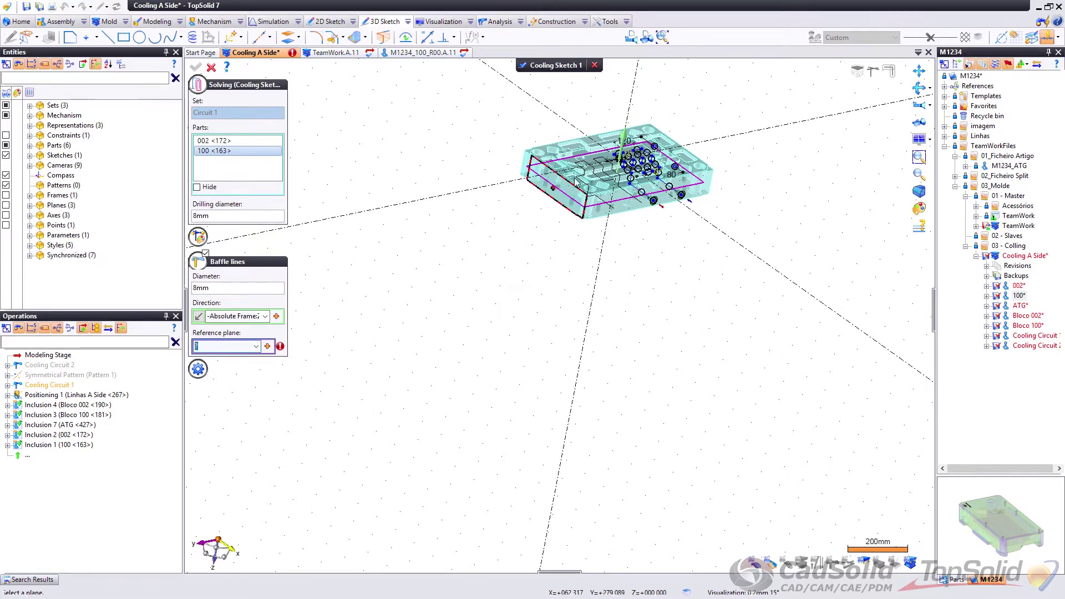
click(268, 347)
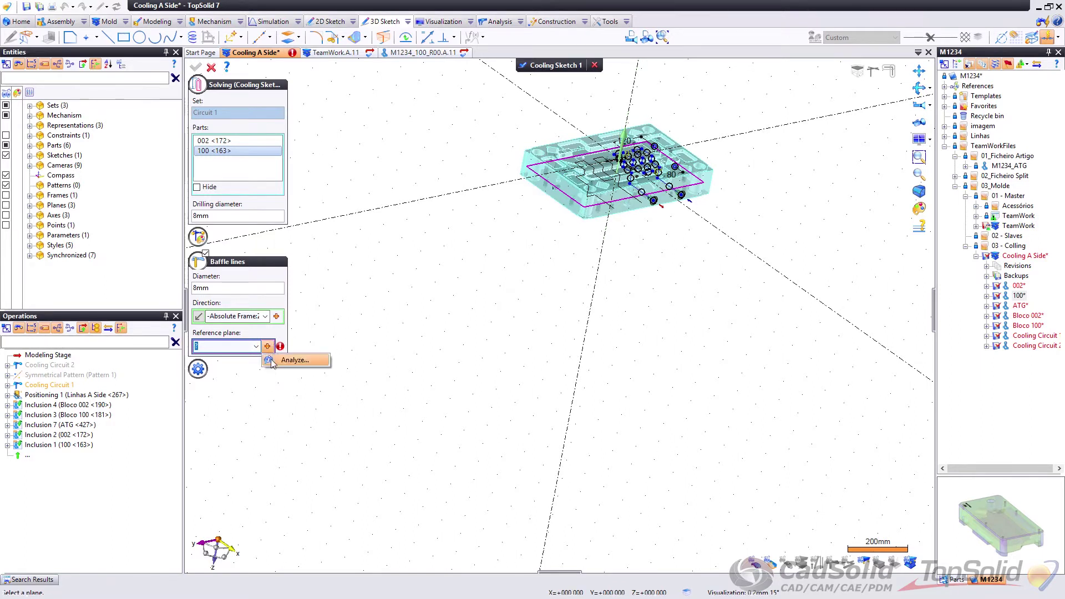
click(267, 346)
click(267, 347)
click(255, 347)
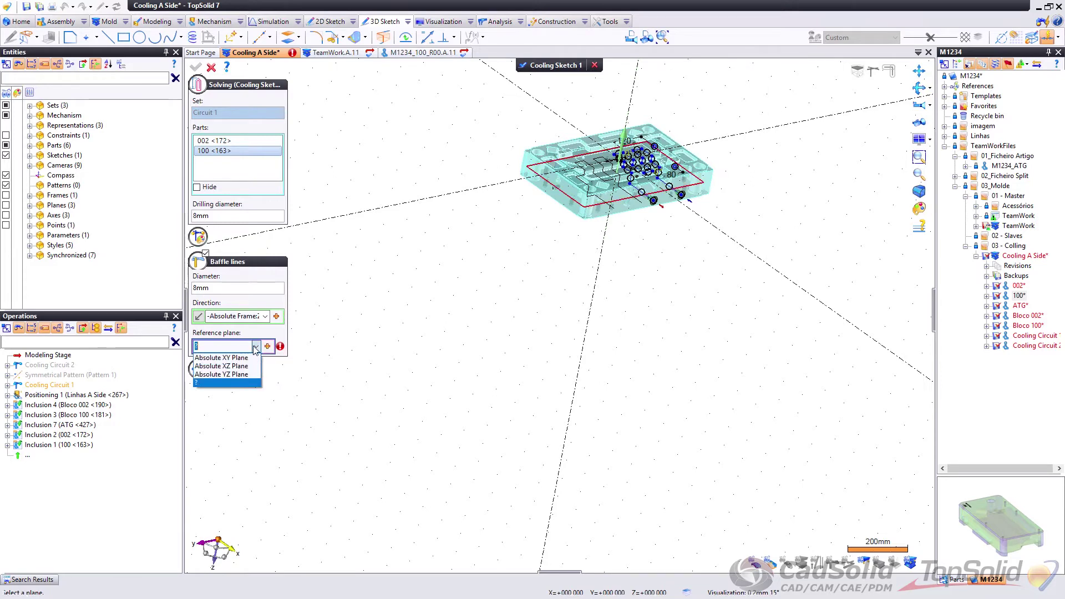
click(254, 347)
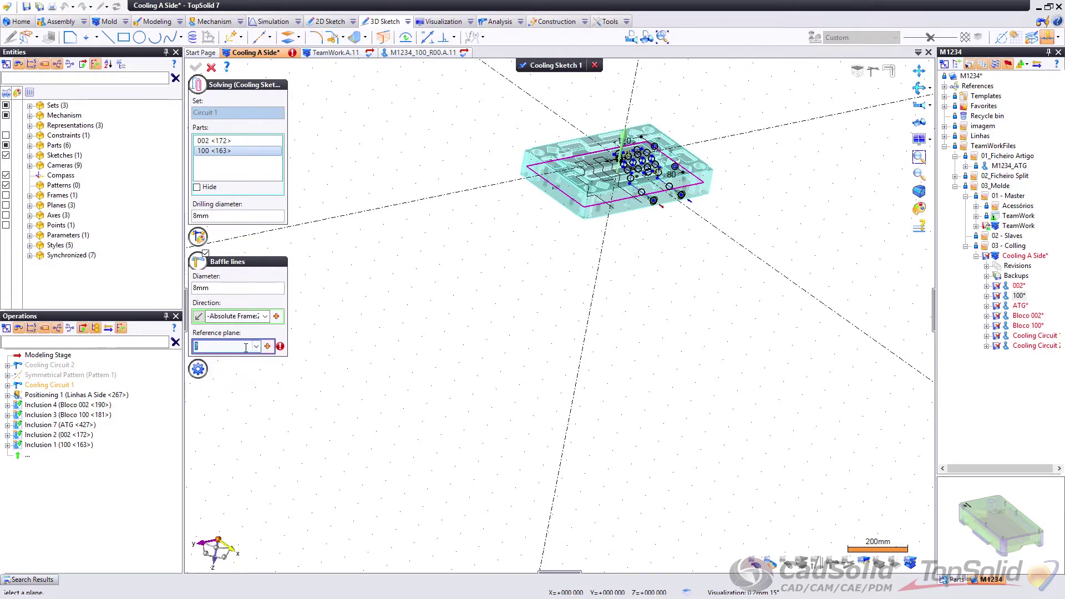
Step: Set the baffle lines' reference plane to the insert's underside face, validate the solving and finish Cooling Sketch 1
scroll(596, 138, up, 8)
middle_drag(481, 300, 466, 249)
middle_drag(448, 340, 424, 427)
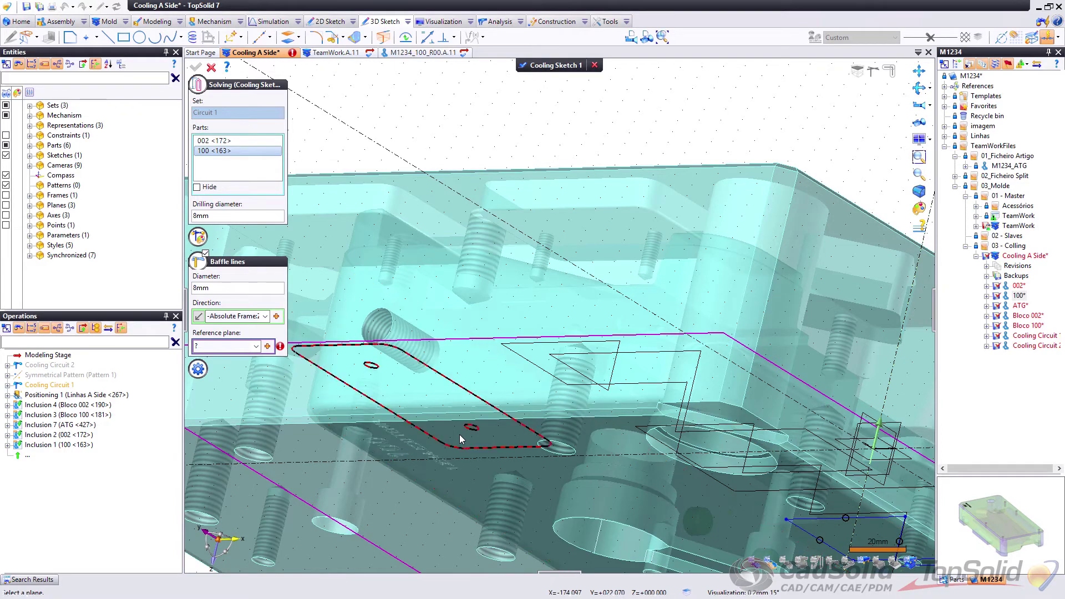
click(459, 433)
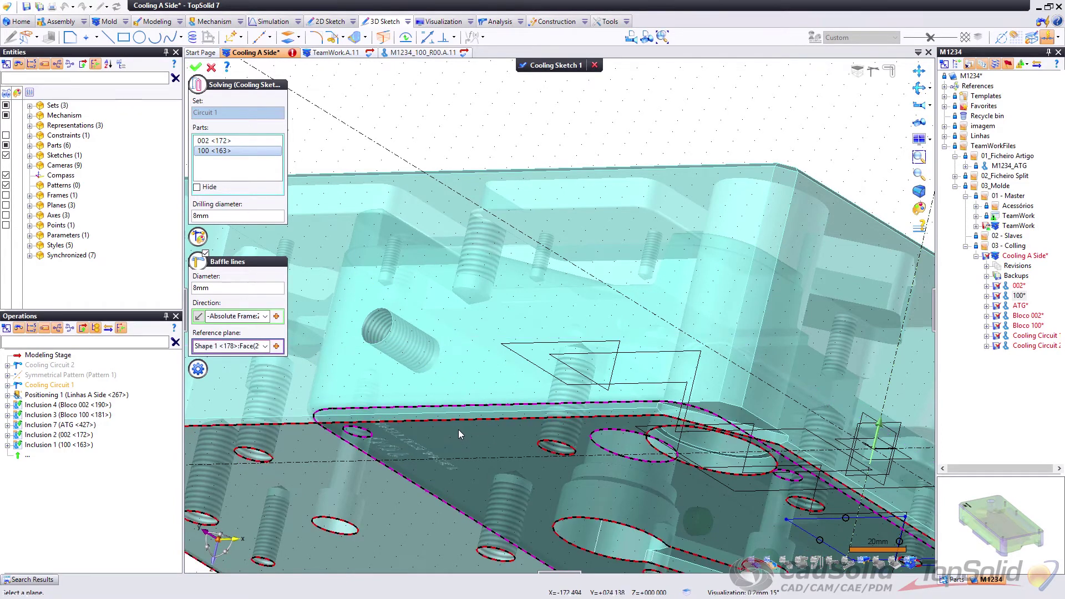
scroll(366, 216, down, 3)
right_click(389, 137)
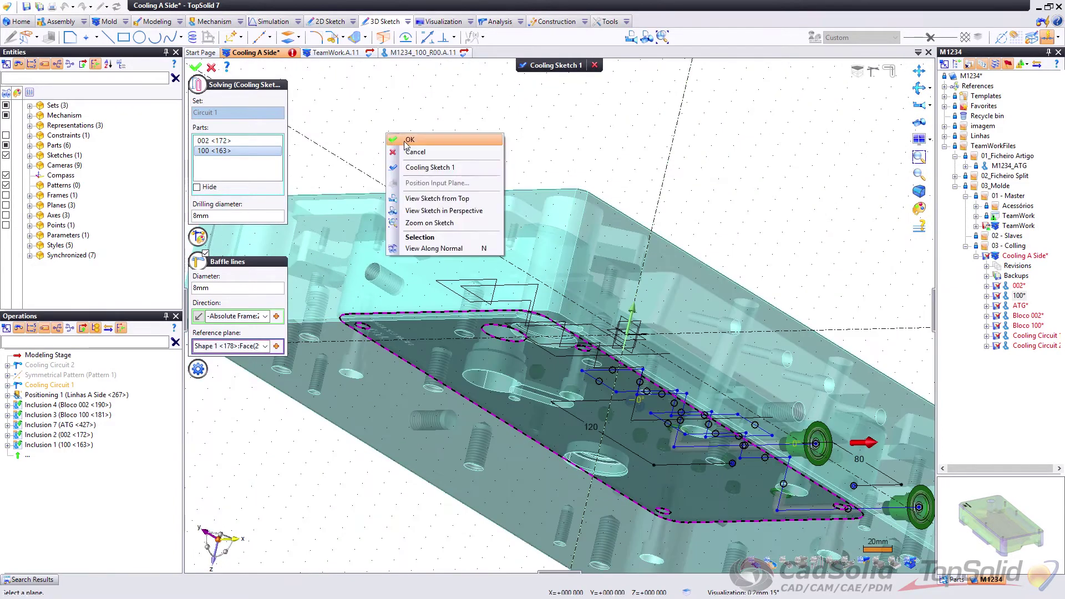
click(412, 142)
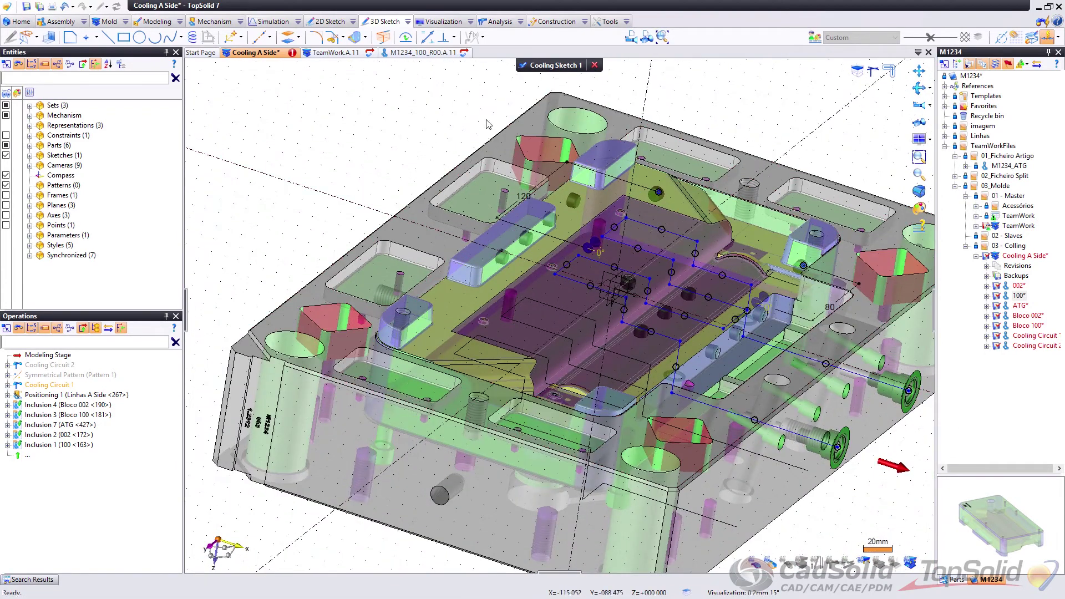
click(522, 67)
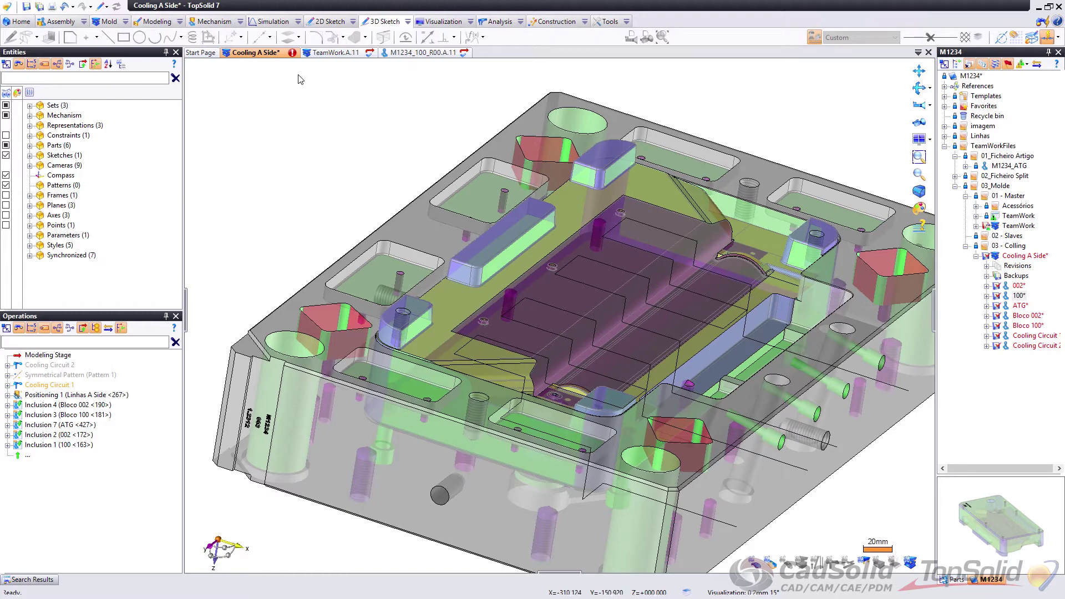
Step: Reopen the solving settings of Cooling Sketch 1 to review the selected parts, and leave the sketch
click(293, 54)
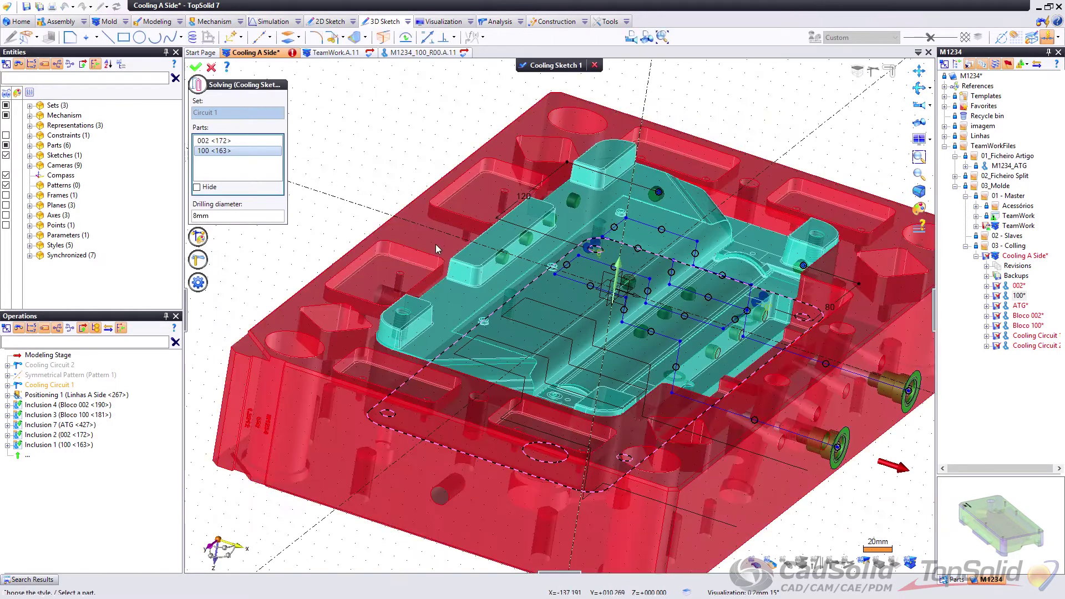
scroll(331, 196, down, 2)
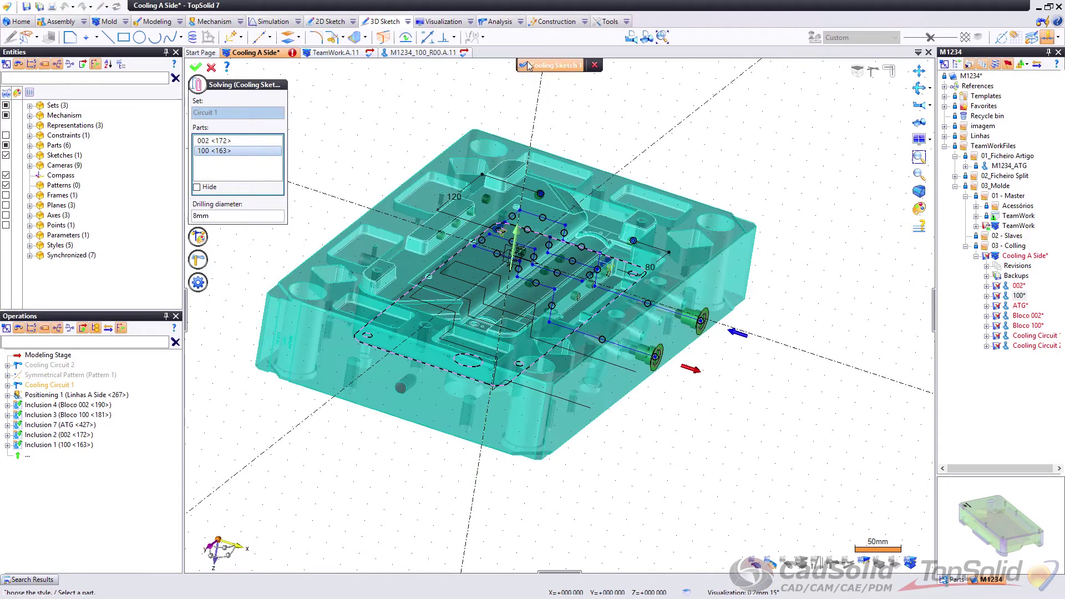
click(527, 63)
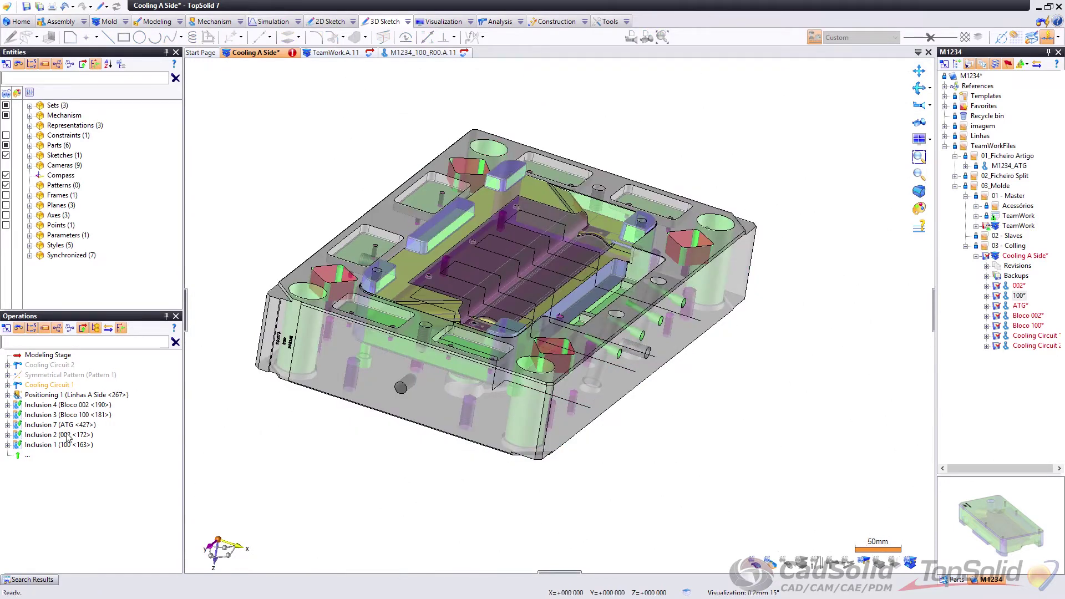
Step: Open the sketch of Cooling Circuit 1 for editing to examine its drilling lines, and leave it without changes
click(8, 385)
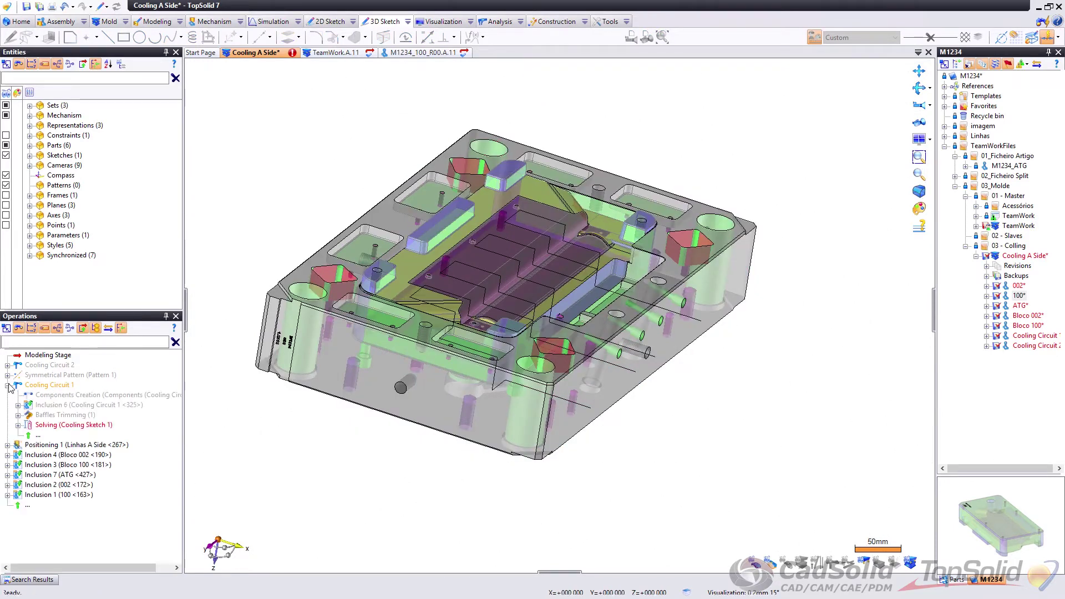
right_click(50, 423)
click(47, 385)
right_click(52, 385)
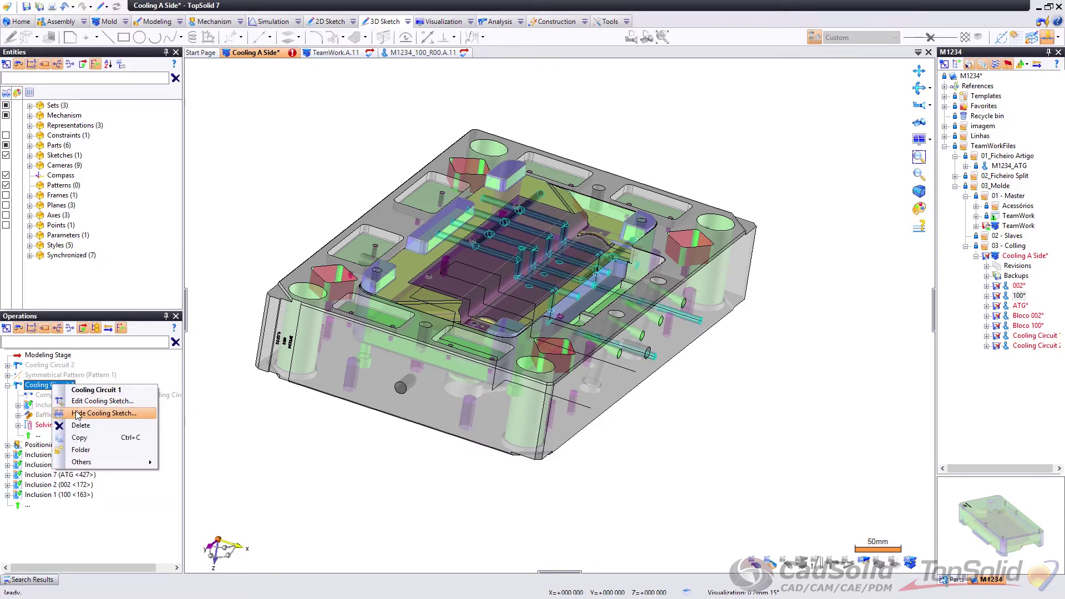
click(83, 402)
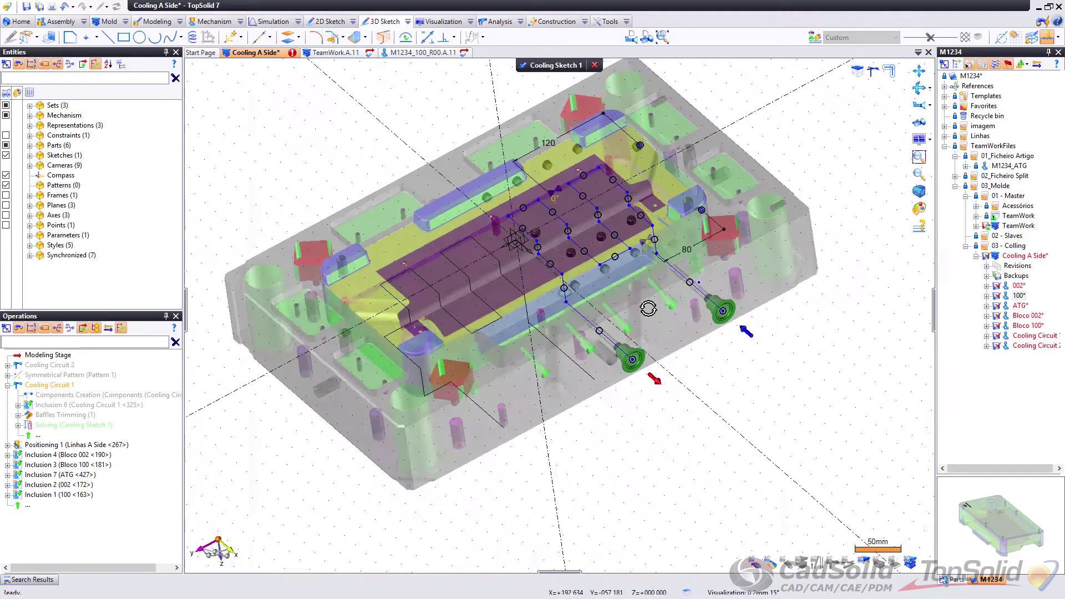
click(524, 65)
right_click(50, 385)
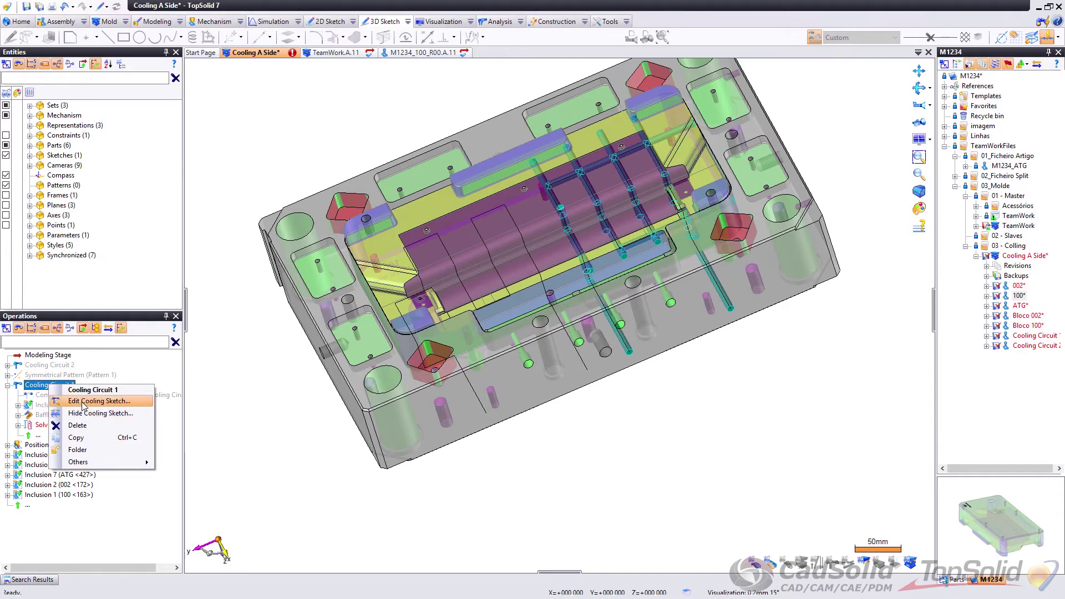
click(83, 401)
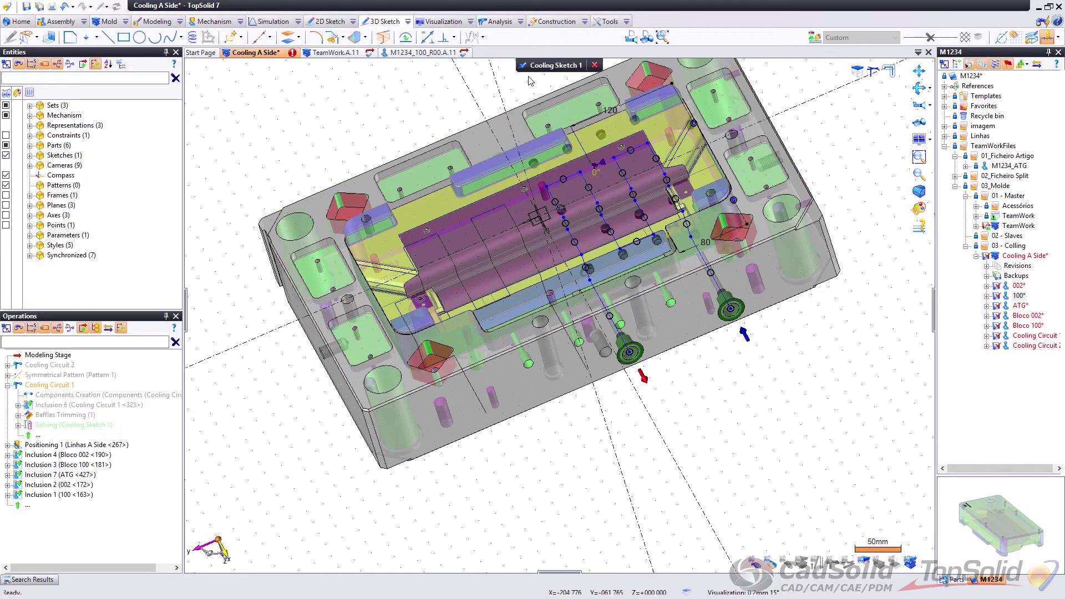
click(524, 66)
right_click(50, 385)
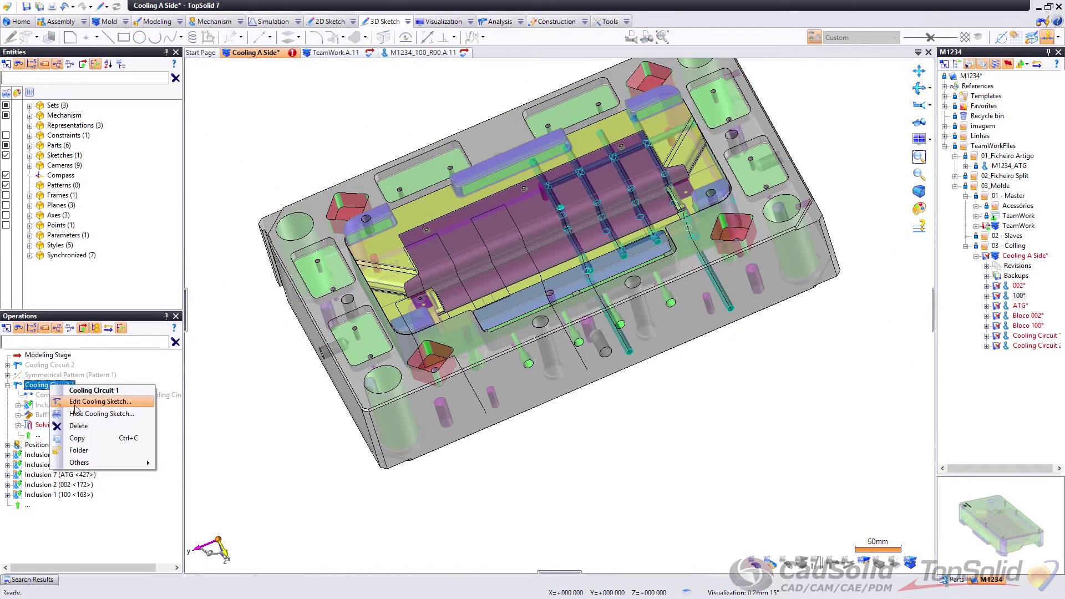
click(83, 401)
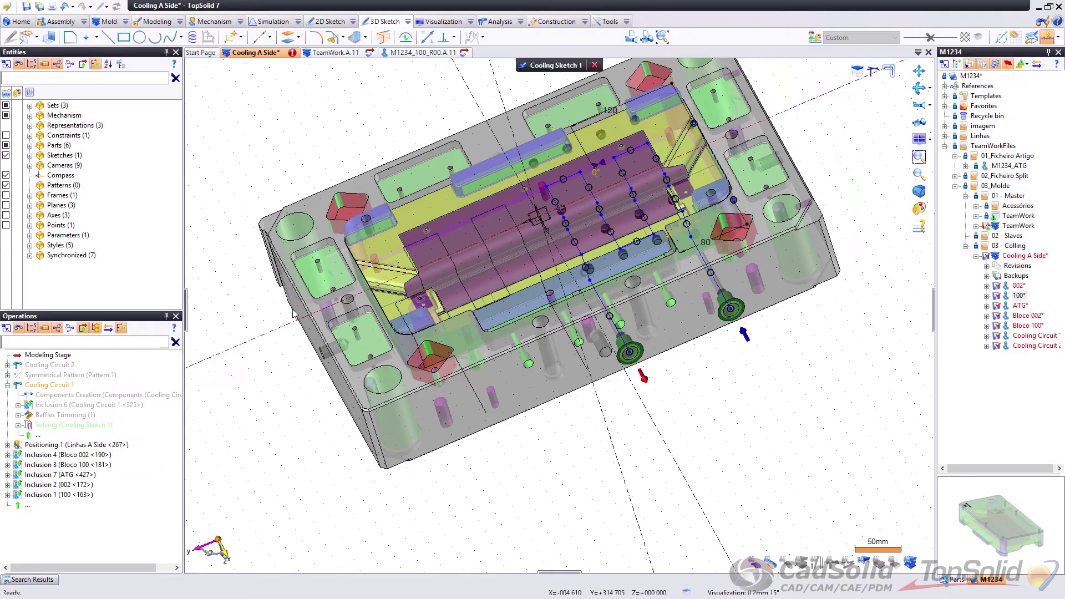
click(532, 65)
Step: Delete the relations Coincidence 25 and Coincidence 23 from Cooling Sketch 1
click(18, 426)
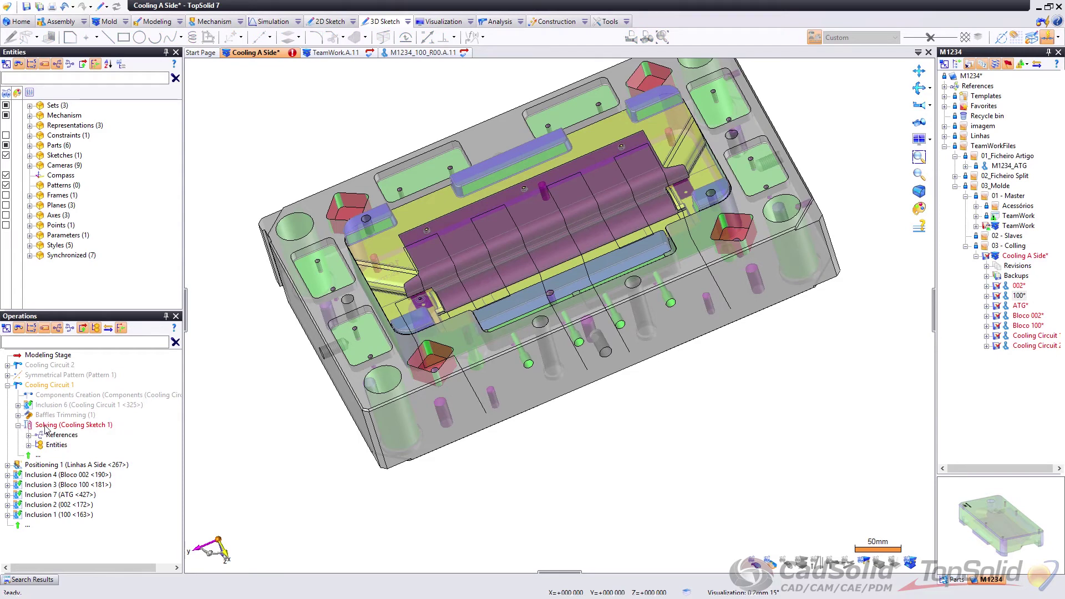
right_click(46, 425)
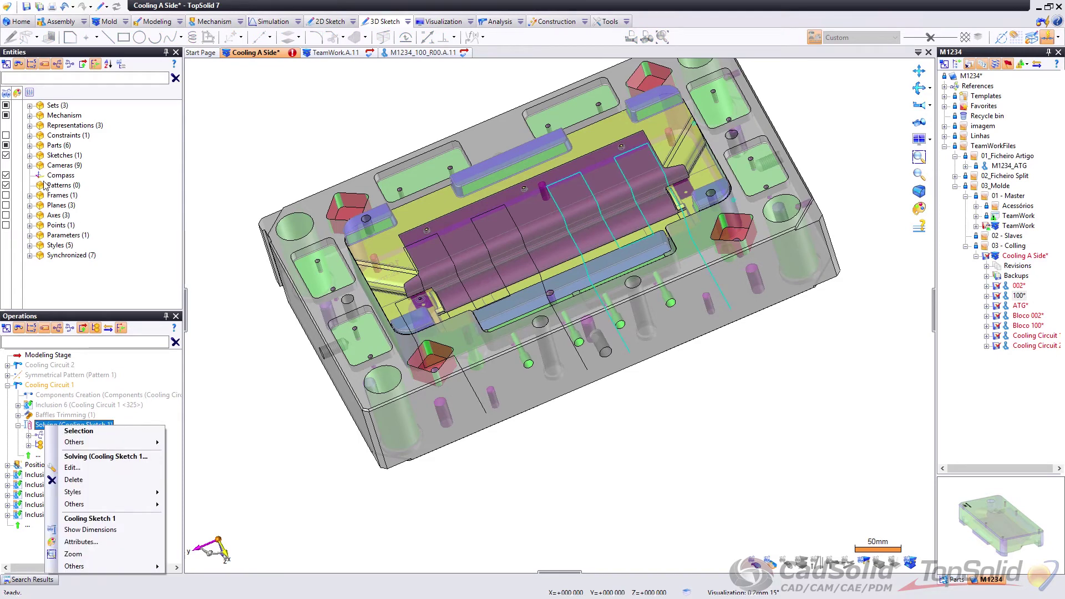
click(30, 155)
click(40, 165)
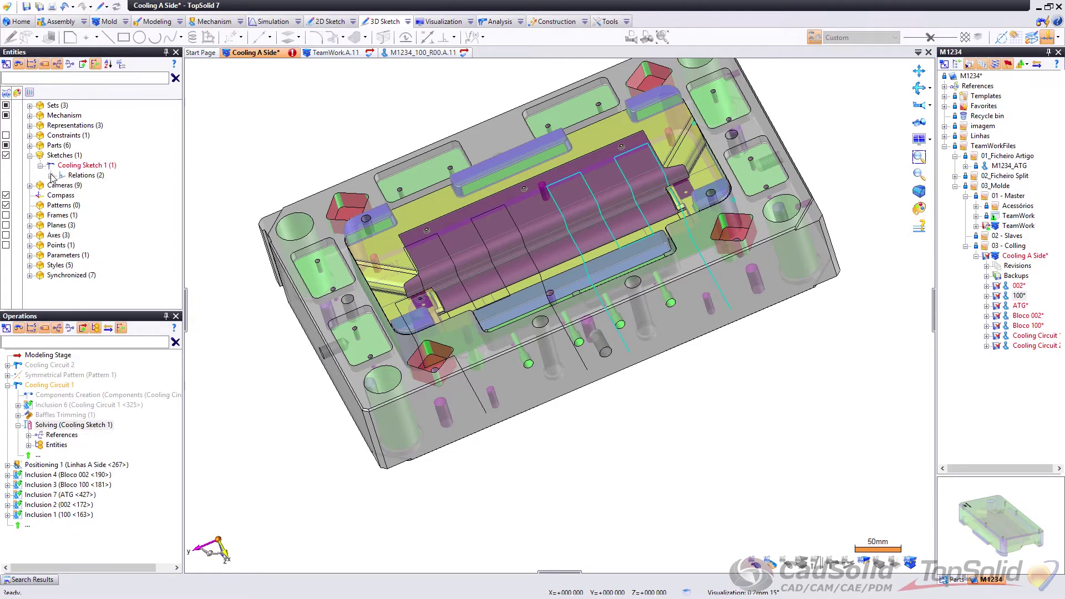
click(50, 175)
click(100, 185)
shift+click(99, 196)
right_click(113, 198)
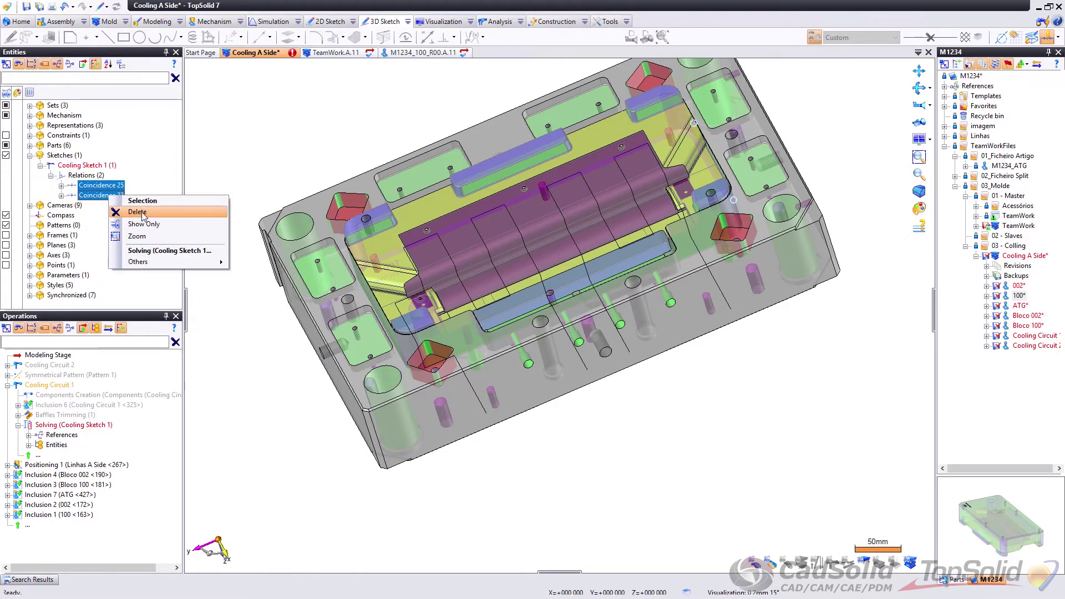
click(141, 211)
click(535, 324)
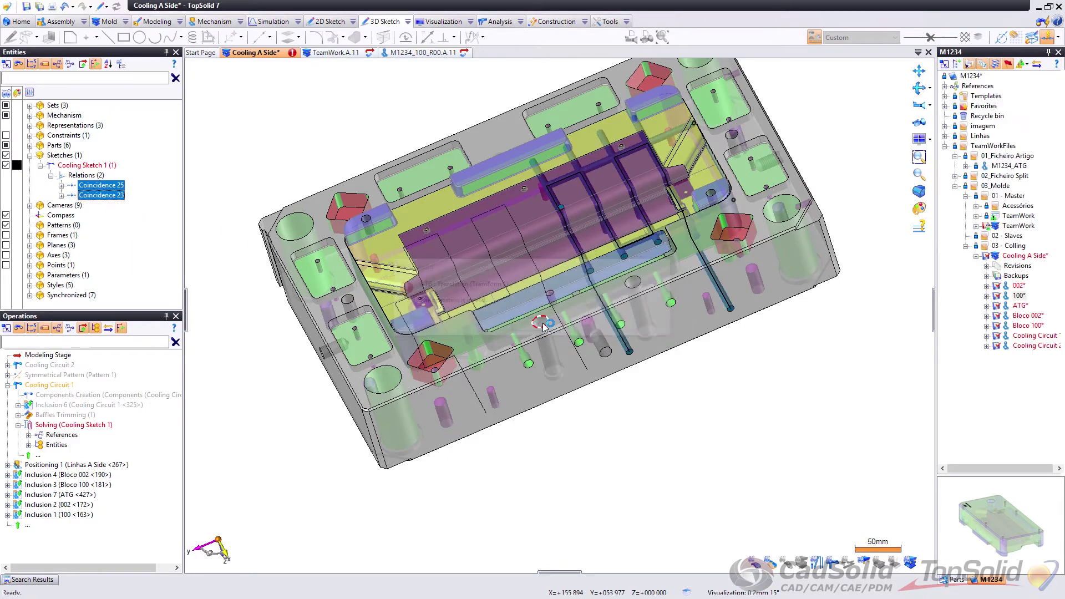
Step: Examine the drillings of Cooling Circuit 1 in the mold plate and highlight the circuit
middle_drag(515, 310, 488, 286)
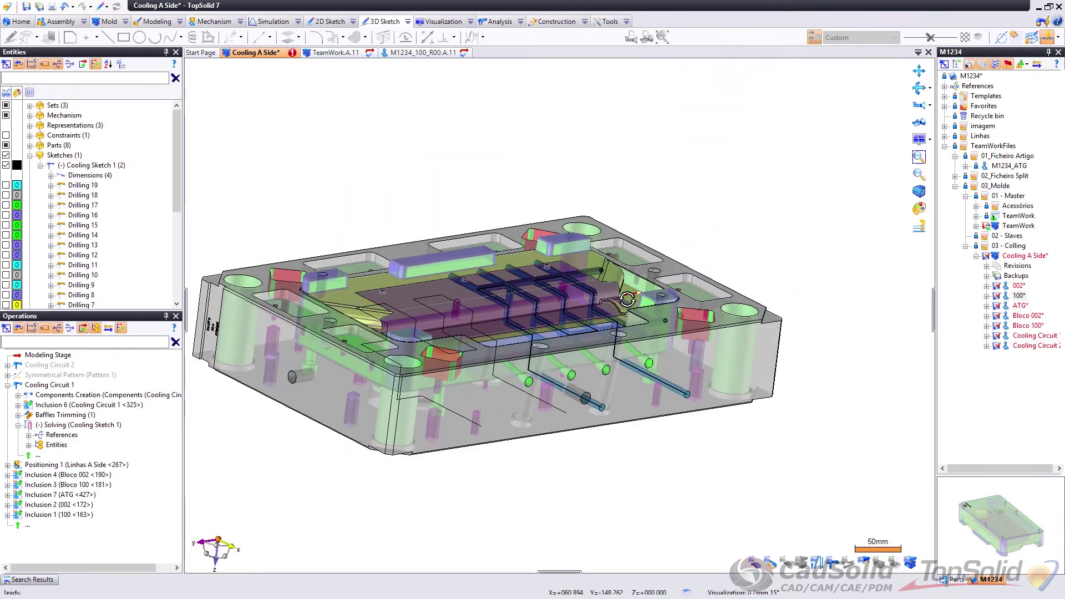
middle_drag(628, 295, 621, 270)
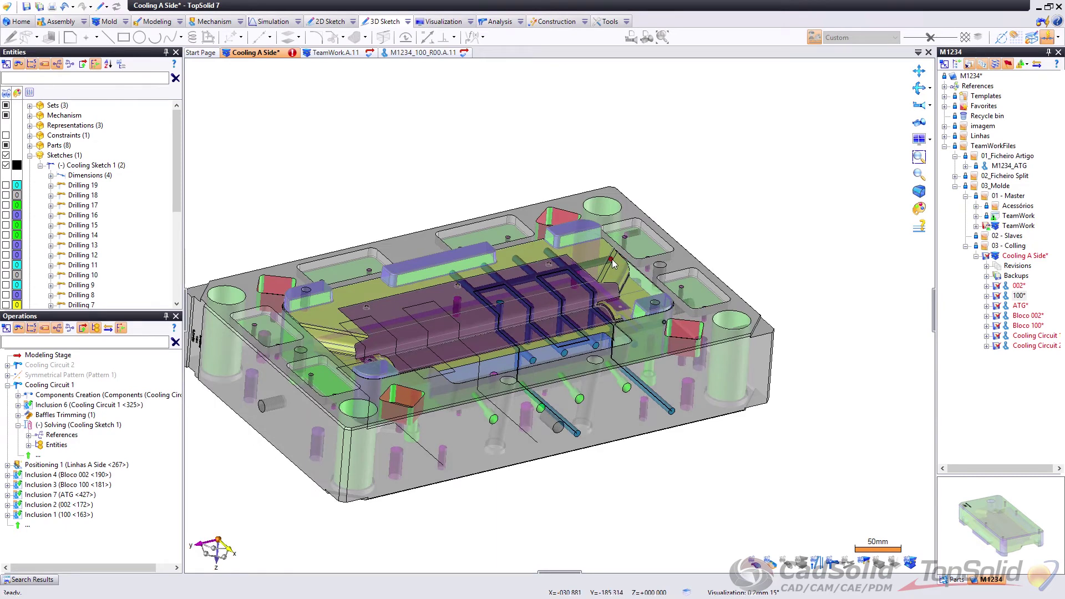
scroll(613, 263, down, 2)
middle_drag(647, 301, 659, 295)
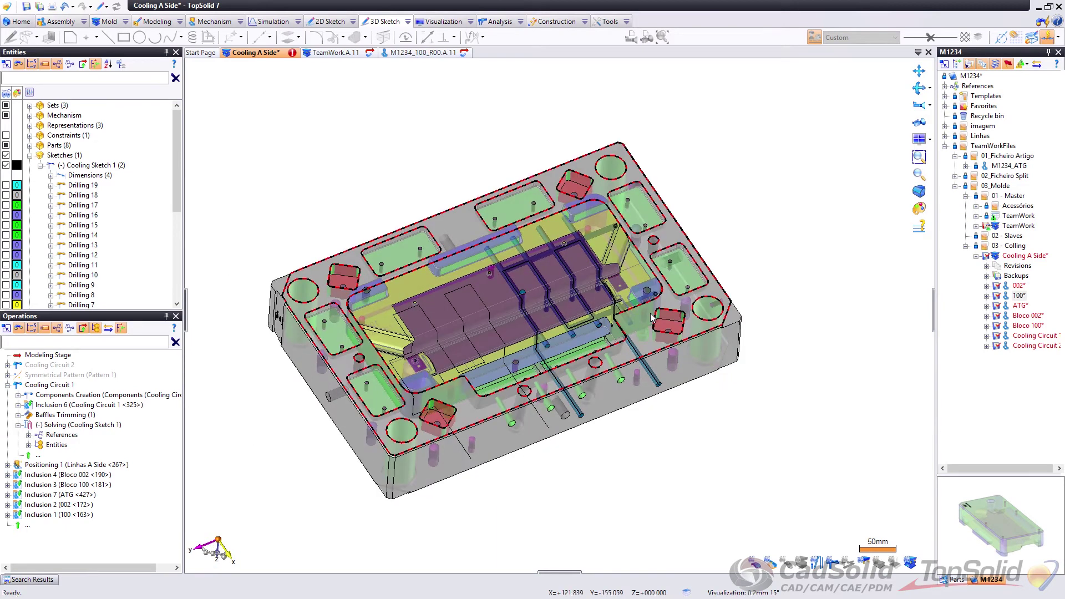
click(50, 384)
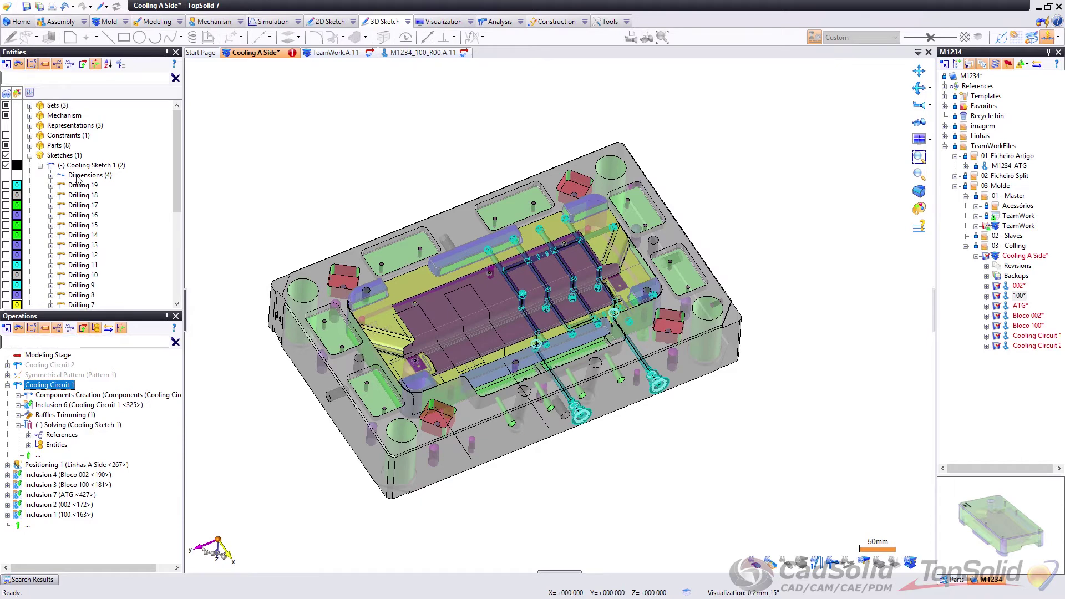
Step: Repair the invalid translation of the ATG part by giving it a basic point as second point, and finish the in-place edit
click(292, 52)
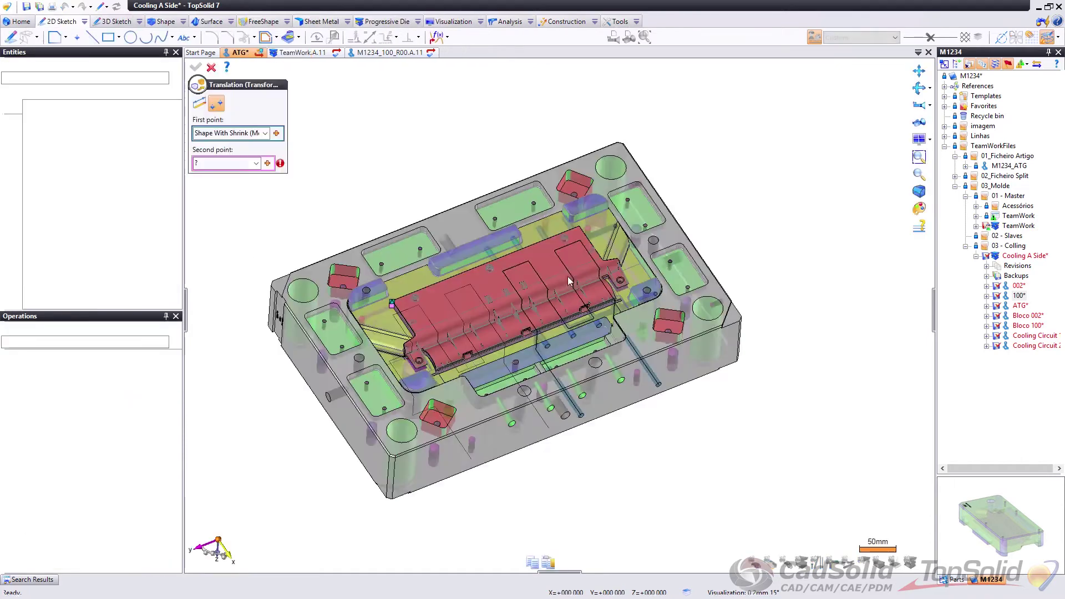
click(233, 163)
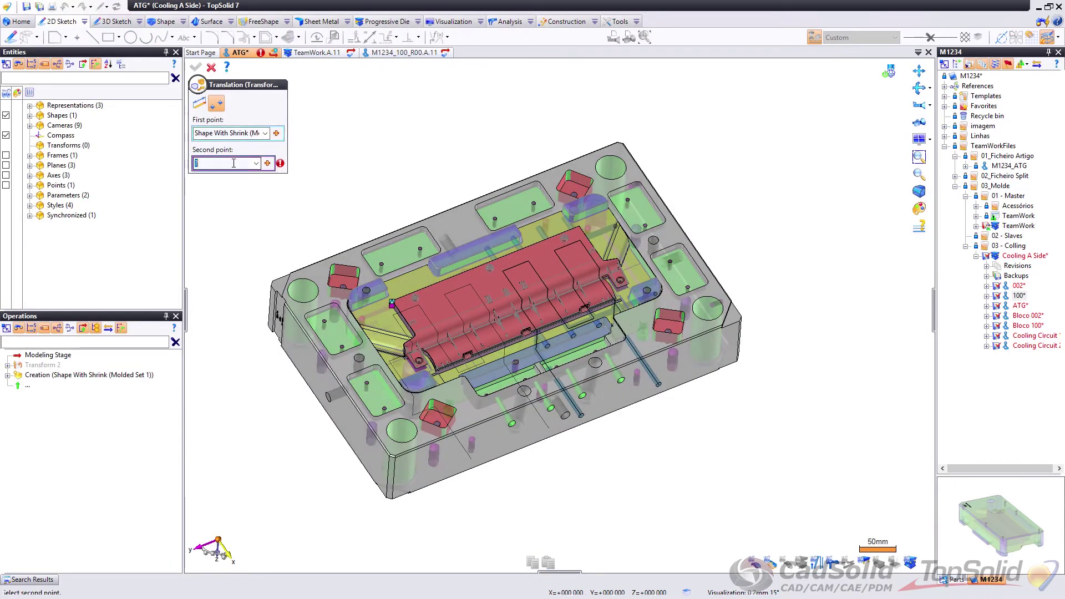
click(269, 166)
click(236, 421)
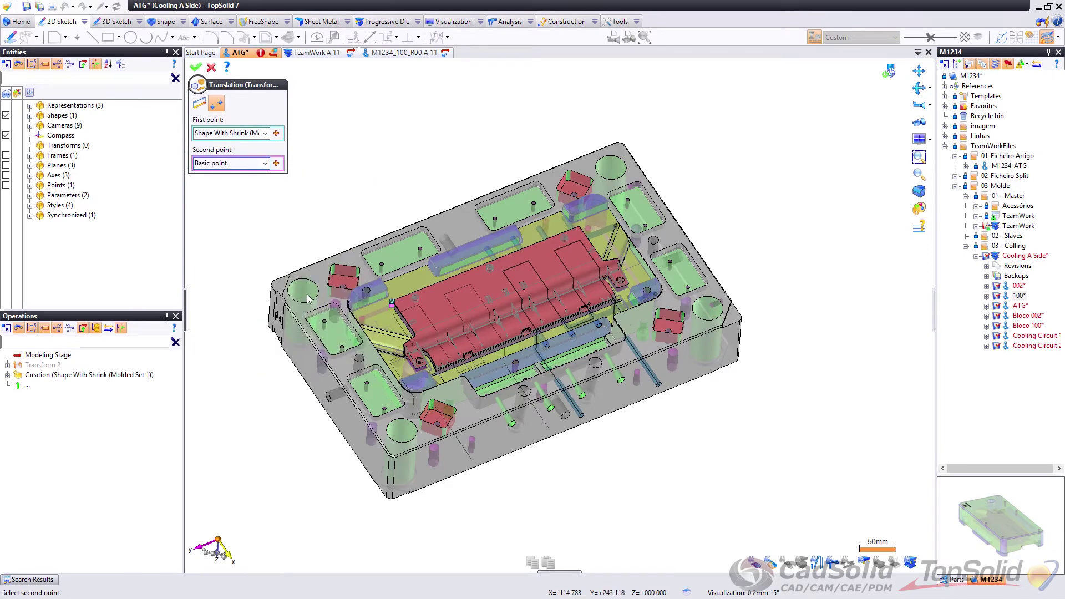
click(355, 269)
click(540, 321)
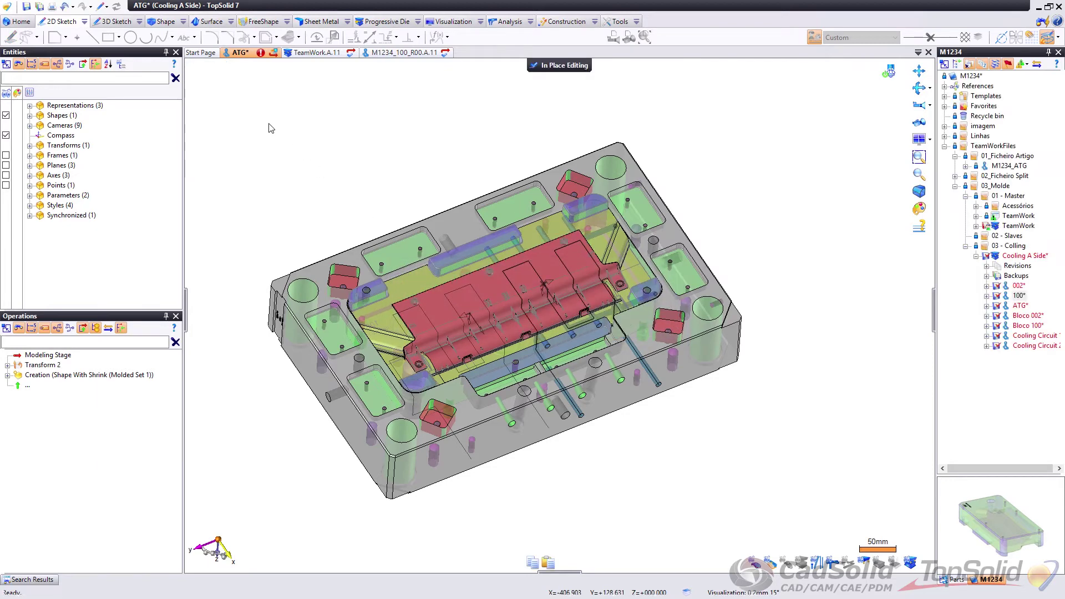
click(538, 65)
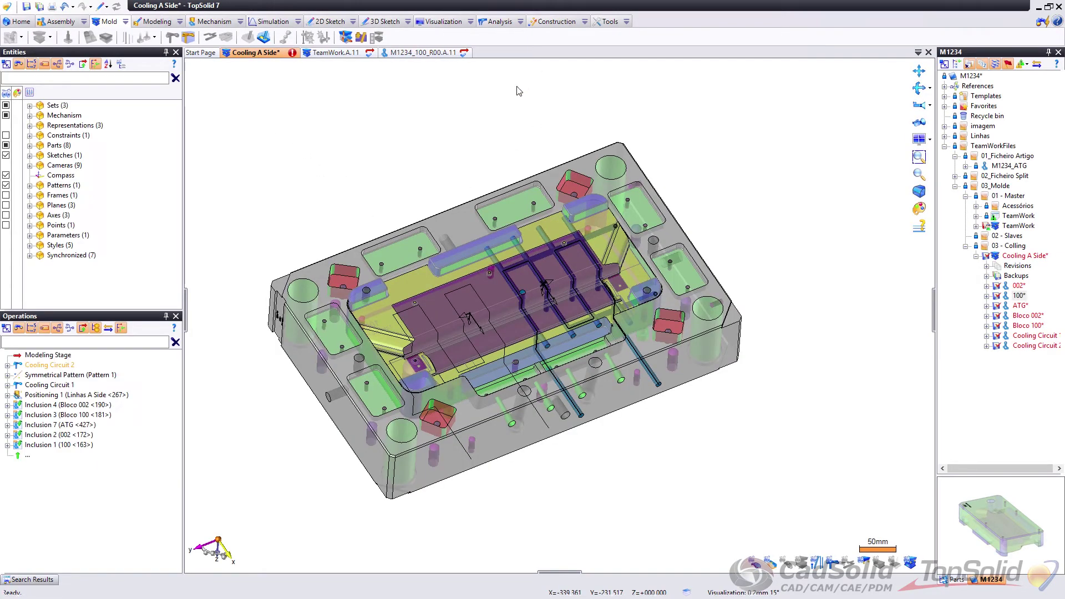
Step: Open Cooling Sketch 2 for editing, leave it unchanged, and examine the failing Cooling Circuit 2 operations and the sketch contents
right_click(25, 365)
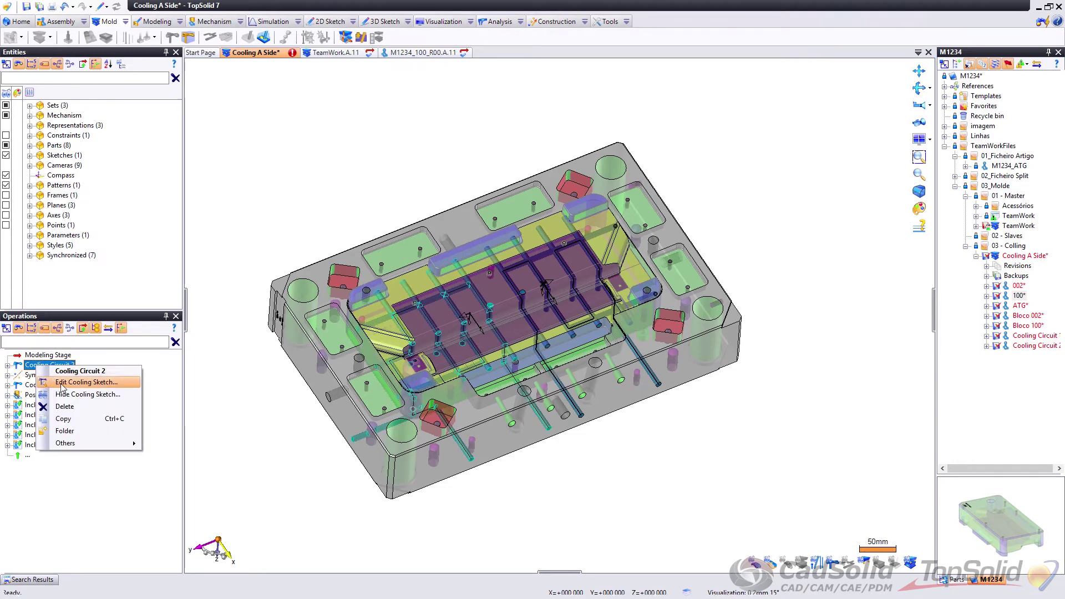
click(61, 384)
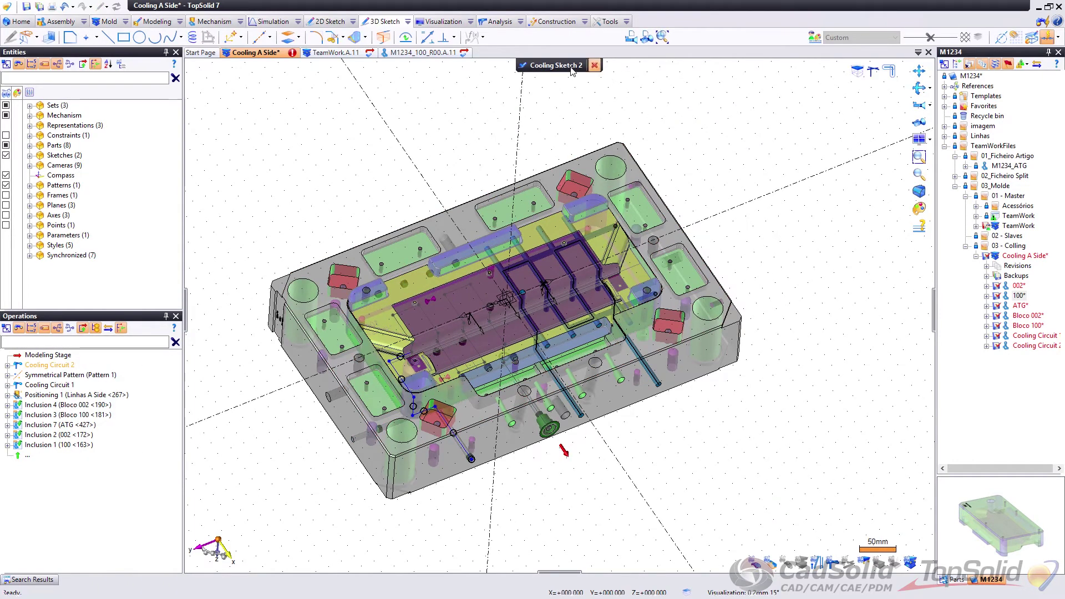
click(536, 67)
click(8, 365)
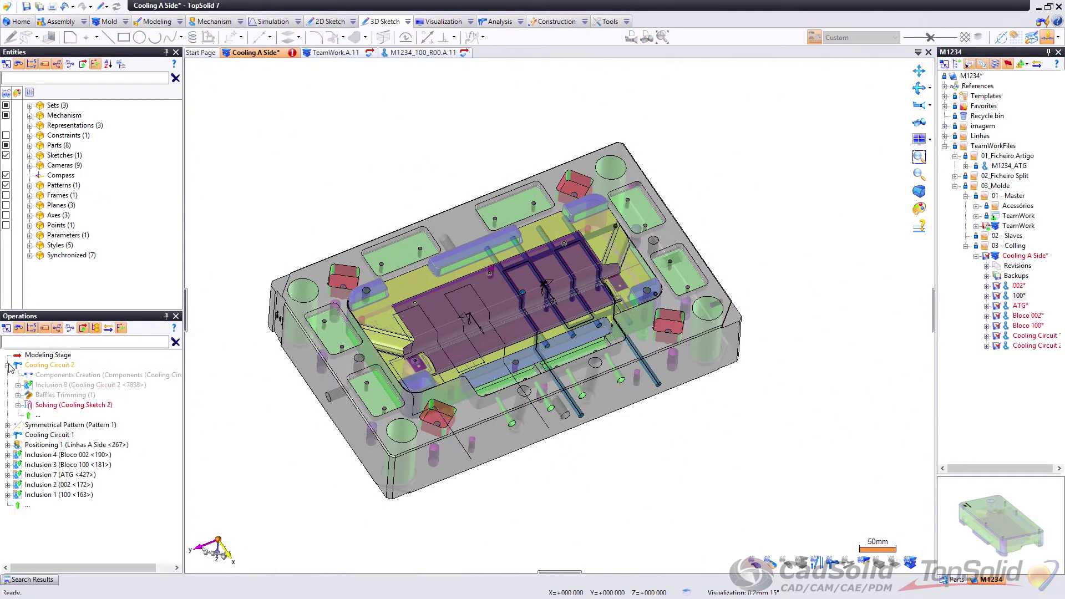
click(18, 405)
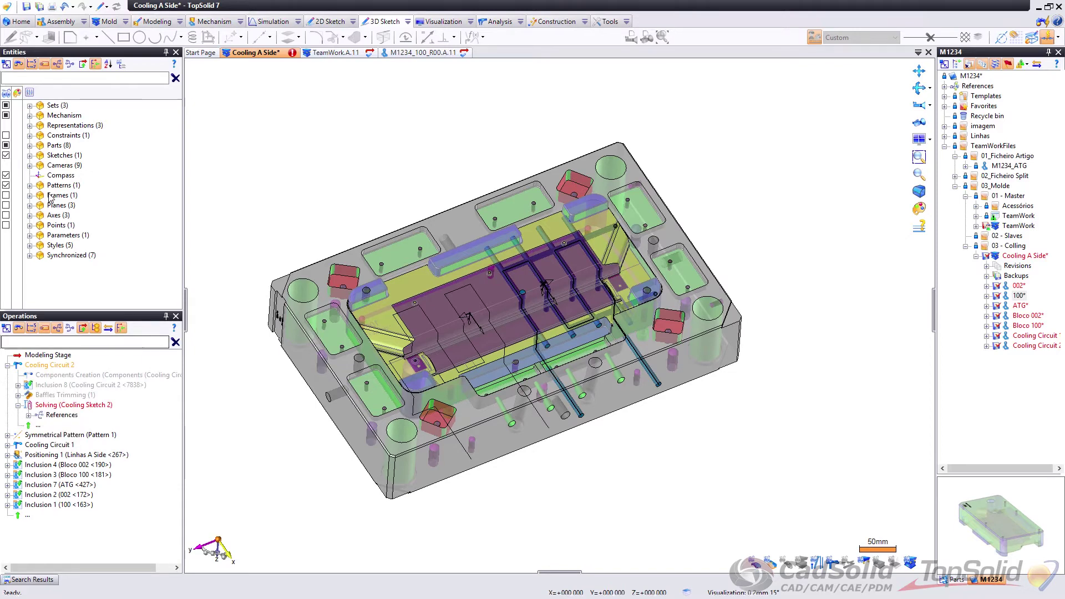
click(30, 155)
click(40, 165)
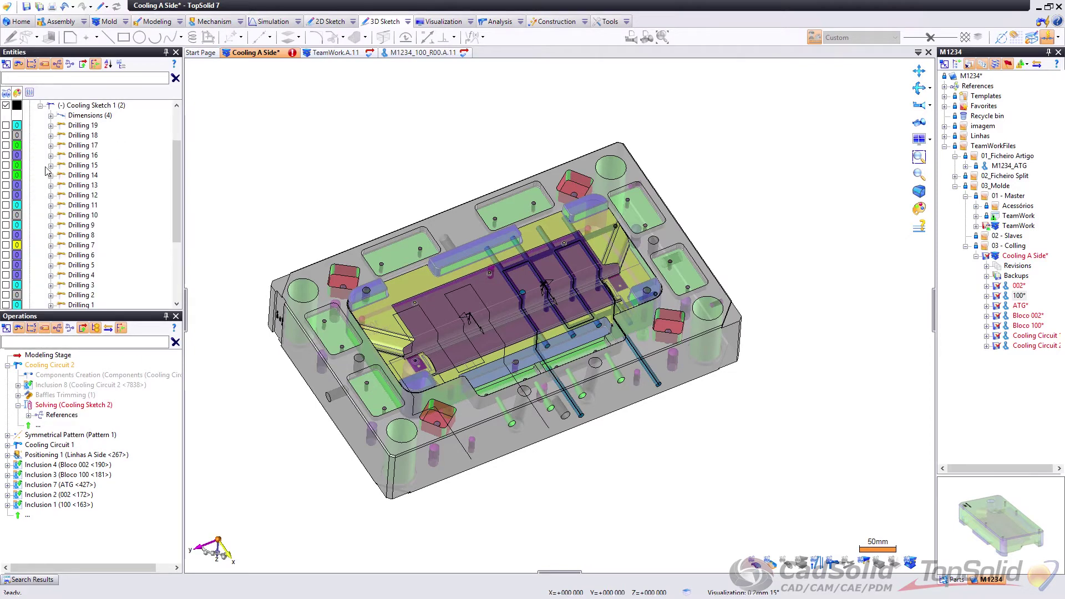
Step: Repair the solving of Cooling Sketch 2 by picking a plate face as reference plane for the baffle lines, and leave the sketch
click(294, 54)
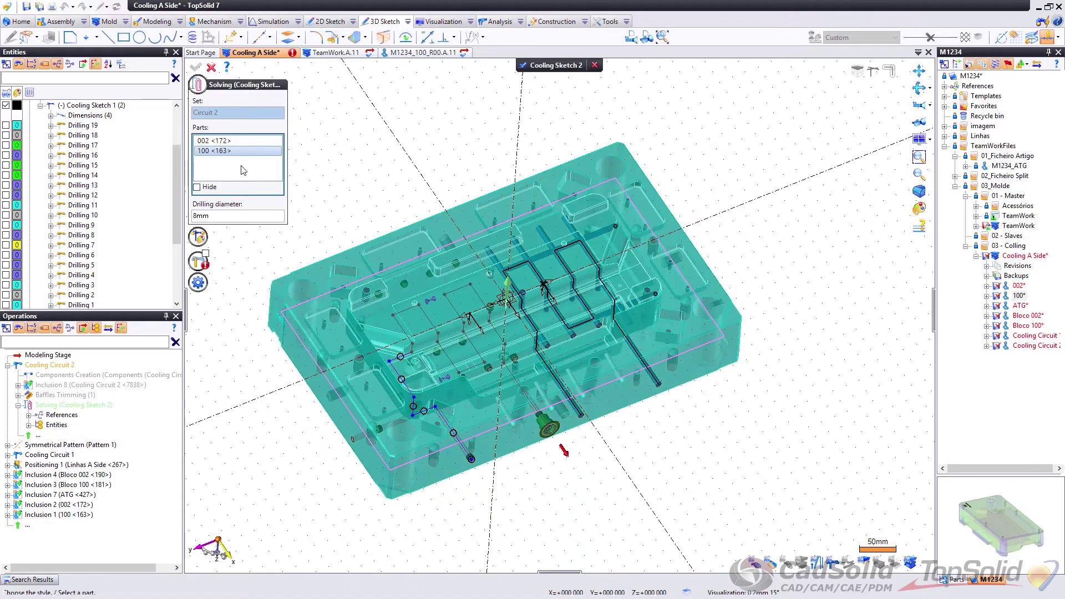
click(203, 266)
click(233, 345)
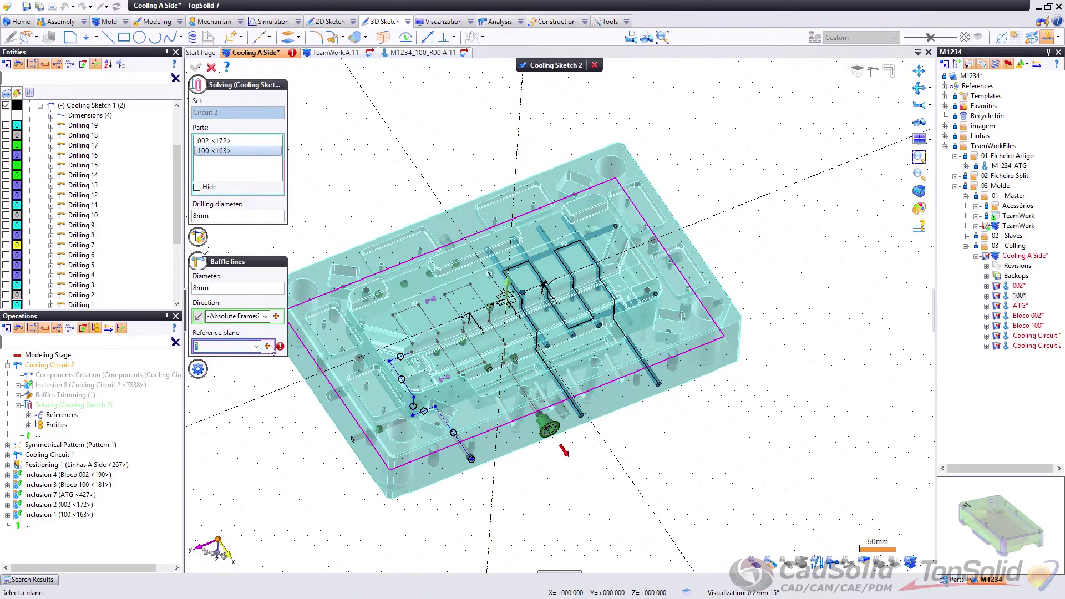
scroll(346, 403, up, 5)
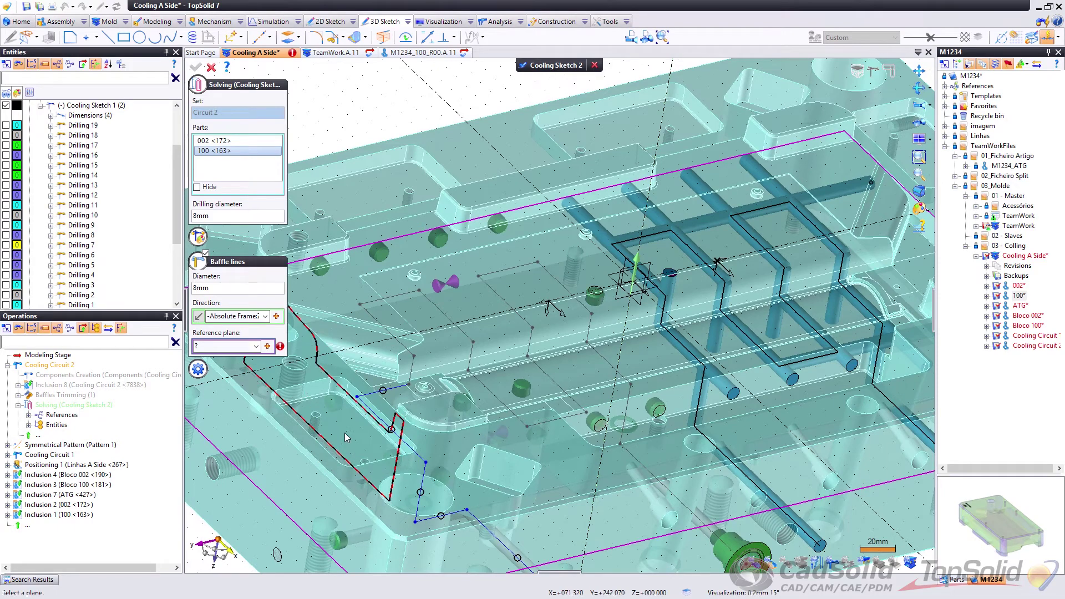
click(344, 432)
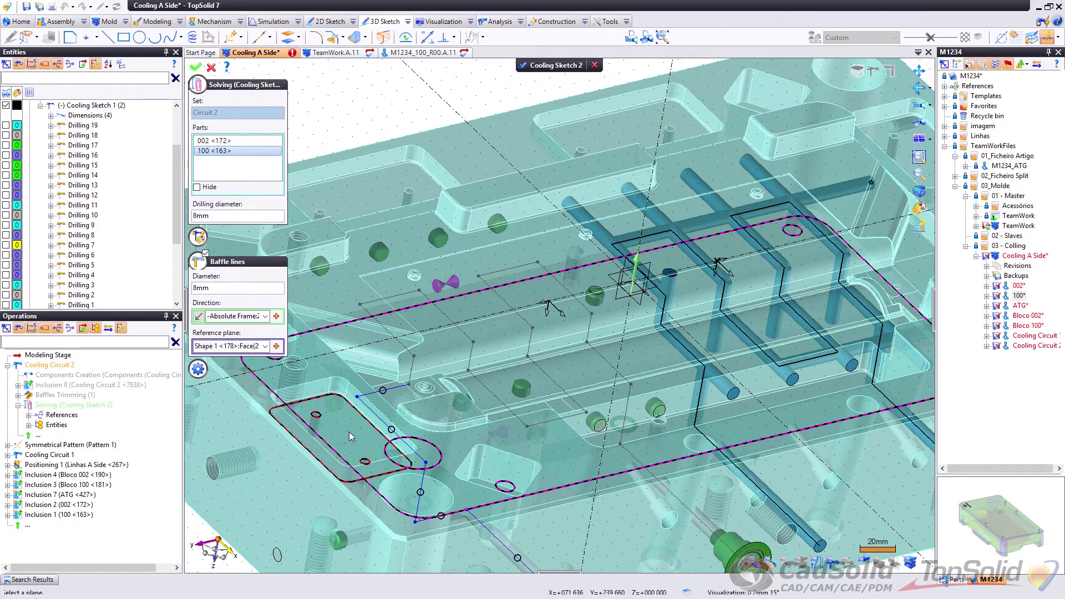
scroll(416, 383, down, 3)
right_click(405, 144)
click(419, 145)
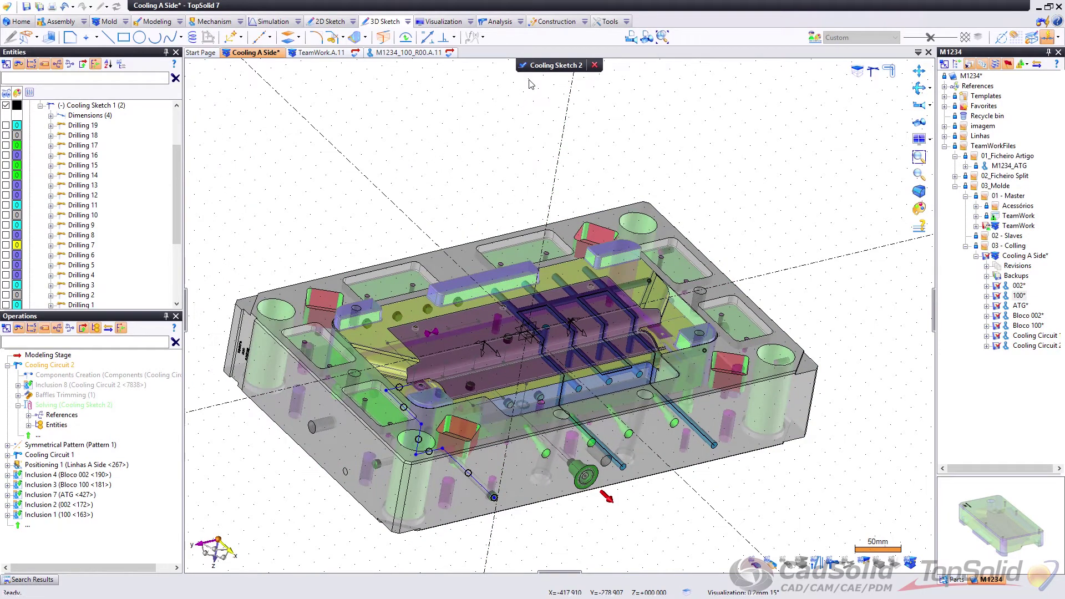
click(529, 67)
middle_drag(331, 337, 426, 407)
scroll(511, 322, up, 4)
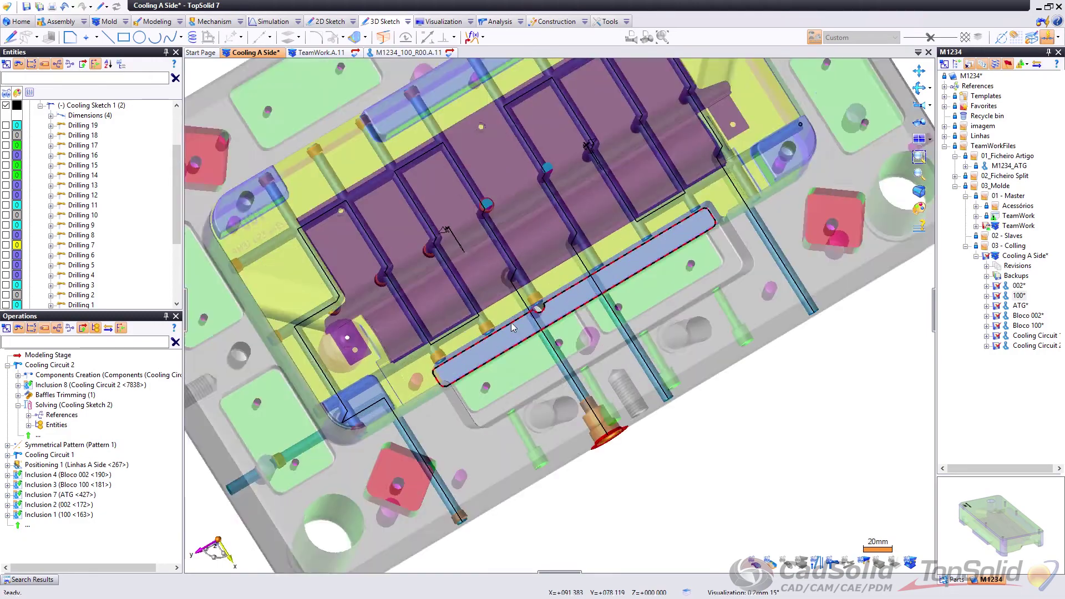
scroll(444, 232, up, 2)
middle_drag(433, 235, 620, 229)
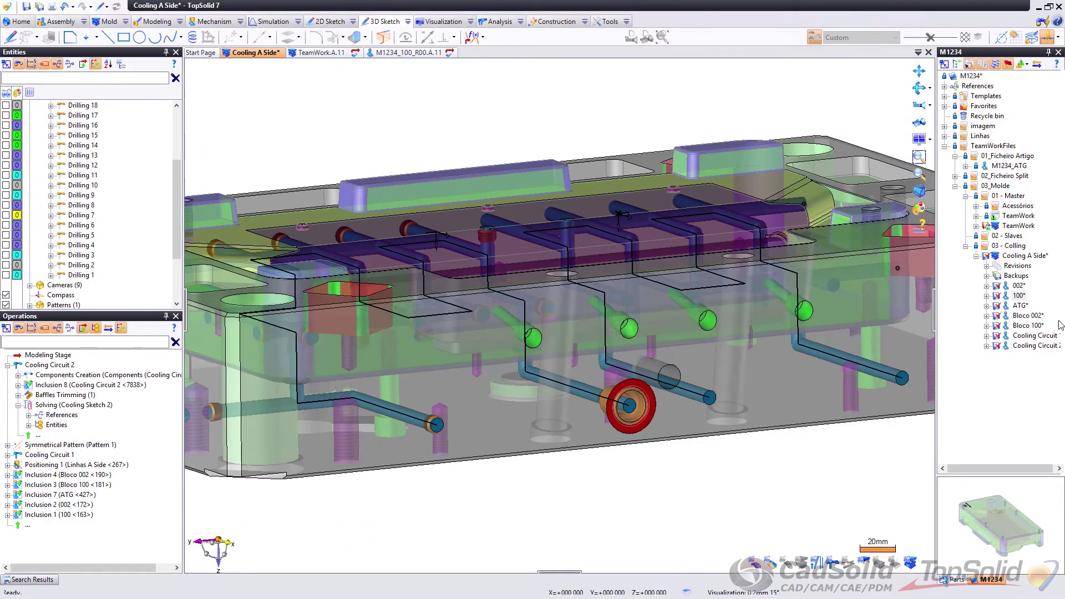
Step: Open part document M1234_002_R00 from the TeamWork.A.11 assembly and copy its plate shape with Entity Copy
click(322, 52)
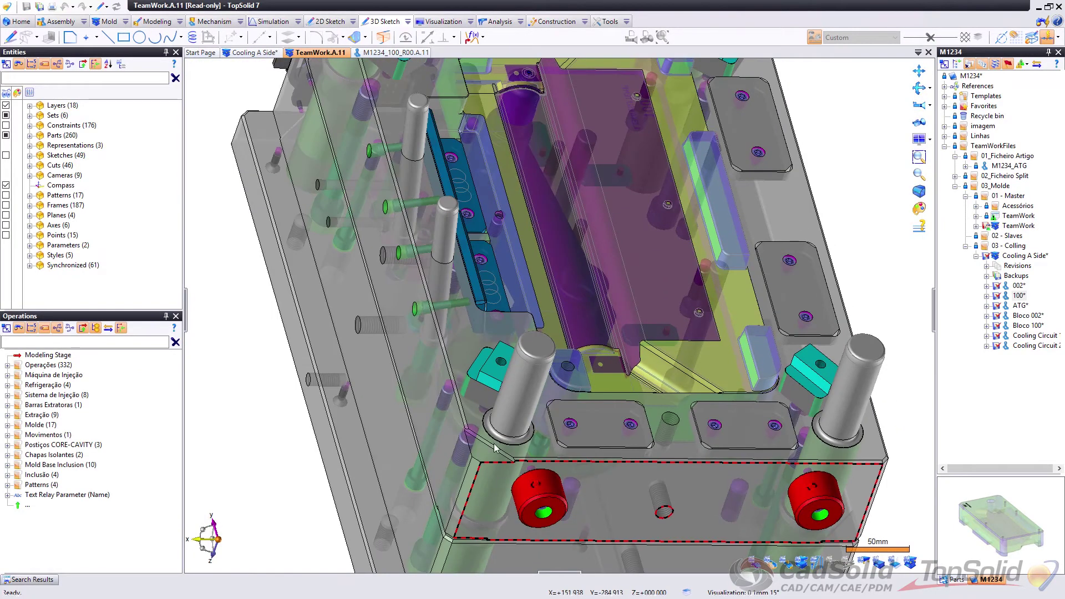
right_click(447, 327)
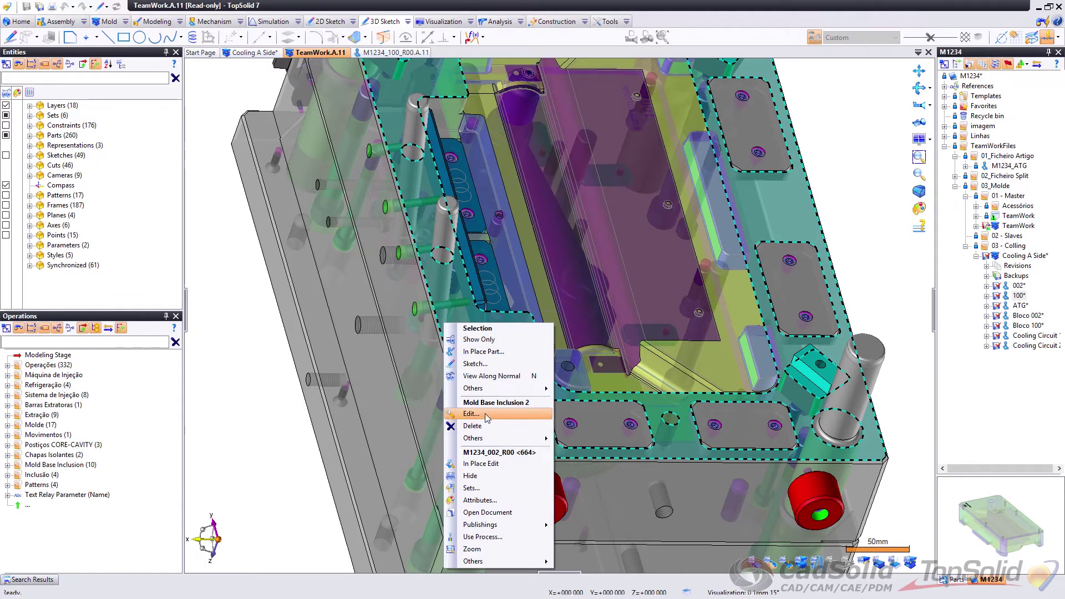
click(487, 512)
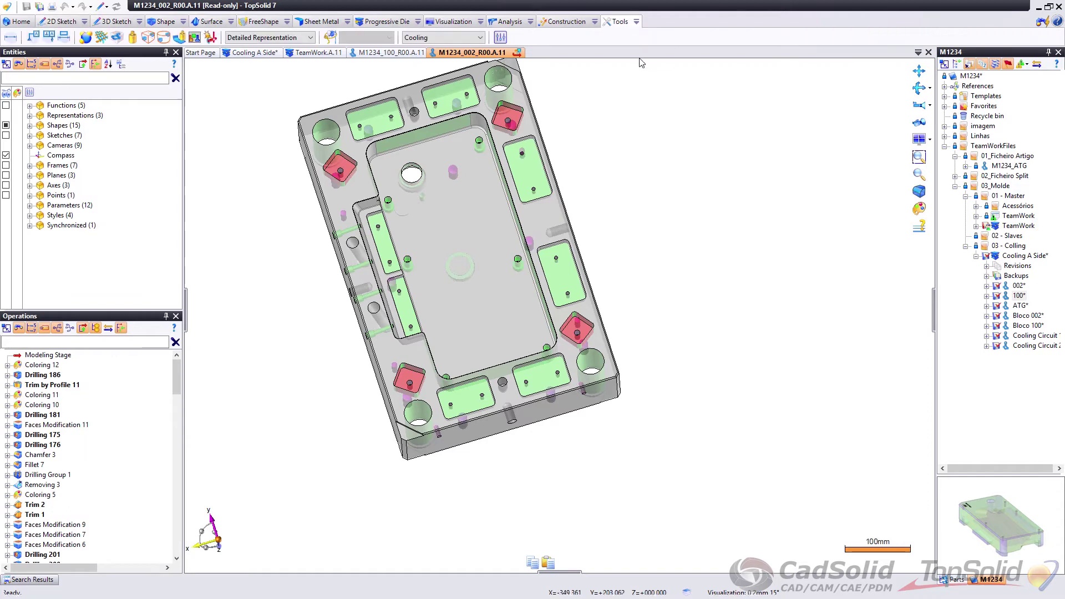
click(636, 21)
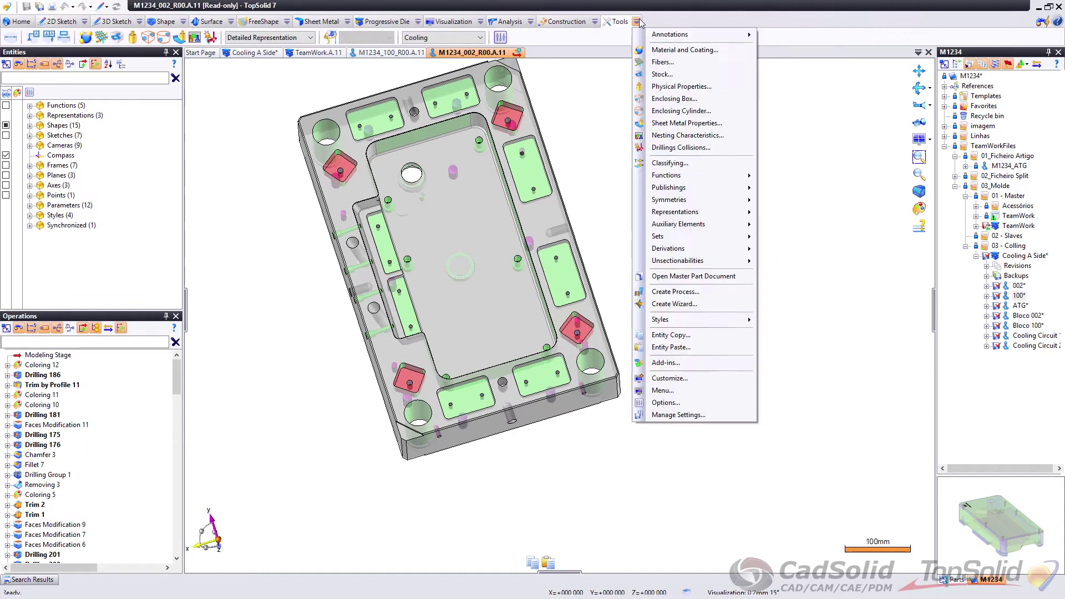
click(671, 335)
click(483, 324)
right_click(681, 260)
click(705, 265)
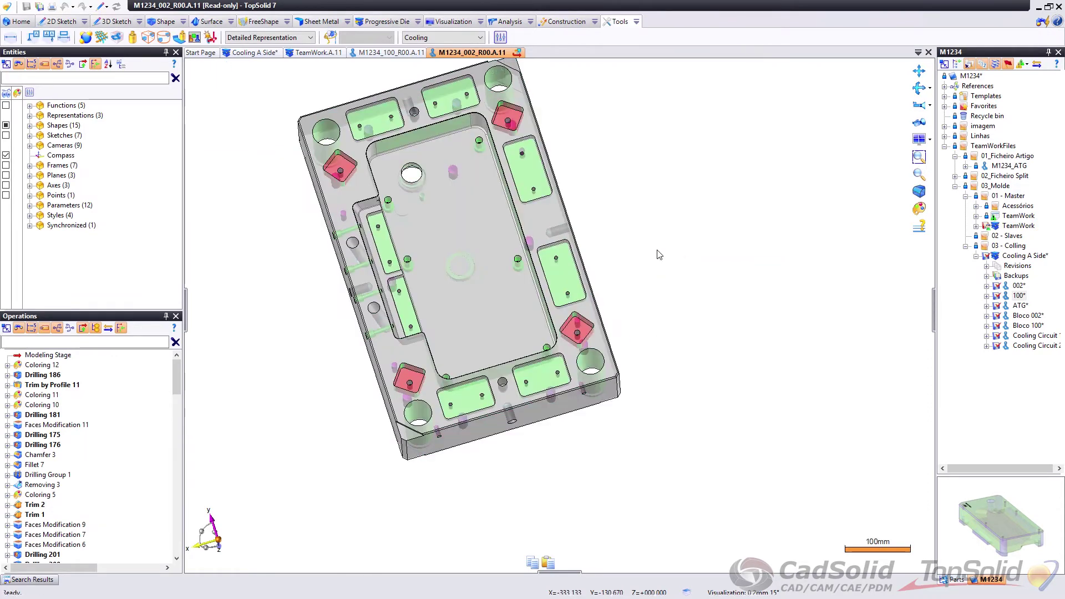
Step: Open the part 002 document from Cooling A Side and paste the copied shape with Absolute Frame as reference frame
click(254, 52)
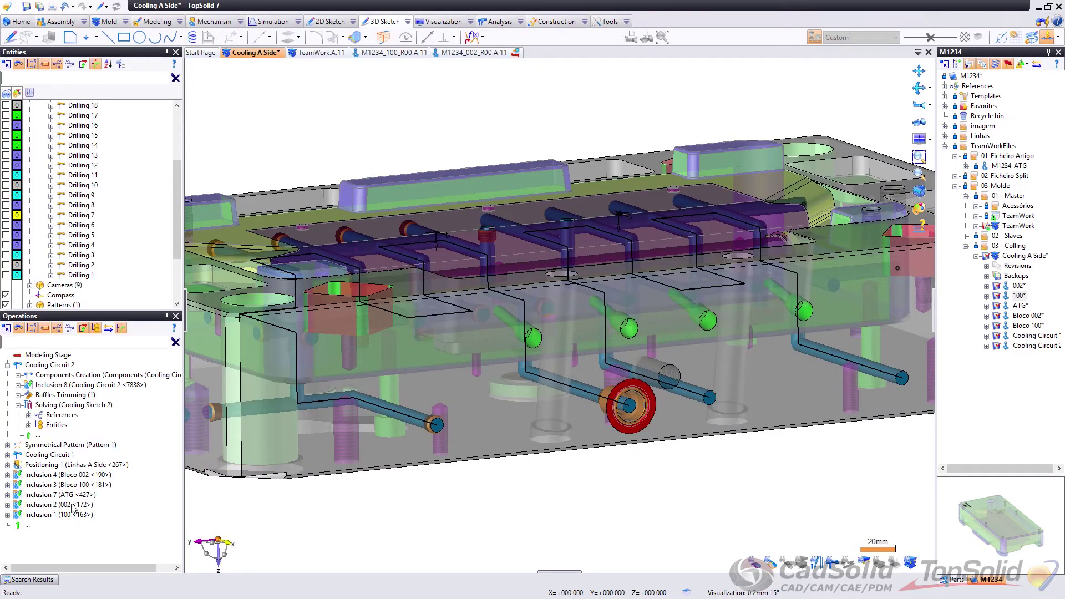
right_click(73, 508)
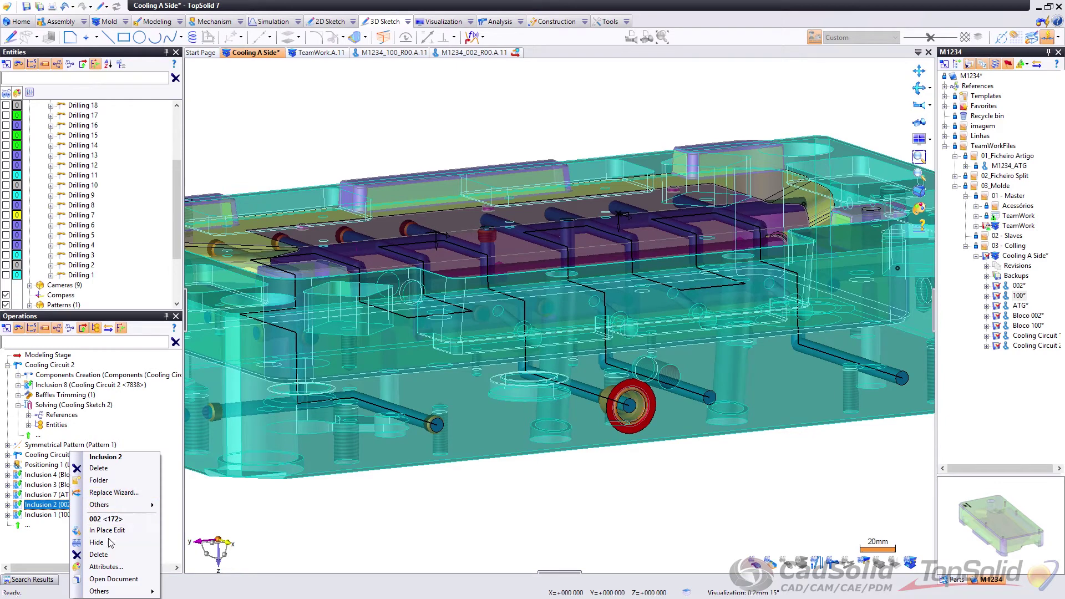
click(113, 579)
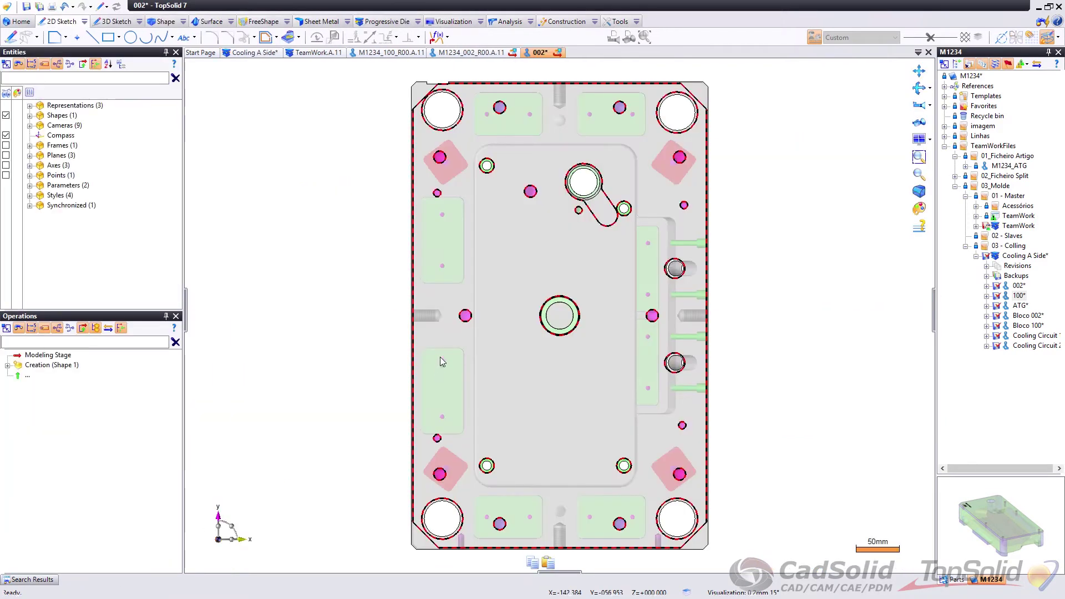
right_click(369, 262)
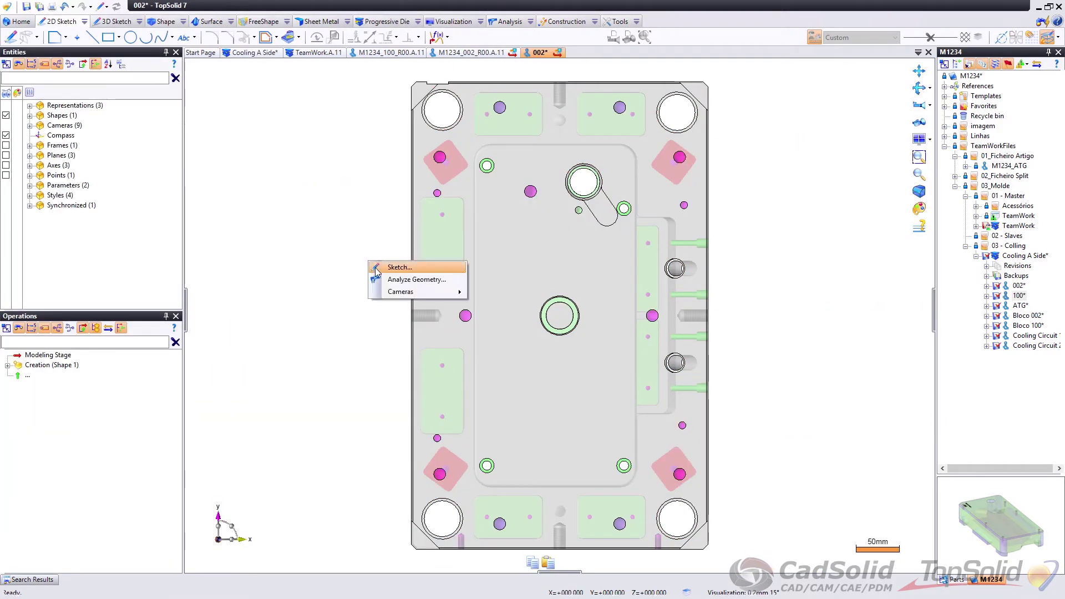
click(636, 22)
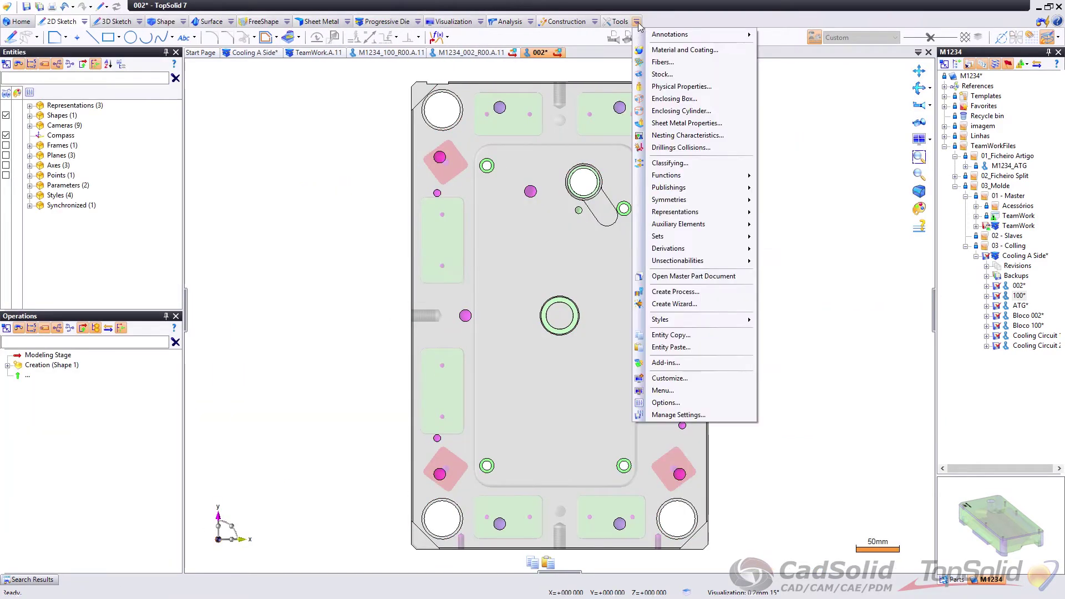
click(663, 347)
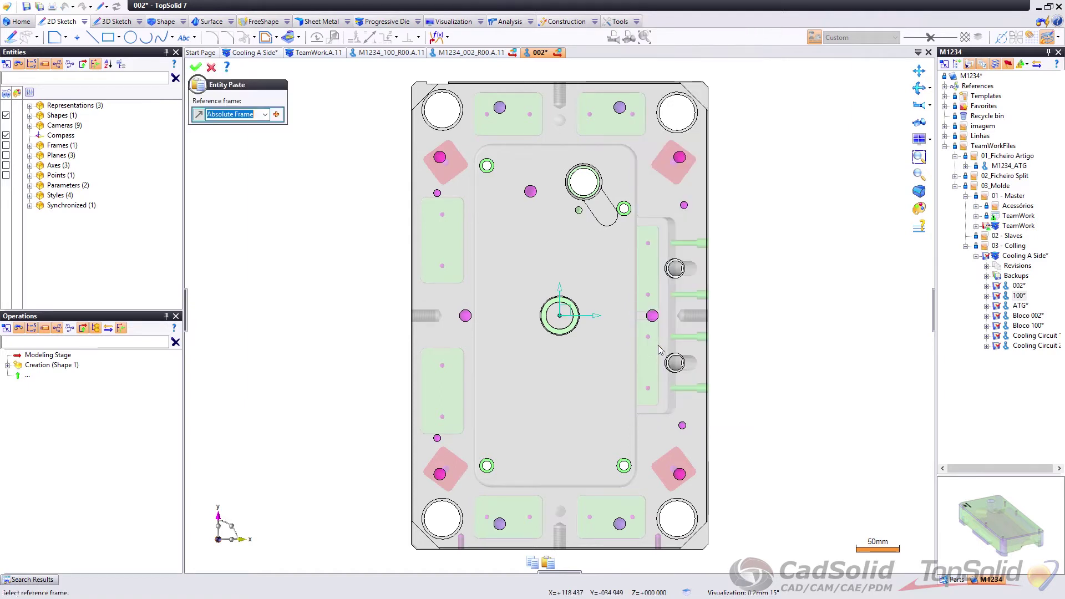
click(195, 68)
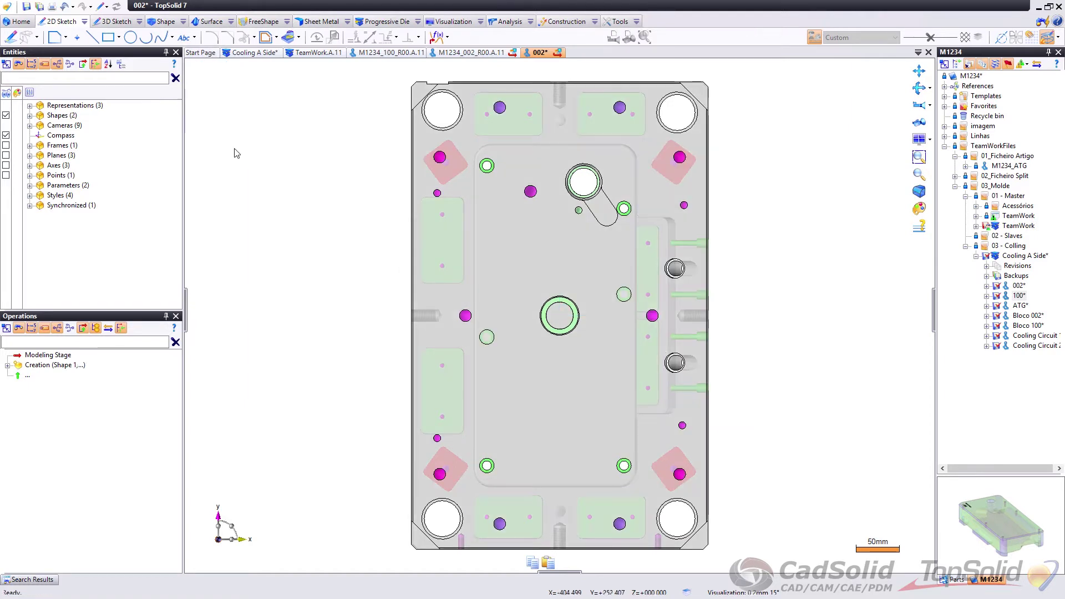
Step: Add the pasted Shape 1 - Copy to the Detailed Representation of part 002
click(30, 116)
click(66, 136)
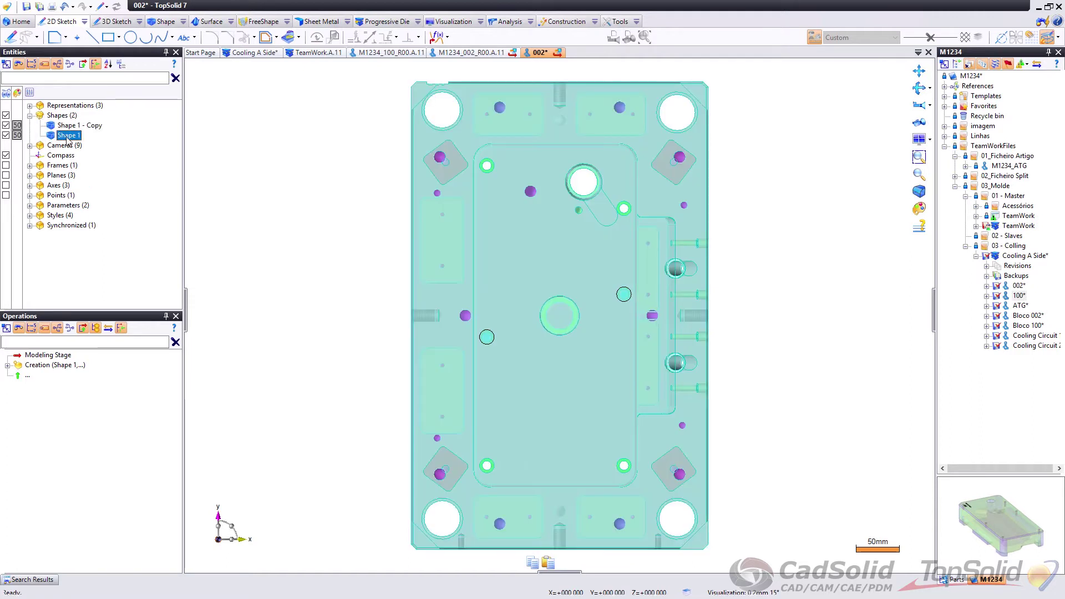
right_click(66, 139)
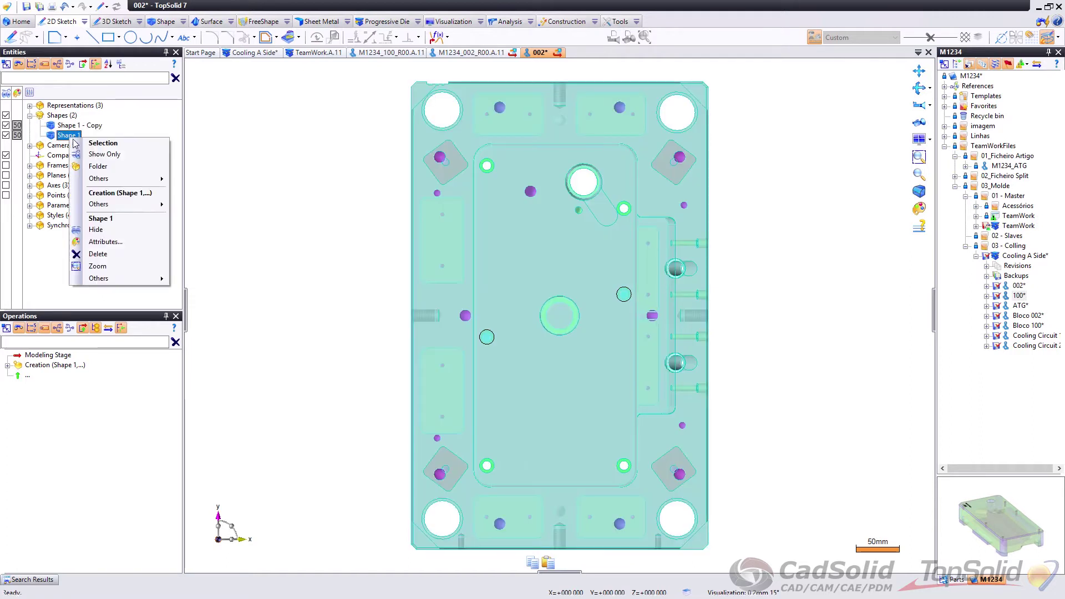
click(30, 105)
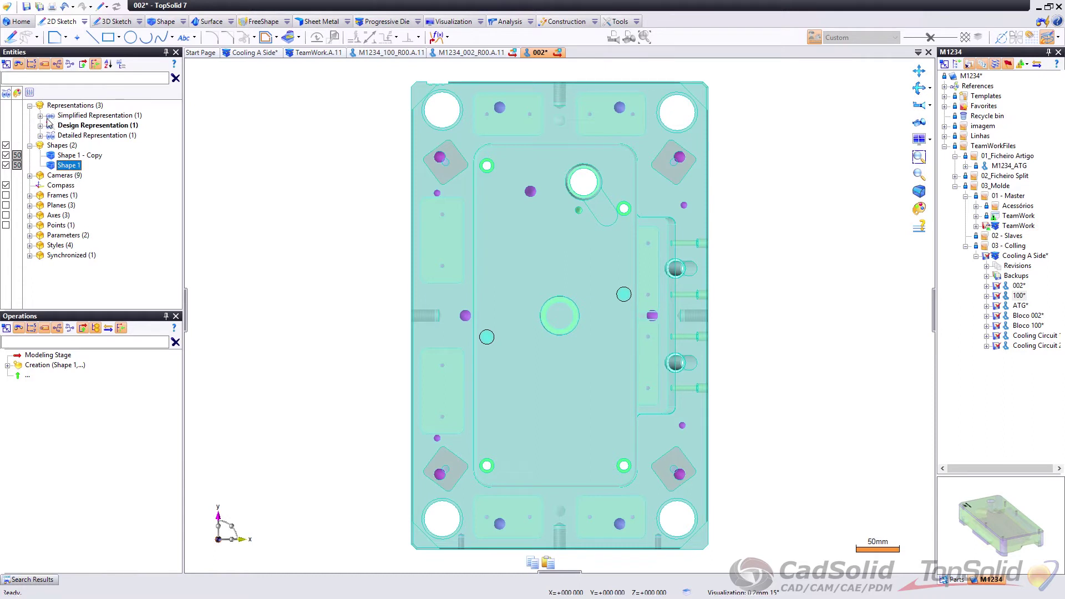
double_click(48, 118)
click(76, 126)
drag(75, 167, 106, 123)
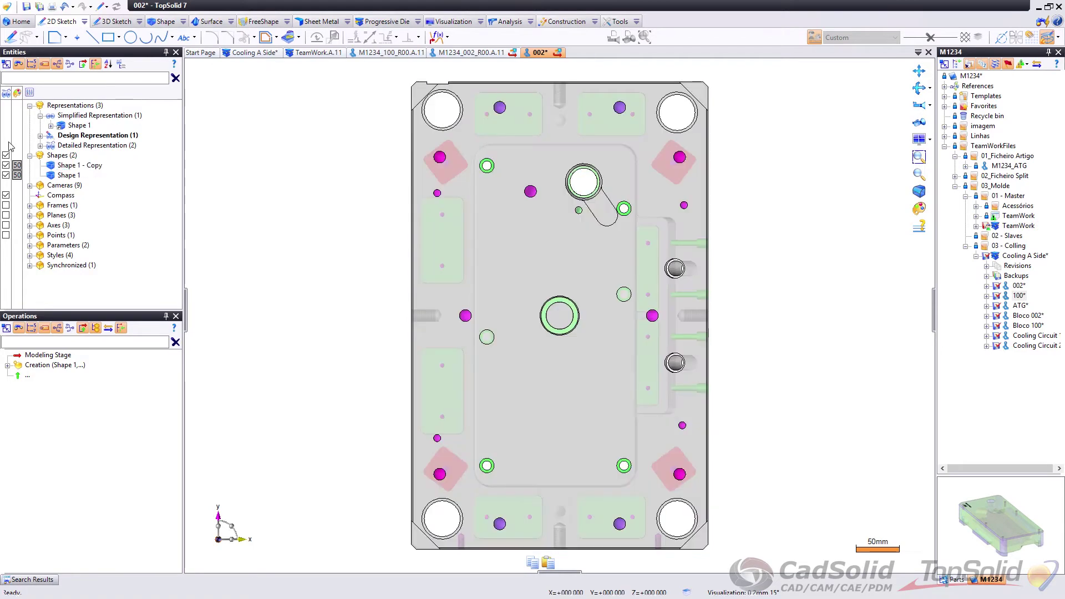
Step: Replace Shape 1 with Shape 1 - Copy in the Simplified Representation of part 002
right_click(94, 118)
click(123, 132)
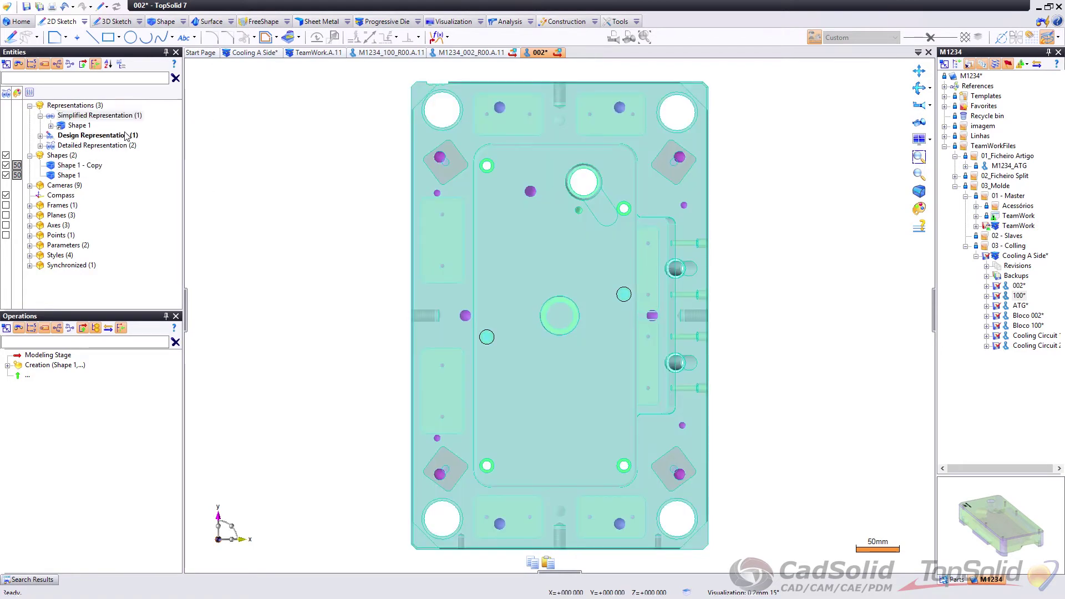
middle_drag(714, 192, 626, 215)
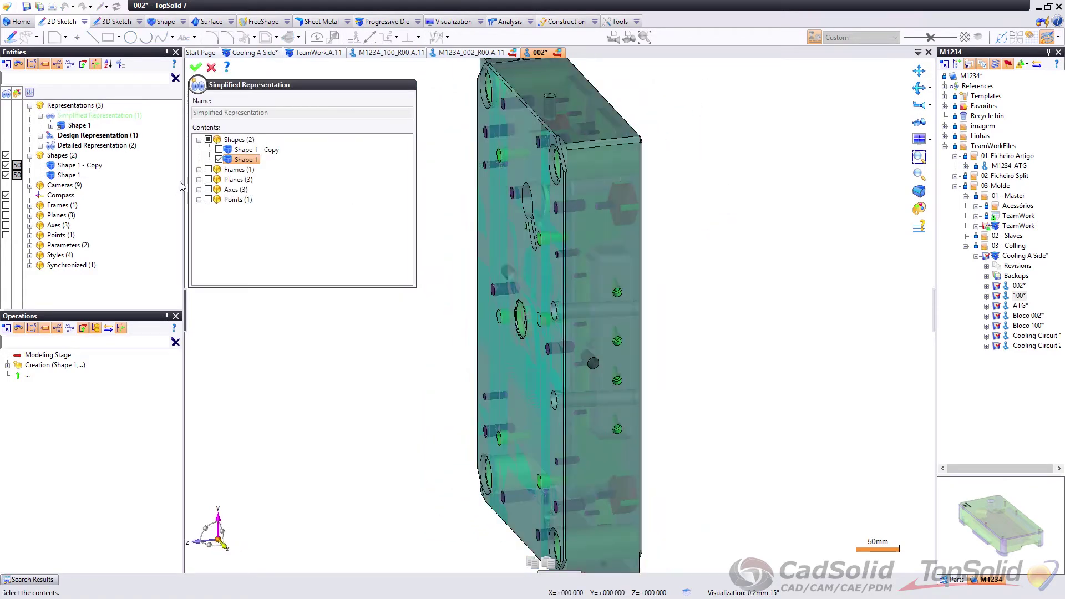
click(219, 150)
click(219, 160)
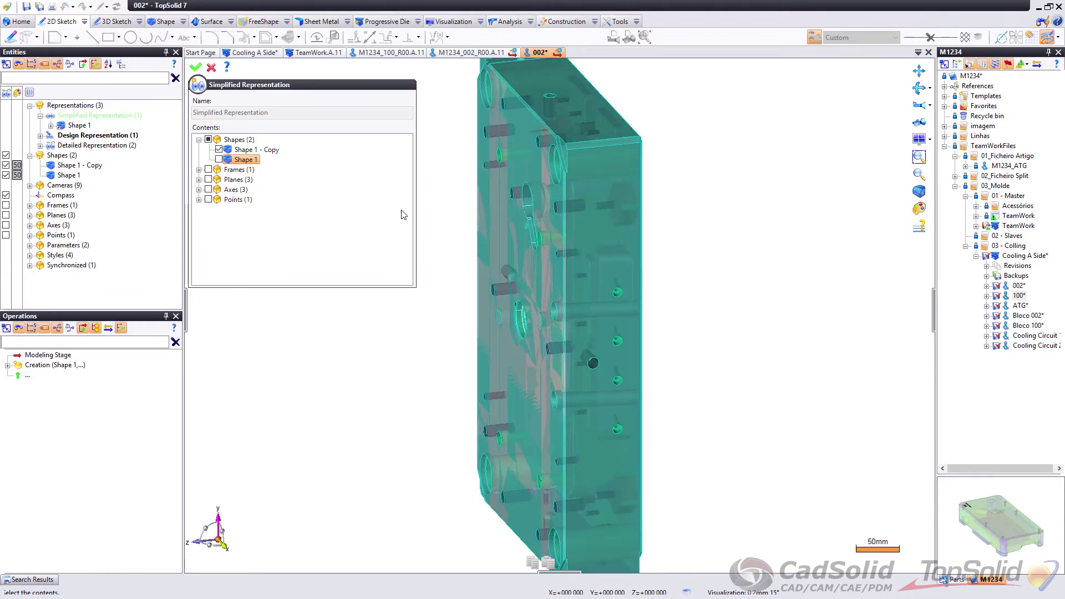
click(196, 67)
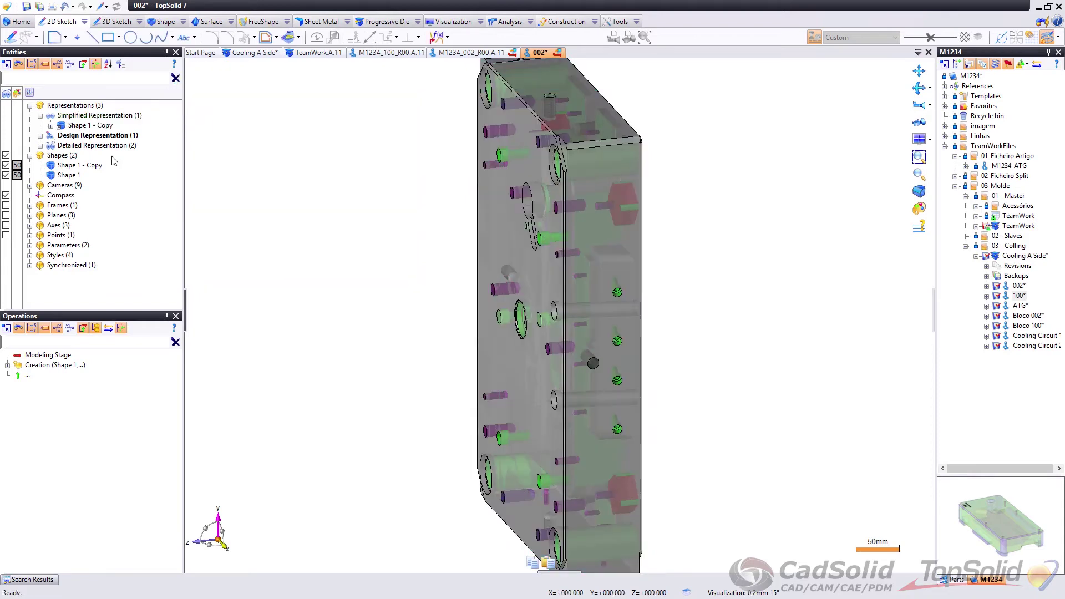
Step: Replace Shape 1 with Shape 1 - Copy in the Design Representation of part 002
right_click(127, 139)
click(150, 156)
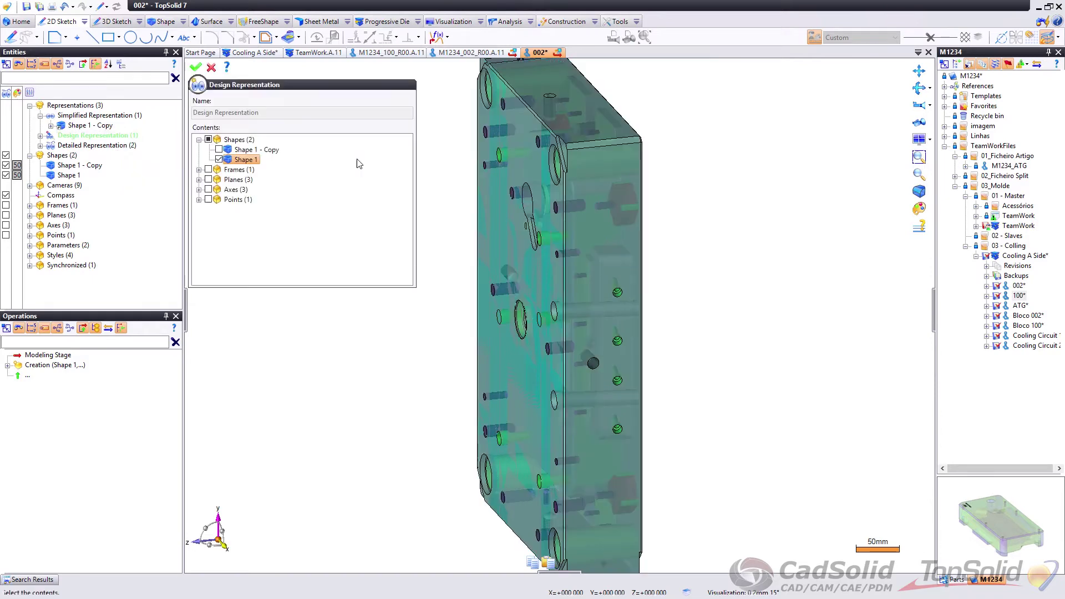
click(219, 149)
click(218, 159)
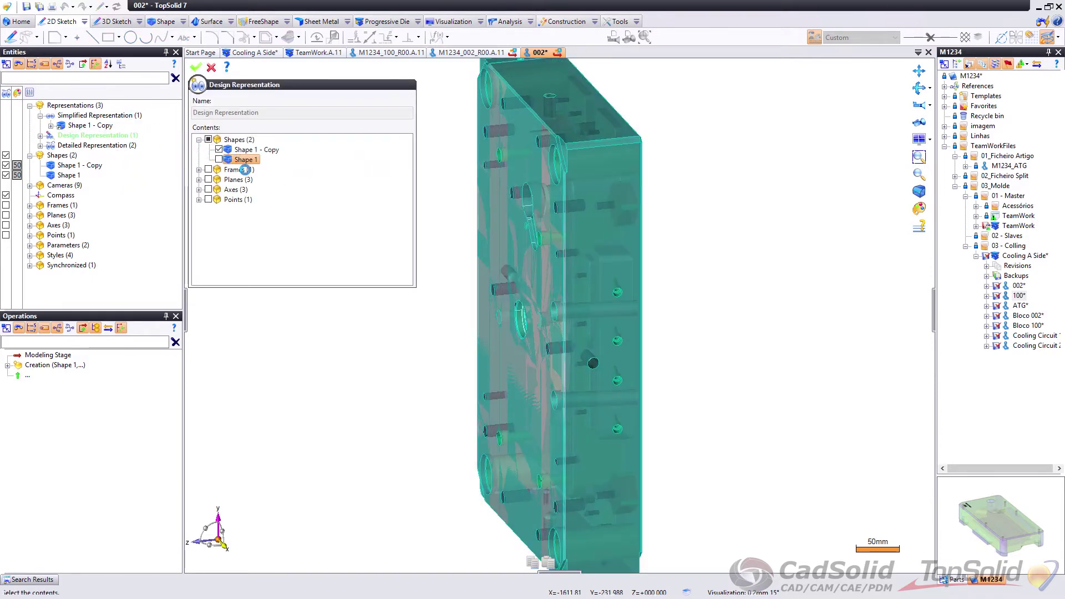
Step: Remove the original Shape 1 from the Detailed Representation of part 002, keeping only Shape 1 - Copy
right_click(105, 147)
click(187, 162)
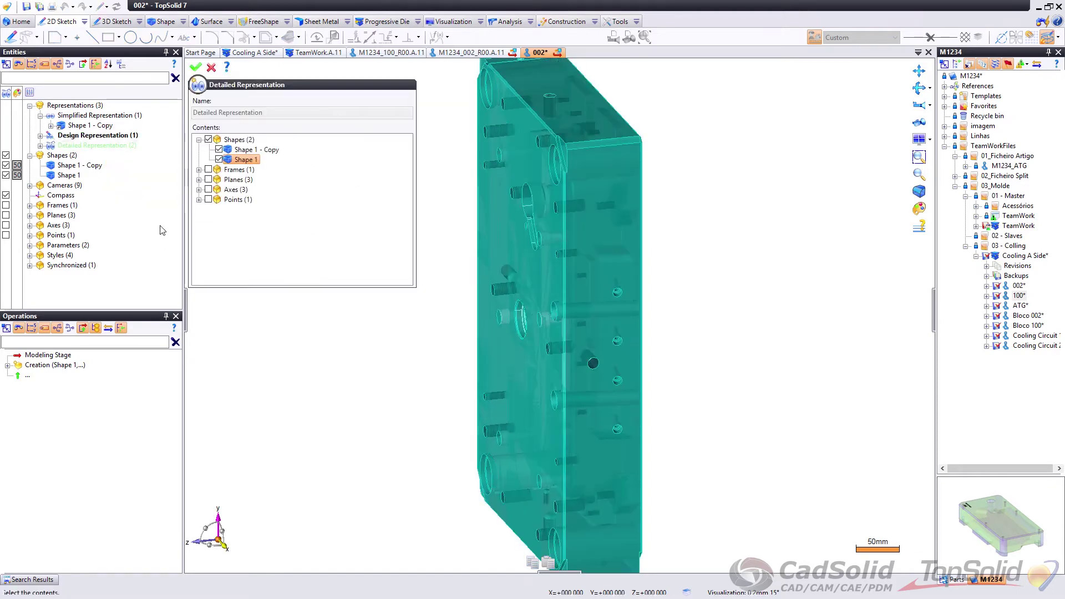
click(219, 159)
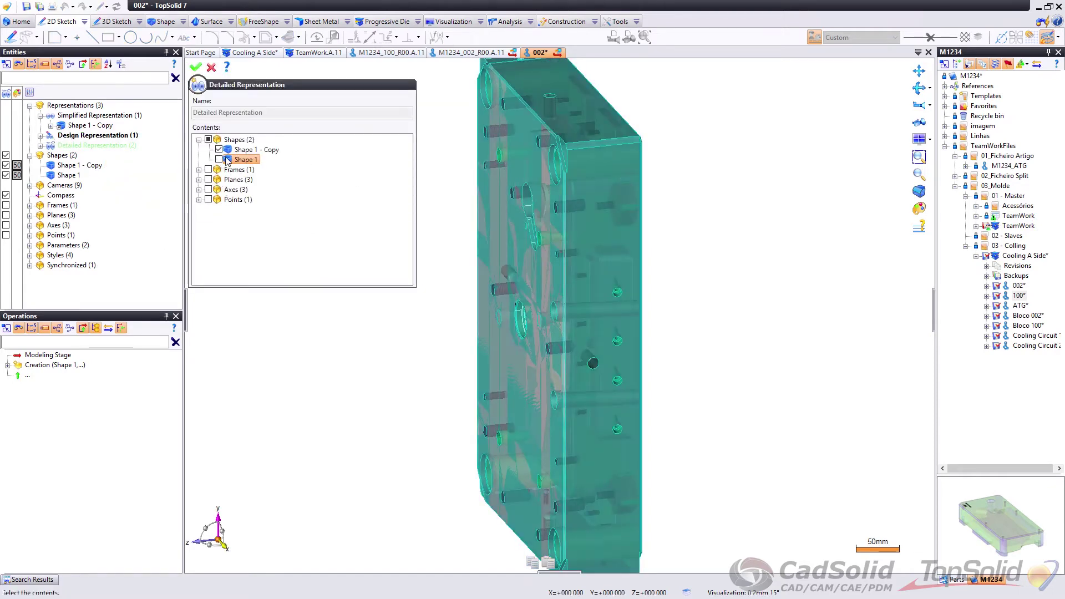
click(195, 67)
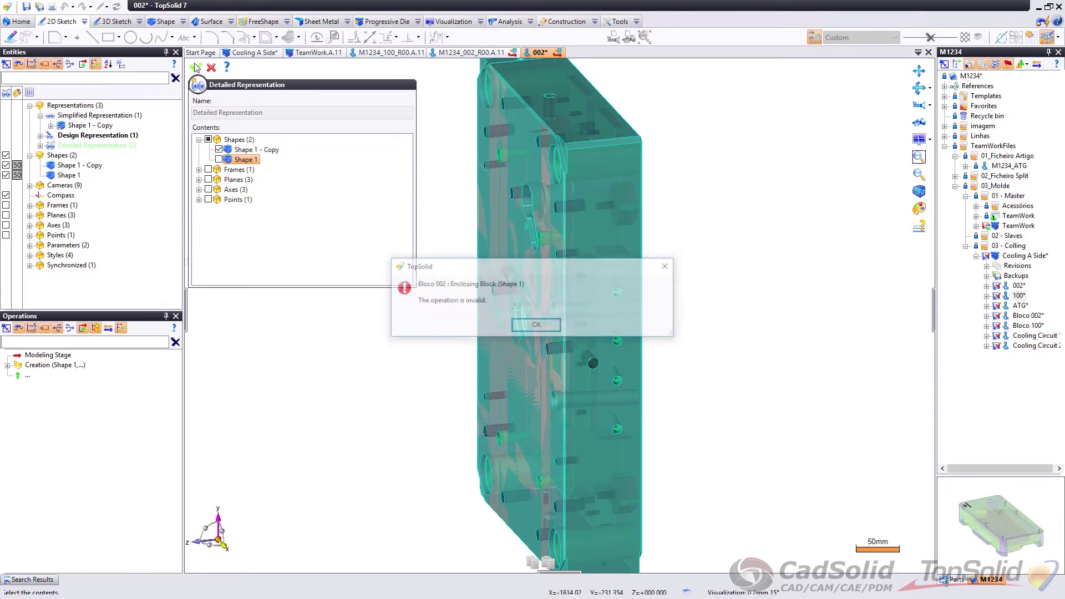
click(535, 326)
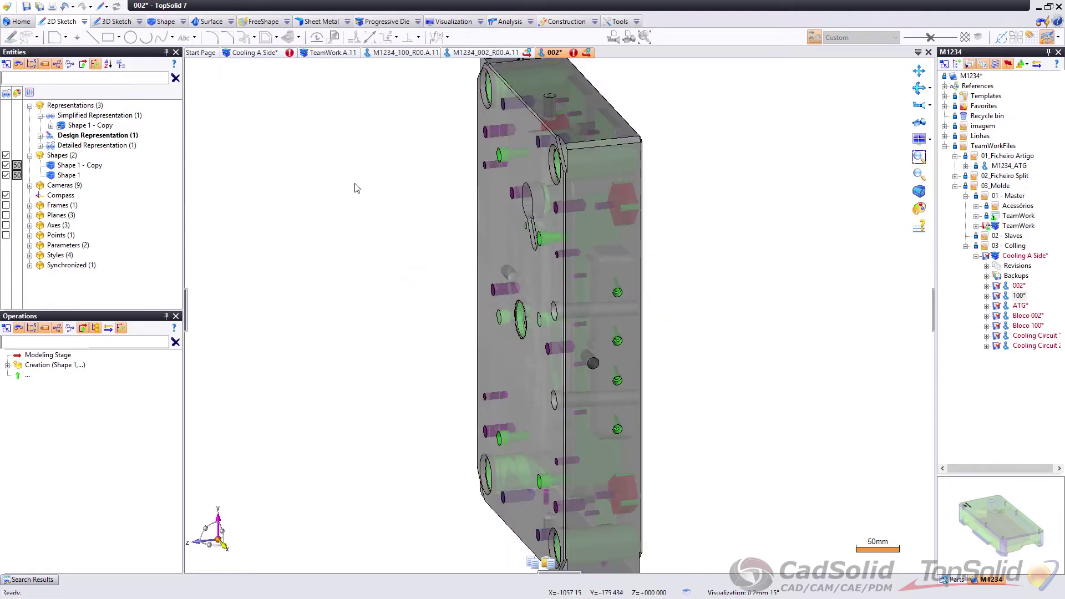
Step: Inspect the updated plate and check the contents of its Simplified Representation
middle_drag(687, 200, 440, 238)
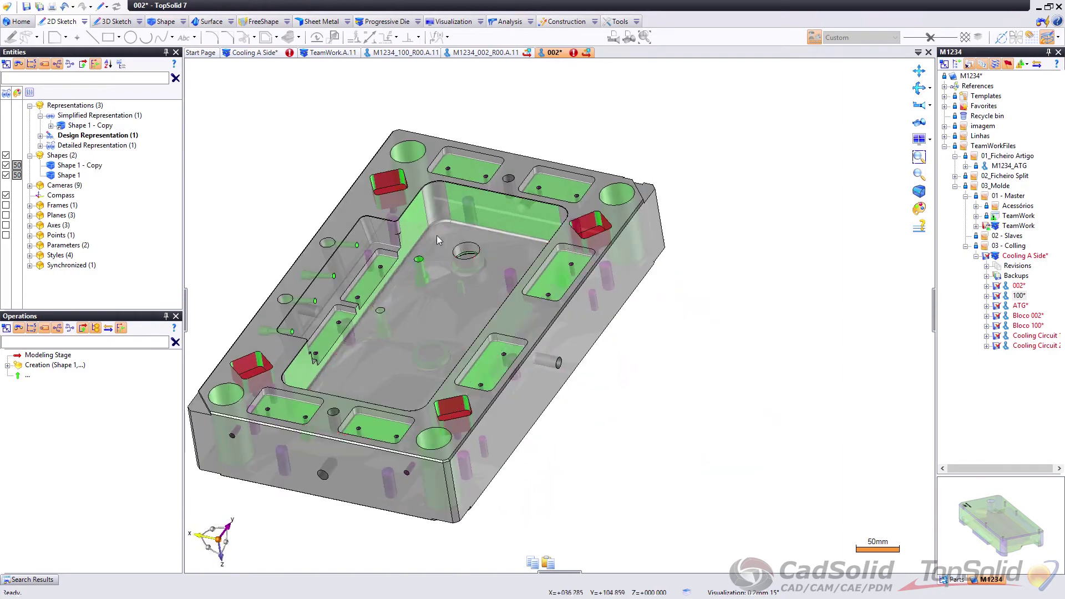
scroll(477, 243, up, 3)
scroll(543, 254, down, 4)
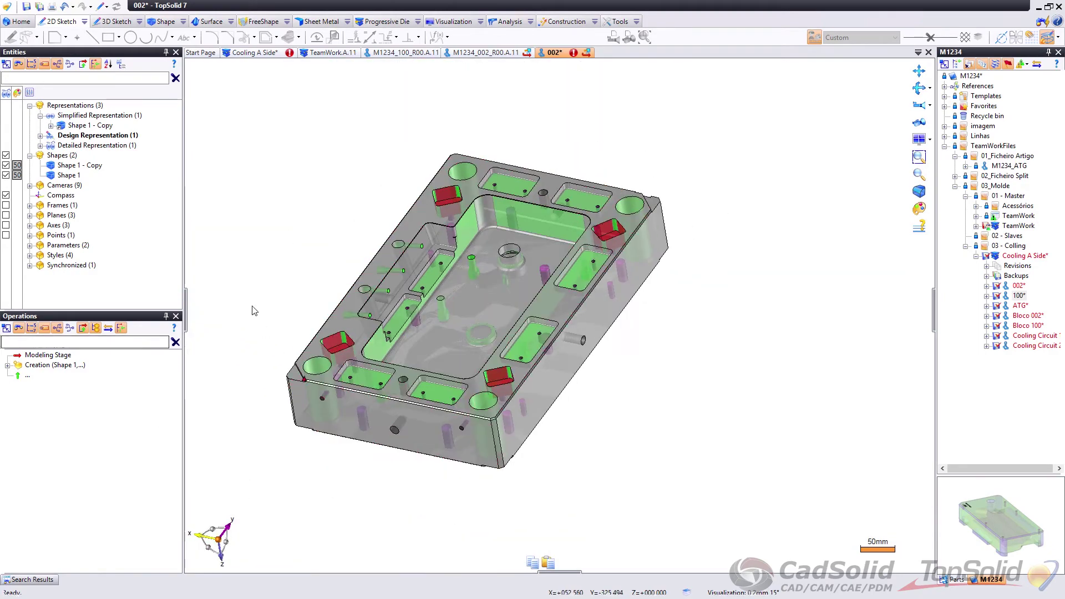
right_click(107, 116)
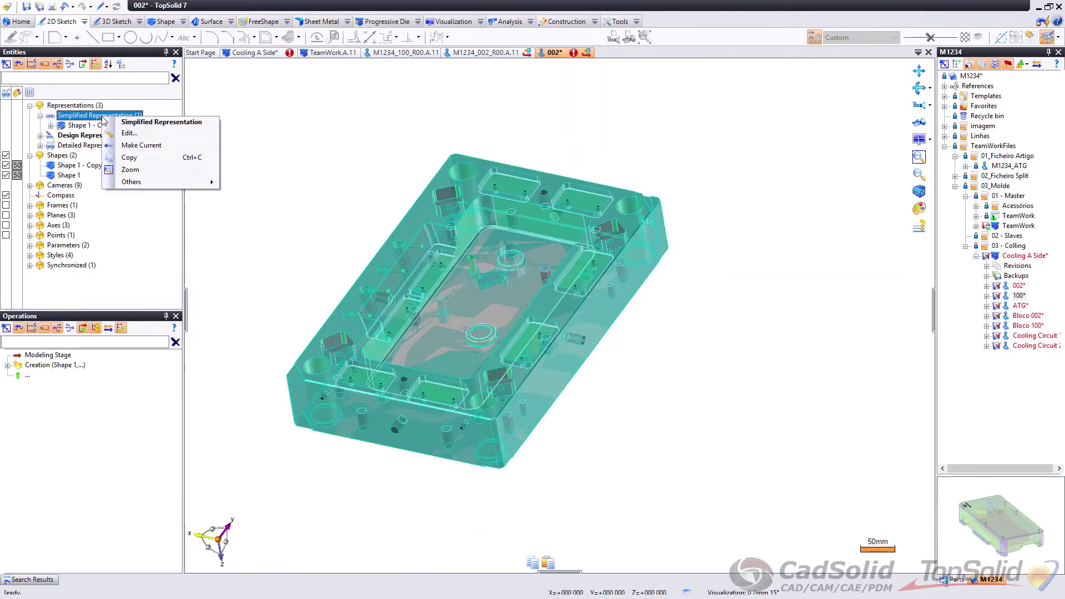
click(130, 135)
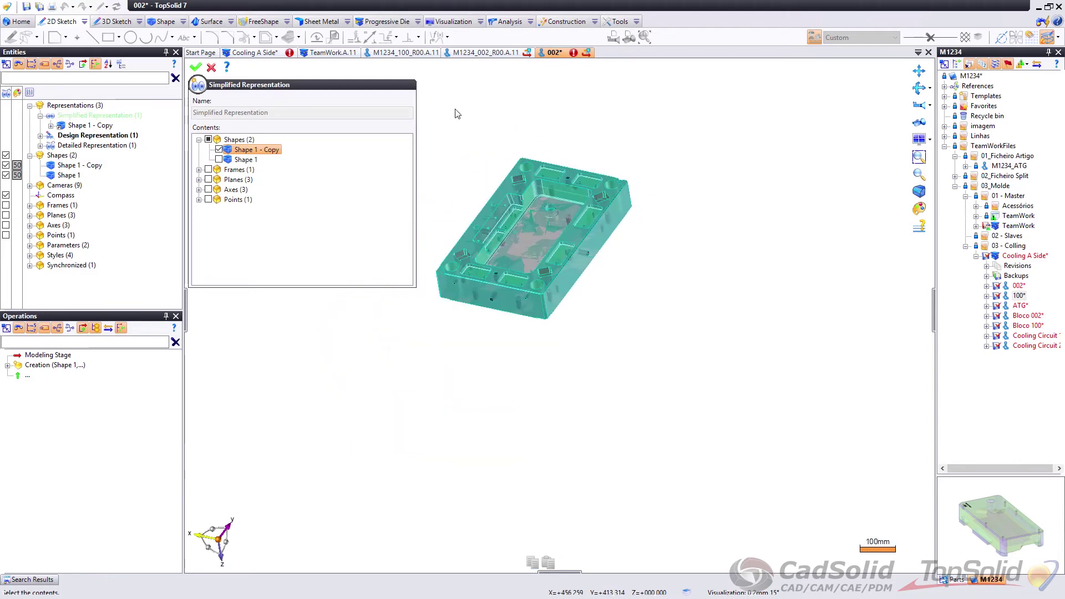
mouse_move(455, 109)
mouse_down()
mouse_move(777, 373)
mouse_move(680, 316)
mouse_move(863, 440)
mouse_move(767, 425)
mouse_move(603, 308)
mouse_move(442, 123)
mouse_up()
click(195, 67)
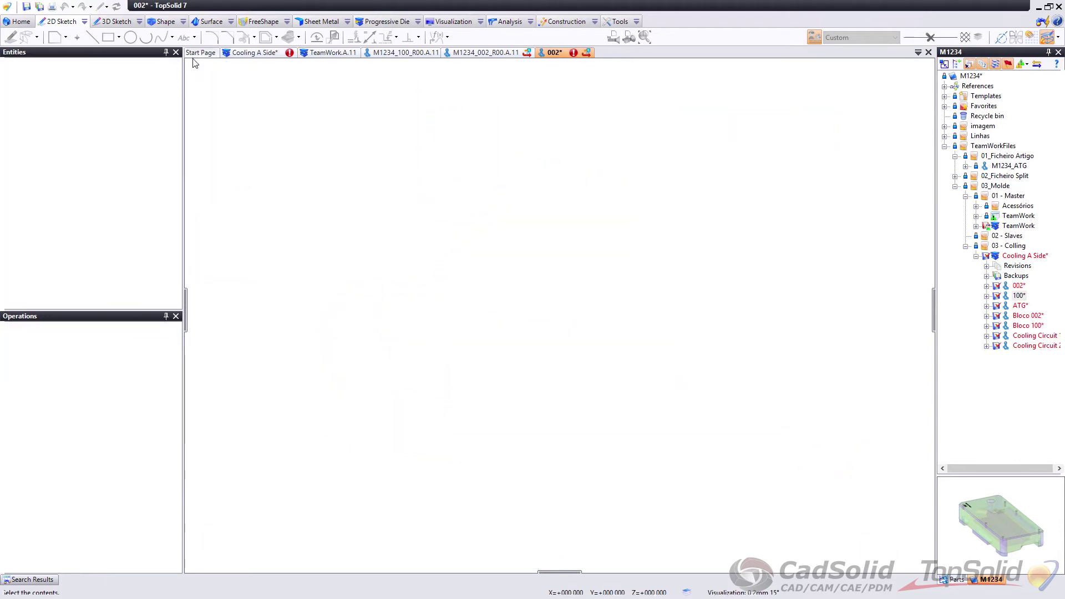
Step: Repair the Enclosing Block of Bloco 002 in Cooling A Side by enclosing part 002's Shape 1 - Copy, and leave in-place editing
click(197, 53)
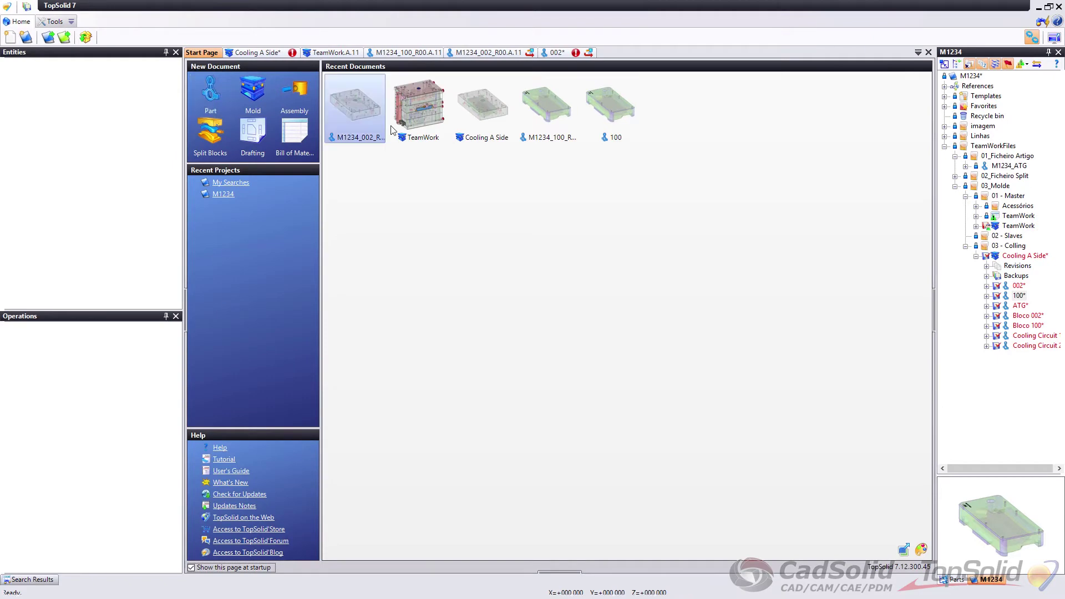
click(252, 54)
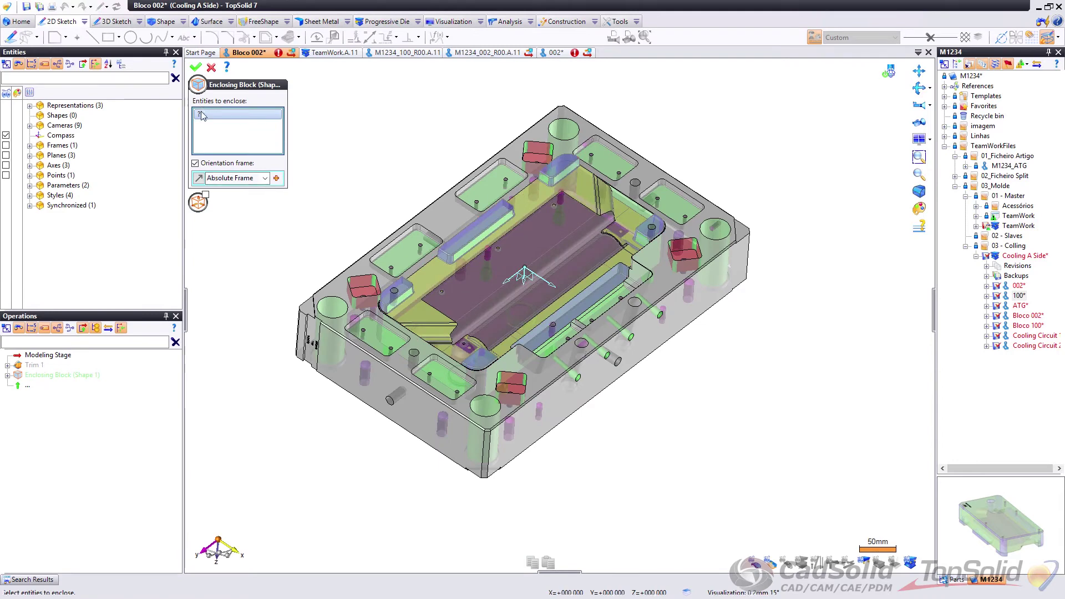
right_click(201, 112)
click(216, 118)
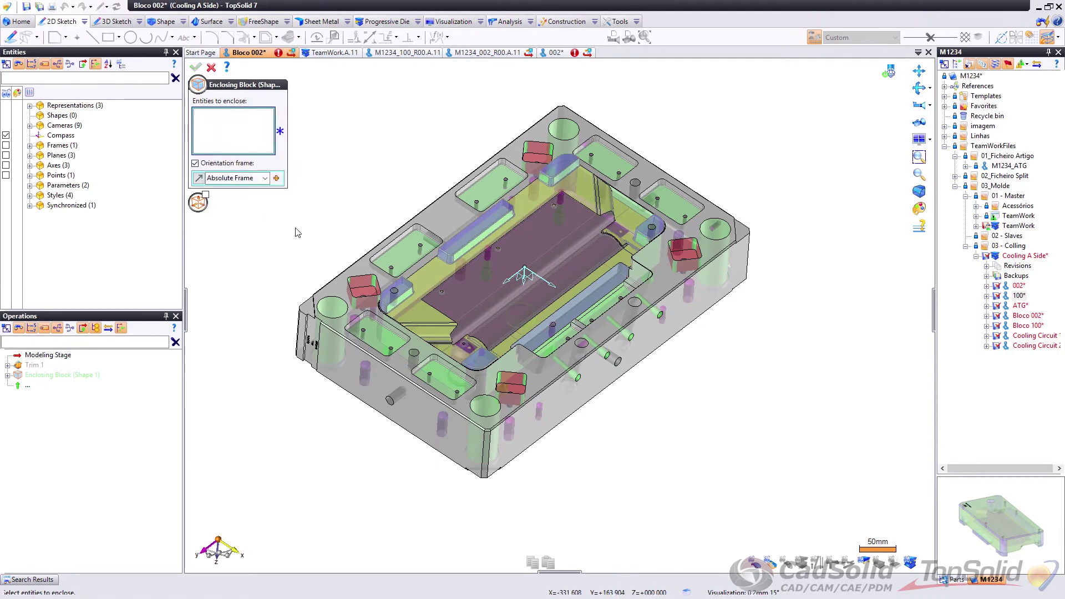
click(366, 291)
right_click(364, 215)
click(375, 216)
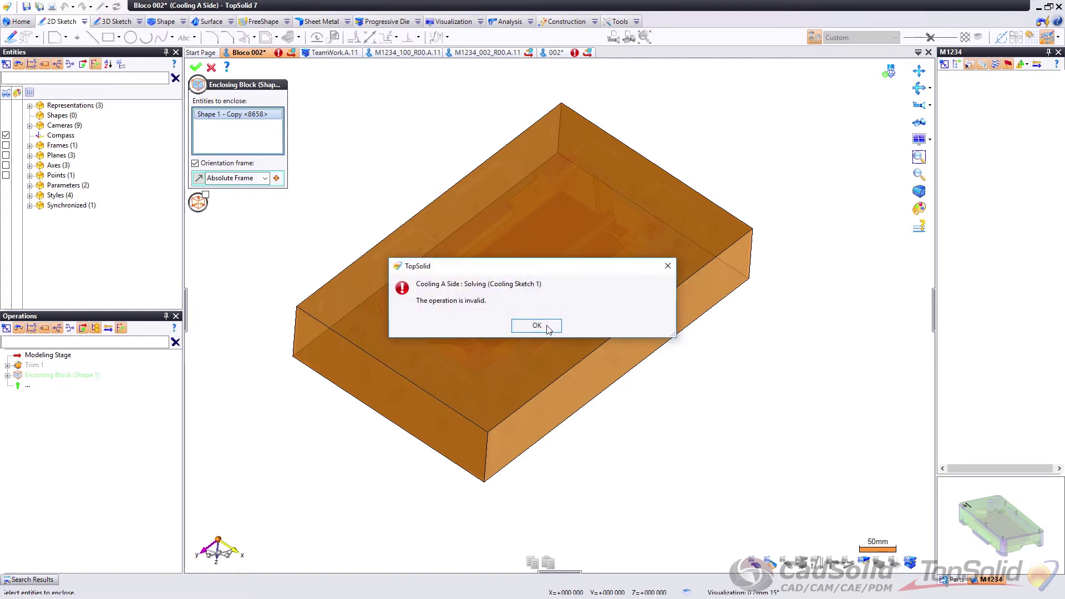
click(536, 326)
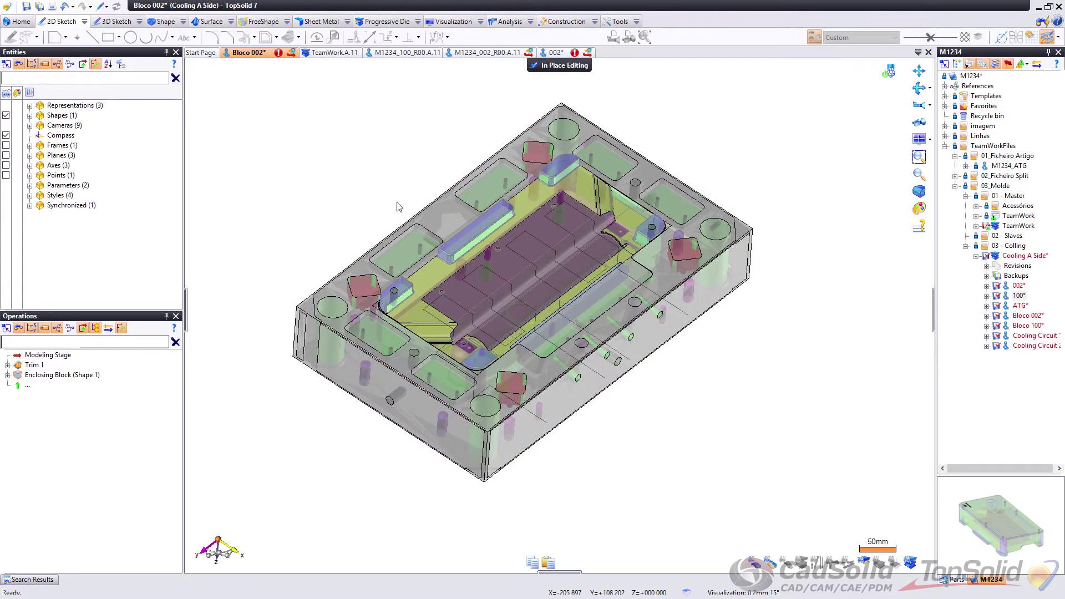
click(536, 66)
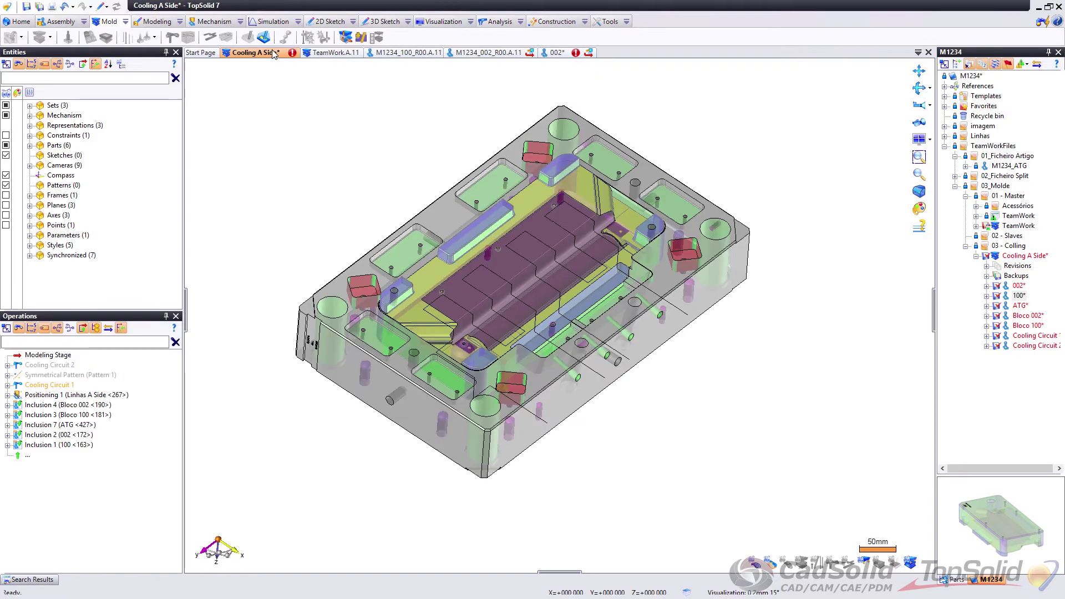
Step: Repair the solving of Cooling Sketch 1 by setting the pocket floor of Shape 1 - Copy as the baffle lines' reference plane
click(290, 53)
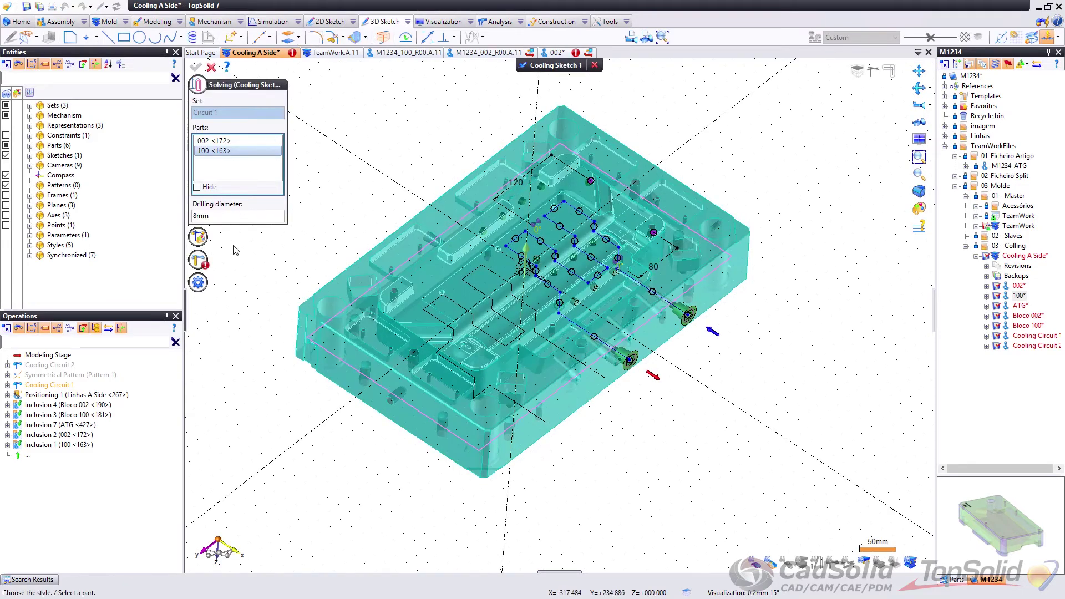
click(201, 260)
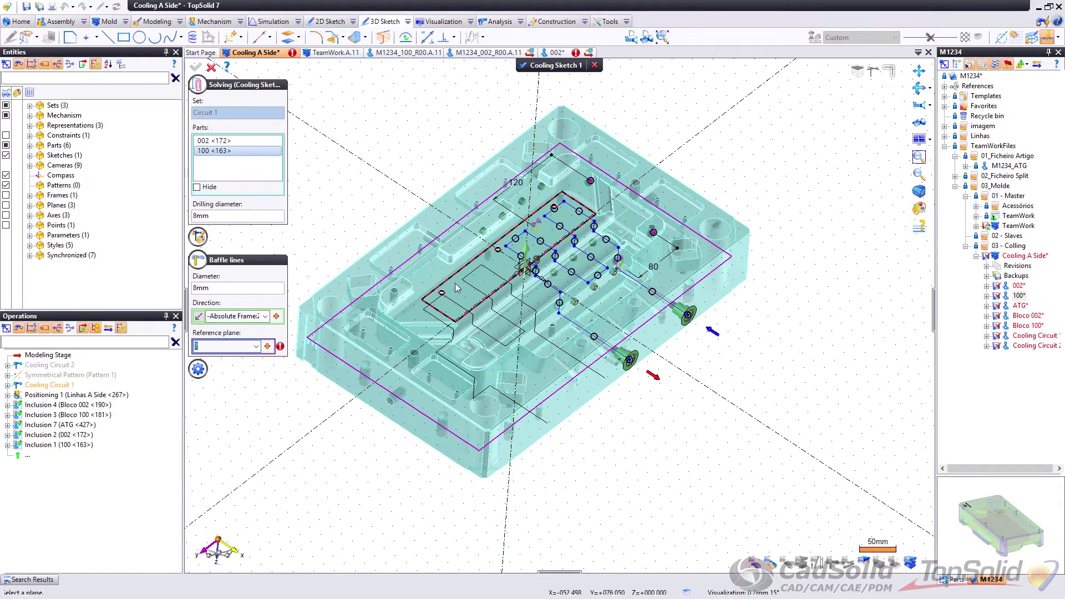
click(430, 316)
right_click(354, 158)
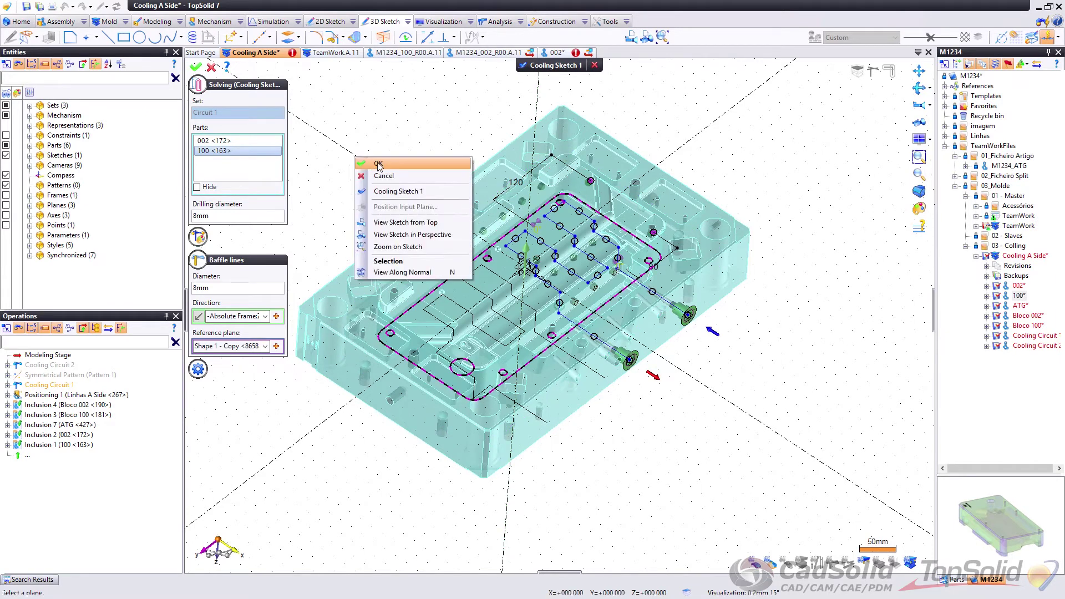
click(378, 166)
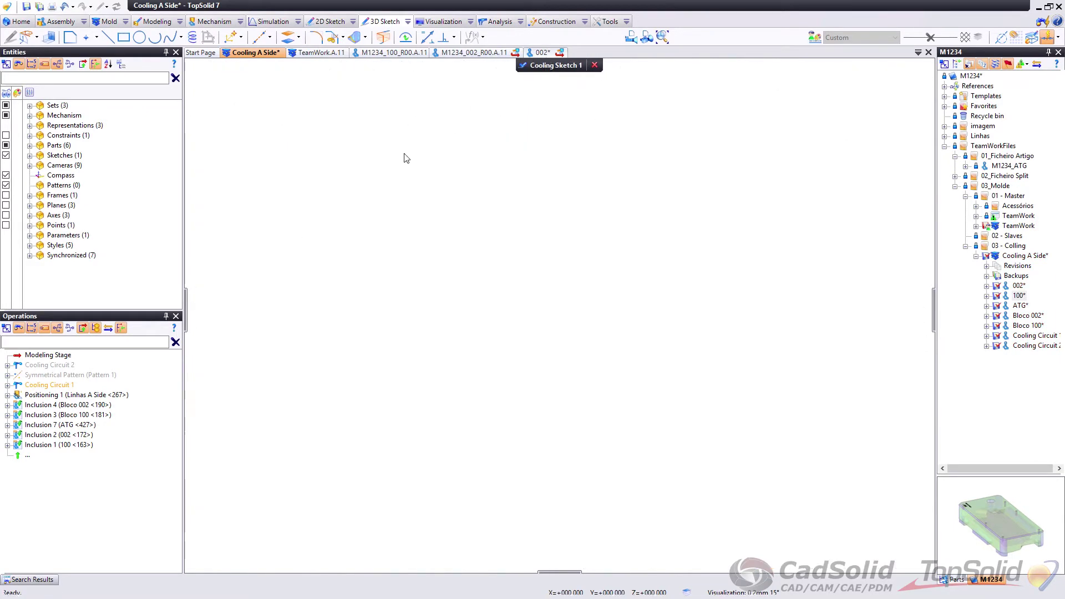
click(524, 327)
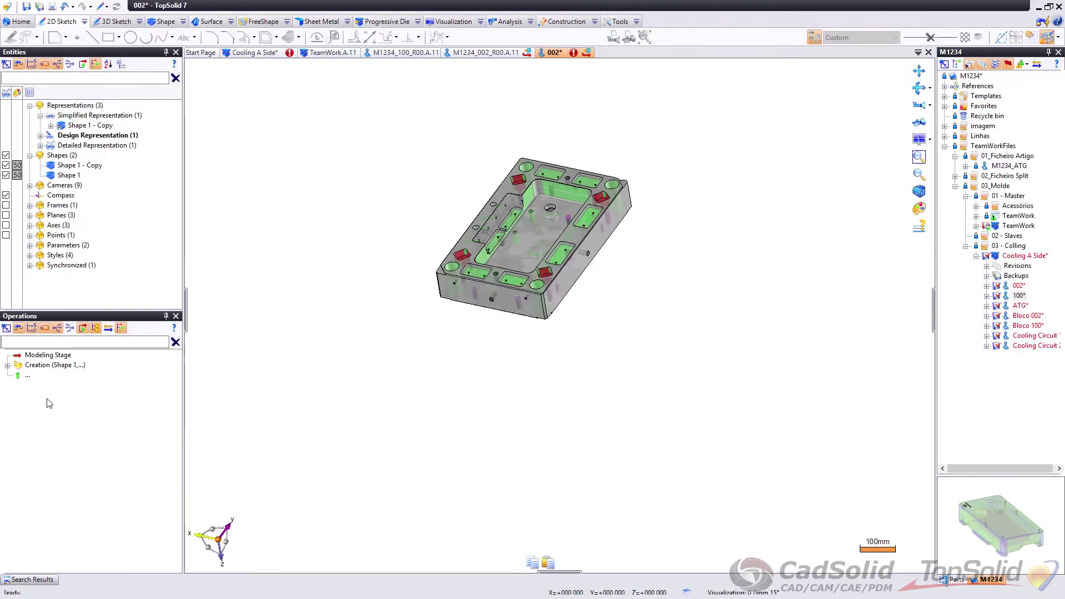
Step: Repair the solving of Cooling Sketch 2 by setting the pocket floor of Shape 1 - Copy as the baffle lines' reference plane
click(274, 53)
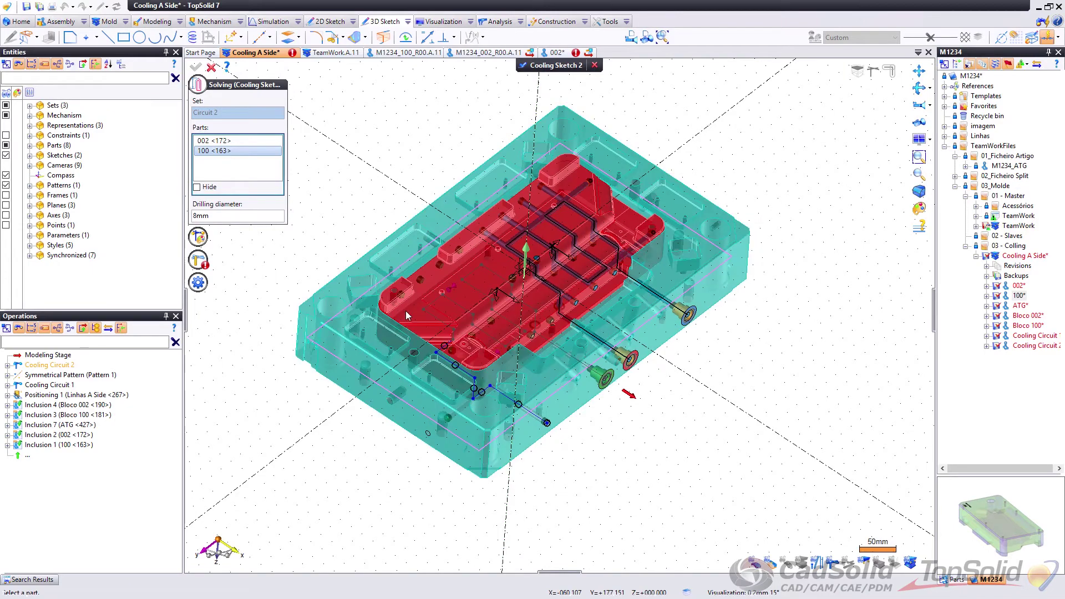
click(199, 261)
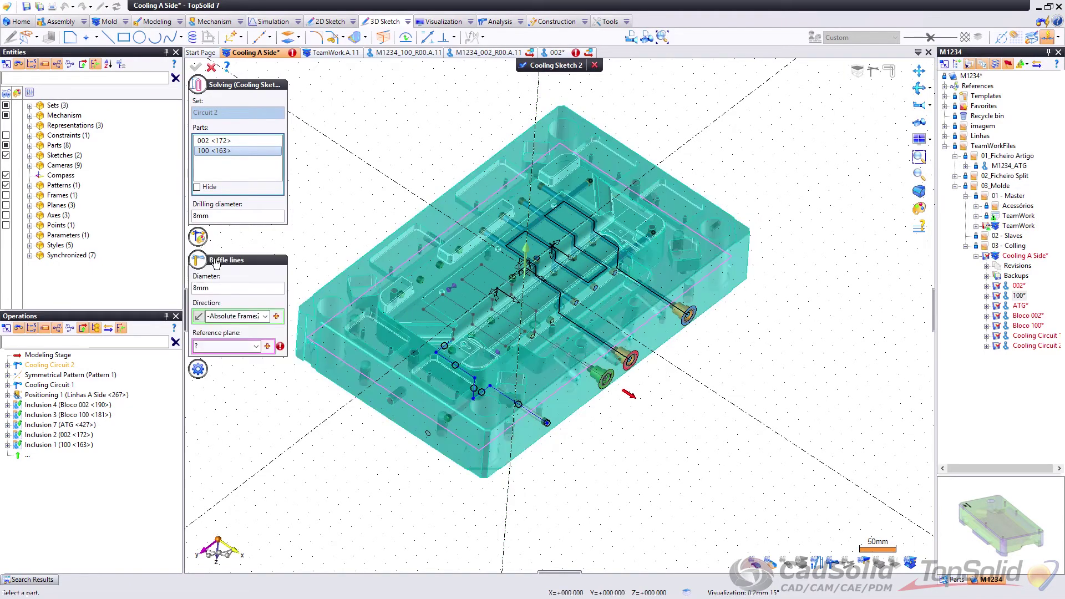
click(225, 347)
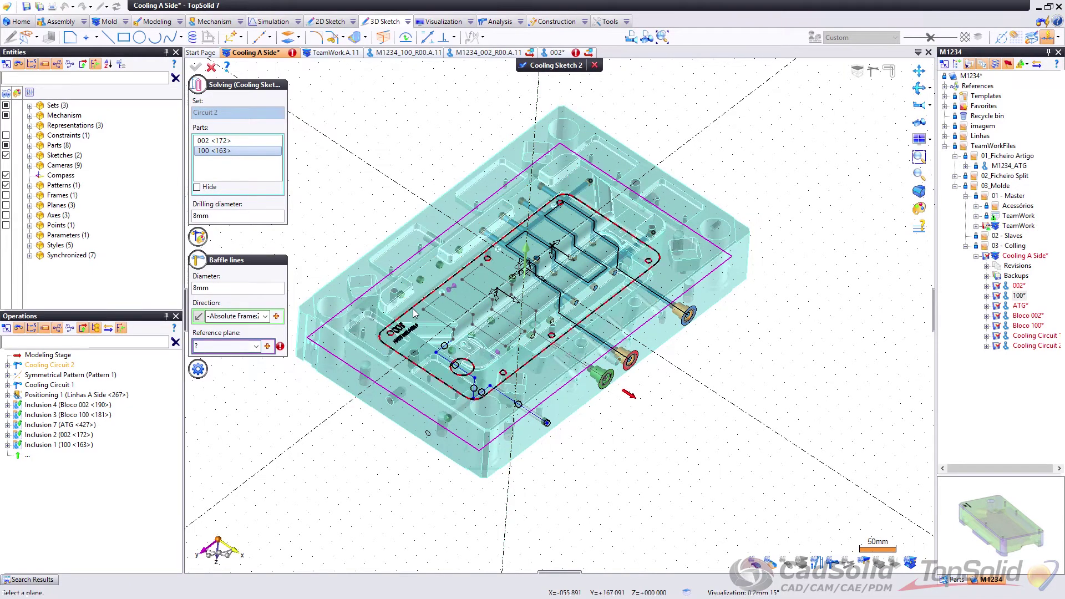
click(413, 315)
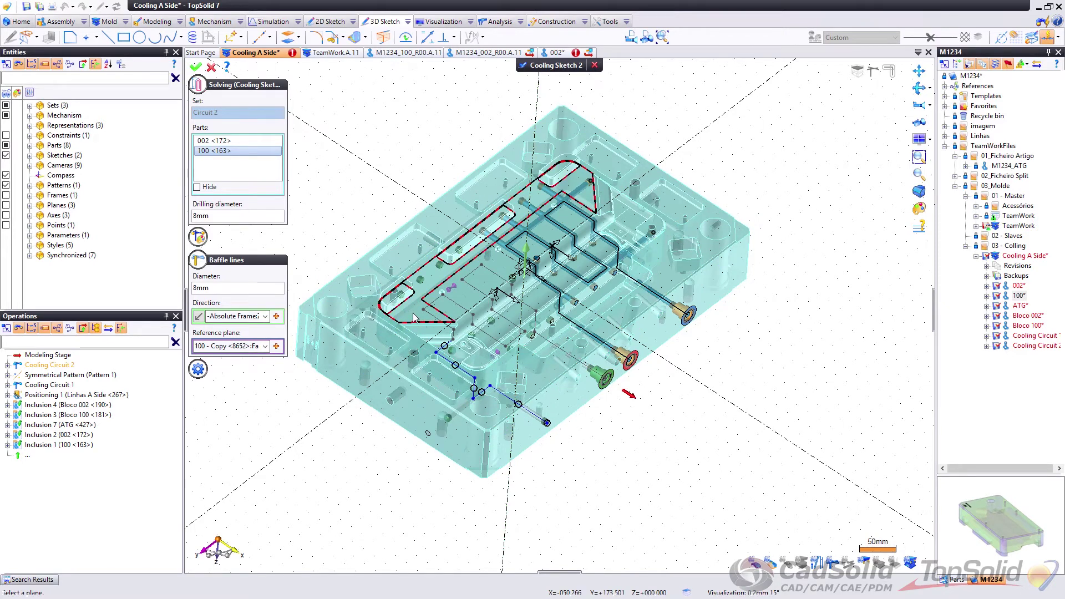
right_click(340, 203)
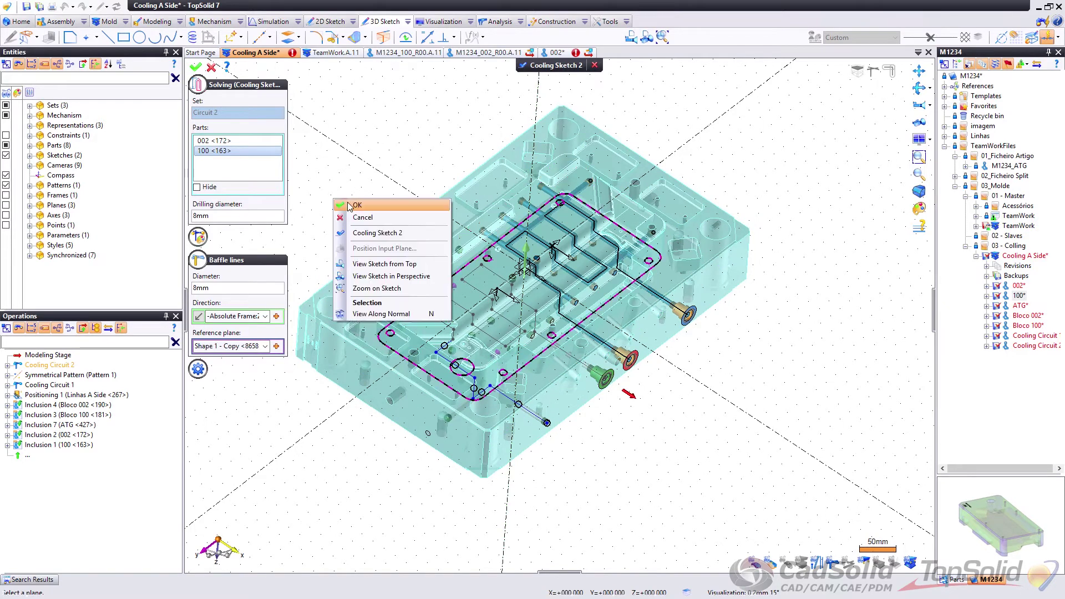
click(351, 206)
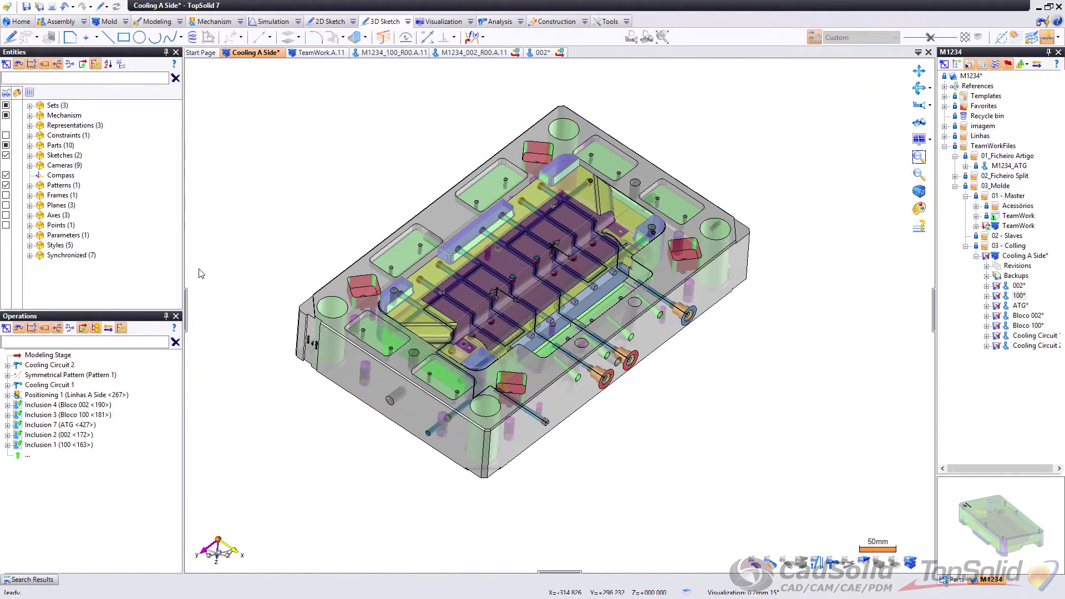
Step: Hide the insert part 100 and examine the rebuilt cooling circuits and their O-ring connections to plate 002
middle_drag(757, 242, 499, 278)
scroll(300, 314, up, 5)
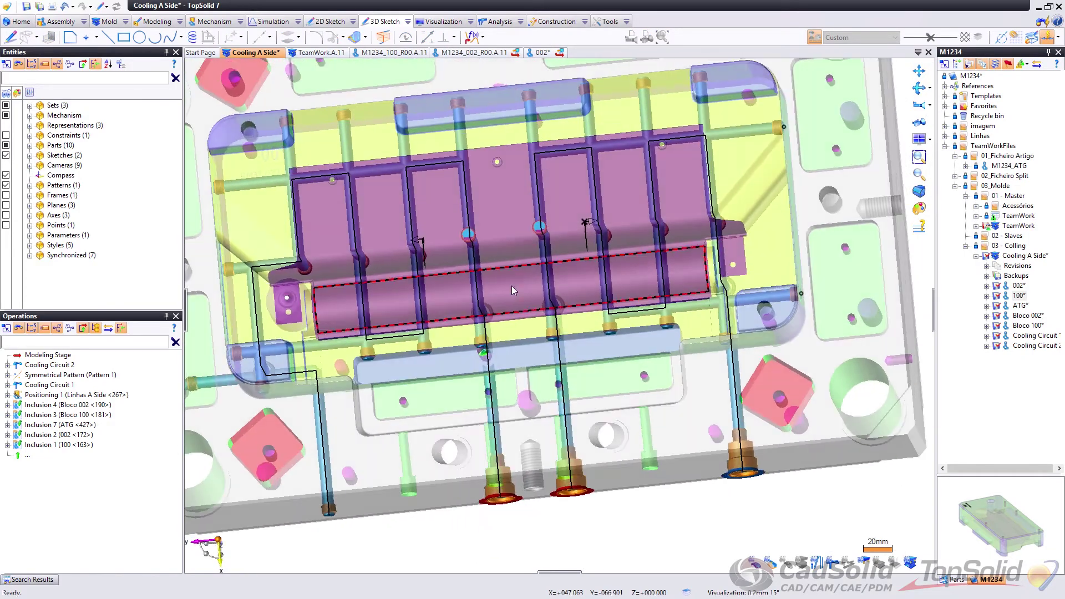
click(771, 563)
scroll(464, 382, up, 4)
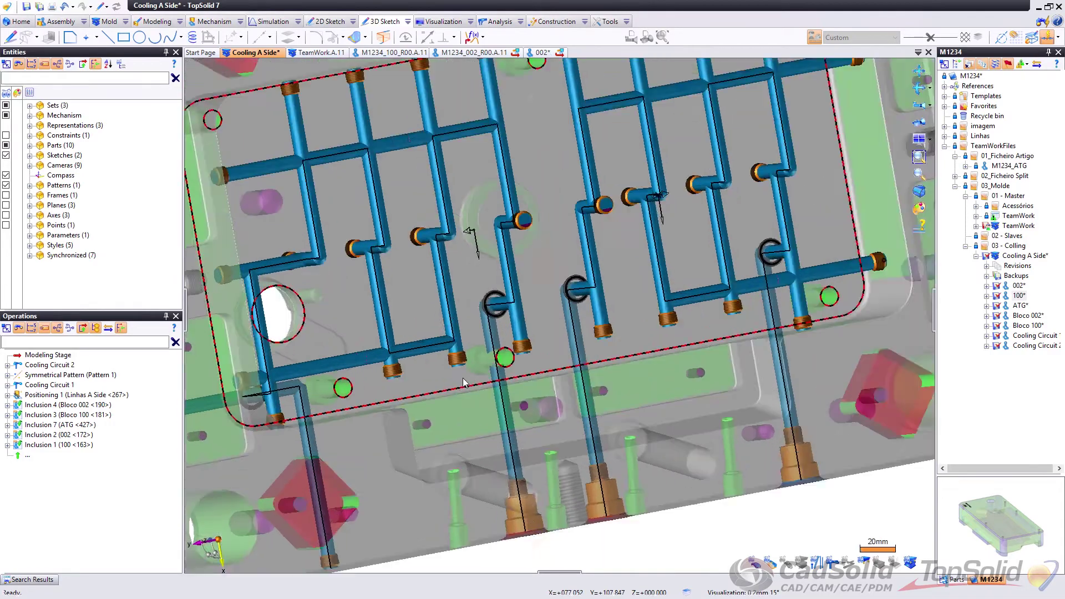
scroll(465, 382, up, 2)
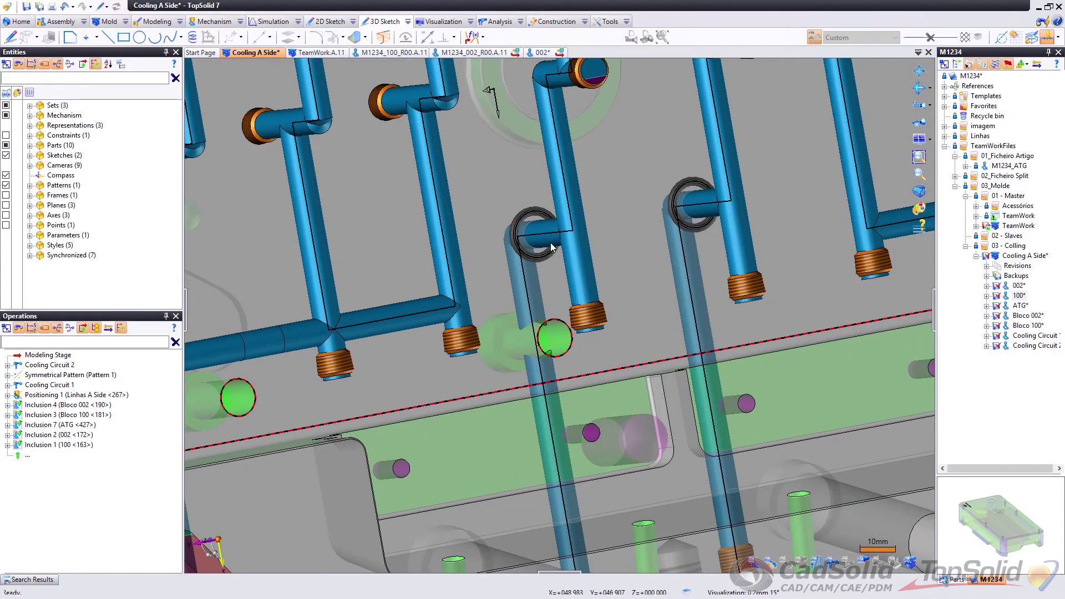
Step: Hide the sketches and examine where the cooling lines to plate 002 cross the plate's holes near the pocket edge
middle_drag(552, 247, 637, 287)
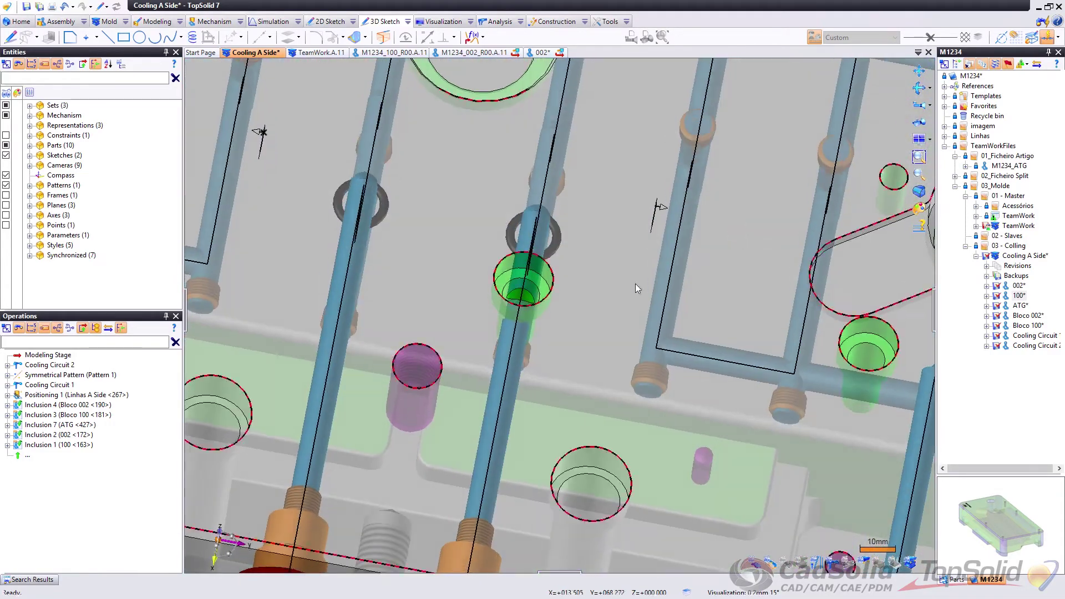
scroll(599, 311, up, 2)
middle_drag(568, 332, 524, 304)
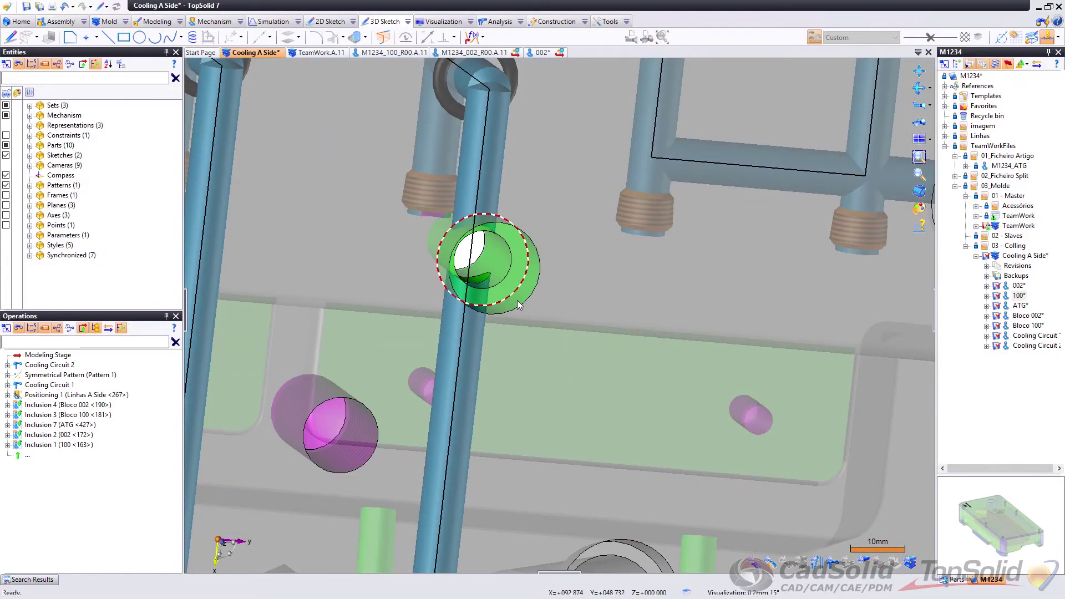
middle_drag(481, 258, 244, 126)
scroll(480, 247, down, 2)
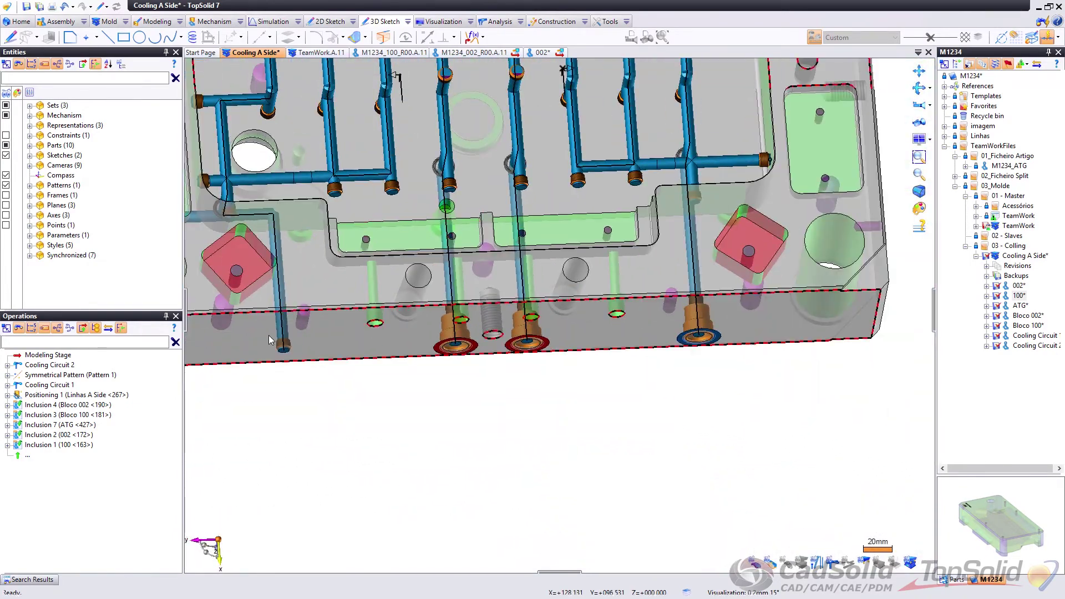
click(6, 155)
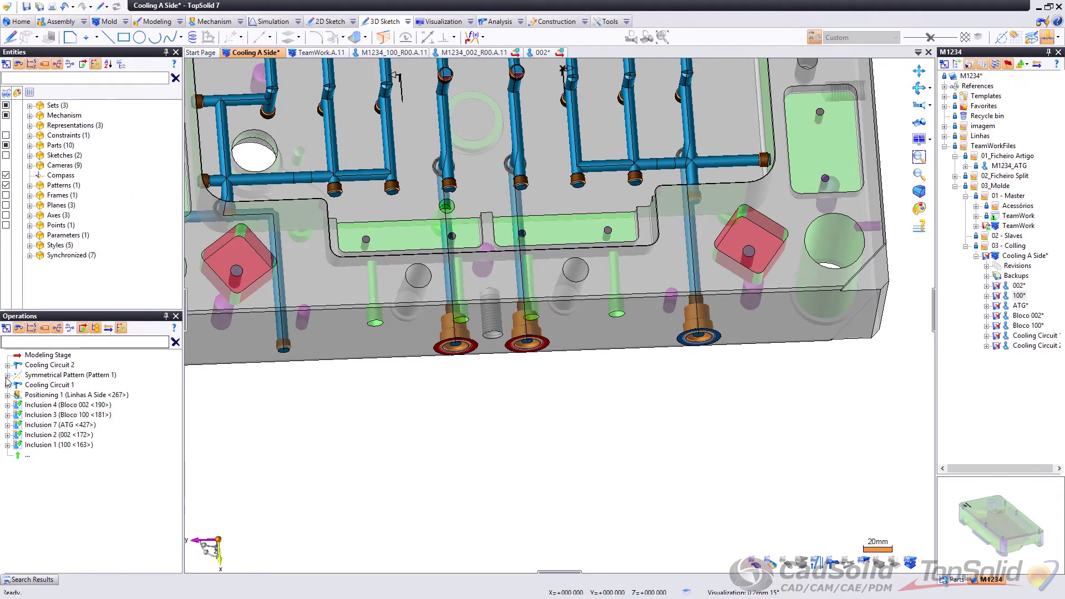
click(30, 106)
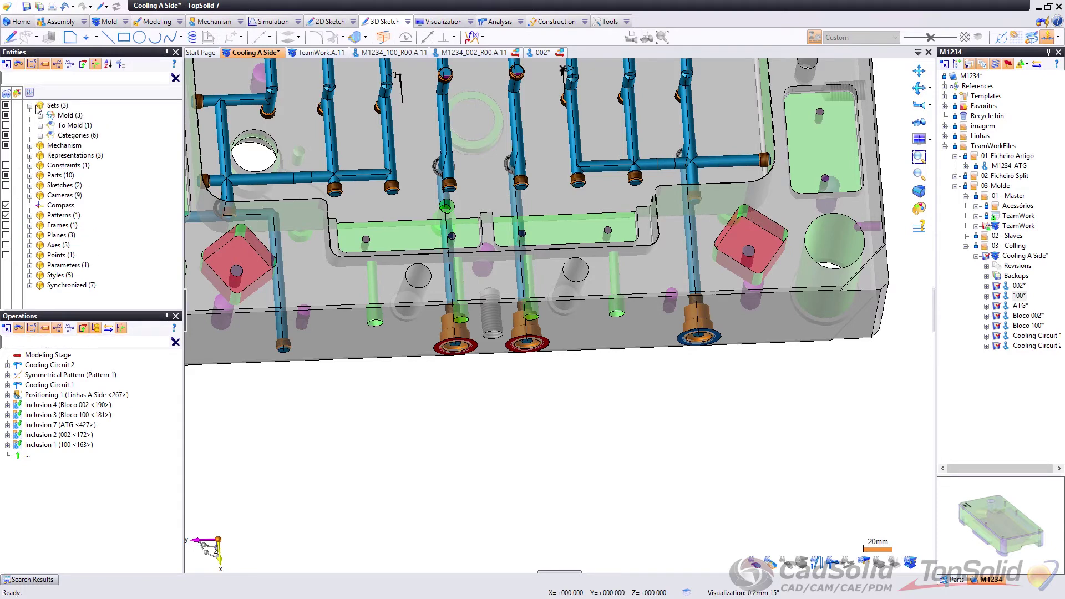
middle_drag(448, 236, 463, 229)
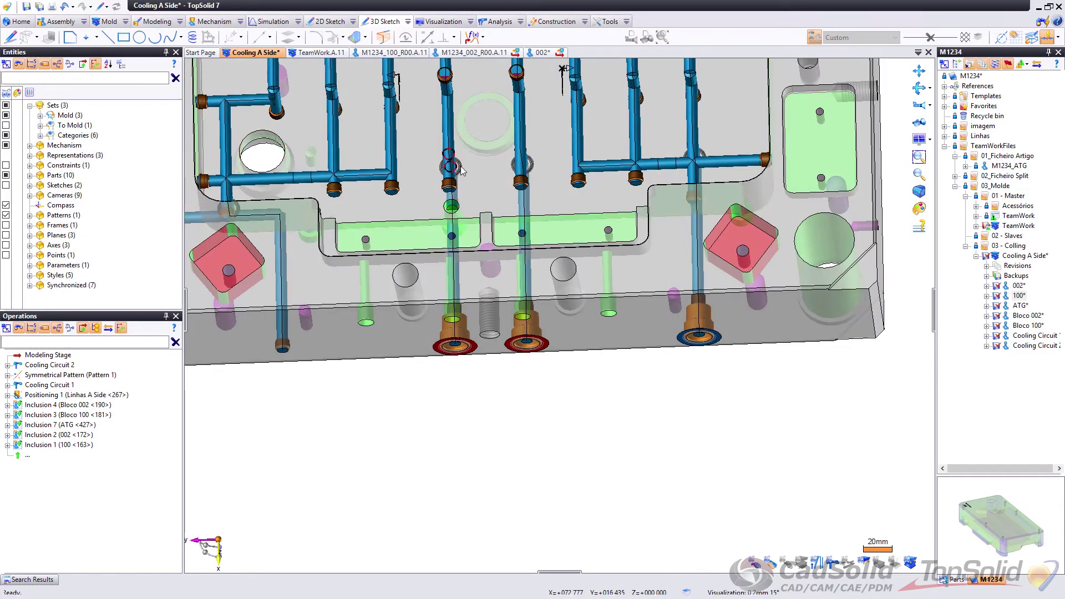
middle_drag(679, 249, 495, 167)
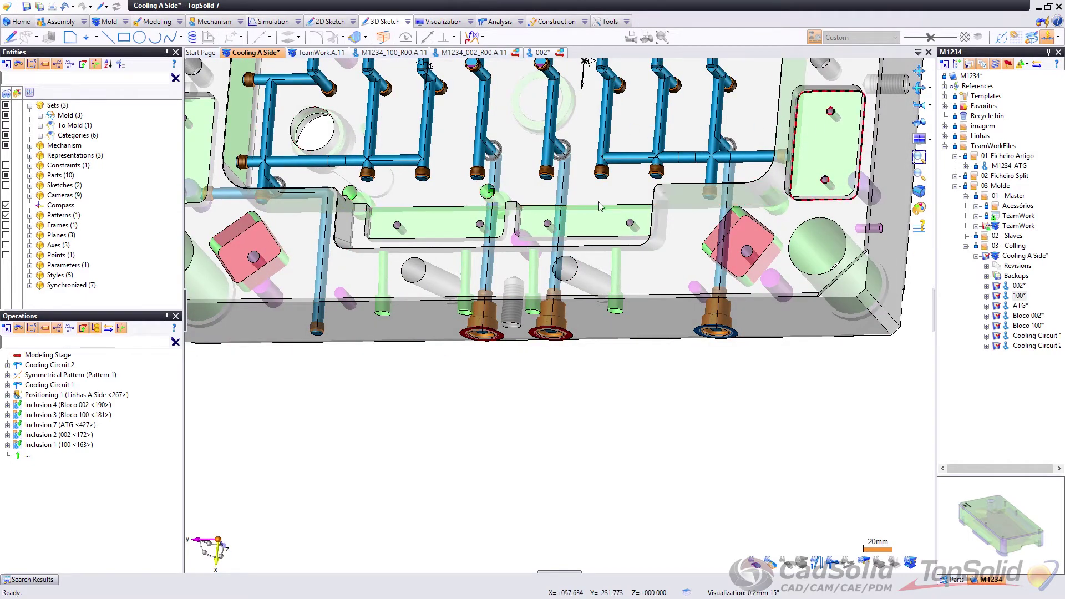
scroll(495, 169, up, 3)
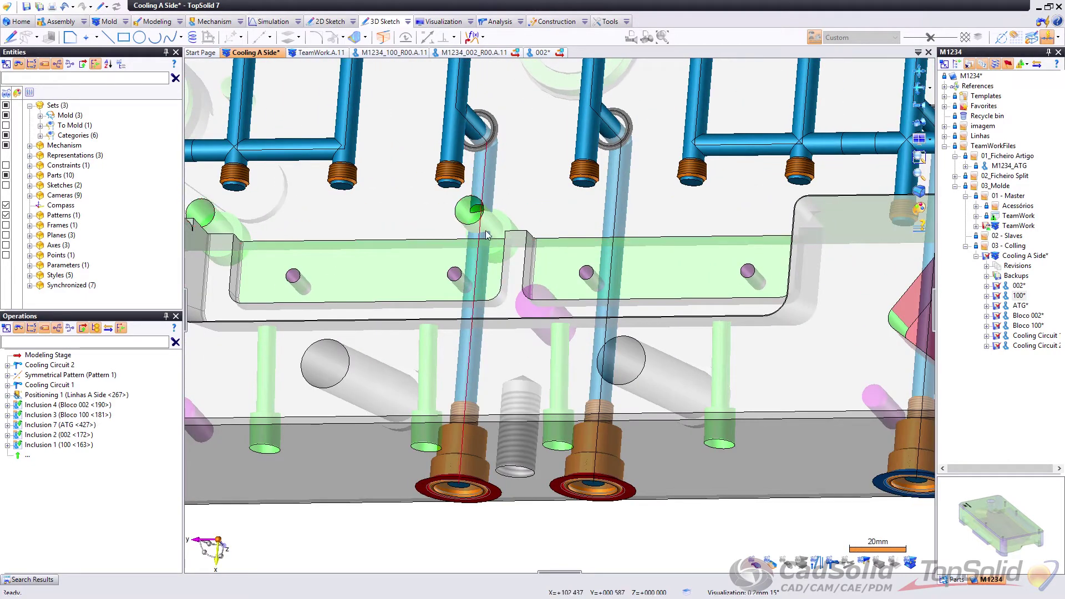
mouse_move(496, 210)
middle_down()
mouse_move(515, 229)
mouse_move(491, 211)
middle_up()
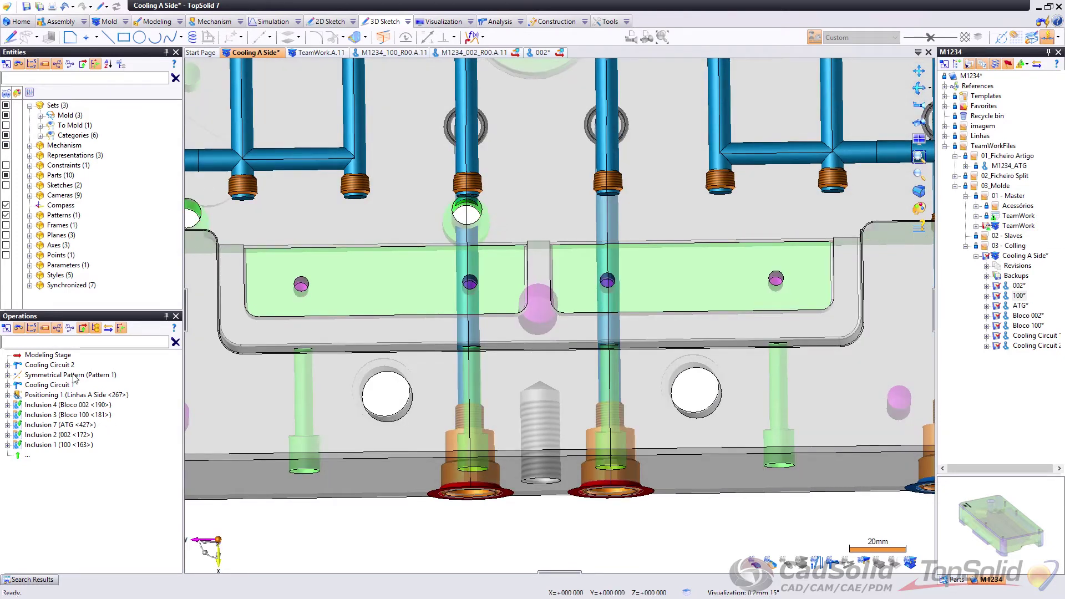
Step: Open the cooling sketch of Cooling Circuit 2 for editing and close its solving settings
right_click(58, 368)
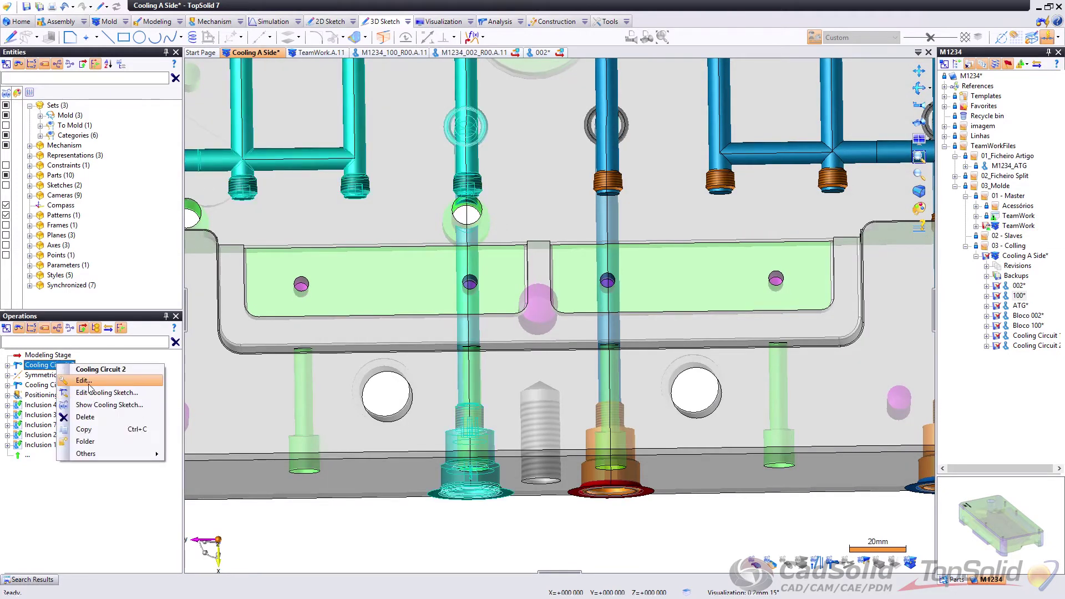
click(207, 312)
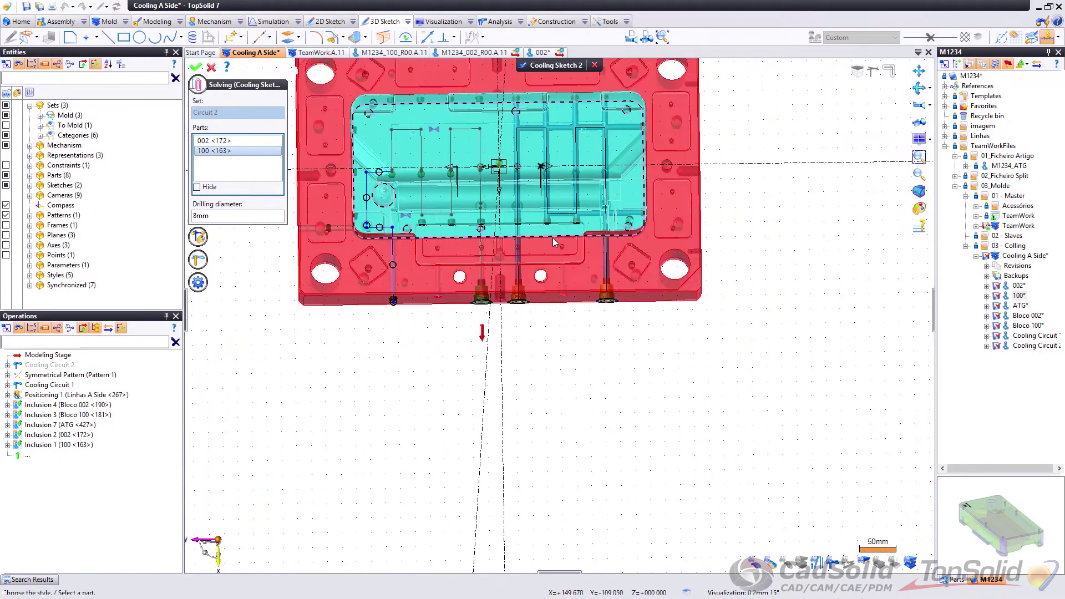
scroll(552, 238, up, 3)
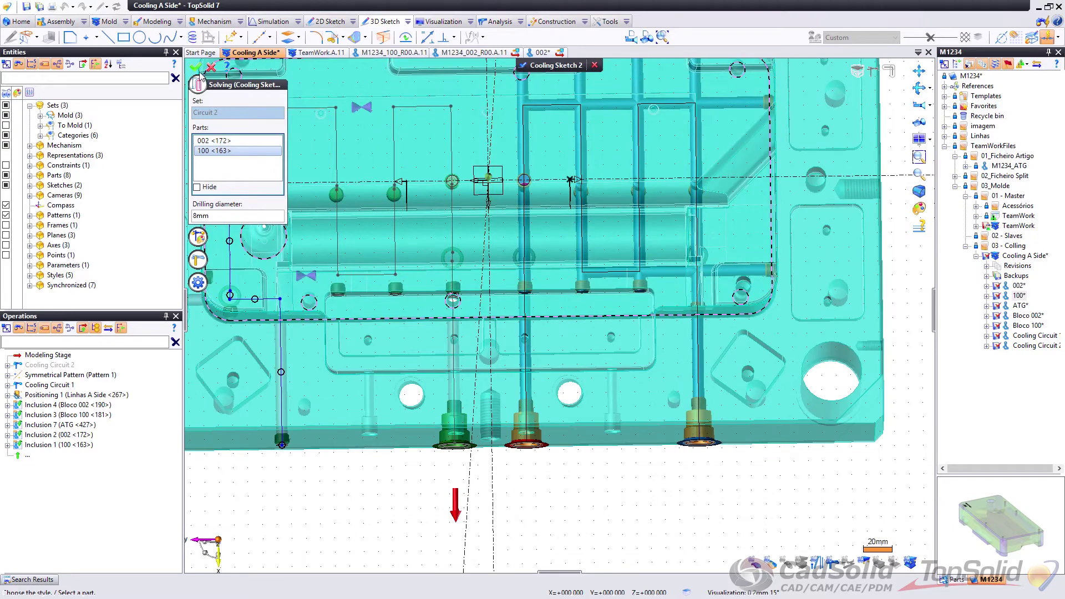
click(197, 68)
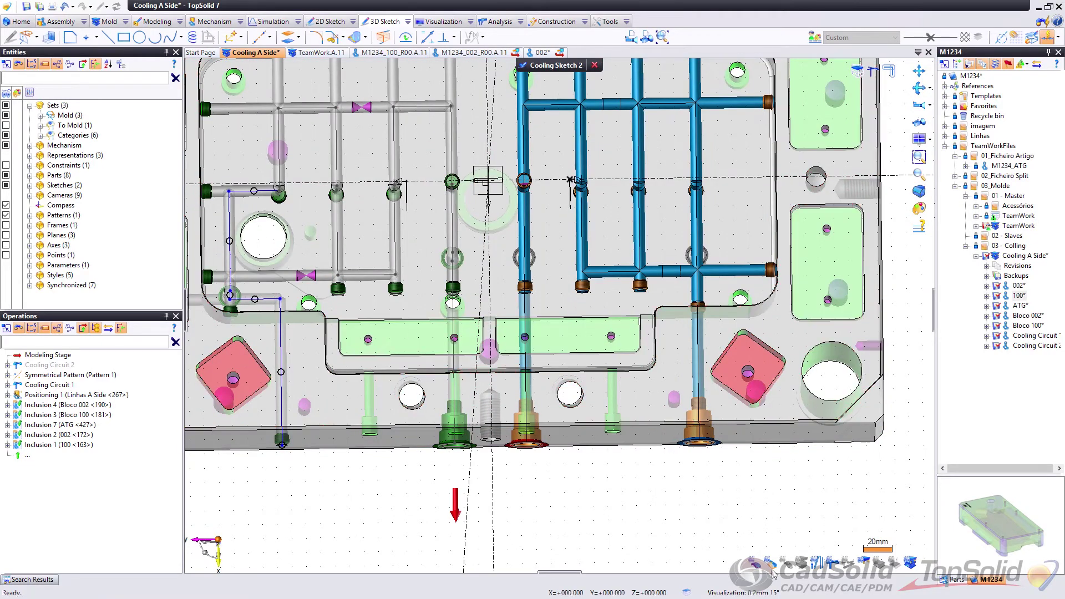
Step: Hide the A Side set of the mold so only the cooling circuits remain displayed
click(39, 126)
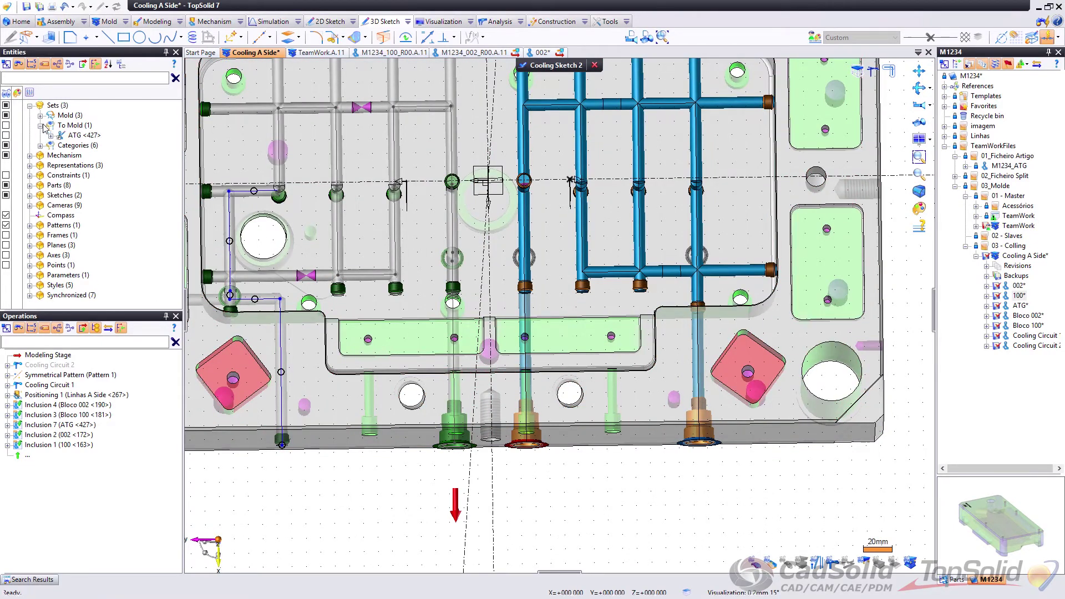
click(40, 116)
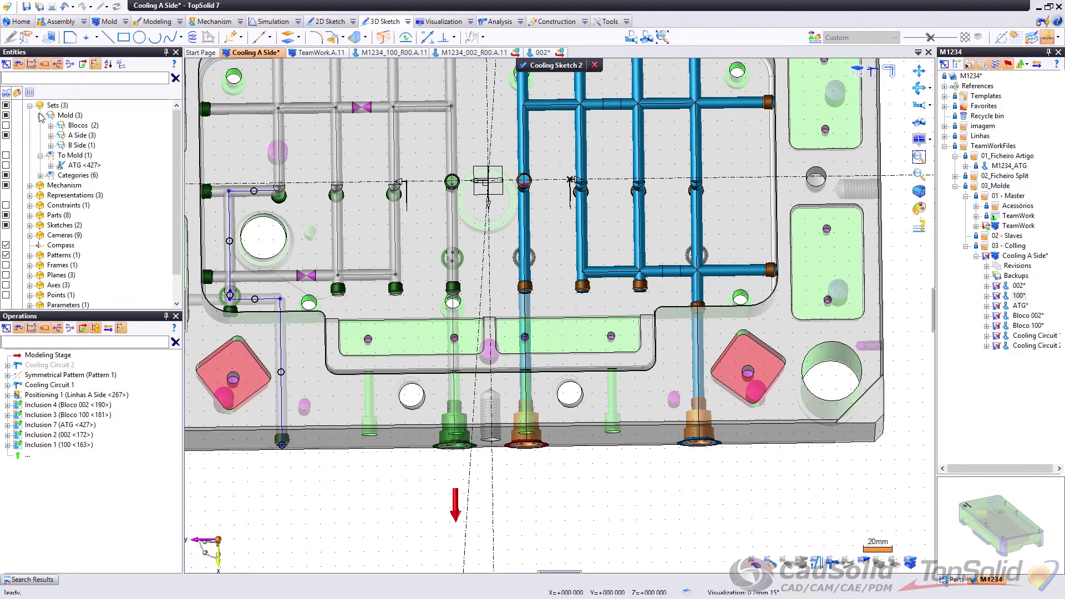
click(6, 135)
middle_drag(547, 291, 520, 295)
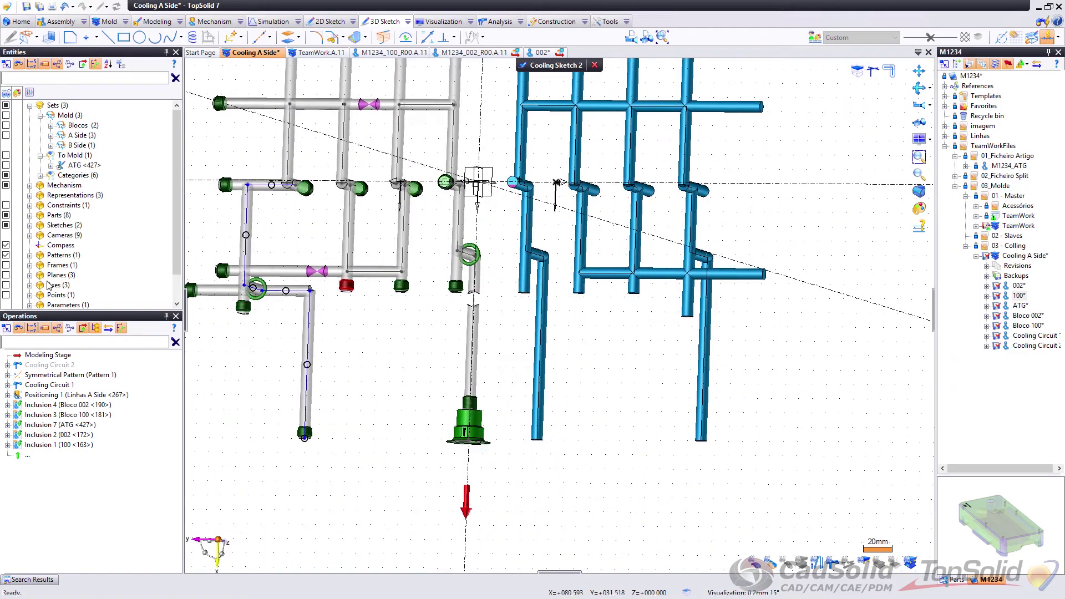
Step: Delete the long drilling interrupted by the plate hole, between the O-ring connection and the hose connector, from Cooling Sketch 2
scroll(466, 288, up, 8)
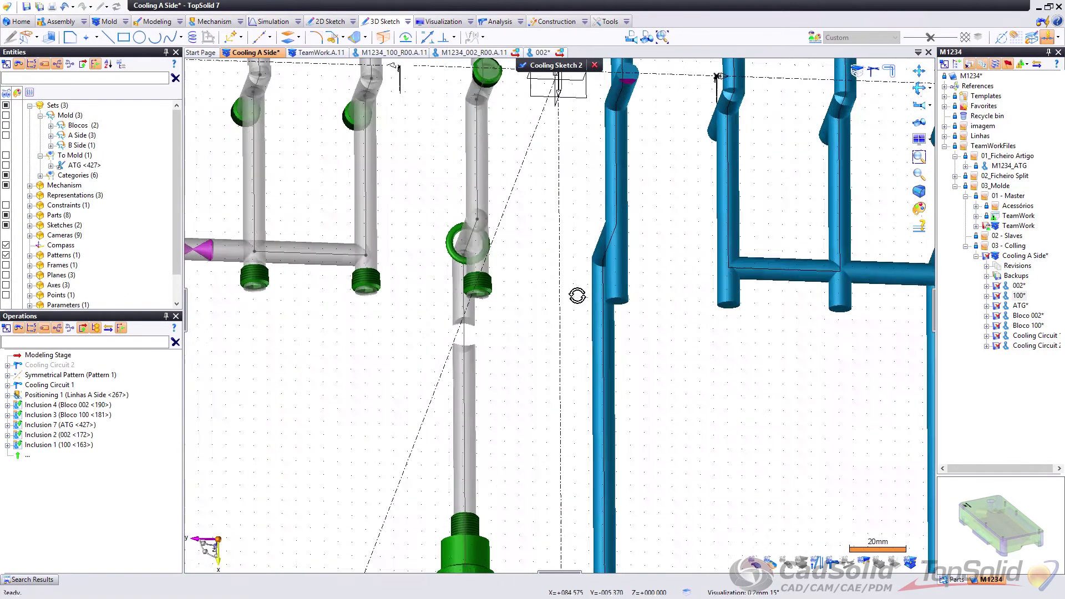
scroll(387, 358, up, 2)
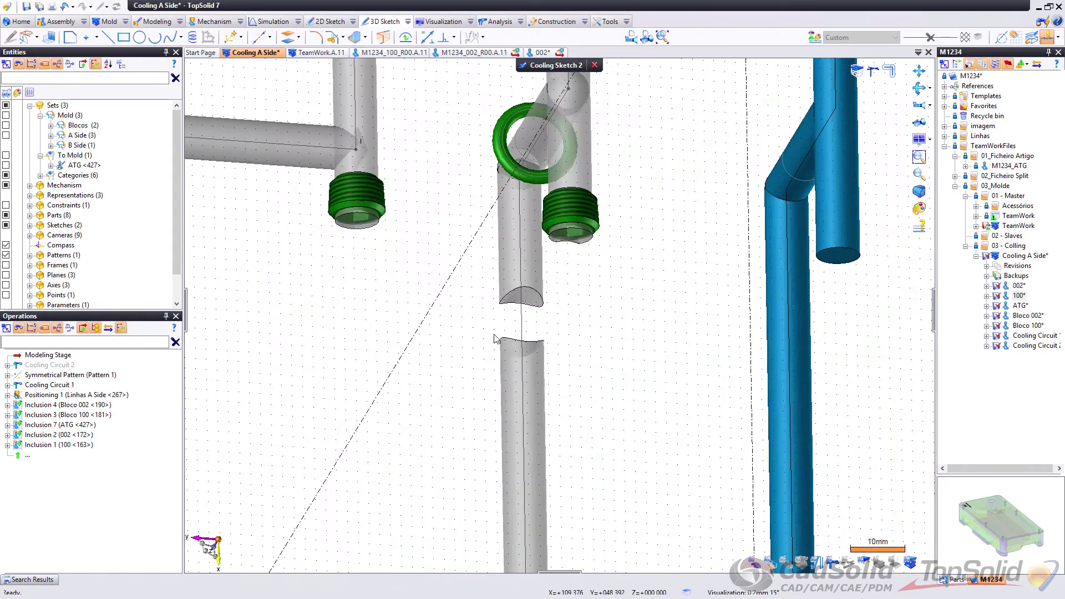
right_click(521, 325)
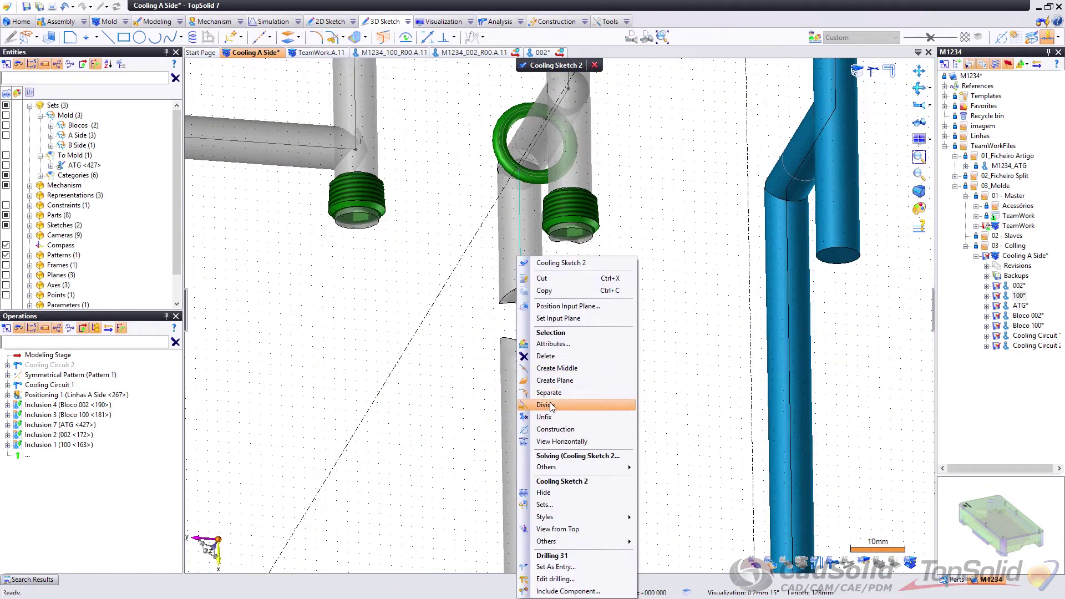
click(546, 356)
scroll(555, 333, down, 3)
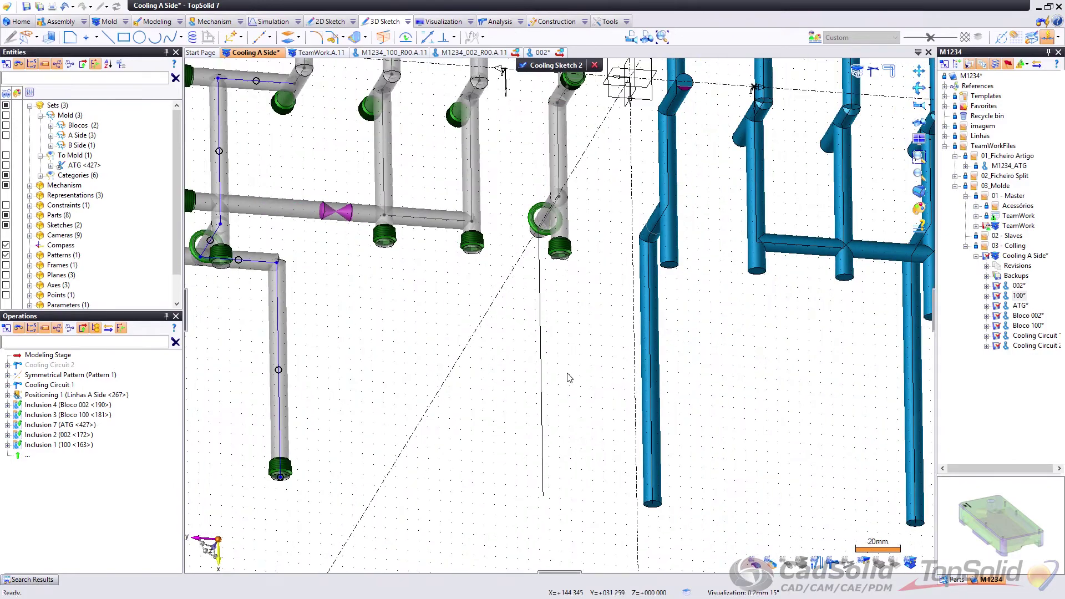
Step: Unfix the short drilling line that passes through the O-ring, together with both of its end points
middle_drag(566, 376, 505, 362)
scroll(626, 258, up, 3)
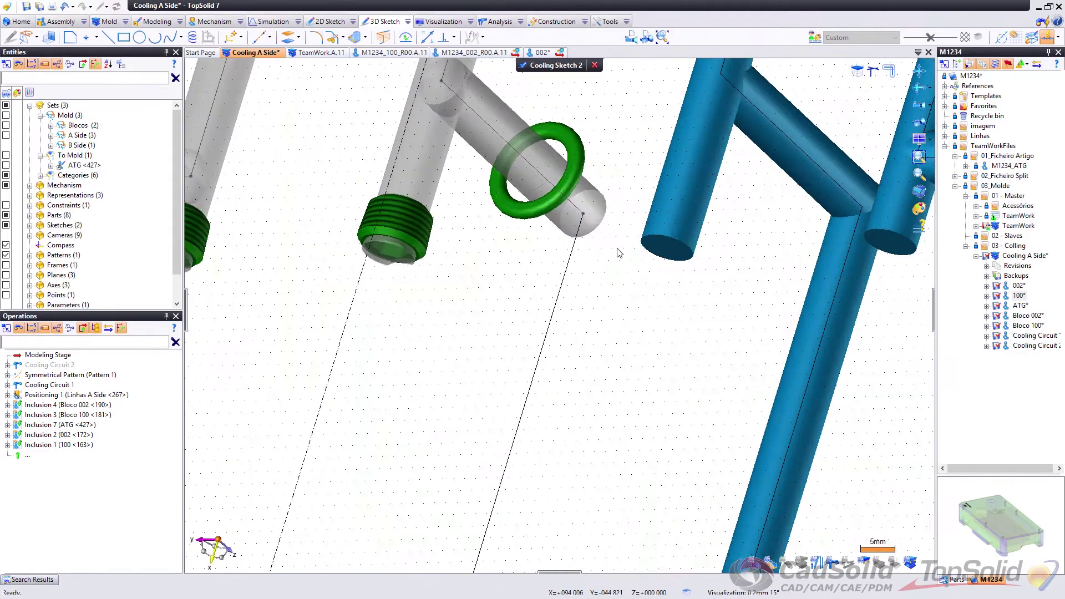
scroll(540, 168, up, 3)
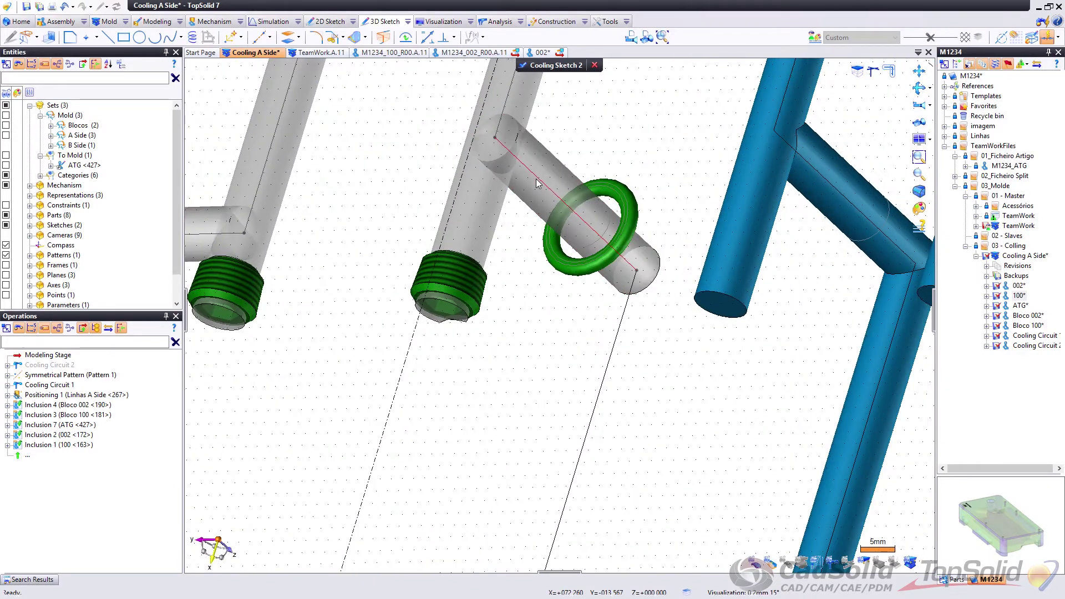
right_click(533, 175)
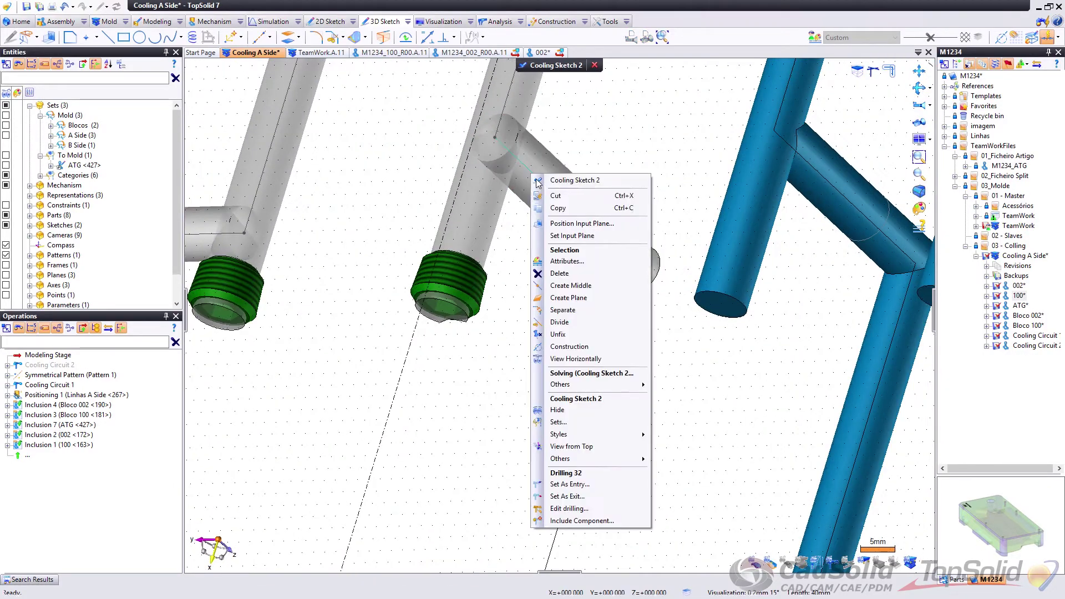
click(565, 334)
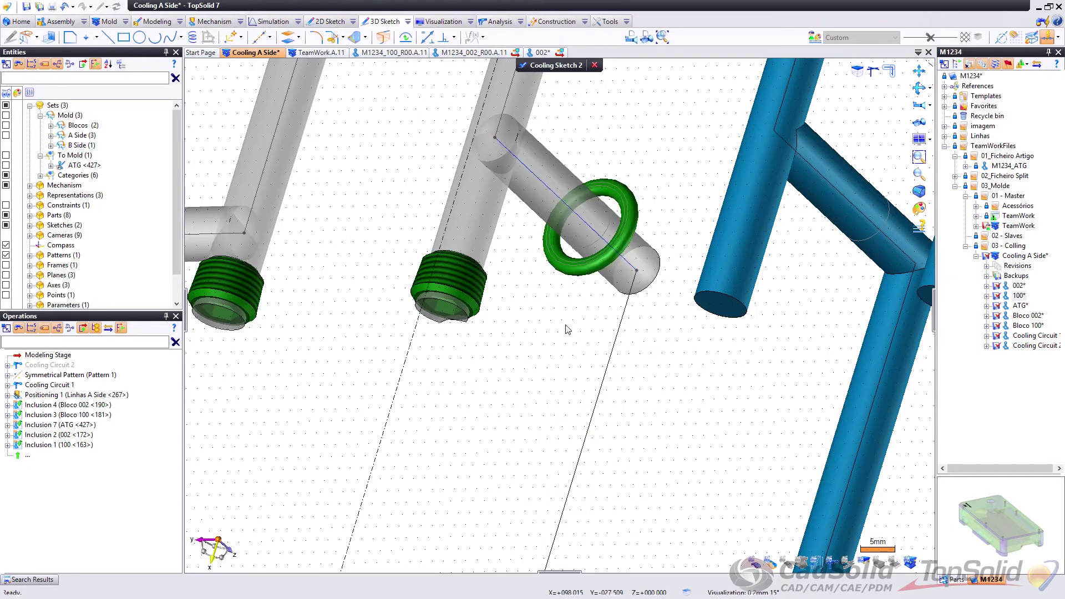
right_click(638, 276)
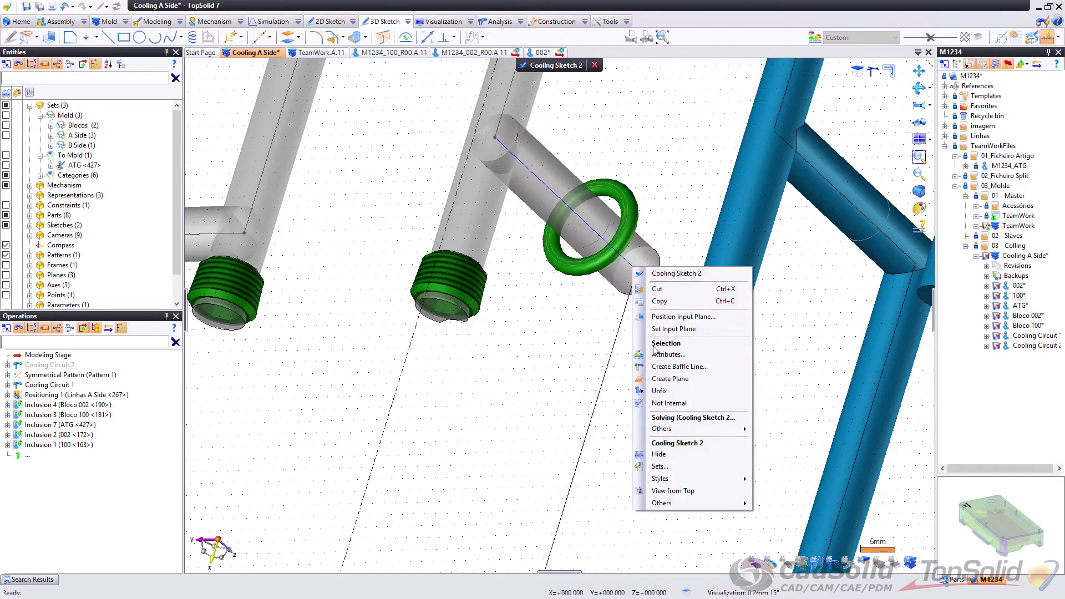
click(661, 397)
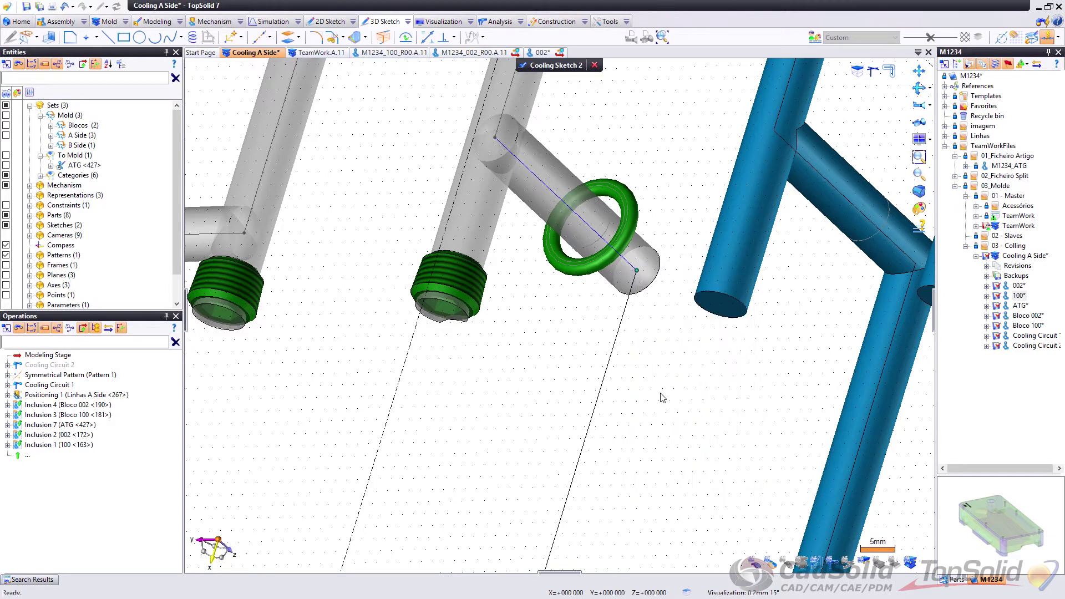
right_click(494, 138)
click(522, 256)
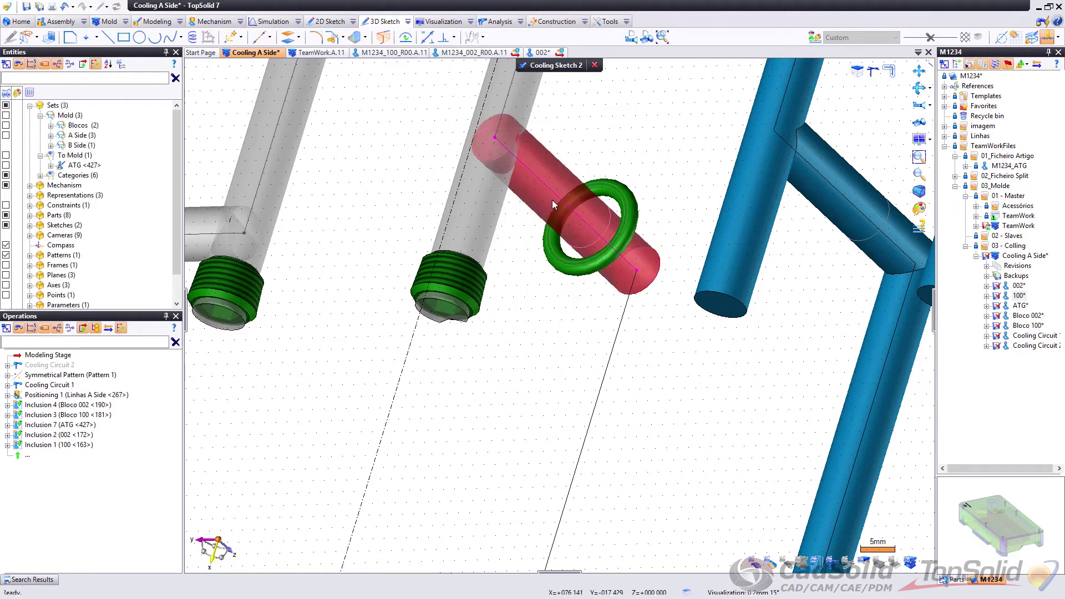
Step: Unfix the insert's drilling line that meets the O-ring drilling and give it an orientation constraint
scroll(552, 205, down, 3)
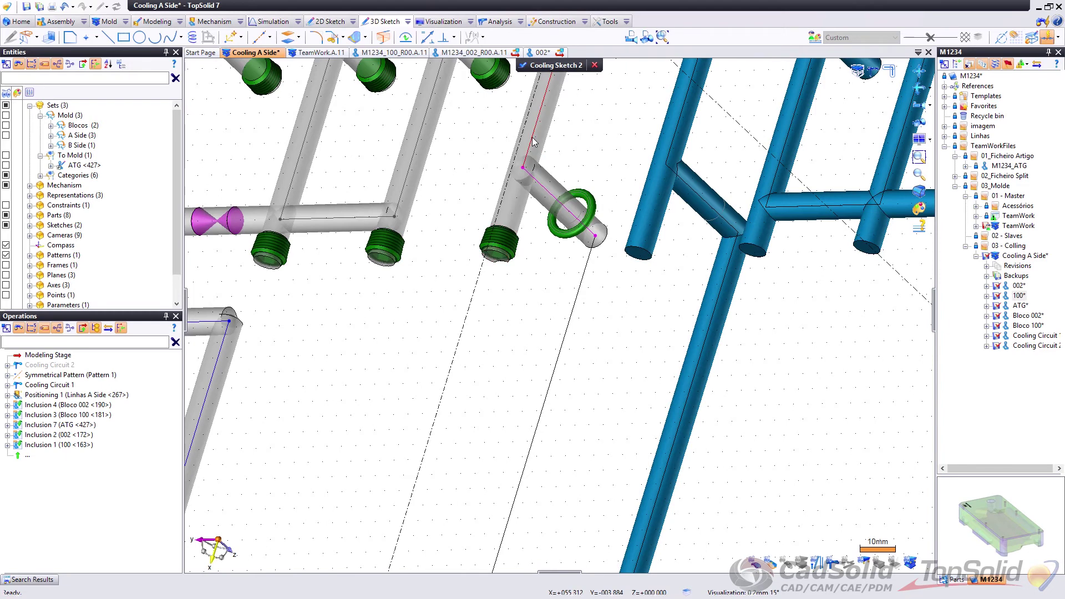
right_click(528, 133)
click(554, 292)
middle_drag(555, 161, 515, 265)
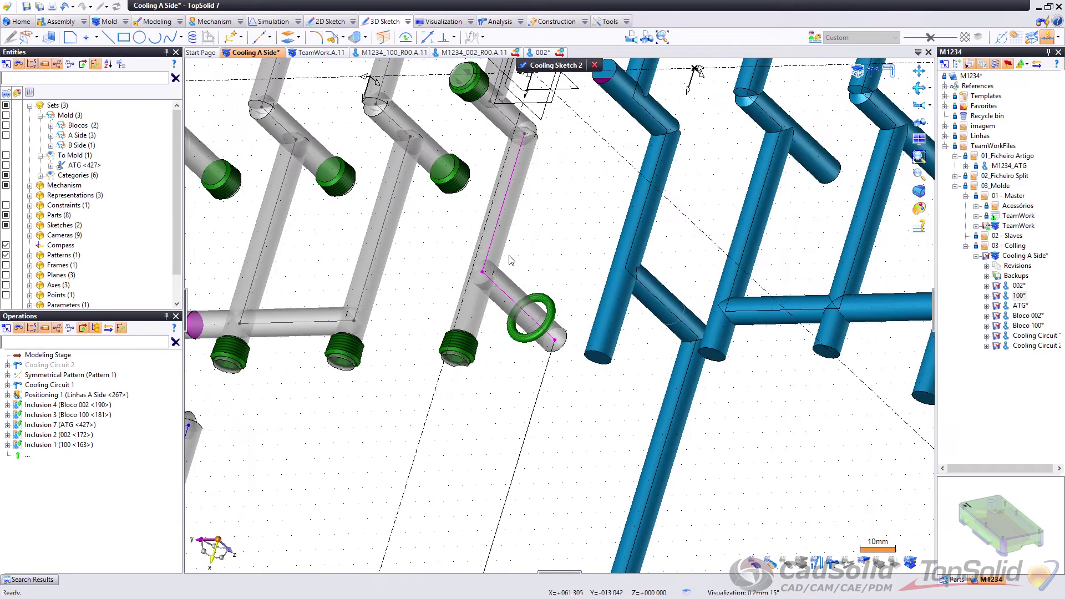
right_click(501, 207)
click(536, 376)
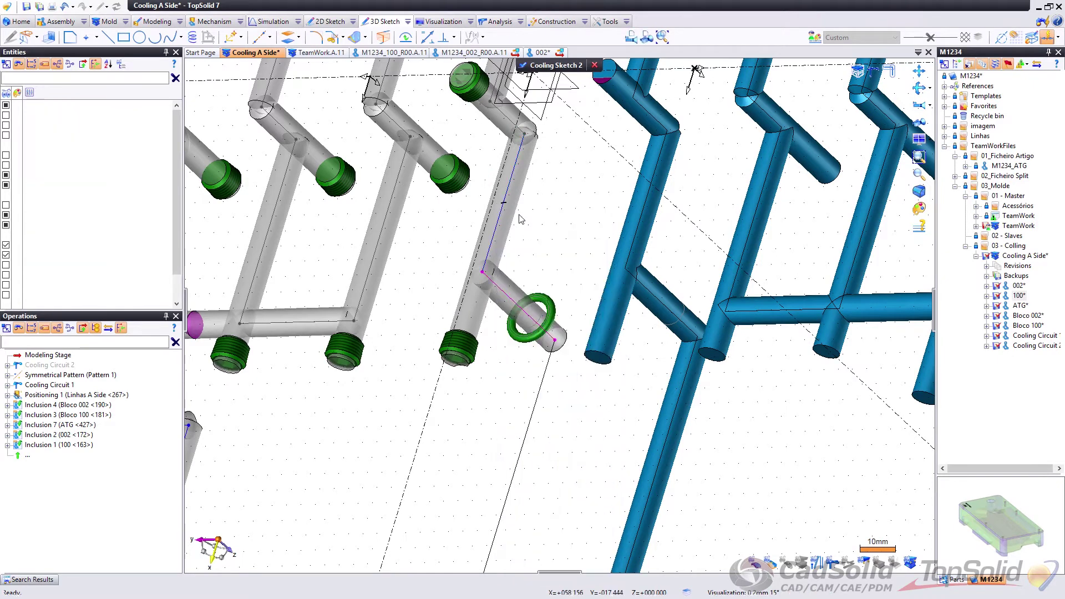
Step: Dimension the oriented drilling line's length to 35 mm and leave the Constraint command
click(428, 38)
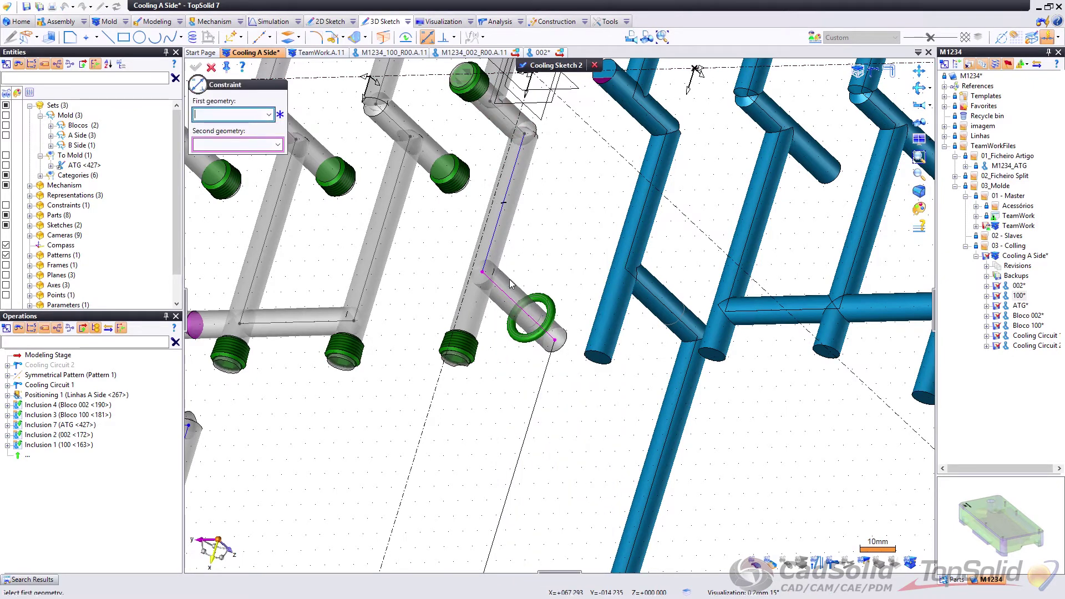
click(490, 256)
click(546, 223)
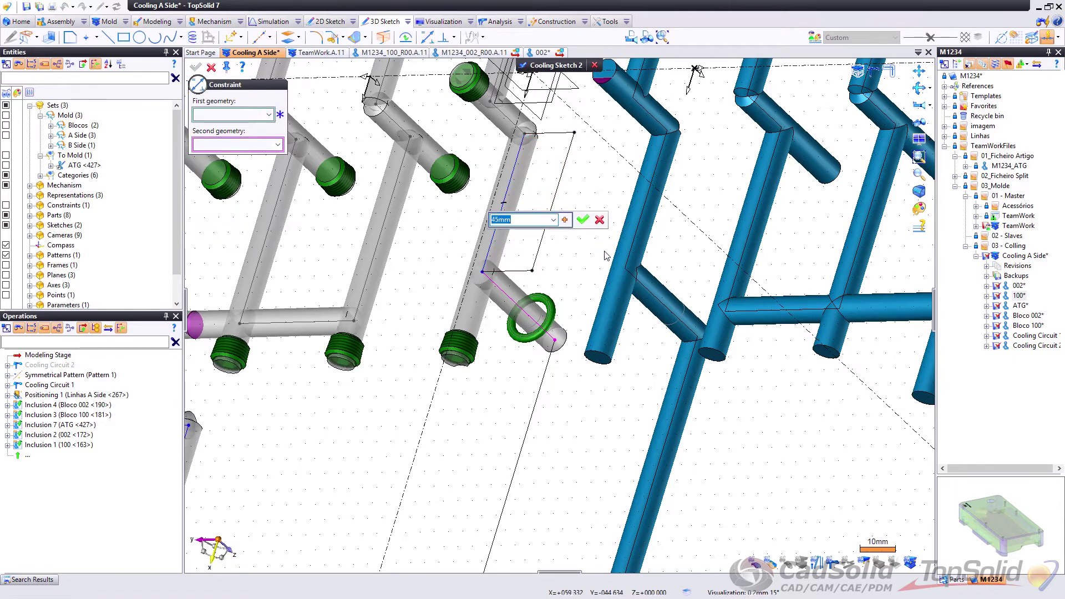
key(Return)
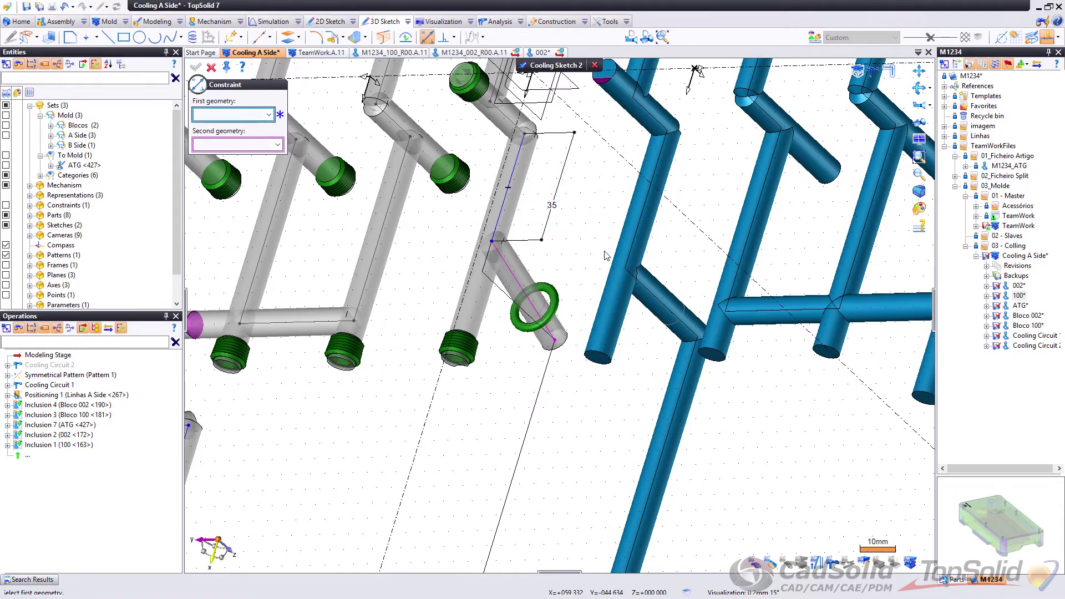
right_click(507, 269)
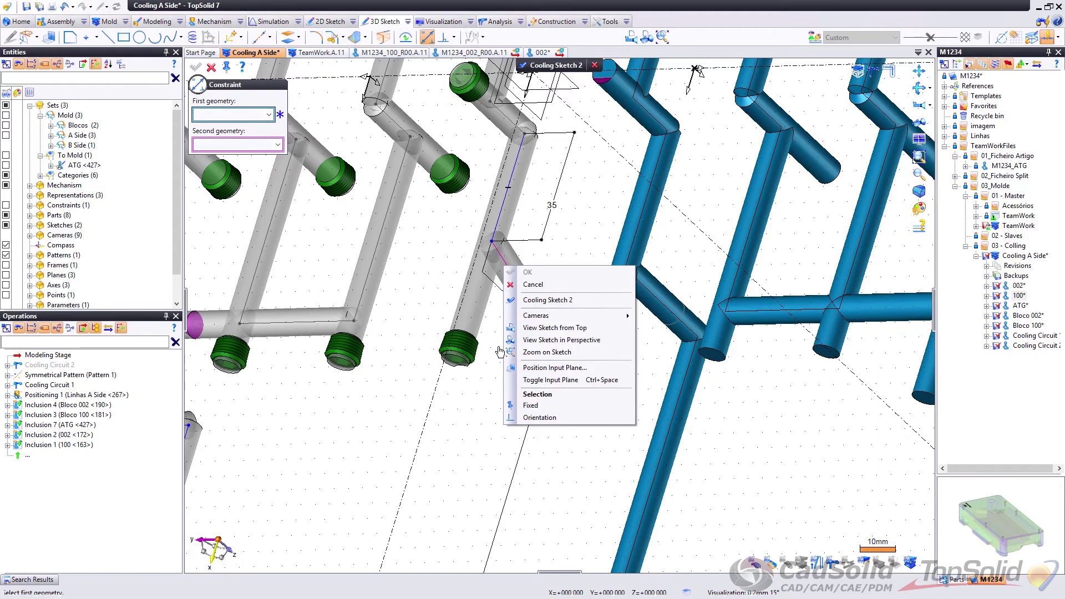
click(211, 68)
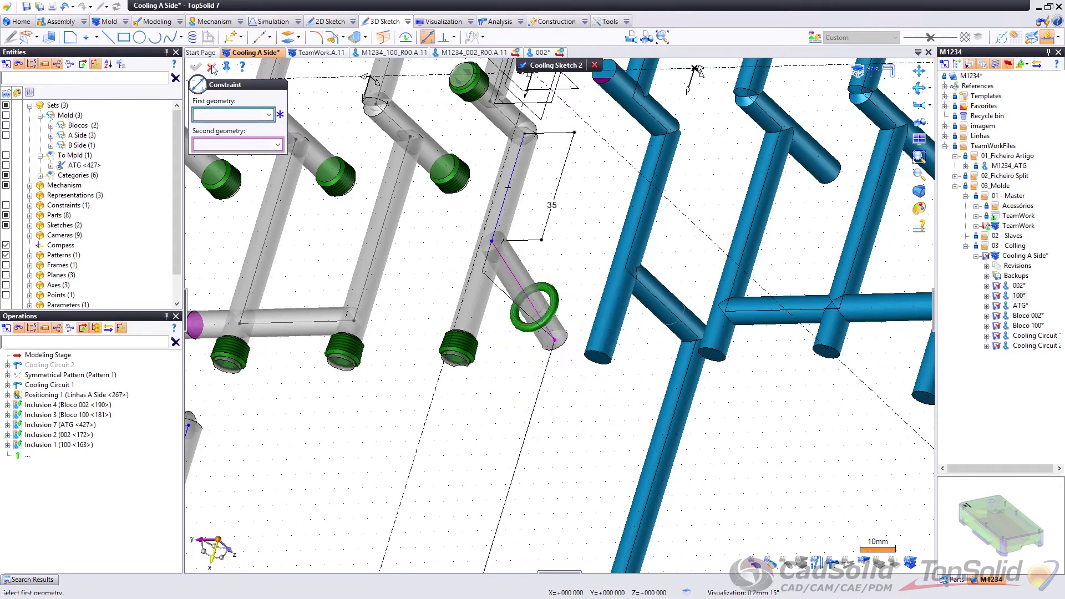
Step: Give the drilling line through the O-ring an orientation constraint and dimension its length to 42 mm
right_click(515, 281)
click(549, 393)
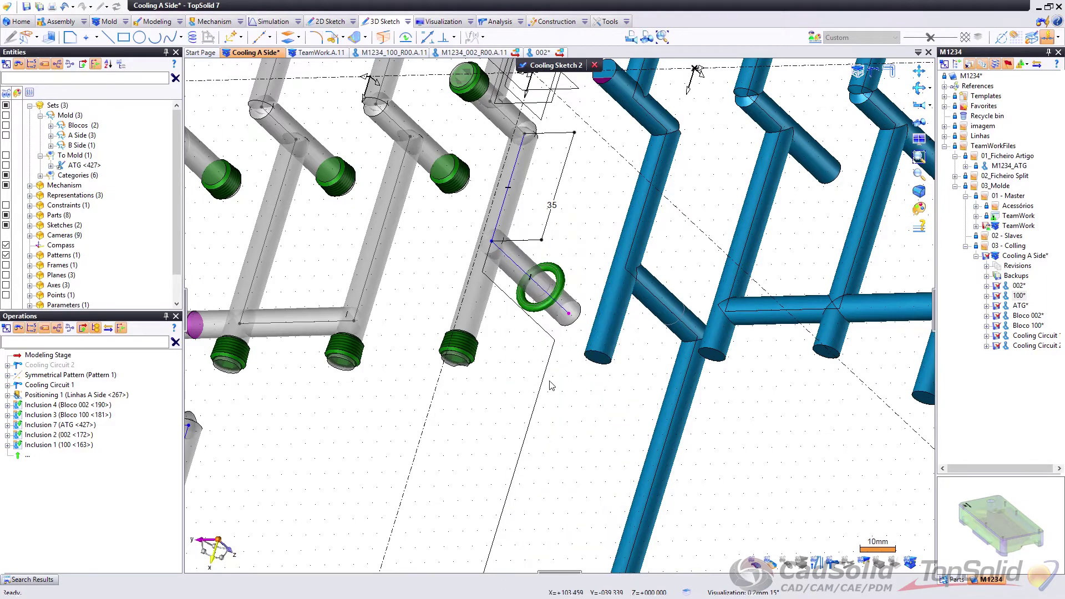
middle_drag(575, 337, 584, 298)
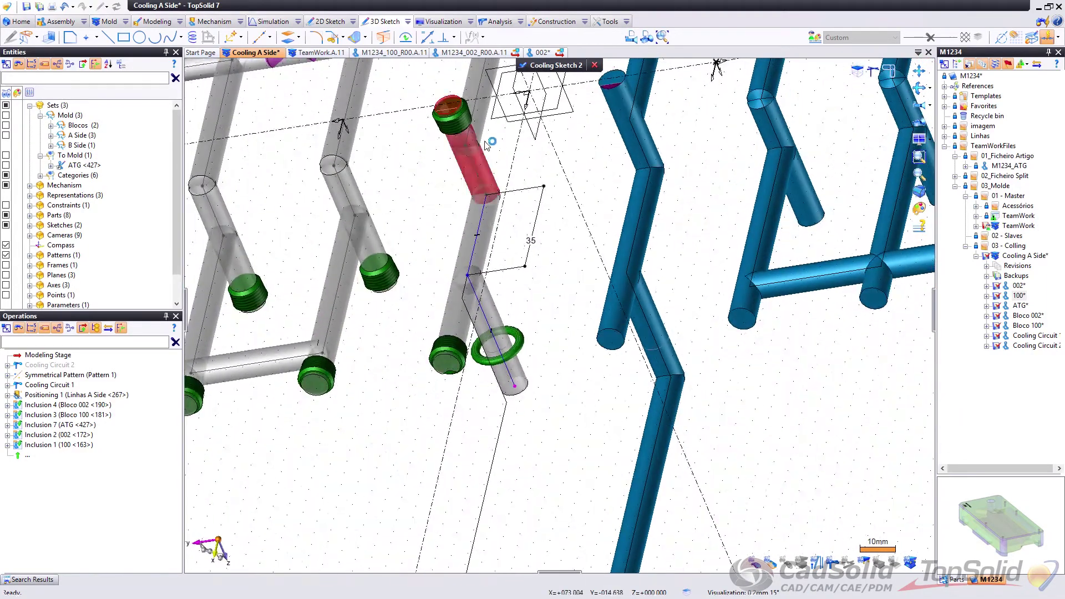
click(427, 37)
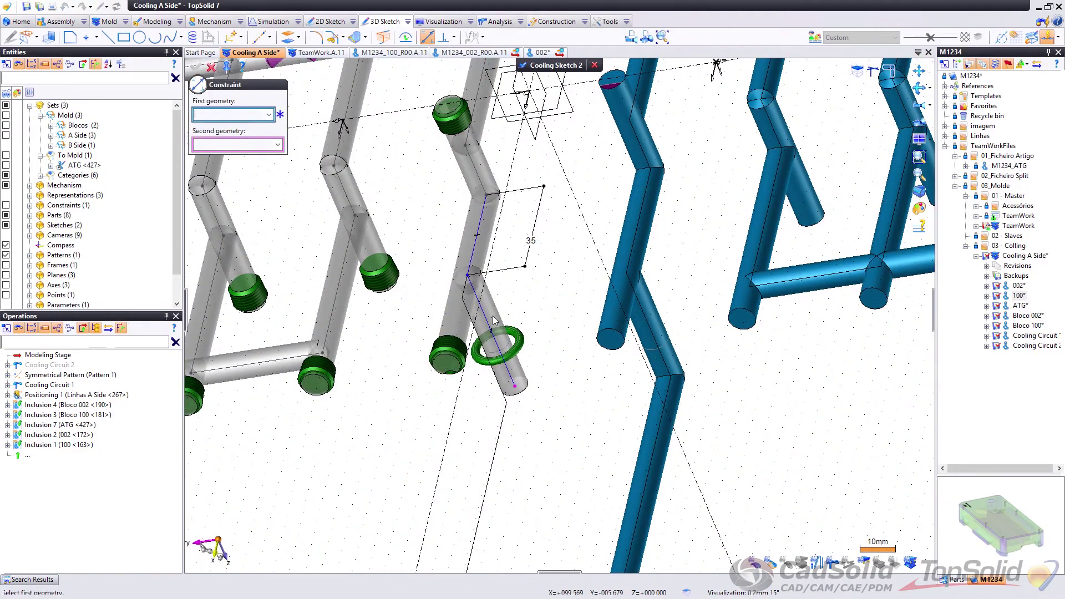
click(486, 320)
click(525, 305)
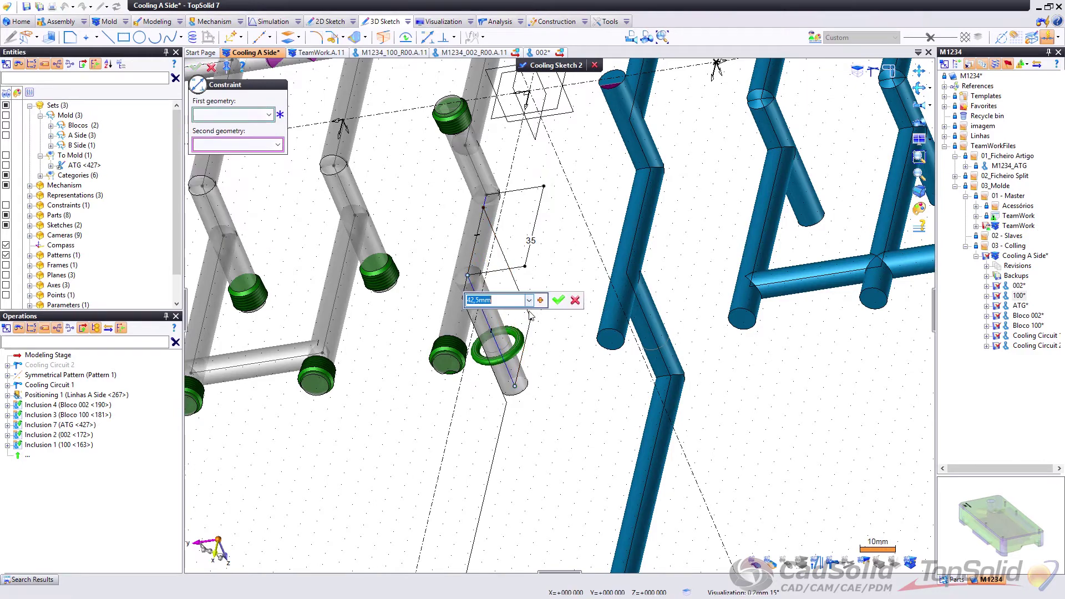
key(Return)
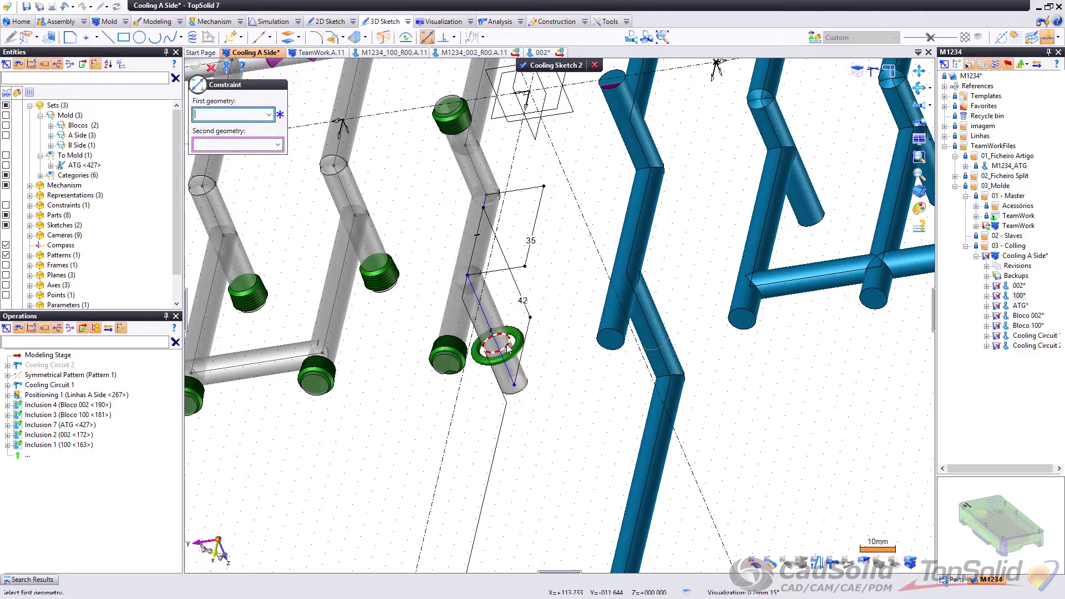
middle_drag(485, 331, 518, 305)
scroll(480, 377, up, 3)
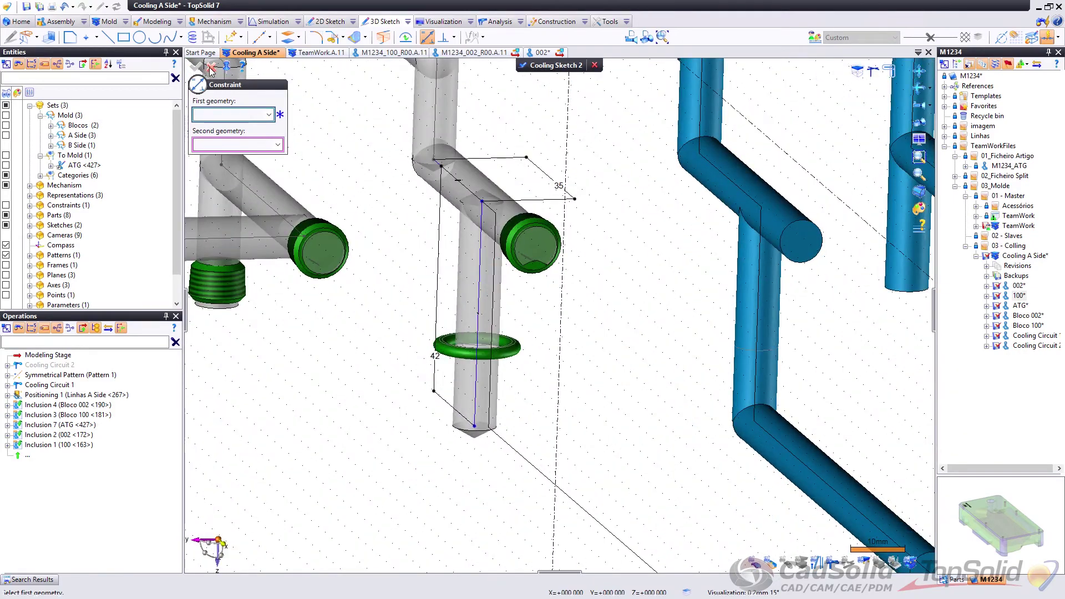
click(212, 67)
Step: Draw a contour from the O-ring drilling's free end: about 23 mm sideways along Y, about 105 mm along X towards the plate edge, and validate the sketch
click(70, 37)
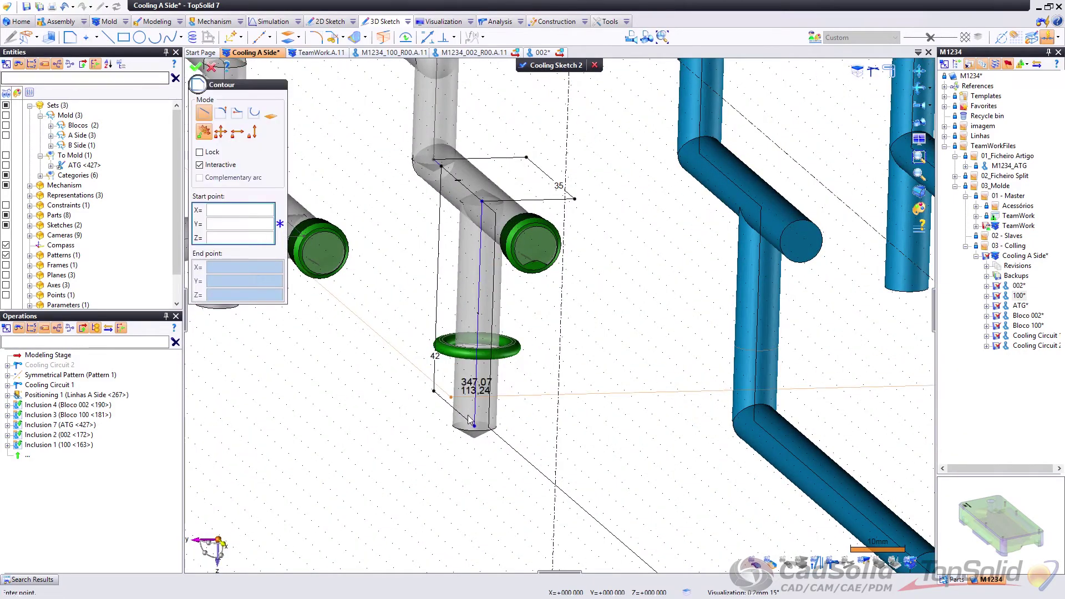
click(500, 420)
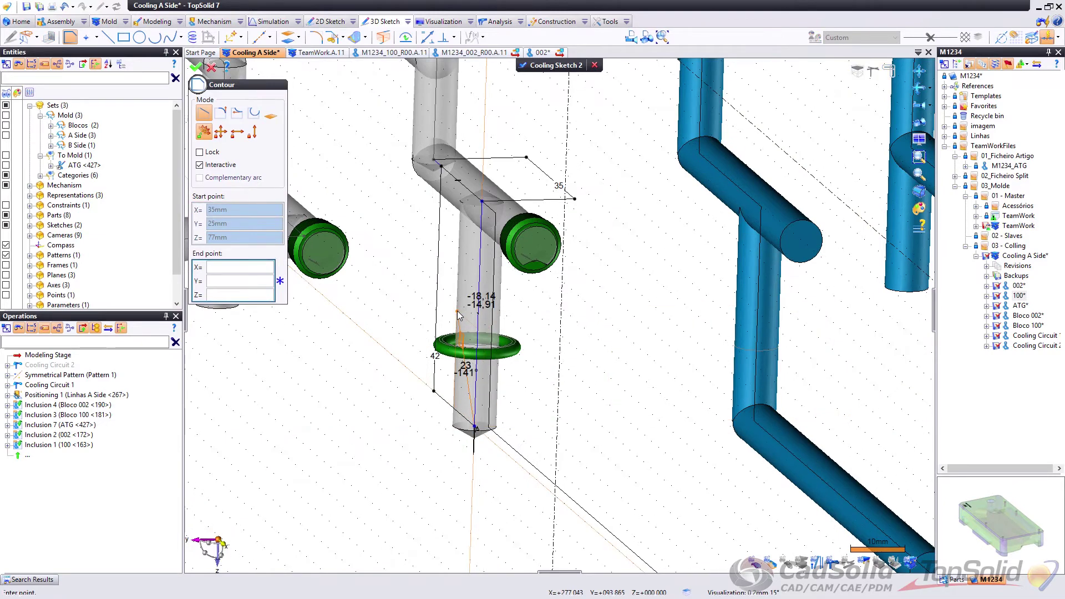
middle_drag(462, 441, 516, 465)
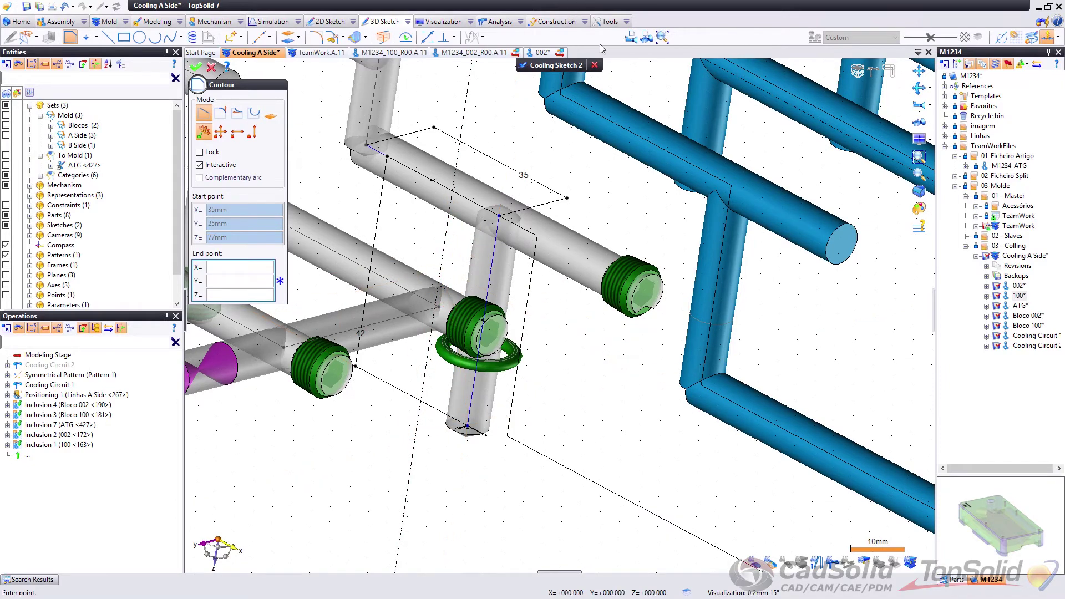
click(631, 37)
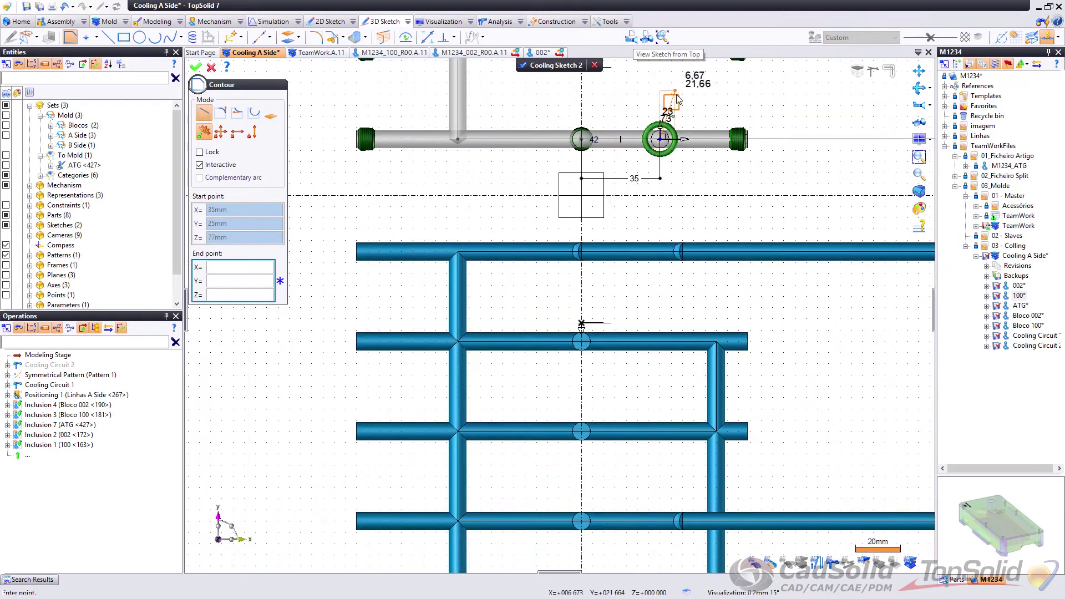
middle_drag(658, 159, 571, 298)
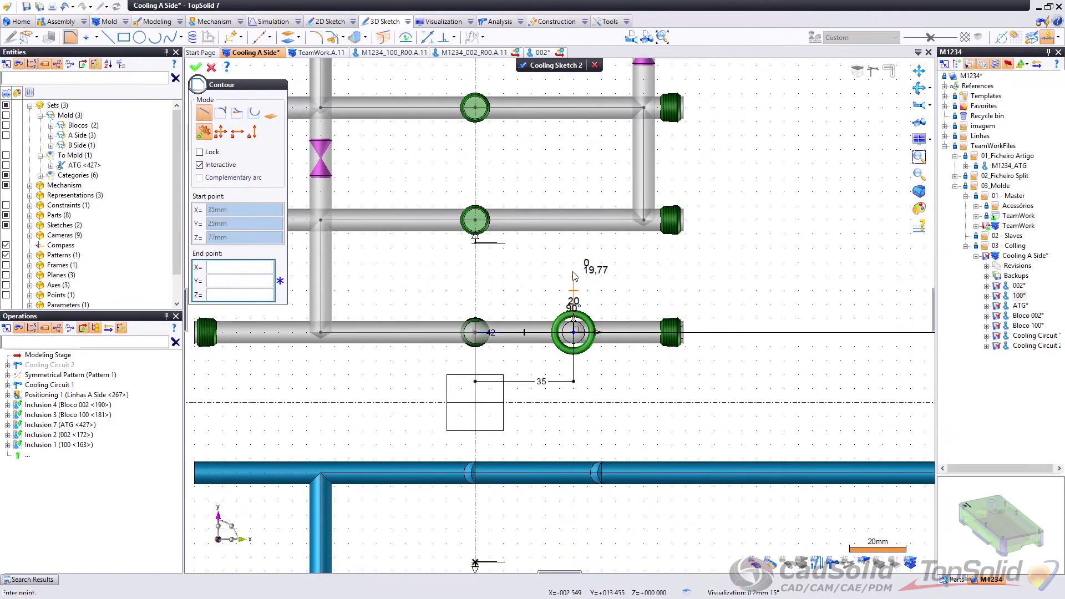
click(573, 269)
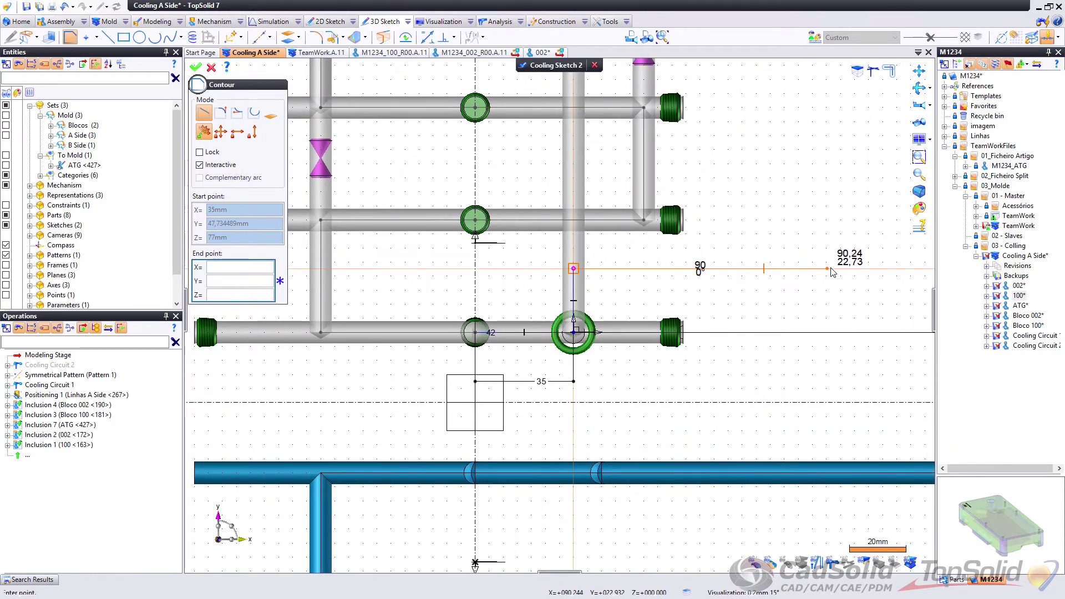
click(866, 269)
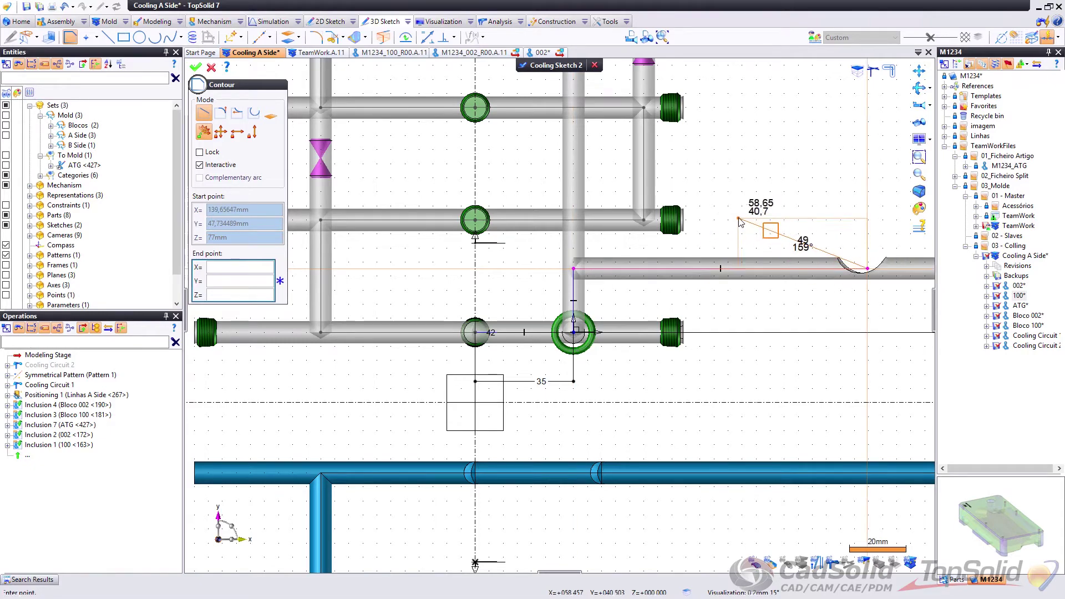
click(525, 66)
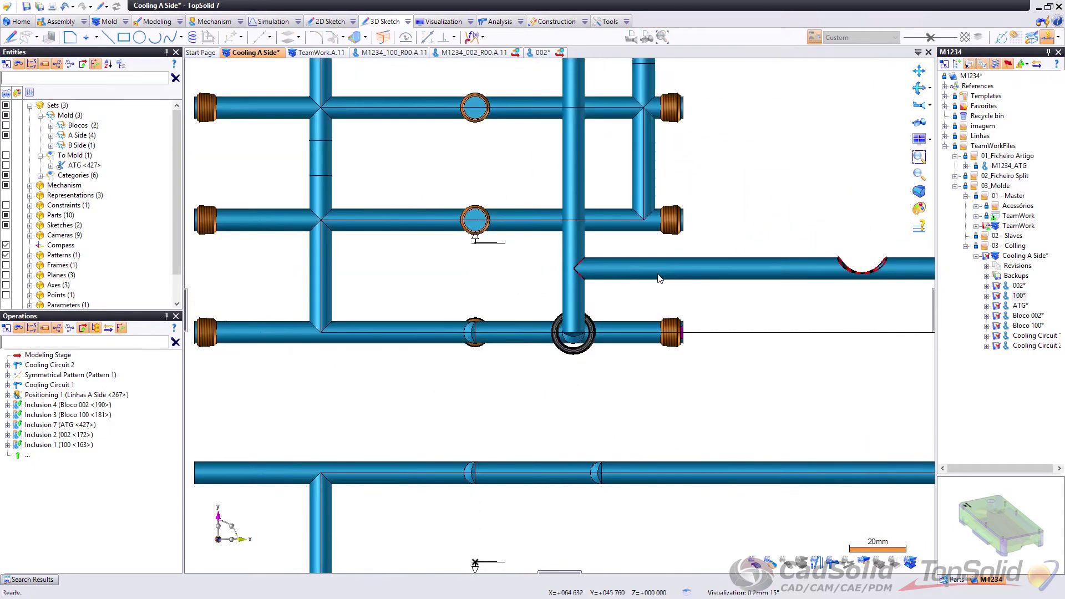
Step: Show plate 002 from the A Side set and reopen Cooling Circuit 2's sketch for editing
middle_drag(659, 279, 531, 391)
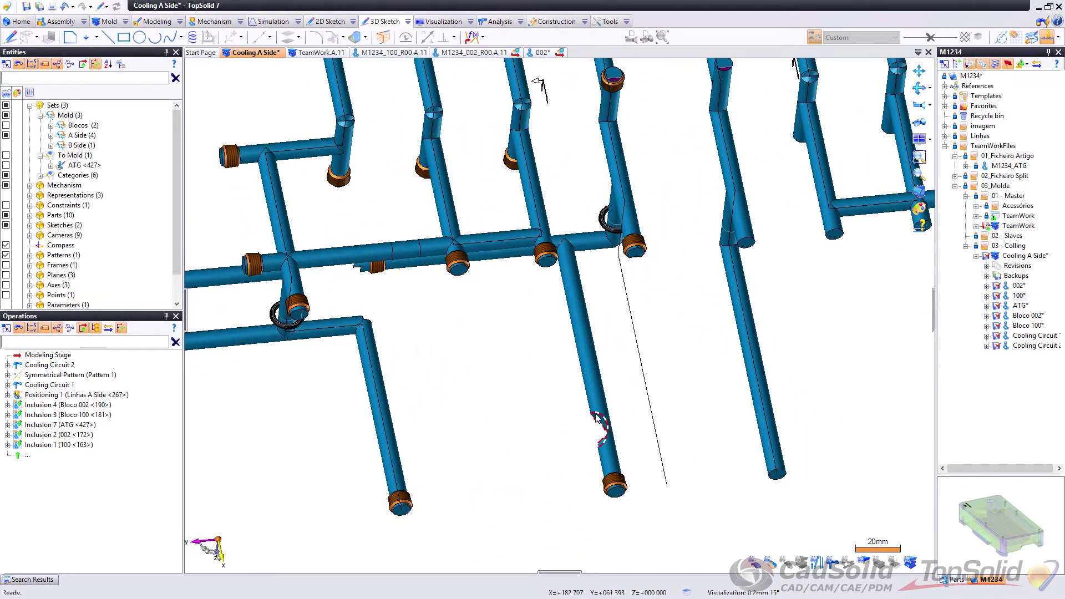
click(51, 135)
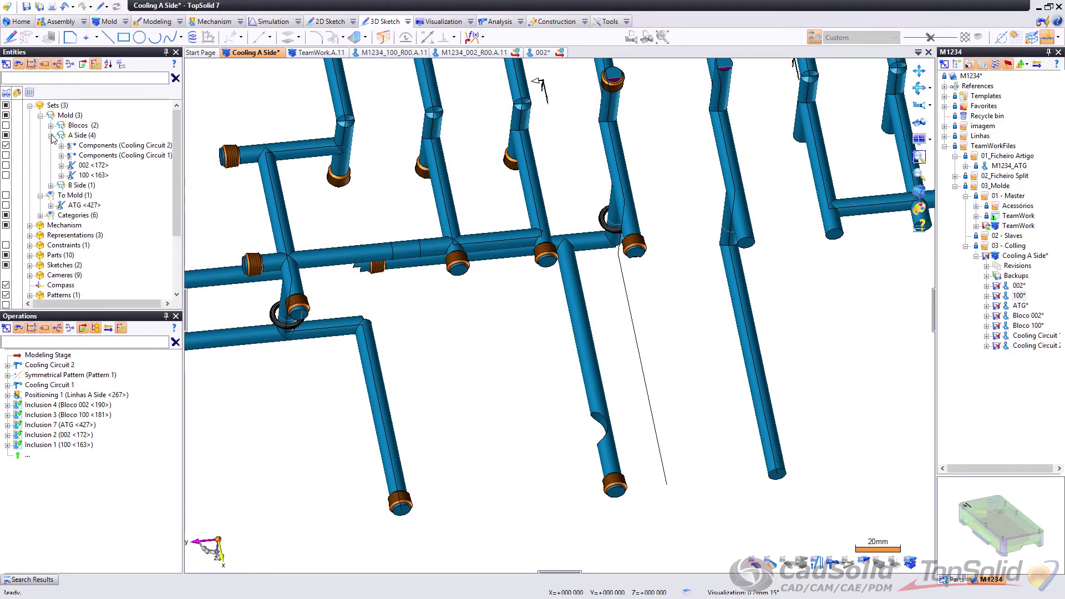
click(5, 165)
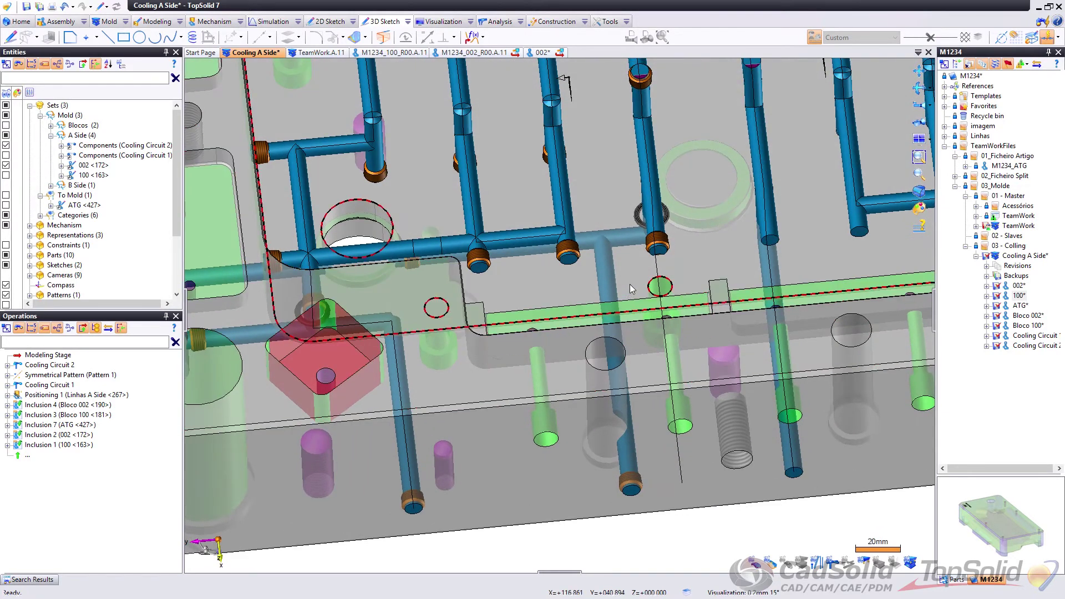
right_click(66, 365)
click(95, 397)
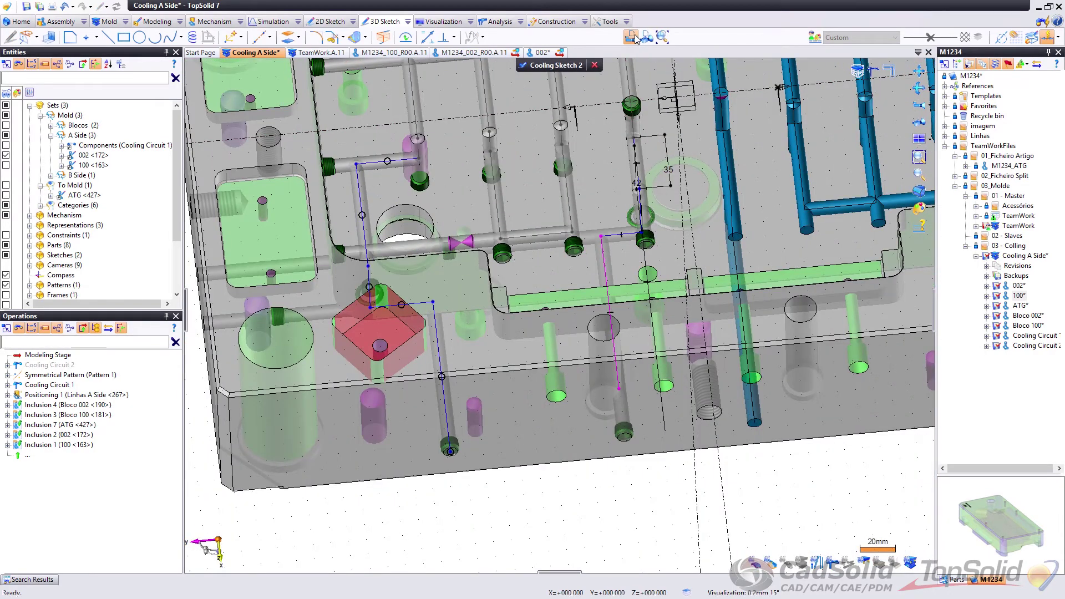
Step: Move the free end of the new long drilling line sideways and past the plate edge, making the cross segment about 56 mm long
click(637, 39)
scroll(456, 223, down, 2)
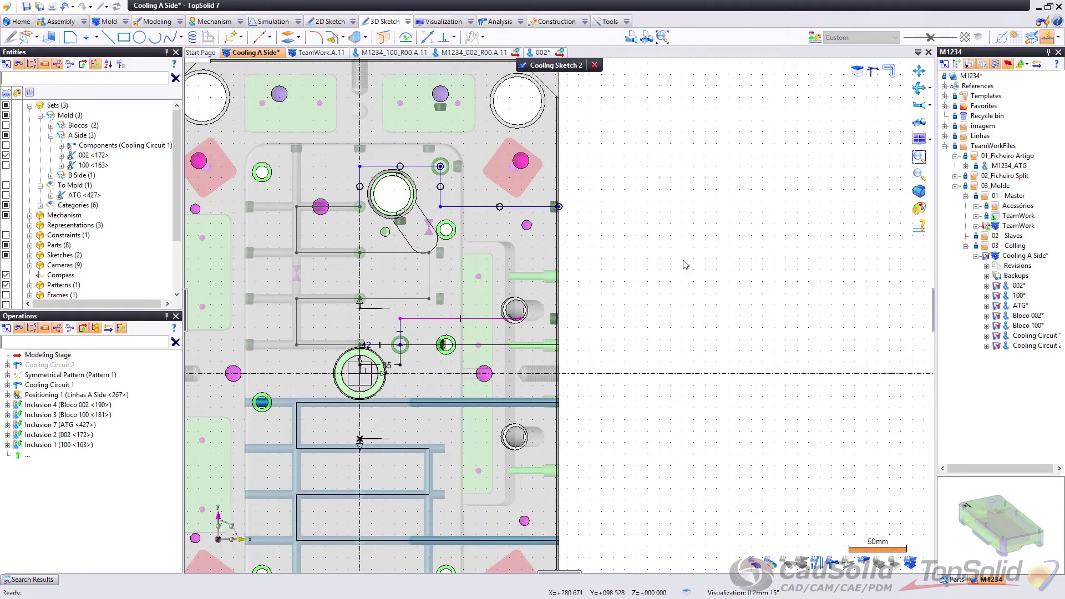
key(ctrl+Up)
key(ctrl+Up)
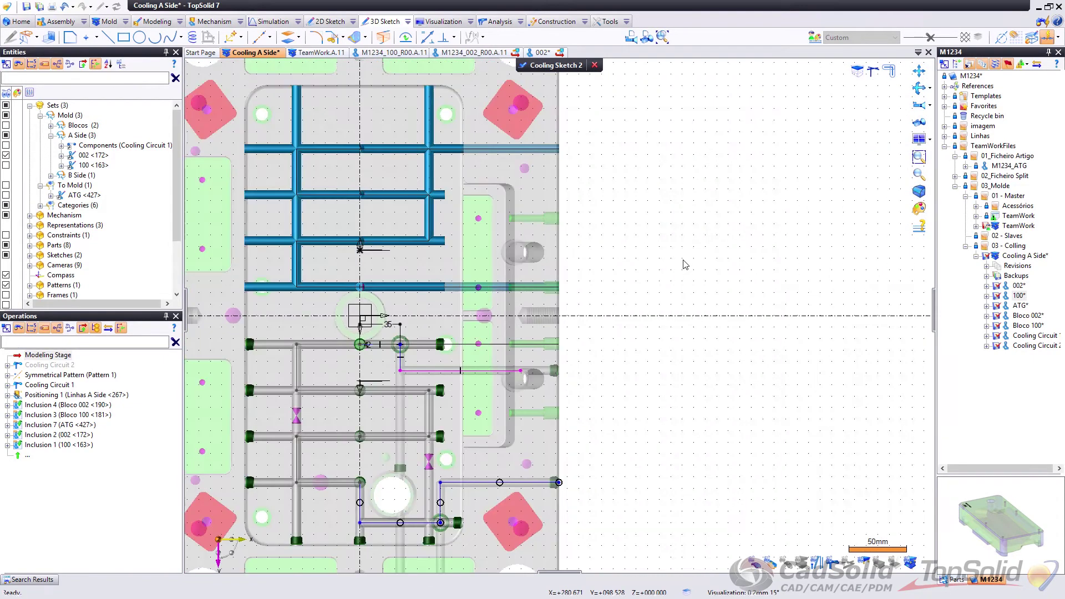
key(ctrl+Right)
key(ctrl+Right)
key(ctrl+Up)
key(ctrl+Right)
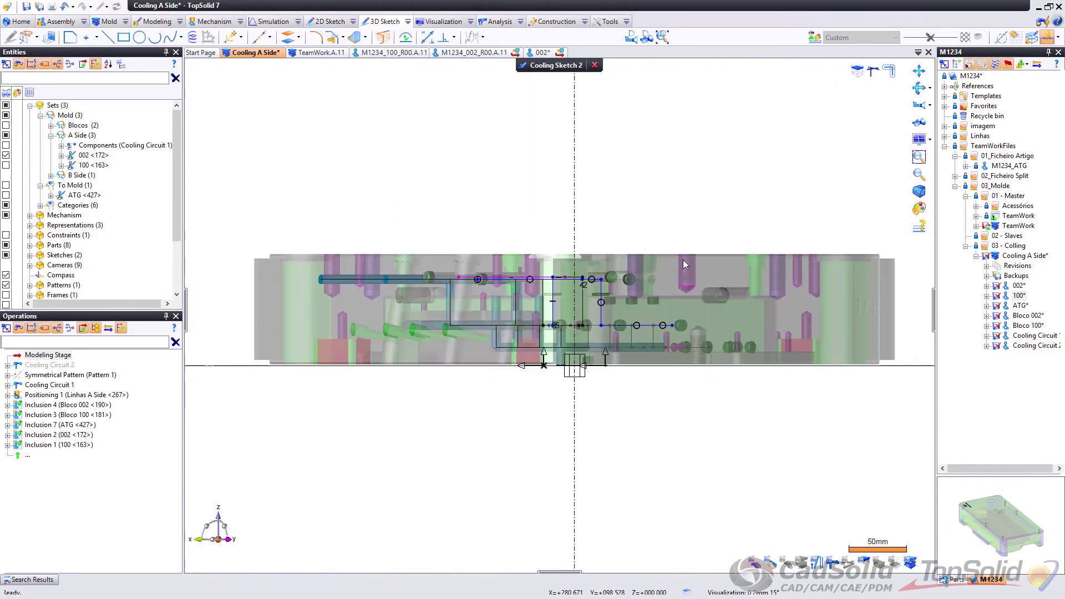
key(ctrl+Down)
key(ctrl+Down)
key(ctrl+Up)
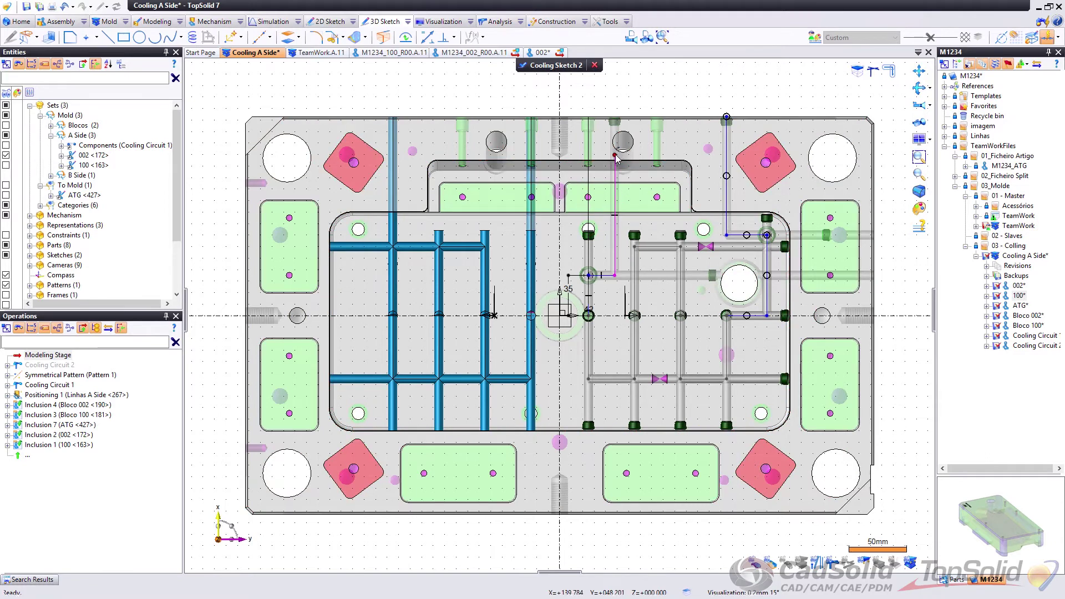
mouse_move(615, 157)
mouse_down()
mouse_move(644, 128)
mouse_move(629, 114)
mouse_move(600, 113)
mouse_move(647, 108)
mouse_move(650, 126)
mouse_move(653, 108)
mouse_up()
middle_drag(663, 182, 440, 236)
click(428, 38)
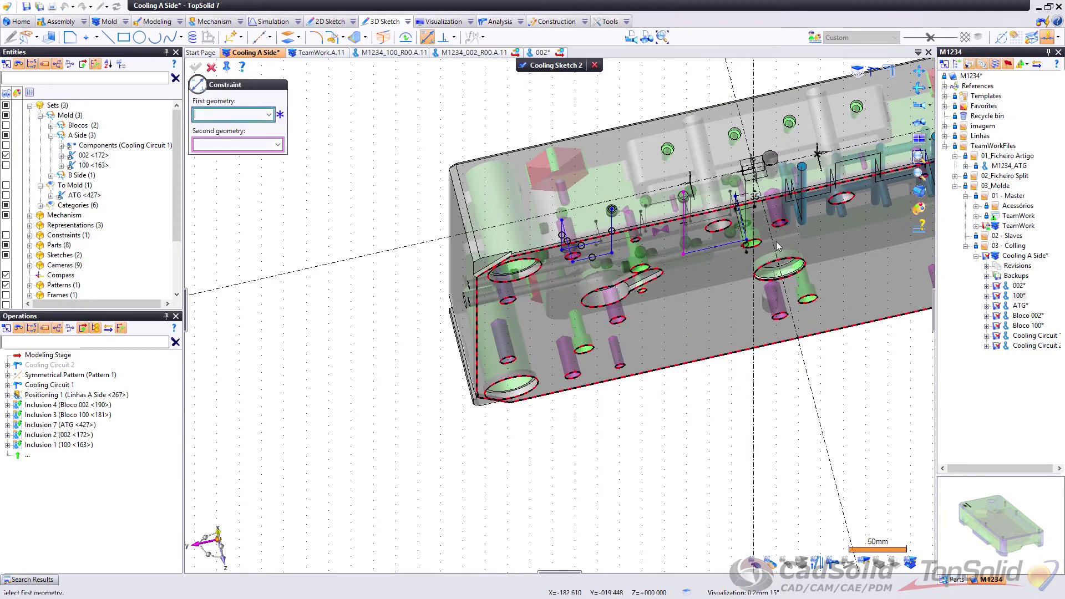
scroll(698, 255, up, 3)
click(694, 248)
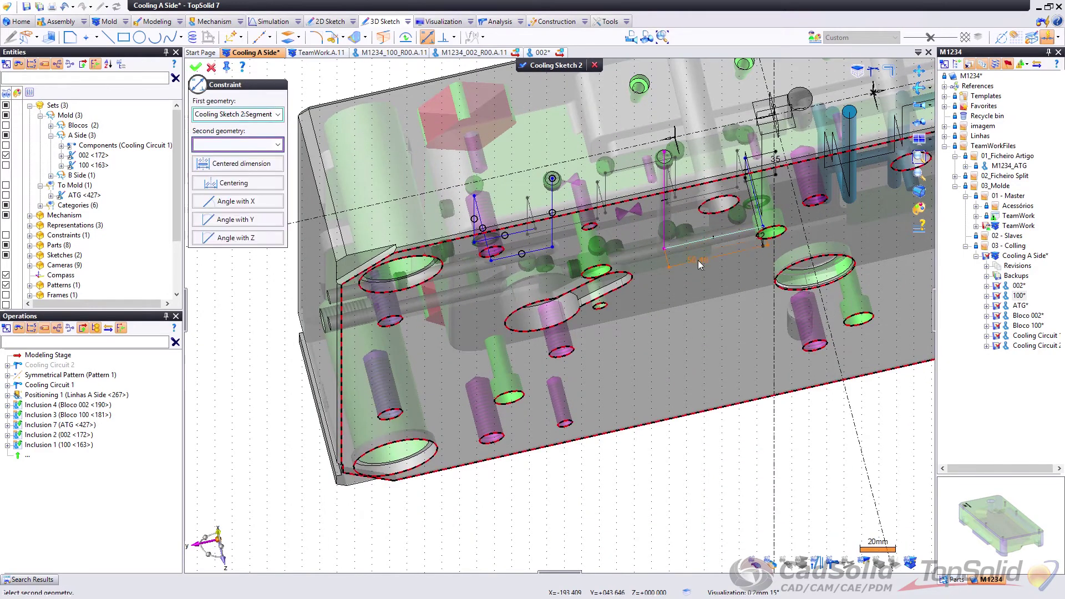
click(698, 260)
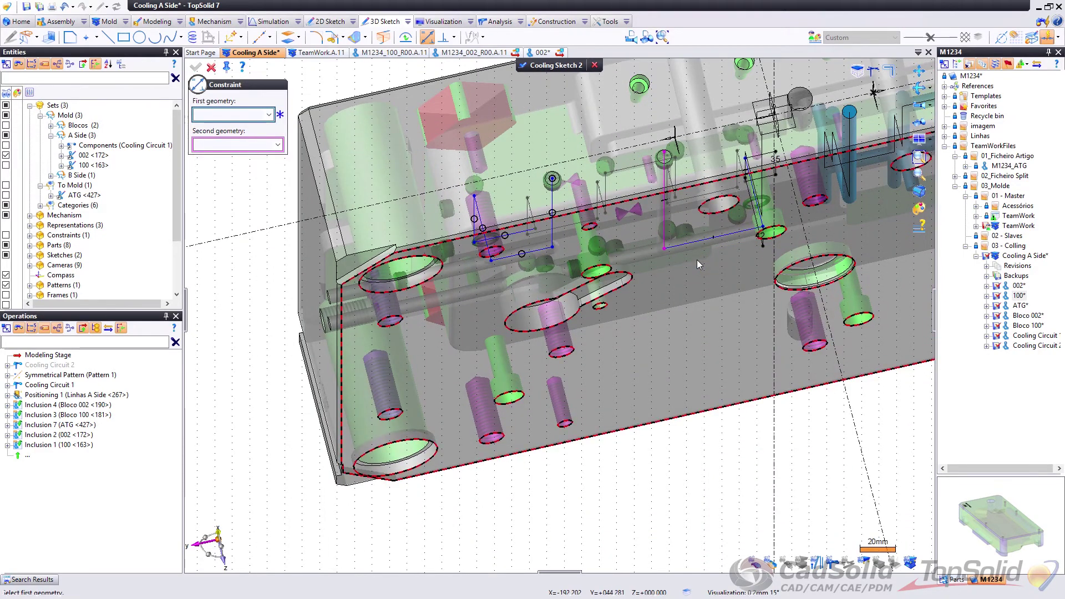
Step: Make the long drilling line's outer end point coincident with the side face of plate 002 and leave the Coincidence command
middle_drag(697, 259, 640, 139)
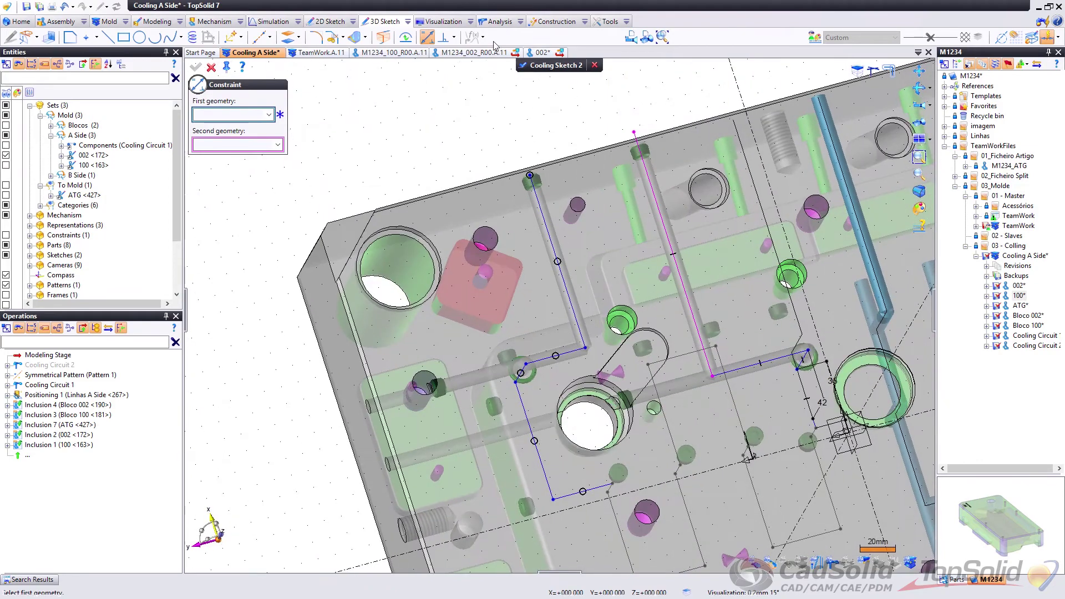
click(453, 37)
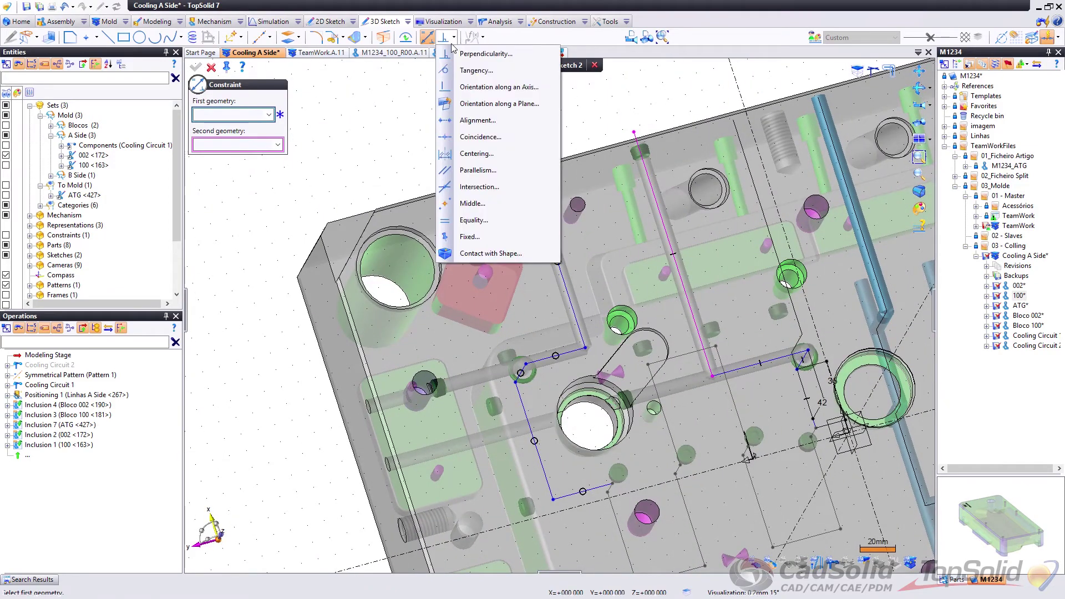
click(469, 138)
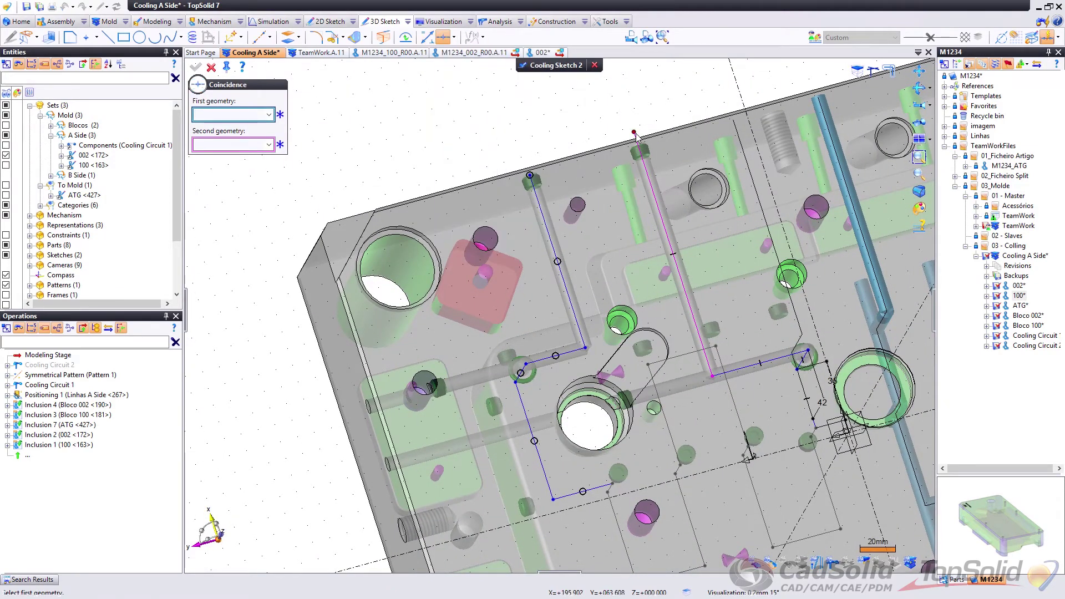
click(634, 133)
mouse_move(636, 137)
middle_down()
mouse_move(665, 183)
mouse_move(647, 109)
mouse_move(549, 388)
mouse_move(440, 563)
mouse_move(418, 515)
mouse_move(483, 507)
mouse_move(476, 477)
middle_up()
click(667, 181)
middle_drag(488, 383, 477, 372)
click(212, 66)
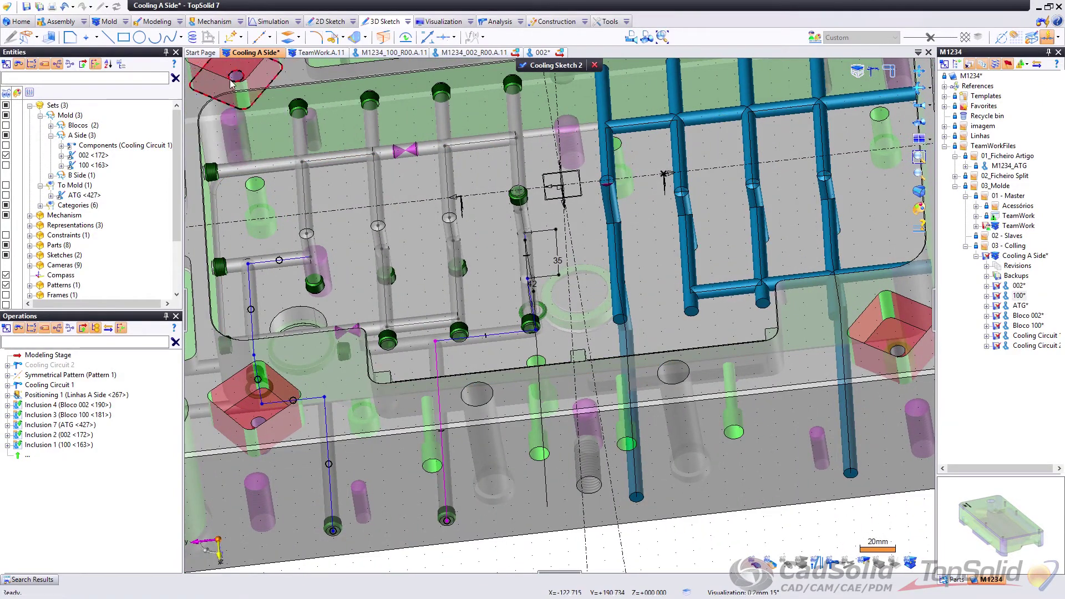
Step: Hide plate 002 and dimension the cross segment between the O-ring drilling and the long drilling line to 55 mm
scroll(355, 291, down, 5)
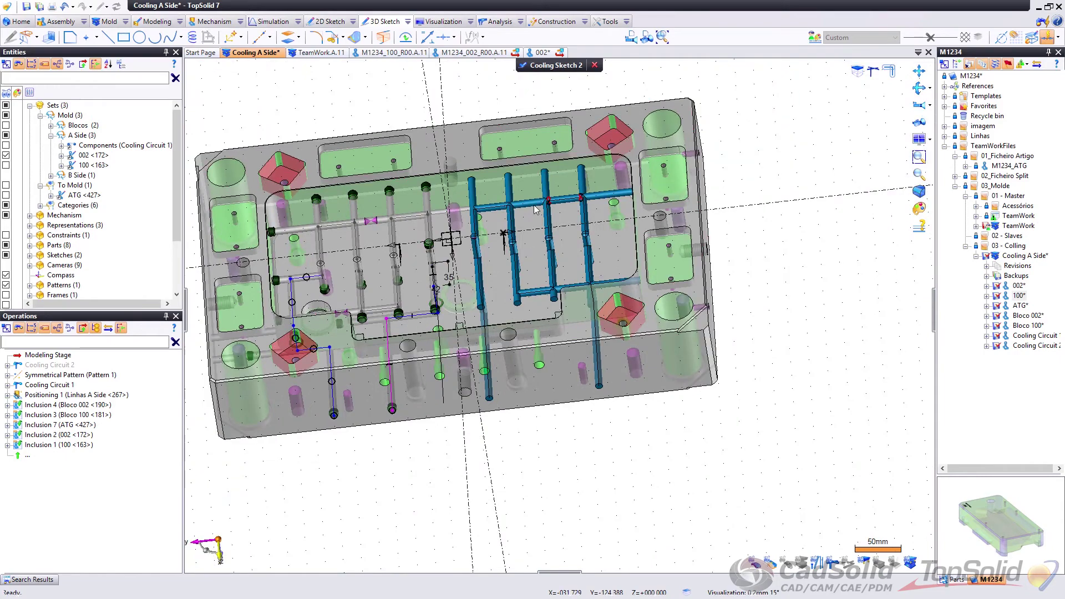
click(6, 156)
scroll(405, 335, up, 5)
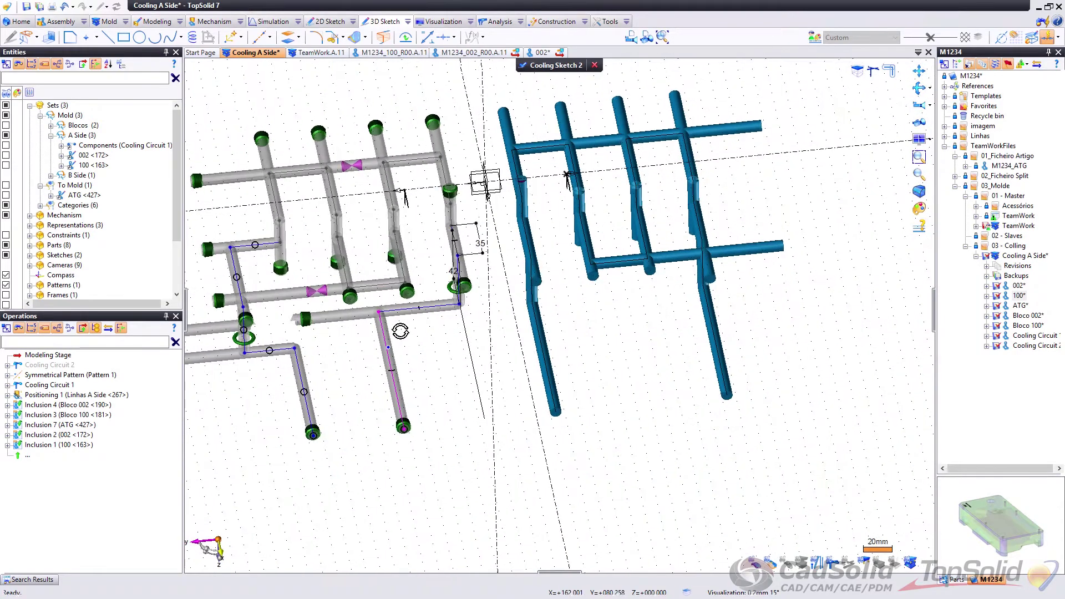
click(421, 298)
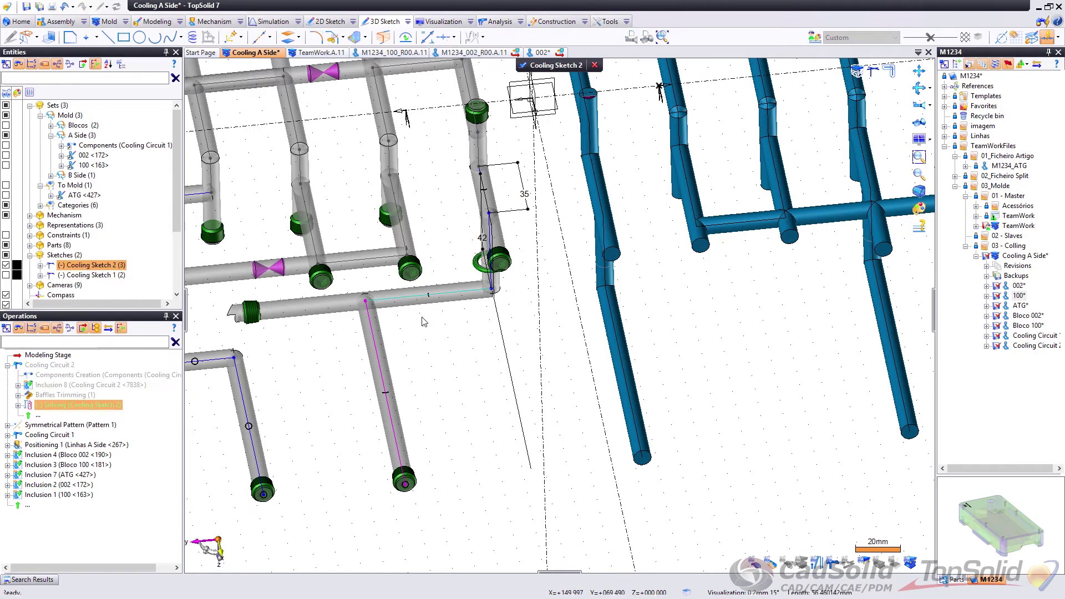
click(427, 38)
click(392, 304)
click(438, 340)
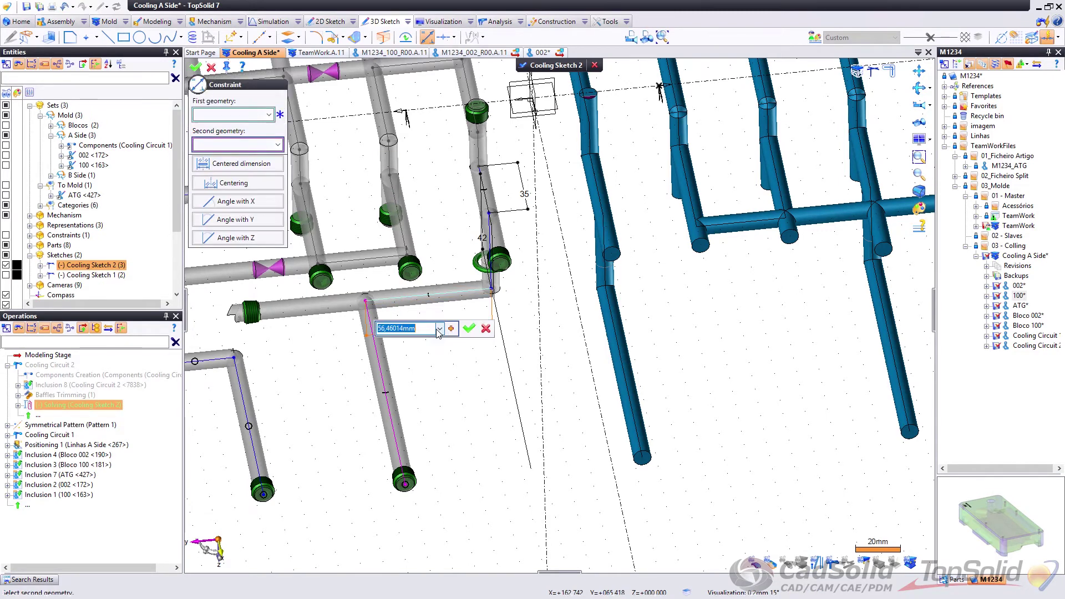
text(55)
key(Return)
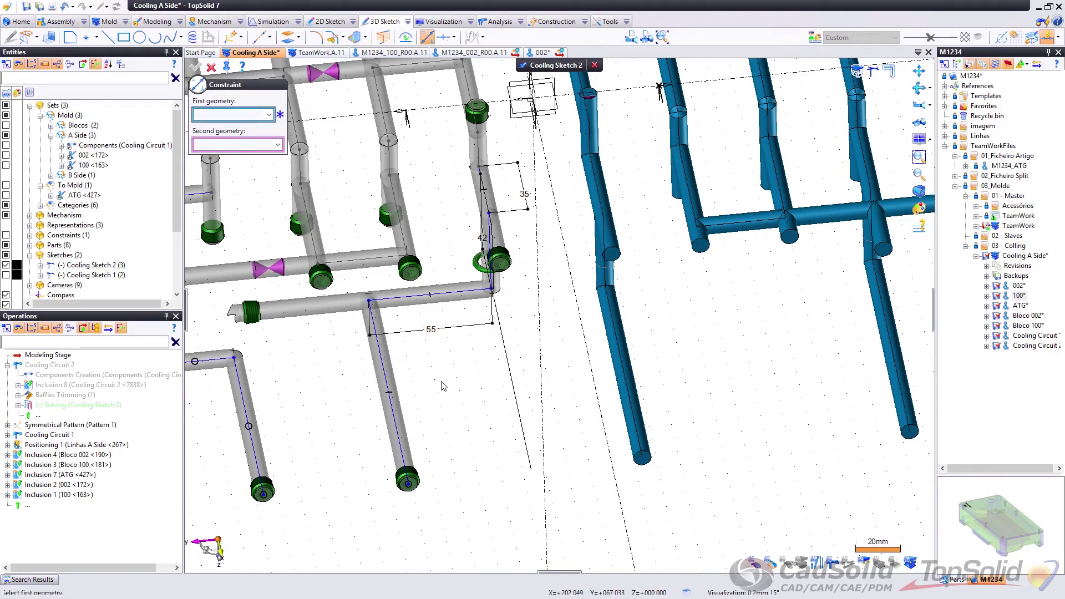
middle_drag(443, 386, 443, 358)
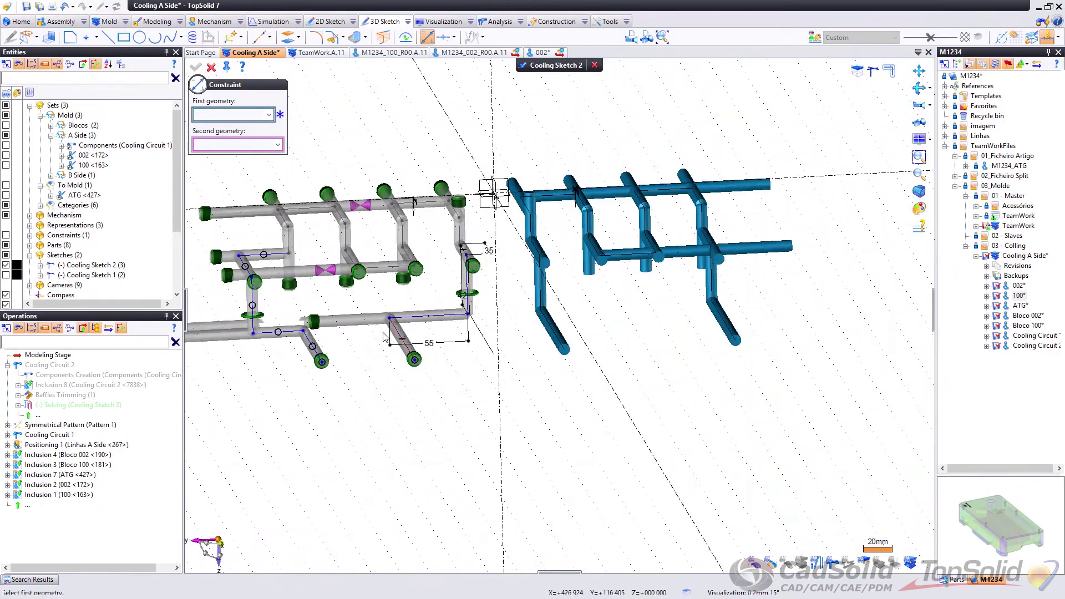
Step: Leave the constraint command and reverse the direction of Drilling 44, the cross drilling on the 55 mm segment
middle_drag(349, 326, 324, 394)
scroll(312, 374, up, 3)
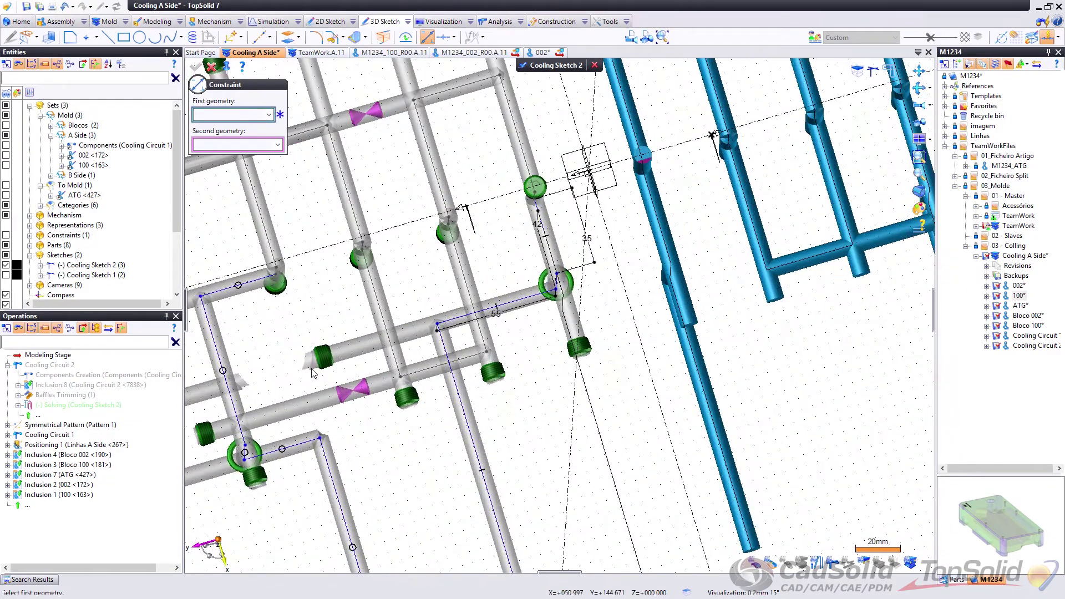
middle_drag(214, 393, 268, 386)
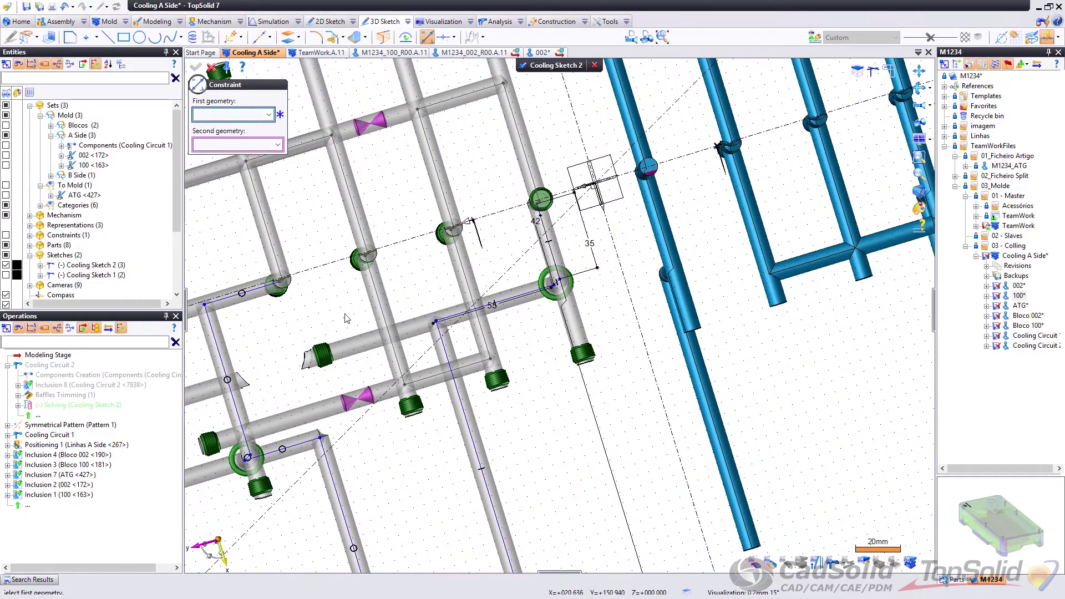
middle_drag(381, 329, 351, 348)
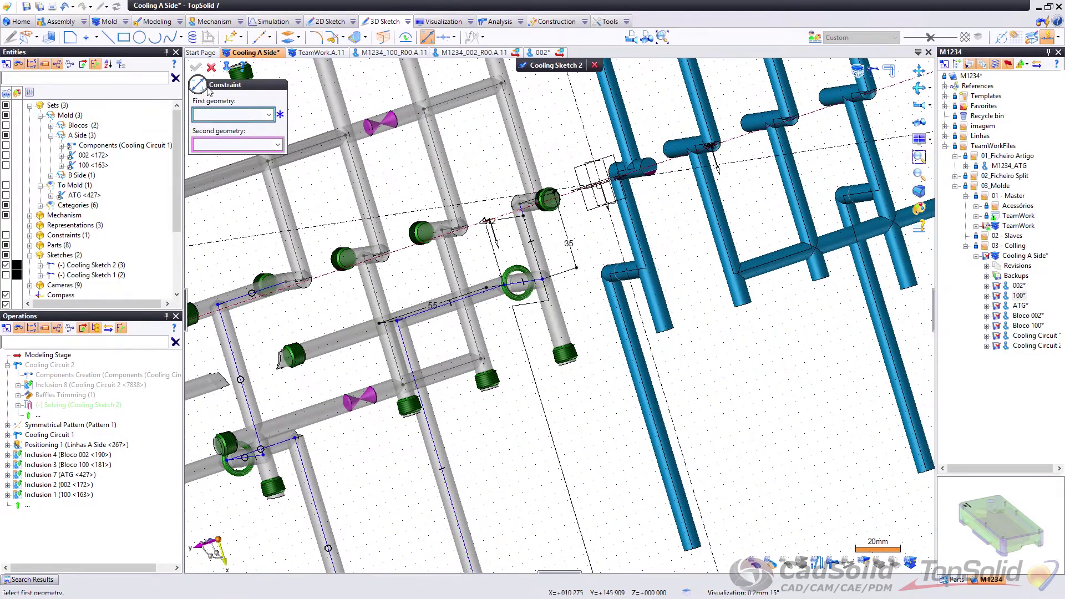
click(211, 67)
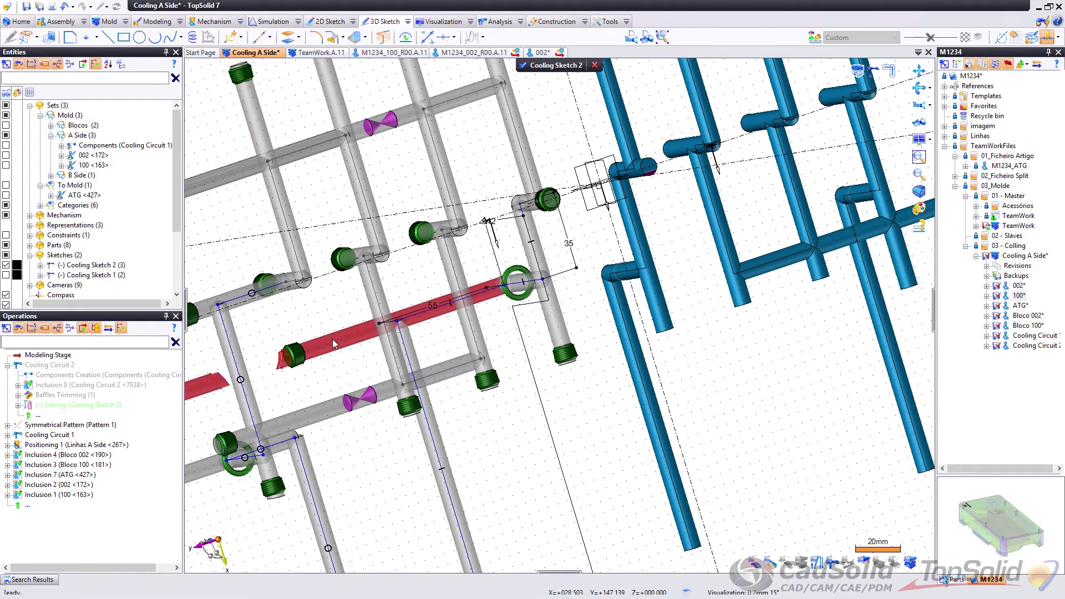
double_click(356, 331)
mouse_move(356, 332)
middle_down()
mouse_move(379, 286)
mouse_move(511, 387)
middle_up()
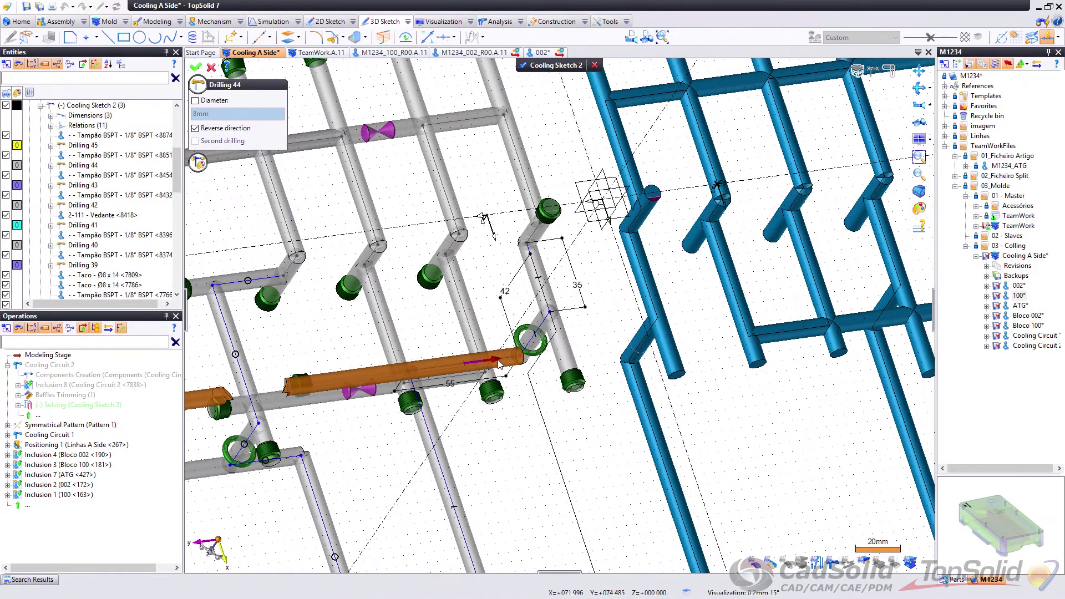
click(498, 364)
mouse_move(593, 360)
middle_down()
mouse_move(582, 360)
mouse_move(727, 361)
mouse_move(577, 373)
mouse_move(534, 388)
mouse_move(488, 373)
mouse_move(499, 438)
mouse_move(751, 212)
middle_up()
right_click(582, 360)
click(607, 370)
Step: Show the cooling with a 5 mm safety margin and inspect the clearance between the rerouted line and neighbouring drillings
click(887, 73)
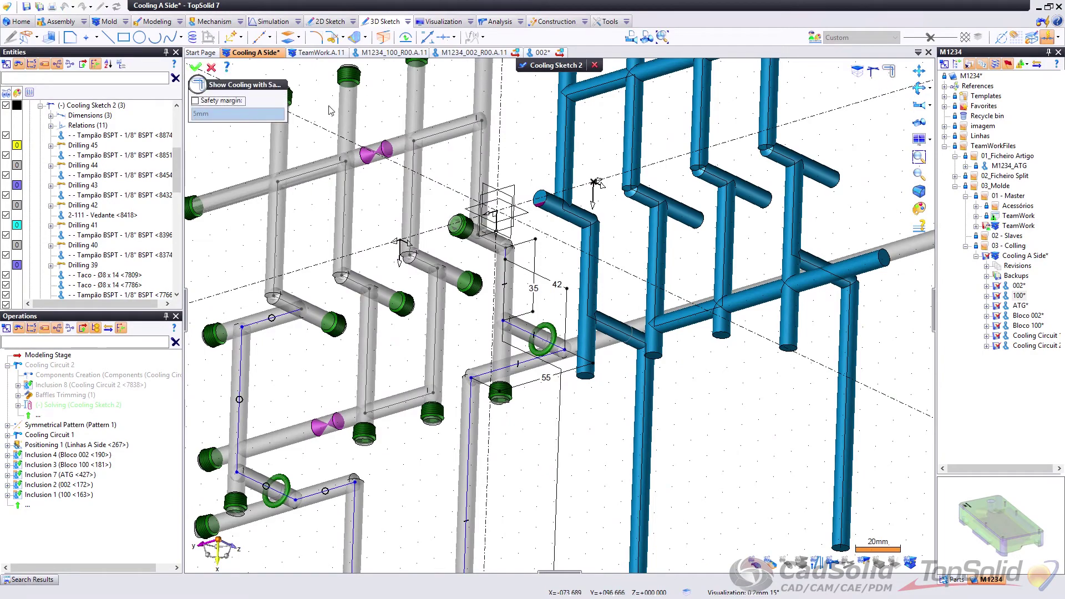
click(196, 67)
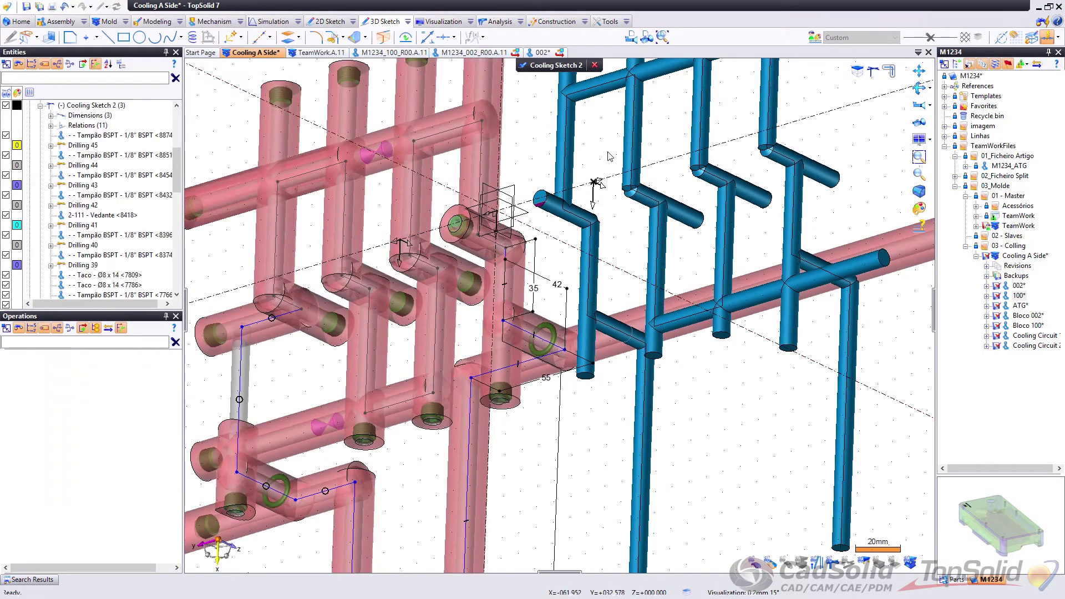
middle_drag(610, 166, 613, 289)
scroll(616, 346, up, 3)
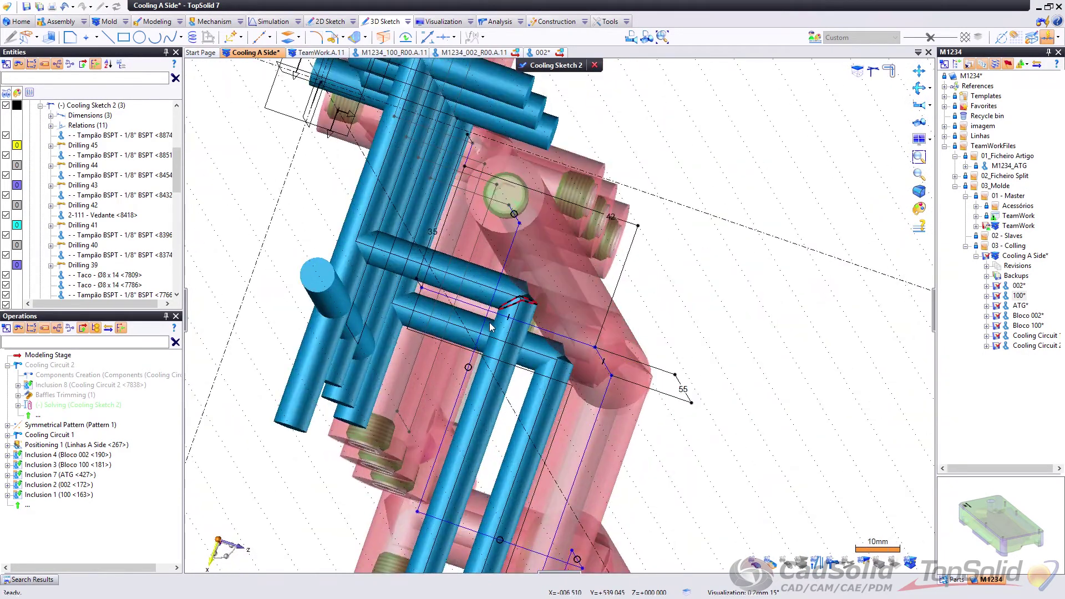
middle_drag(576, 347, 646, 337)
scroll(638, 335, down, 2)
middle_drag(450, 317, 396, 286)
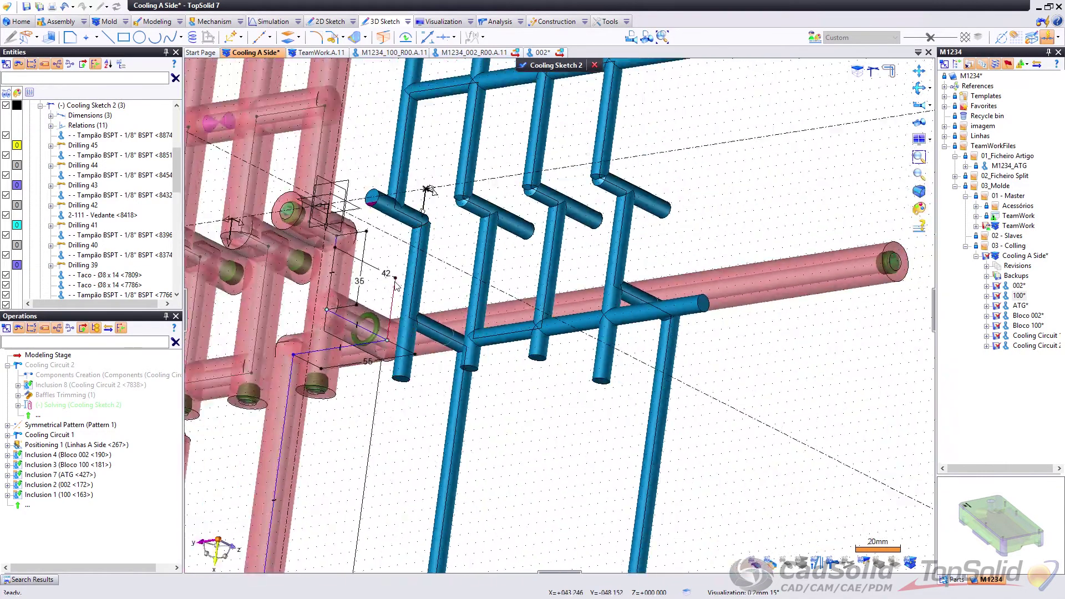
Step: Set the 35 mm dimension beside the O-ring drilling to 33 mm and check the clearance to the neighbouring plugged drillings
double_click(363, 286)
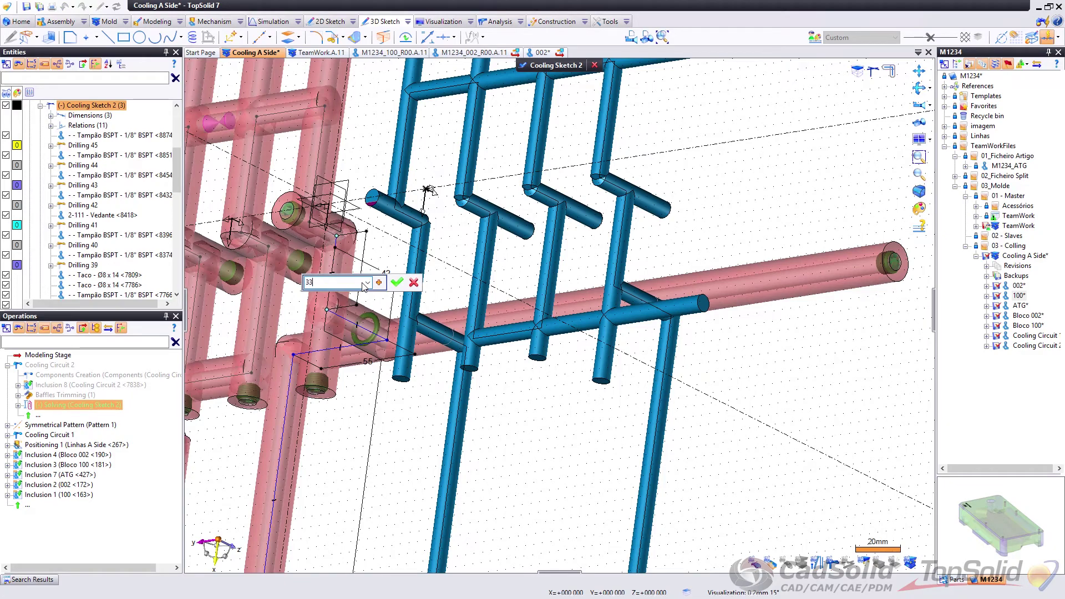
key(Return)
middle_drag(688, 311, 711, 323)
scroll(550, 315, up, 3)
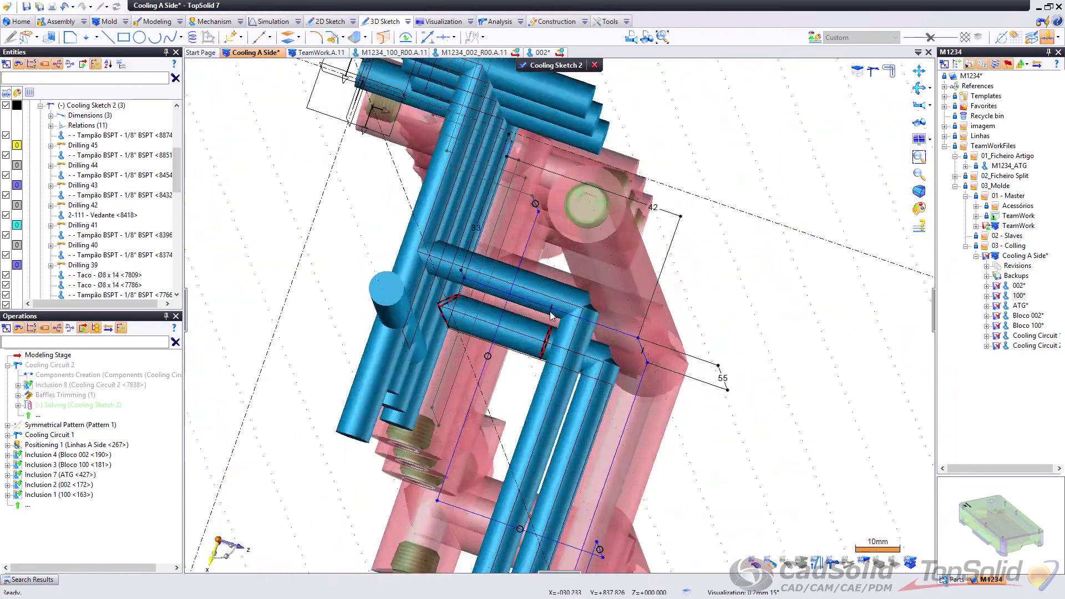
scroll(585, 300, up, 3)
mouse_move(619, 287)
middle_down()
mouse_move(625, 295)
mouse_move(617, 291)
middle_up()
scroll(564, 225, up, 3)
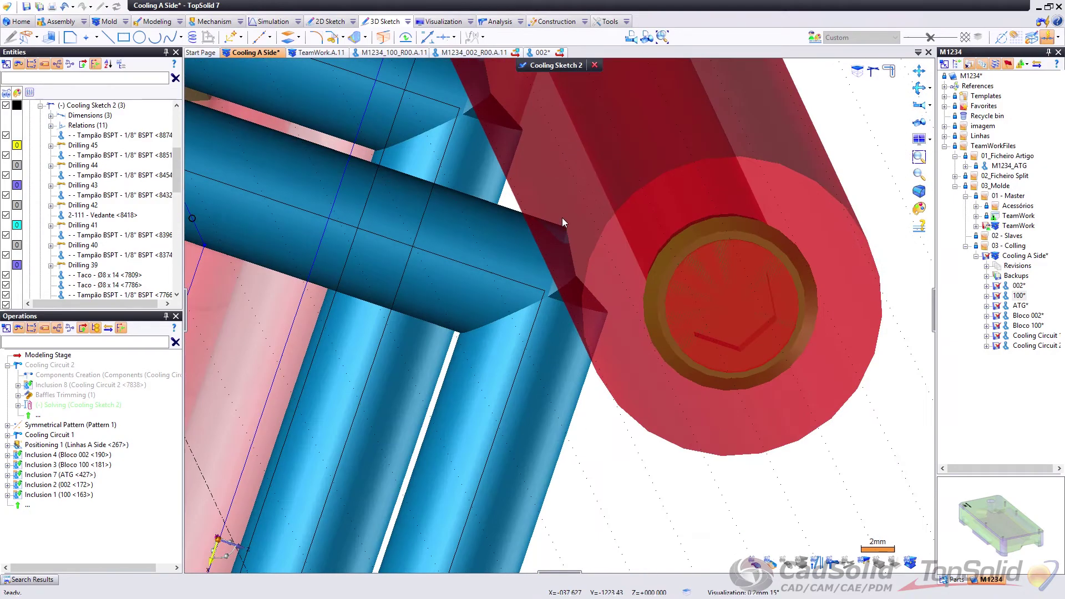
scroll(557, 215, down, 8)
middle_drag(558, 191, 499, 126)
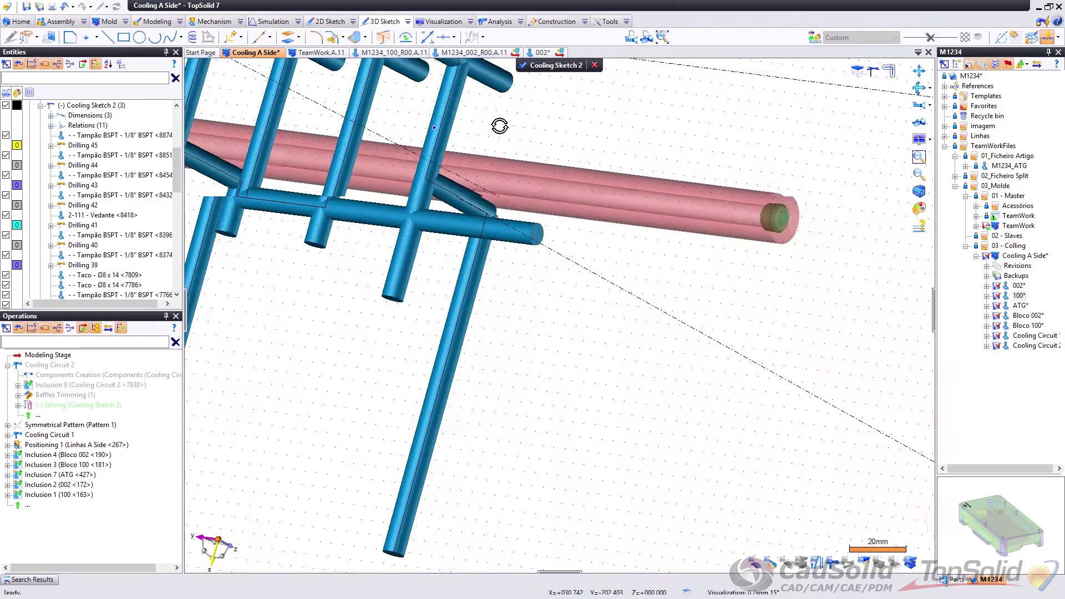
Step: Set the 33 mm dimension beside the O-ring drilling to 32 mm and check the full length of the cross drilling
scroll(499, 126, down, 3)
double_click(341, 156)
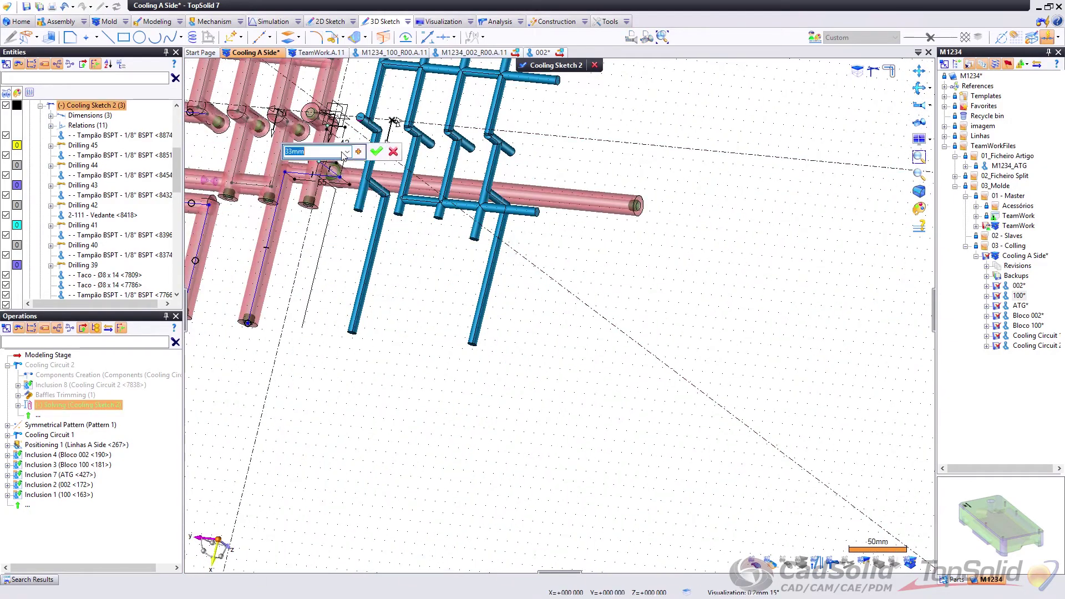
key(Return)
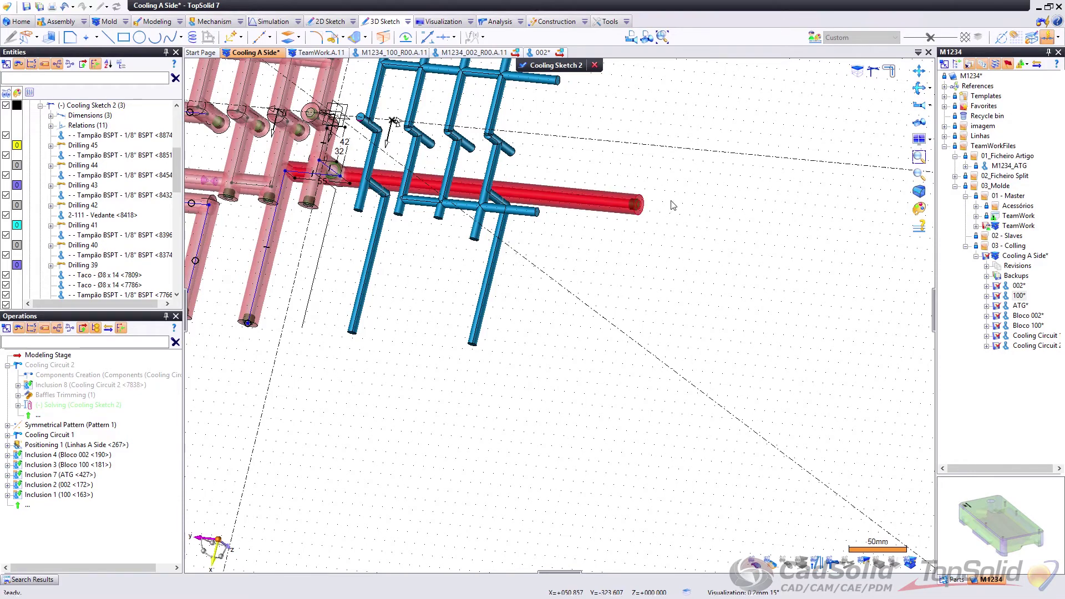
middle_drag(610, 200, 791, 209)
scroll(533, 197, up, 3)
scroll(791, 209, down, 3)
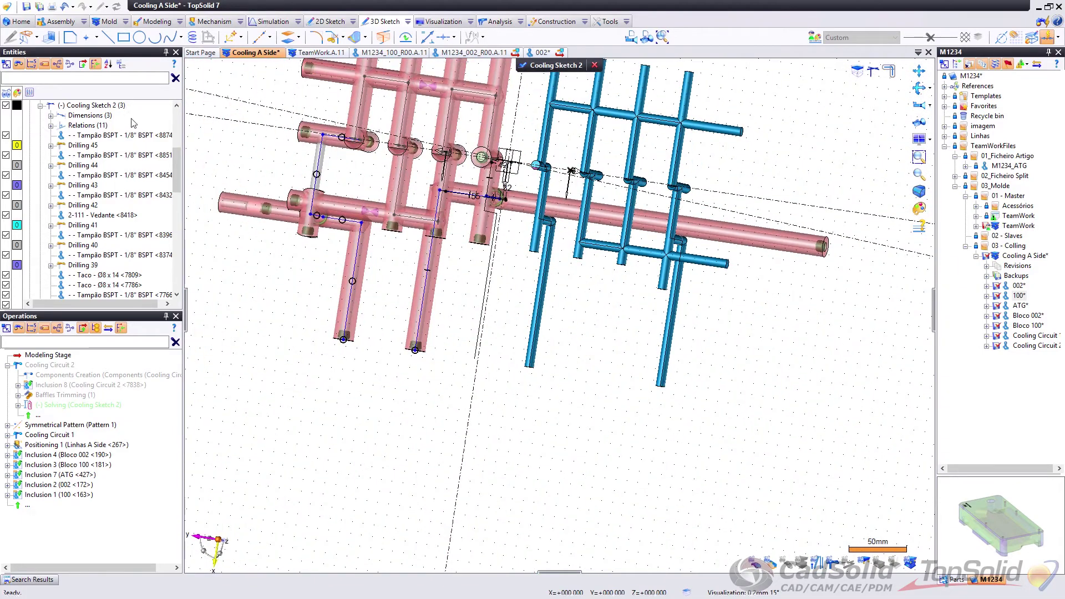
Step: Show plate 002 and examine the safety margins of the rerouted line against the plate's holes
click(178, 123)
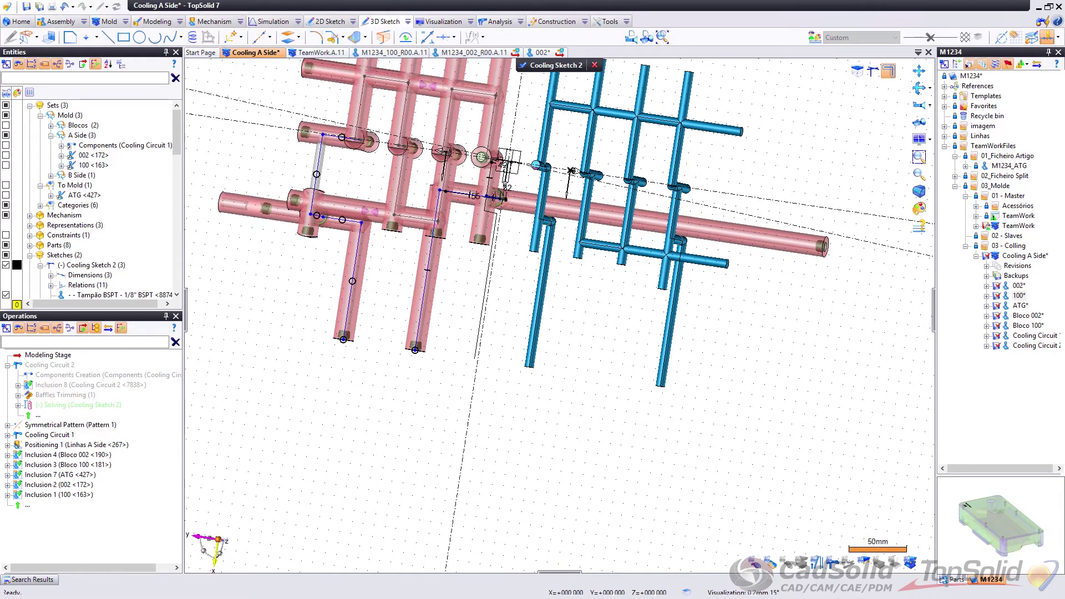
click(6, 155)
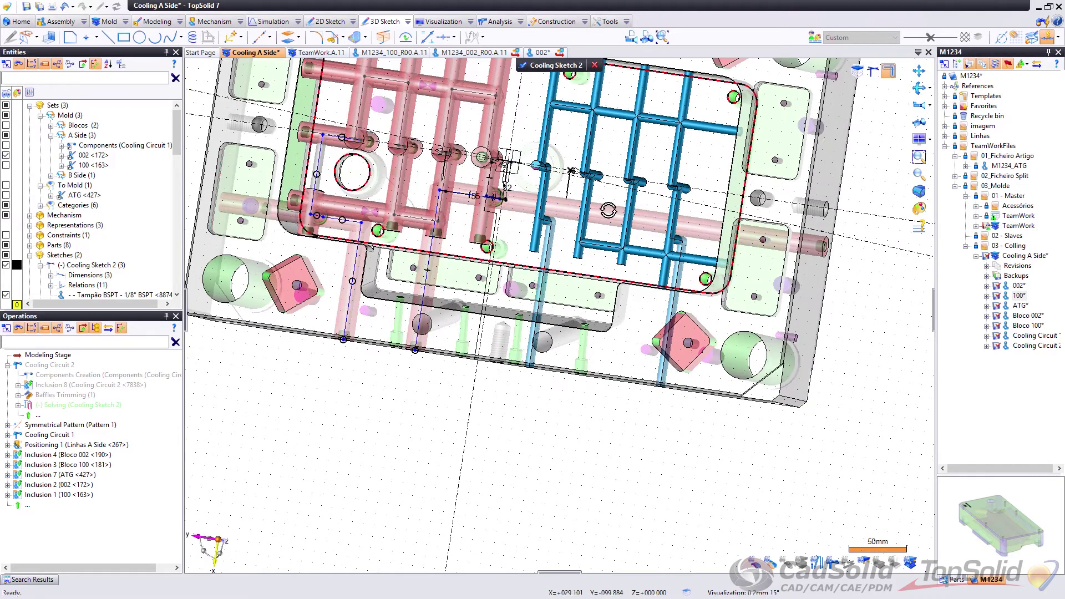
middle_drag(455, 200, 648, 175)
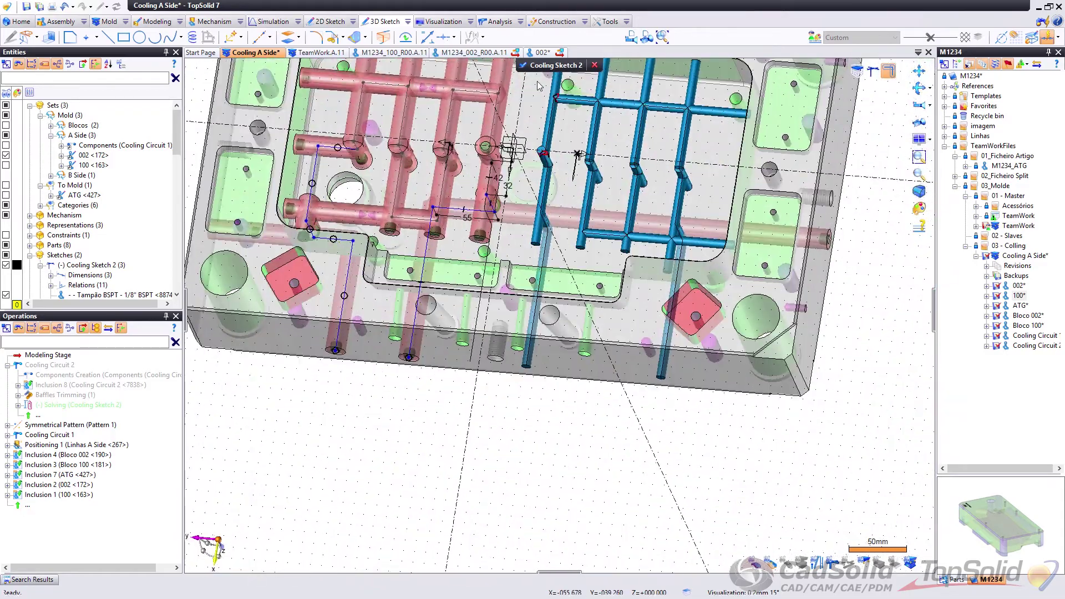
Step: Turn off the cooling safety margin display and hide plate 002
click(890, 71)
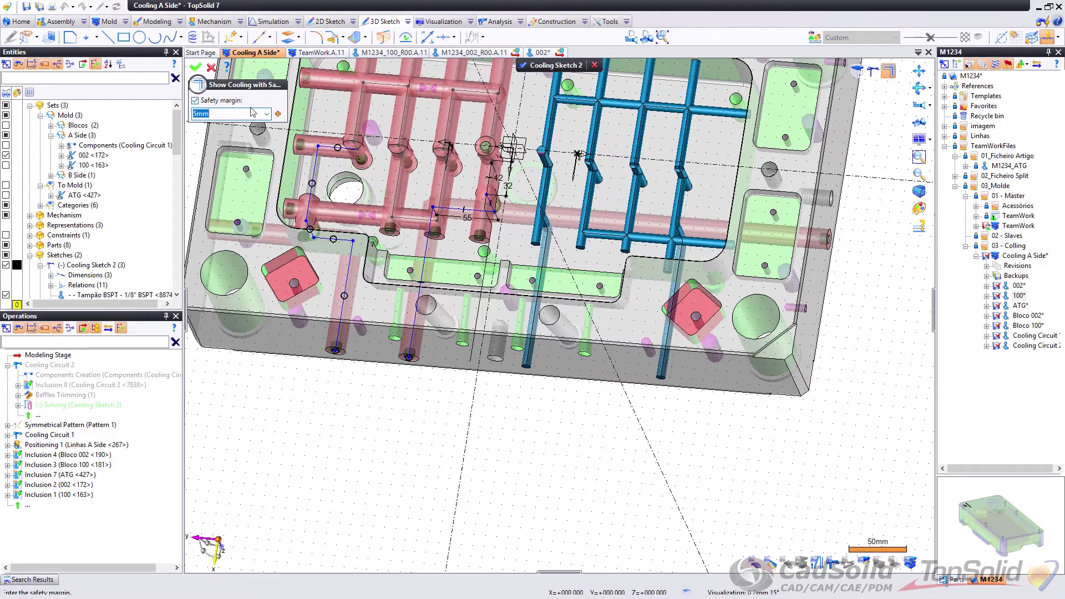
click(200, 100)
click(197, 69)
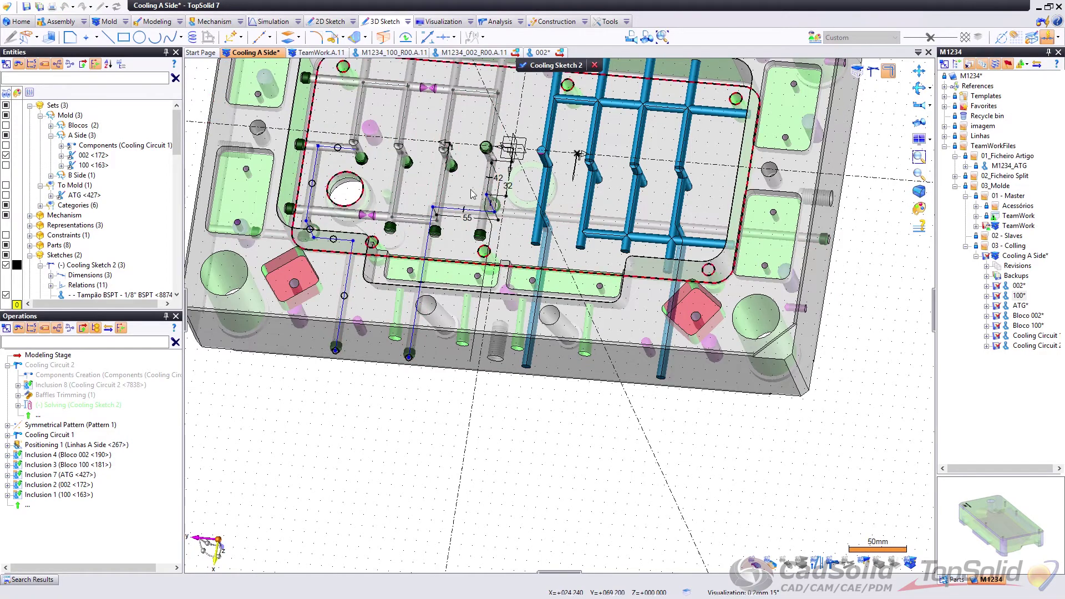
middle_drag(488, 191, 607, 169)
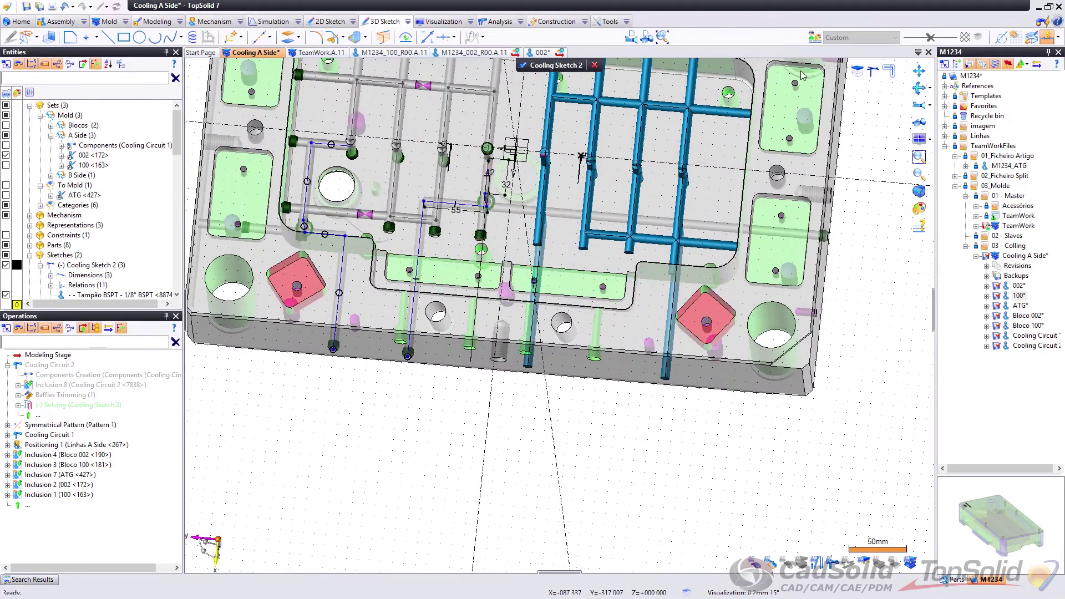
click(4, 157)
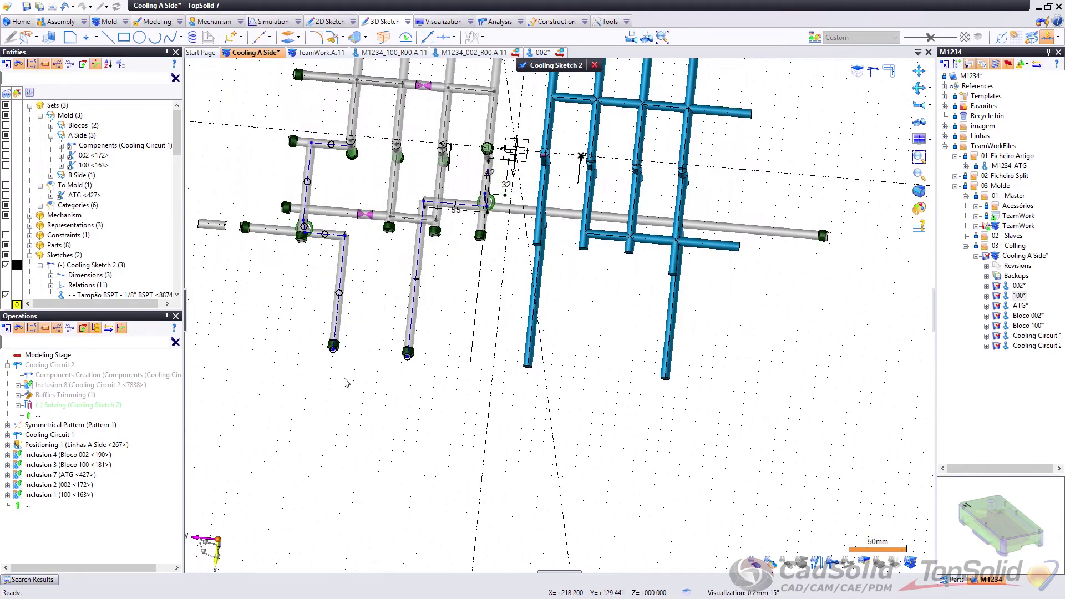
Step: Set Drilling 45, the new long outer drilling, as the circuit's entry
middle_drag(343, 378, 413, 333)
scroll(413, 336, up, 5)
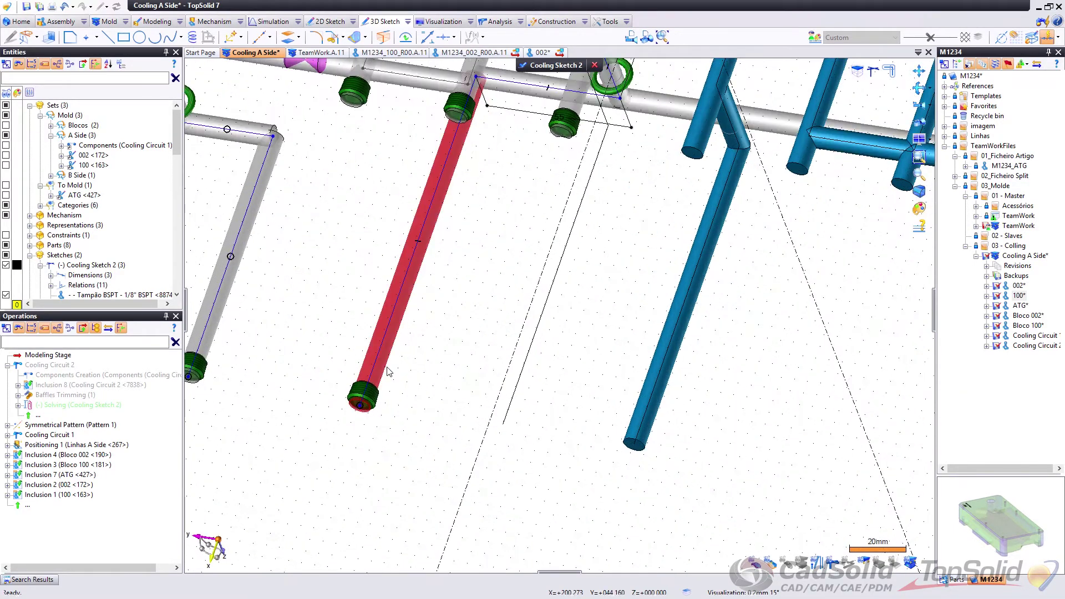
right_click(382, 363)
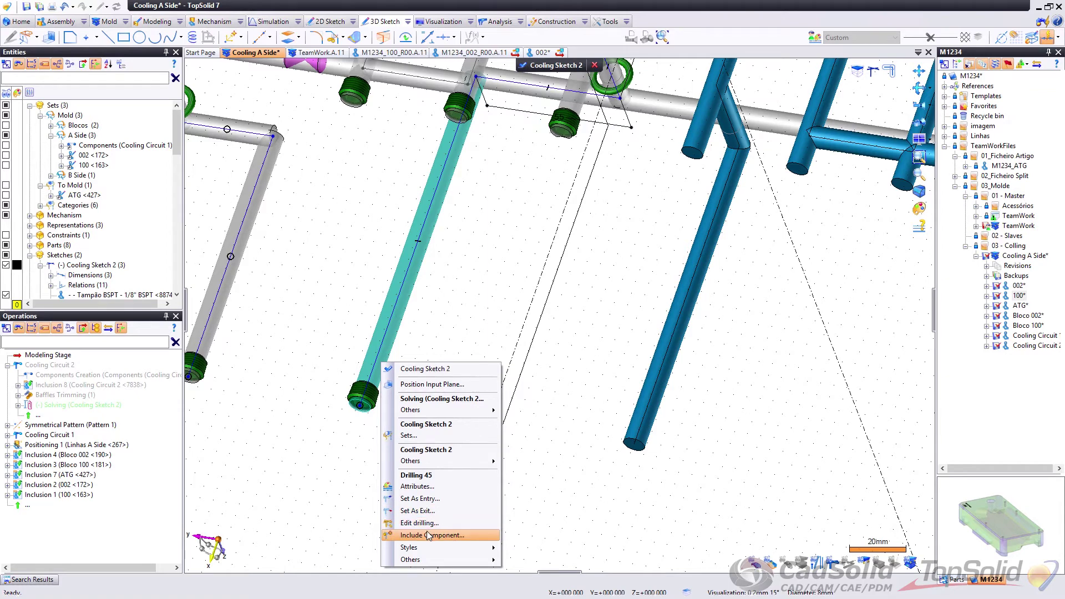
click(421, 498)
scroll(283, 356, down, 4)
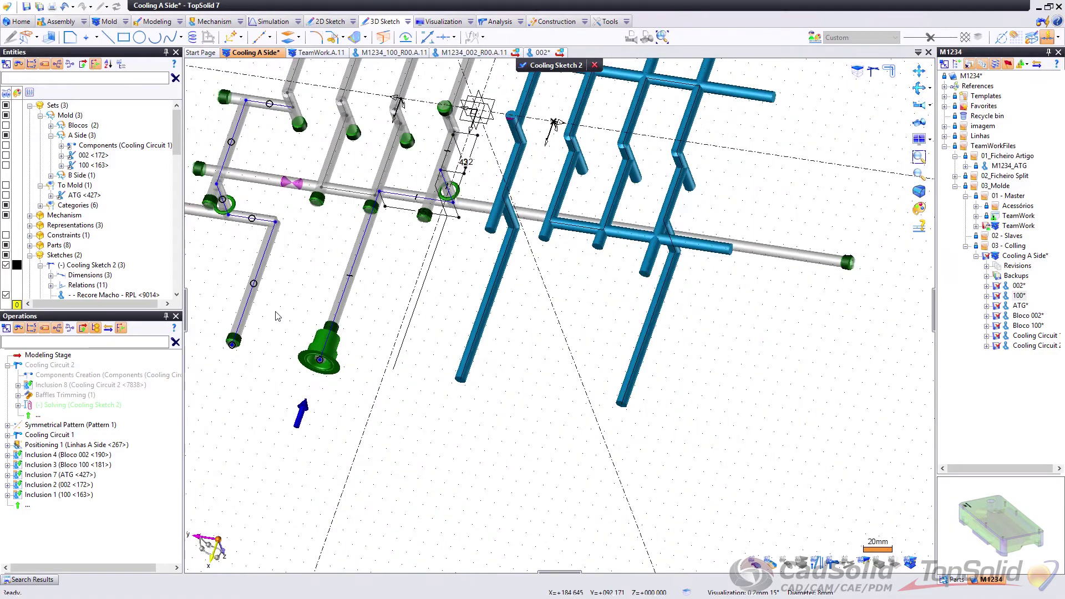
Step: Set Drilling 43 as the circuit's entry and the new long Drilling 45 as its exit
right_click(248, 320)
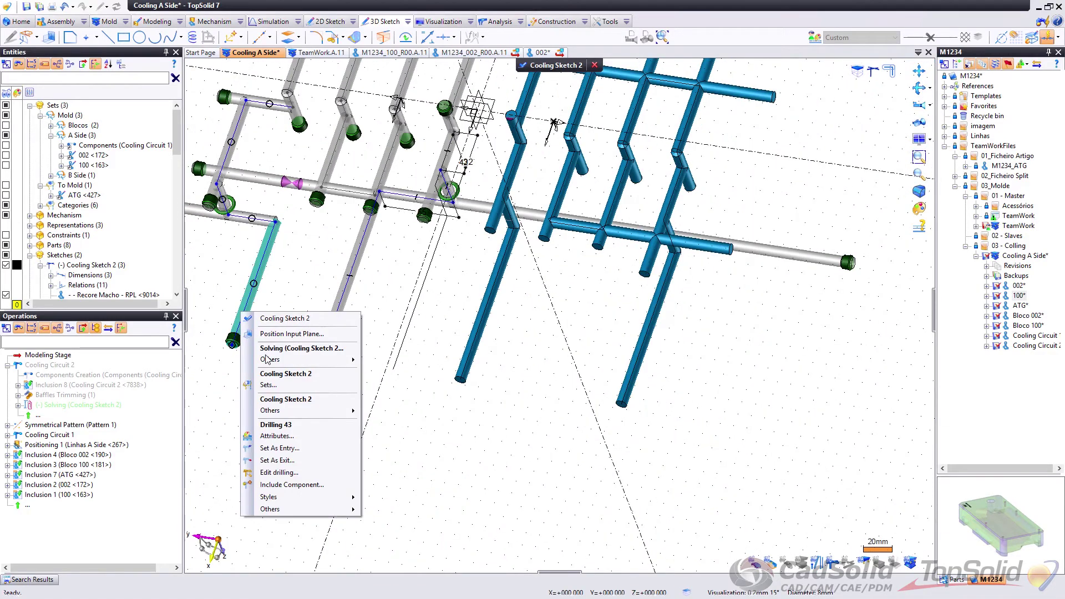
click(292, 452)
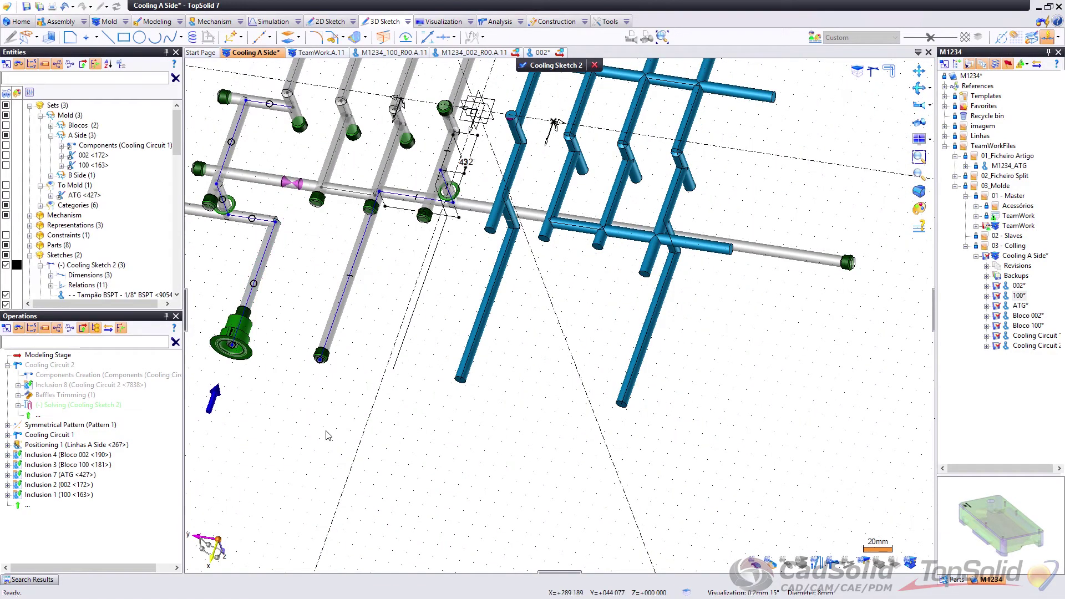
right_click(331, 326)
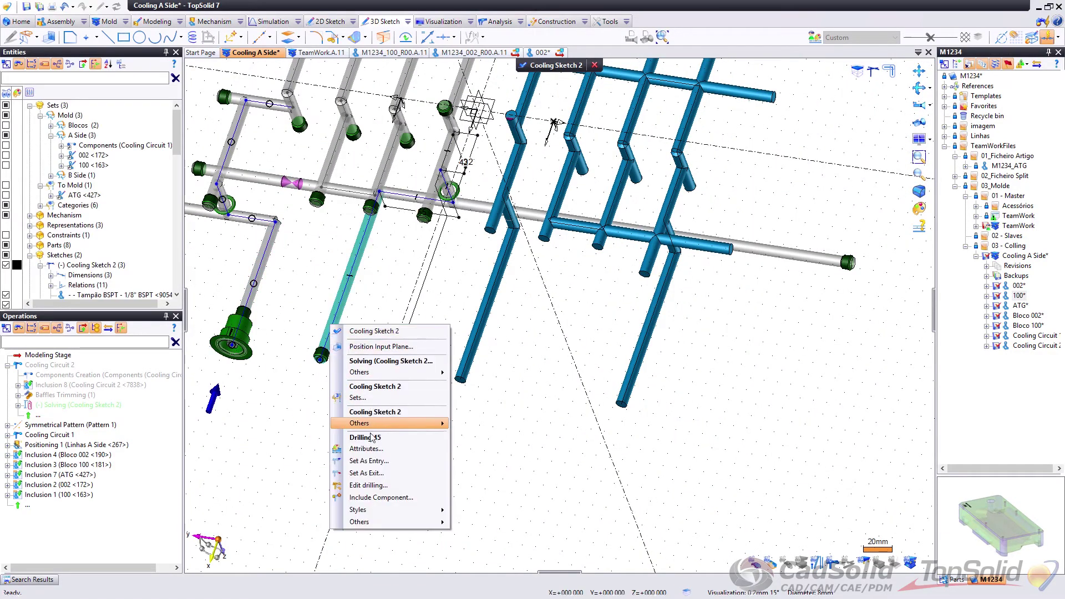
click(376, 475)
middle_drag(374, 395, 386, 367)
scroll(294, 313, down, 5)
scroll(291, 299, up, 5)
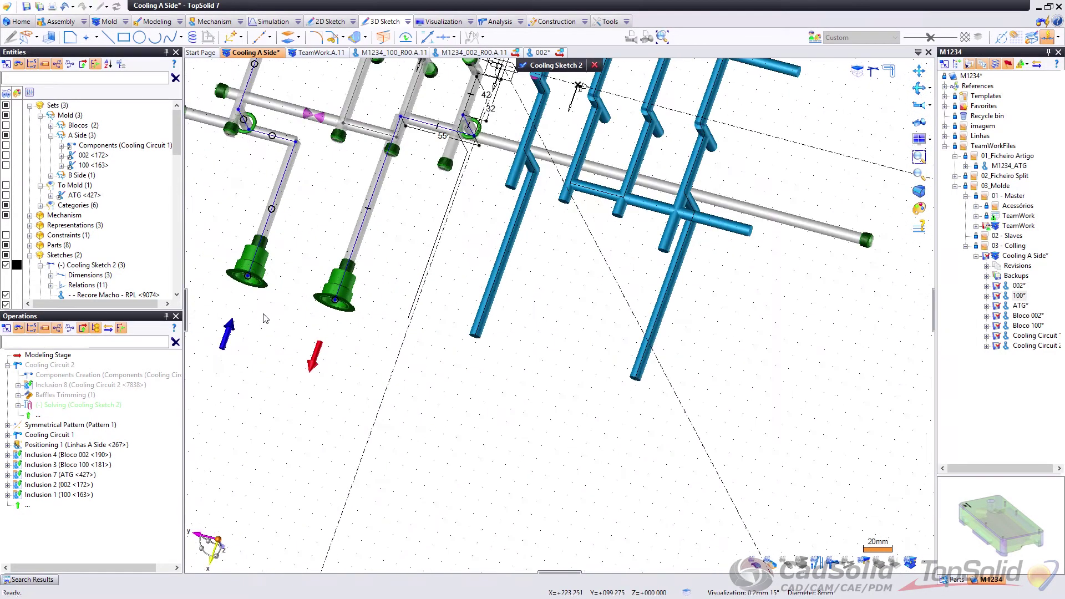
Step: Edit the Recore Macho fitting on the exit drilling and set its ring colour (Cor do Anel) to red
right_click(312, 289)
click(338, 395)
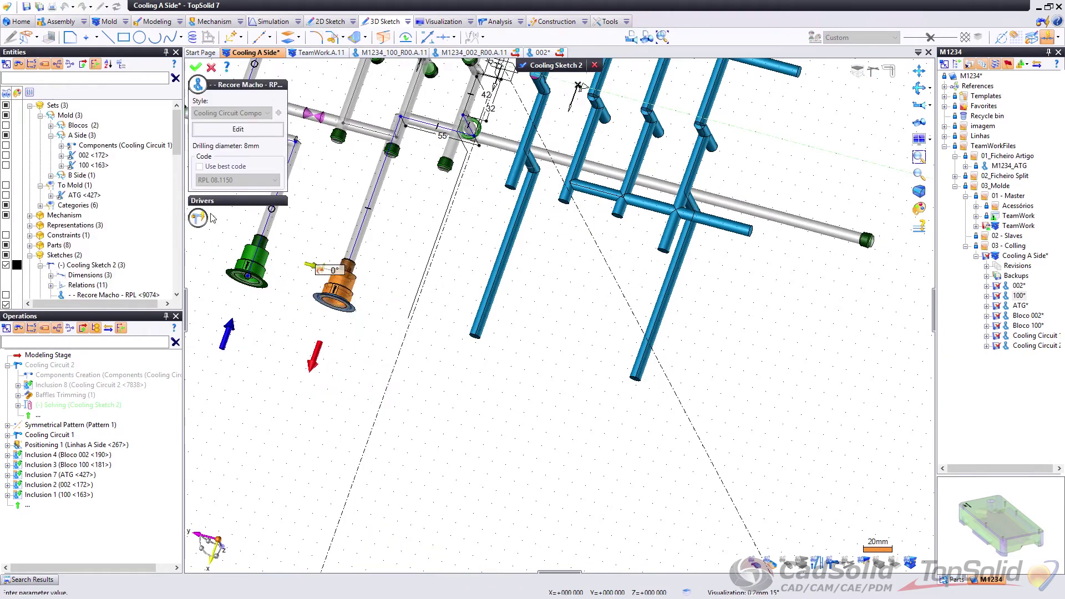
click(231, 201)
click(231, 202)
click(231, 202)
click(230, 272)
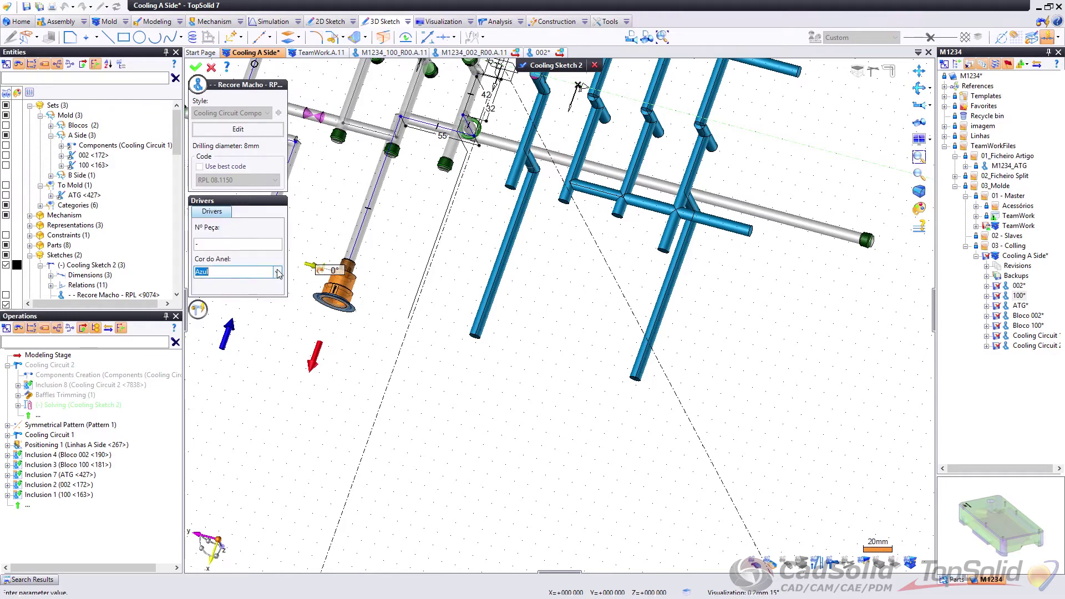
right_click(256, 310)
click(279, 320)
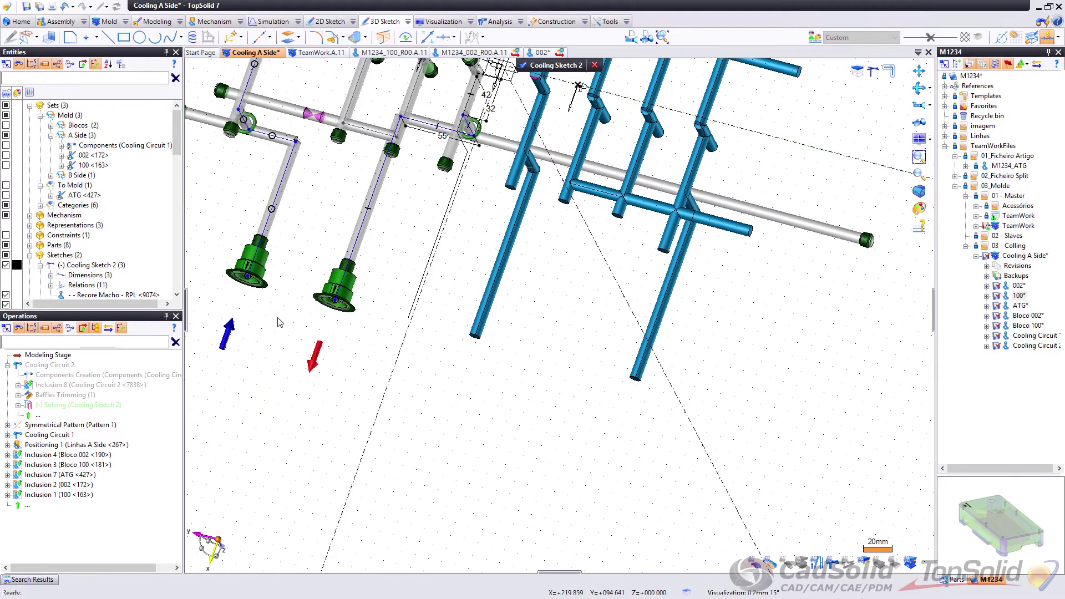
Step: Validate Cooling Sketch 2 and show block 100 together with the updated cooling circuits
mouse_move(464, 246)
middle_down()
mouse_move(488, 159)
mouse_move(532, 215)
mouse_move(495, 193)
middle_up()
click(535, 68)
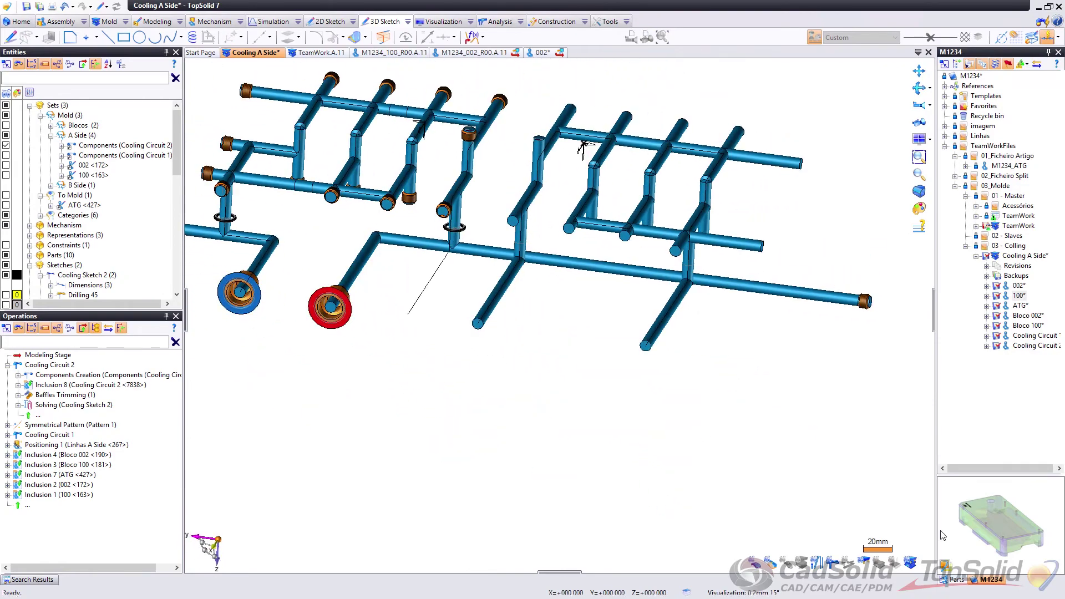
click(771, 568)
middle_drag(649, 343, 633, 322)
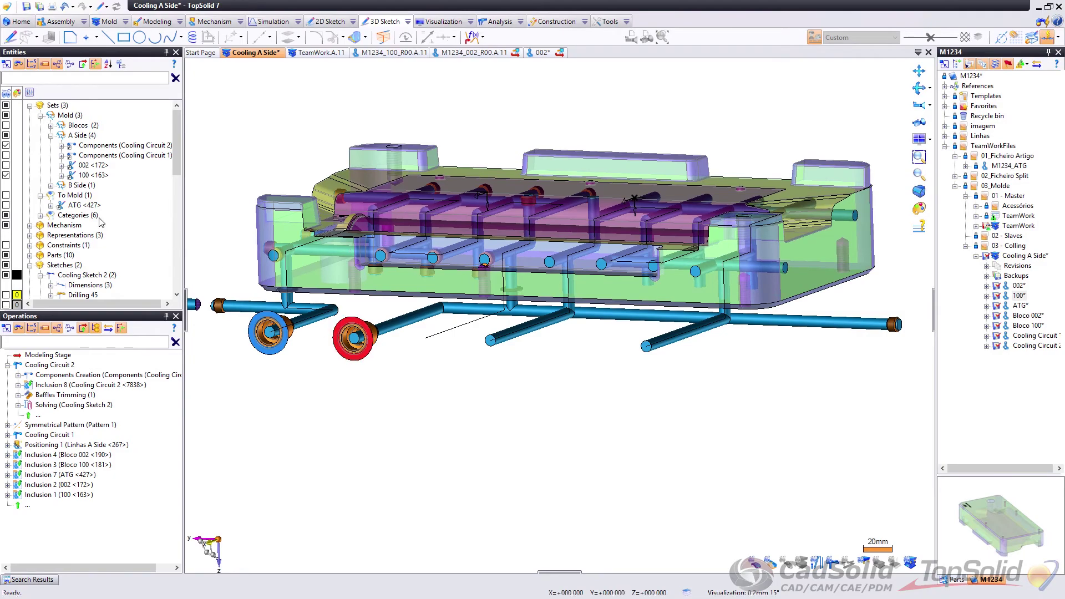
Step: Show plate 002 and hide block 100 to examine the plugs on the vertical drillings of both cooling circuits
click(7, 166)
middle_drag(501, 213, 629, 323)
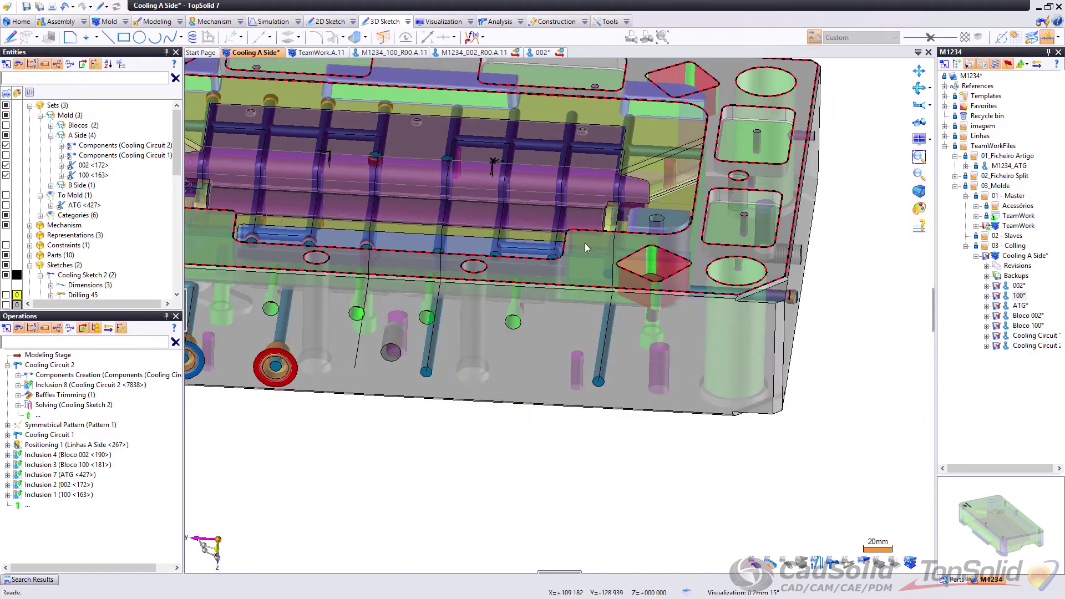
click(837, 566)
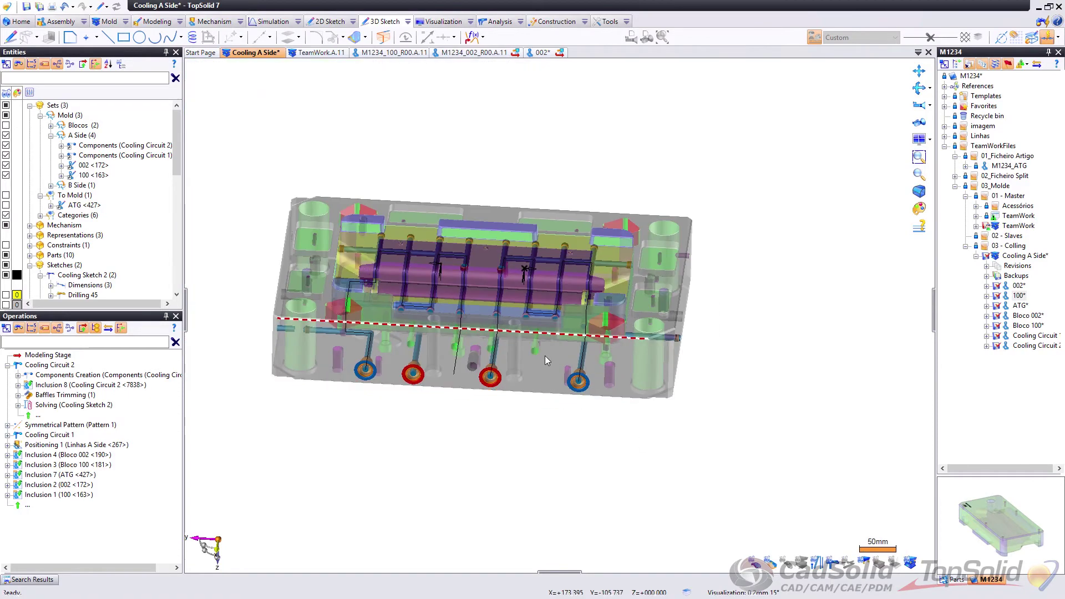
middle_drag(545, 356, 527, 146)
scroll(537, 195, up, 4)
scroll(499, 191, up, 6)
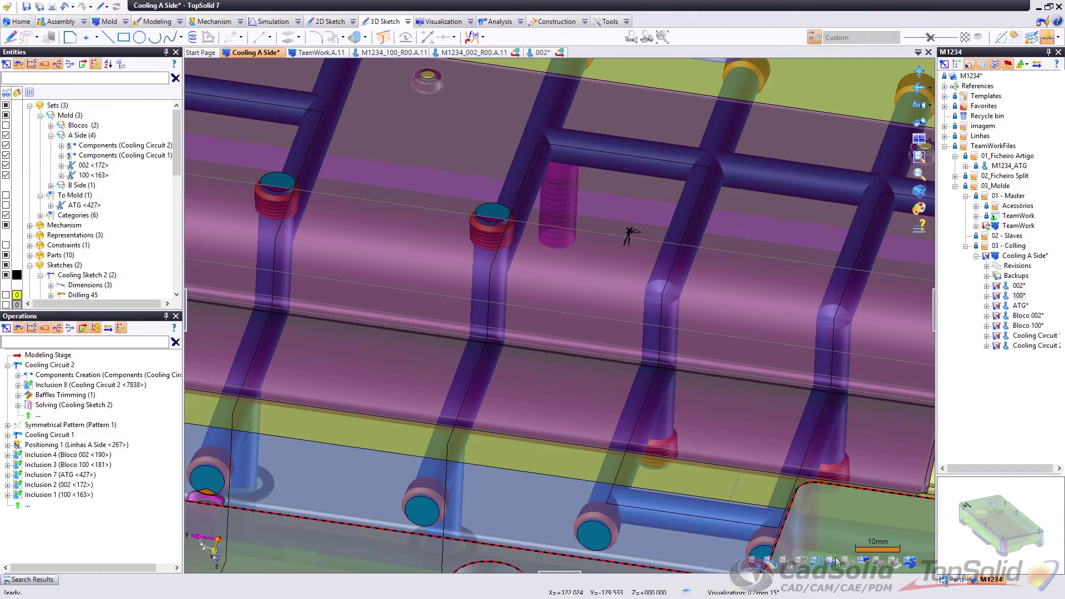
middle_click(587, 280)
middle_drag(581, 270, 448, 236)
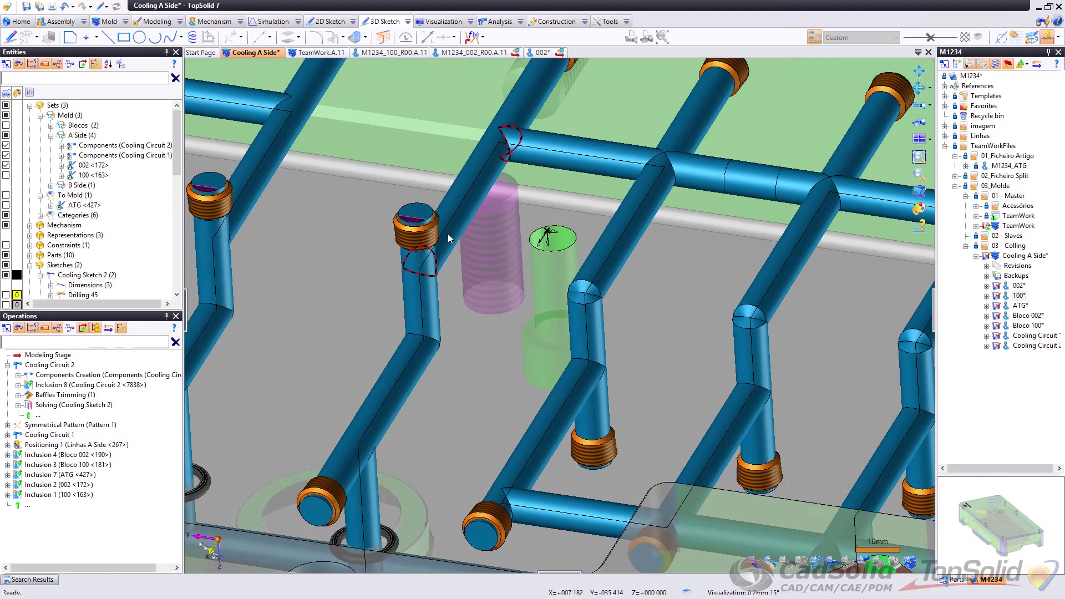
Step: Reverse the direction of vertical Drilling 10 in Cooling Sketch 1 and validate the sketch
right_click(411, 291)
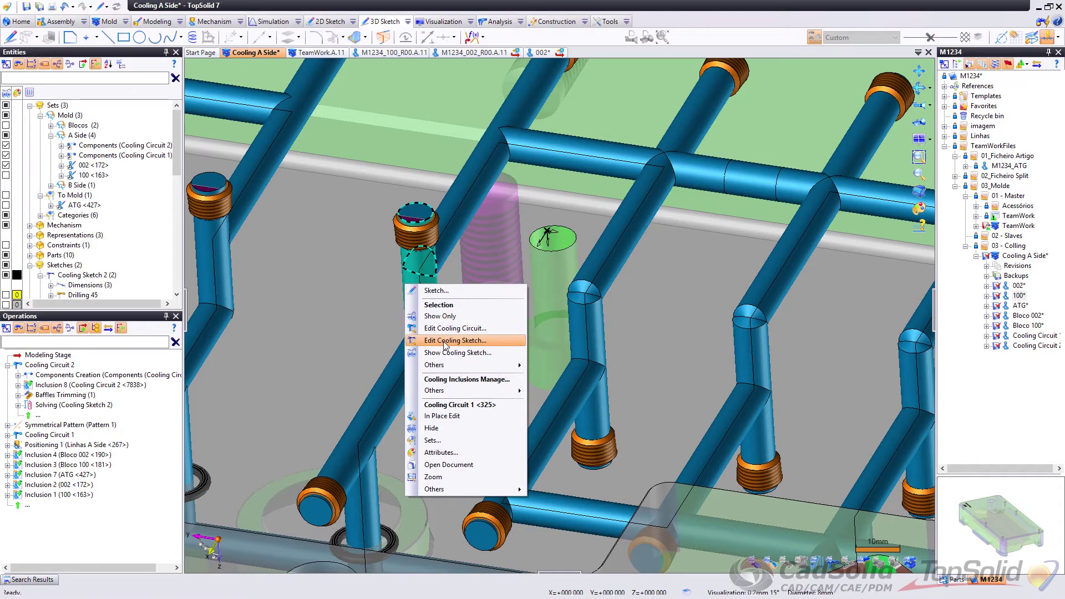
click(444, 341)
double_click(431, 312)
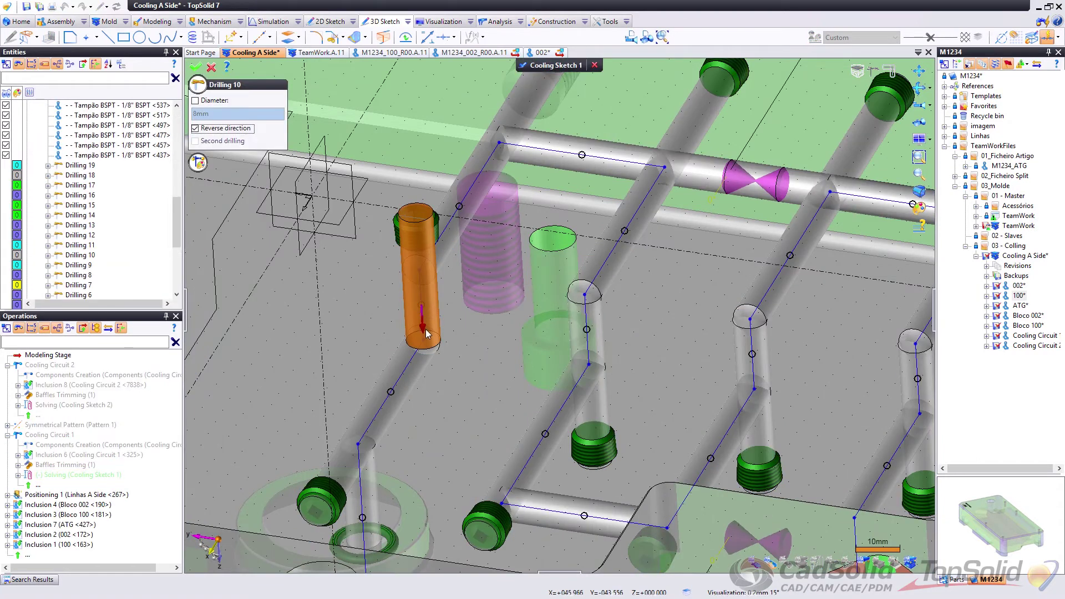
right_click(489, 314)
click(502, 320)
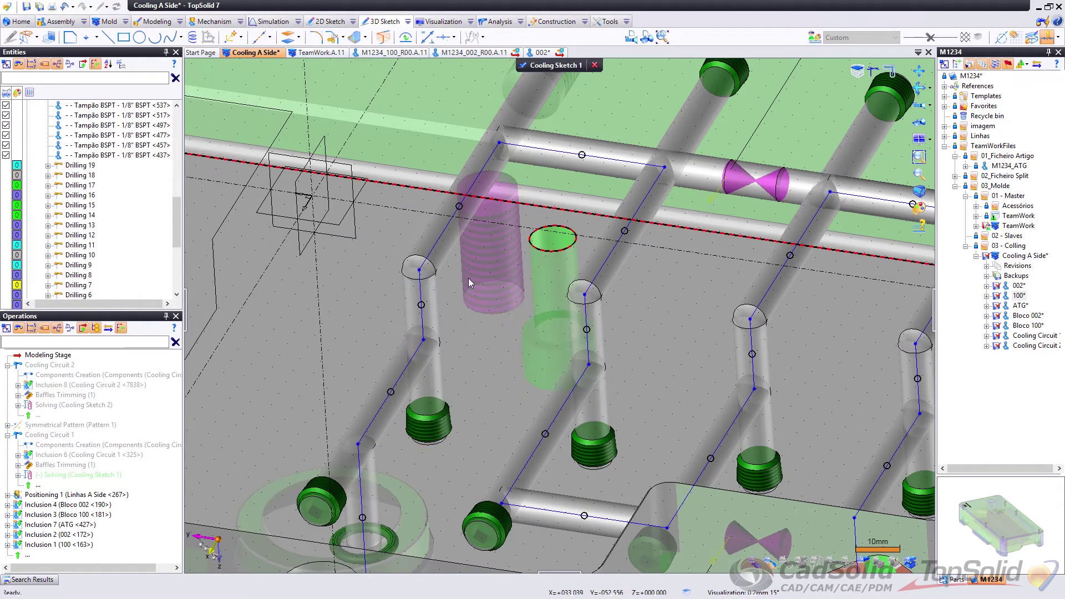
middle_drag(560, 386, 645, 371)
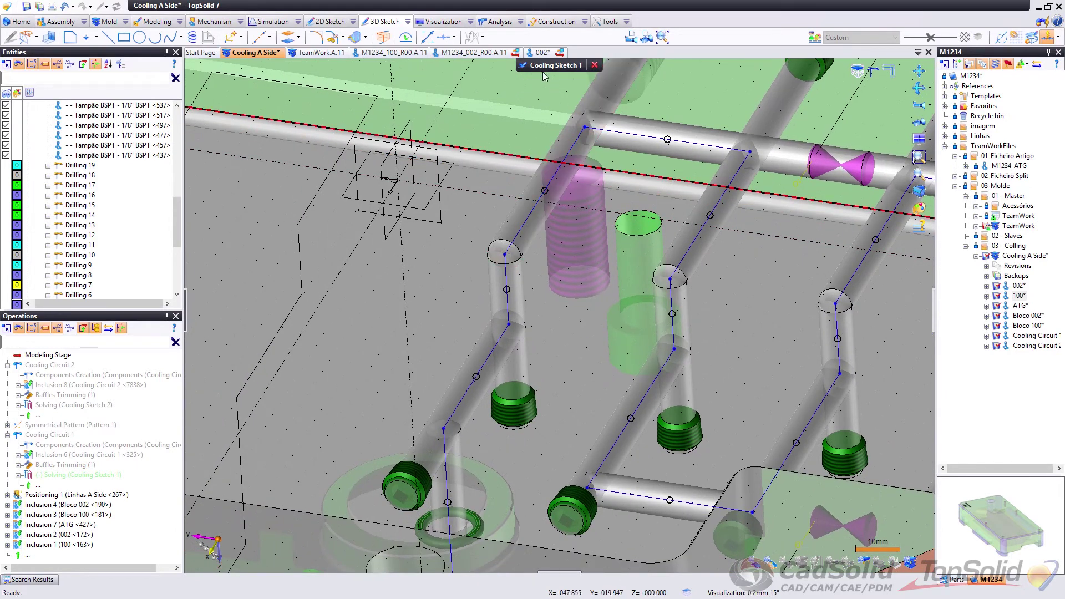
click(527, 66)
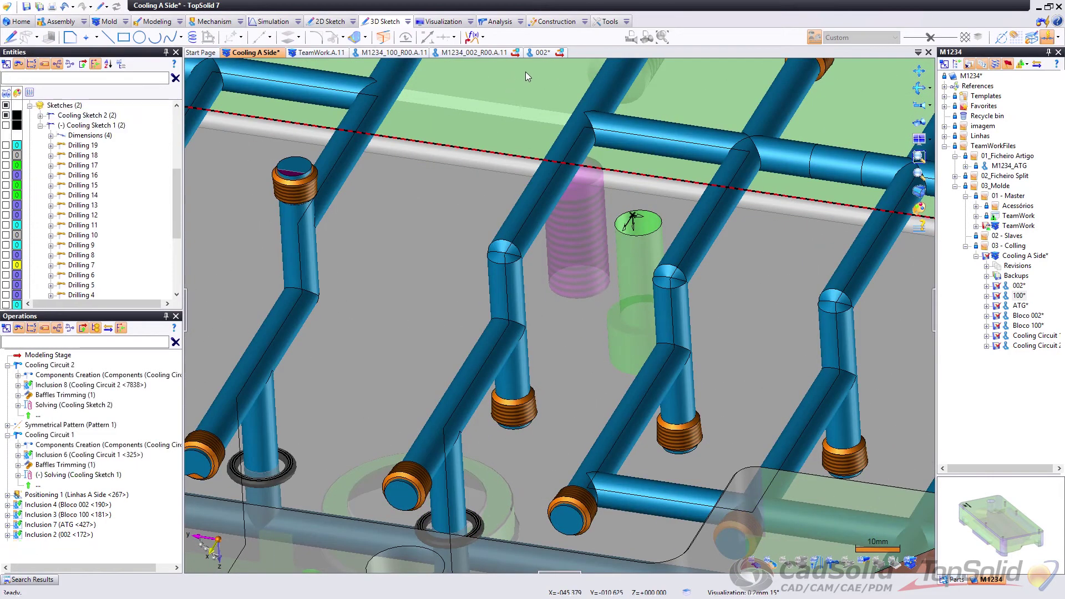
Step: Reverse the direction of vertical Drilling 29 in Cooling Sketch 2 and validate the sketch
right_click(295, 255)
click(339, 306)
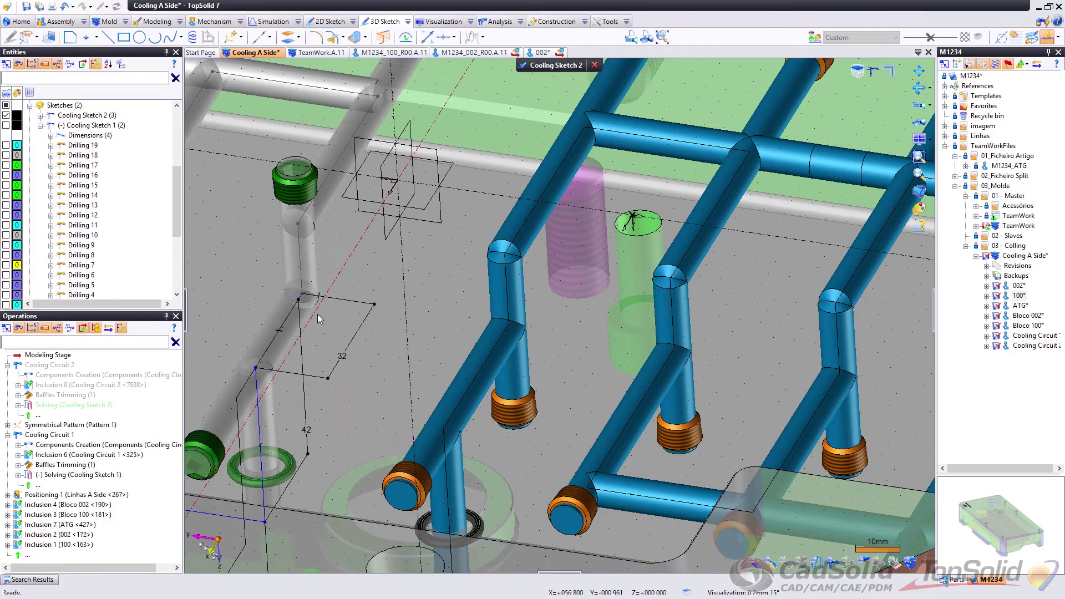
double_click(299, 282)
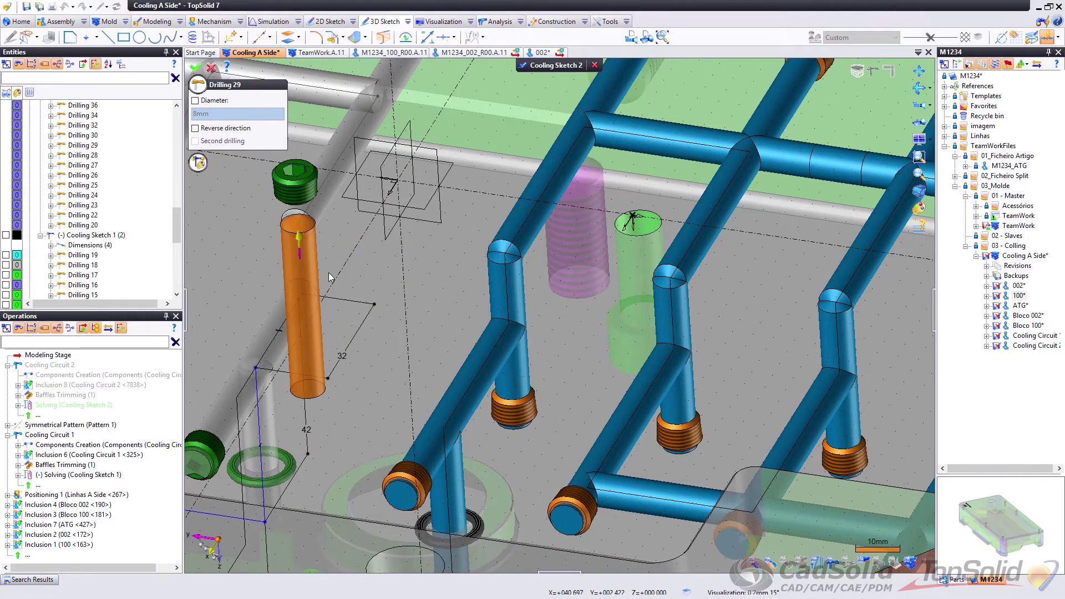
right_click(322, 267)
click(352, 277)
click(526, 66)
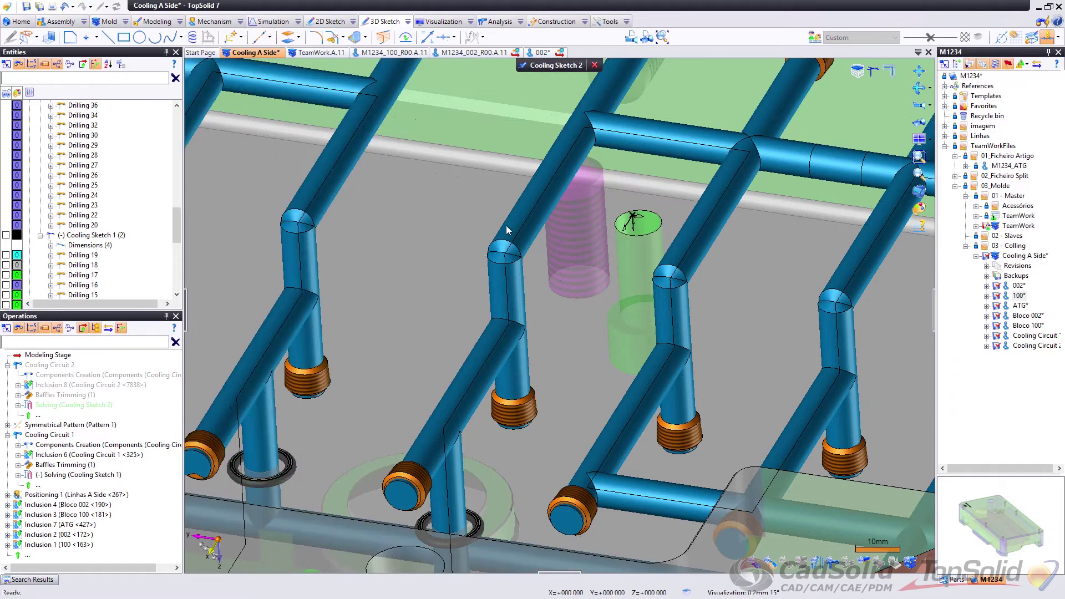
Step: Examine both cooling circuits inside plate 002 and identify parts 002 and 100 in the assembly
scroll(478, 274, down, 4)
middle_drag(459, 270, 451, 301)
scroll(452, 301, down, 5)
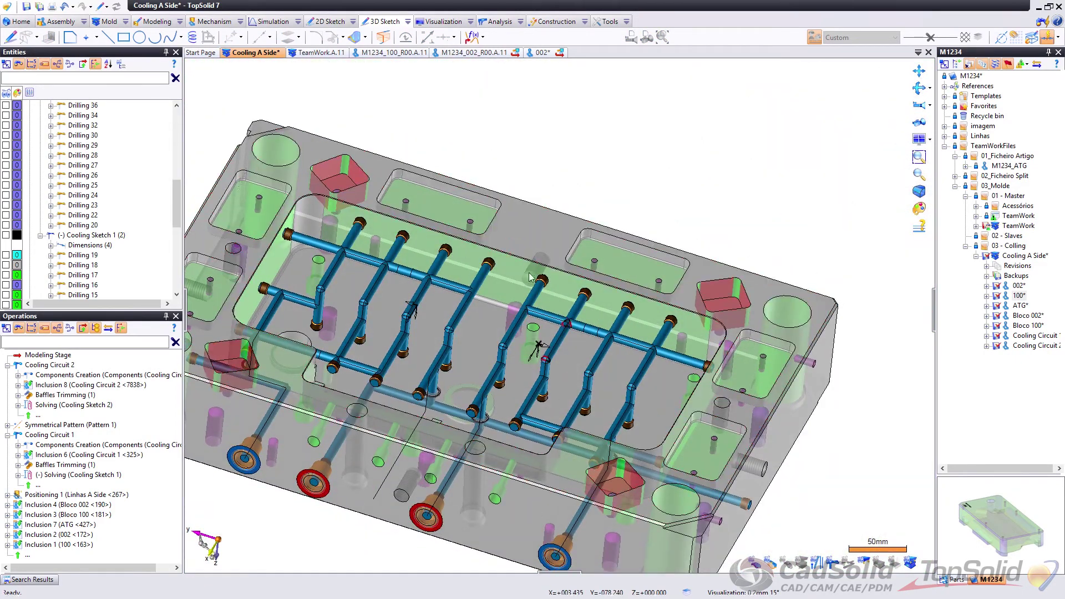
middle_drag(519, 192, 569, 81)
middle_drag(441, 381, 450, 341)
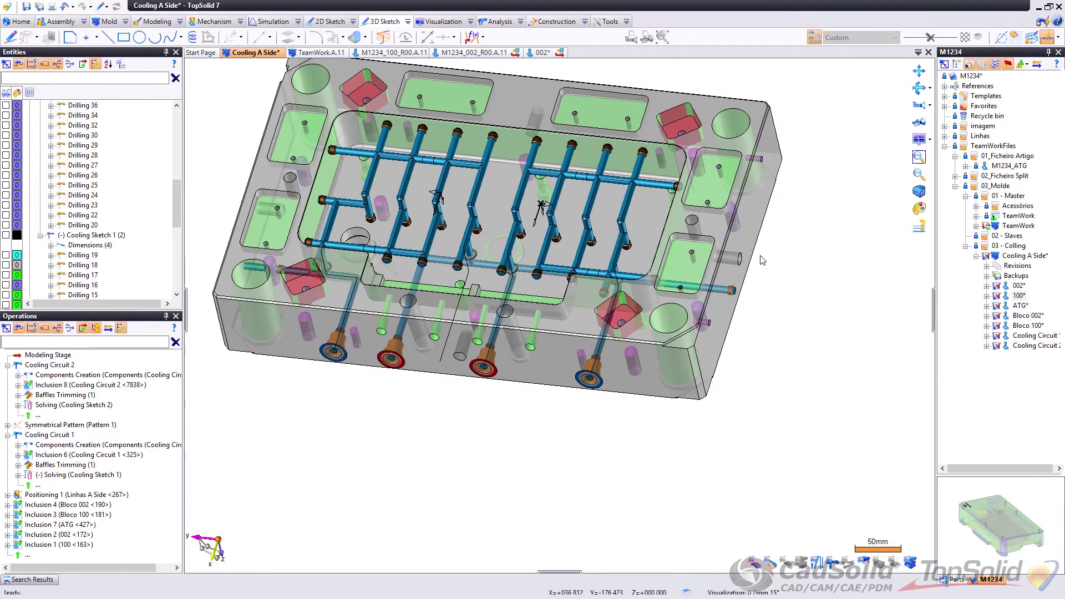
middle_drag(749, 269, 749, 300)
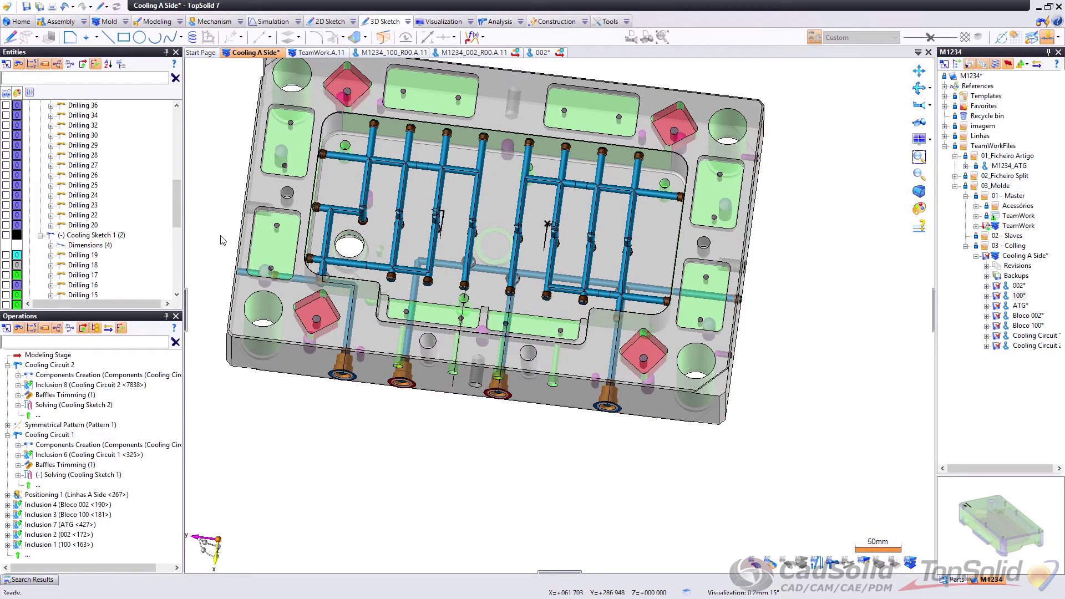
scroll(50, 207, up, 10)
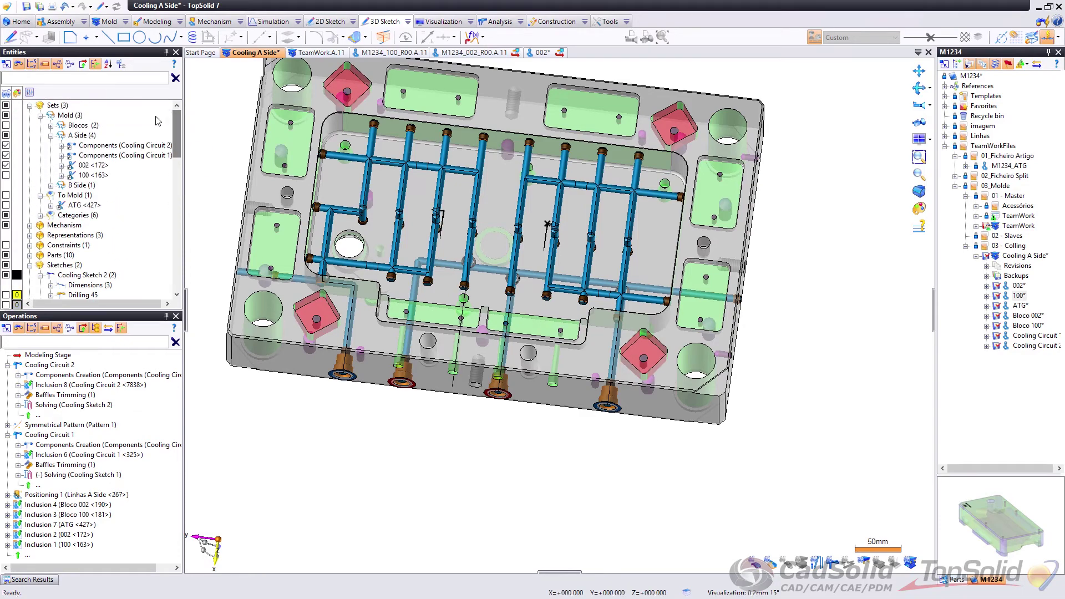
click(50, 136)
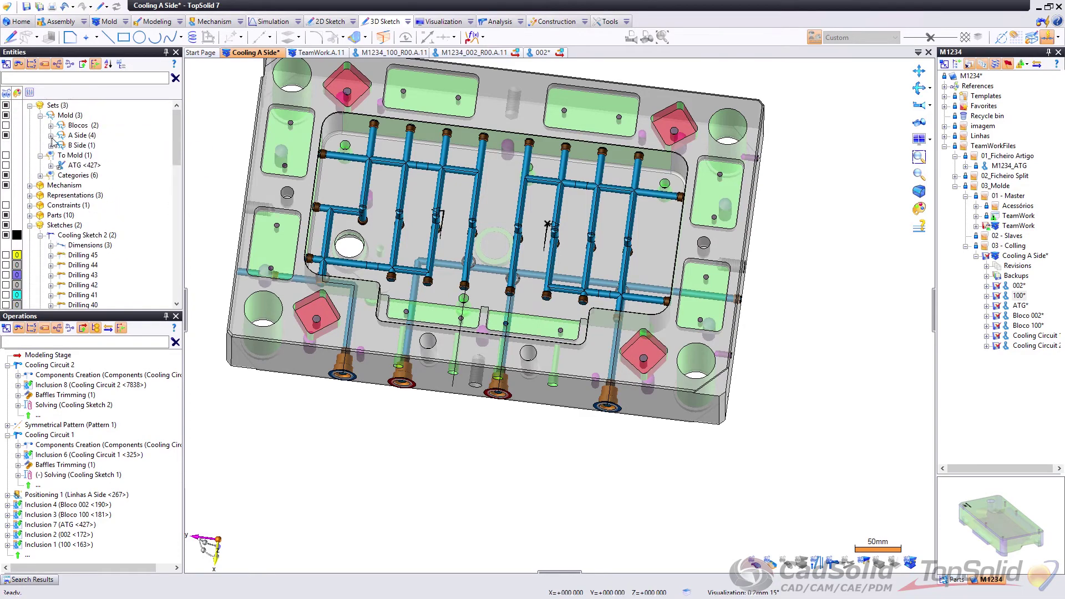
middle_drag(585, 400, 586, 366)
click(588, 374)
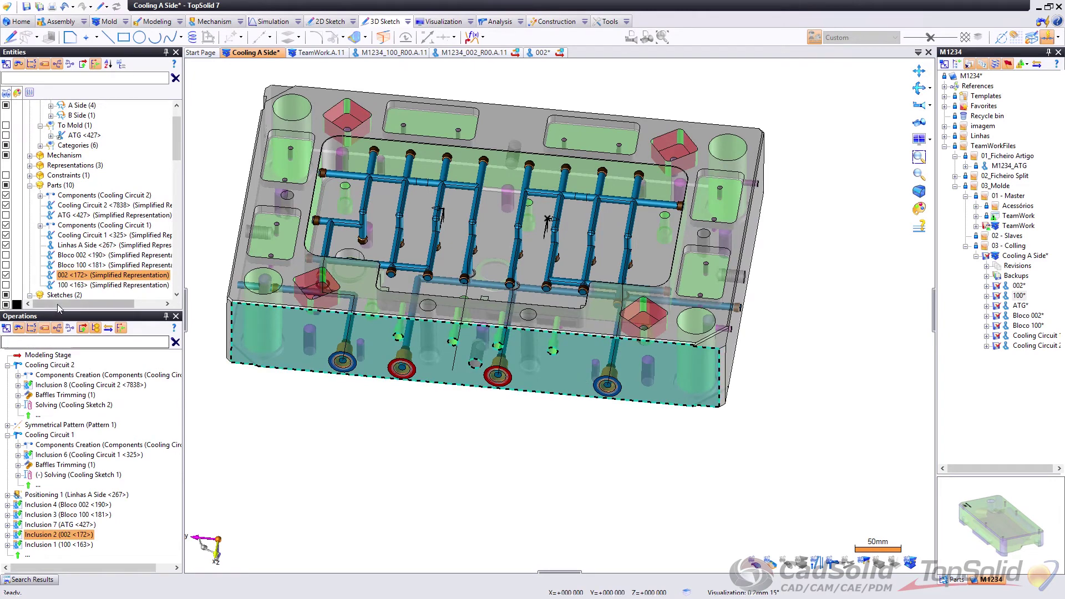
click(67, 285)
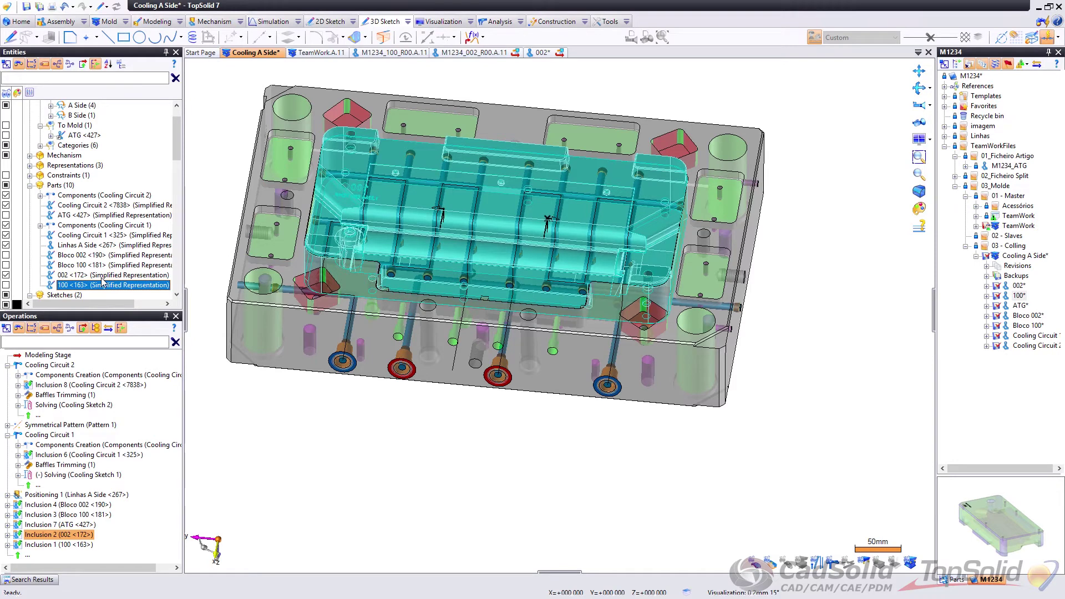
Step: Exclude parts 002 and 100 from the assembly's Simplified Representation
click(30, 166)
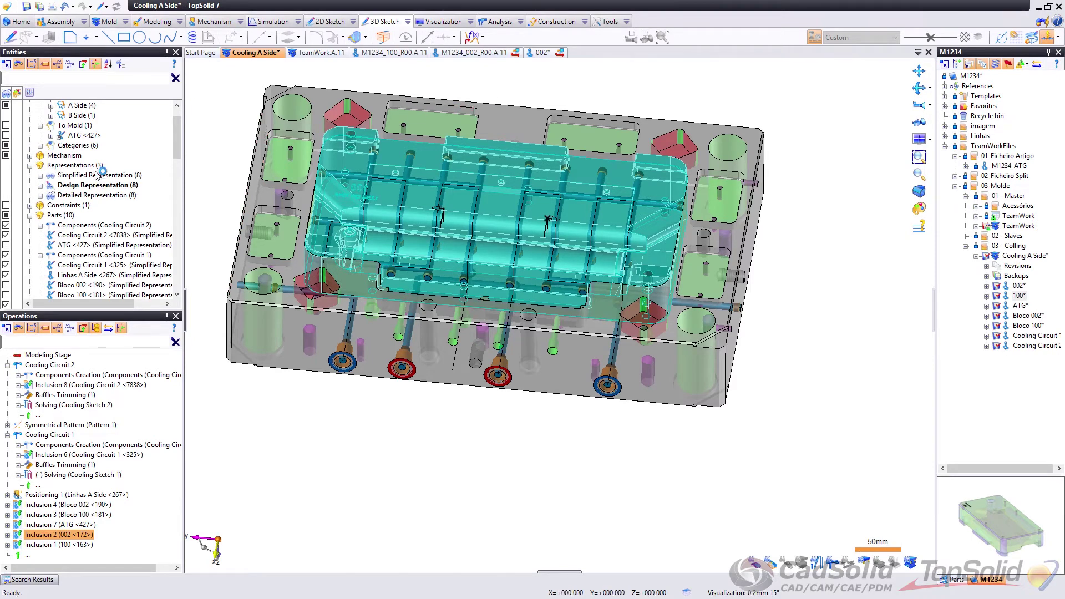
right_click(97, 175)
click(127, 190)
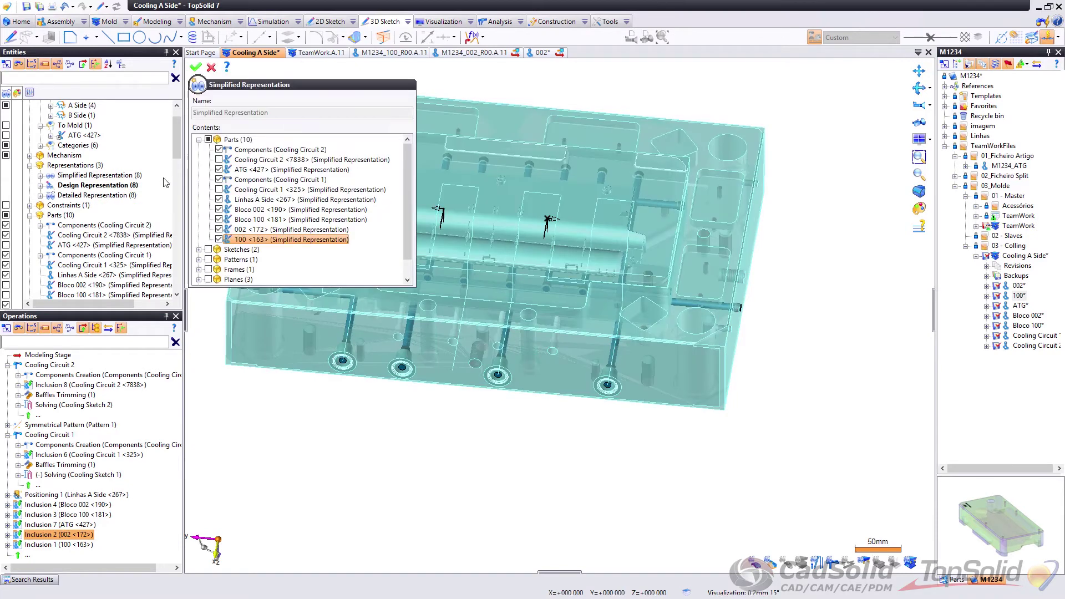
click(219, 230)
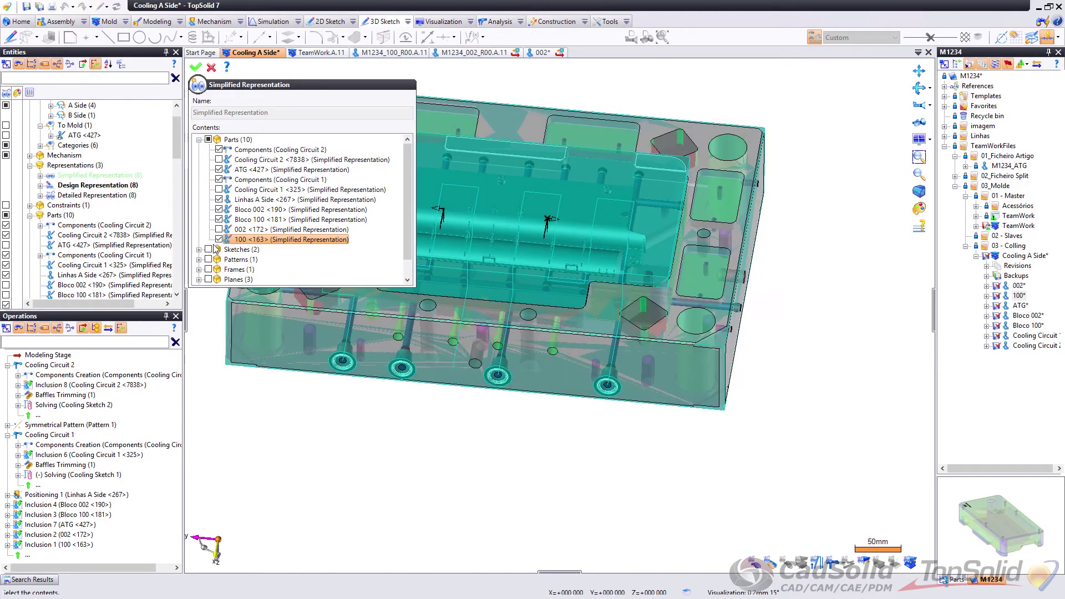
click(219, 239)
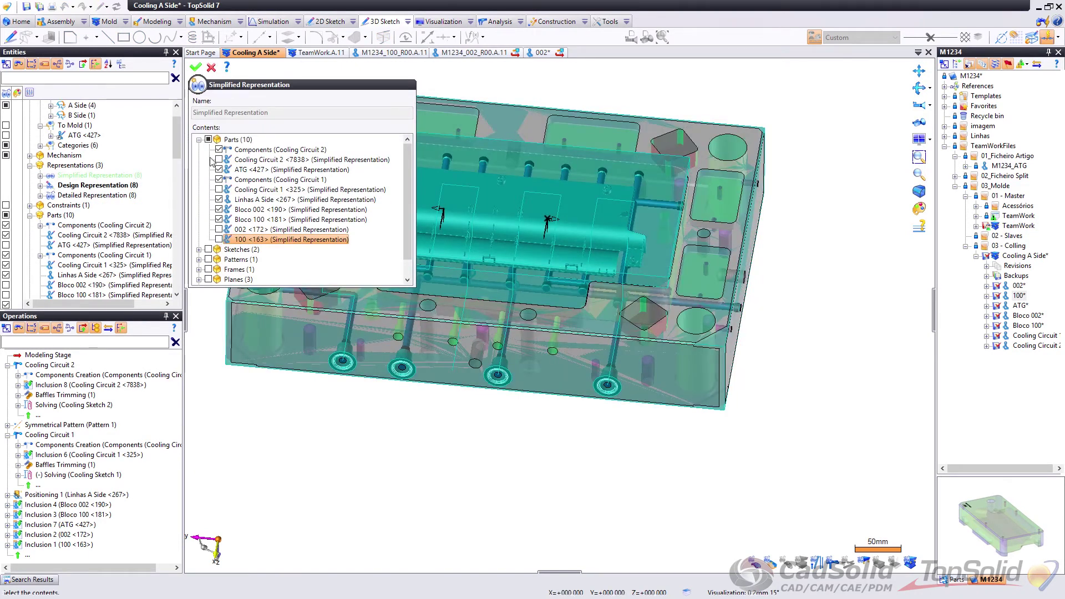
click(195, 67)
Step: Exclude parts 002, 100, Bloco 100 and Bloco 002 from the assembly's Design Representation
right_click(99, 185)
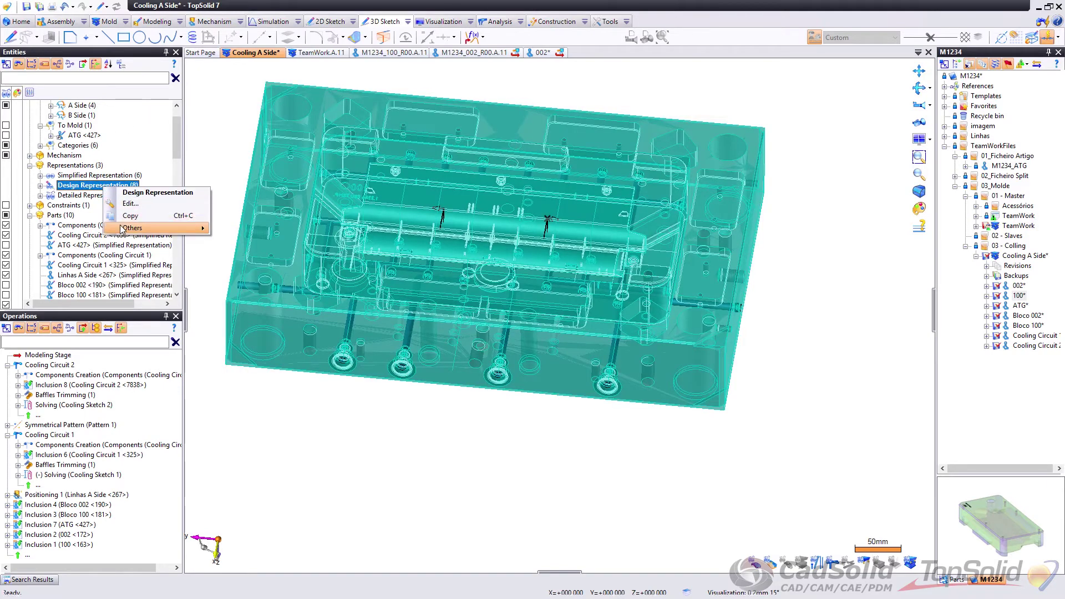
click(195, 198)
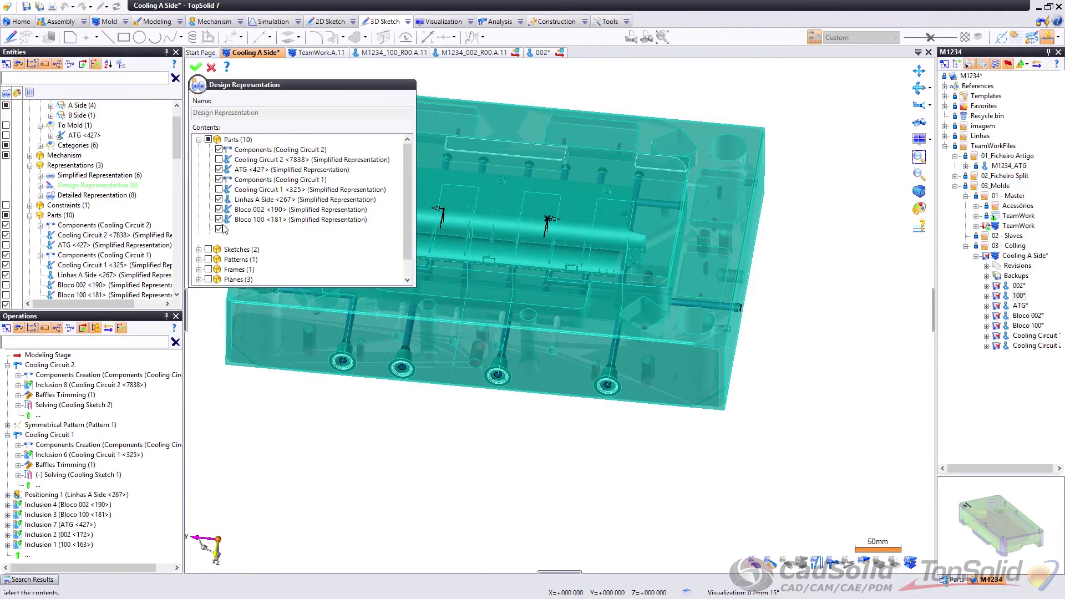
click(219, 229)
click(219, 240)
click(219, 219)
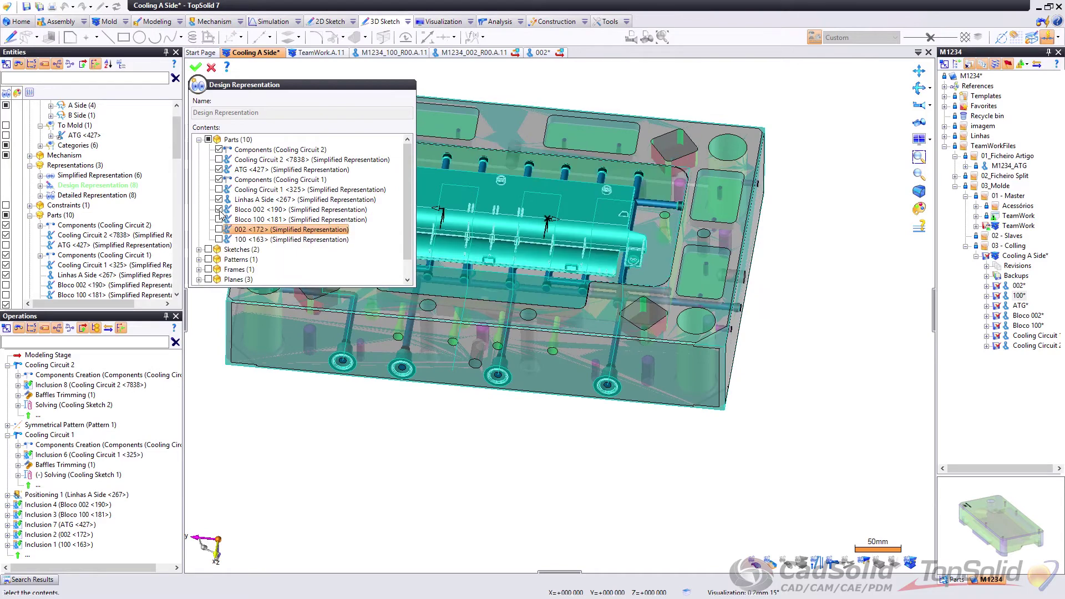
click(219, 210)
click(196, 67)
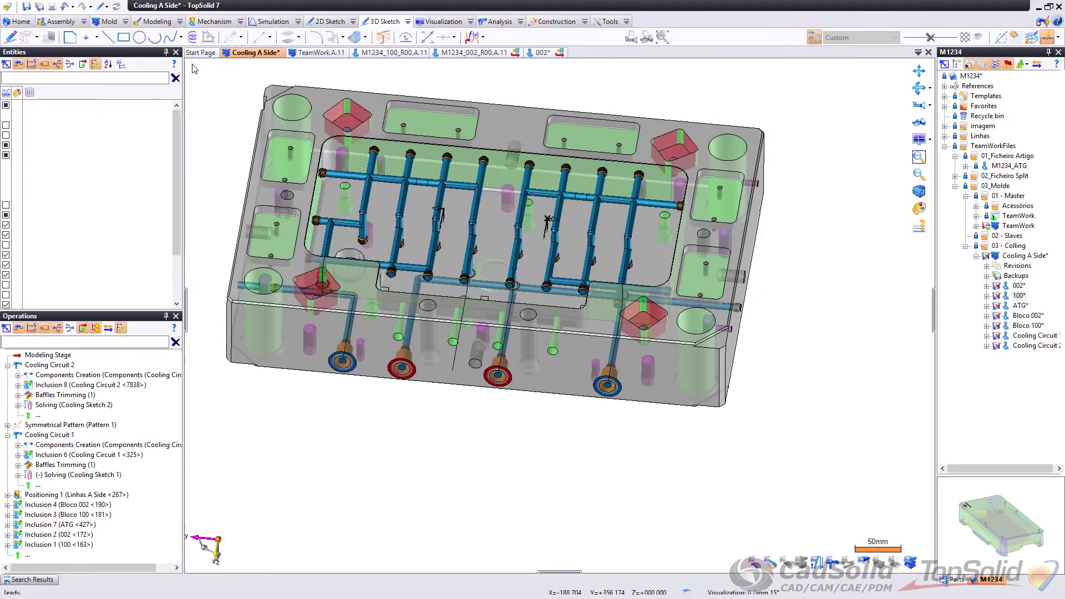
Step: Exclude Bloco 100, Bloco 002, Linhas A Side and ATG from the Simplified Representation
right_click(110, 175)
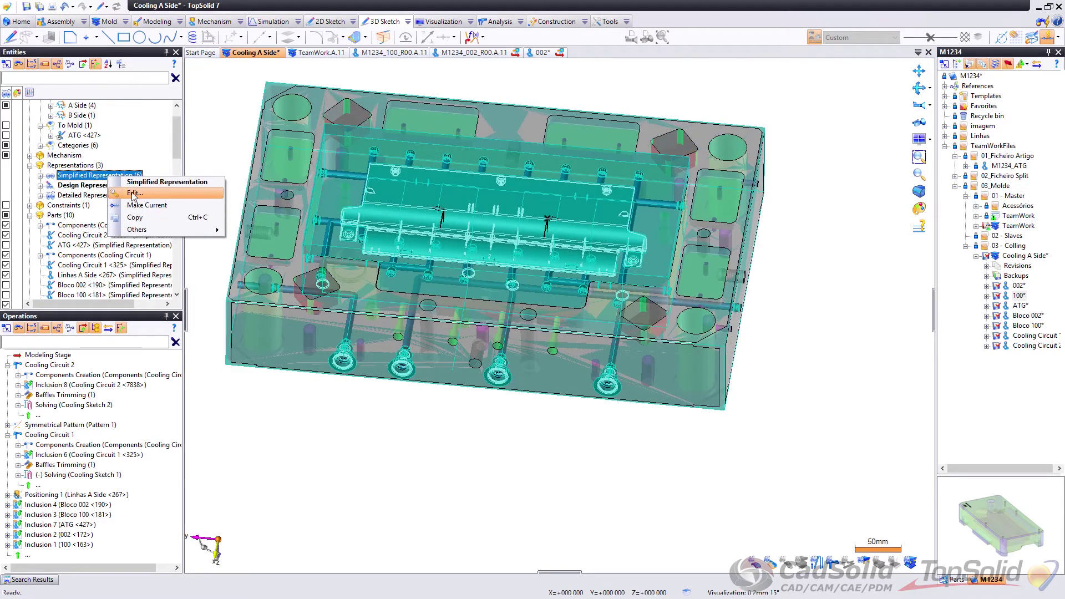
click(135, 193)
click(219, 220)
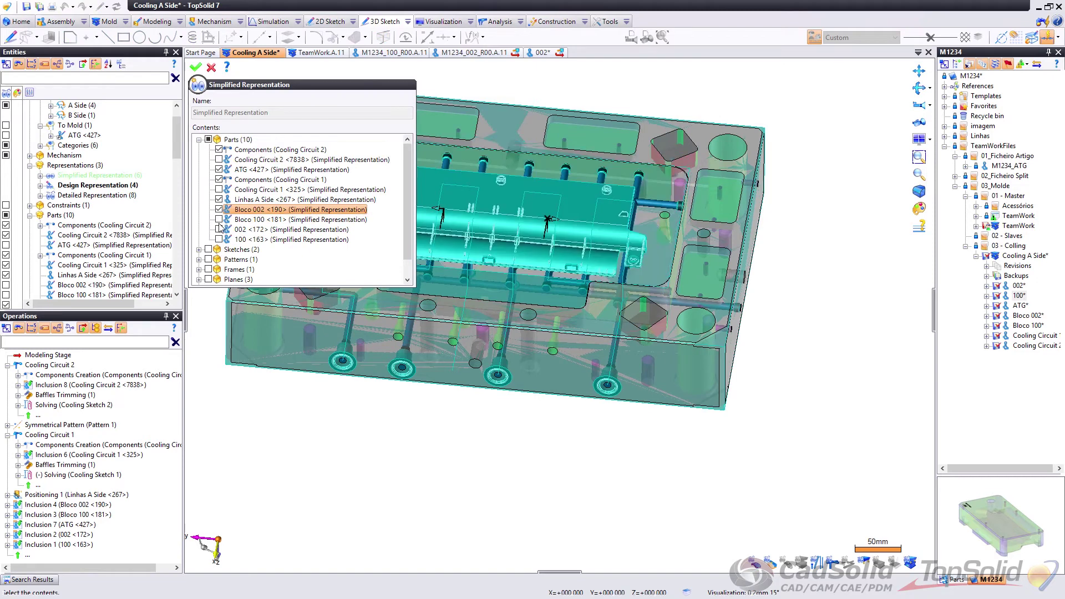
click(220, 210)
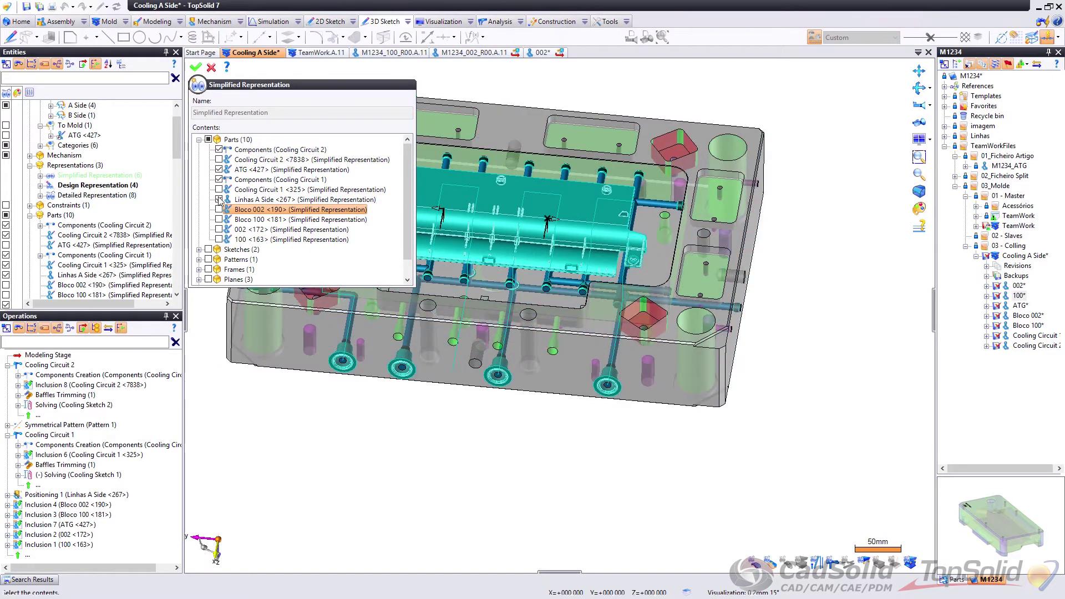
click(219, 200)
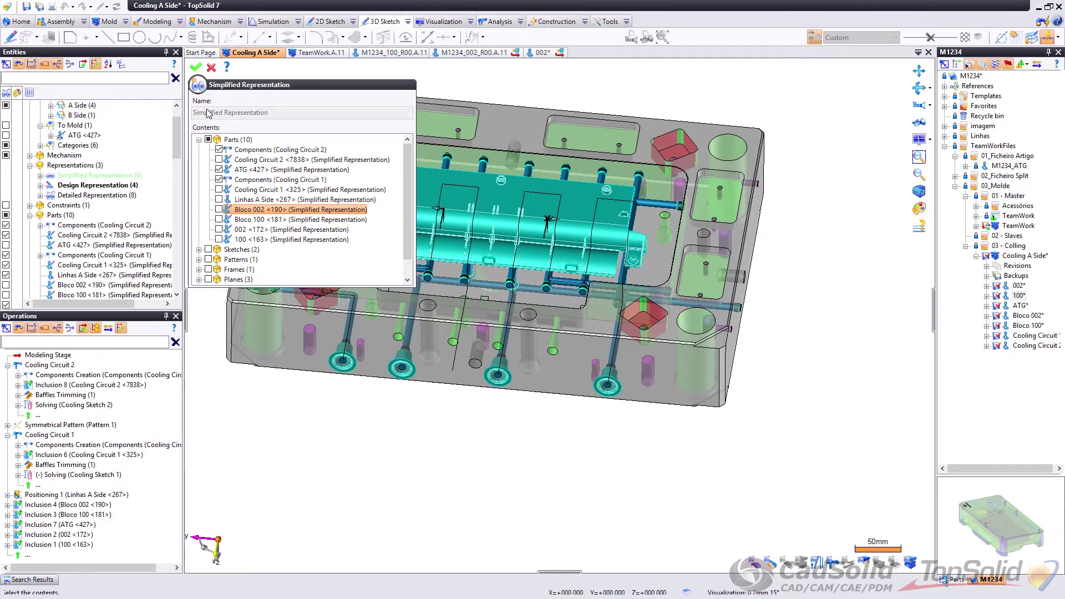
click(219, 170)
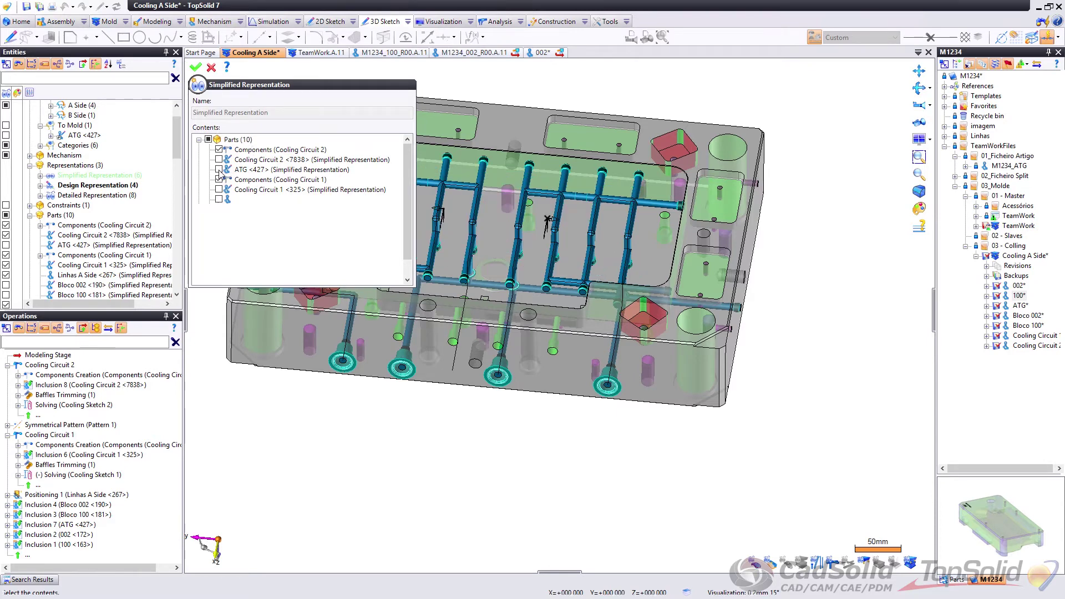
click(195, 68)
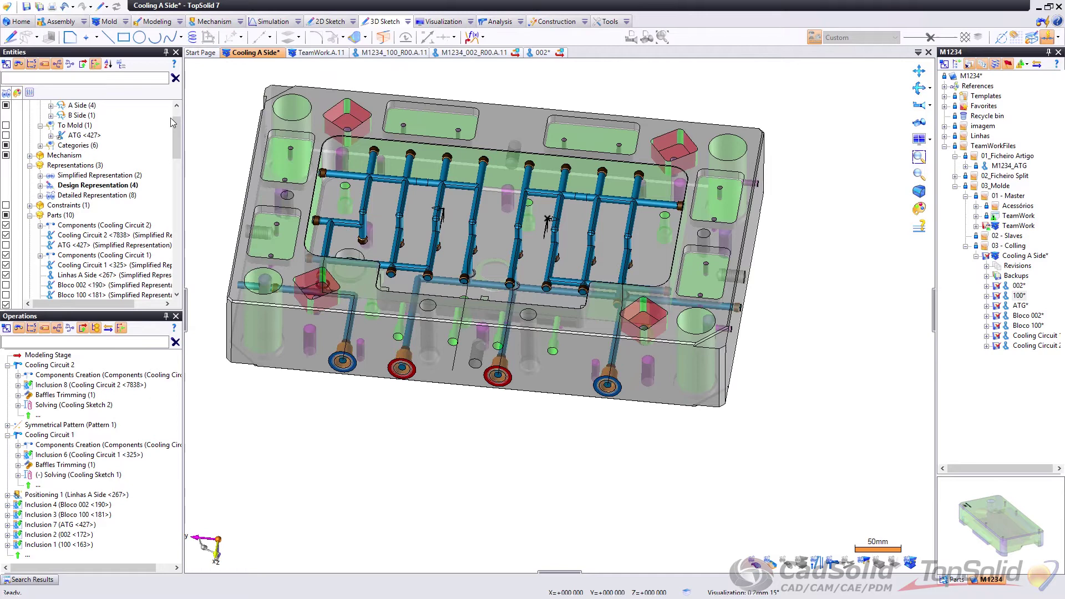
Step: Exclude ATG and Linhas A Side from the assembly's Design Representation
right_click(122, 187)
click(146, 202)
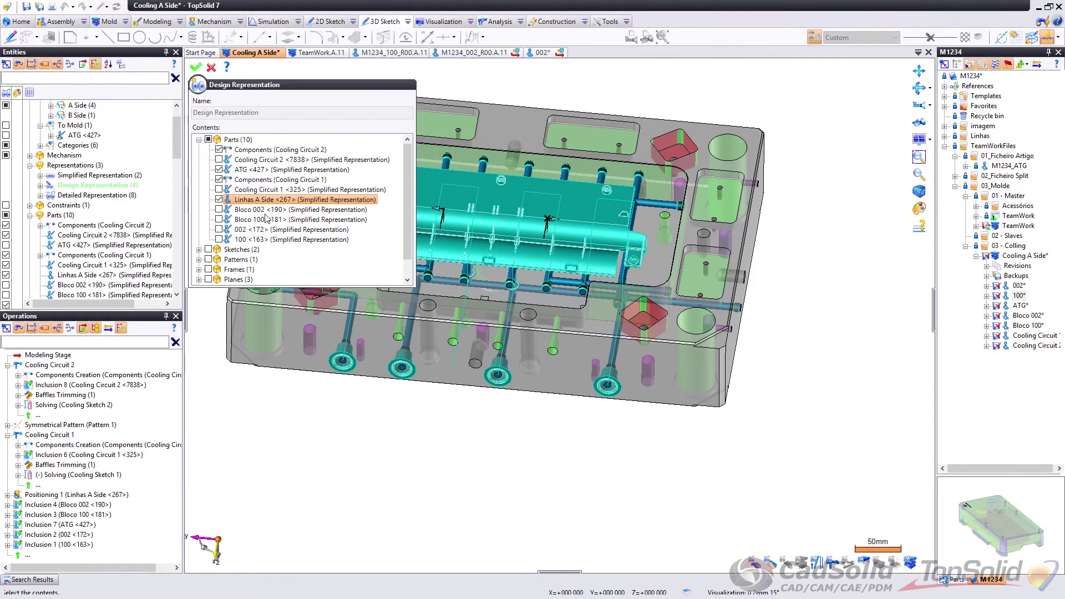
click(219, 170)
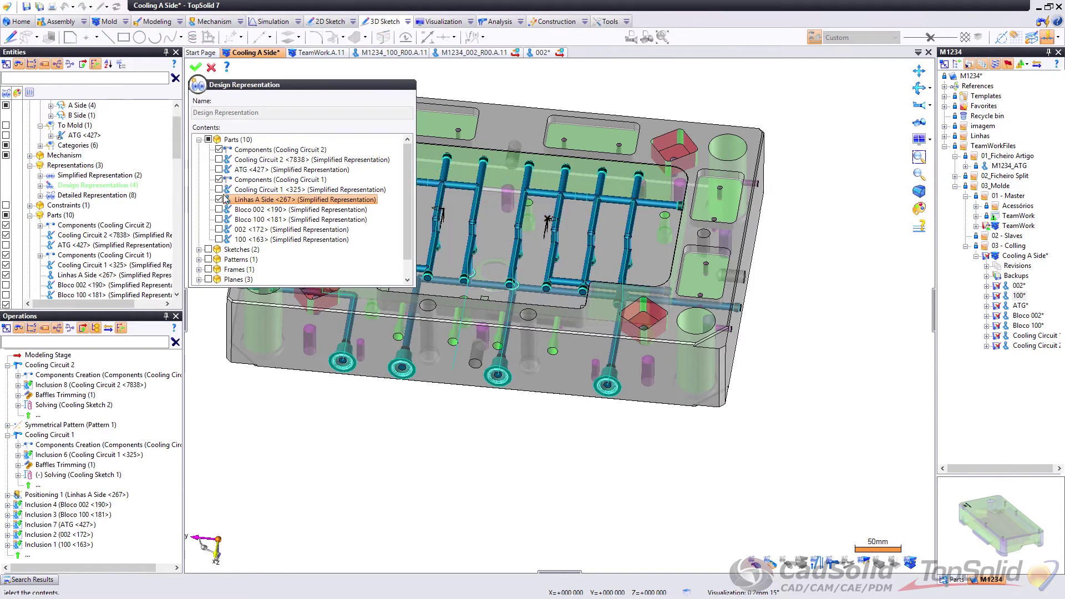
click(219, 200)
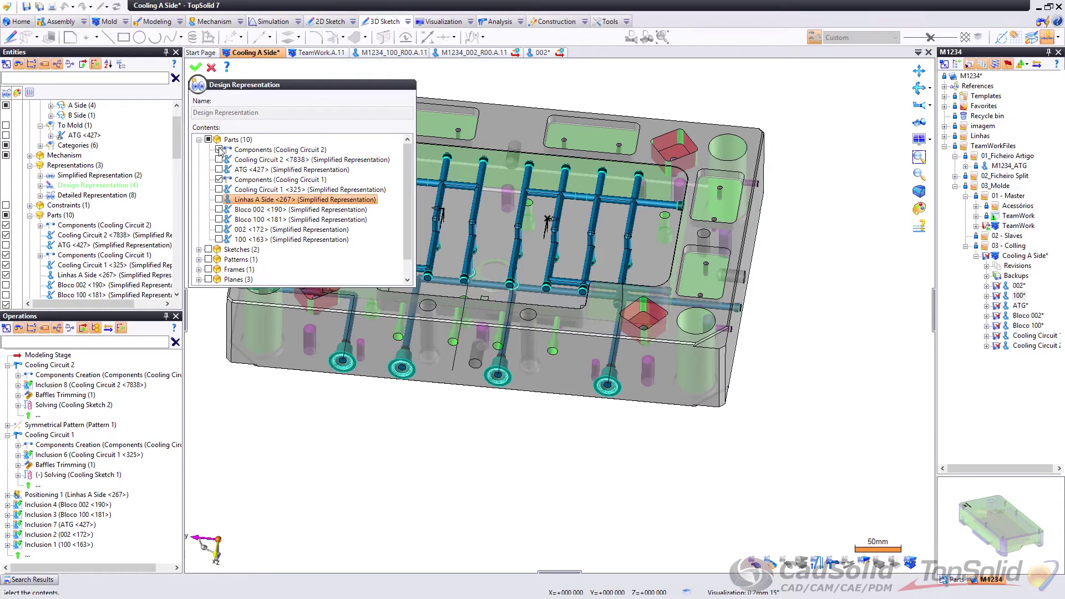
click(195, 68)
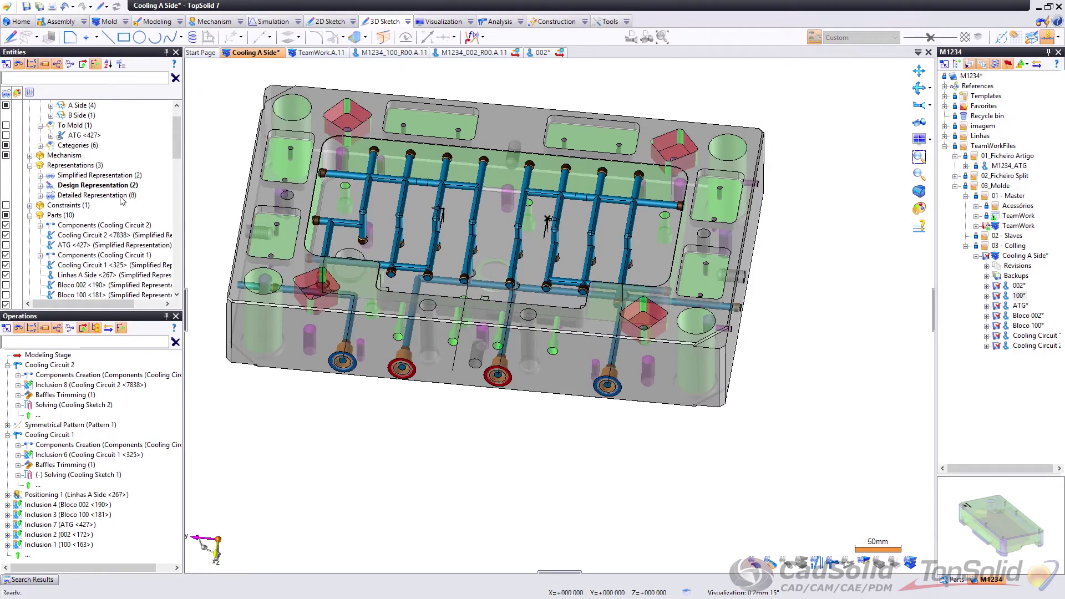
Step: Exclude parts 100, 002, Bloco 100, Bloco 002, Linhas A Side and ATG from the Detailed Representation, keeping only both circuits' components
right_click(121, 197)
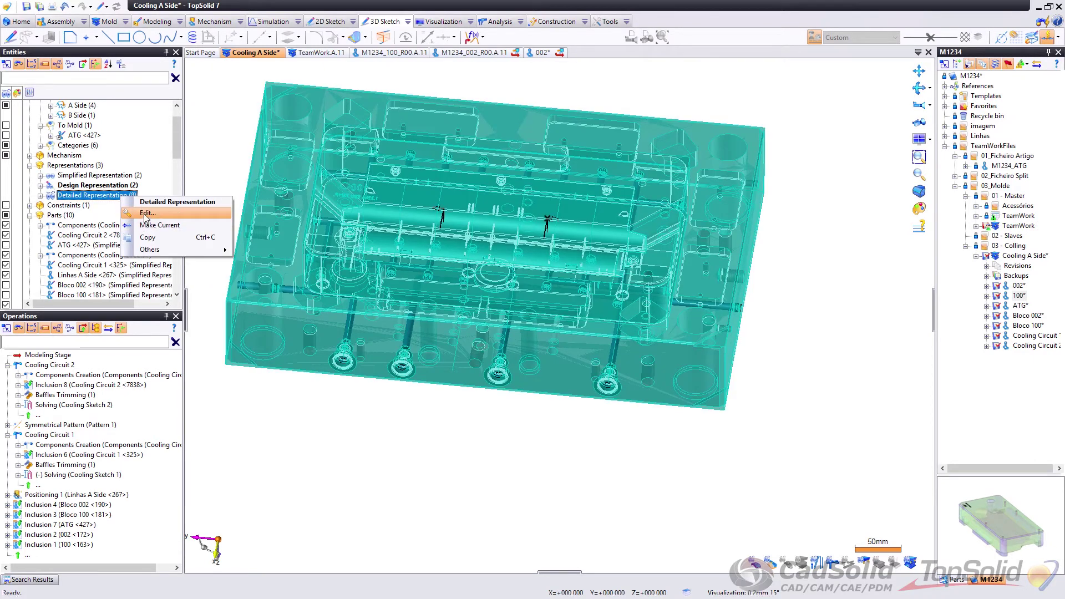
click(147, 214)
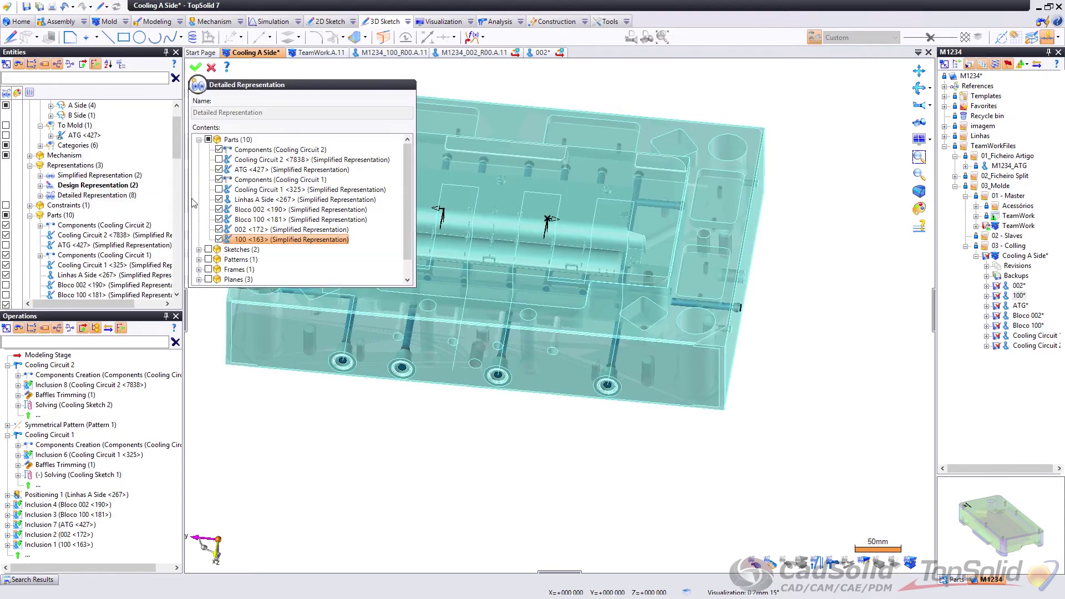
click(219, 239)
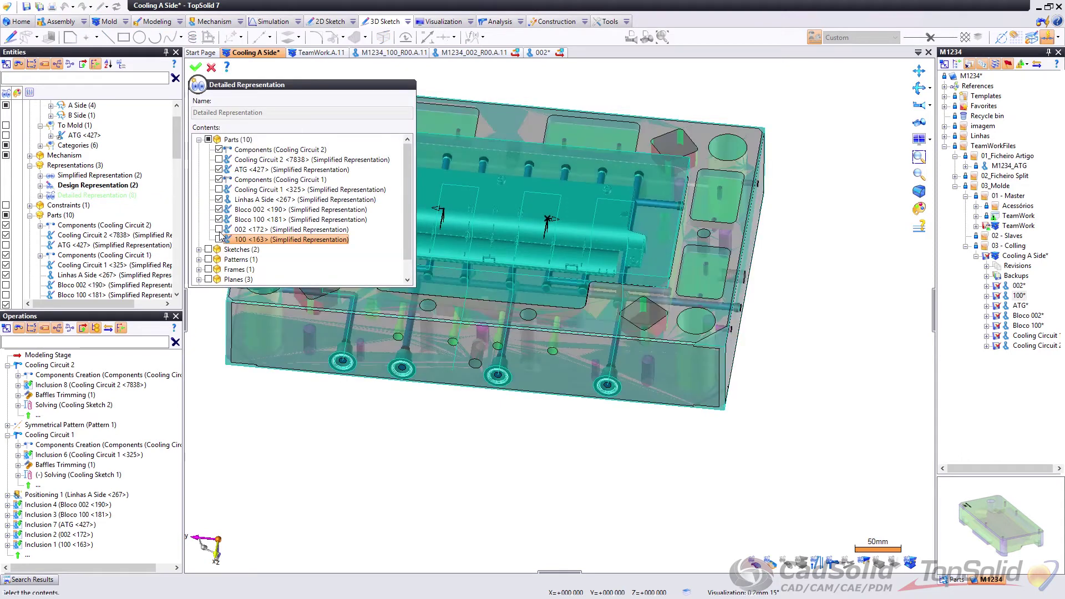
click(219, 229)
click(219, 219)
click(219, 210)
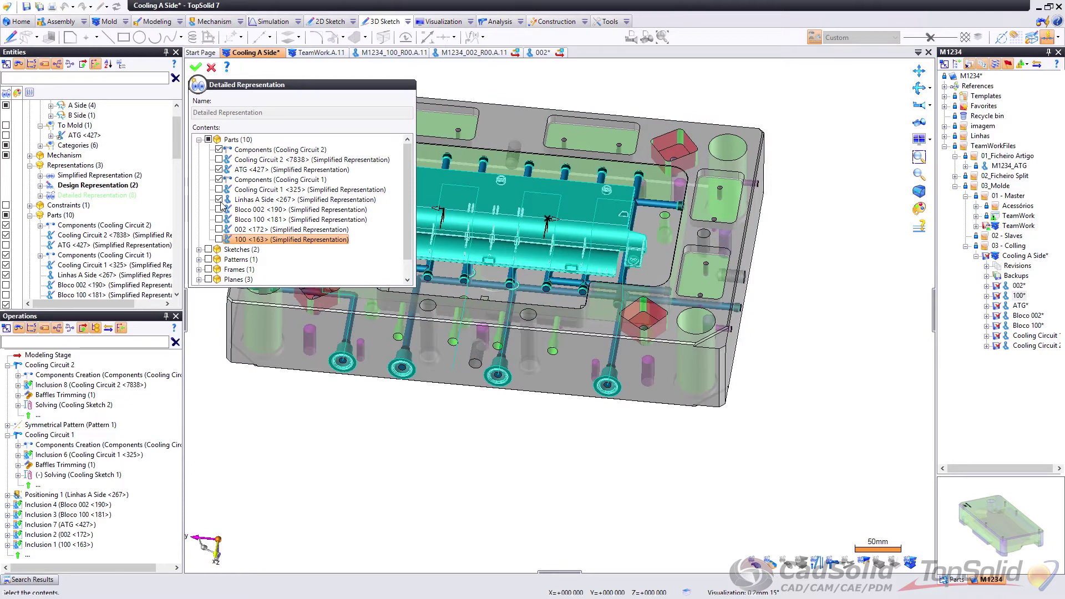
click(219, 200)
click(219, 169)
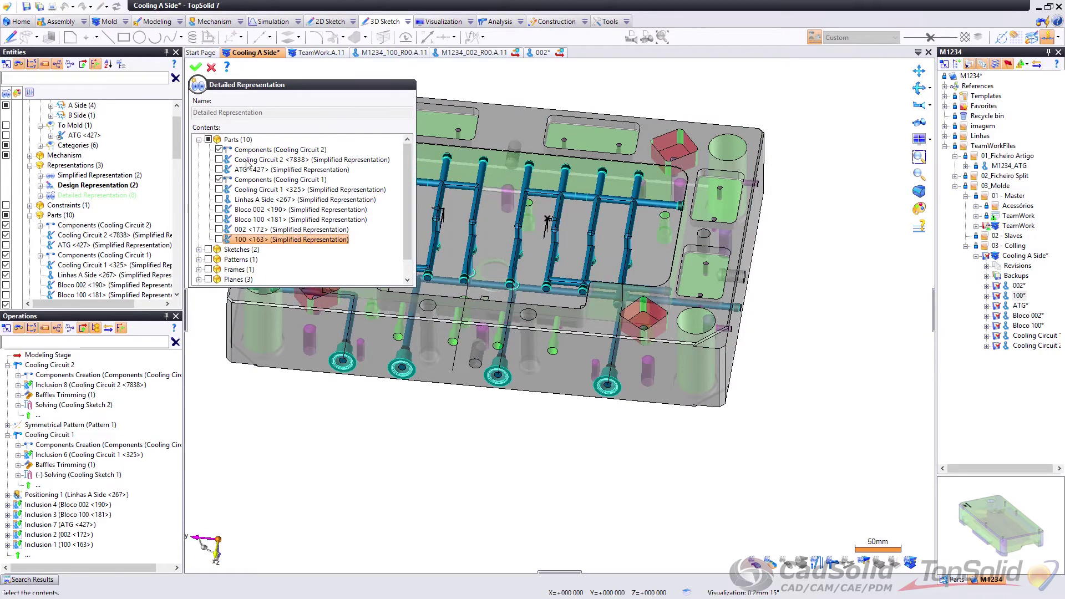
click(267, 151)
click(265, 179)
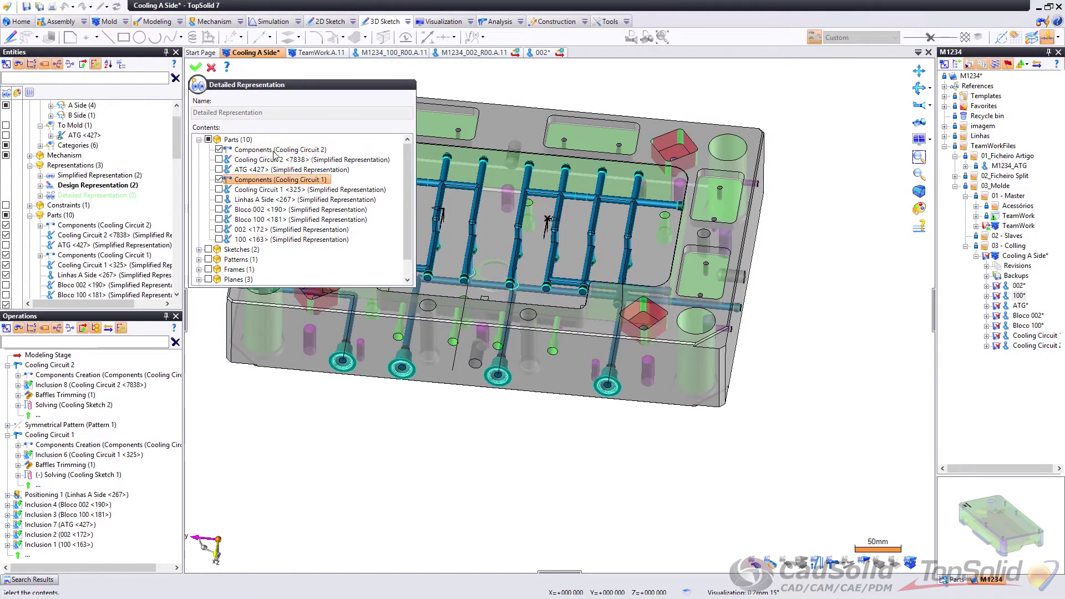
click(274, 149)
click(272, 190)
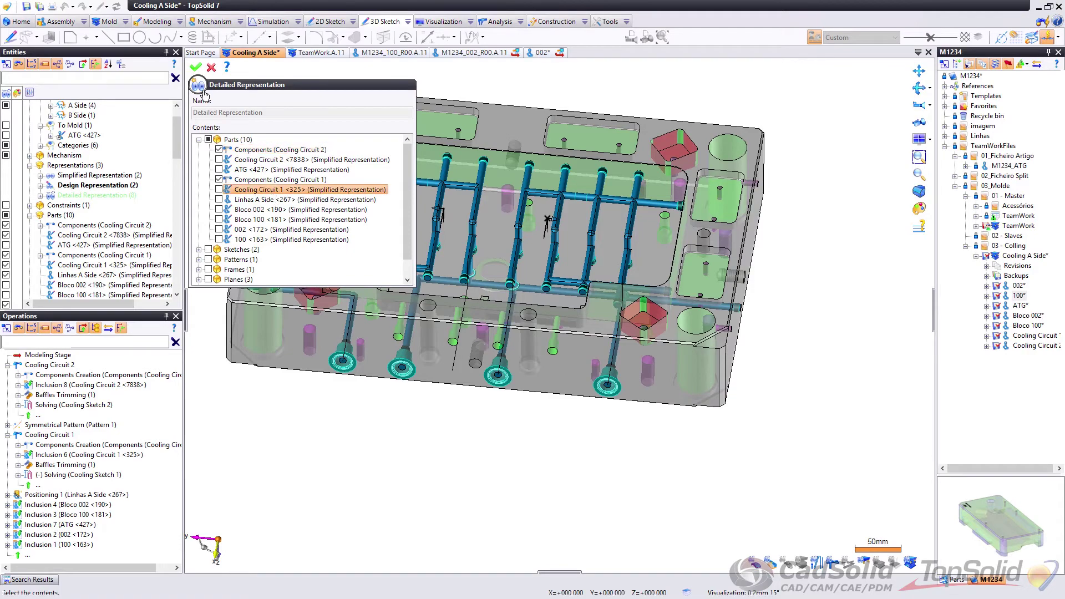
click(196, 68)
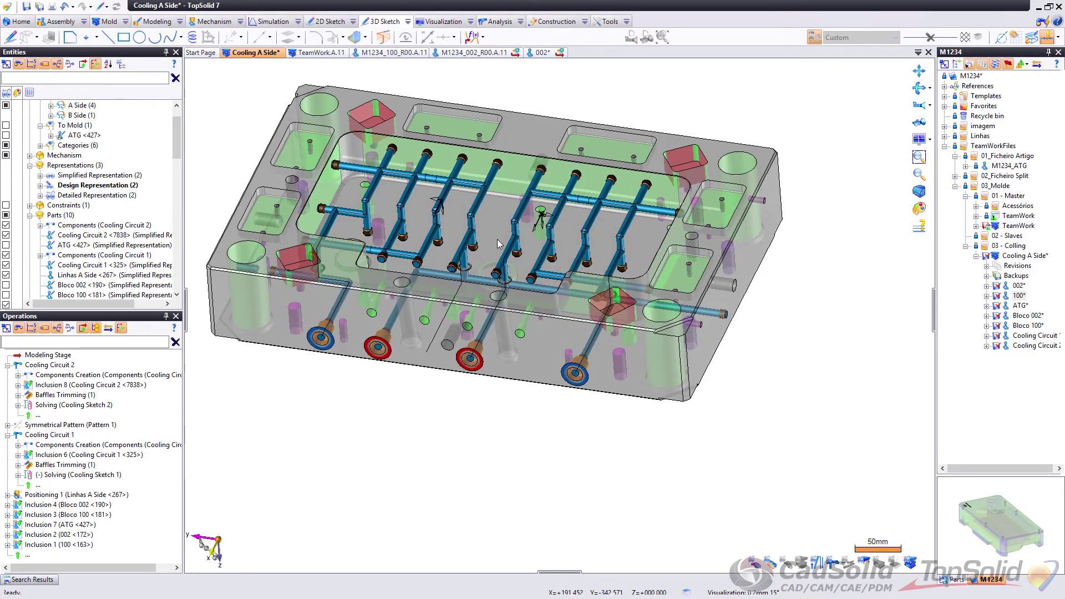
Step: Save the Cooling A Side assembly together with all its modified parts, and select the assembly in the project
key(ctrl+s)
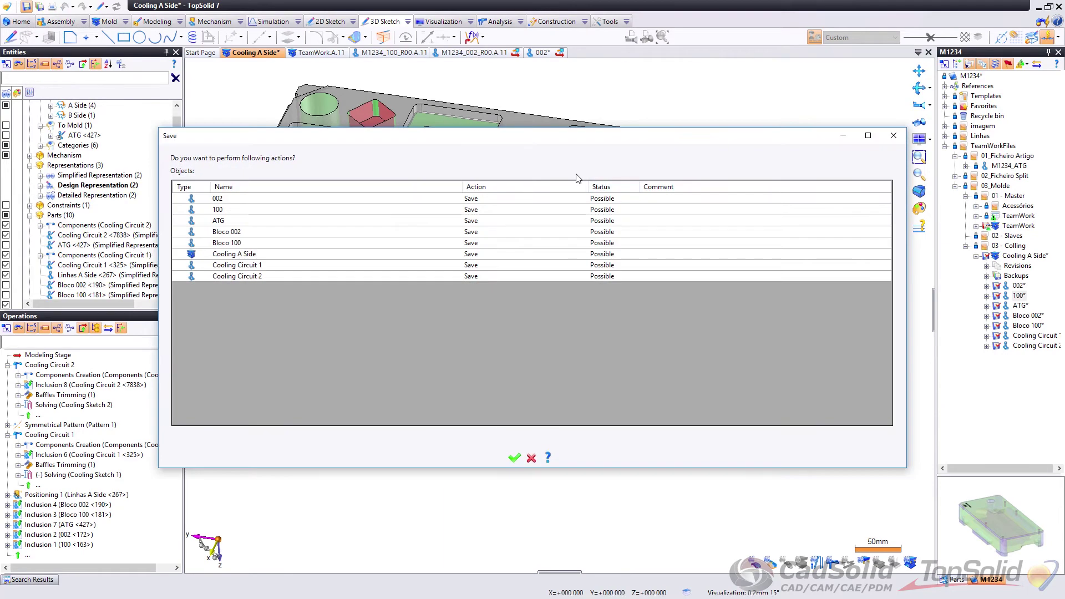
click(514, 457)
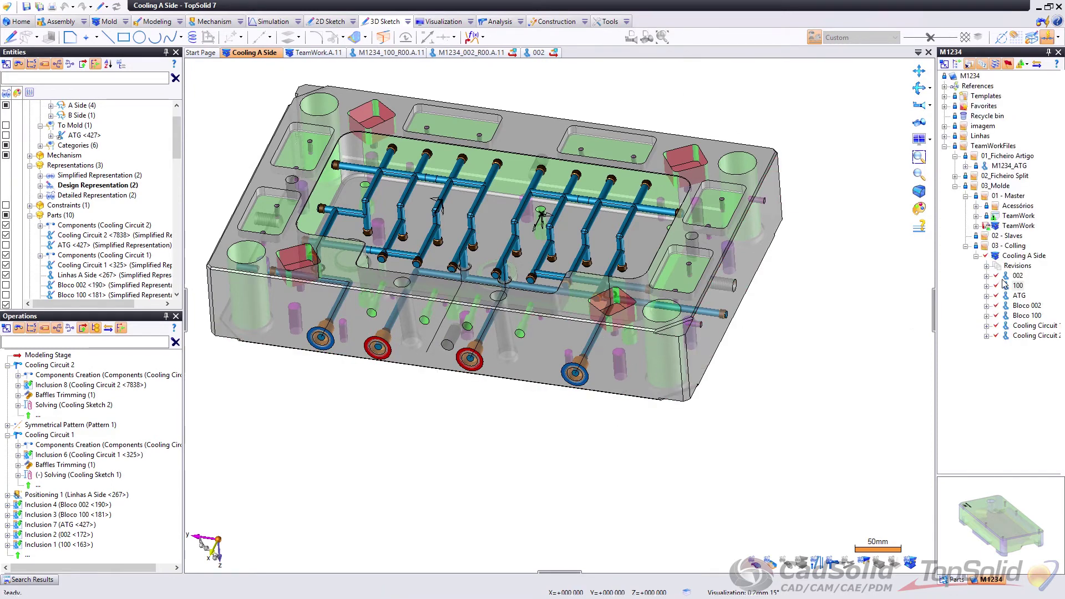
middle_drag(646, 341, 599, 373)
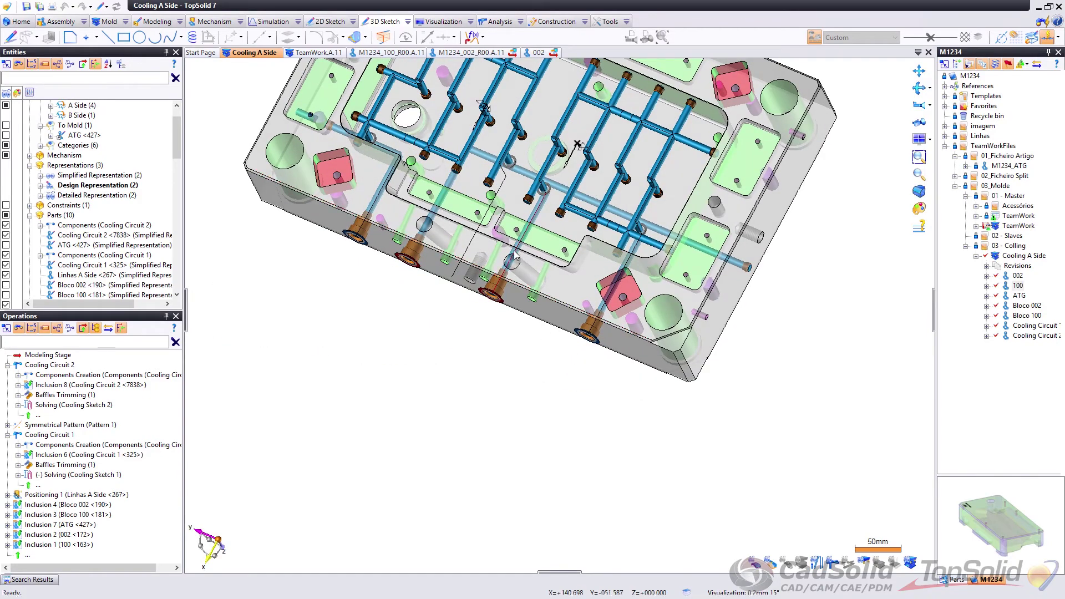
middle_drag(505, 259, 543, 518)
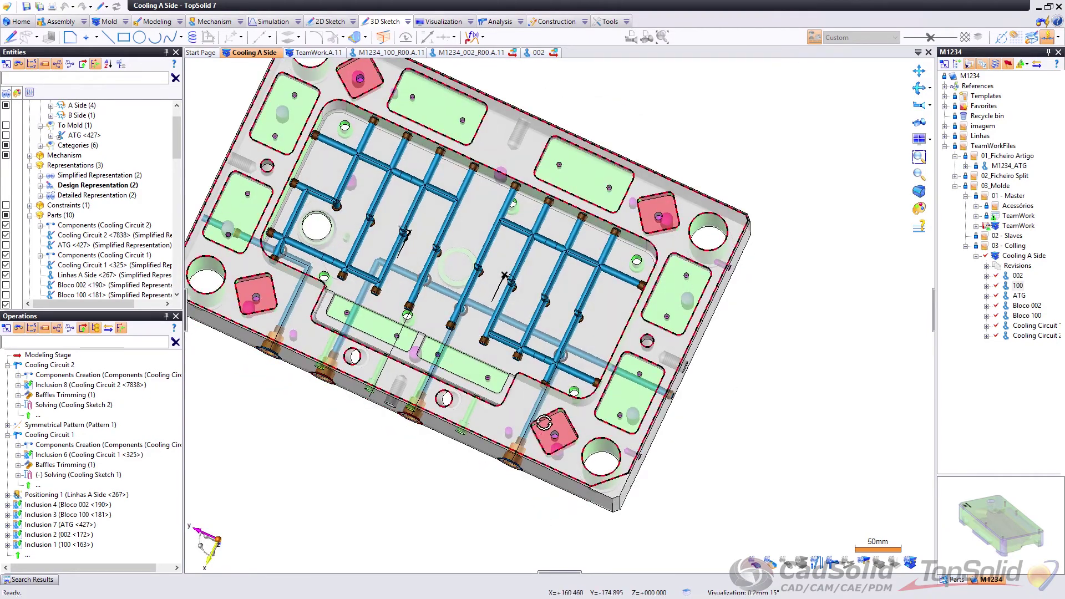
middle_drag(564, 478, 557, 358)
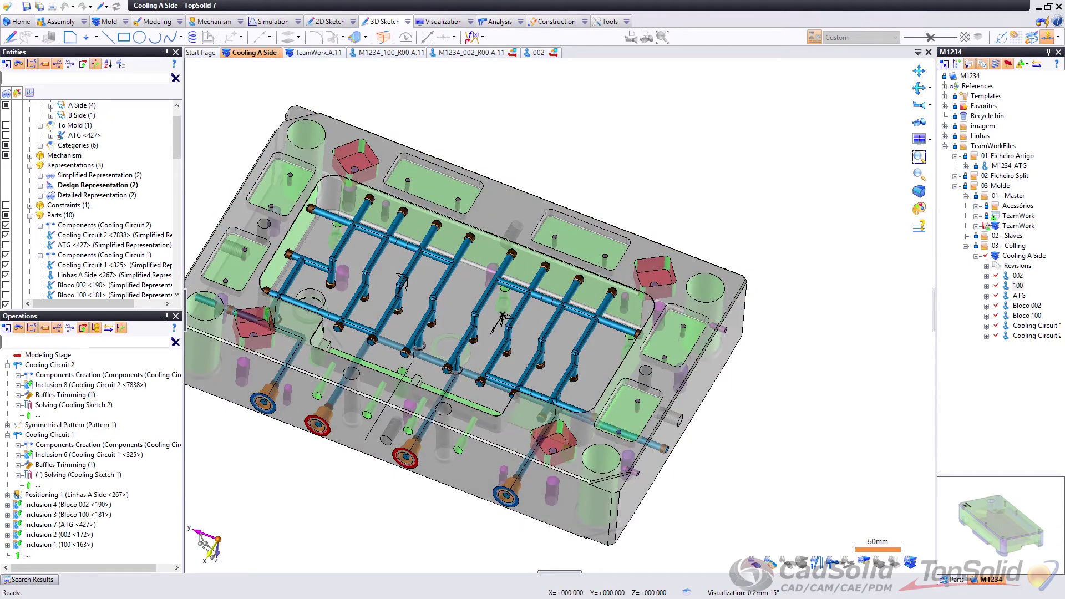
click(1025, 258)
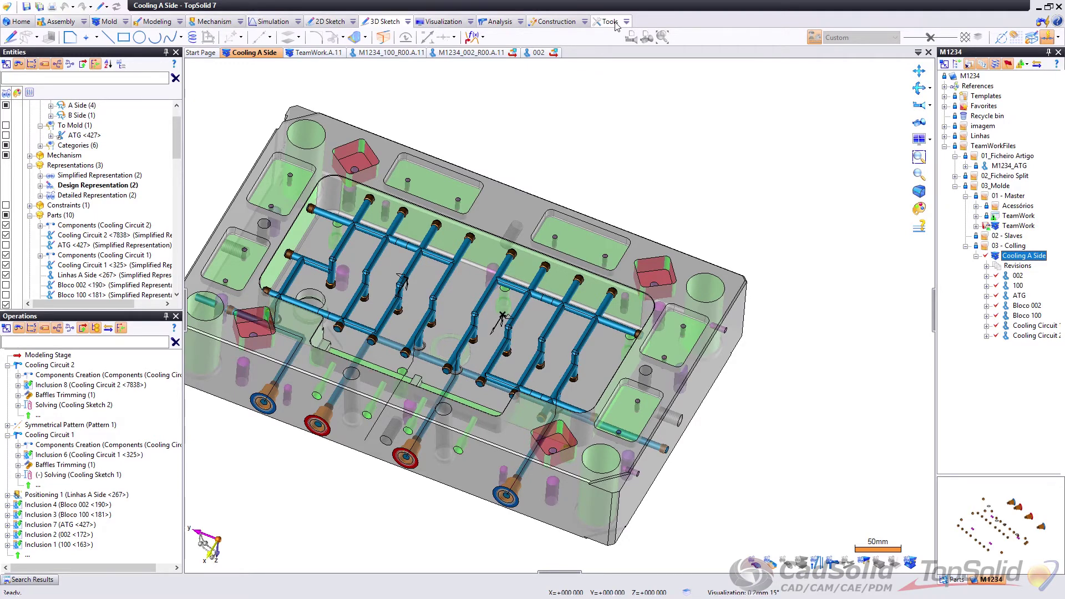
Step: Start a cooling process on Cooling Circuit 1 of the mold's A side
click(111, 22)
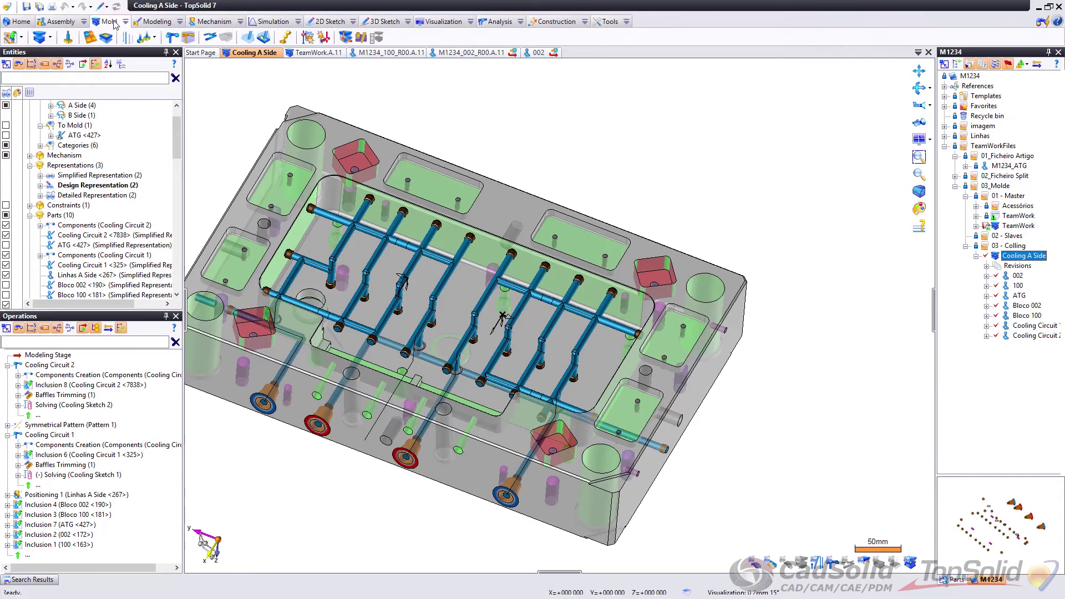
click(189, 39)
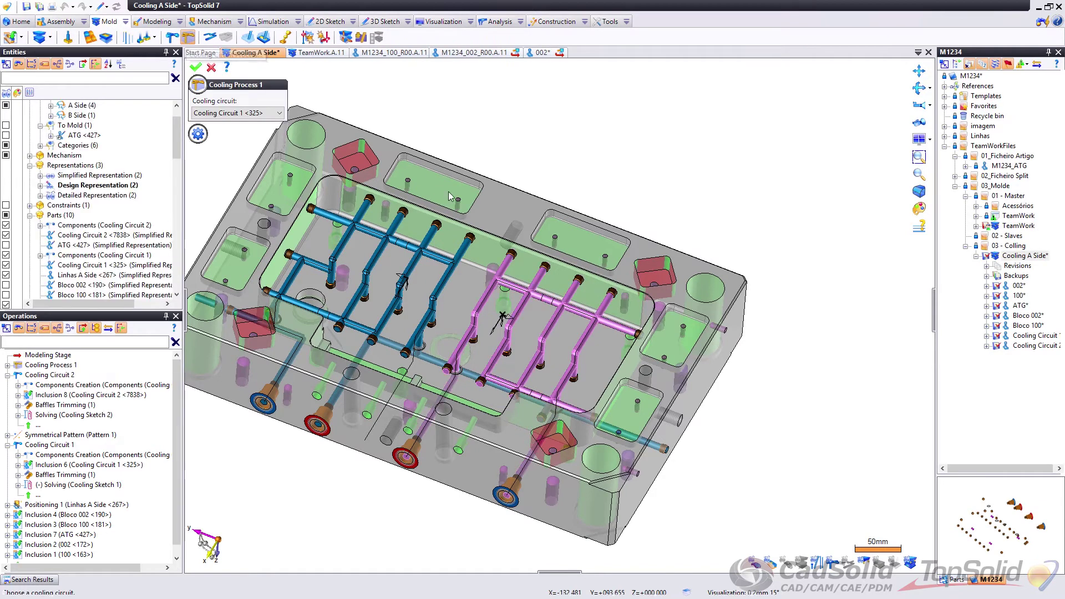
click(196, 68)
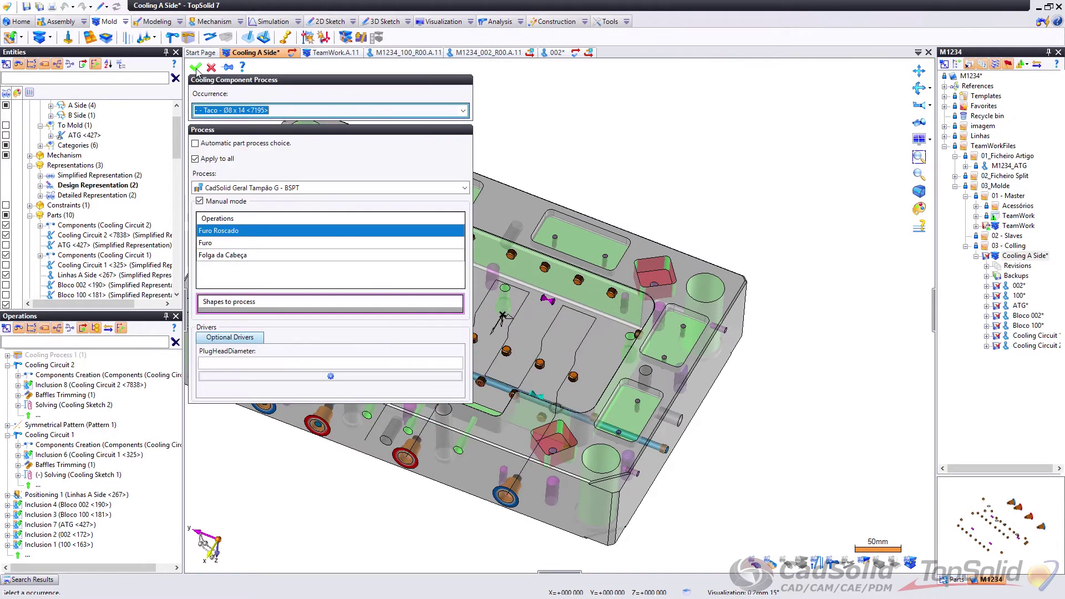
Step: Assign the CadSolid Geral Taco process to the Taco Ø8 x 14 component and accept it
scroll(774, 230, down, 3)
scroll(685, 253, up, 3)
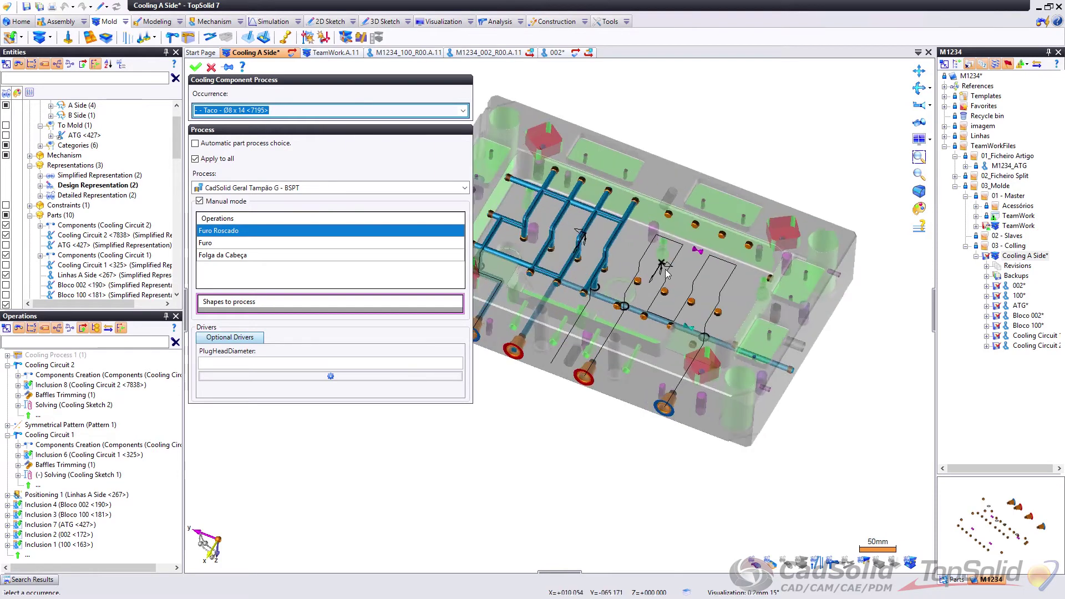
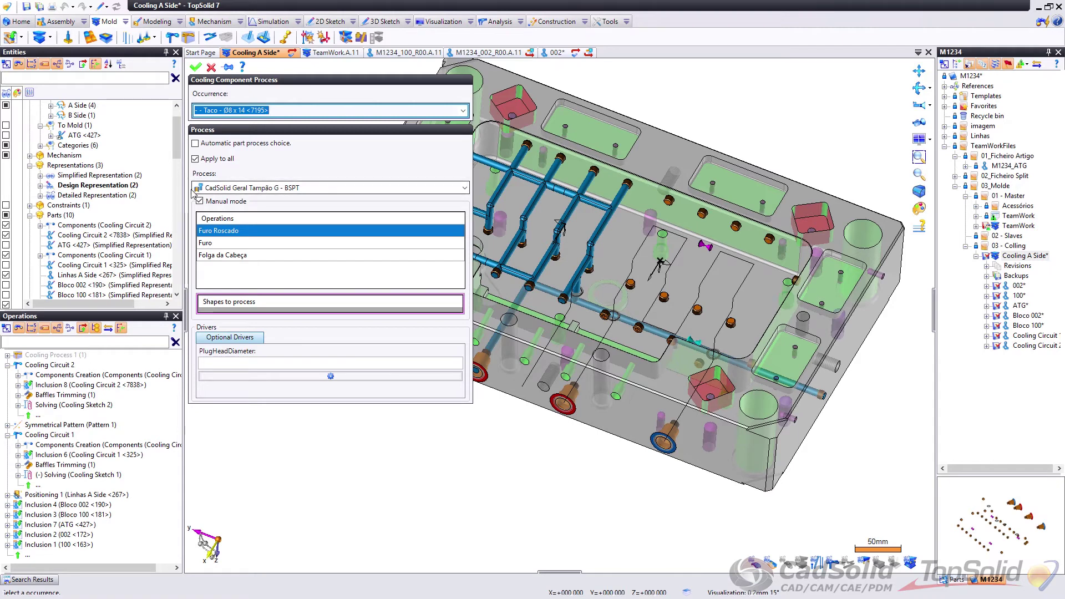
click(288, 189)
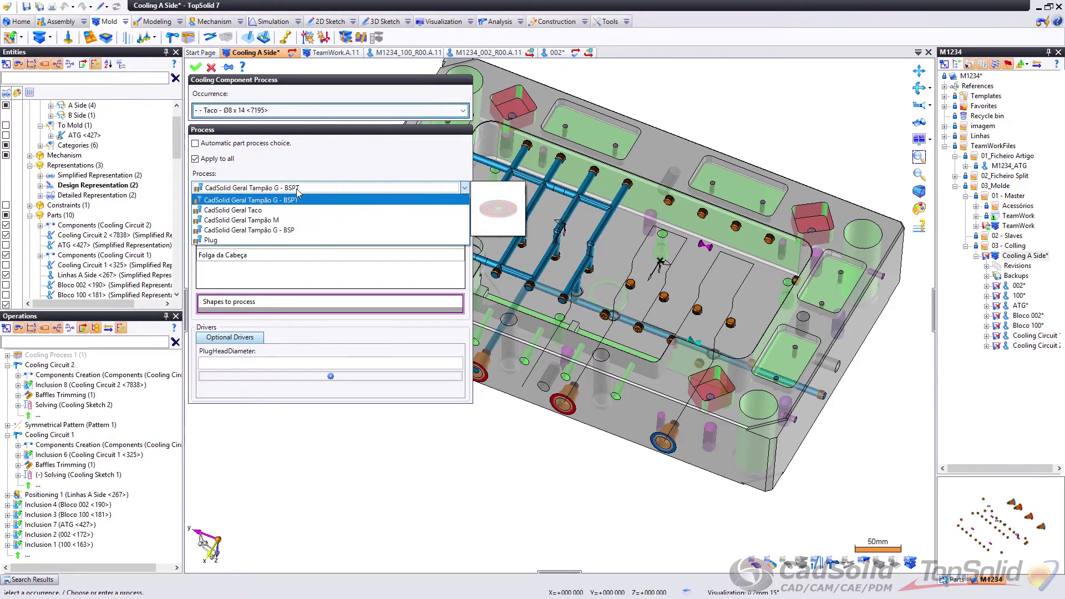
click(268, 211)
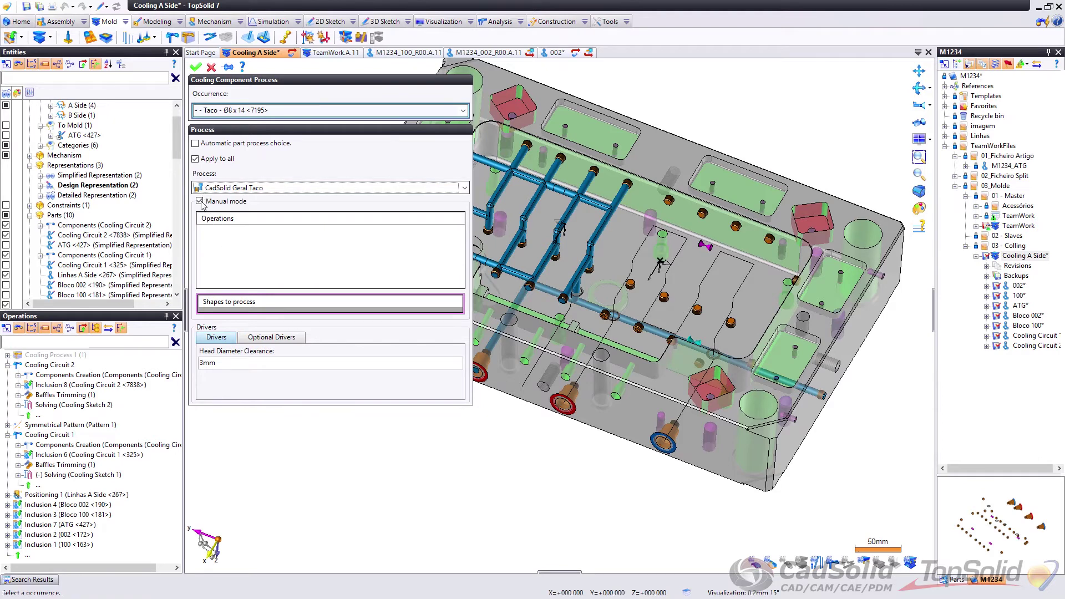
click(194, 68)
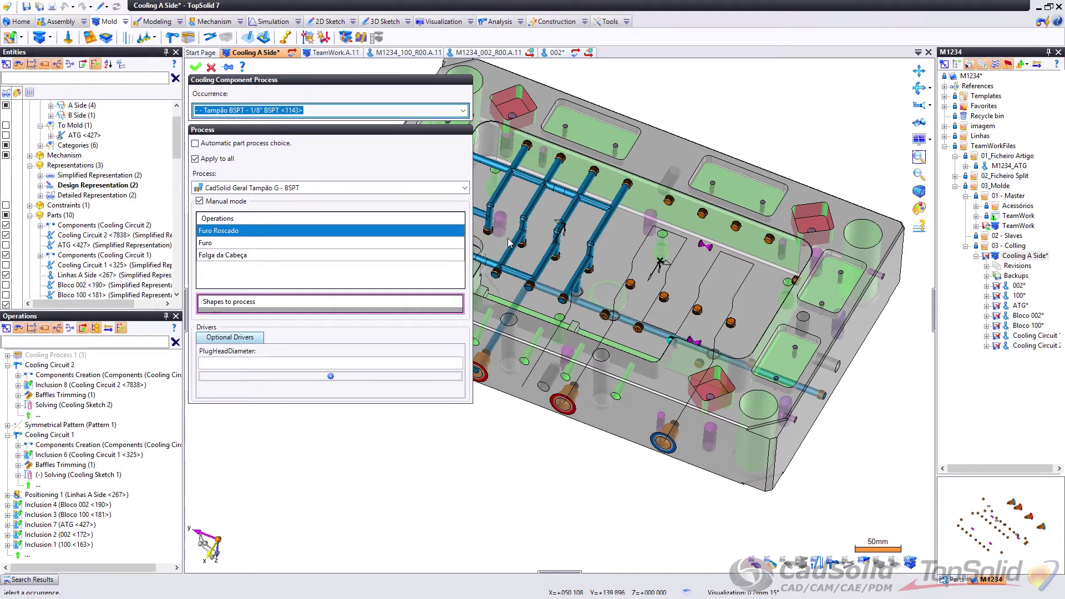
Step: Show the Blocos set and hide the A Side set of the mold
middle_drag(732, 219, 732, 250)
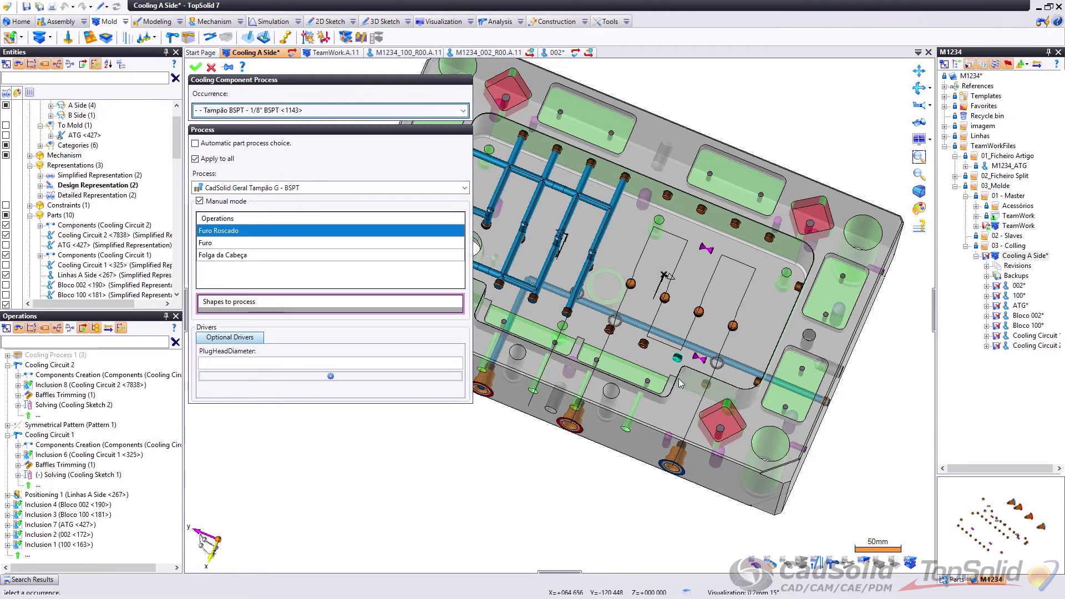
scroll(678, 377, up, 3)
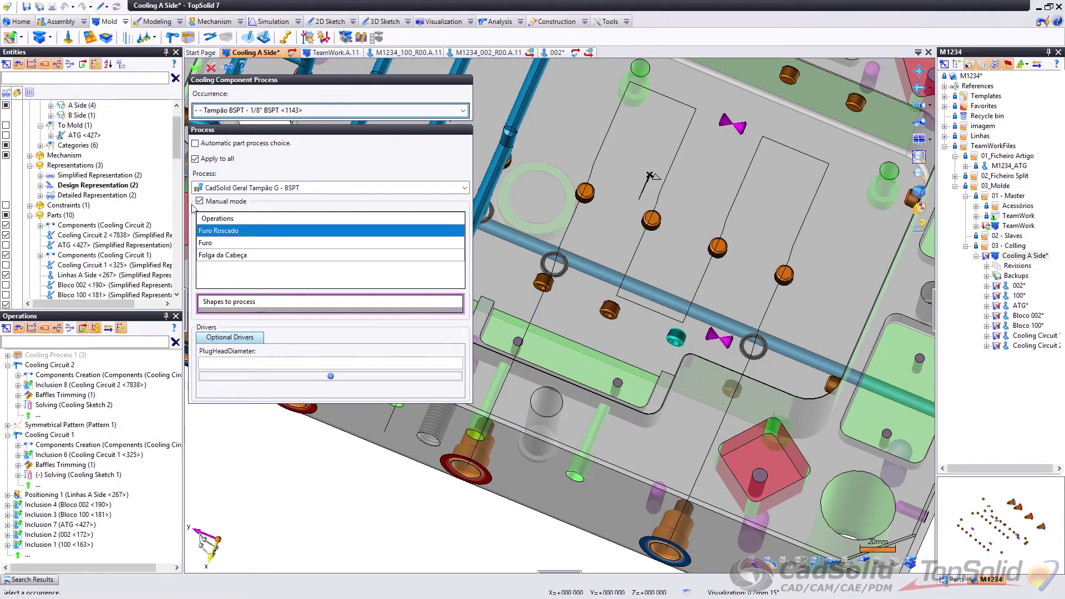
scroll(721, 452, down, 4)
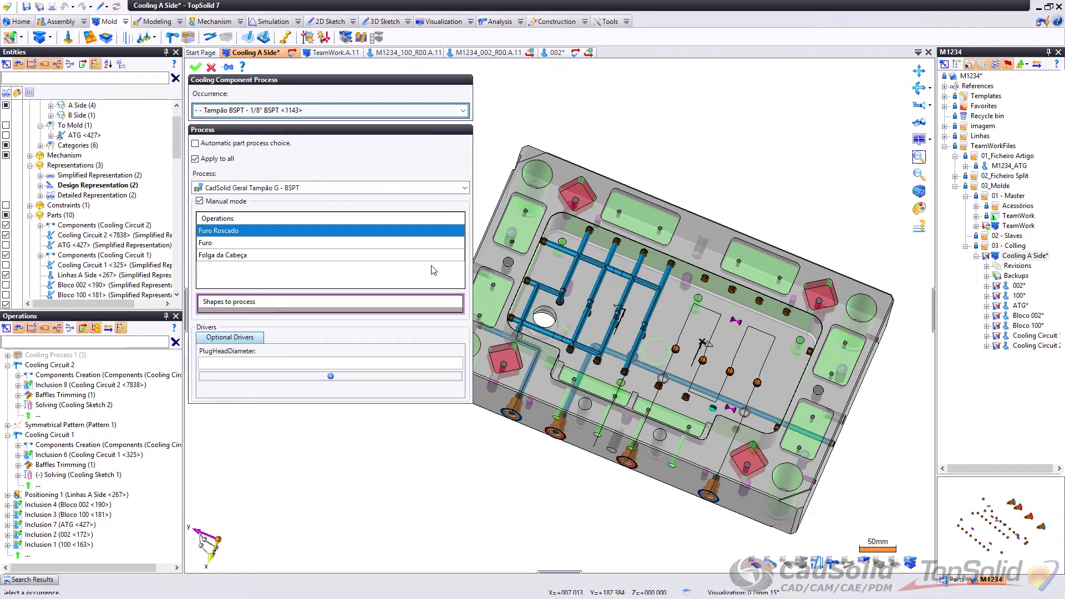
scroll(54, 164, up, 1)
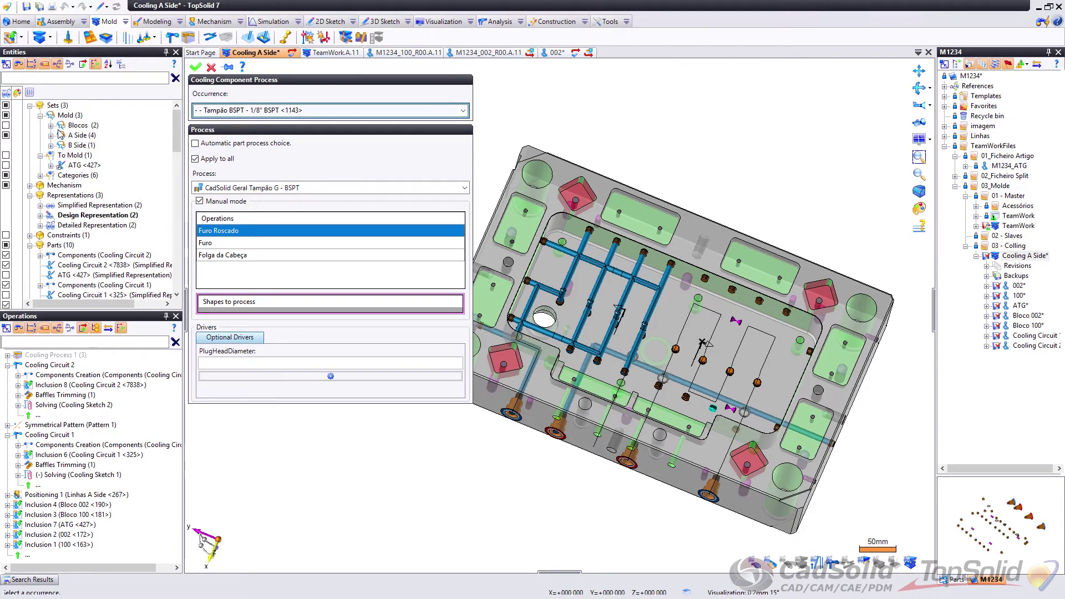
click(6, 126)
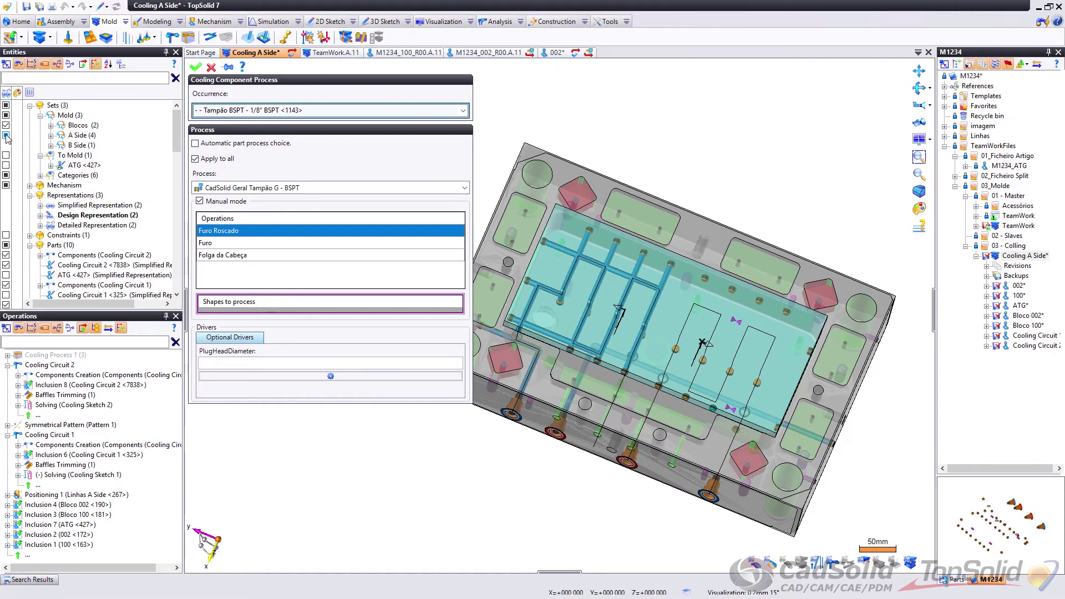
click(6, 135)
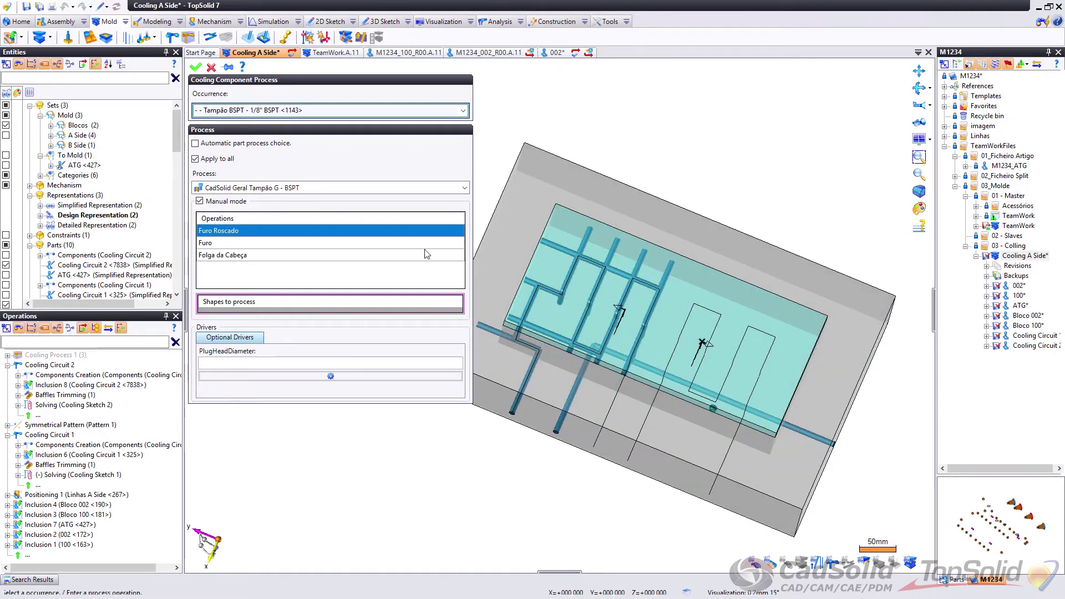
Step: Set Bloco 100 as the shape to process for the Furo Roscado and Furo operations of the 1/8" BSPT plug
click(296, 299)
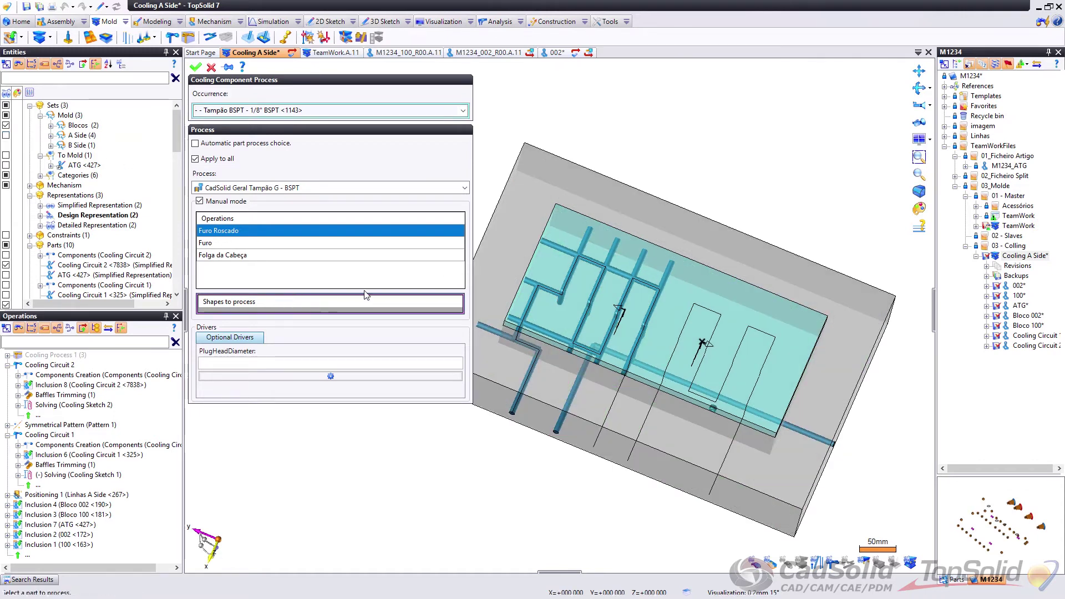
click(701, 292)
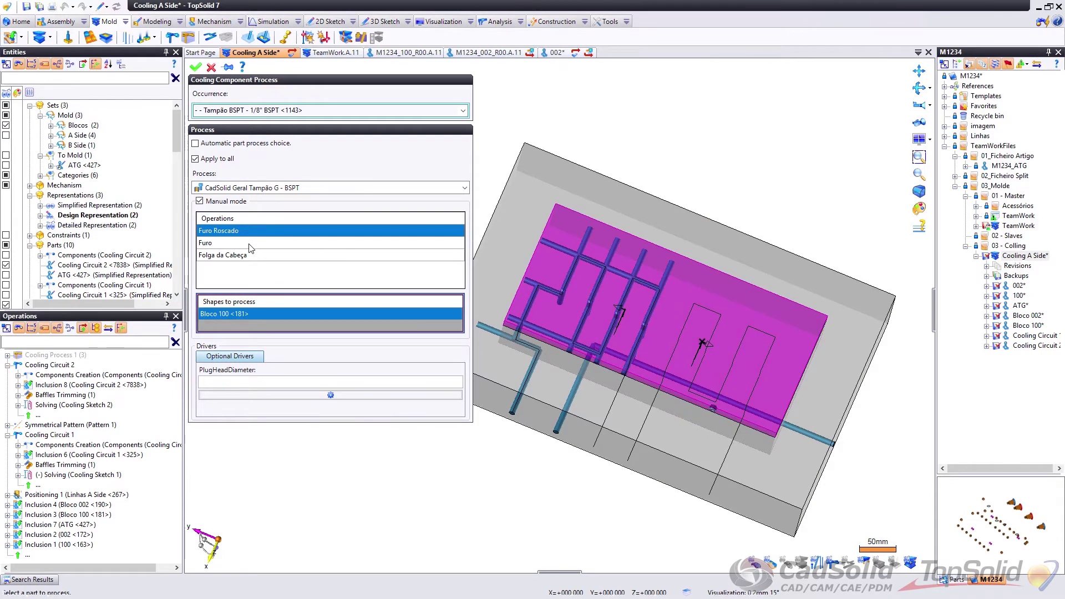
click(267, 244)
click(712, 285)
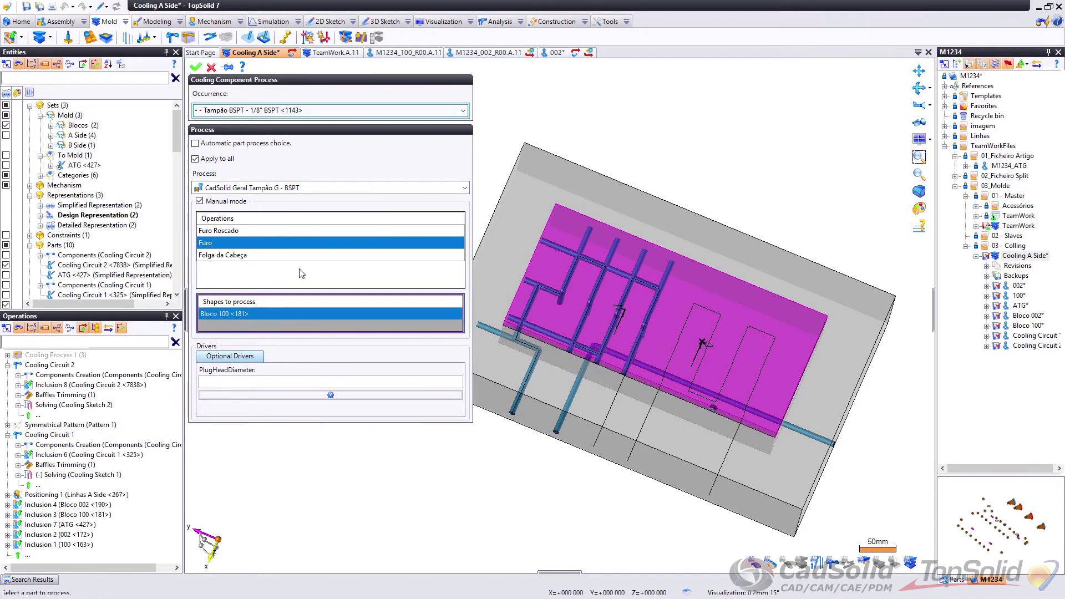
click(242, 230)
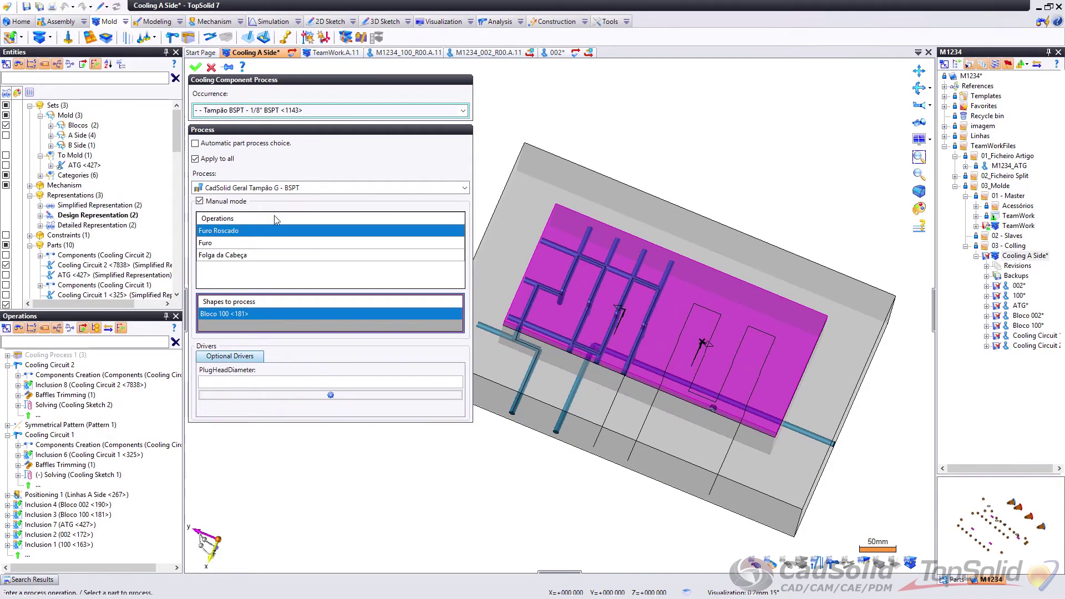
Step: Display the cooling circuit components and add Bloco 002 to the shapes processed by the Furo Roscado operation
middle_drag(750, 241, 744, 147)
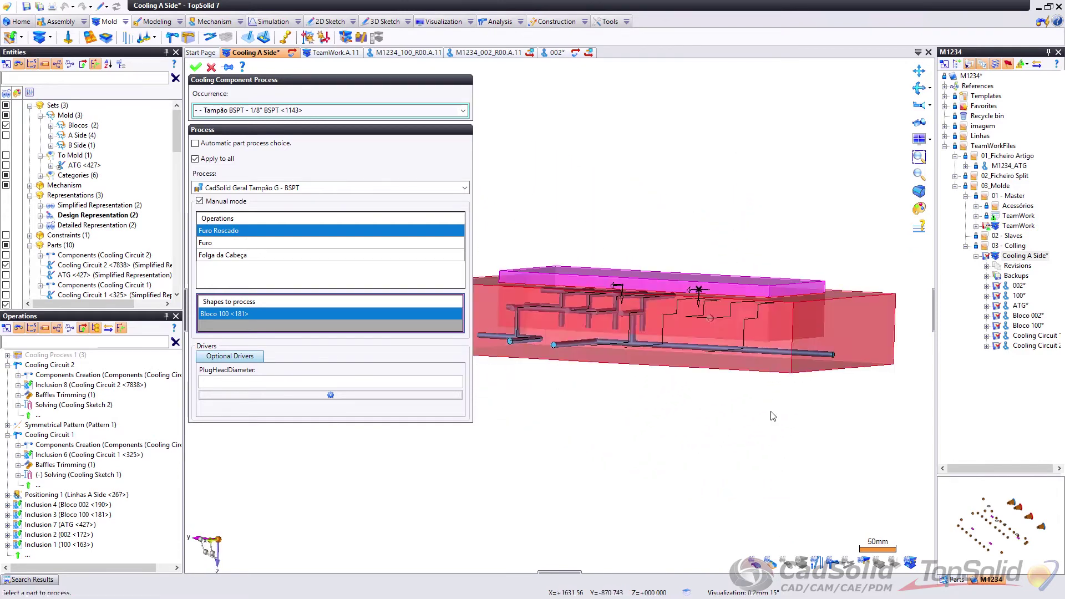
click(830, 563)
click(831, 564)
middle_drag(782, 448, 824, 373)
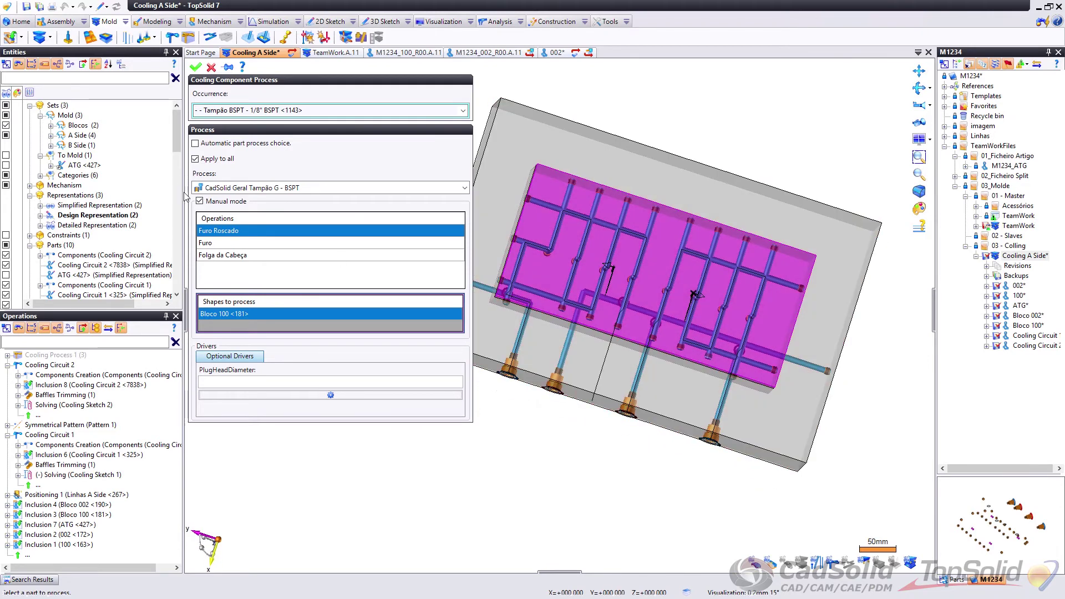
click(812, 244)
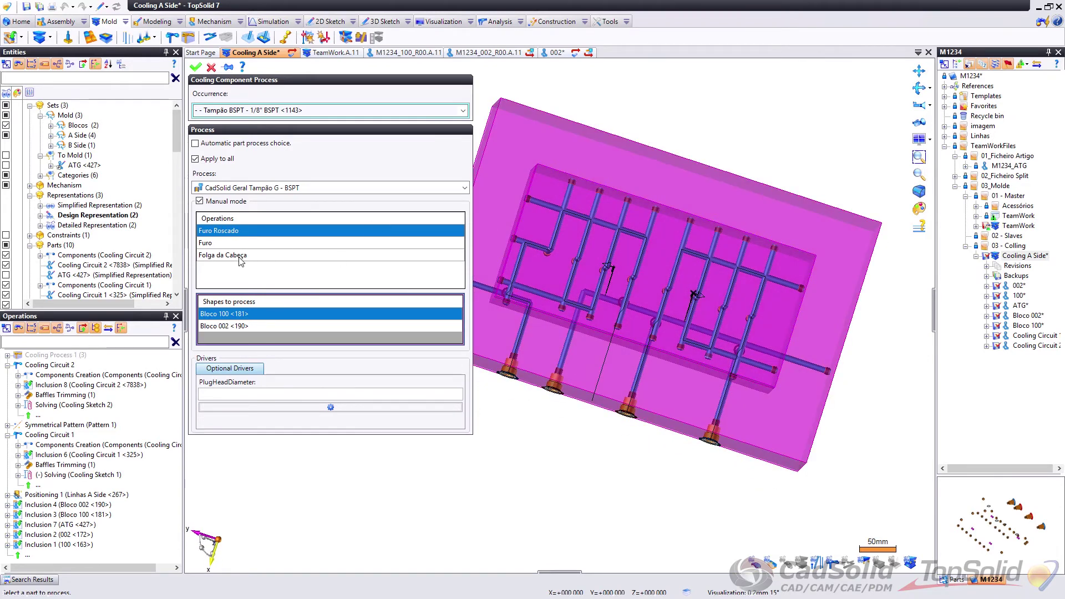
Step: Add Bloco 002 to the Furo operation and assign Bloco 100 to Folga da Cabeça, then accept the BSPT plug process
click(213, 244)
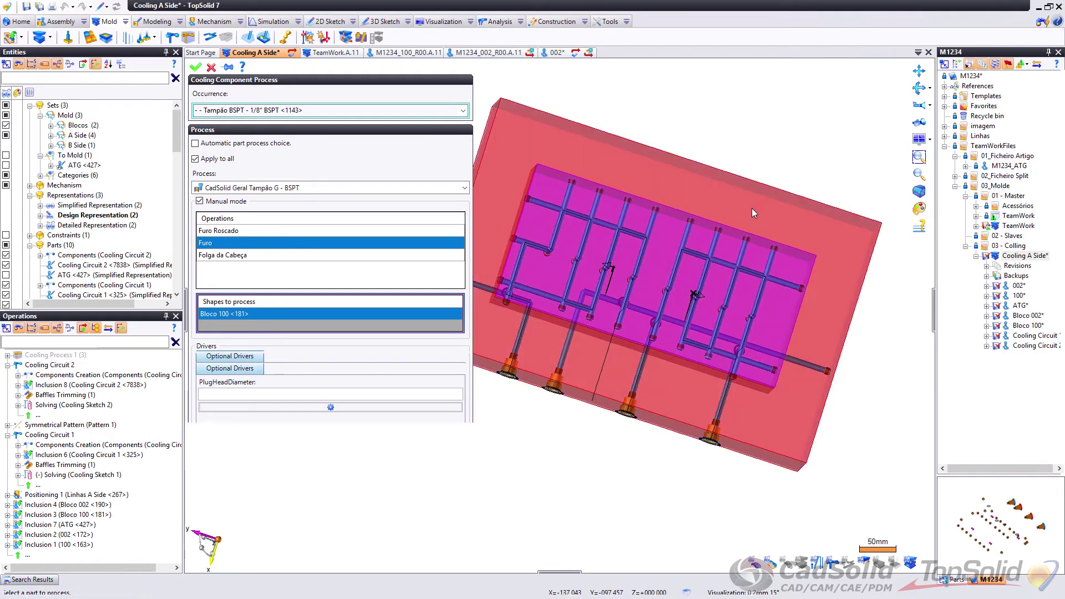
click(234, 255)
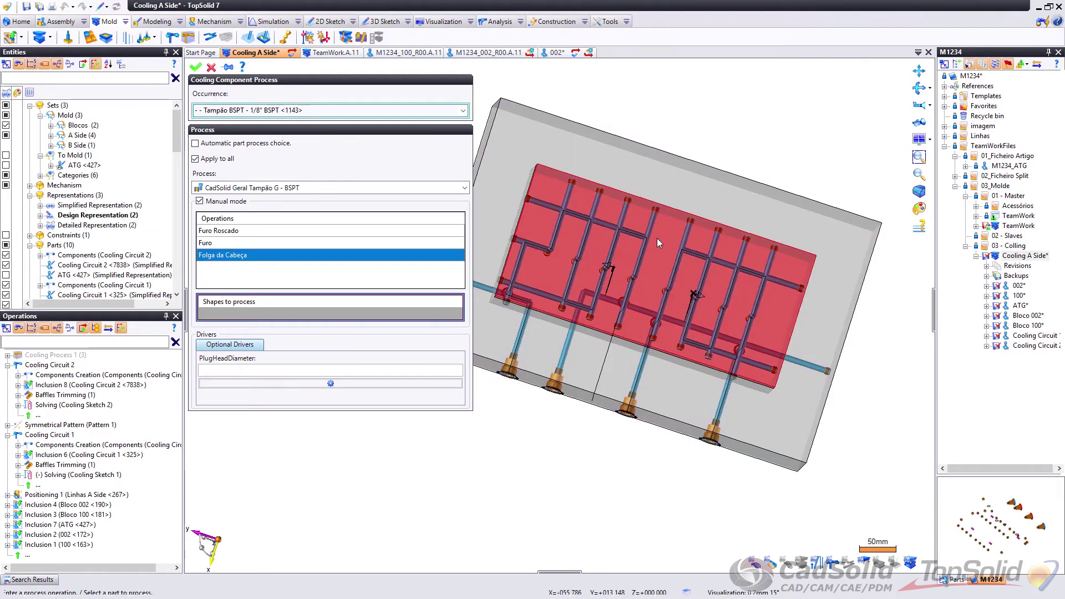
click(214, 243)
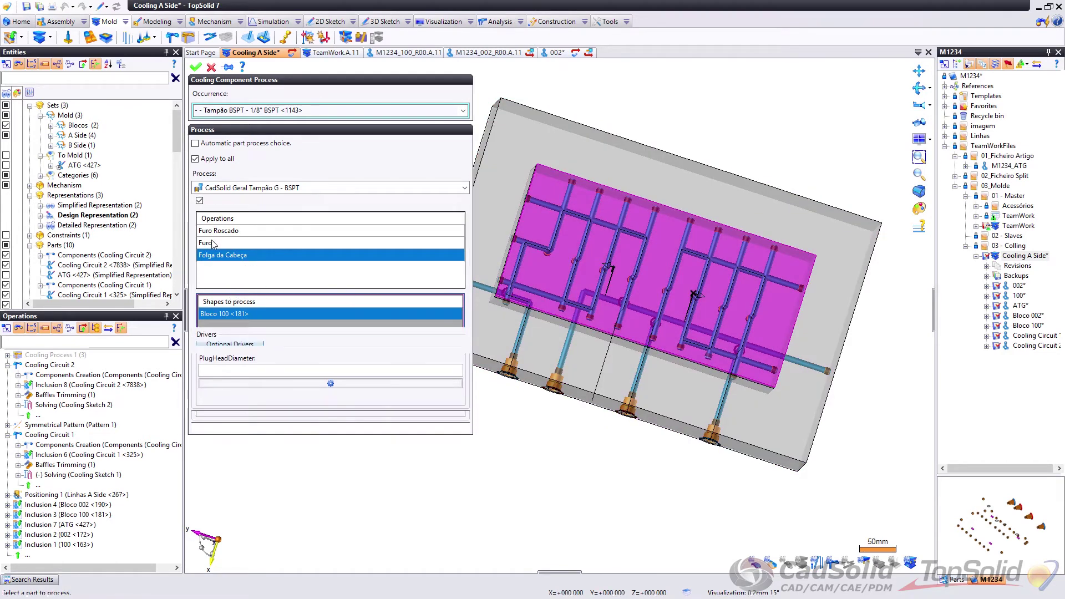
click(225, 232)
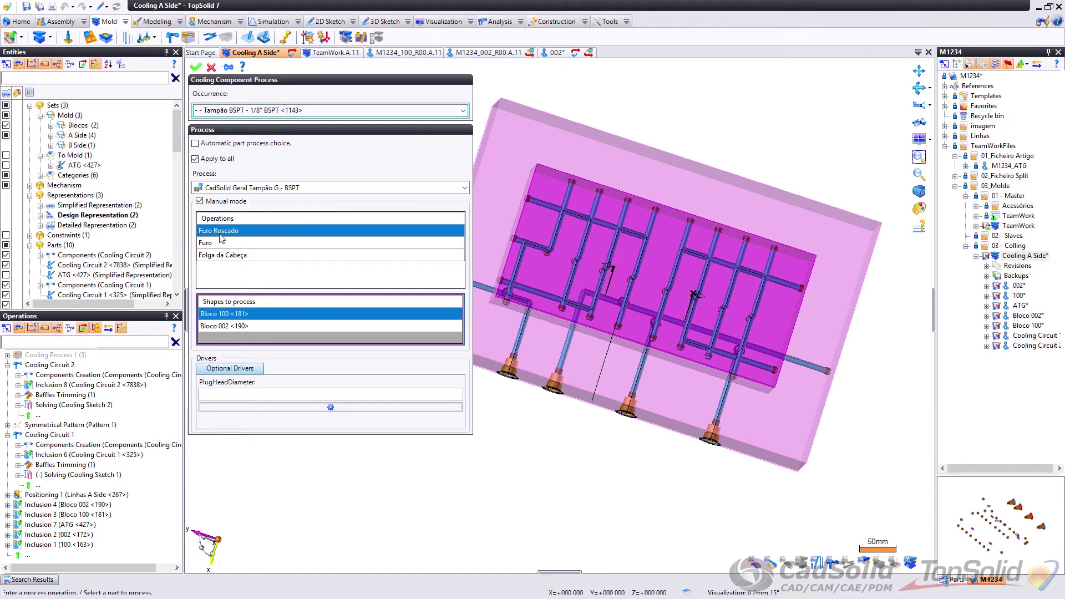
click(213, 243)
click(219, 254)
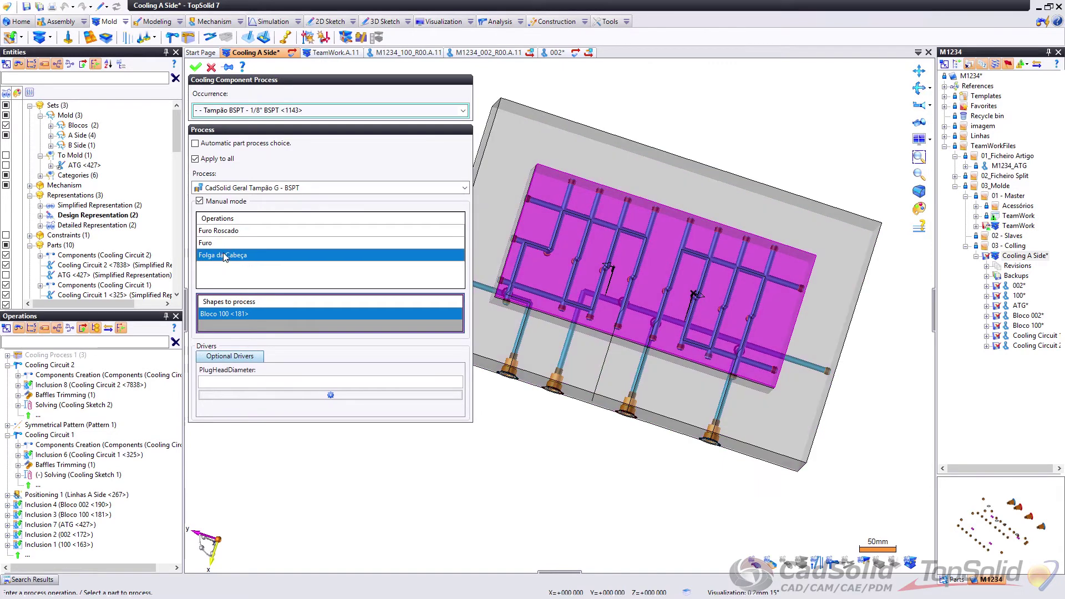
click(206, 245)
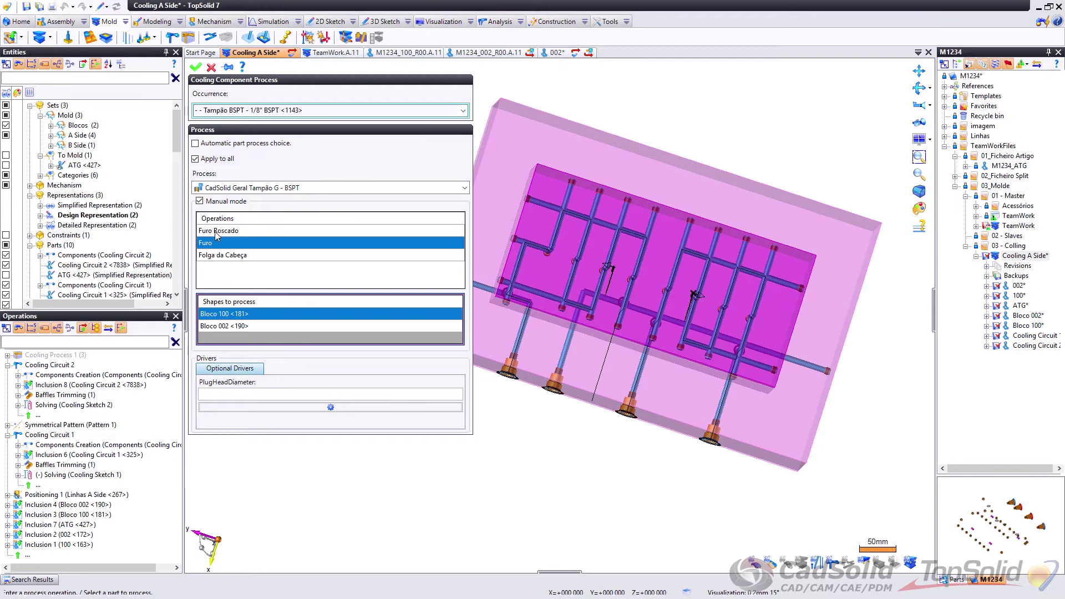
click(217, 232)
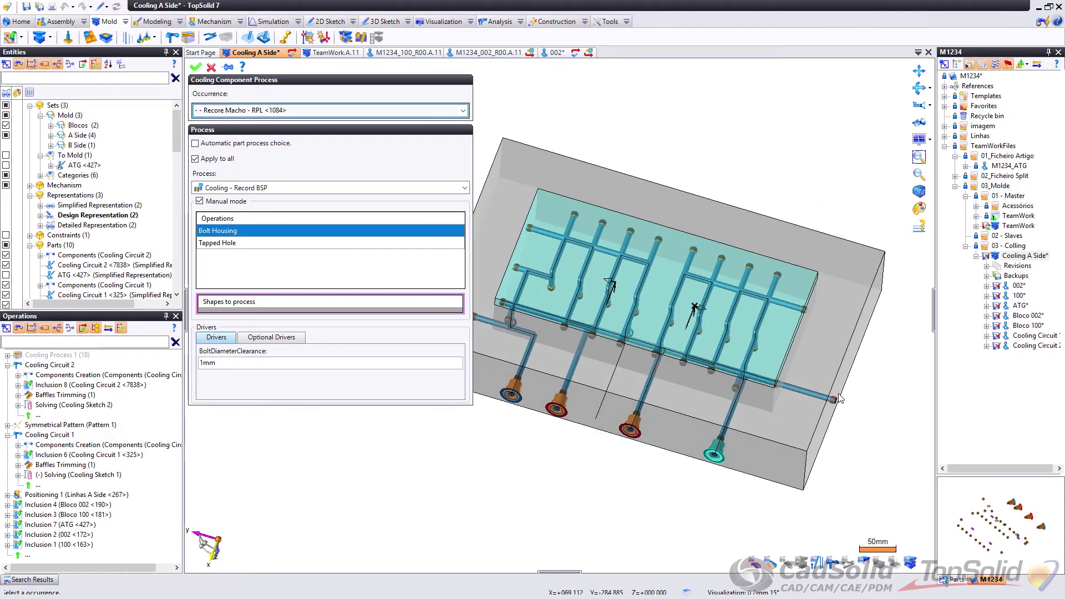
Step: Set Bloco 002 as the shape for the Bolt Housing and Tapped Hole operations of the Recore Macho RPL connector and accept the process
middle_drag(834, 396, 832, 405)
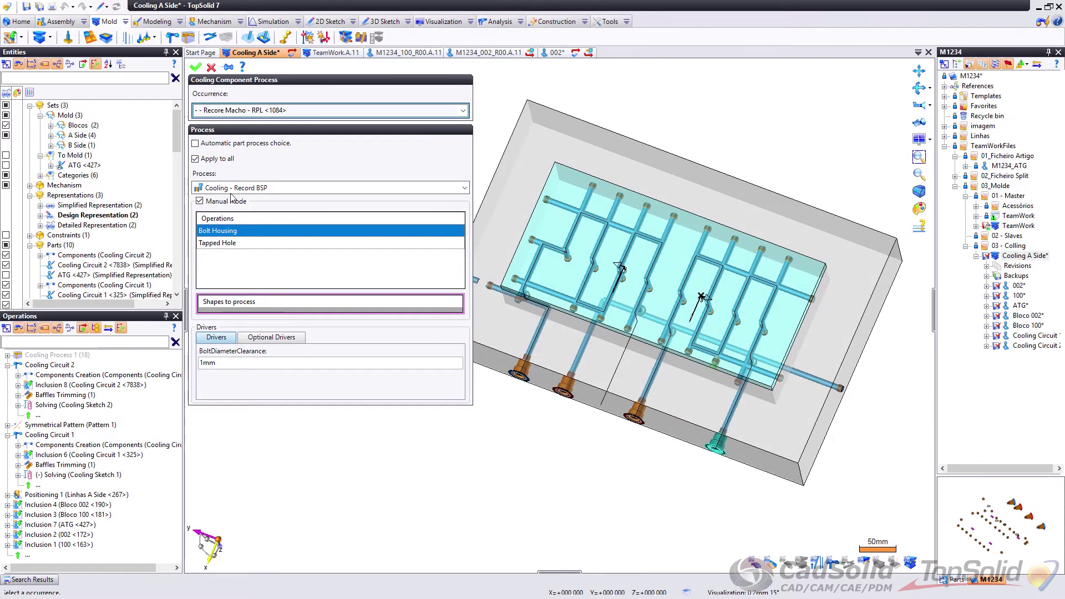
middle_drag(694, 410, 695, 355)
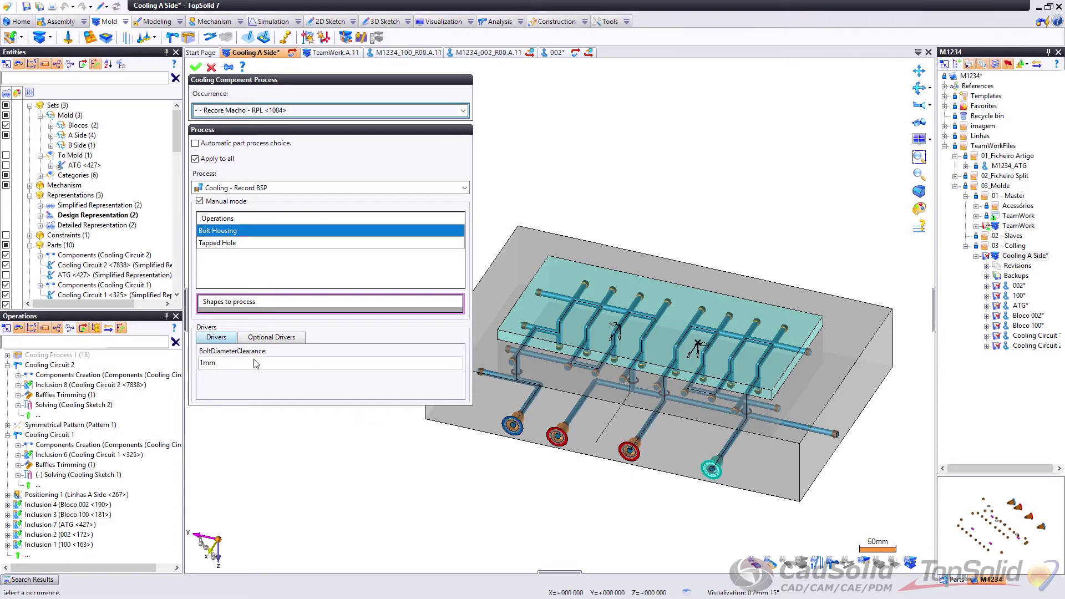
click(237, 303)
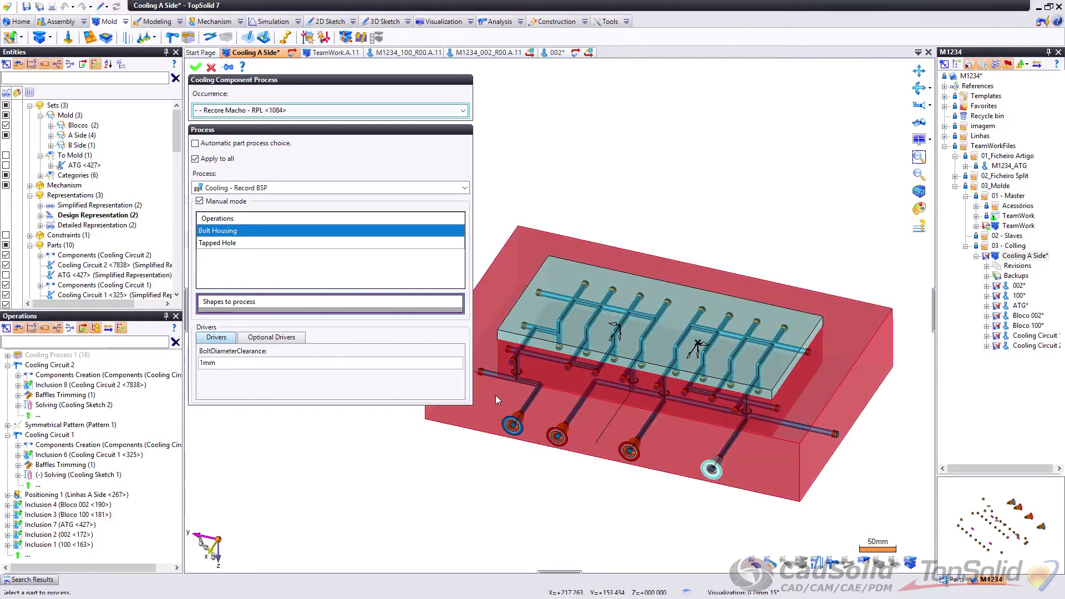
click(495, 395)
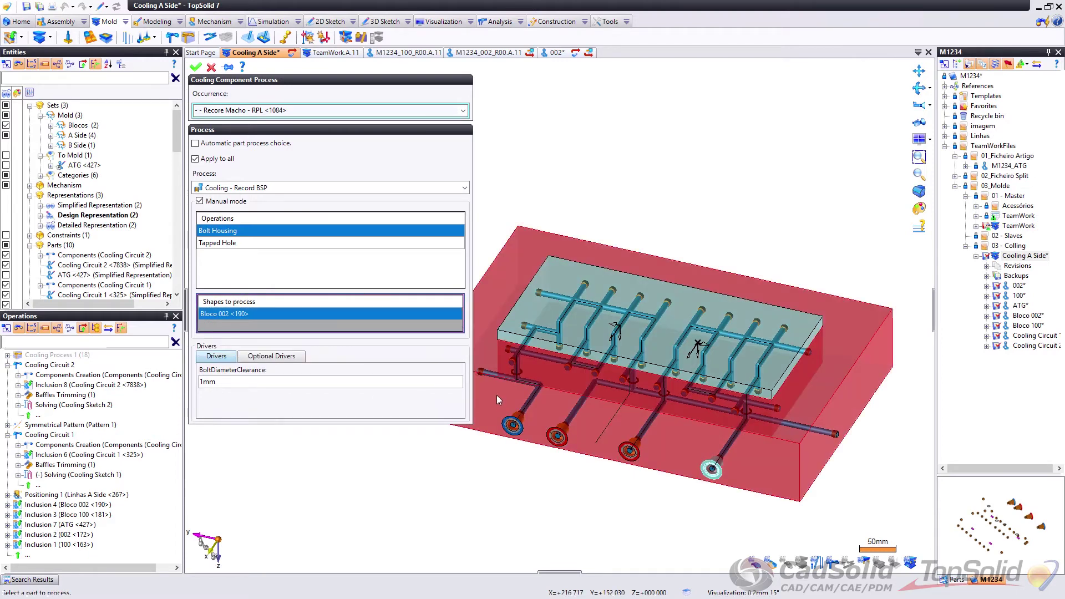
click(207, 244)
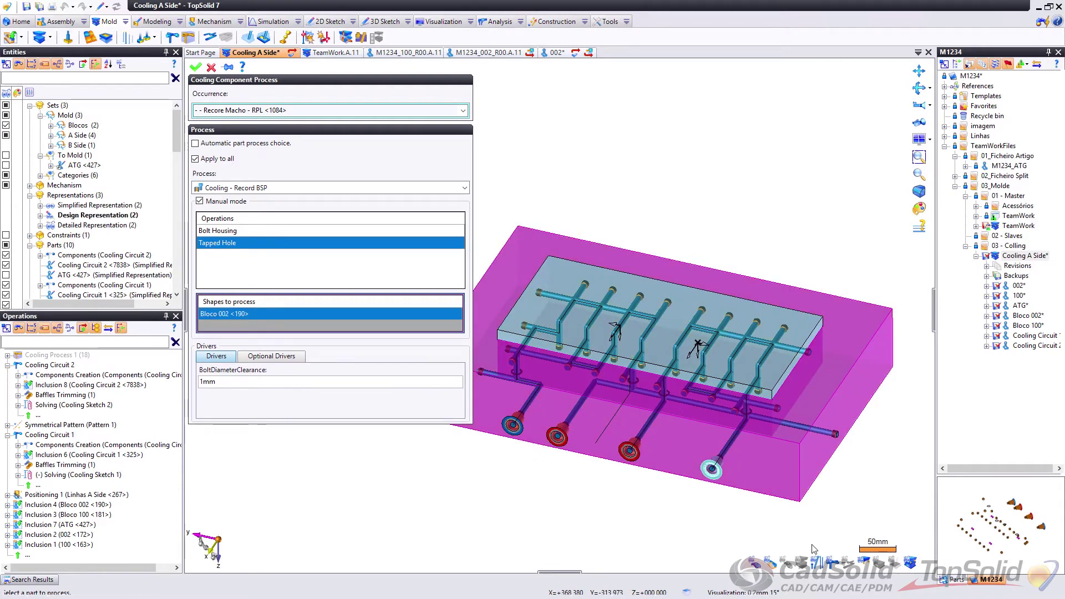
right_click(521, 145)
click(550, 145)
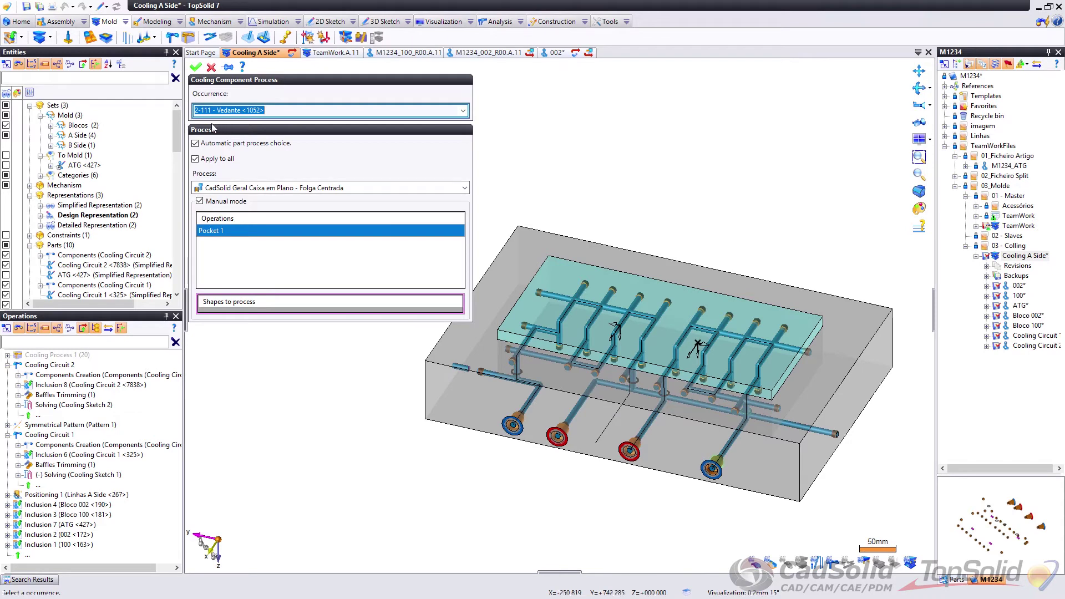
Step: Set Bloco 002 as the shape to process for the Vedante seal's Pocket 1 operation and accept the process
click(243, 312)
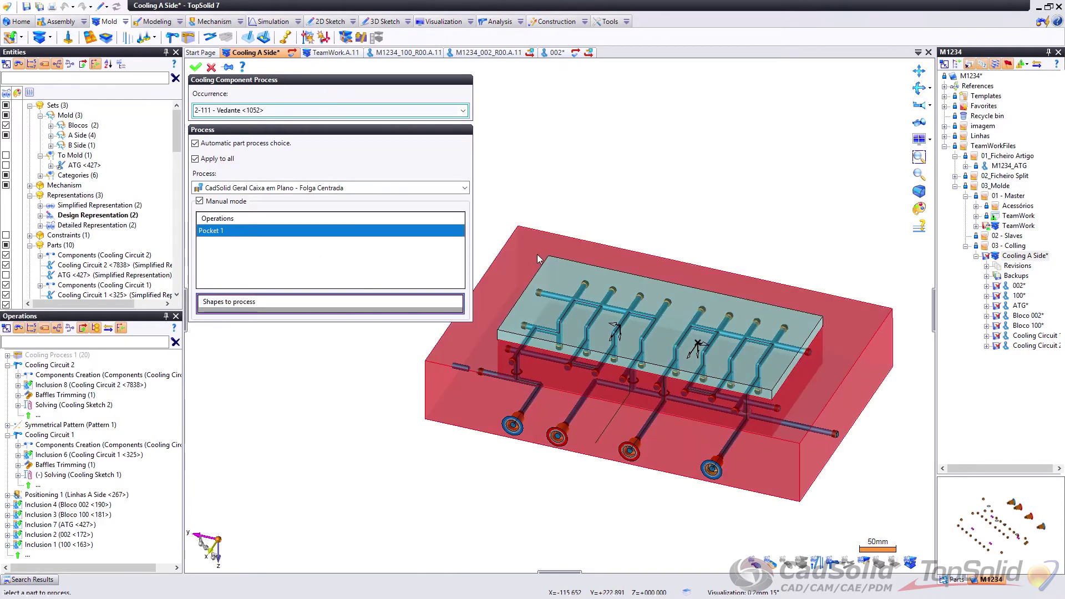
click(554, 247)
right_click(589, 219)
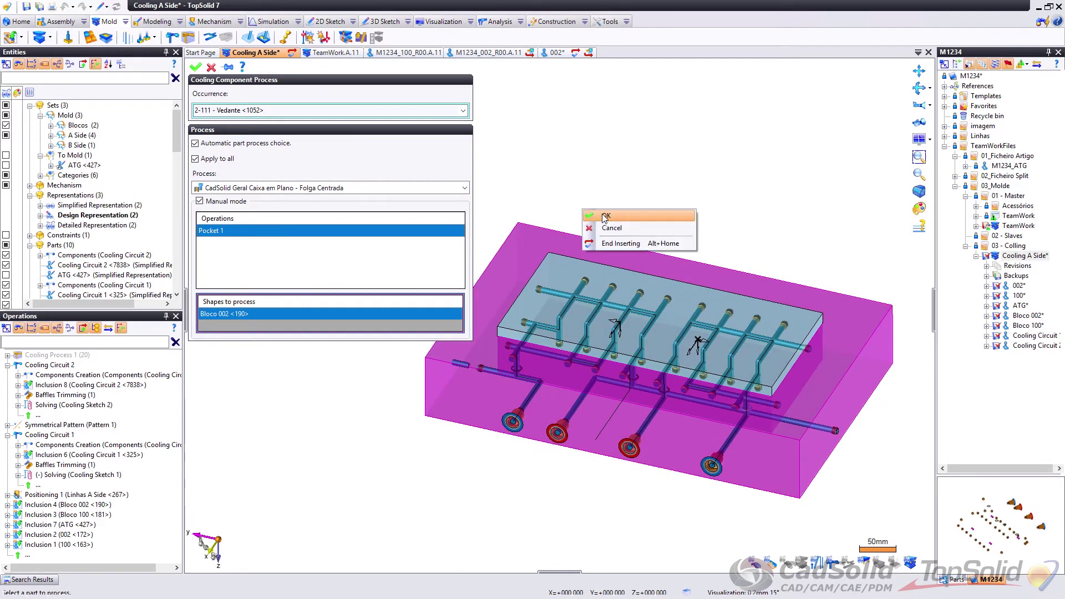
click(601, 219)
middle_drag(654, 195, 678, 267)
scroll(678, 267, down, 4)
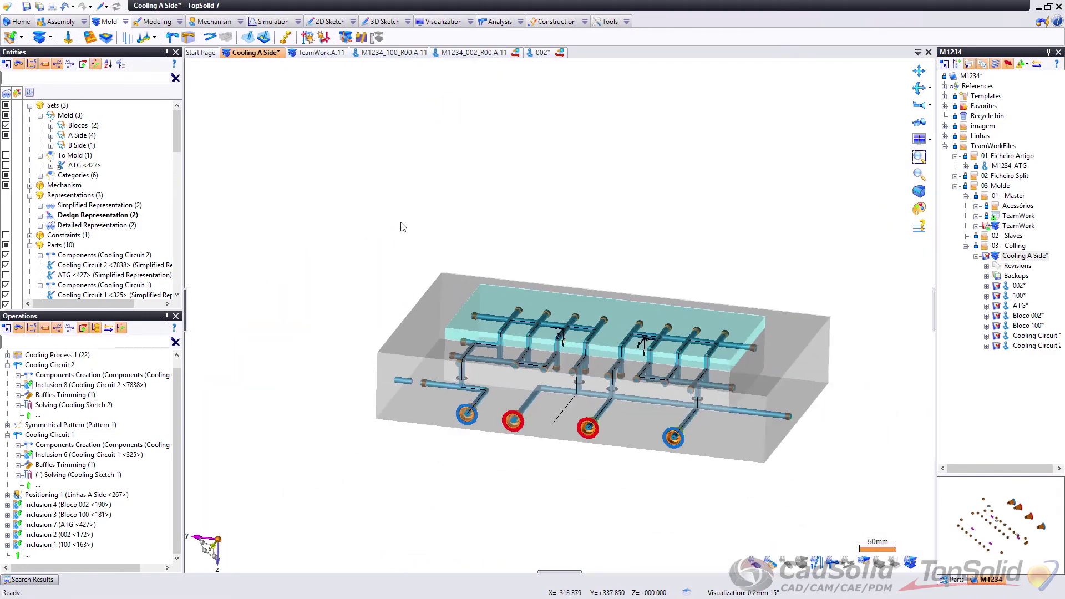
middle_drag(414, 238, 436, 259)
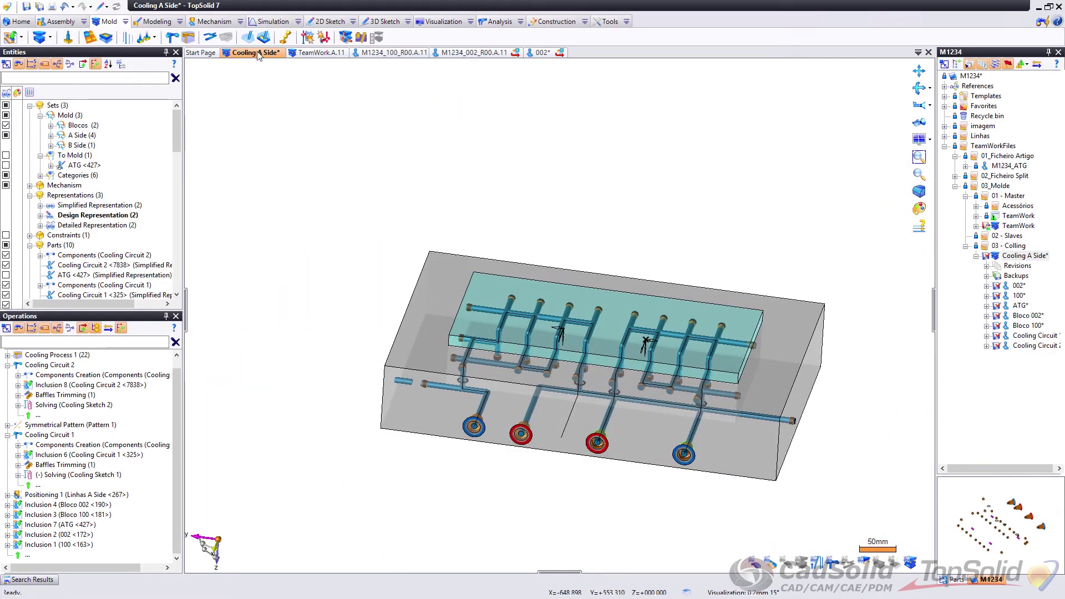
Step: Start a cooling process on Cooling Circuit 2
click(172, 38)
click(188, 38)
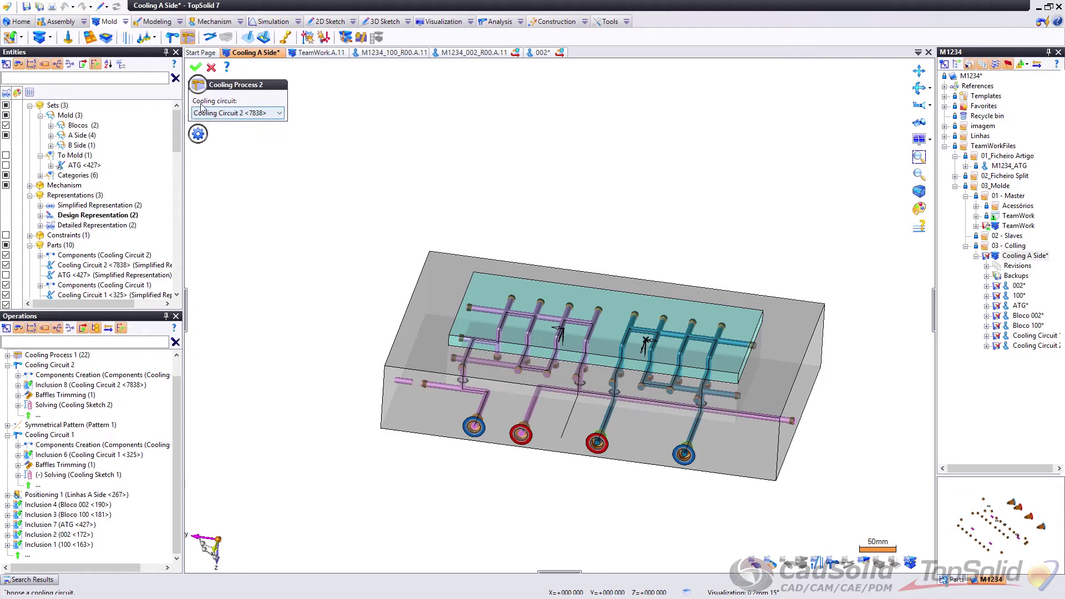
click(202, 67)
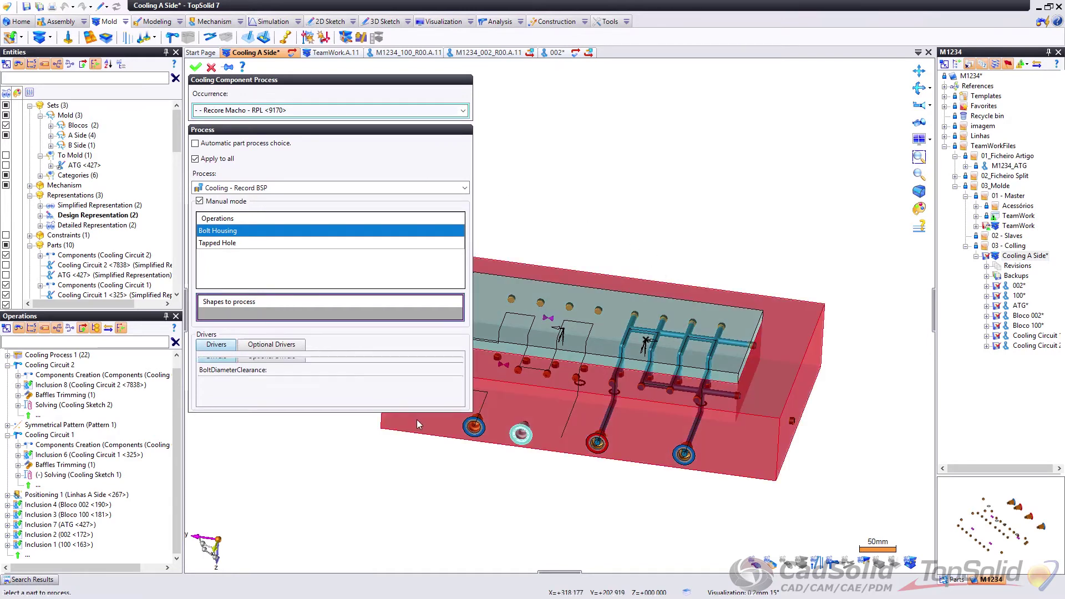
Step: Accept the Cooling - Record BSP process of the Recore Macho RPL connector without assigning shapes to its Bolt Housing and Tapped Hole operations
click(233, 244)
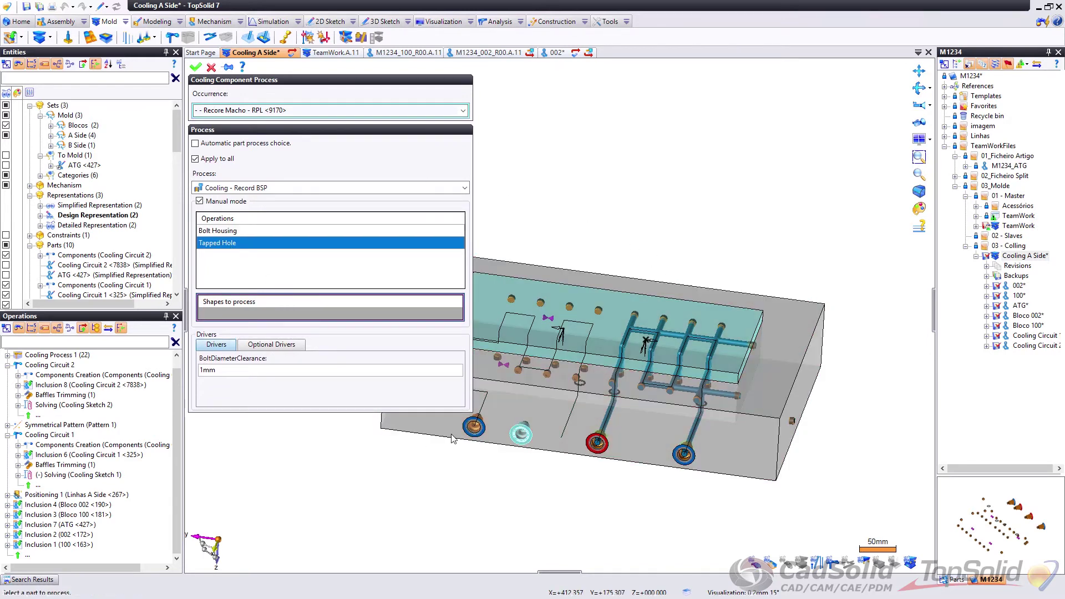
scroll(589, 244, down, 2)
right_click(588, 241)
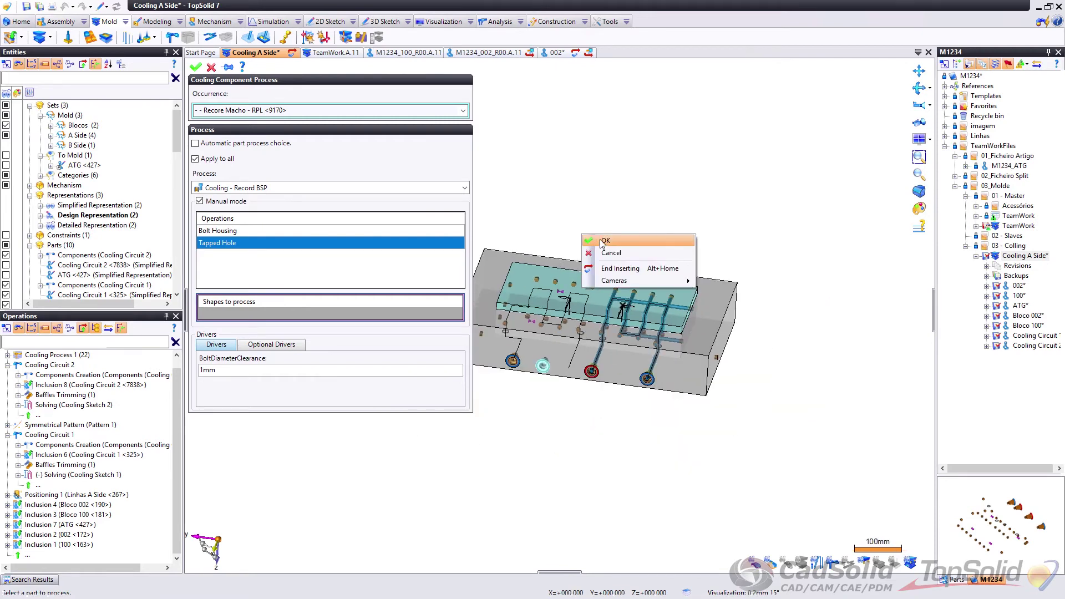
click(603, 241)
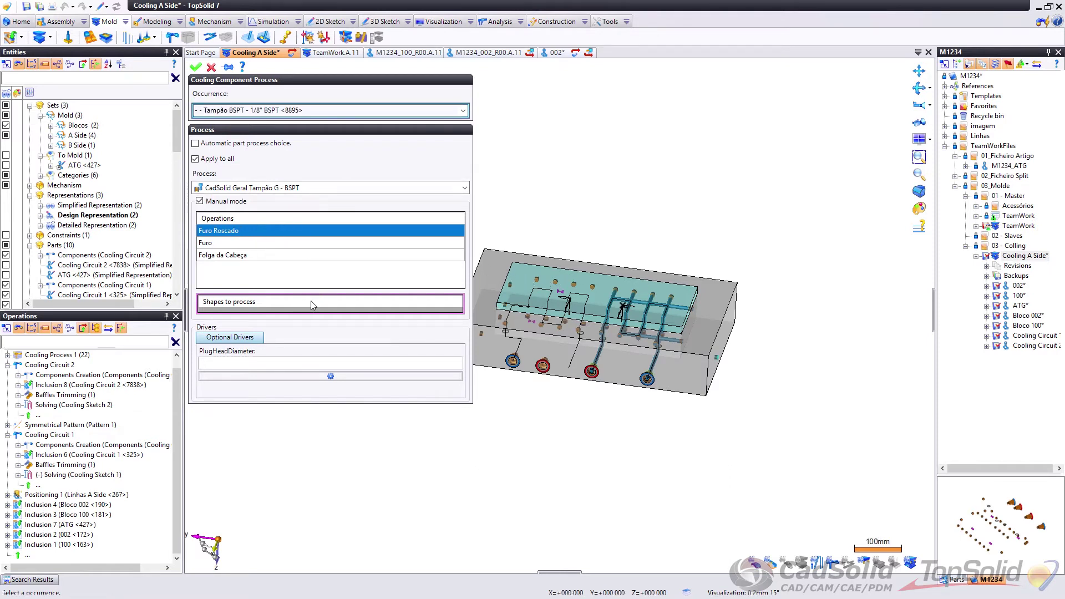
Step: Assign Bloco 100 and Bloco 002 to the Furo Roscado and Furo operations of the 1/8" BSPT plug
click(494, 264)
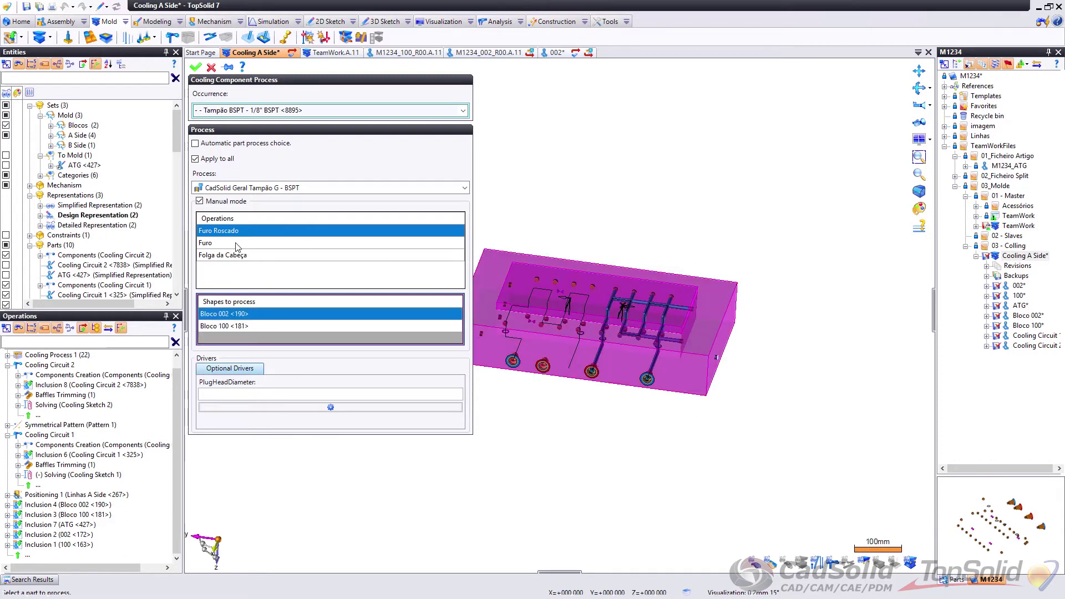
click(237, 244)
click(525, 275)
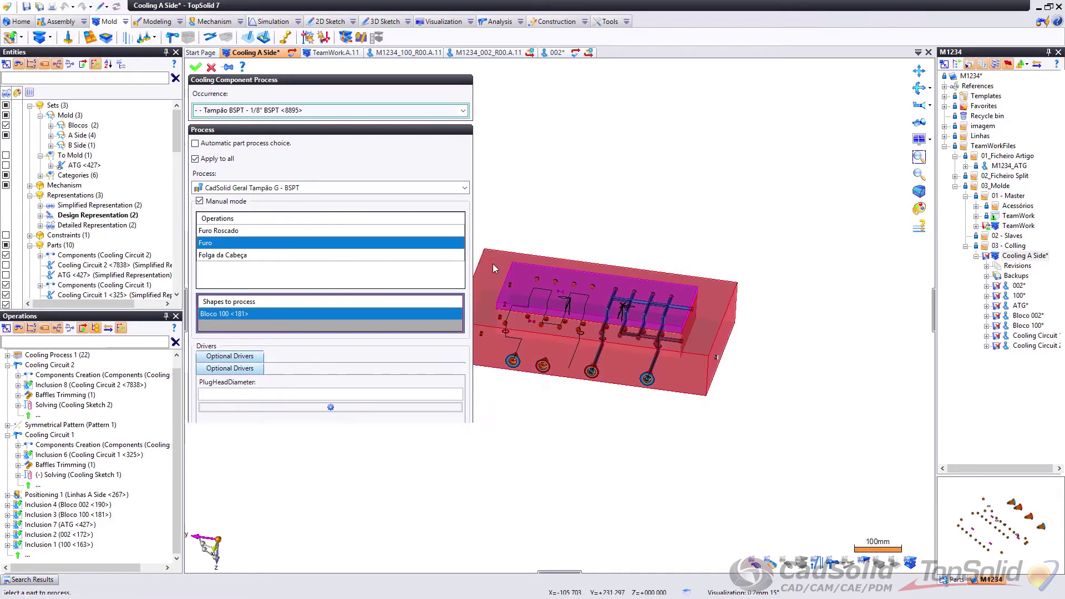
Step: Assign Bloco 100 to the Folga da Cabeça operation and accept the 1/8" BSPT plug process
click(222, 256)
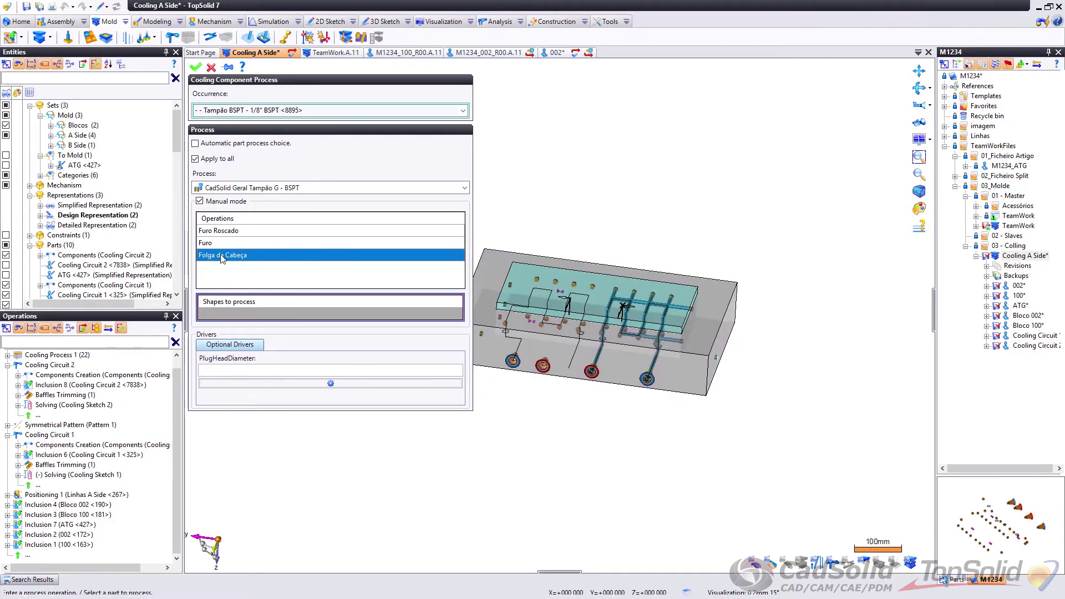
click(513, 274)
middle_drag(656, 190, 648, 230)
click(255, 111)
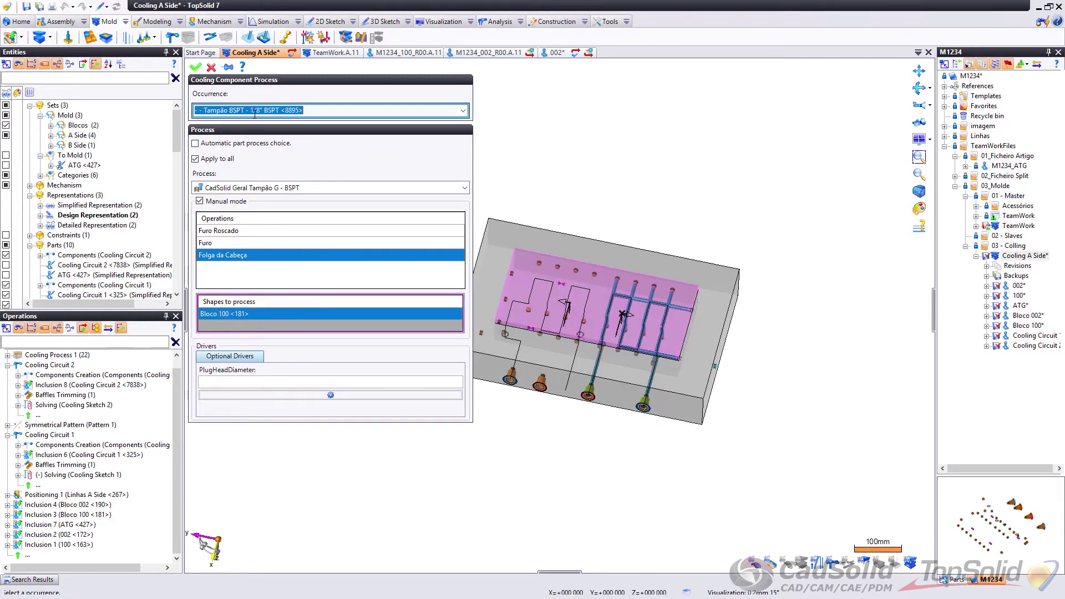
click(195, 68)
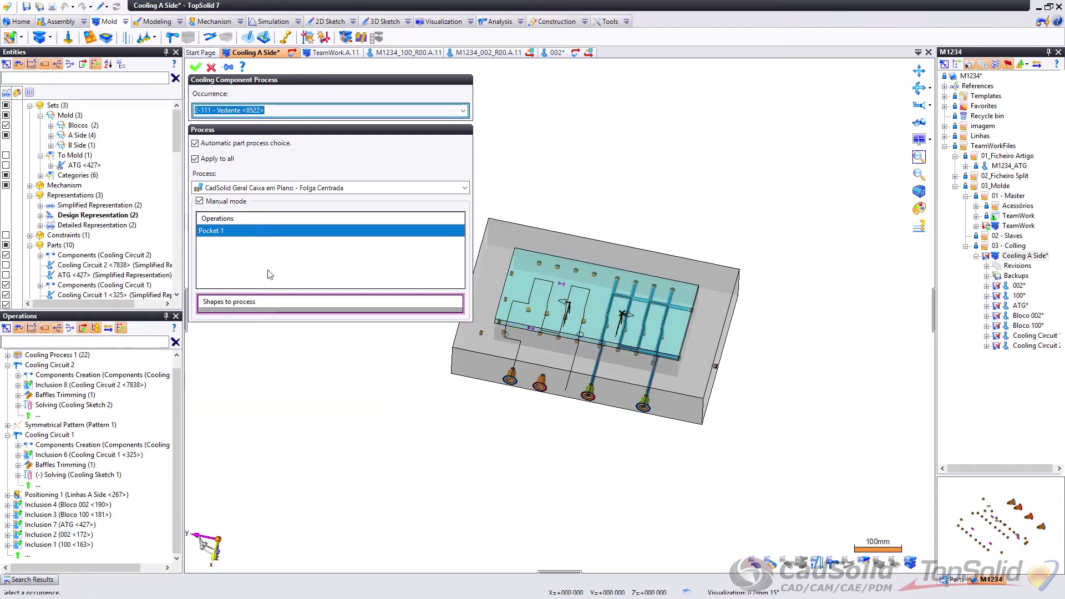
Step: Assign Bloco 002 to the Pocket 1 operation of Cooling Circuit 2's Vedante seal and accept the process
click(271, 304)
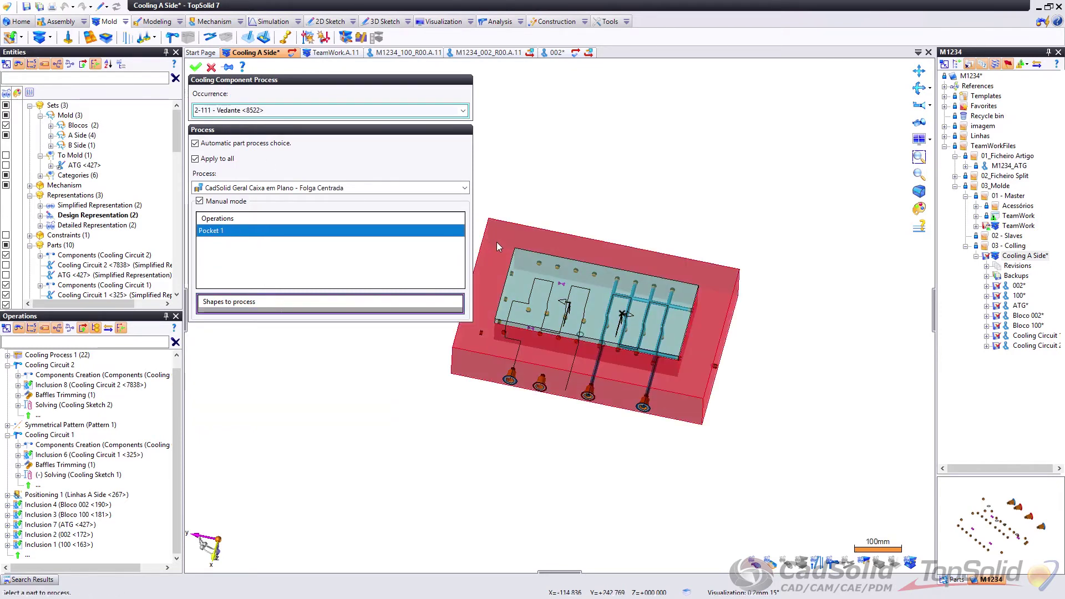
click(497, 242)
click(196, 67)
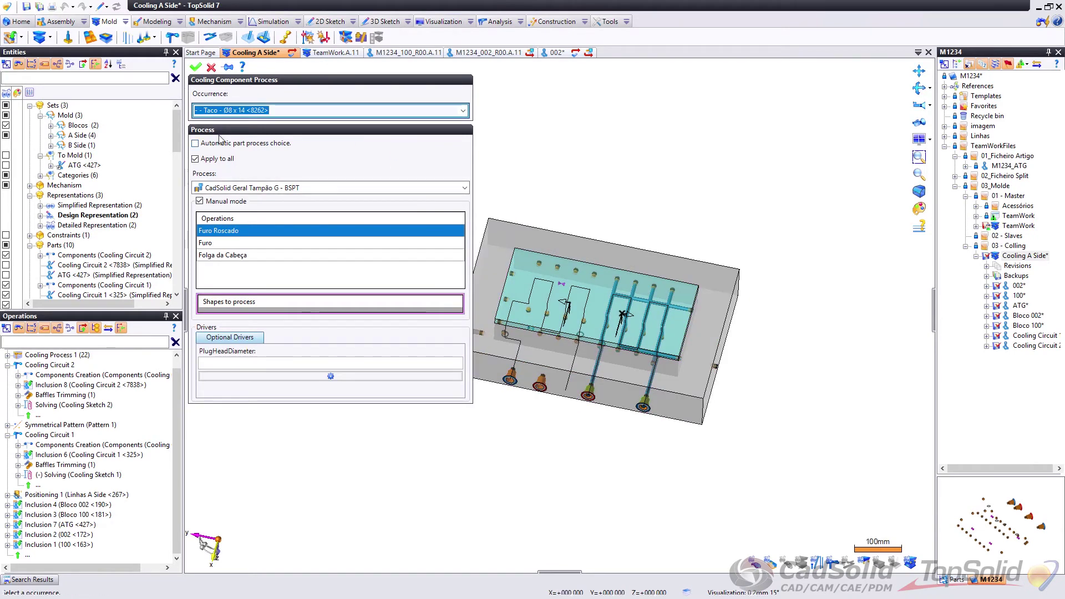
Step: Set the first Taco Ø8 x 14 component's process to CadSolid Geral Taco, turn off Apply to all and accept it
click(275, 189)
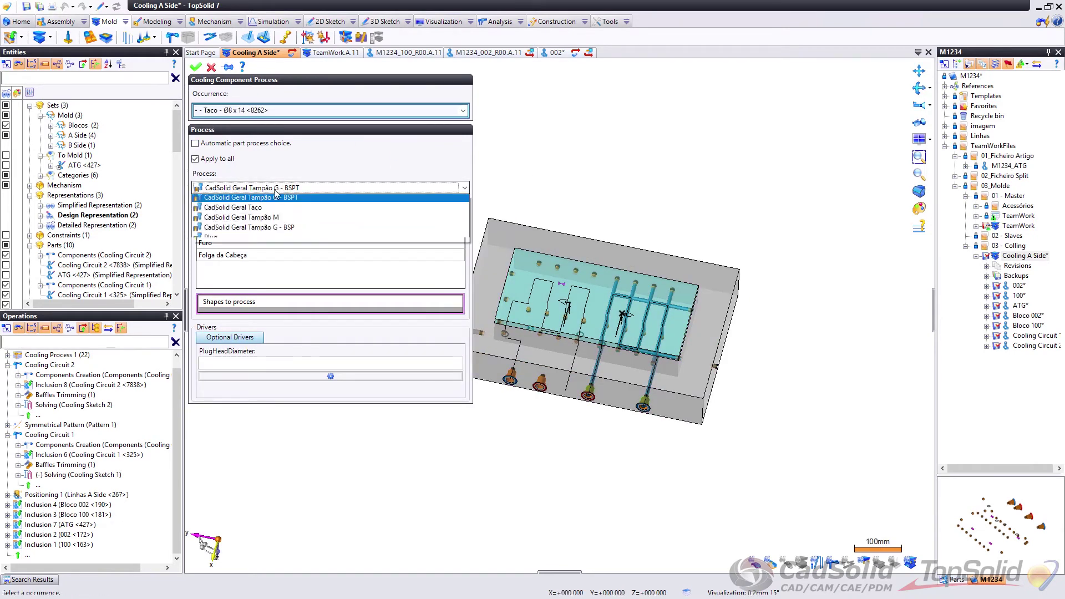
click(242, 216)
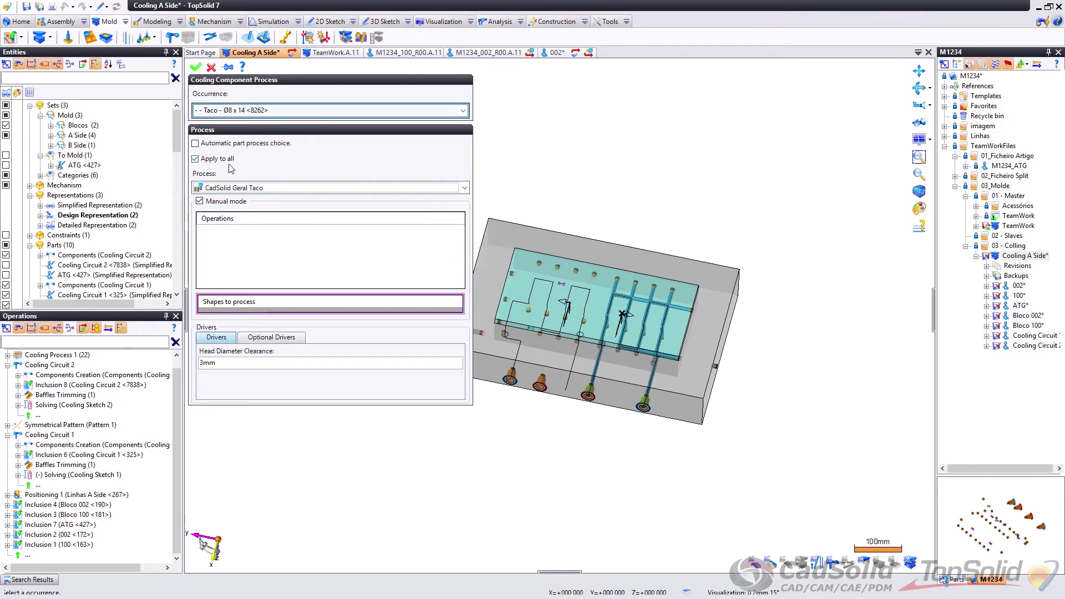
click(194, 158)
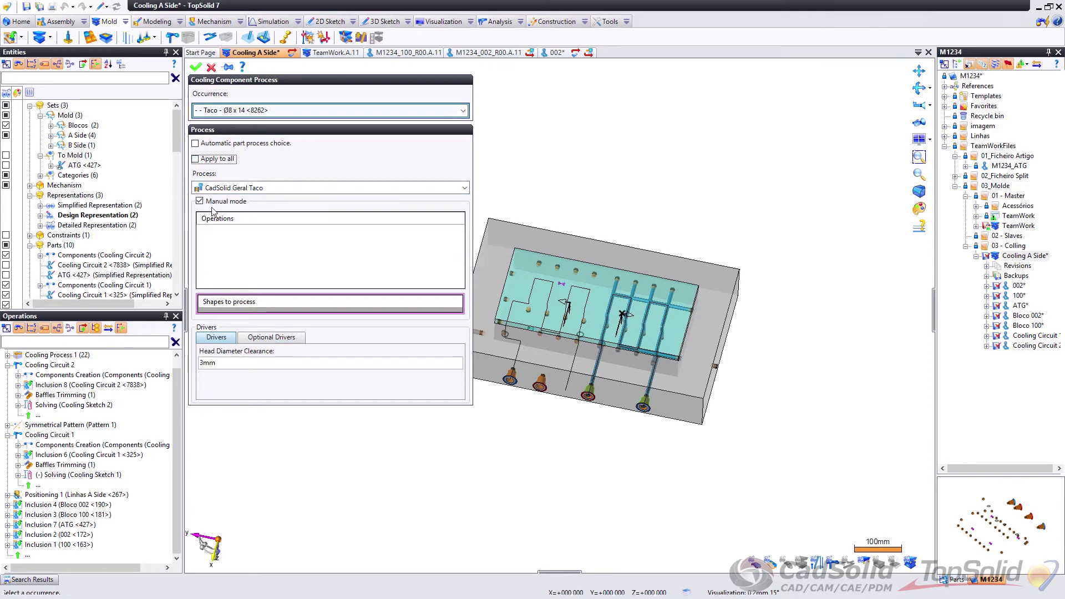
click(196, 68)
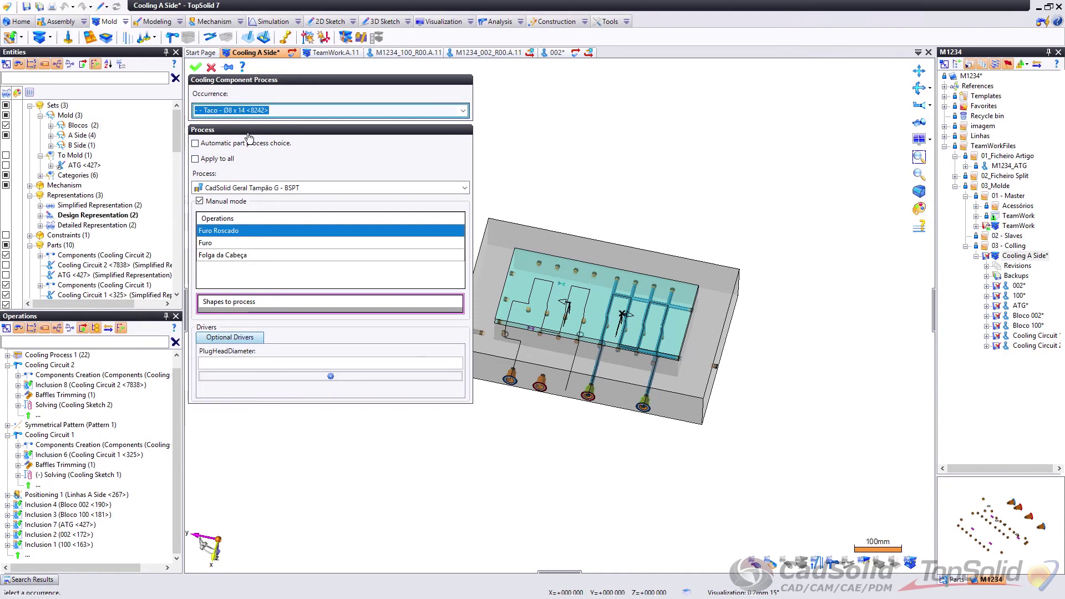
Step: Accept the second Taco Ø8 x 14 component and change its process to CadSolid Geral Taco
click(196, 67)
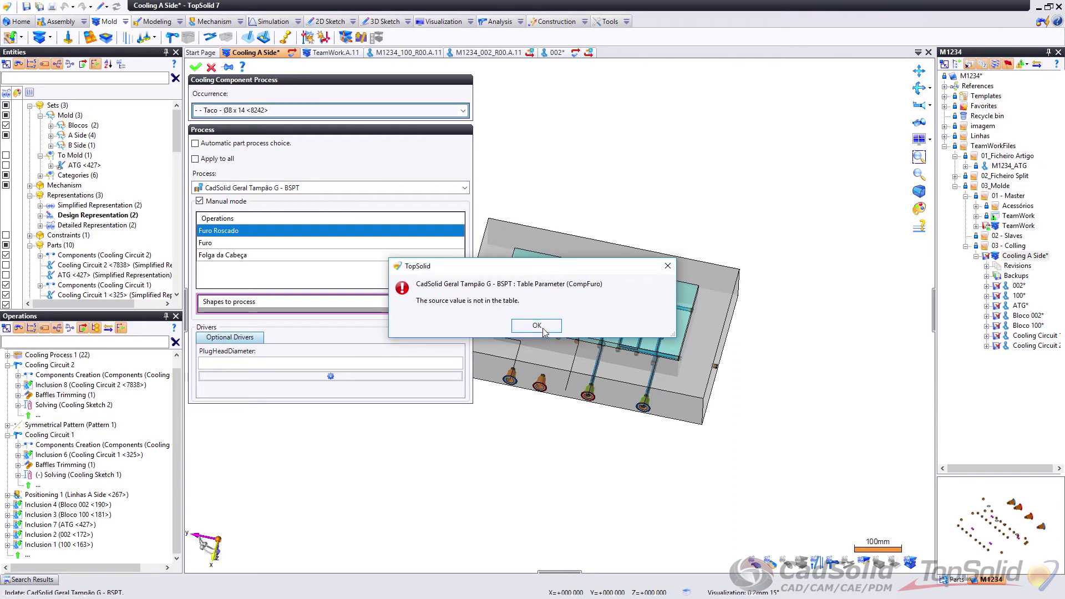
click(536, 326)
click(527, 327)
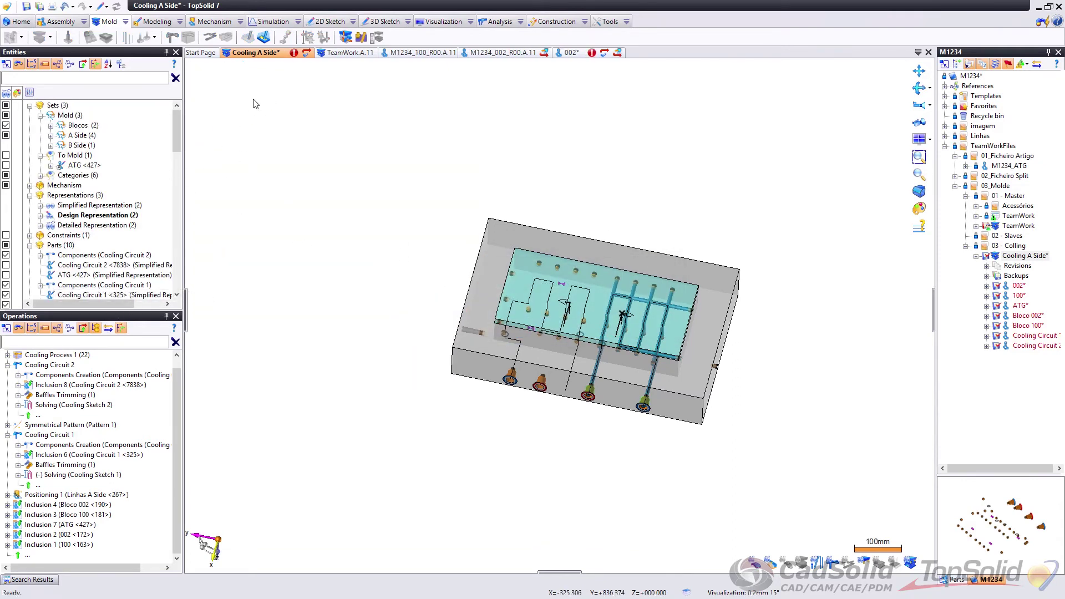
click(298, 55)
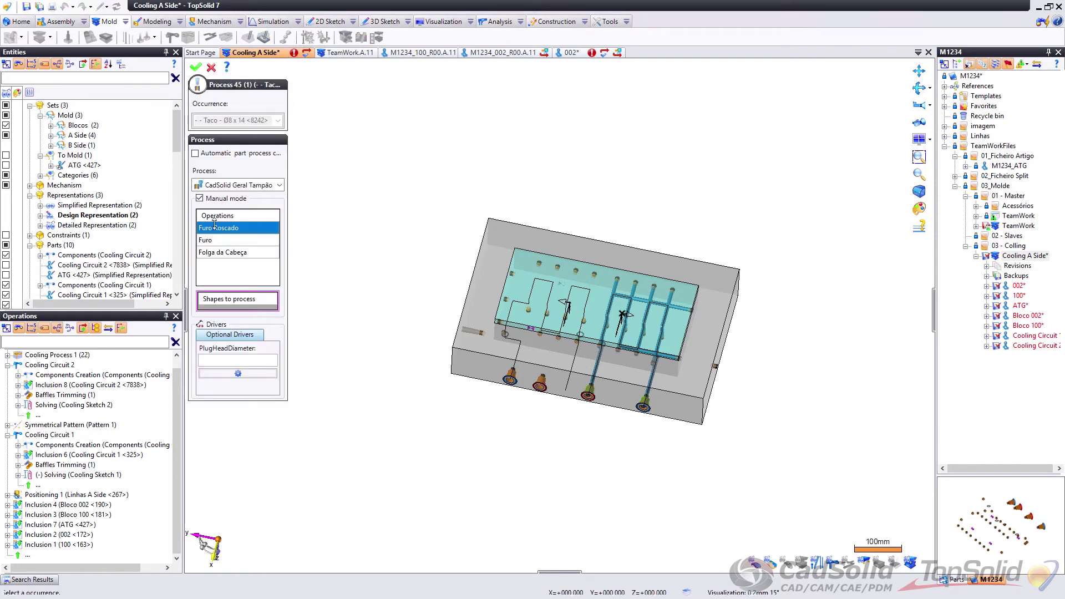
click(221, 186)
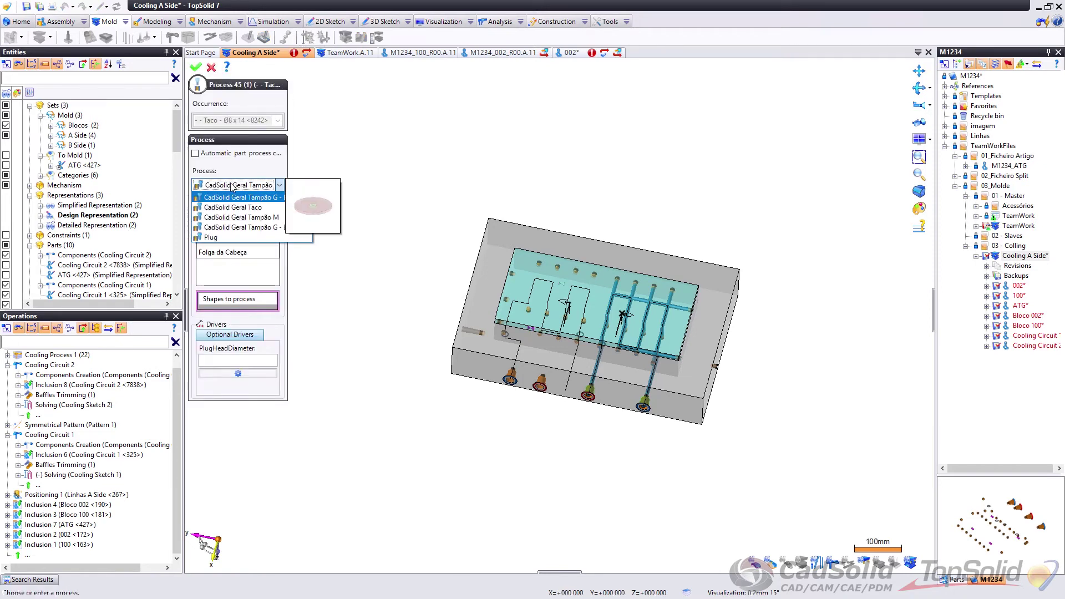
click(231, 207)
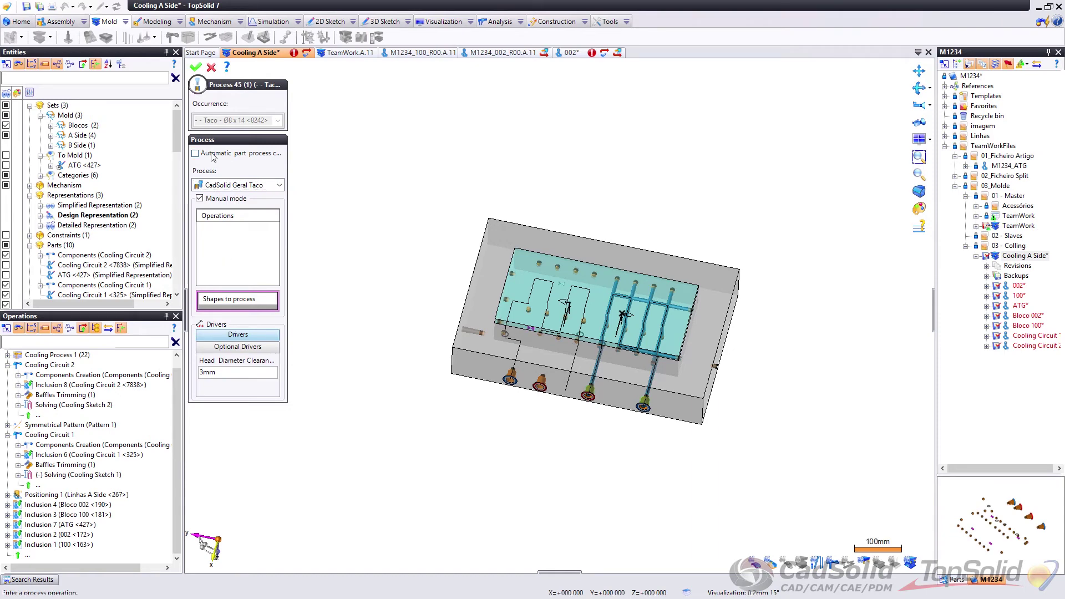
click(196, 68)
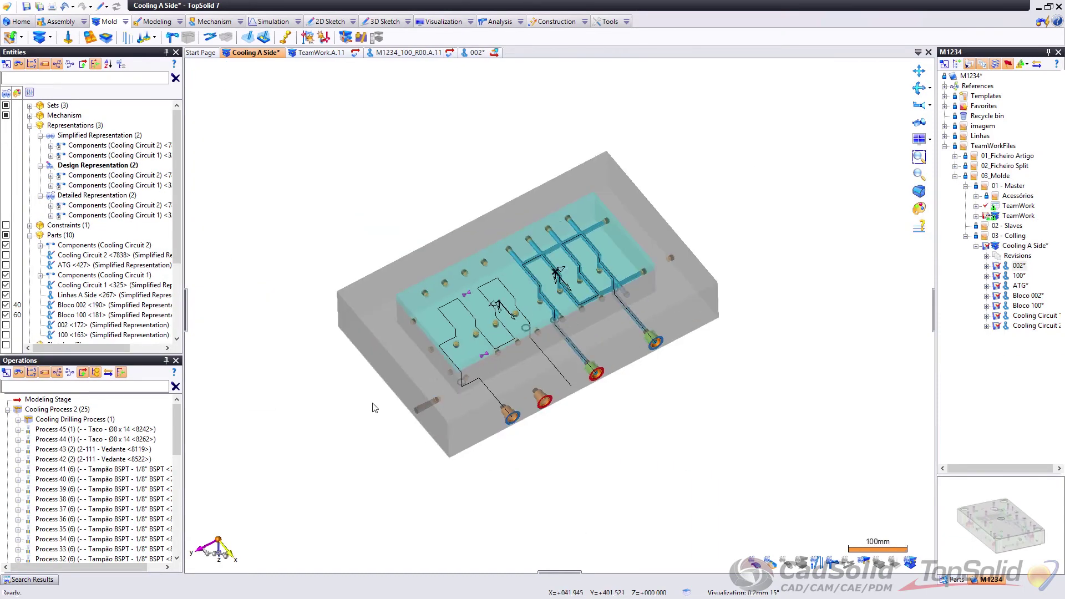
Step: Hide the cooling circuit components and examine the holes machined in Bloco 100 and Bloco 002, especially at the connector positions
scroll(394, 391, up, 4)
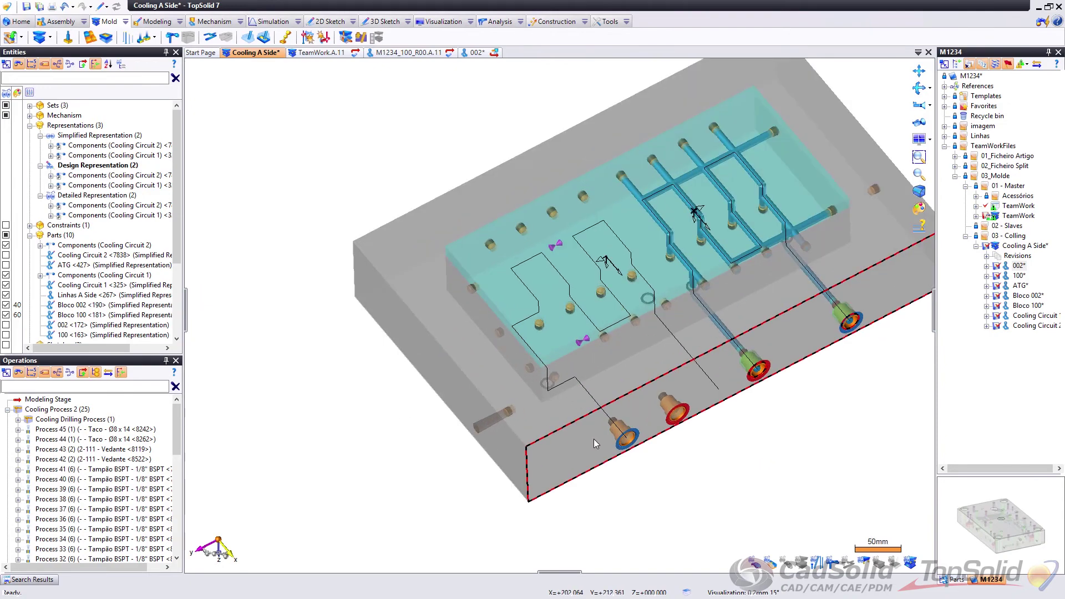
click(827, 565)
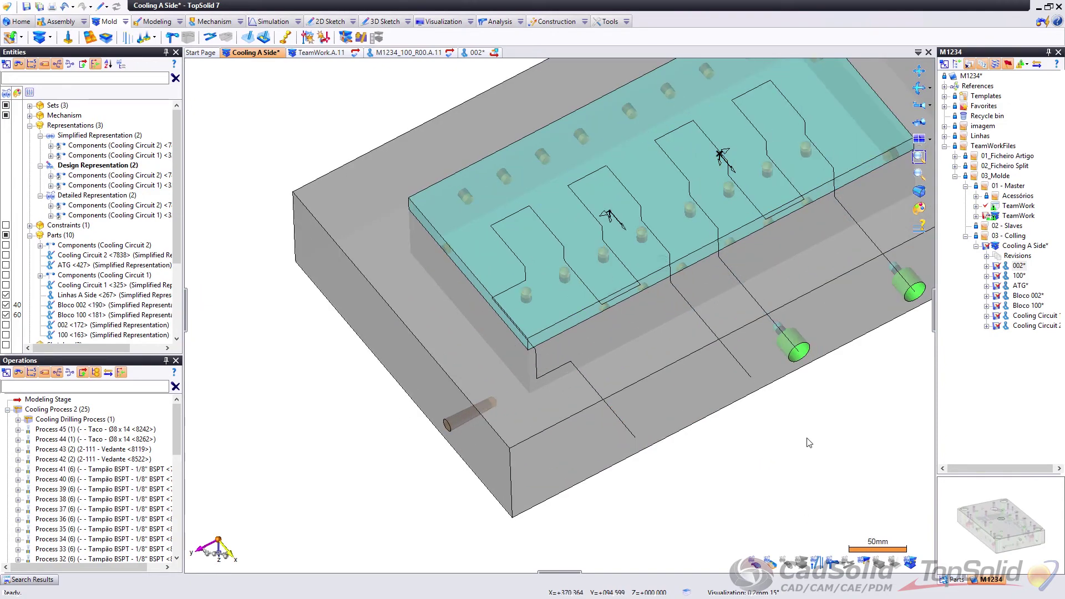
middle_drag(810, 420, 745, 369)
scroll(660, 436, down, 5)
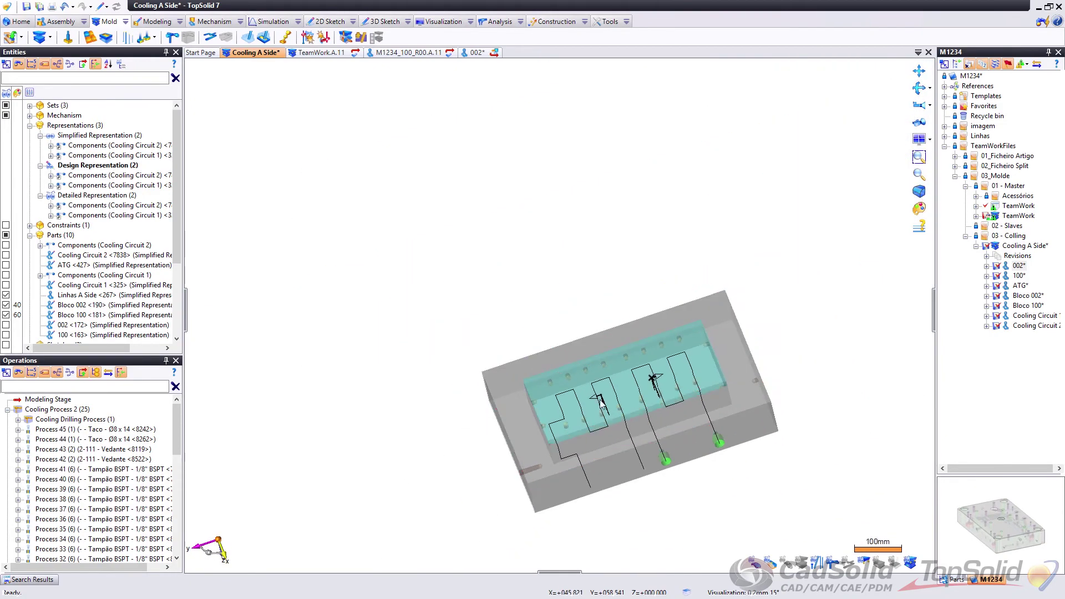
scroll(632, 426, up, 5)
middle_drag(560, 466, 573, 504)
middle_drag(623, 395, 624, 263)
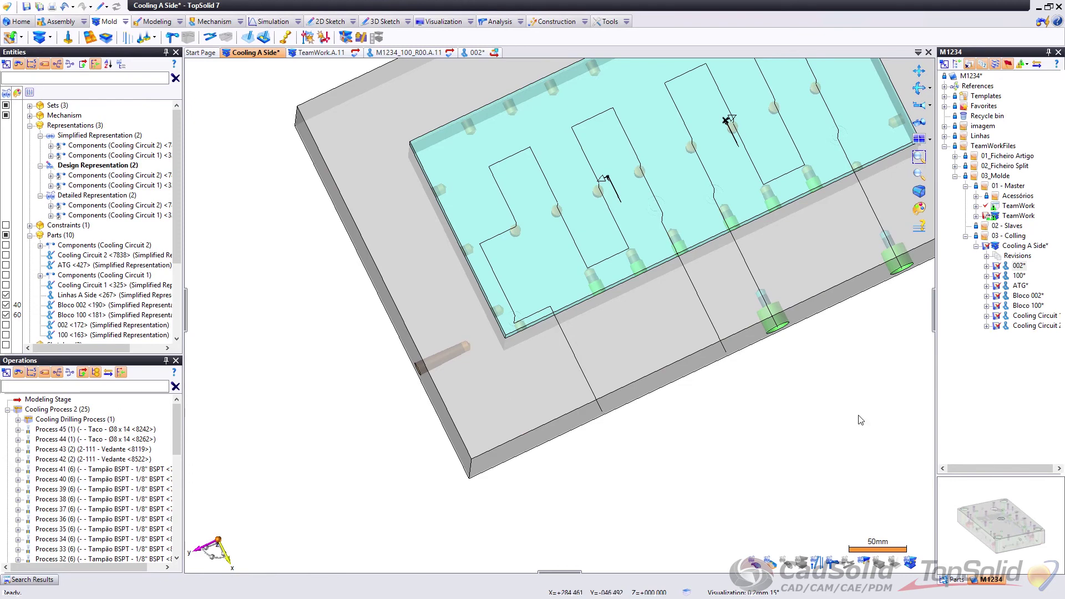
middle_drag(821, 350, 814, 319)
Step: Edit Process 23 of the Recore Macho - RPL connector, assigning Bloco 002 to its Bolt Housing and Tapped Hole operations, and accept it
scroll(83, 443, down, 10)
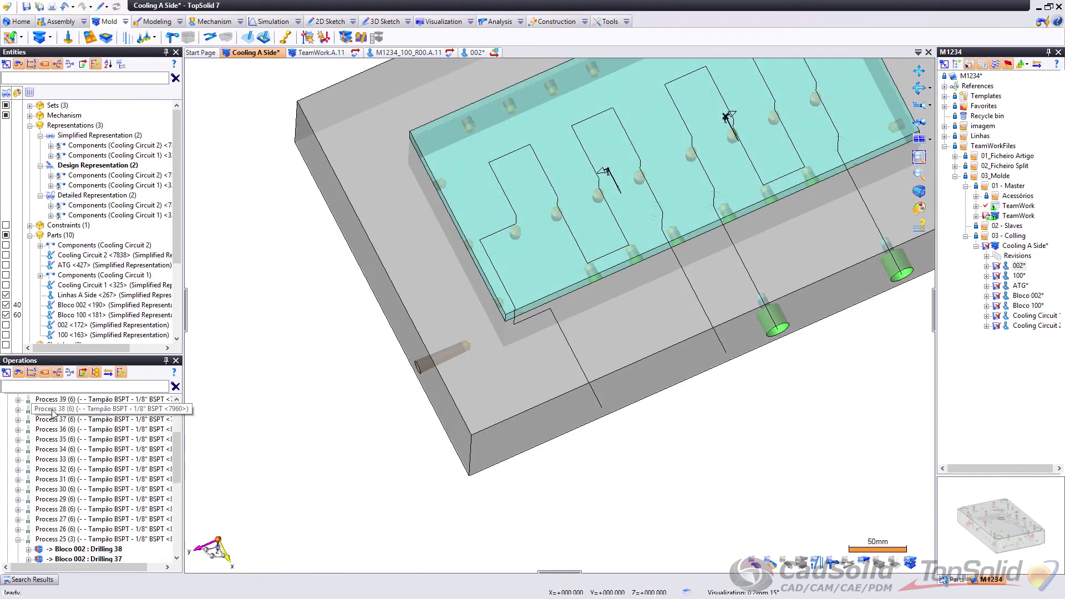
scroll(133, 481, up, 1)
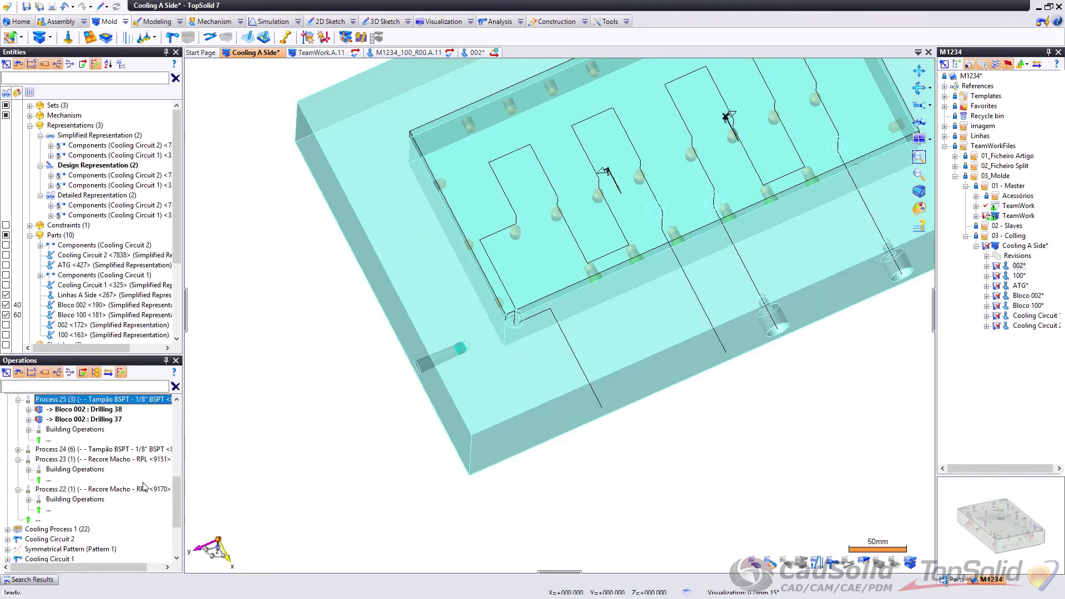
click(74, 529)
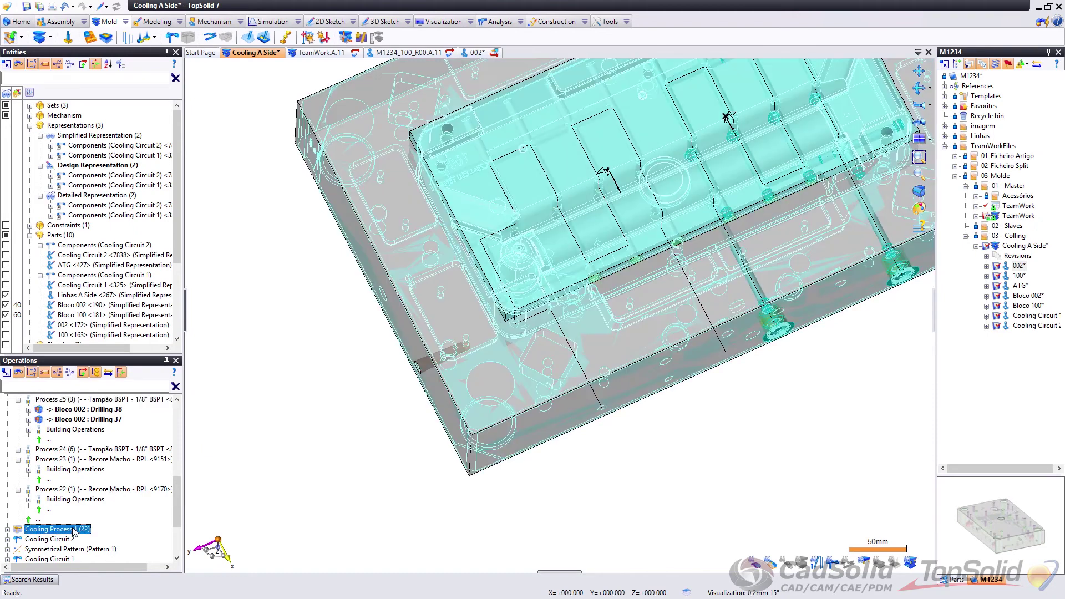
scroll(162, 455, up, 2)
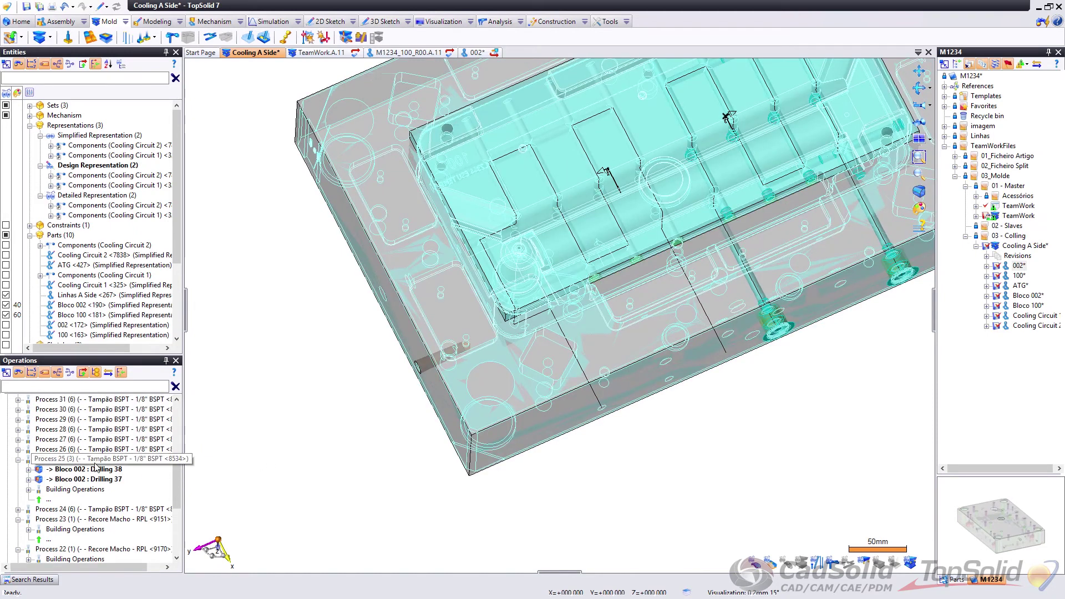
click(133, 459)
click(110, 519)
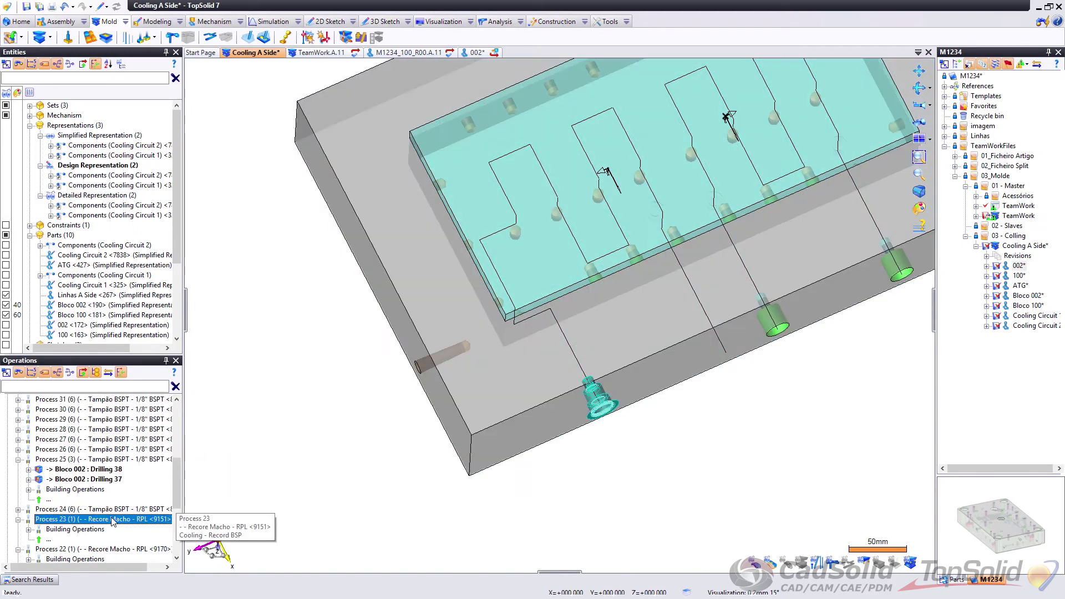
right_click(98, 524)
click(148, 535)
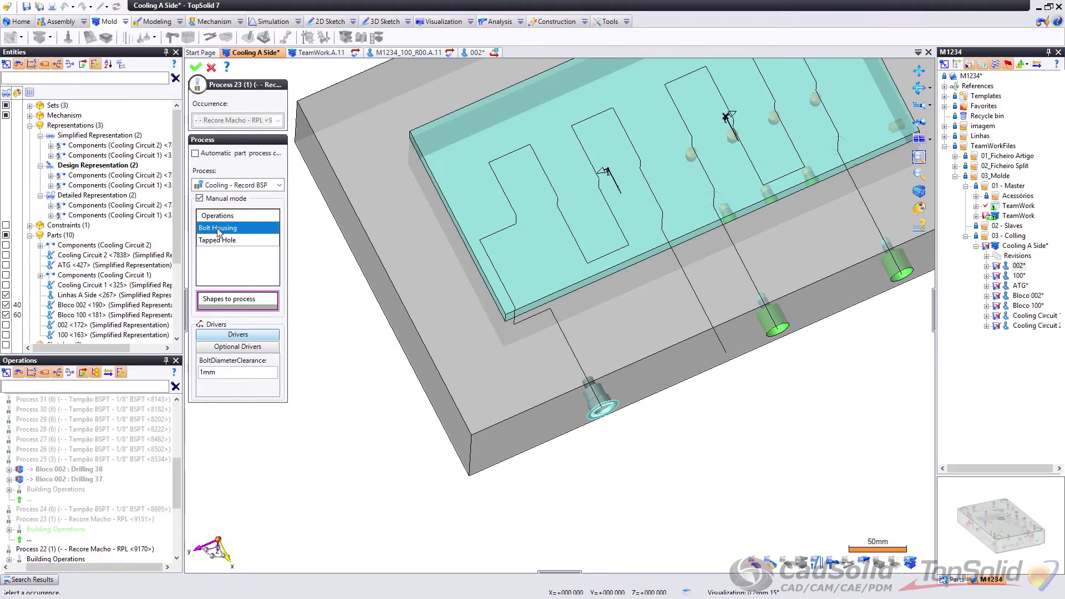
click(234, 302)
click(426, 299)
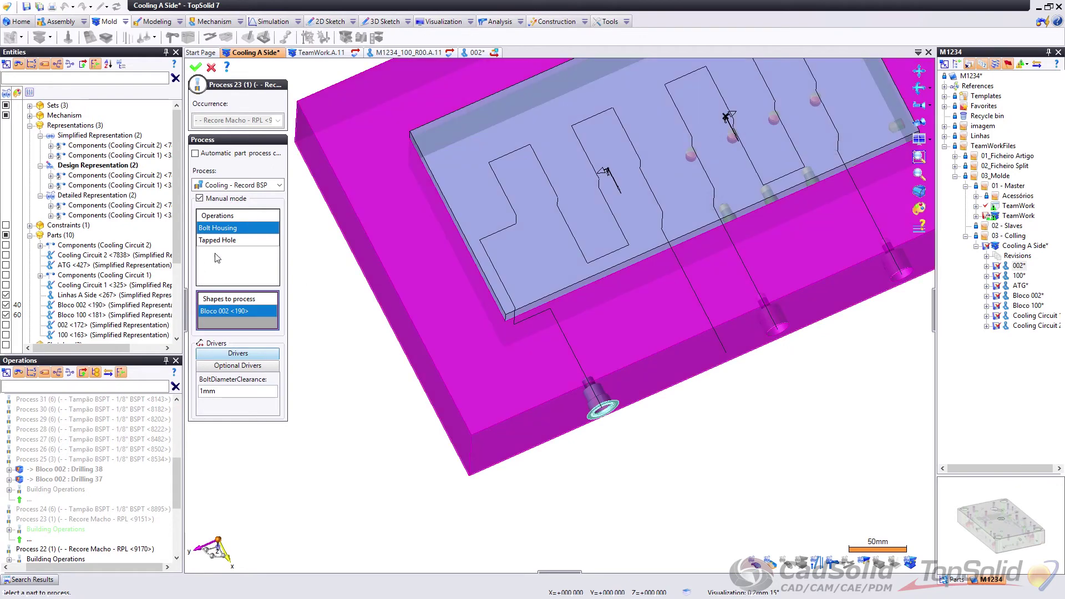
click(223, 240)
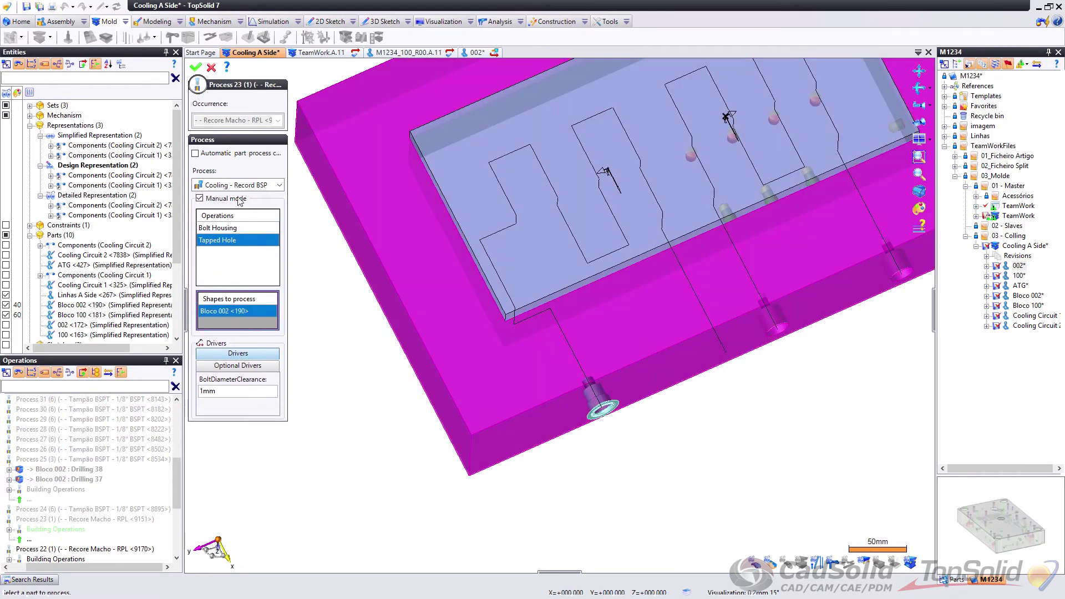
click(194, 67)
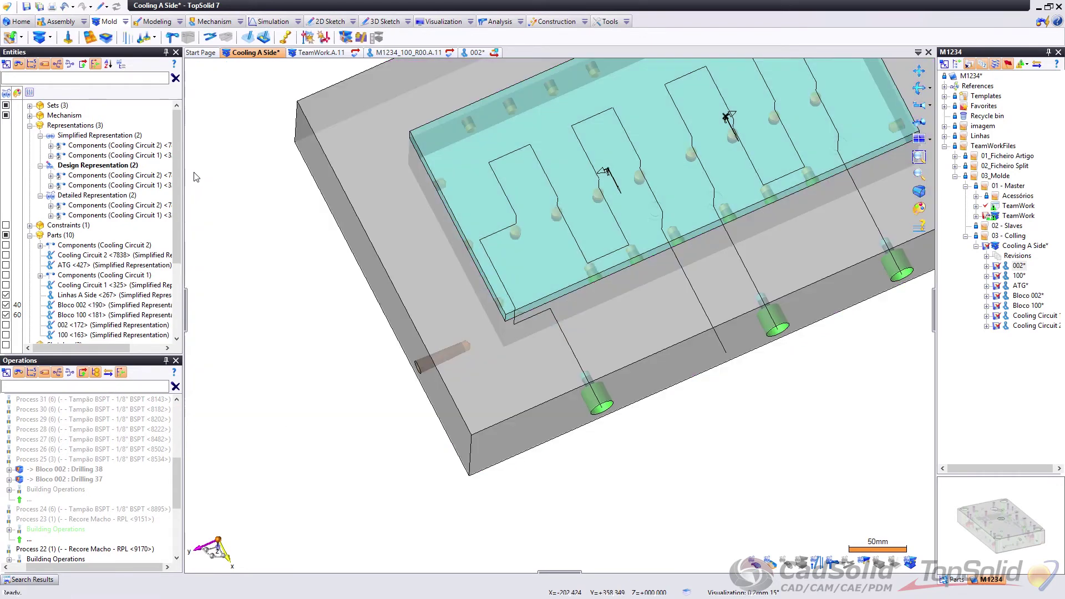
Step: Assign Bloco 002 to the Bolt Housing and Tapped Hole operations of the other Recore Macho - RPL connector, Process 22, and accept it
scroll(85, 492, down, 2)
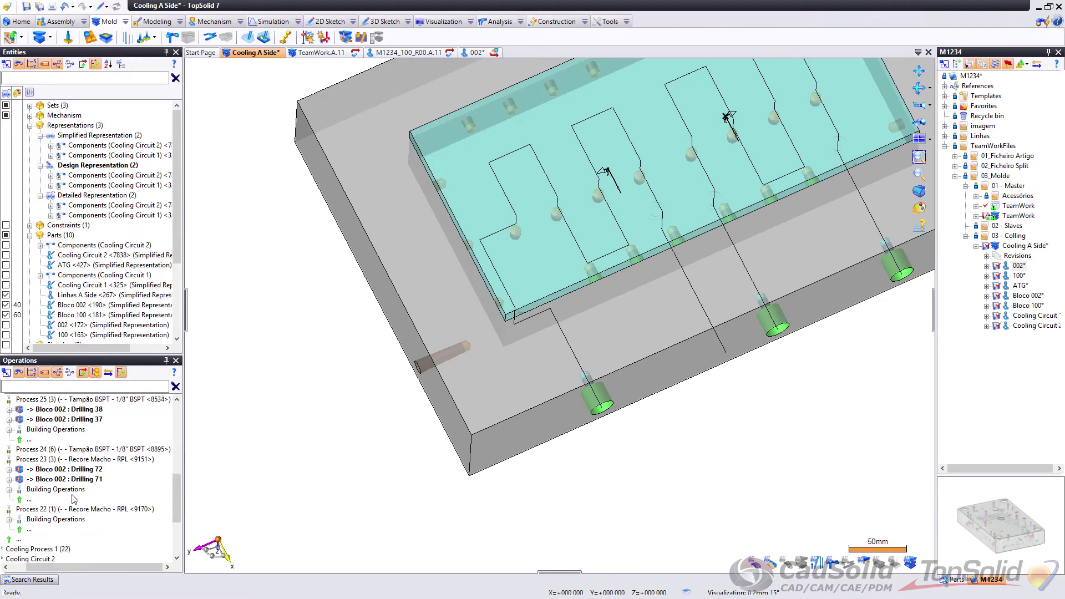
click(76, 510)
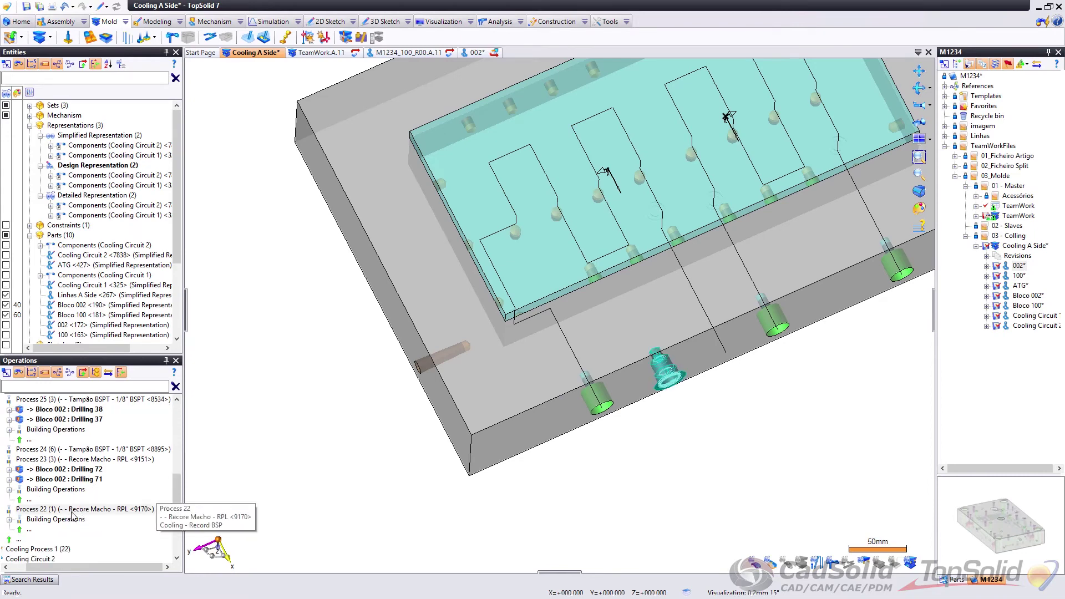
right_click(73, 513)
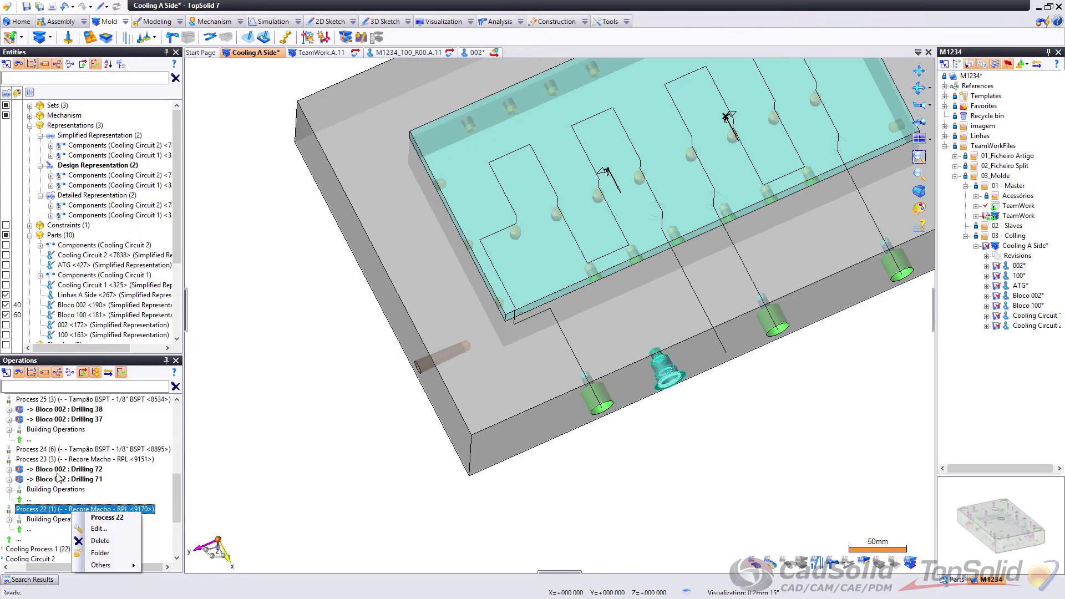
click(56, 491)
click(57, 509)
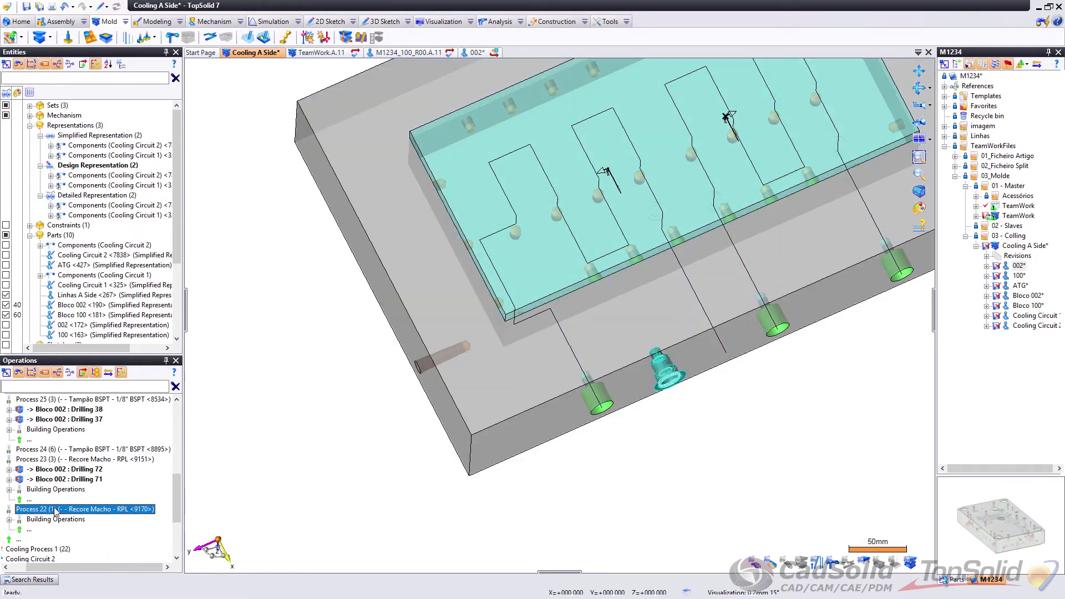
right_click(56, 510)
click(83, 524)
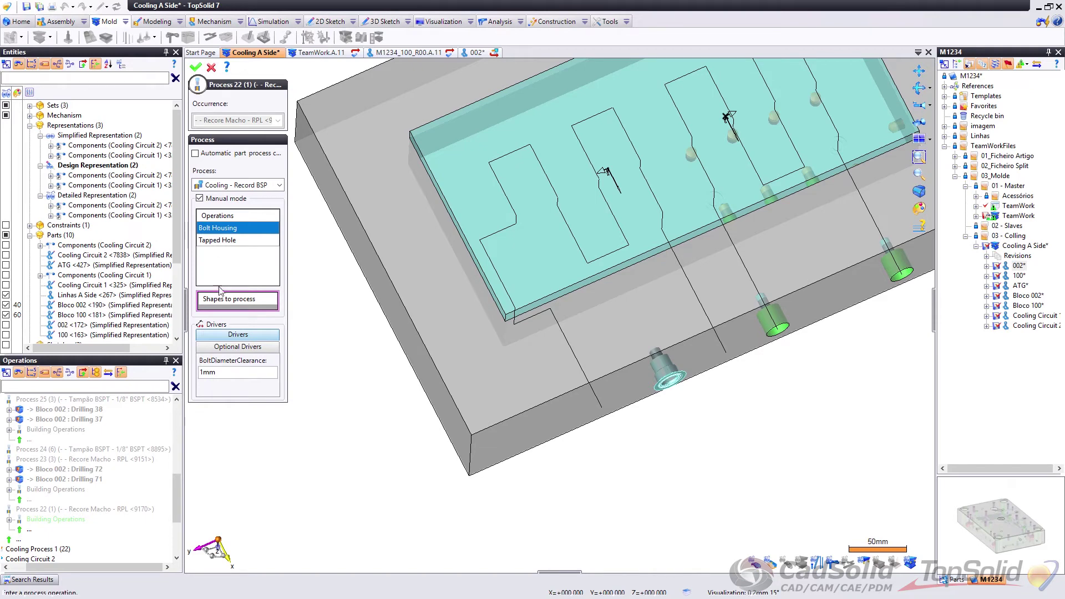
click(236, 302)
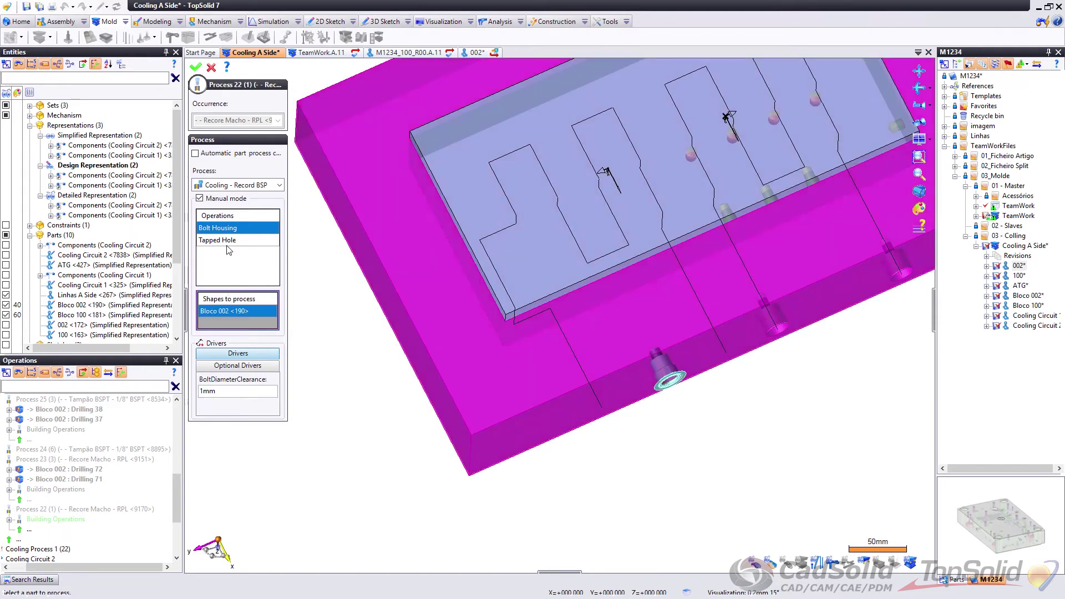
click(222, 240)
right_click(382, 287)
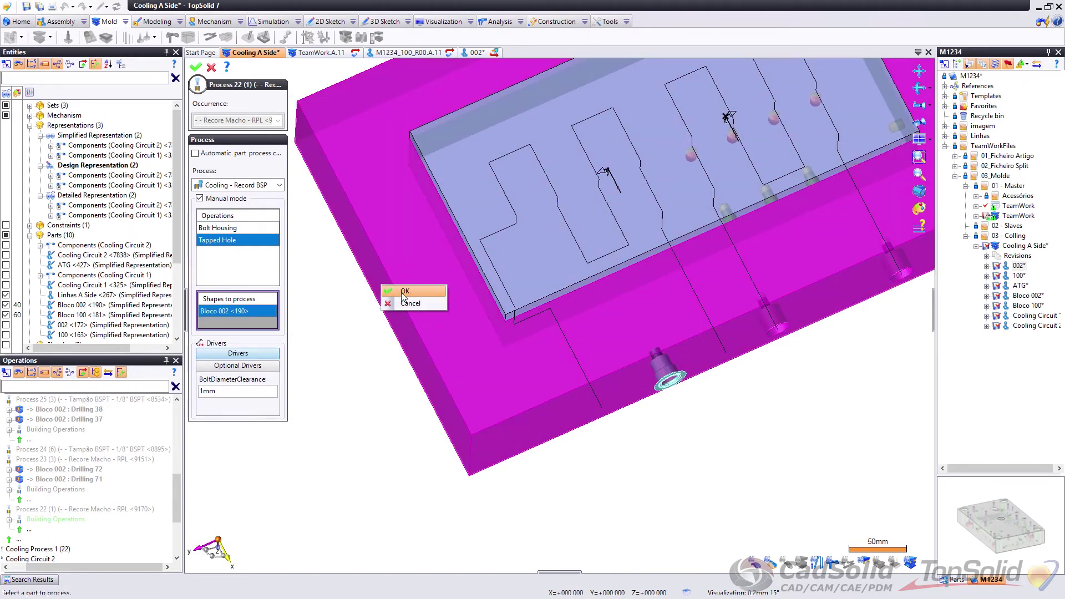
click(402, 294)
Step: Examine the connector holes and the threaded plug hole on the side of Bloco 002, checking which operations machine the plug hole
middle_drag(515, 377, 560, 395)
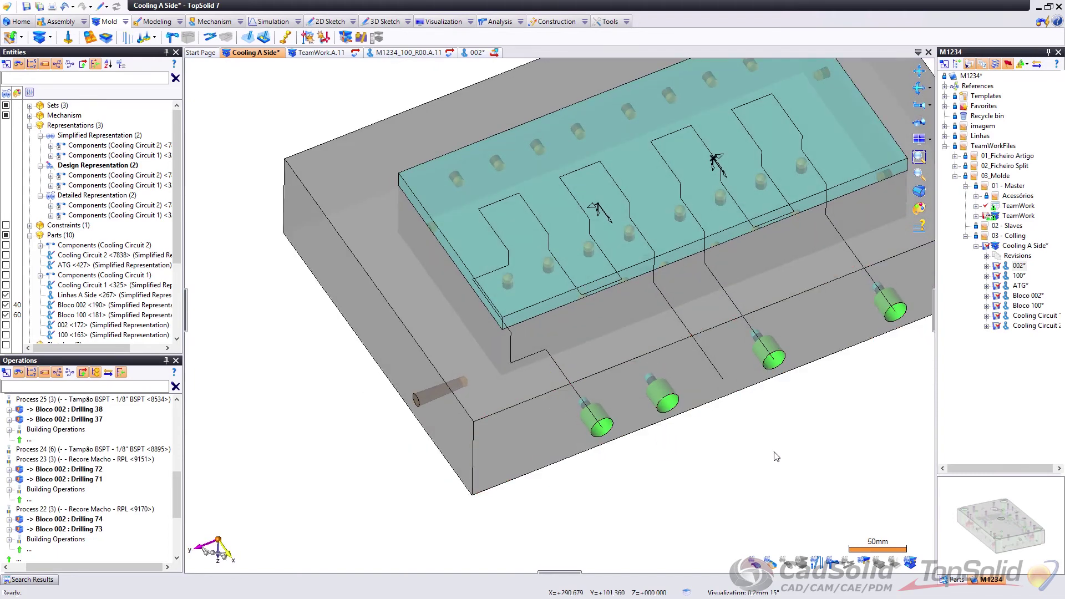
scroll(775, 456, down, 2)
scroll(684, 452, up, 3)
scroll(374, 382, up, 5)
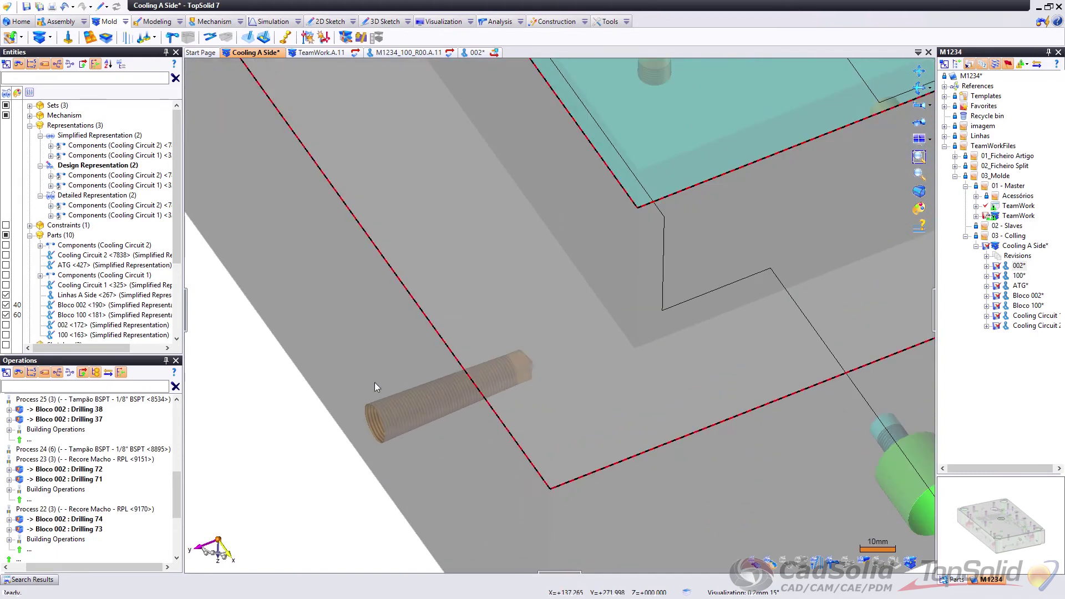
click(373, 437)
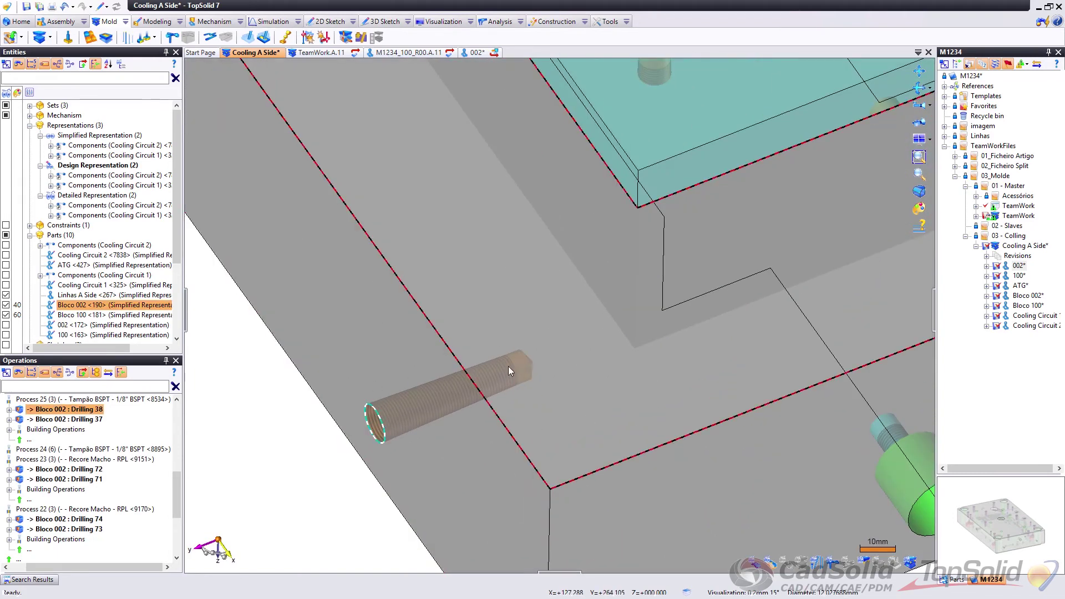
scroll(539, 342, down, 2)
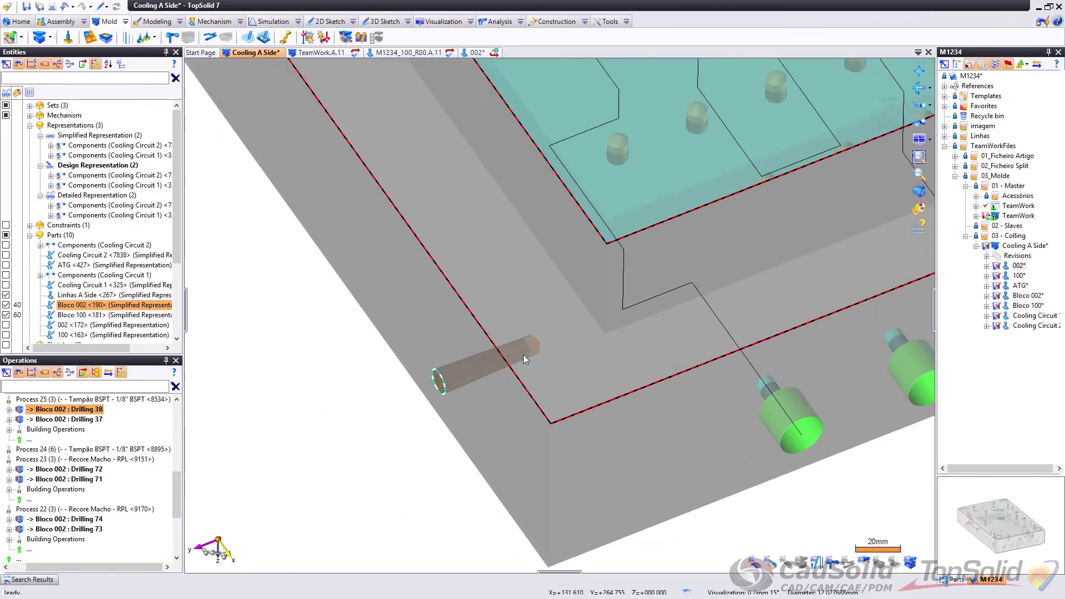
scroll(524, 354, up, 2)
scroll(514, 361, down, 3)
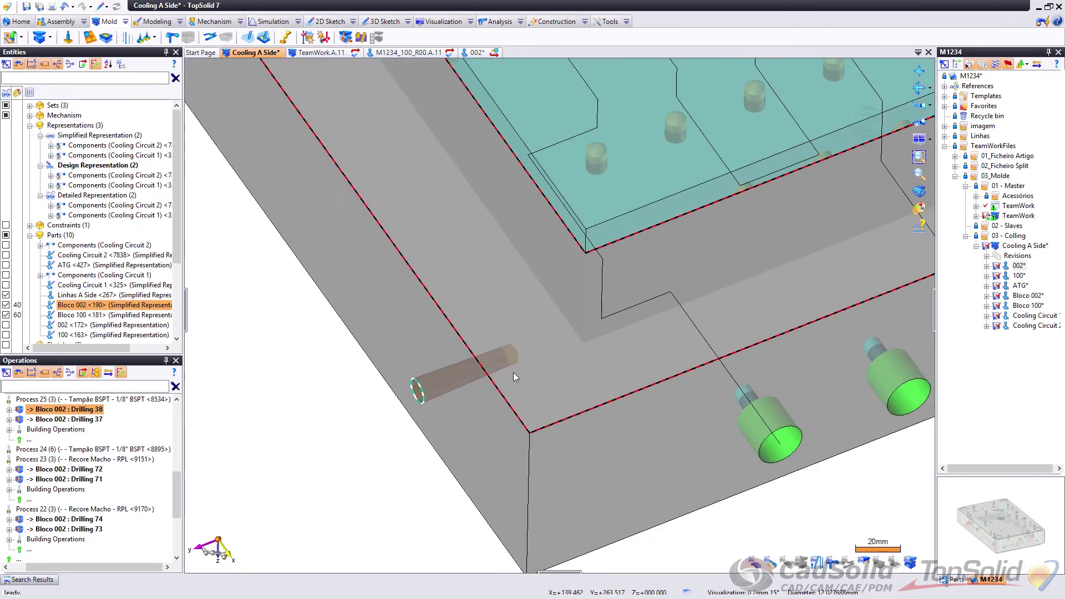
scroll(498, 378, up, 2)
scroll(498, 378, down, 1)
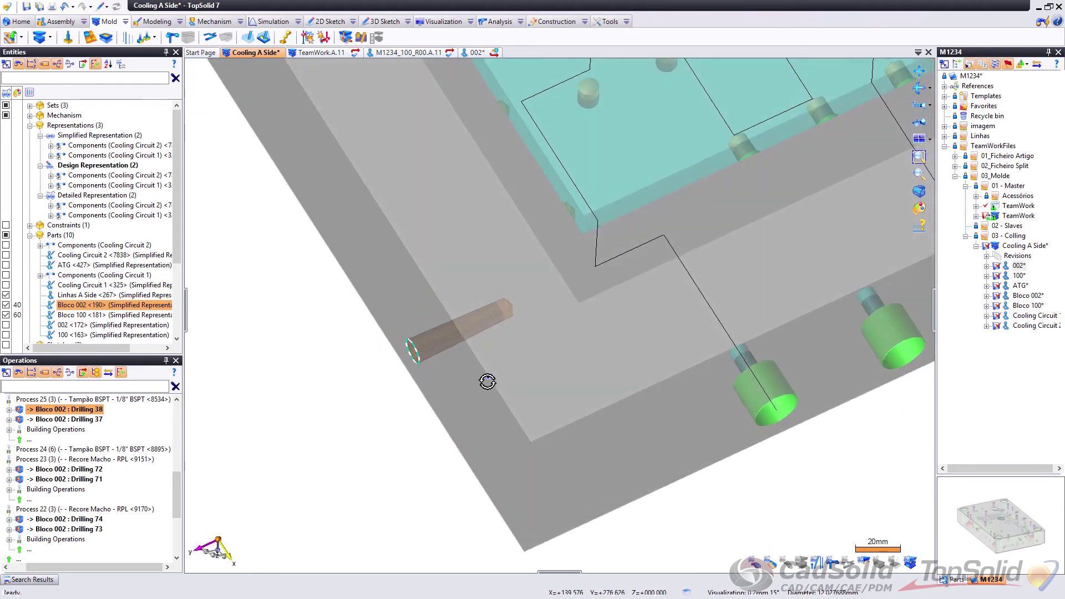
scroll(482, 395, up, 3)
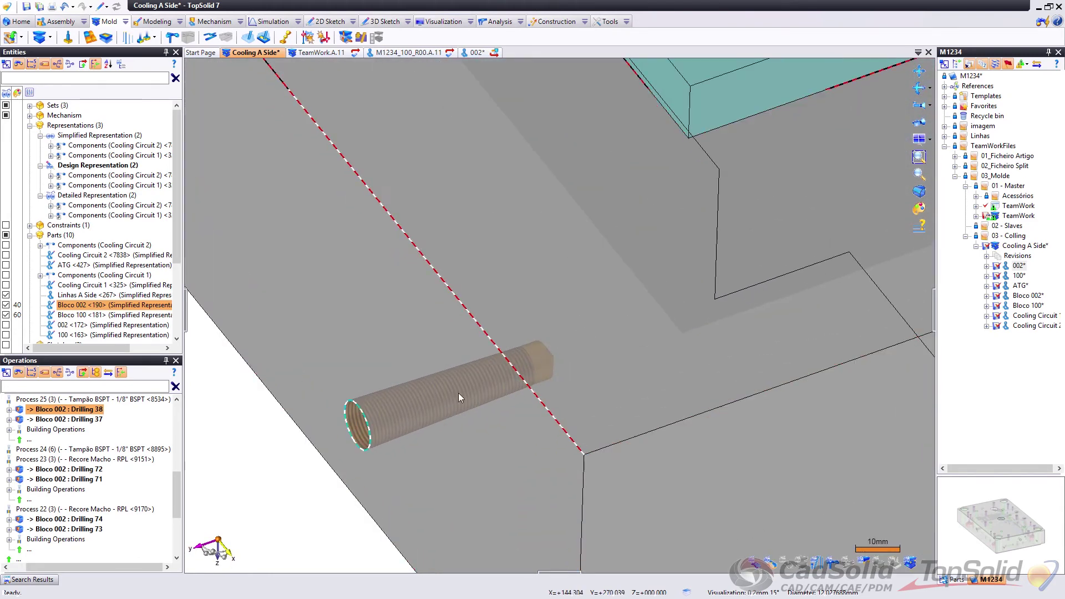
click(438, 392)
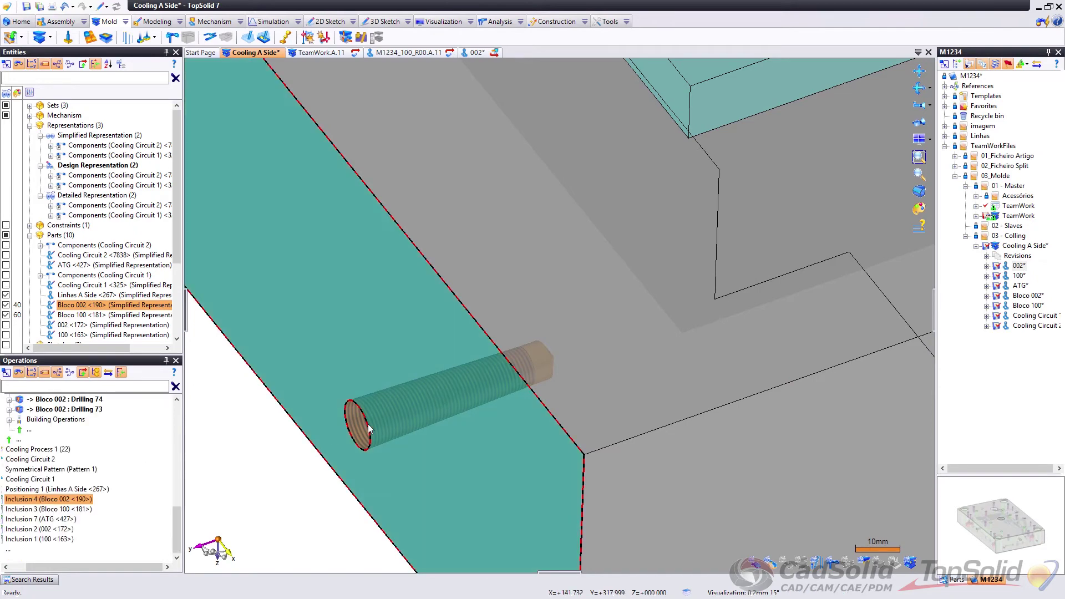
scroll(568, 361, down, 3)
scroll(571, 366, up, 3)
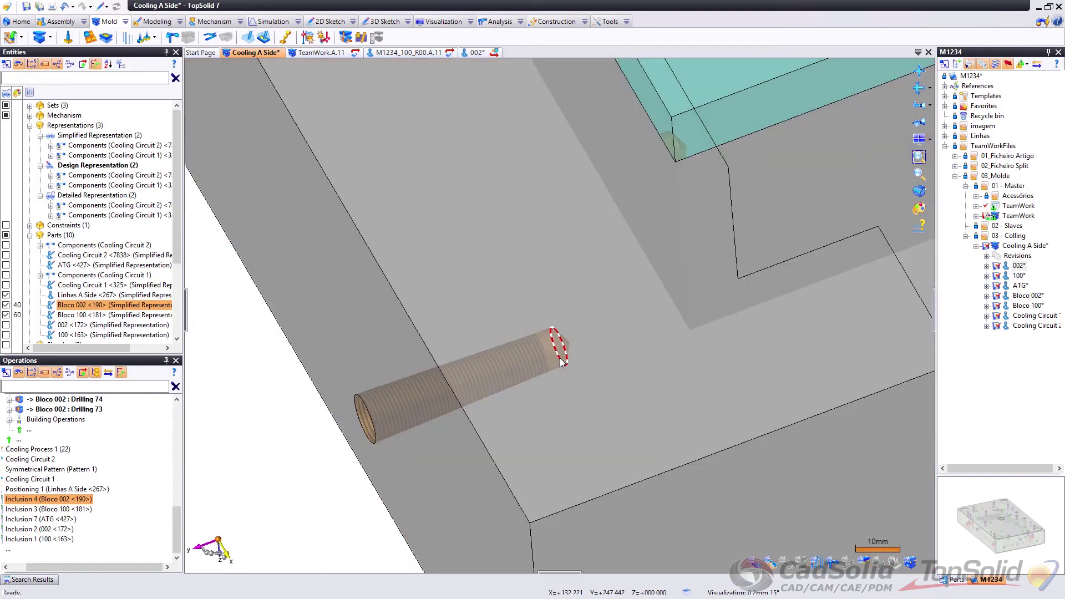
Step: Edit the side plug's Process 25 to assign Bloco 002 to its Folga da Cabeça operation, and accept it
click(557, 361)
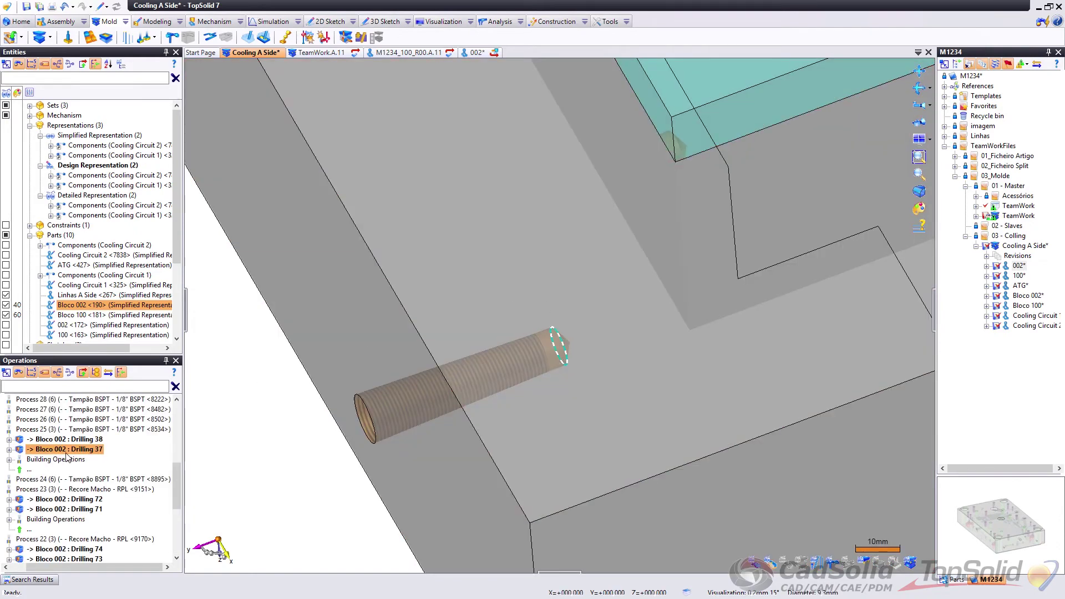
click(78, 429)
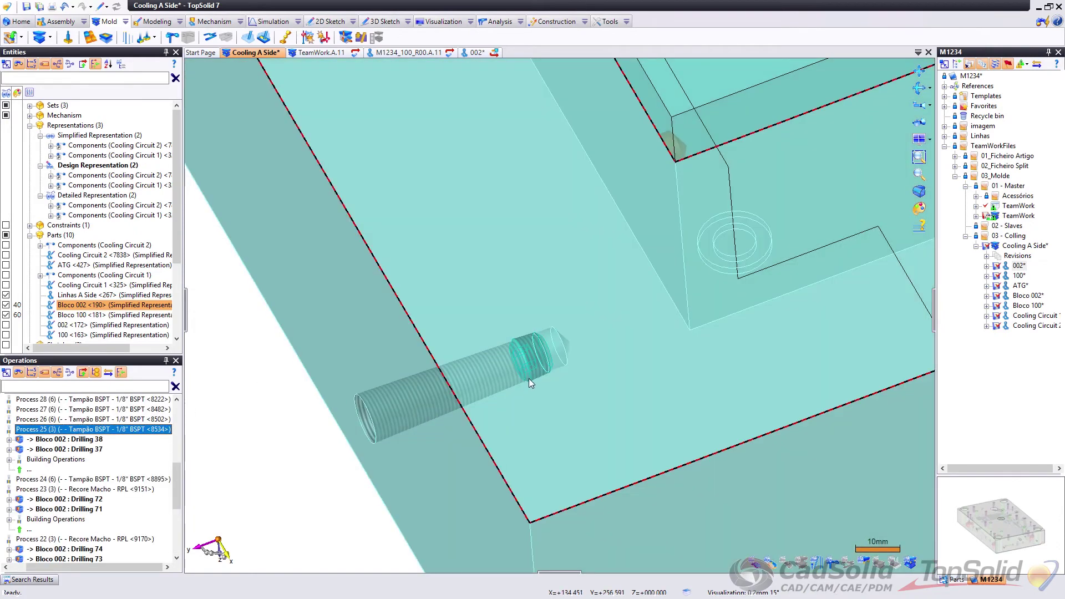
right_click(145, 431)
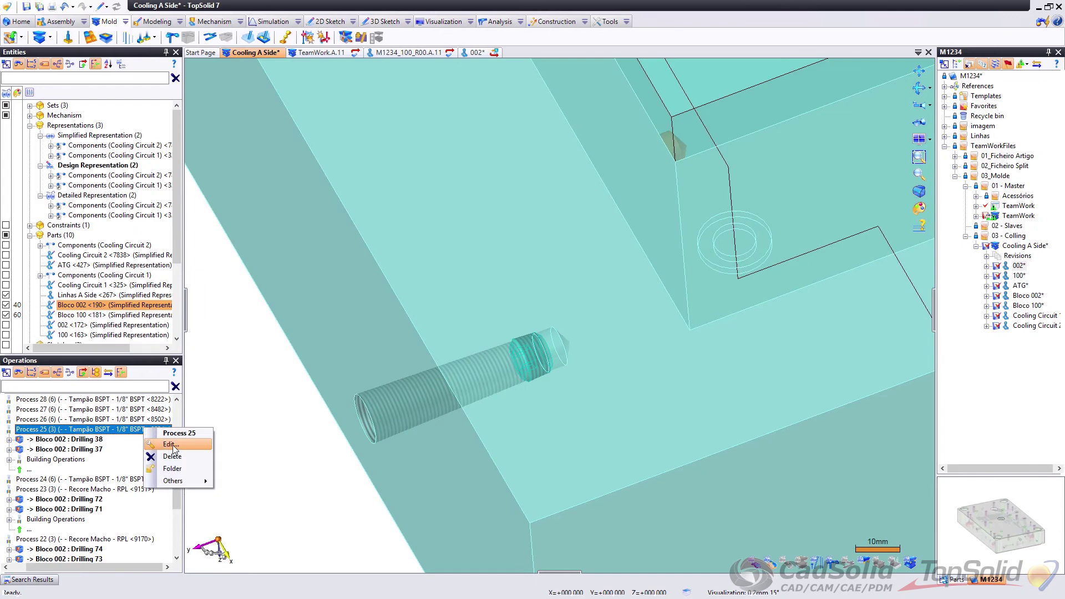
click(172, 445)
click(215, 253)
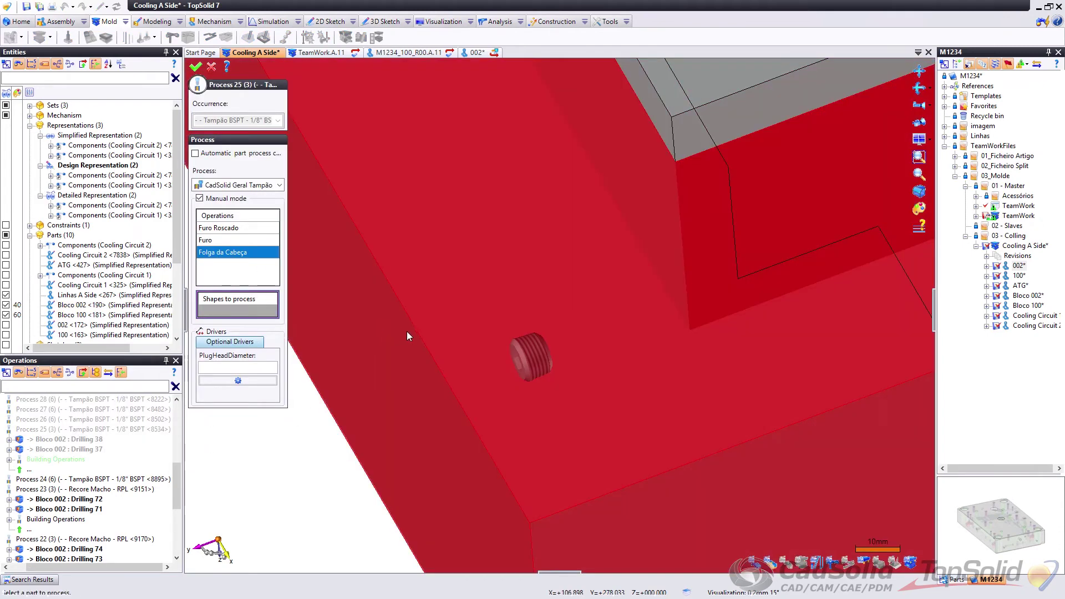
click(408, 331)
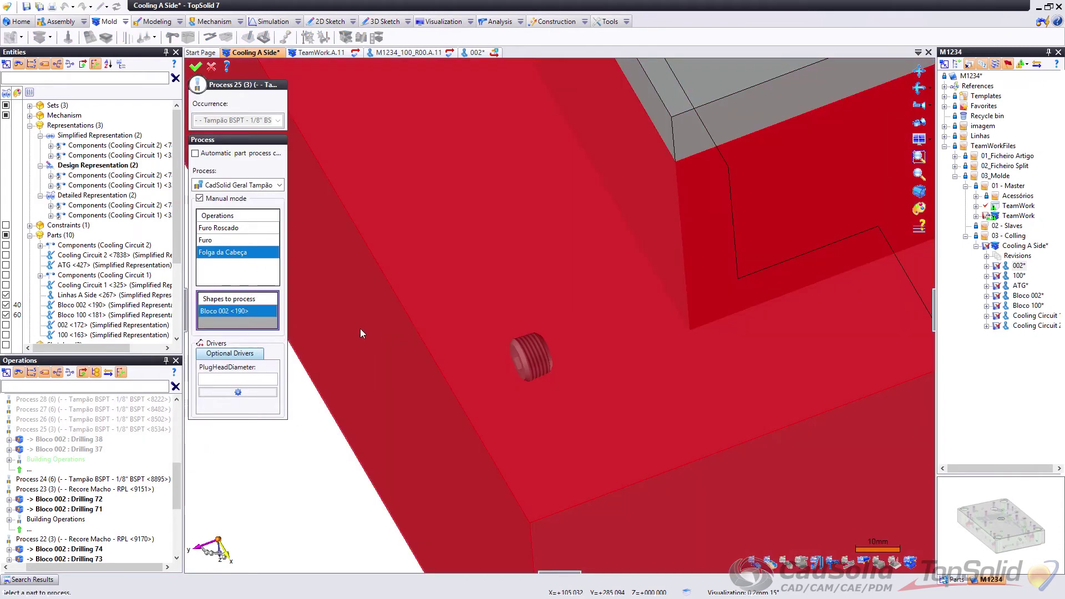
click(195, 67)
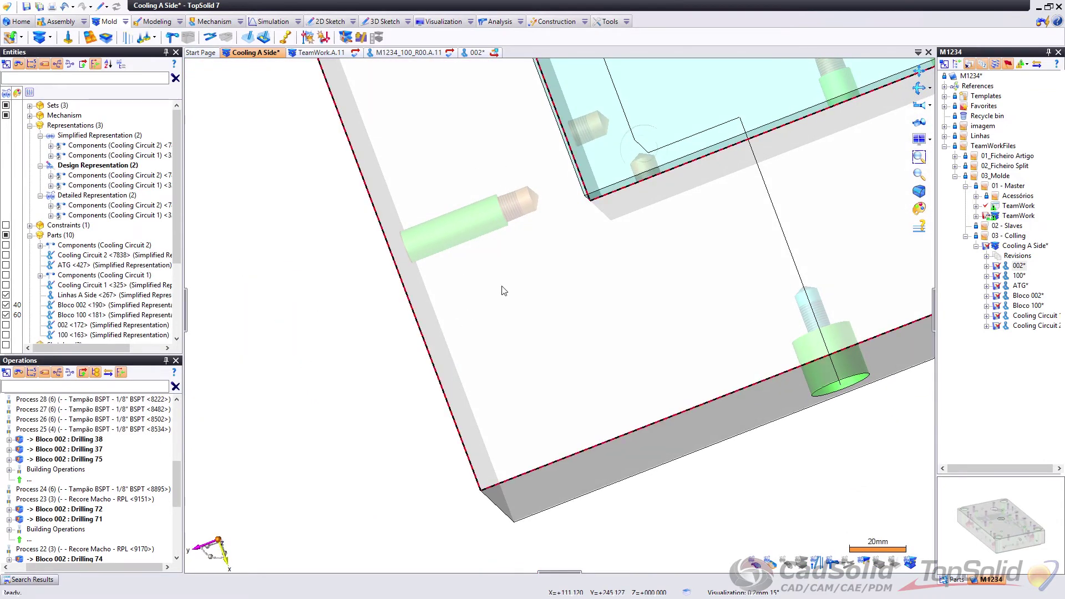
Step: Inspect the side plug hole's head clearance and the neighbouring connector holes in Bloco 002 from several angles
middle_drag(555, 251, 573, 221)
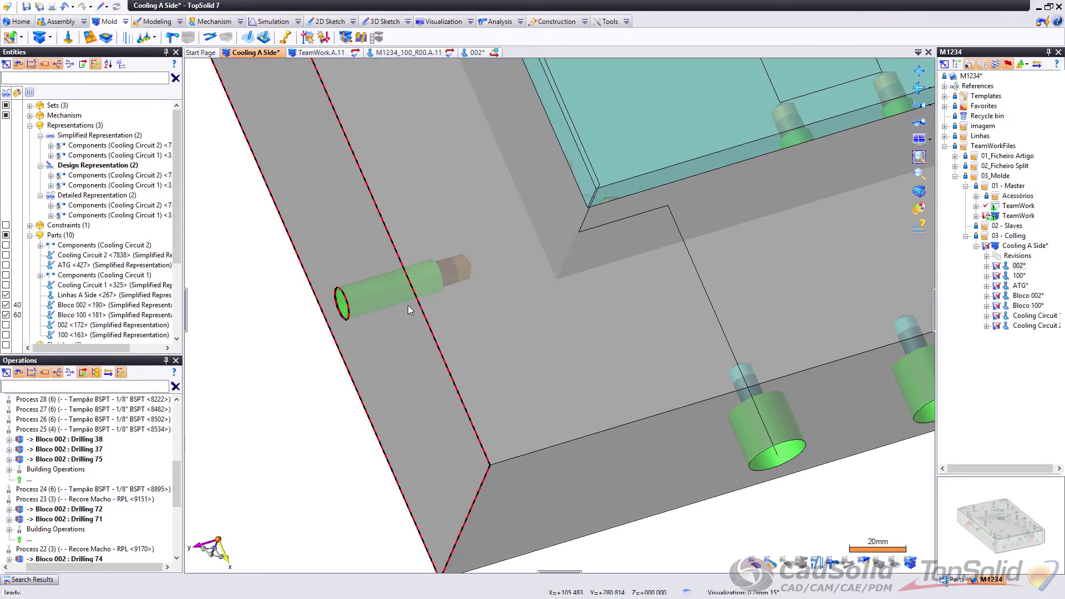
middle_drag(658, 318, 655, 337)
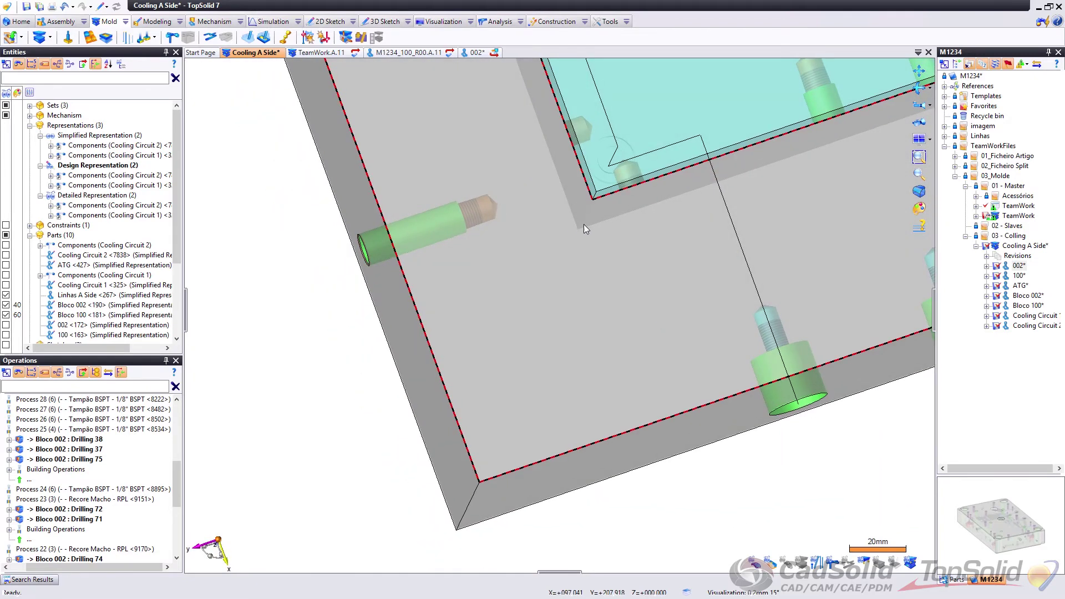
scroll(582, 211, up, 4)
scroll(390, 254, down, 4)
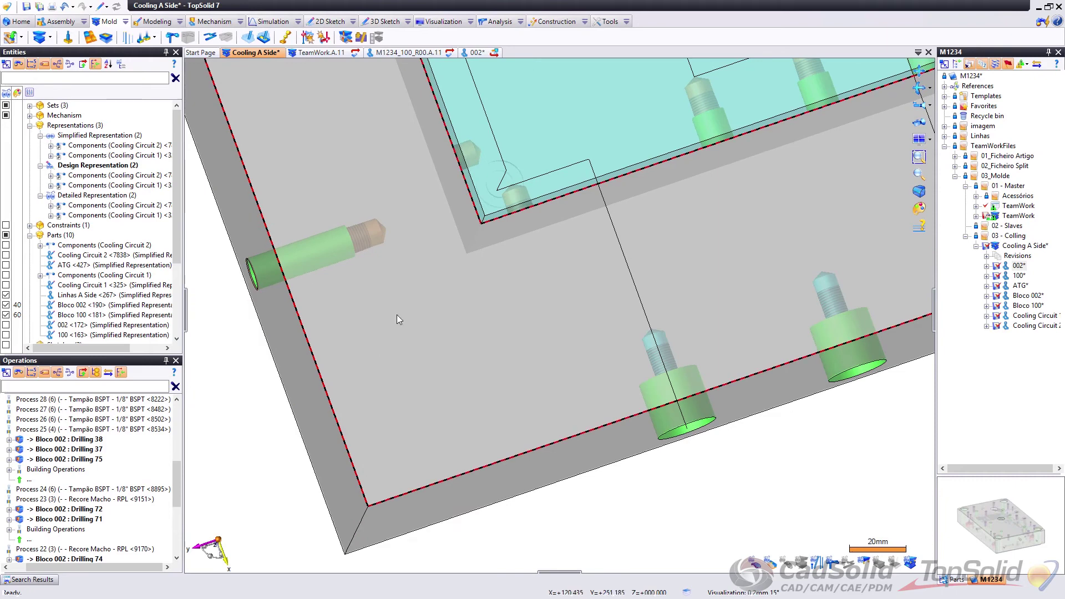
scroll(499, 264, down, 2)
scroll(672, 325, down, 2)
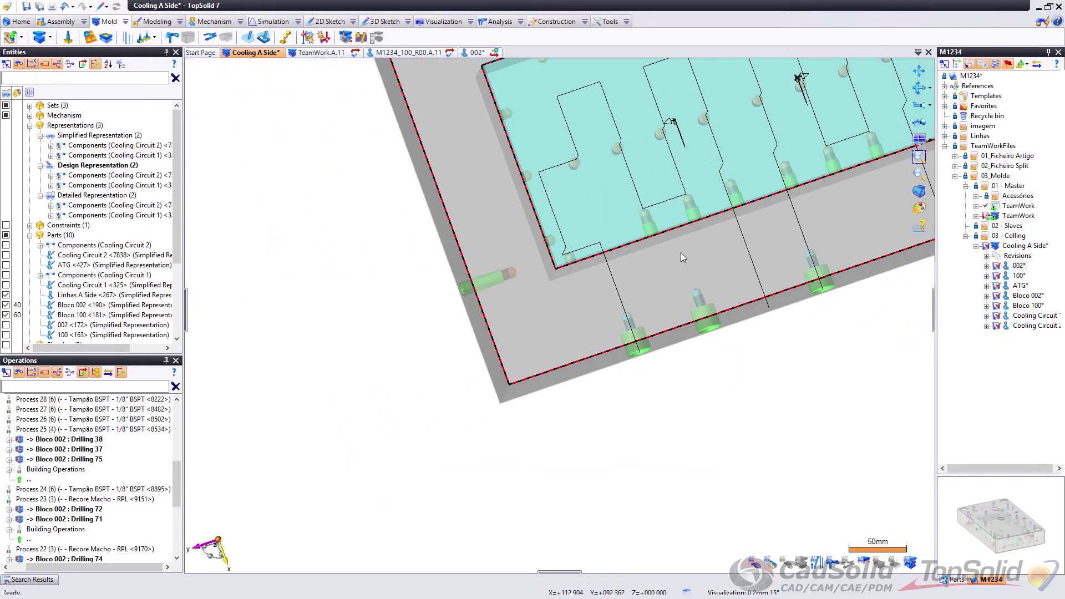
Step: Hide the Linhas A Side lines and the Bloco 100 part so that only Bloco 002 is displayed
middle_drag(682, 256, 706, 254)
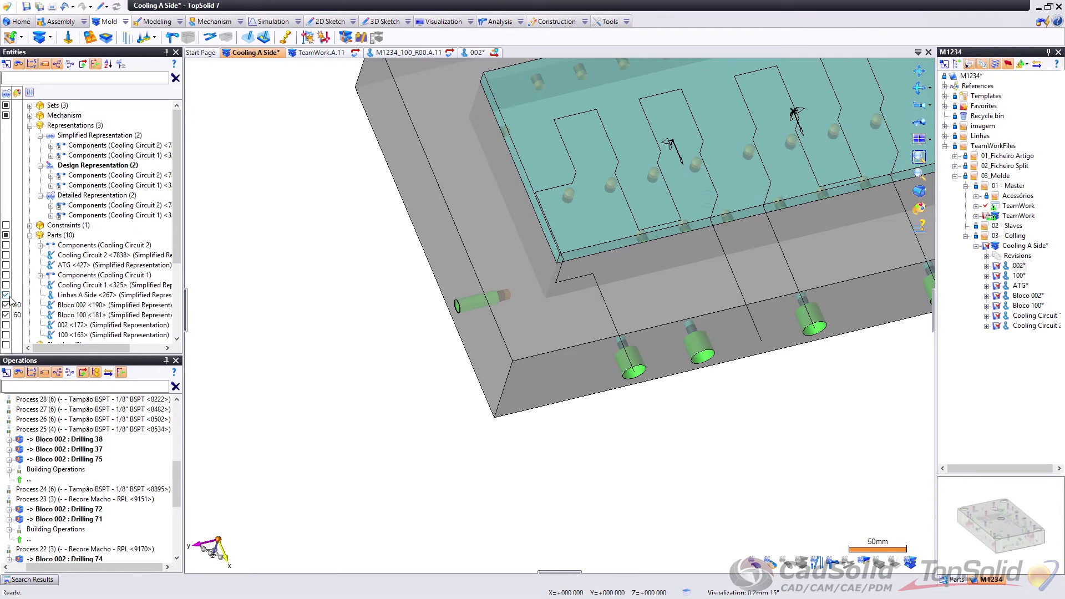
scroll(43, 267, down, 2)
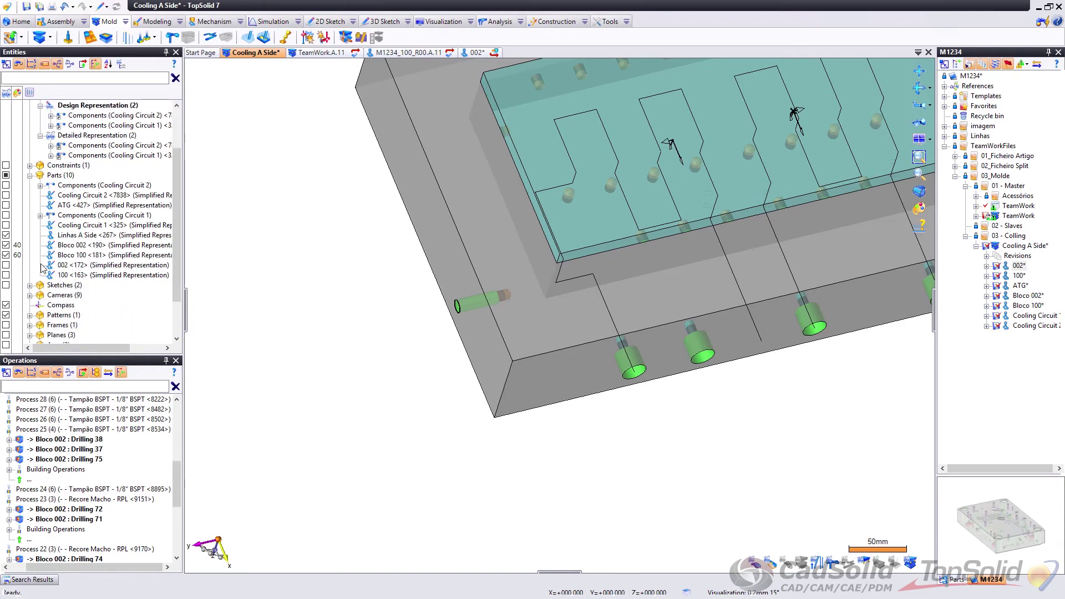
click(5, 235)
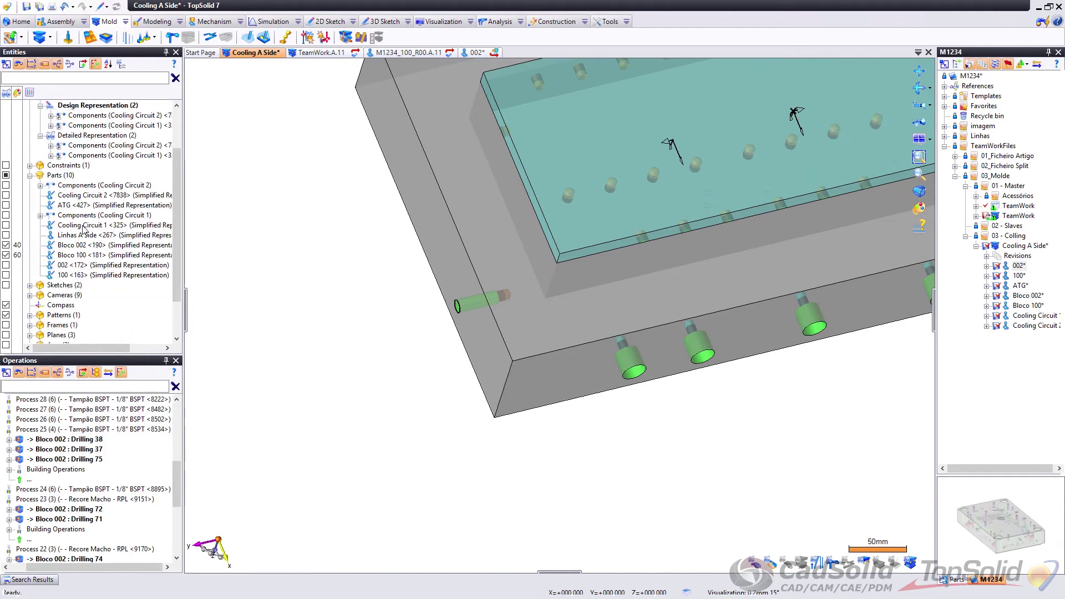
click(5, 244)
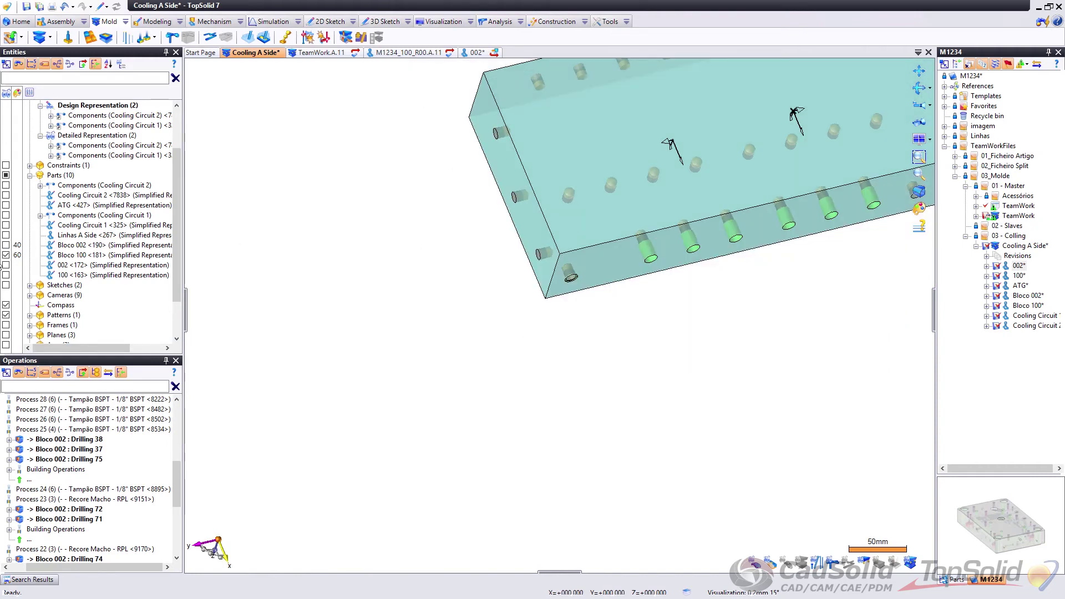
click(5, 244)
click(5, 255)
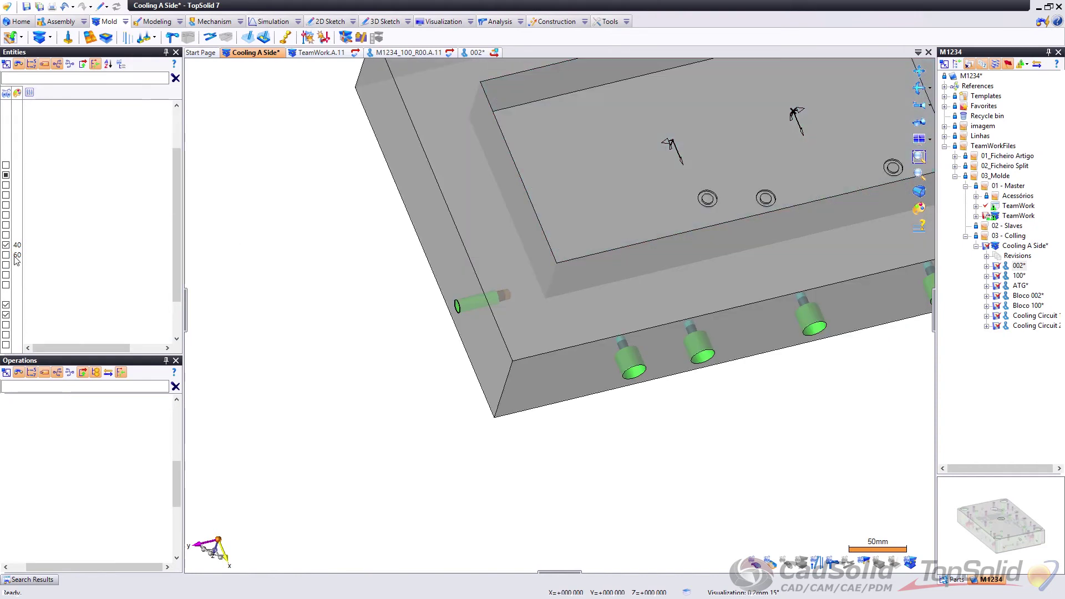
Step: Inspect the connector and plug holes in Bloco 002, and display the Cooling Circuit 2 and Cooling Circuit 1 parts
scroll(485, 261, up, 3)
scroll(718, 141, up, 5)
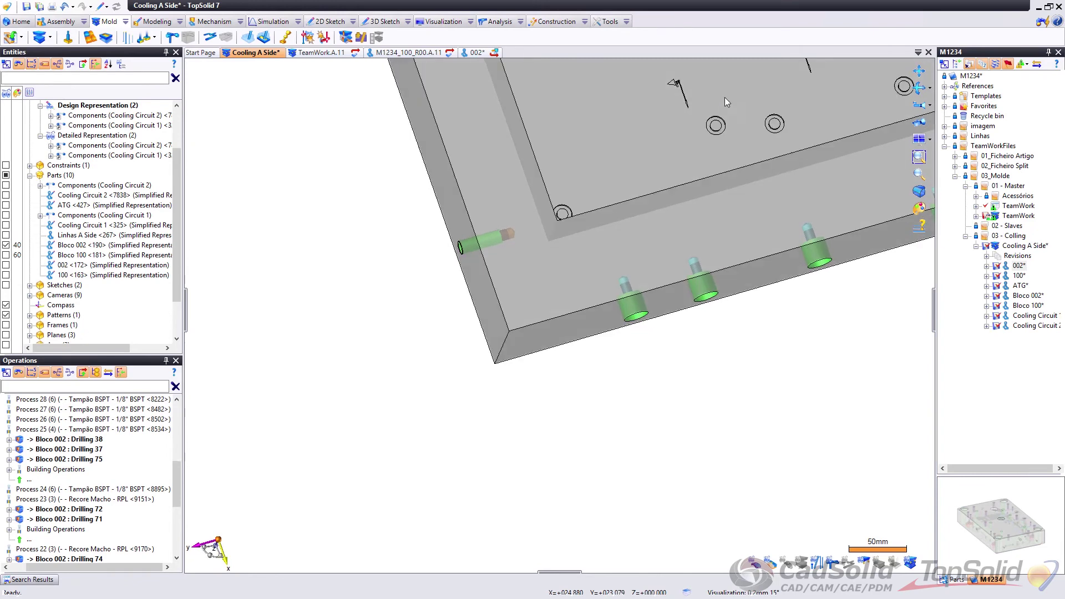
scroll(718, 136, down, 5)
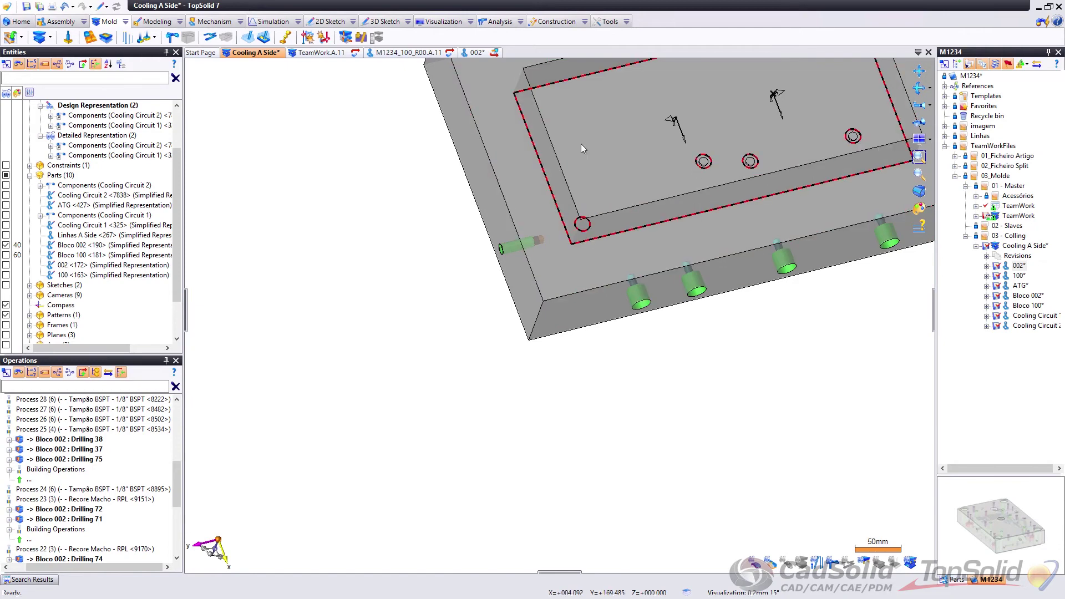
middle_drag(682, 322, 707, 348)
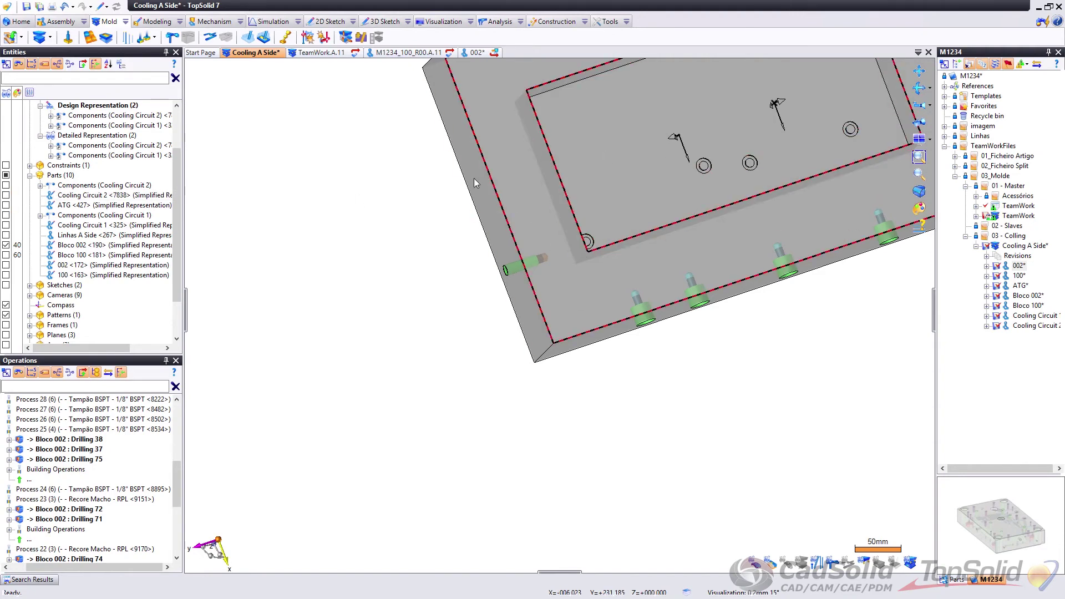
click(6, 195)
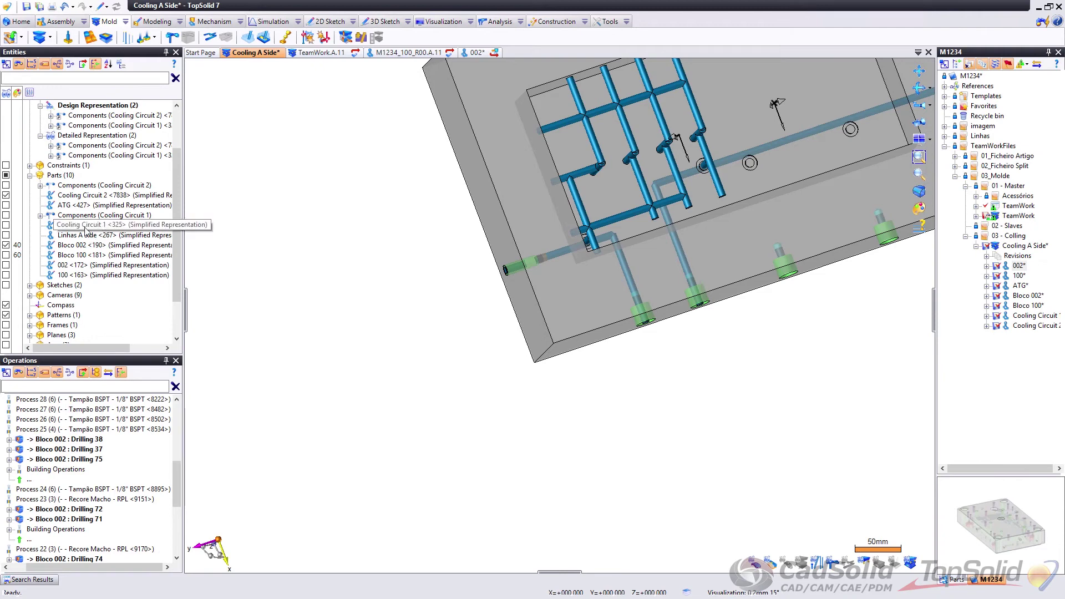
click(6, 225)
middle_drag(289, 211, 491, 188)
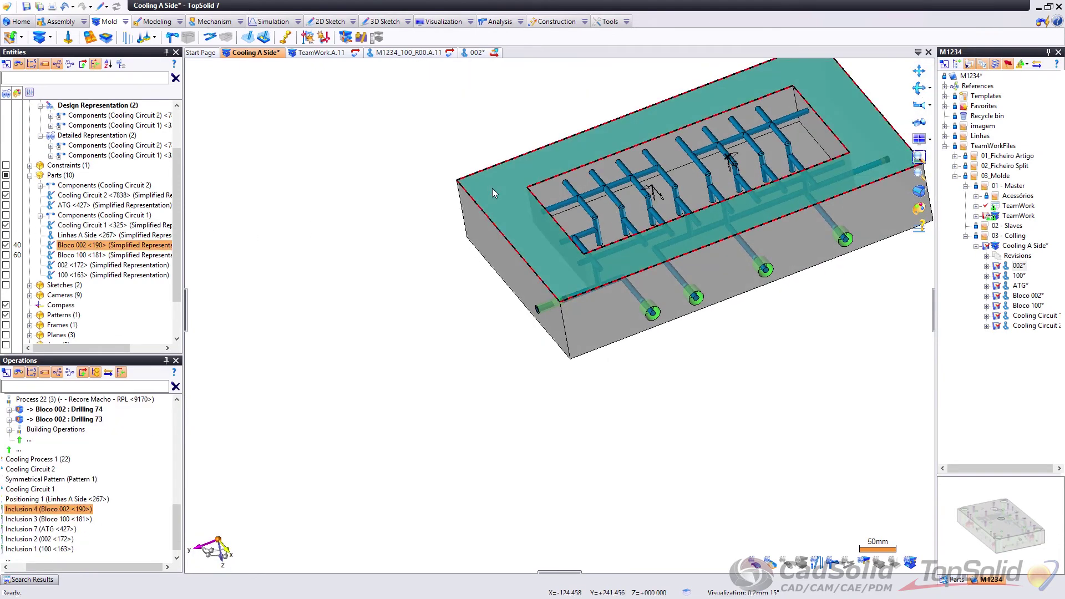
Step: Edit Bloco 002 in place and trim its shape with the Cooling Circuit 2 channels, using the Reverse option
double_click(491, 188)
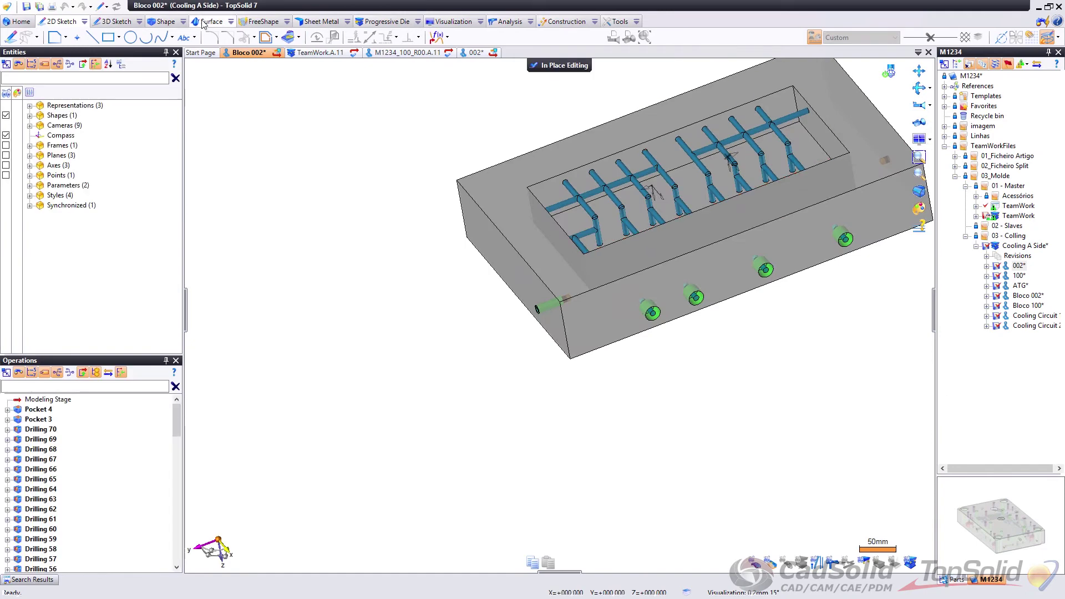
click(166, 22)
click(176, 36)
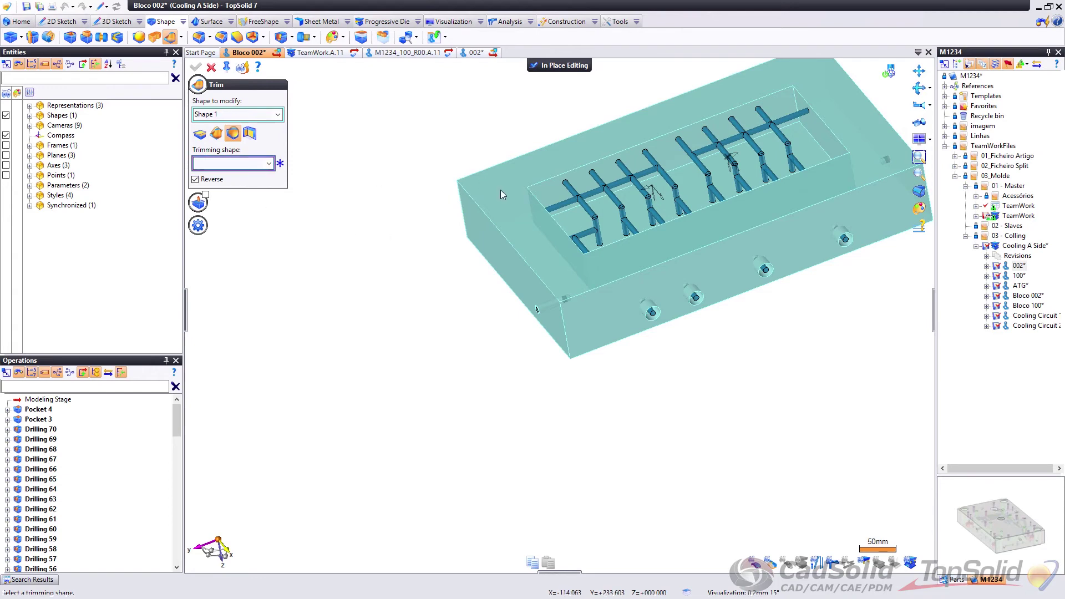
click(585, 197)
right_click(471, 136)
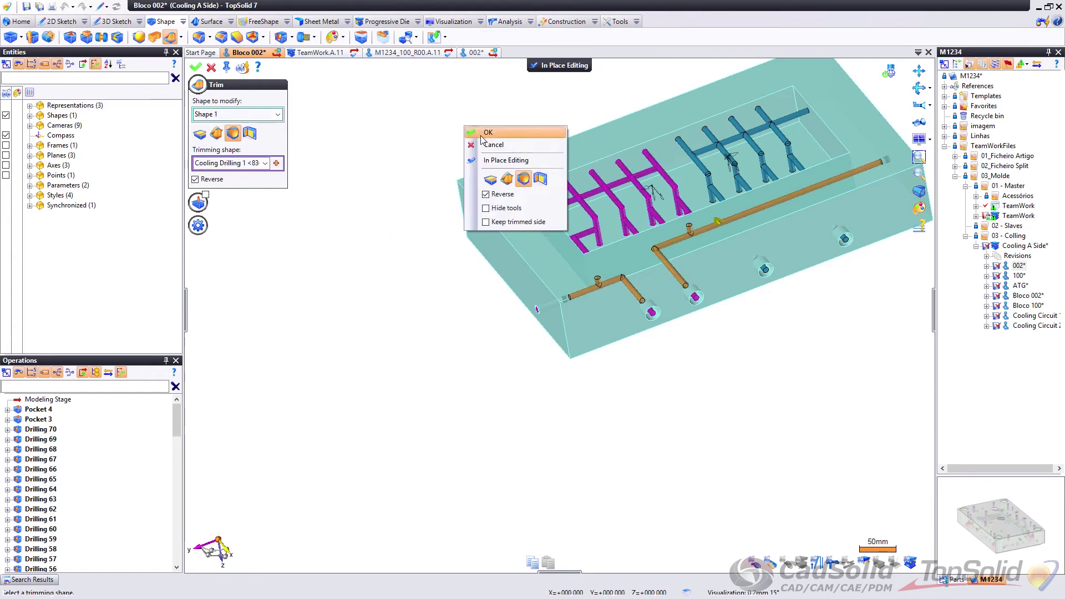
click(483, 140)
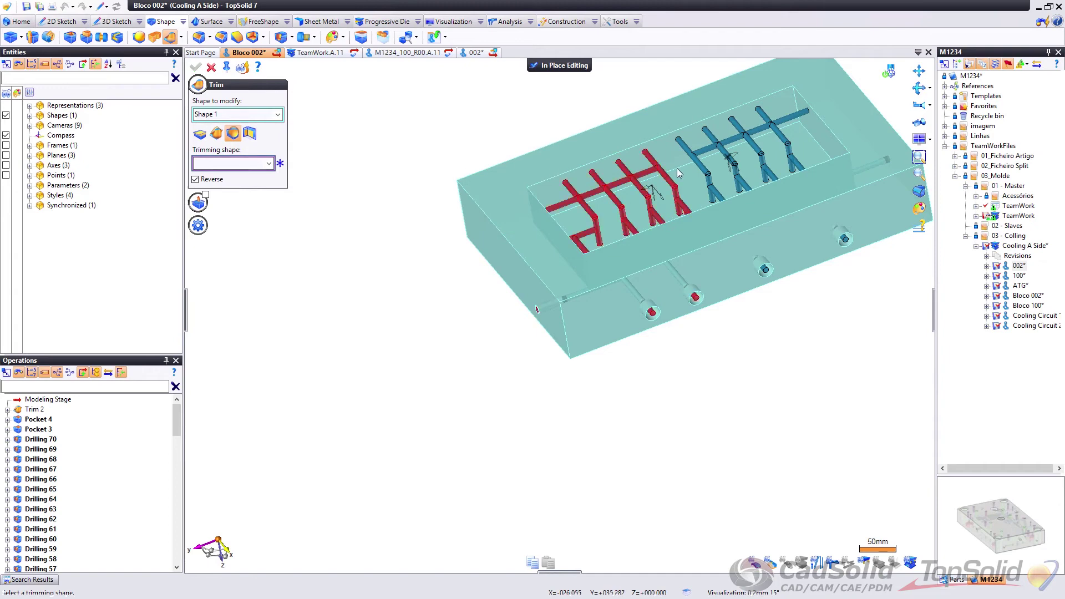
Step: Trim the Bloco 002 shape with the Cooling Circuit 1 channels as well, and leave the Trim command
click(701, 166)
right_click(480, 119)
click(512, 132)
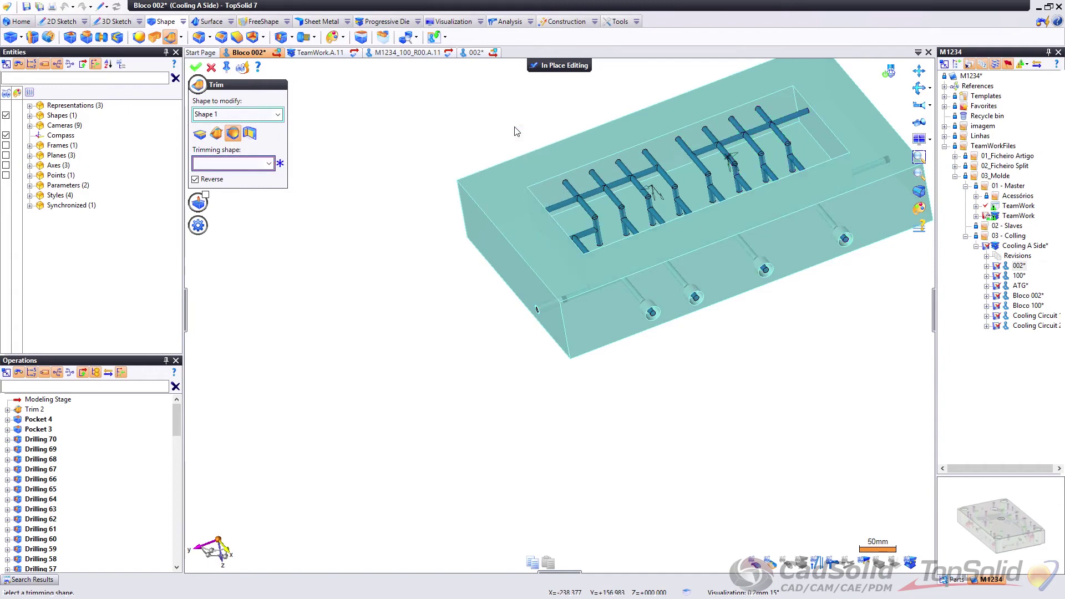
middle_drag(471, 135, 391, 191)
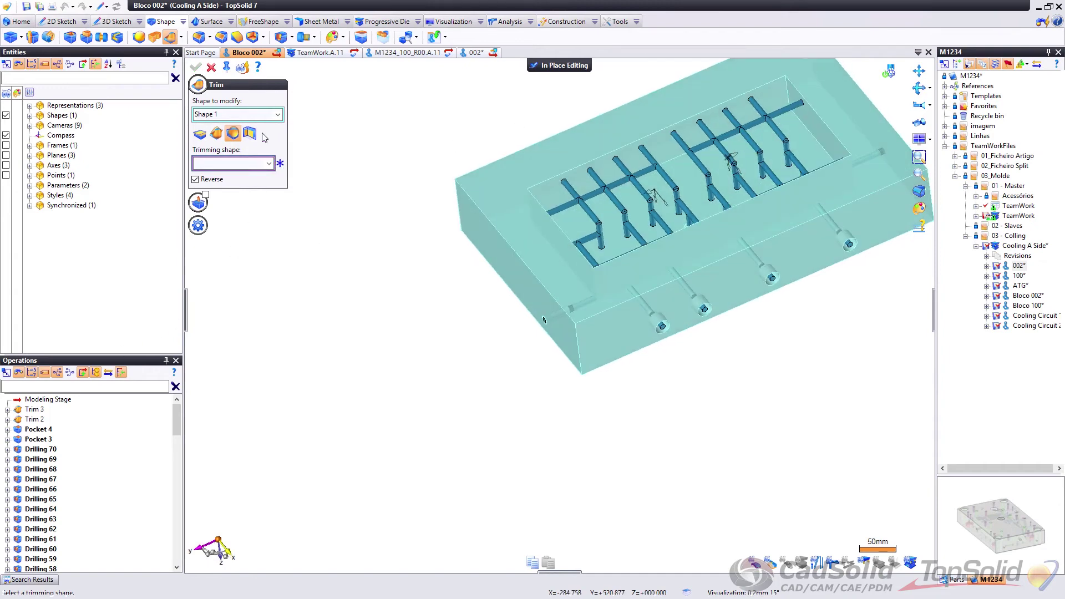
click(211, 67)
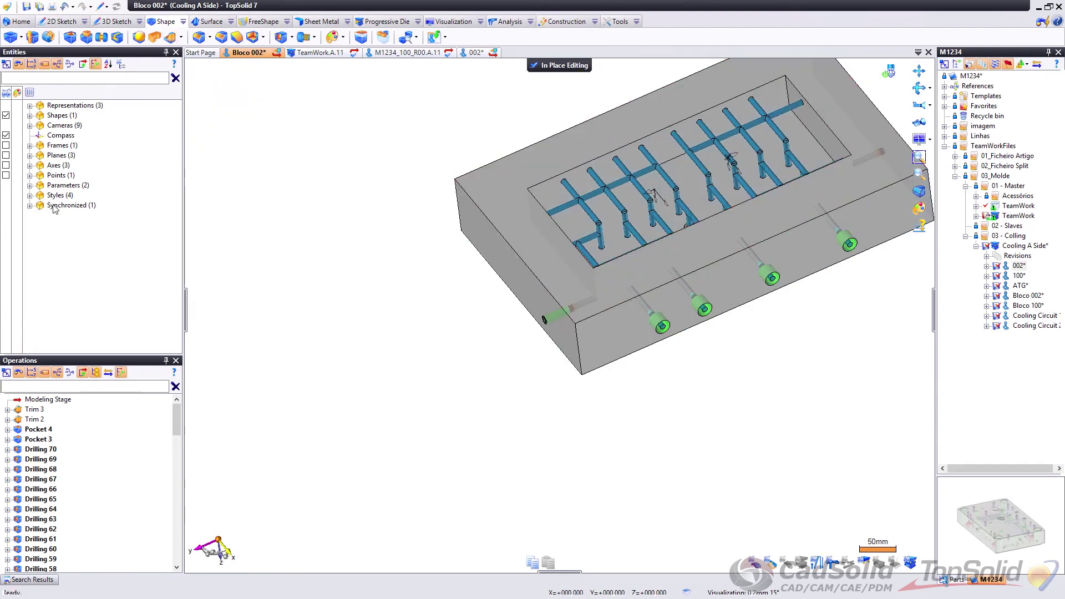
Step: Hide the editing context and examine the channels cut inside Bloco 002 up close
click(889, 73)
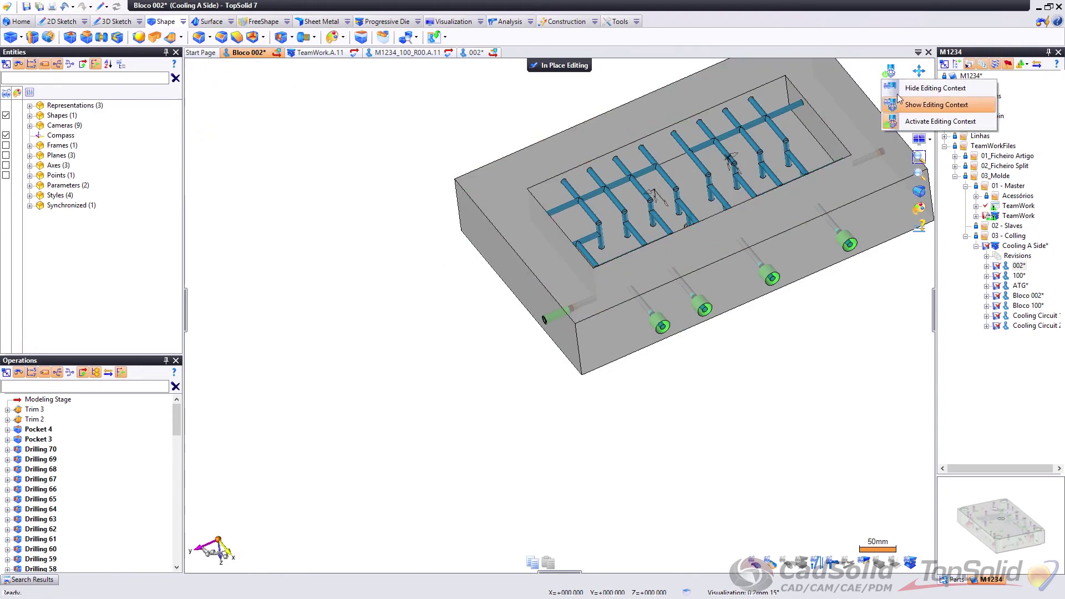
click(897, 90)
middle_drag(802, 181, 643, 284)
scroll(644, 284, up, 1)
scroll(677, 202, up, 8)
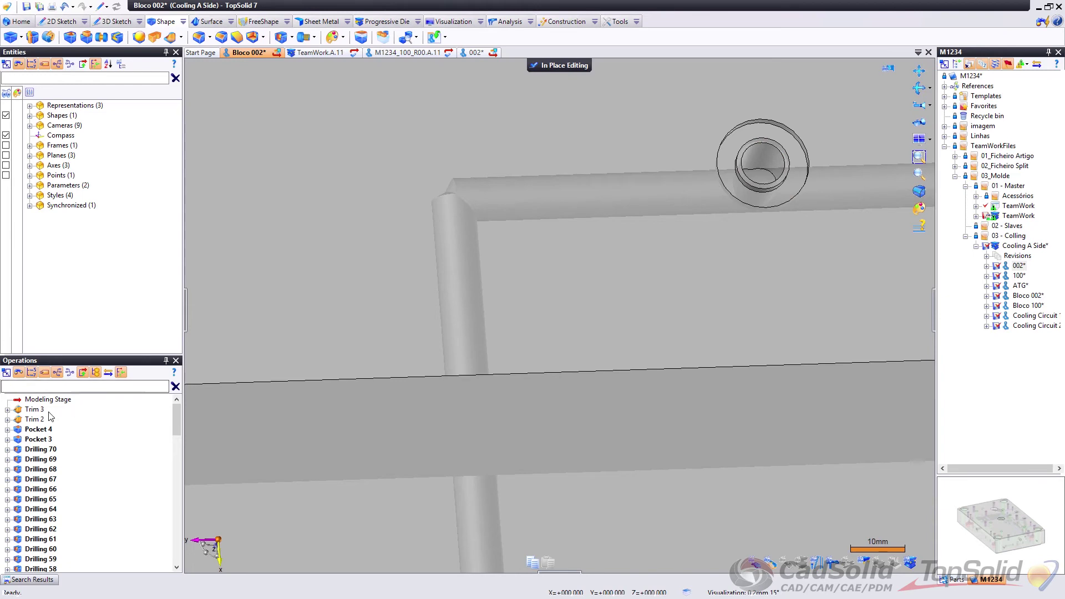
right_click(30, 420)
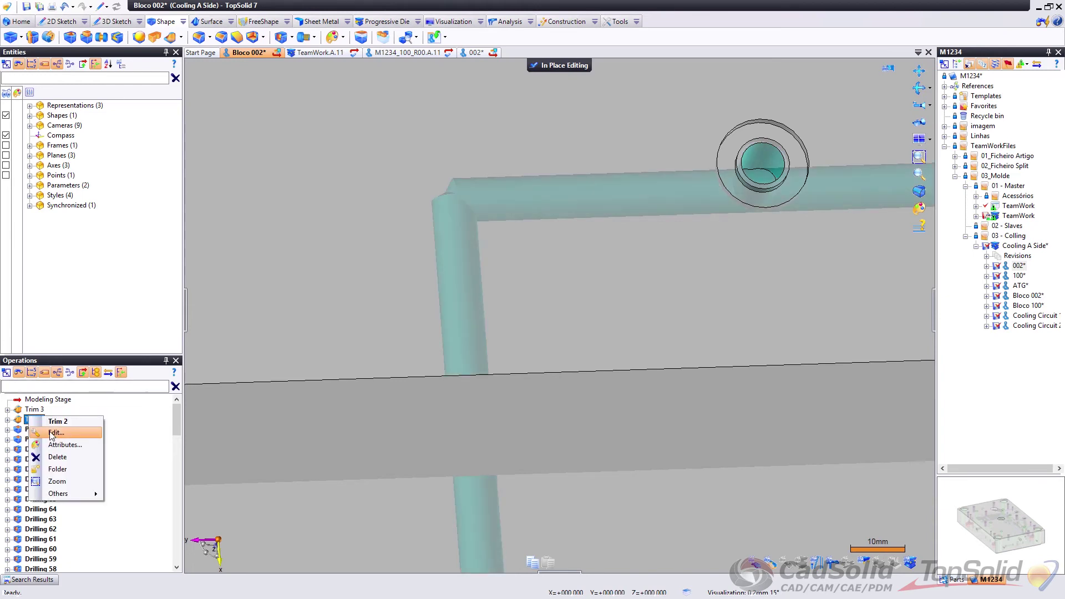
click(48, 433)
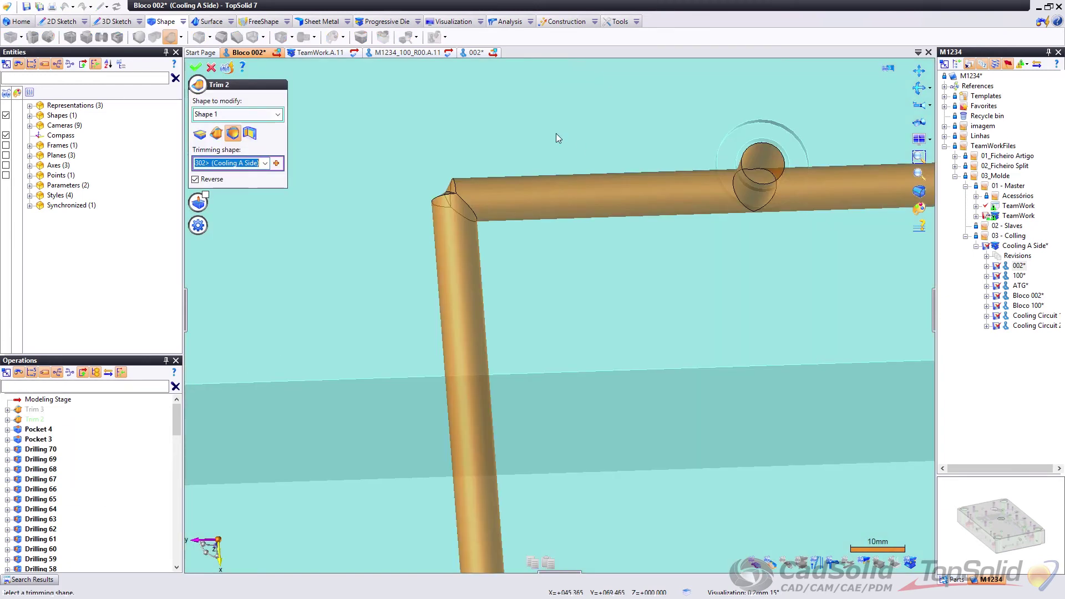
click(211, 68)
Step: Set the color attribute of the Trim 2 operation to the custom green (0, 255, 0) and accept it
click(30, 420)
right_click(31, 419)
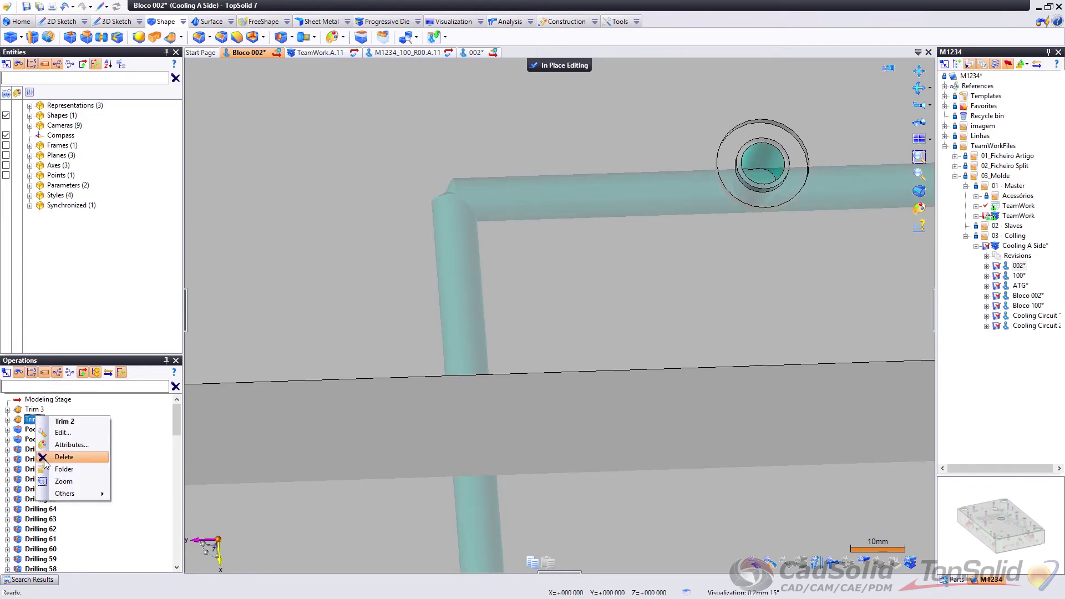
click(71, 445)
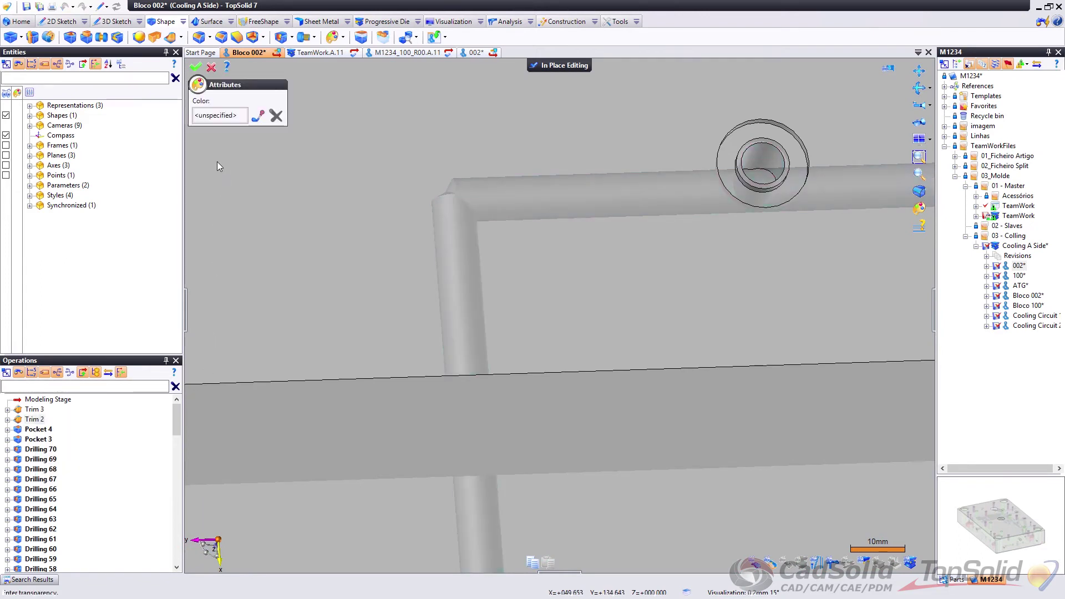
click(225, 118)
click(417, 267)
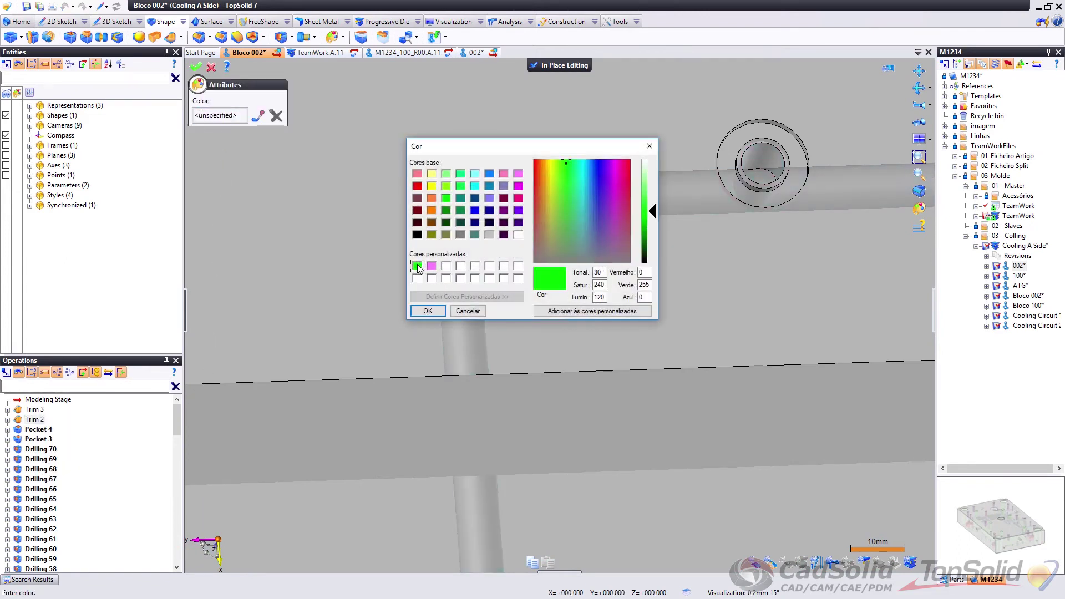
click(427, 312)
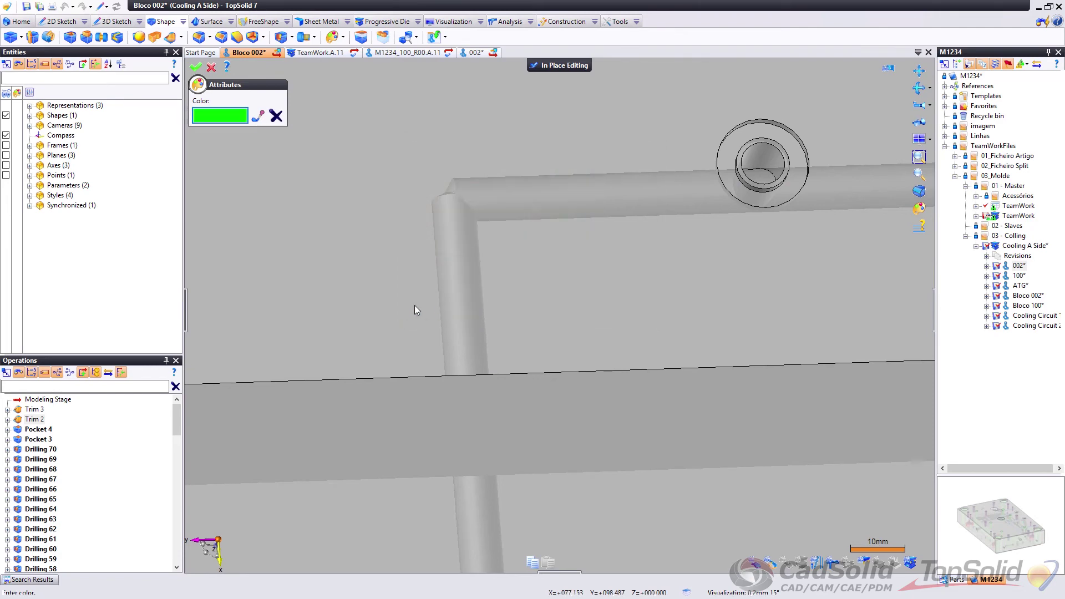
click(195, 67)
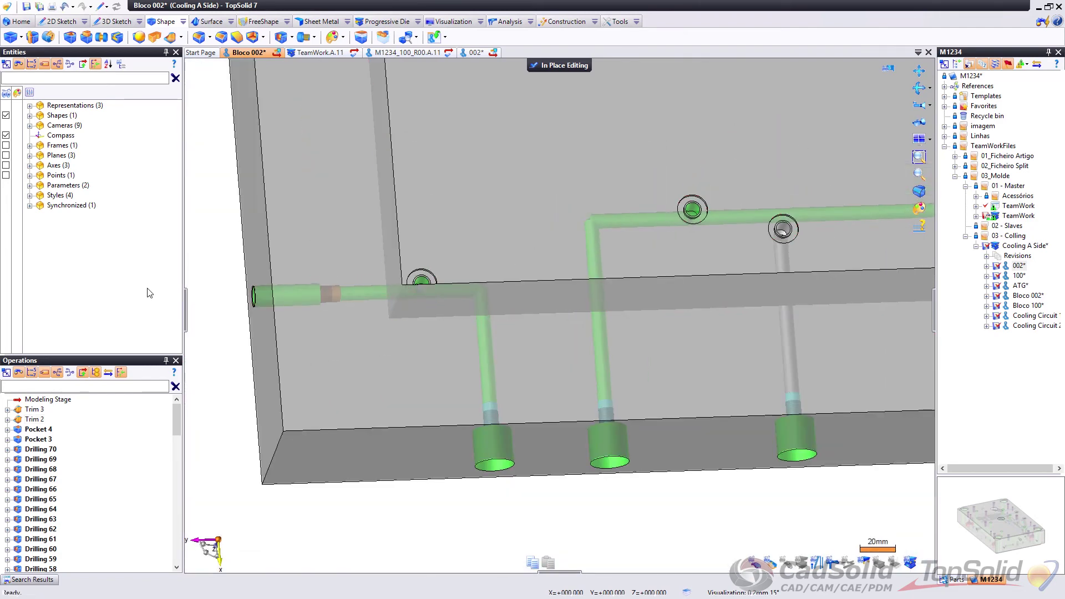
Step: Set the color attribute of the Trim 3 operation to the custom pink and accept it
right_click(32, 410)
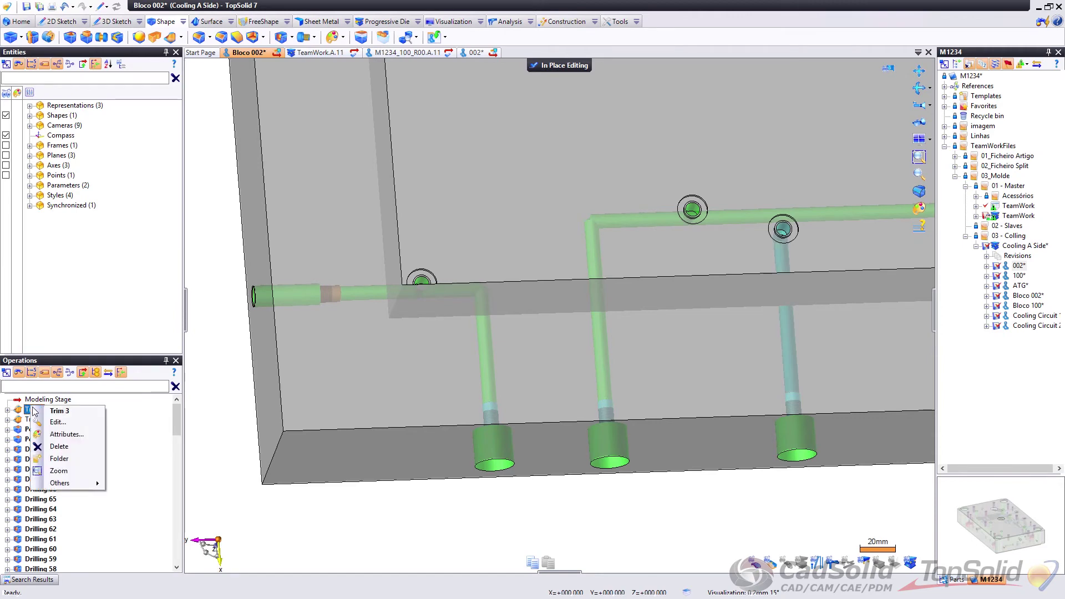
click(61, 438)
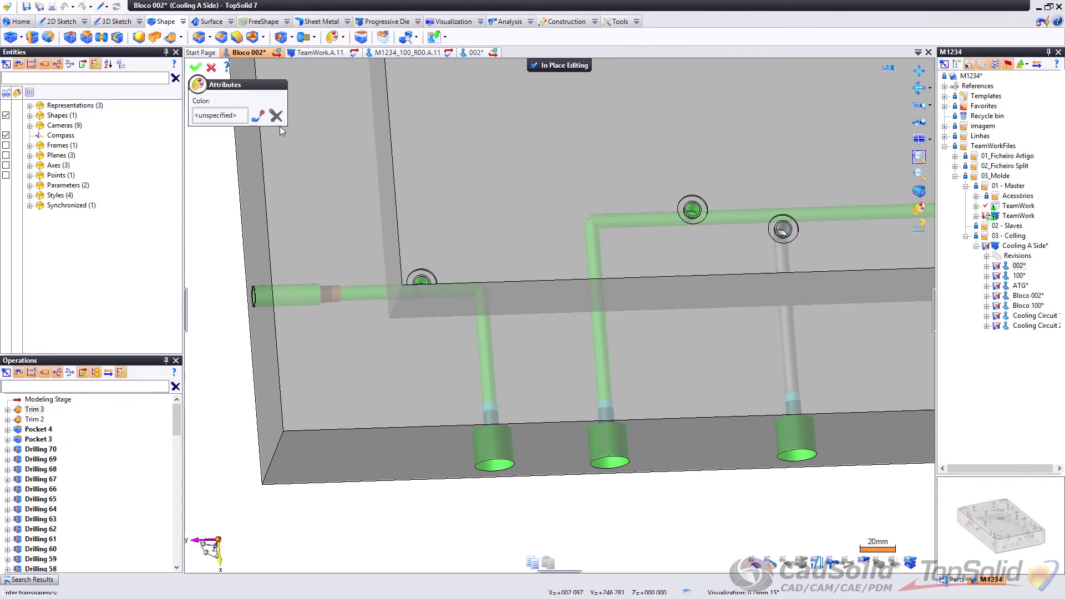
click(220, 115)
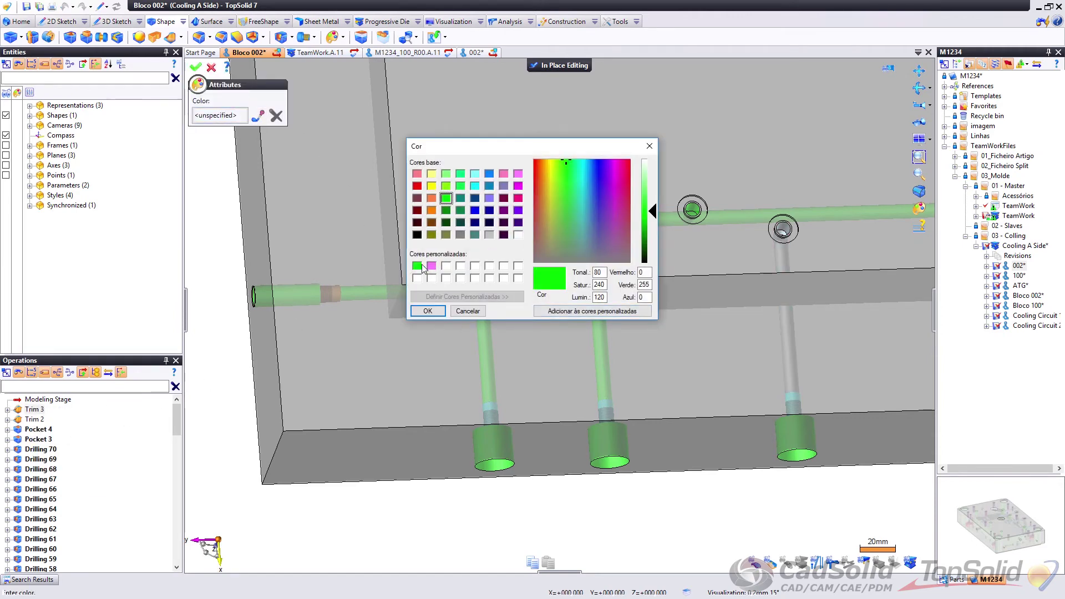
click(431, 266)
click(429, 309)
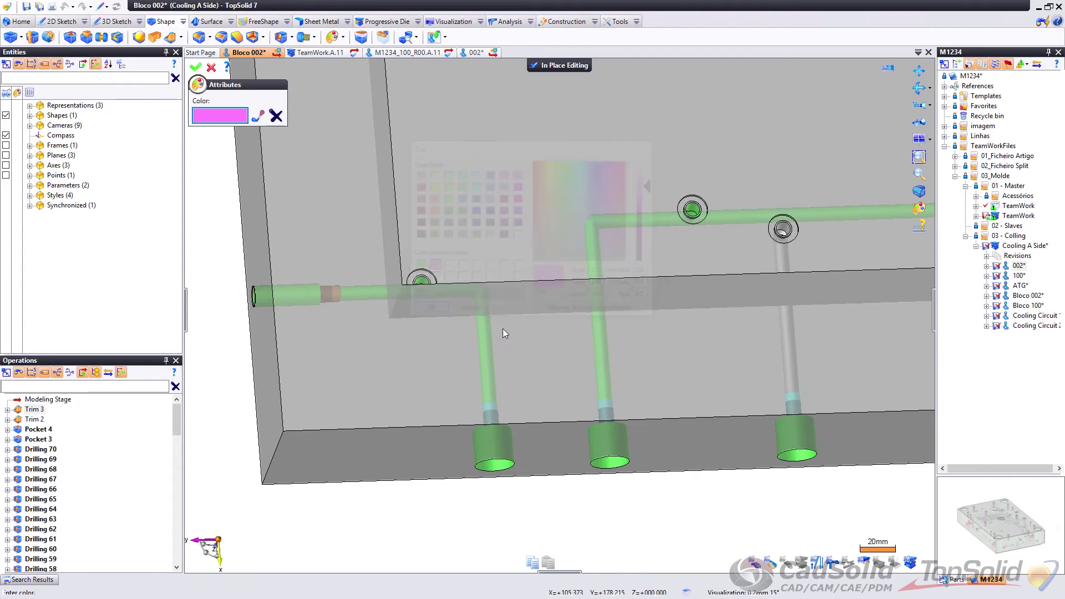
right_click(619, 380)
click(667, 384)
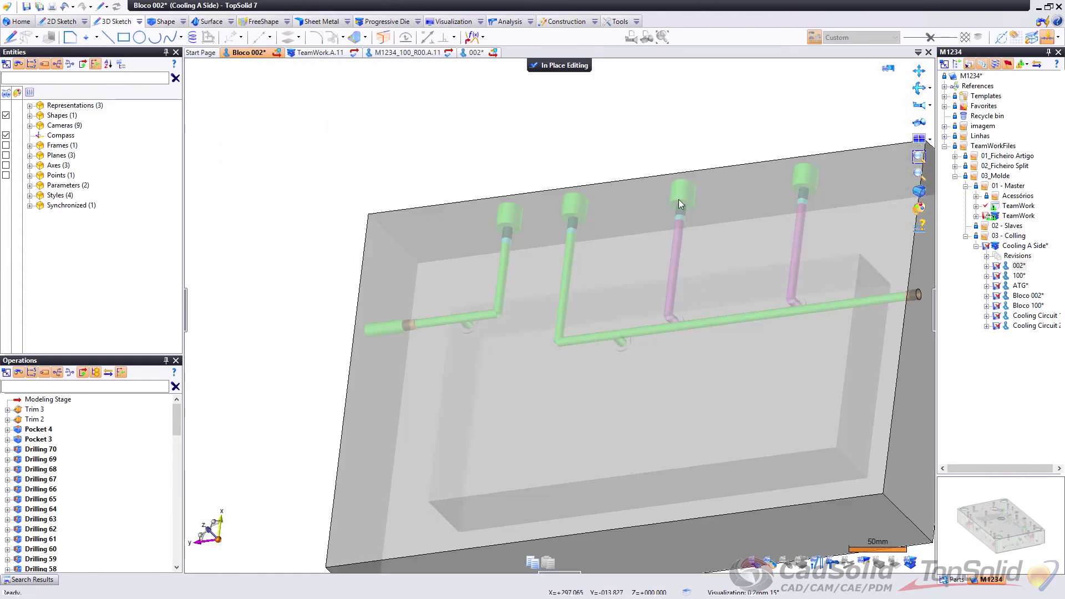
Step: Inspect the green and pink channels in Bloco 002 from several angles and finish the in-place editing
middle_drag(641, 307, 667, 488)
middle_drag(612, 295, 751, 387)
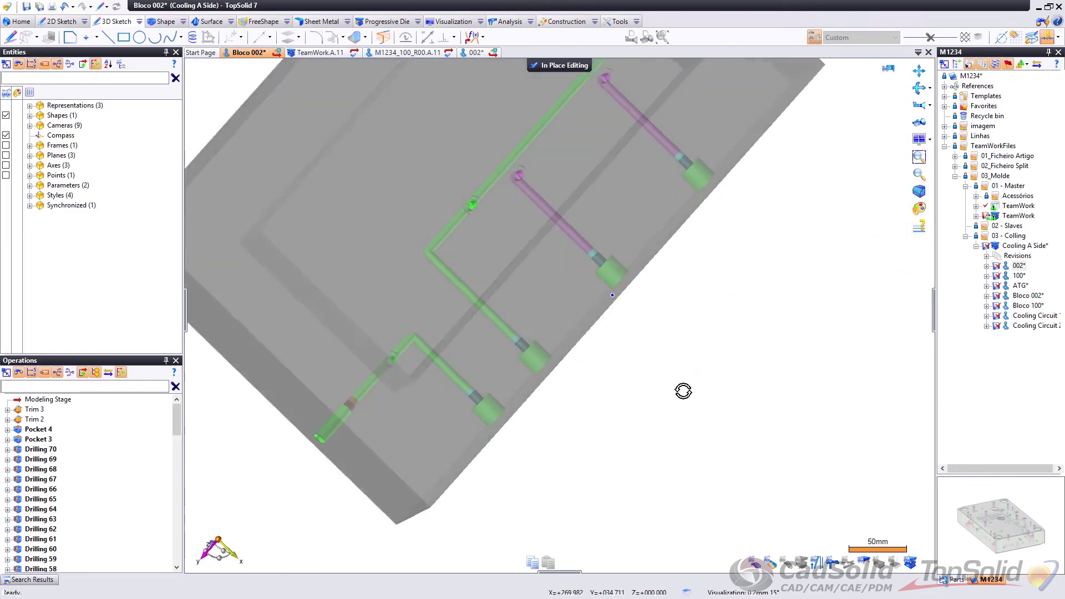
click(543, 65)
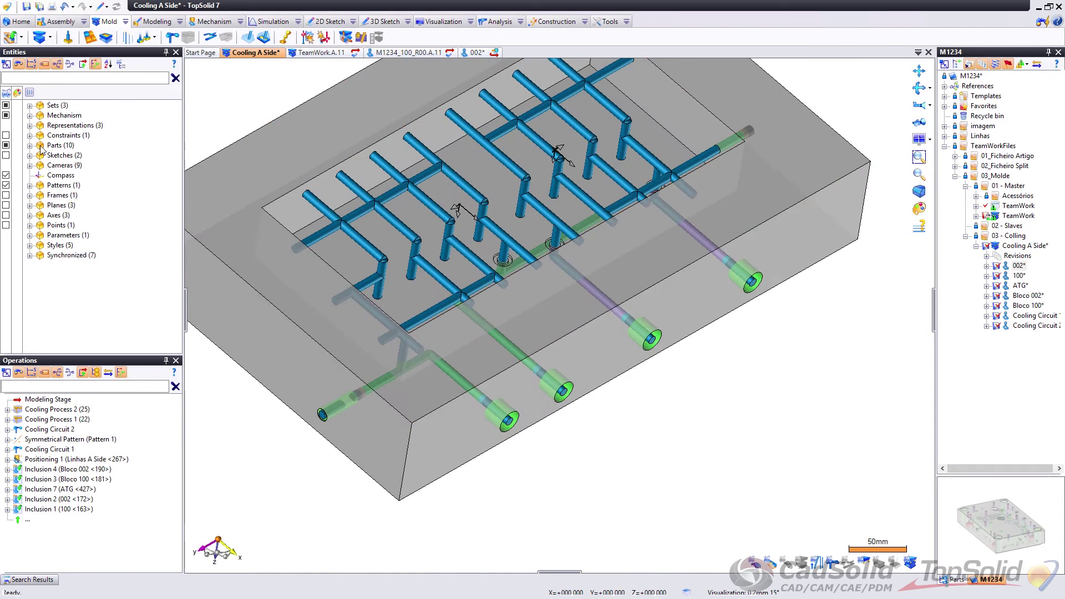
Step: Show Bloco 100 in place of Bloco 002 and open Bloco 100 for in-place editing
click(30, 106)
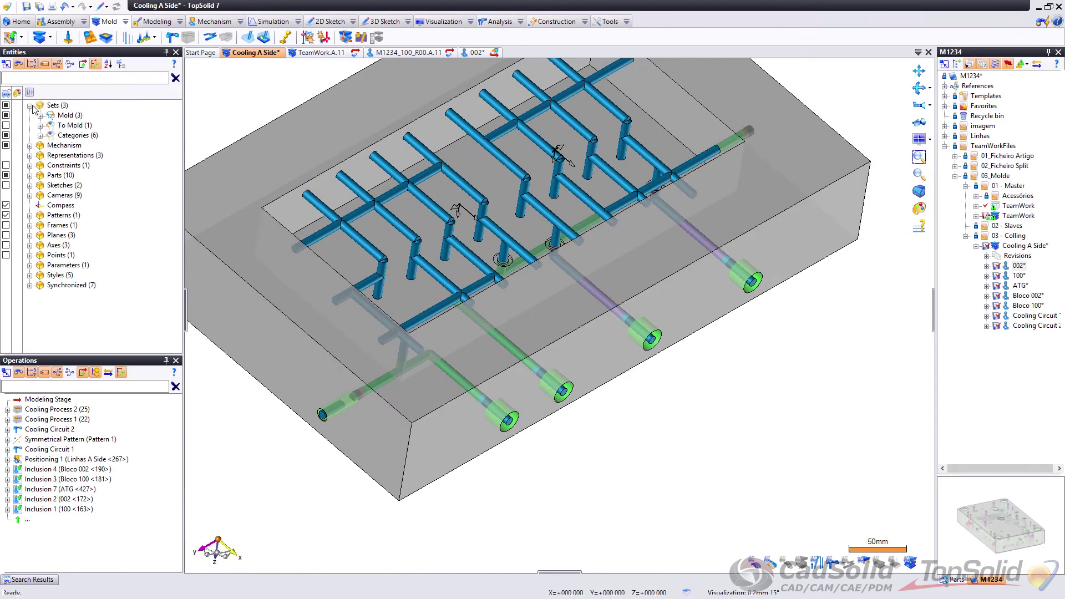
click(30, 175)
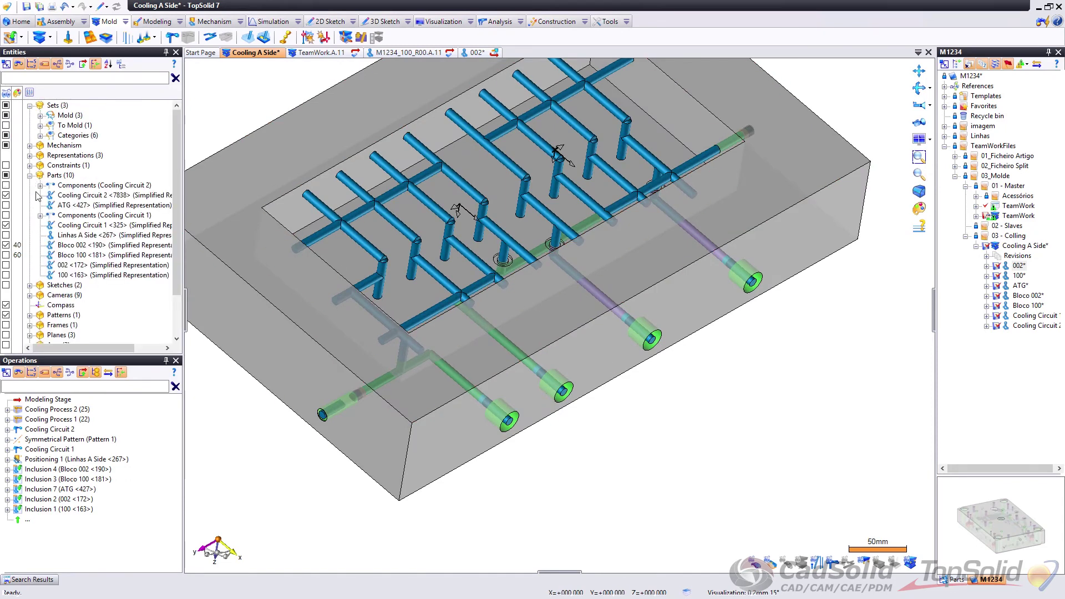
click(6, 255)
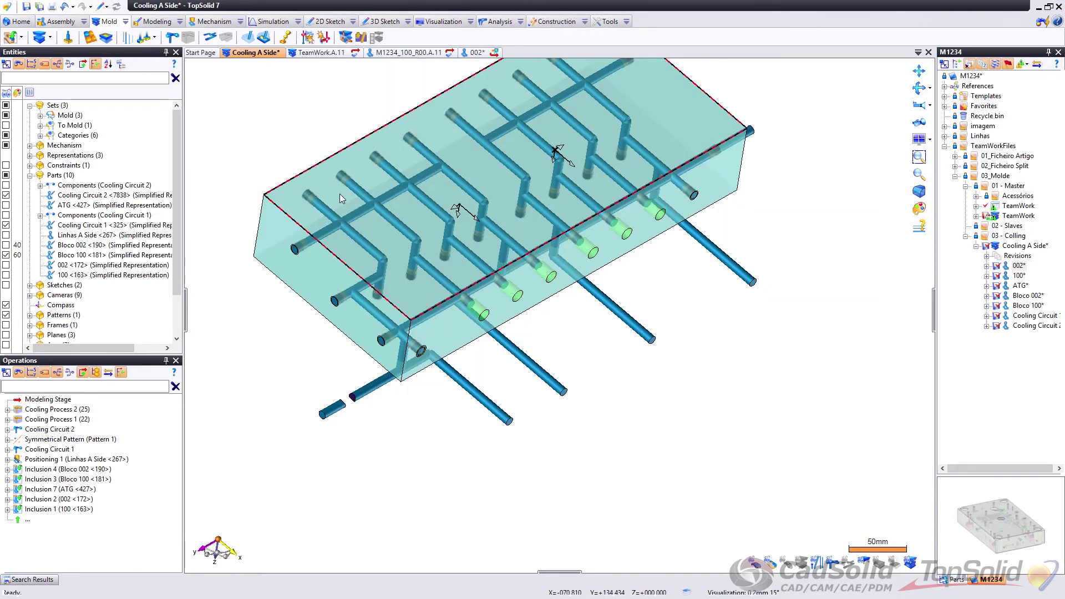
right_click(336, 189)
double_click(321, 169)
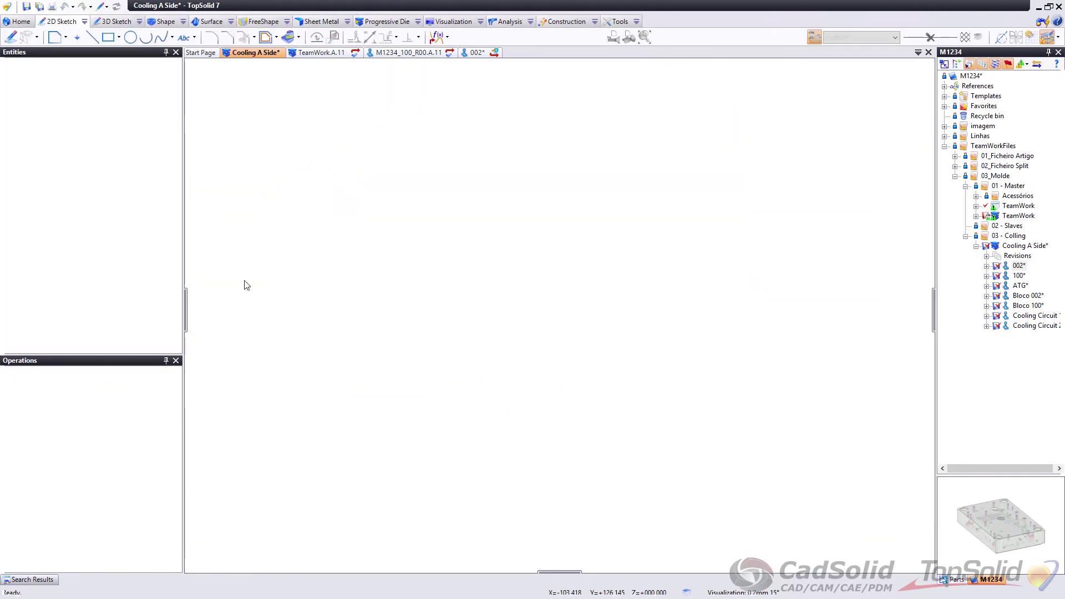
Step: Subtract the drillings of both cooling circuits from Shape 1 of Bloco 100 with two Boolean operations
click(166, 21)
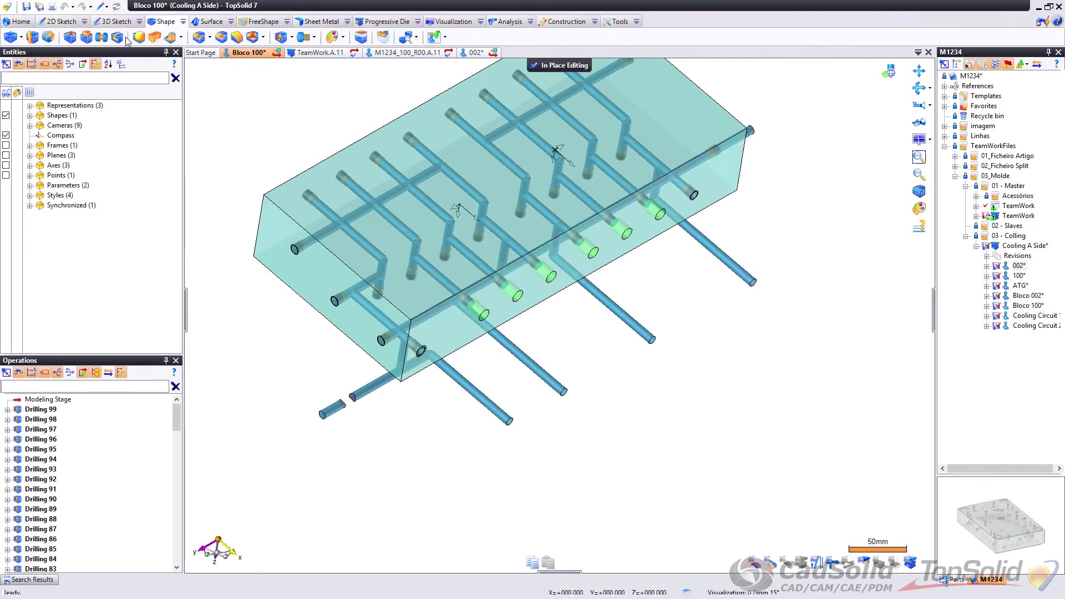
click(504, 417)
right_click(484, 422)
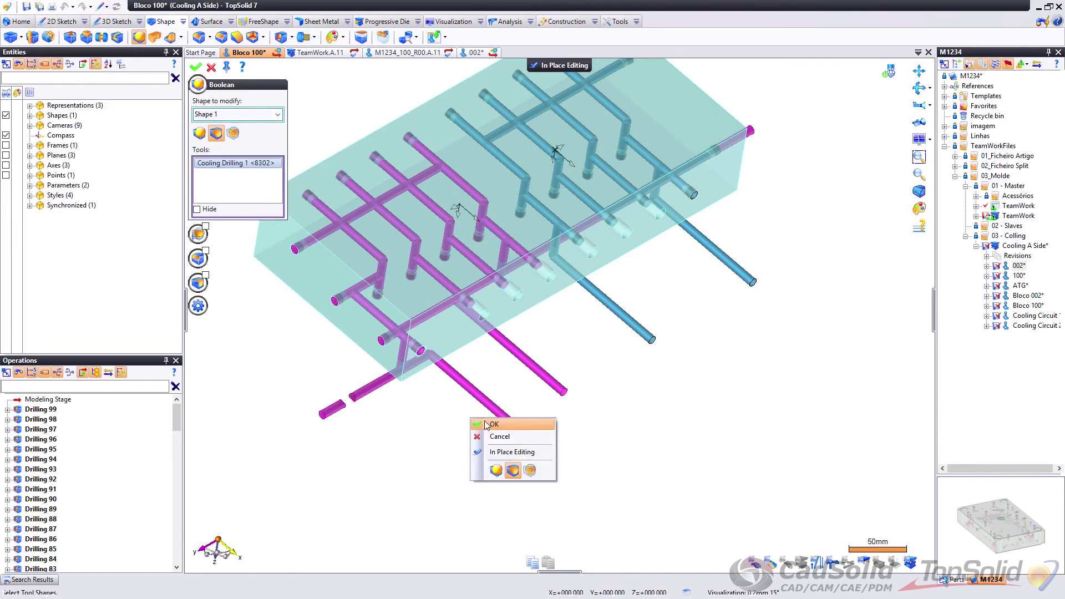
click(485, 423)
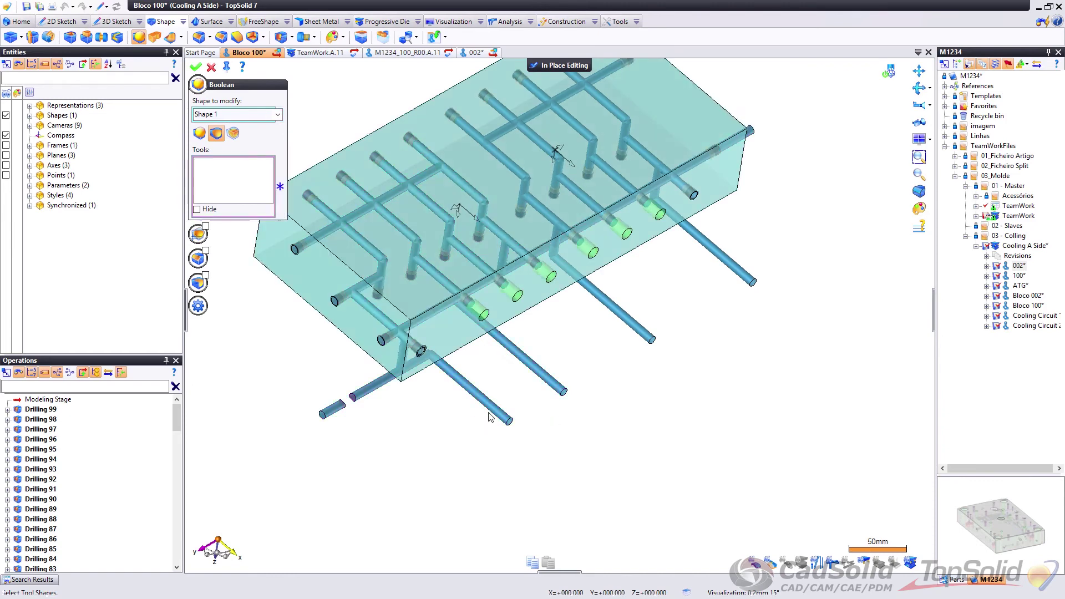
click(626, 322)
click(631, 335)
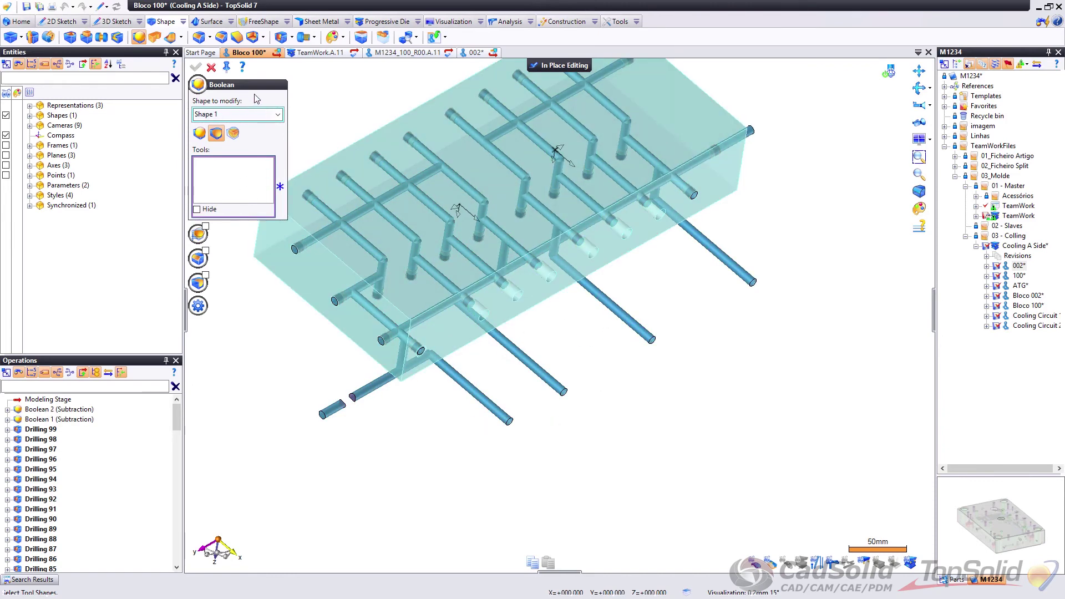
click(212, 67)
right_click(65, 422)
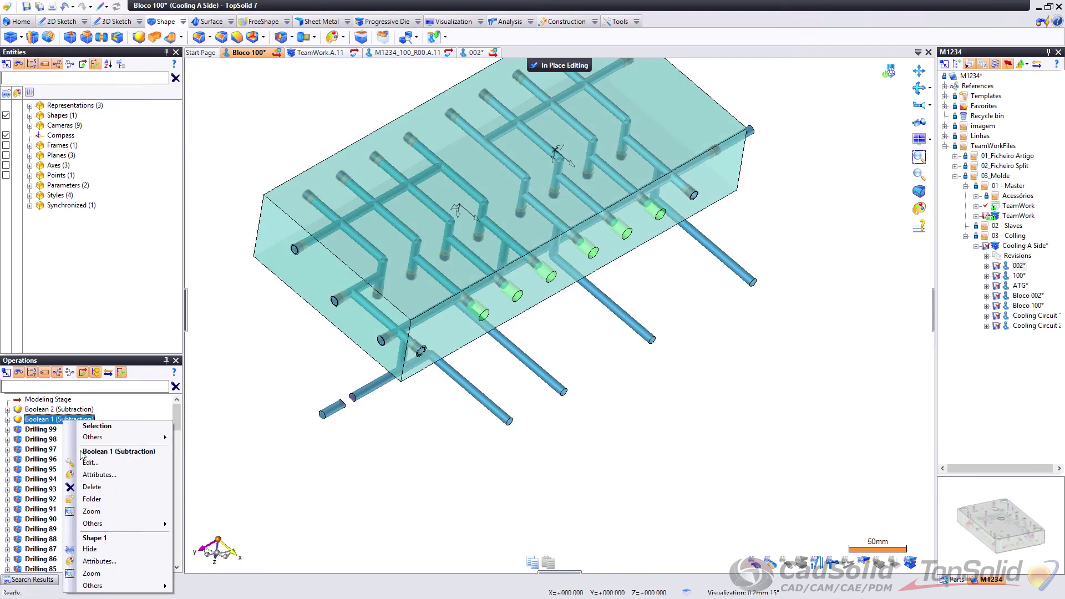
click(77, 458)
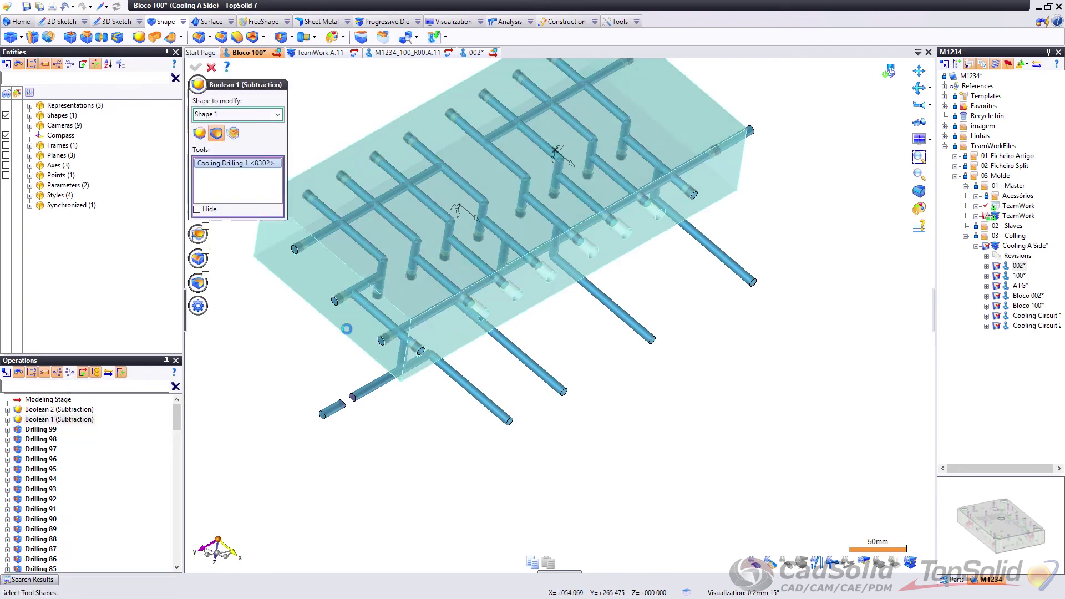
click(212, 68)
right_click(62, 420)
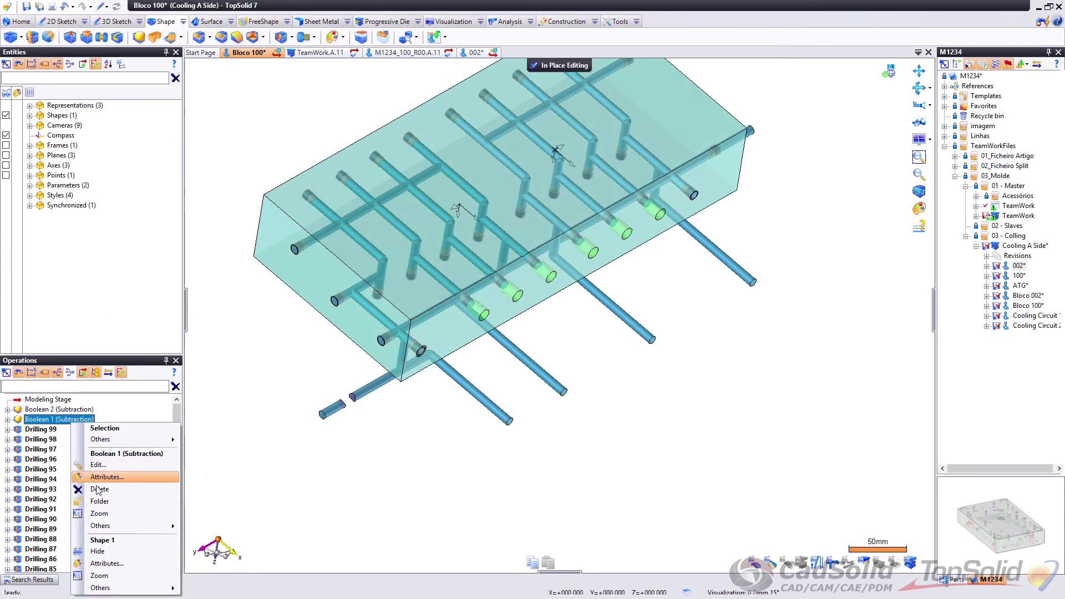
click(108, 563)
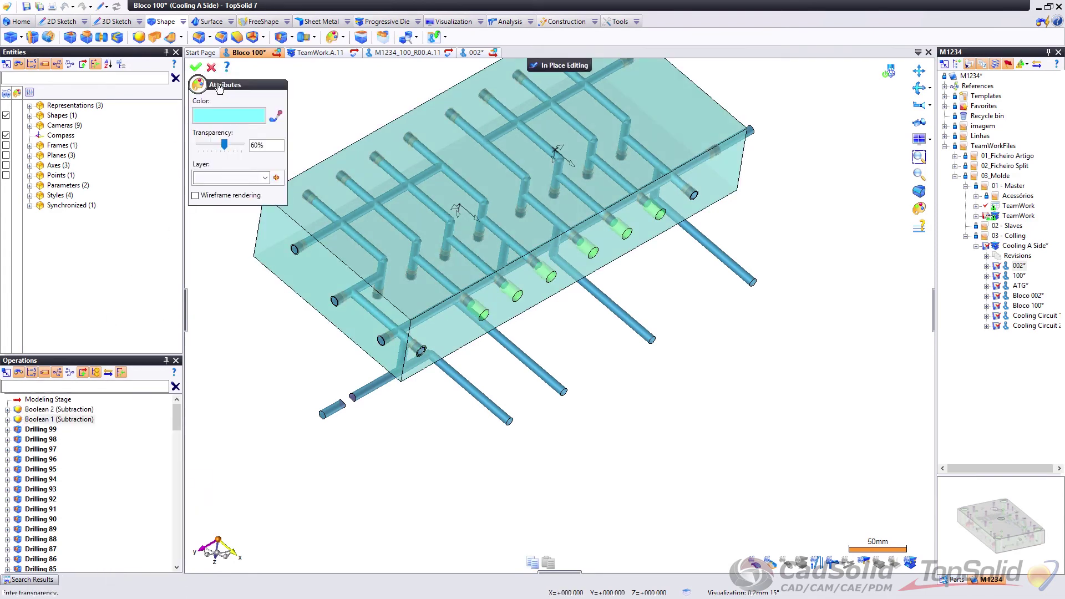
click(211, 68)
Step: Set the color attribute of the Boolean 1 subtraction to the custom green and accept it
right_click(68, 422)
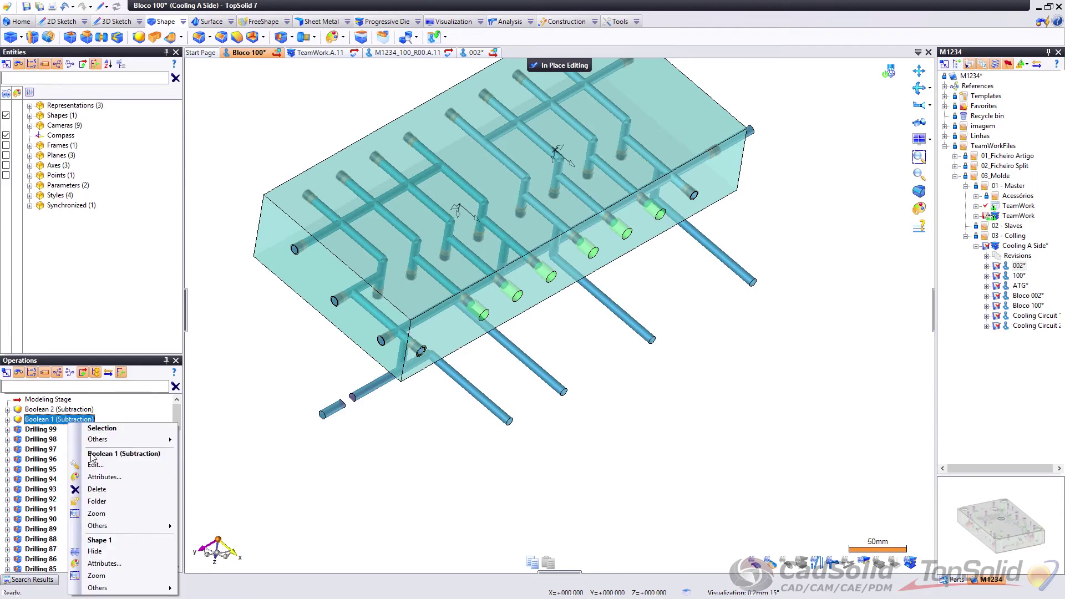
click(106, 477)
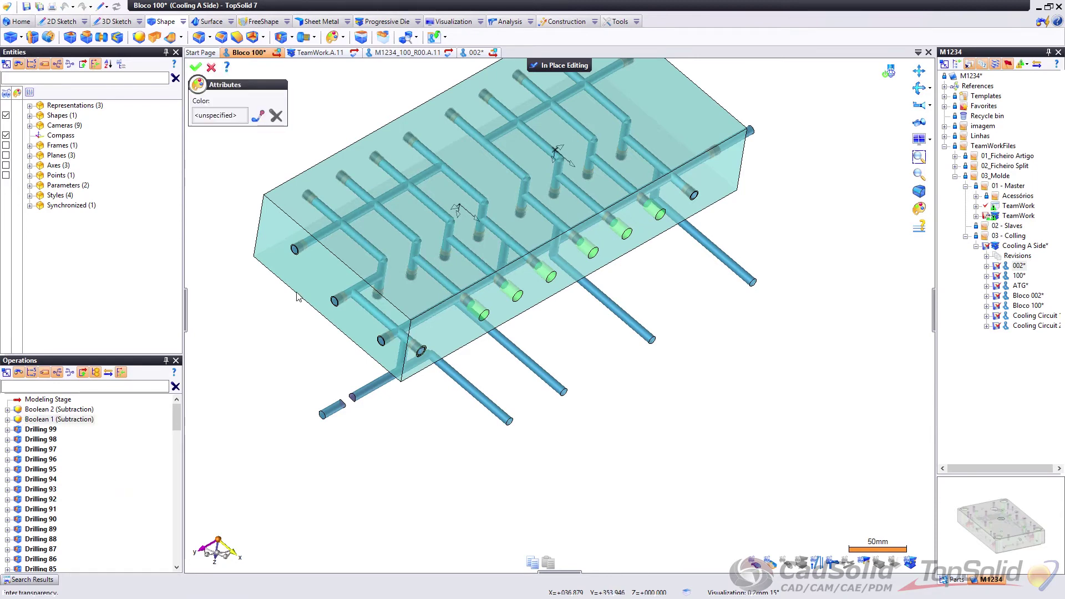
click(218, 117)
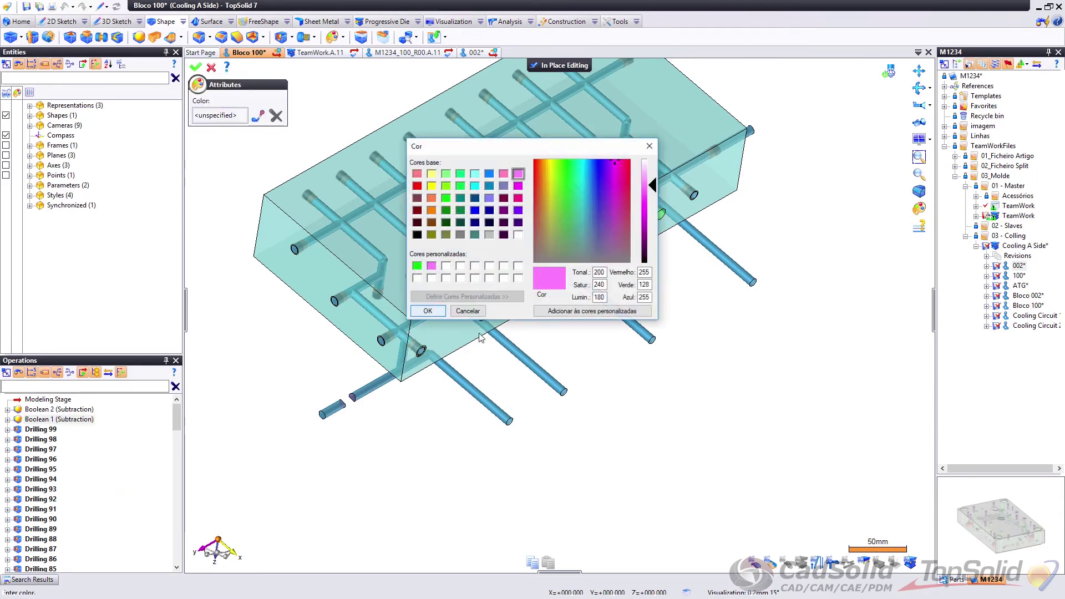
click(417, 265)
click(428, 310)
right_click(423, 307)
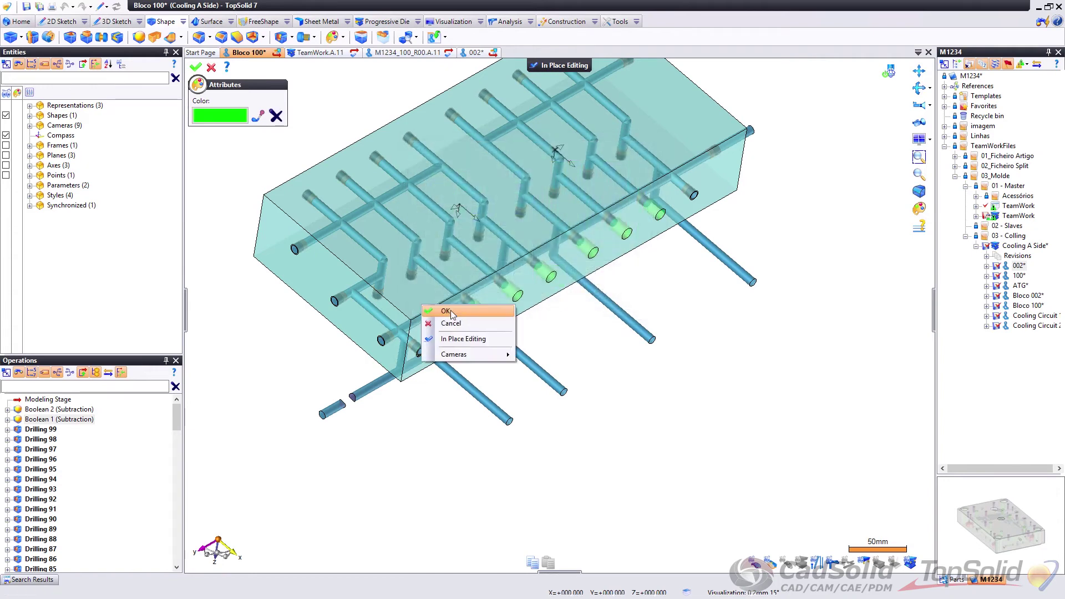
click(450, 312)
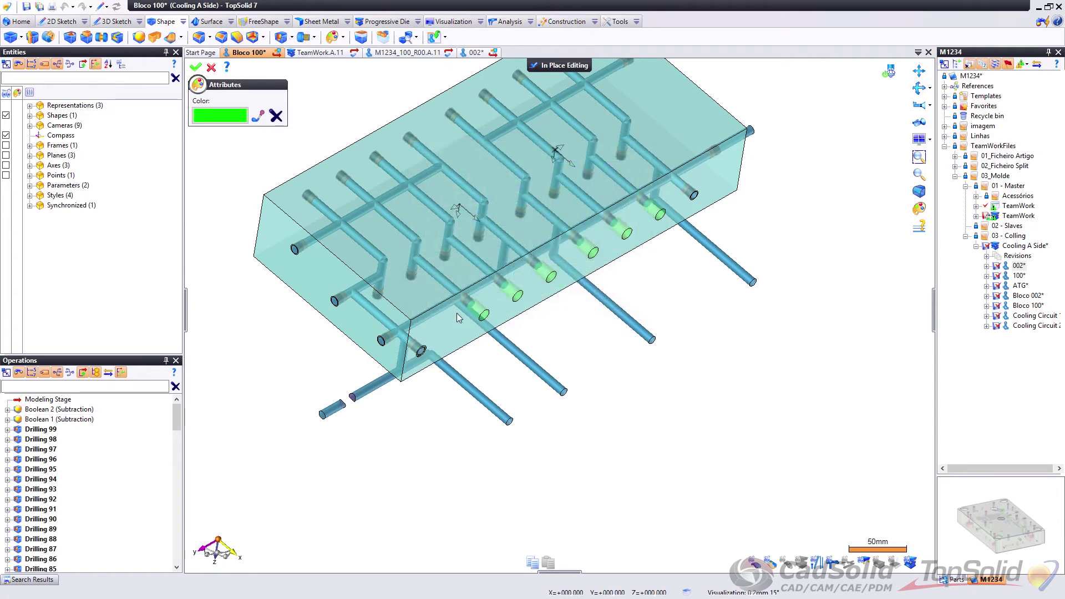
Step: Set the color attribute of the Boolean 2 subtraction to the custom pink (255, 128, 255) and accept it
right_click(82, 411)
click(117, 463)
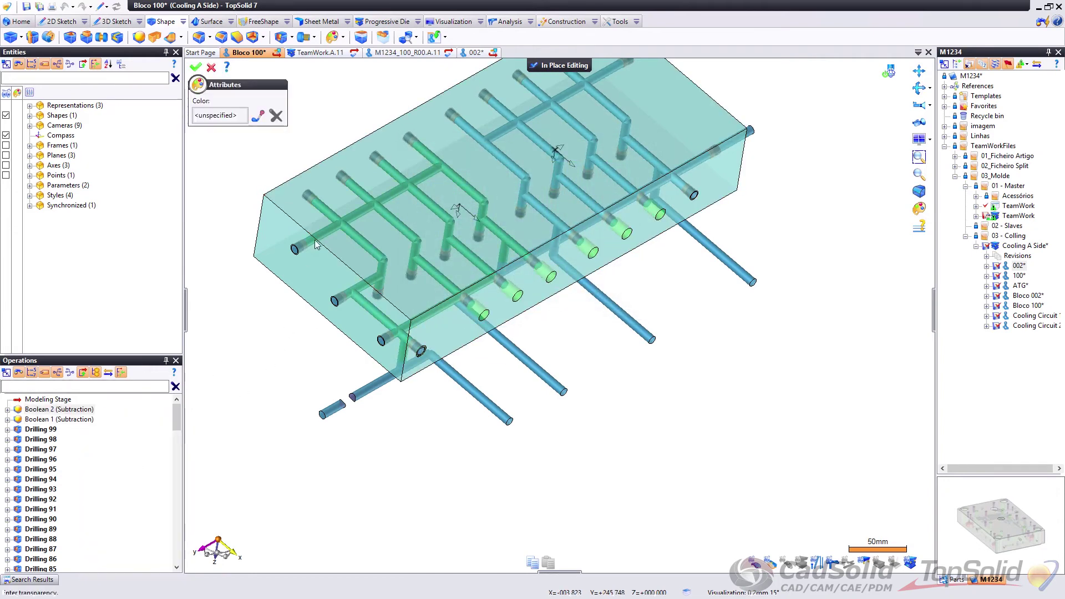
click(230, 118)
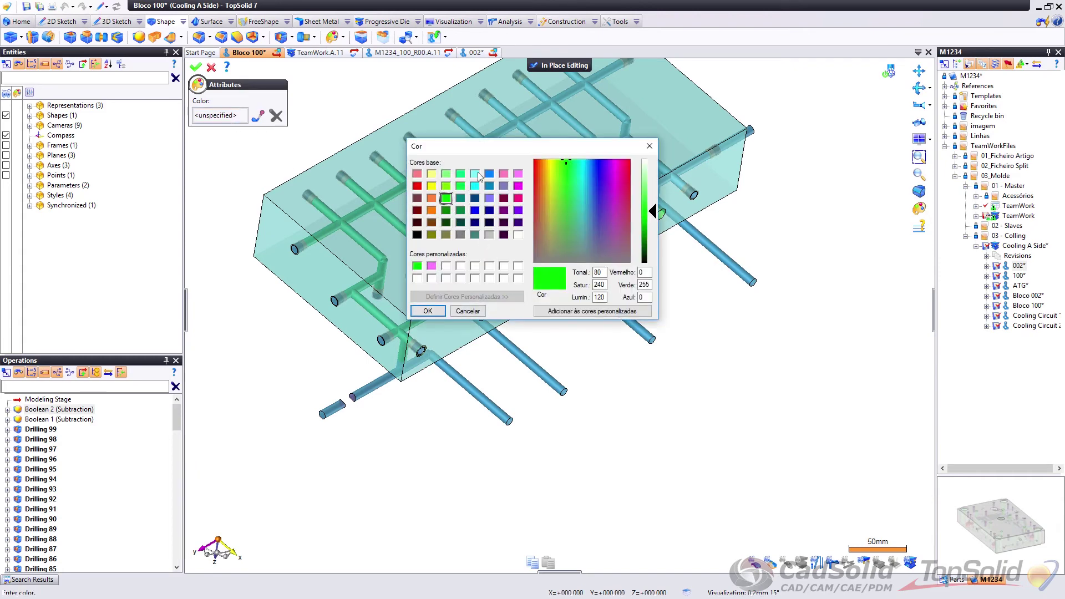
click(432, 267)
click(430, 310)
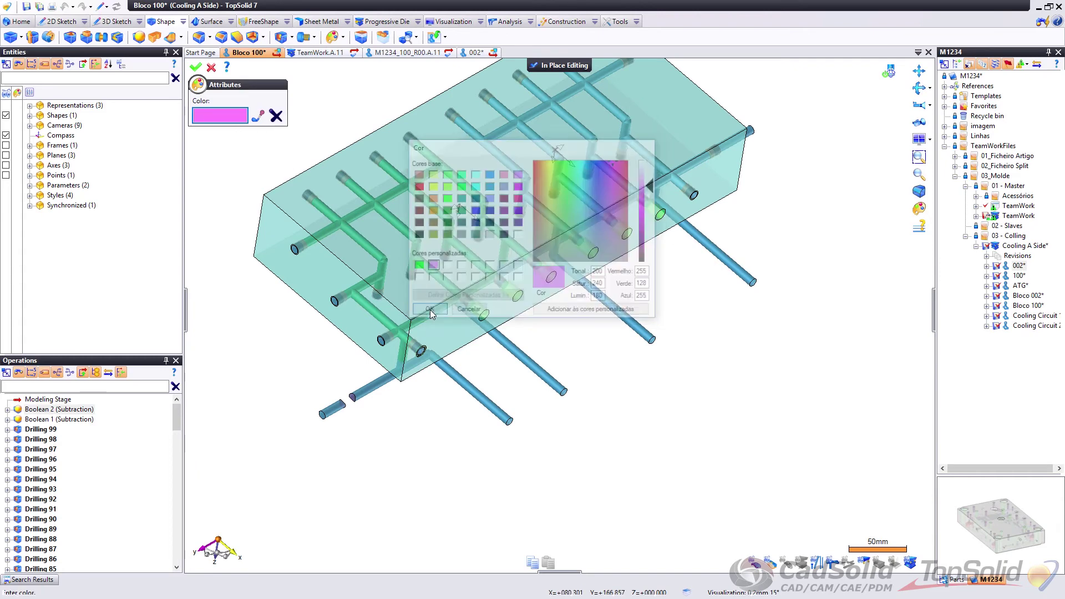
right_click(430, 310)
click(439, 309)
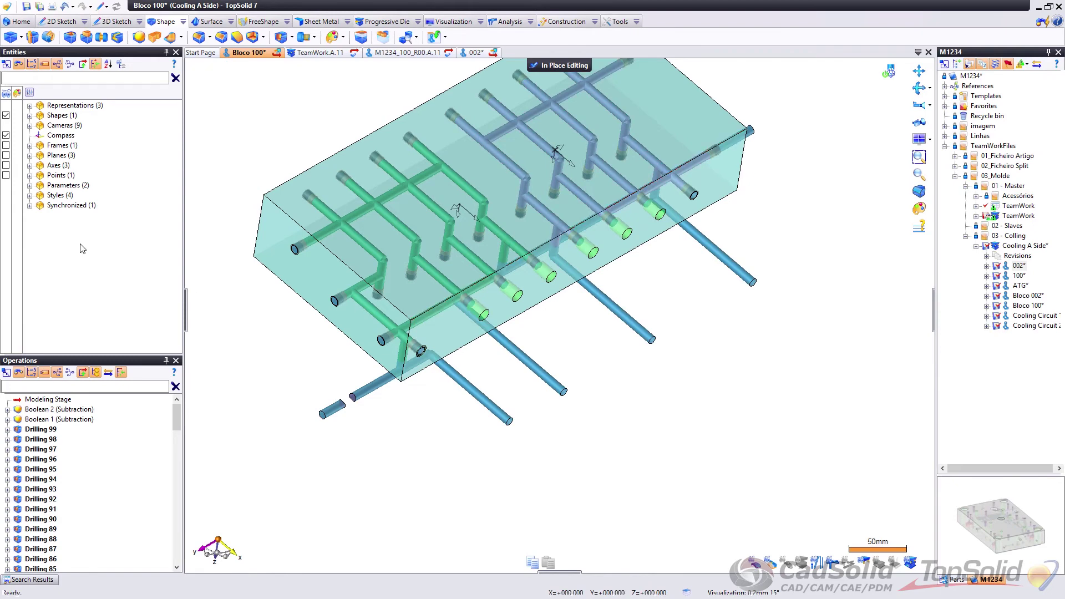
Step: Hide the cooling circuits, check the colored channels in Bloco 100, and finish the in-place editing
click(832, 563)
middle_drag(646, 305, 626, 380)
scroll(467, 252, up, 1)
middle_drag(467, 250, 481, 180)
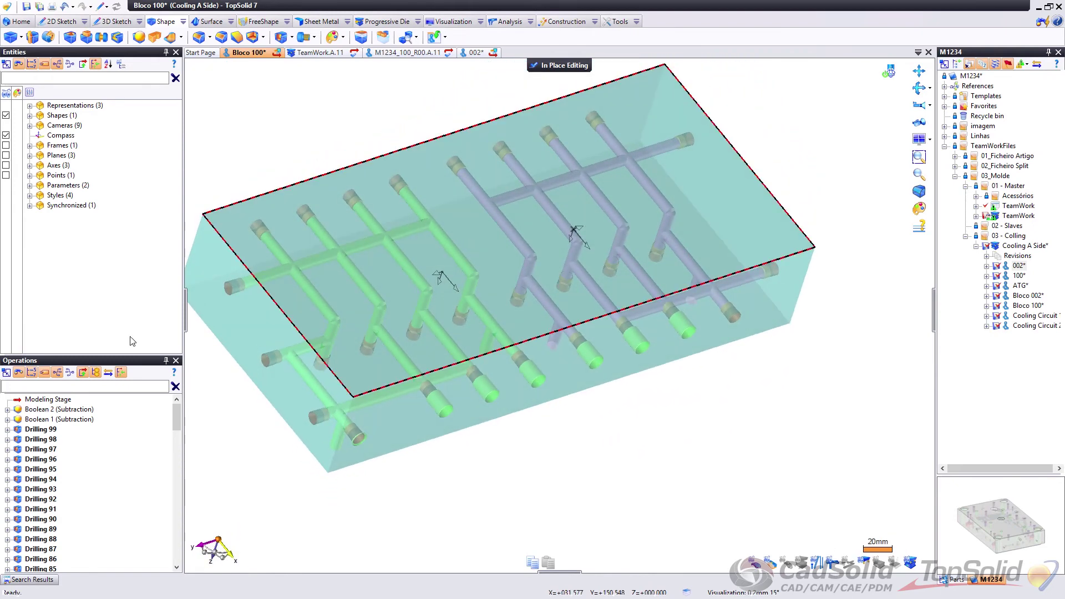
click(551, 68)
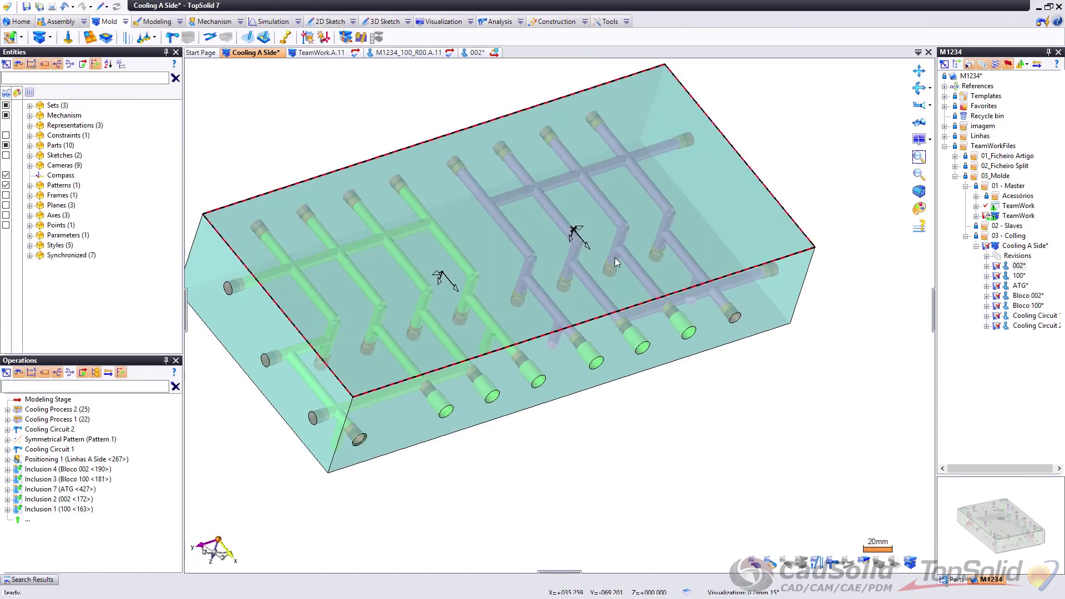
Step: Show Bloco 002 together with Bloco 100 and inspect the colored channels across both blocks
click(30, 145)
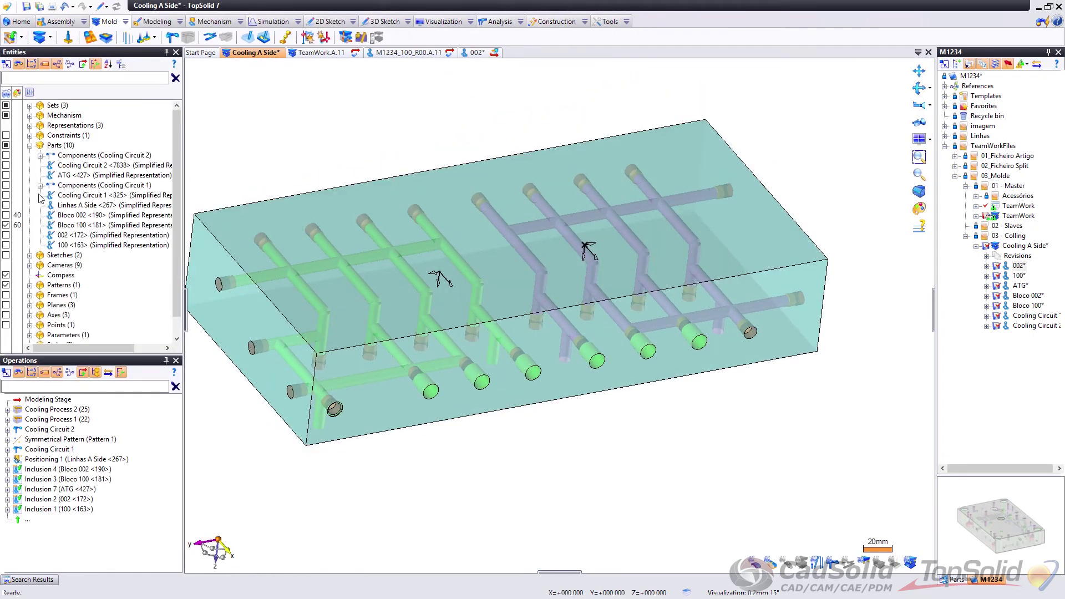
click(6, 215)
middle_drag(413, 222, 504, 238)
scroll(541, 335, down, 5)
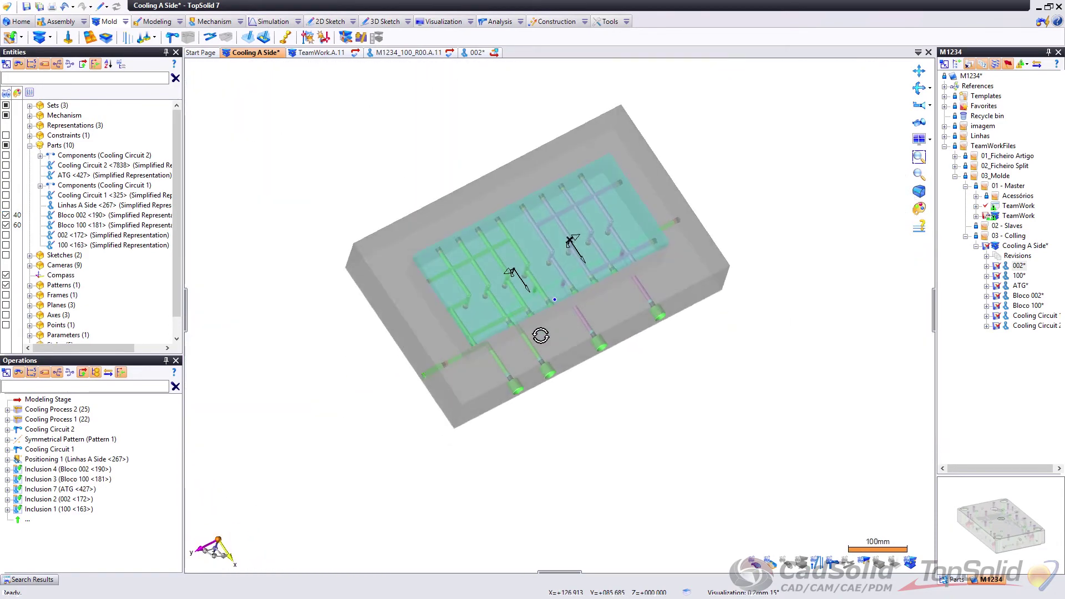
middle_drag(541, 336, 471, 308)
scroll(501, 311, up, 5)
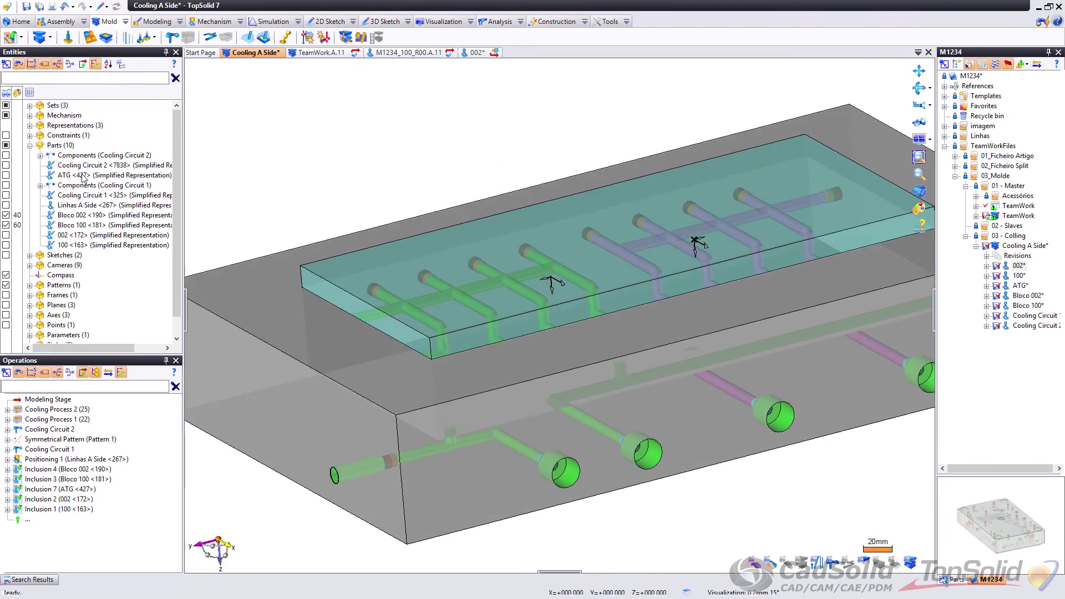
Step: Open Bloco 100 for in-place editing, hide the editing context, and examine its channels
double_click(362, 268)
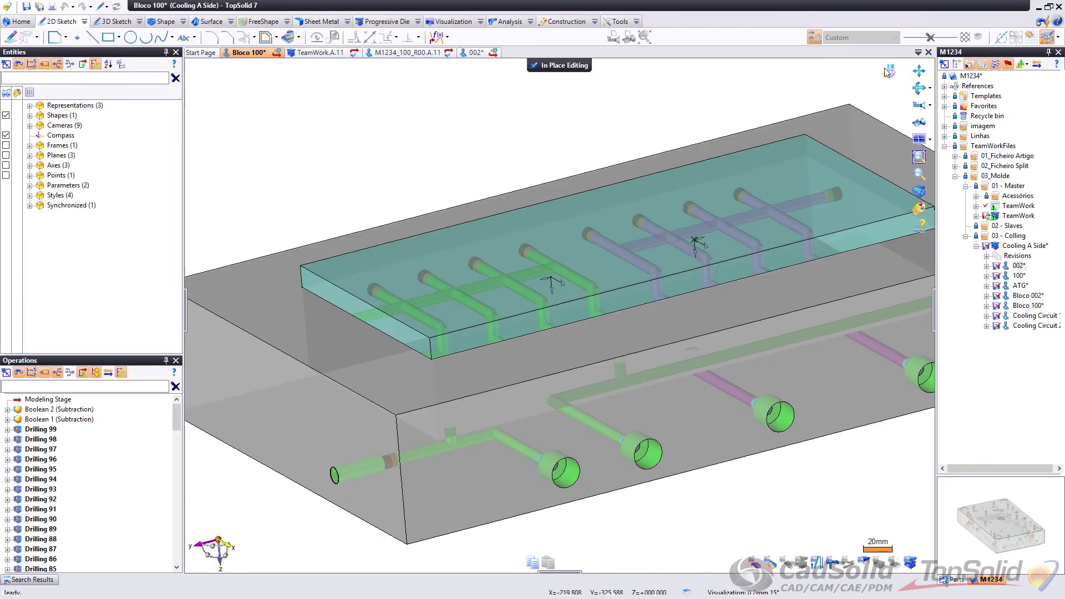
click(889, 71)
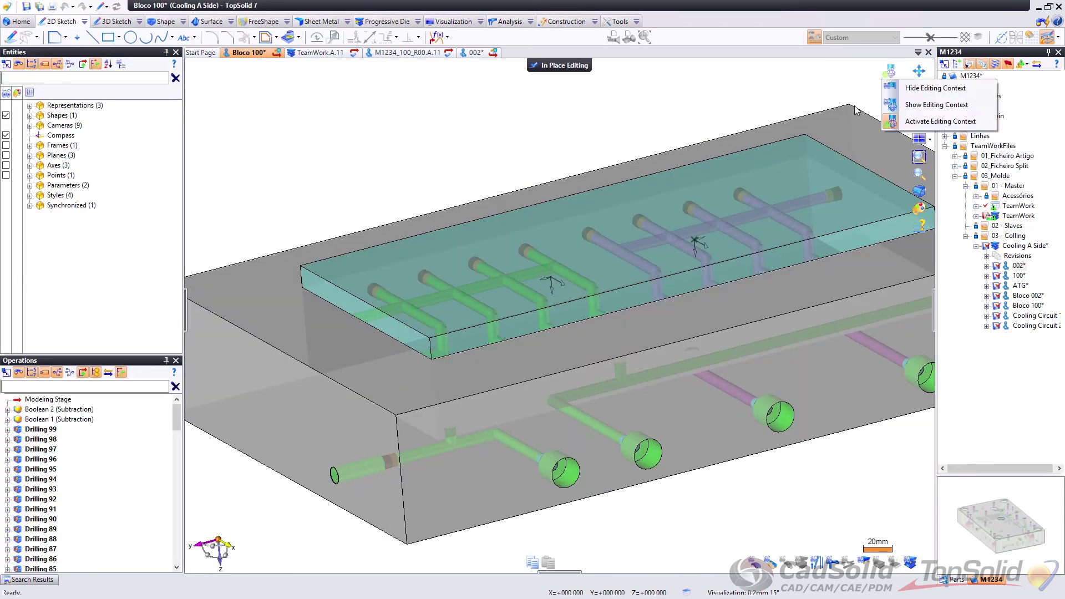
click(907, 88)
middle_drag(710, 289, 469, 375)
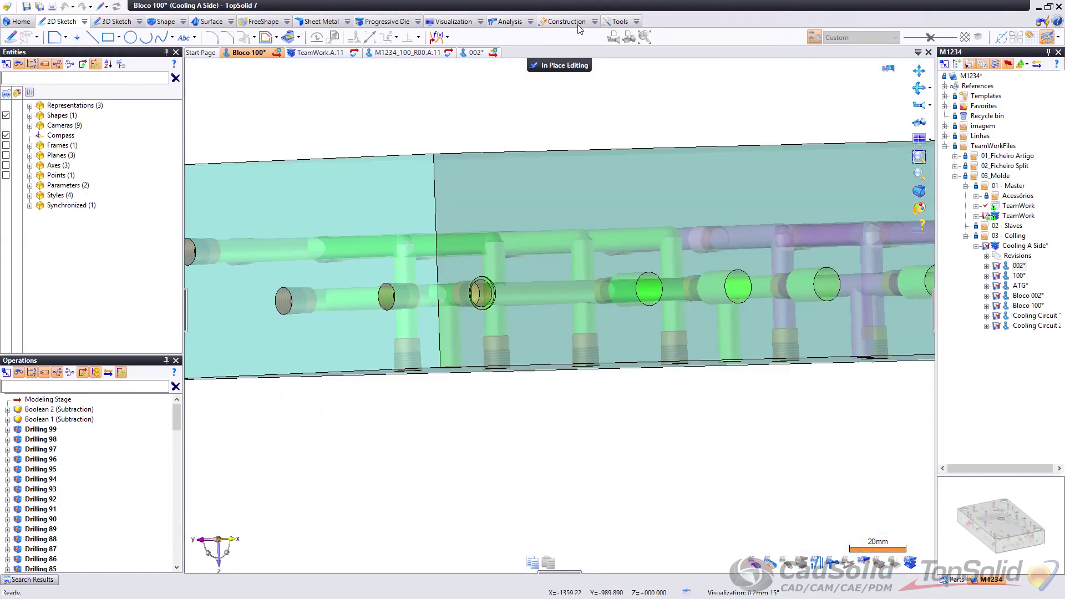
middle_drag(491, 177, 366, 269)
scroll(466, 226, down, 3)
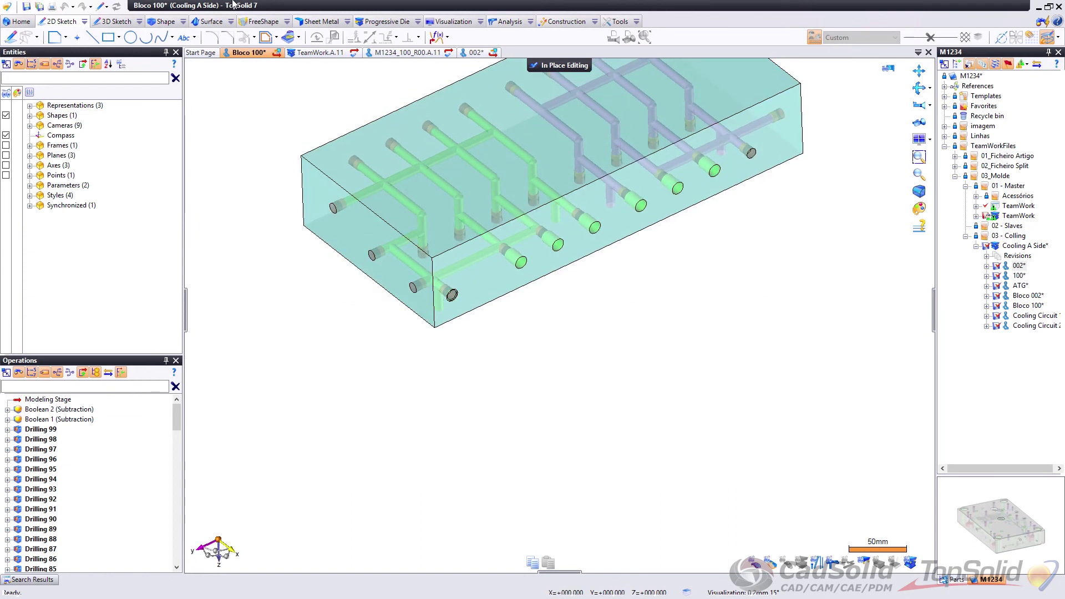
Step: Remove the six outer faces of Bloco 100 without healing, leaving only the cooling channel faces
click(208, 21)
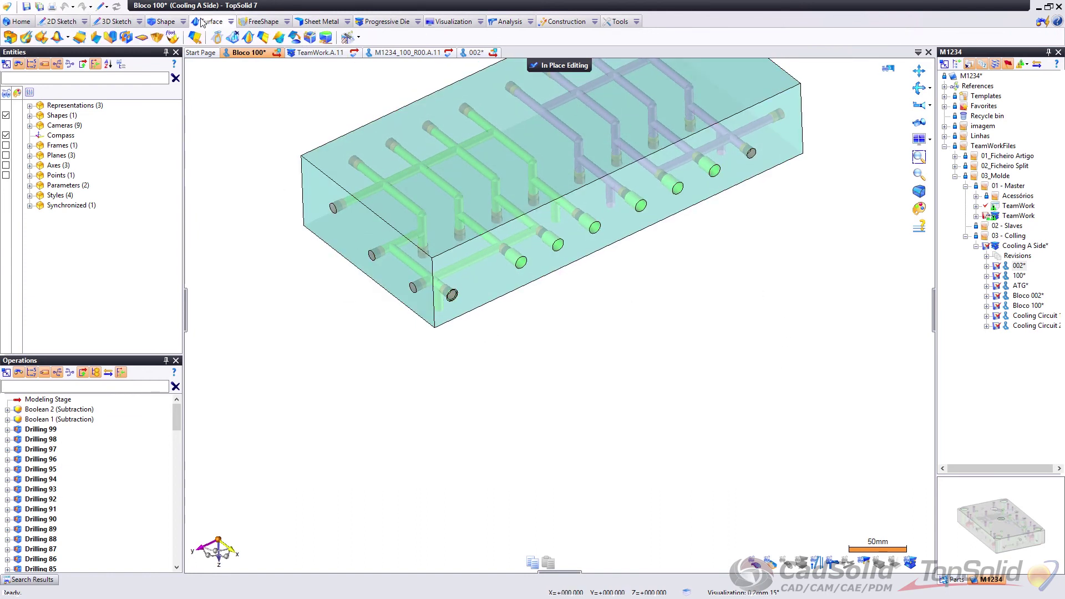
click(235, 37)
click(364, 155)
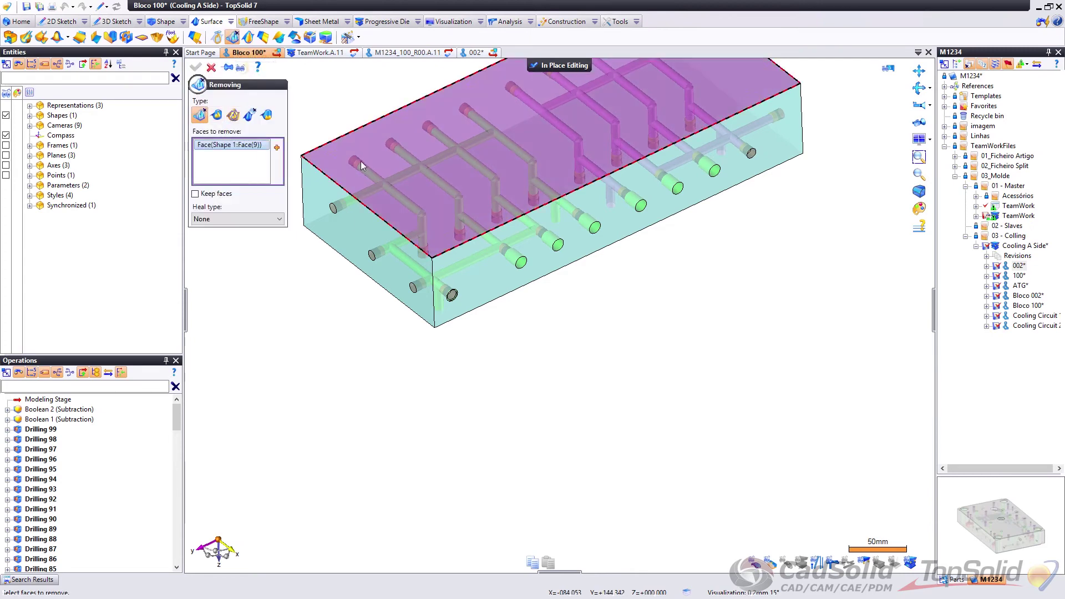
click(349, 232)
click(502, 276)
middle_drag(503, 276, 481, 358)
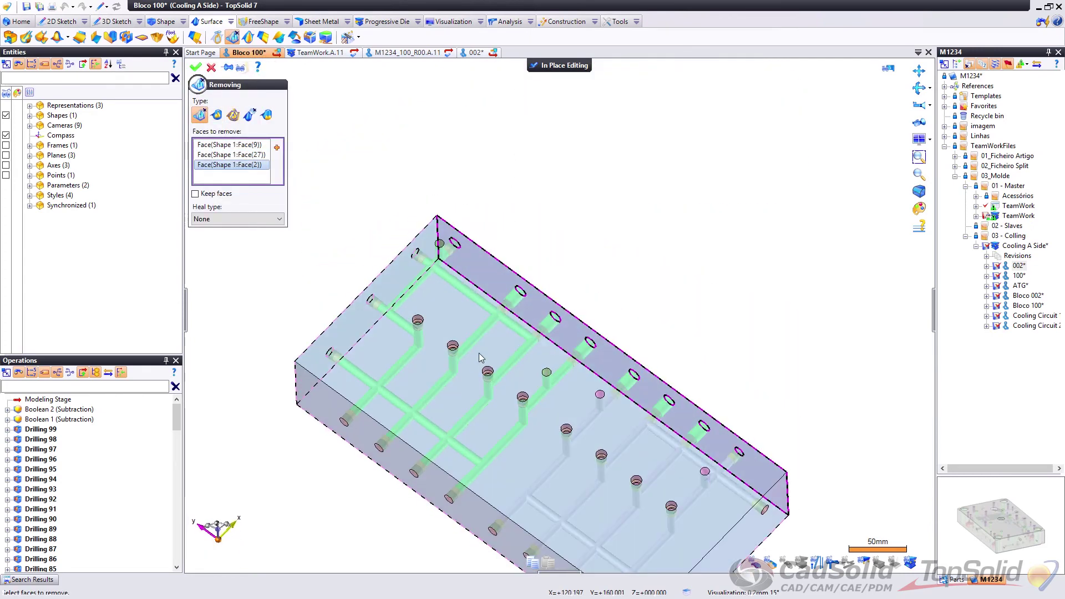
click(452, 299)
middle_drag(562, 311, 559, 264)
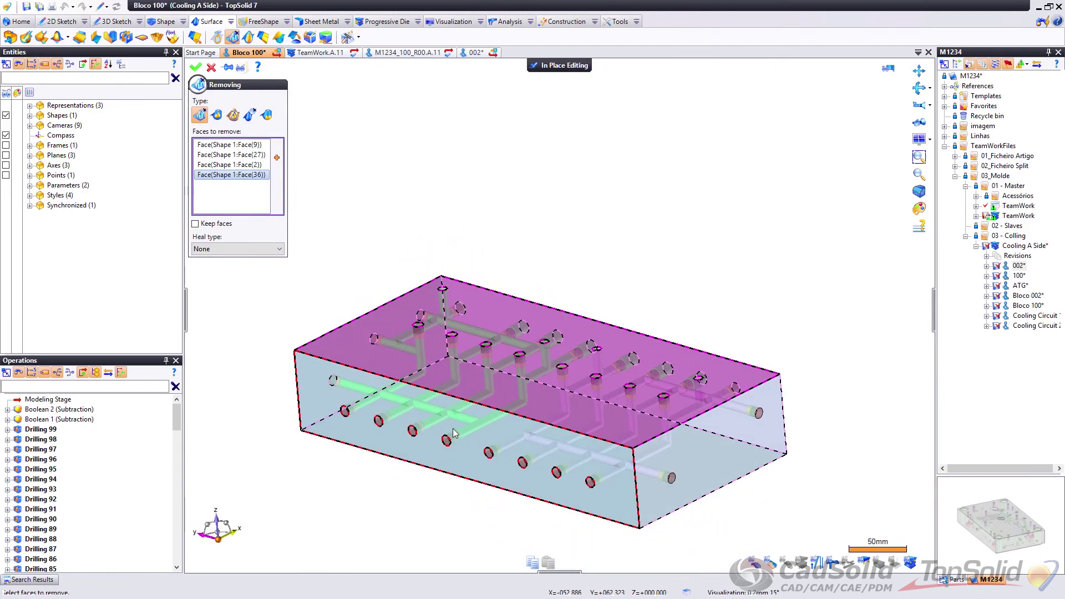
click(454, 434)
click(739, 460)
middle_drag(739, 461, 719, 594)
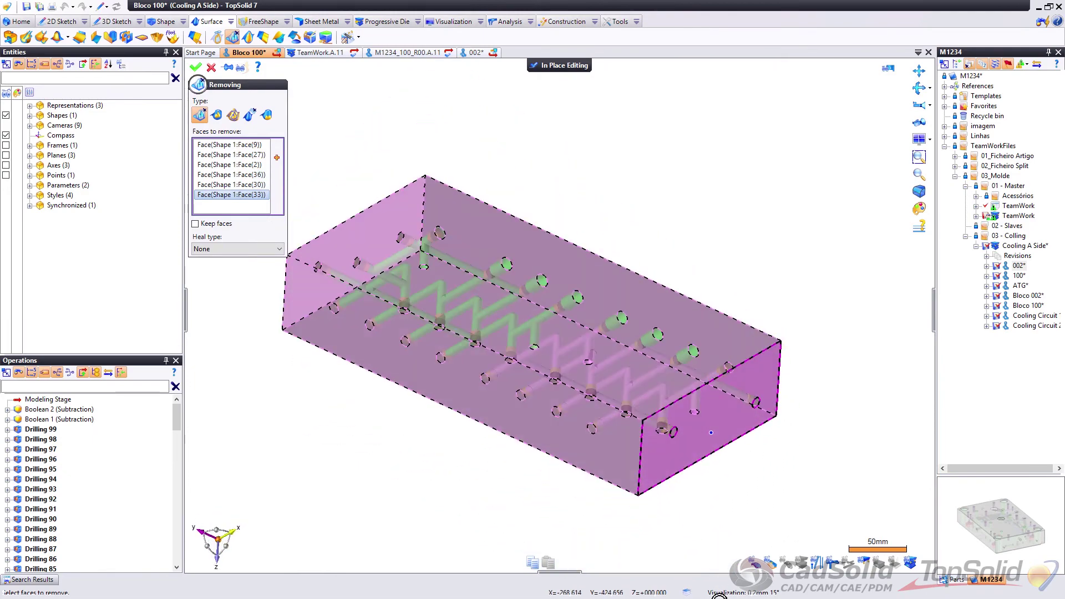
mouse_move(627, 193)
middle_down()
mouse_move(639, 280)
mouse_move(554, 340)
mouse_move(541, 290)
middle_up()
right_click(625, 240)
click(637, 243)
Step: Set the transparency of Bloco 100's channel shape to 0% and finish the in-place editing
right_click(538, 285)
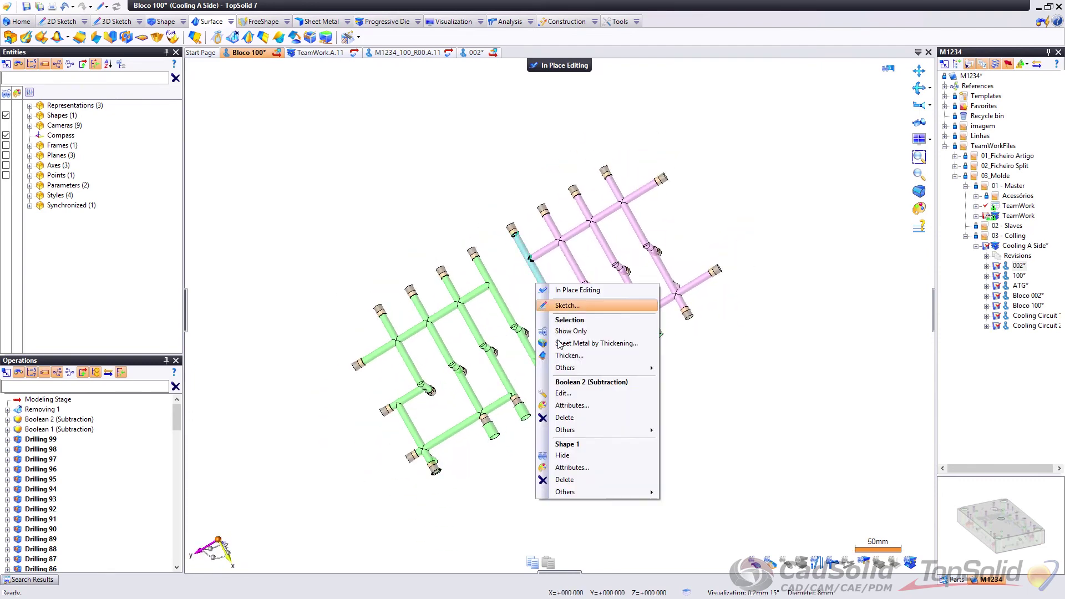
click(576, 468)
drag(223, 146, 177, 135)
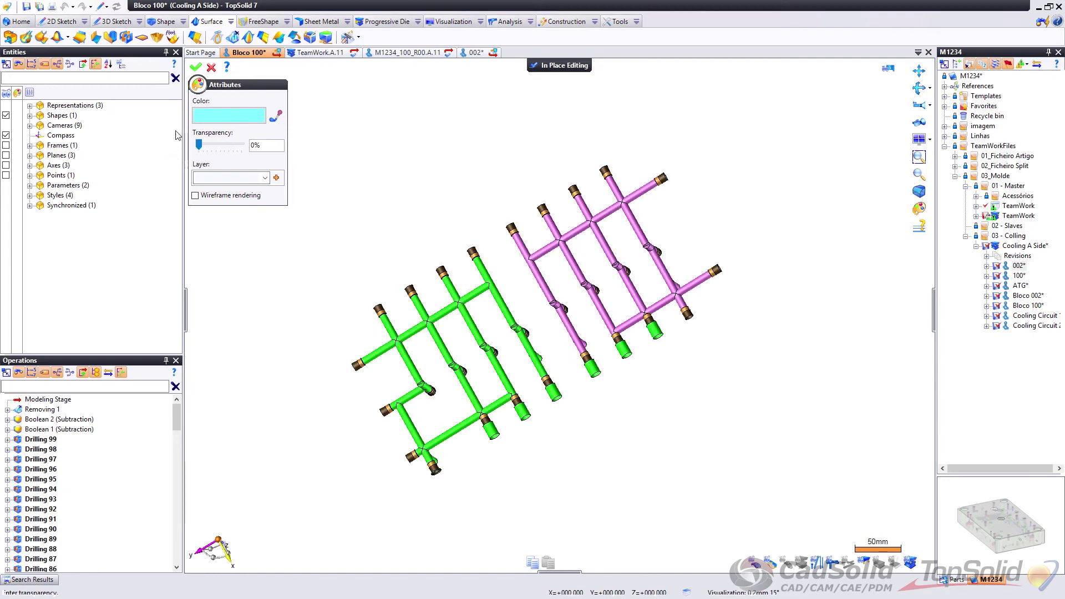
click(195, 66)
click(540, 68)
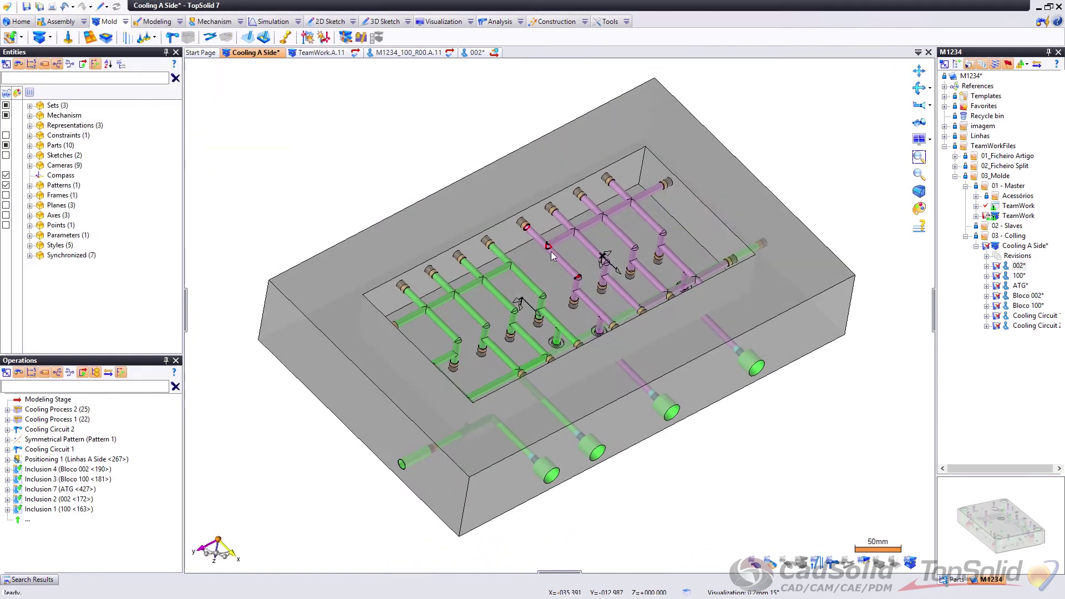
Step: Make the Bloco 100 part fully opaque in the Cooling A Side assembly and inspect its channels
right_click(546, 245)
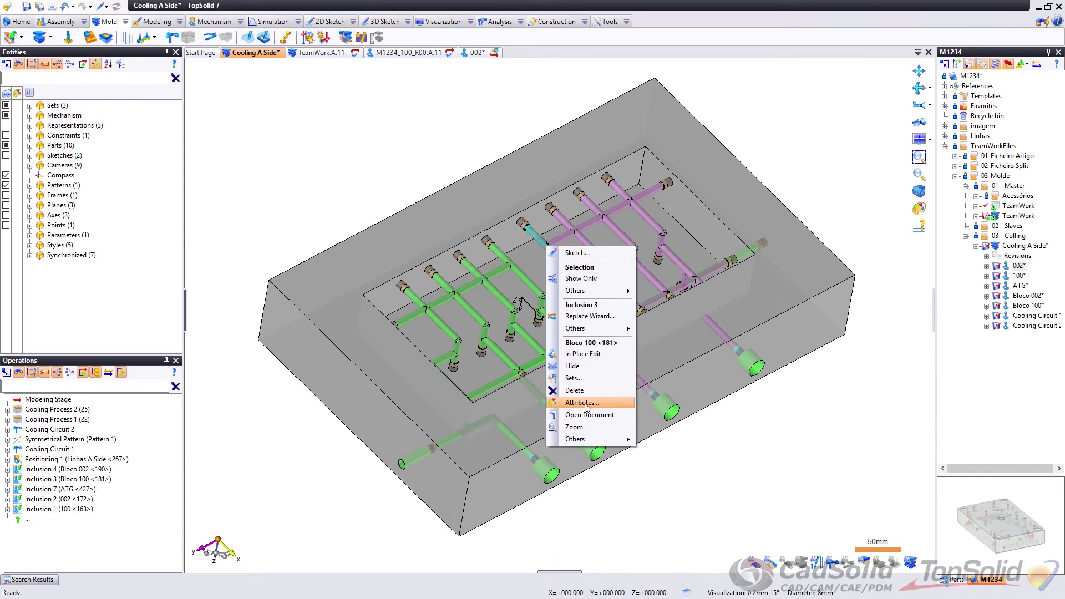
click(576, 404)
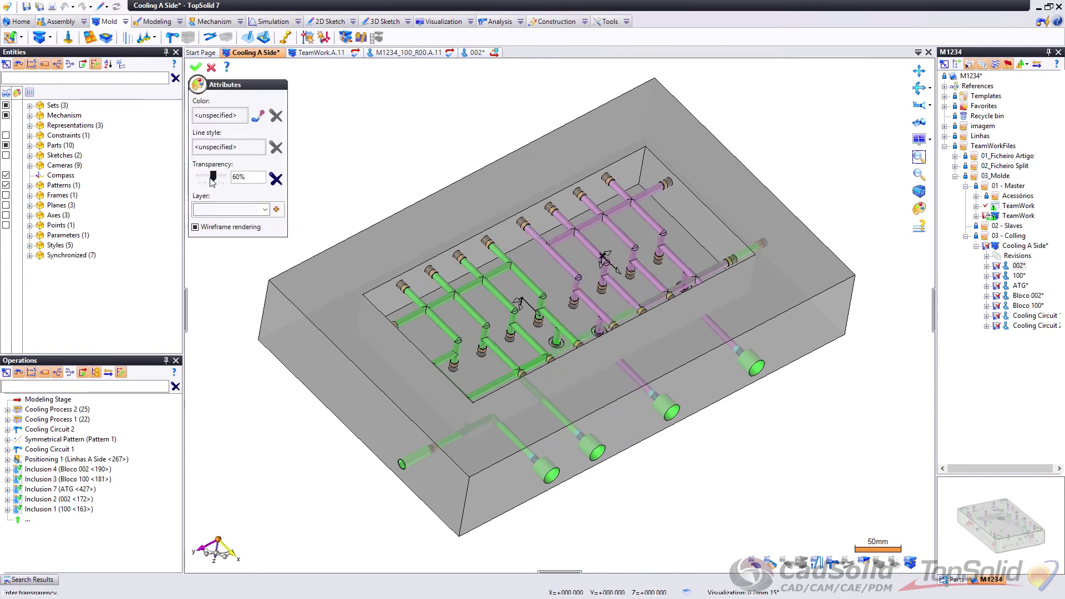
drag(212, 176, 195, 177)
click(196, 67)
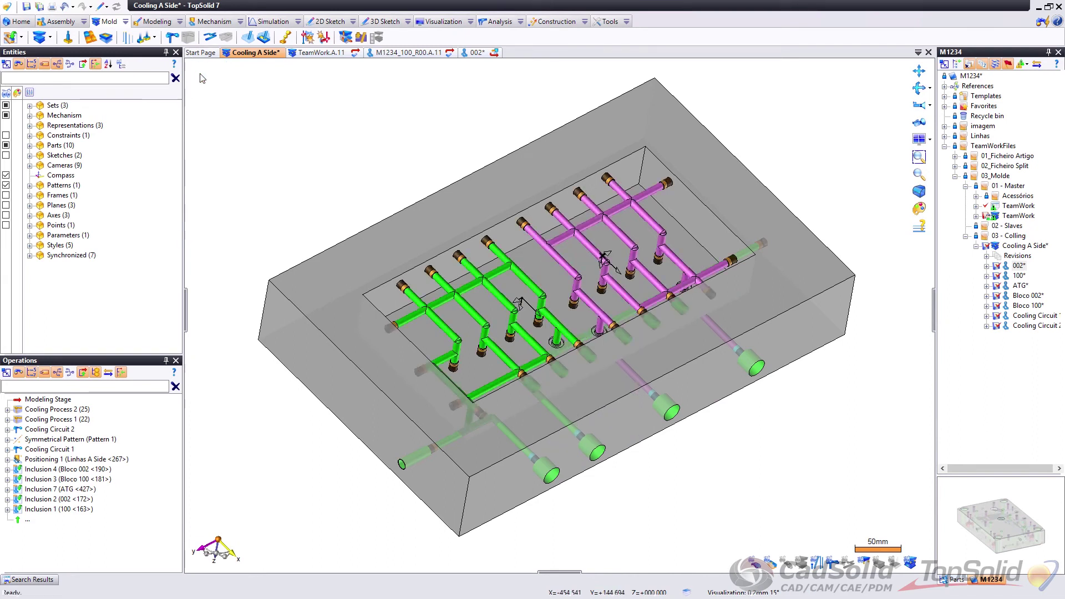
middle_drag(405, 316, 566, 237)
middle_drag(407, 194, 419, 197)
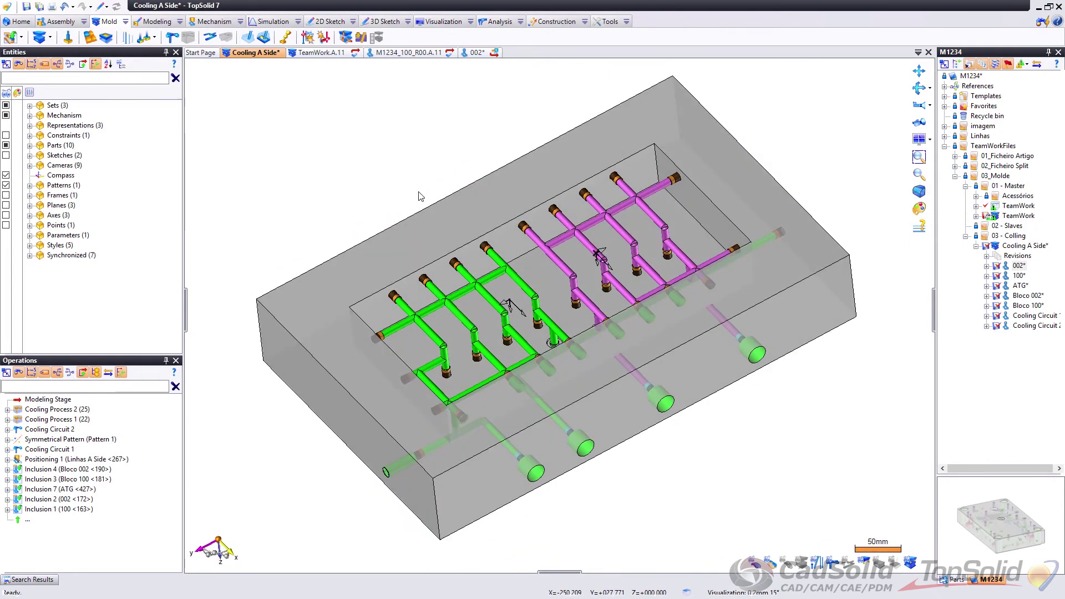
Step: Open Bloco 002 for in-place editing
right_click(294, 304)
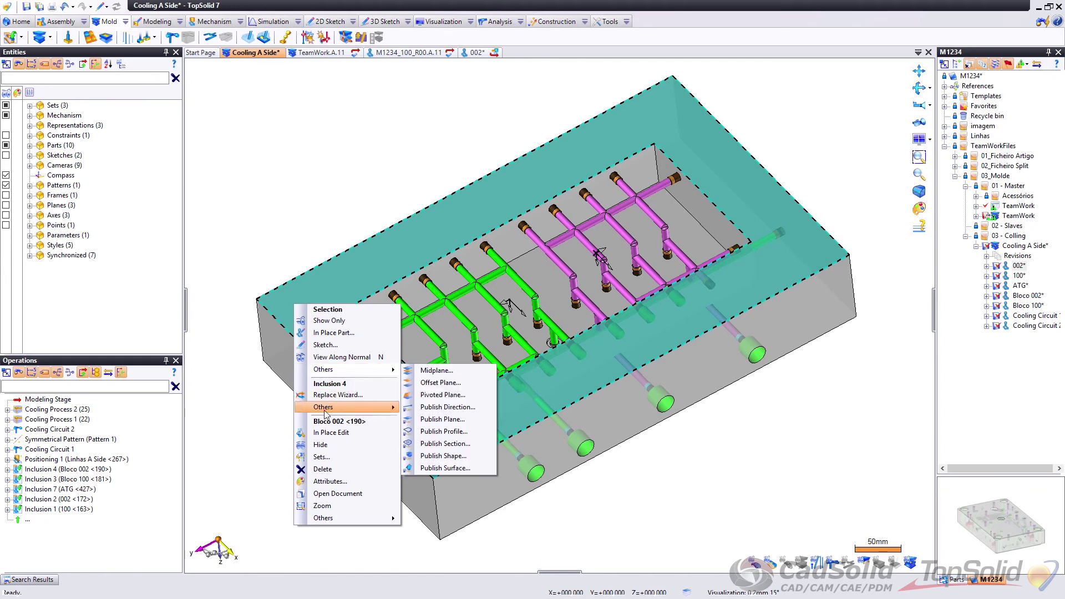
click(328, 432)
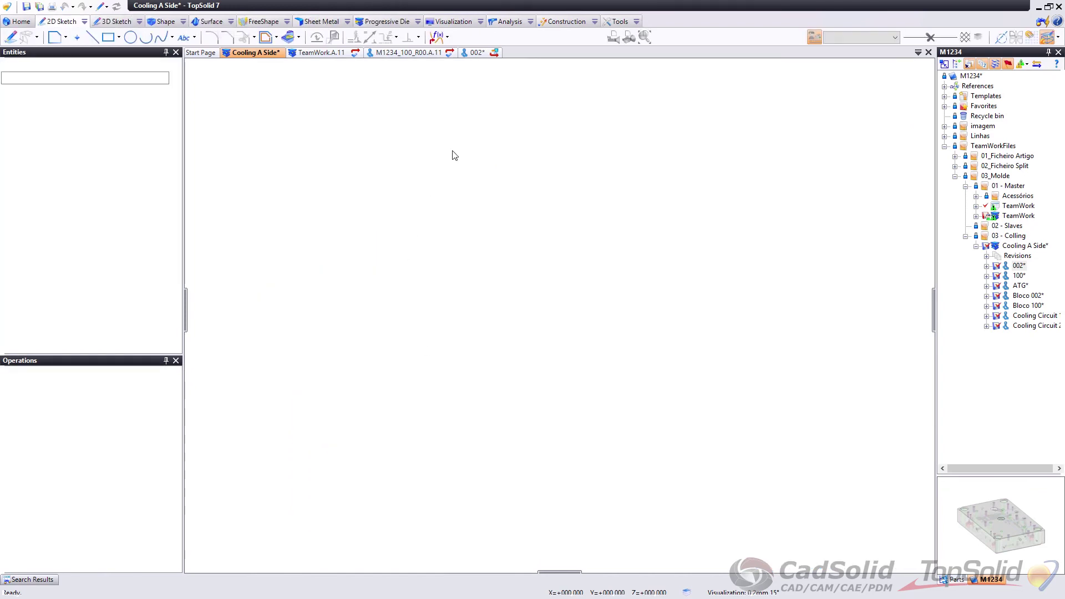
click(163, 22)
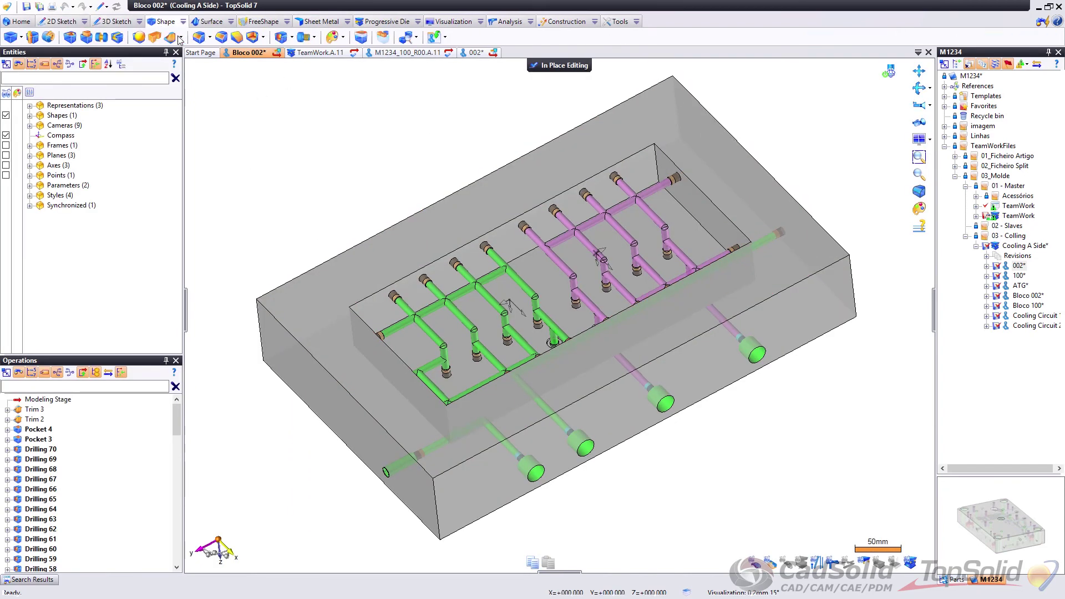
Step: Start a face removal on Bloco 002, selecting the pocket's floor and walls and the block's surrounding upper face
click(211, 21)
click(232, 36)
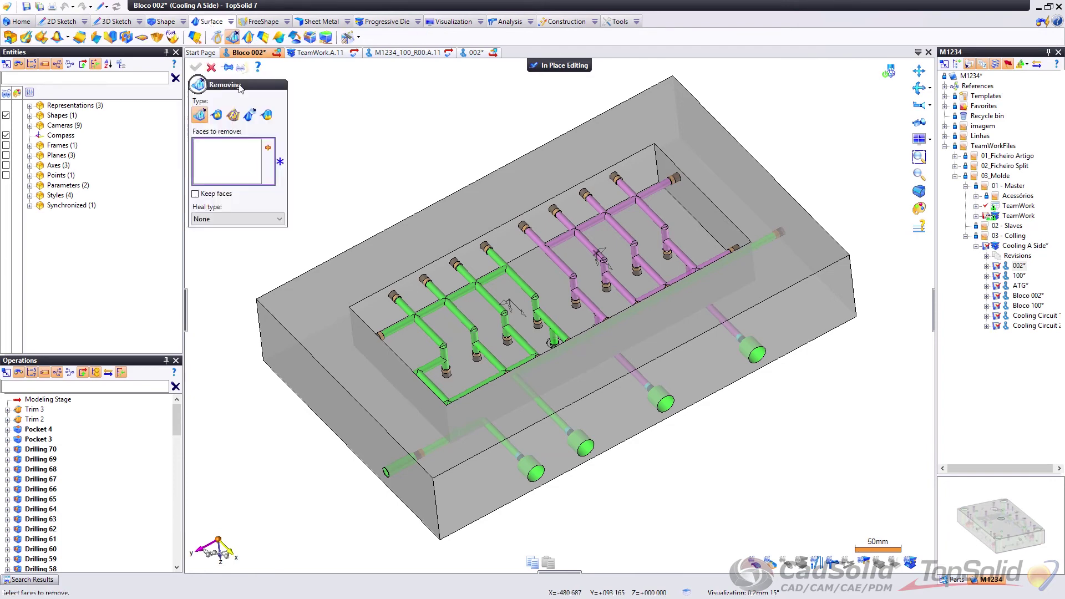
click(378, 305)
click(405, 350)
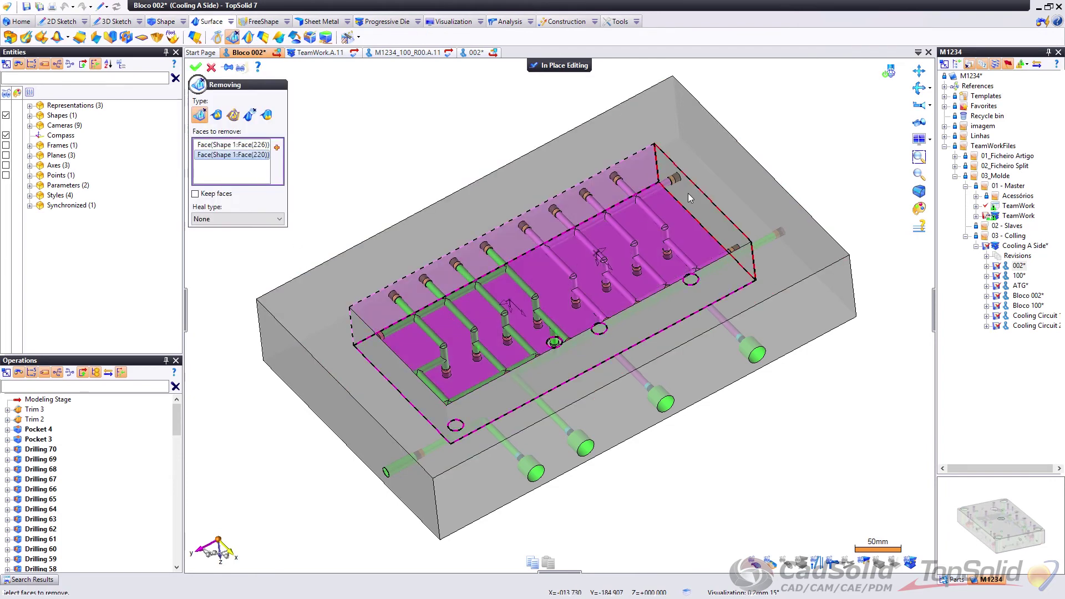
click(688, 198)
click(713, 172)
scroll(713, 171, up, 5)
middle_drag(713, 171, 380, 444)
click(435, 285)
click(445, 293)
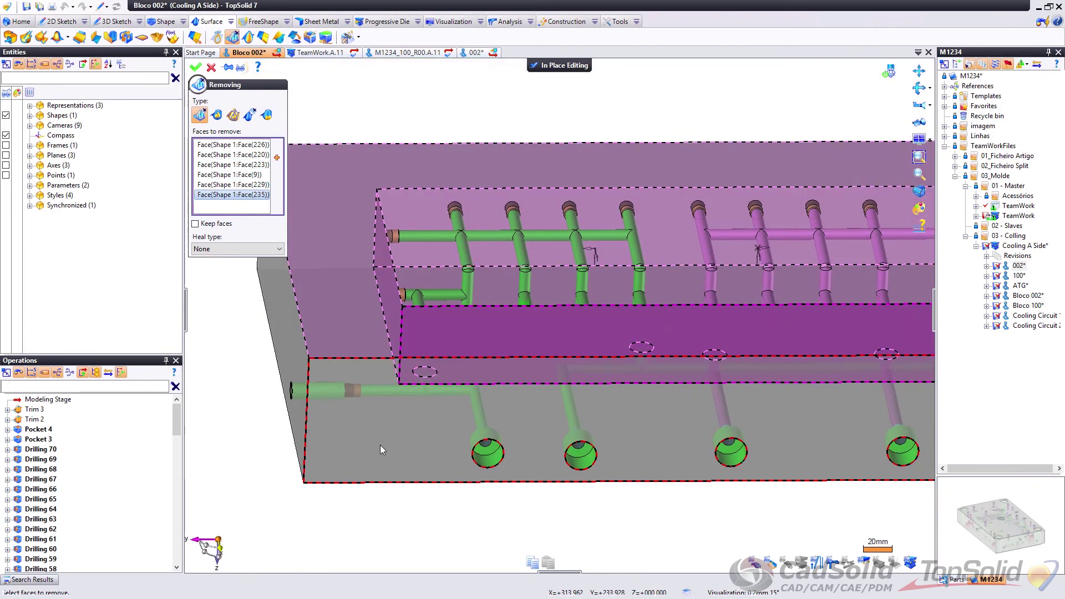
Step: Add Bloco 002's remaining outer faces to the selection and apply the removal, leaving only the channel faces
click(380, 445)
click(368, 345)
scroll(368, 344, down, 5)
middle_drag(368, 345, 532, 289)
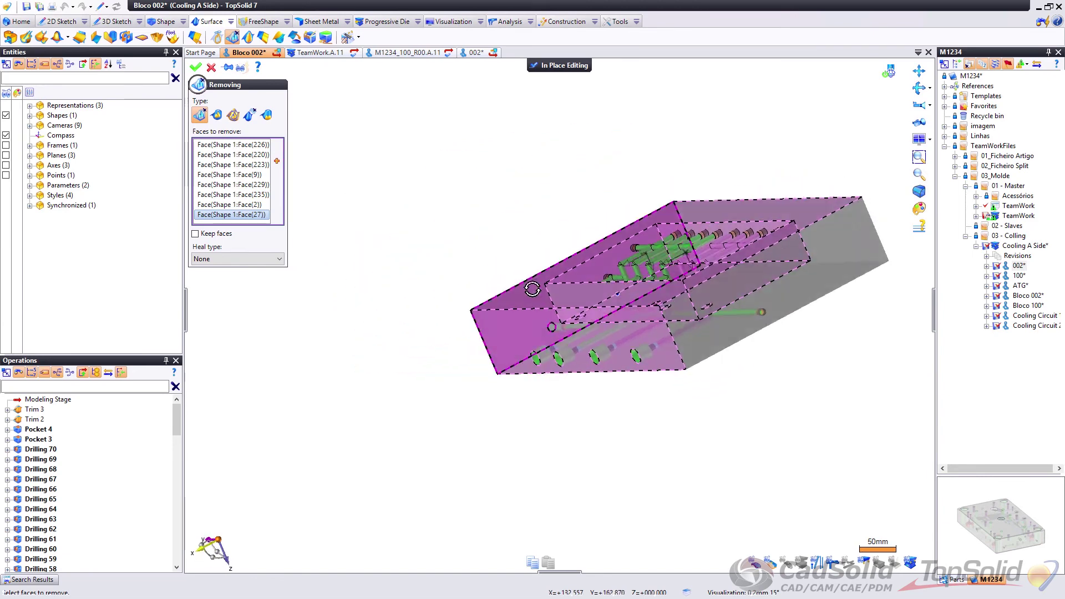
click(804, 281)
middle_drag(804, 282, 698, 247)
scroll(698, 246, down, 5)
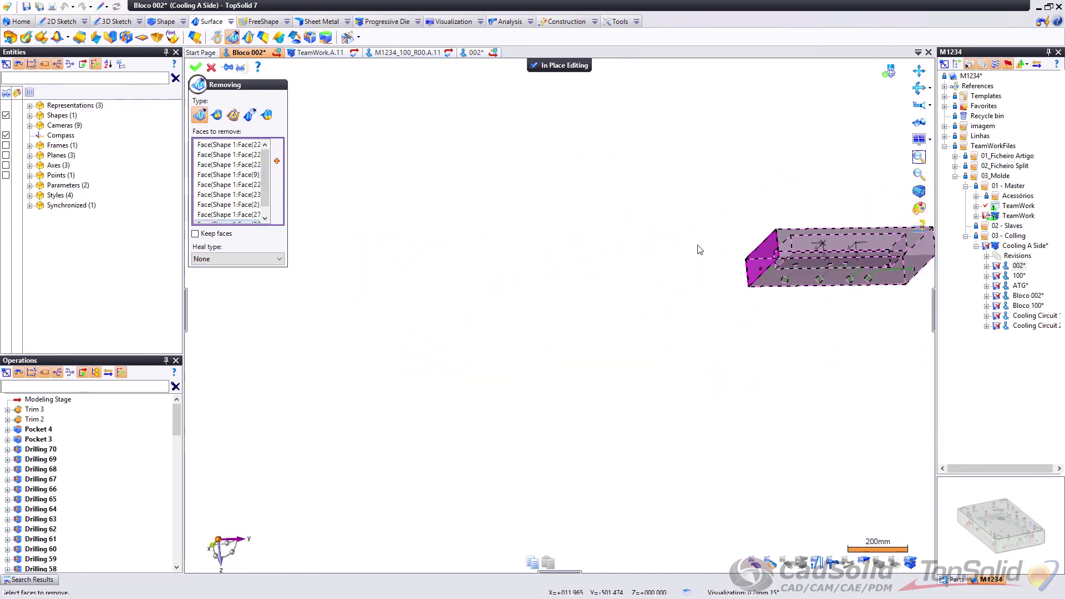
scroll(836, 244, up, 5)
middle_drag(836, 244, 608, 352)
key(Return)
Step: Make Bloco 002's channel shape fully opaque and finish the in-place editing
right_click(434, 460)
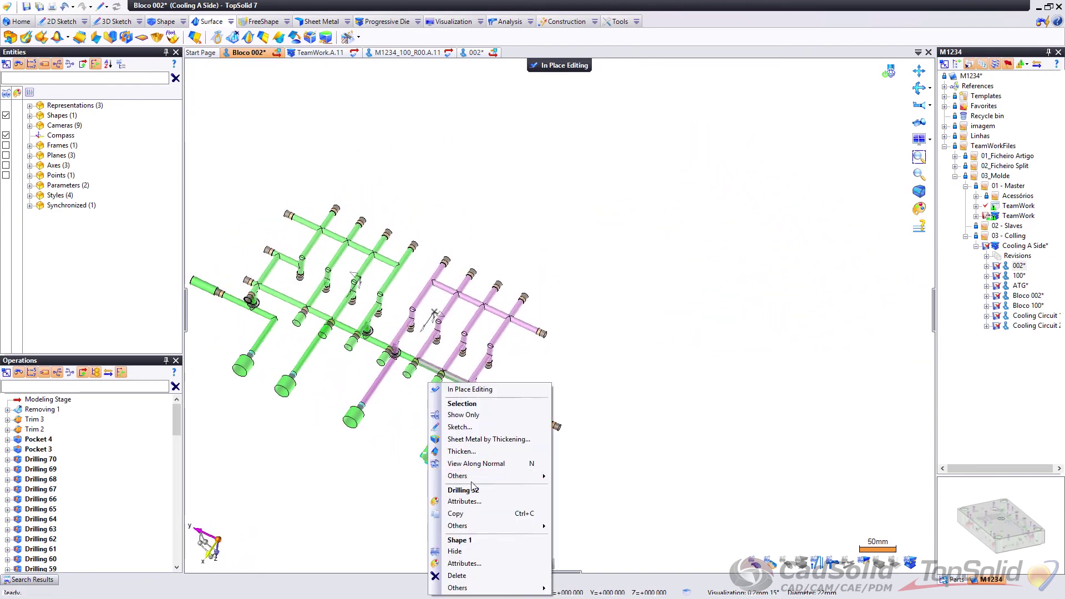
click(471, 564)
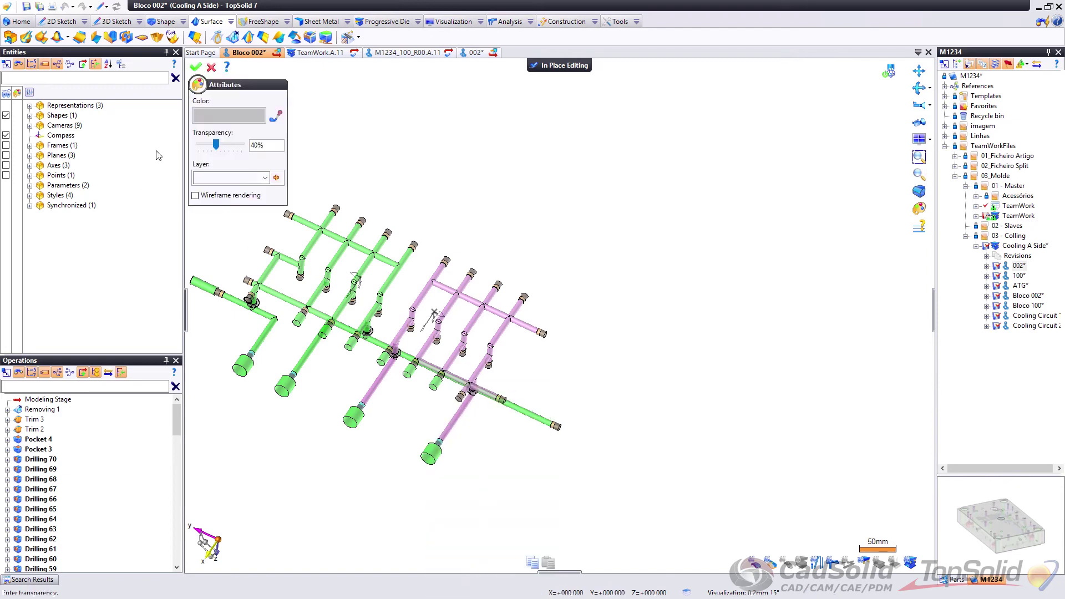
drag(217, 145, 190, 147)
click(195, 67)
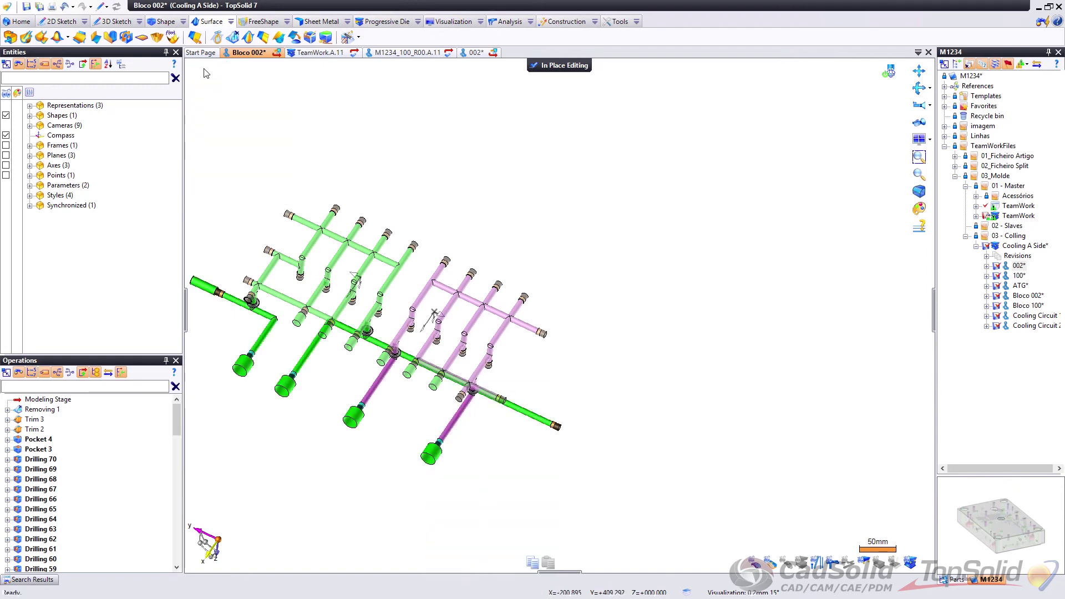
click(560, 66)
Step: Set the transparency of the Bloco 002 part to 0% in the assembly and inspect both circuits
scroll(525, 388, up, 5)
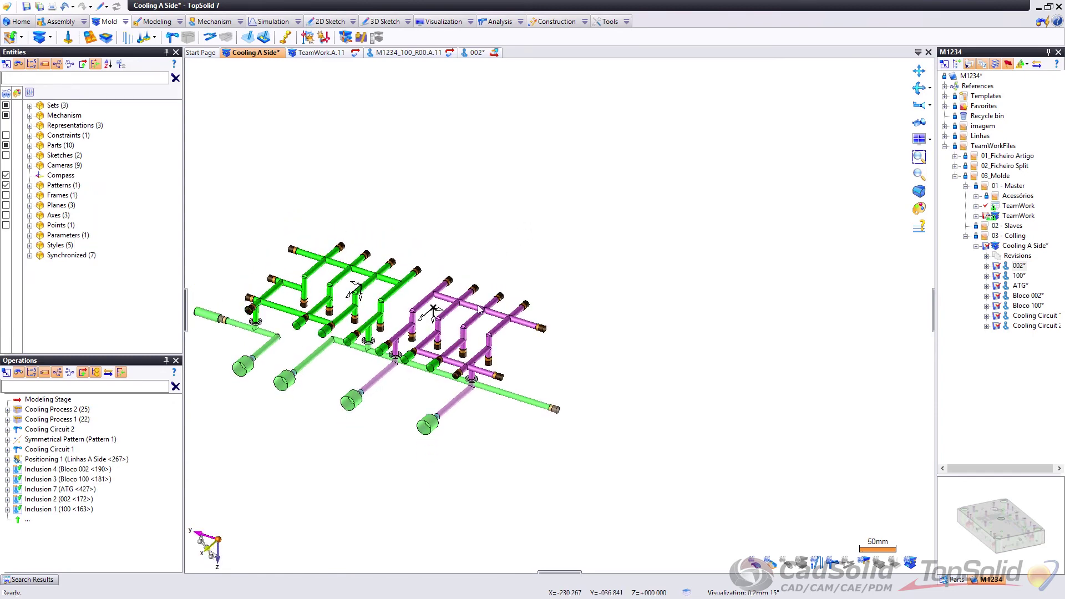
right_click(338, 358)
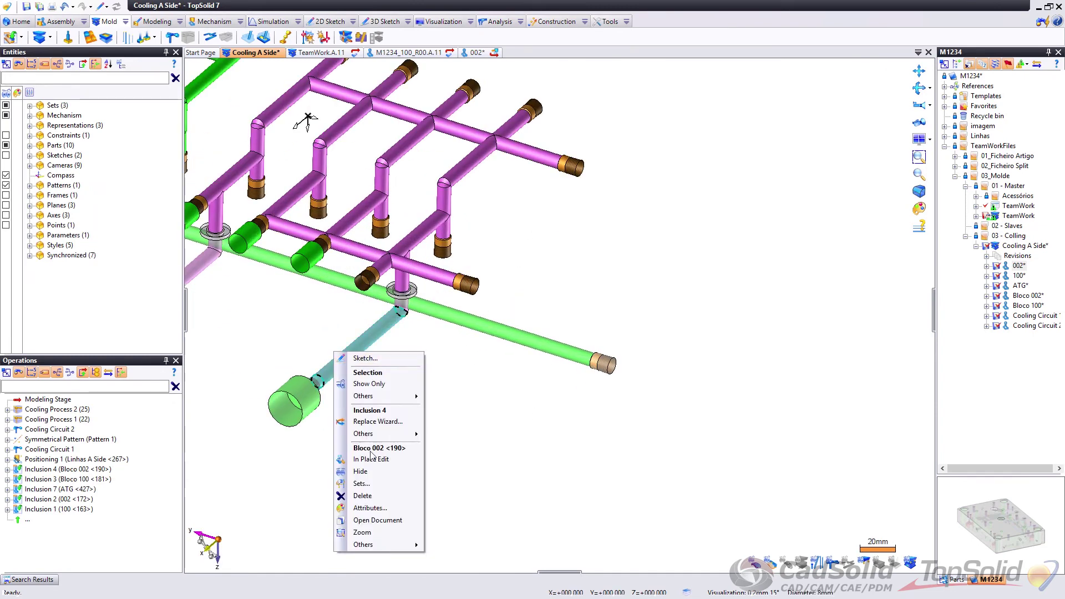
click(369, 508)
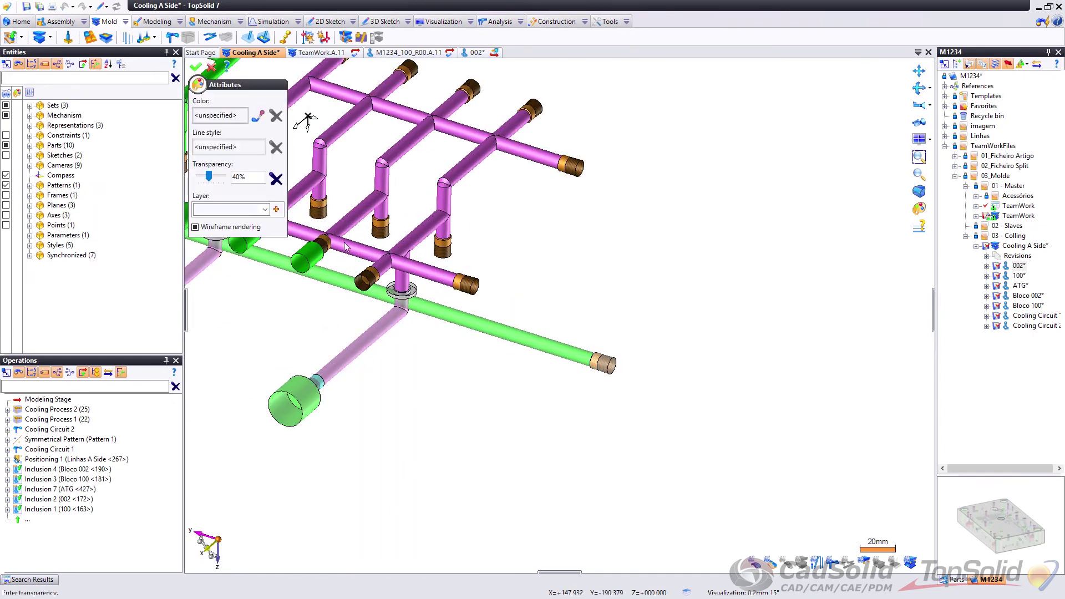
drag(209, 179, 188, 161)
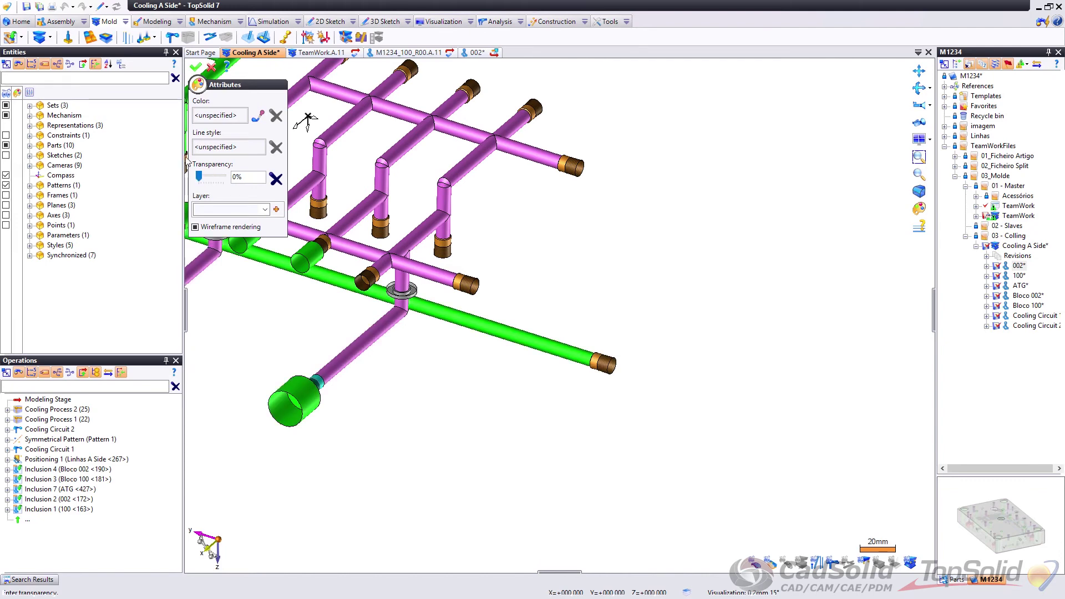
click(196, 68)
scroll(547, 291, down, 5)
middle_drag(508, 254, 472, 233)
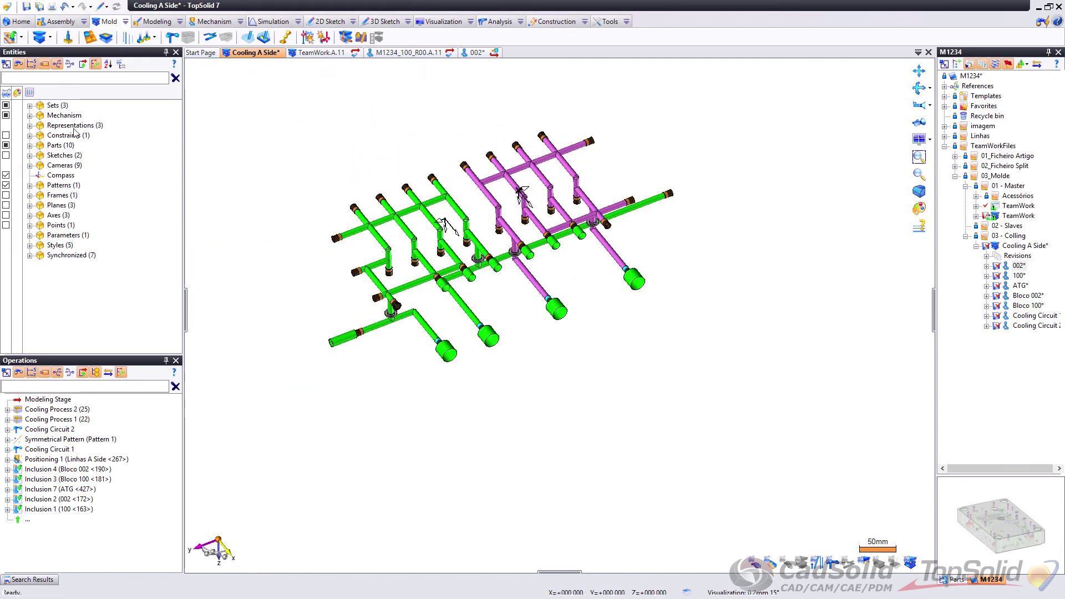
Step: Show the component groups of Cooling Circuit 2 and Cooling Circuit 1 in the assembly
click(30, 145)
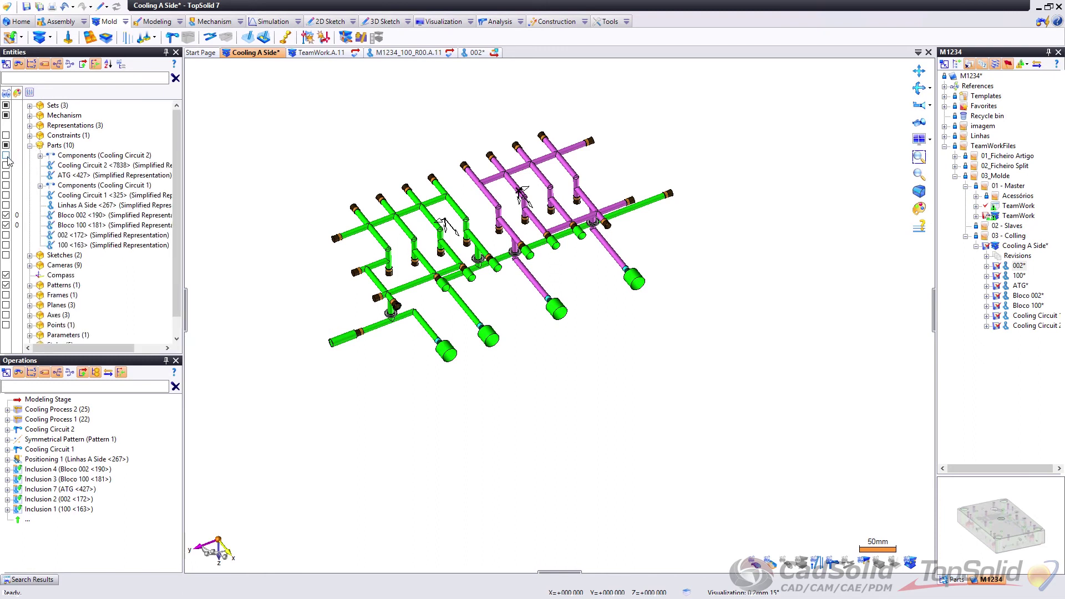
click(6, 156)
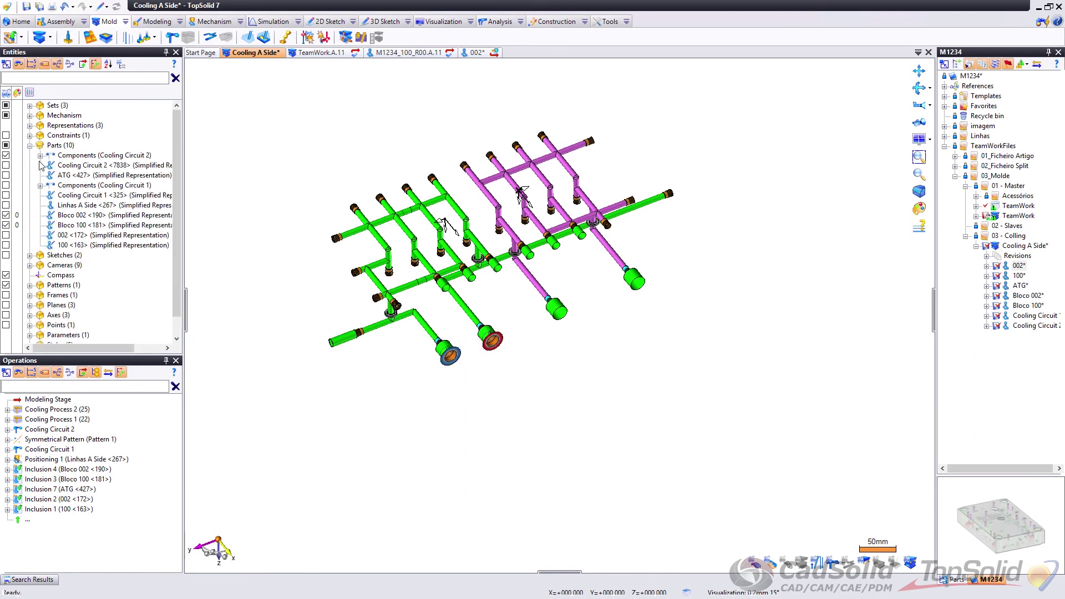
click(6, 185)
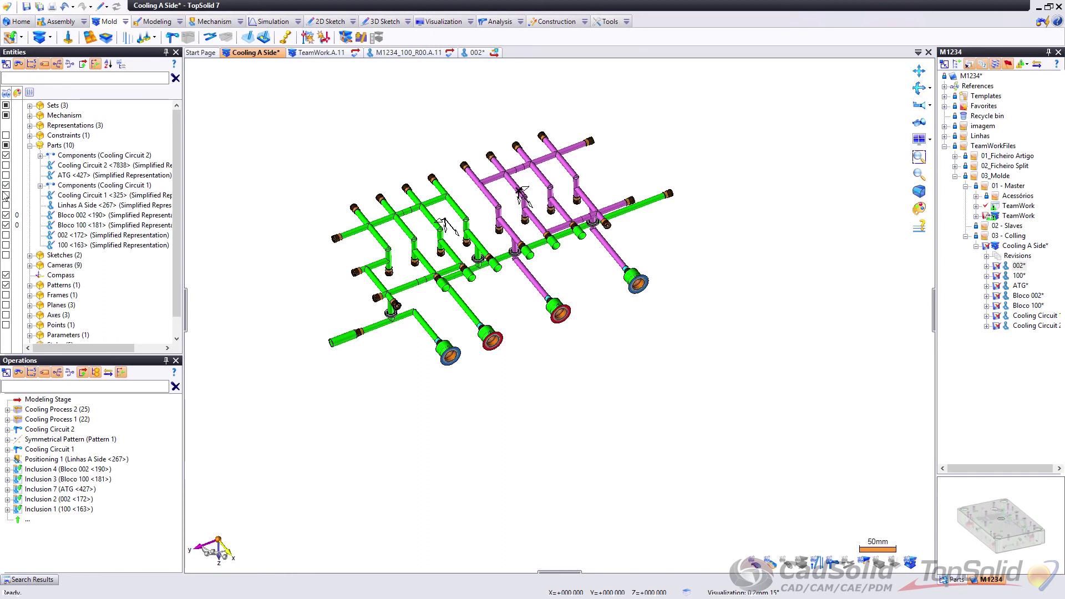
Step: Examine which cooling circuit component groups belong to the assembly's Simplified Representation
click(83, 155)
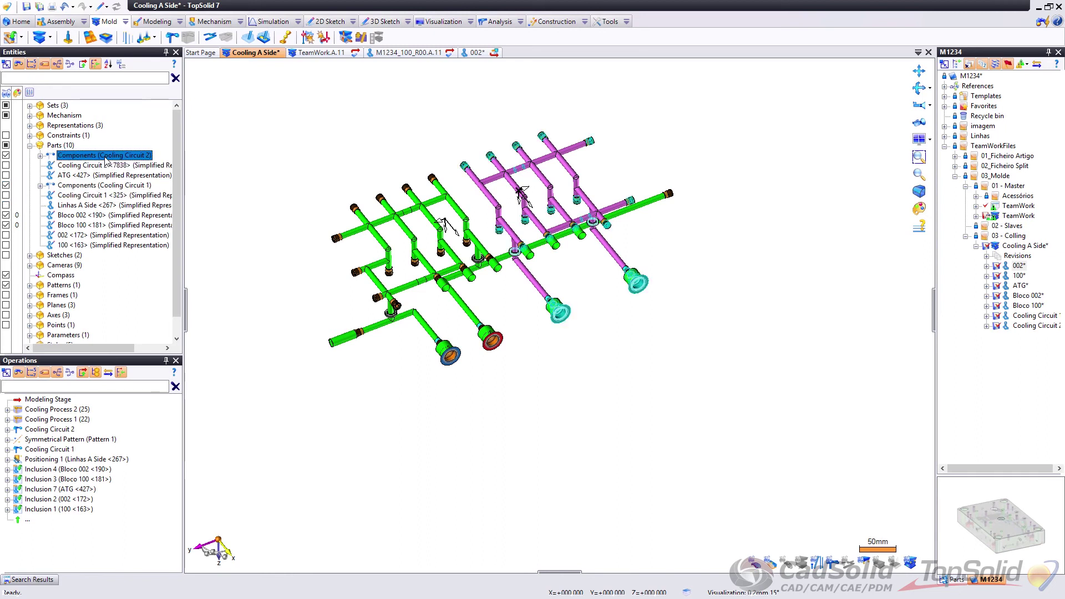
click(30, 125)
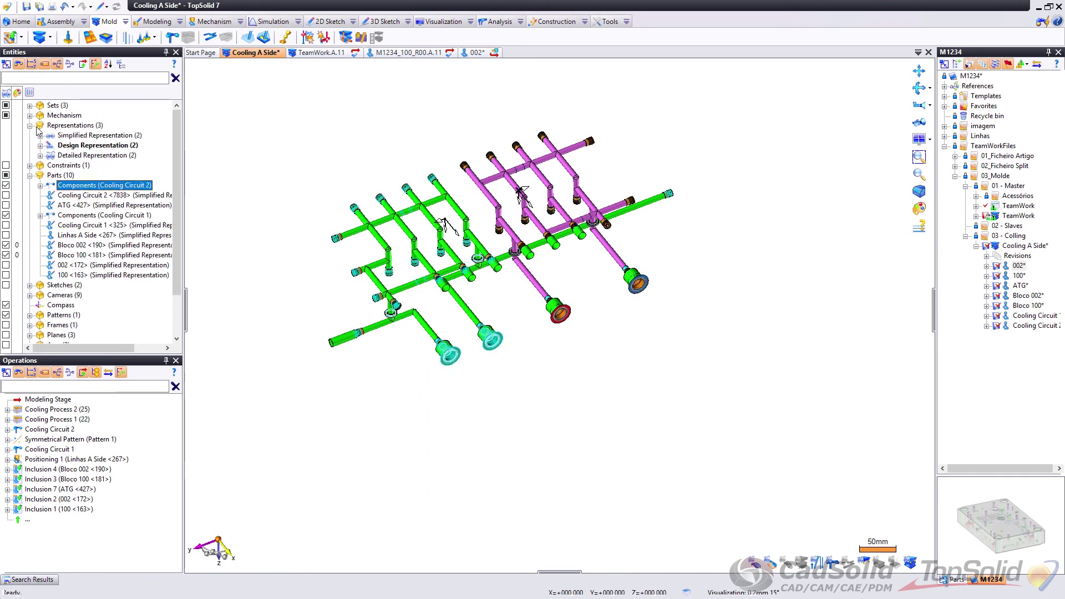
click(131, 137)
double_click(131, 136)
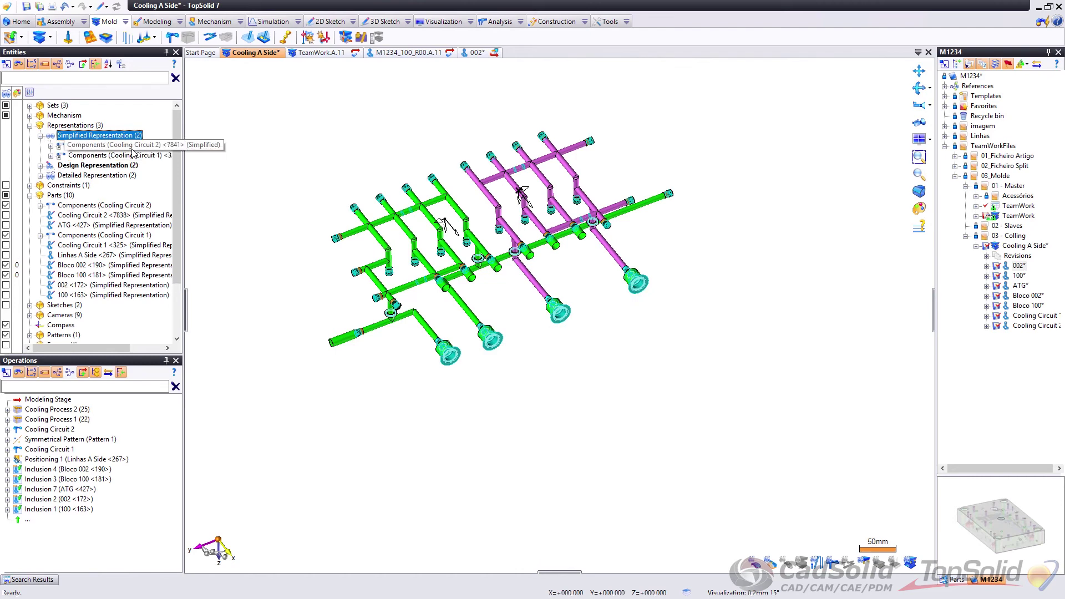
click(133, 154)
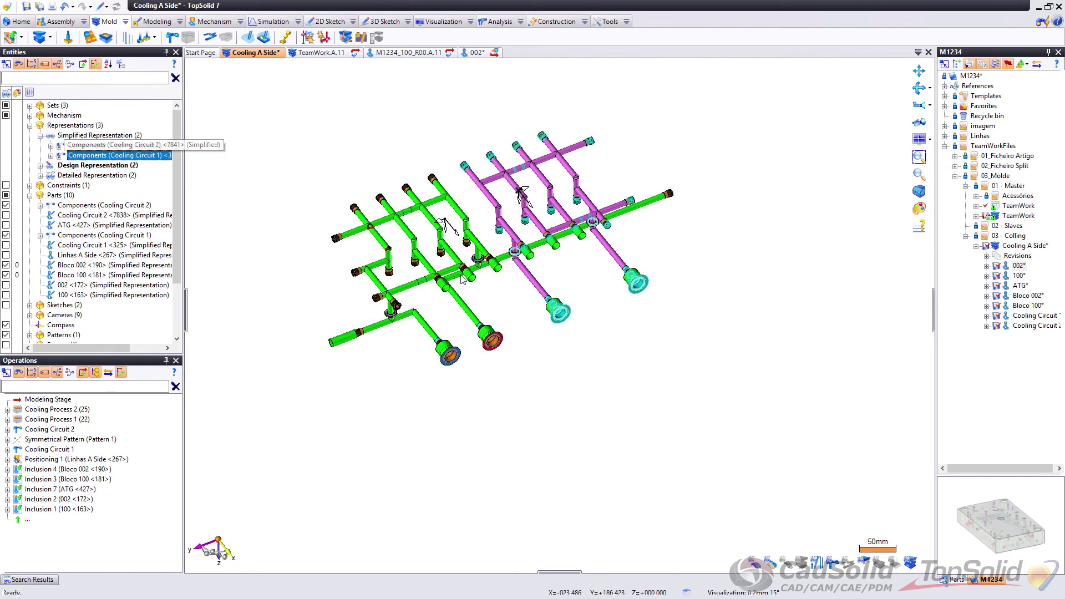
Step: Examine which cooling circuit component groups belong to the Design Representation and the Detailed Representation
scroll(462, 279, up, 5)
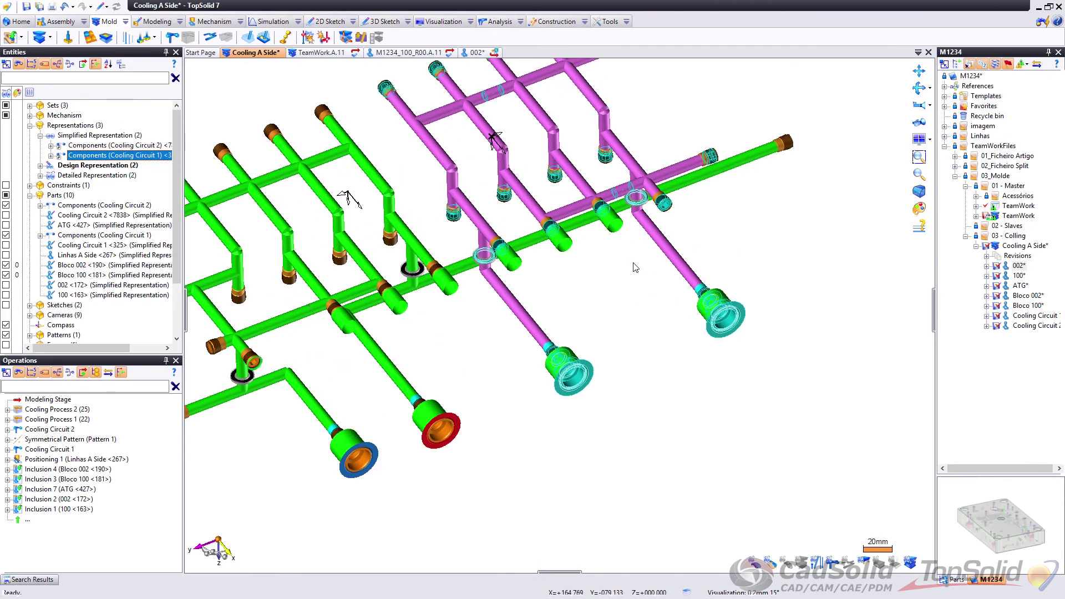
click(121, 154)
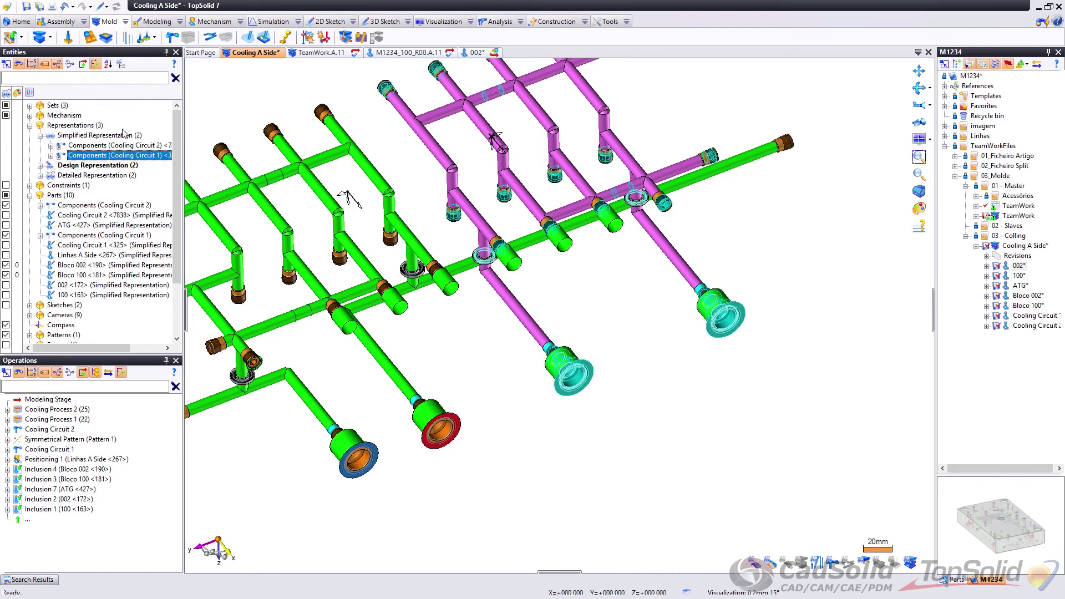
click(83, 165)
click(40, 165)
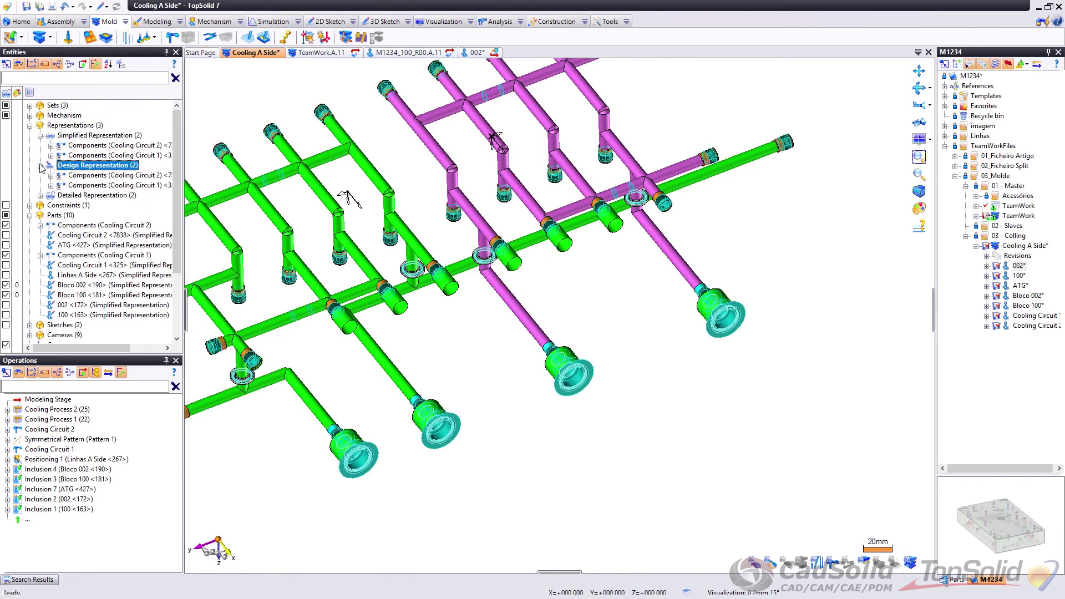
click(40, 195)
click(116, 215)
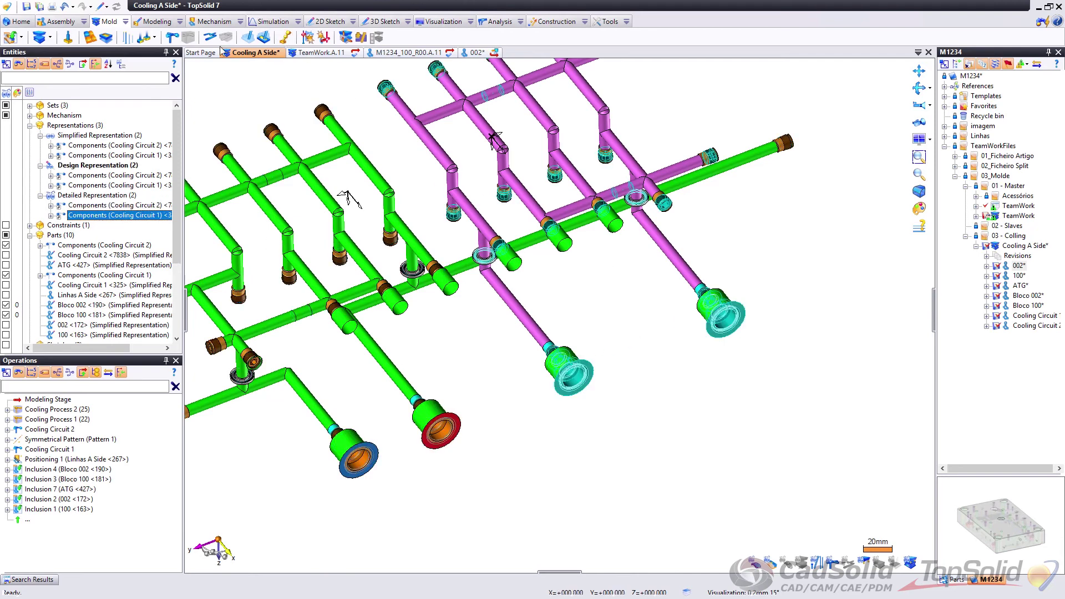
Step: Add the Bloco 100 and Bloco 002 parts to the assembly's Simplified Representation
scroll(686, 335, down, 3)
mouse_move(606, 343)
middle_down()
mouse_move(599, 326)
mouse_move(626, 339)
middle_up()
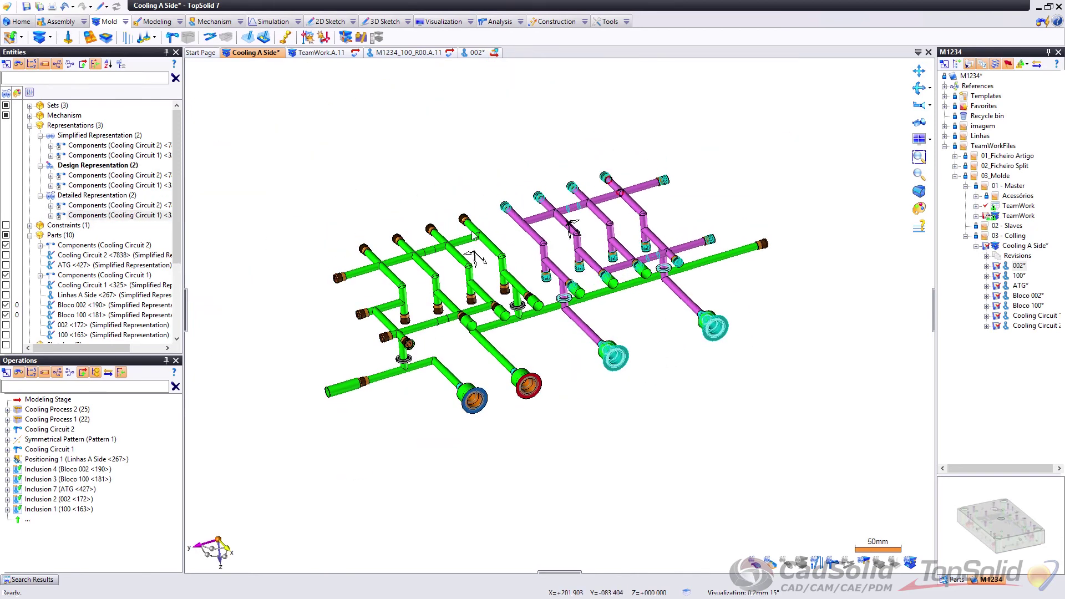
right_click(96, 135)
click(114, 151)
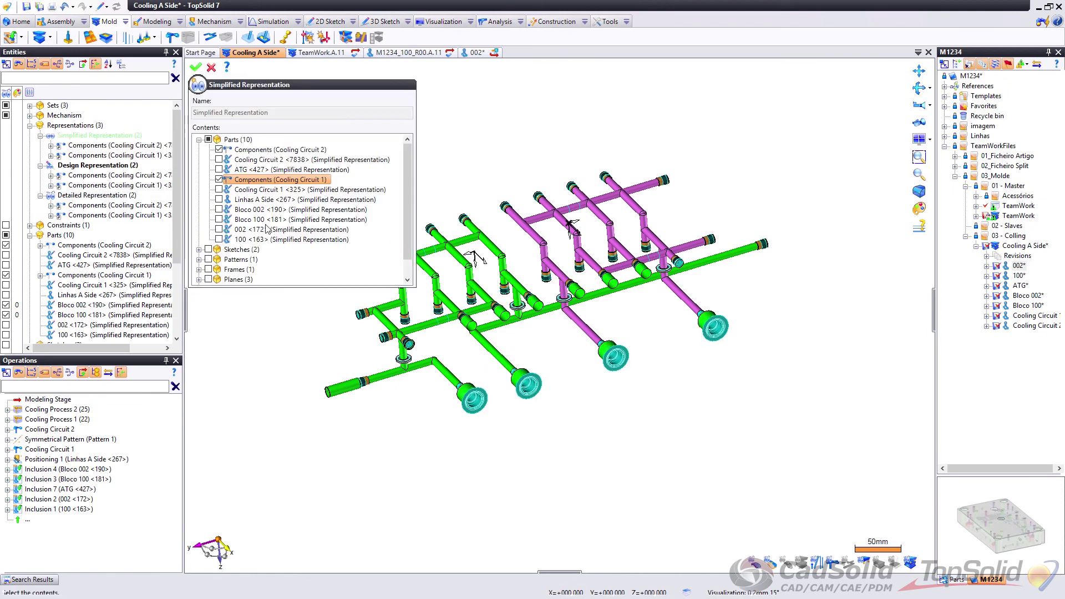
click(598, 212)
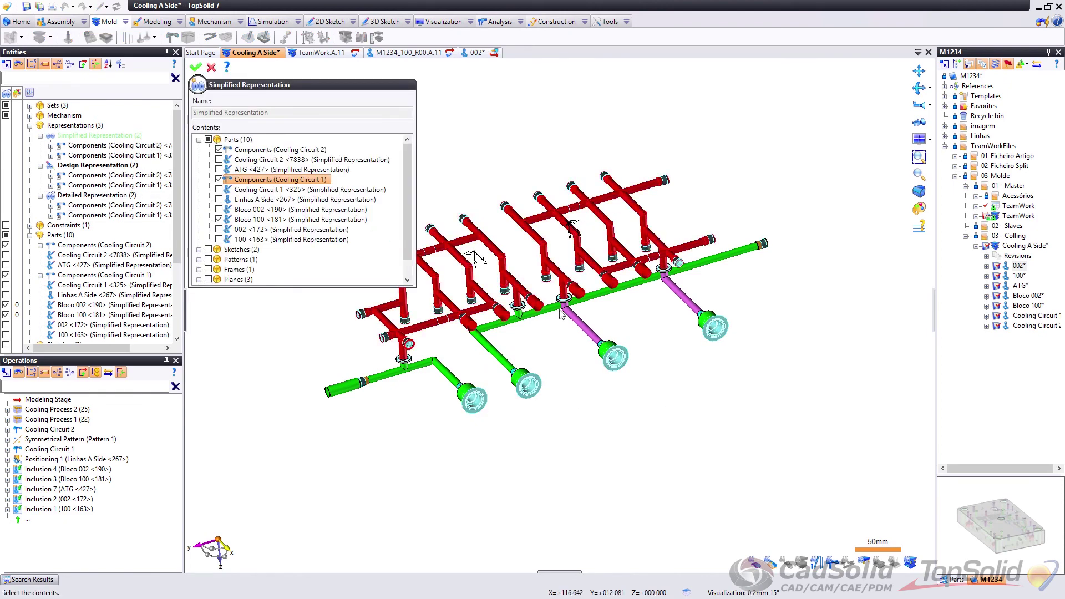
click(586, 328)
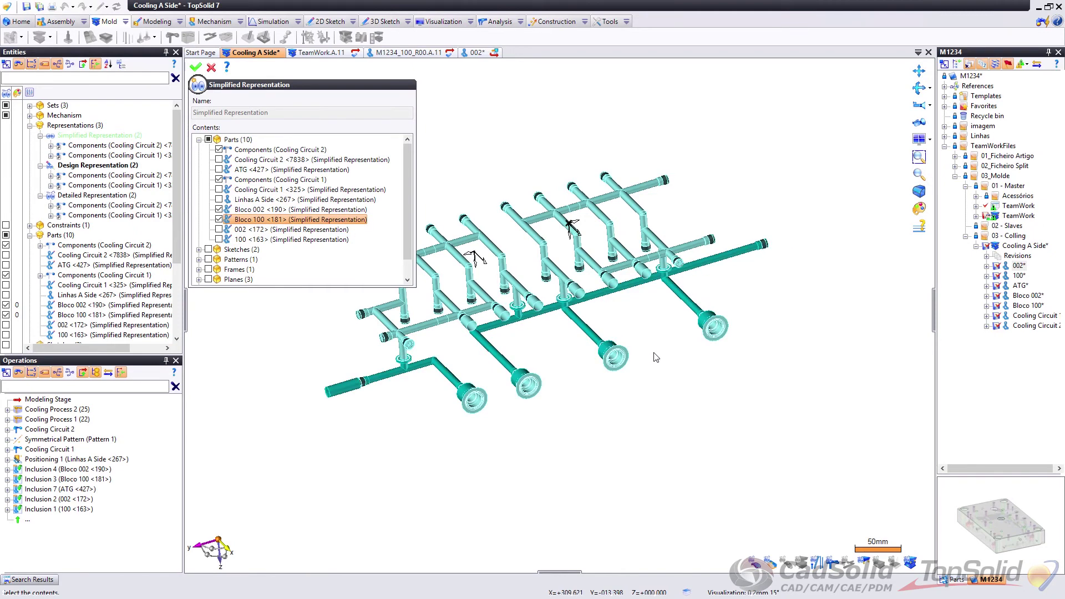
scroll(599, 352, up, 3)
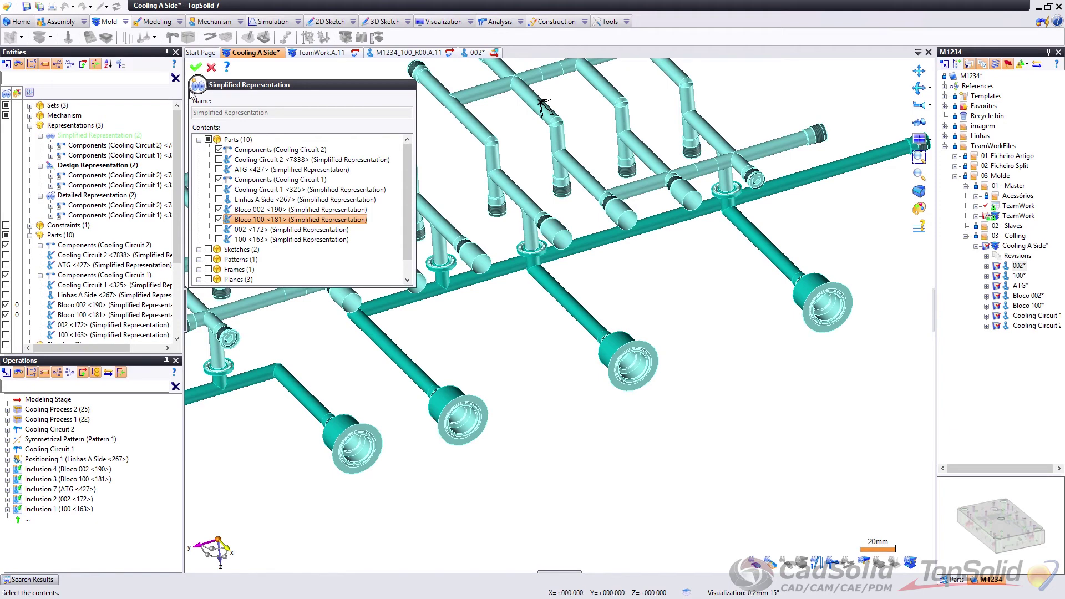
click(198, 68)
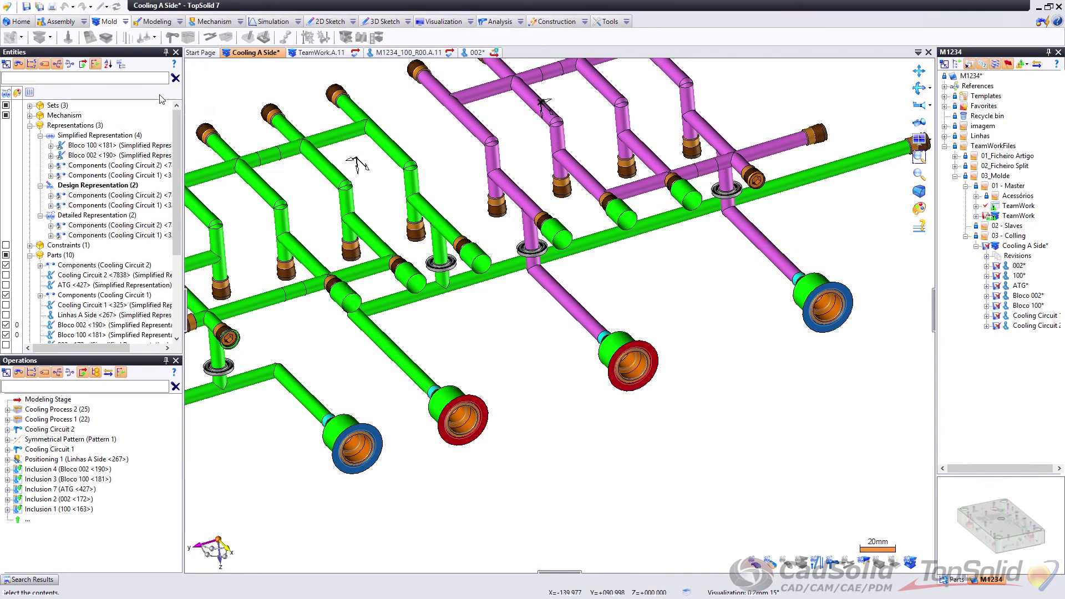
Step: Add the Bloco 100 and Bloco 002 parts to the assembly's Design Representation
right_click(102, 190)
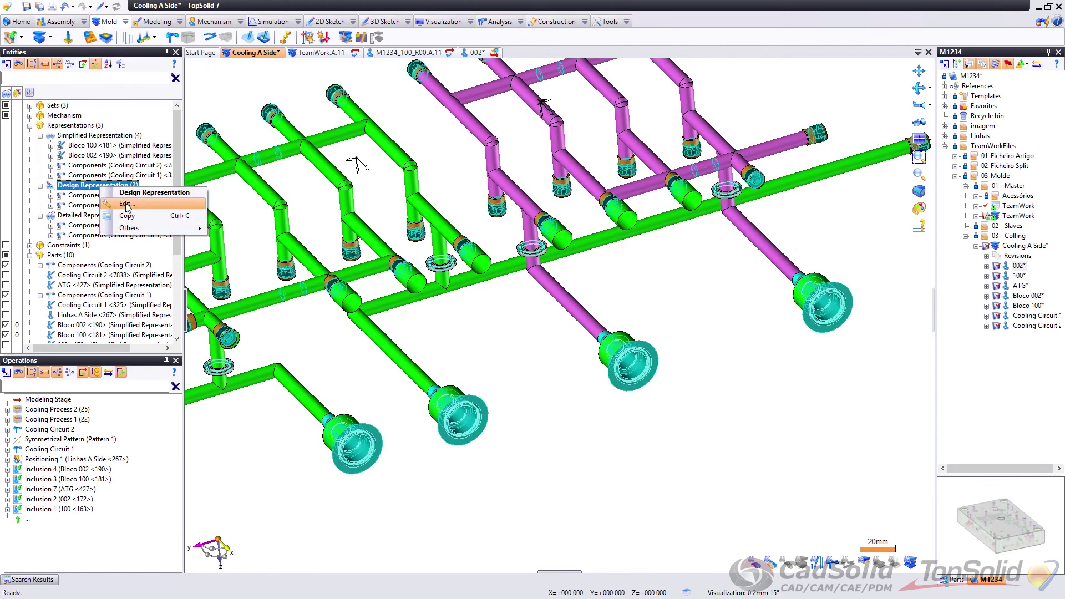
click(127, 204)
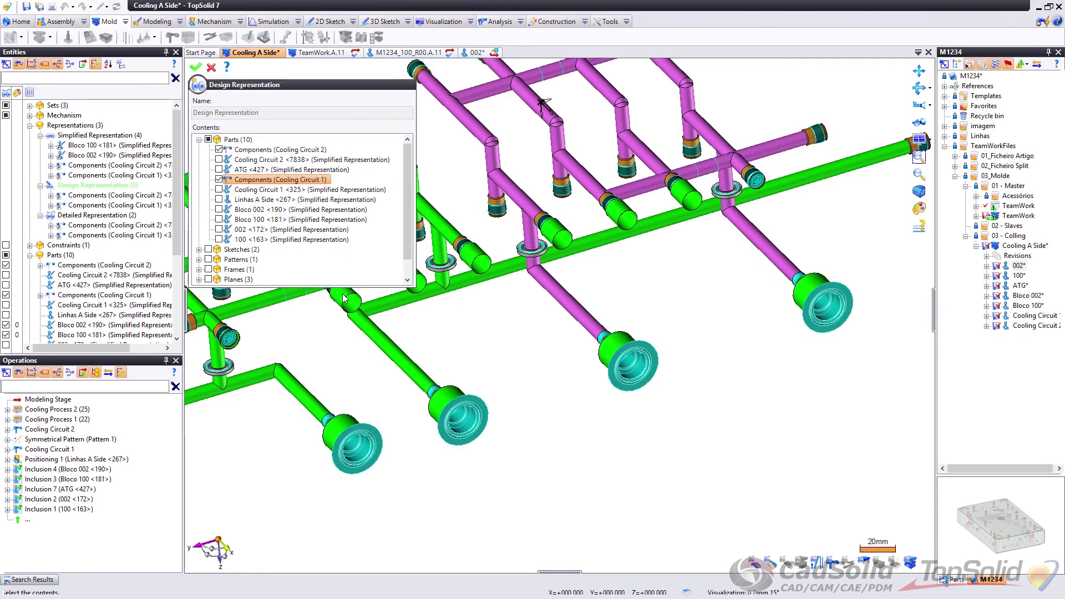
click(526, 211)
right_click(645, 273)
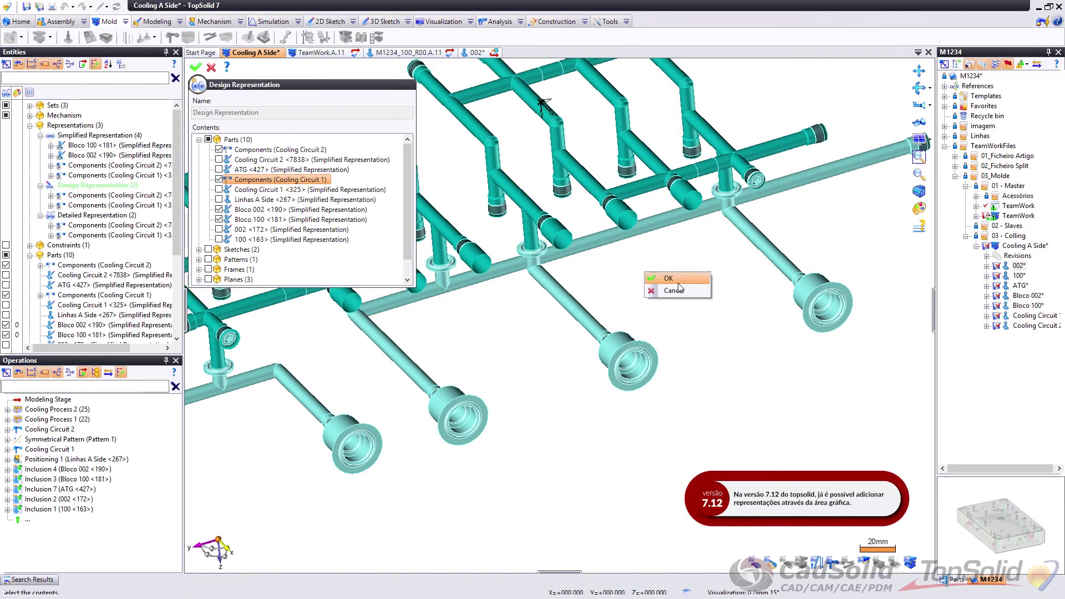
click(677, 280)
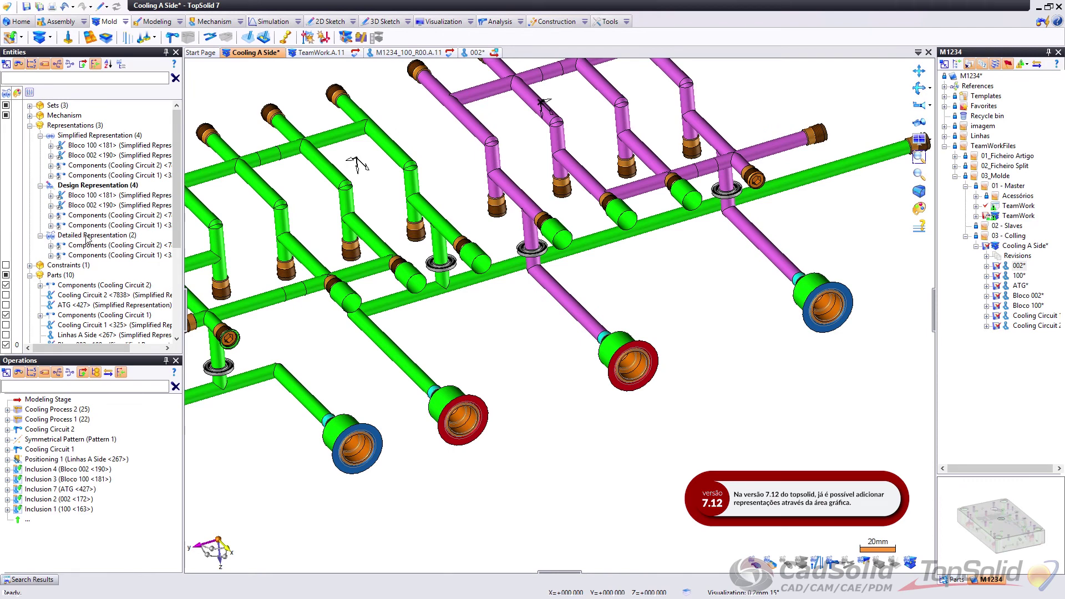
Step: Add the Bloco 100 and Bloco 002 parts to the assembly's Detailed Representation
right_click(87, 237)
click(119, 254)
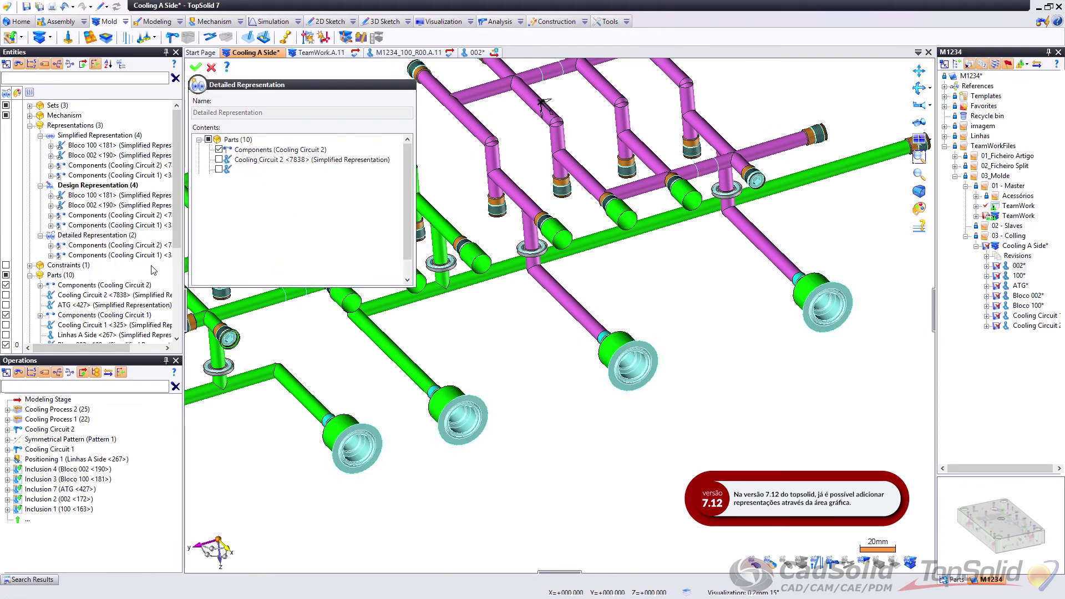
click(362, 326)
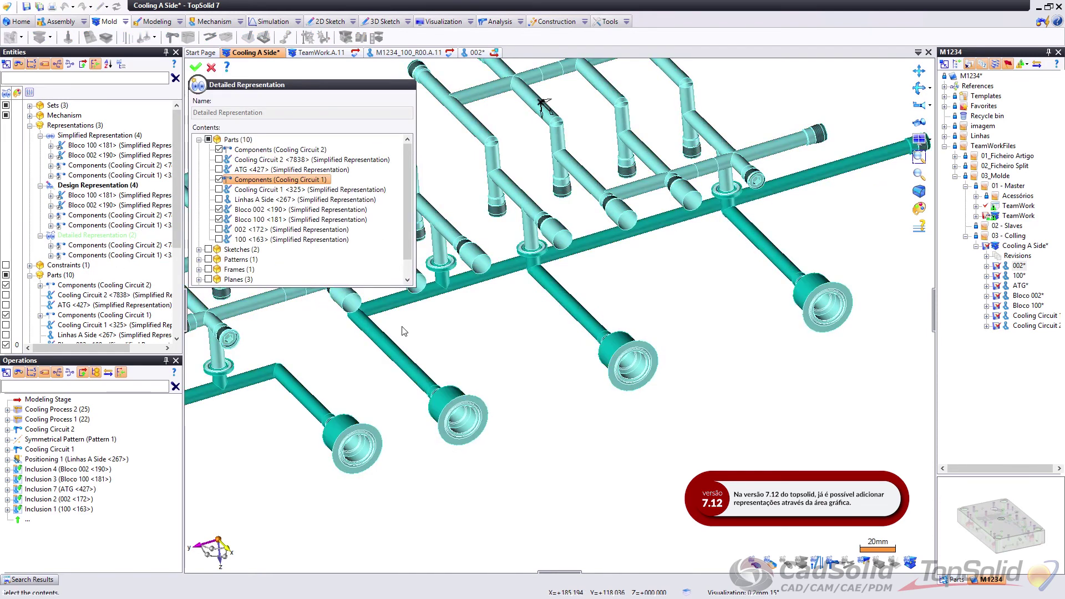
scroll(743, 294, down, 4)
right_click(635, 294)
click(657, 299)
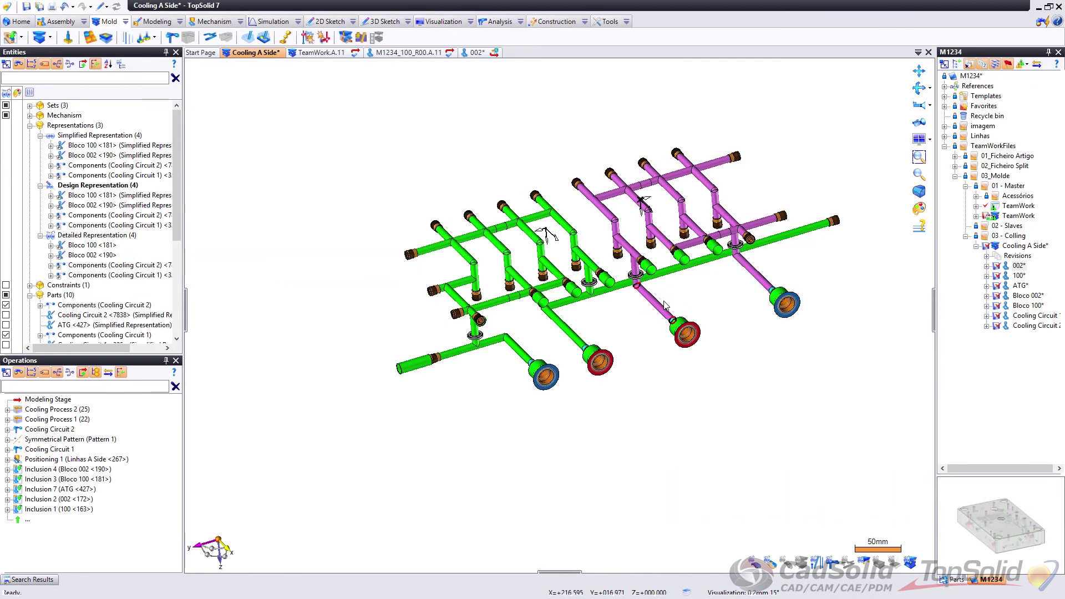
Step: Examine the blocks and circuit components contained in the Detailed Representation by highlighting them in the model
click(92, 245)
click(89, 255)
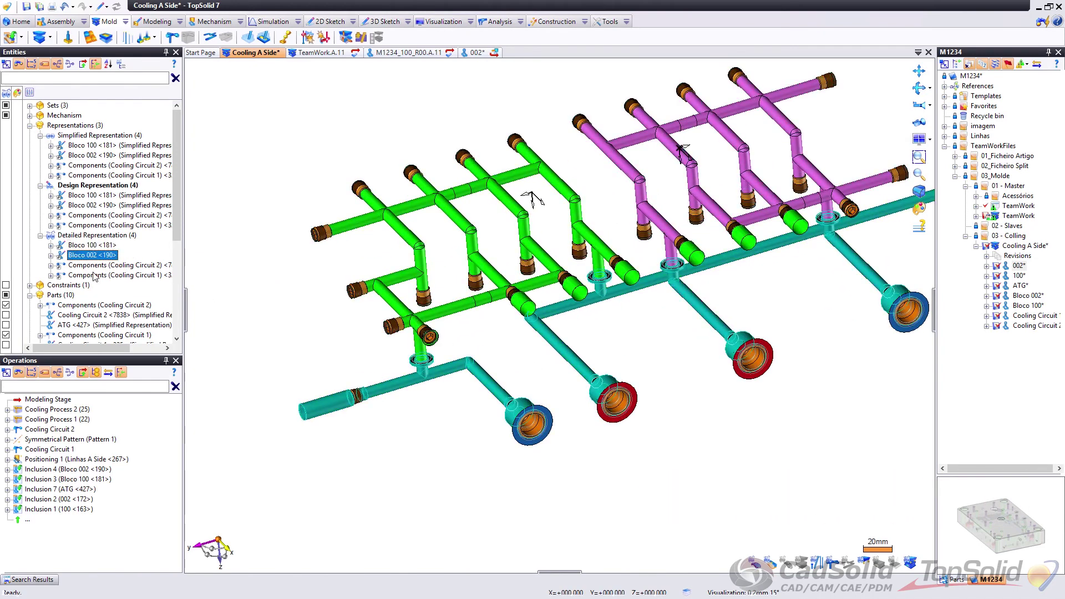
click(92, 275)
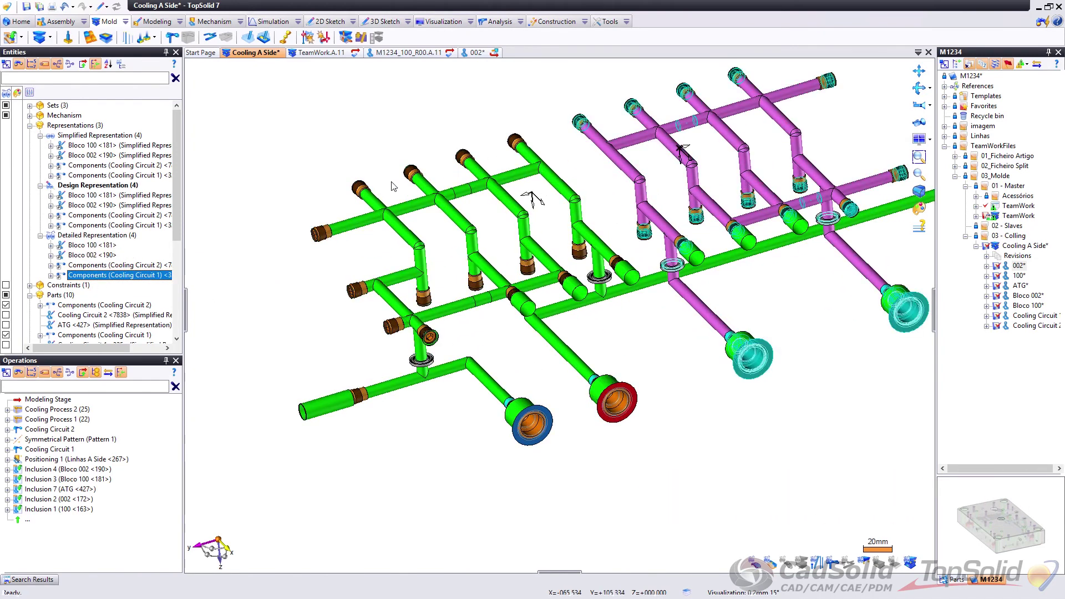
click(97, 236)
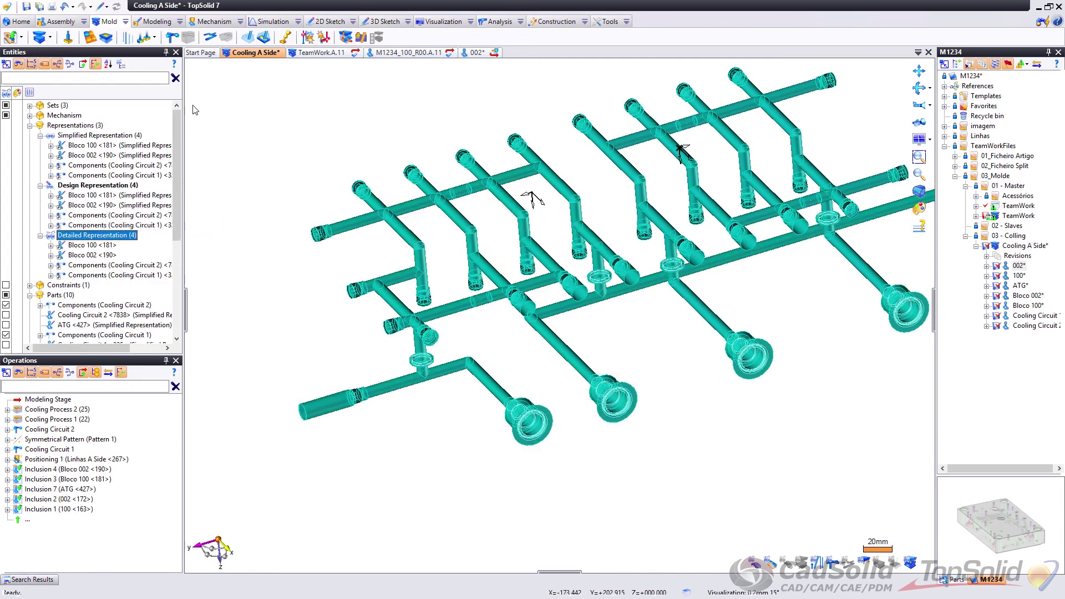
scroll(649, 262, down, 3)
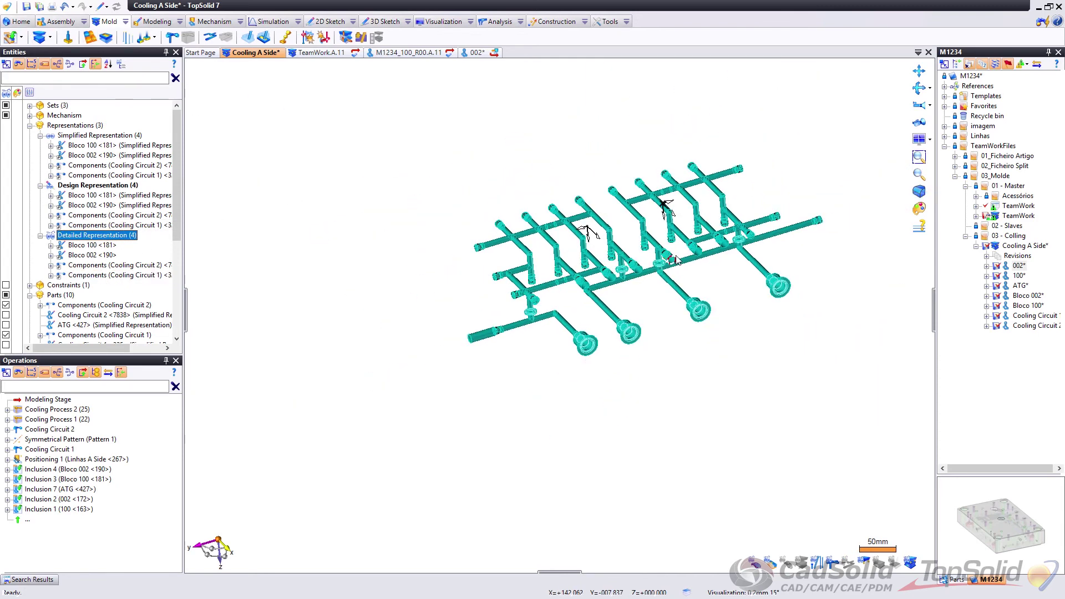
scroll(652, 249, up, 5)
scroll(610, 231, down, 3)
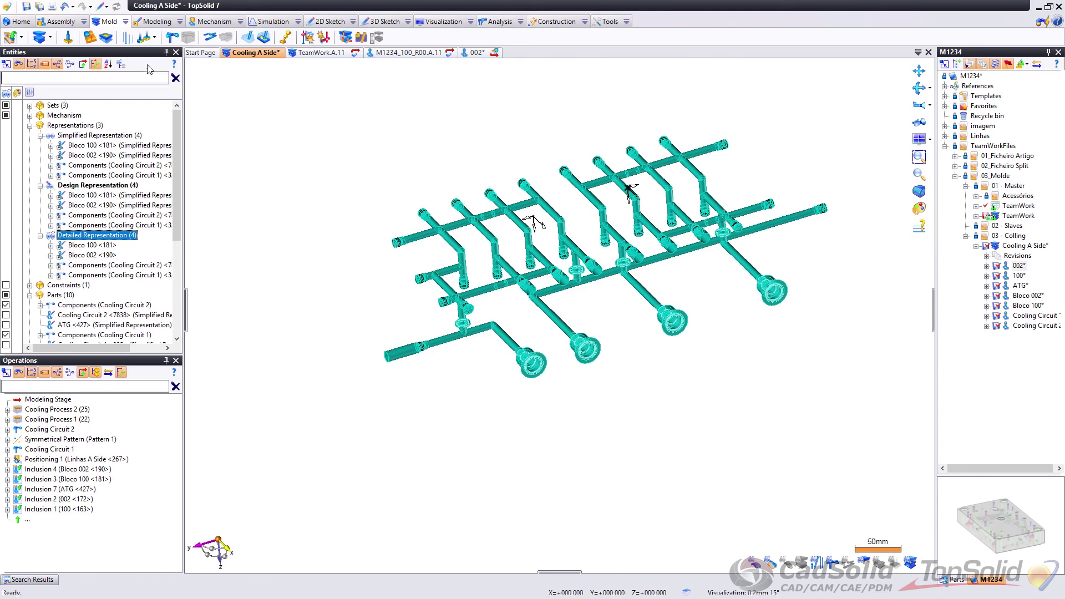
Step: Check in the Cooling A Side assembly together with its block, plate and cooling circuit parts
right_click(259, 58)
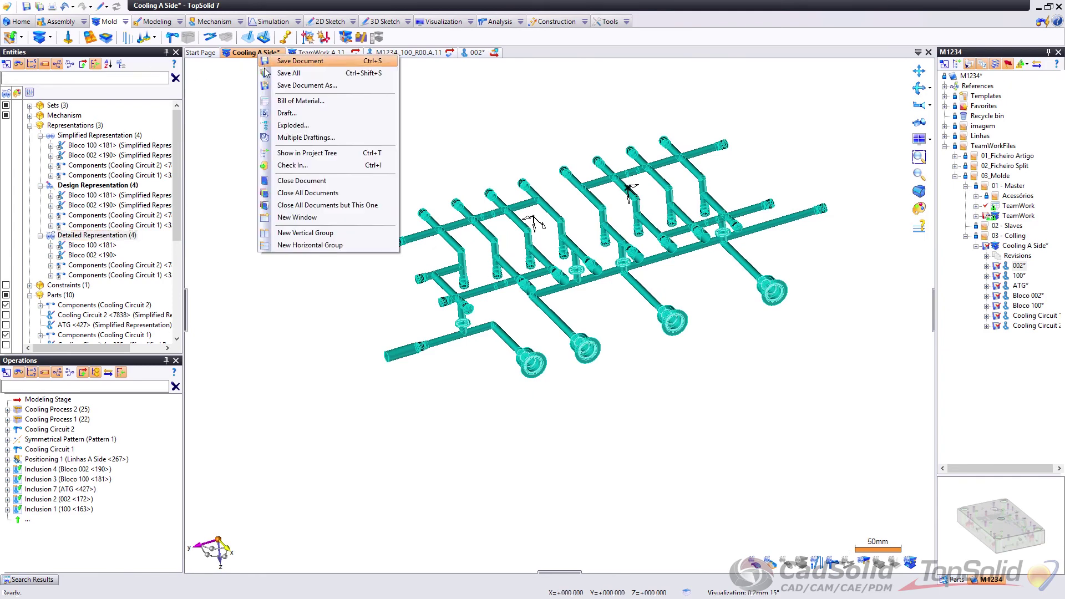
click(300, 167)
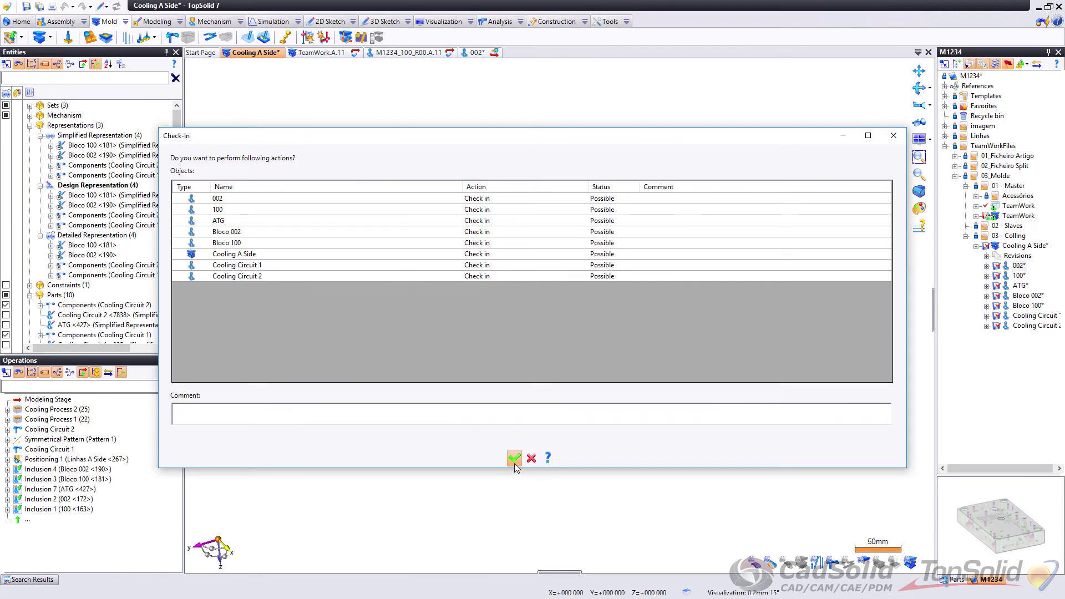
click(514, 463)
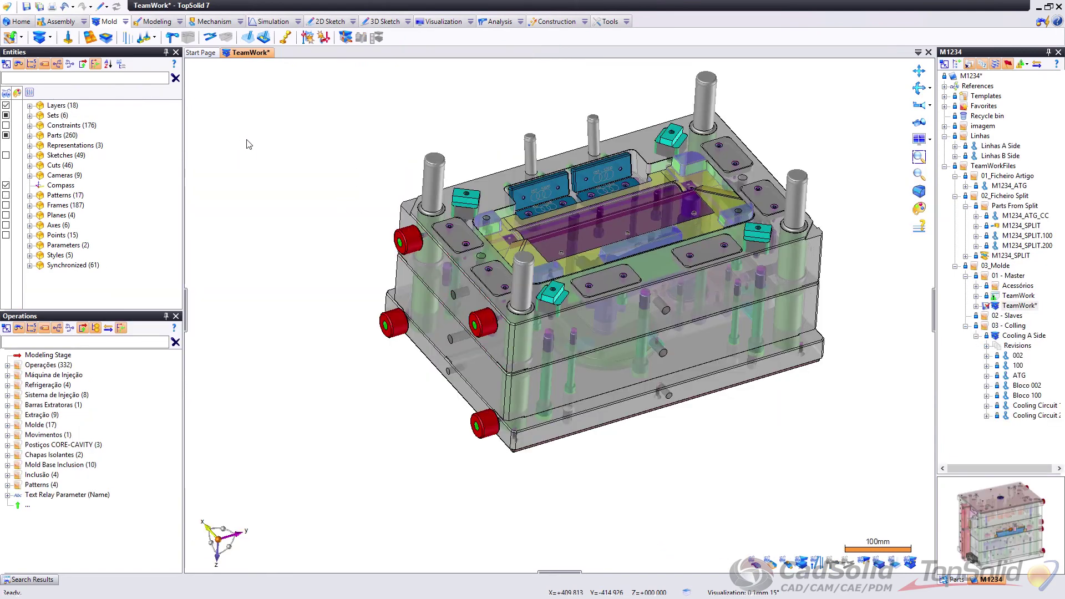
Step: Open the Cooling A Side assembly from the project and show its Blocos mold set
click(1020, 336)
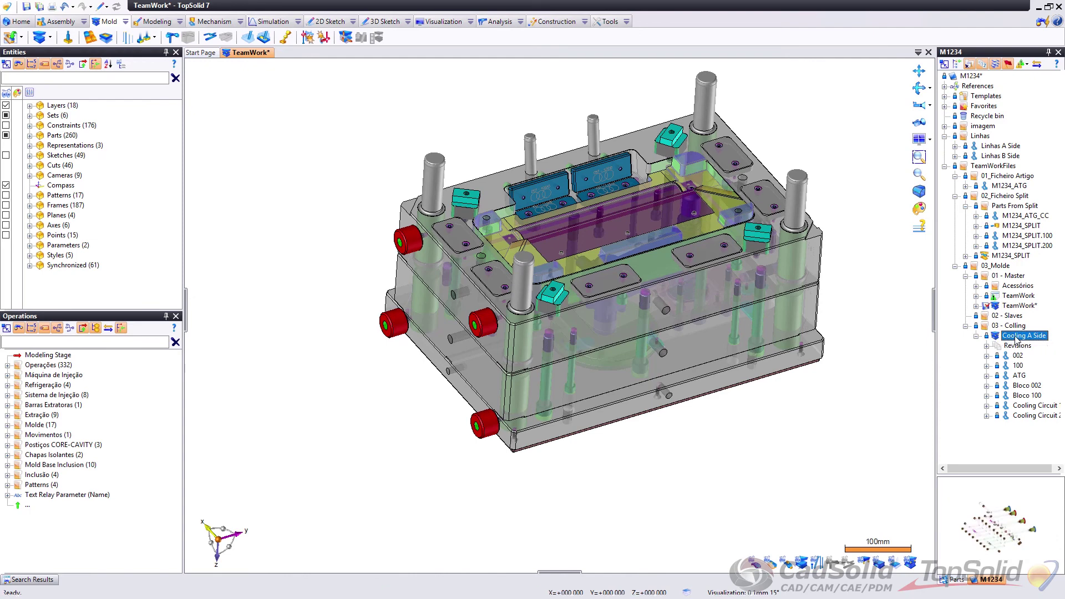
double_click(1020, 335)
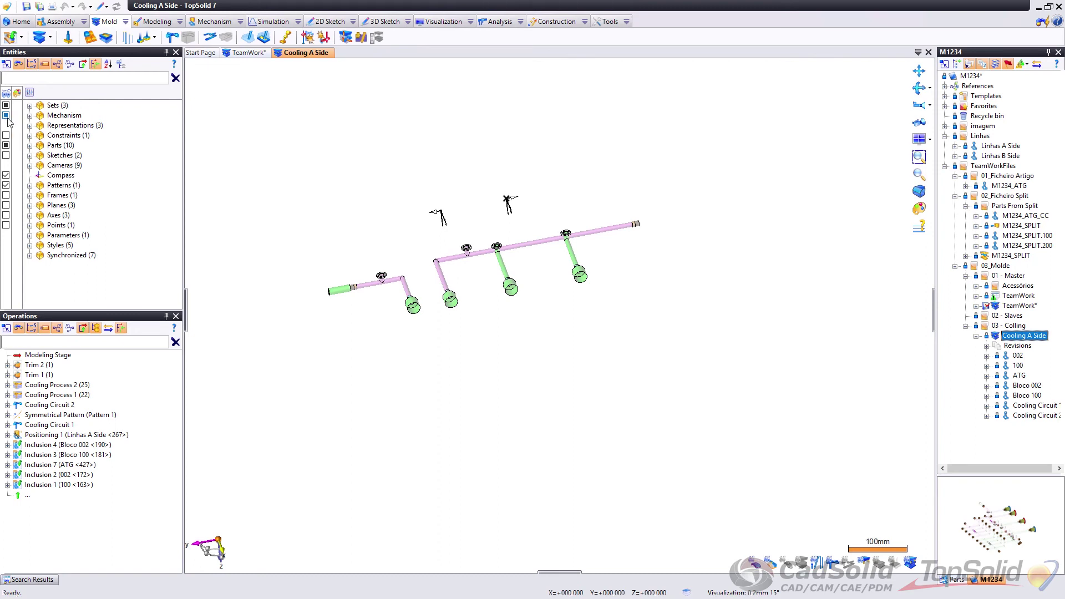
click(29, 106)
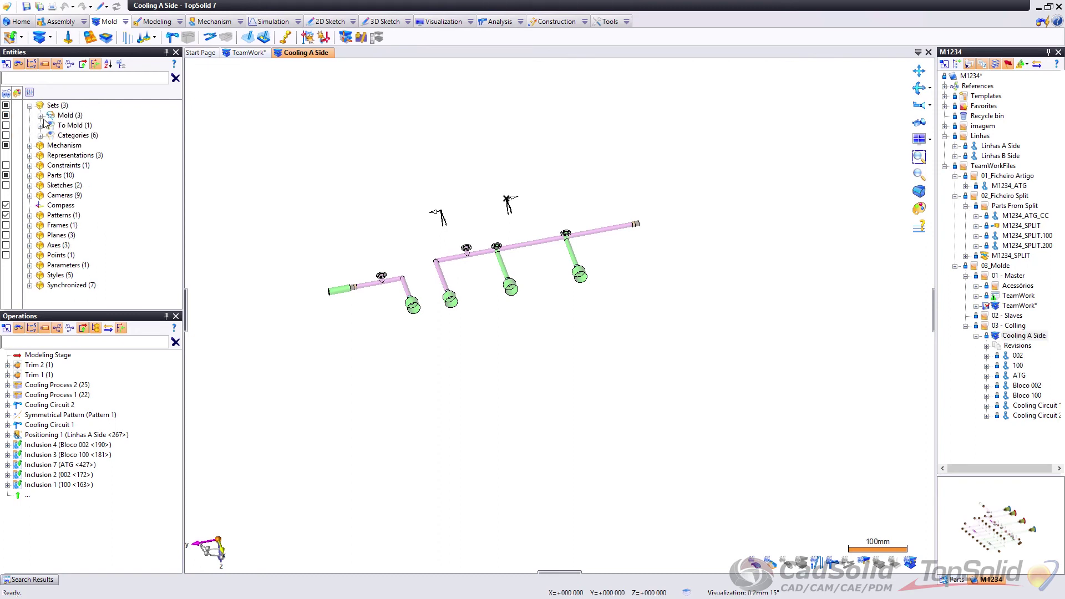
click(40, 115)
click(6, 126)
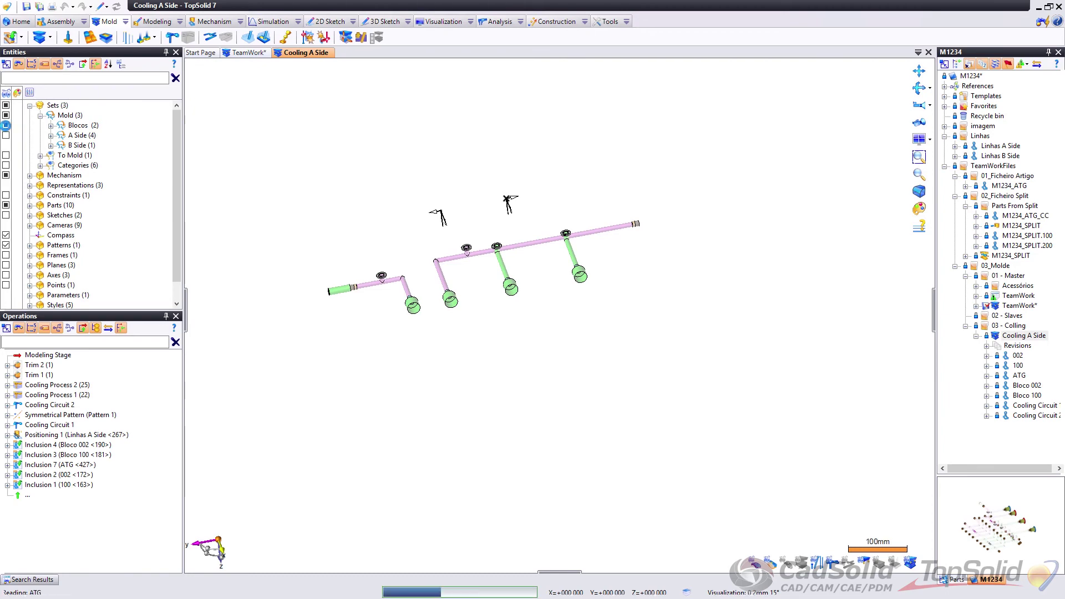
click(6, 126)
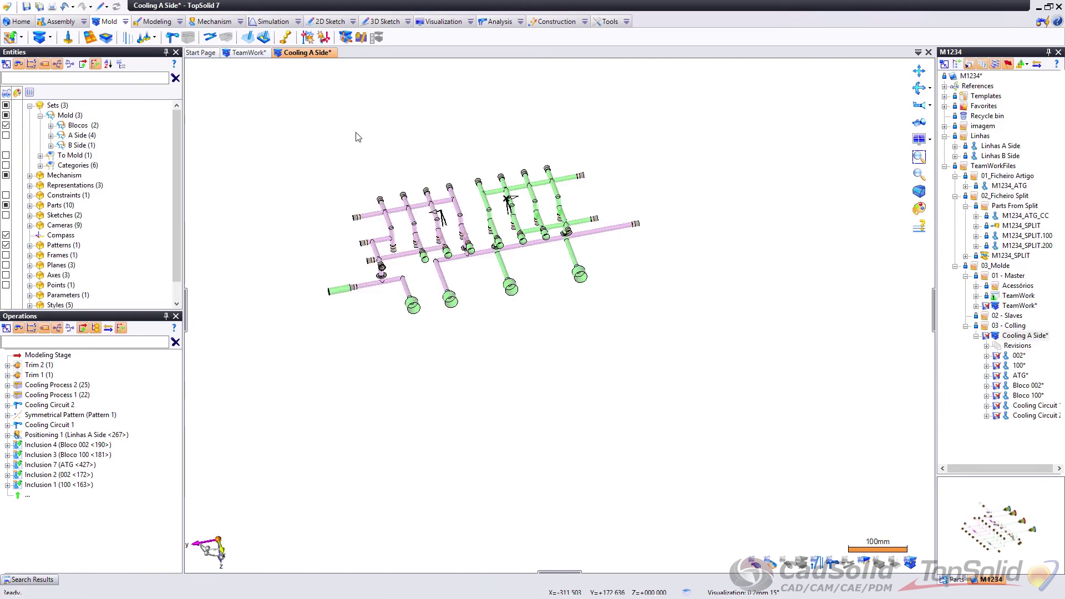
Step: Show the cooling elements in the Cooling A Side assembly and inspect both circuits
click(834, 560)
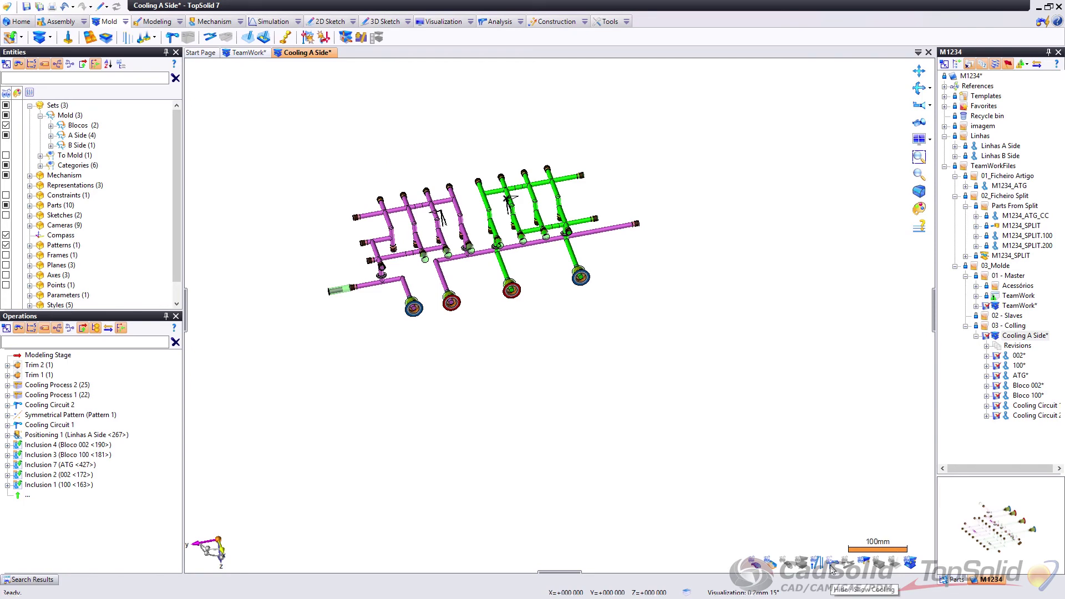
scroll(433, 200, up, 3)
middle_drag(433, 200, 484, 214)
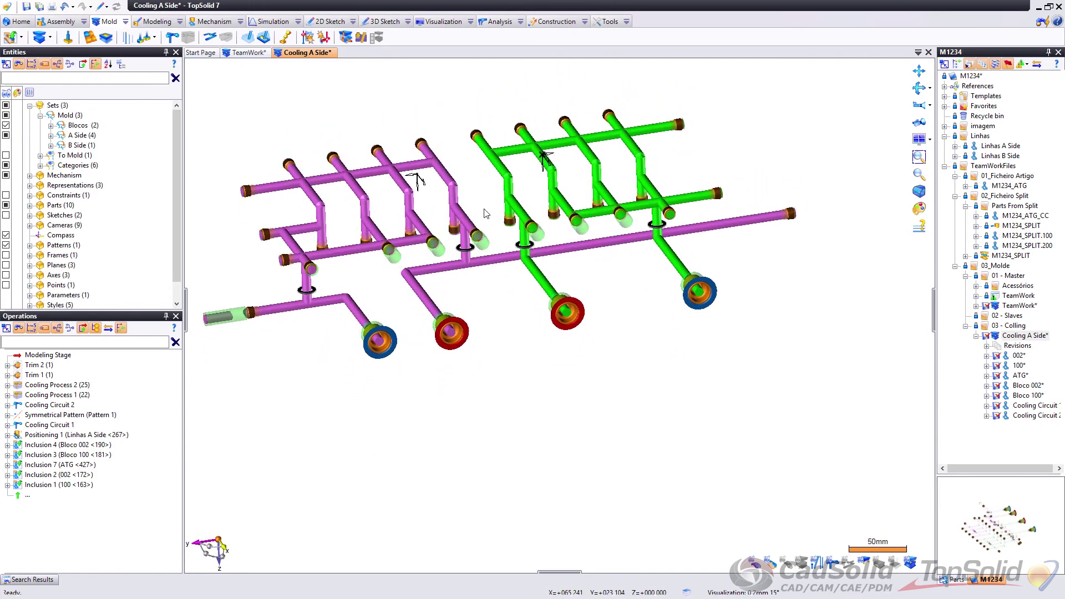
scroll(492, 283, up, 3)
scroll(557, 311, down, 3)
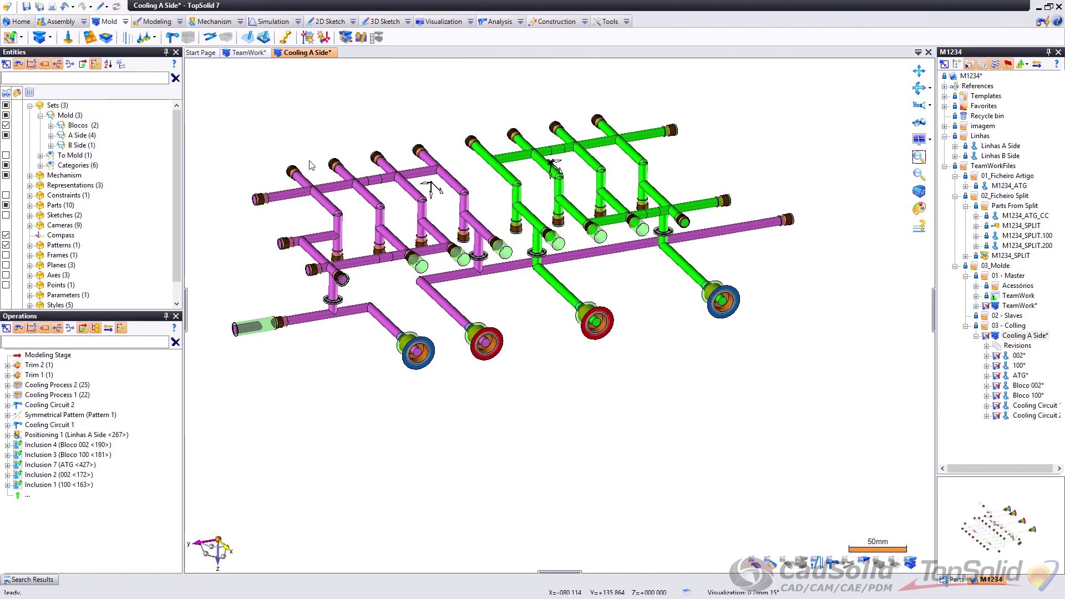
Step: Include the Cooling A Side assembly at the origin of the TeamWork mold, adding no positioning constraints
click(242, 54)
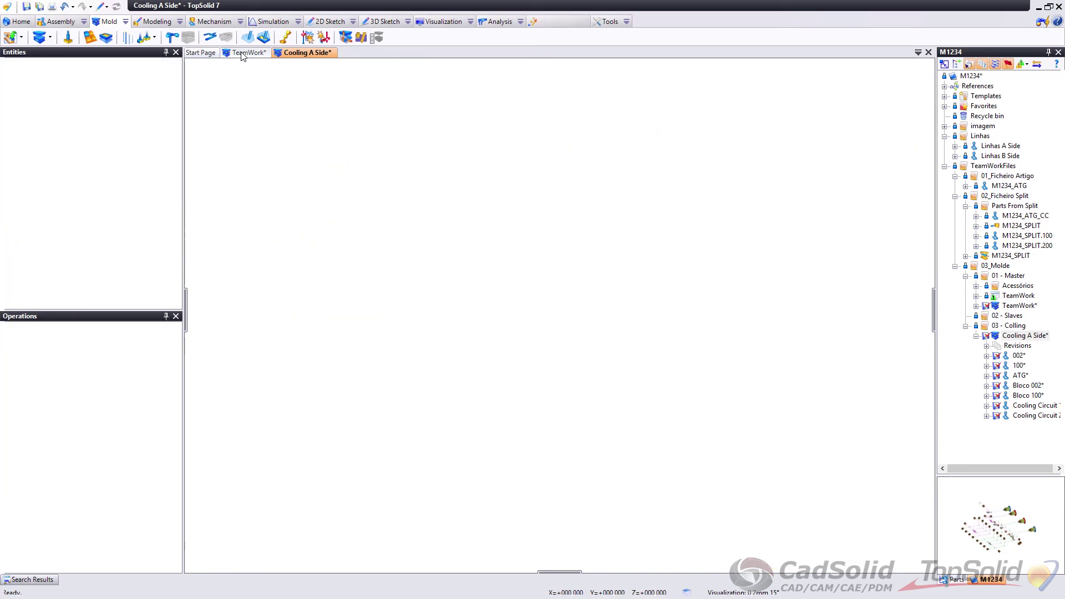
click(55, 21)
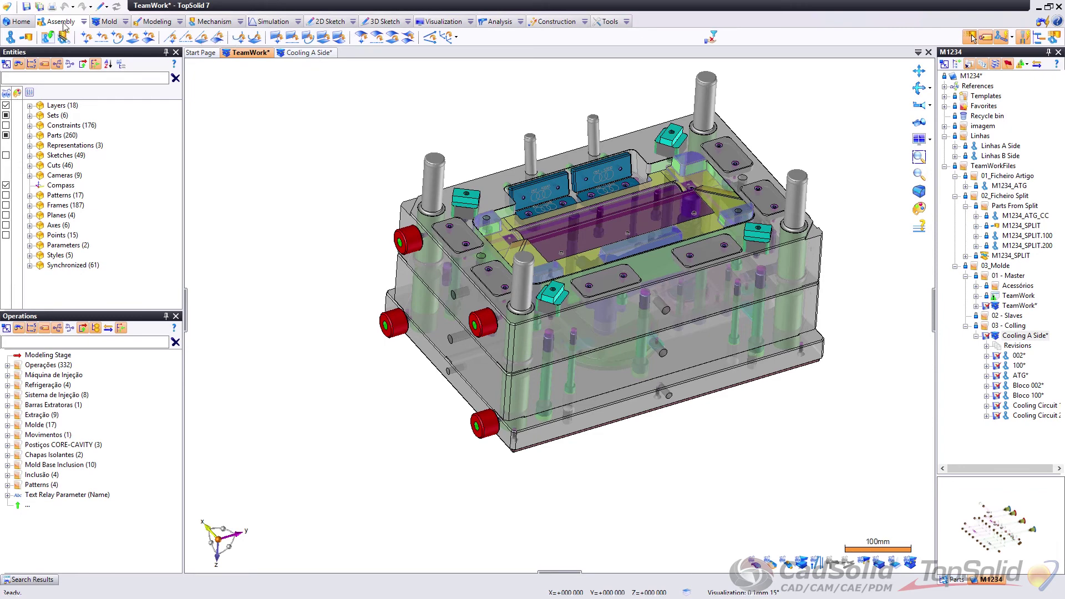
click(48, 37)
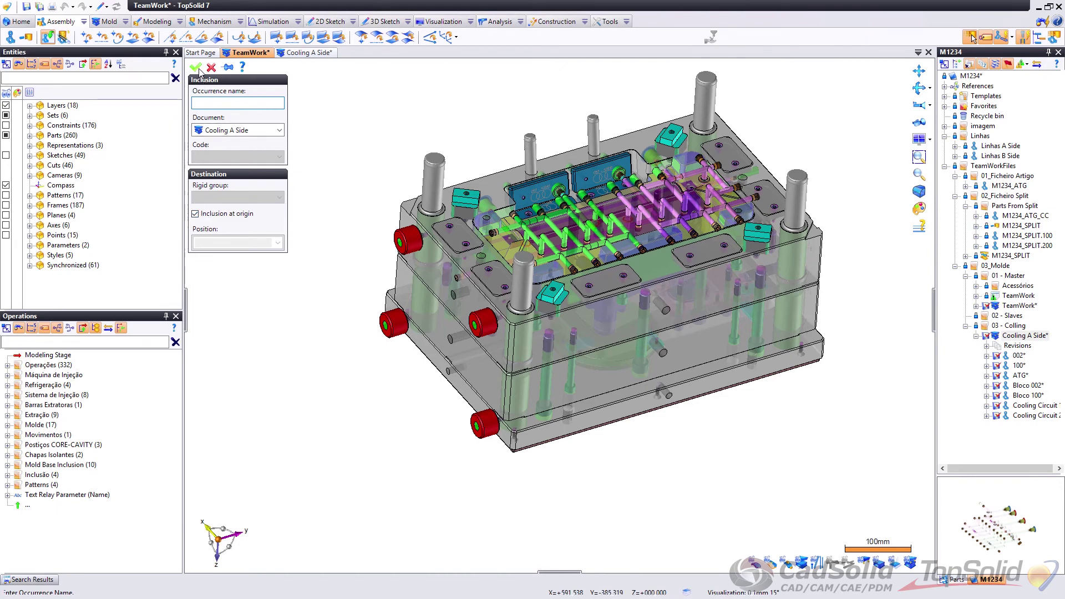
click(196, 67)
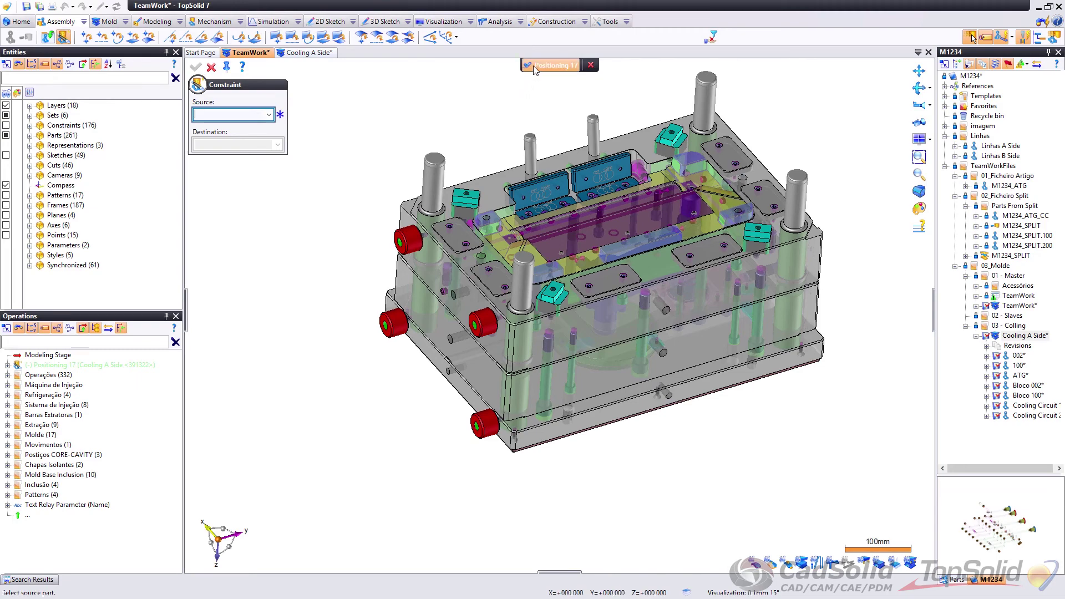
click(534, 70)
Step: Fix the included Cooling A Side assembly in the TeamWork mold through one of its hose connectors
middle_drag(502, 139, 613, 449)
scroll(612, 449, up, 4)
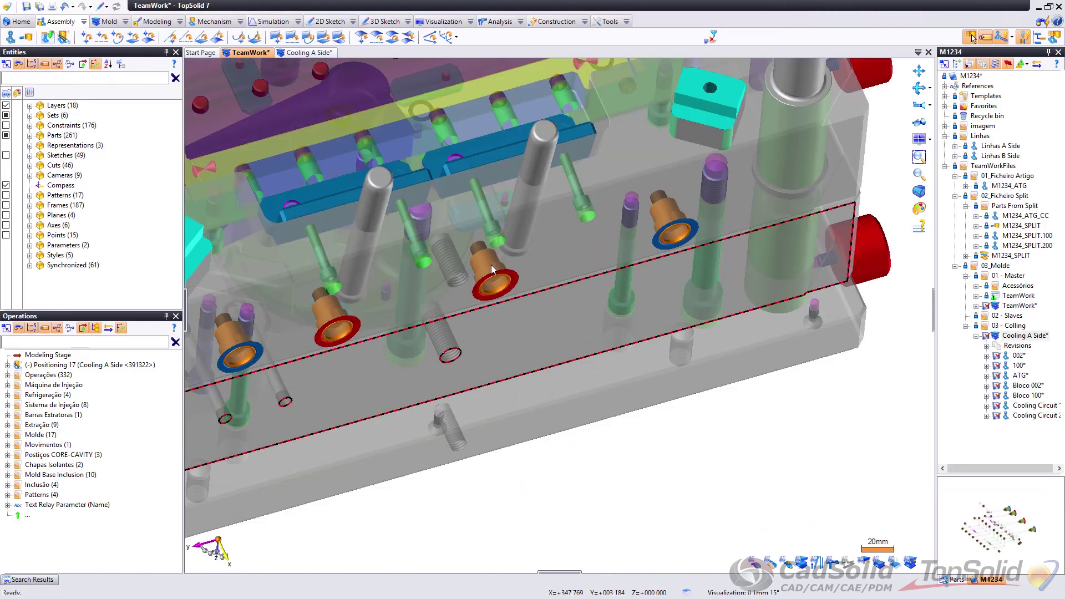
scroll(492, 270, up, 3)
right_click(521, 301)
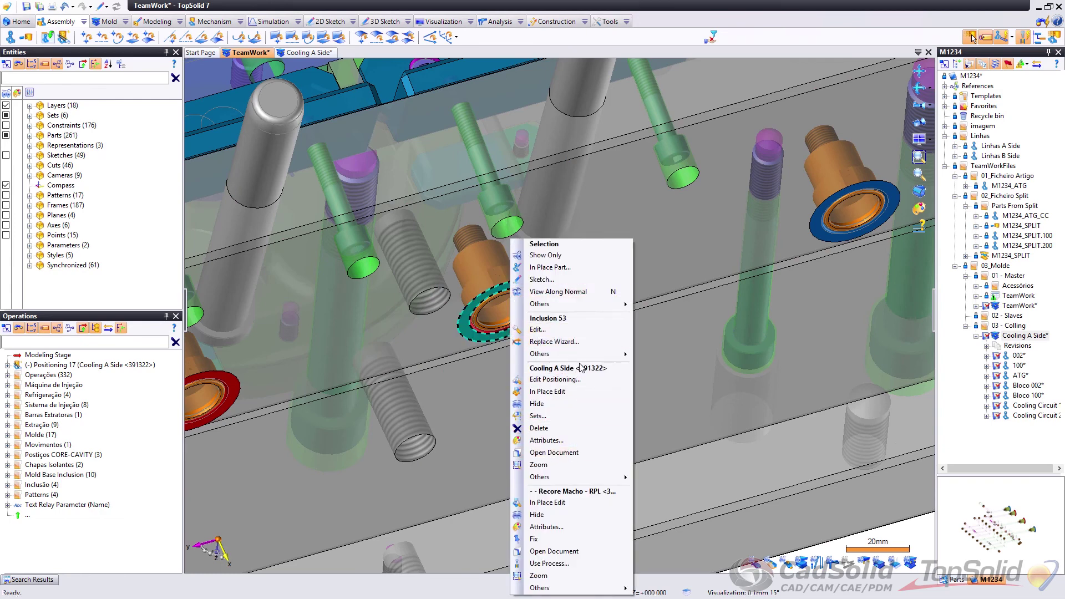
click(533, 538)
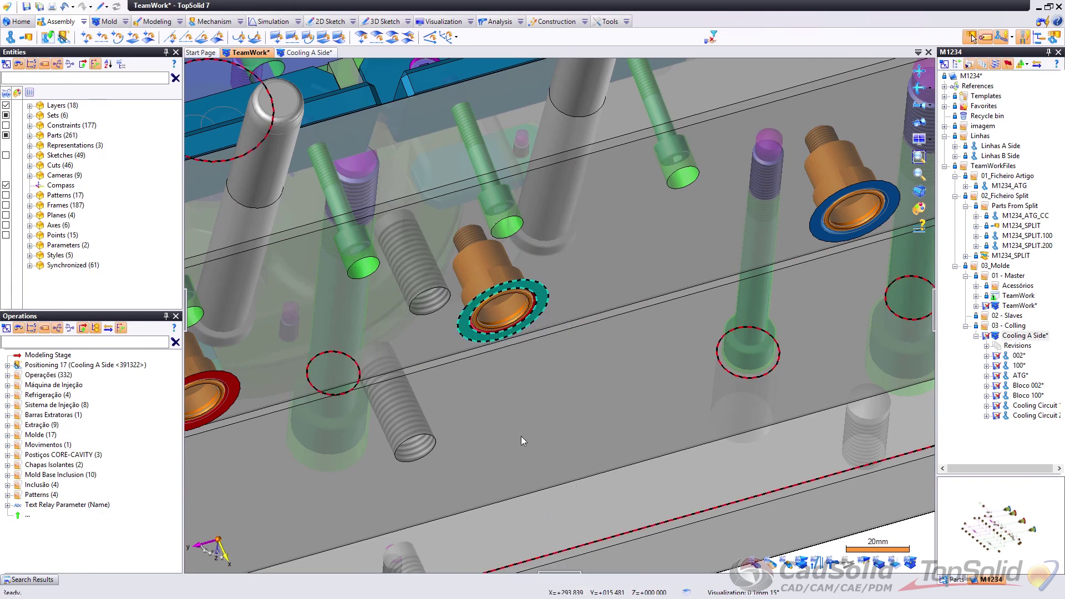
scroll(522, 441, down, 2)
scroll(417, 262, down, 2)
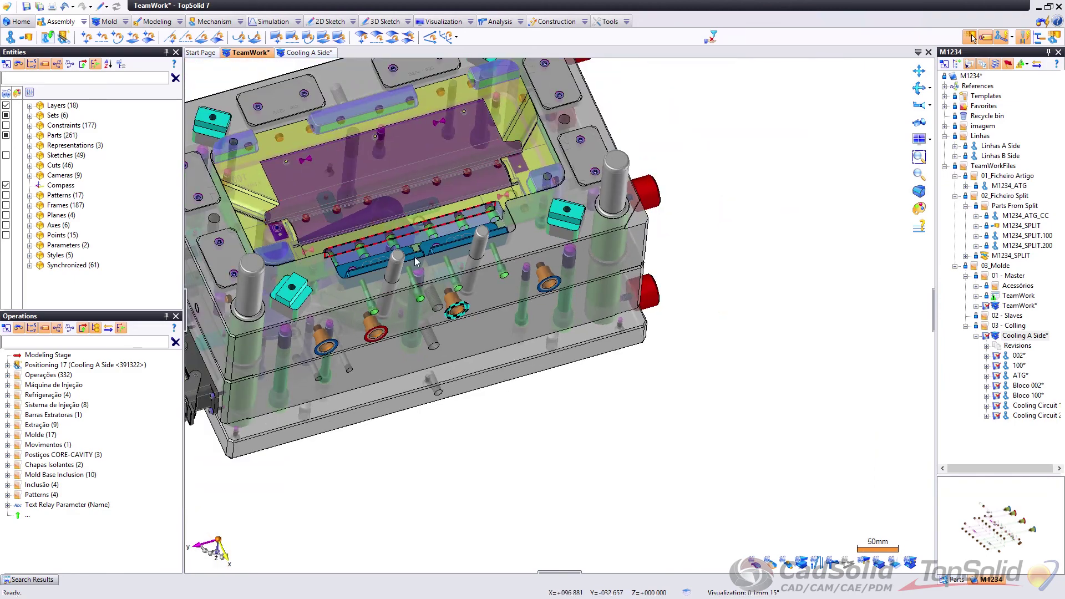
click(102, 365)
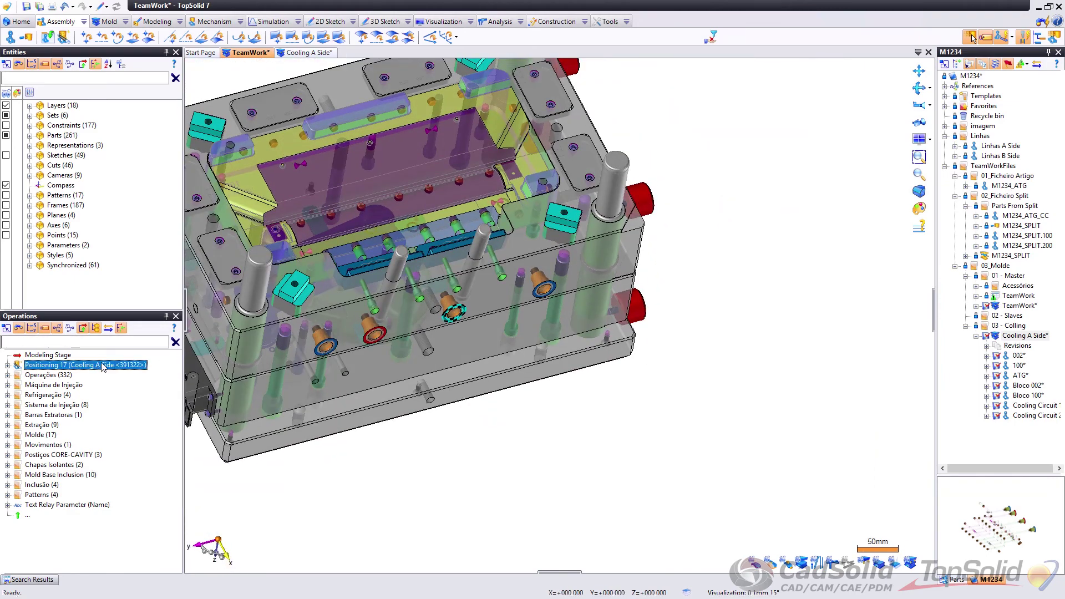
click(790, 252)
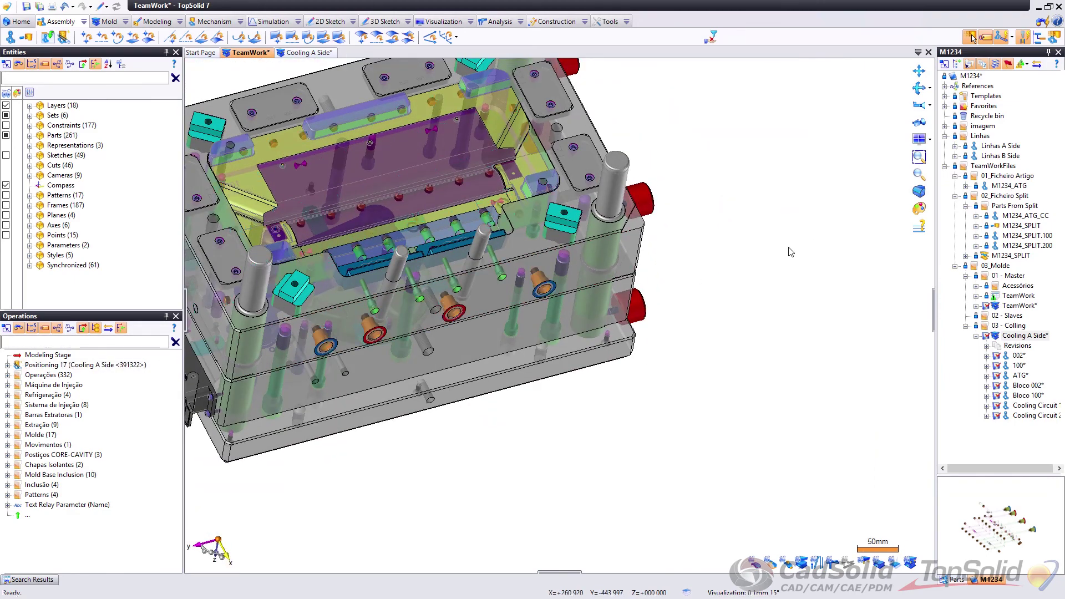
Step: Hide all mold elements and show only the Cooling A Side part in TeamWork
click(911, 563)
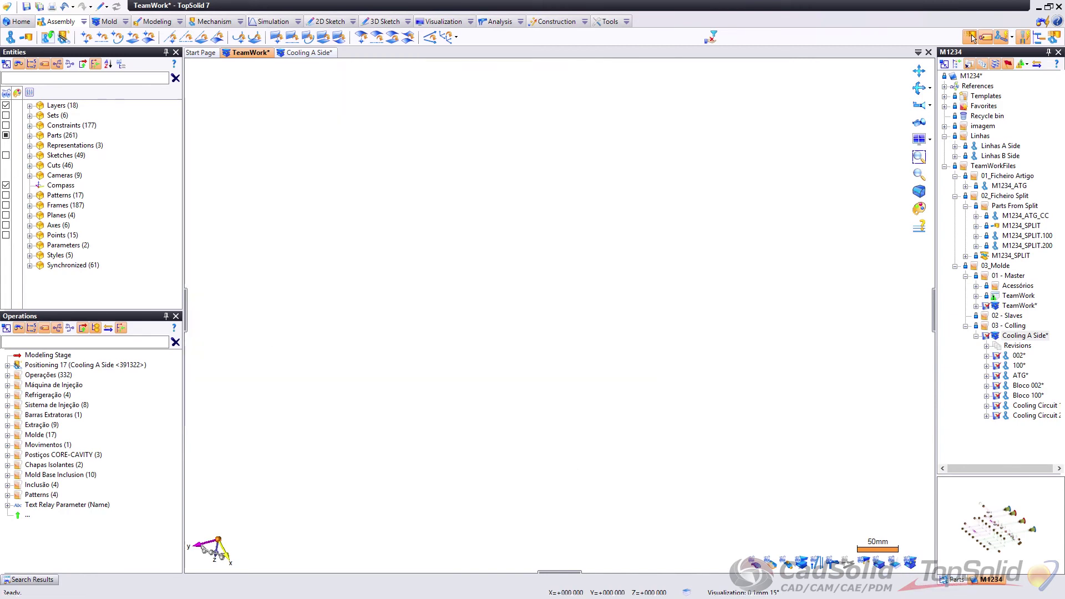
click(30, 106)
click(30, 106)
click(39, 115)
click(30, 116)
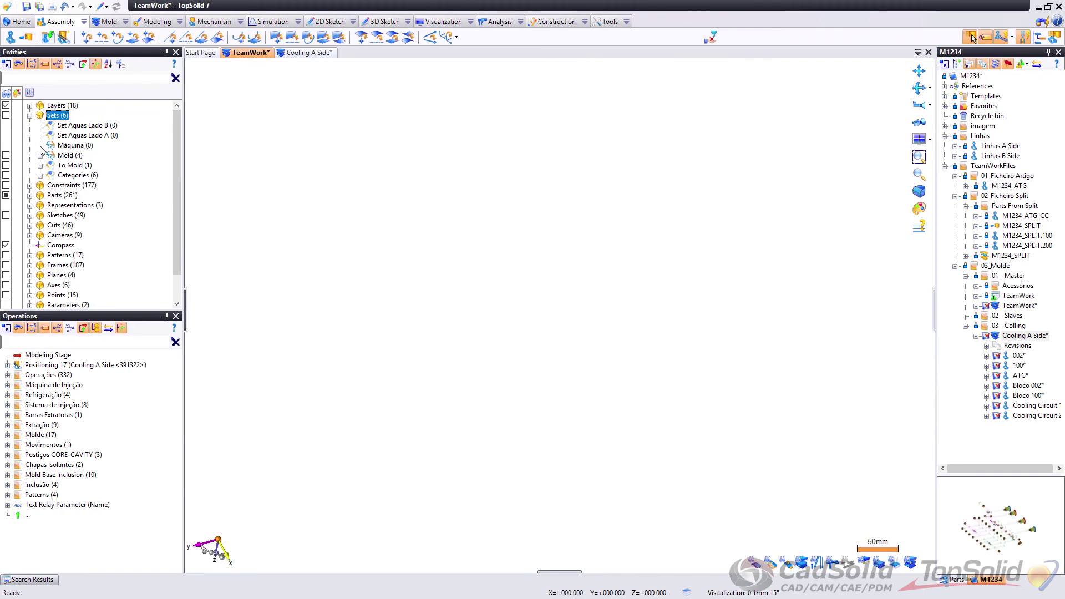
click(30, 195)
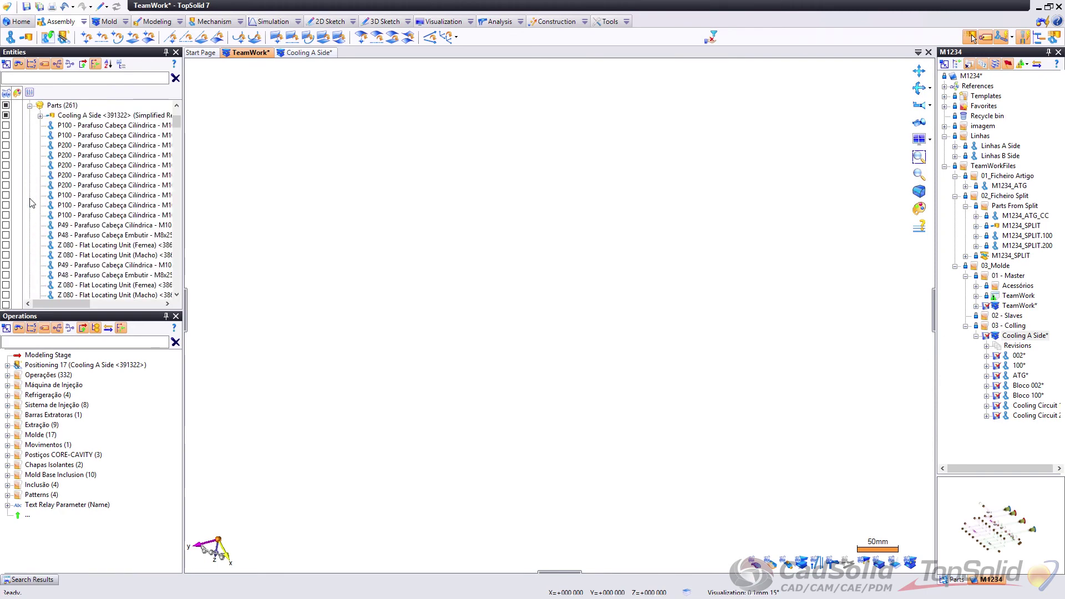
click(6, 115)
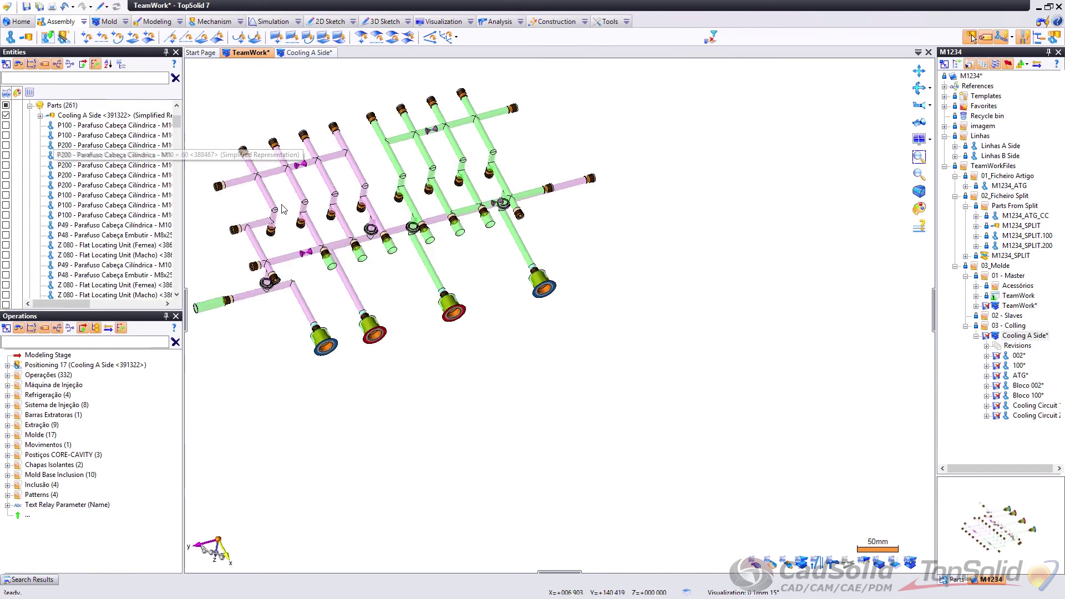
Step: Examine the channels, plugs, seals and connectors of the Cooling A Side circuits in the mold
scroll(373, 240, up, 8)
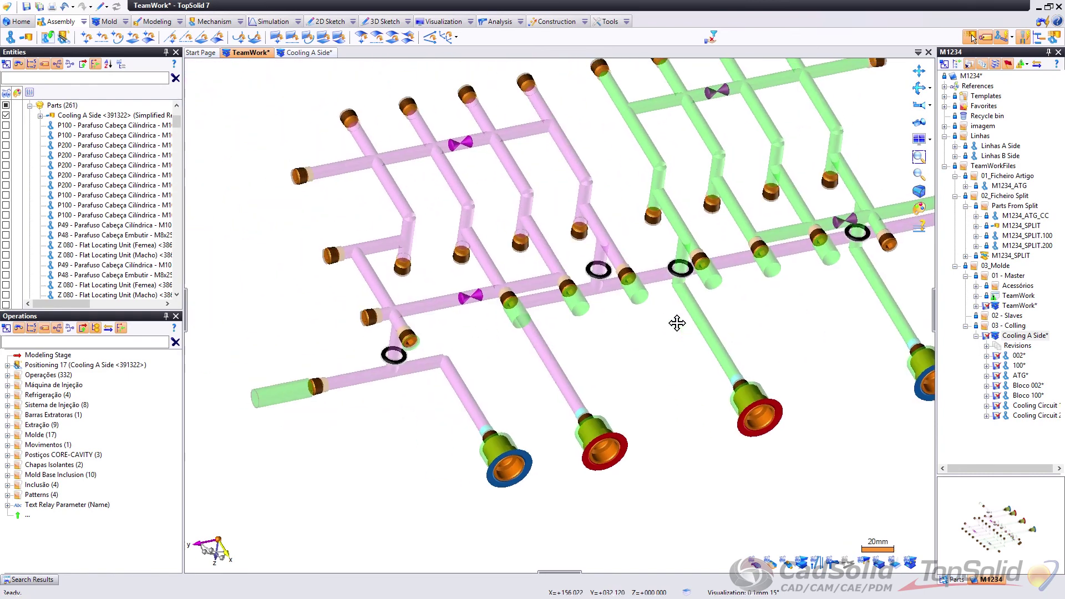
scroll(571, 464, up, 3)
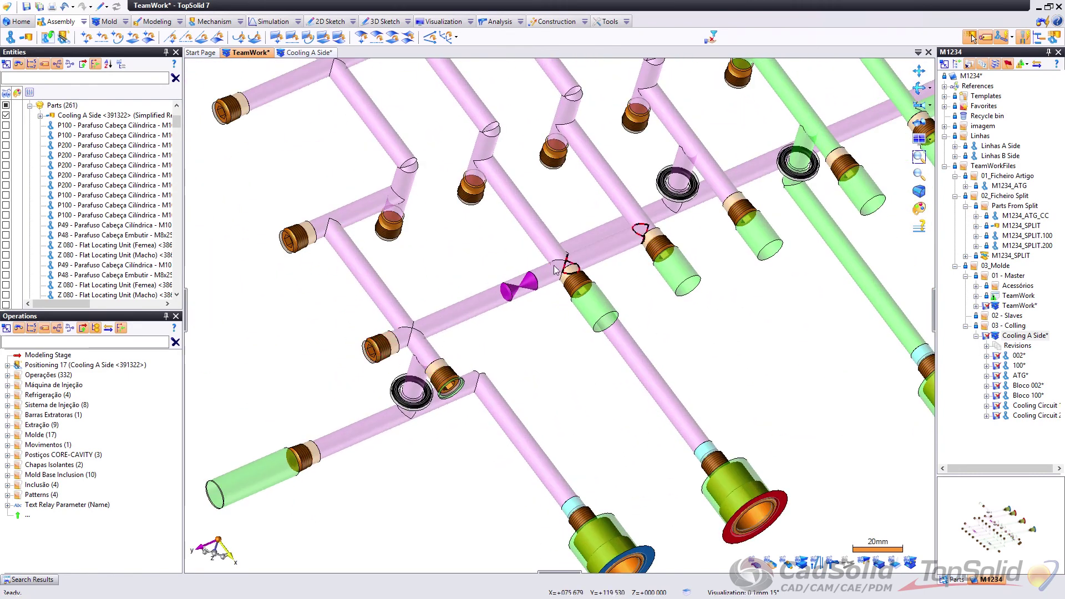
middle_drag(557, 270, 466, 297)
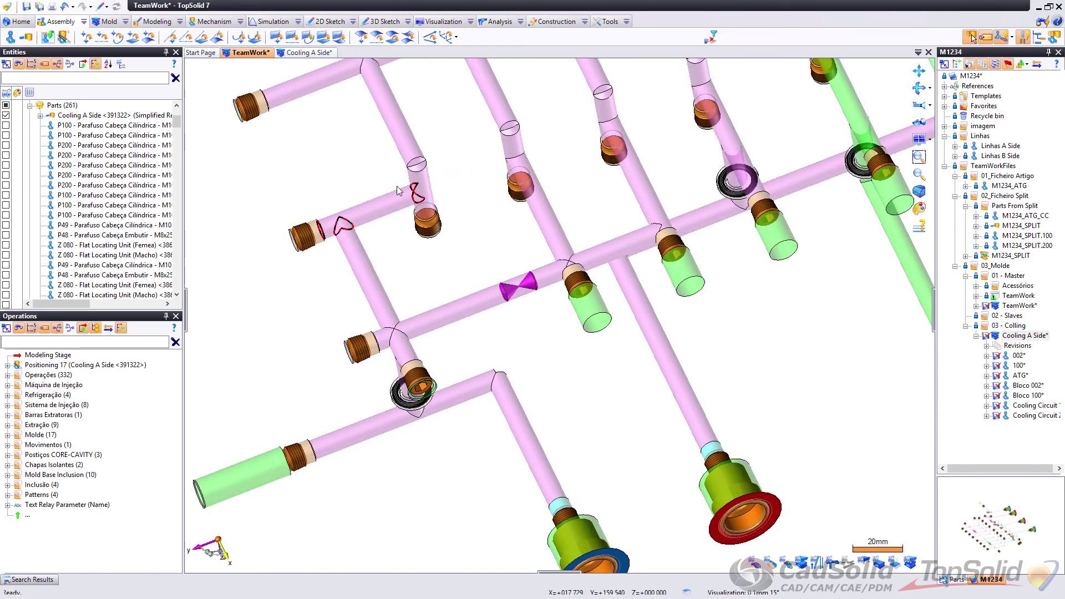
scroll(361, 197, up, 2)
scroll(296, 235, down, 1)
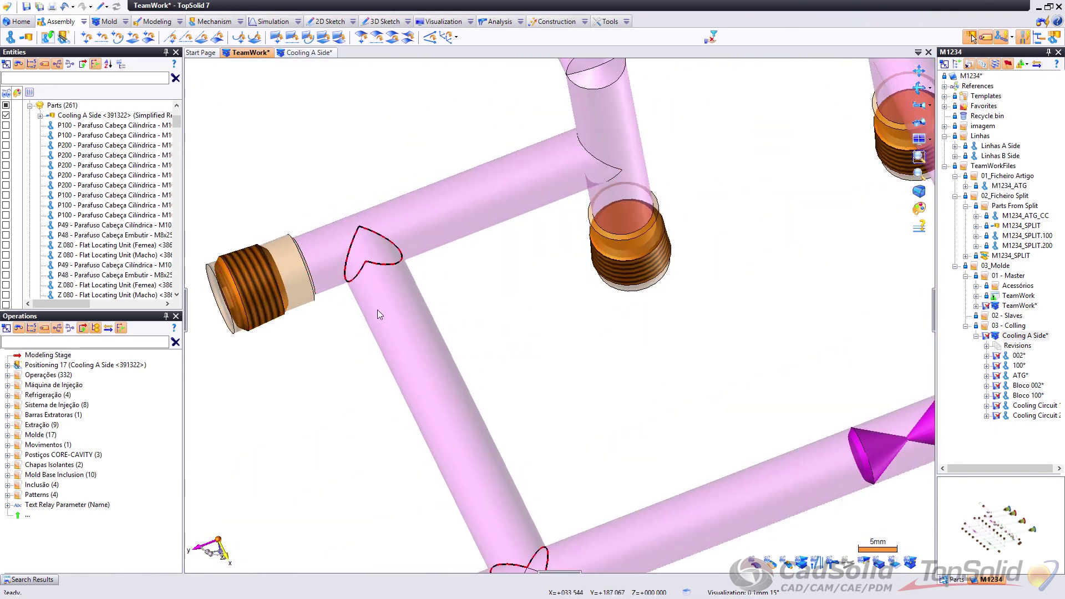
scroll(380, 310, down, 1)
scroll(627, 303, down, 1)
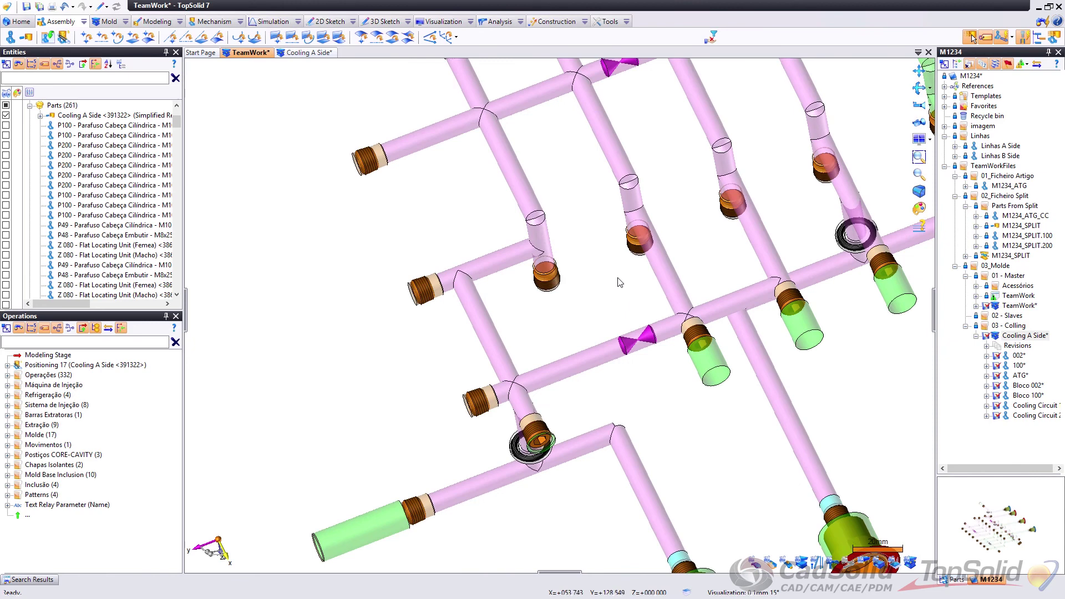
middle_drag(540, 334, 564, 315)
scroll(554, 382, up, 2)
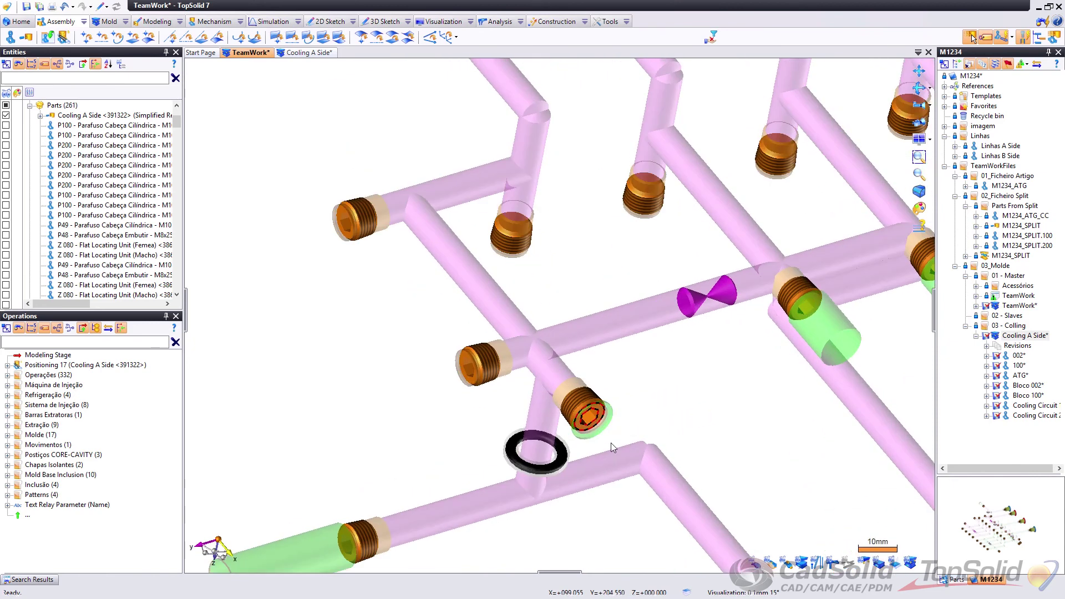
scroll(527, 386, down, 1)
scroll(496, 361, down, 2)
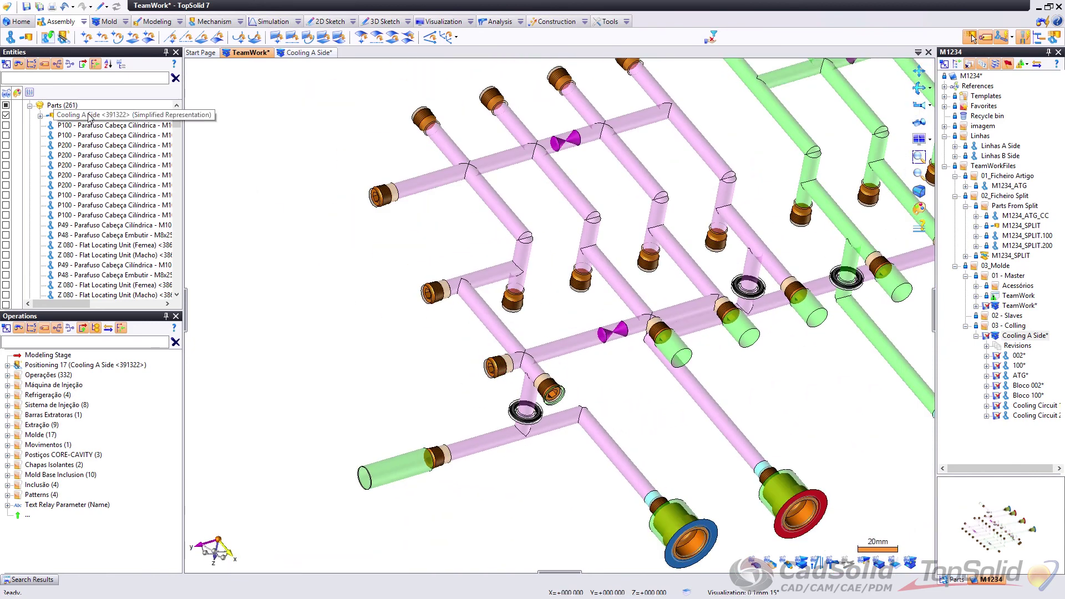
Step: Switch to the Cooling A Side assembly and start editing Bloco 100 in place
click(309, 53)
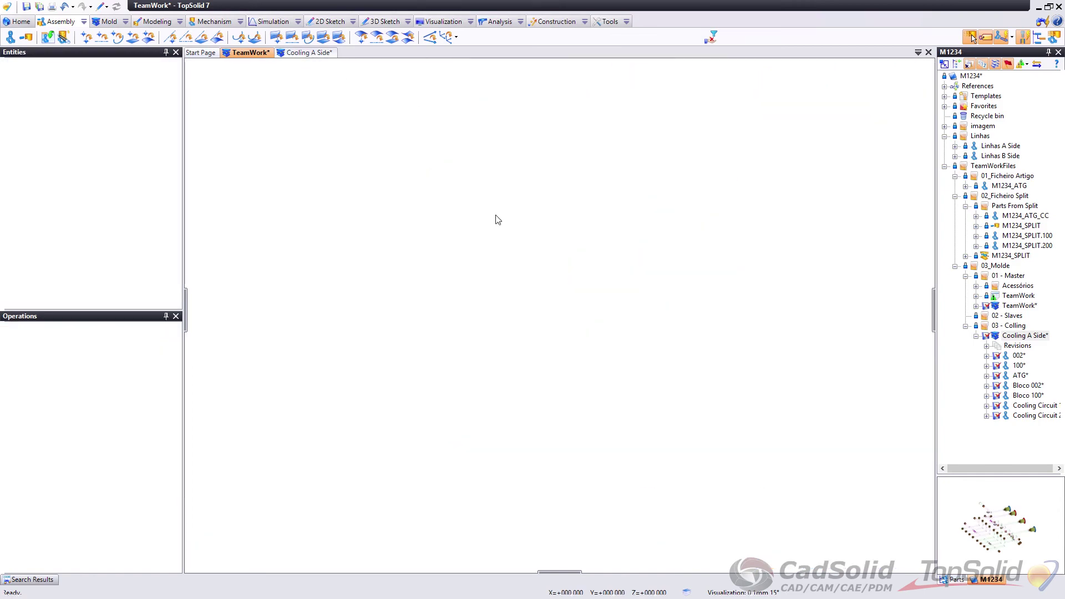
scroll(568, 270, up, 4)
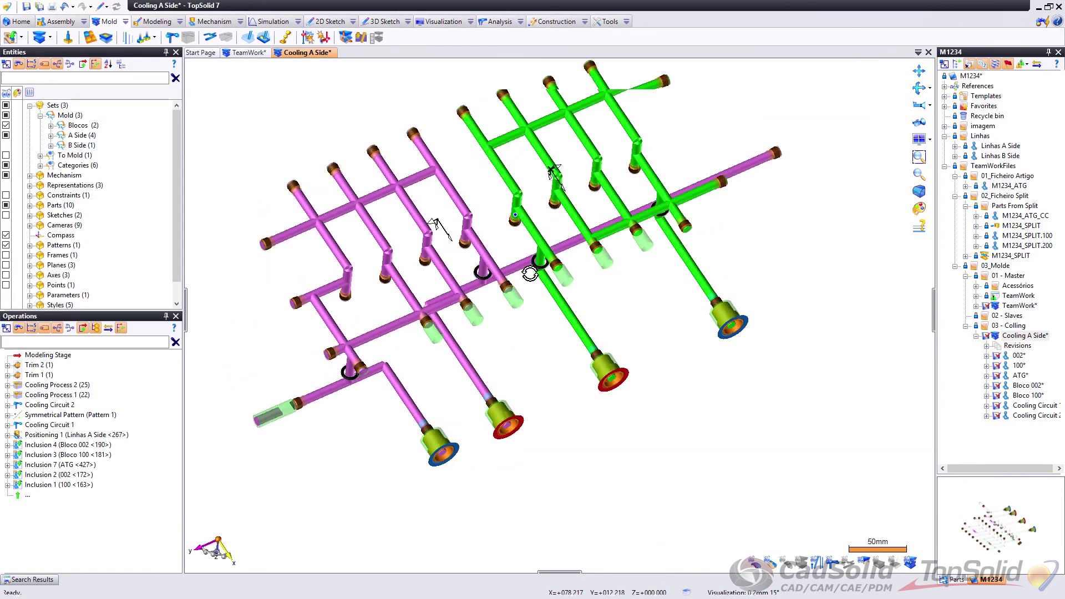
click(569, 270)
double_click(568, 270)
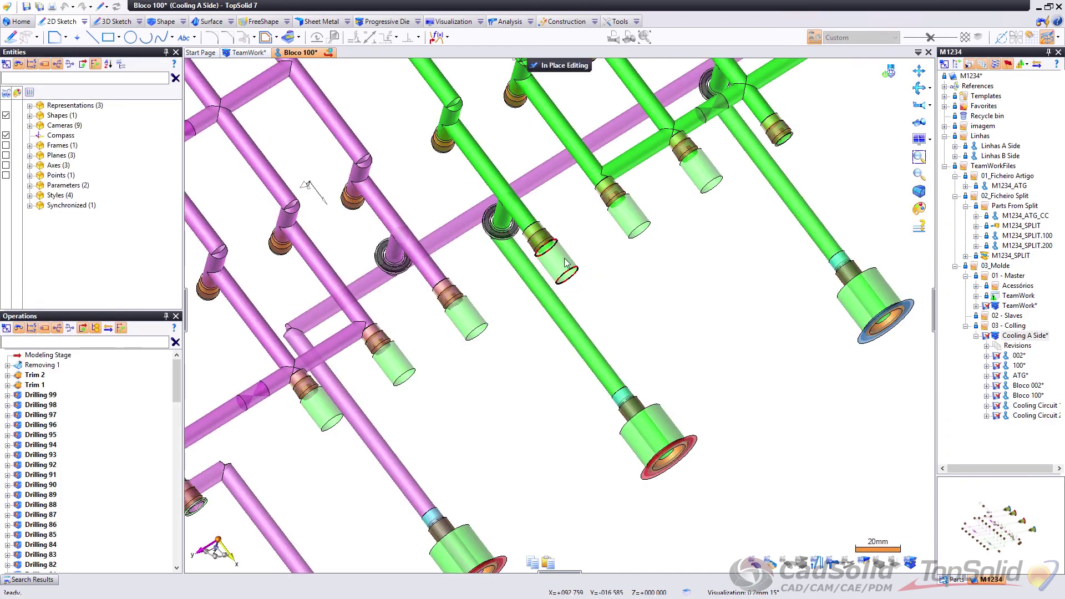
Step: Set the Type for BOM of Bloco 100 to Absent and finish the in-place editing
click(637, 21)
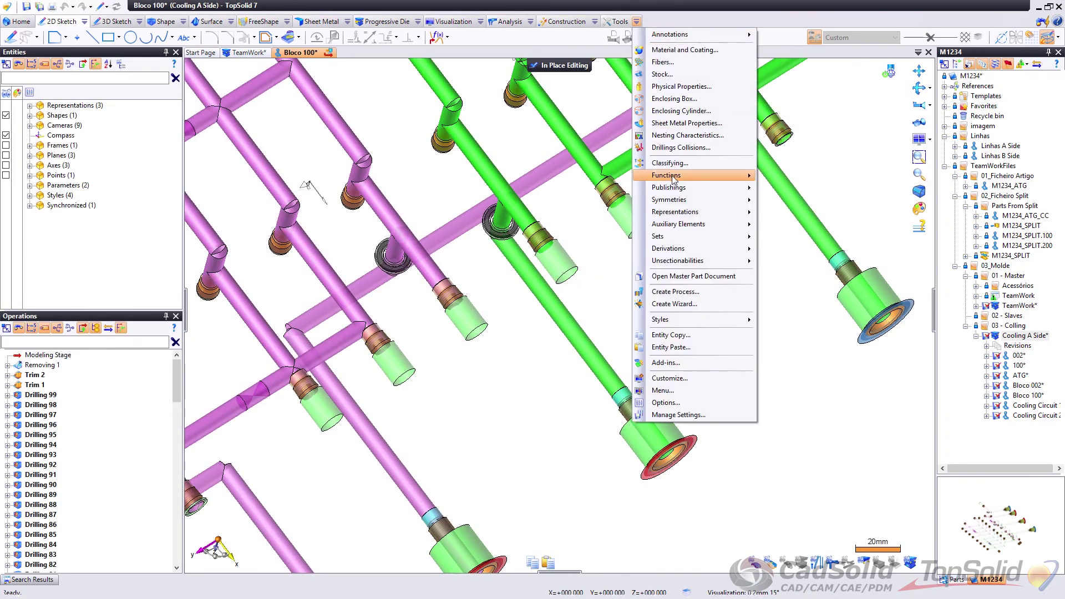
click(568, 21)
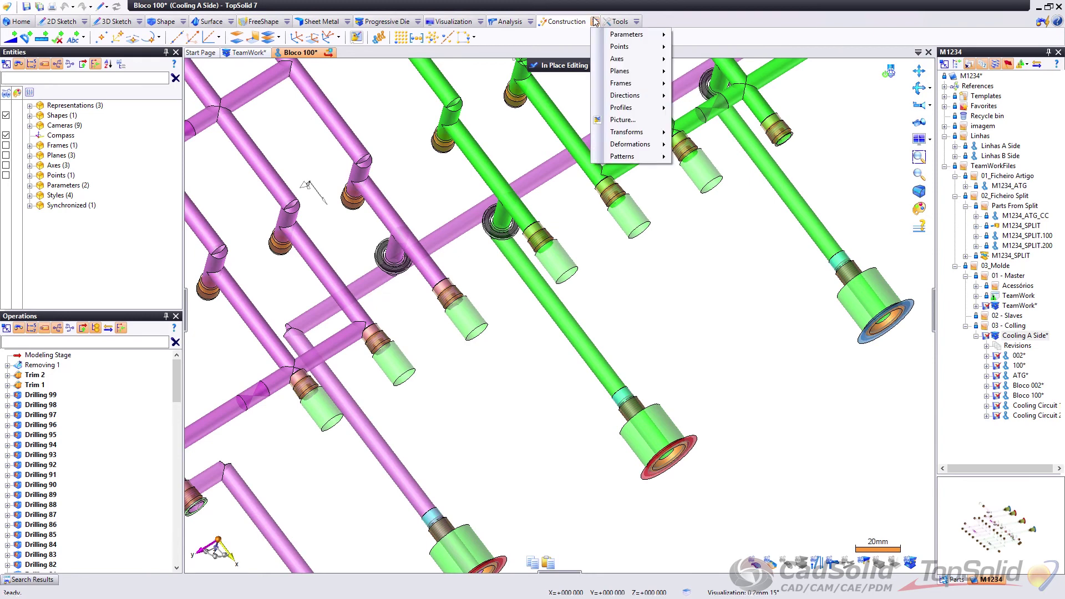
click(595, 22)
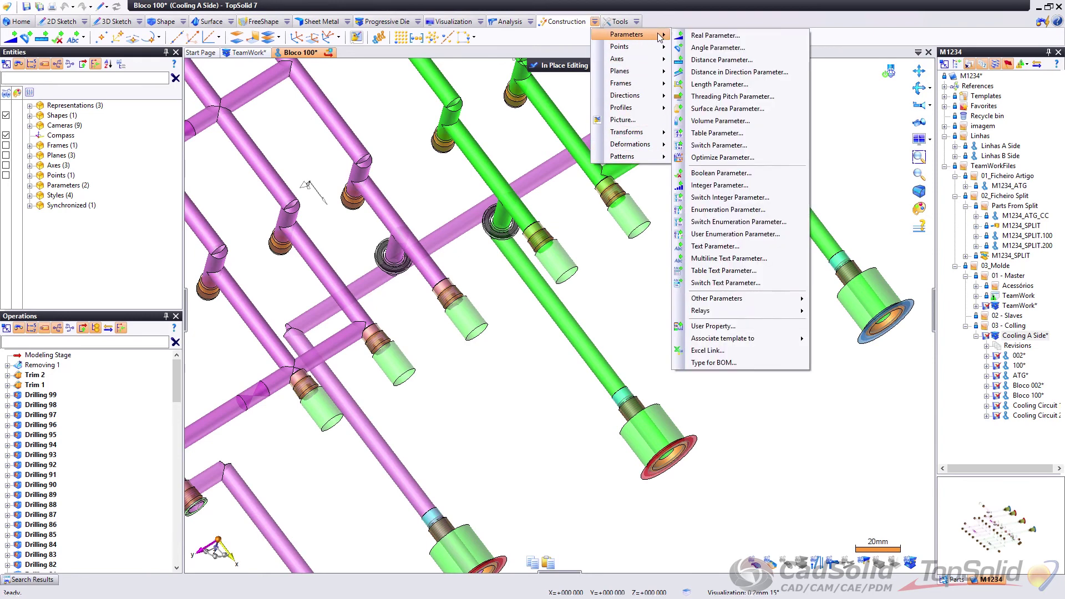
mouse_move(642, 35)
click(715, 363)
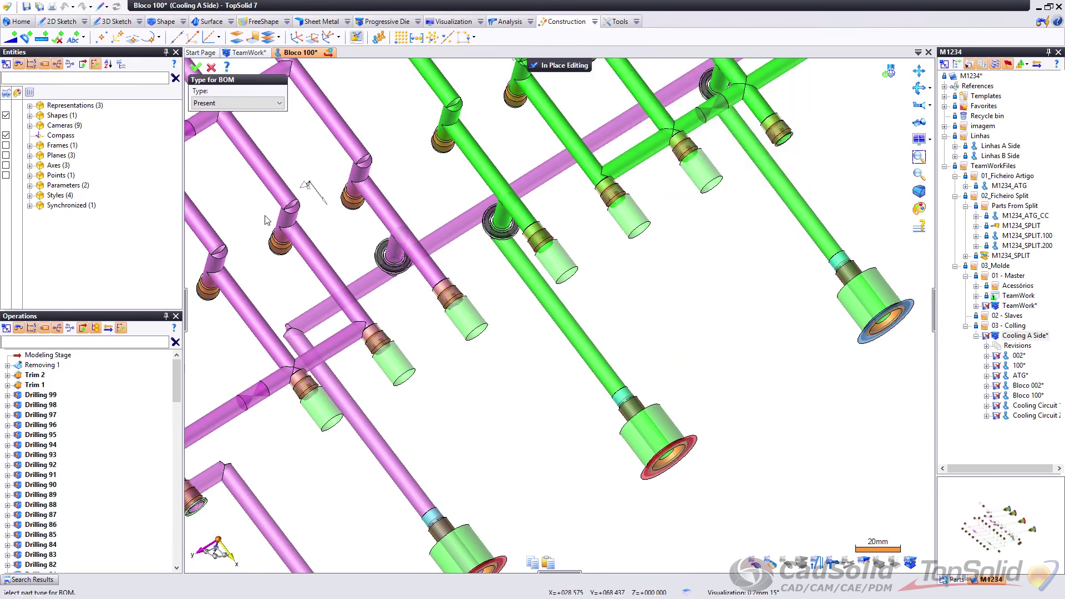
click(233, 105)
click(216, 115)
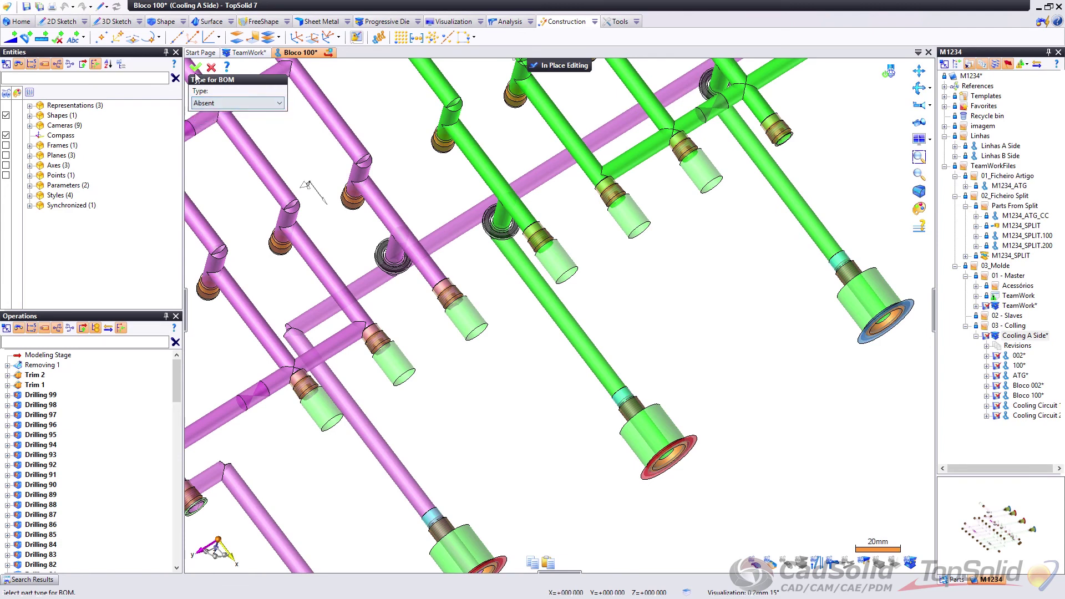
click(196, 68)
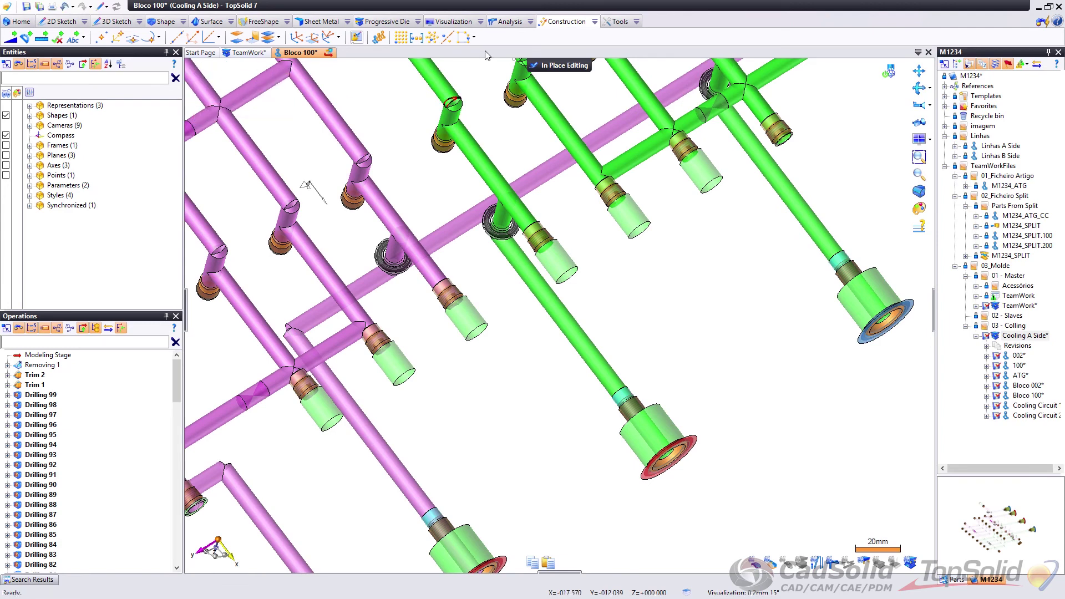
click(568, 66)
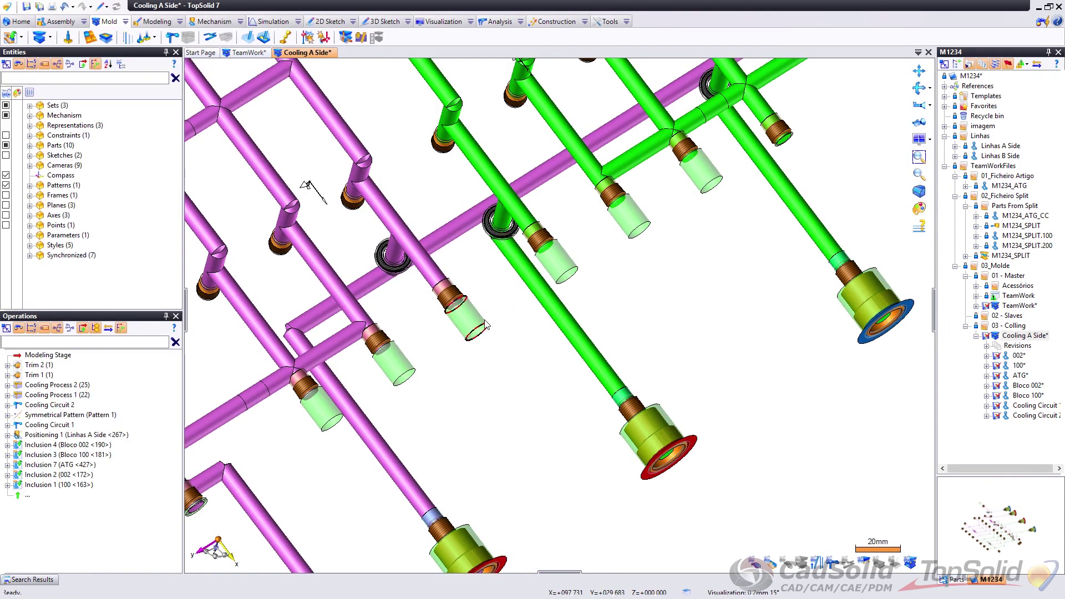
Step: Edit Bloco 002 in place, set its Type for BOM to Absent and finish the in-place editing
double_click(477, 538)
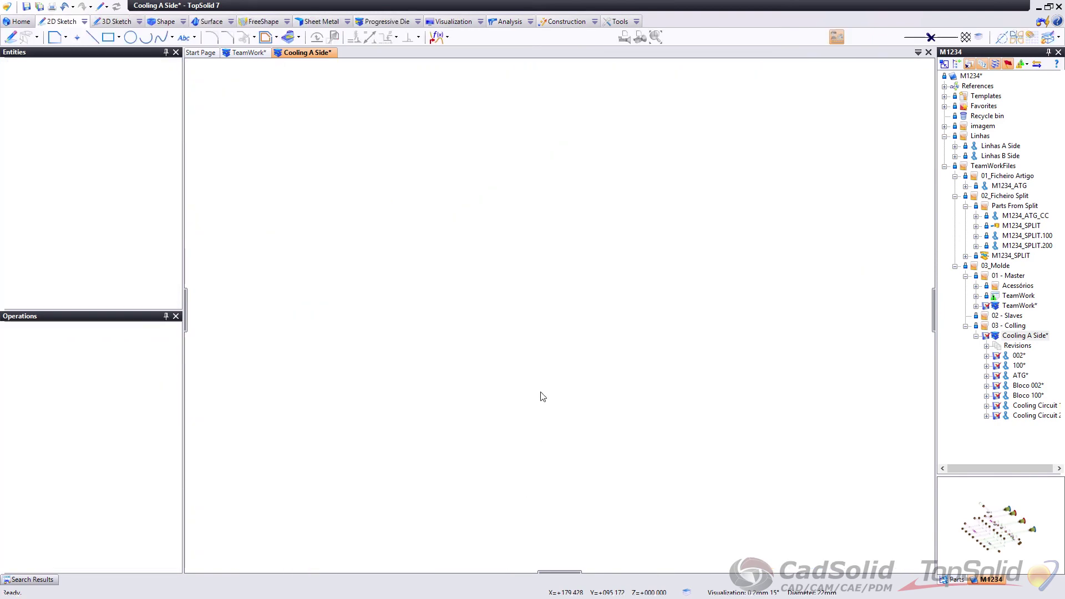
click(636, 22)
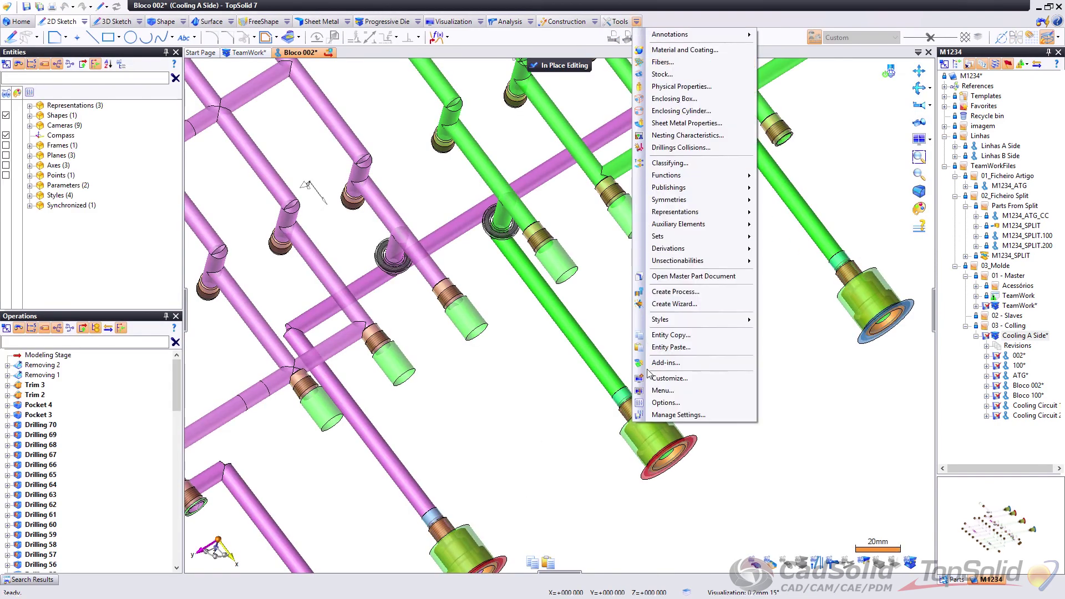
click(580, 25)
click(595, 21)
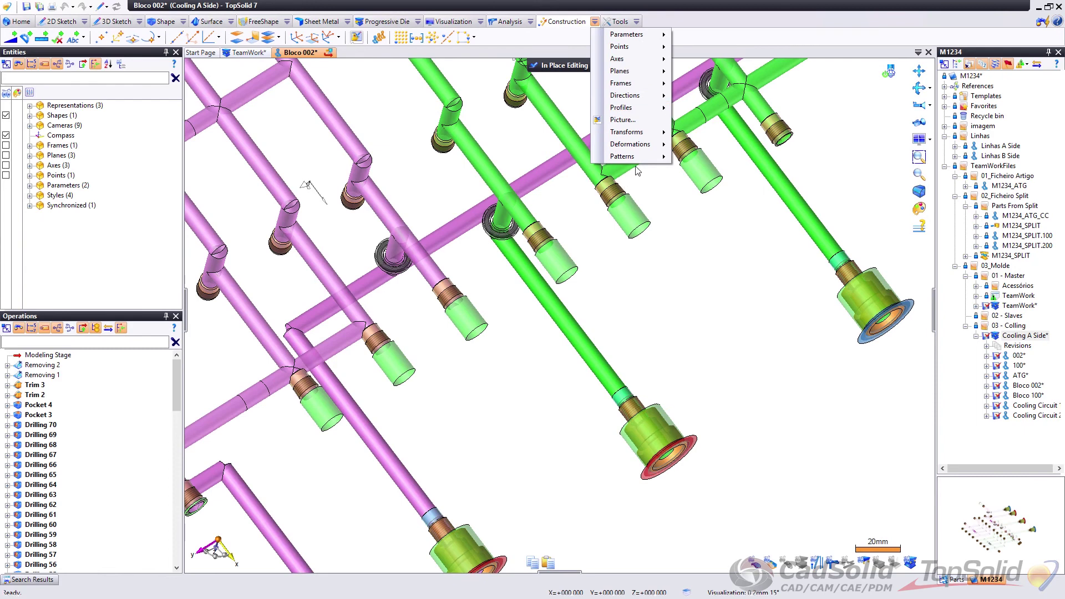
mouse_move(640, 156)
mouse_move(660, 37)
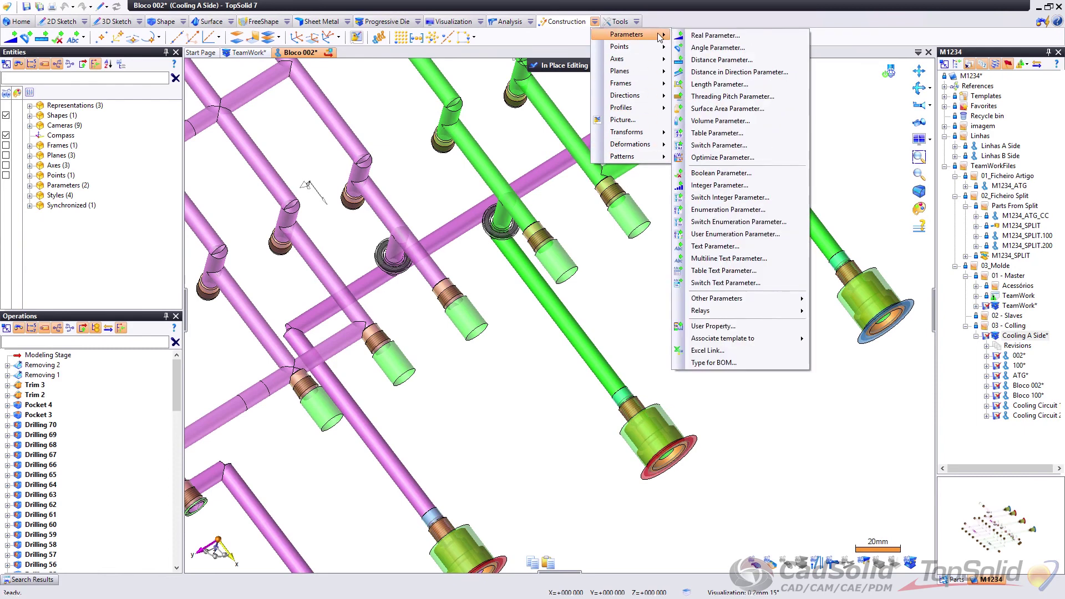
click(699, 363)
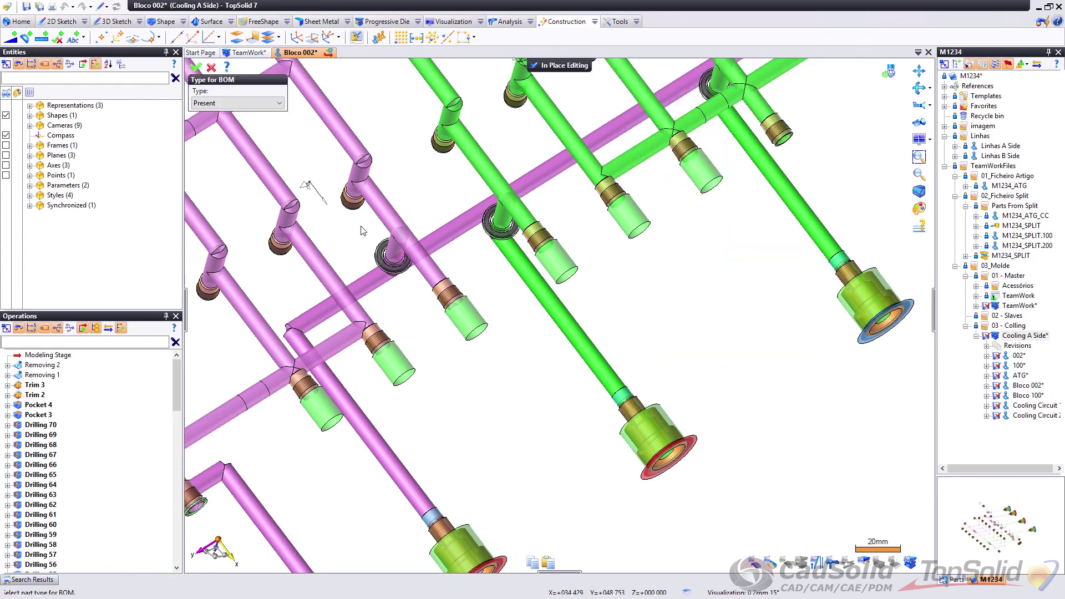
click(259, 104)
click(230, 123)
click(549, 68)
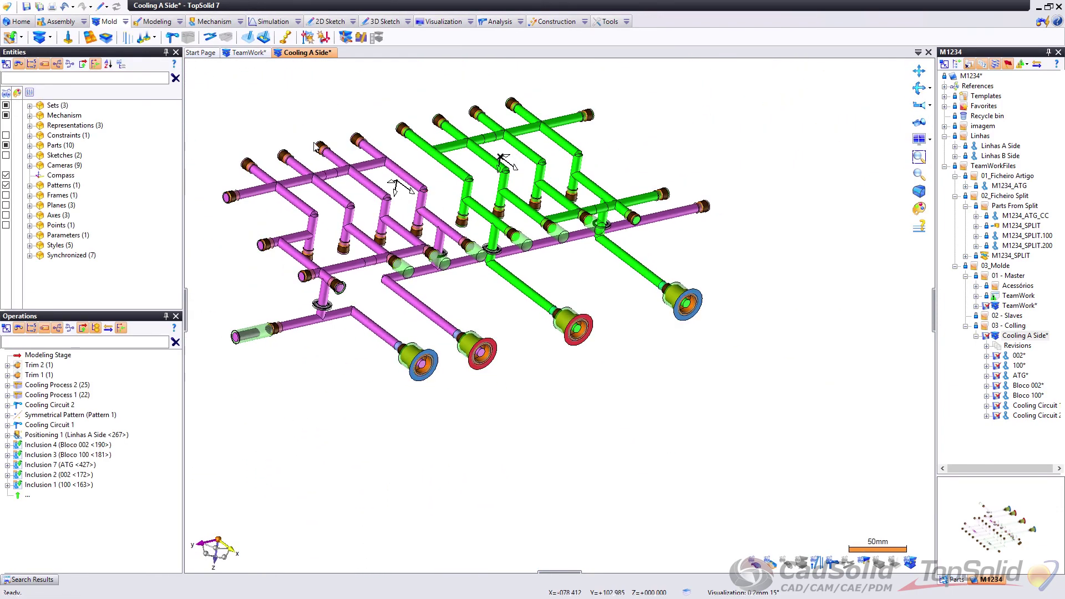
Step: Switch to the TeamWork mold, filter its parts by "100" and show M1234_100_R00
click(247, 54)
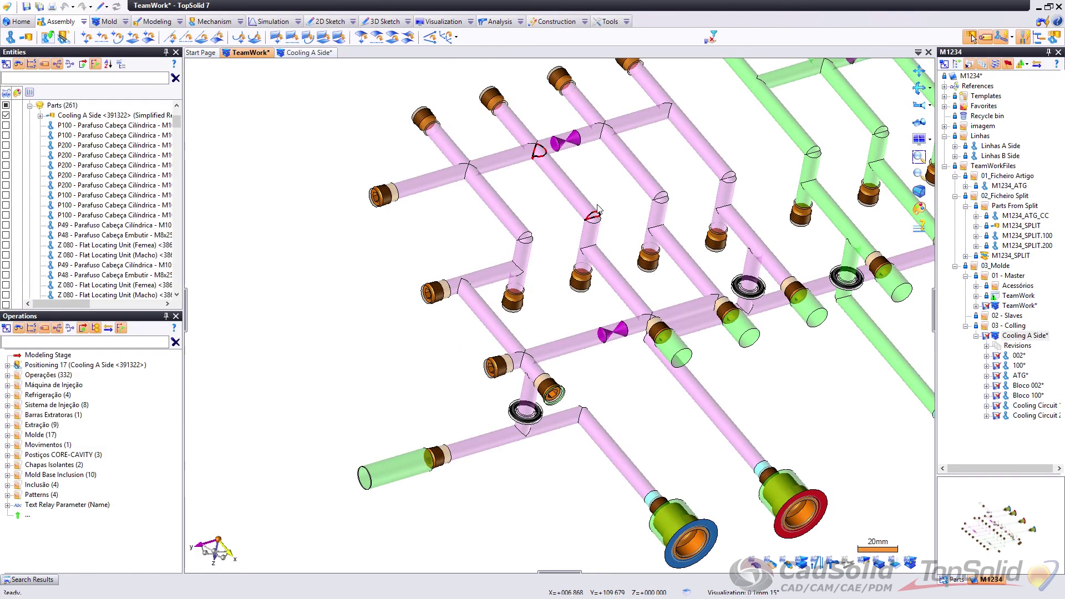
scroll(554, 230, down, 3)
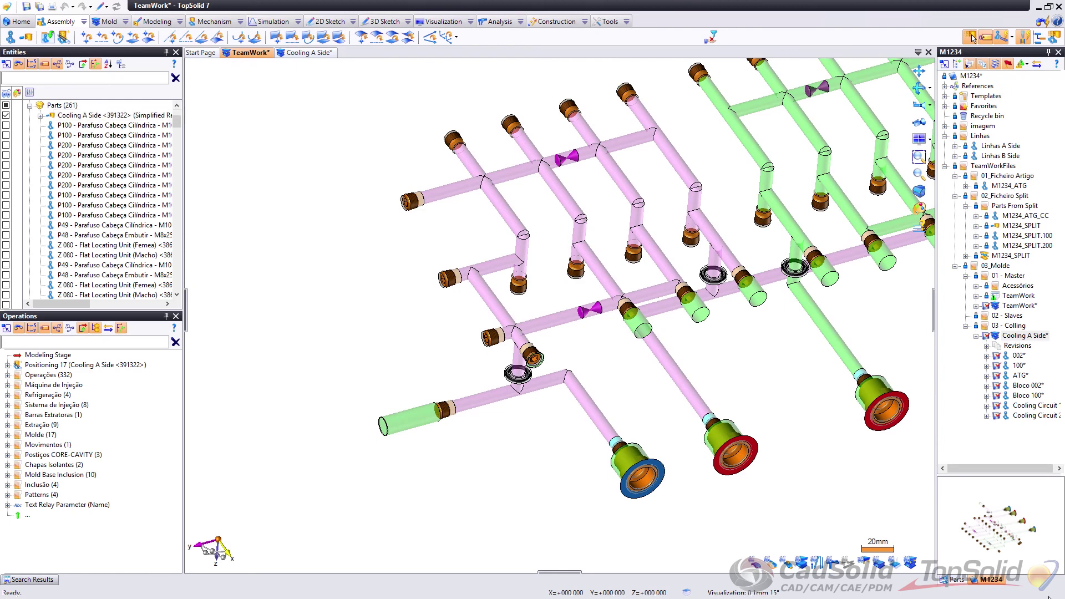
click(956, 580)
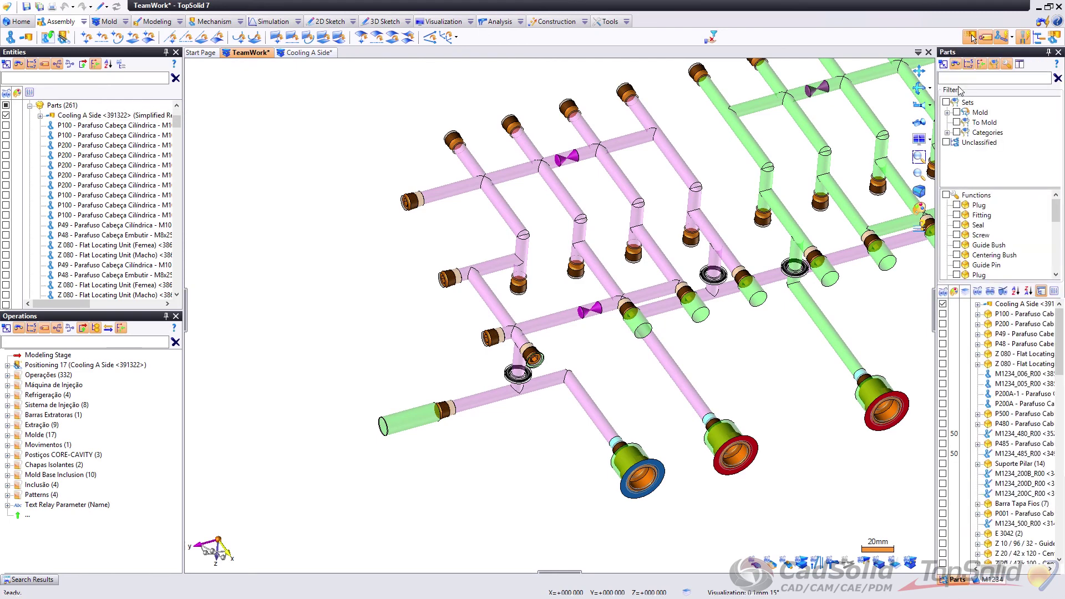
text(100)
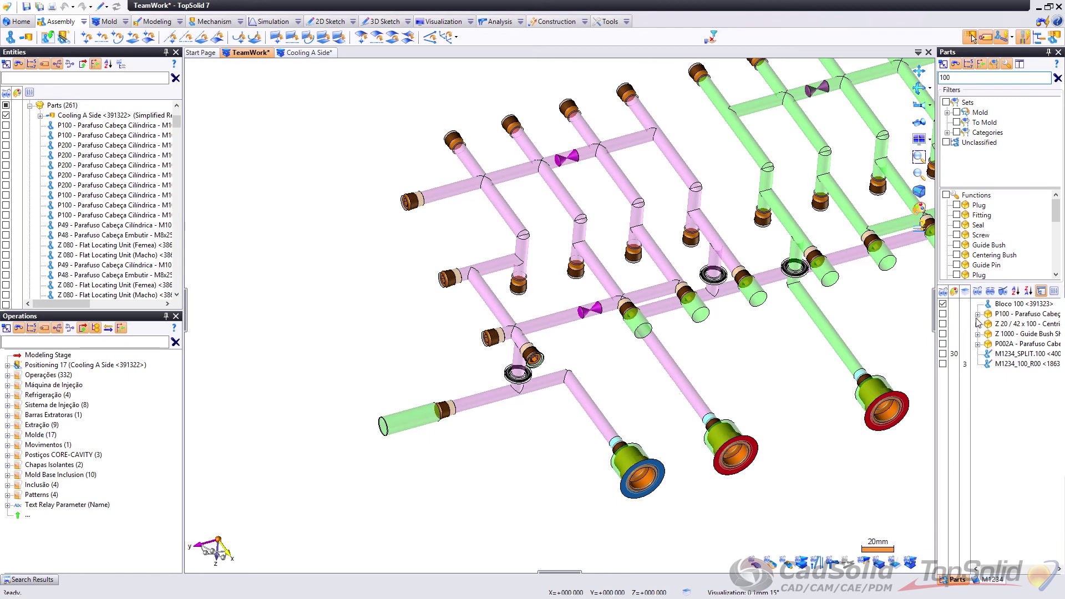
click(943, 364)
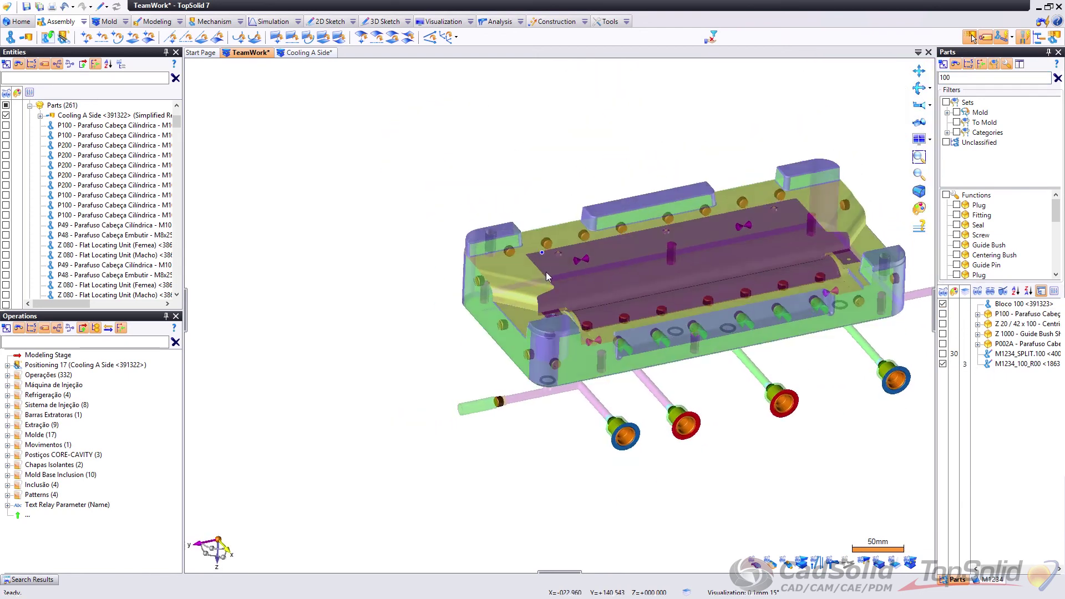
Step: Trim M1234_100_R00 using the Bloco 100 shape of the Cooling A Side circuits as the trimming shape
click(106, 21)
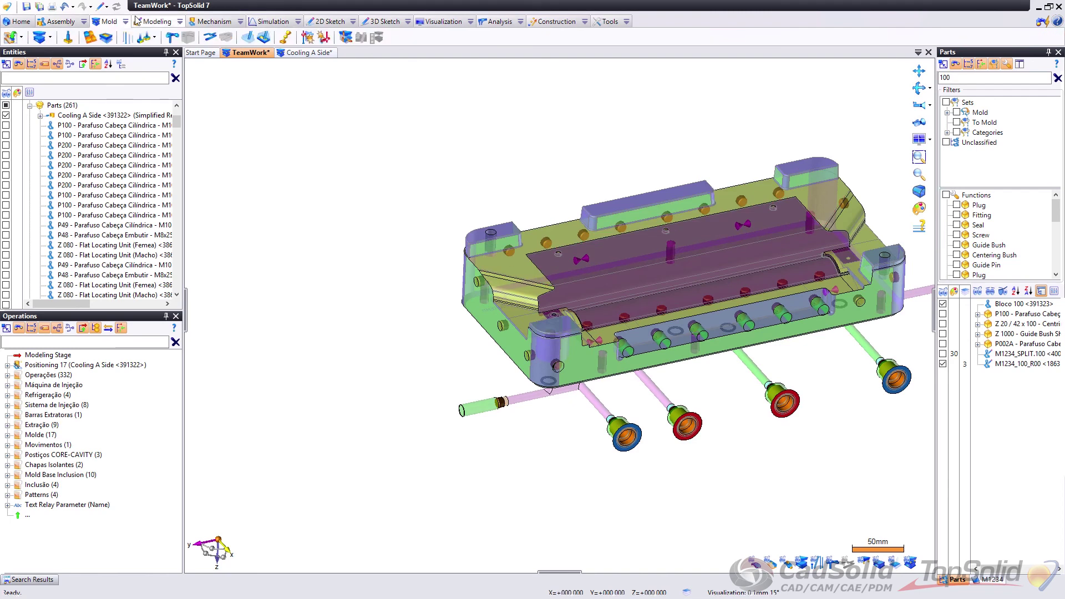
click(145, 21)
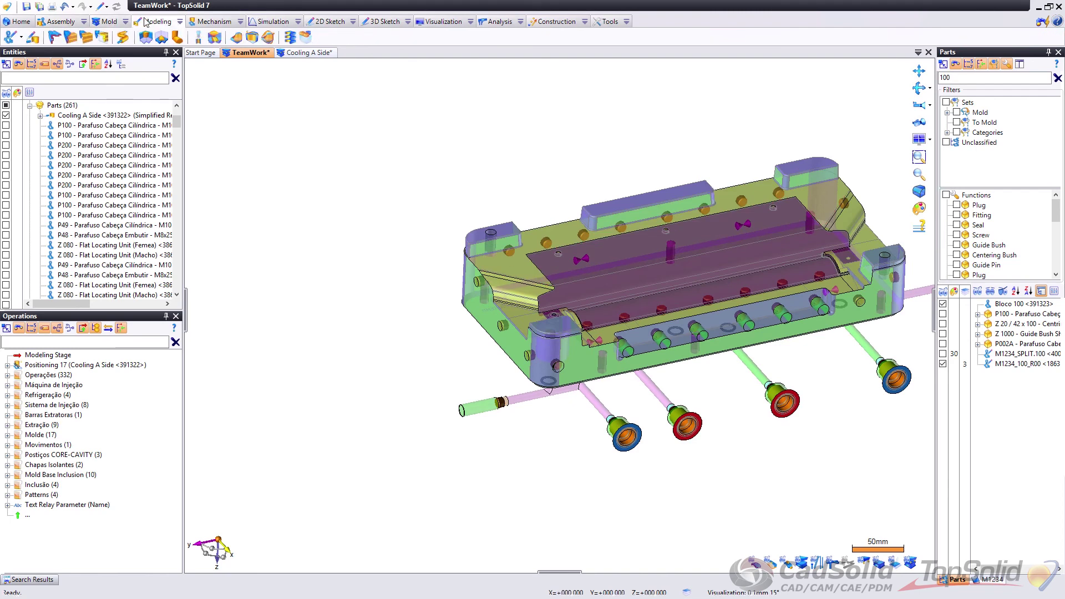
click(237, 37)
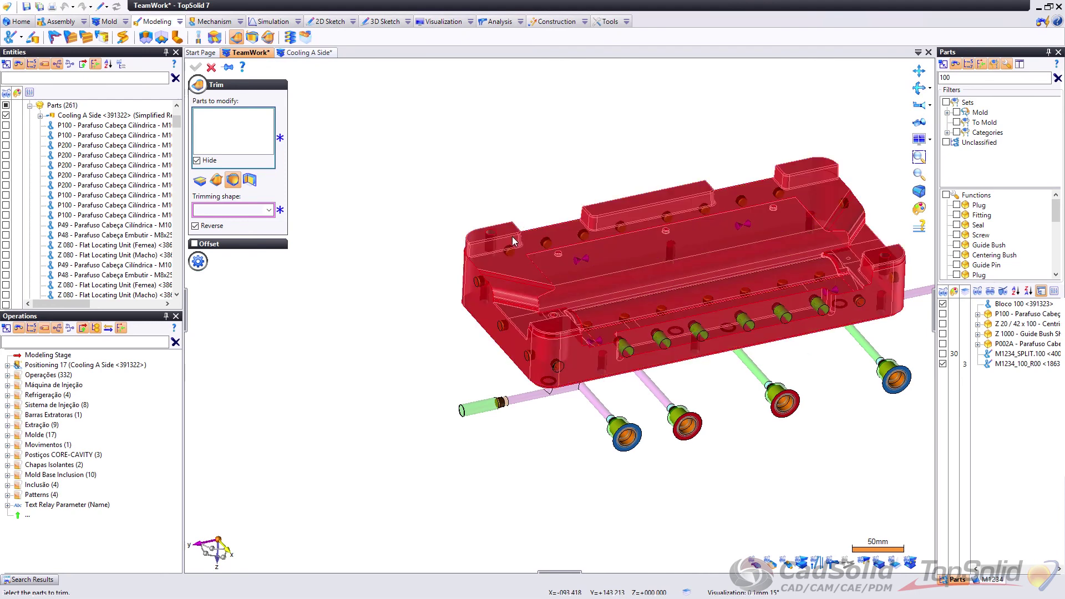
click(520, 223)
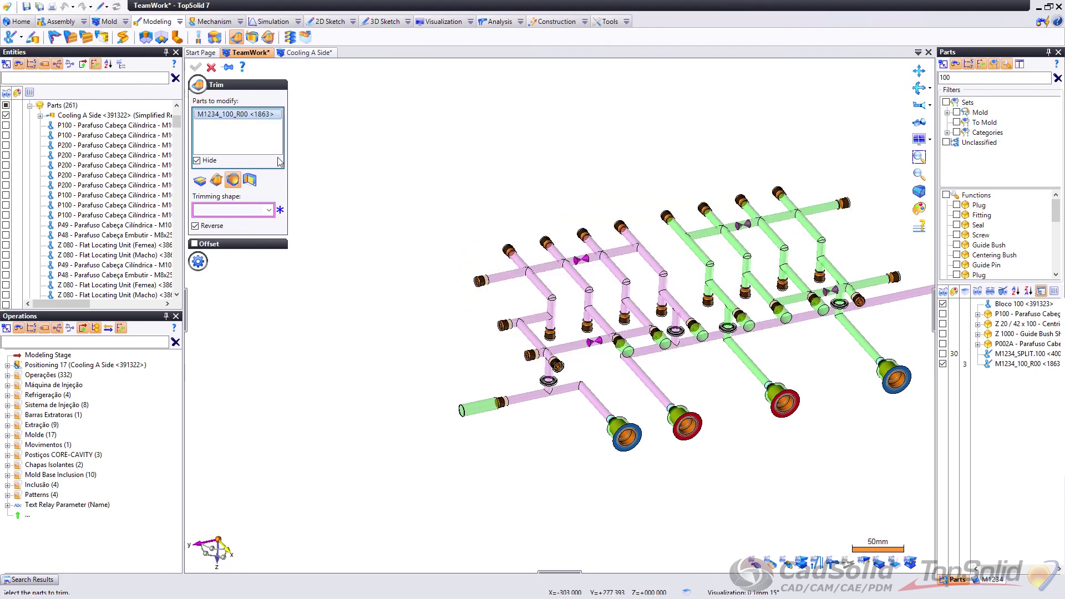
click(634, 349)
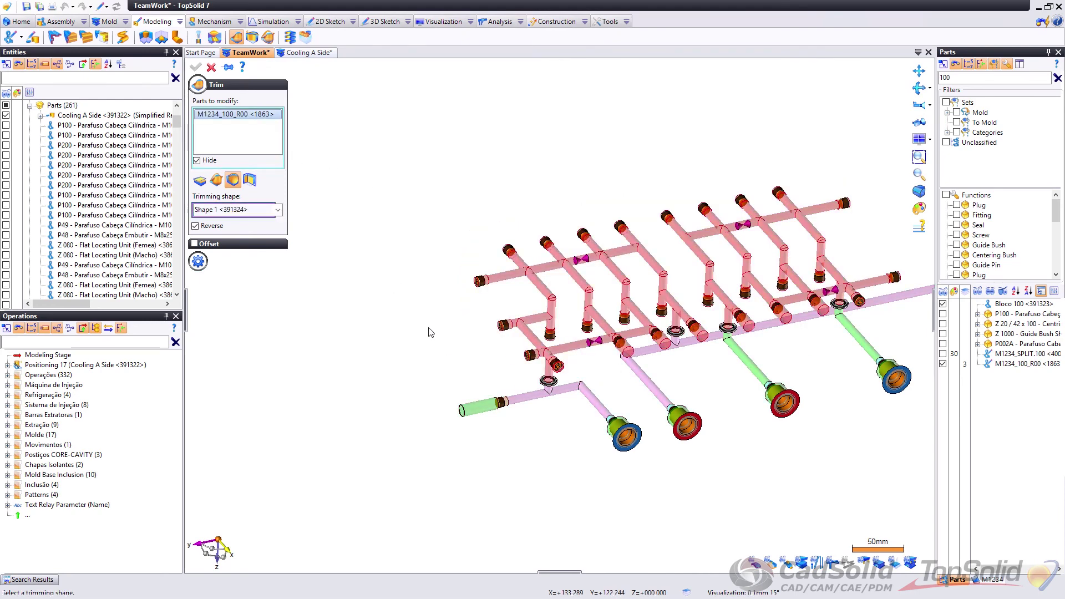
right_click(646, 272)
click(660, 280)
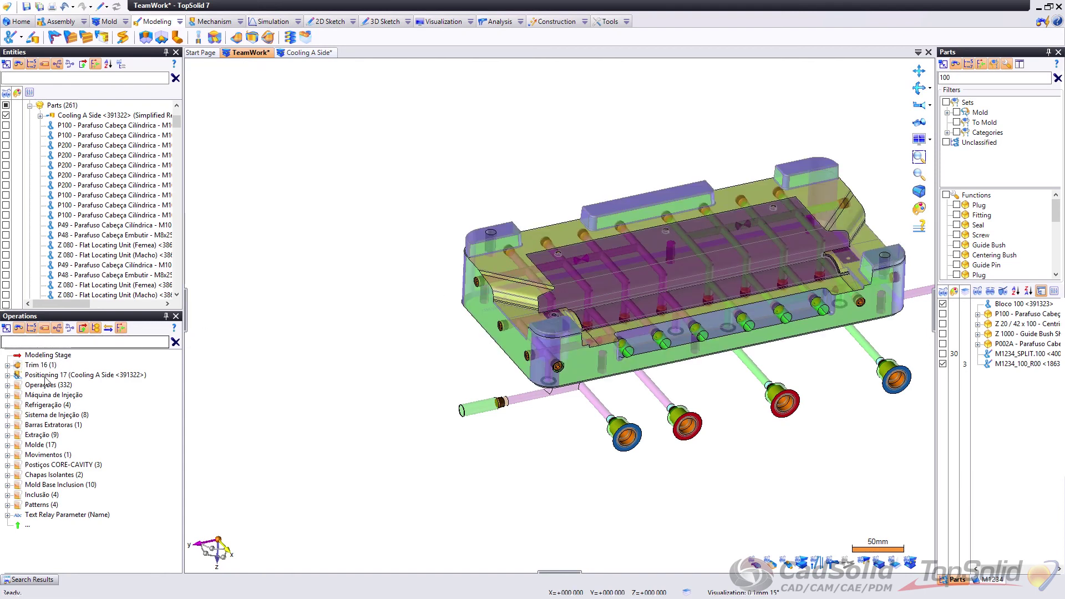
Step: Filter the mold parts by "002" and show the plate M1234_002_R00
click(42, 365)
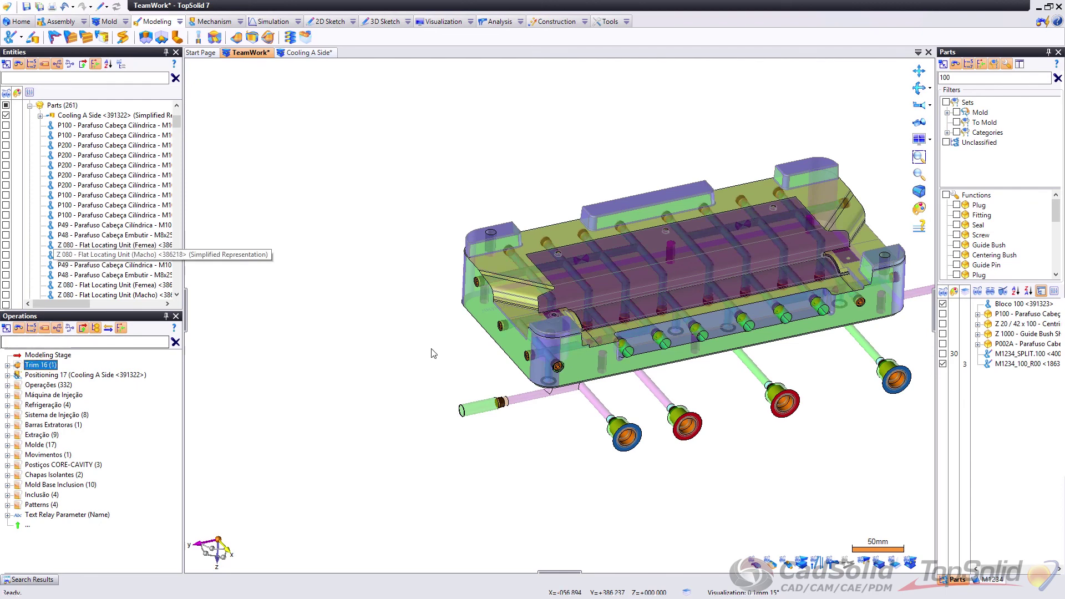
drag(959, 78, 886, 85)
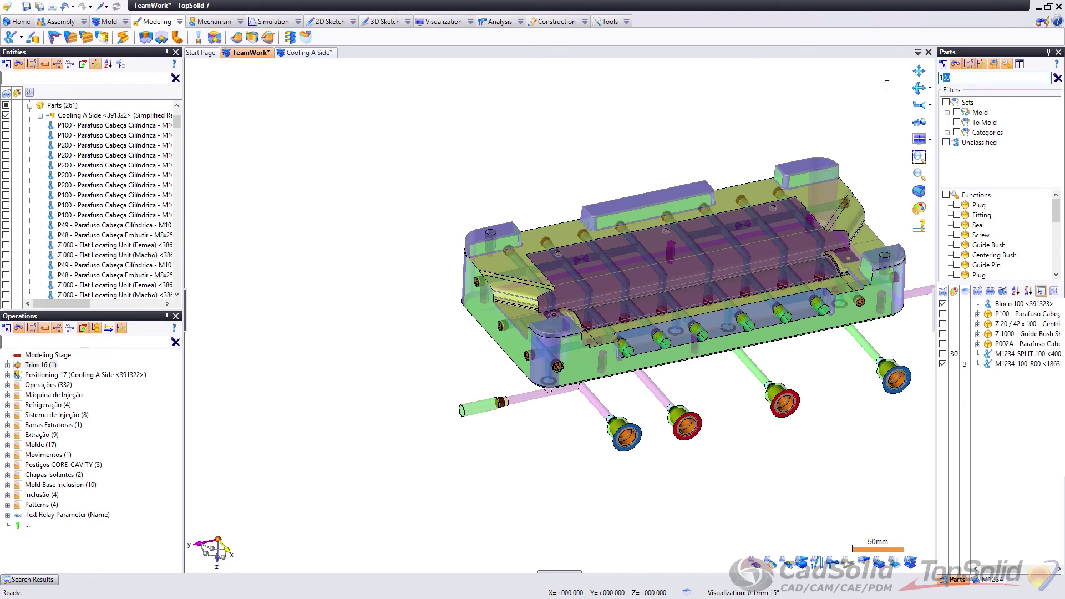
text(00)
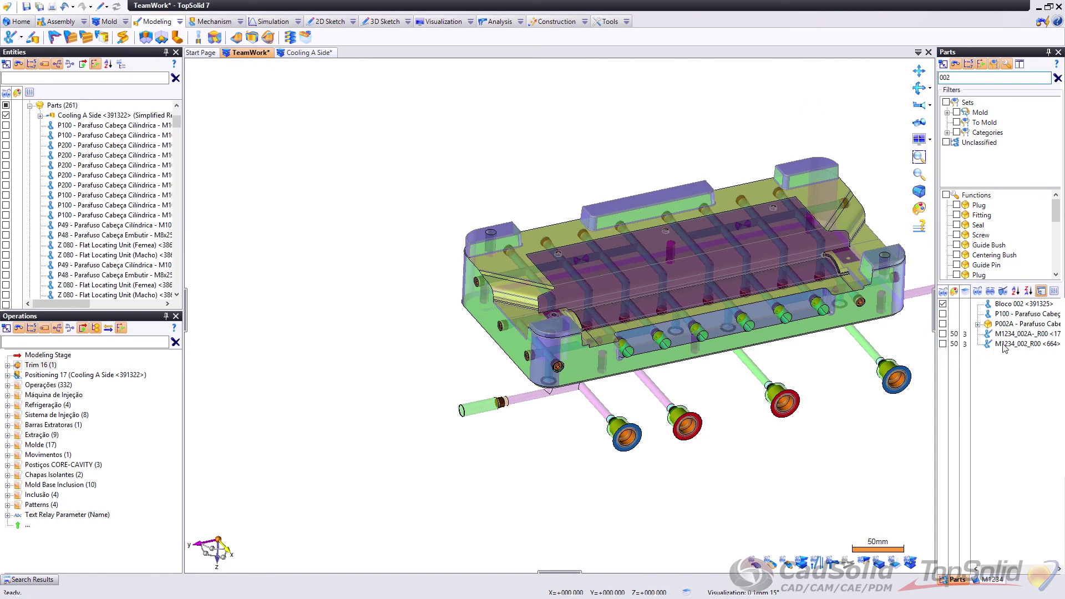
click(943, 344)
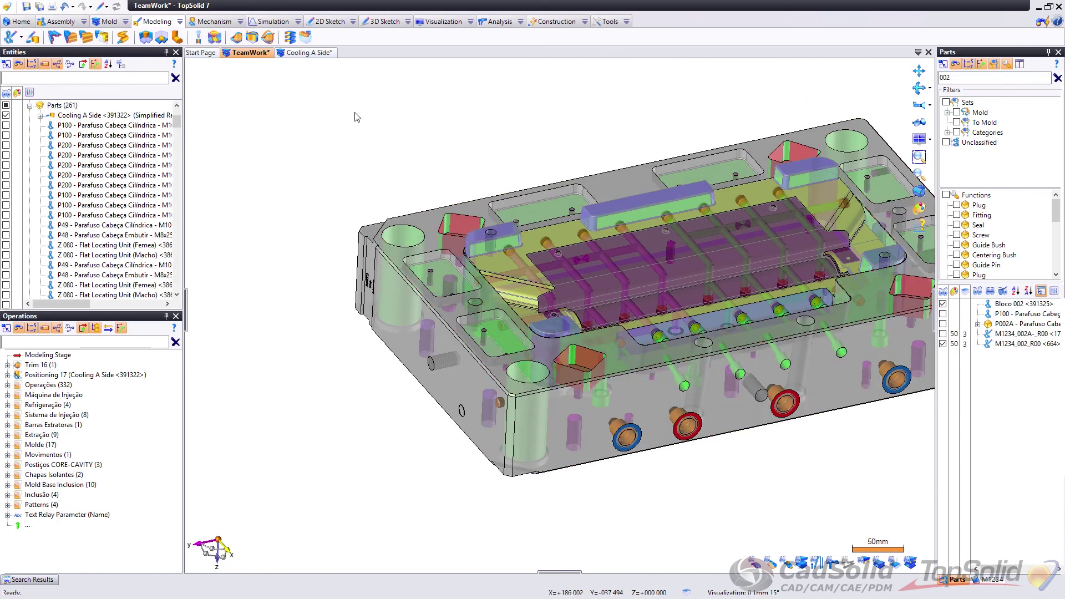
Step: Trim M1234_002_R00 using the Bloco 002 shape of the Cooling A Side circuits as the trimming shape
click(236, 38)
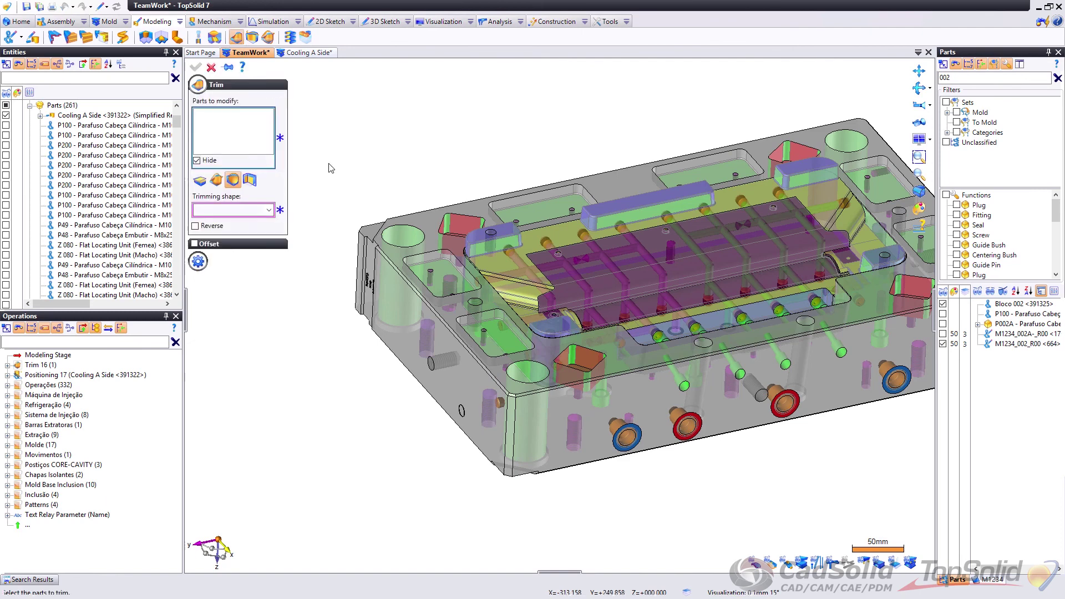
click(270, 212)
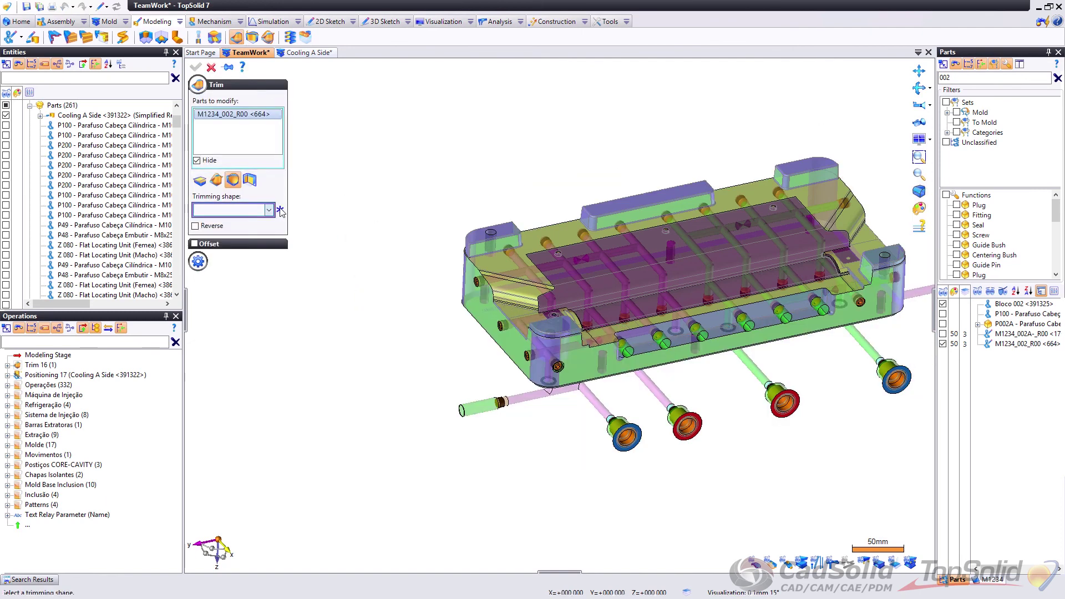
click(599, 406)
right_click(573, 432)
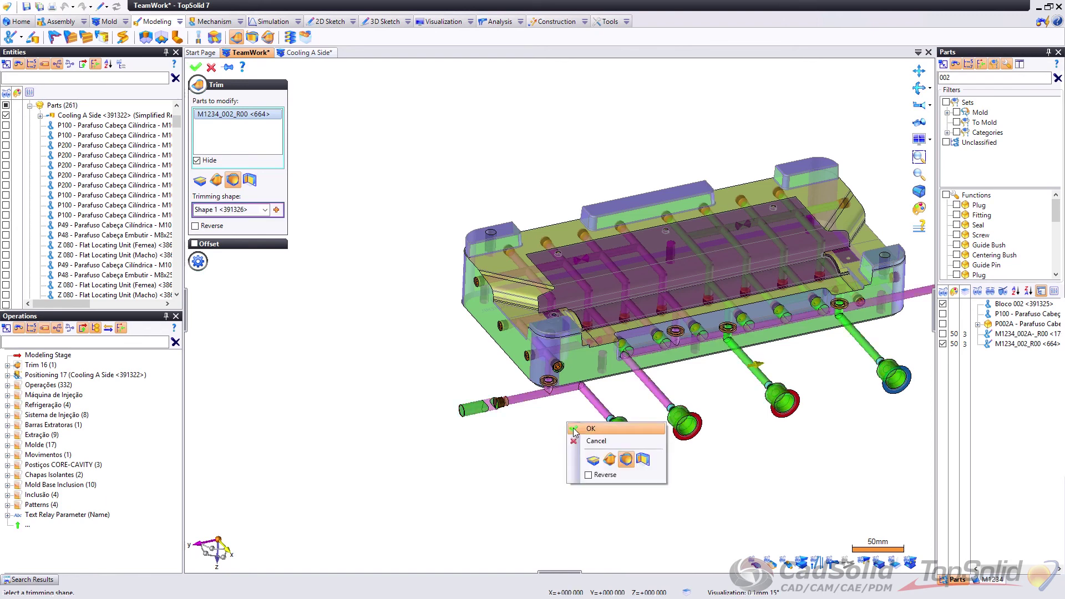
click(579, 431)
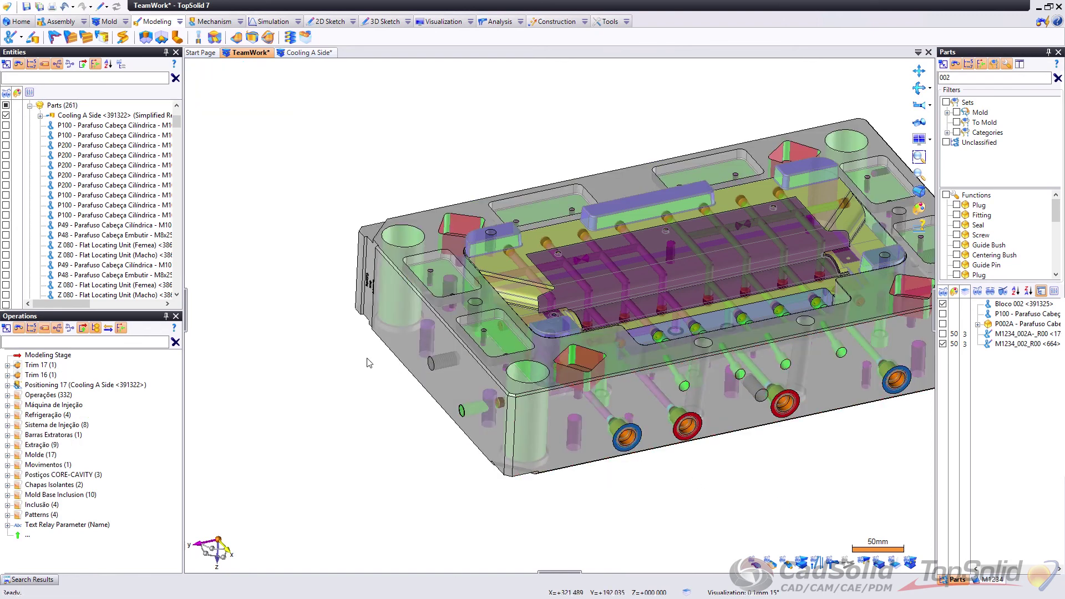
Step: Hide the Cooling A Side part and examine the channels and connector pockets cut into M1234_002_R00 by the trims
click(5, 116)
middle_drag(538, 219, 542, 150)
scroll(641, 265, up, 3)
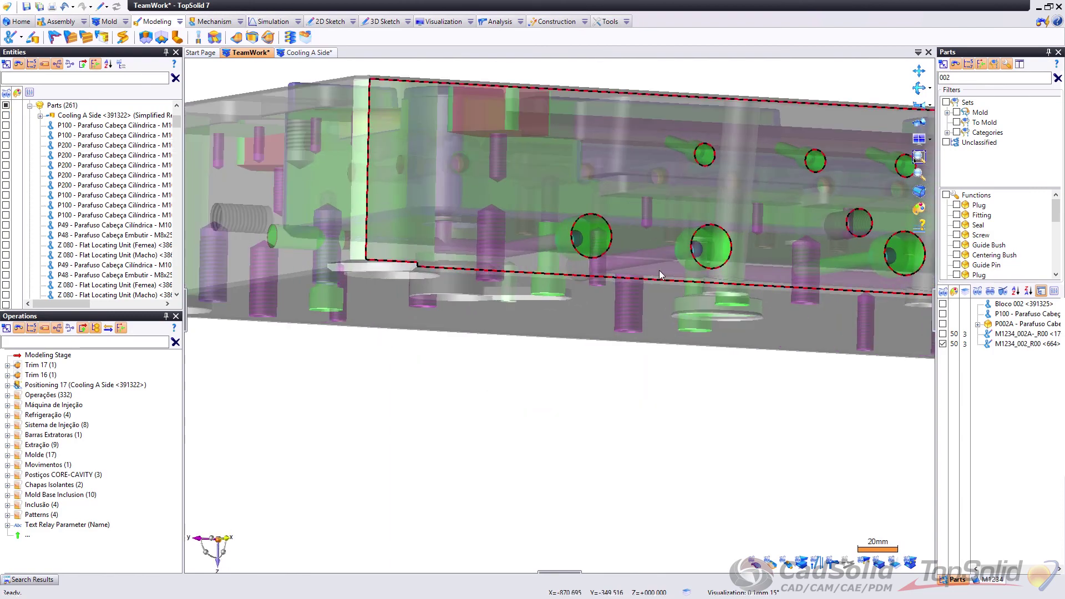
middle_drag(660, 272, 674, 327)
scroll(715, 206, up, 5)
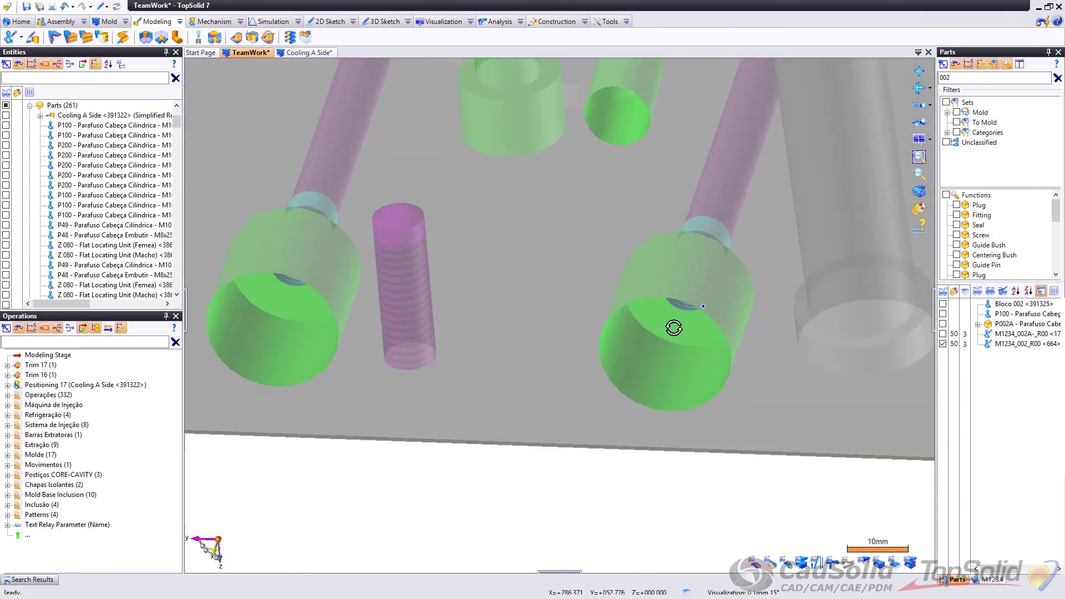
scroll(631, 250, down, 5)
middle_drag(631, 250, 820, 213)
click(39, 365)
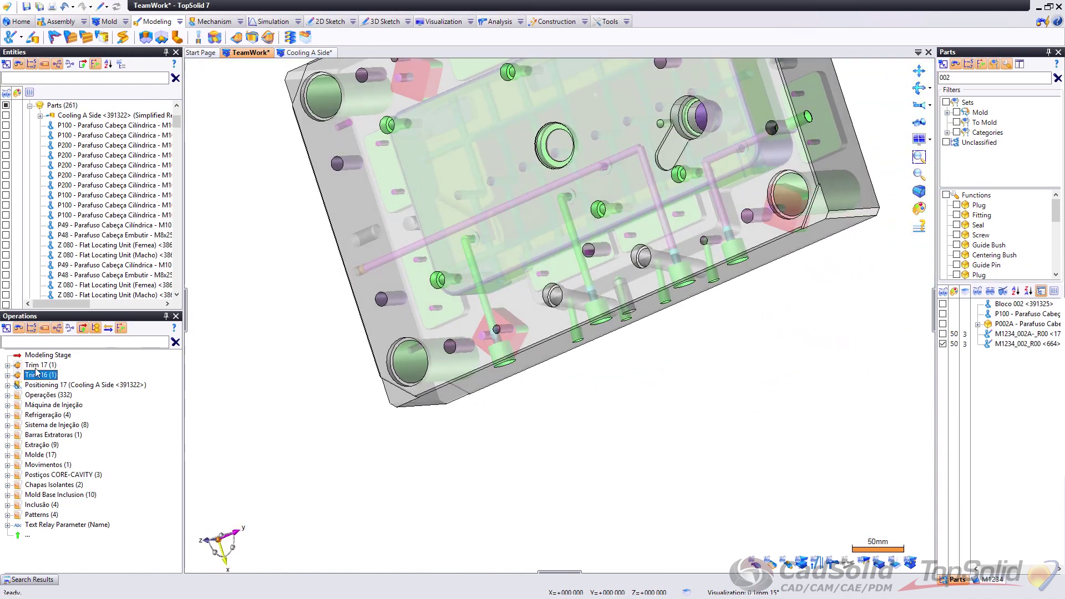
click(38, 375)
Step: Show the Cooling A Side part again and hide the plate M1234_002_R00
click(6, 115)
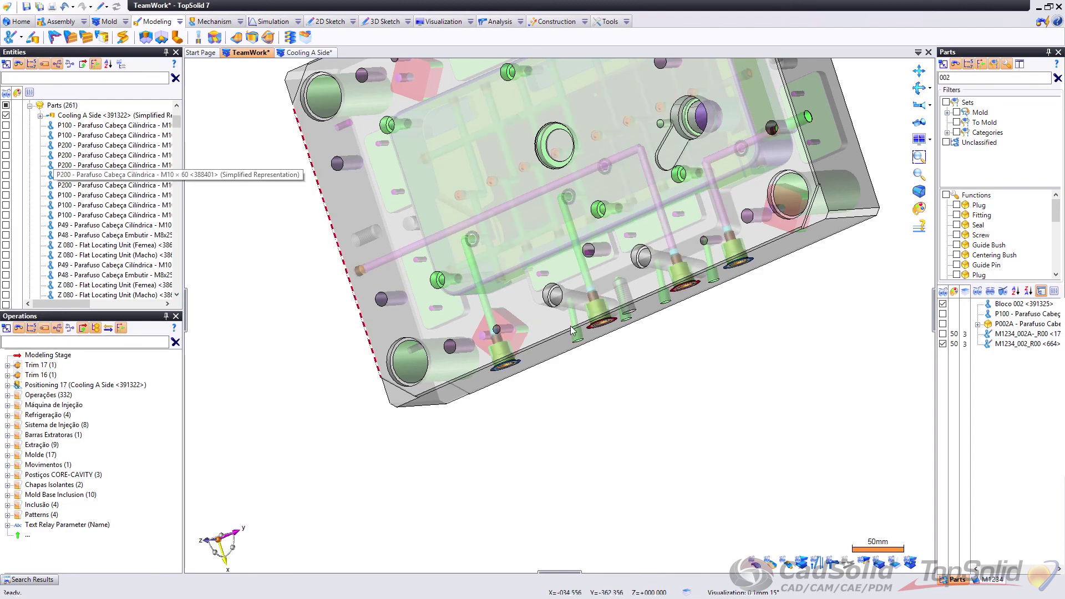
scroll(434, 267, up, 3)
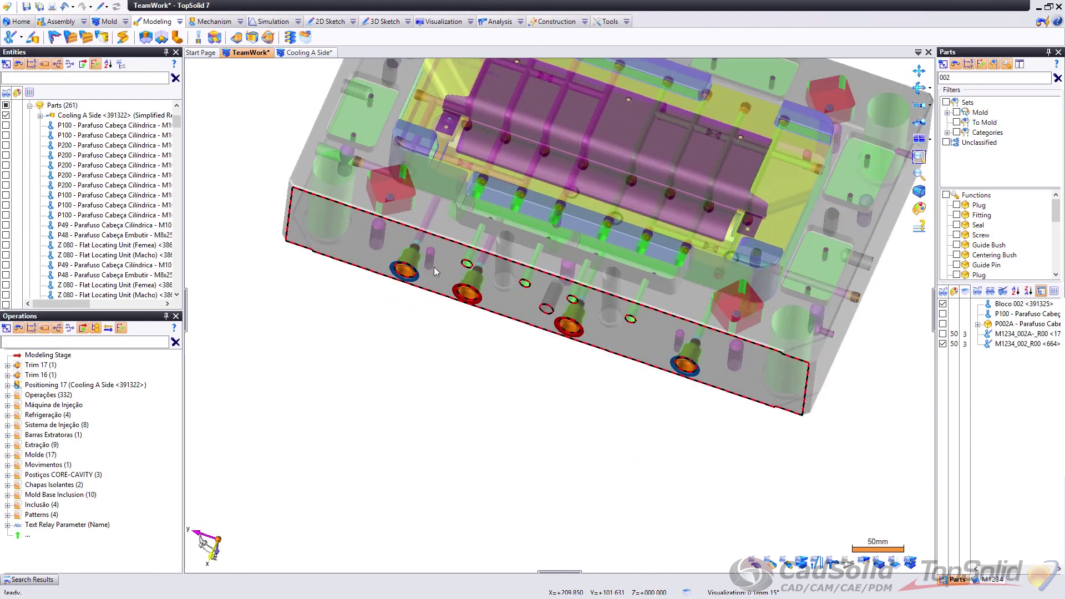
right_click(373, 215)
click(398, 368)
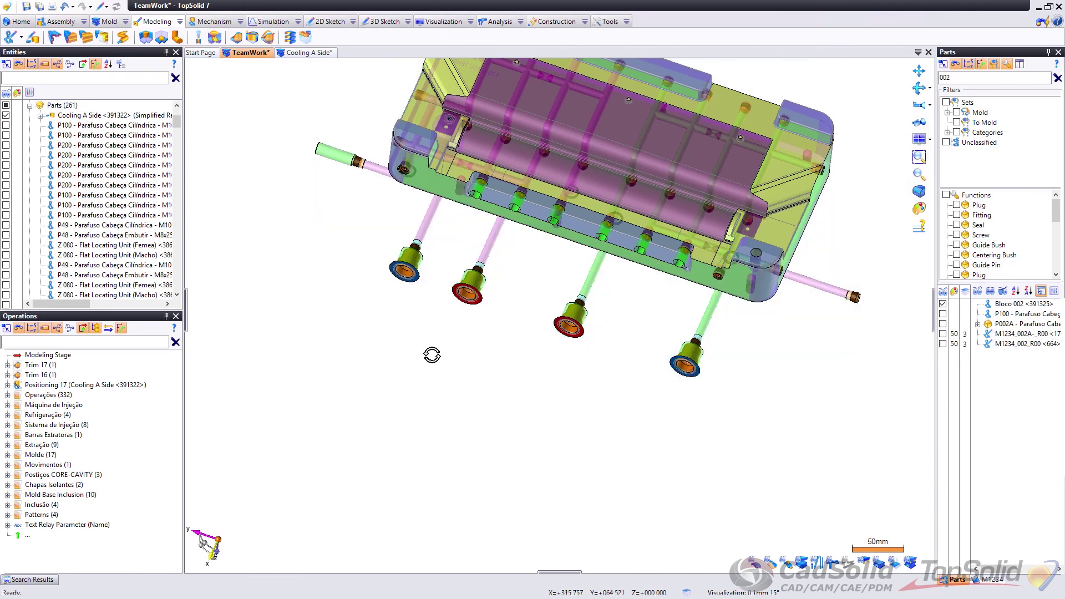
scroll(366, 202, up, 5)
scroll(365, 203, down, 5)
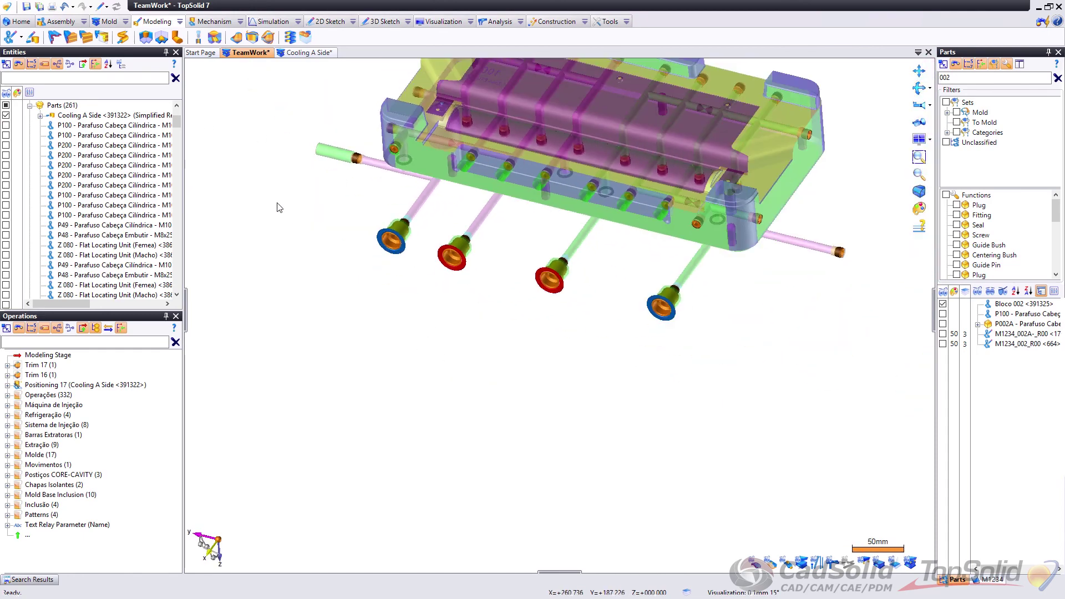
Step: Add the circuit components of the Cooling A Side part to the set Set Aguas Lado A and hide that set
scroll(132, 113, up, 3)
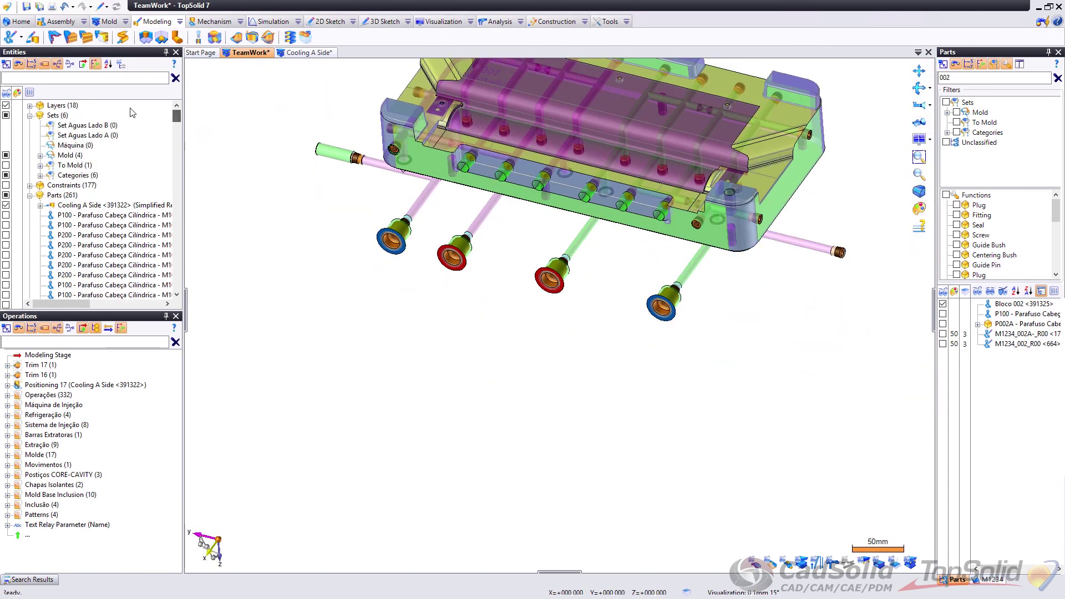
right_click(99, 126)
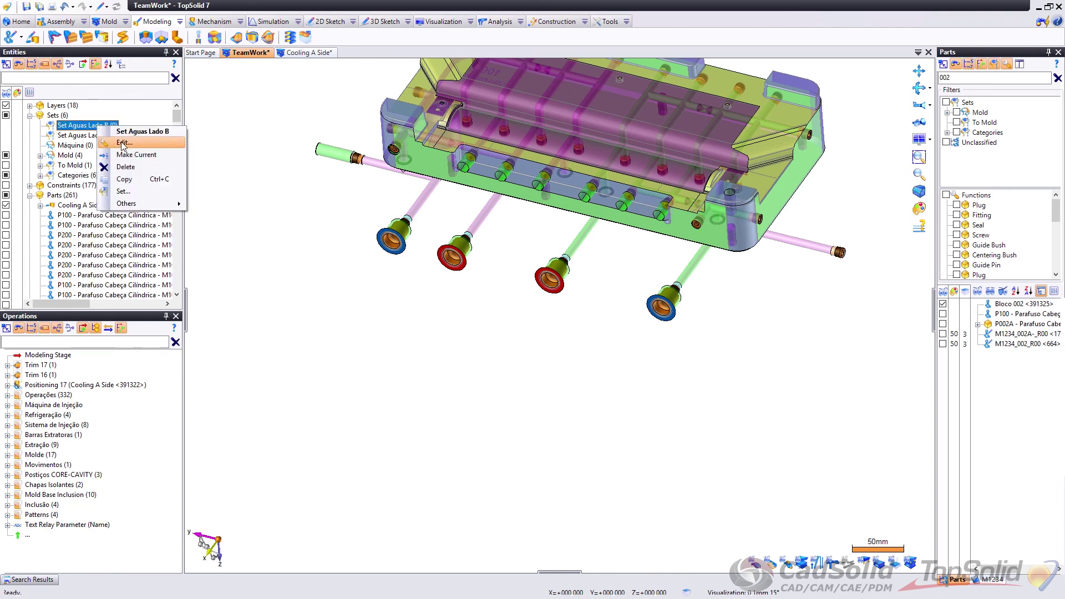
click(123, 144)
right_click(87, 136)
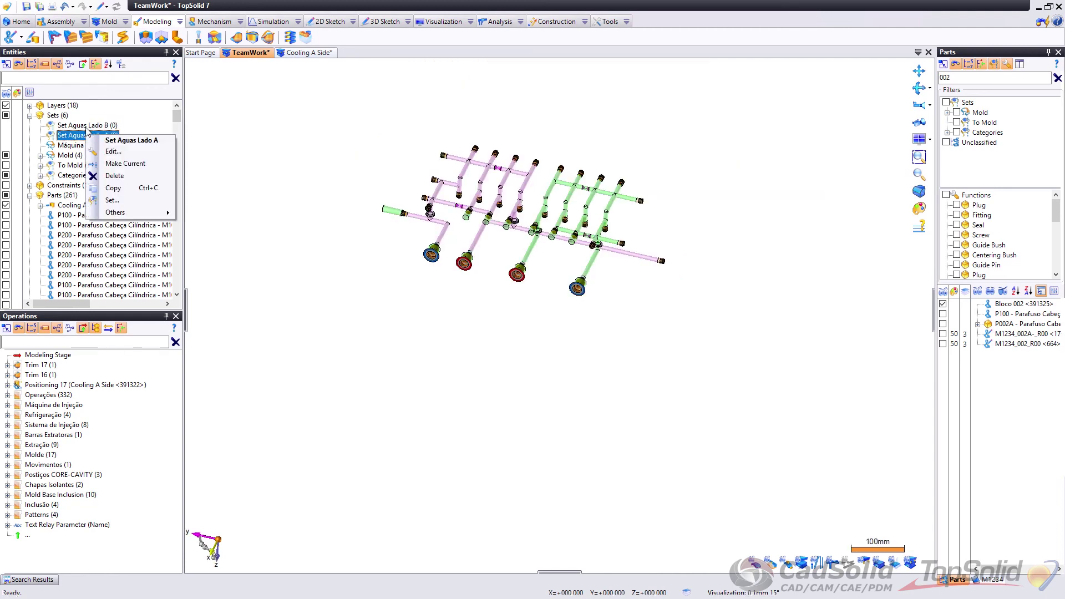
click(111, 152)
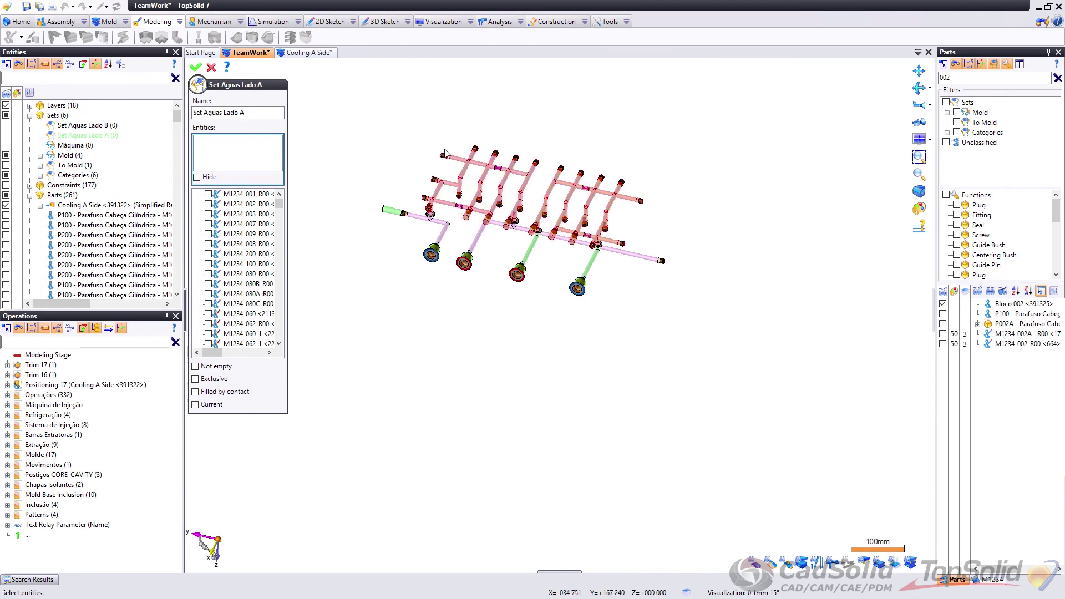
drag(345, 98, 714, 361)
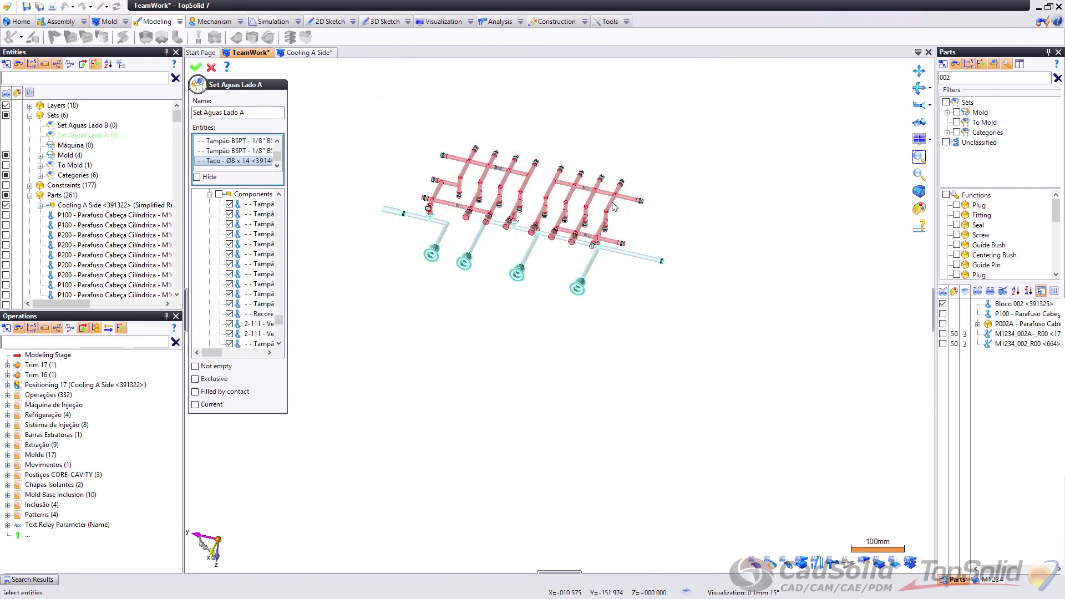
right_click(721, 229)
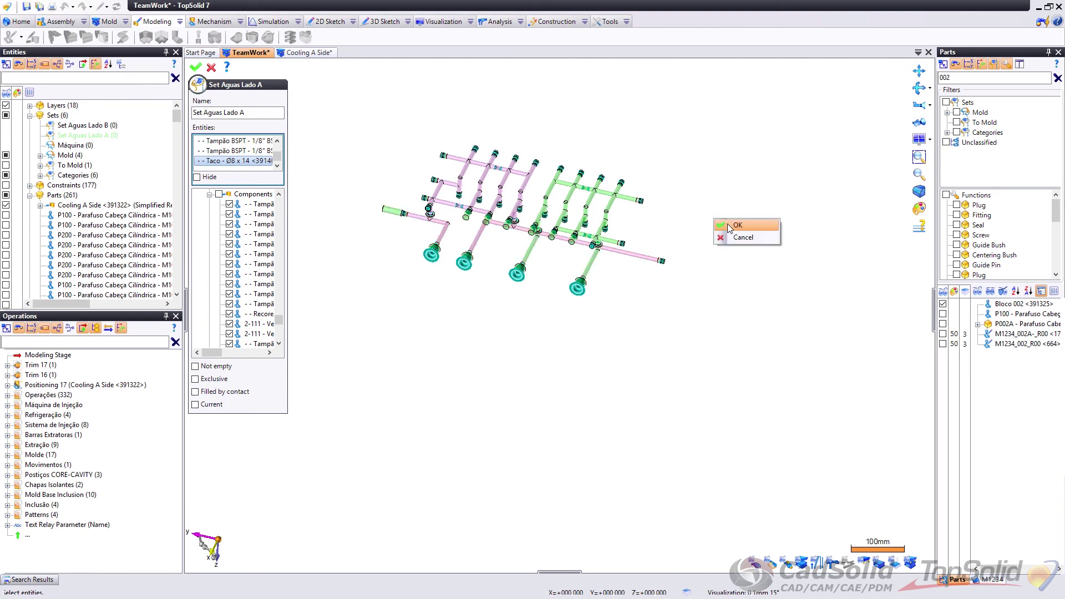
click(731, 225)
click(6, 135)
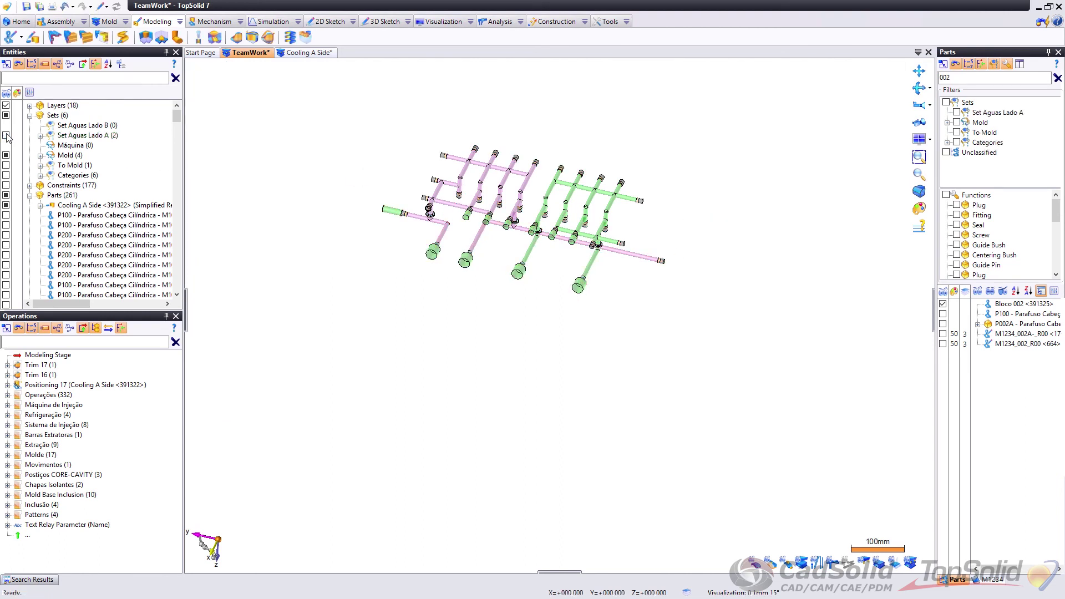
Step: Extend Set Aguas Lado A with Bloco 100 and Bloco 002 so it holds the whole Cooling A Side part
right_click(105, 137)
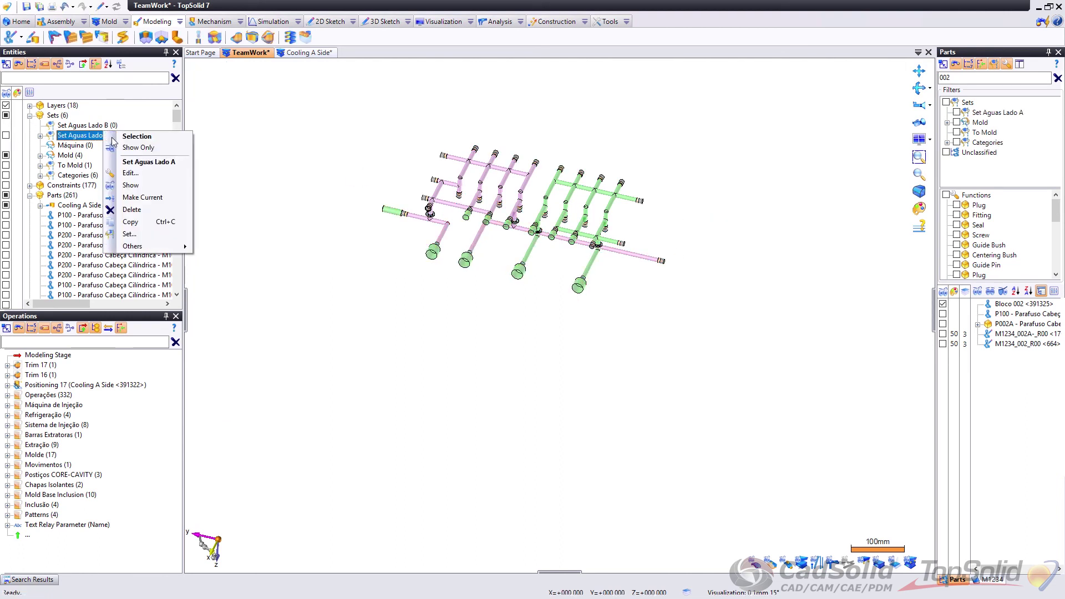
click(134, 173)
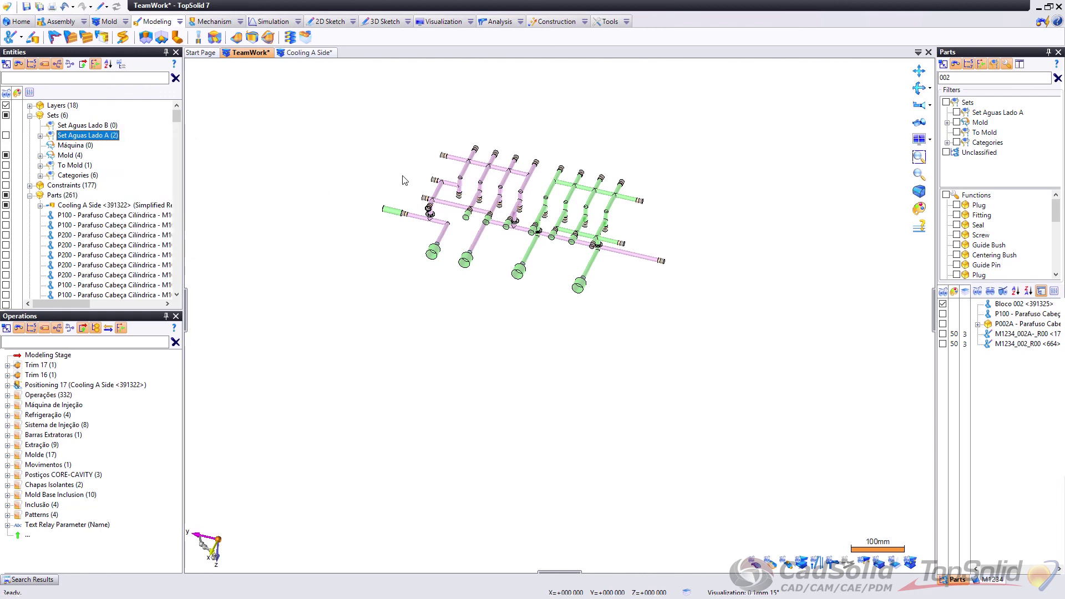
click(467, 168)
click(444, 228)
right_click(548, 138)
click(566, 143)
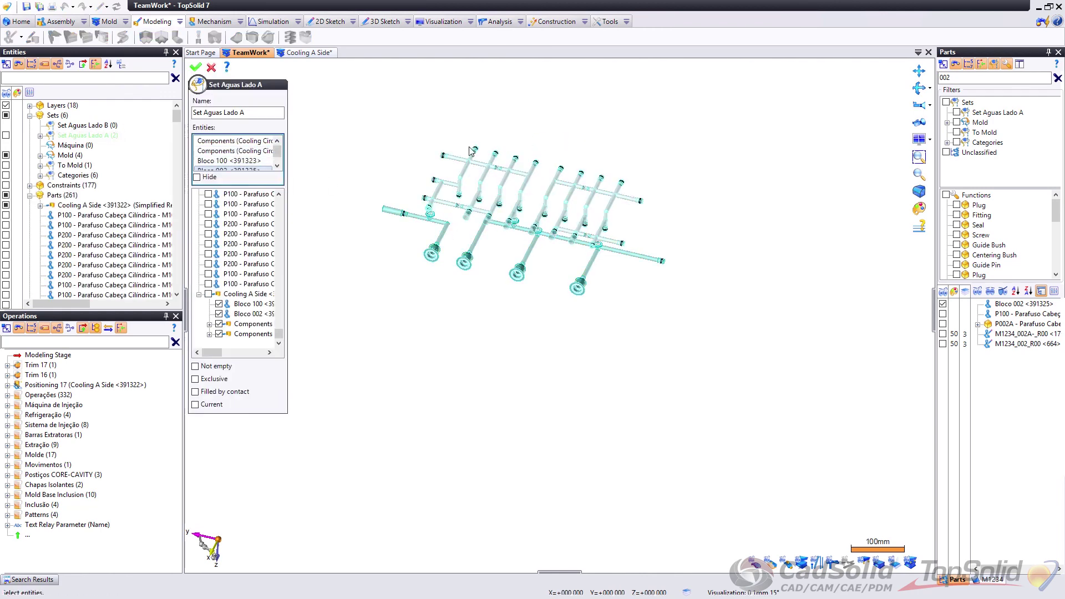
Step: Expand Set Aguas Lado A and show the complete Cooling A Side part it contains
click(40, 135)
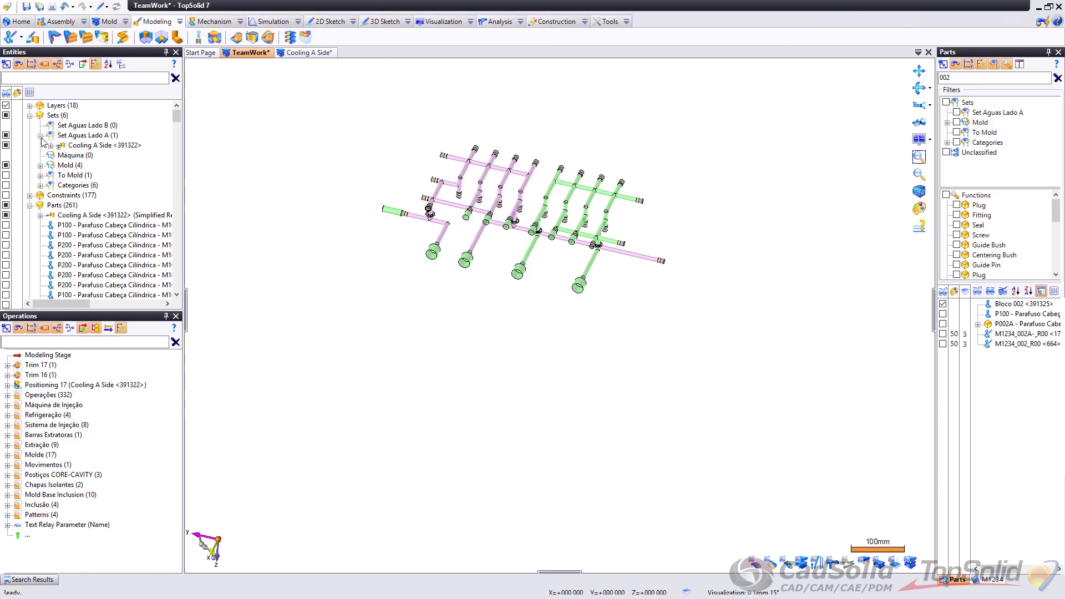
click(7, 145)
scroll(615, 222, up, 5)
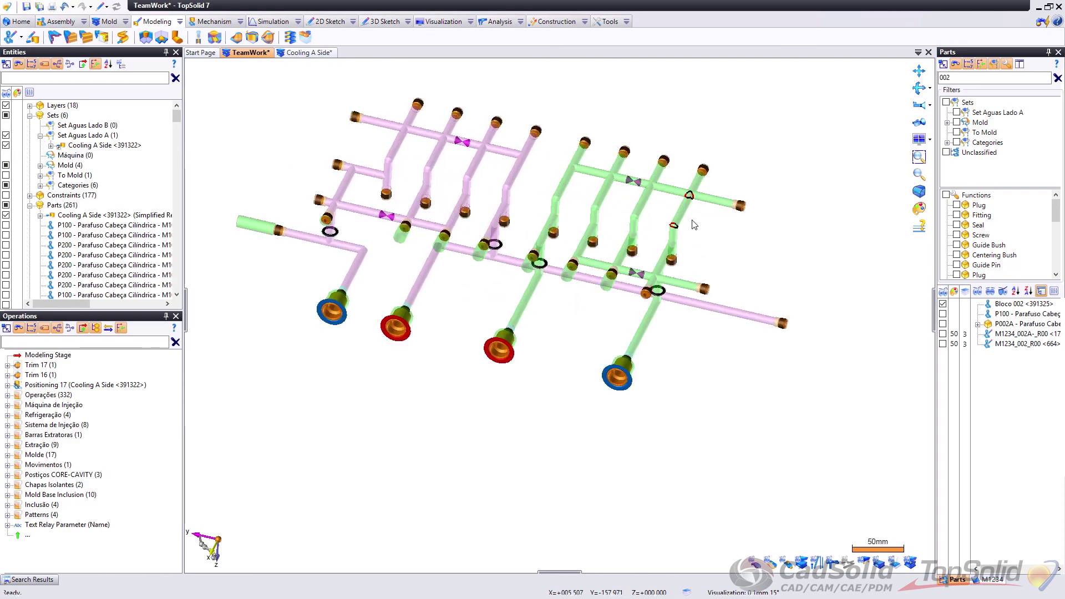
mouse_move(648, 249)
middle_down()
mouse_move(551, 183)
mouse_move(634, 221)
mouse_move(582, 200)
middle_up()
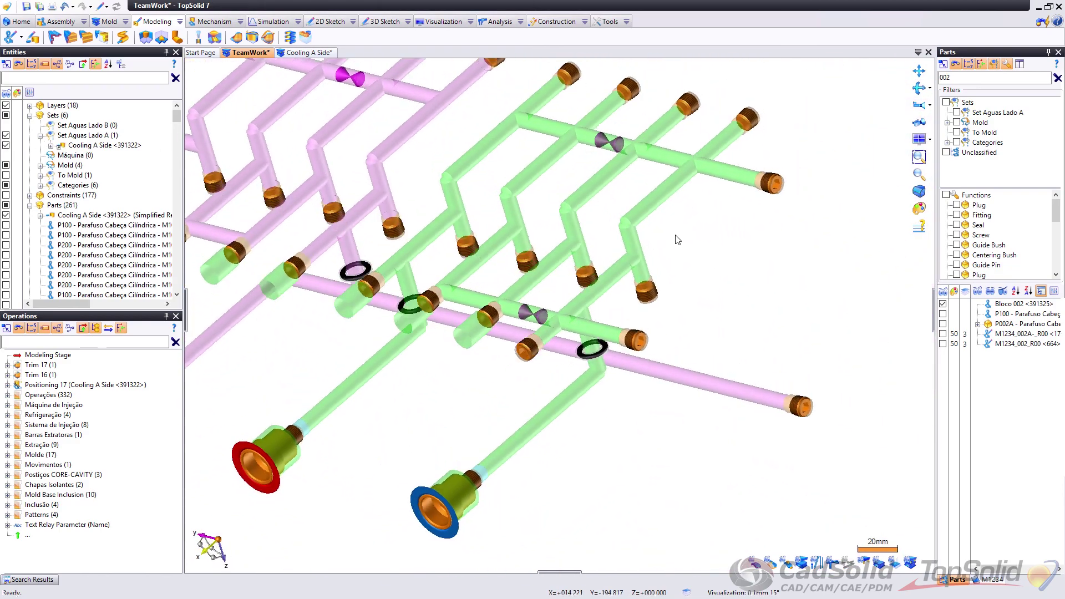
scroll(410, 69, down, 5)
middle_drag(410, 70, 665, 454)
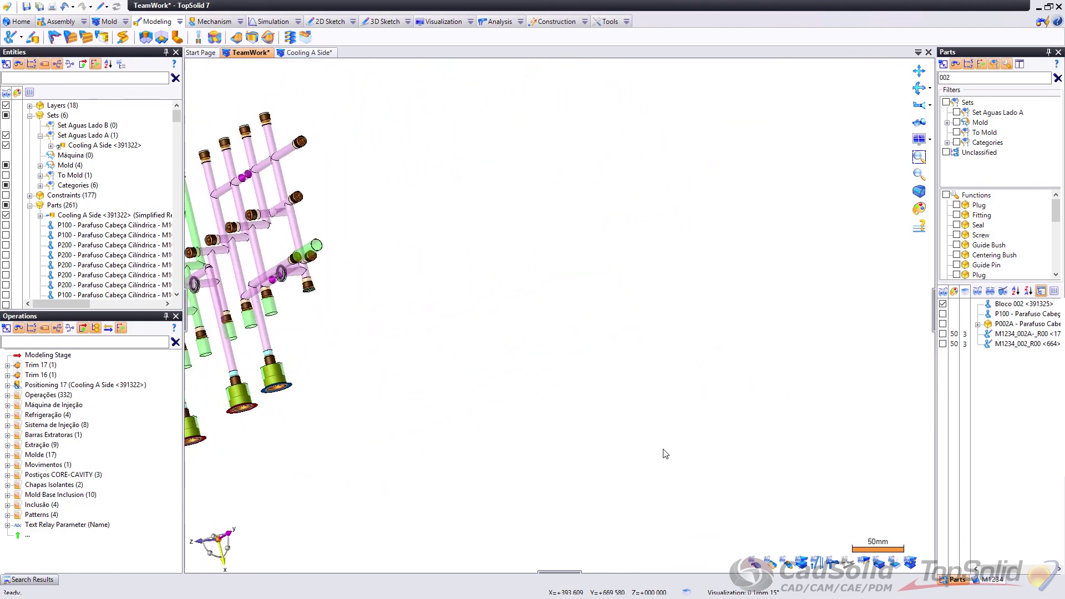
Step: Show the molded part with the Cooling A Side circuits and examine how the channels run around it
click(750, 565)
middle_drag(415, 231, 657, 89)
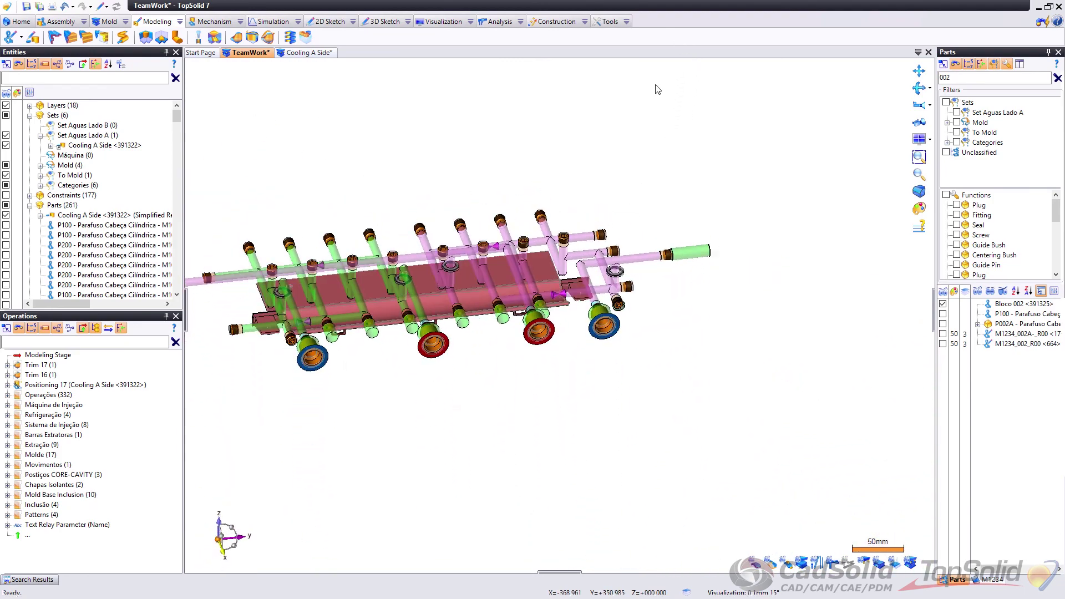
mouse_move(571, 217)
middle_down()
mouse_move(586, 276)
mouse_move(558, 213)
middle_up()
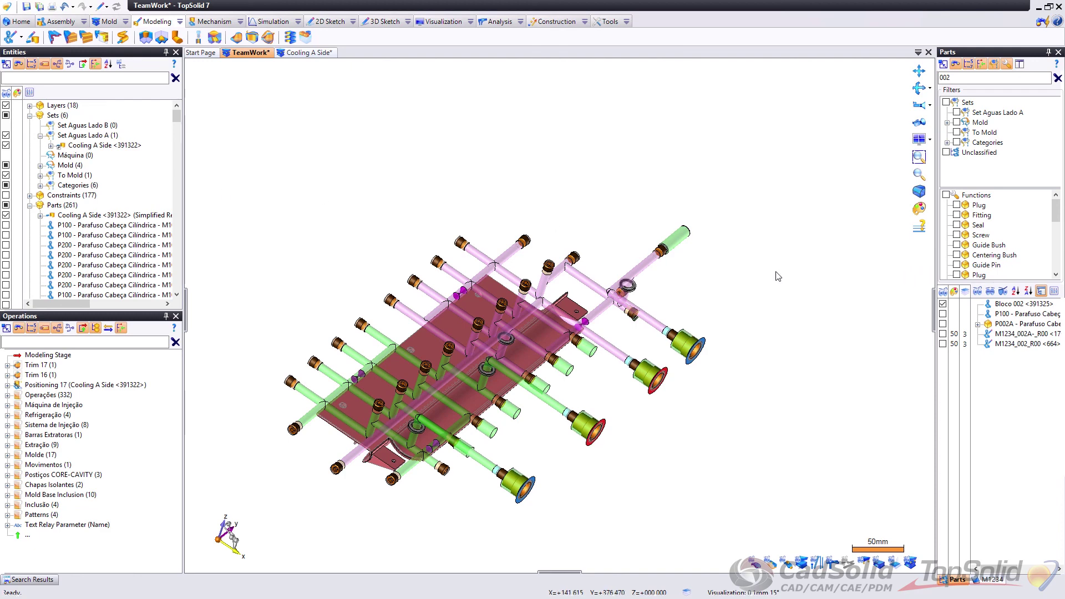
scroll(696, 266, up, 2)
scroll(690, 230, down, 2)
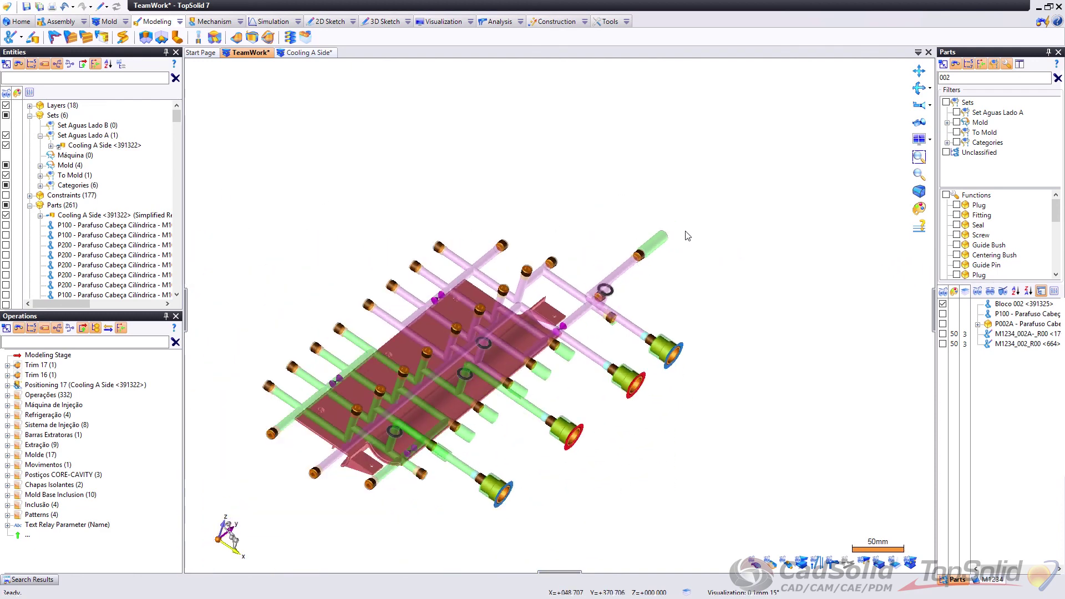
middle_drag(689, 230, 640, 282)
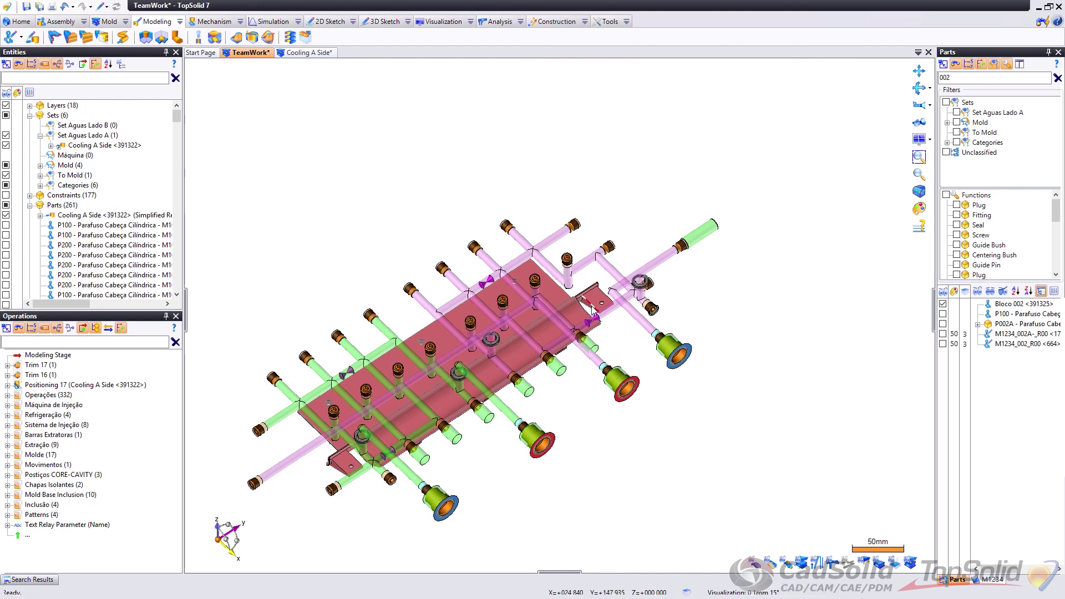
scroll(581, 356, up, 4)
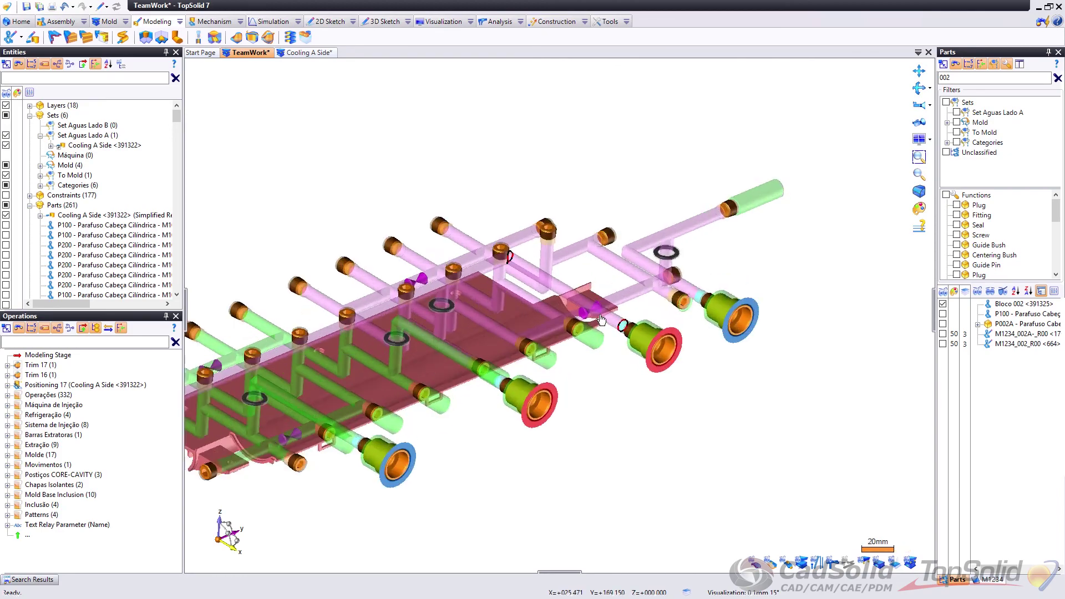
middle_drag(582, 357, 637, 242)
scroll(637, 242, up, 2)
scroll(638, 234, down, 2)
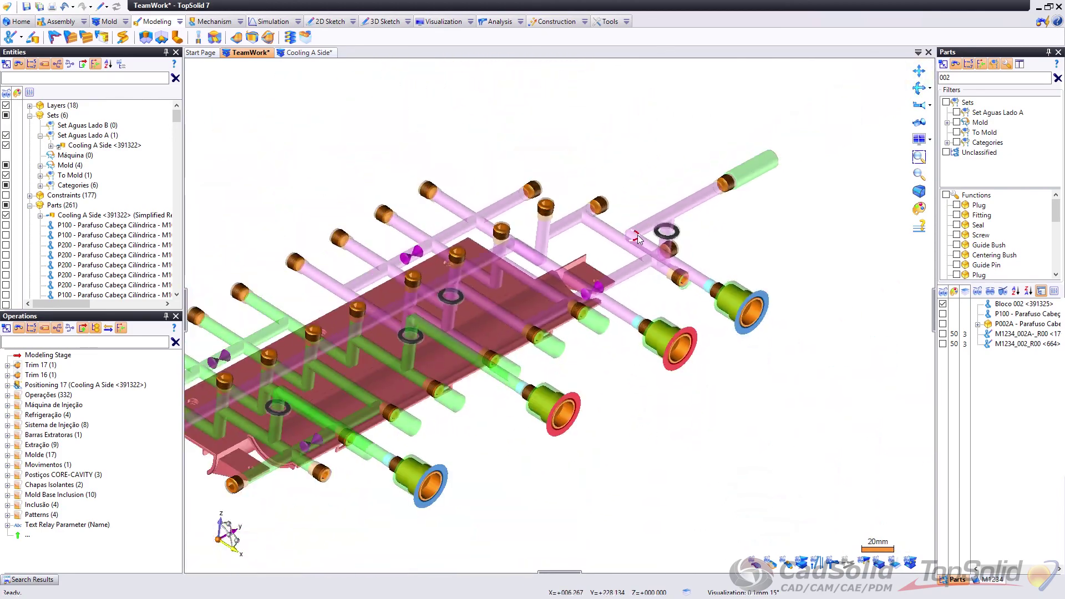
scroll(639, 233, down, 3)
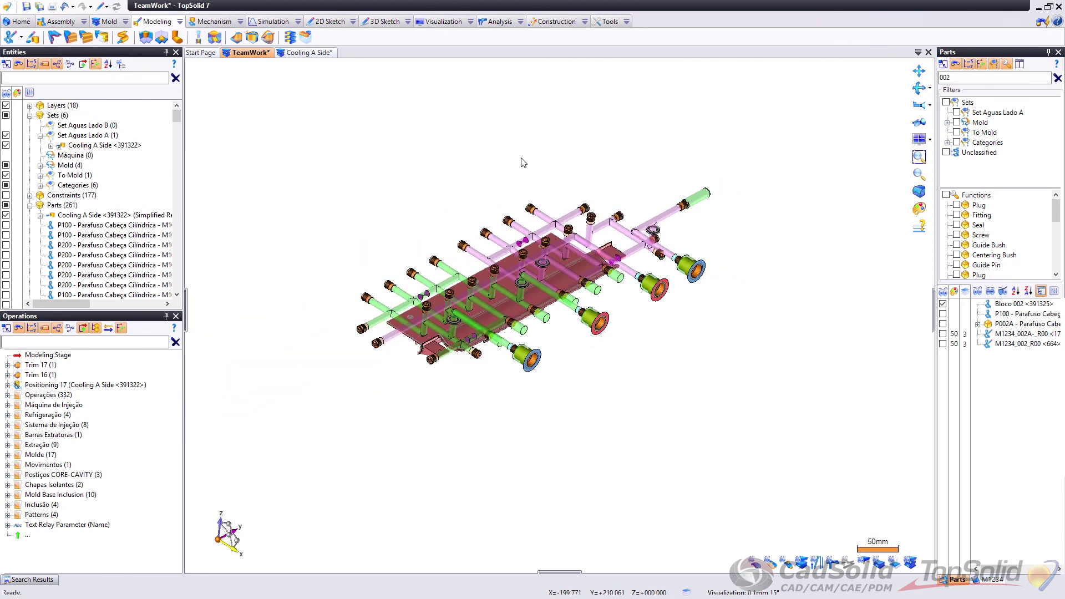
Step: Try to check in the TeamWork document together with its listed objects
right_click(243, 58)
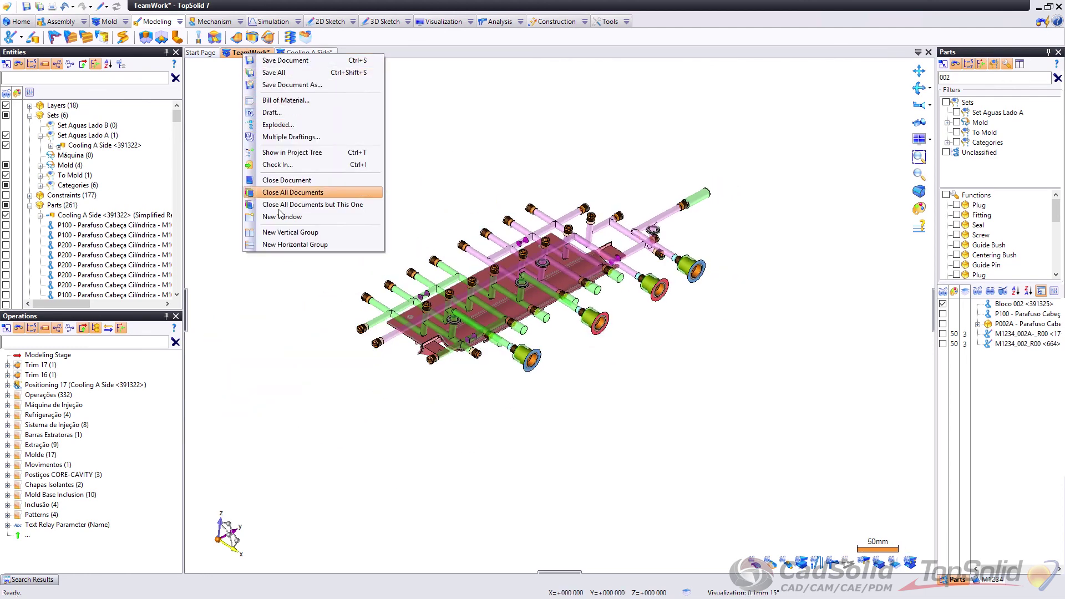
click(277, 165)
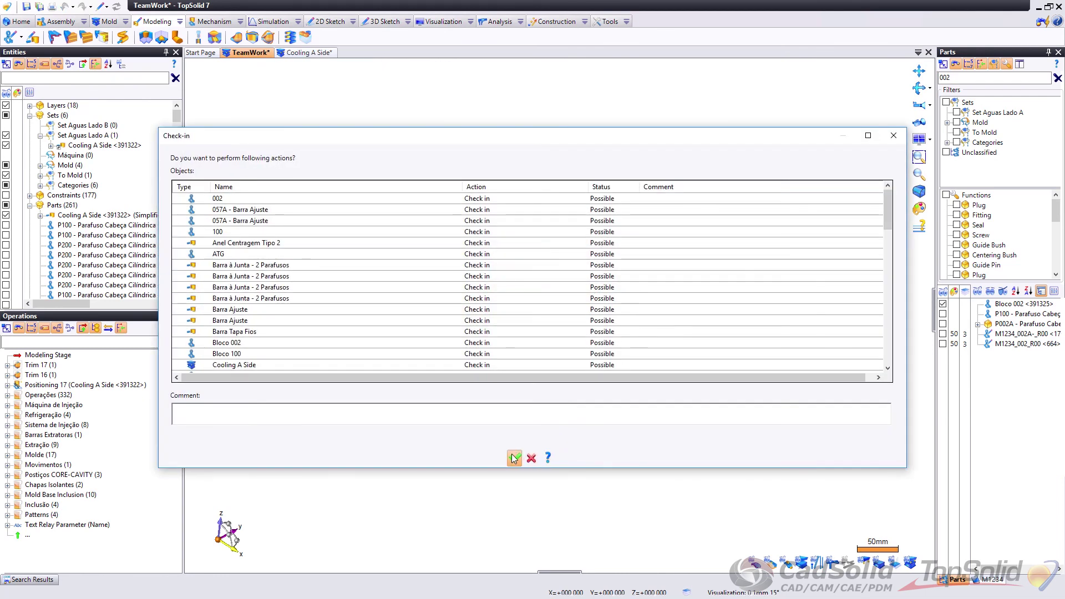
click(514, 458)
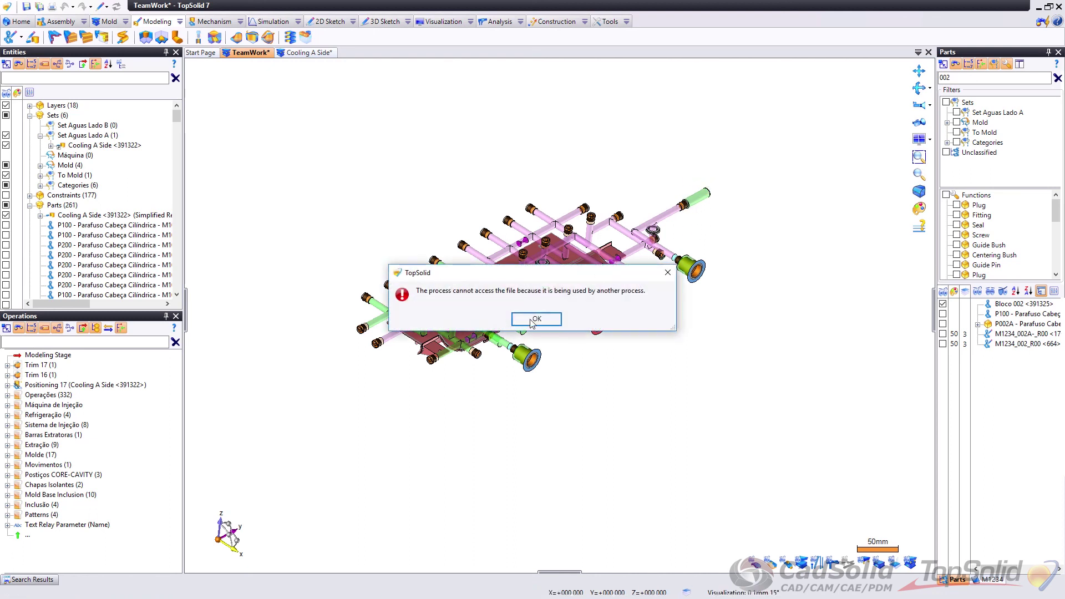
click(532, 321)
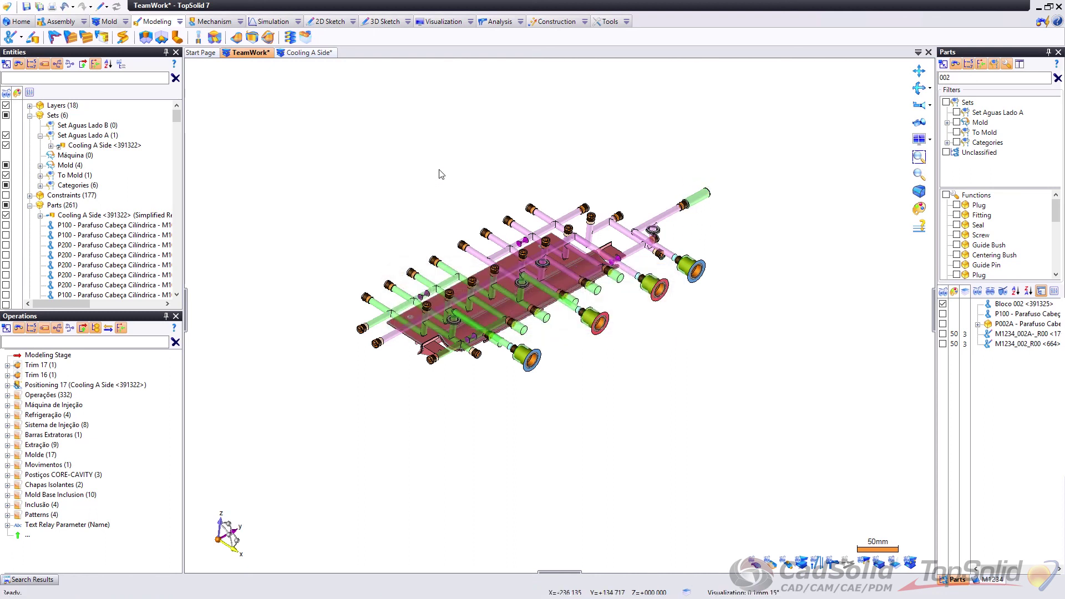
Step: Examine the hose connectors, plugs and seals of the Cooling A Side circuits from several sides
scroll(604, 327, up, 2)
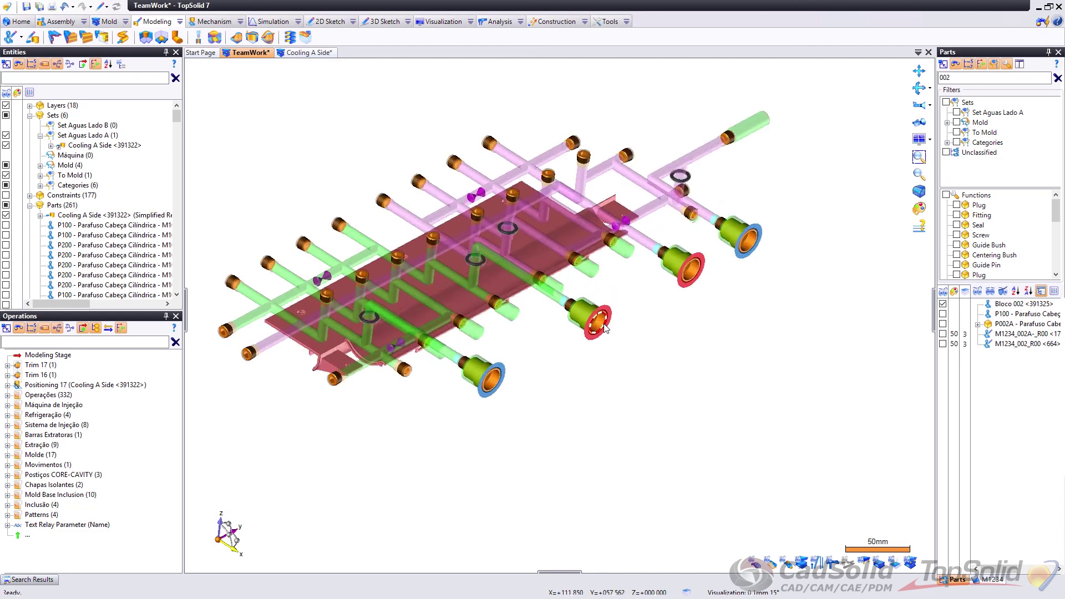
scroll(604, 327, up, 3)
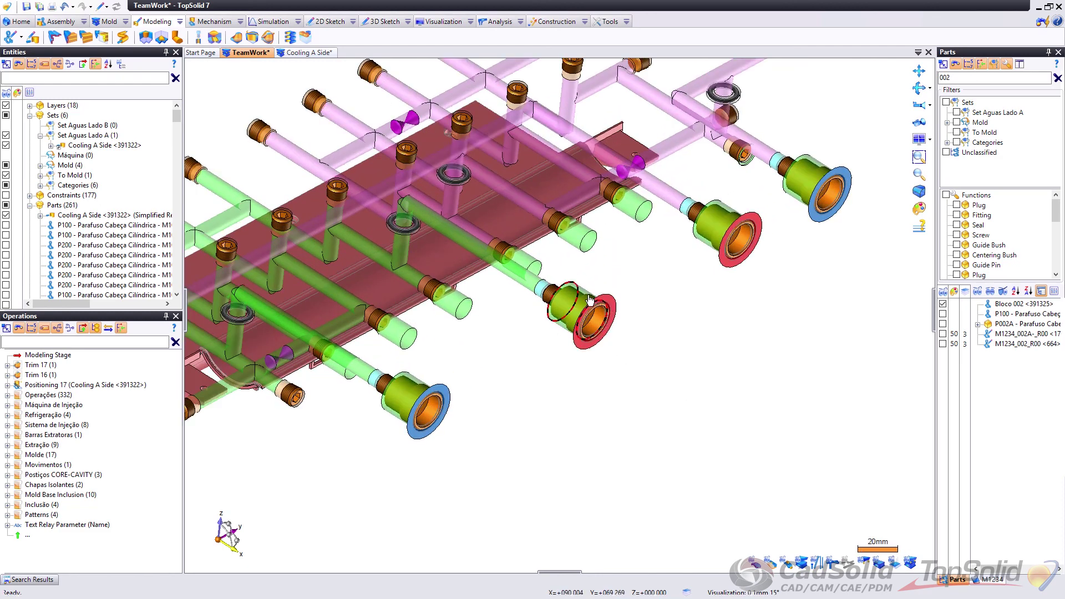
scroll(594, 305, up, 3)
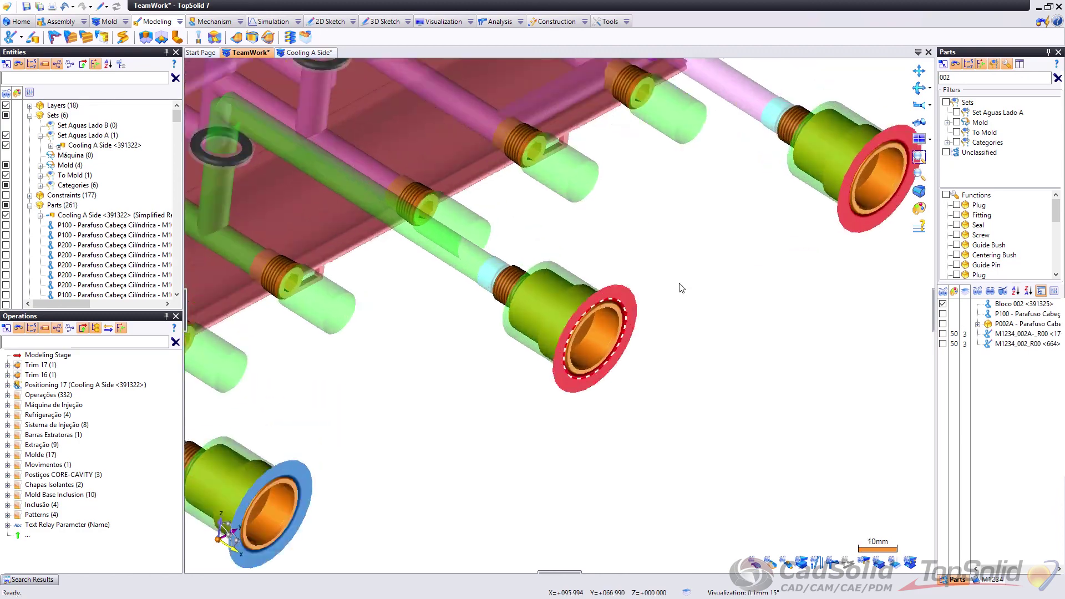
middle_drag(699, 293, 693, 316)
scroll(695, 314, down, 3)
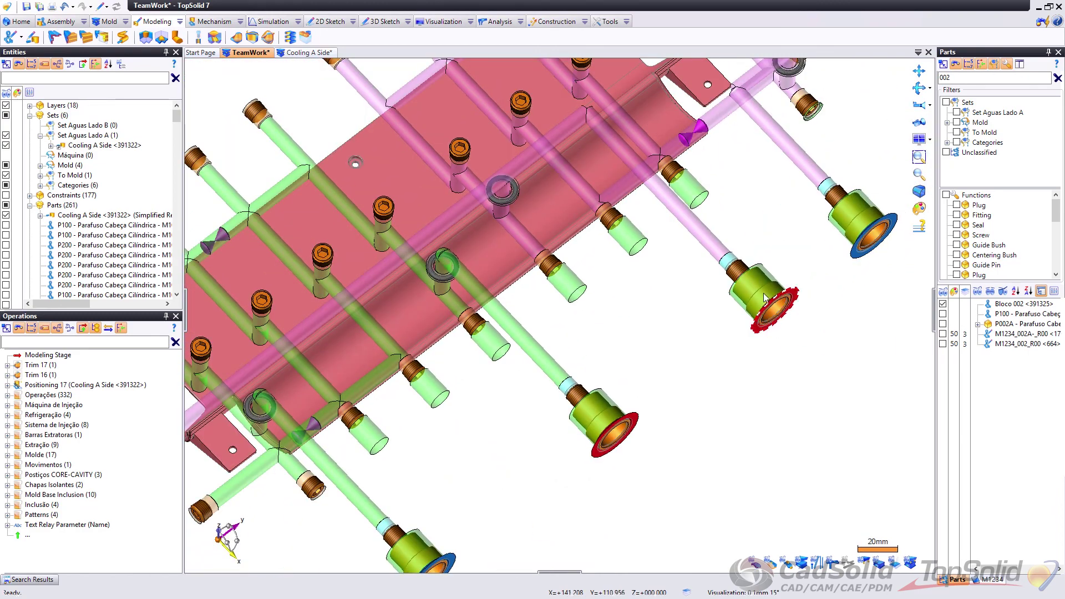
mouse_move(770, 283)
middle_down()
mouse_move(598, 311)
mouse_move(409, 242)
mouse_move(784, 332)
middle_up()
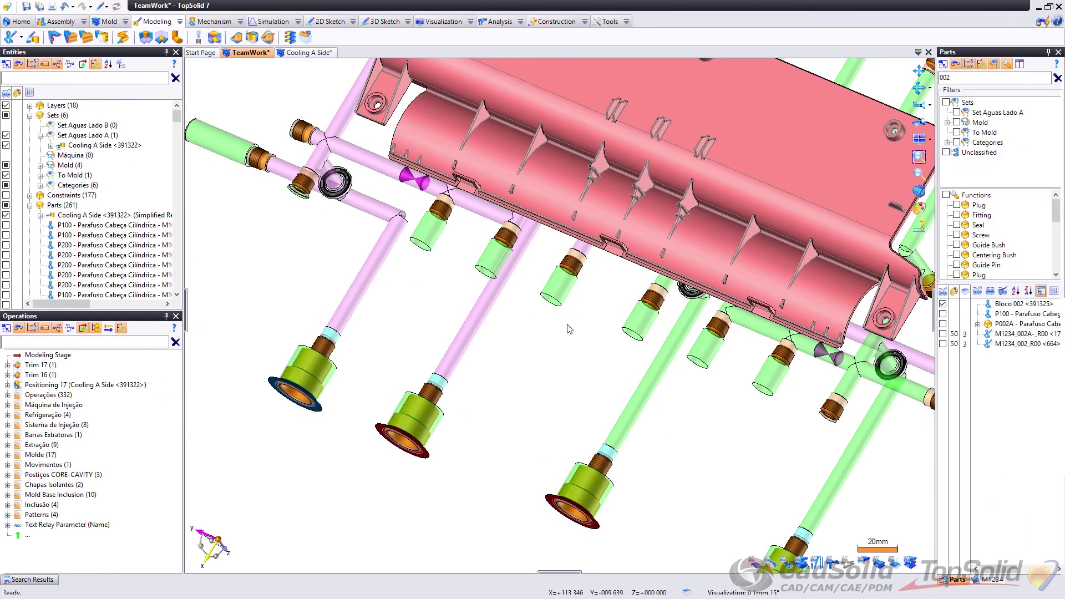
middle_drag(570, 329, 577, 289)
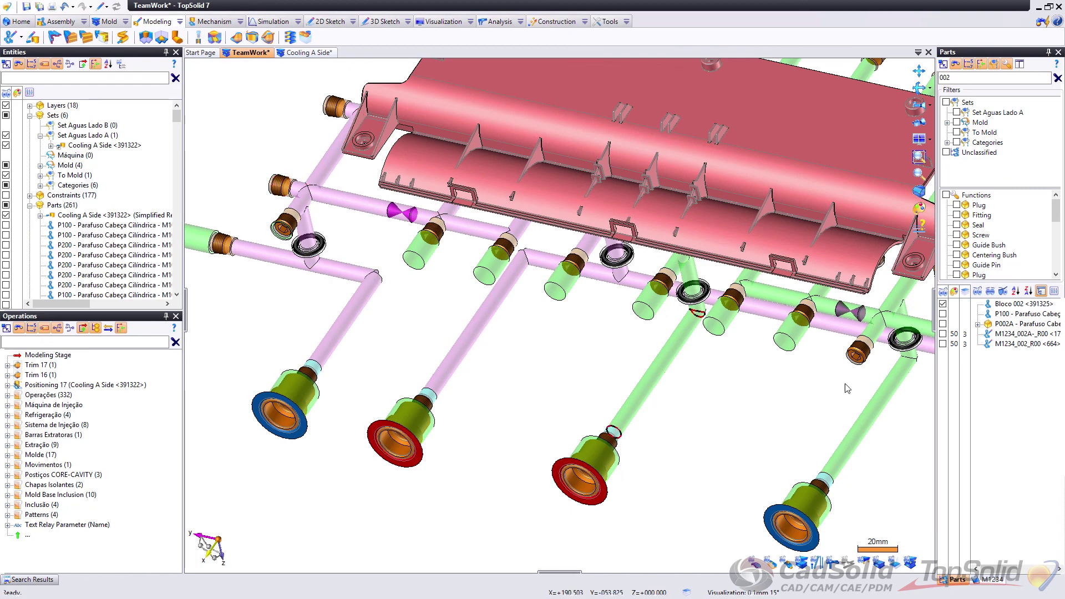